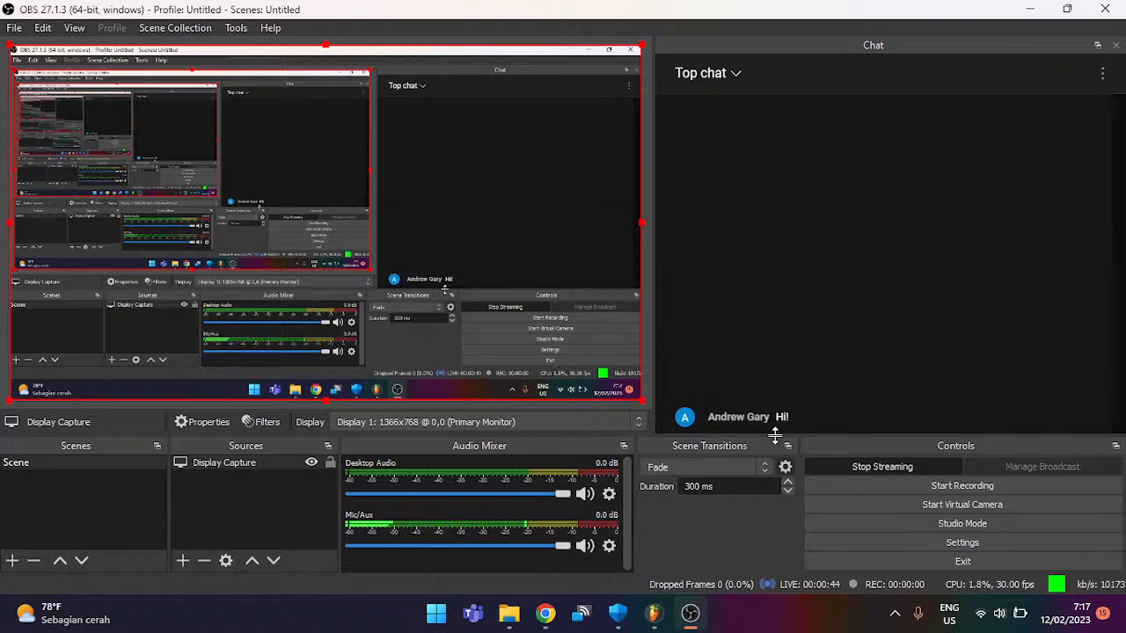
Step: Close the FL Studio project, saving it to Downloads as 'stuff for future video'
left_click(651, 613)
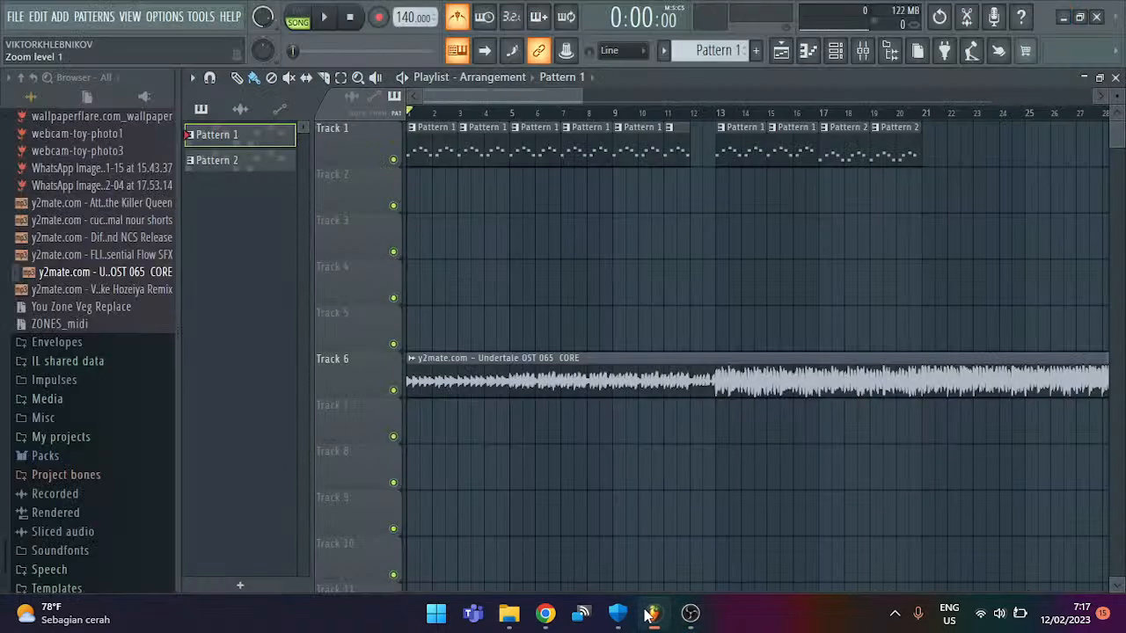
left_click(1096, 17)
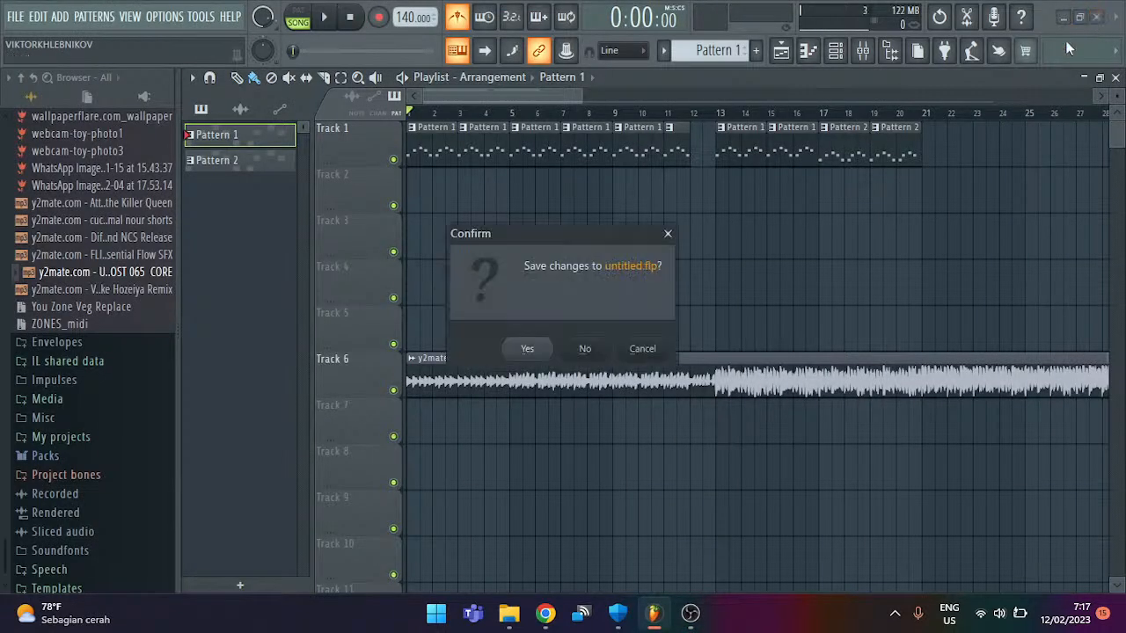
left_click(530, 350)
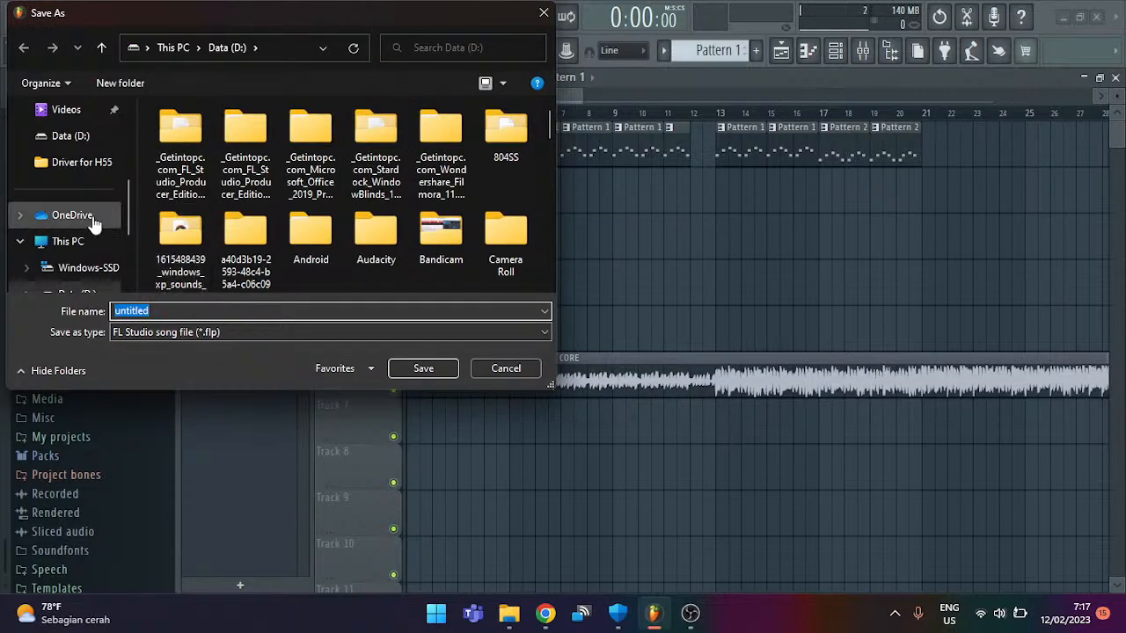
scroll(83, 202, "up", 3)
left_click(79, 188)
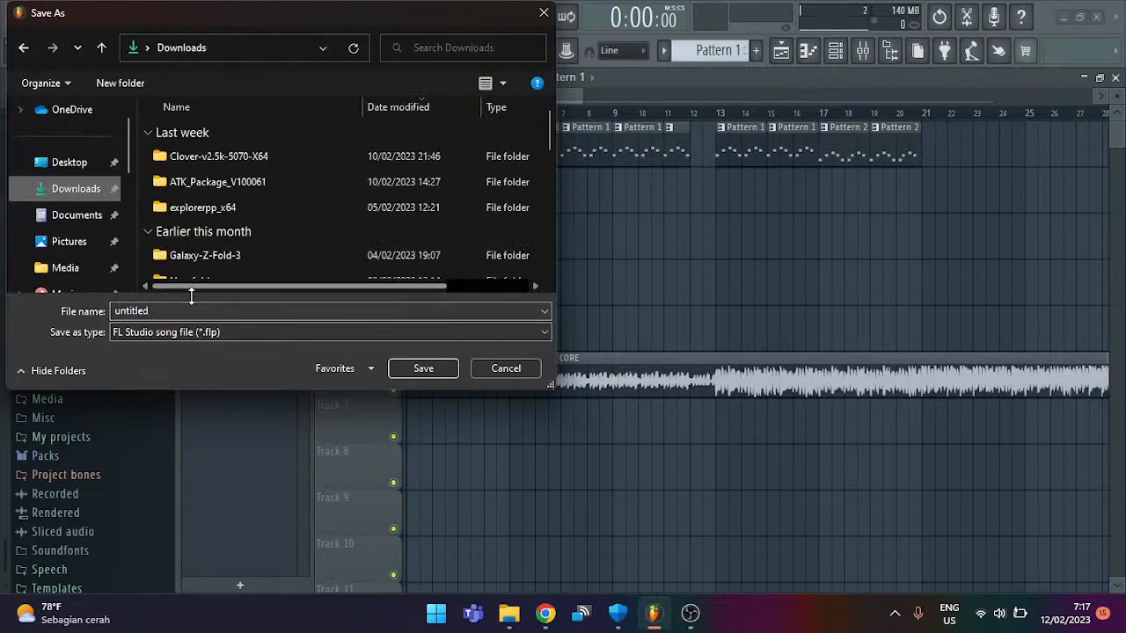
type("st")
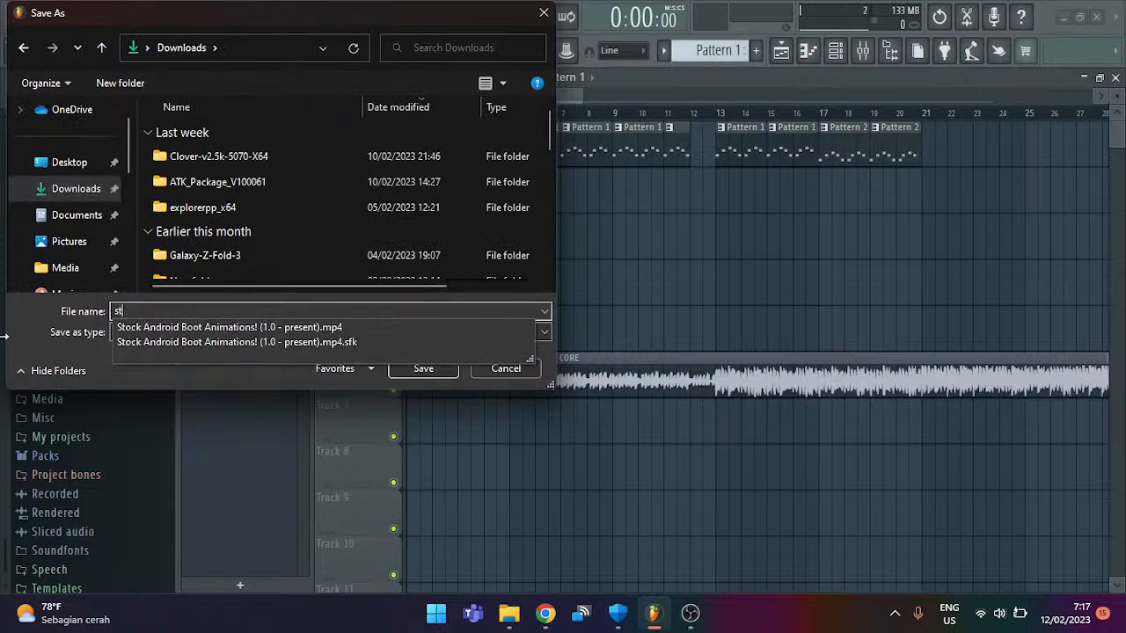
type("uff for futur")
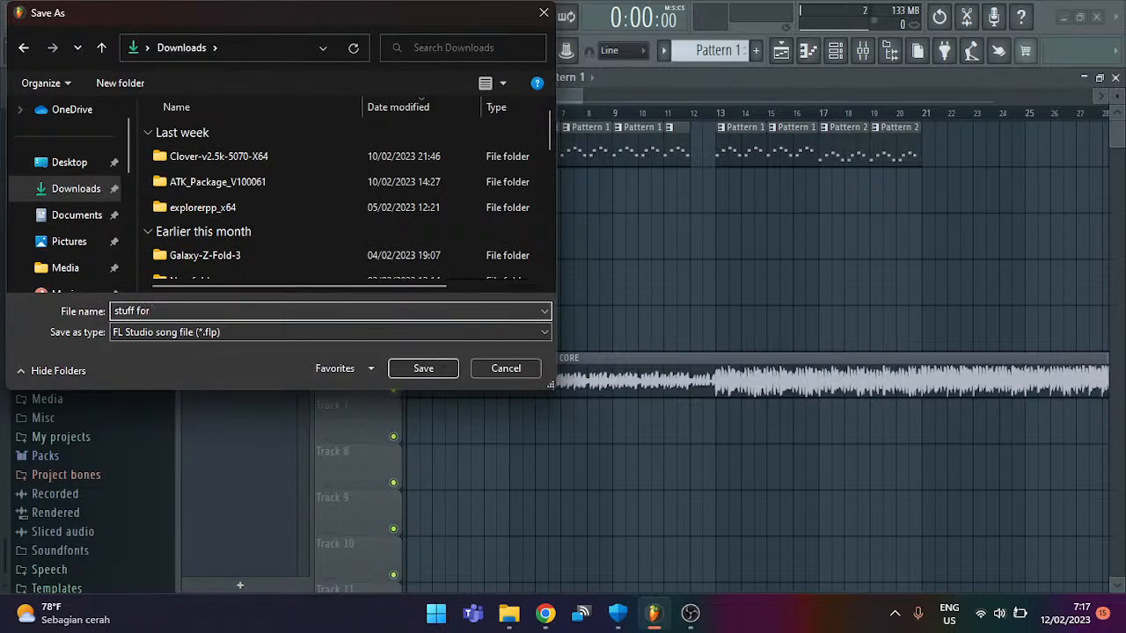
type("e video")
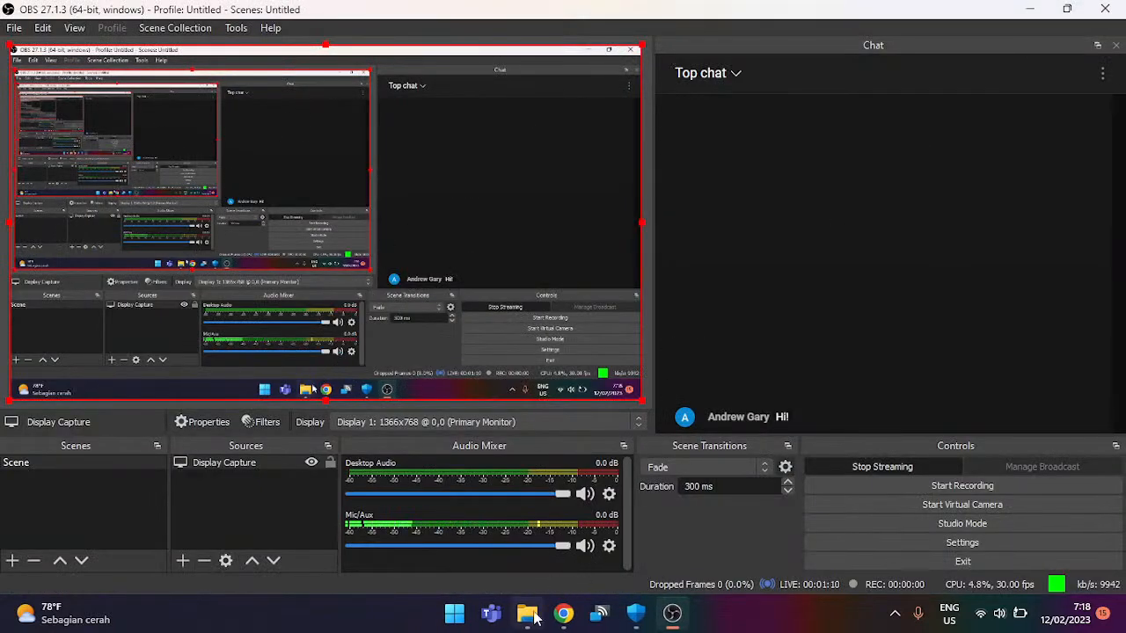
Step: Switch back to Chrome's Windows 10 download page
left_click(527, 616)
left_click(528, 615)
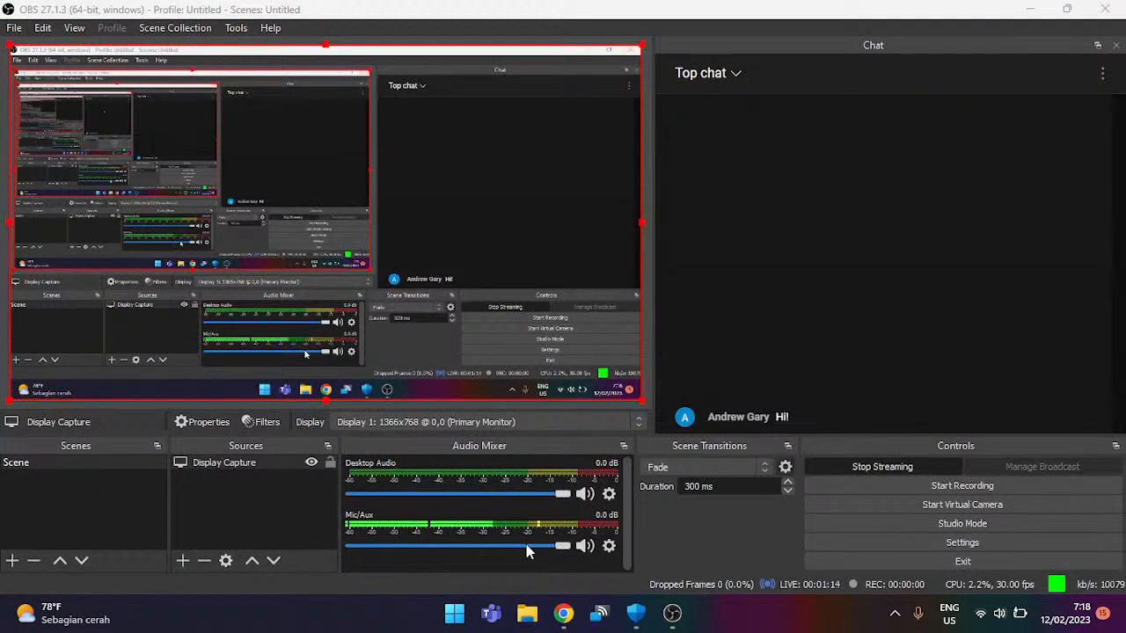
left_click(563, 613)
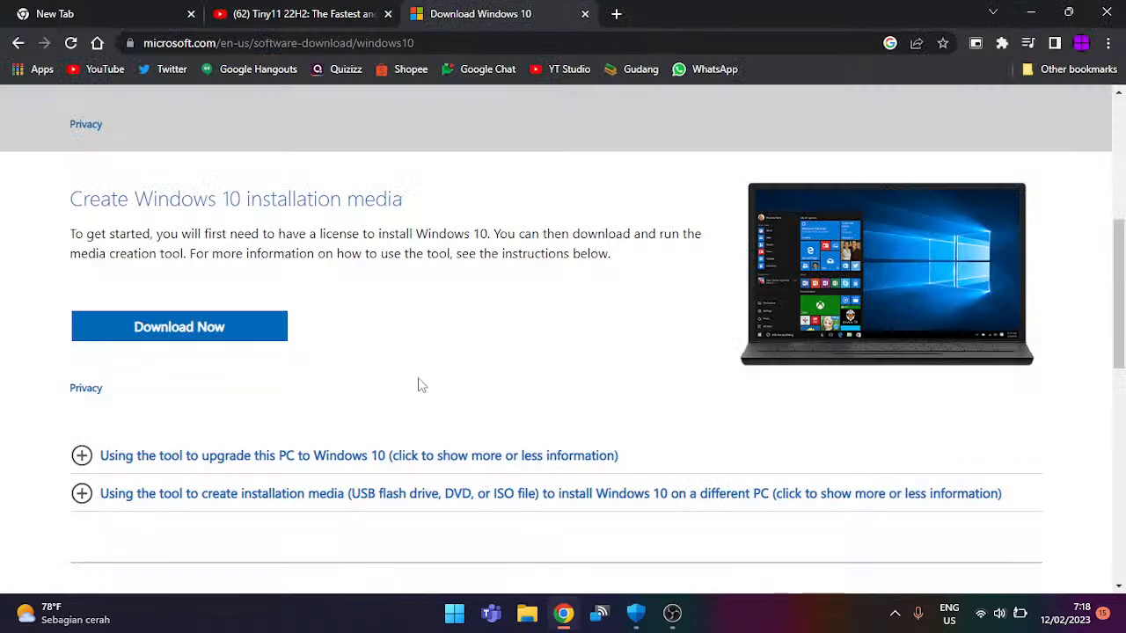
Step: Scroll the Windows 10 page down to More download options, then open File Explorer with Win+E
scroll(420, 384, "down", 1)
scroll(420, 385, "down", 3)
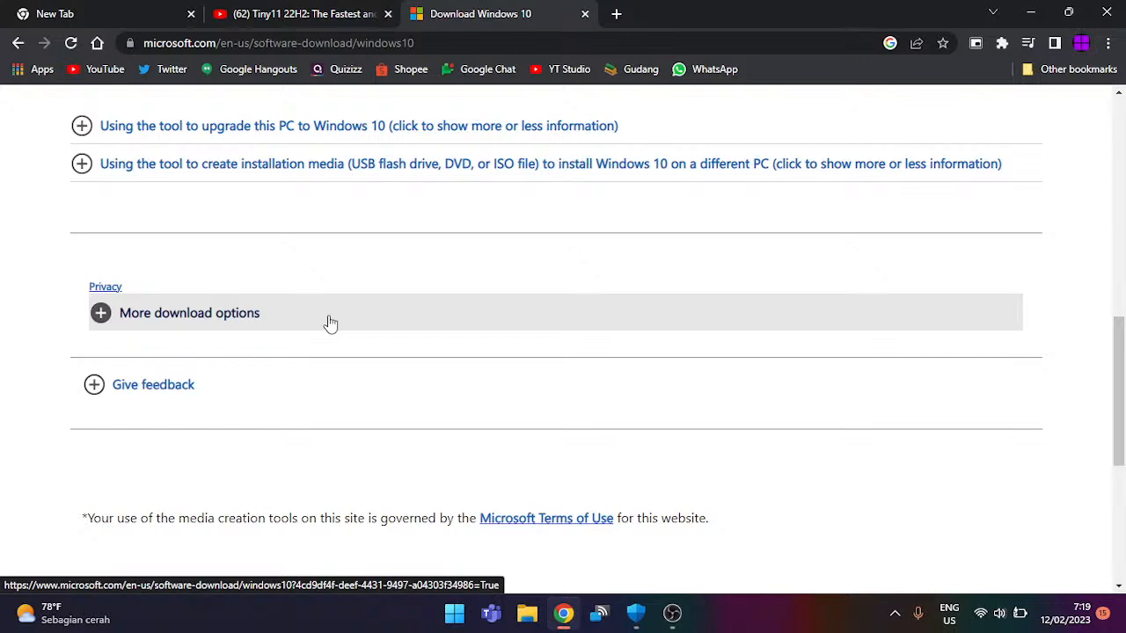
key("super+e")
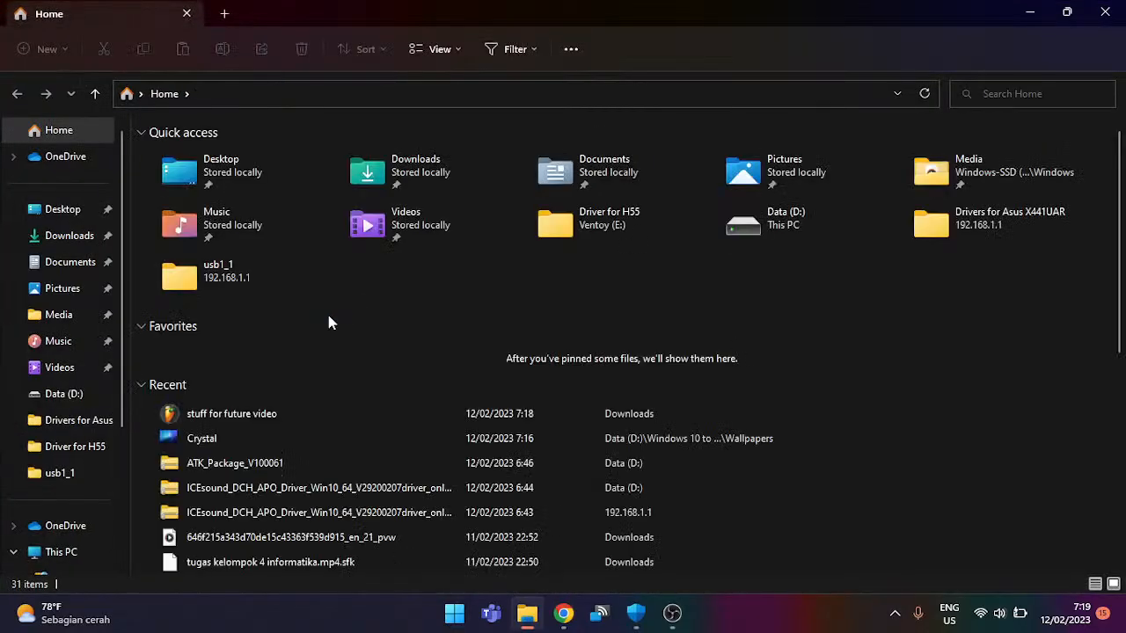
Step: Browse the Ventoy (E:) drive, select the 5 GB Getintopc disc image, then close File Explorer
scroll(88, 370, "down", 3)
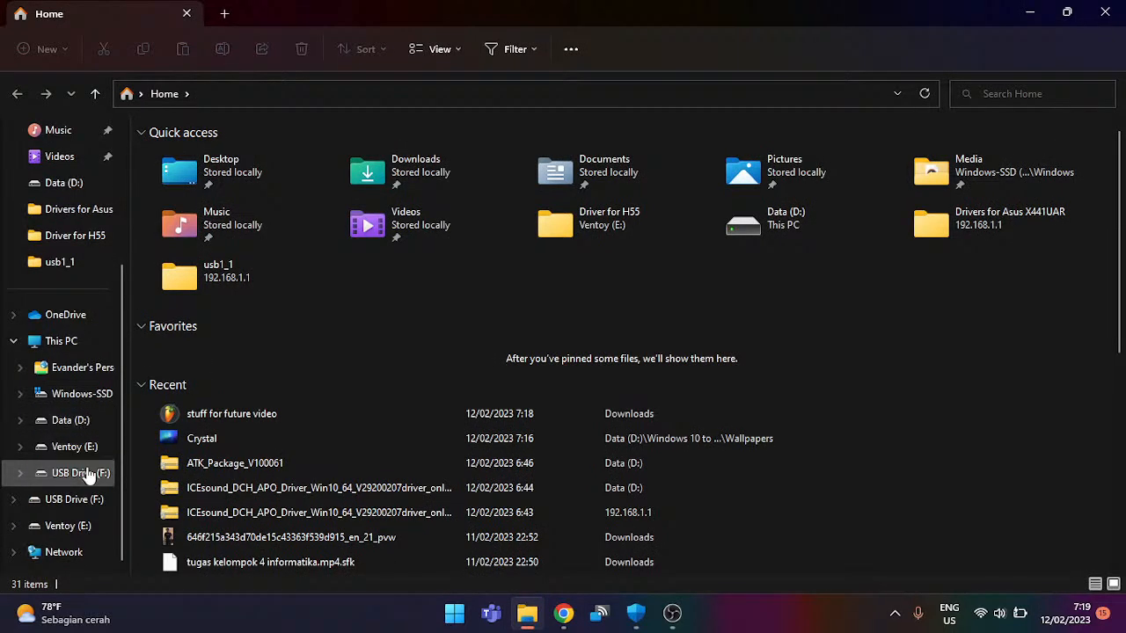
left_click(86, 446)
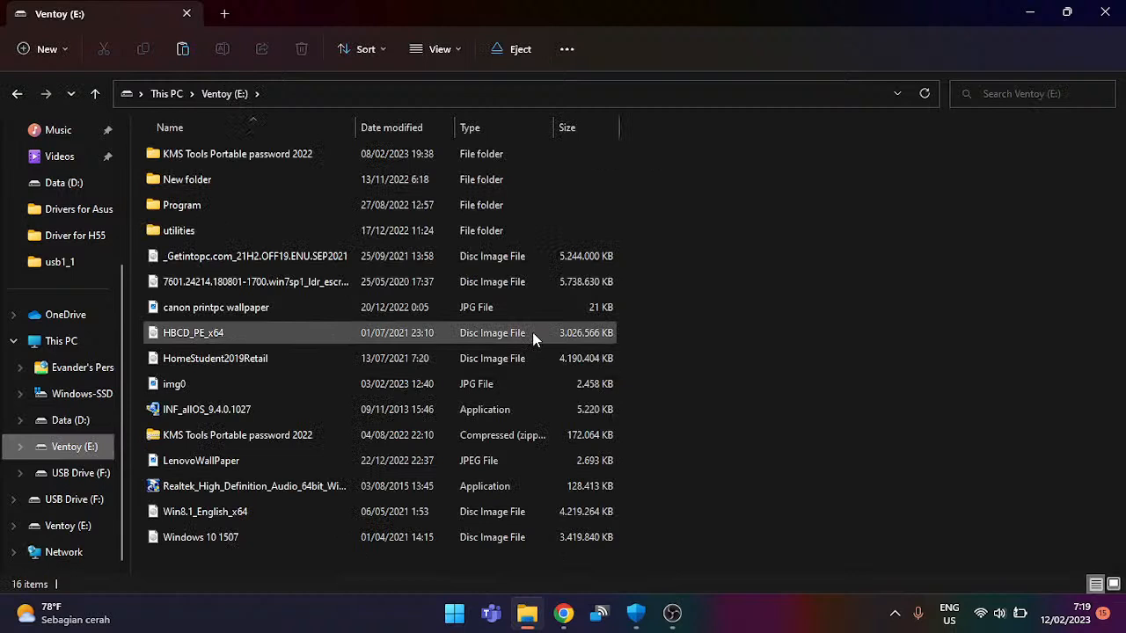
left_click(490, 264)
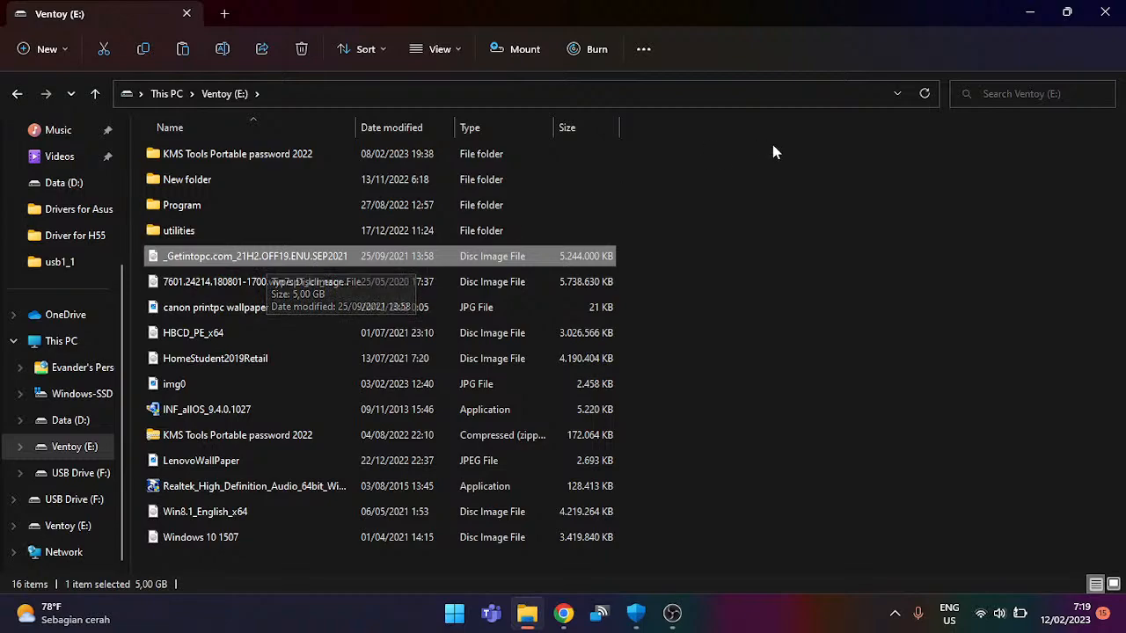
left_click(1028, 10)
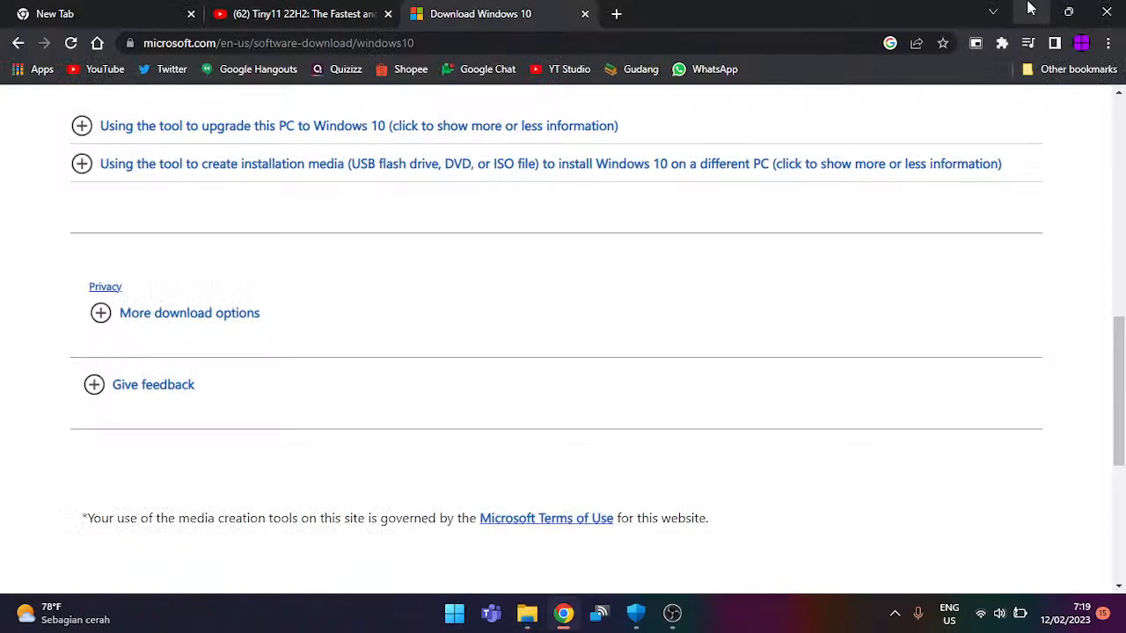
Step: Expand More download options, return to the top, and open DevTools with Ctrl+Shift+I
left_click(551, 327)
scroll(552, 324, "up", 15)
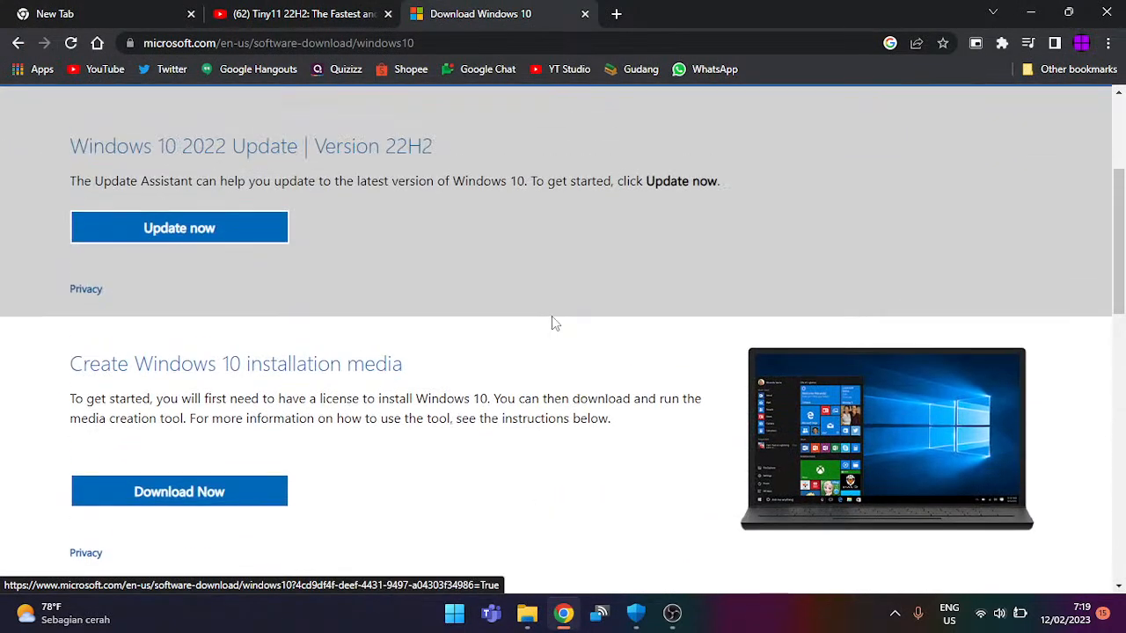
left_click(1108, 44)
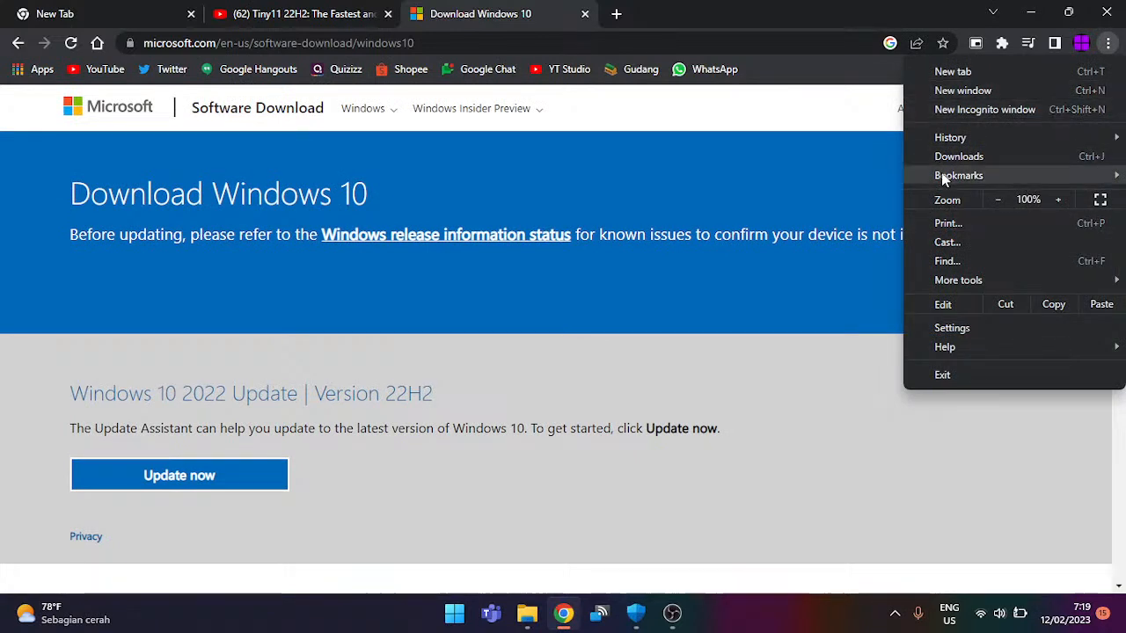
left_click(941, 7)
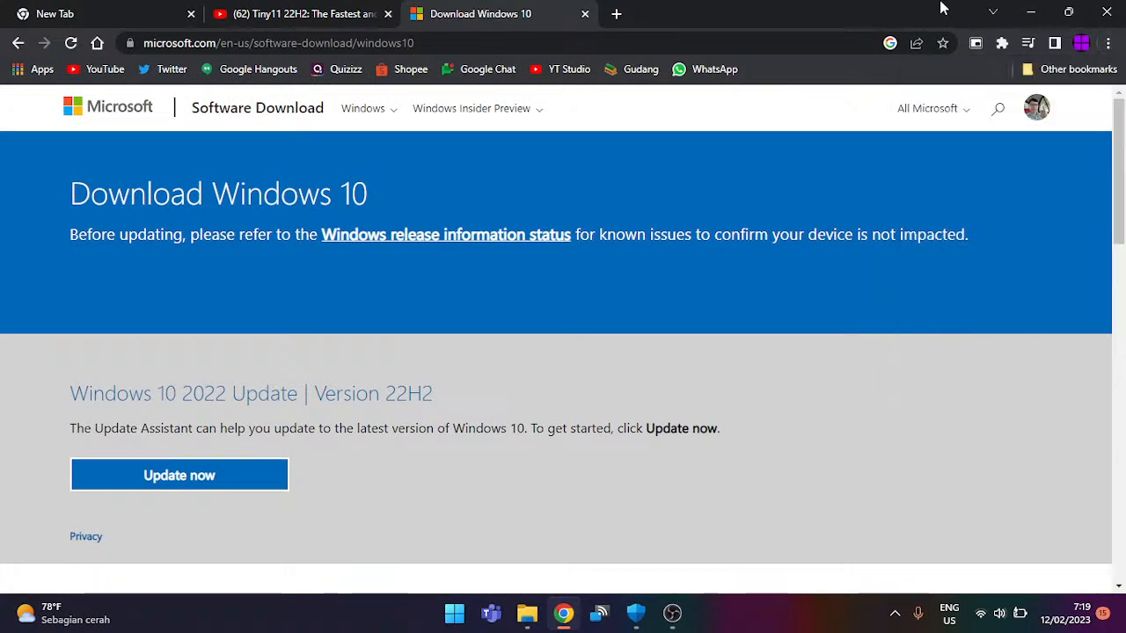
key("ctrl+shift+i")
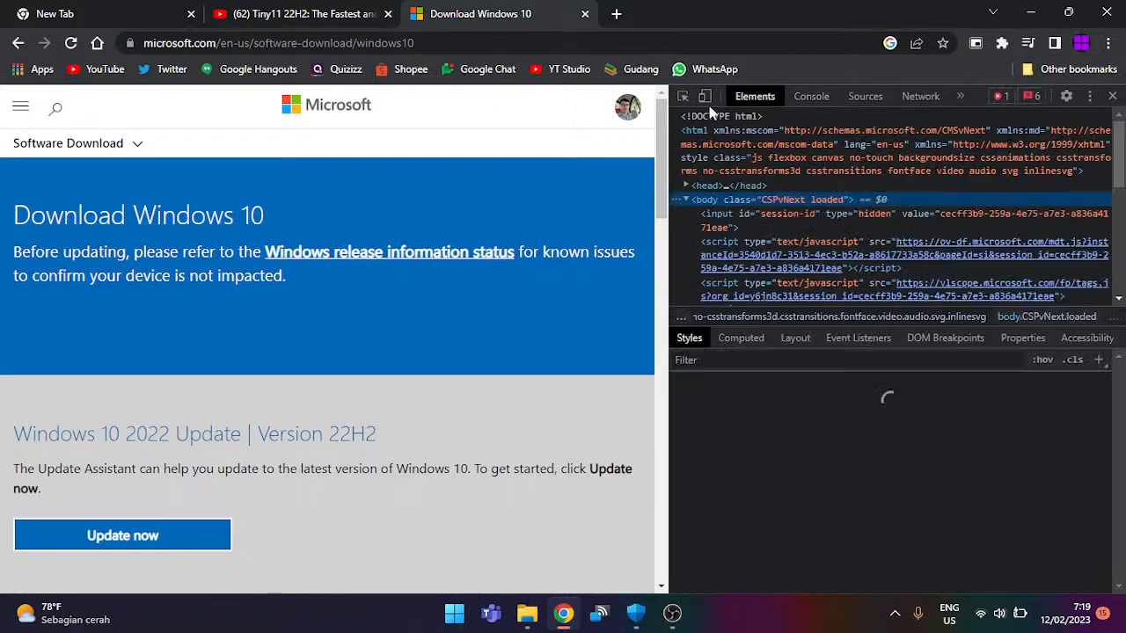
Step: Turn on DevTools device emulation, reload the page, and leave the network unthrottled
left_click(704, 97)
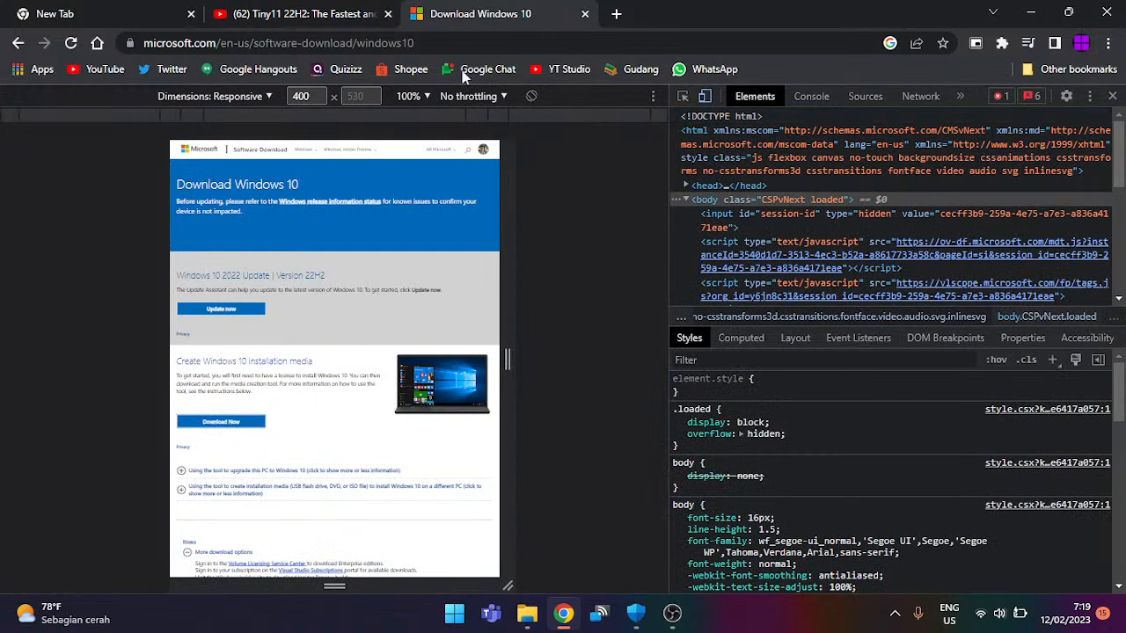
left_click(71, 43)
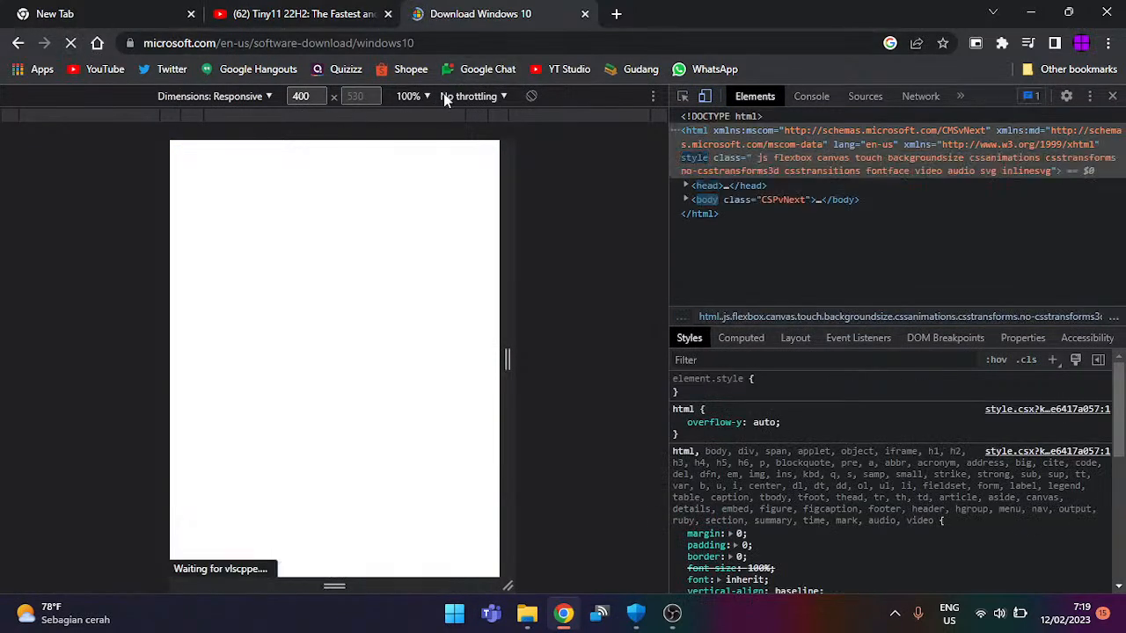
left_click(445, 95)
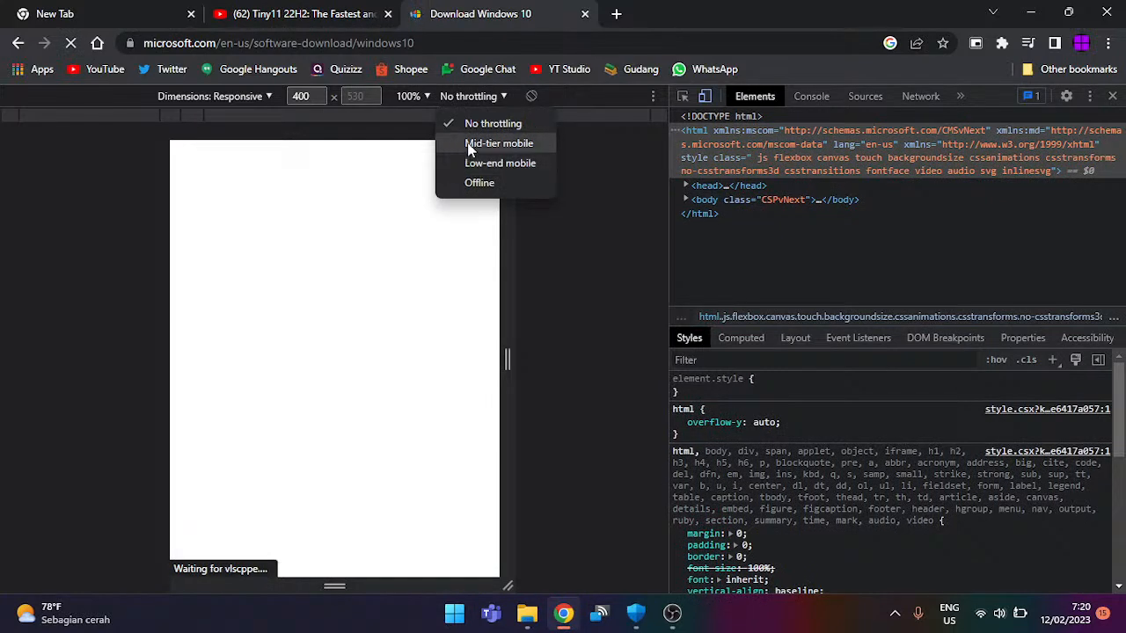
left_click(514, 128)
Step: Try the iPad Mini and iPad Air device presets, then settle on Responsive
left_click(259, 96)
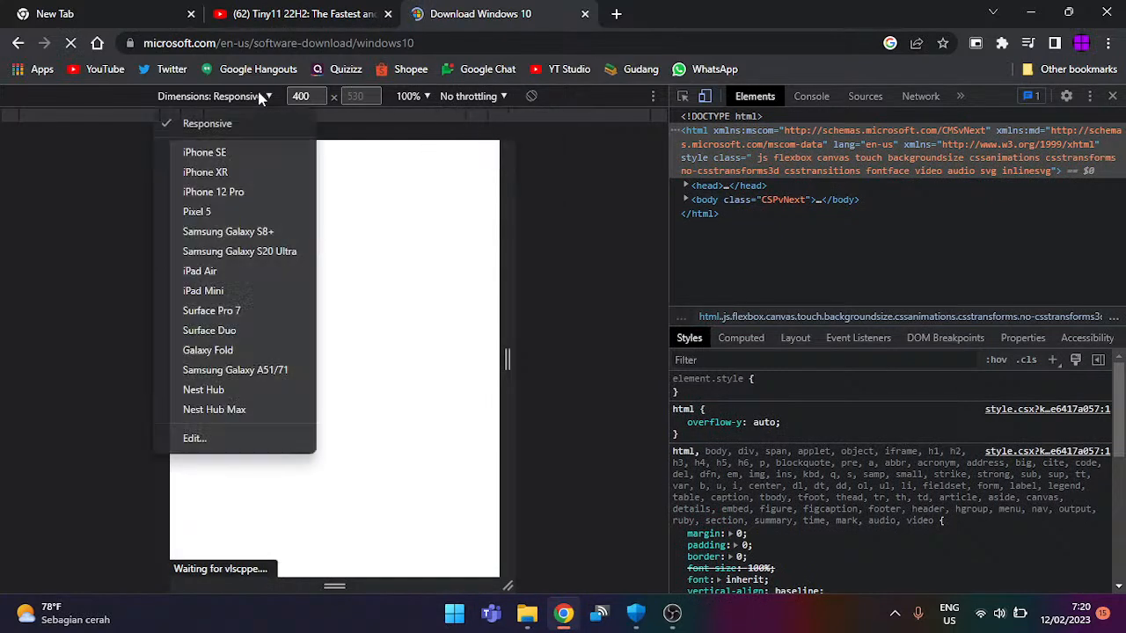
left_click(262, 289)
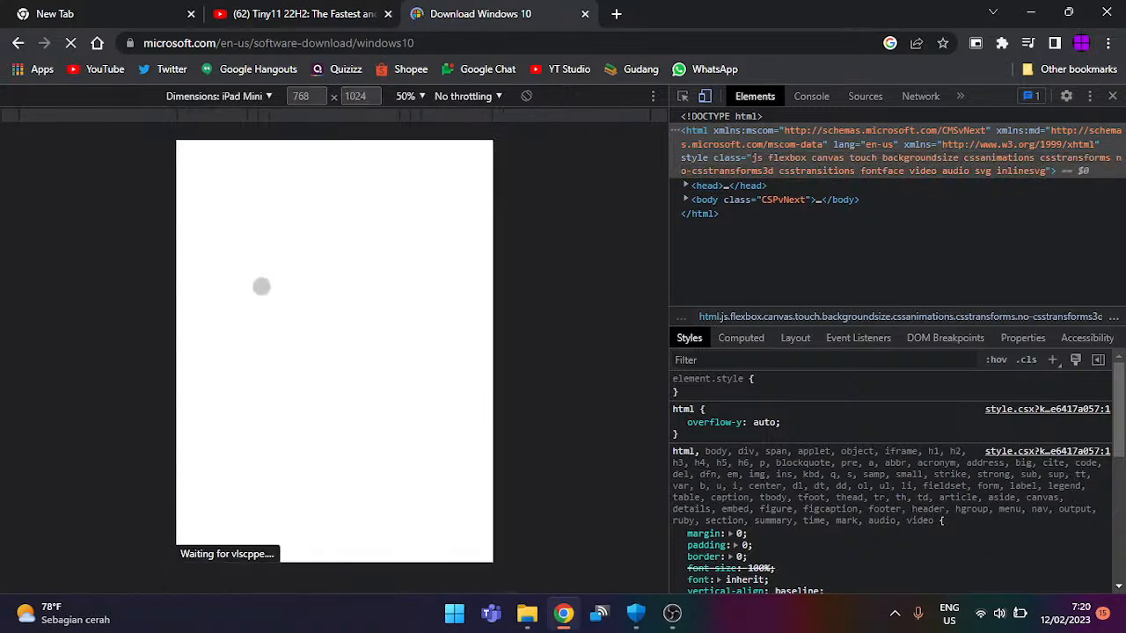
left_click(265, 97)
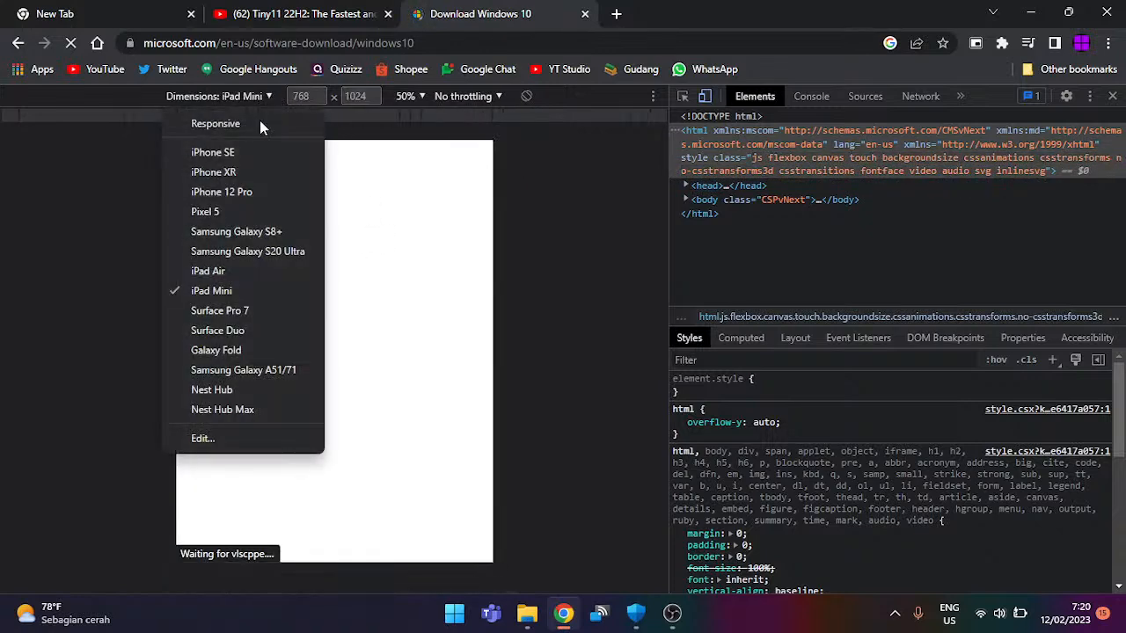
left_click(217, 273)
left_click(270, 99)
left_click(257, 119)
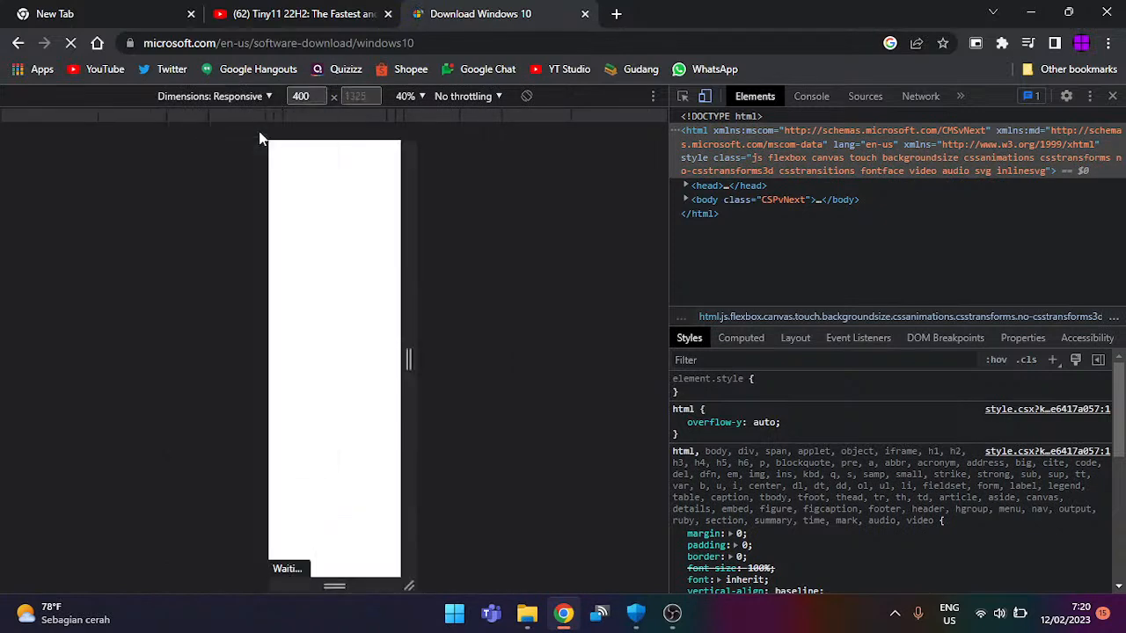
left_click(248, 95)
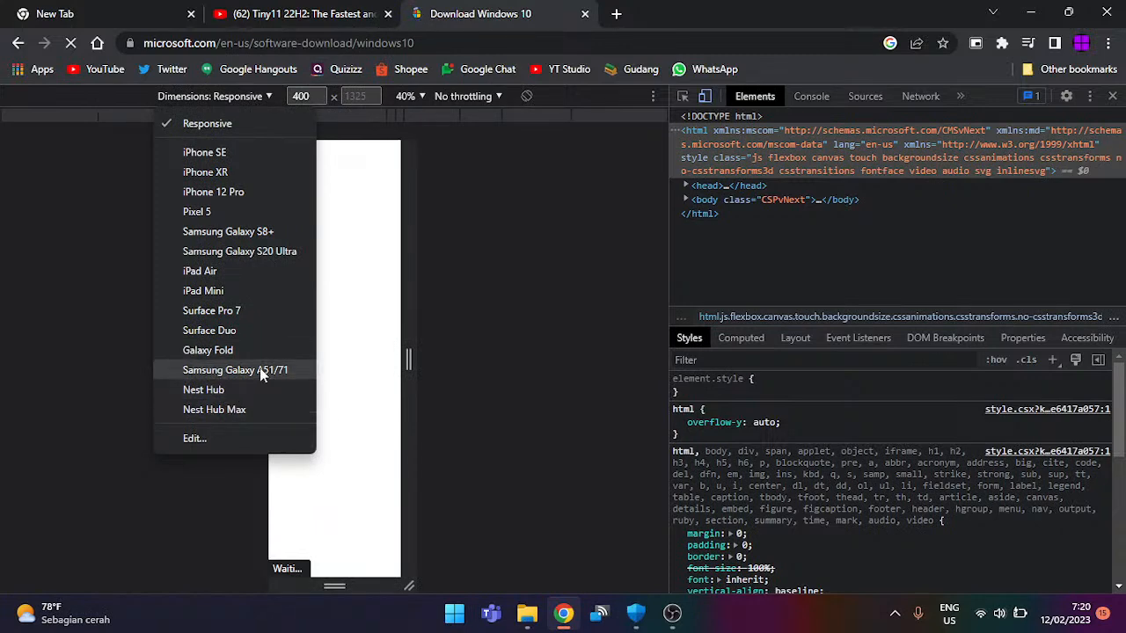
left_click(367, 85)
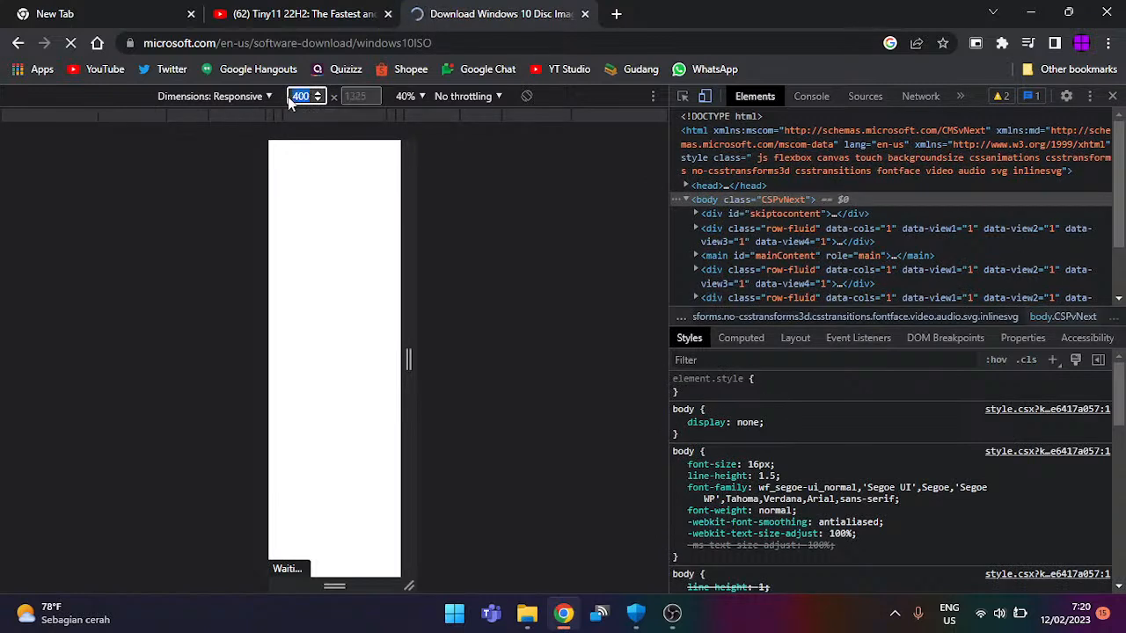
Step: Set the emulated viewport to 1325 × 1000, then expand and collapse 'Before you begin'
type("1325")
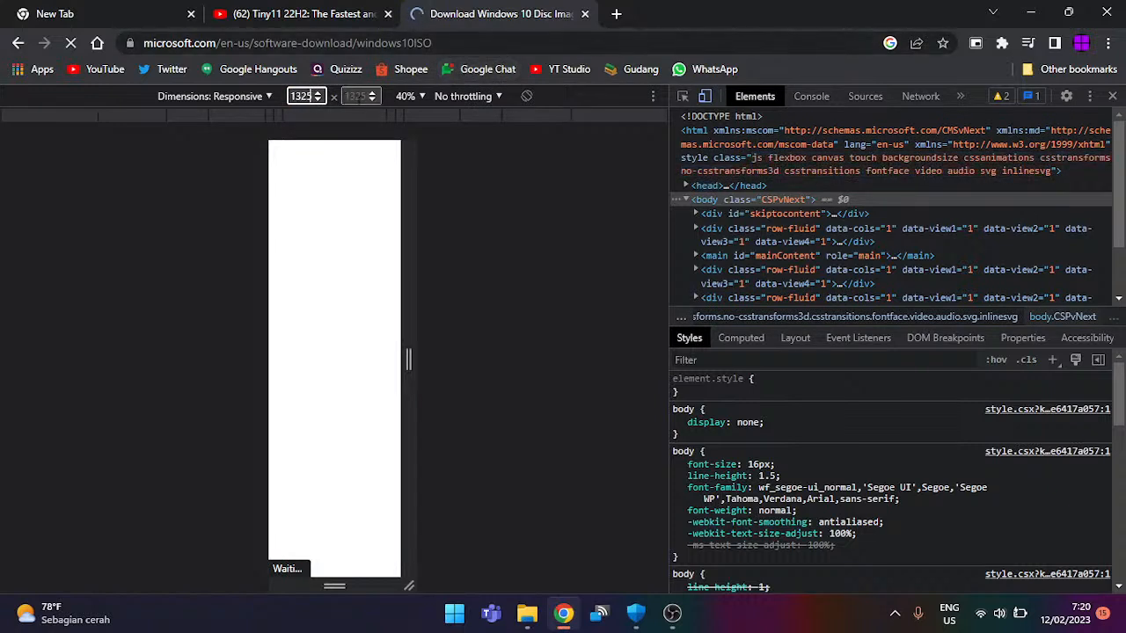
key("Tab")
type("50")
left_click_drag(365, 97, 288, 123)
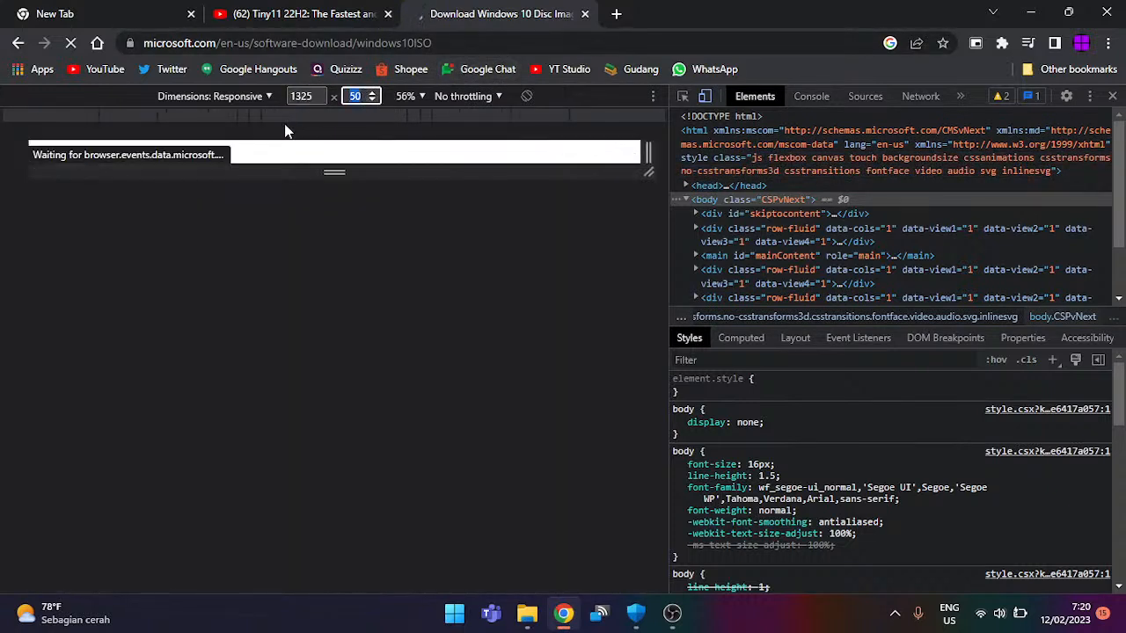
type("400")
key("Return")
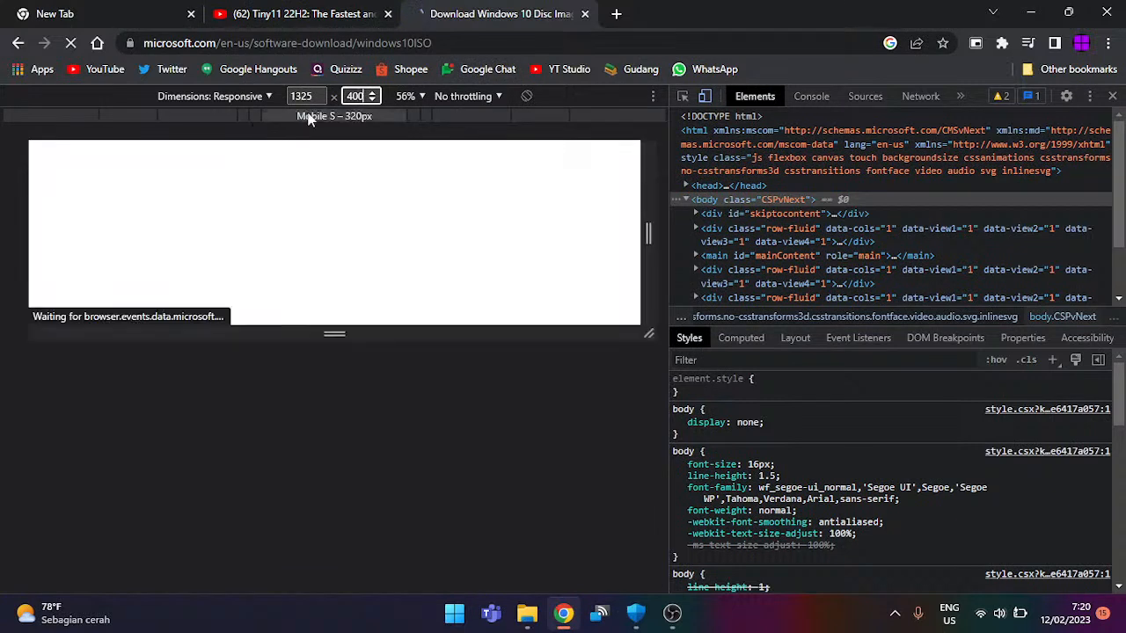
key("BackSpace")
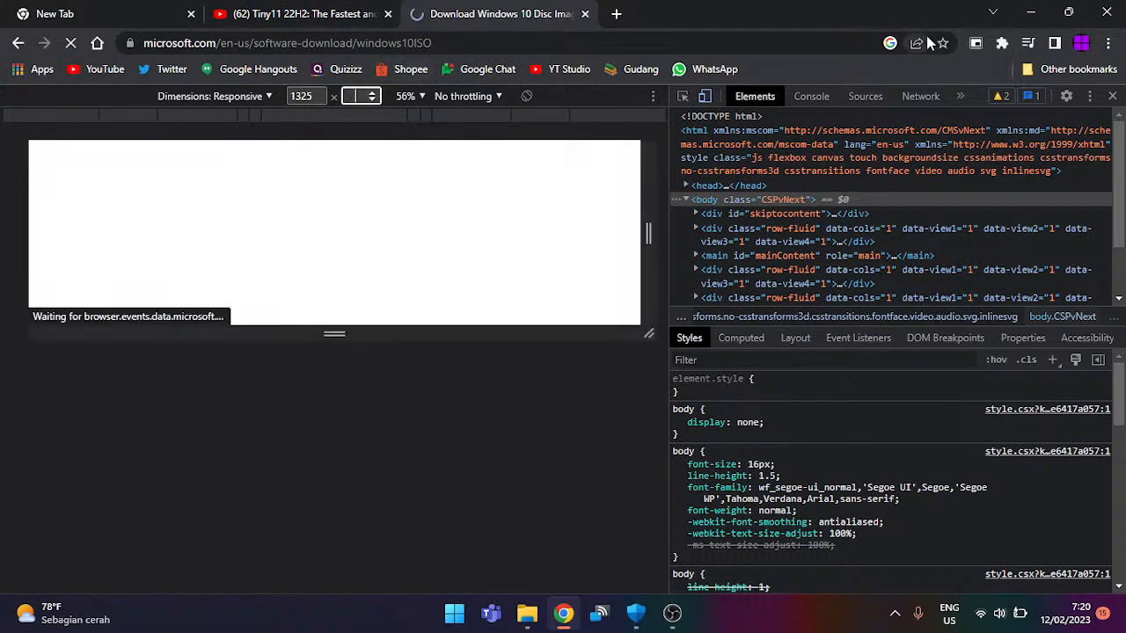
type("1000")
key("Return")
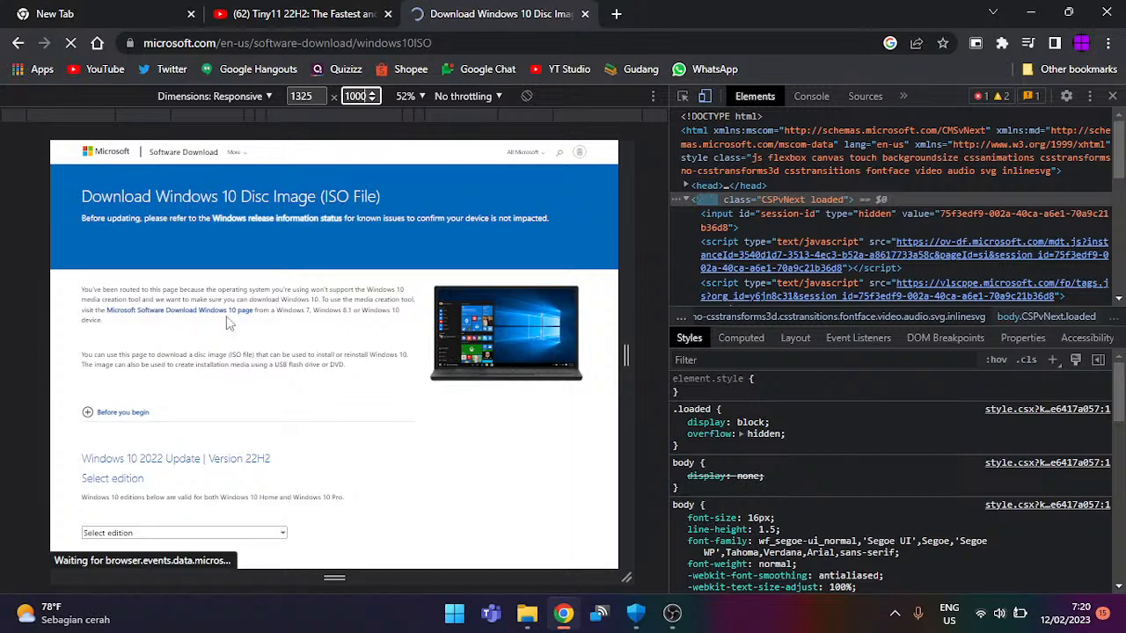
left_click(118, 412)
left_click(114, 411)
Step: Select and confirm Windows 10 (multi-edition ISO), then widen the emulated page to 1433 px
scroll(264, 380, "down", 3)
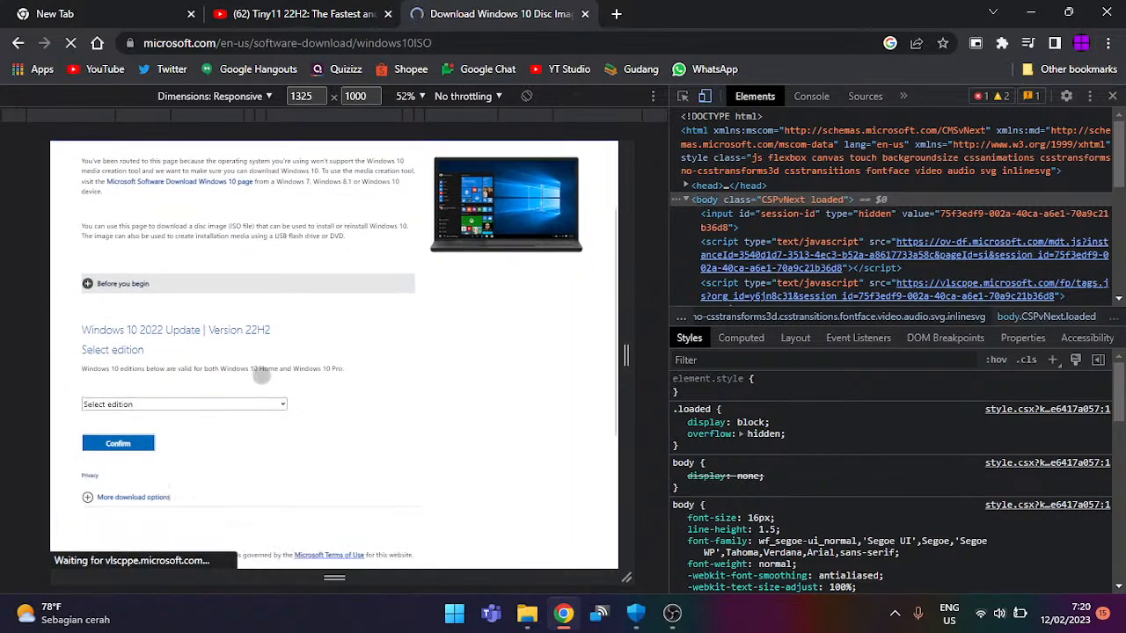
left_click(167, 407)
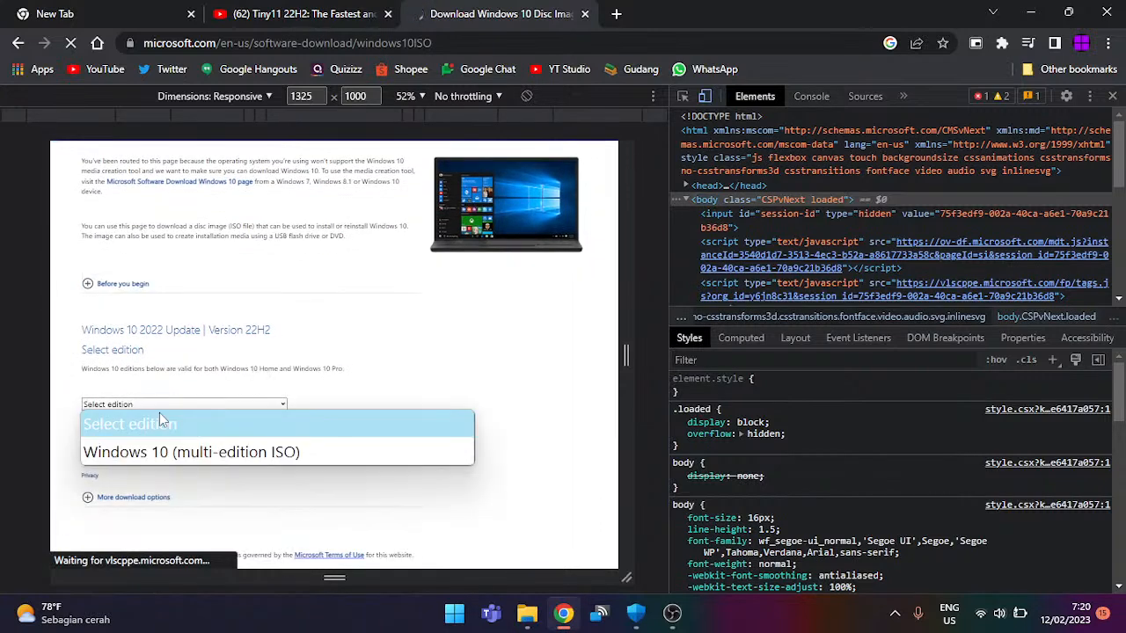
left_click(161, 449)
left_click(137, 444)
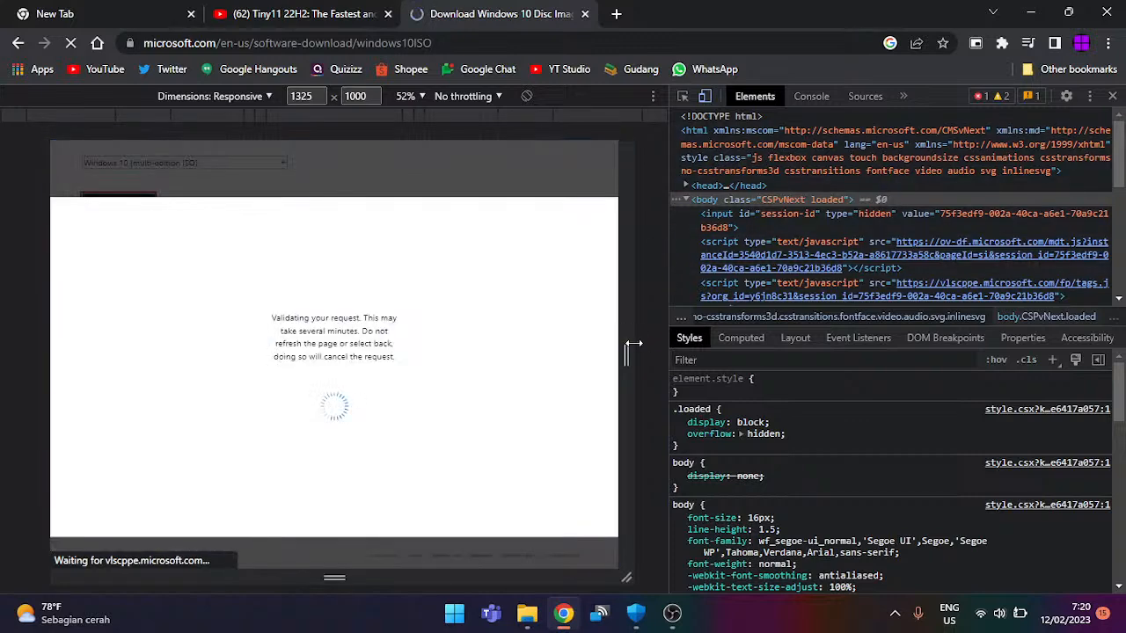
left_click_drag(633, 351, 654, 352)
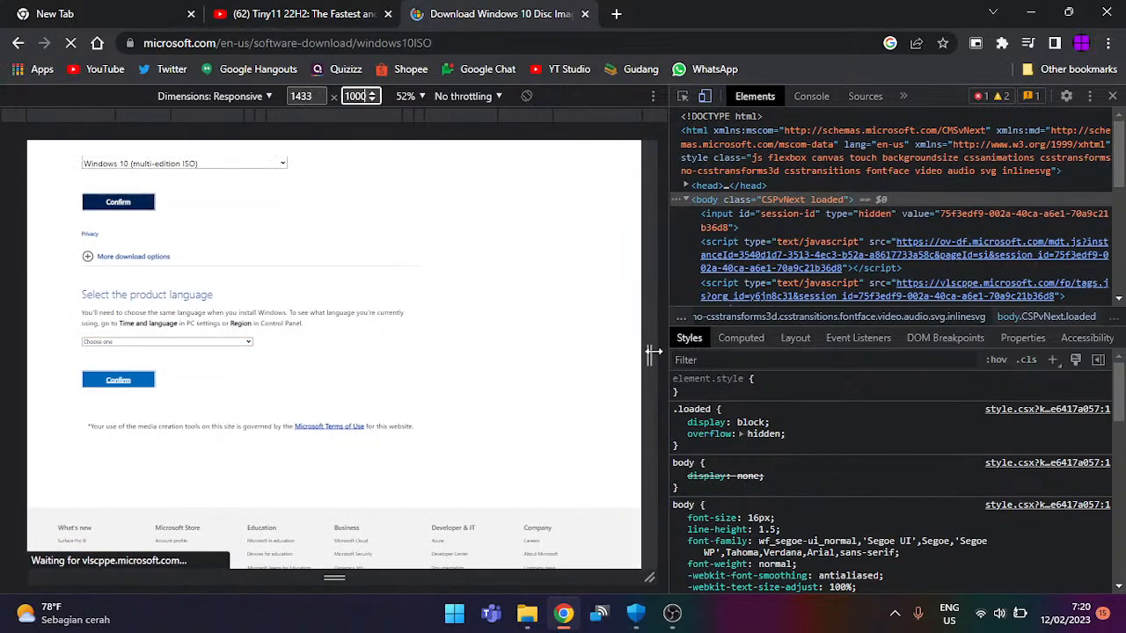
Step: Choose English (United States) as the product language and confirm it
left_click(192, 343)
scroll(195, 338, "down", 4)
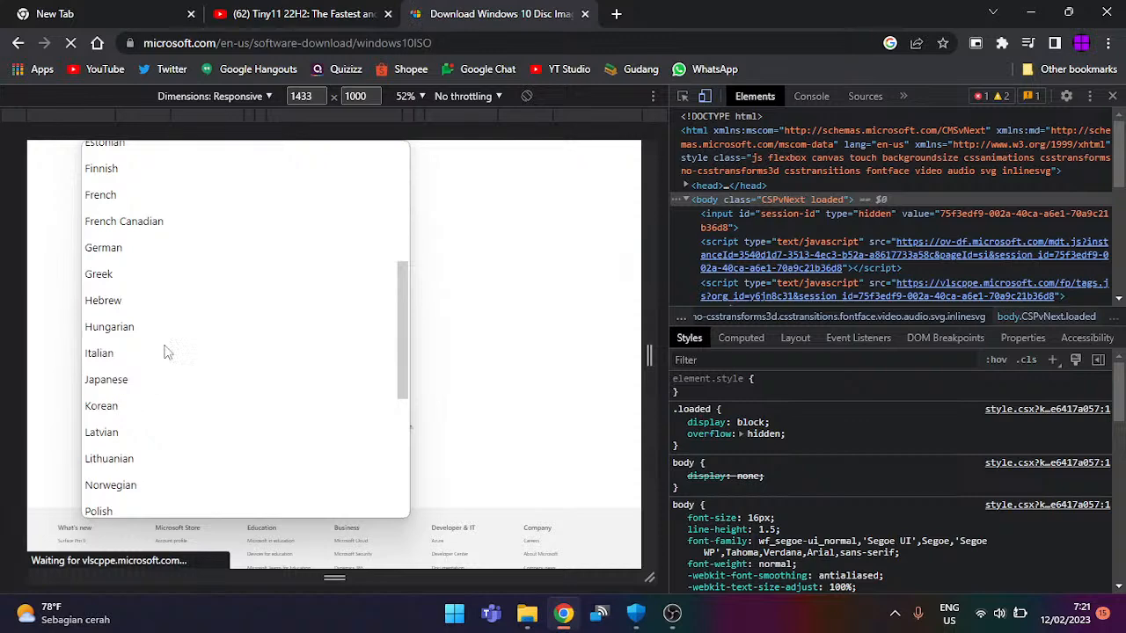
scroll(149, 315, "up", 2)
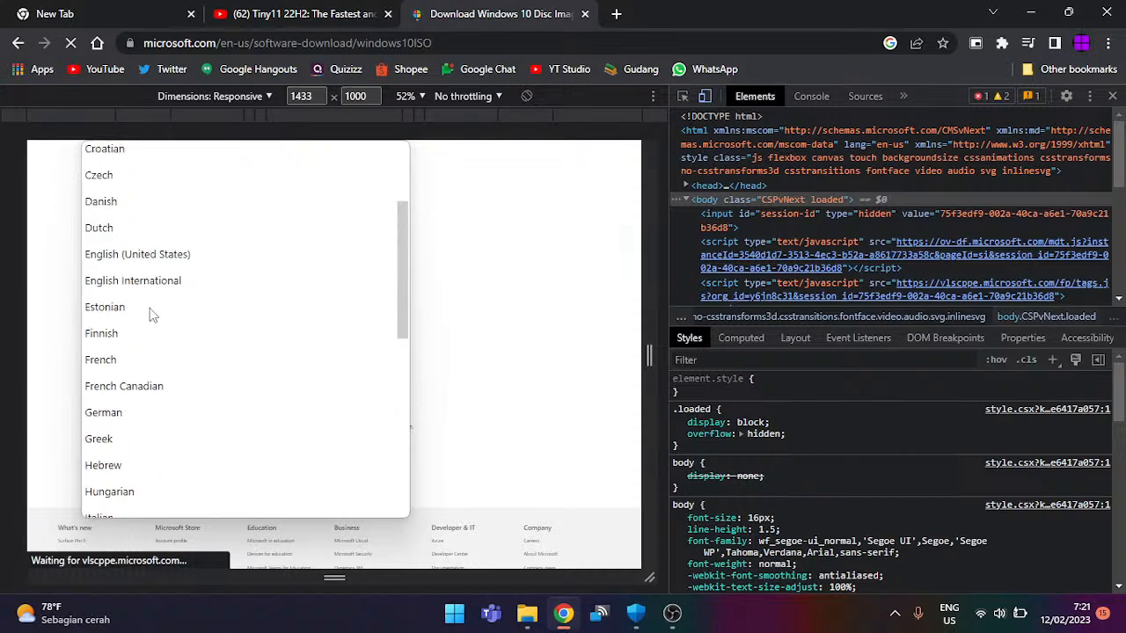
left_click(179, 262)
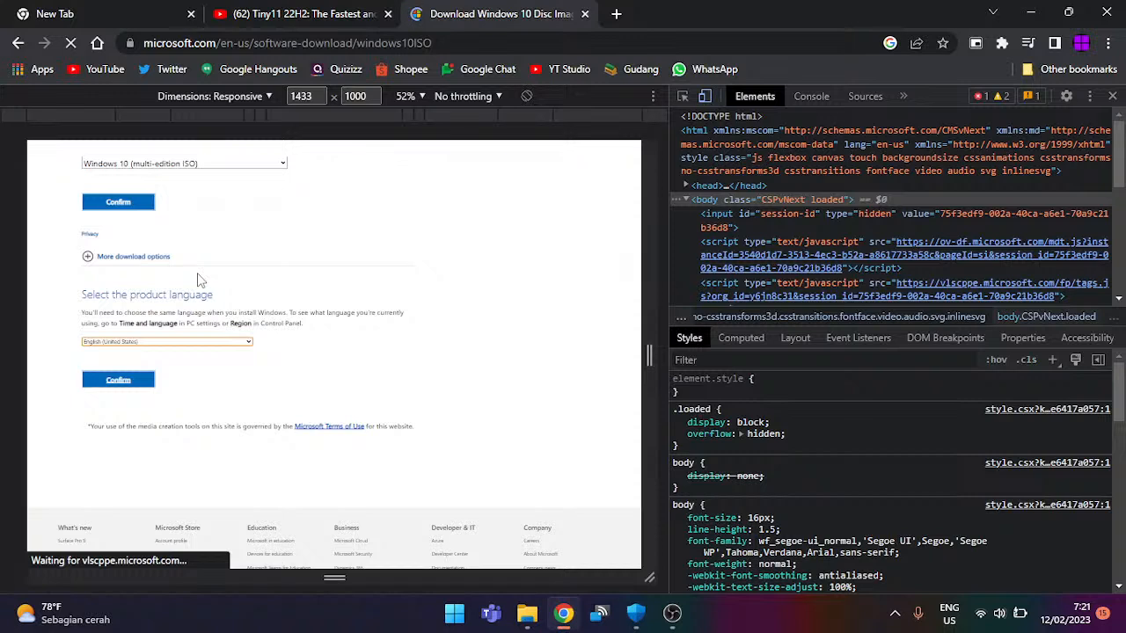
left_click(142, 342)
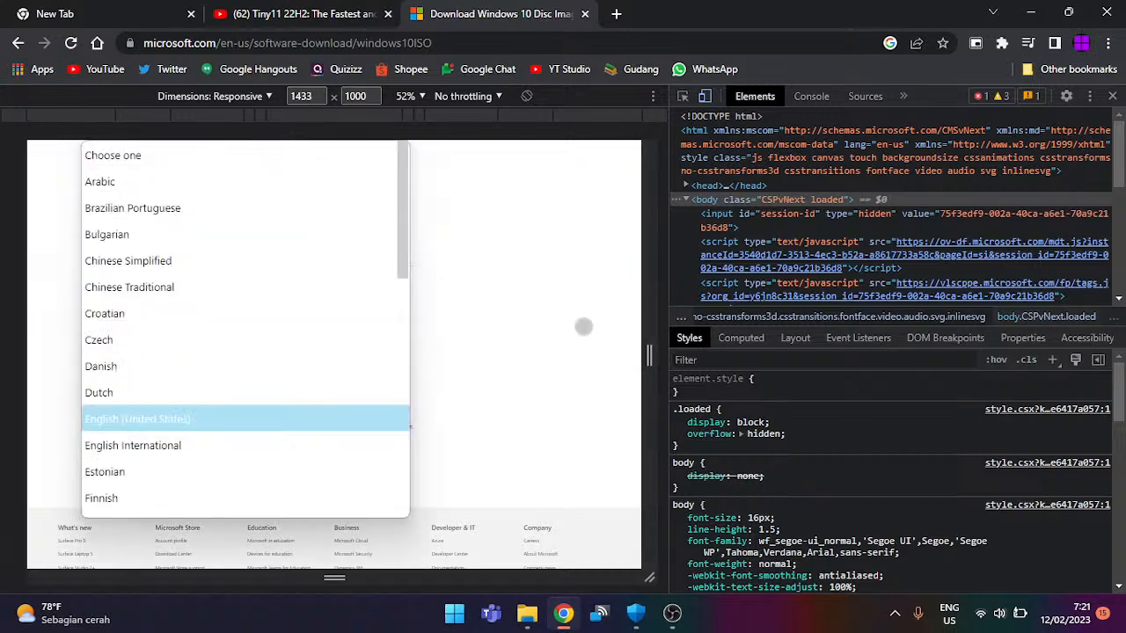
left_click(584, 328)
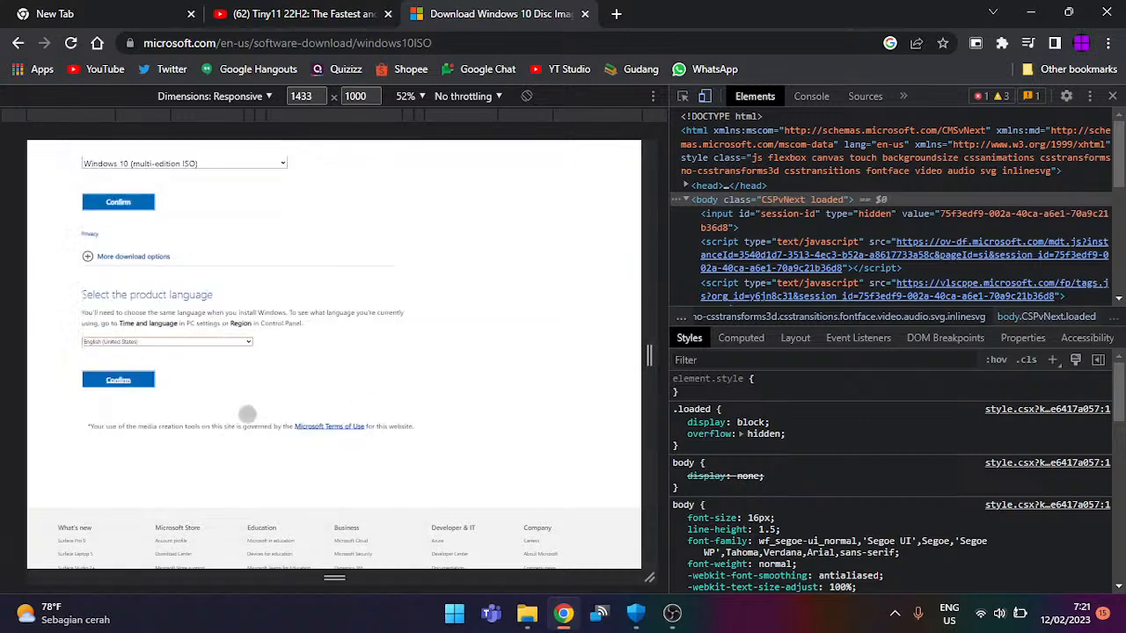
left_click(128, 382)
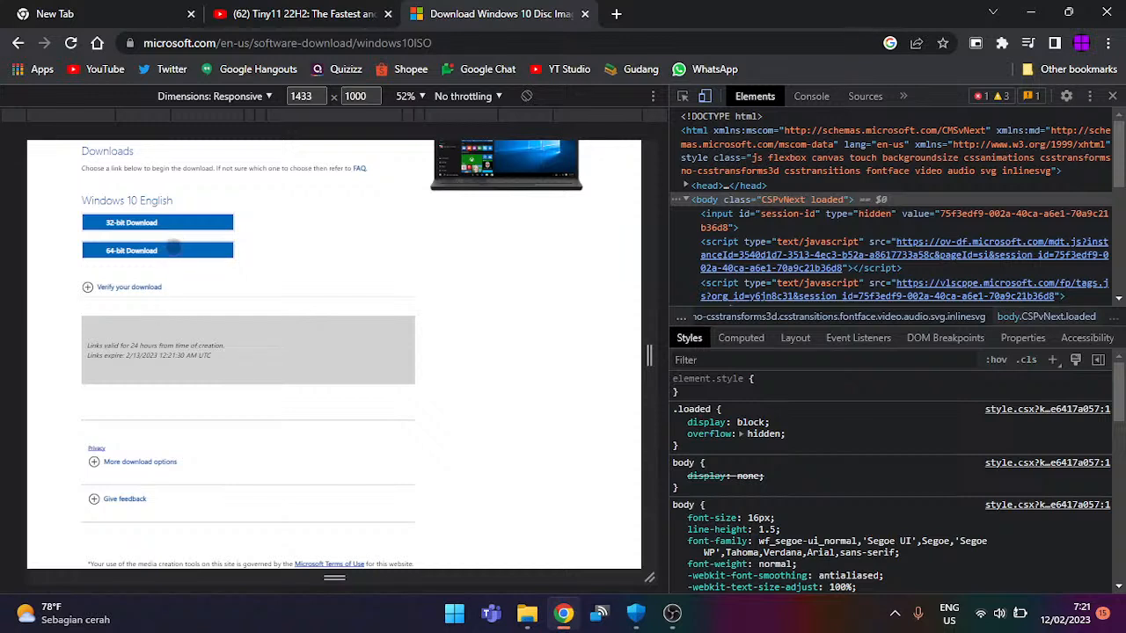
Step: Download Win10_22H2_English_x64.iso (5,70 GB) through Free Download Manager, then minimize FDM
left_click(130, 250)
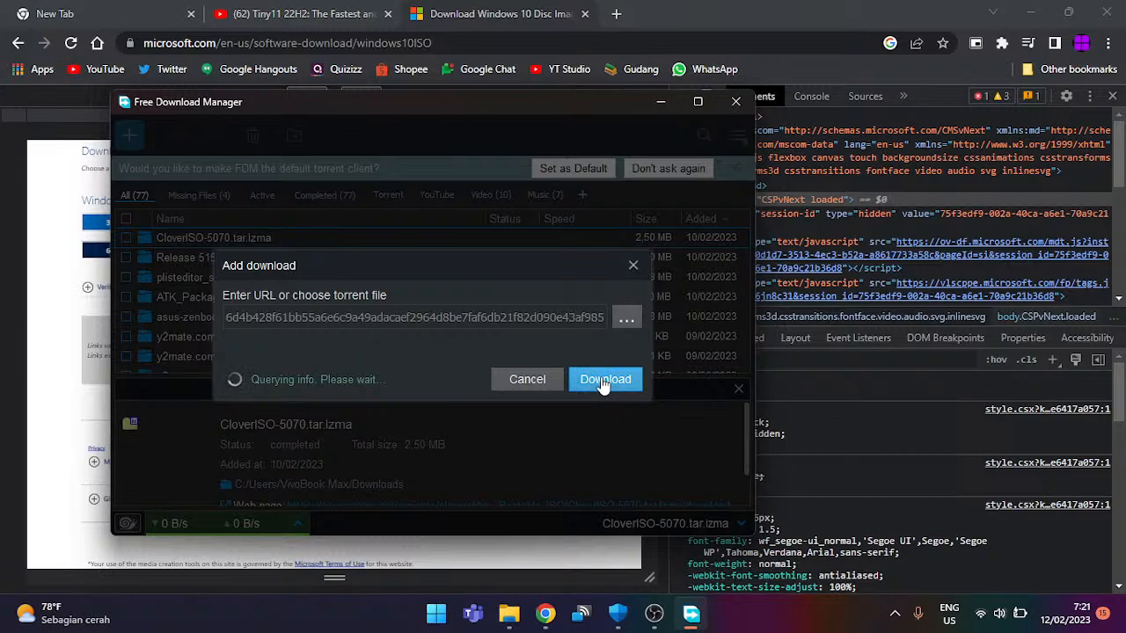
left_click(608, 416)
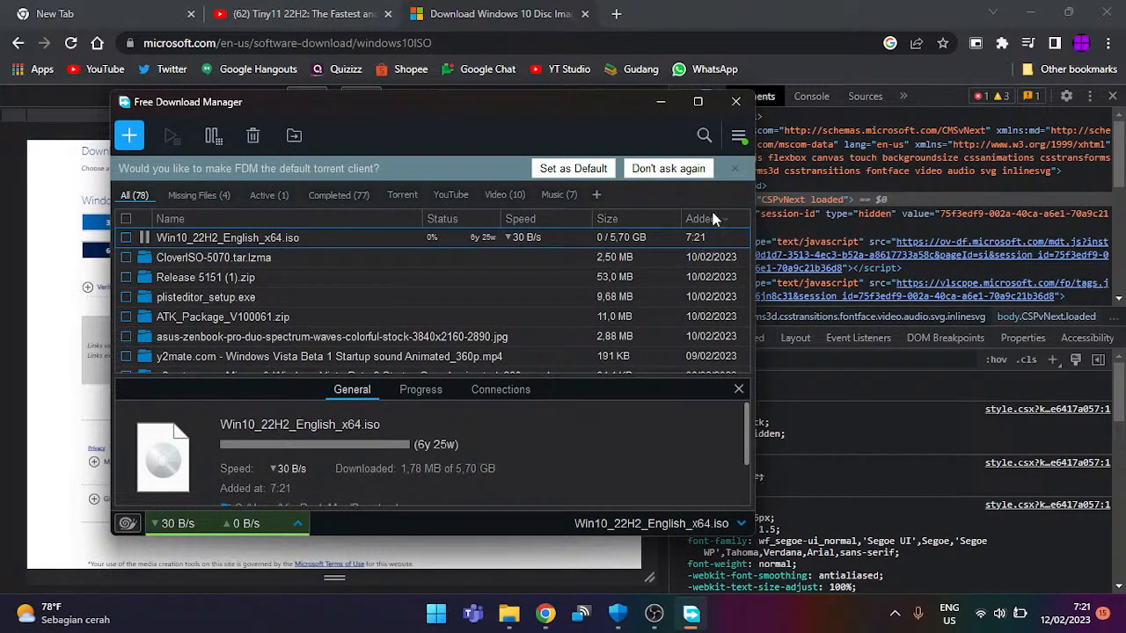
left_click(665, 103)
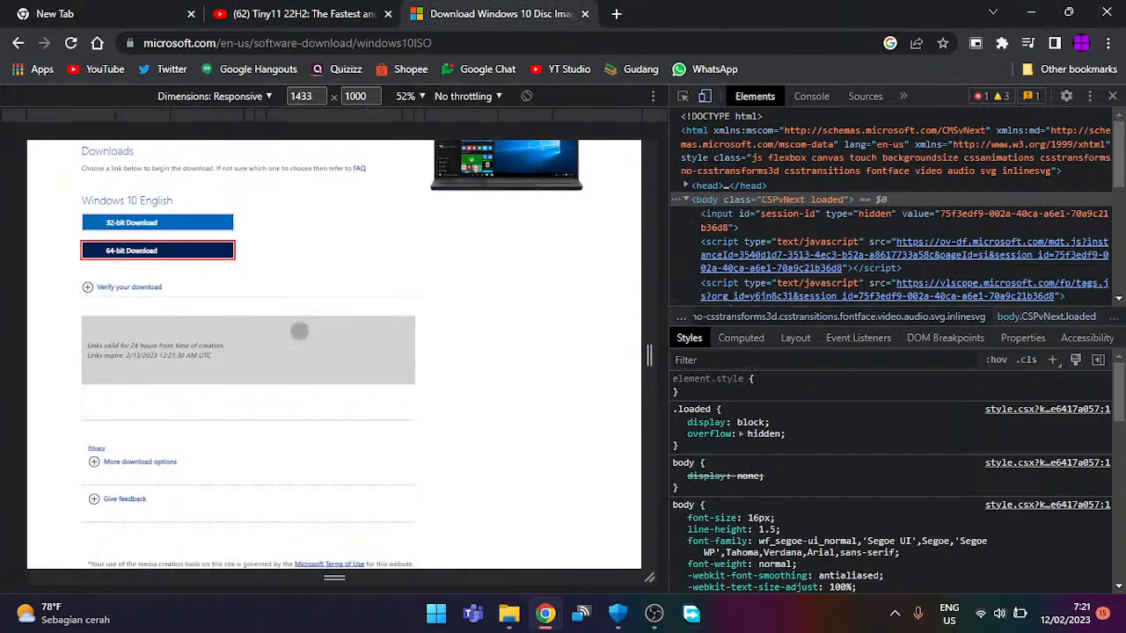
Step: Close the Tiny11 YouTube tab and the spare blank new tabs
left_click(653, 620)
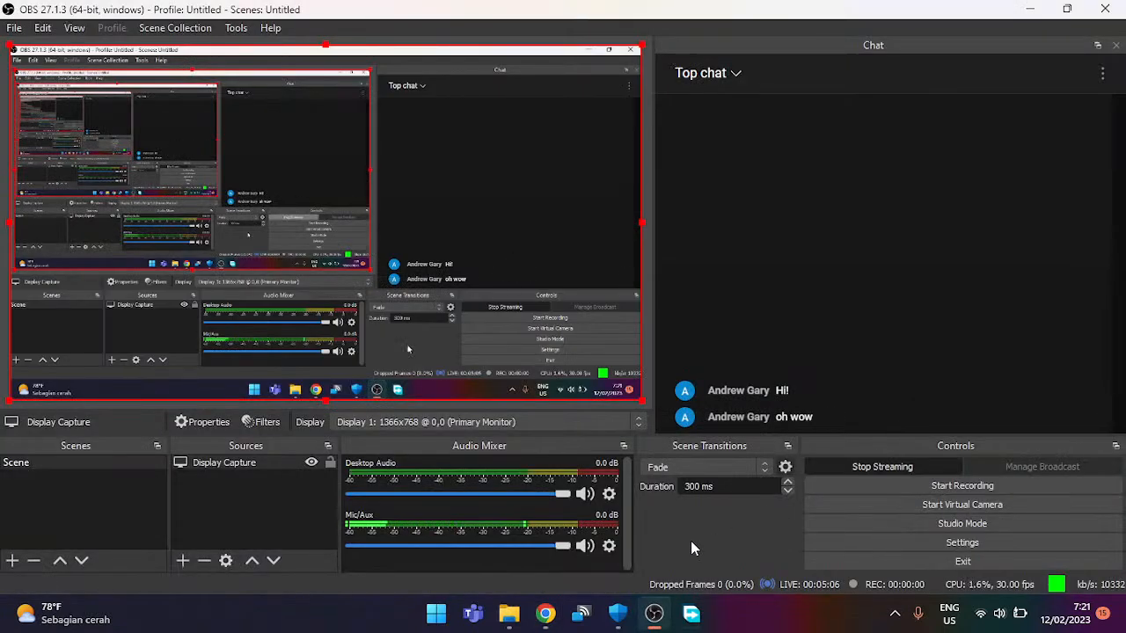
left_click(542, 615)
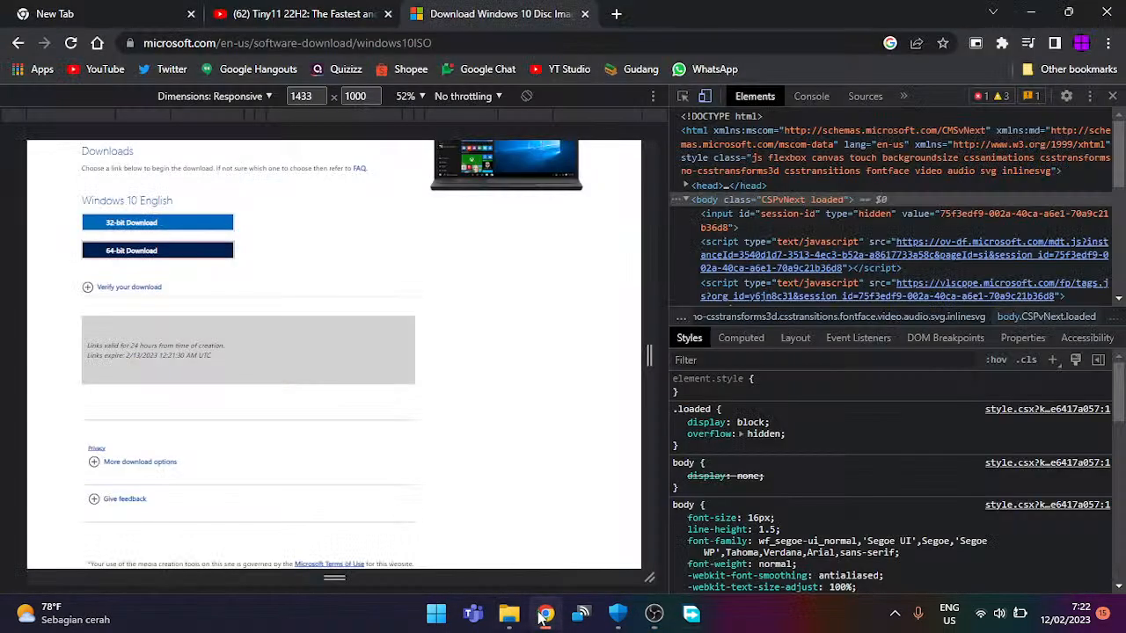
left_click(388, 14)
left_click(50, 10)
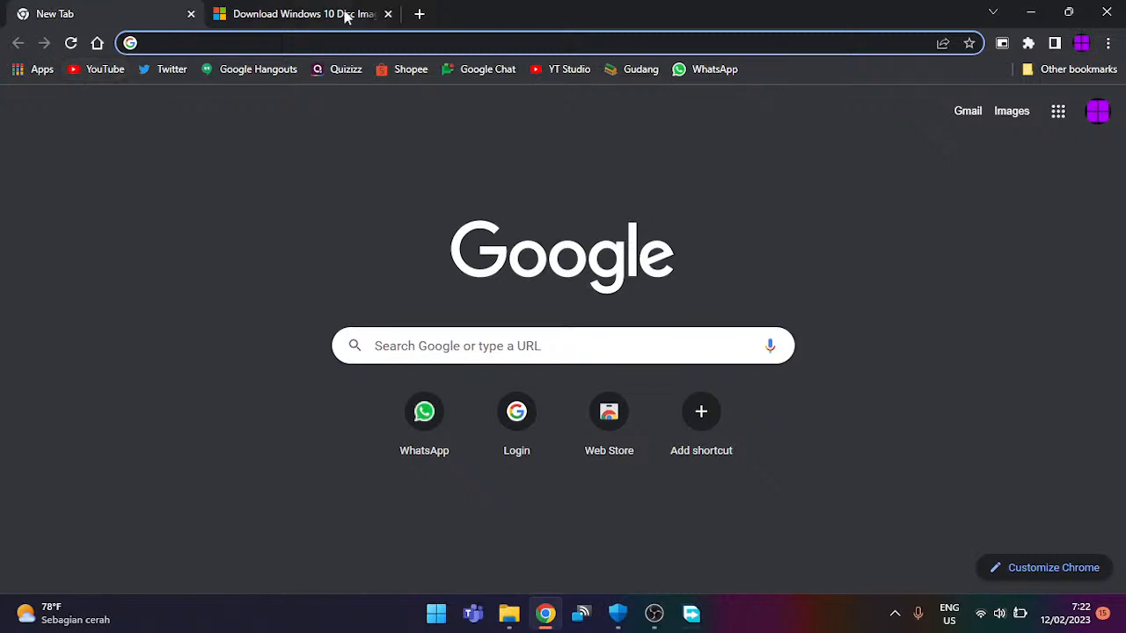
left_click(190, 15)
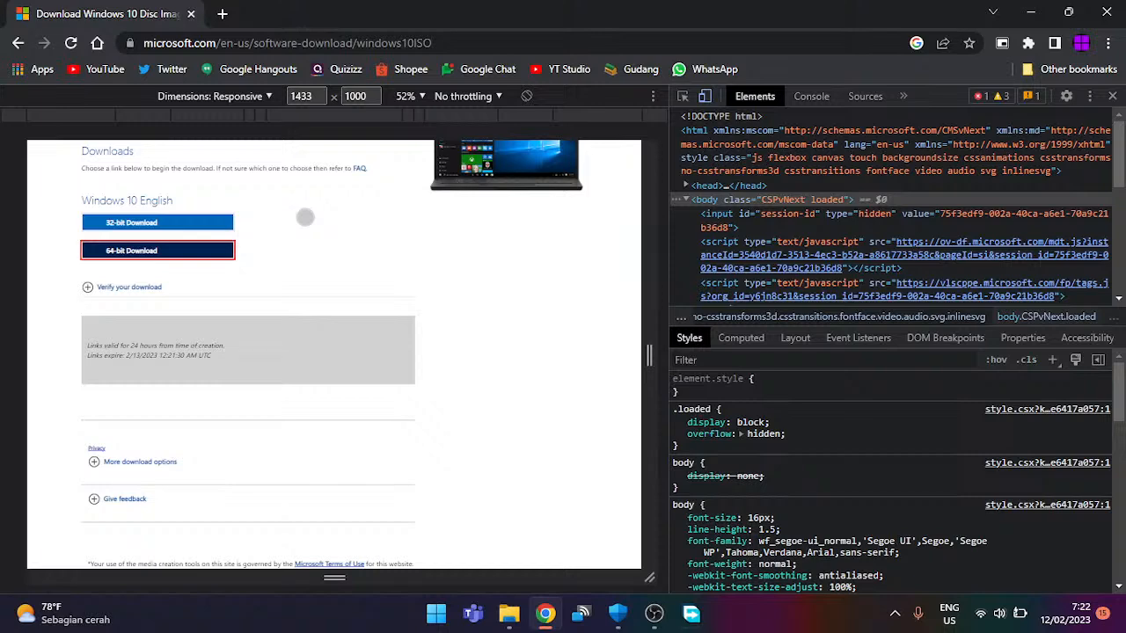
left_click(222, 14)
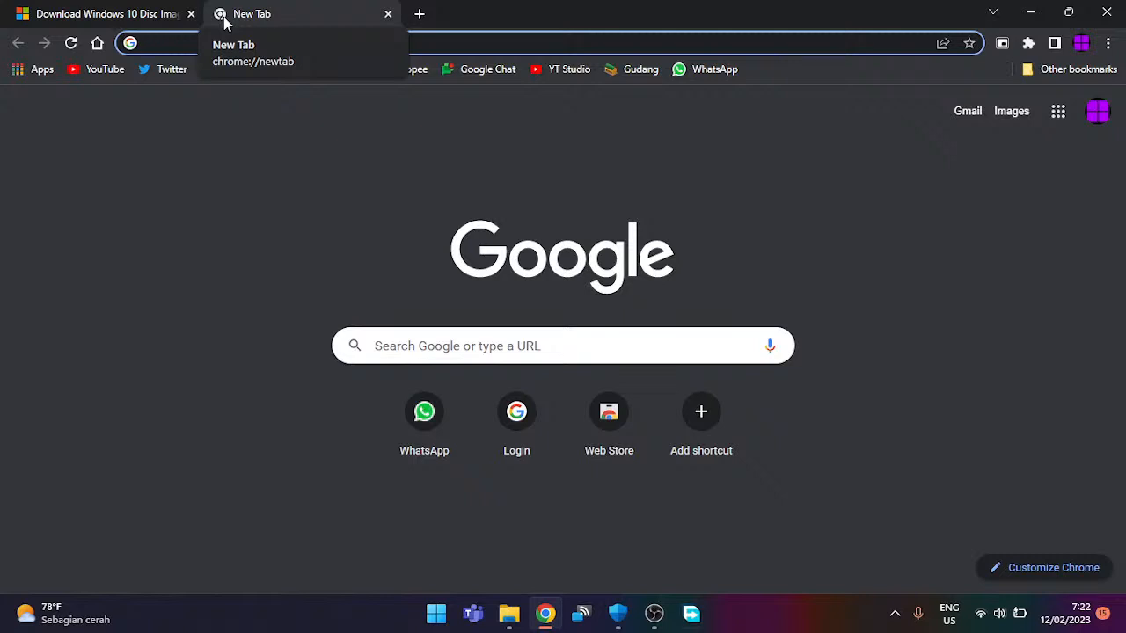
left_click(387, 14)
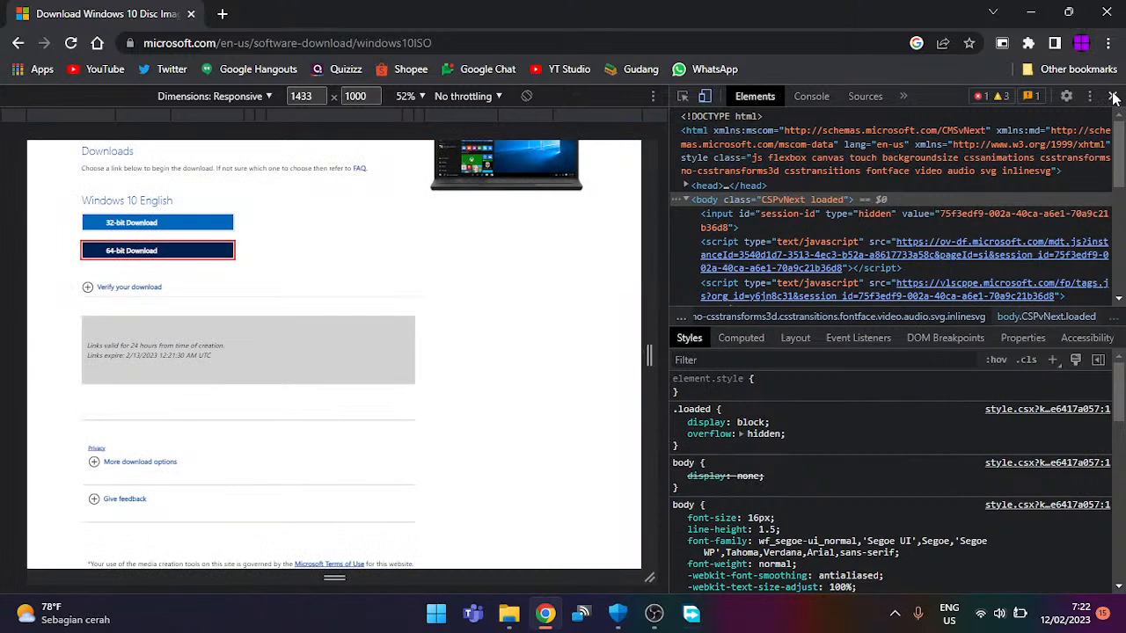
Step: Turn off device emulation and close the developer tools
left_click(1112, 97)
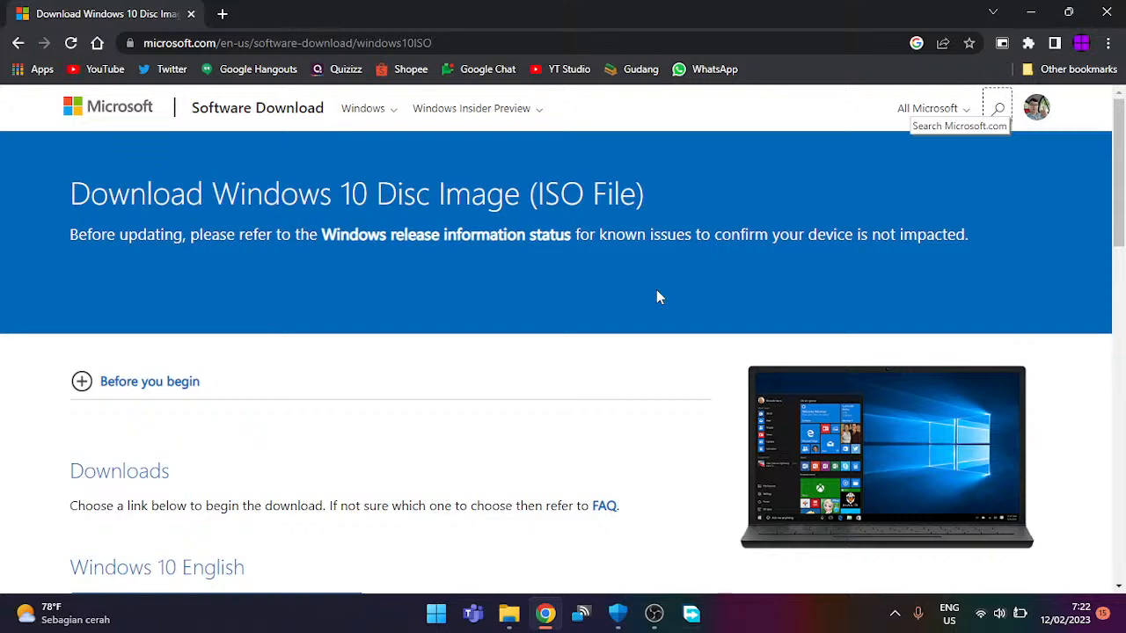
key("ctrl+shift+i")
left_click(707, 98)
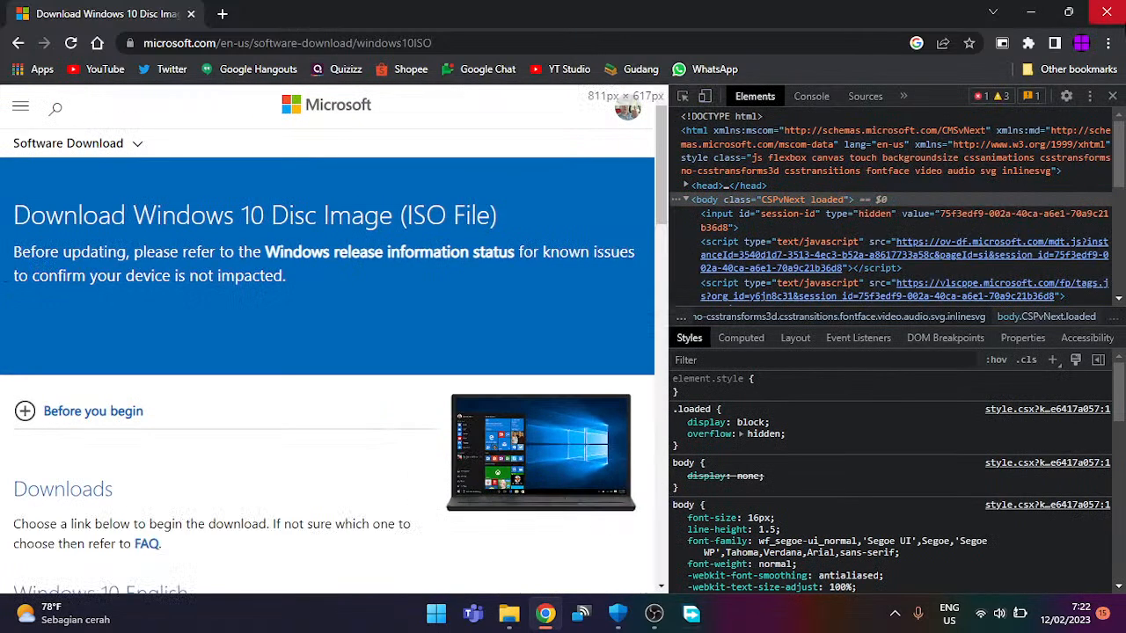
left_click(1113, 97)
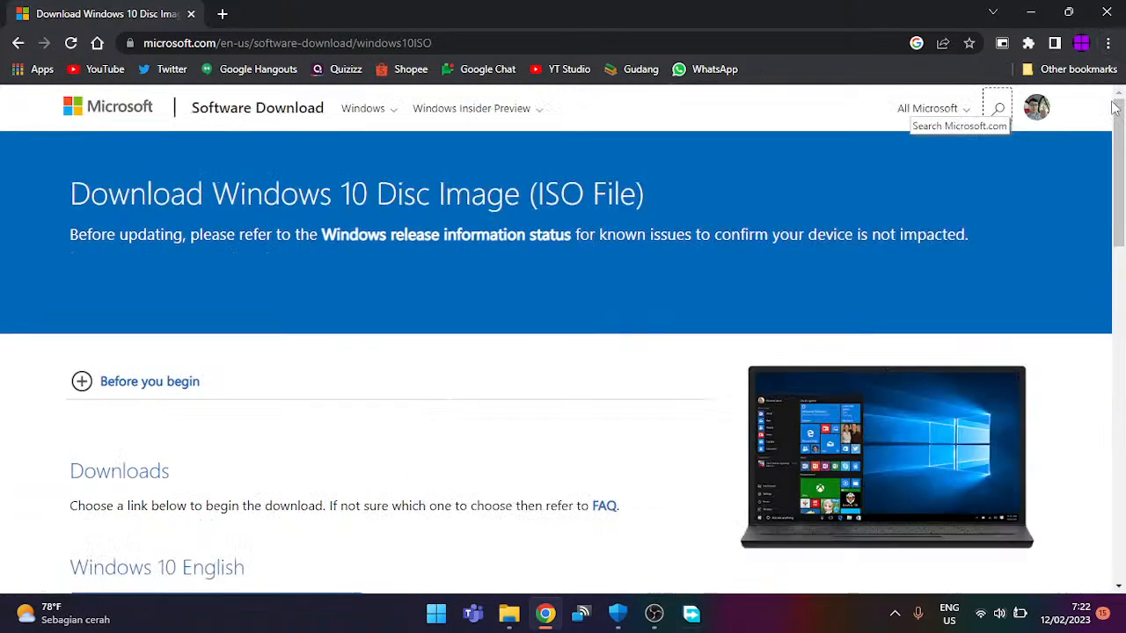
Step: Go back to the New Tab page, then minimize Chrome to reveal OBS
left_click(13, 48)
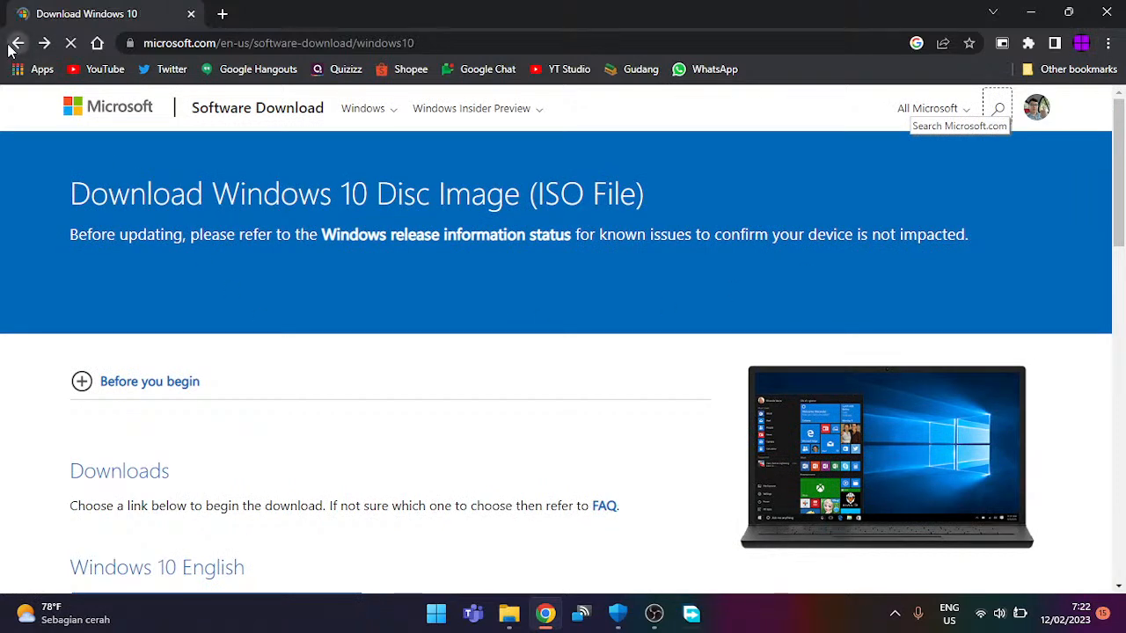
left_click(12, 47)
left_click(12, 47)
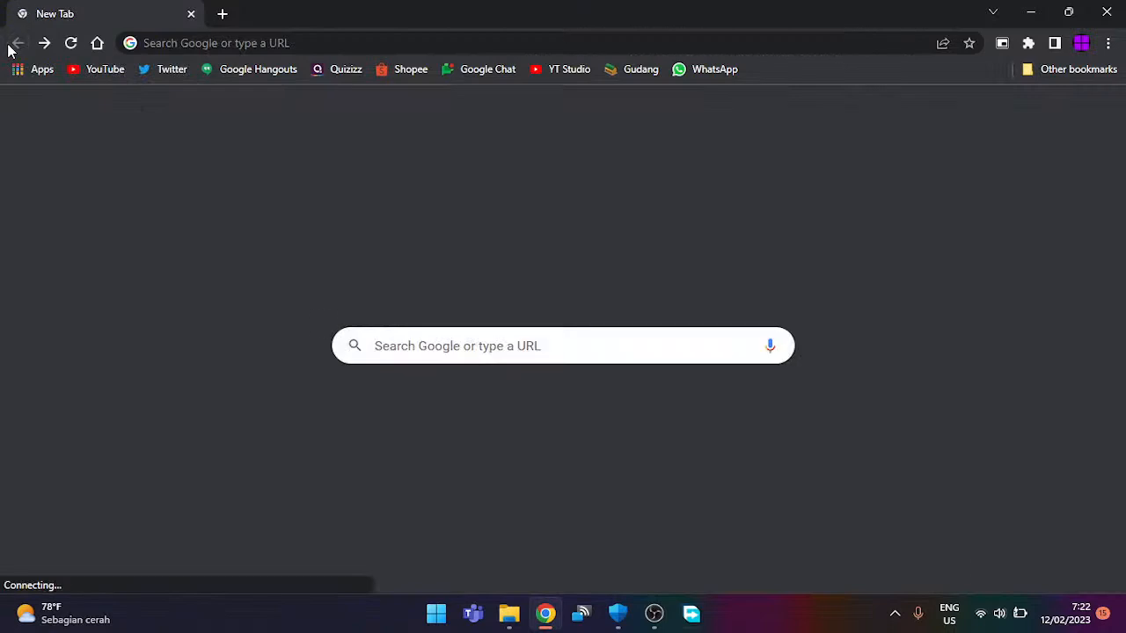
left_click(306, 43)
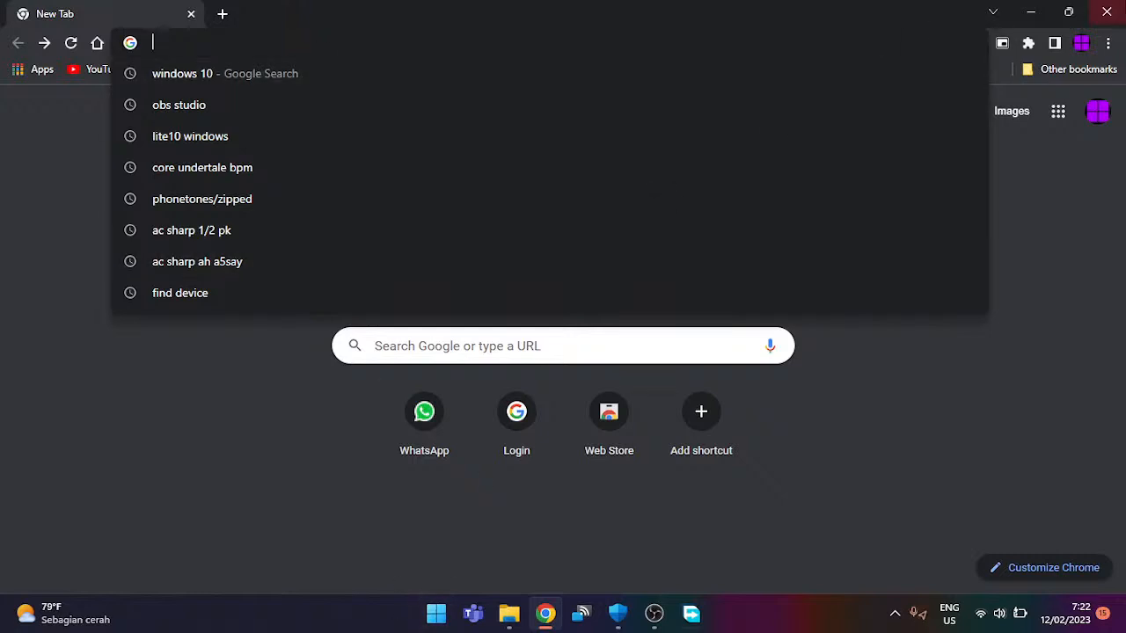
left_click(1031, 12)
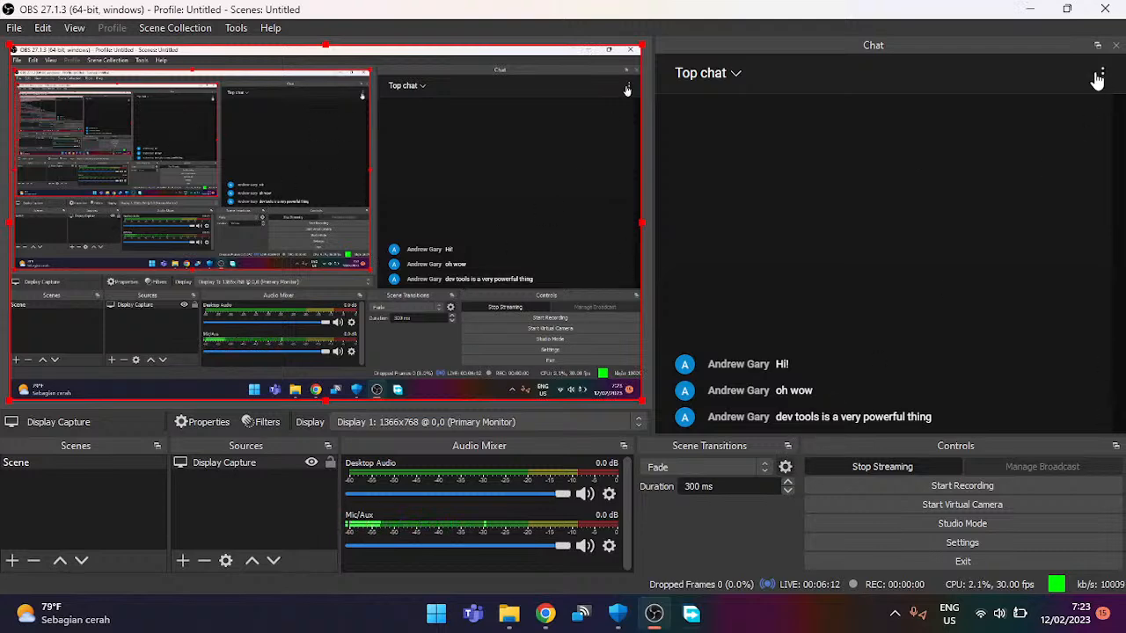
Step: Minimize OBS, close Windows Security, and bring up the Ventoy (E:) Explorer window
left_click(1031, 9)
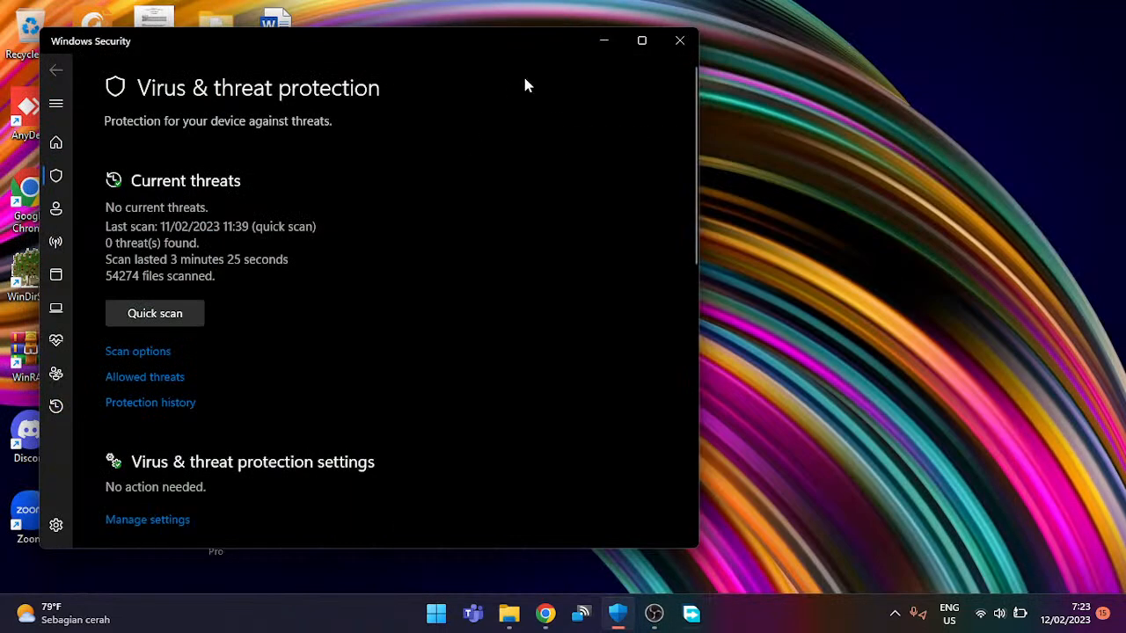
left_click(680, 42)
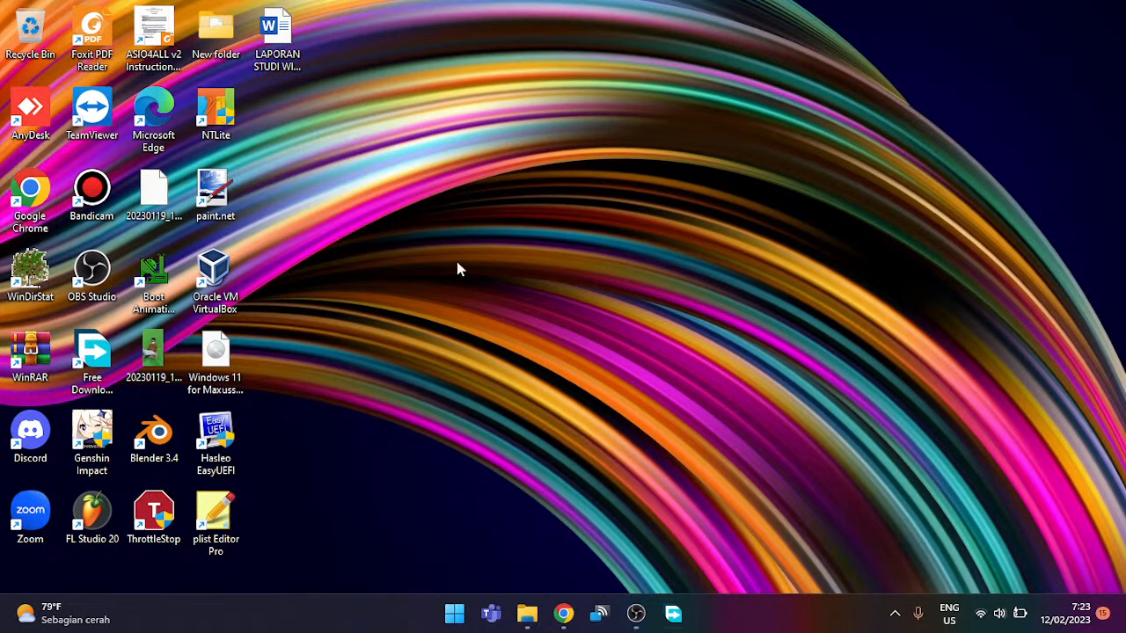
left_click(538, 620)
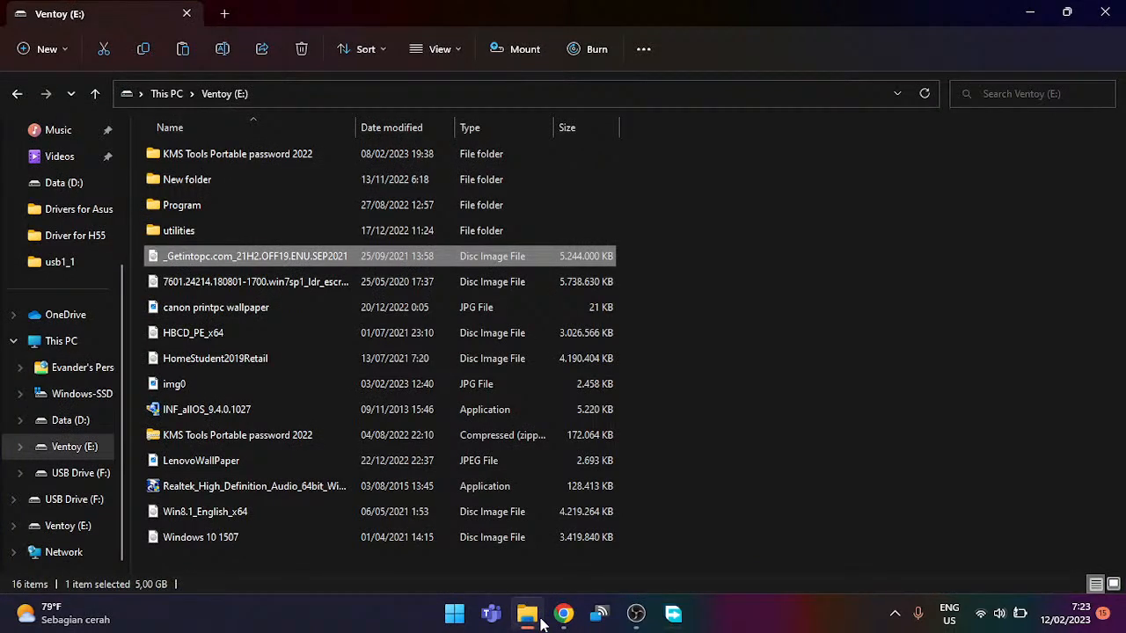
Step: Maximize Free Download Manager to watch the Win10_22H2_English_x64.iso download at 4%, then return to OBS
left_click(673, 613)
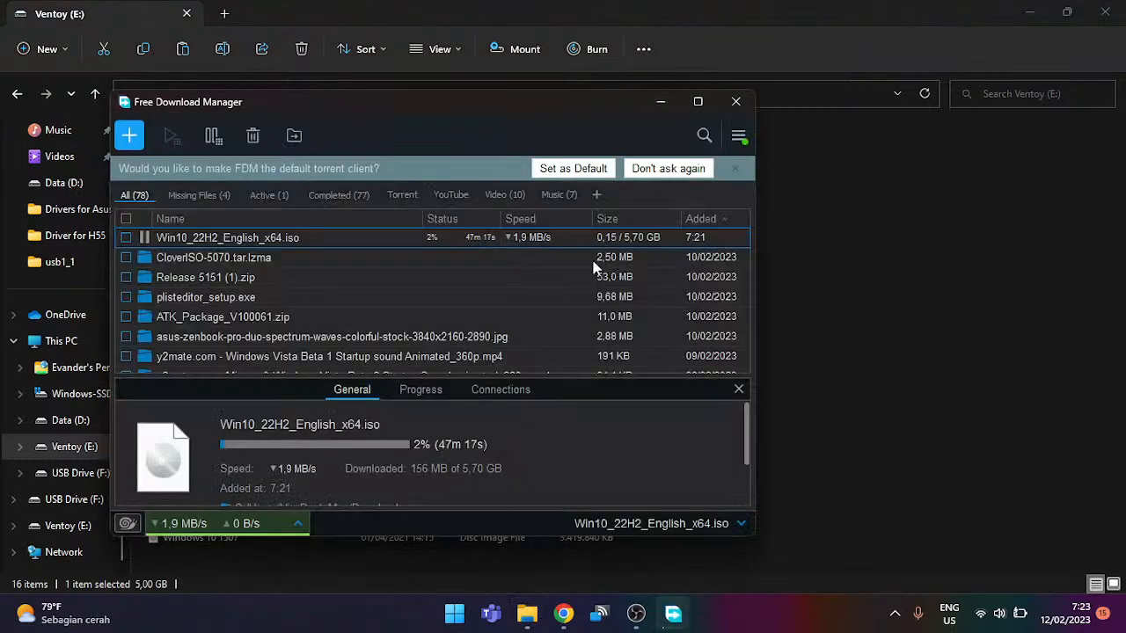
double_click(544, 103)
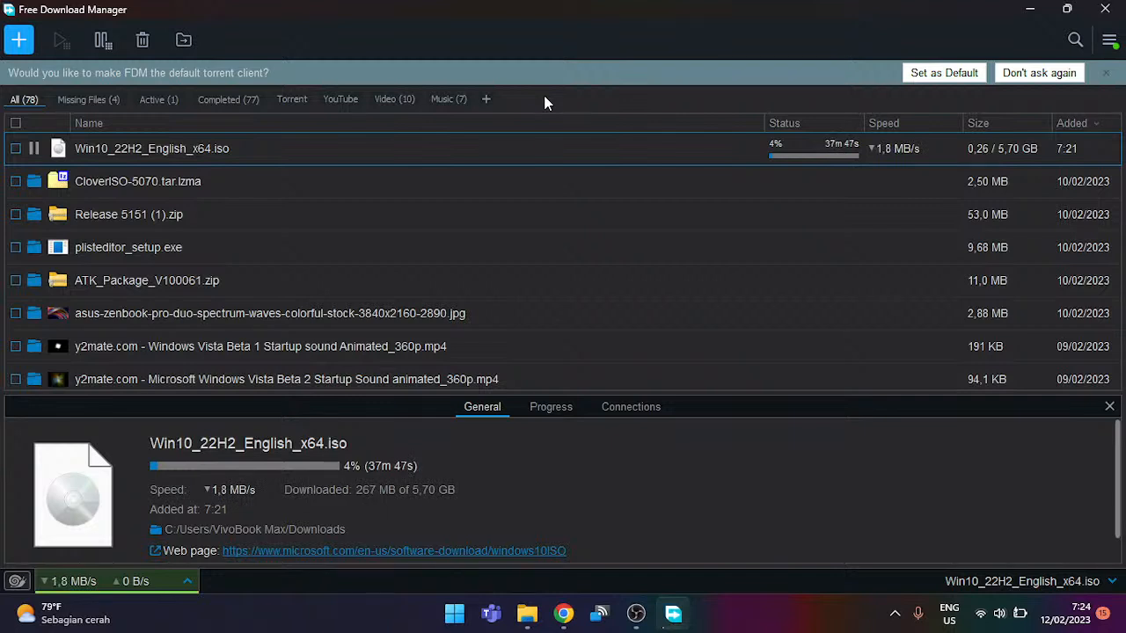
left_click(982, 616)
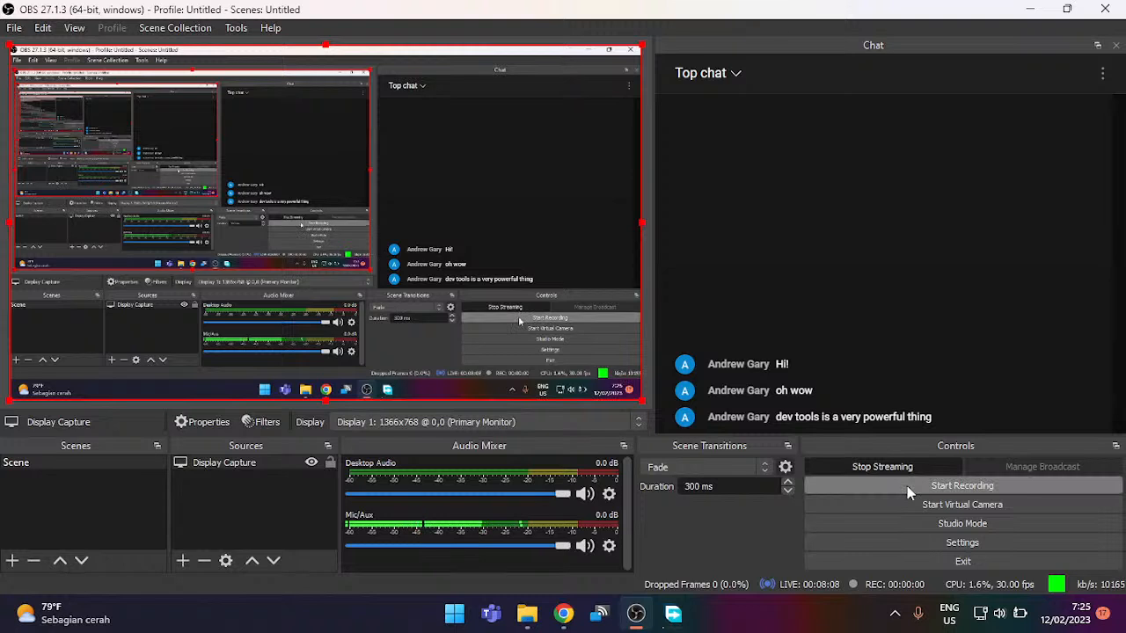
Step: Bring Free Download Manager forward, showing the Windows 10 ISO at 9% with about 19m left
mouse_move(992, 390)
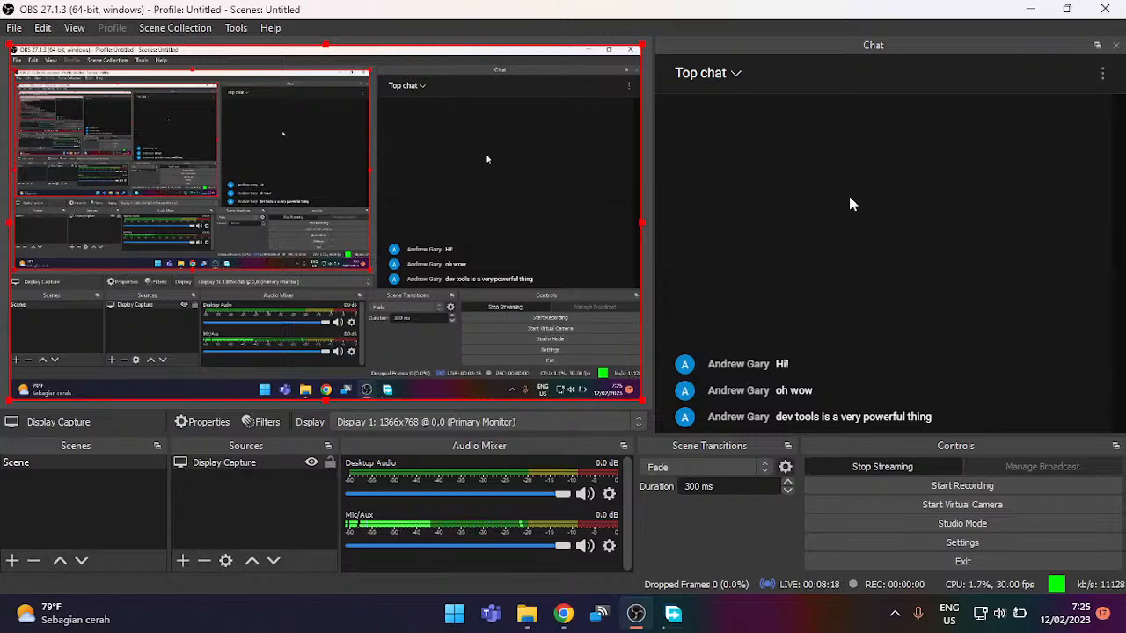
left_click(662, 620)
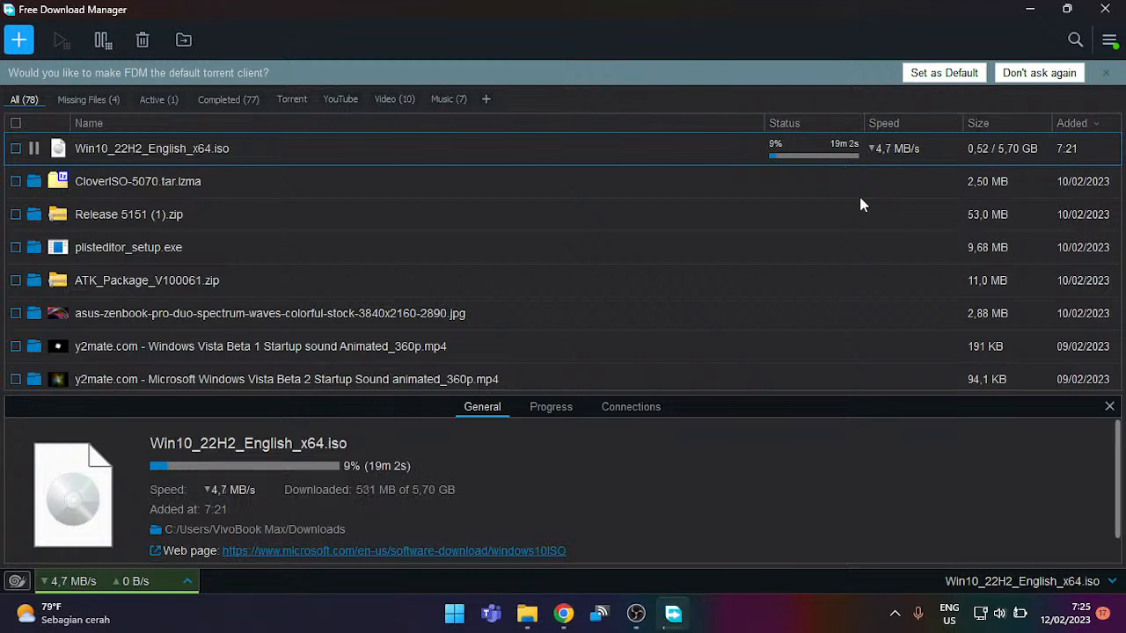
Step: Minimize Free Download Manager with the ISO at 9% to reveal OBS and its chat
left_click(1036, 8)
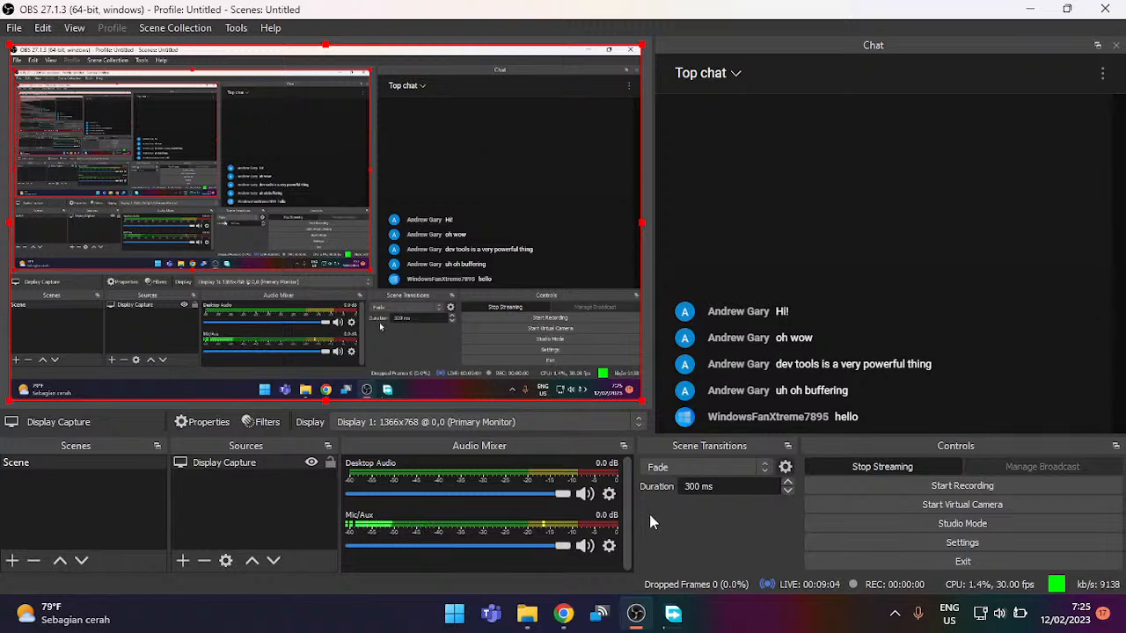
Step: Browse the FTP server's usb1_1 folder from This PC, then return to This PC and minimize Explorer
left_click(527, 613)
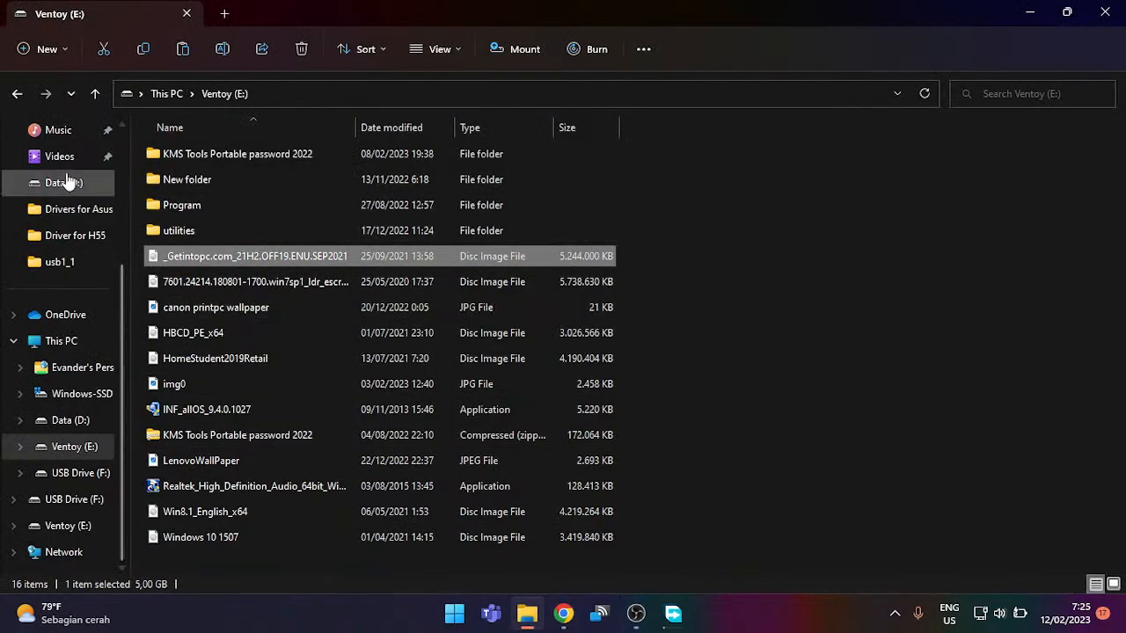
left_click(69, 343)
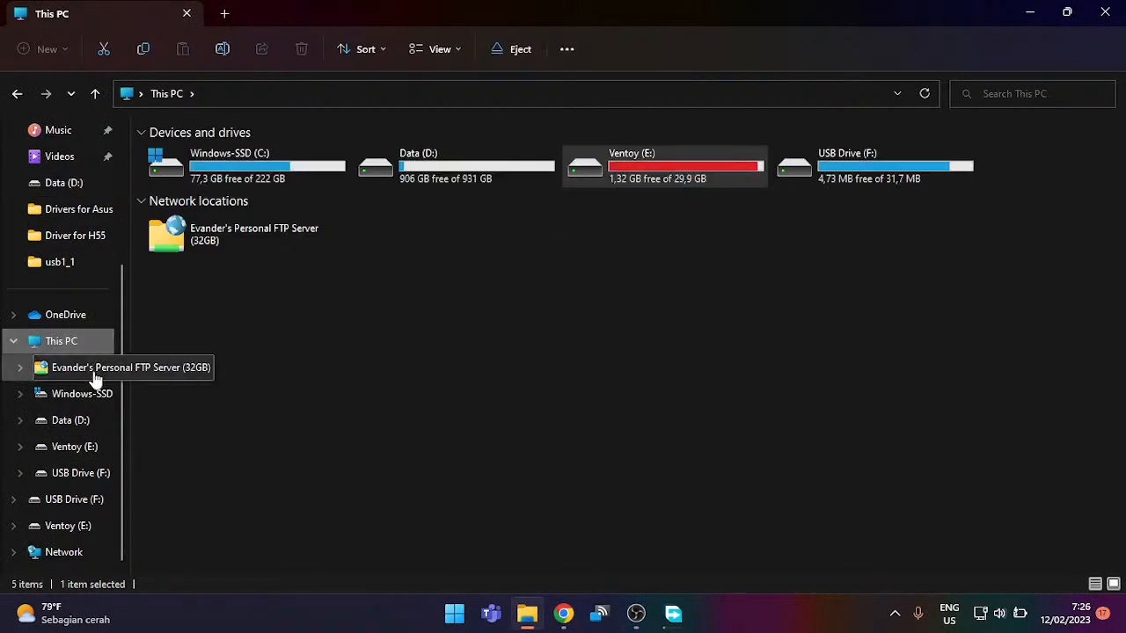
left_click(235, 233)
double_click(236, 233)
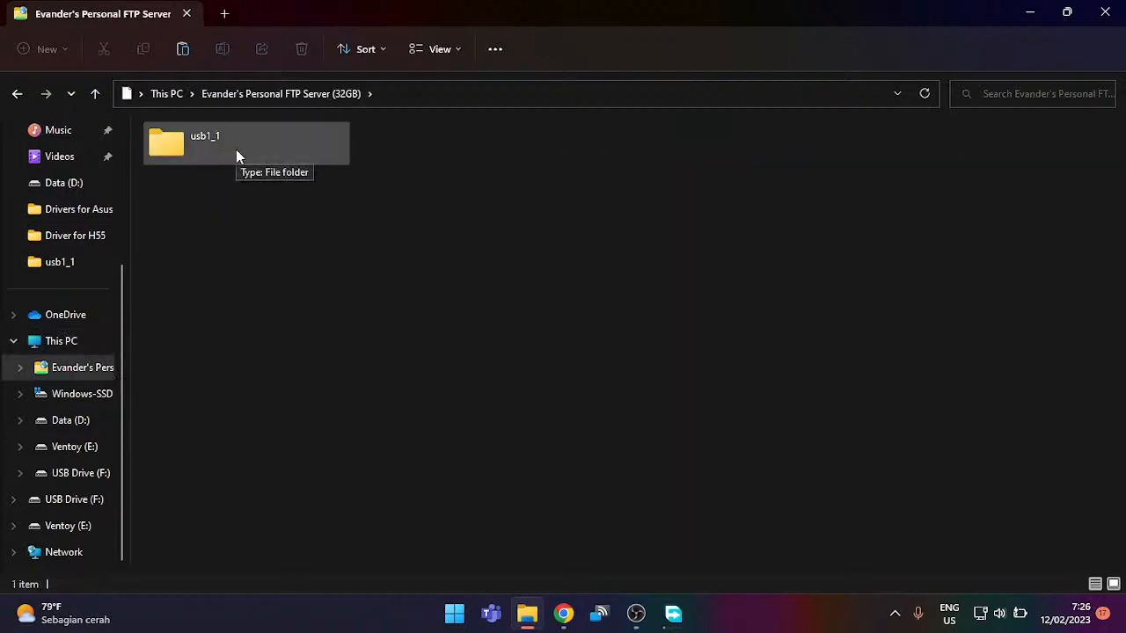
left_click(236, 151)
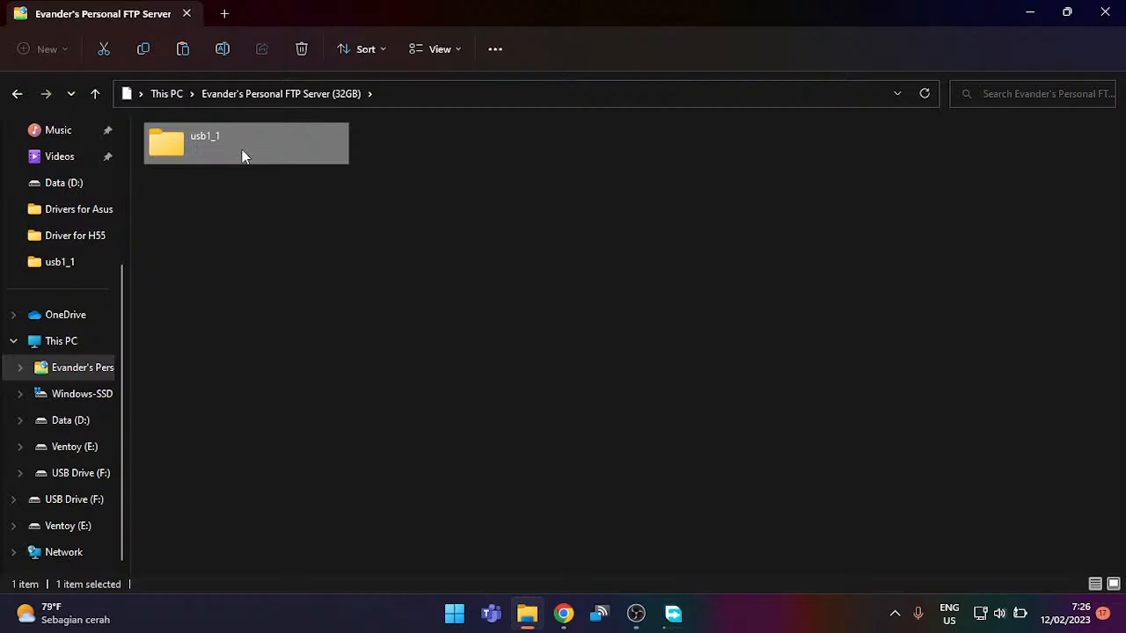
double_click(294, 131)
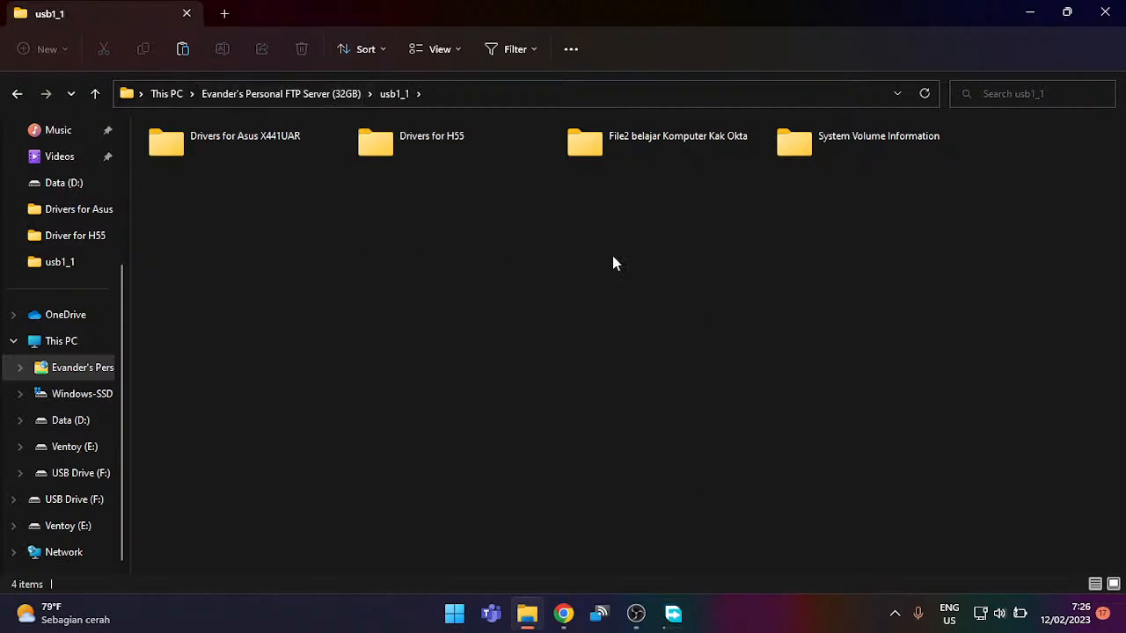
left_click(168, 95)
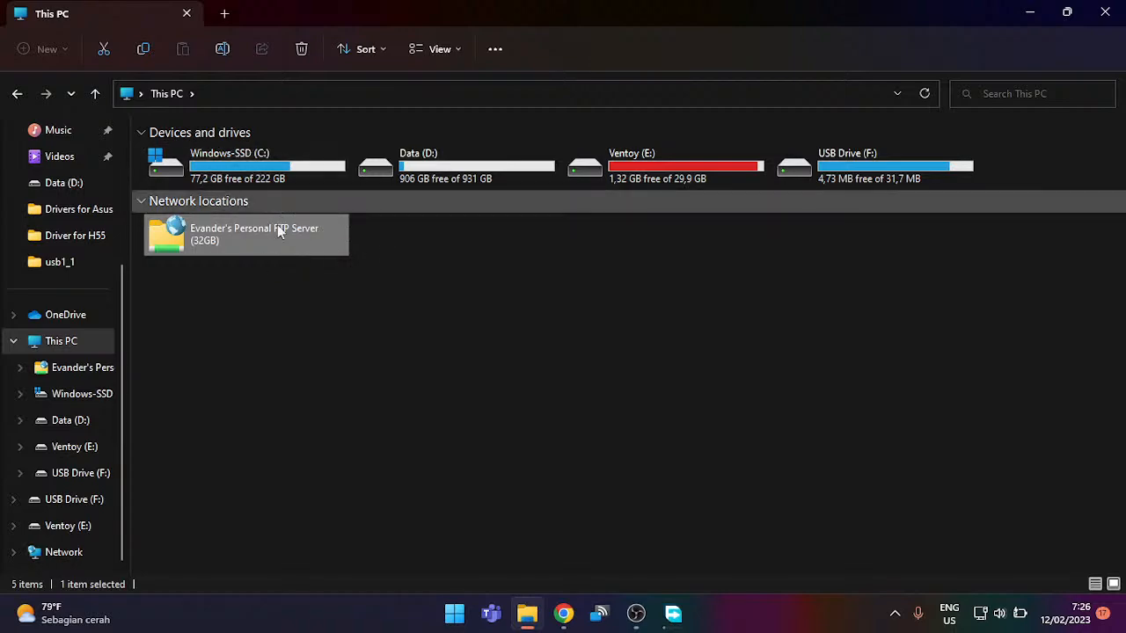
left_click(1029, 12)
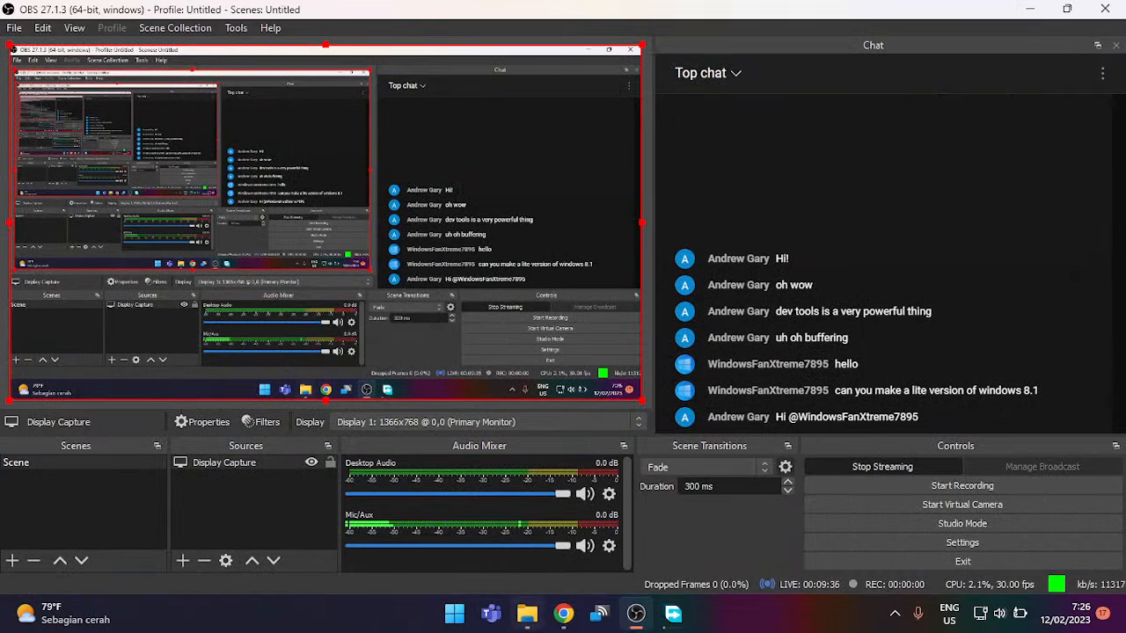
left_click(454, 612)
scroll(561, 273, "down", 1)
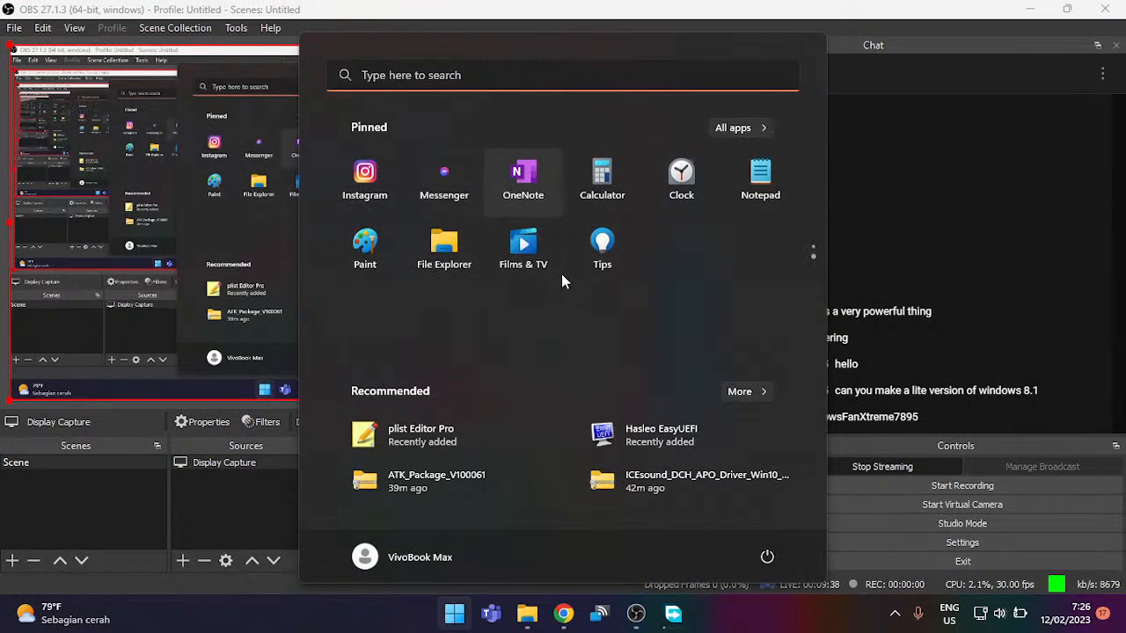
scroll(561, 273, "up", 1)
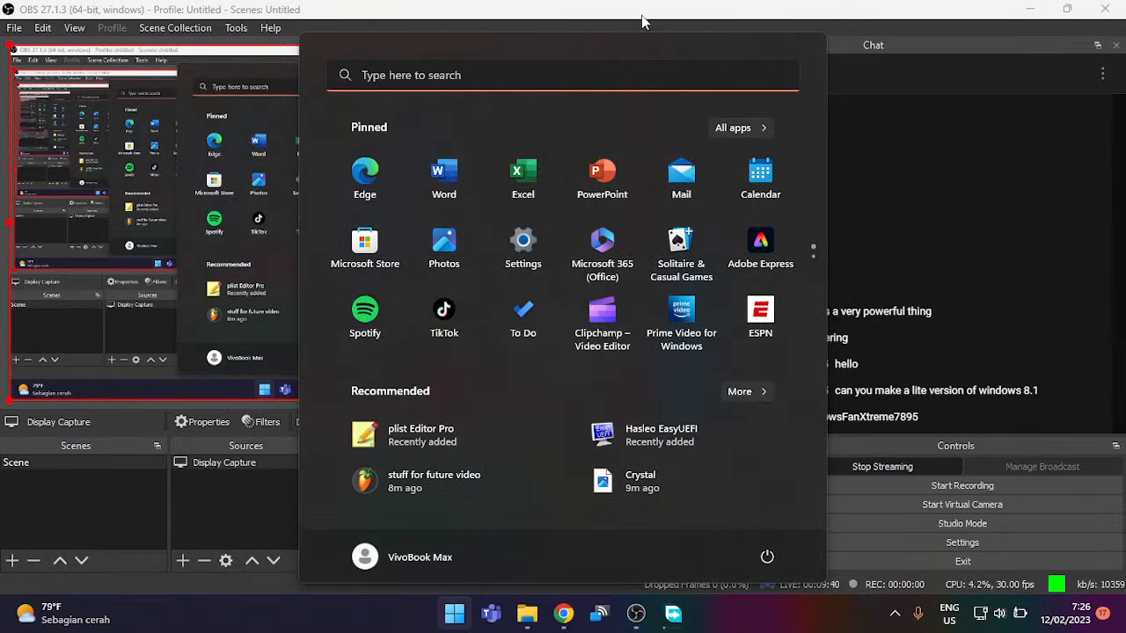
left_click(658, 7)
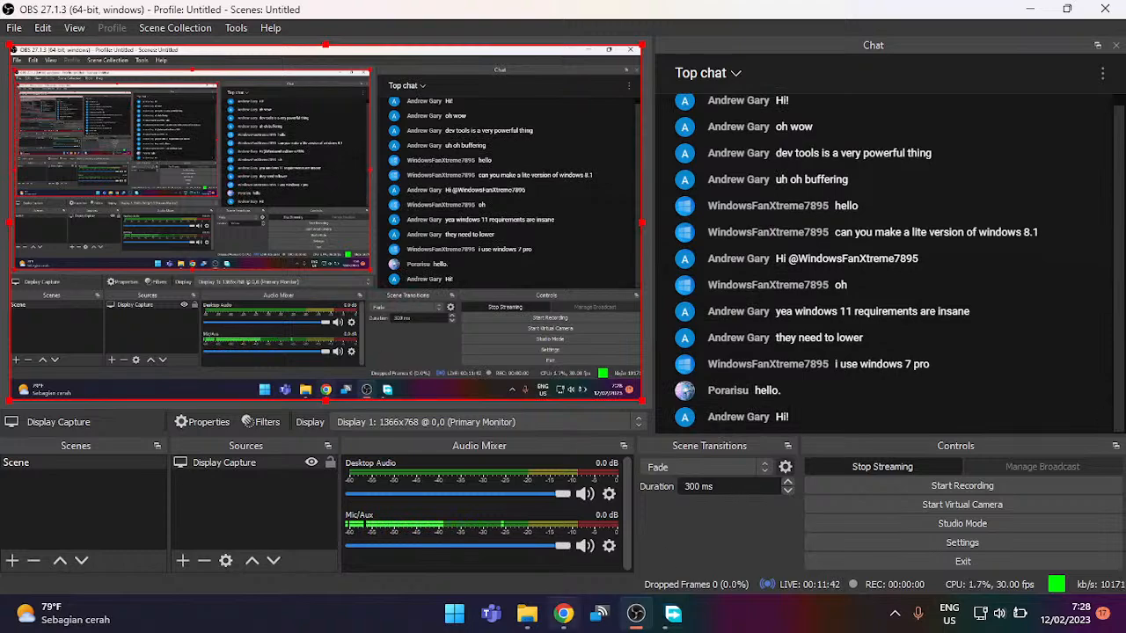
Step: Restore Chrome, load the YouTube home feed and scroll through it, then close the browser
left_click(563, 613)
left_click_drag(334, 8, 532, 4)
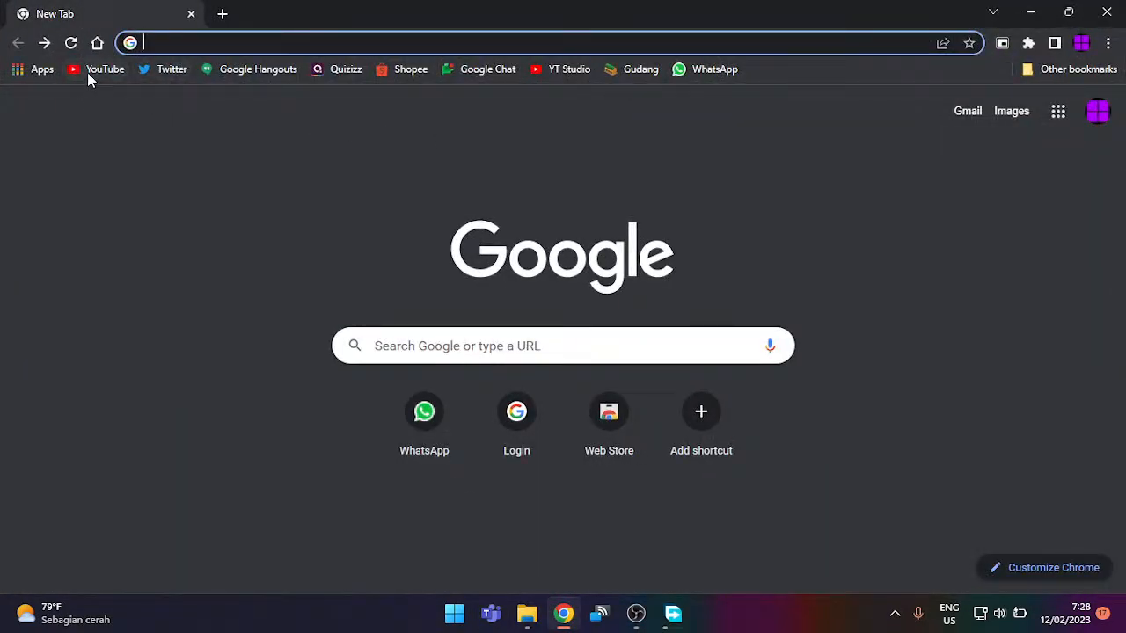
left_click(88, 72)
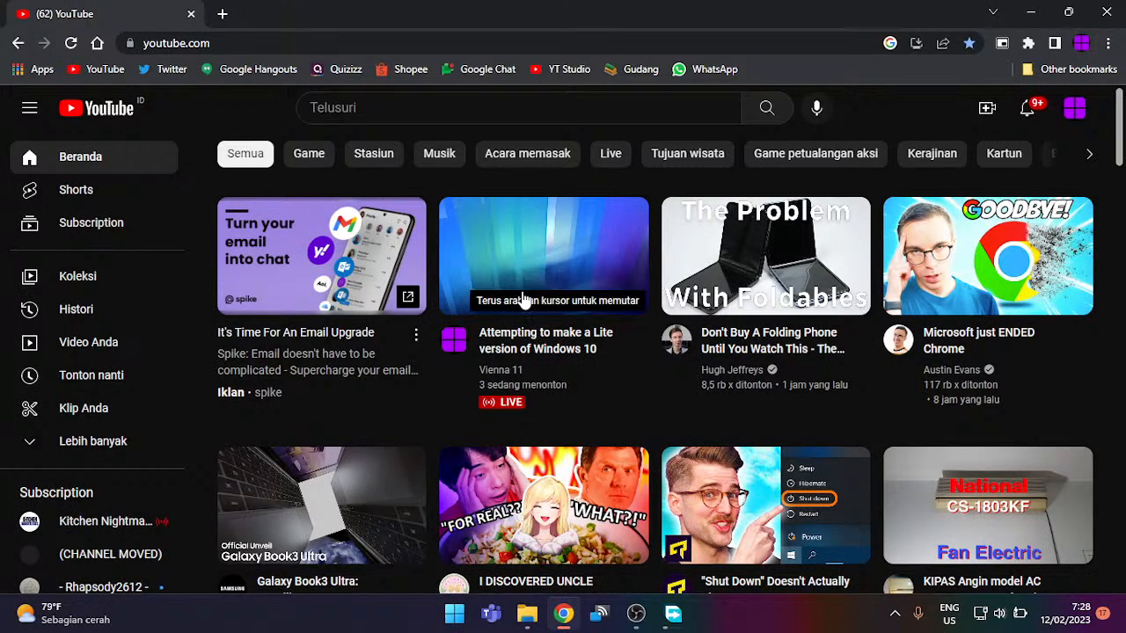
mouse_move(553, 305)
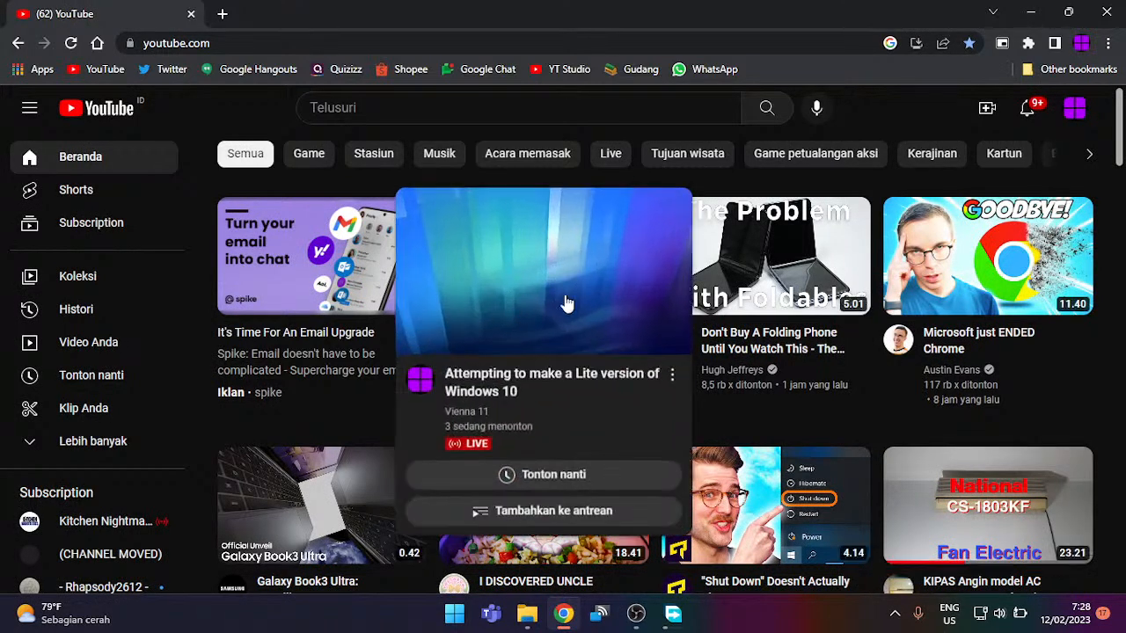
scroll(775, 433, "down", 1)
scroll(776, 432, "down", 2)
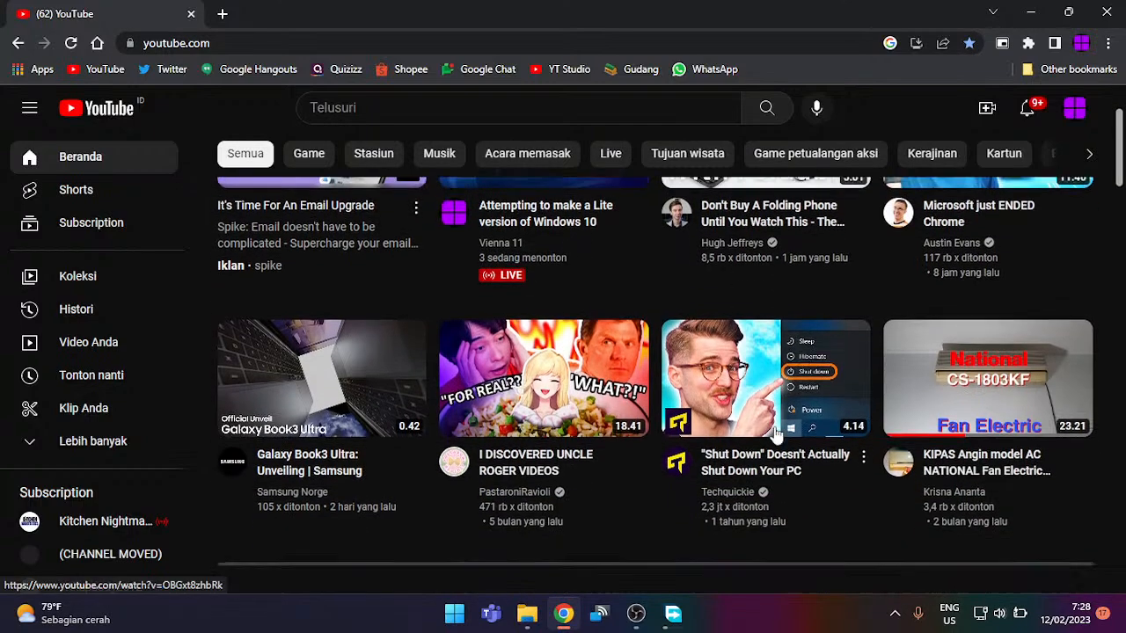
left_click(1105, 12)
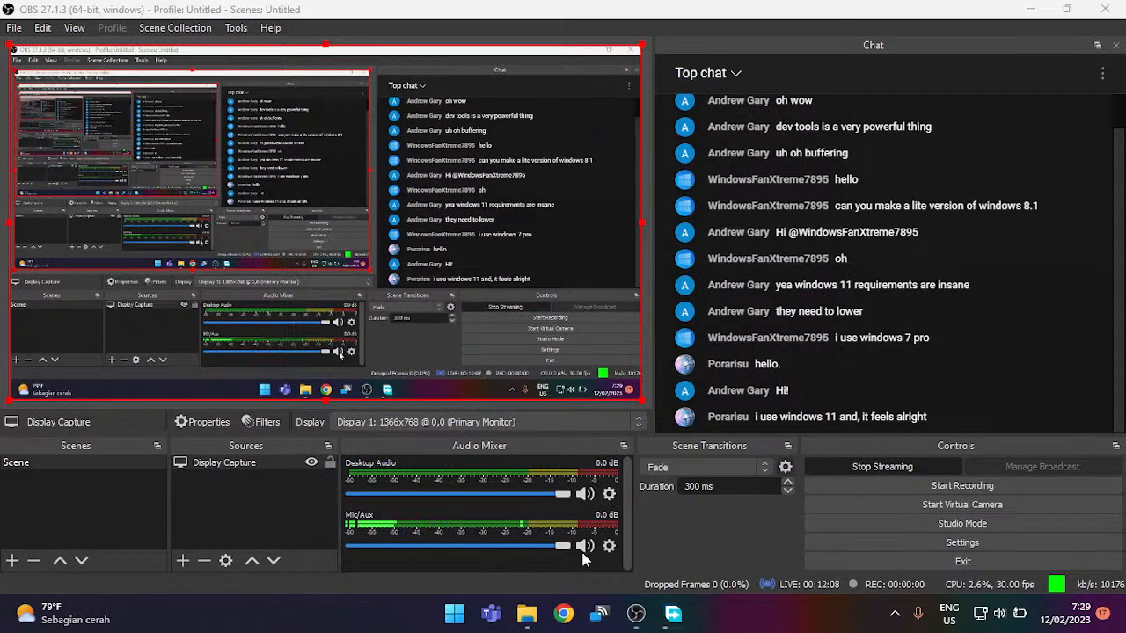
Step: Minimize the This PC Explorer window so the OBS stream and its chat show again
left_click(531, 626)
left_click(532, 626)
left_click(532, 626)
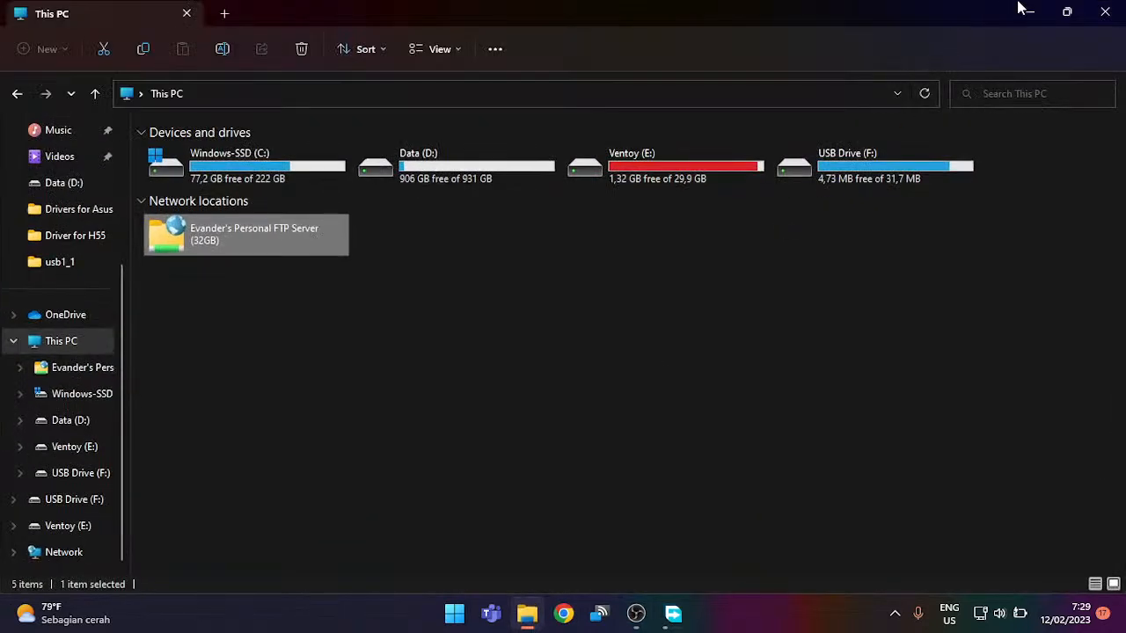
left_click(1028, 11)
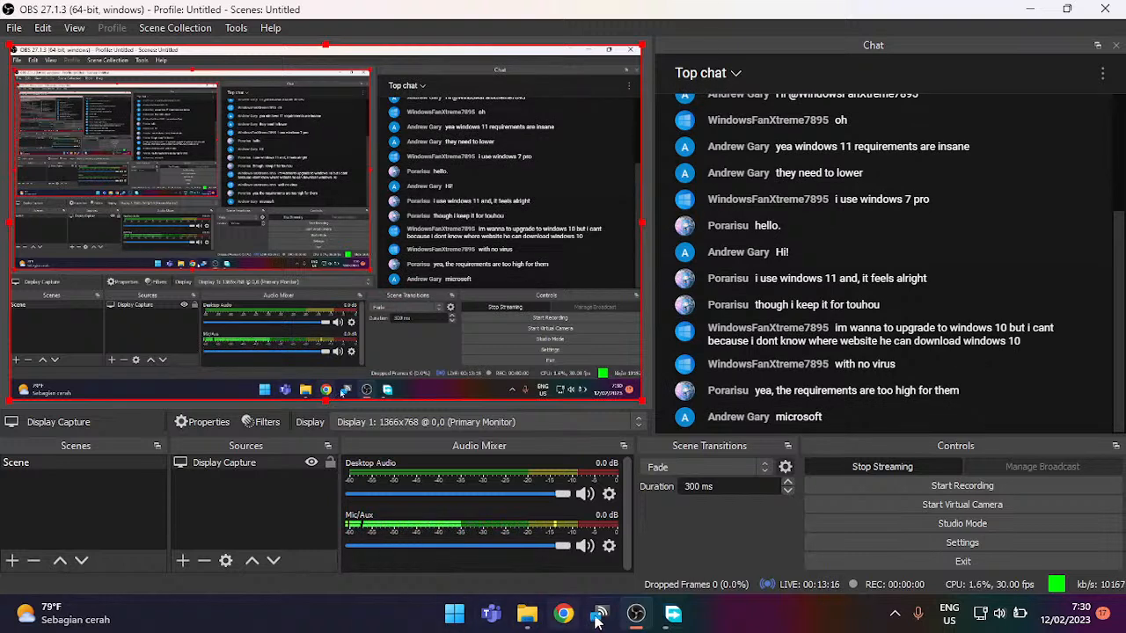
Step: Check the Windows 10 ISO download at 30%, minimize FDM, and bring up a new Chrome tab
left_click(666, 618)
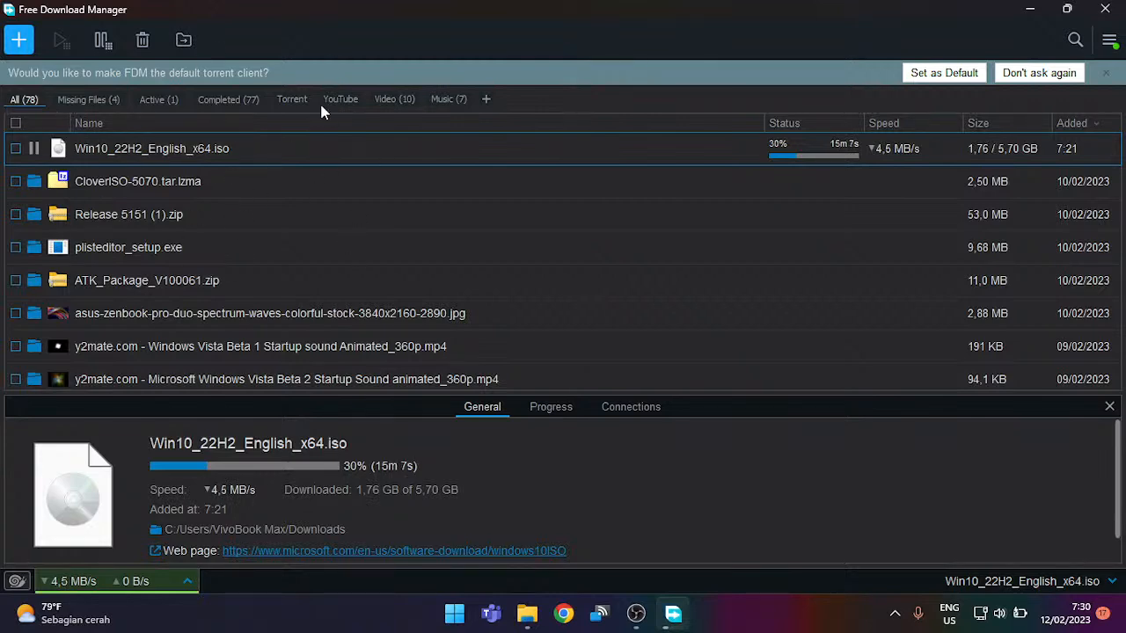
left_click(1027, 8)
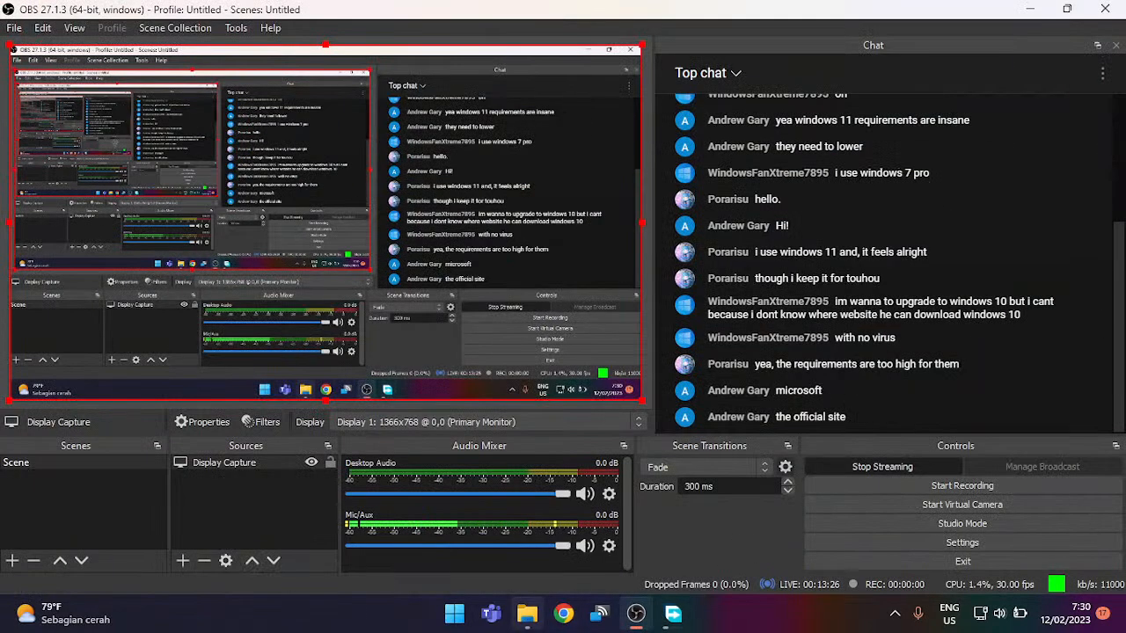
left_click(563, 614)
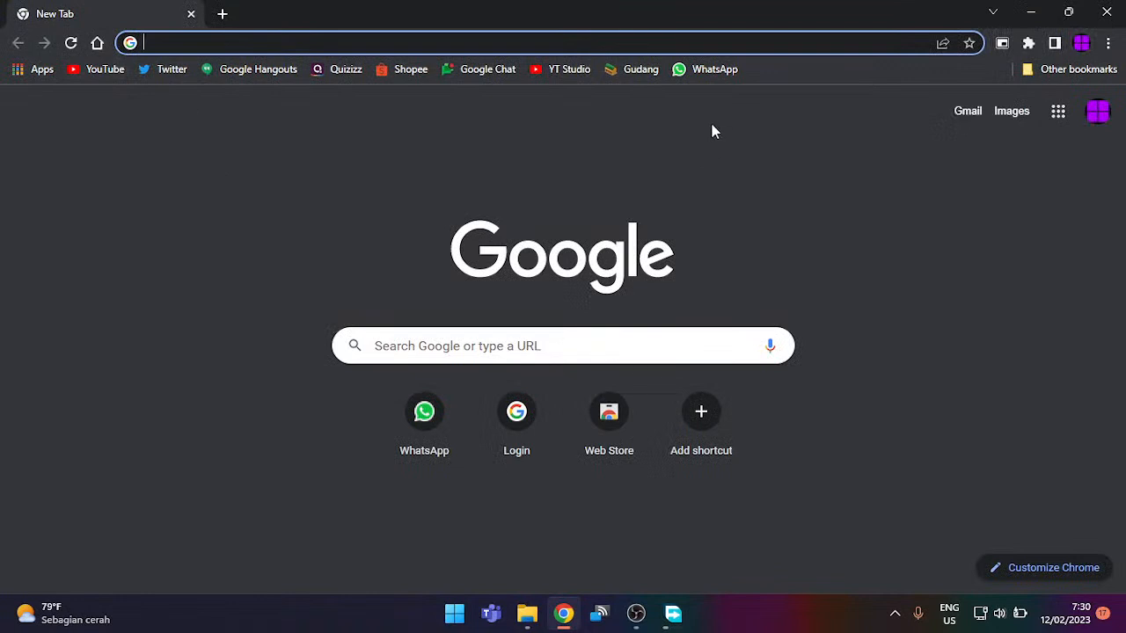
Step: Rerun the 'windows 10' search from history and open Microsoft's Download Windows 10 page
left_click(264, 43)
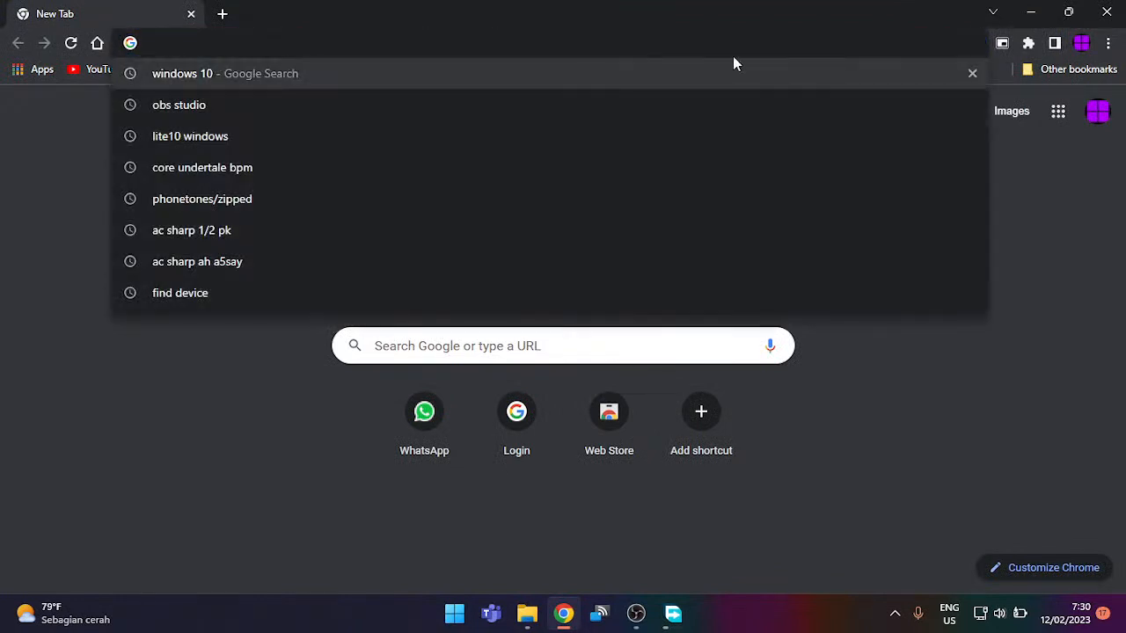
left_click(677, 85)
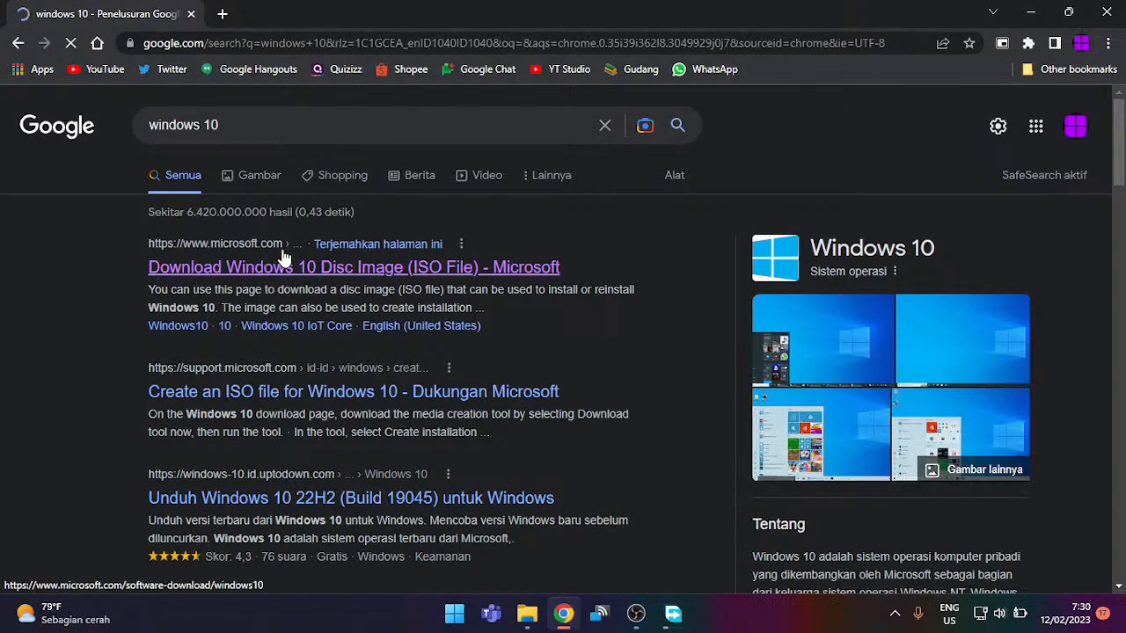
left_click(489, 268)
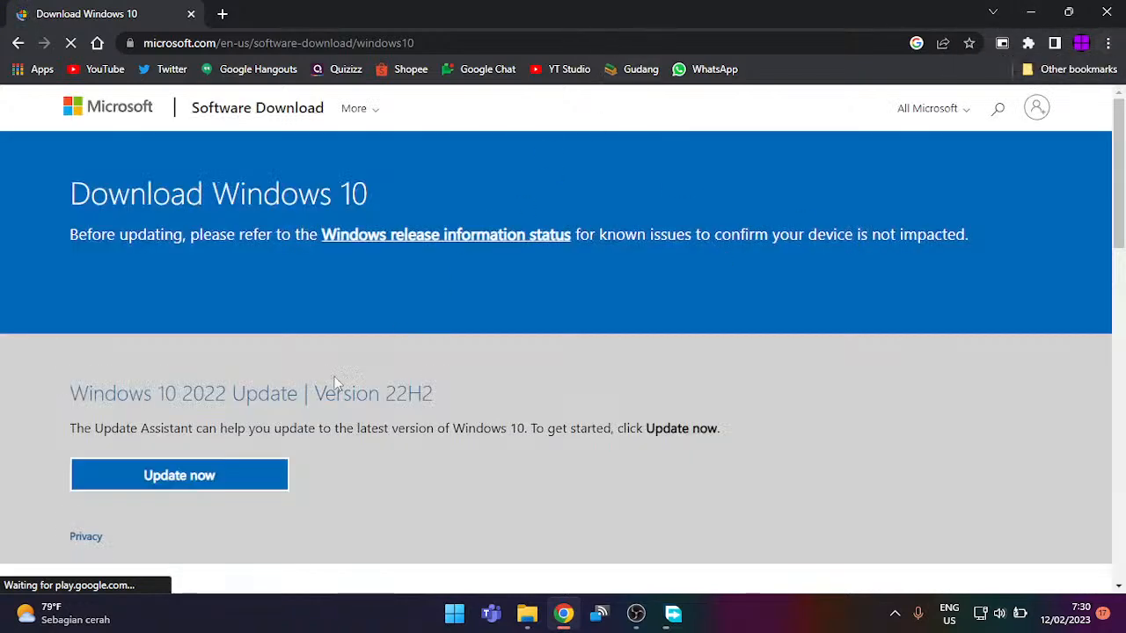
Step: Open Chrome DevTools with Ctrl+Shift+I, showing the Elements panel beside the Download Windows 10 page
scroll(254, 402, "down", 1)
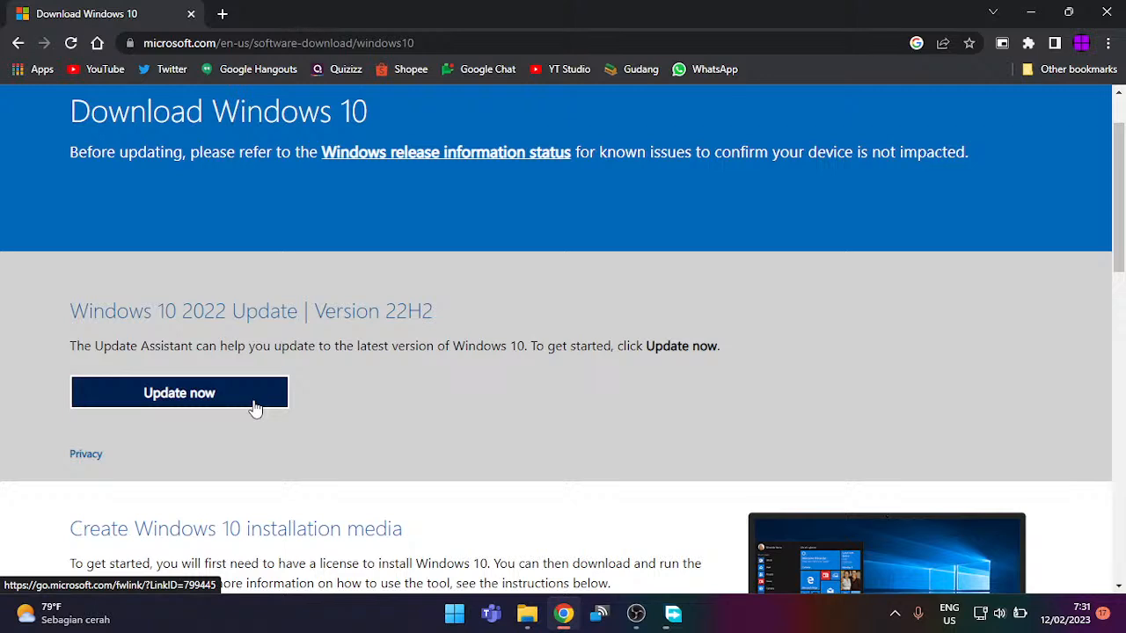
key("ctrl+shift+i")
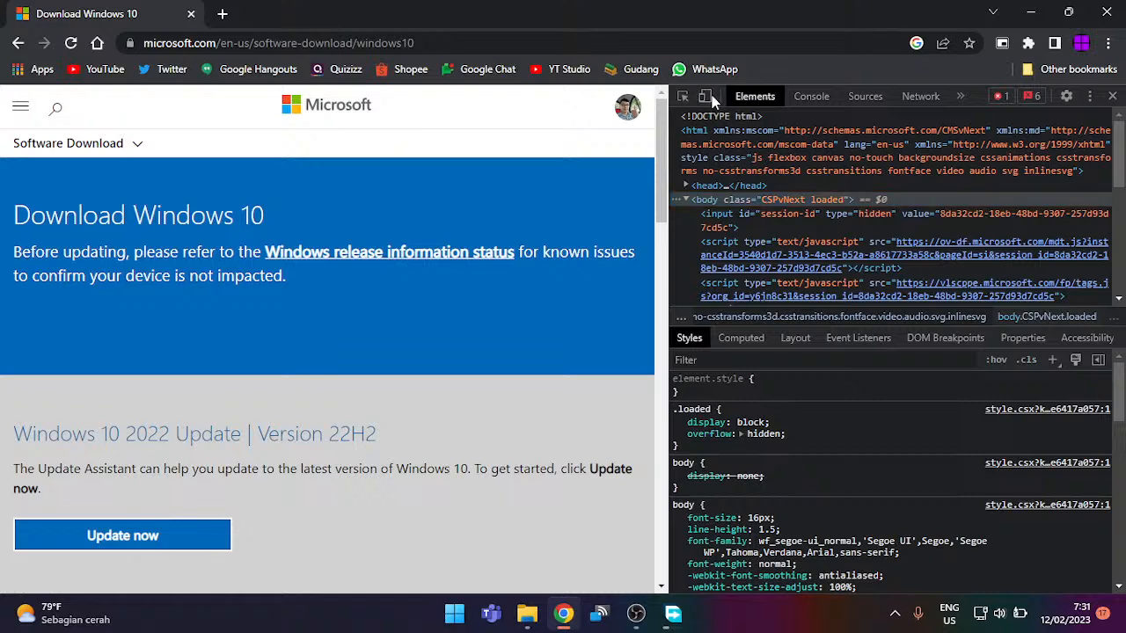
Step: Enable responsive device emulation and reload to get the Windows 10 ISO page with edition selector
left_click(708, 97)
left_click(72, 43)
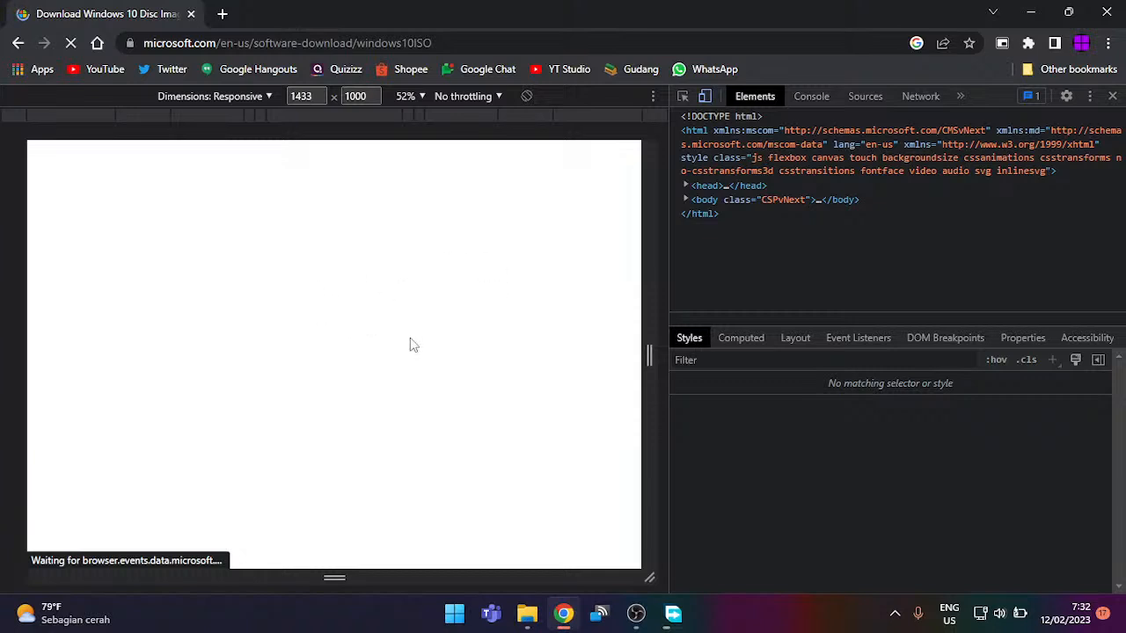
scroll(329, 407, "down", 2)
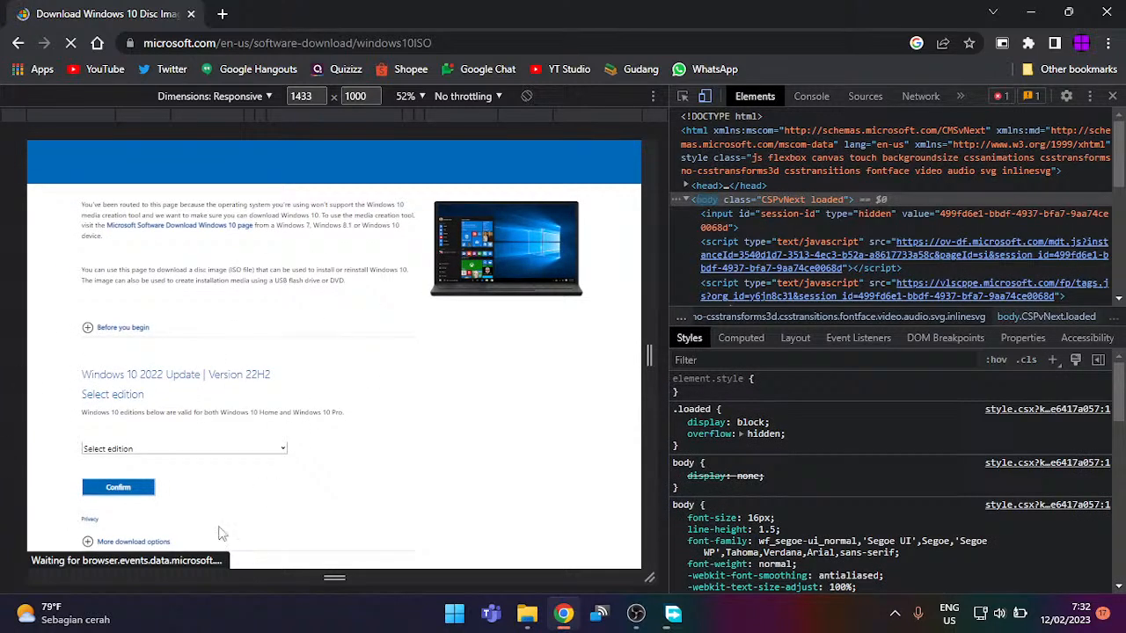
Step: Choose and confirm Windows 10 (multi-edition ISO) as the edition
left_click(151, 446)
left_click(148, 456)
left_click(124, 486)
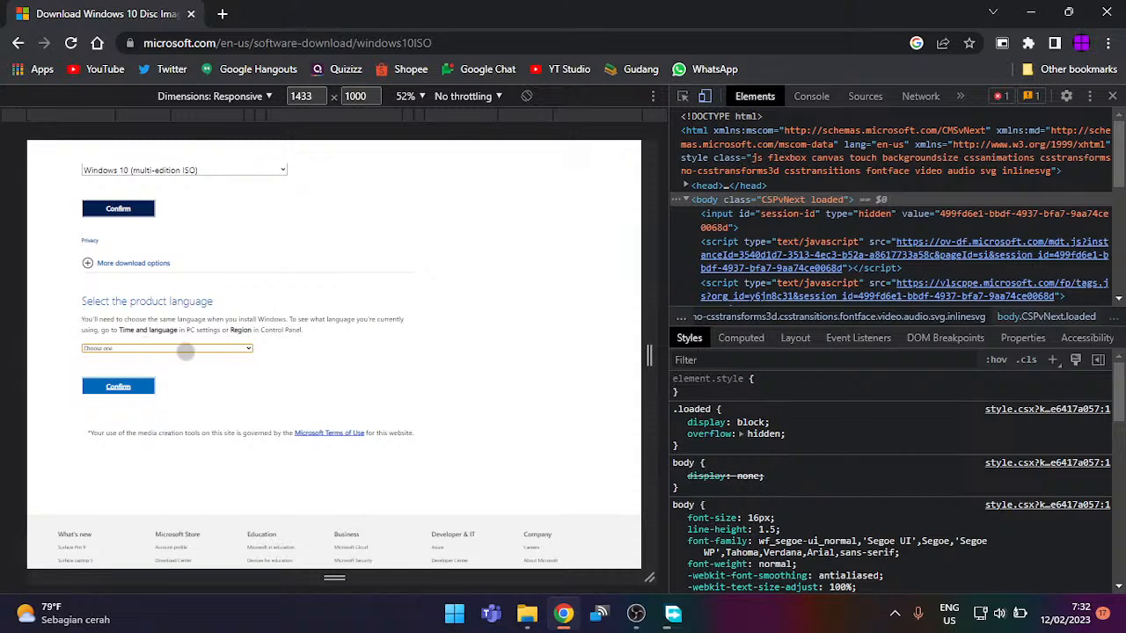
Step: Pick English (United States) as the product language
left_click(185, 349)
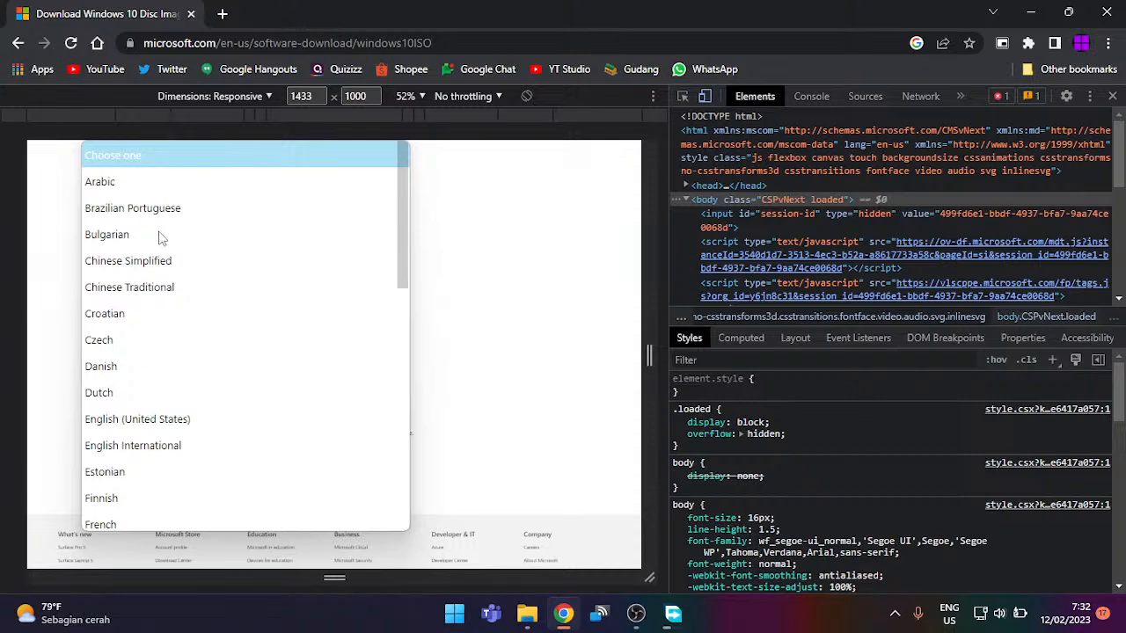
scroll(186, 387, "down", 7)
scroll(196, 335, "up", 4)
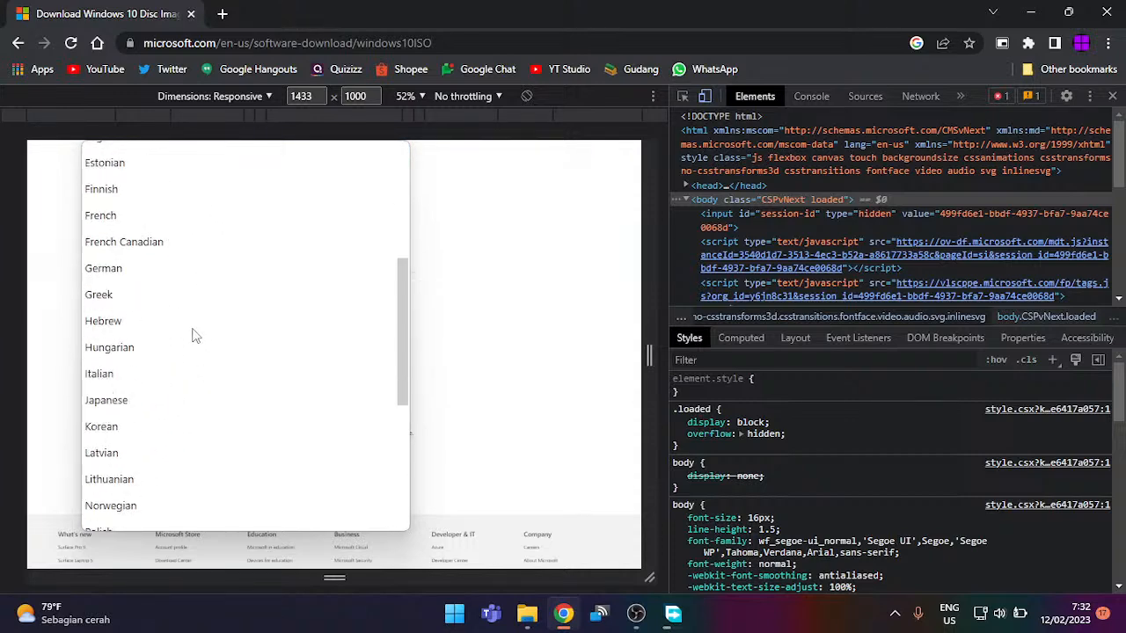
scroll(203, 264, "up", 3)
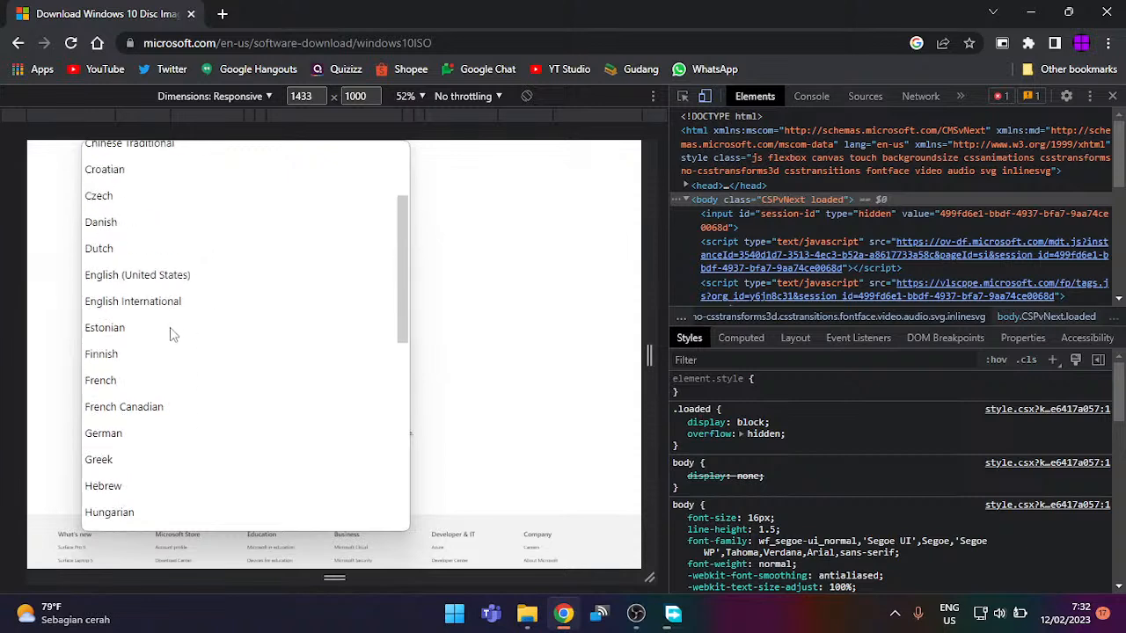
scroll(176, 326, "up", 3)
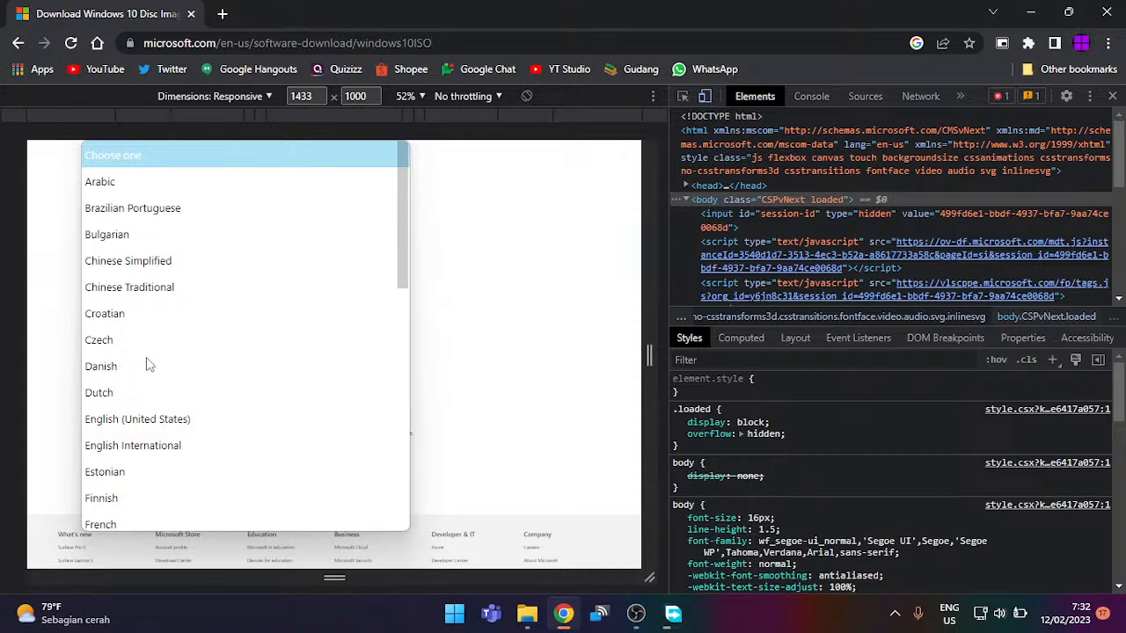
left_click(132, 419)
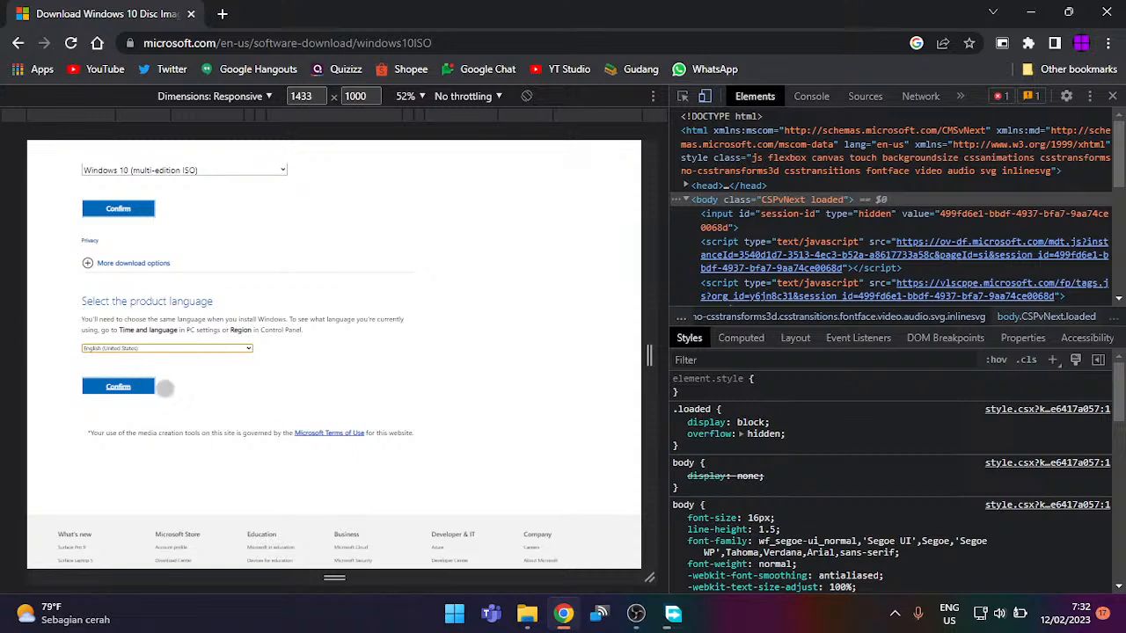
Step: Confirm English (United States) to get the 64-bit and 32-bit download links
left_click(92, 386)
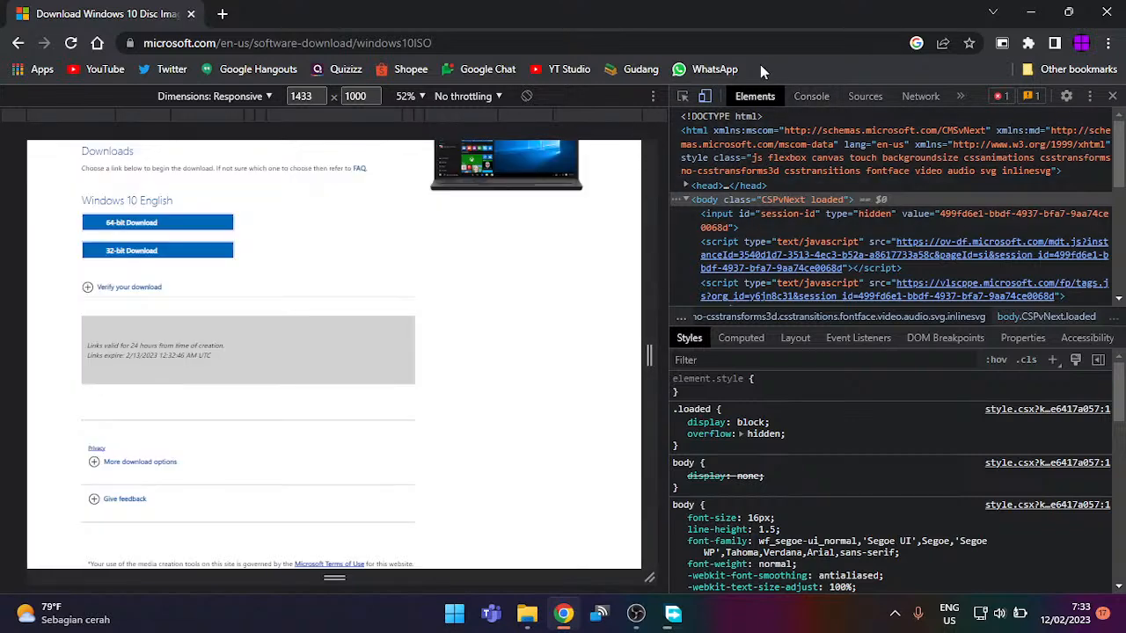
Step: Turn off device emulation and close the developer tools
left_click(705, 96)
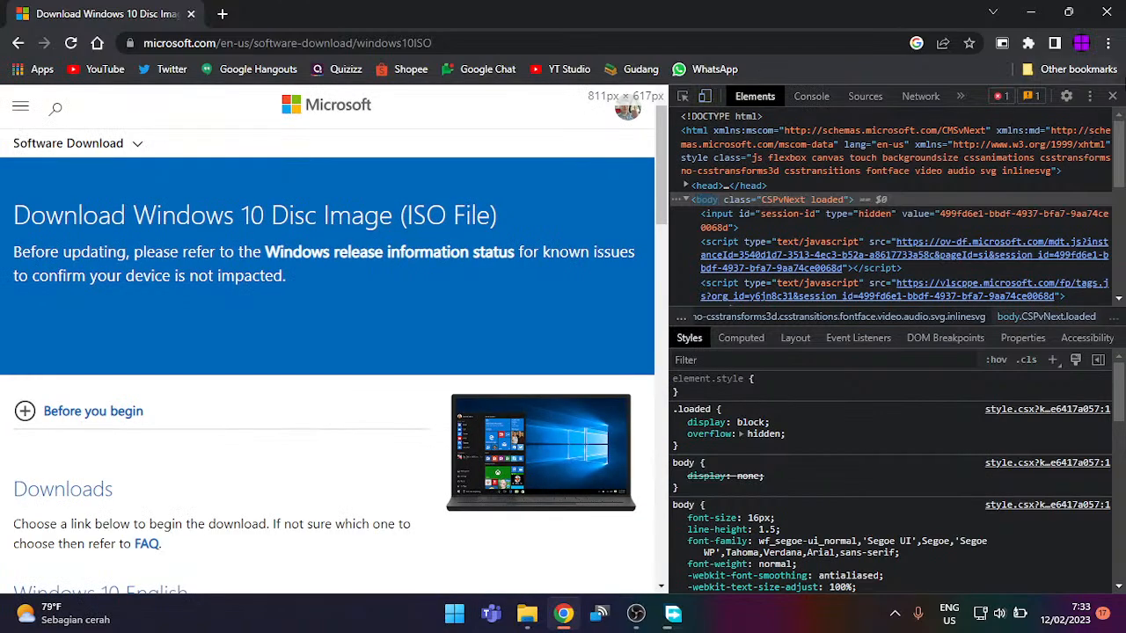
left_click(1114, 97)
Step: Close the Chrome window to return to OBS Studio
left_click(1110, 13)
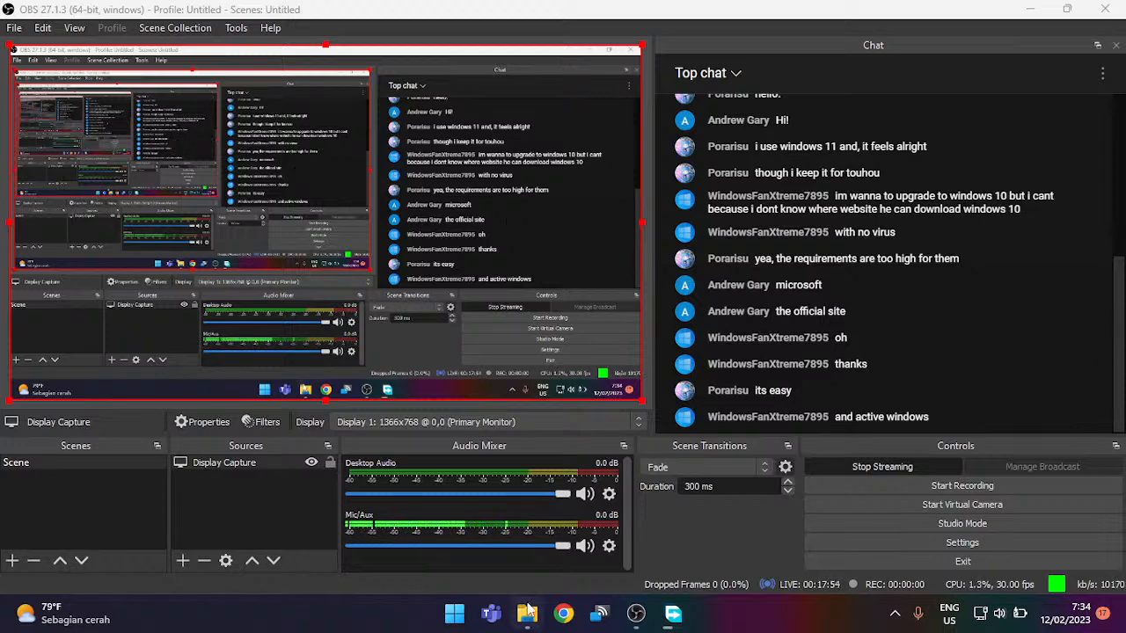
Step: Check the Win10_22H2_English_x64.iso progress in Free Download Manager, then minimize it
left_click(673, 613)
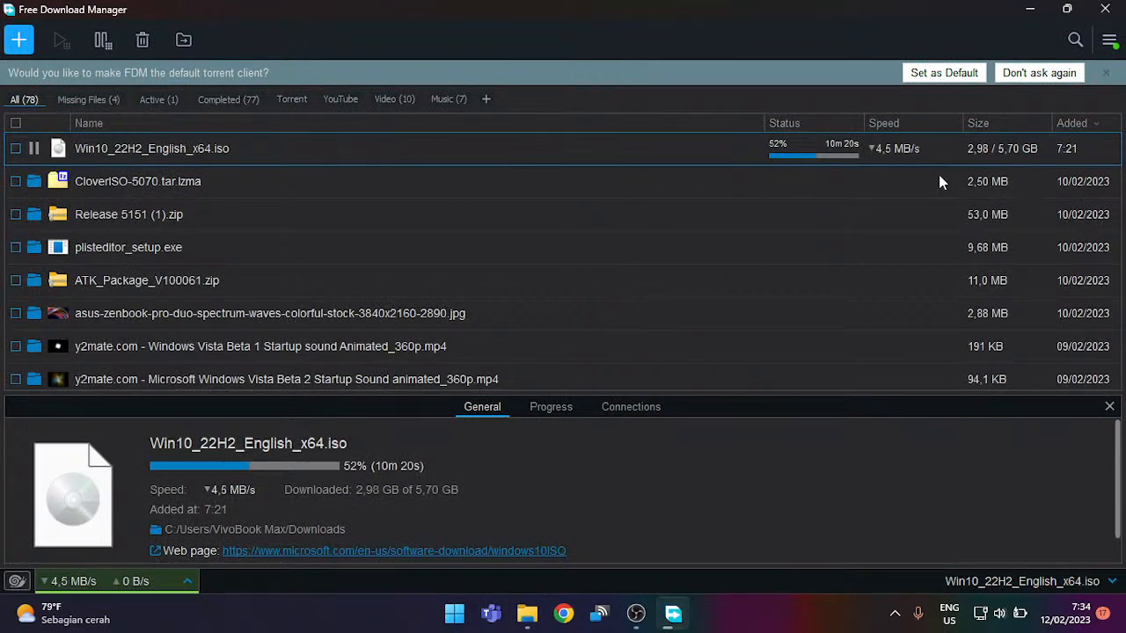
left_click(1030, 8)
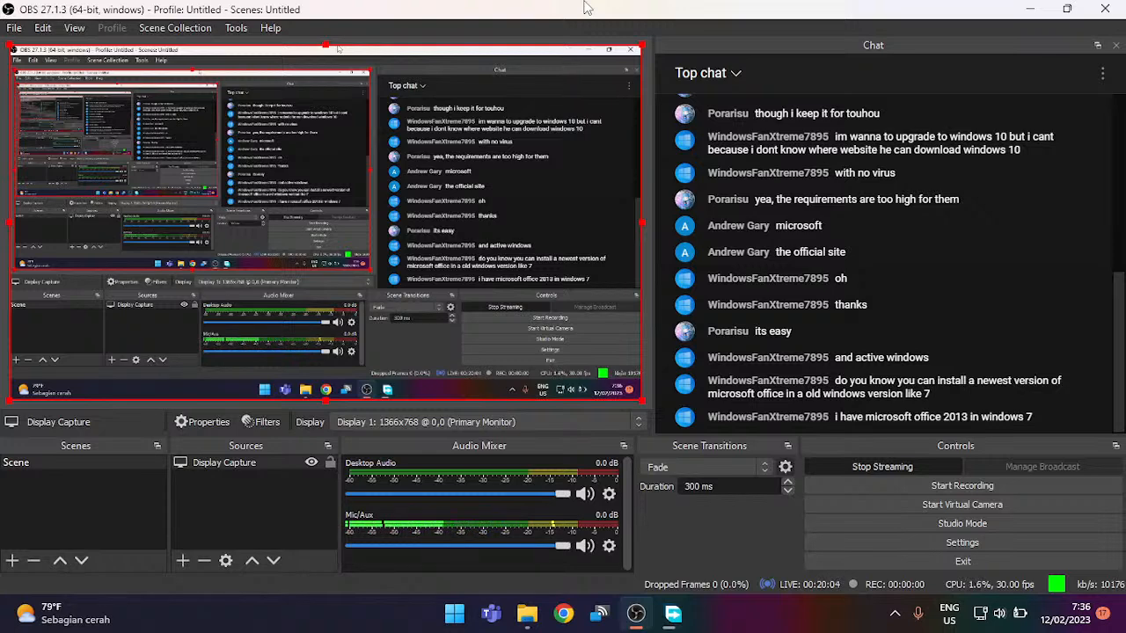
Step: Mute the Mic/Aux input and open a new Chrome window
left_click(584, 546)
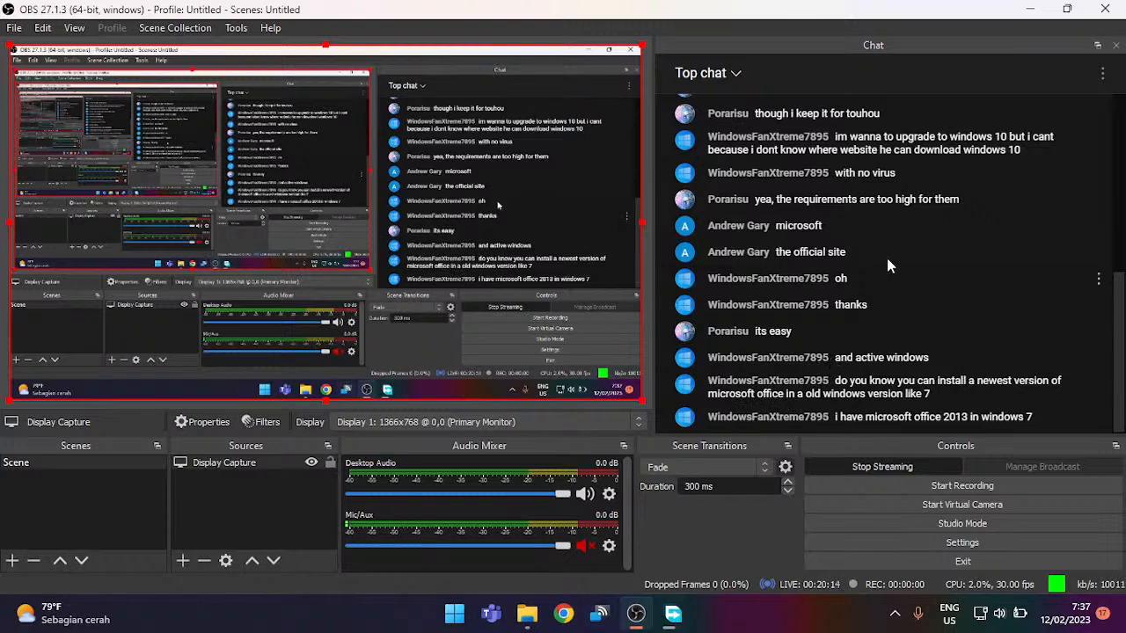
left_click(562, 613)
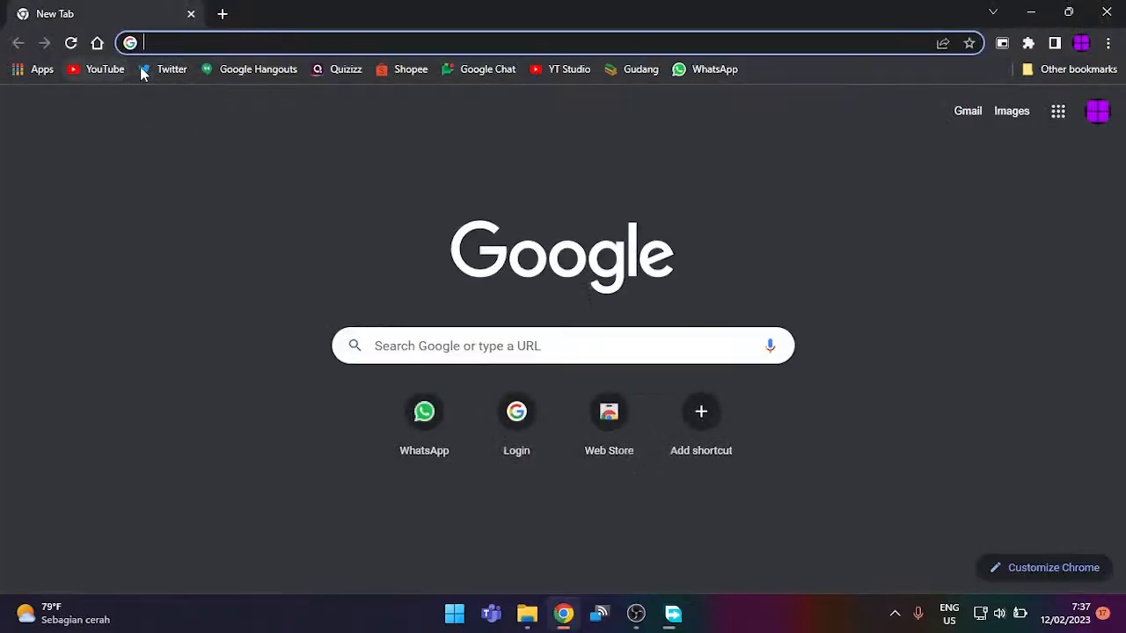
Step: Open the 'Attempting to make a Lite version of Windows 10' stream and dismiss the moderator notice
left_click(96, 70)
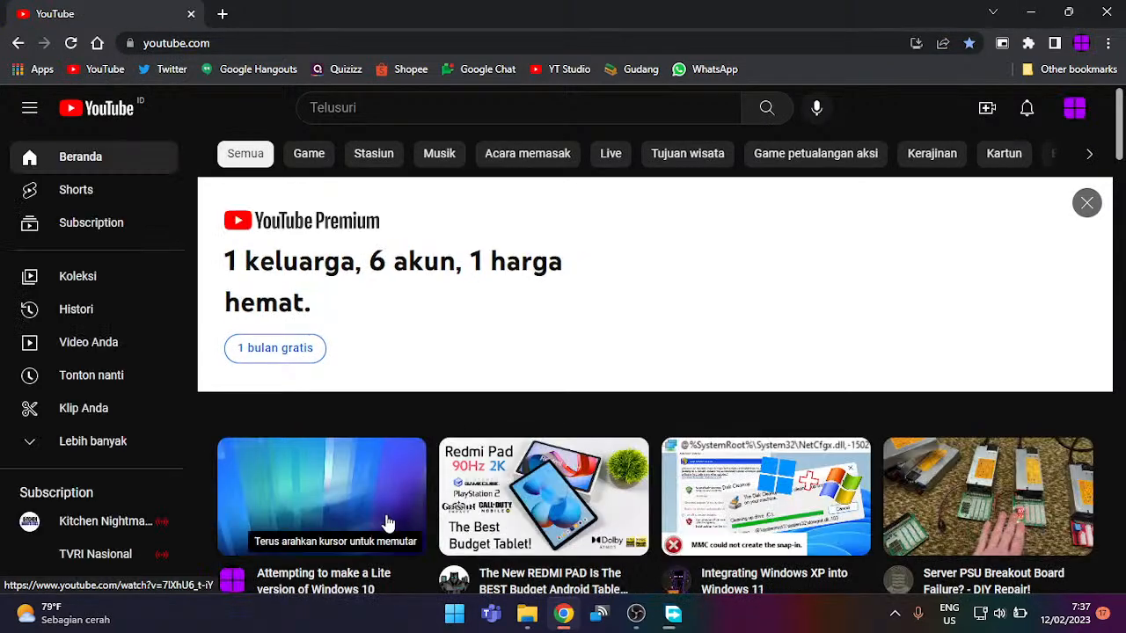
left_click(384, 522)
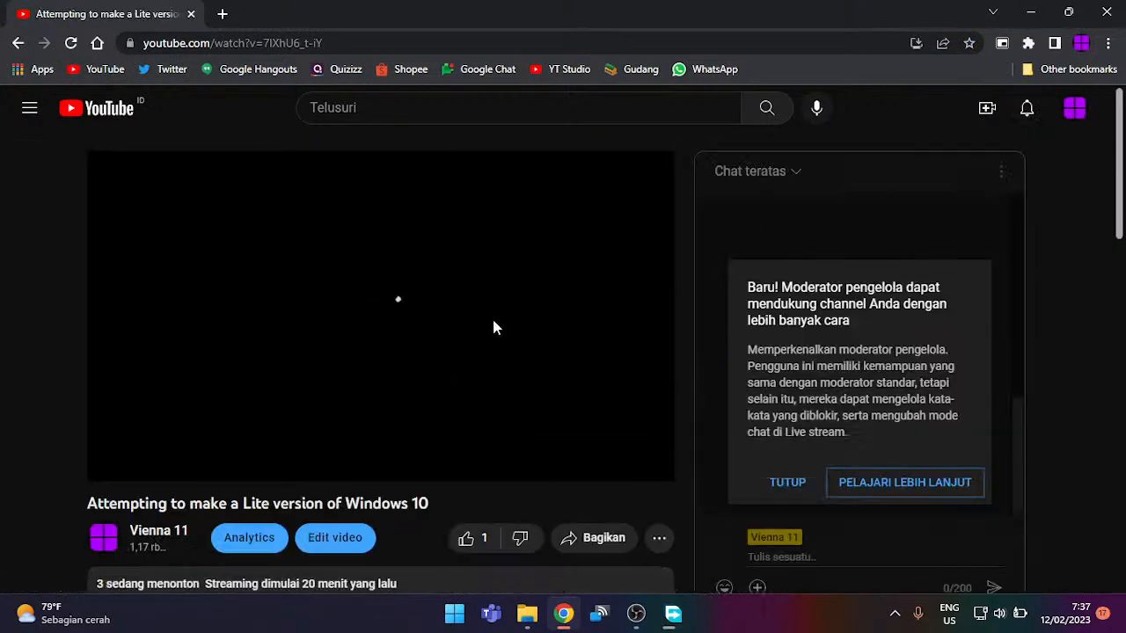
left_click(785, 484)
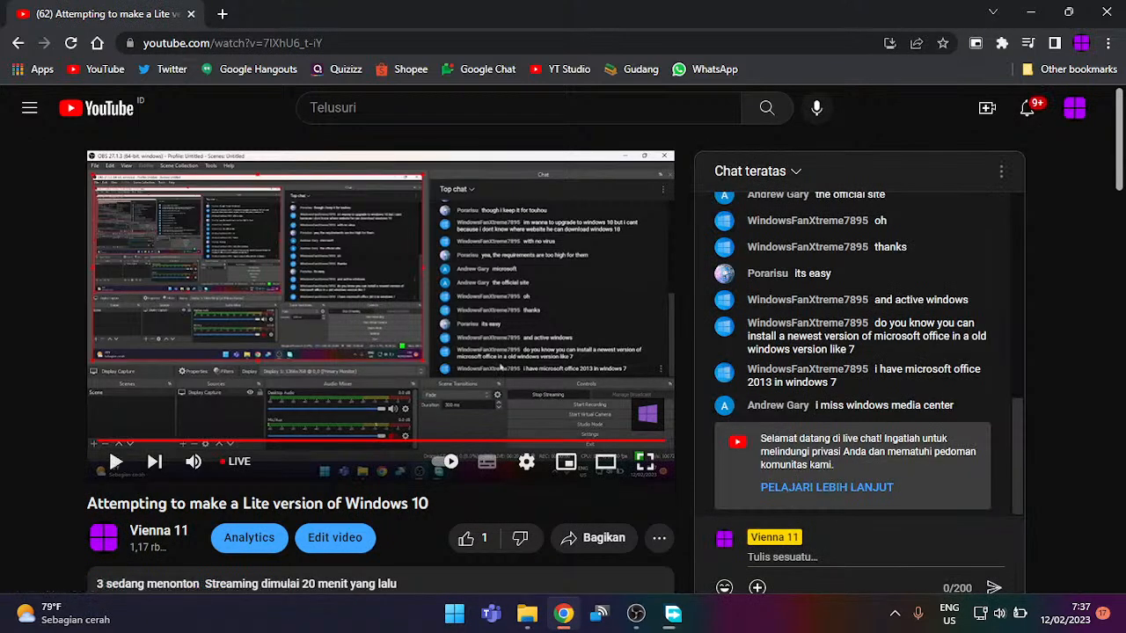
Step: Post the replies 'ye i know' and 'brb' in the live chat
left_click(833, 558)
type("ye i know")
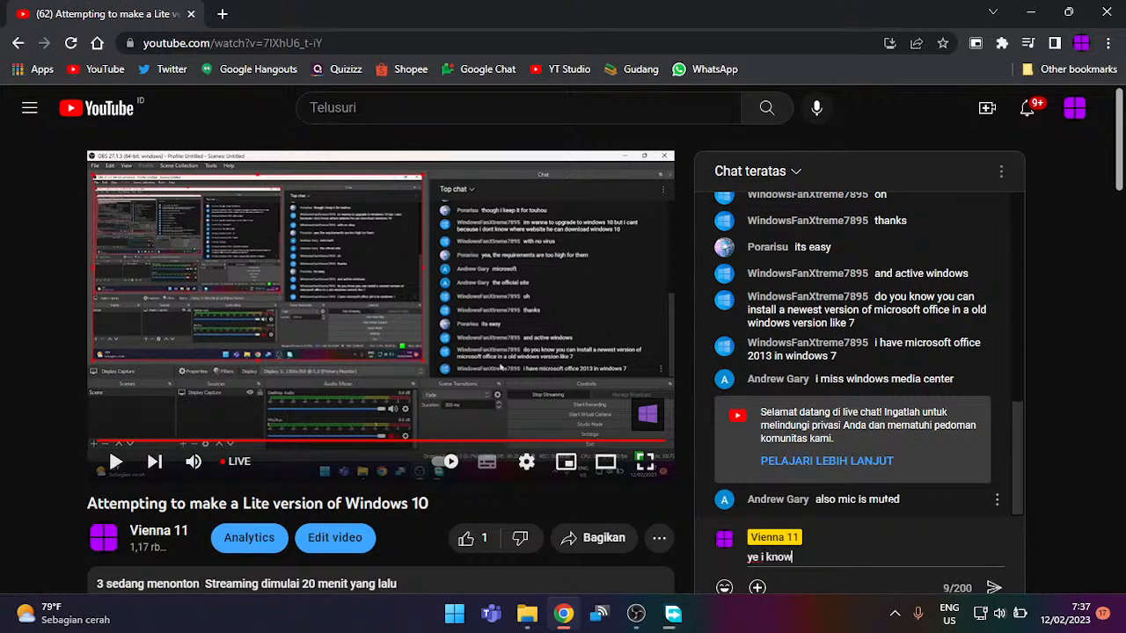
key("Return")
type("theres")
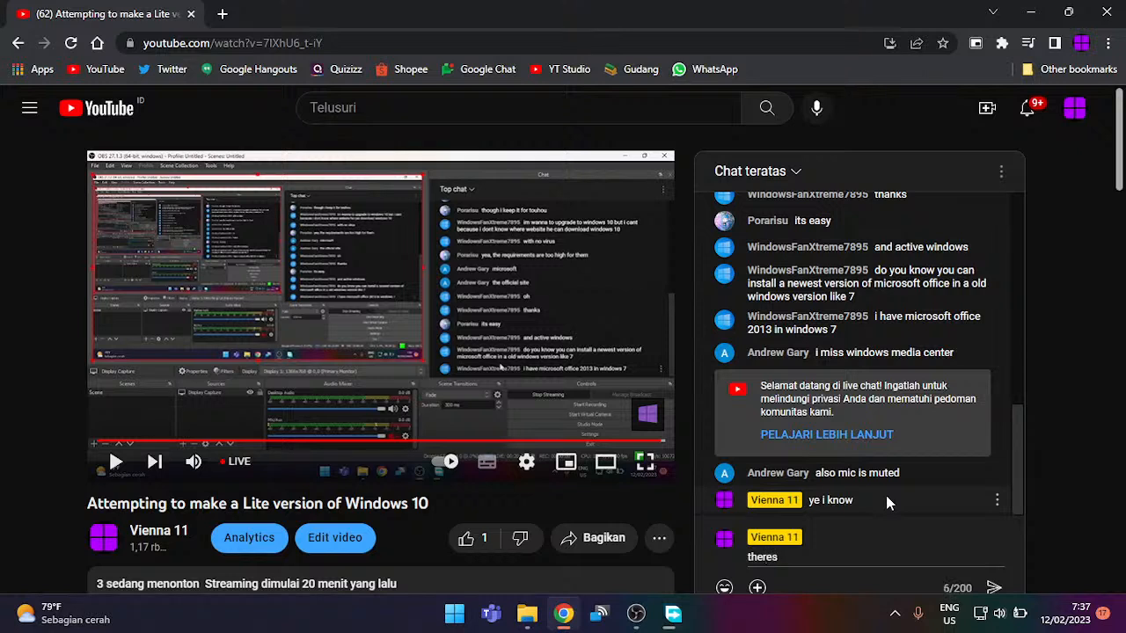
key("BackSpace")
key("BackSpace")
key("BackSpace")
key("BackSpace")
key("BackSpace")
key("BackSpace")
type("brb")
key("Return")
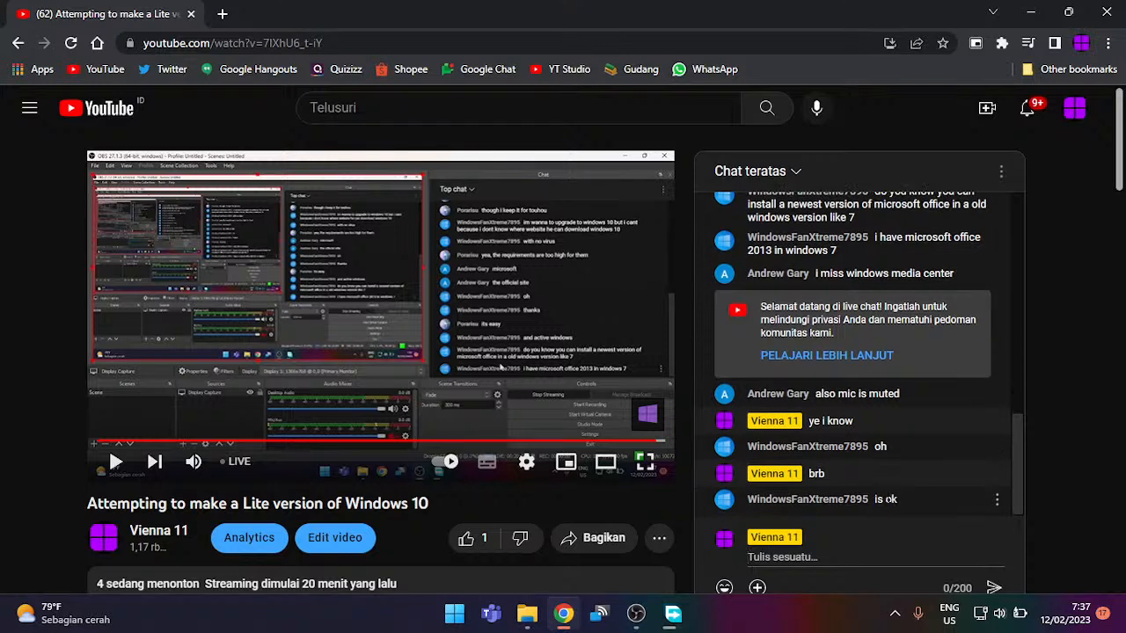
Step: Glance at the download manager, then bring OBS Studio back to the front
left_click(663, 610)
left_click(659, 609)
left_click(635, 613)
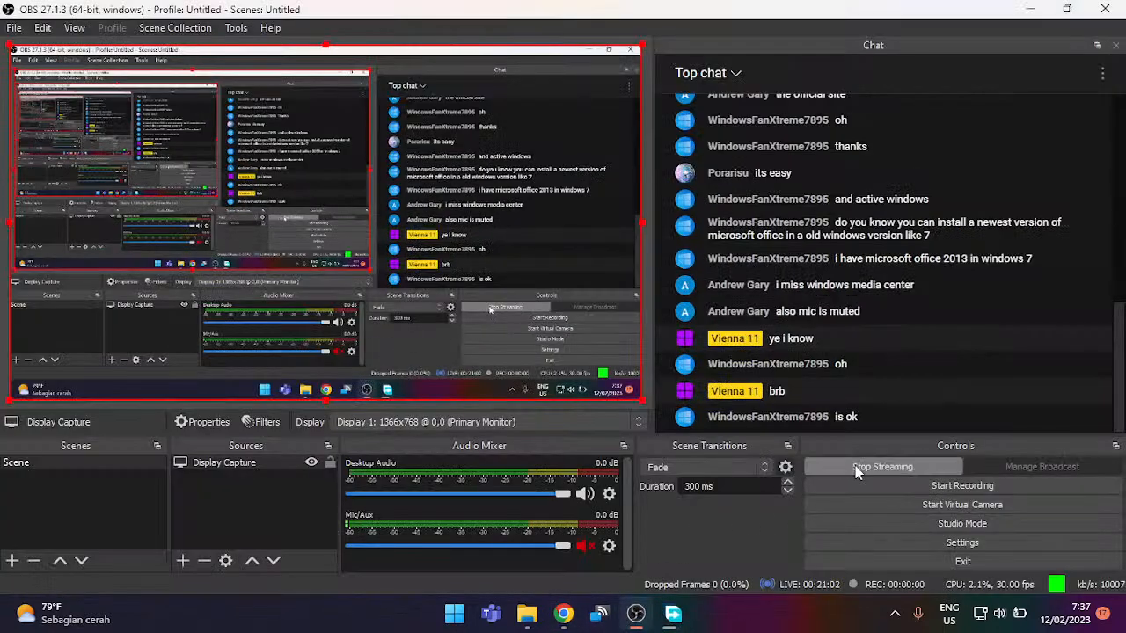
Step: Unmute the Mic/Aux input and briefly check the download manager
left_click(579, 547)
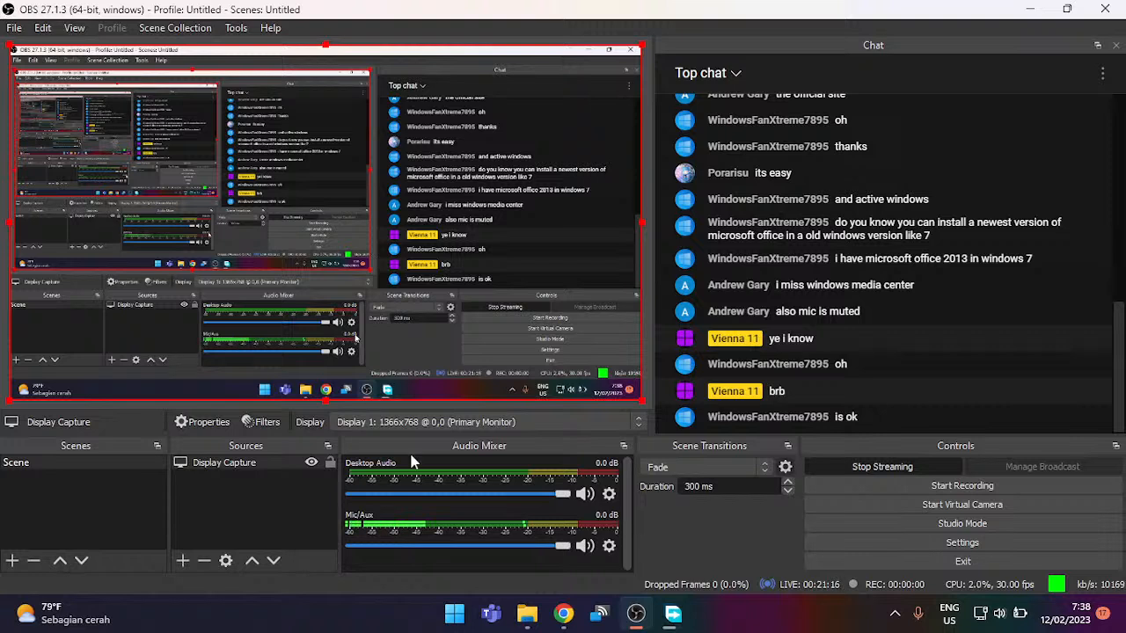
left_click(672, 613)
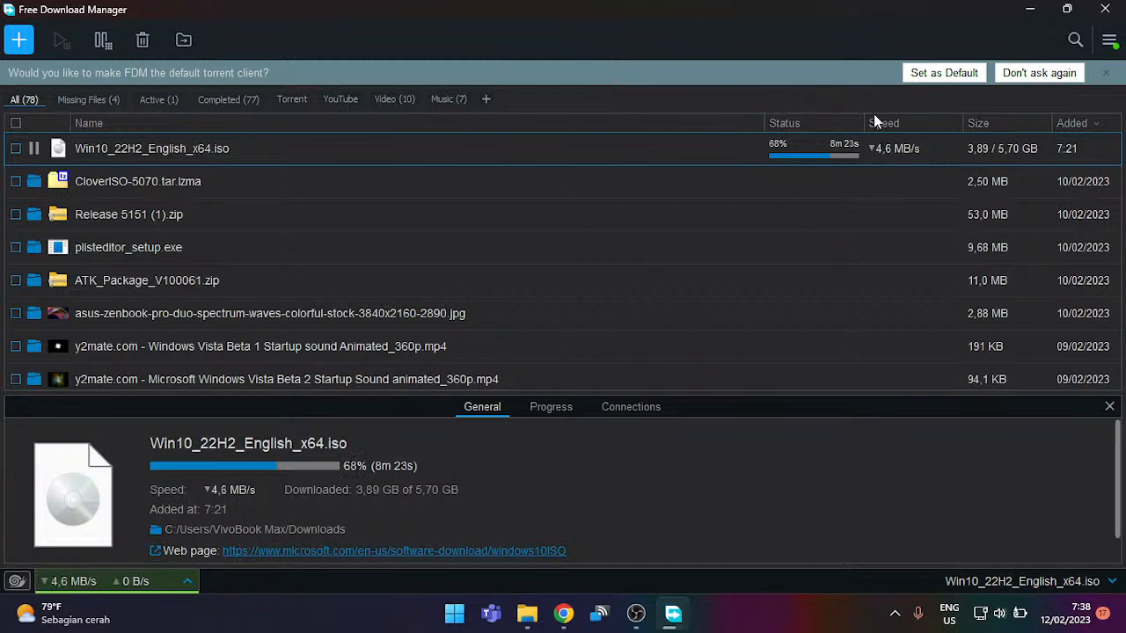
left_click(1033, 13)
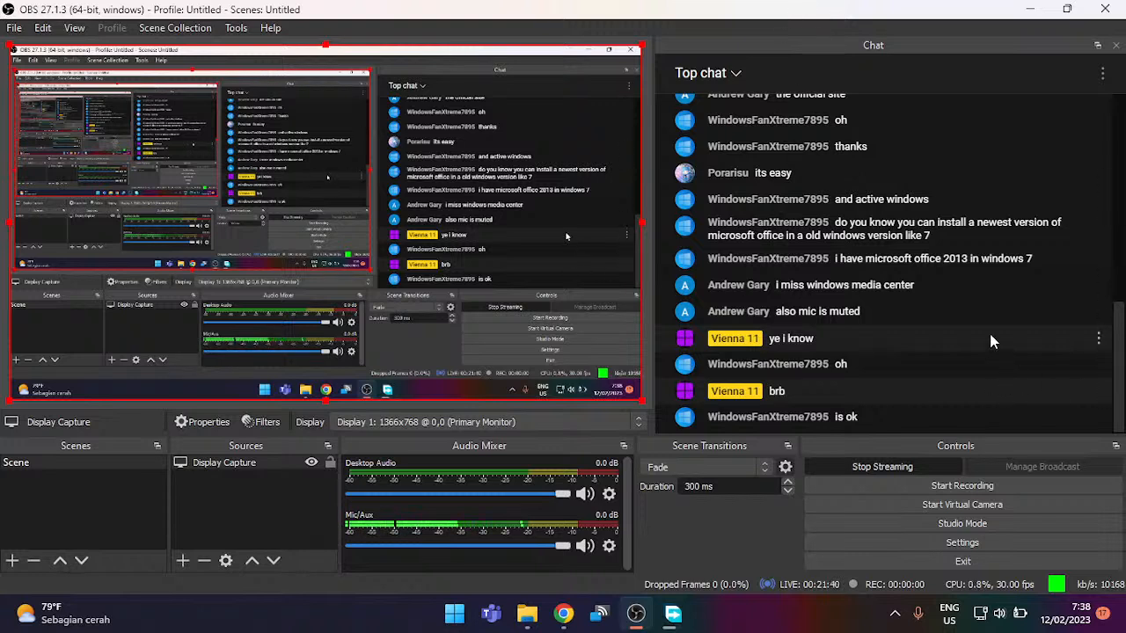
Step: View the chat participants list, then return to Top chat
left_click(1101, 72)
left_click(1102, 72)
left_click(1101, 71)
left_click(1024, 110)
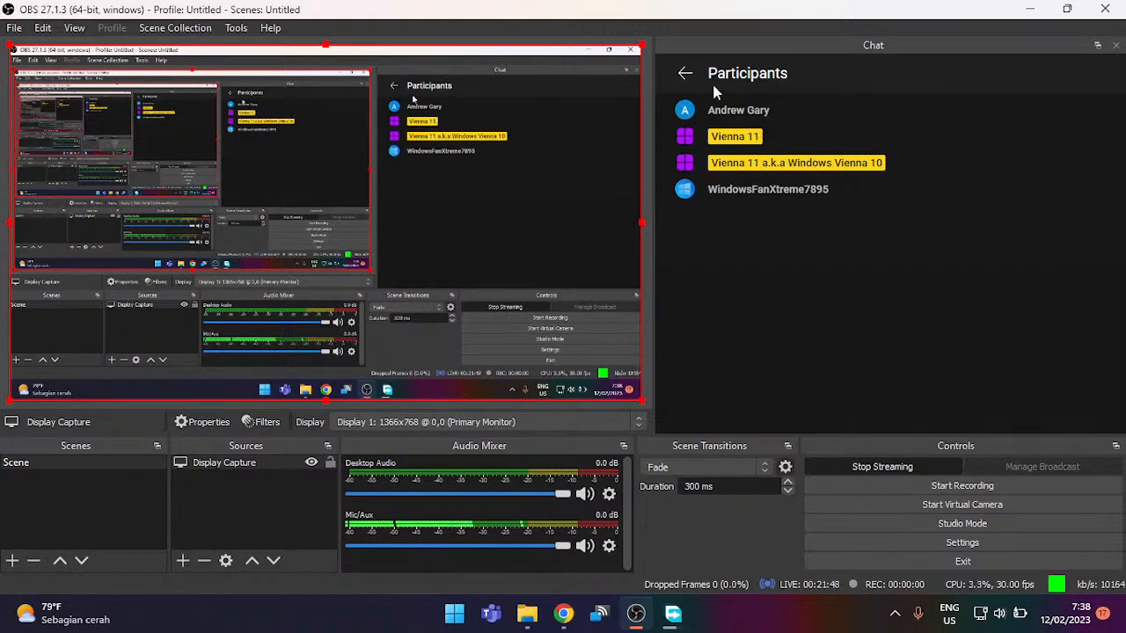
left_click(685, 74)
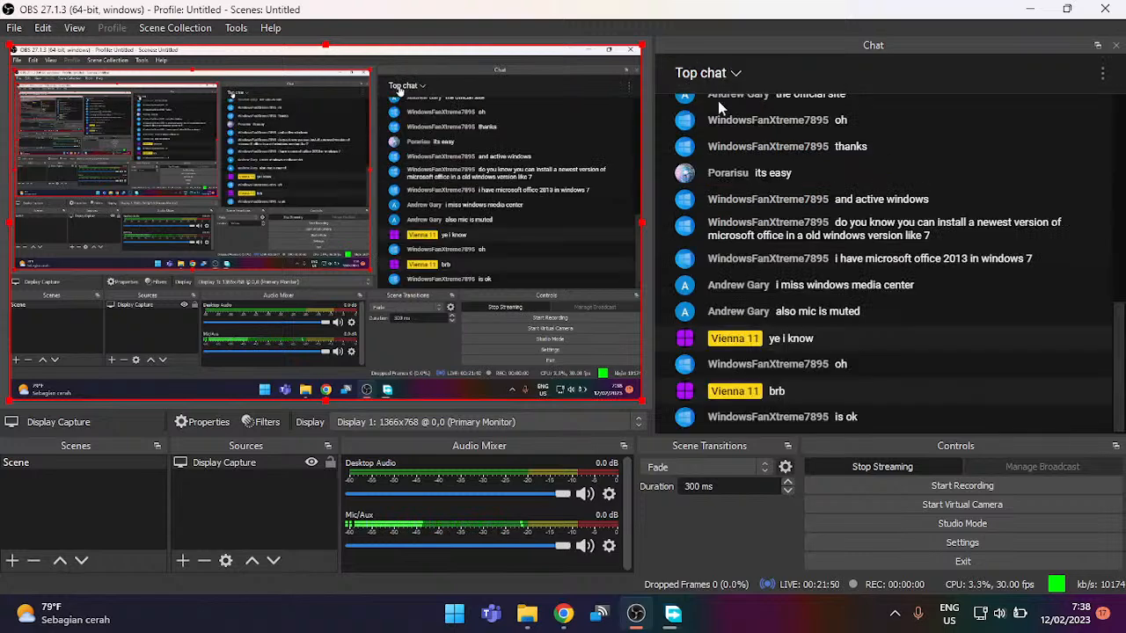
Step: Check the ISO download at 70% in Free Download Manager, then switch to Chrome
mouse_move(552, 616)
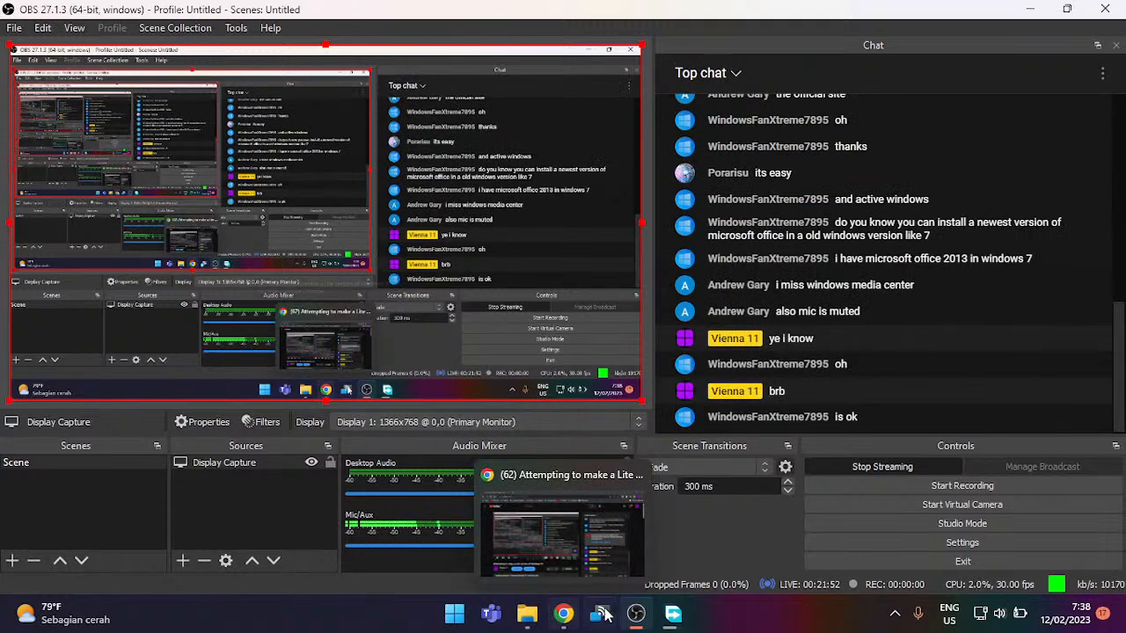
left_click(672, 613)
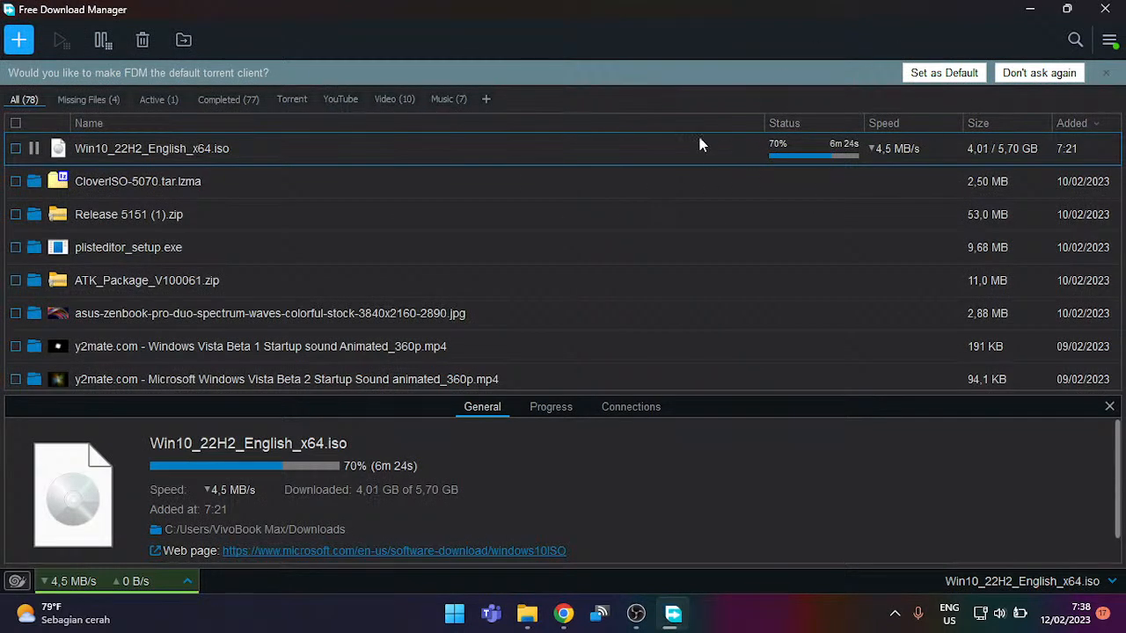
left_click(562, 612)
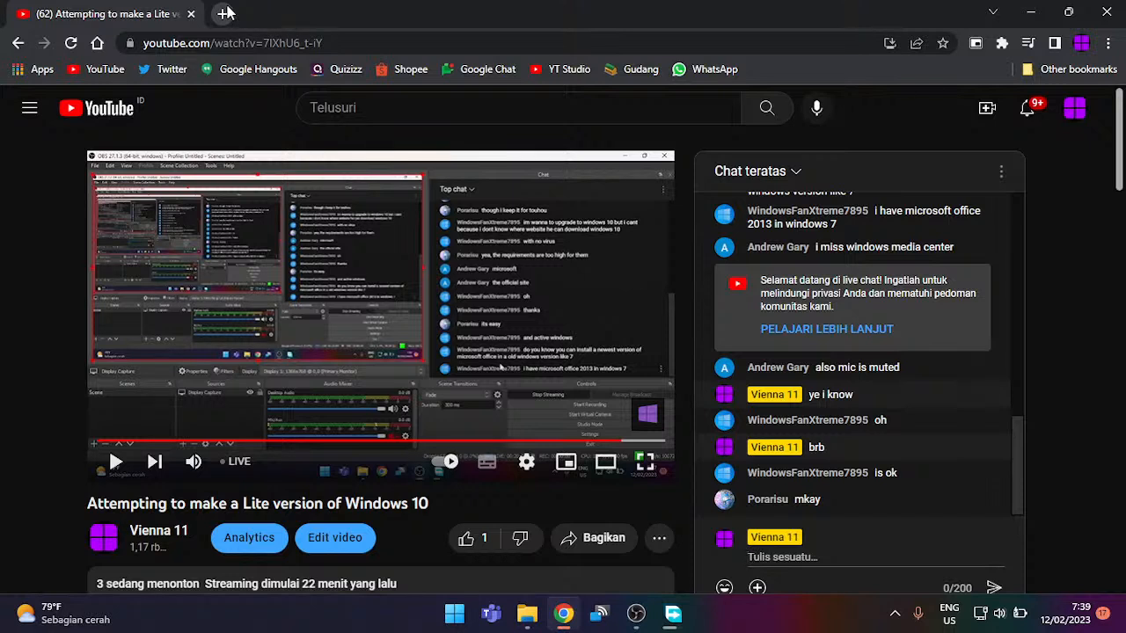
Step: Restore and re-maximize Chrome, then minimize FDM, Chrome and OBS to reveal the desktop
double_click(466, 13)
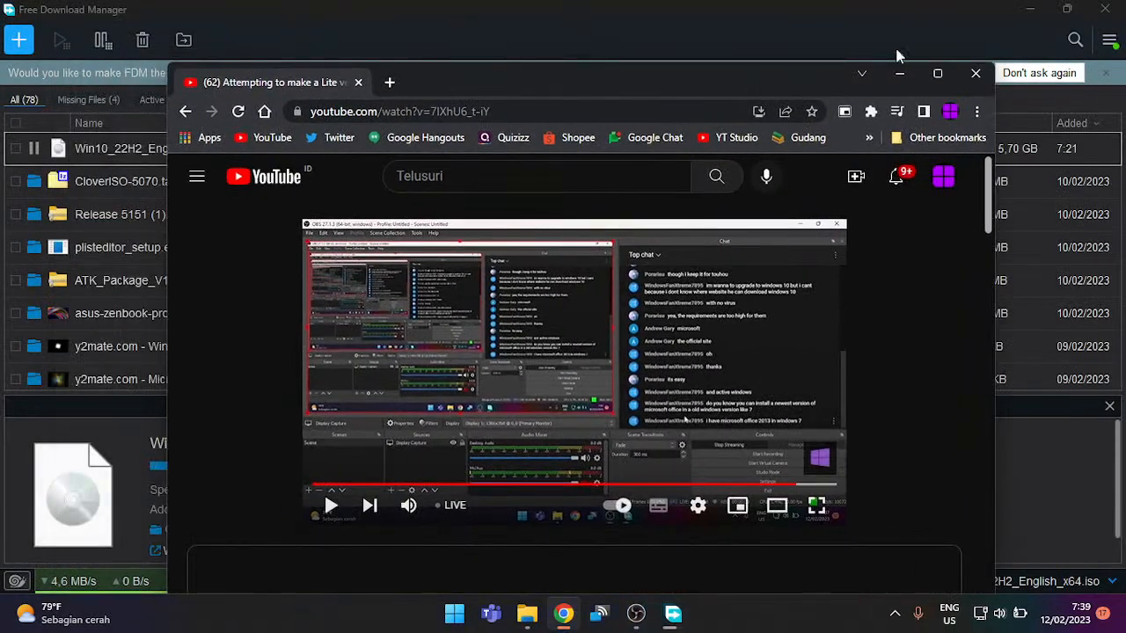
left_click(1039, 8)
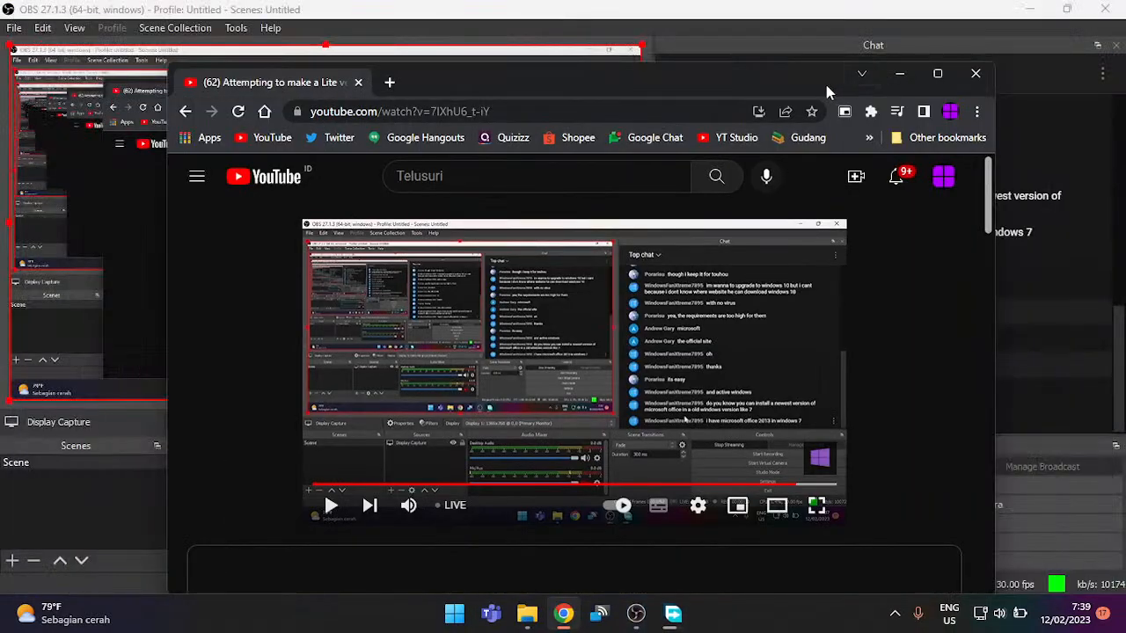
double_click(820, 81)
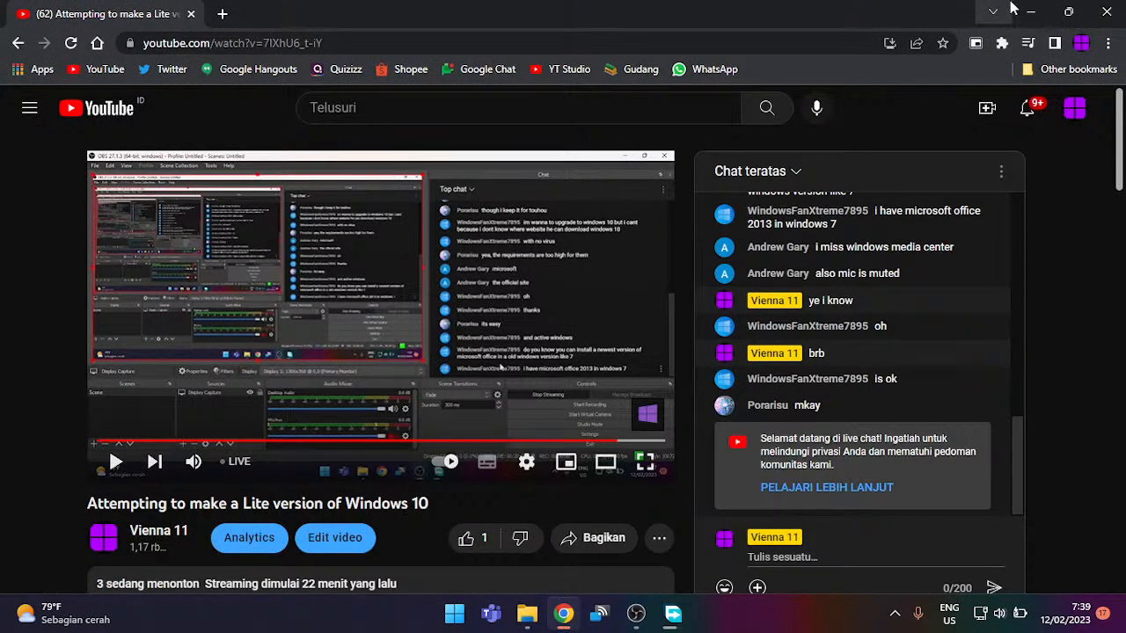
left_click(1007, 5)
left_click(656, 4)
left_click(1030, 11)
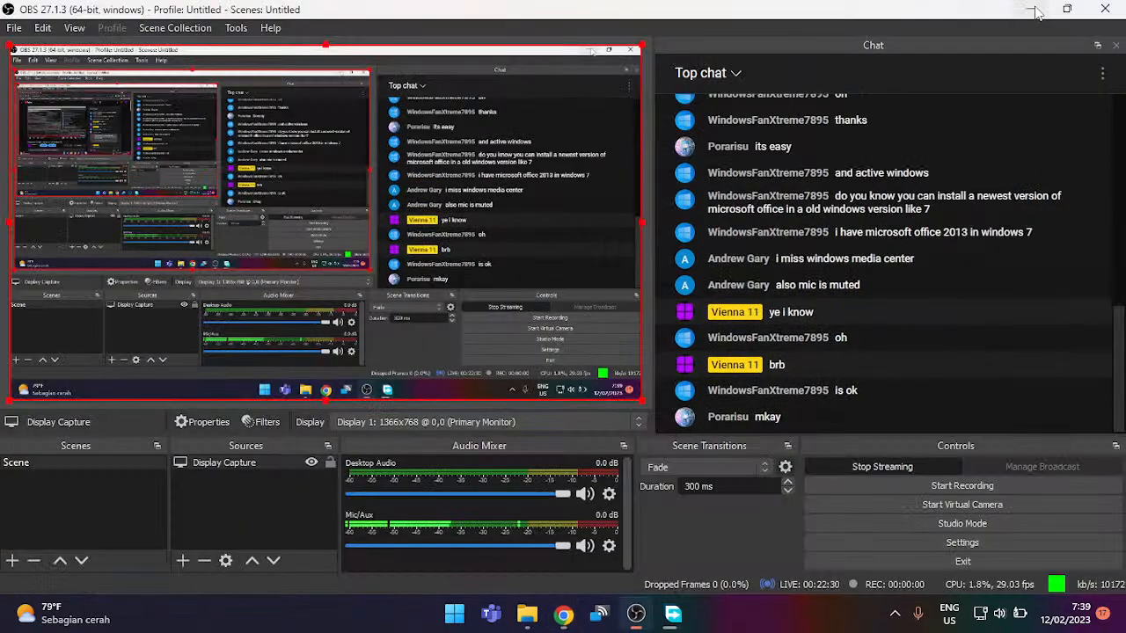
left_click(1022, 9)
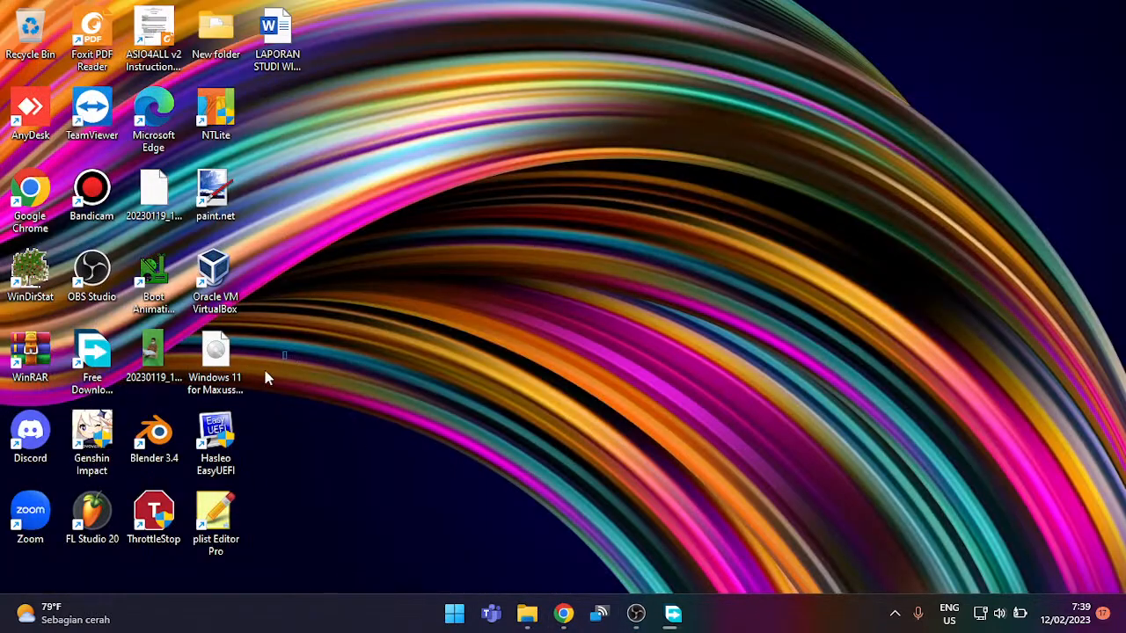
Step: Move the Windows 11 ISO icon around and back to its spot, then refresh the desktop
left_click(233, 396)
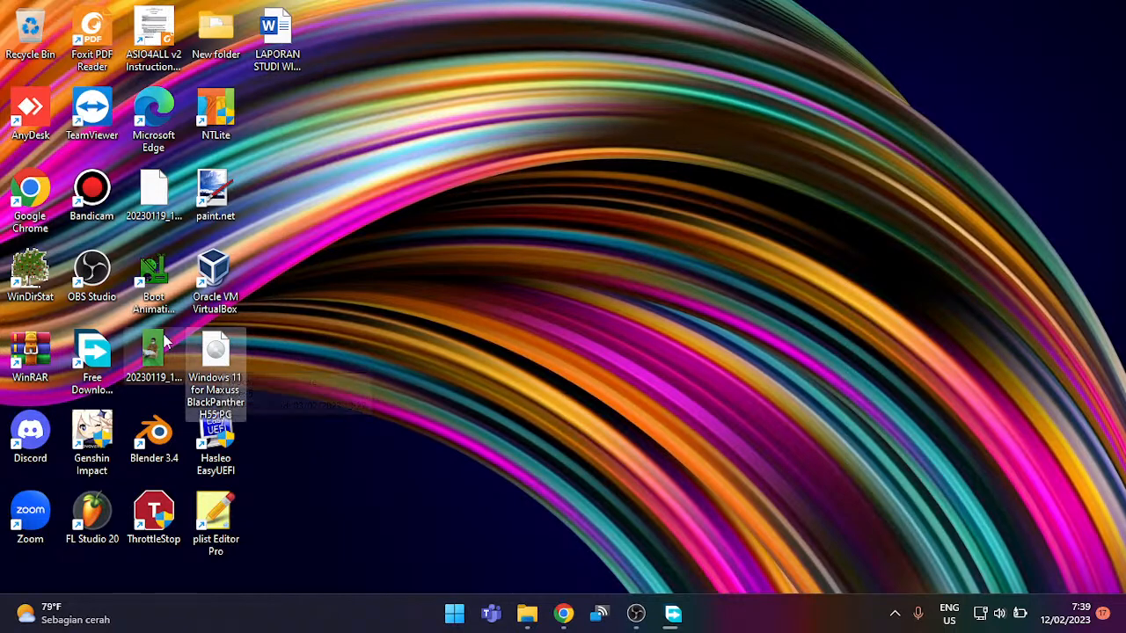
left_click_drag(223, 365, 693, 293)
left_click_drag(822, 233, 642, 428)
left_click_drag(637, 428, 844, 264)
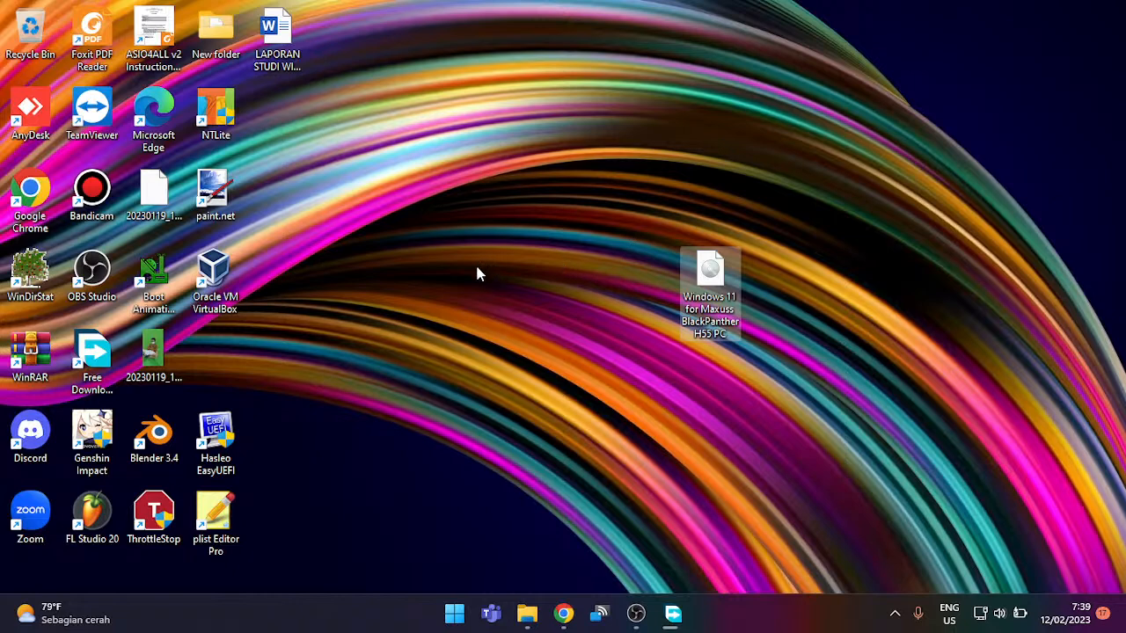
left_click_drag(711, 279, 239, 361)
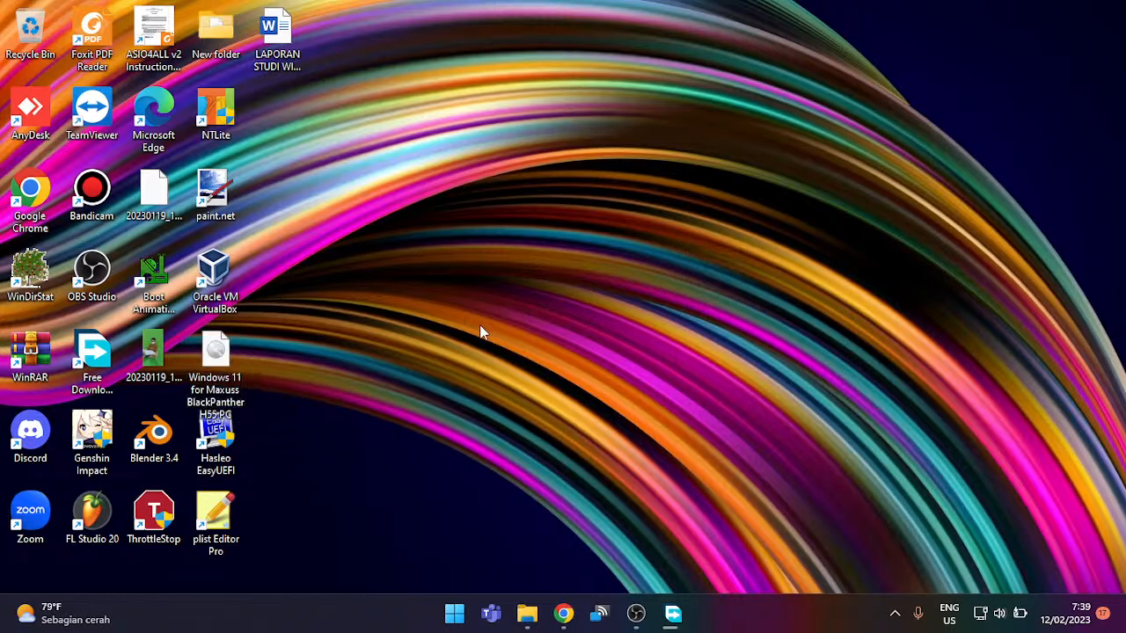
right_click(479, 325)
left_click(552, 306)
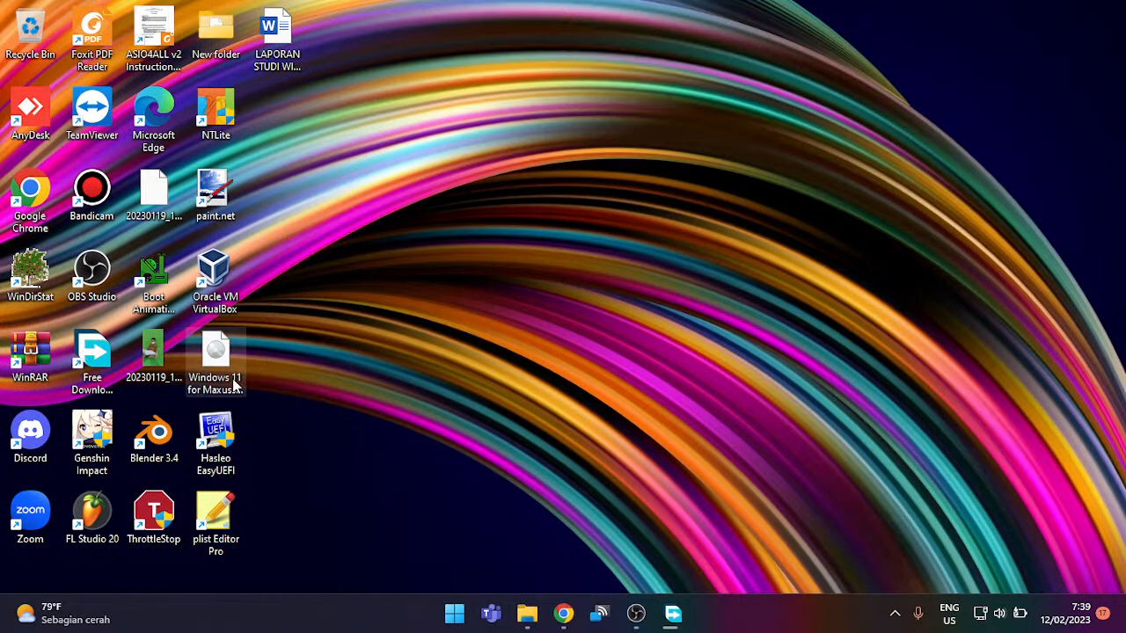
Step: Open File Explorer on the personal FTP server (32GB) network location
mouse_move(220, 369)
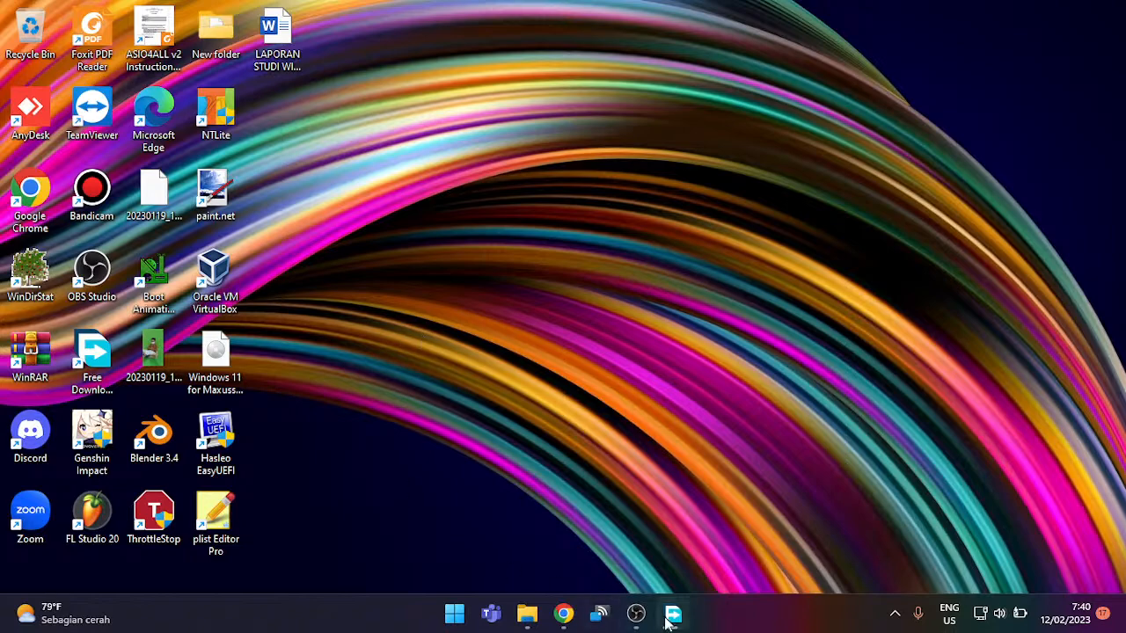
left_click(631, 621)
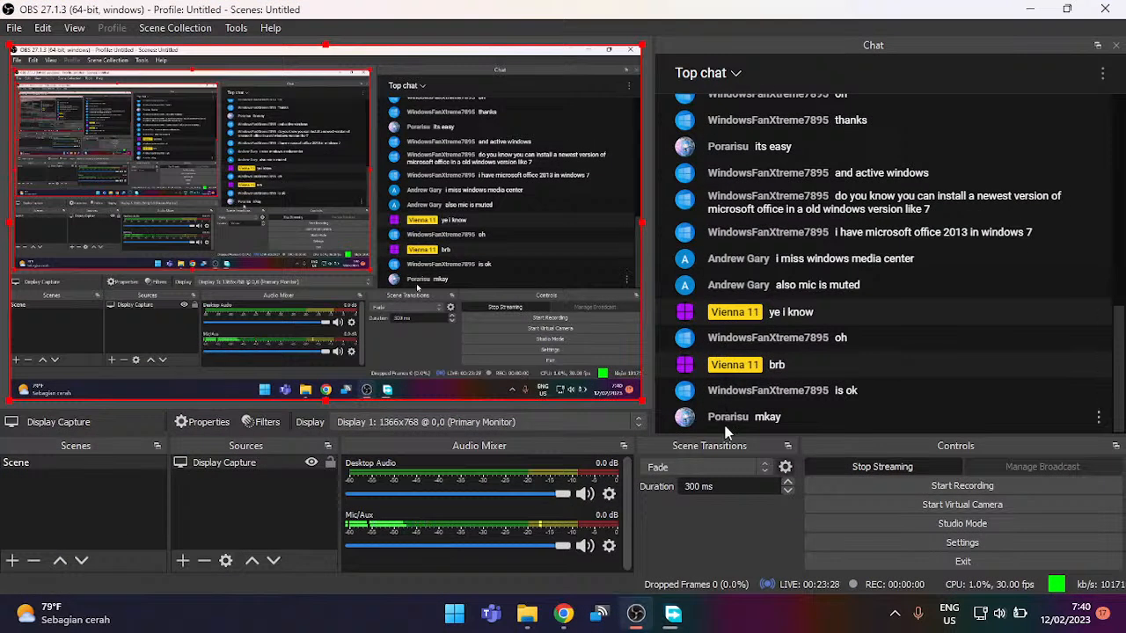
left_click(526, 612)
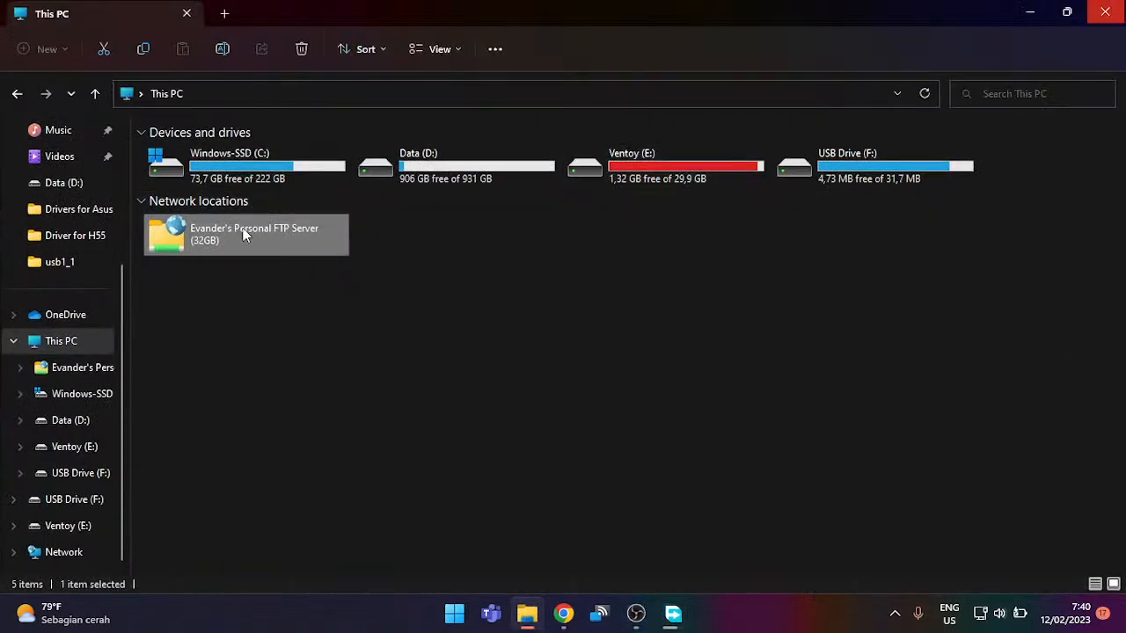
double_click(245, 253)
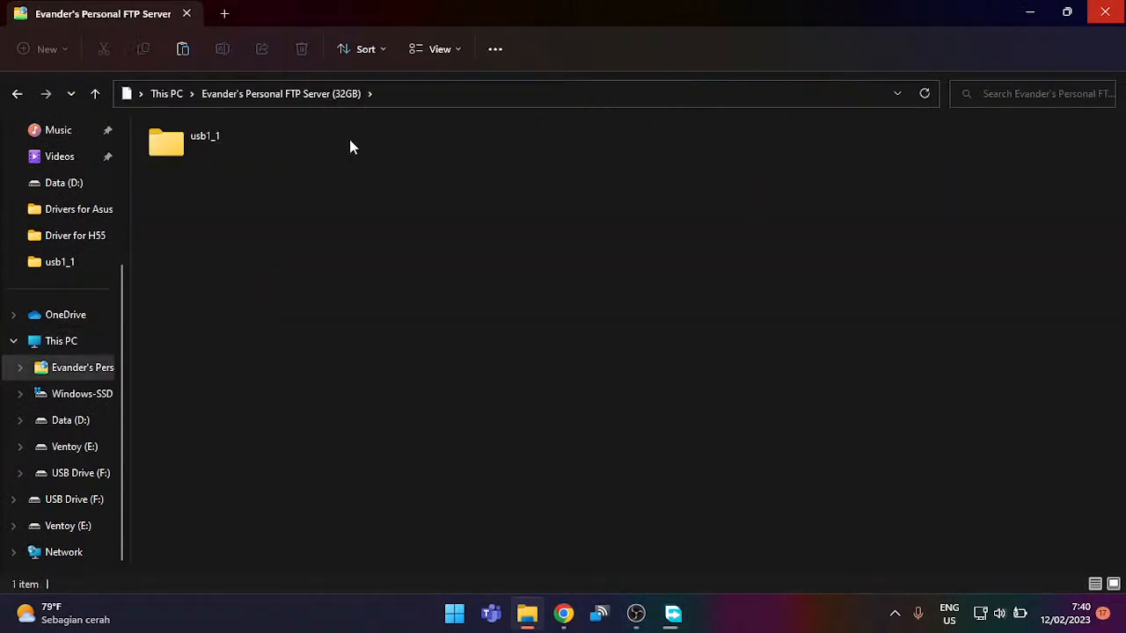
Step: Open the usb1_1 folder, look inside Drivers for Asus X441UAR, and return to usb1_1
double_click(327, 143)
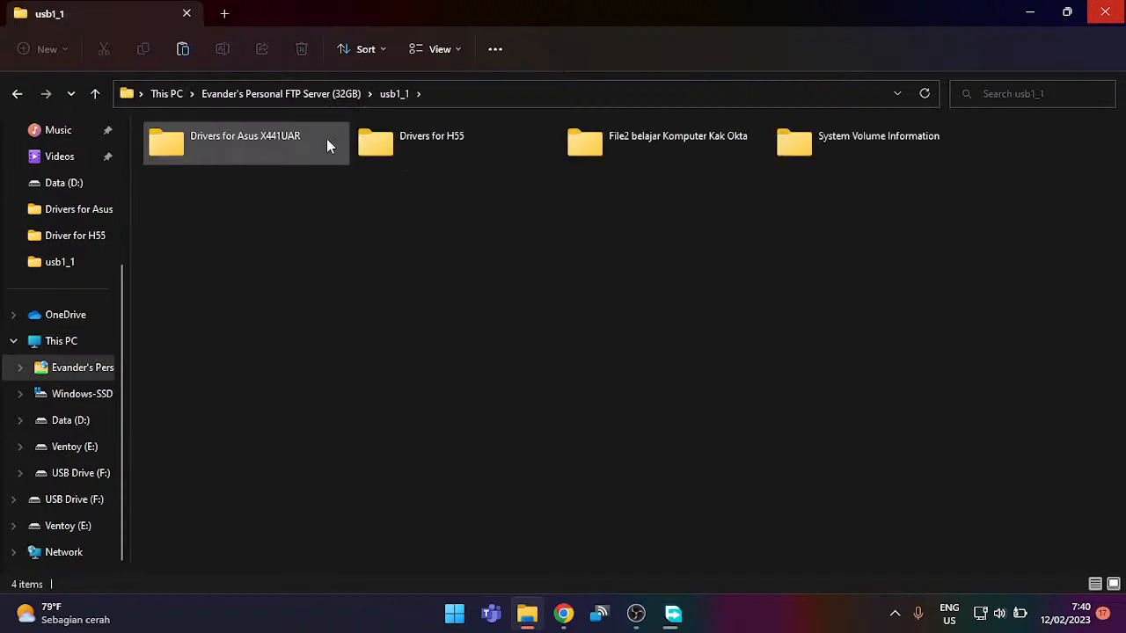
double_click(326, 140)
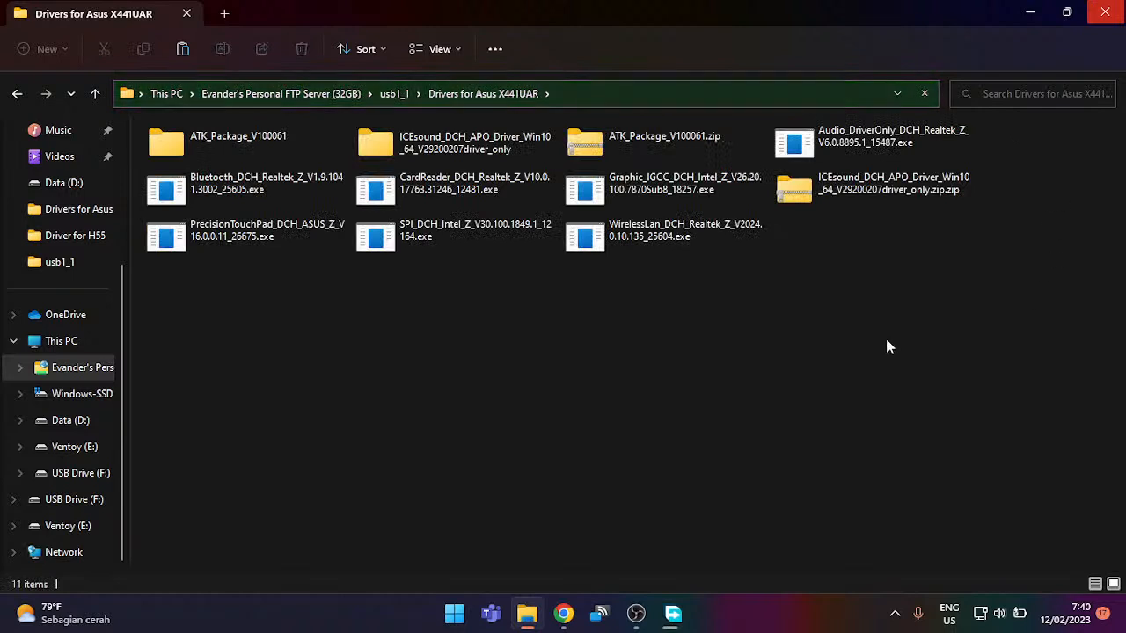
left_click(406, 93)
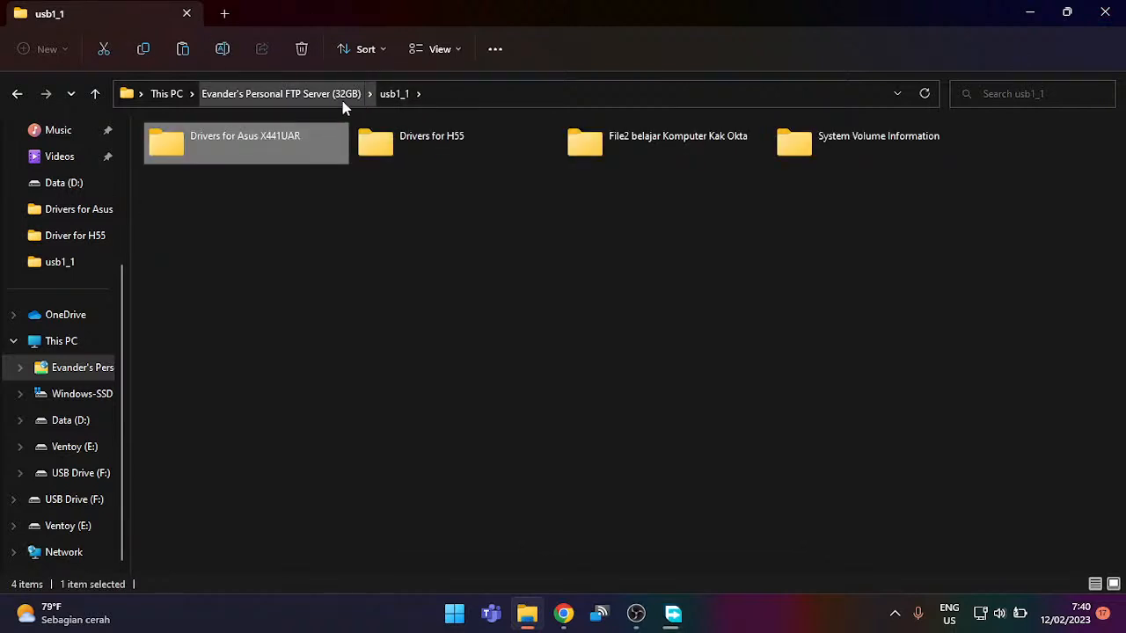
Step: Open the Drivers for H55 folder and switch it to large-icon view
left_click(447, 142)
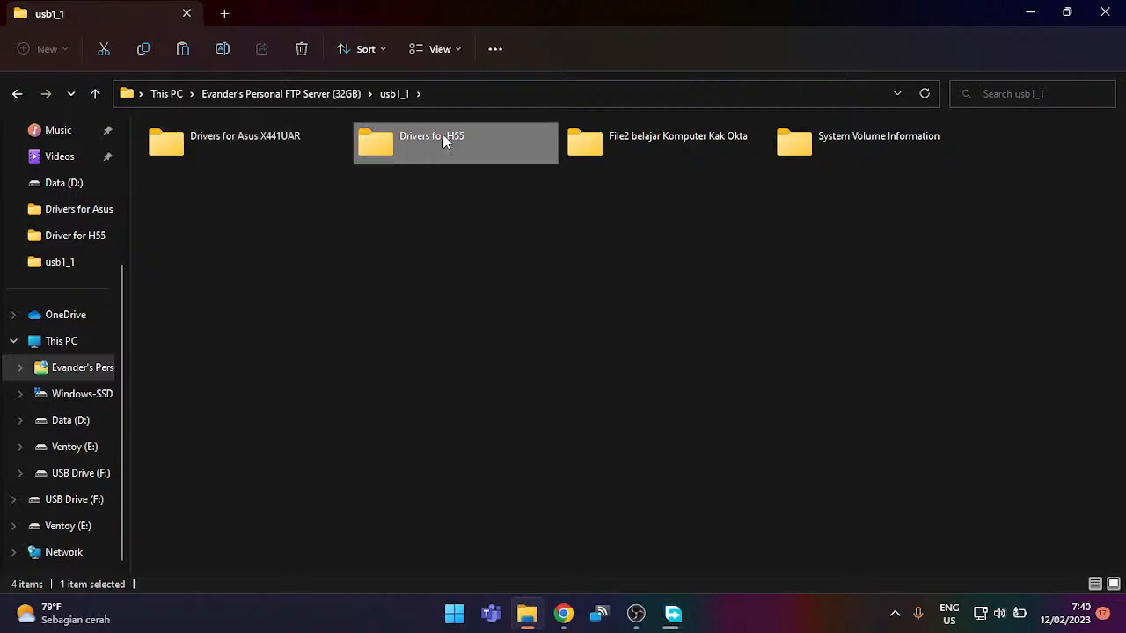
left_click(436, 132)
left_click(445, 147)
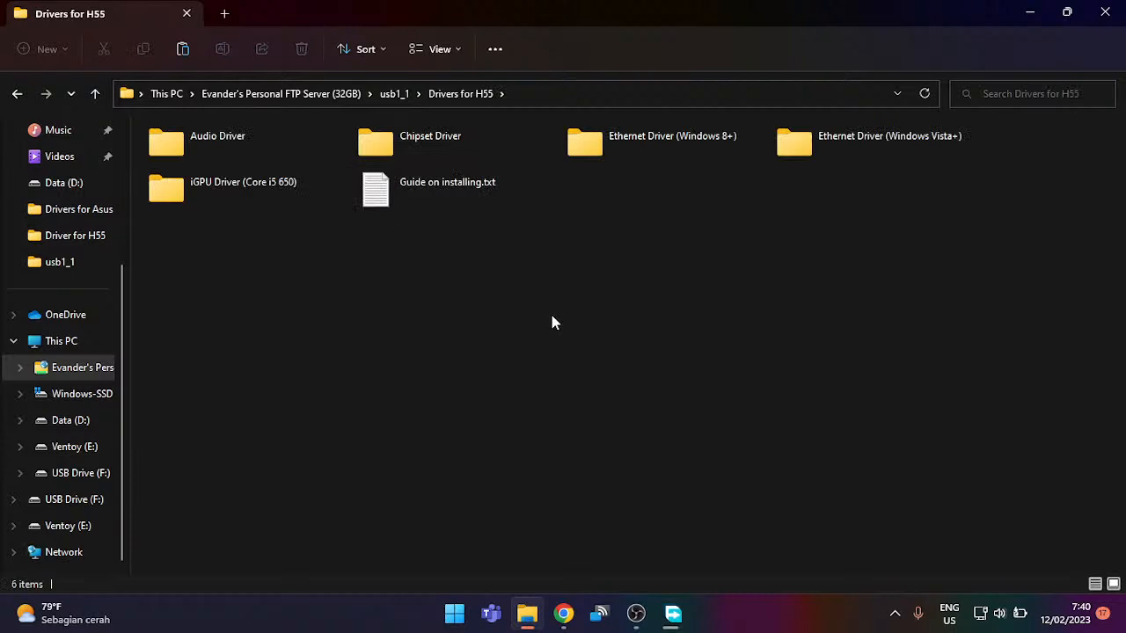
scroll(552, 317, "up", 6)
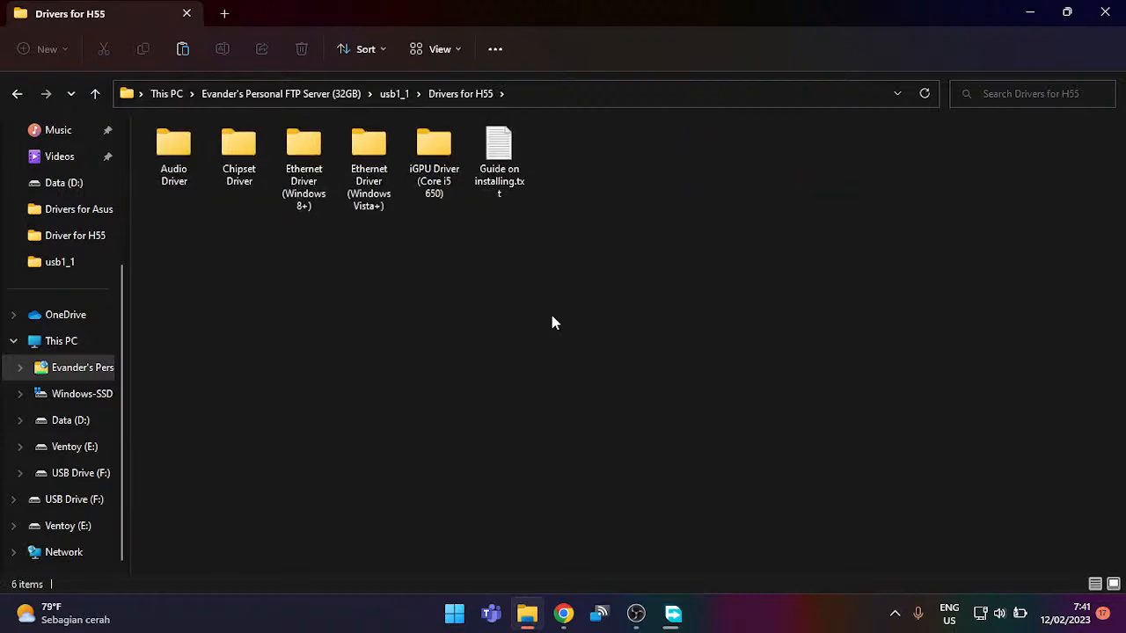
scroll(552, 323, "up", 3)
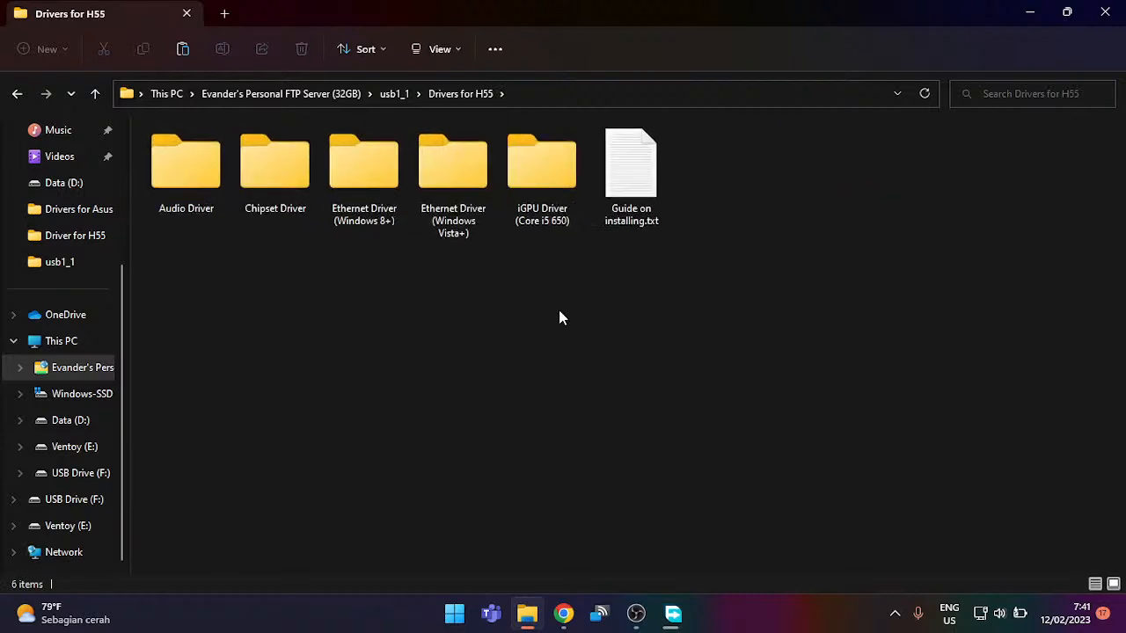
Step: Open the Guide on installing.txt file from the Drivers for H55 folder
left_click(618, 191)
right_click(617, 191)
left_click(626, 250)
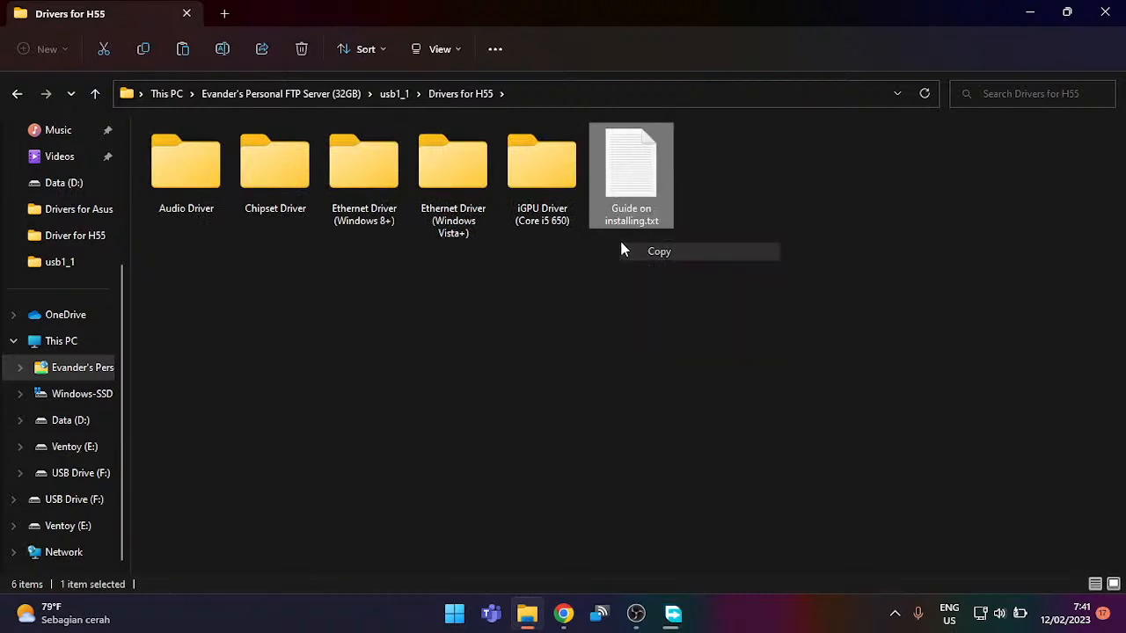
double_click(622, 204)
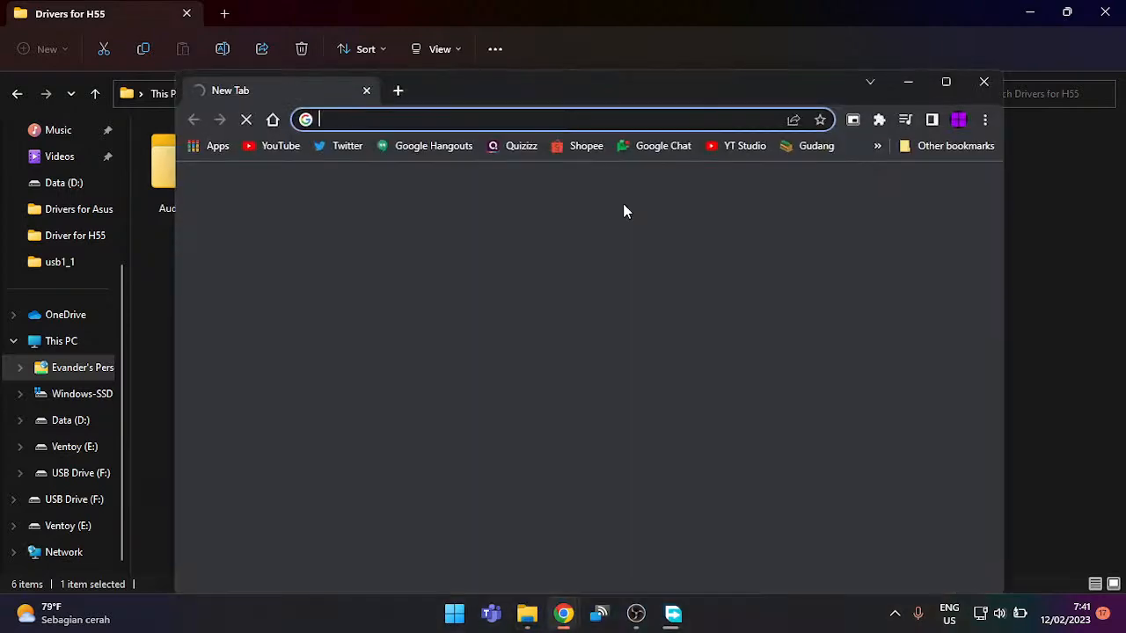
Step: Close Chrome, restore Explorer, copy Guide on installing.txt to the desktop and open it
left_click(983, 82)
double_click(688, 5)
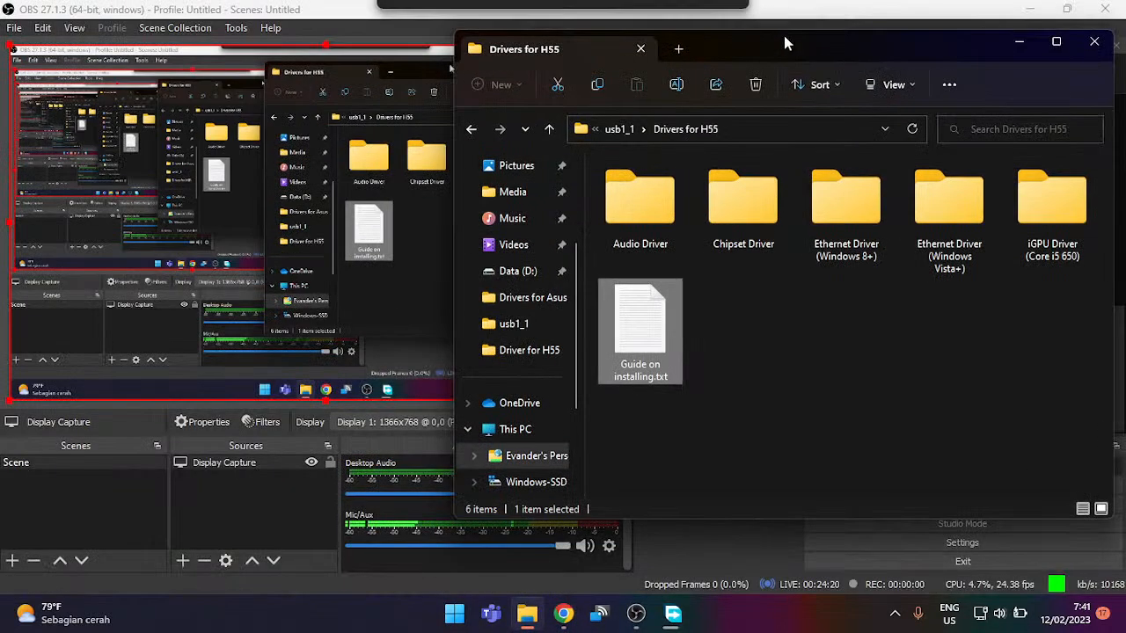
left_click(1029, 9)
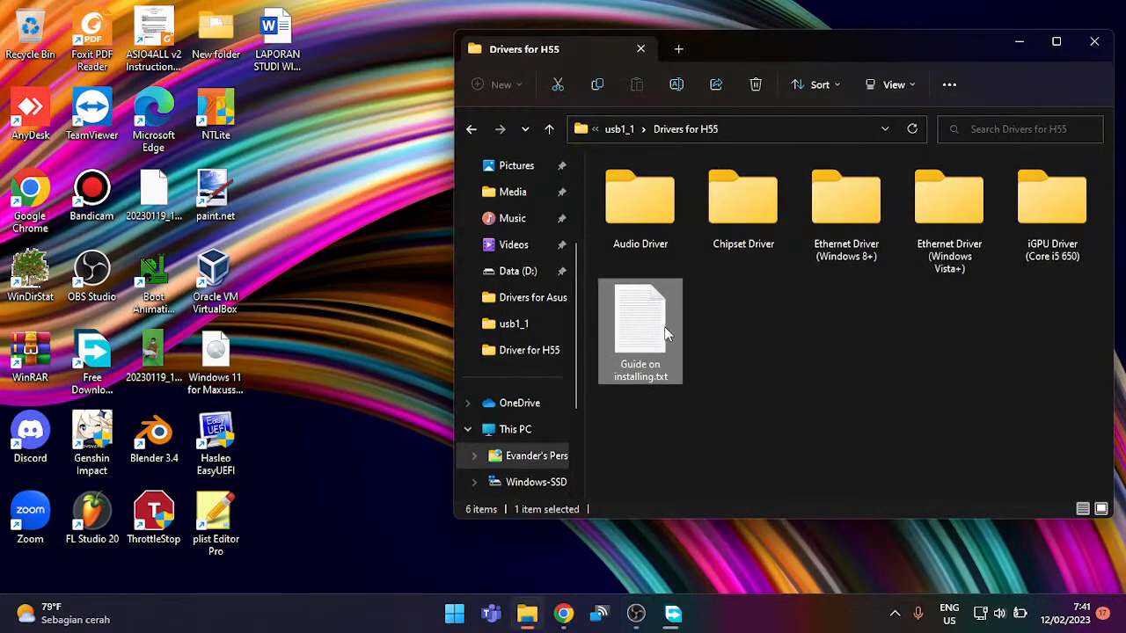
left_click_drag(665, 332, 362, 234)
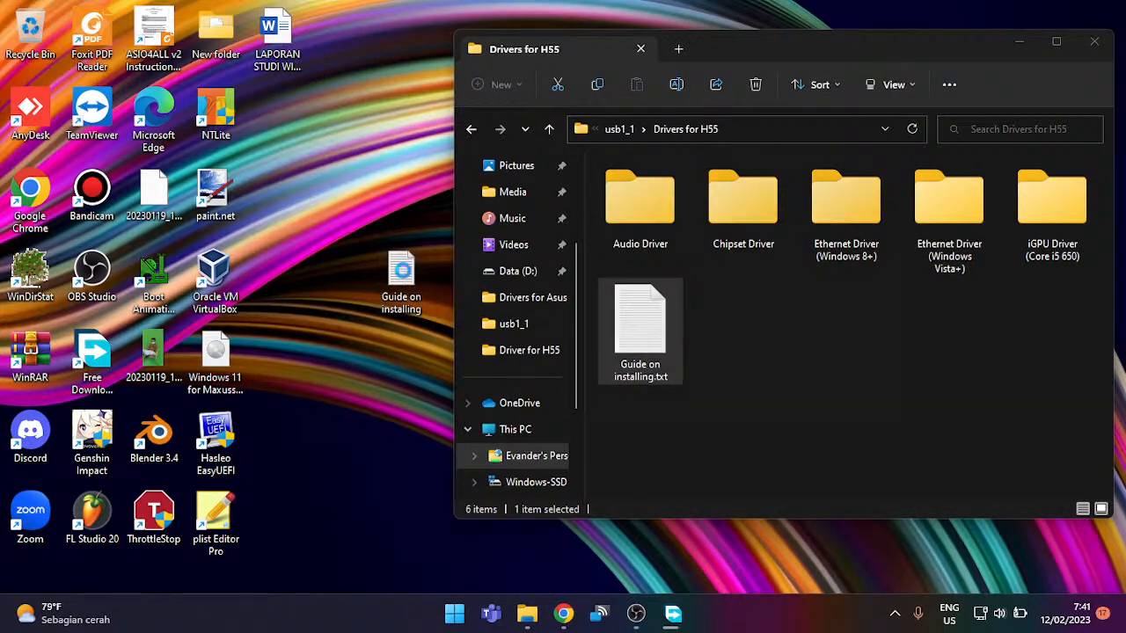
double_click(402, 277)
double_click(592, 60)
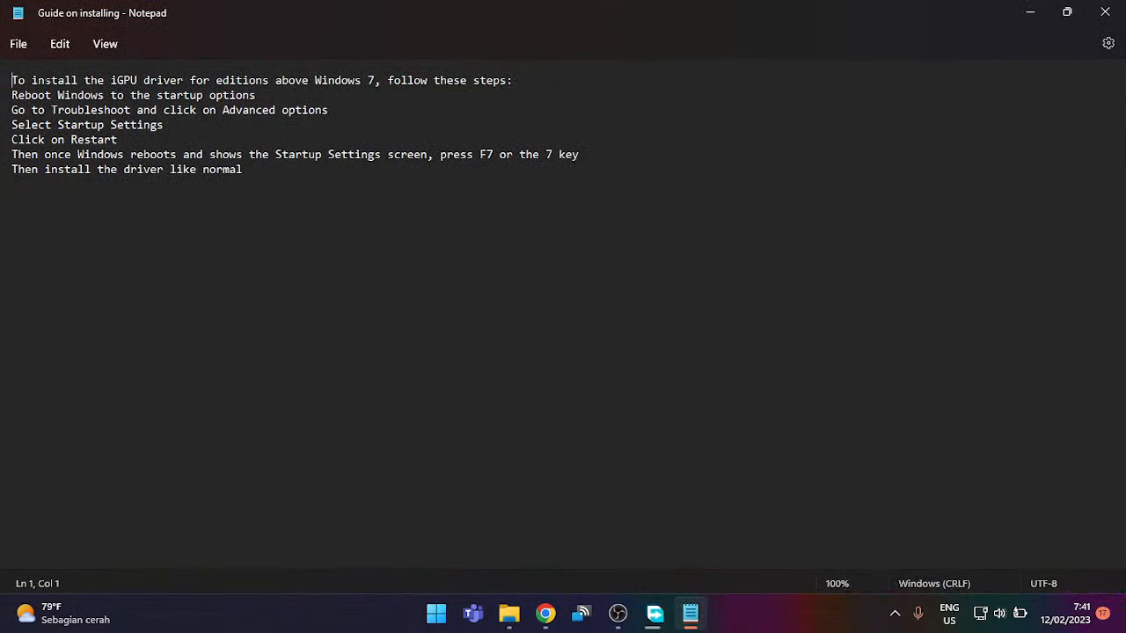
left_click_drag(269, 7, 330, 277)
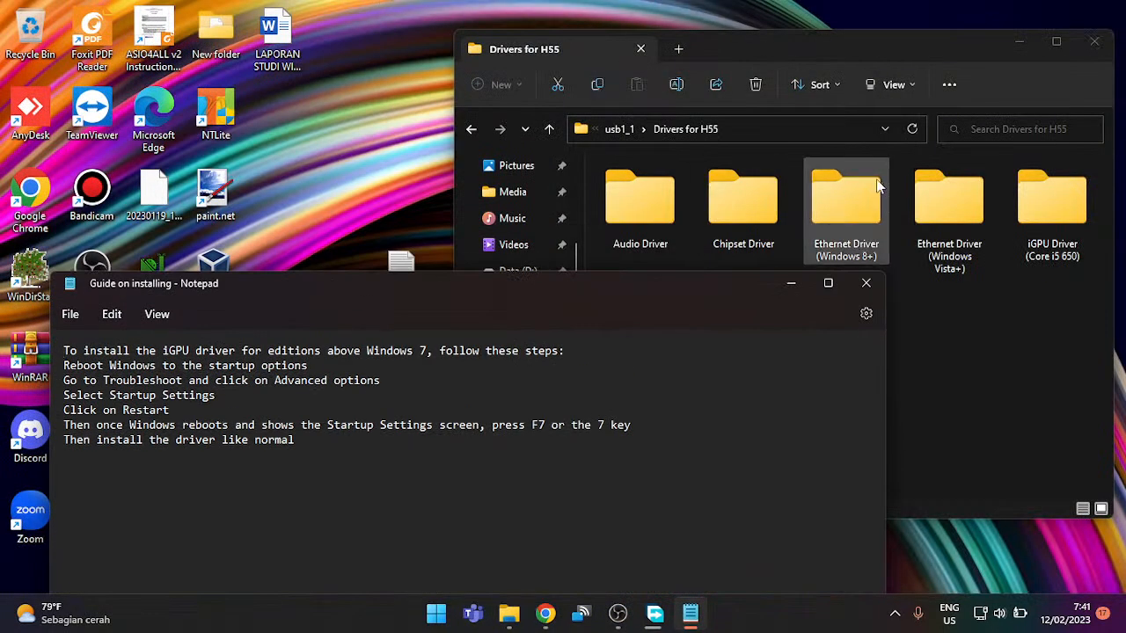
left_click(968, 346)
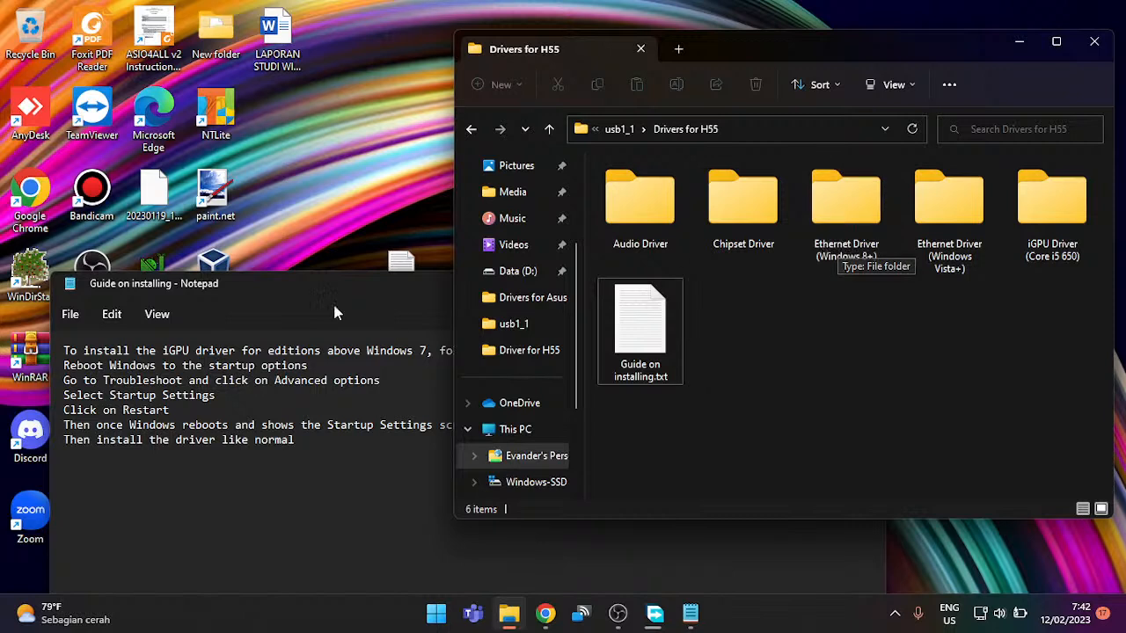
double_click(320, 282)
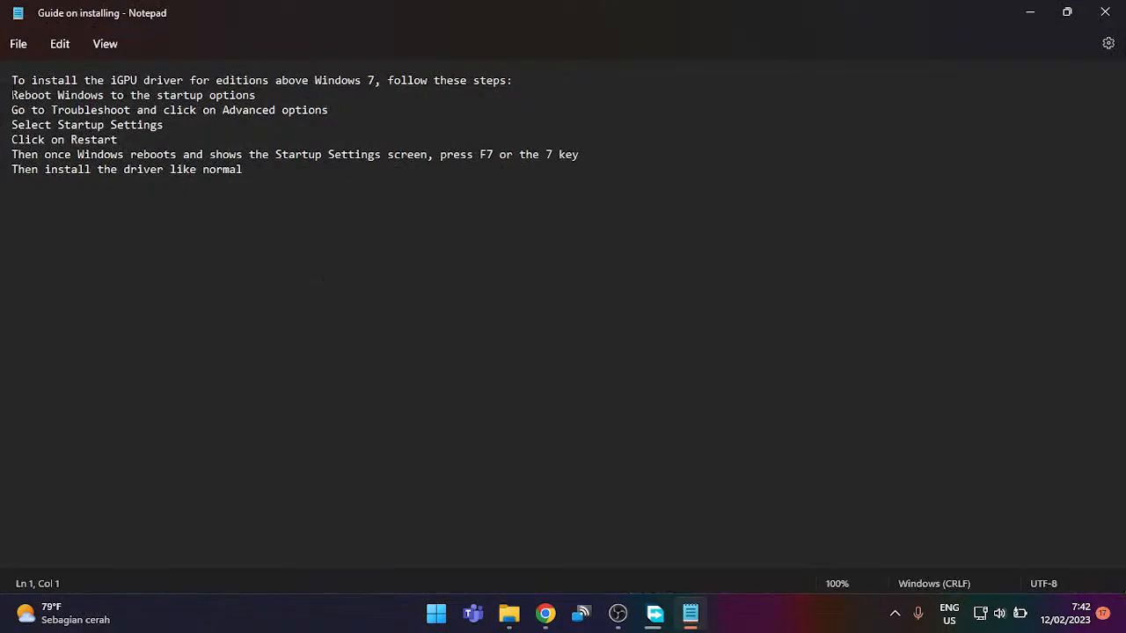
left_click_drag(11, 95, 98, 110)
left_click_drag(521, 80, 317, 80)
left_click(322, 80)
left_click(527, 95)
left_click_drag(11, 95, 235, 110)
left_click(159, 95)
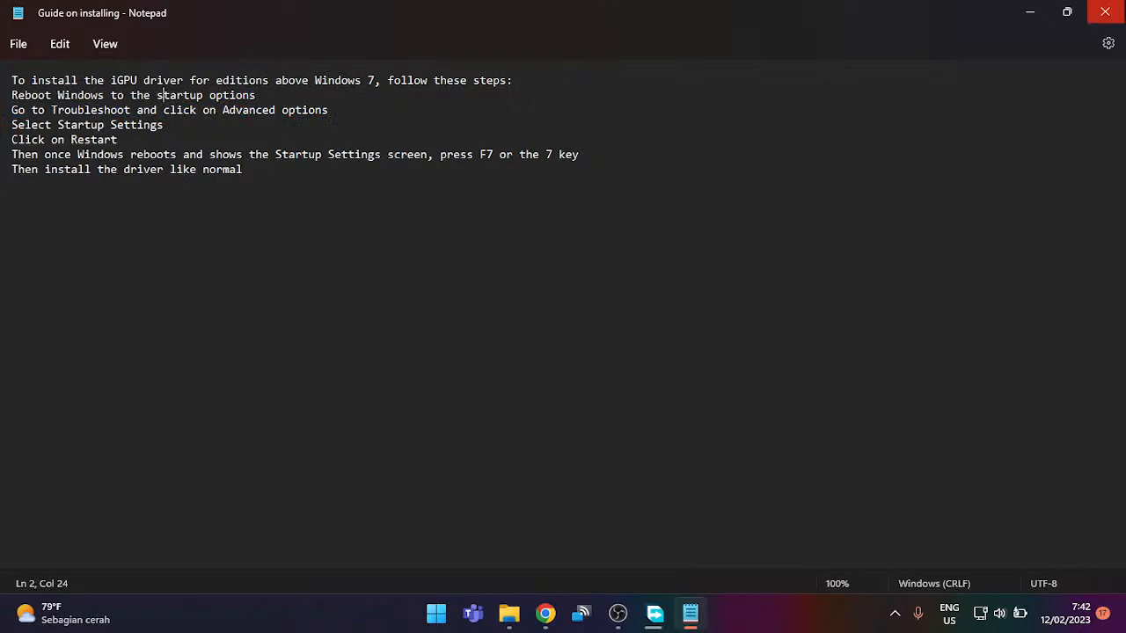
left_click(1105, 13)
left_click(401, 279)
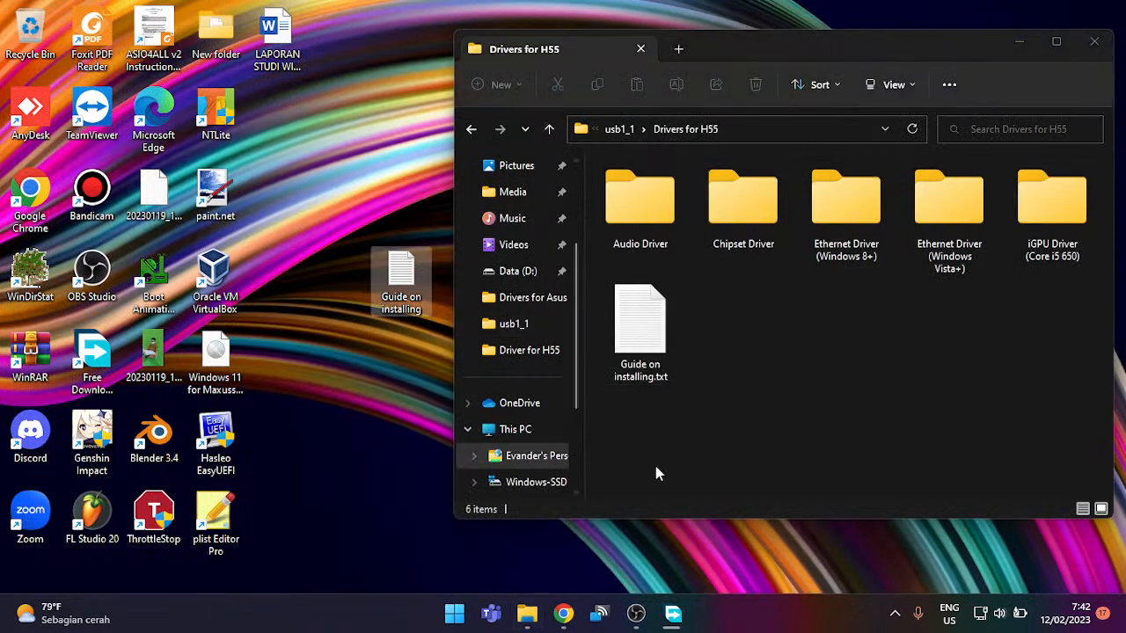
Step: Rename the folder's guide to 'Guide on installing iGPU.txt', then delete it
left_click(631, 365)
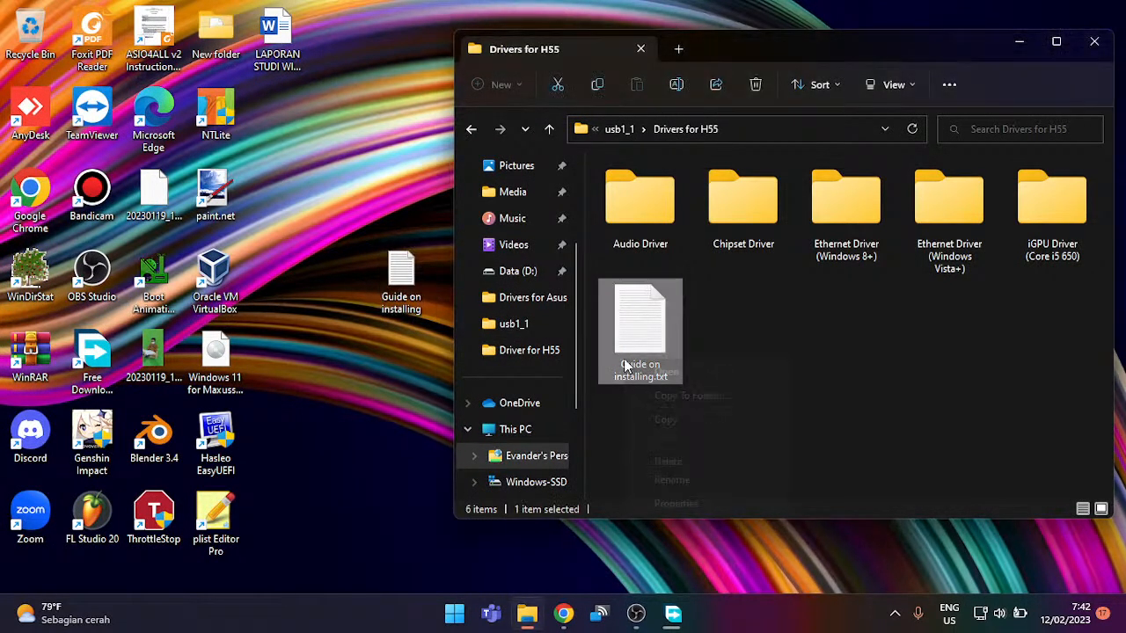
right_click(624, 368)
left_click(672, 480)
key("Right")
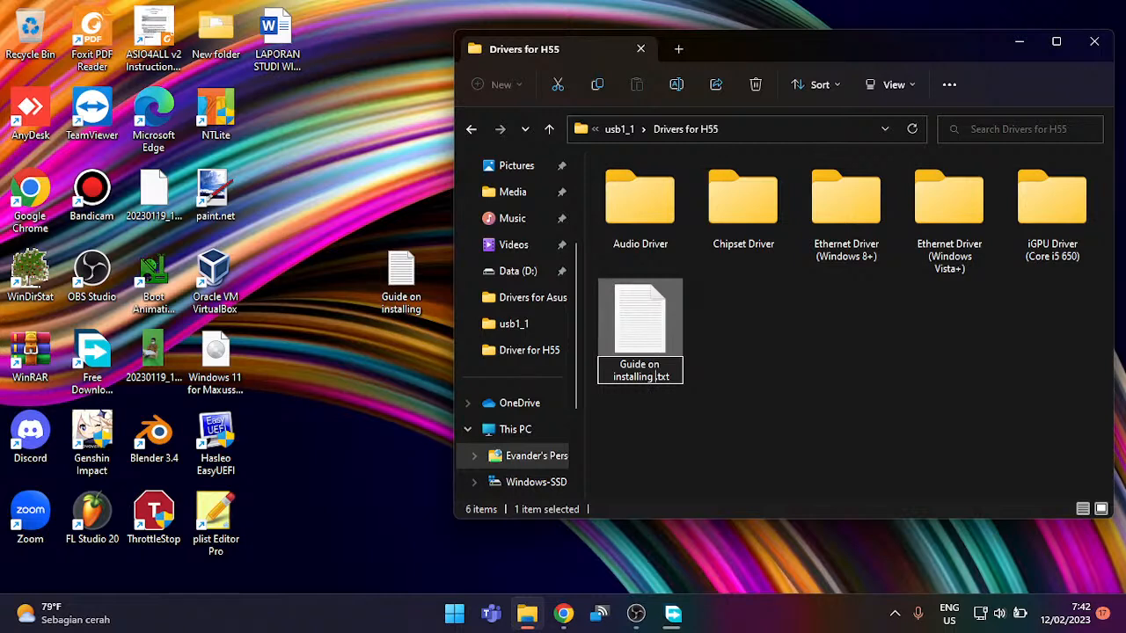
type("iGPU")
key("Return")
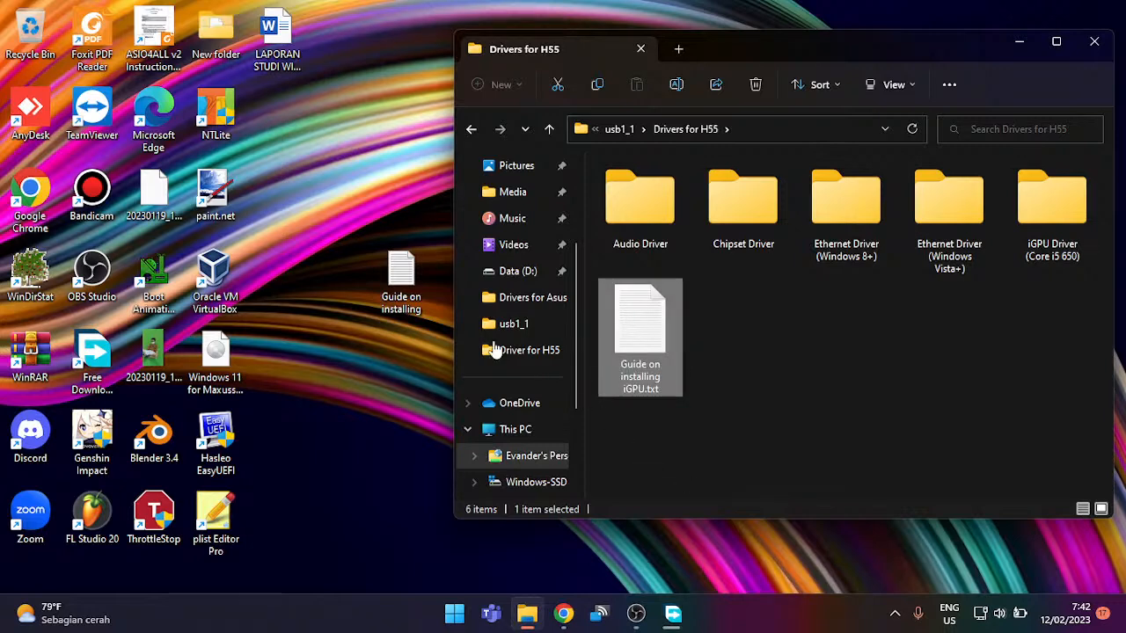
key("Delete")
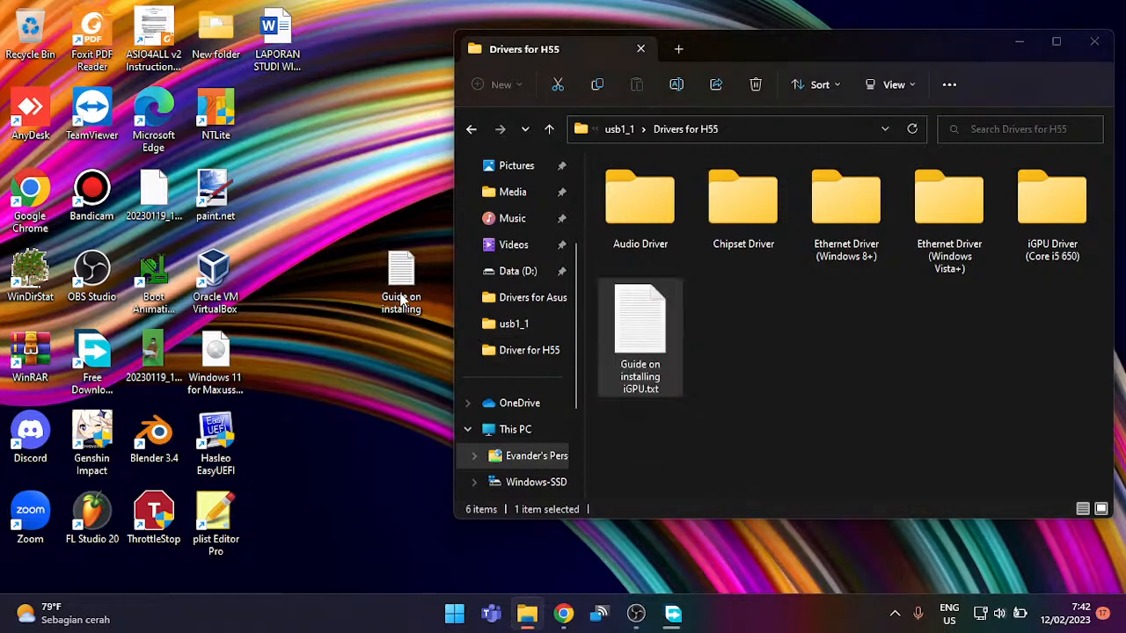
key("Return")
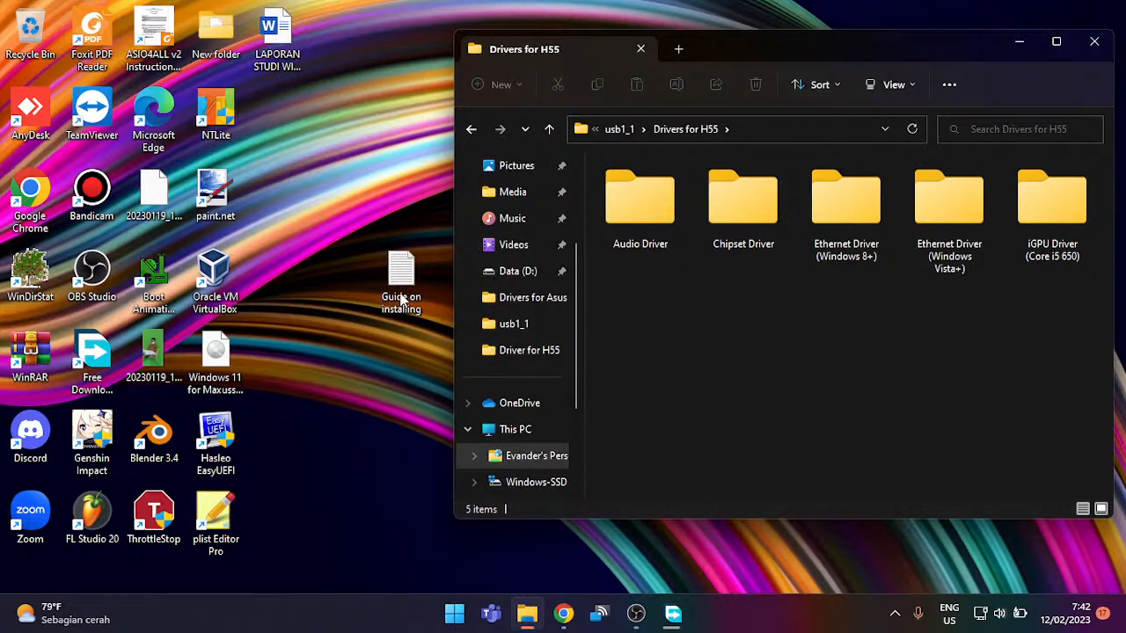
Step: Rename the desktop copy to 'Guide on installing iGPU driver' and copy it into Drivers for H55
left_click(401, 299)
right_click(401, 299)
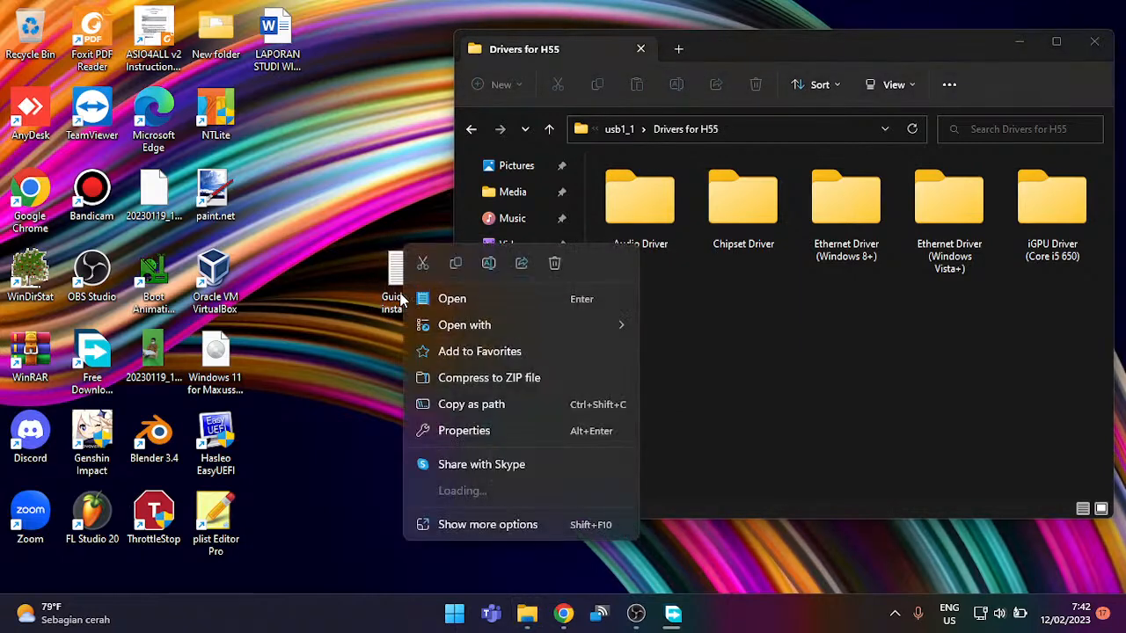
left_click(493, 262)
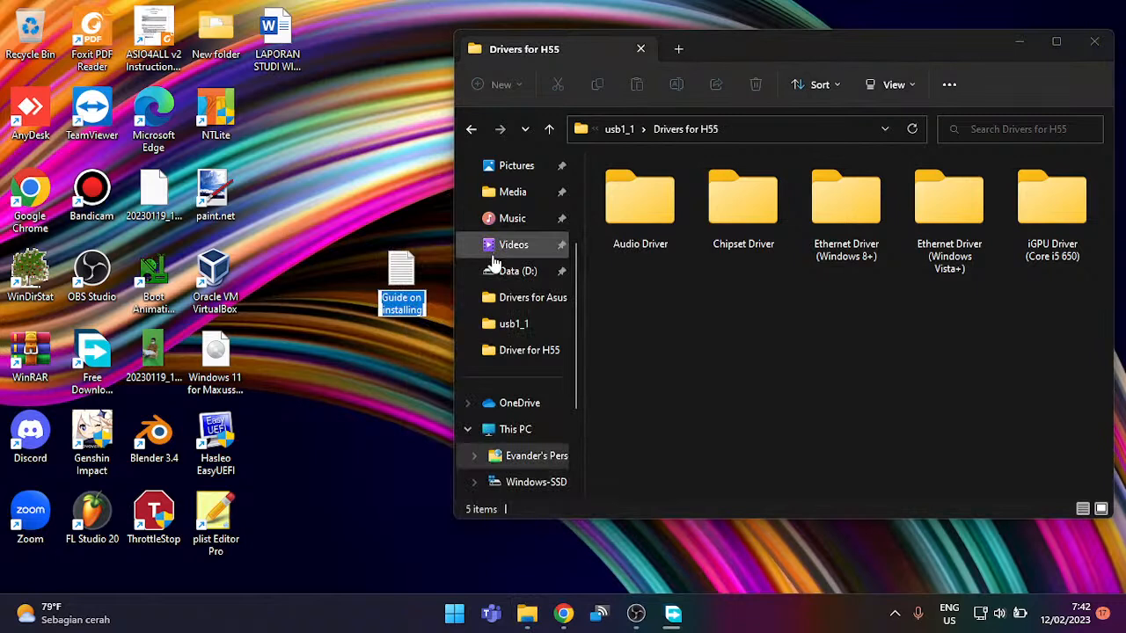
key("End")
type("iGPU driver")
key("Return")
left_click_drag(288, 104, 695, 334)
key("F2")
key("BackSpace")
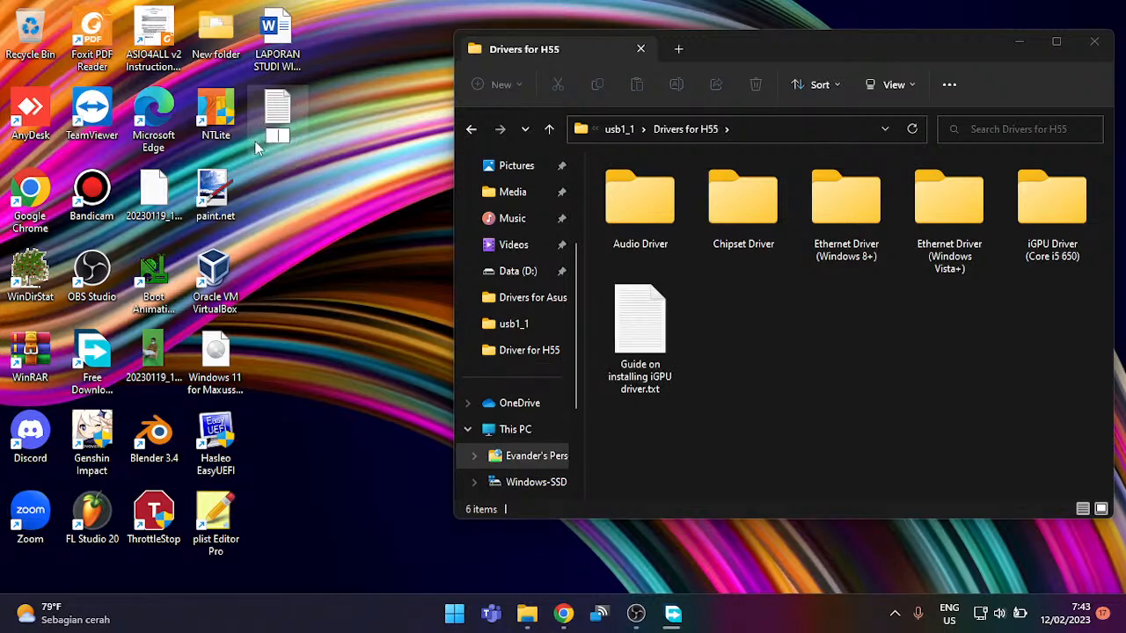
Step: Permanently delete the guide's desktop copy, then start adding a new scene in OBS Studio
left_click(286, 108)
key("shift+Delete")
key("Return")
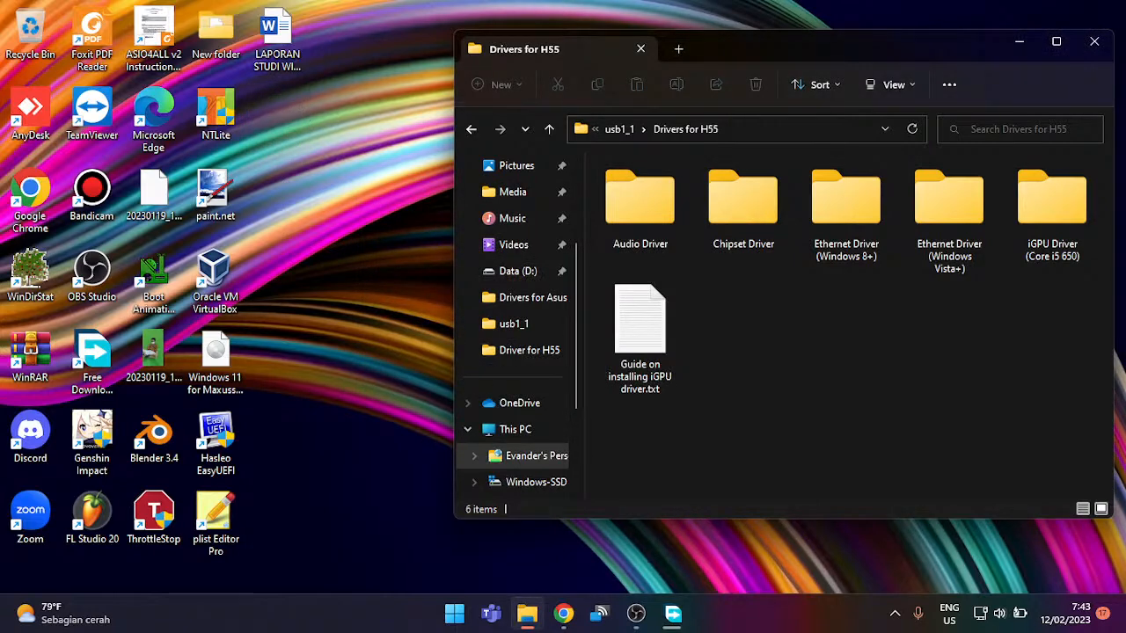
left_click(636, 613)
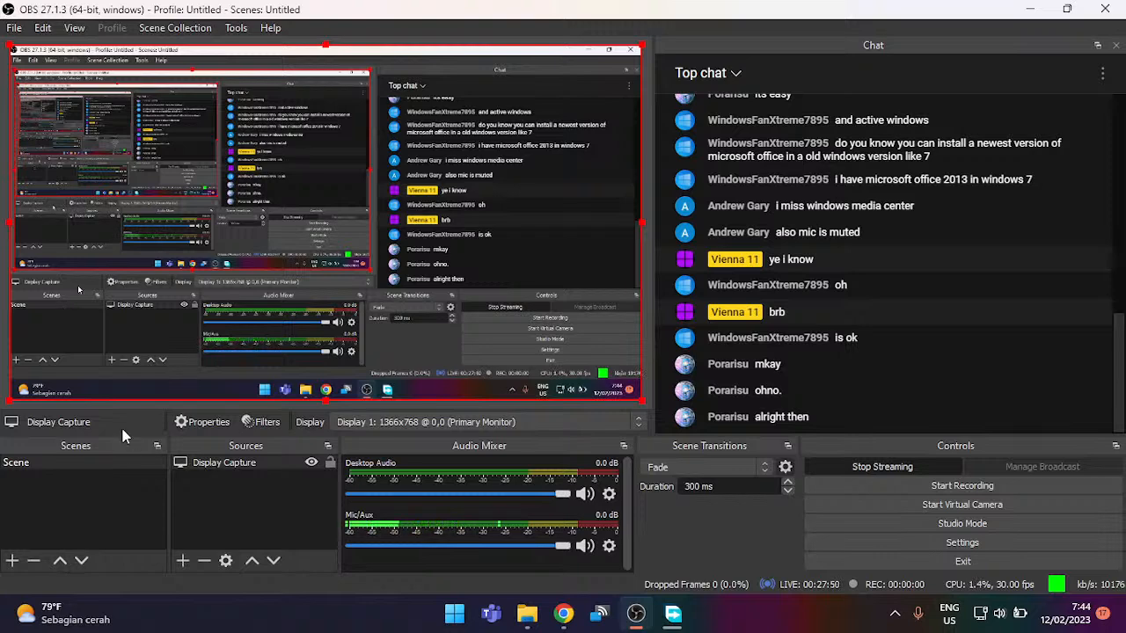
left_click(12, 560)
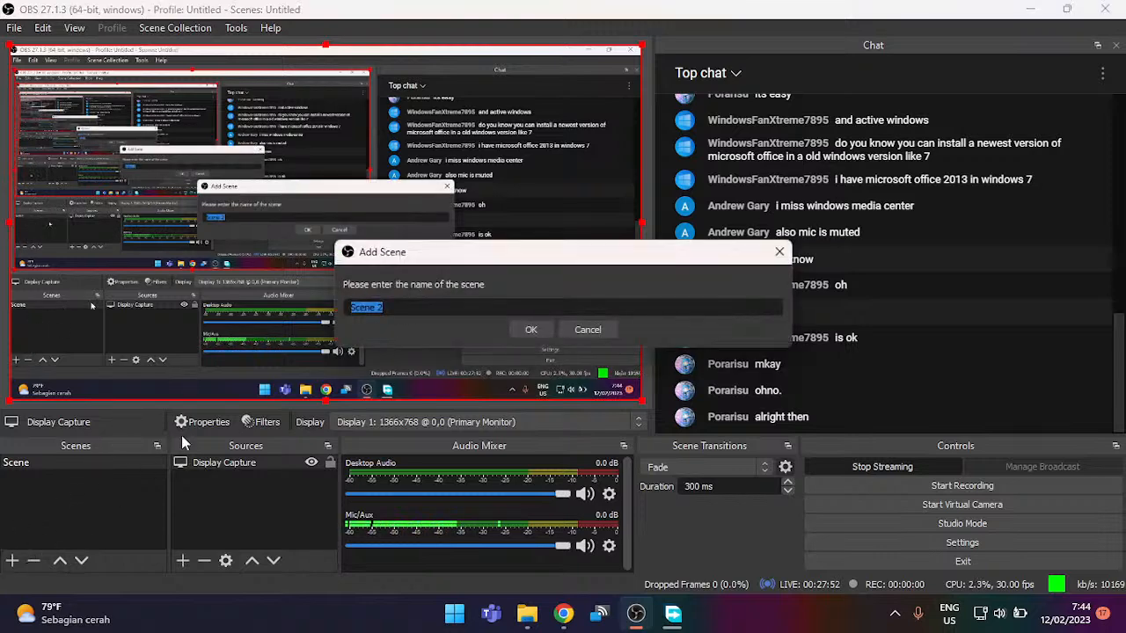
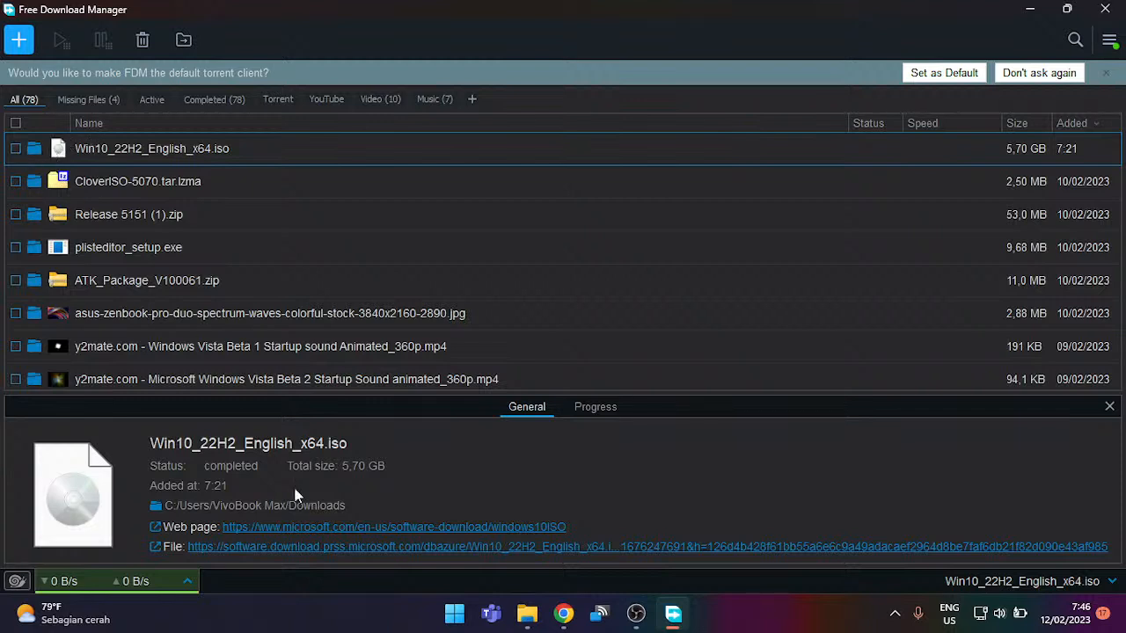
Step: Minimise Free Download Manager and OBS, close the Drivers for H55 folder, and open the Start menu
mouse_move(525, 613)
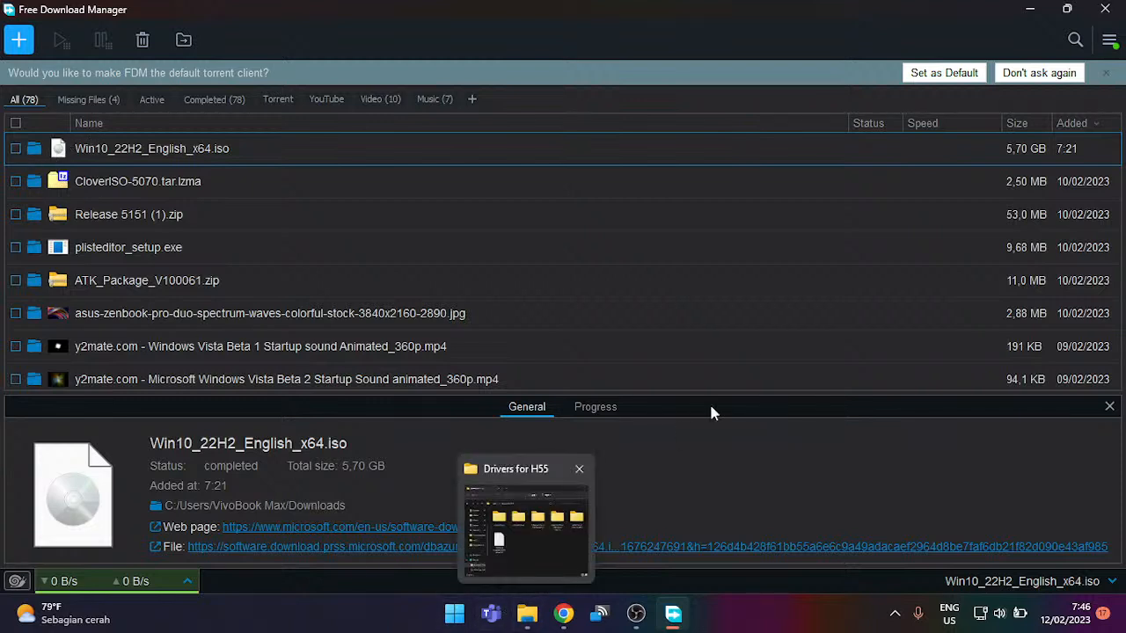
left_click(1025, 8)
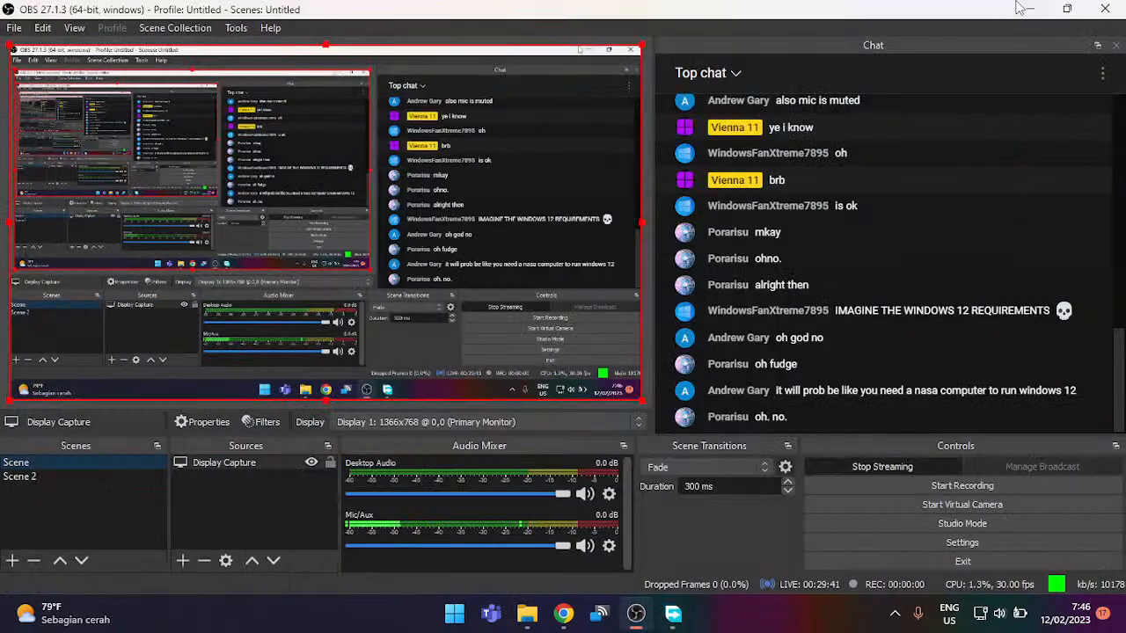
left_click(1025, 9)
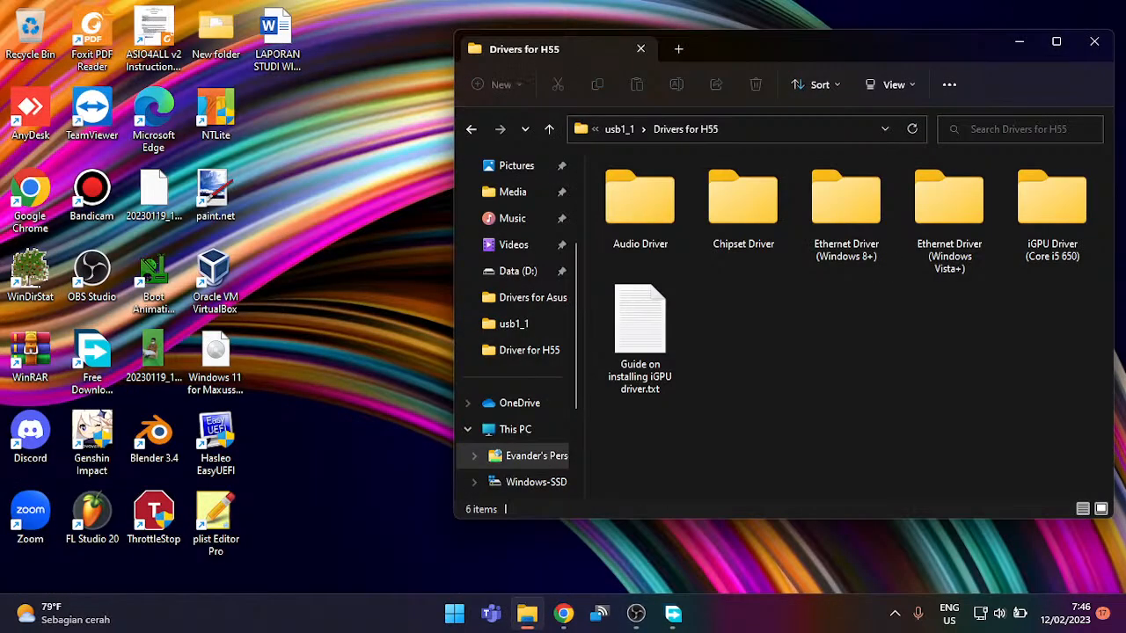
left_click(1093, 42)
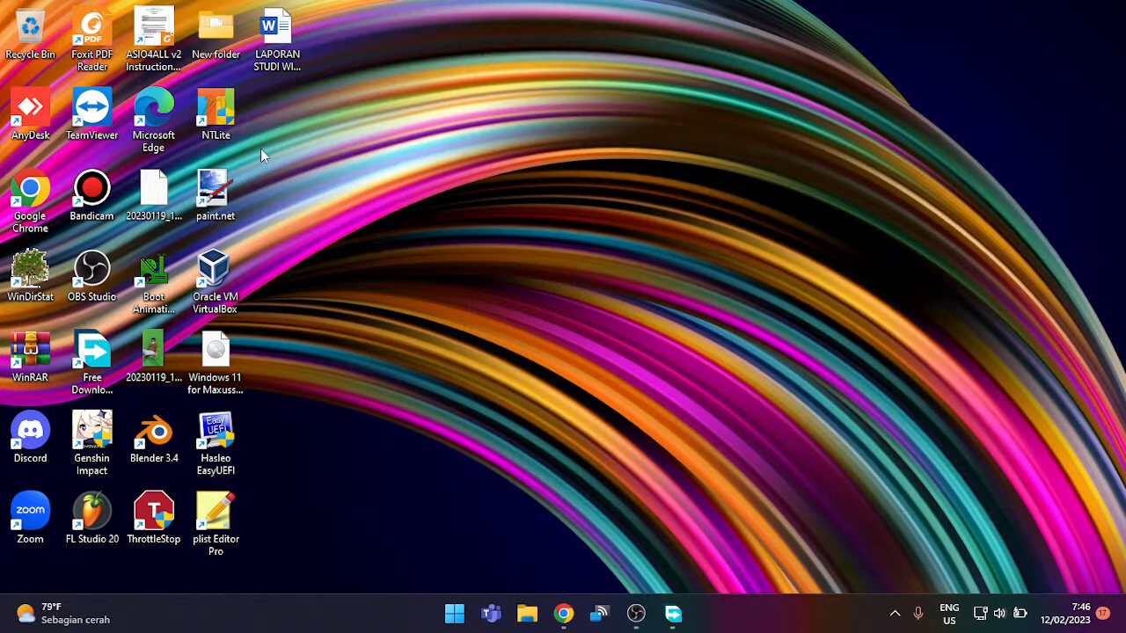
left_click(455, 613)
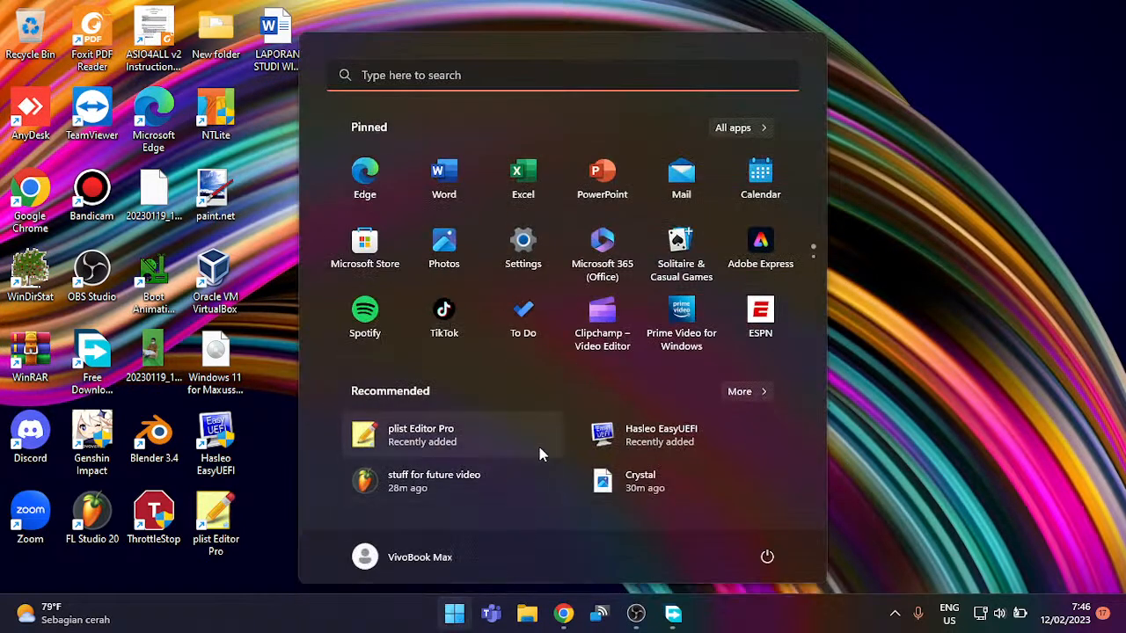
Step: Search the Start menu for 'mspaint' and launch Paint
type("windo")
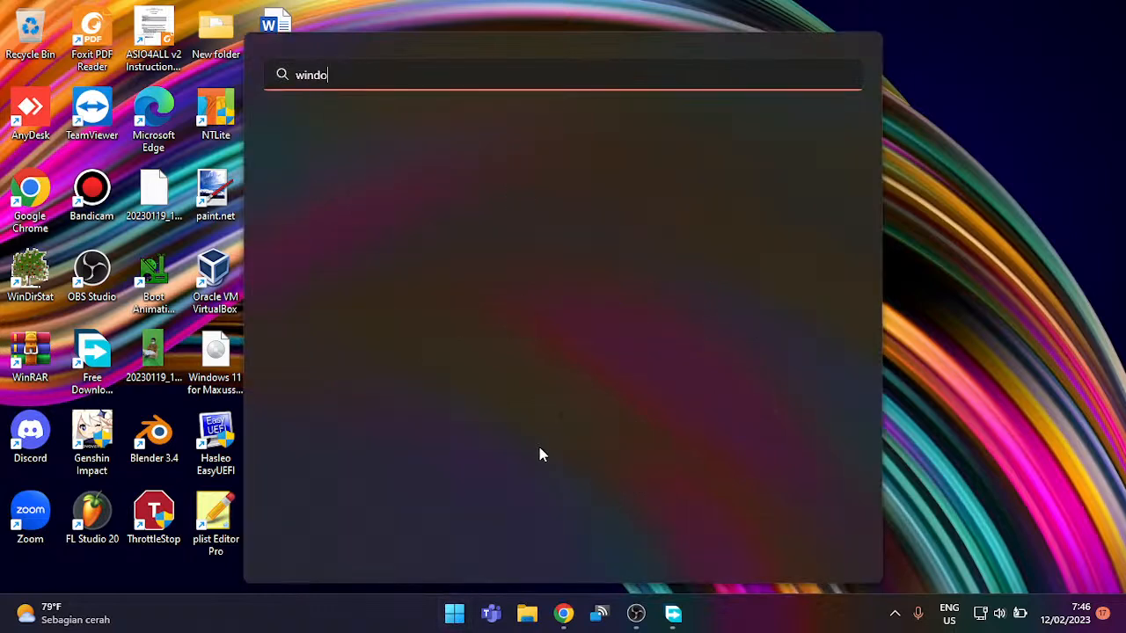
type("ws")
key("BackSpace")
key("BackSpace")
key("BackSpace")
key("BackSpace")
key("BackSpace")
key("BackSpace")
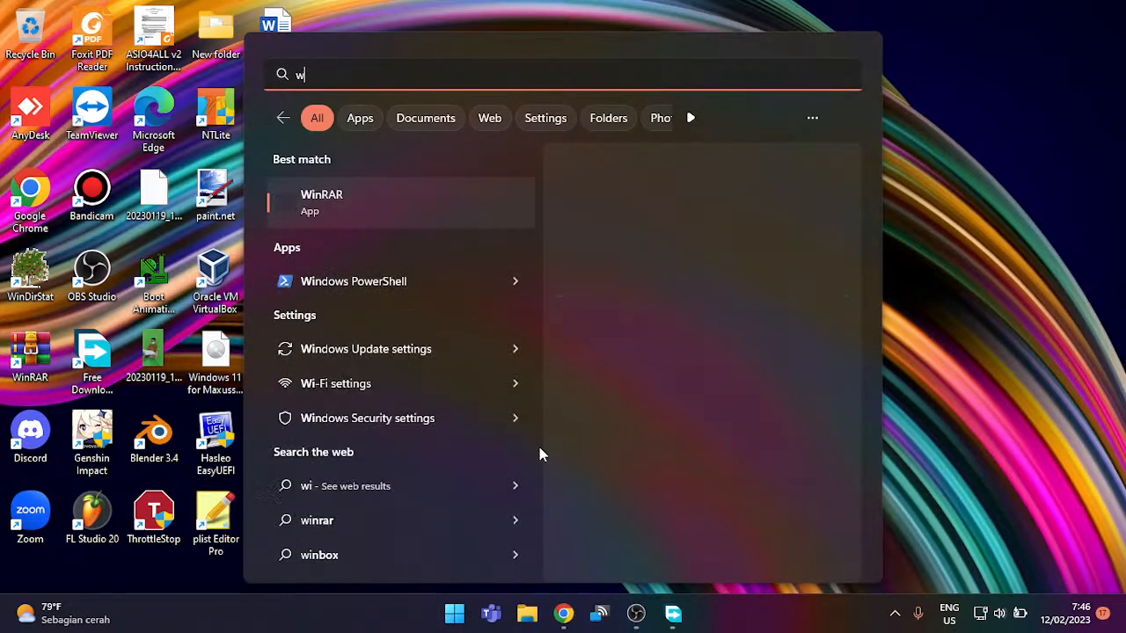
key("BackSpace")
type("mspaint")
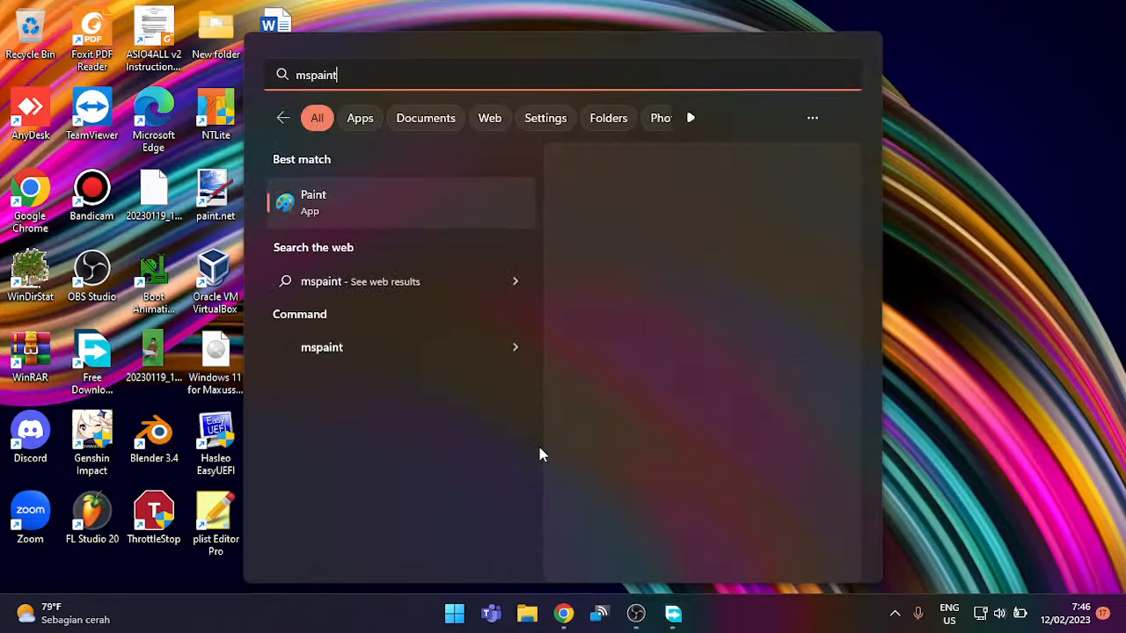
key("Return")
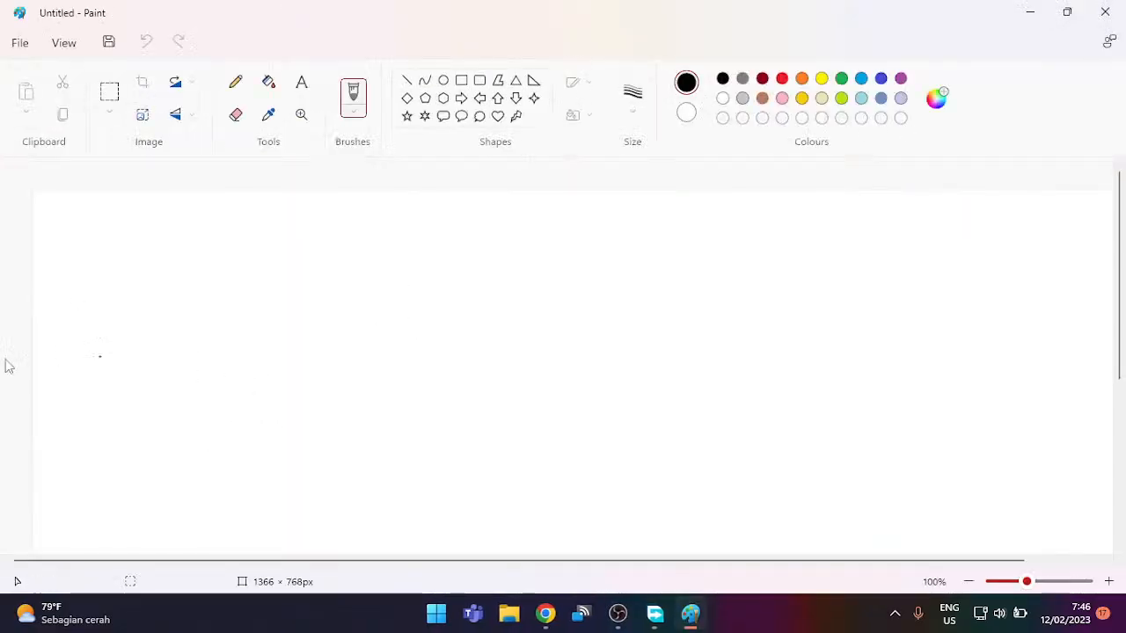
Step: Resize the canvas in pixels to 1920 × 1080, with aspect ratio unlocked
scroll(285, 358, "down", 3)
scroll(286, 359, "up", 1)
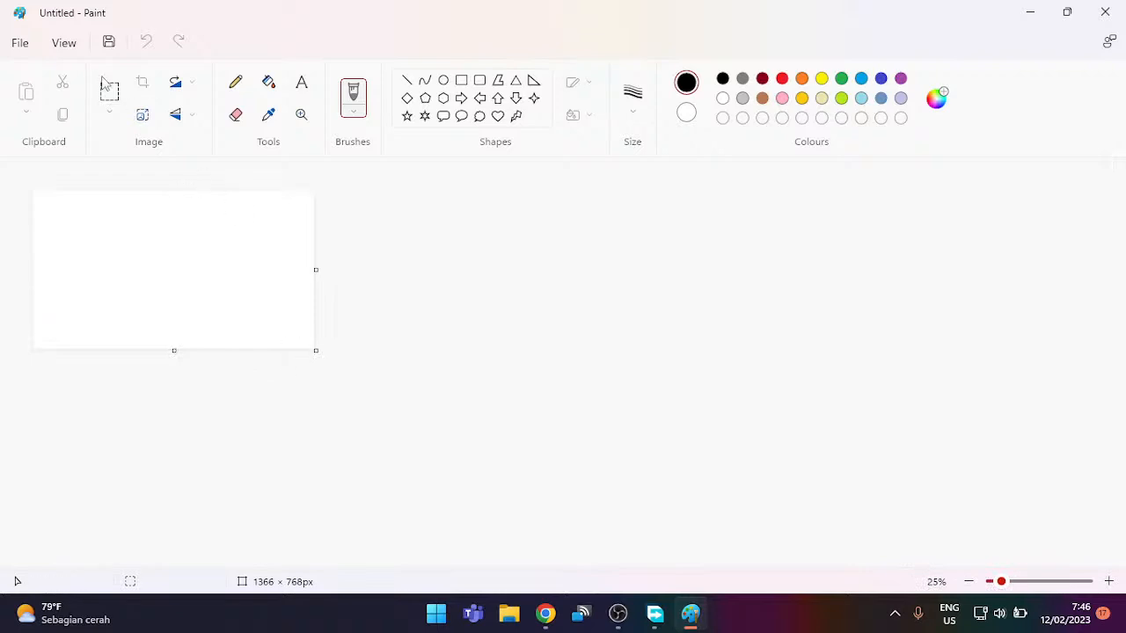
left_click(143, 115)
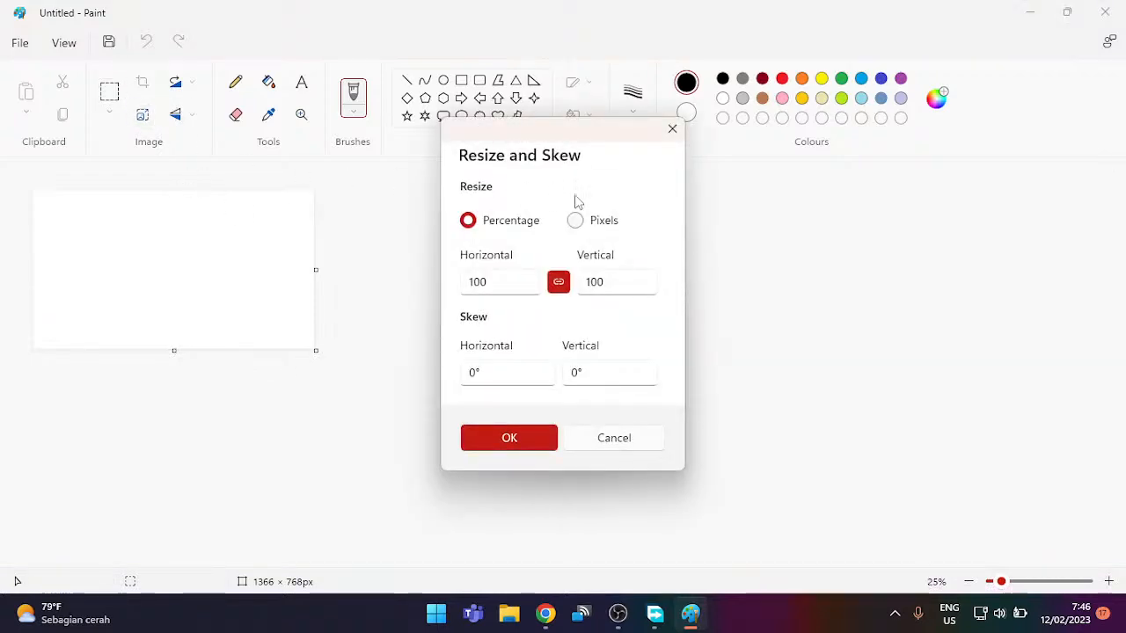
left_click(598, 222)
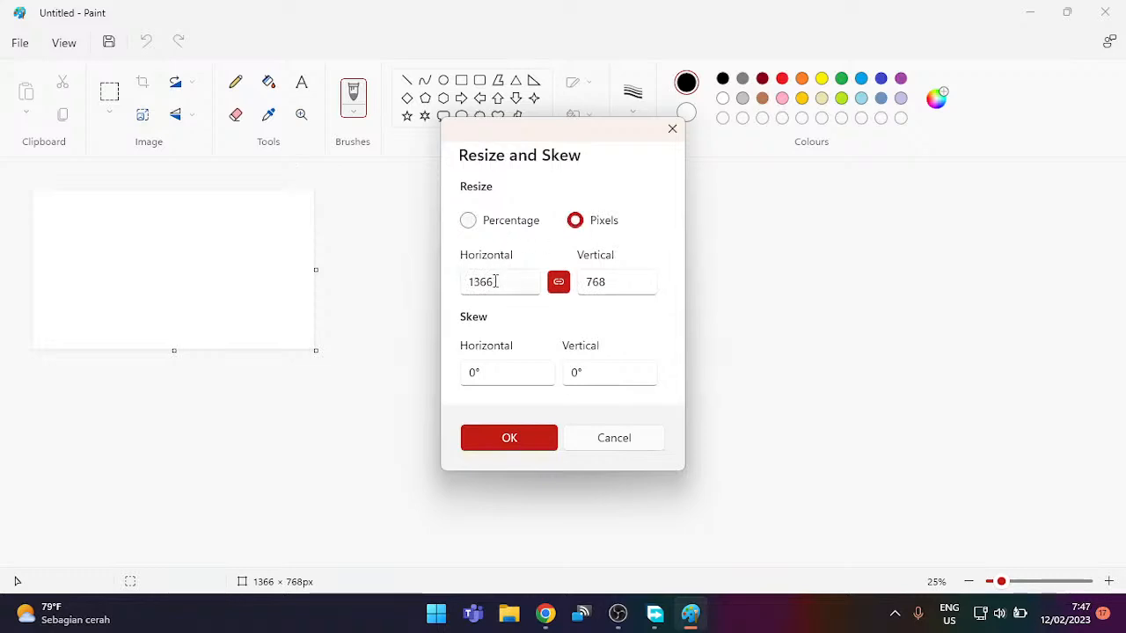
left_click_drag(467, 282, 528, 287)
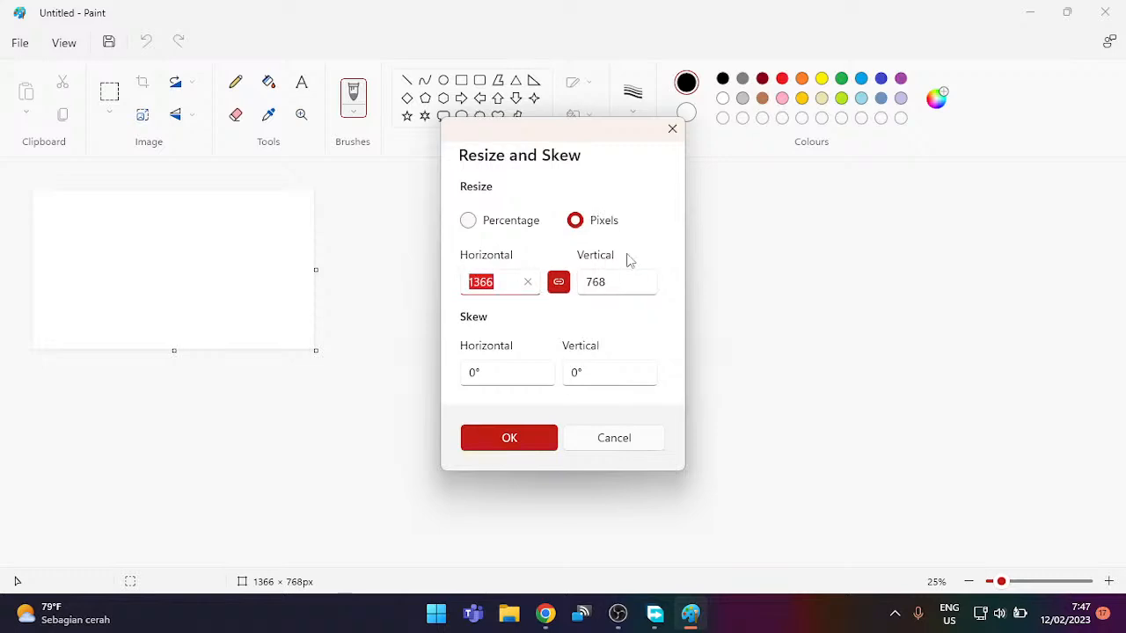
type("1920")
left_click(558, 281)
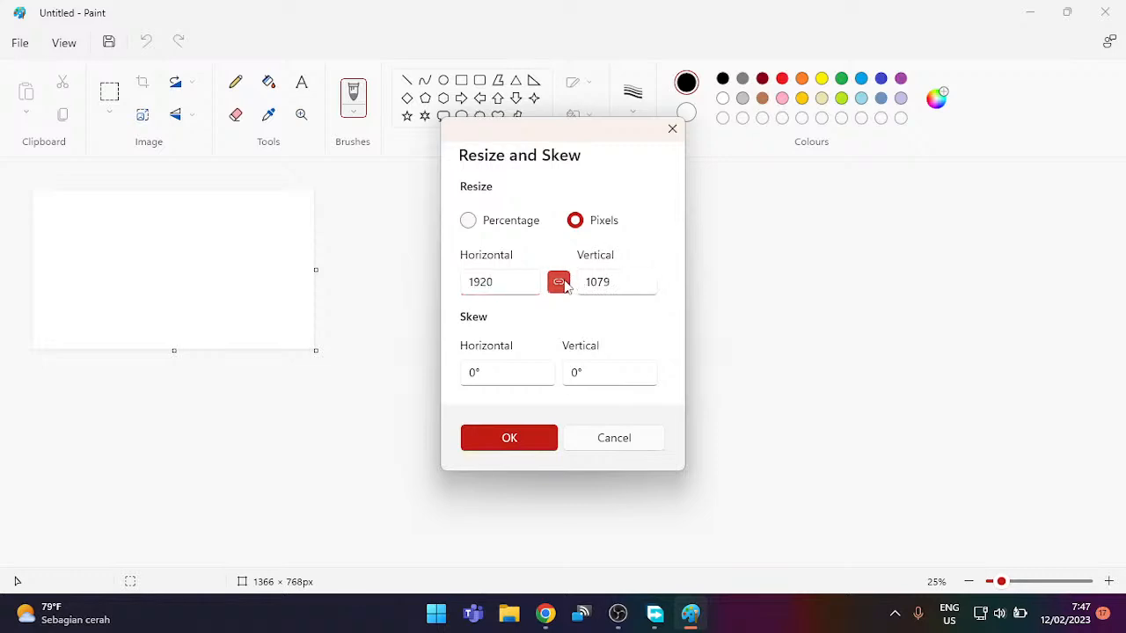
double_click(613, 279)
left_click(624, 287)
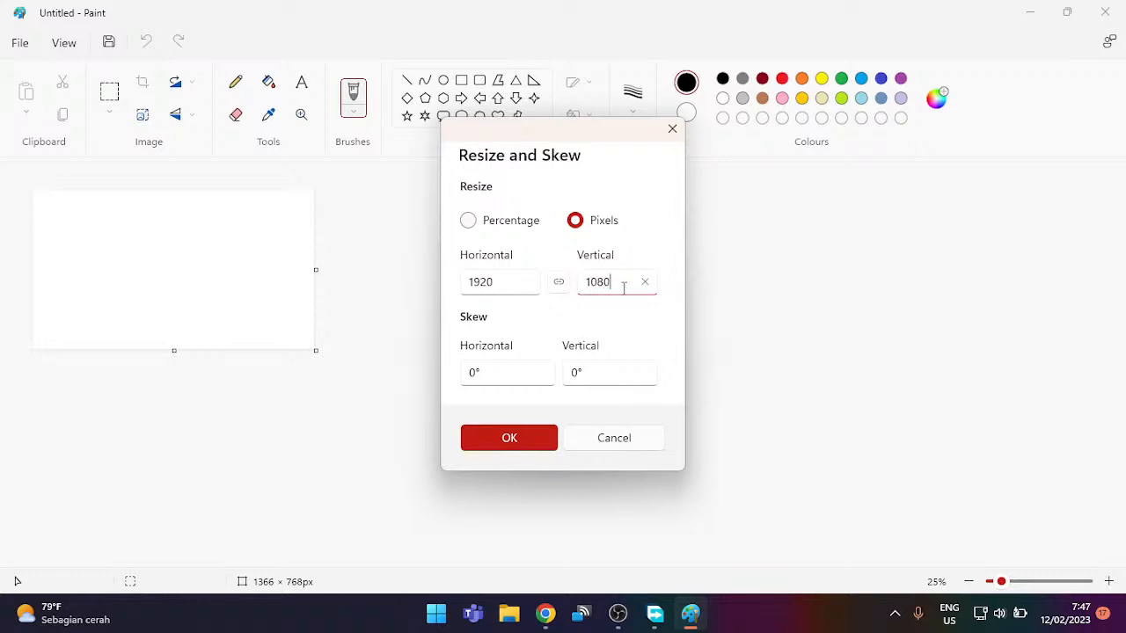
left_click(495, 438)
Step: Fill the whole canvas with the blue swatch using the paint bucket, then switch to Chrome
scroll(329, 263, "up", 1, "ctrl")
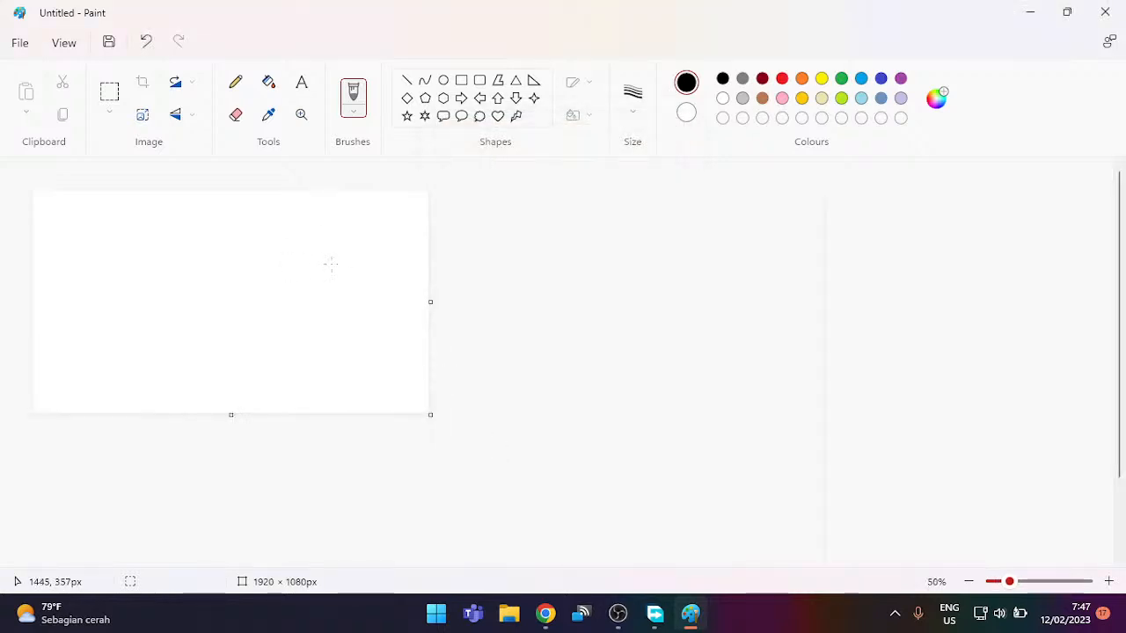
scroll(331, 263, "down", 1, "ctrl")
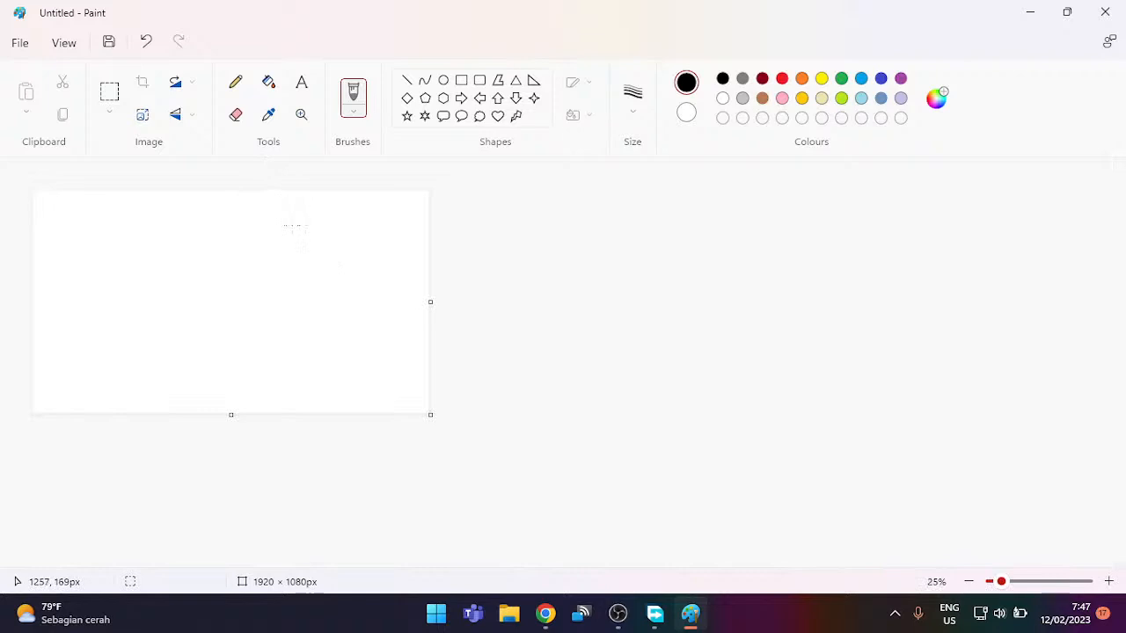
left_click(862, 80)
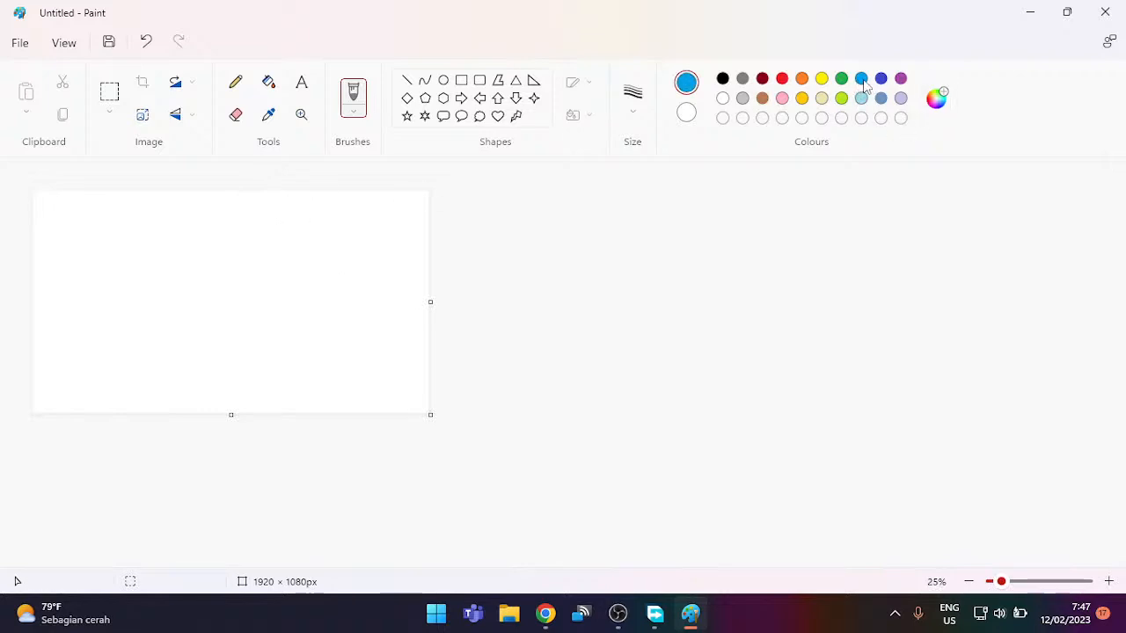
left_click(268, 82)
left_click(100, 340)
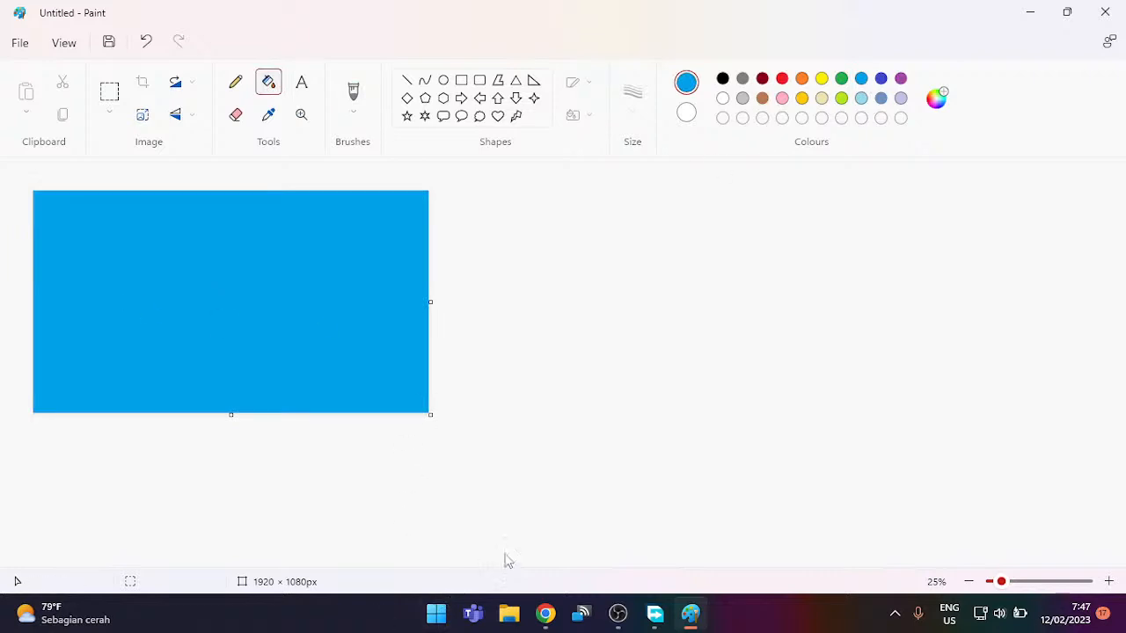
left_click(545, 613)
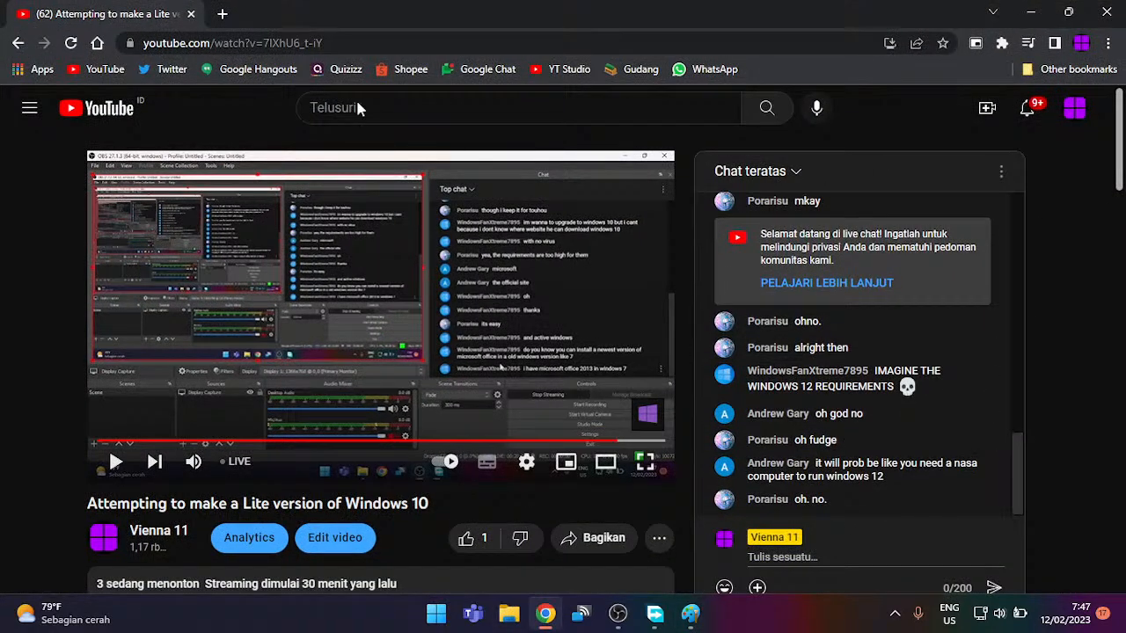
Step: In a new tab, search Google Images for 'windows 10'
left_click(222, 14)
left_click(240, 35)
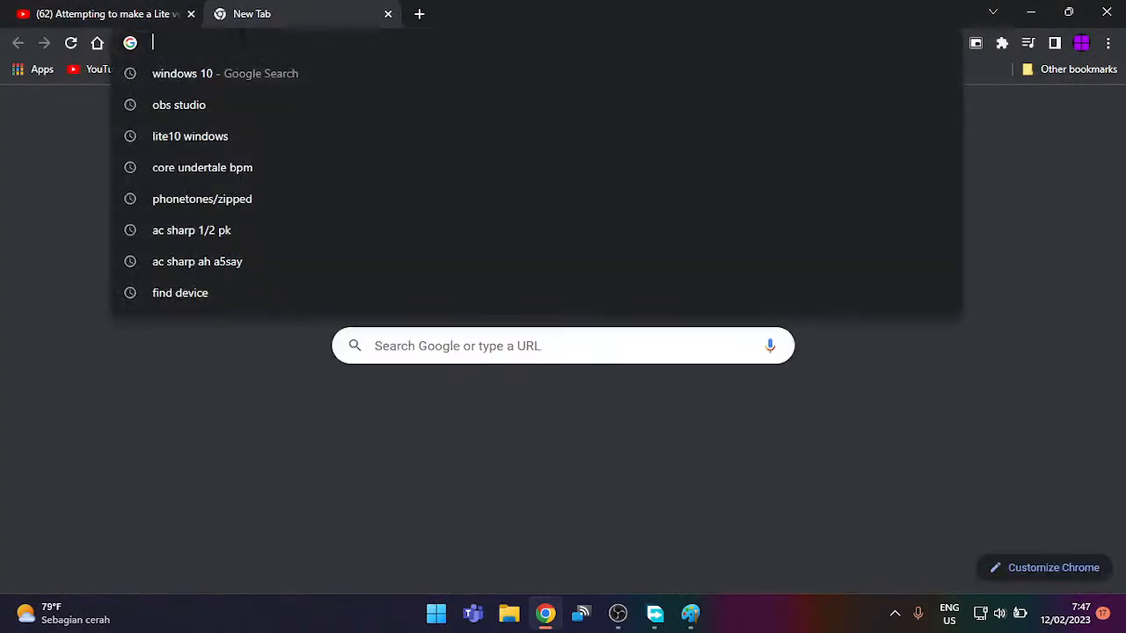
type("windows")
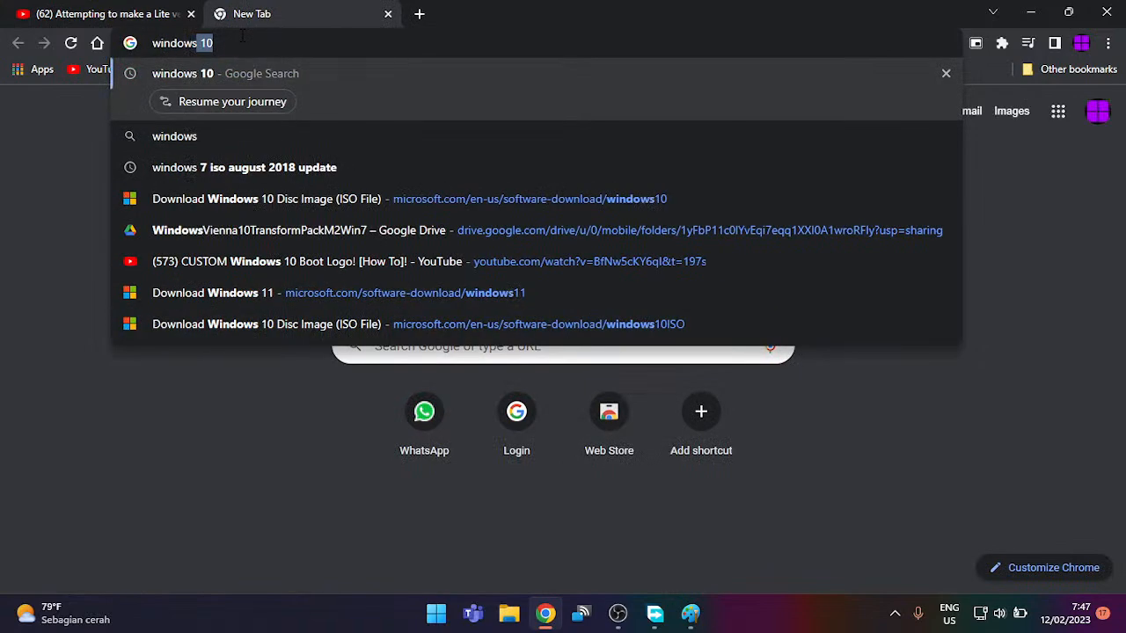
type(" 10")
key("Return")
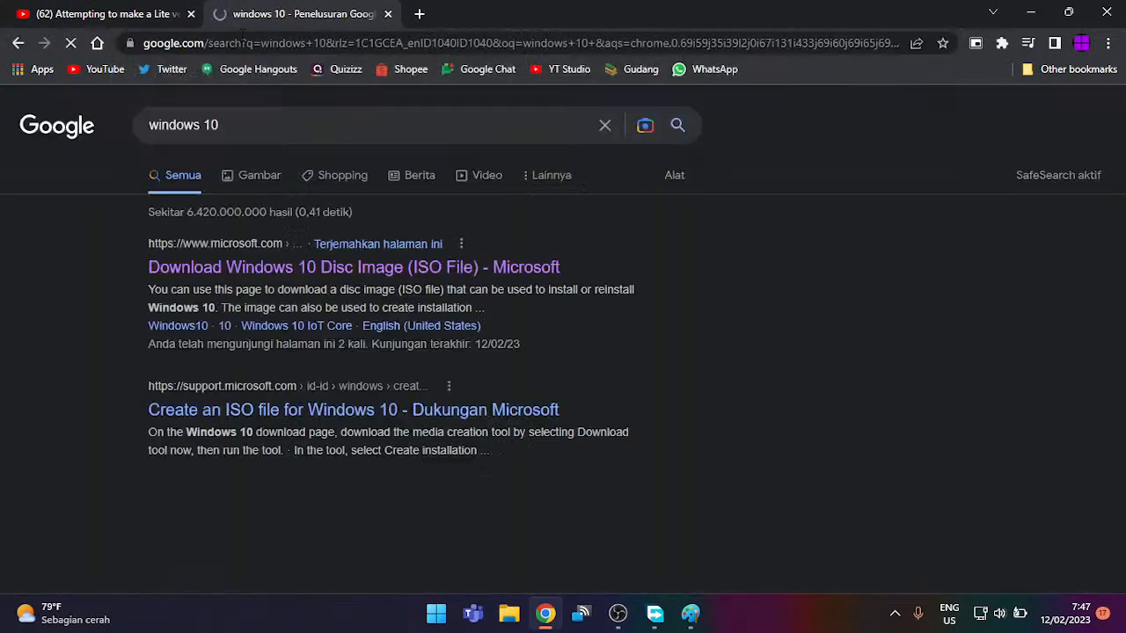
left_click(261, 178)
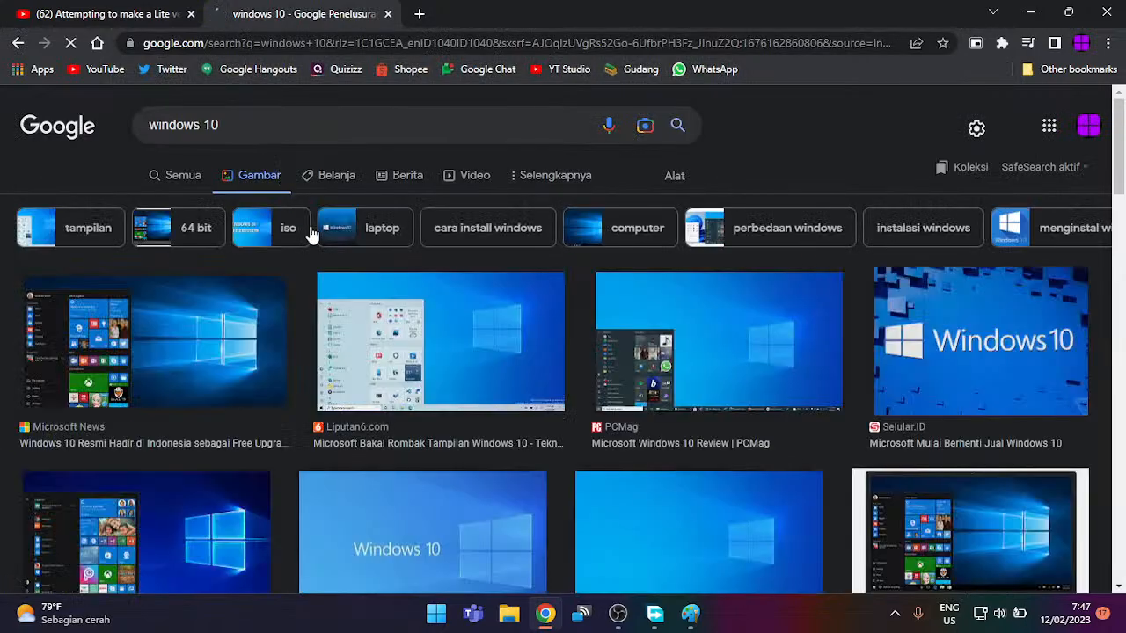
Step: Browse the image results and open the uptodown Windows logo preview
scroll(344, 334, "down", 5)
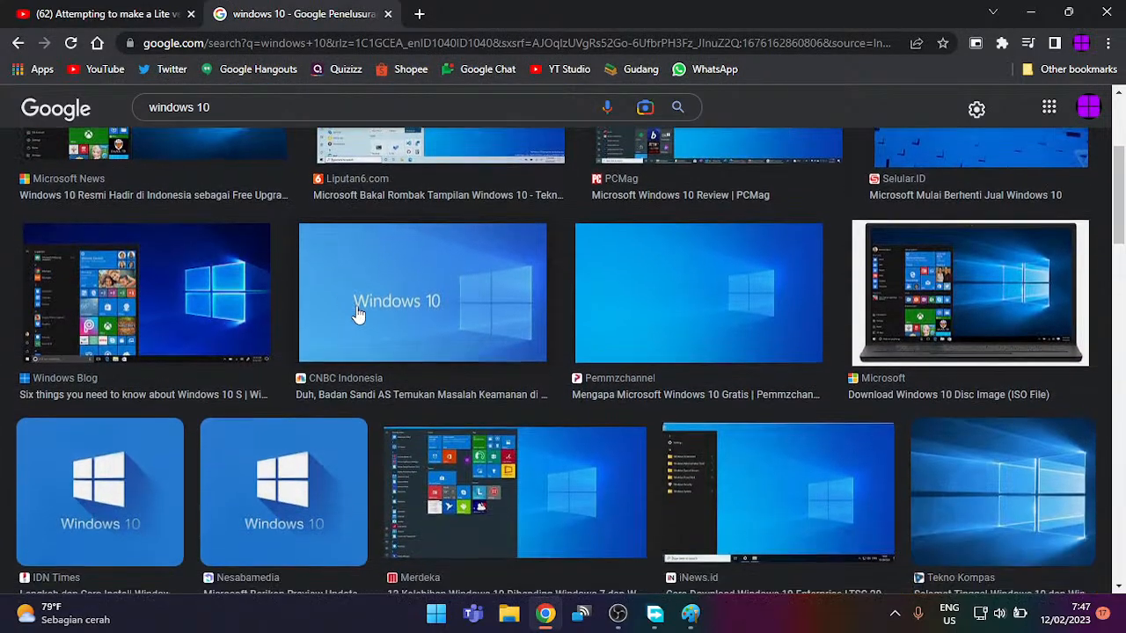
scroll(150, 354, "down", 2)
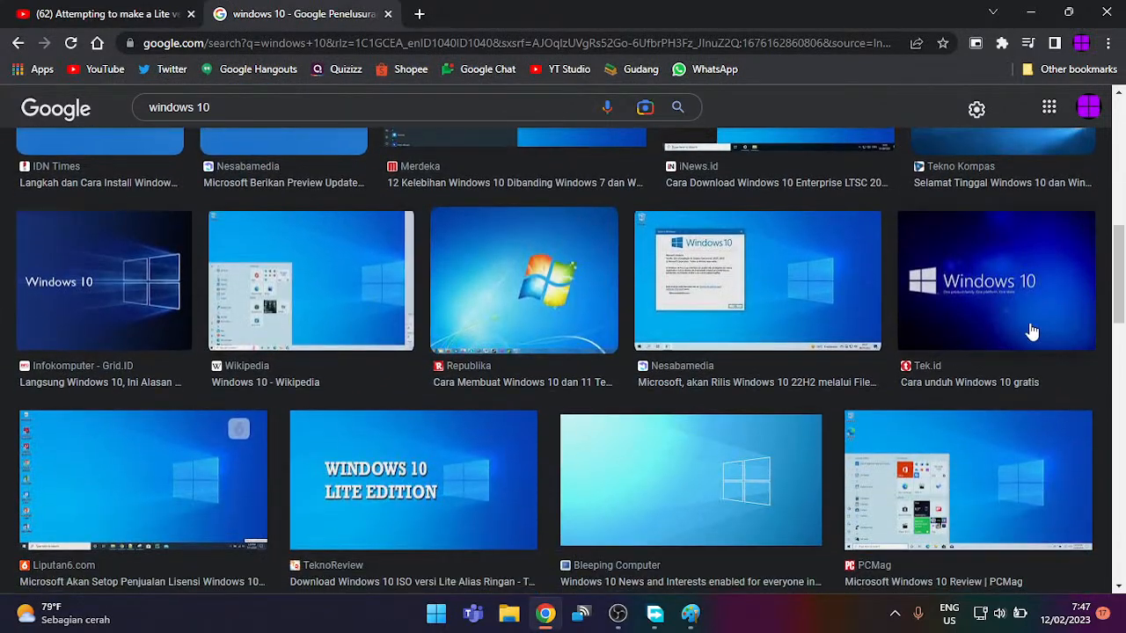
scroll(1030, 329, "down", 1)
scroll(1026, 329, "down", 9)
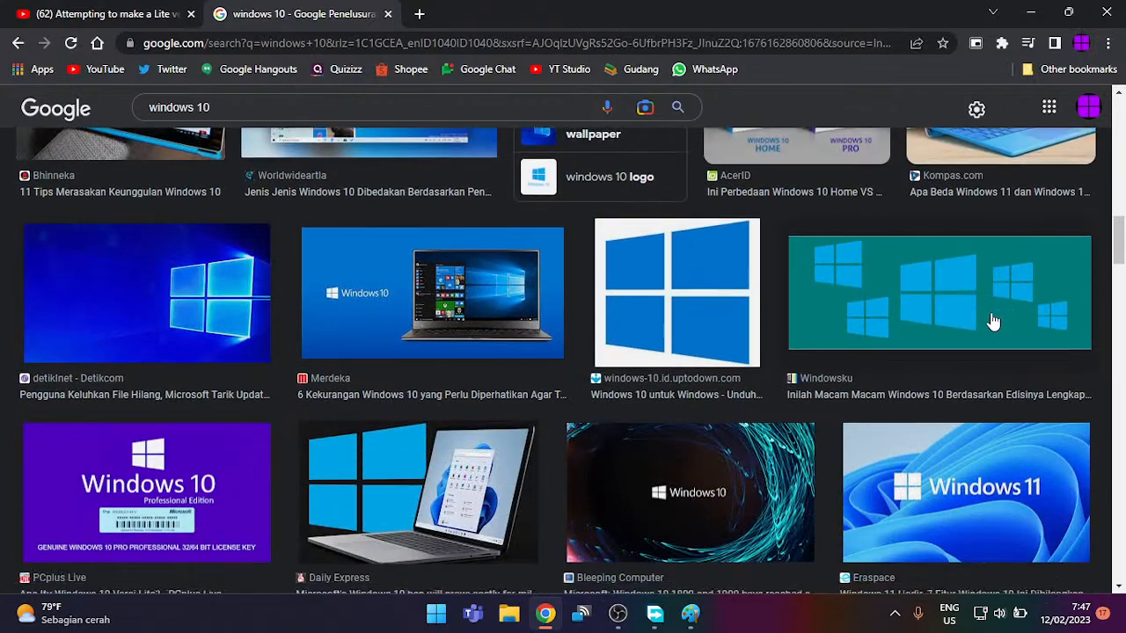
scroll(985, 315, "up", 3)
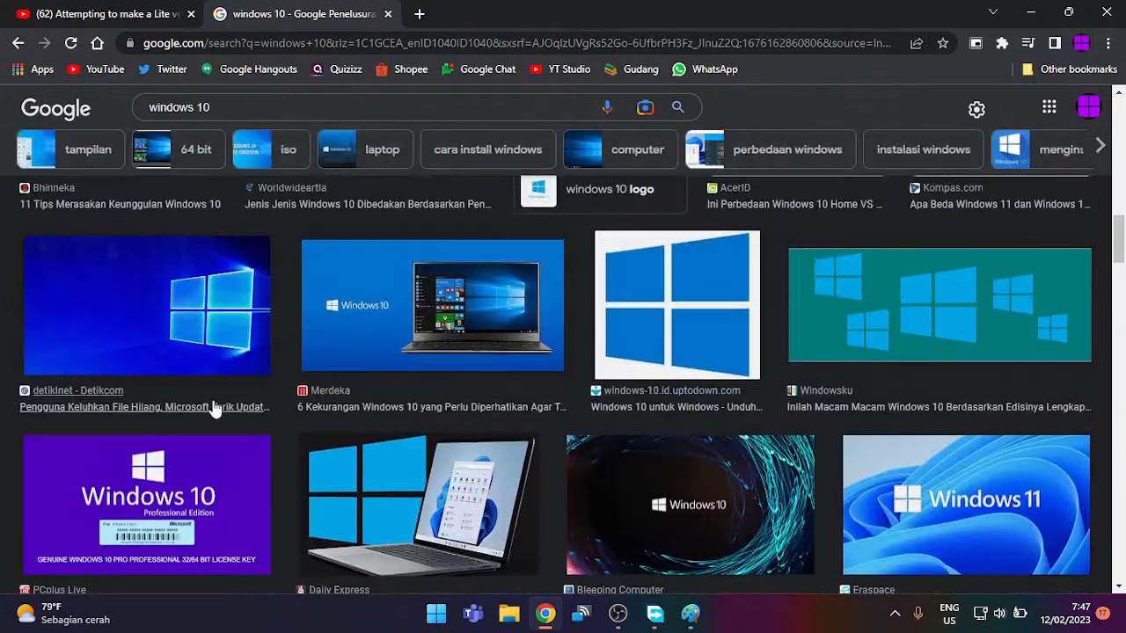
left_click(437, 322)
scroll(747, 342, "down", 2)
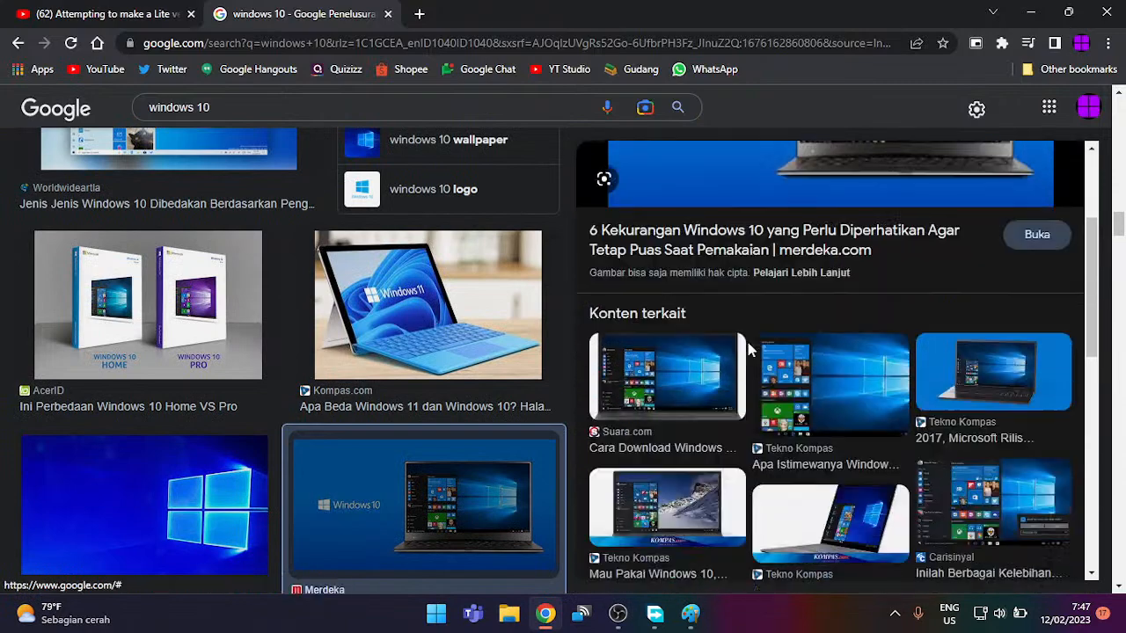
scroll(747, 342, "down", 7)
scroll(746, 338, "up", 2)
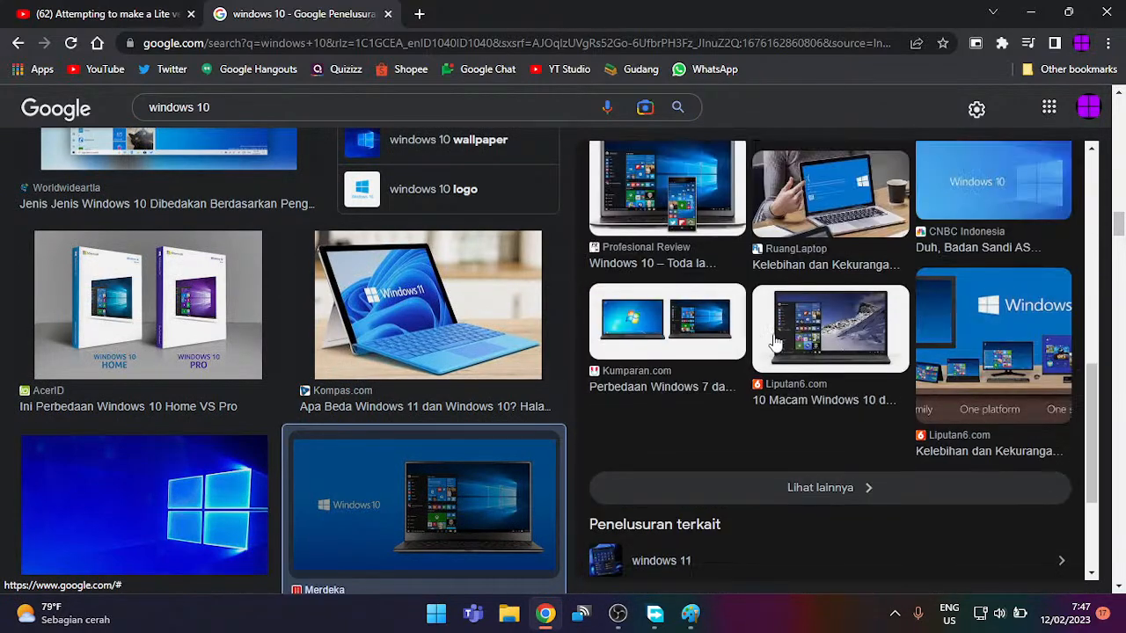
scroll(774, 387, "down", 2)
scroll(369, 458, "down", 4)
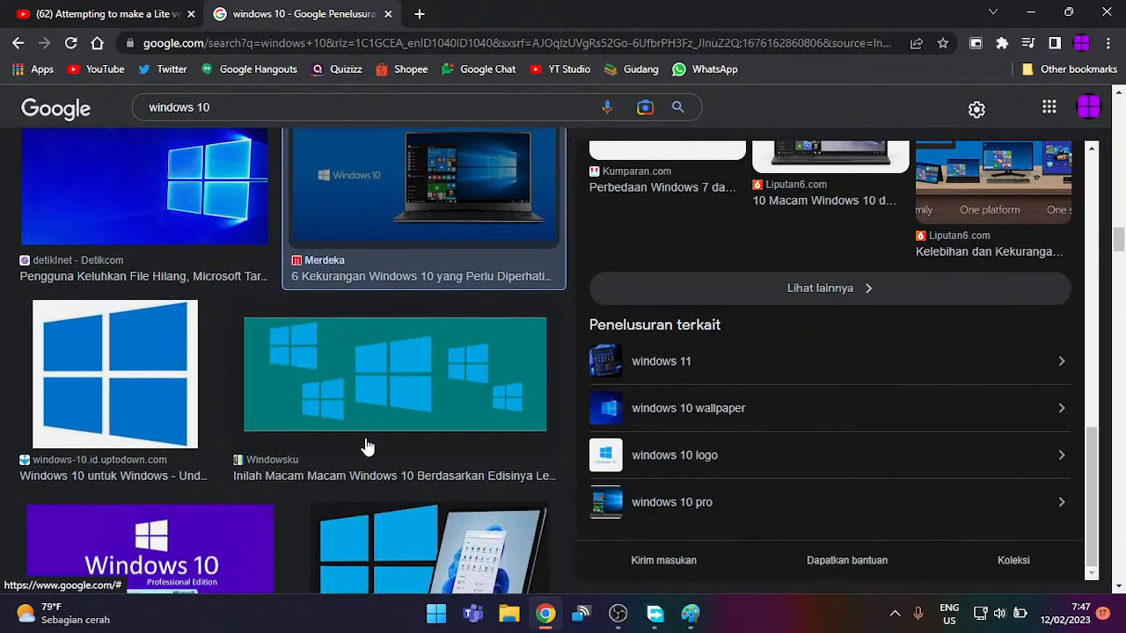
scroll(367, 447, "down", 6)
scroll(368, 444, "up", 4)
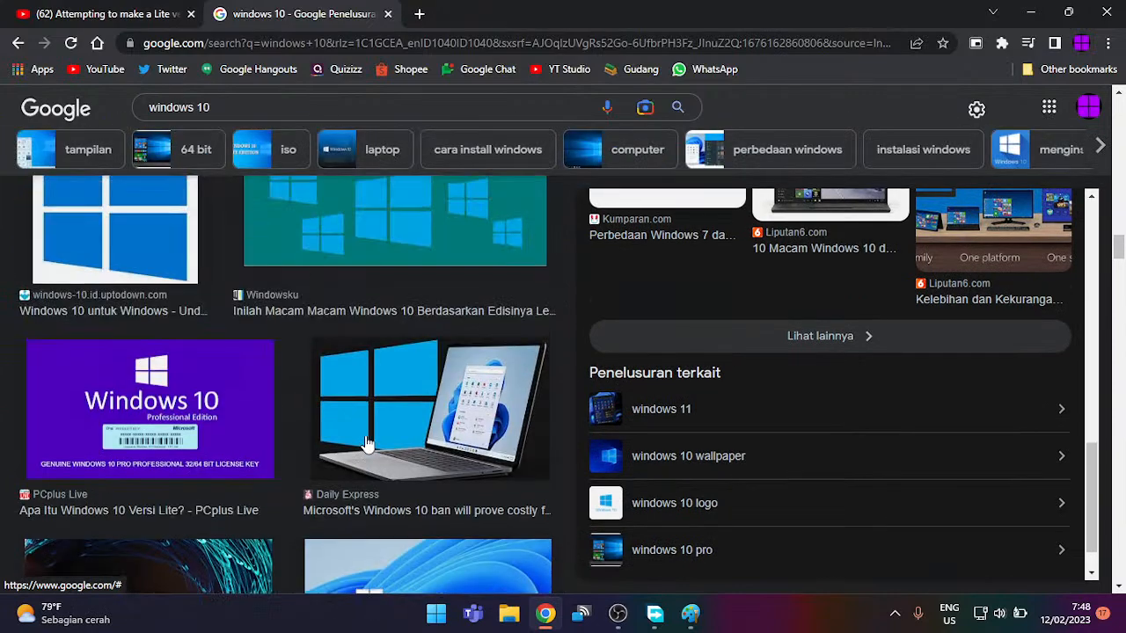
scroll(367, 444, "up", 2)
left_click(143, 421)
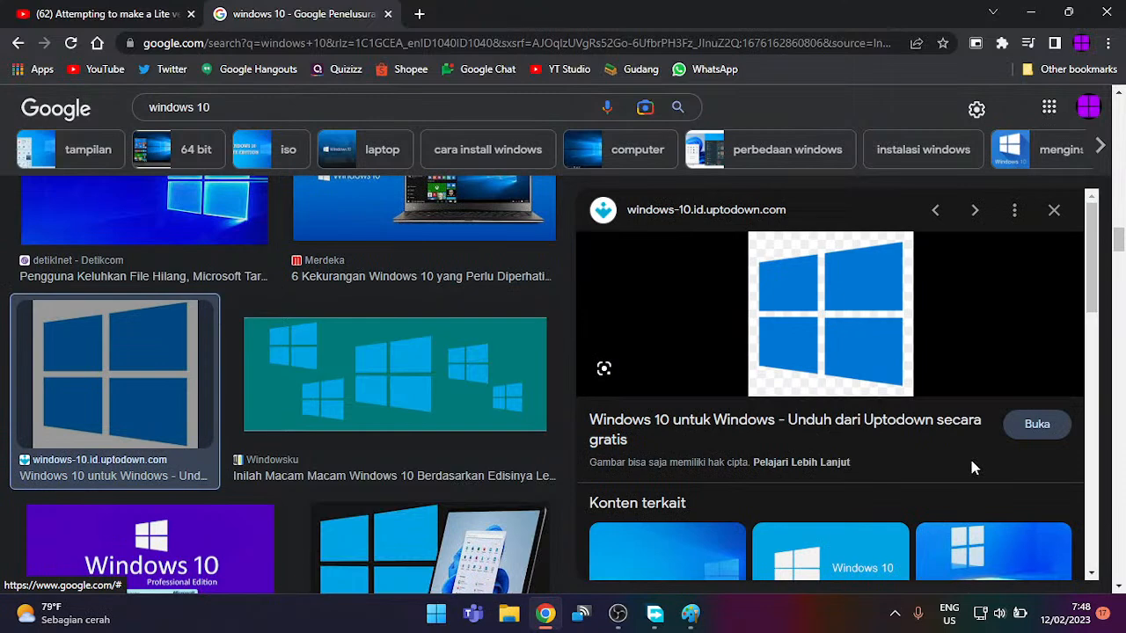
Step: Snip a small square of the logo's blue and minimise Chrome
key("super+shift+s")
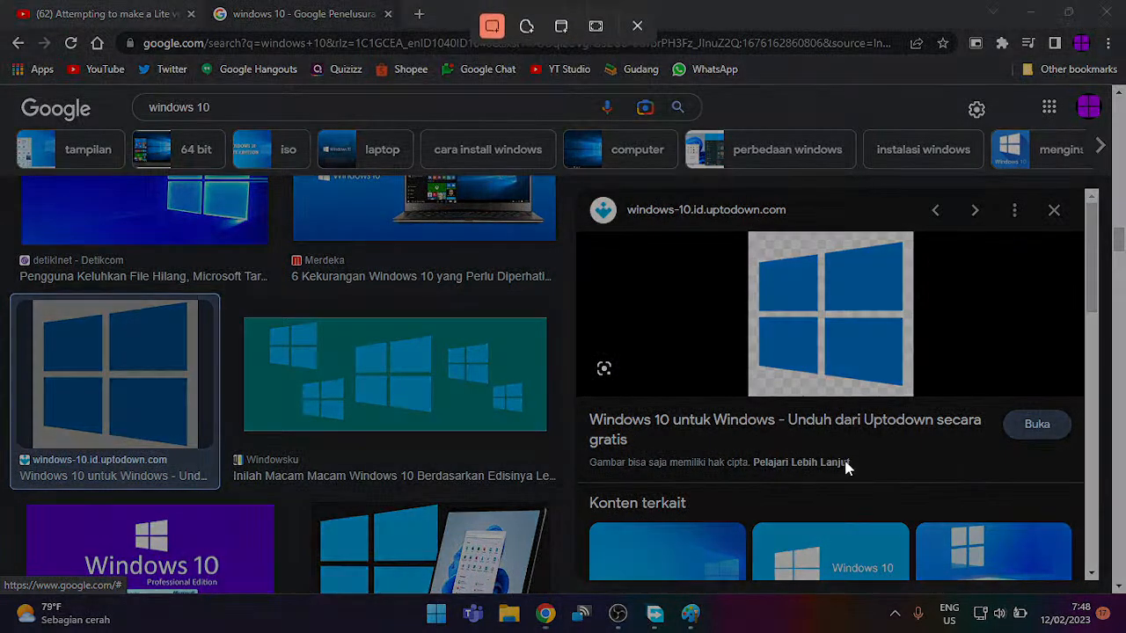
left_click_drag(842, 265, 884, 309)
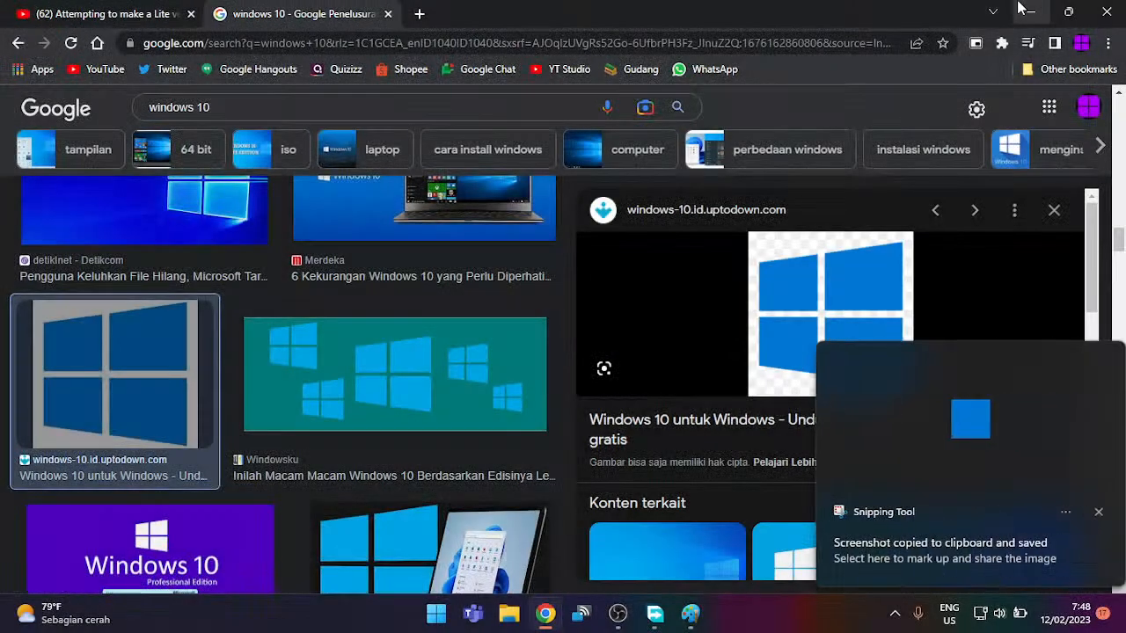
left_click(1031, 13)
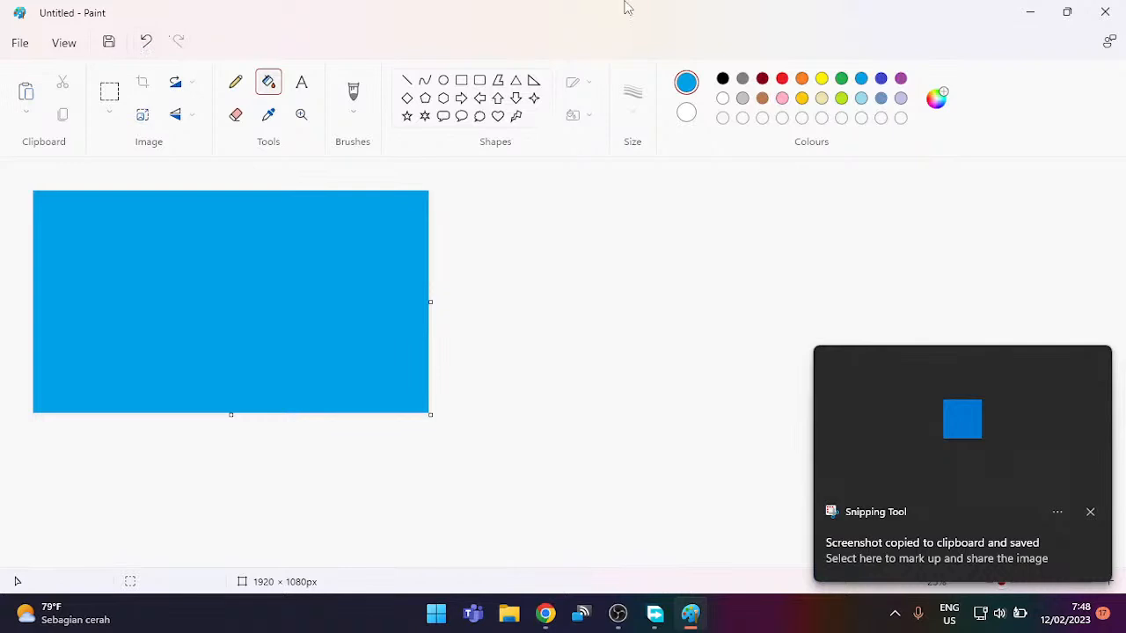
Step: Paste the blue snip, sample its dark blue, remove it, and fill the canvas with that colour
key("ctrl+v")
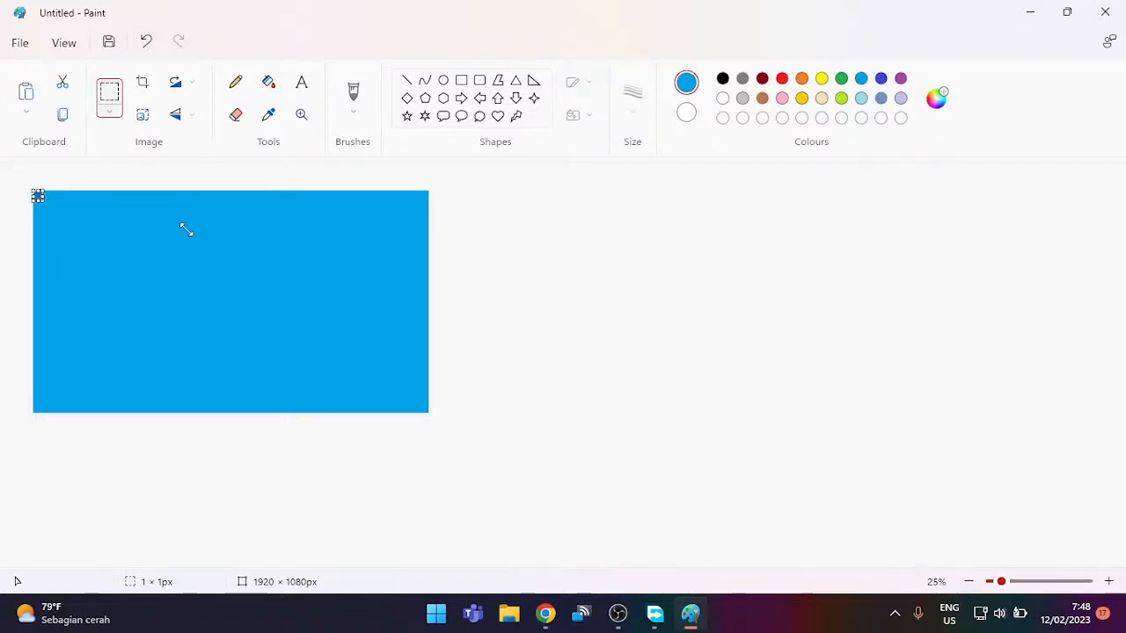
key("ctrl+z")
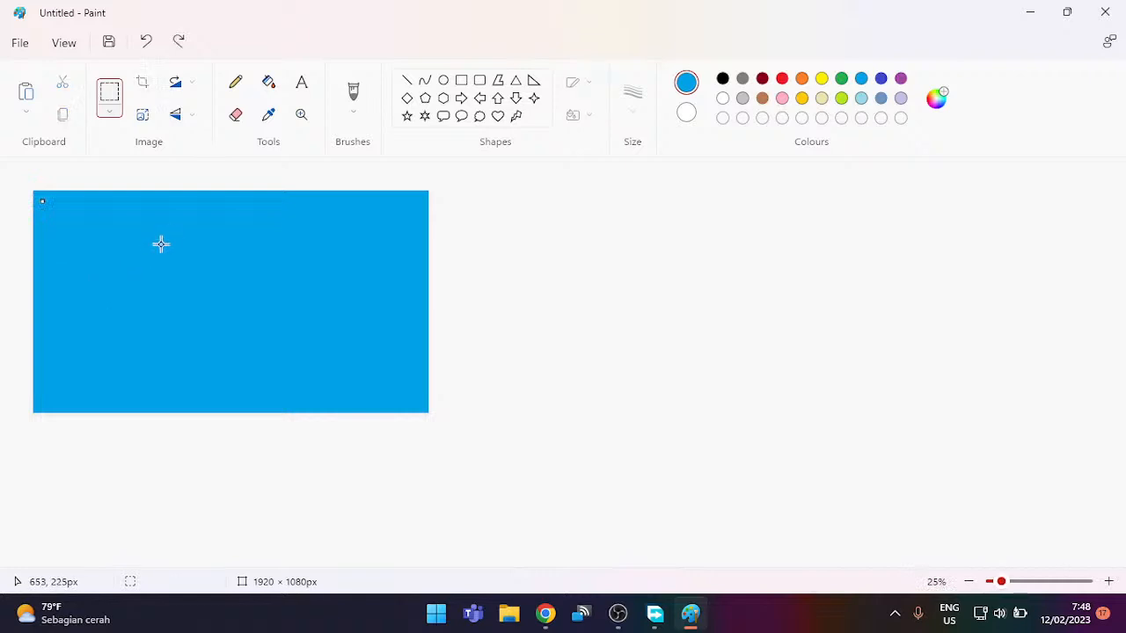
scroll(161, 243, "up", 4)
key("ctrl+v")
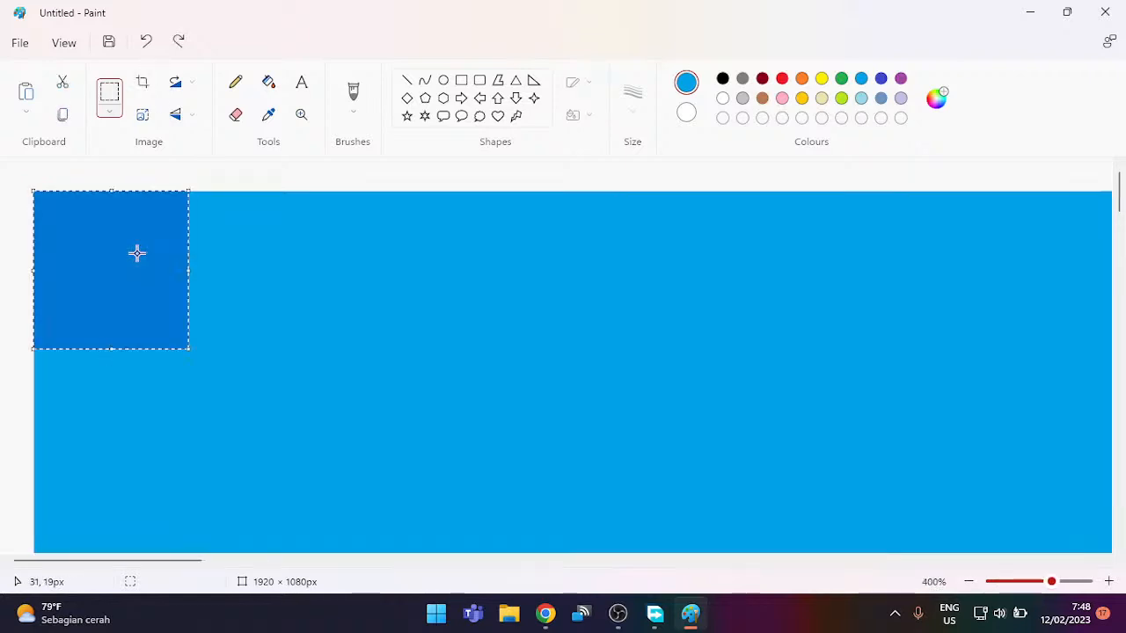
left_click_drag(189, 349, 291, 468)
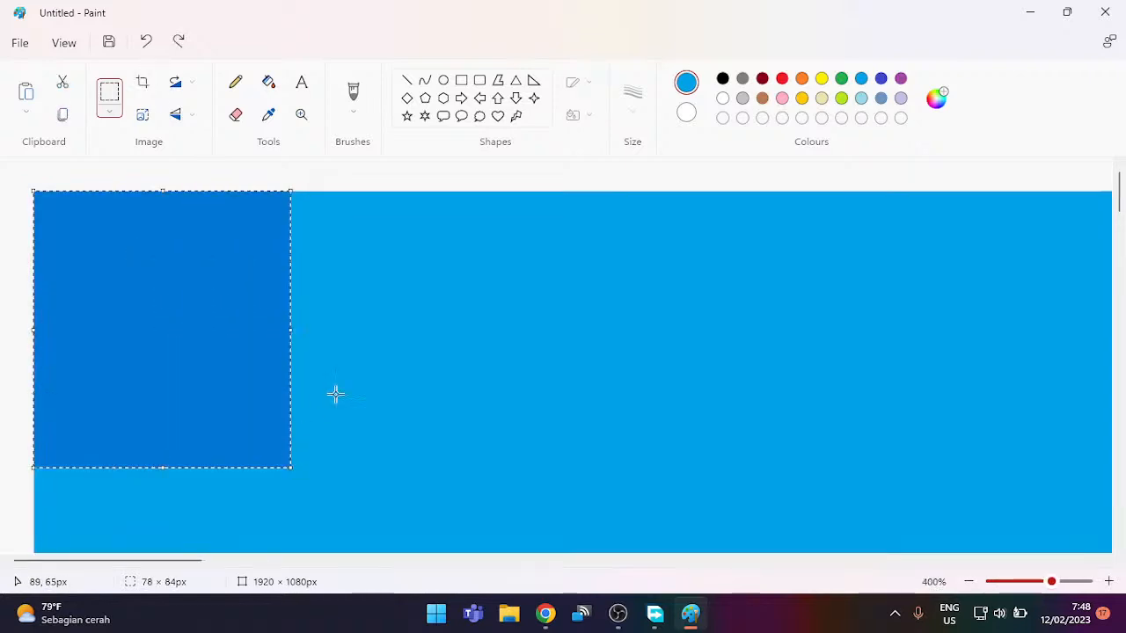
left_click(551, 272)
left_click(268, 82)
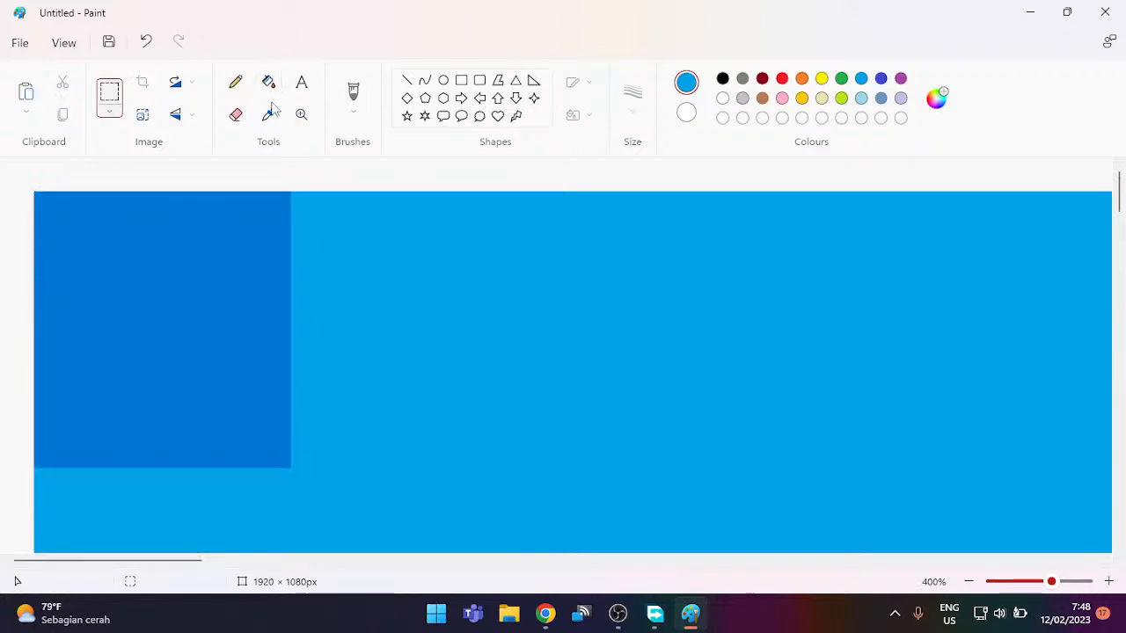
left_click(268, 115)
left_click(212, 226)
key("ctrl+z")
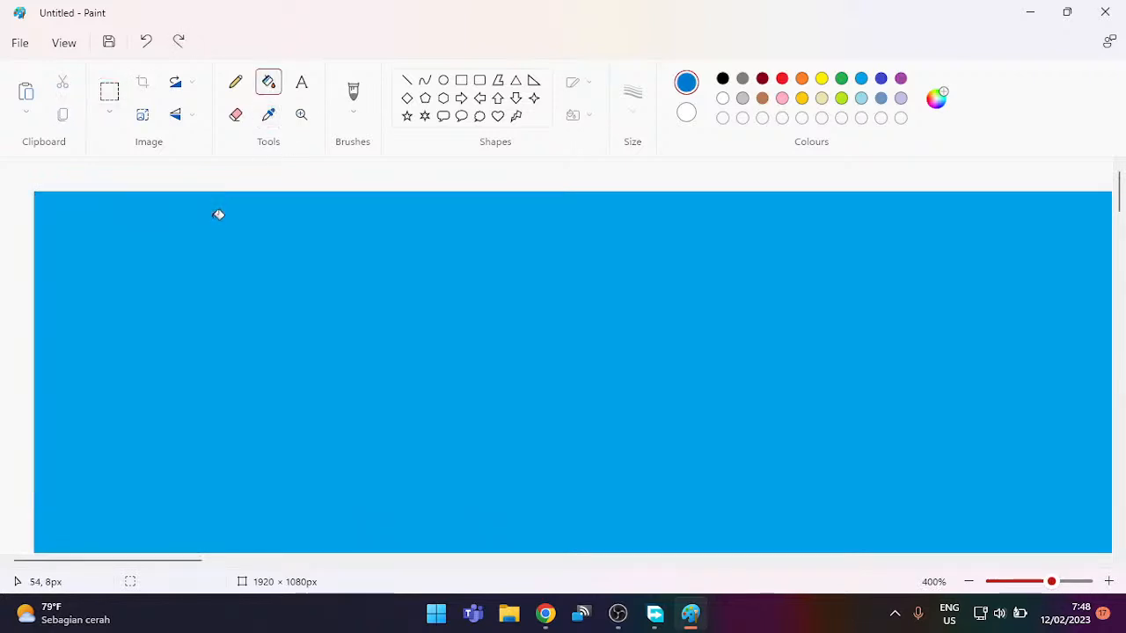
left_click(170, 249)
Step: Pick a lighter blue as the drawing colour and choose the Rectangle shape
scroll(167, 245, "down", 5)
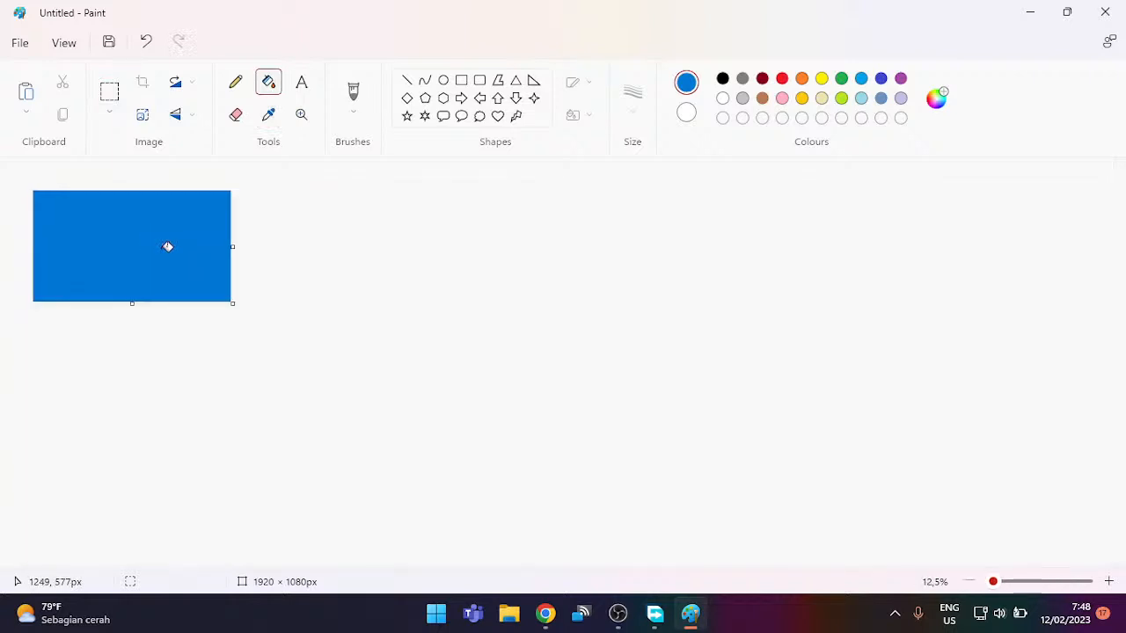
scroll(168, 244, "up", 2)
scroll(246, 311, "down", 1)
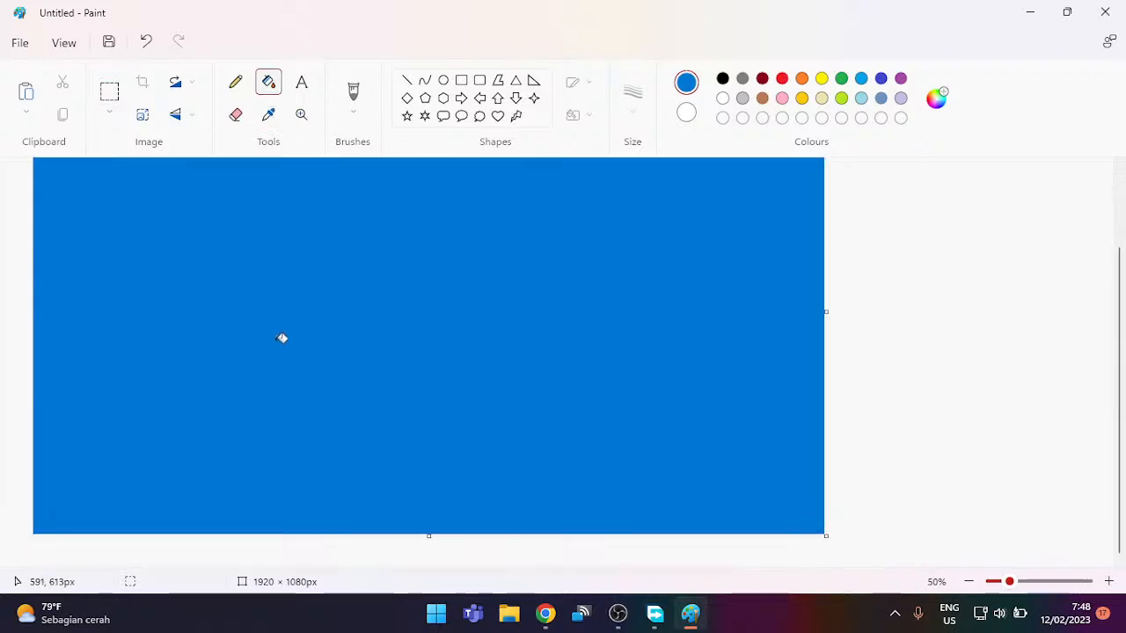
scroll(281, 337, "up", 1)
scroll(282, 343, "down", 1)
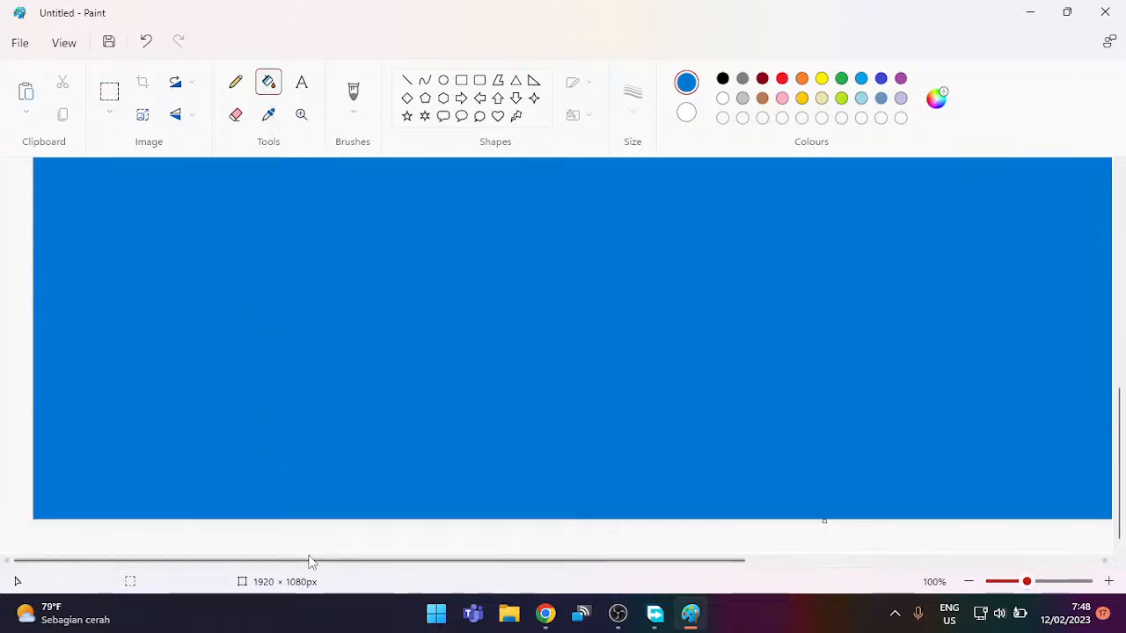
left_click_drag(303, 563, 733, 560)
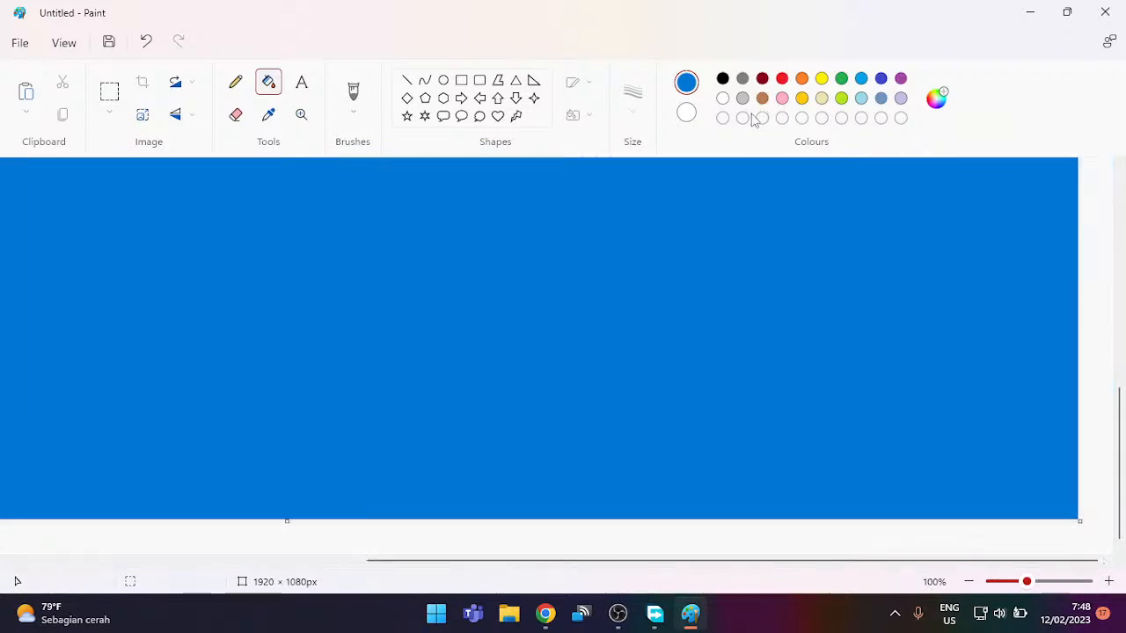
left_click(863, 79)
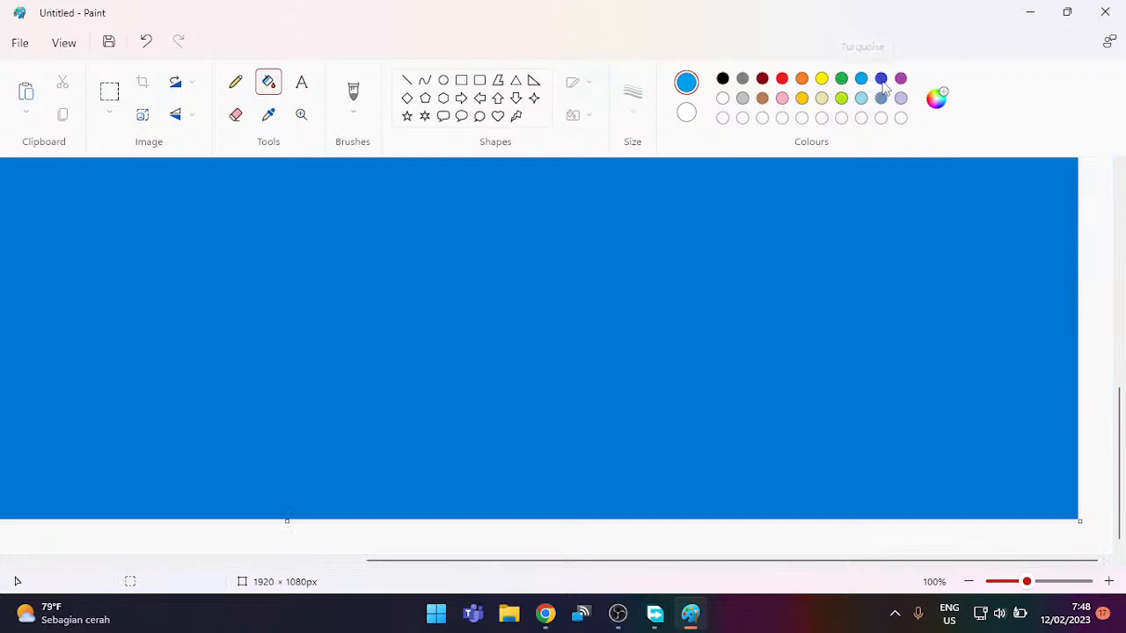
scroll(694, 345, "up", 1)
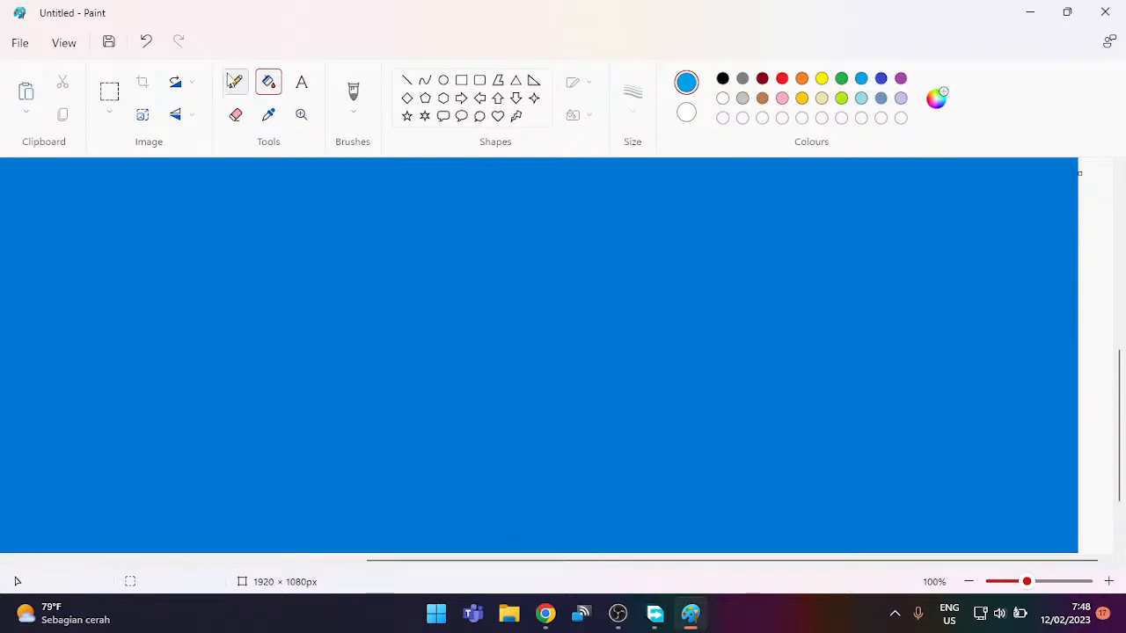
left_click(479, 81)
left_click(461, 80)
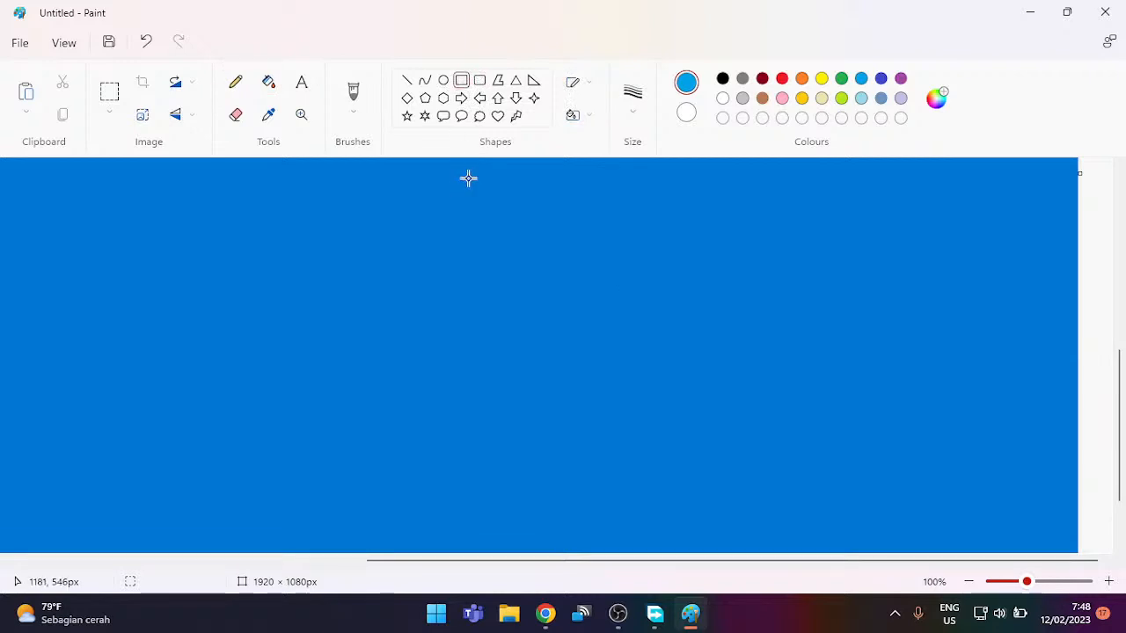
Step: Draw a solid-fill rectangle and move and enlarge it toward the canvas's bottom-right corner
scroll(467, 178, "down", 3)
scroll(468, 185, "up", 1)
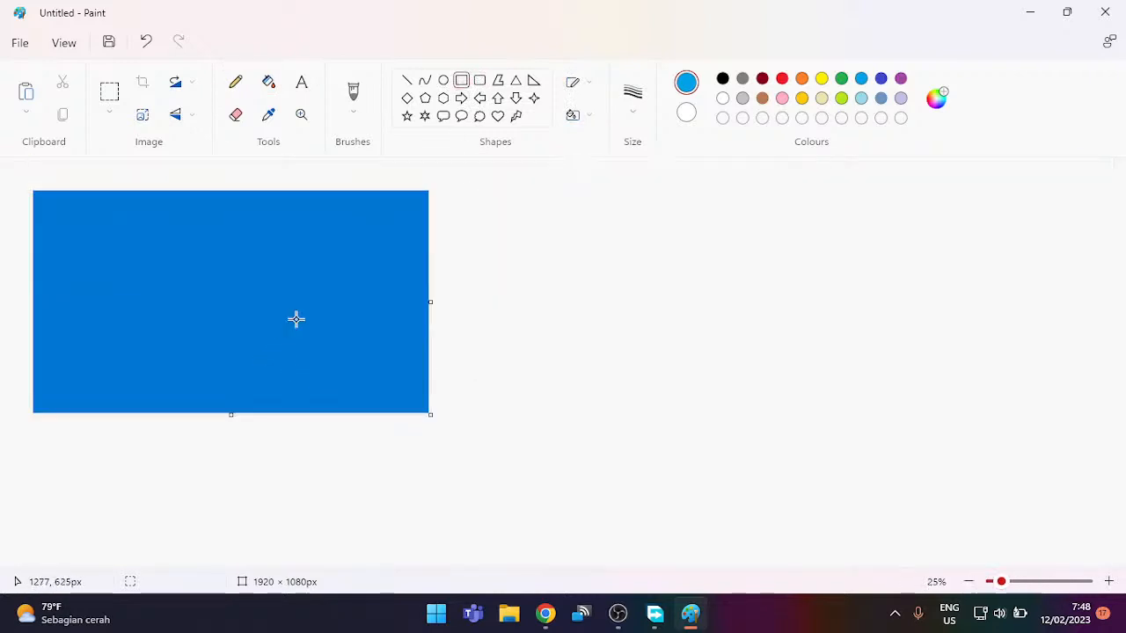
left_click_drag(297, 317, 408, 383)
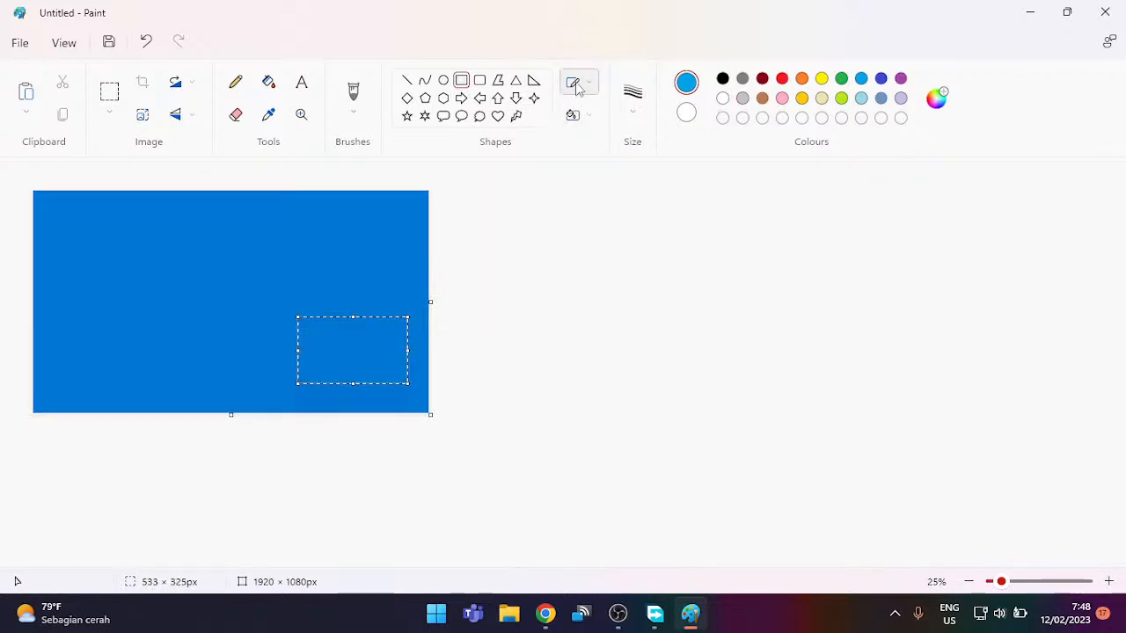
left_click(588, 119)
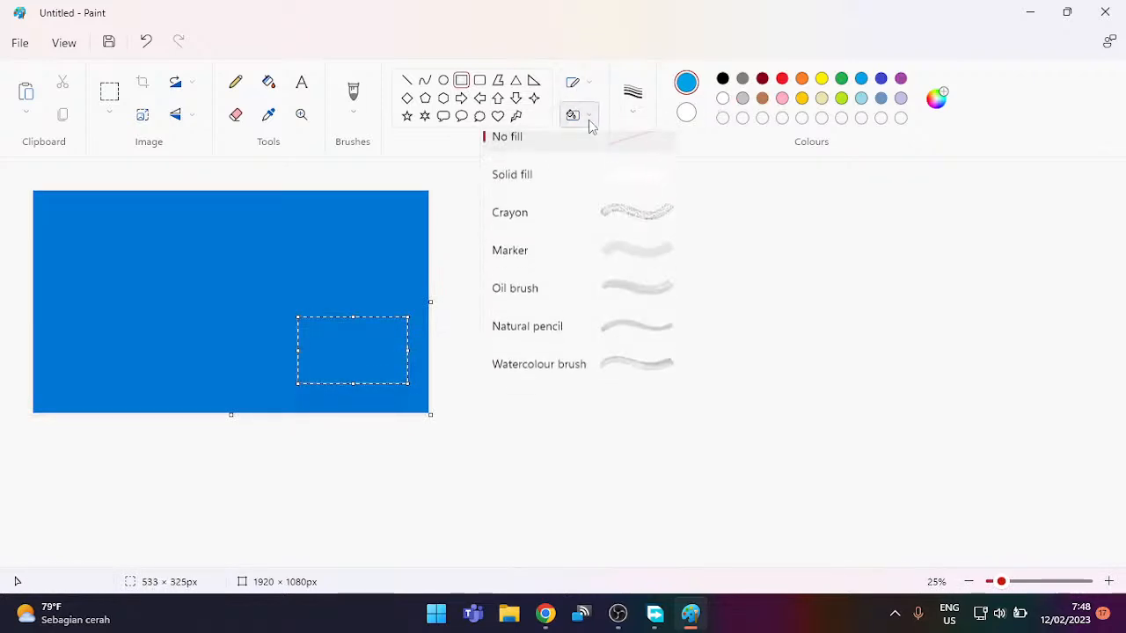
left_click(601, 179)
left_click_drag(358, 350, 389, 389)
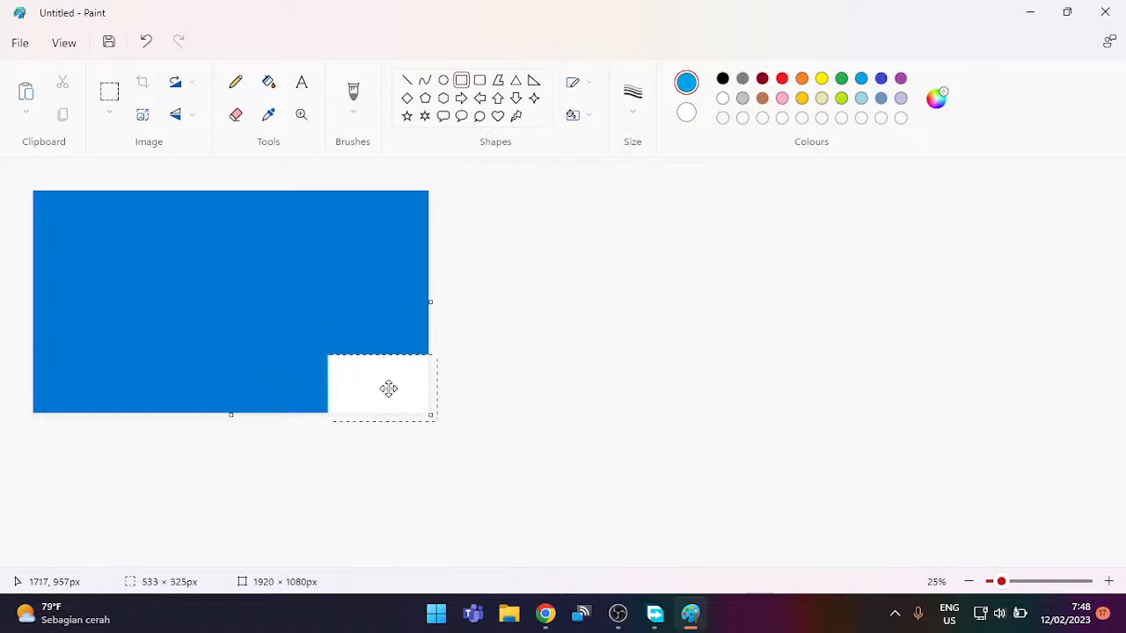
left_click_drag(332, 358, 308, 295)
mouse_move(354, 325)
left_mouse_down()
mouse_move(330, 314)
mouse_move(345, 312)
left_mouse_up()
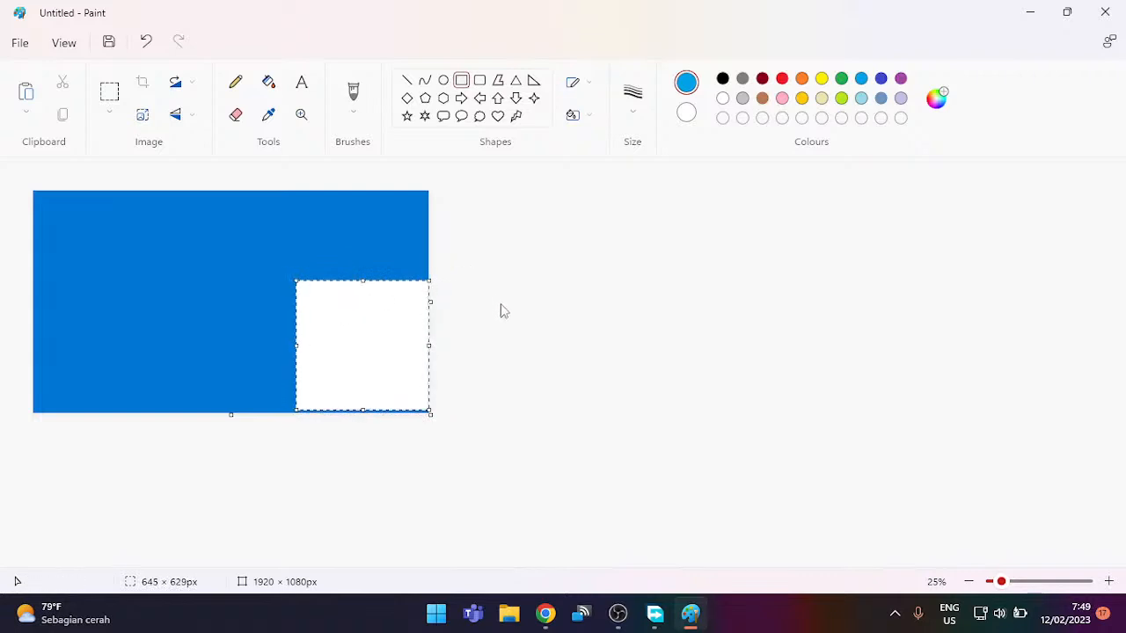
Step: Nudge and trim the white panel so it sits flush in the bottom-right corner
scroll(503, 311, "up", 1, "ctrl")
scroll(501, 304, "down", 1)
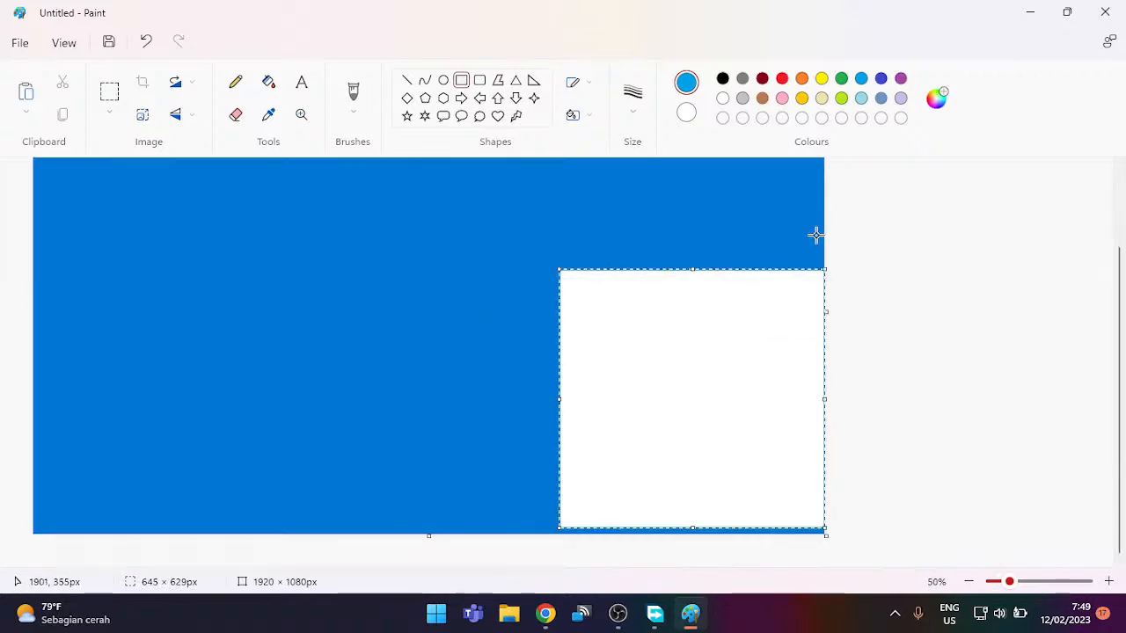
key("Down")
key("Down")
key("Down")
key("Down")
key("Down")
key("Down")
key("Down")
key("Down")
key("Down")
key("Down")
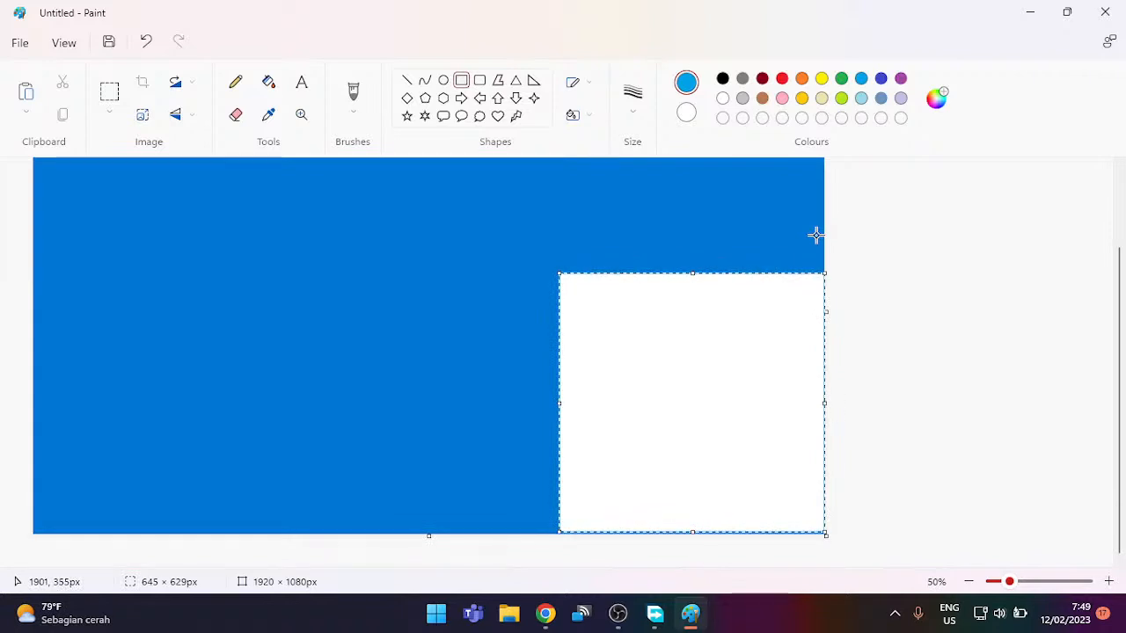
key("Down")
key("Down")
key("Down")
key("Down")
key("Down")
key("Down")
key("Down")
key("Down")
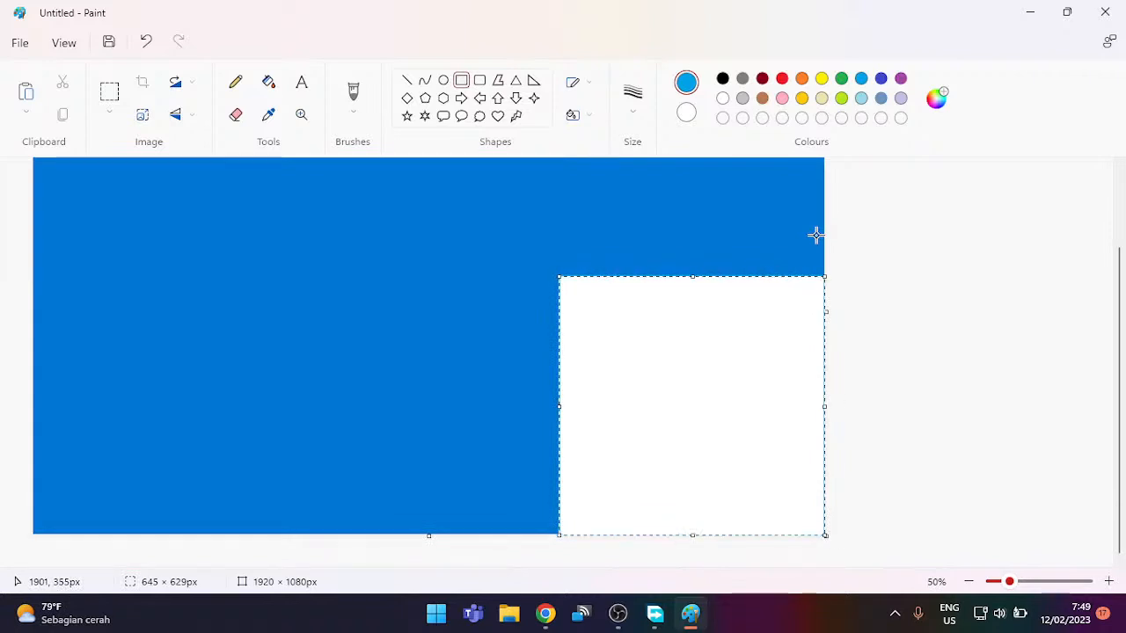
key("Down")
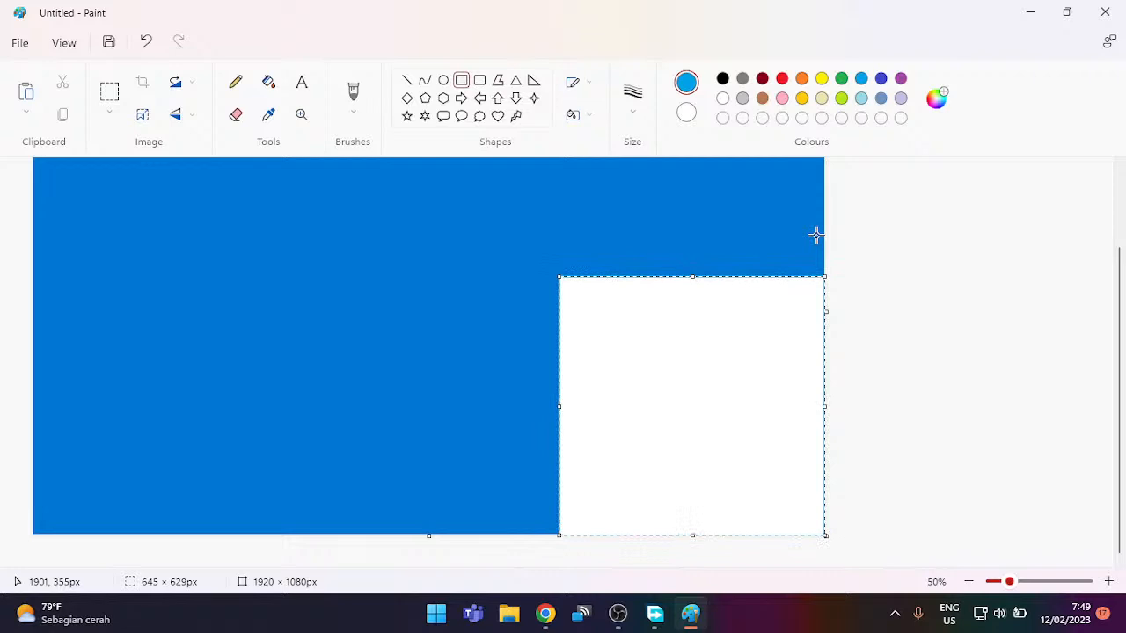
key("Up")
key("Up")
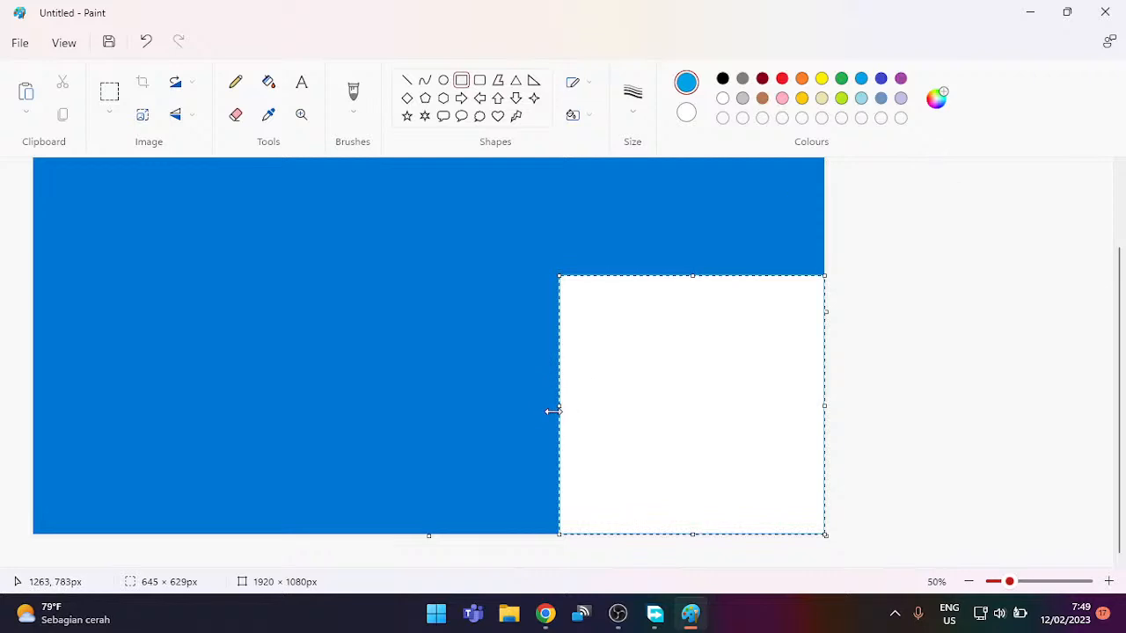
left_click_drag(552, 410, 617, 410)
left_click_drag(722, 276, 727, 298)
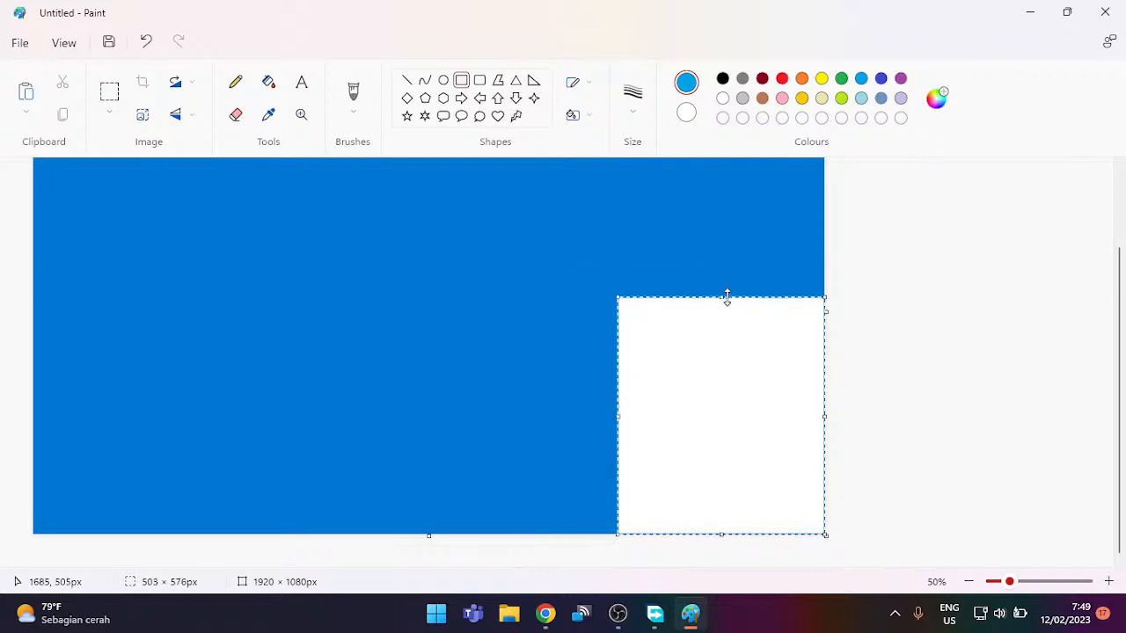
left_click(919, 296)
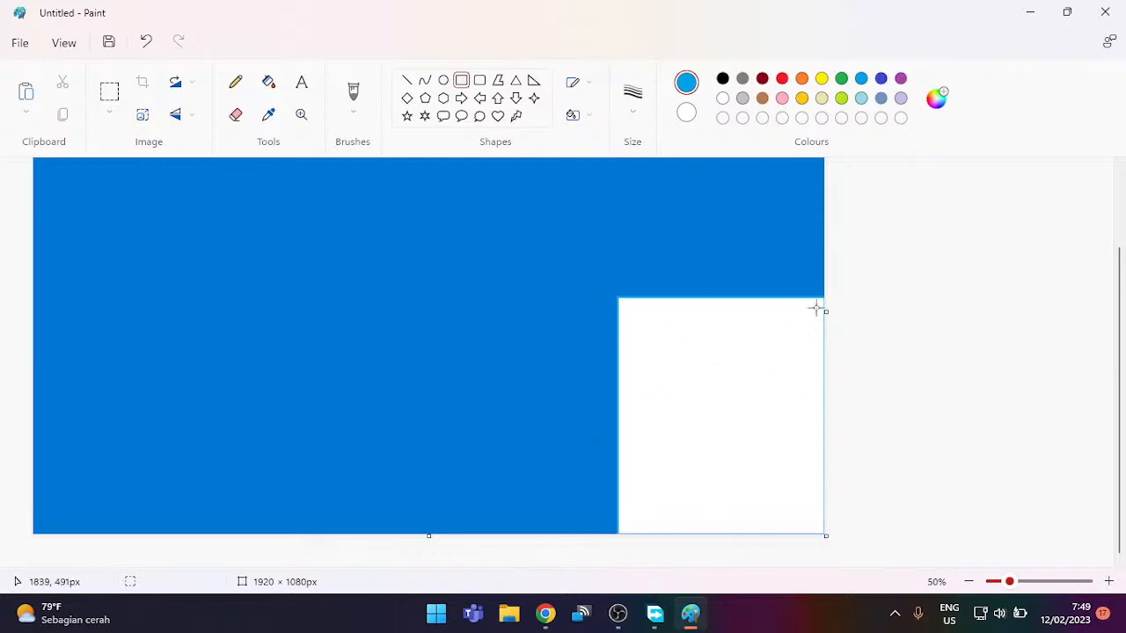
Step: Fill the white panel with light blue using the paint bucket
left_click(268, 81)
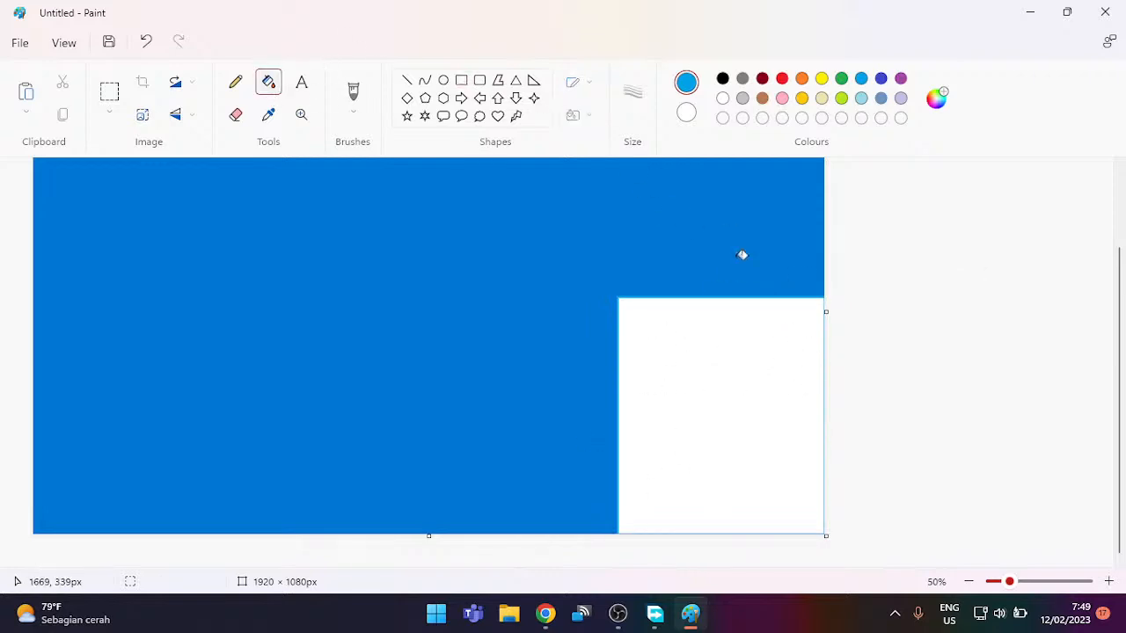
left_click(737, 397)
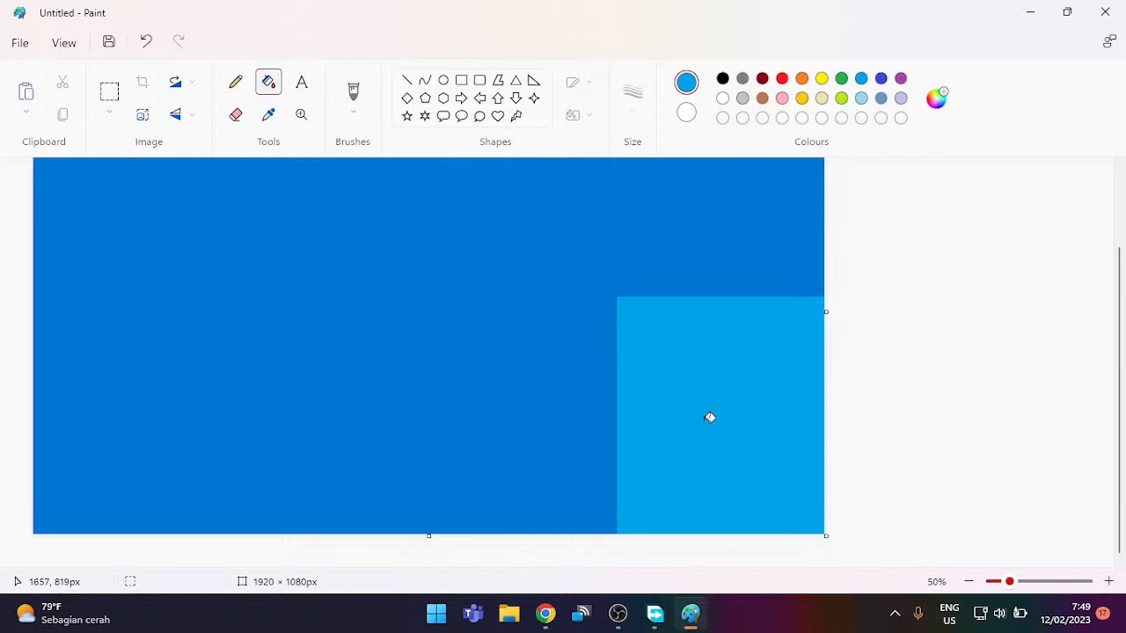
scroll(746, 458, "up", 2)
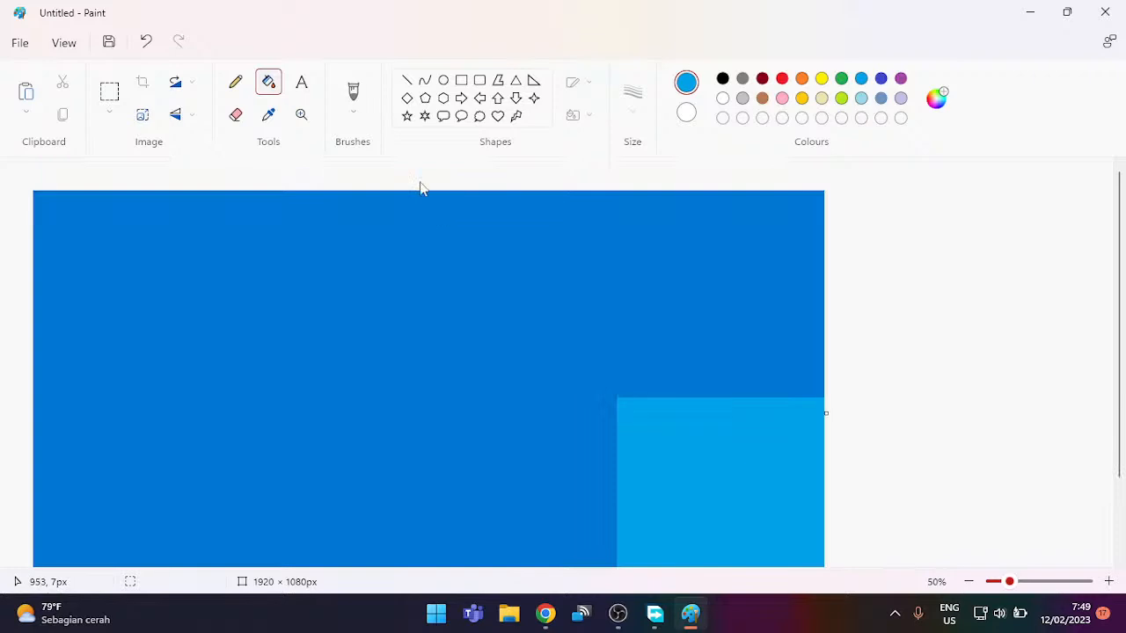
Step: Draw a rectangle hanging from the top edge near the left and fill it light blue
left_click(461, 83)
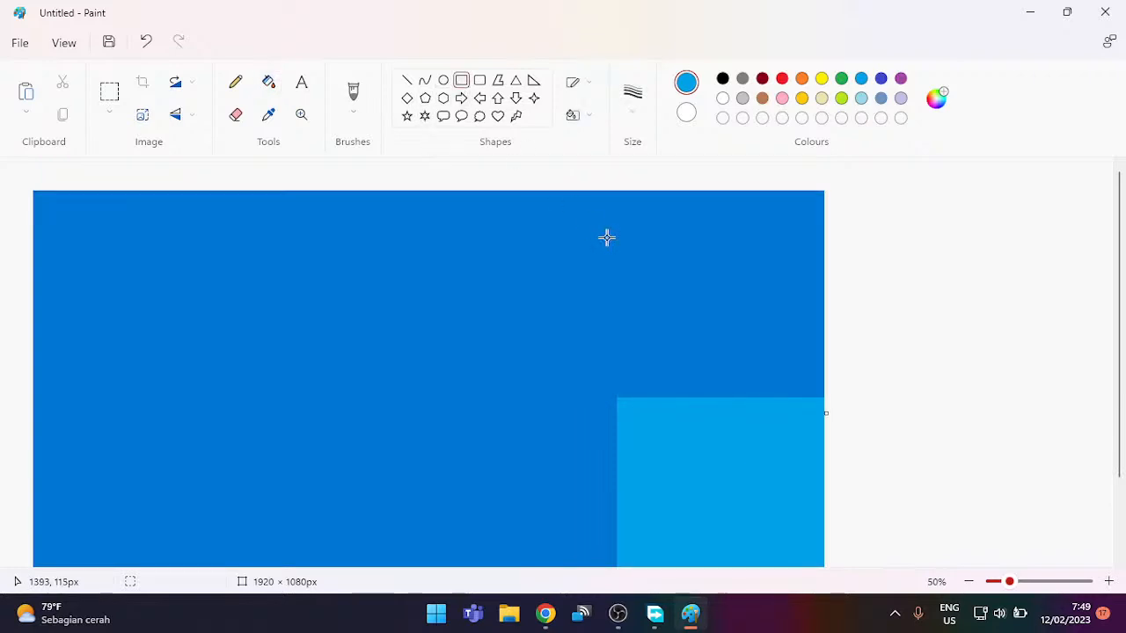
left_click_drag(633, 194, 732, 333)
left_click_drag(681, 291, 176, 289)
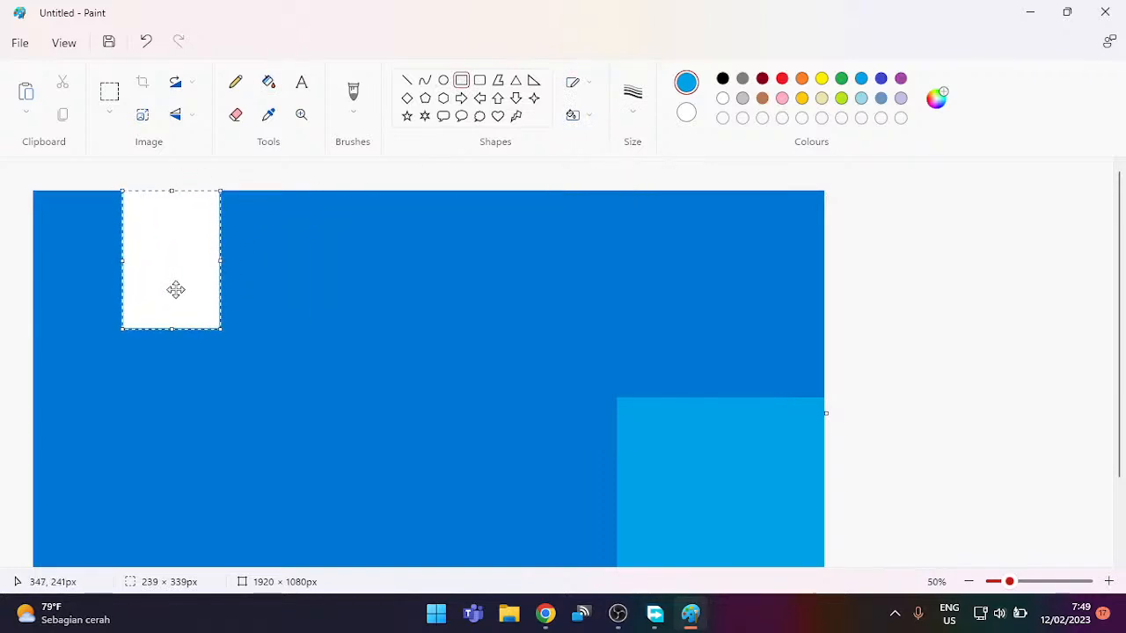
left_click(268, 81)
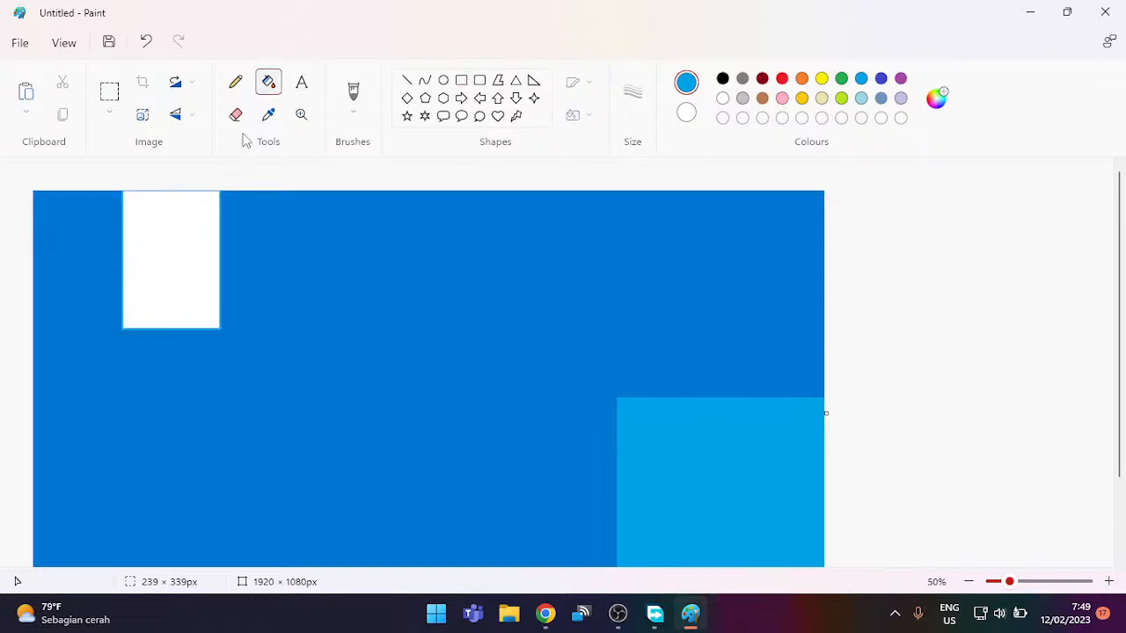
left_click(187, 252)
scroll(414, 282, "down", 2)
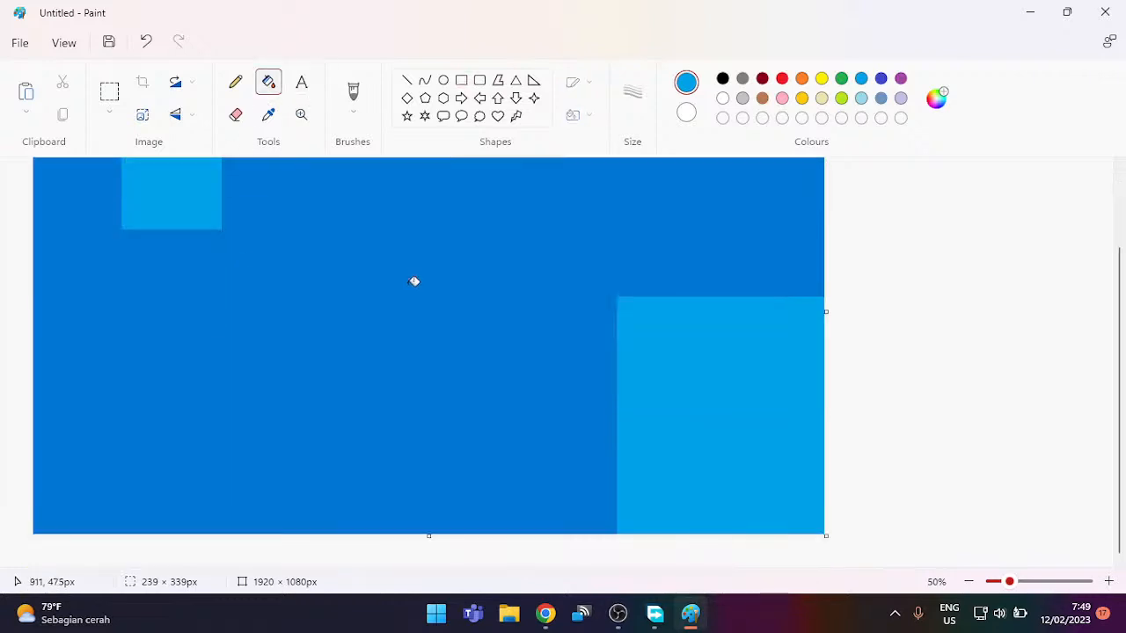
scroll(414, 282, "up", 2)
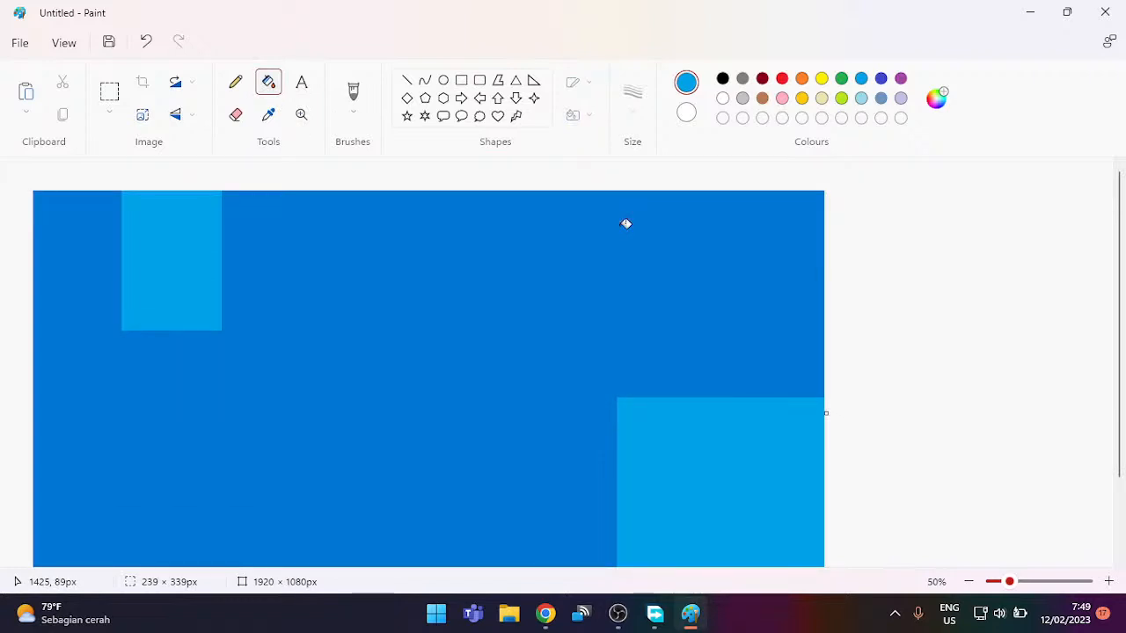
left_click(461, 80)
scroll(431, 297, "down", 2)
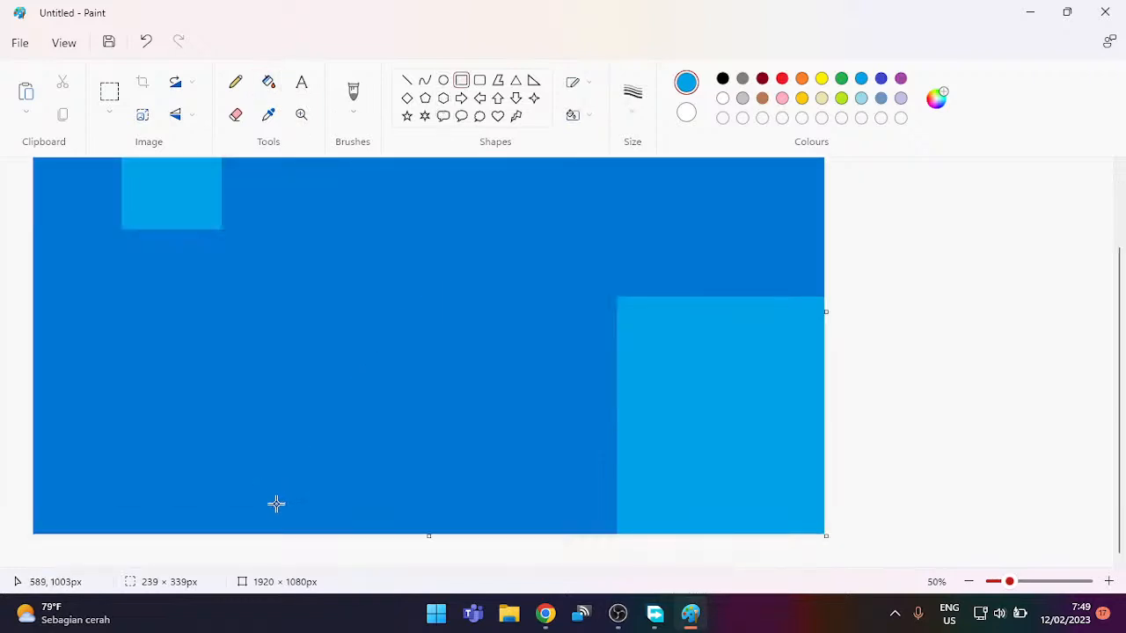
scroll(495, 350, "up", 2)
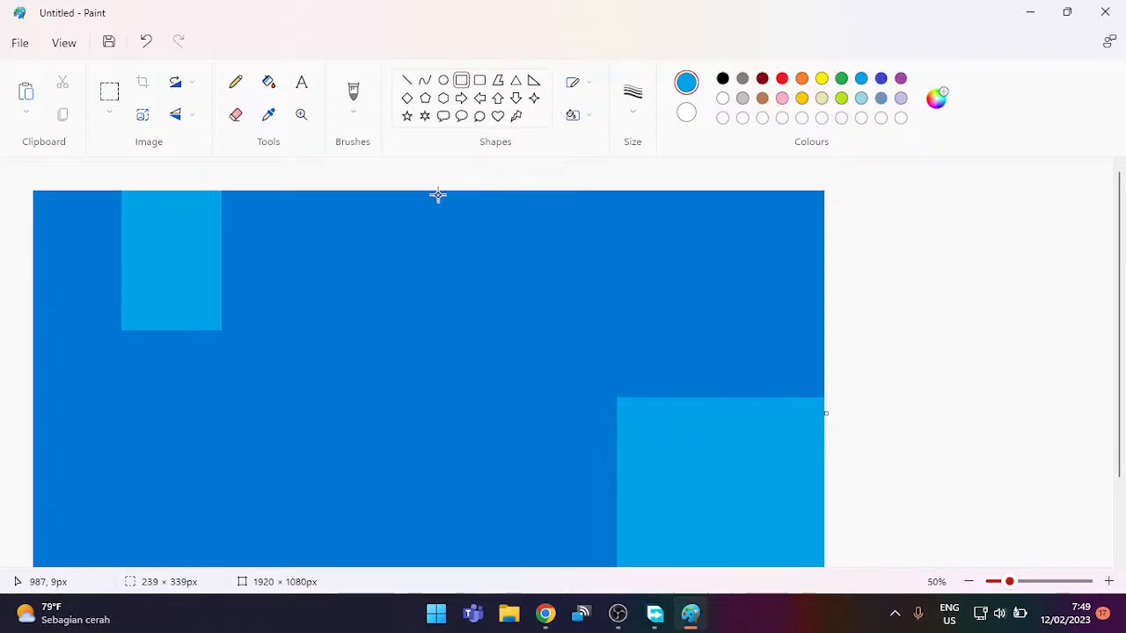
Step: Pop the YouTube live chat out via its options menu's 'Pindahkan chat'
left_click(552, 612)
left_click(159, 10)
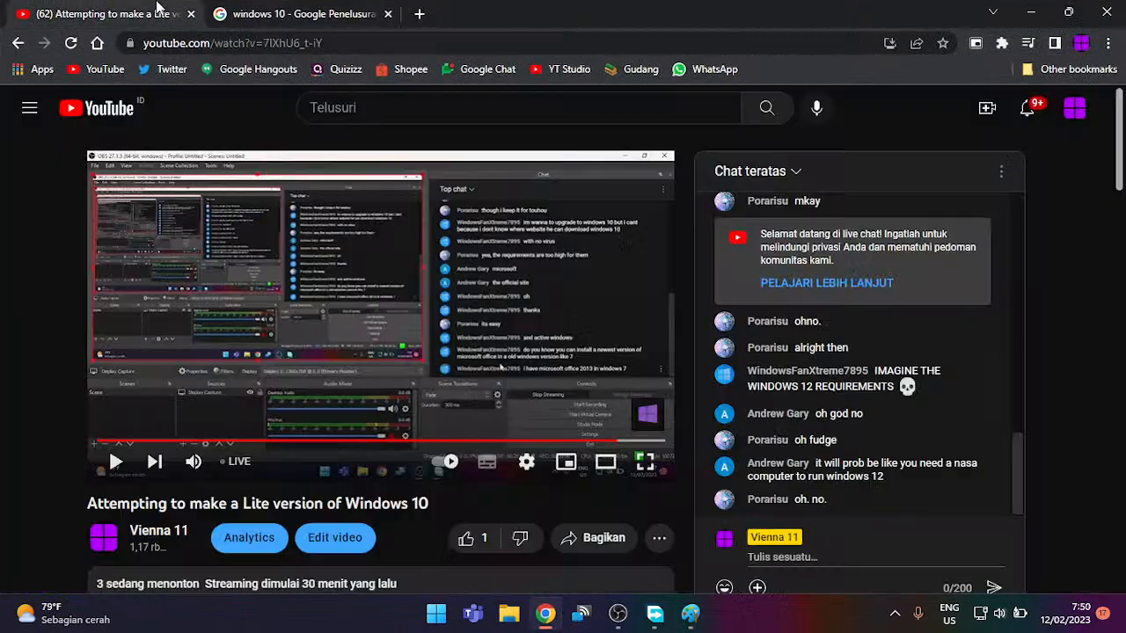
left_click(1000, 173)
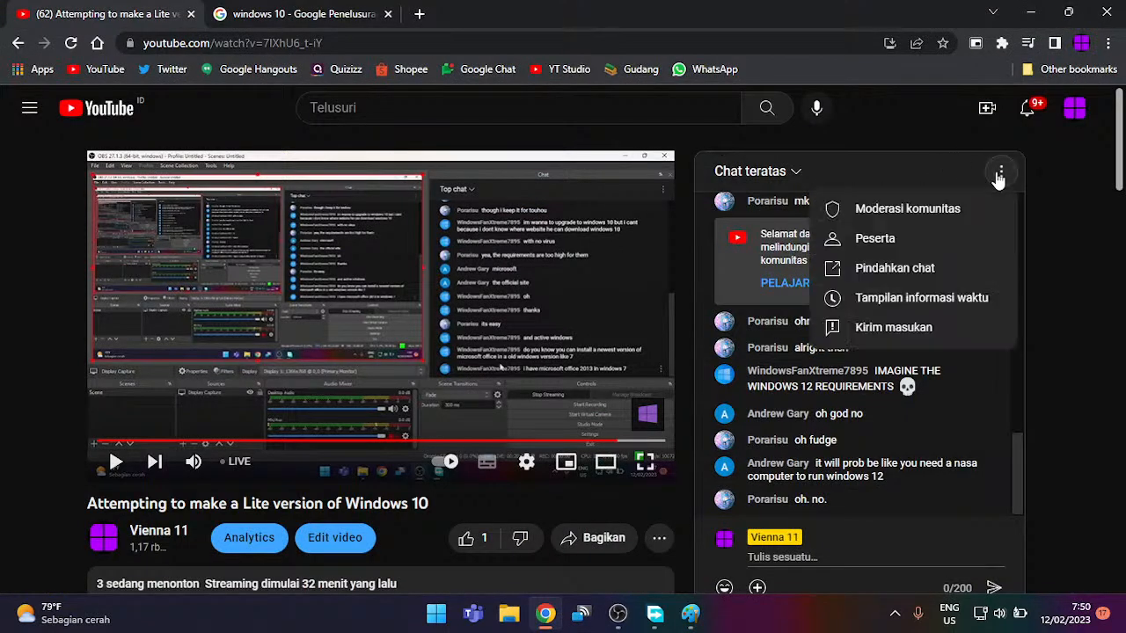
left_click(936, 284)
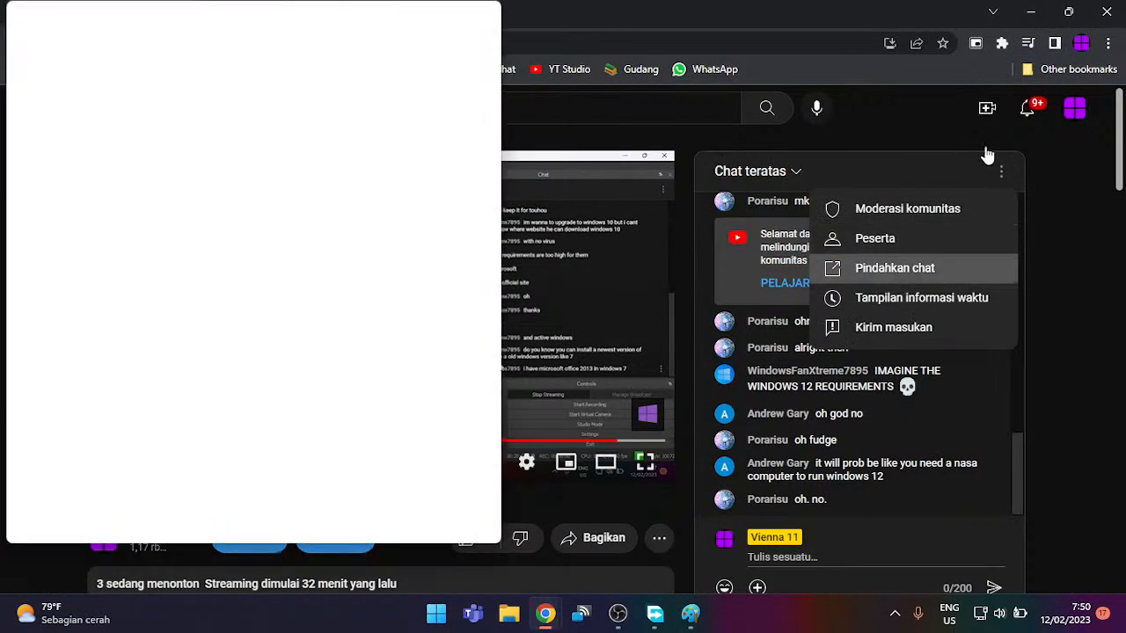
left_click(1030, 12)
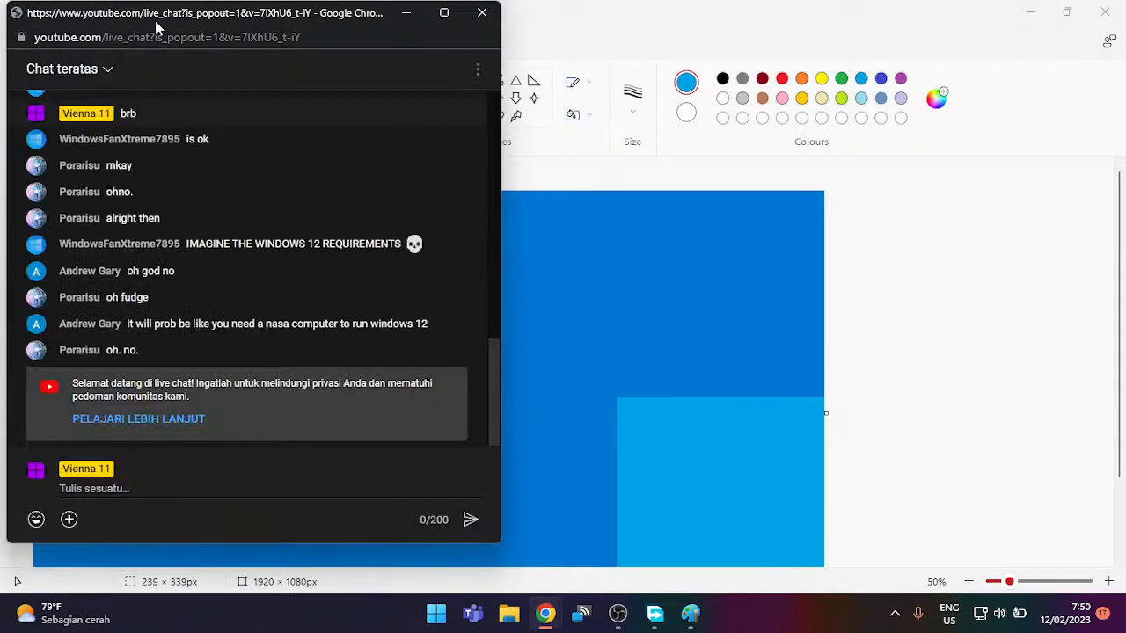
Step: Snap the chat window to the right half and Paint to the left, widening Paint
left_click_drag(245, 7, 1124, 188)
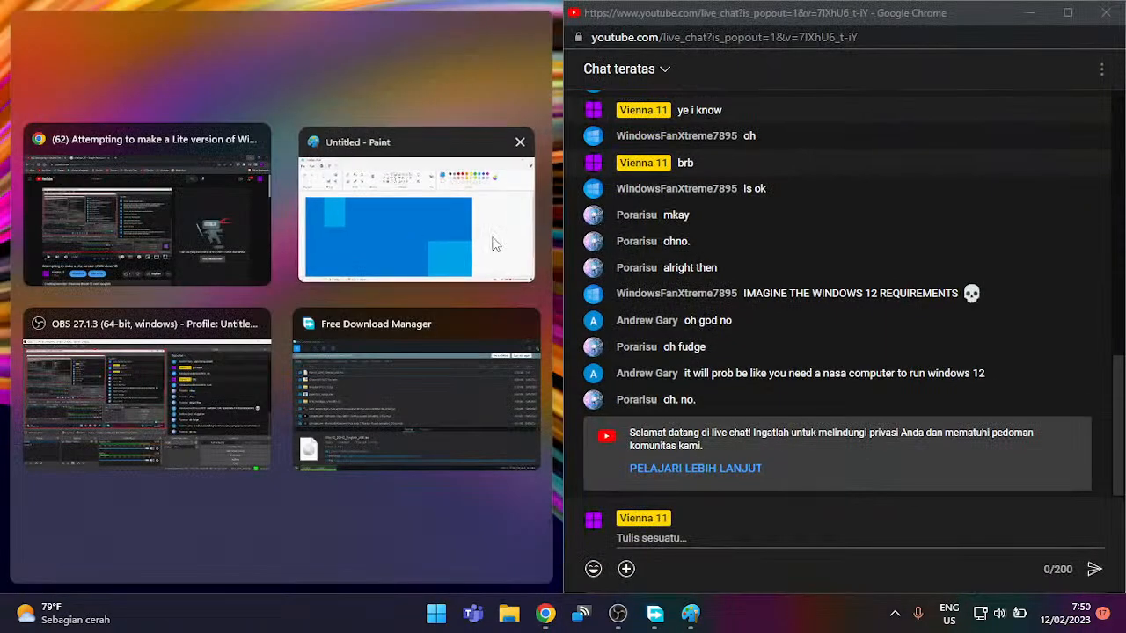
left_click(434, 211)
mouse_move(568, 227)
left_mouse_down()
mouse_move(1088, 254)
mouse_move(871, 303)
mouse_move(833, 301)
left_mouse_up()
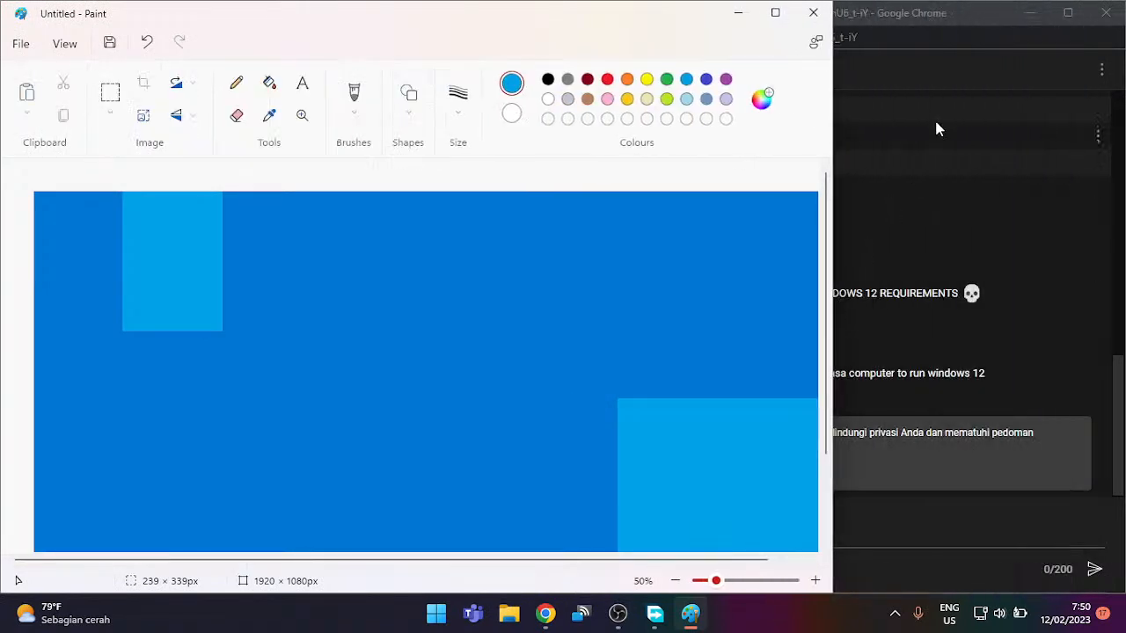
left_click(901, 21)
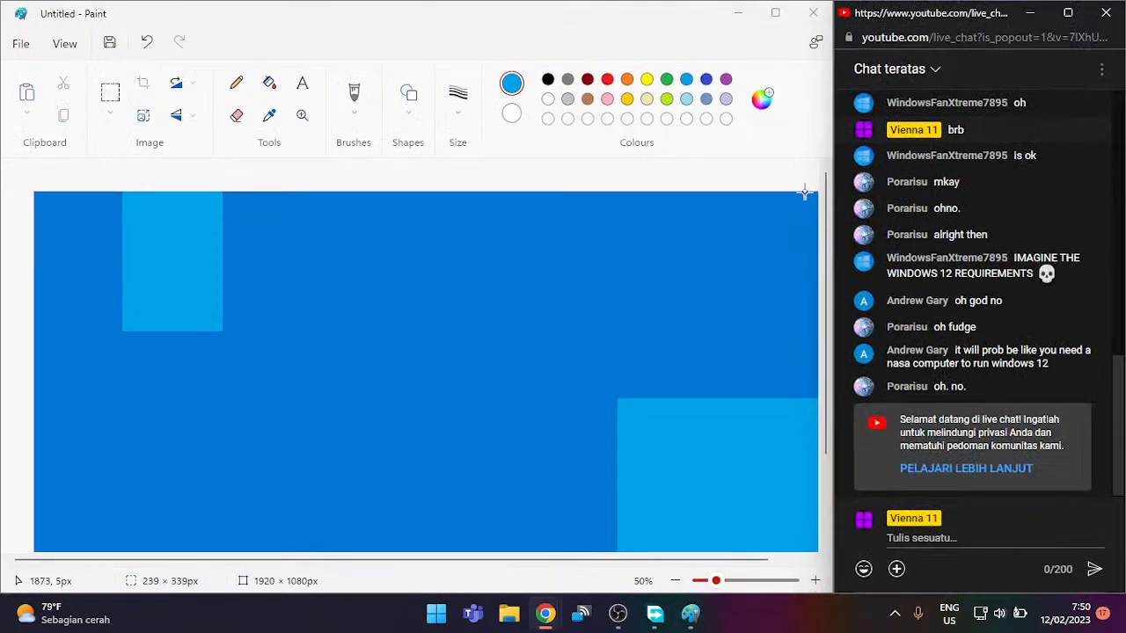
Step: Undo the top-left rectangle and draw a tall rectangle over the canvas's right side
scroll(668, 385, "down", 3)
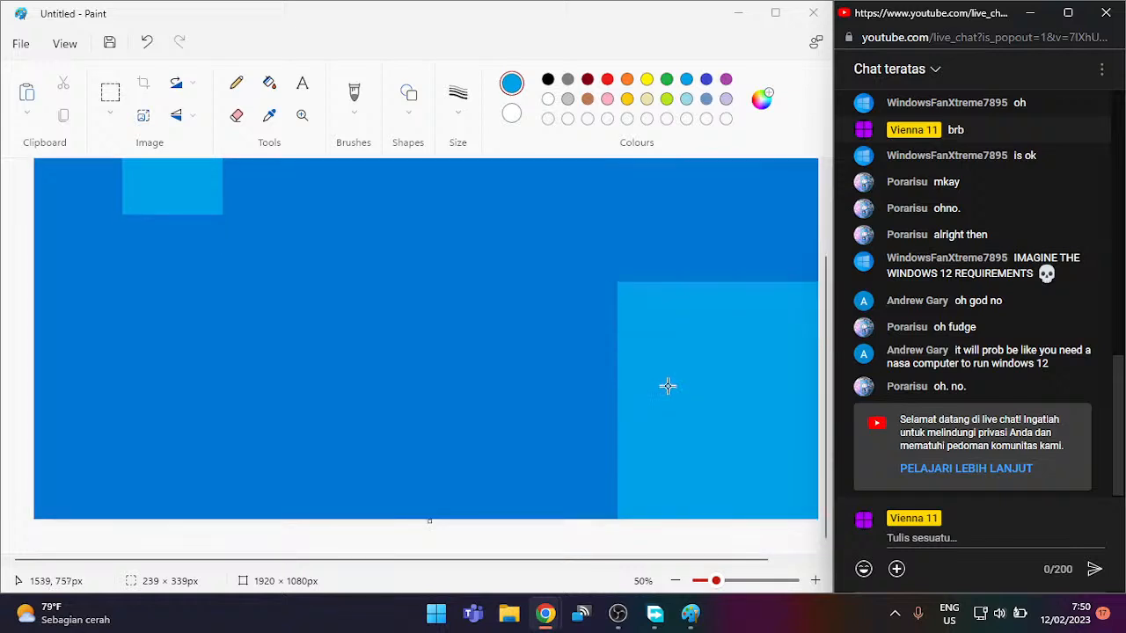
scroll(658, 378, "down", 2)
scroll(622, 366, "up", 1)
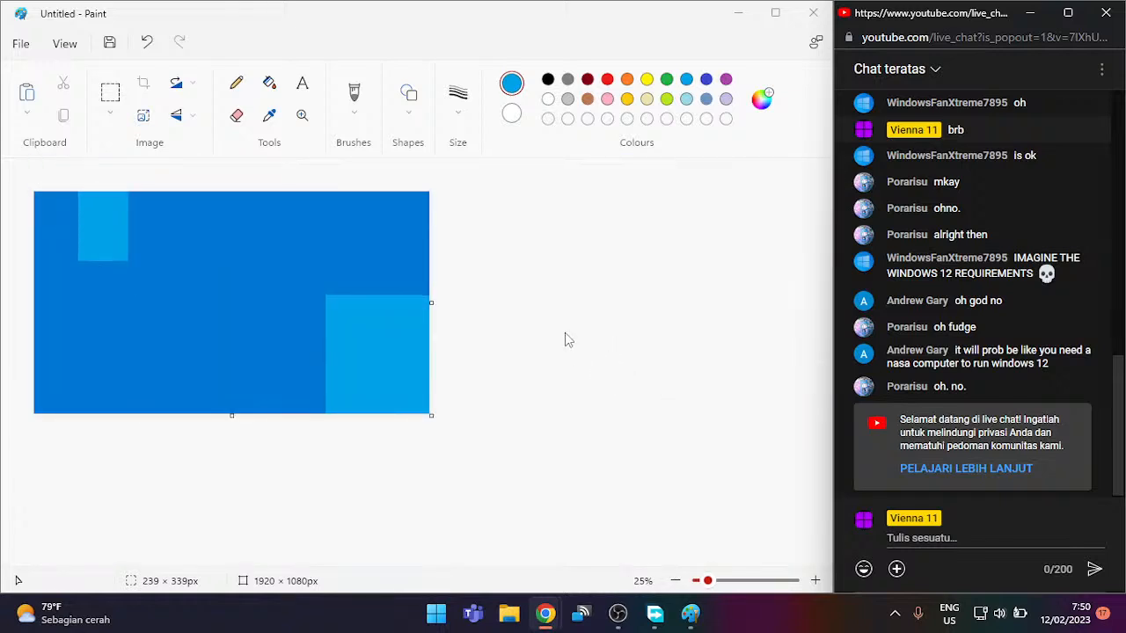
left_click(327, 58)
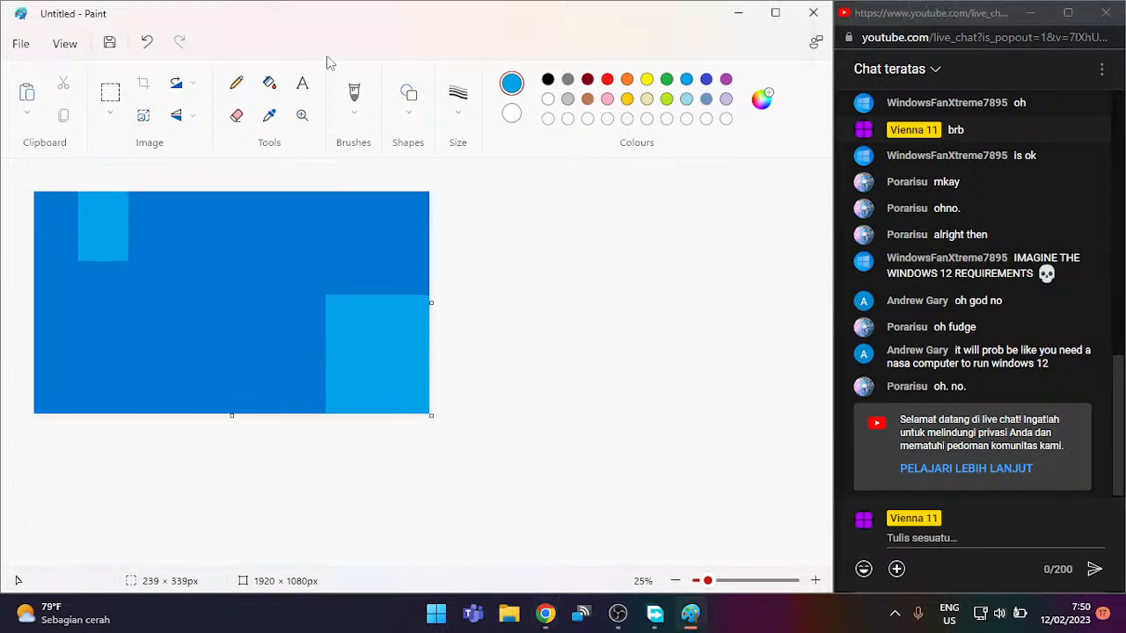
key("ctrl+z")
key("ctrl+z")
key("ctrl+z")
key("ctrl+z")
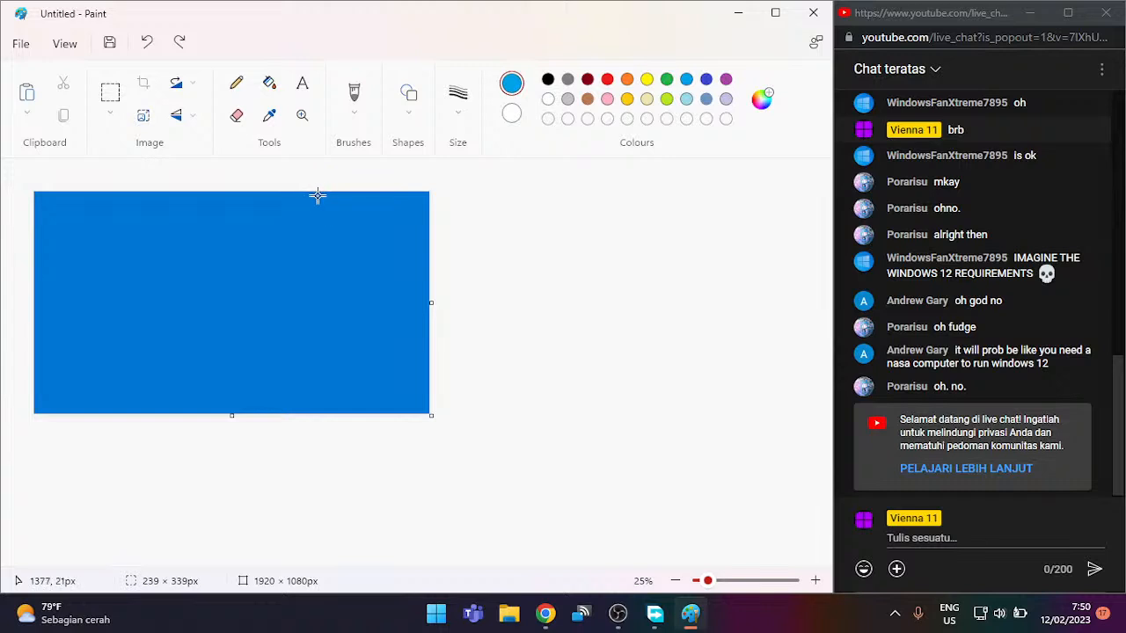
left_click_drag(329, 192, 446, 464)
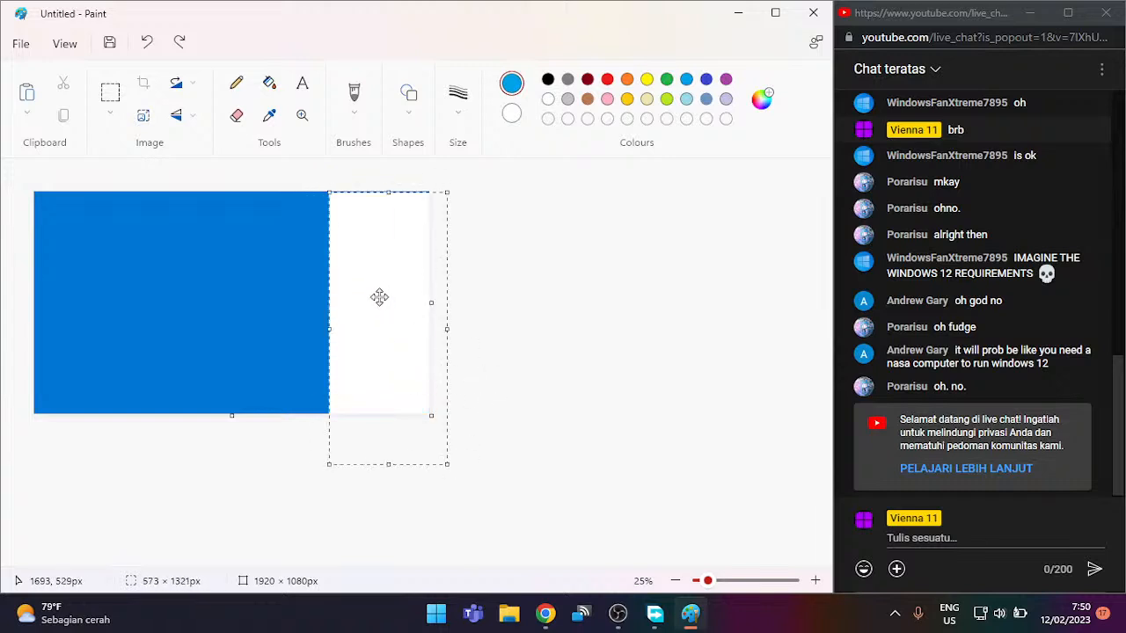
left_click_drag(376, 293, 380, 282)
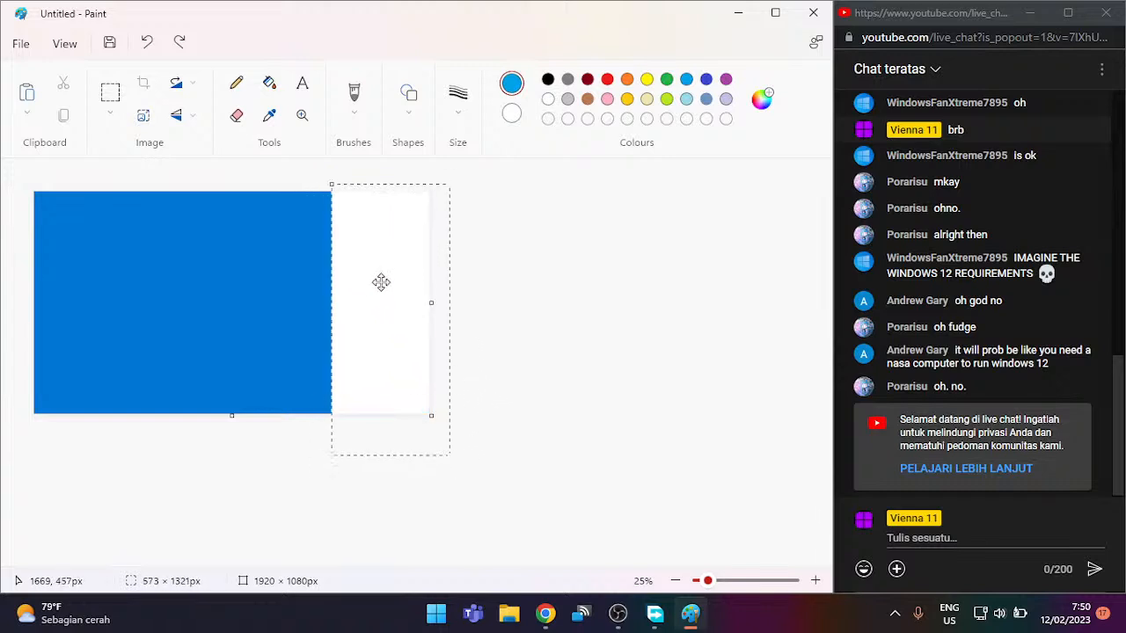
left_click(531, 285)
Step: Fill the tall right-hand strip with light blue, then reselect the Rectangle shape
left_click(269, 82)
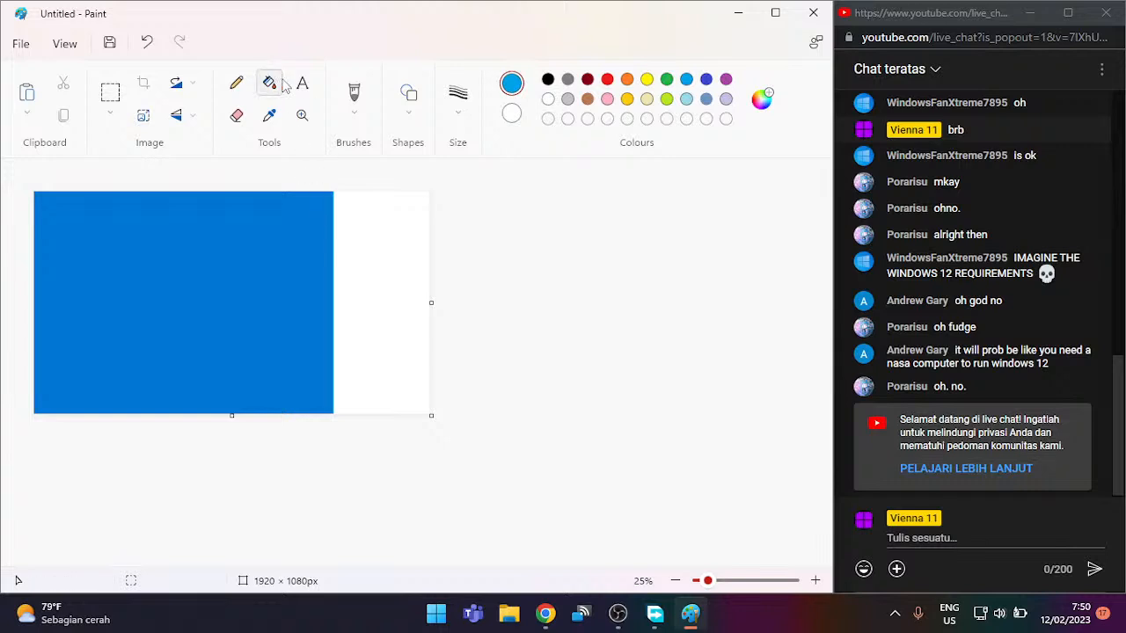
left_click(346, 264)
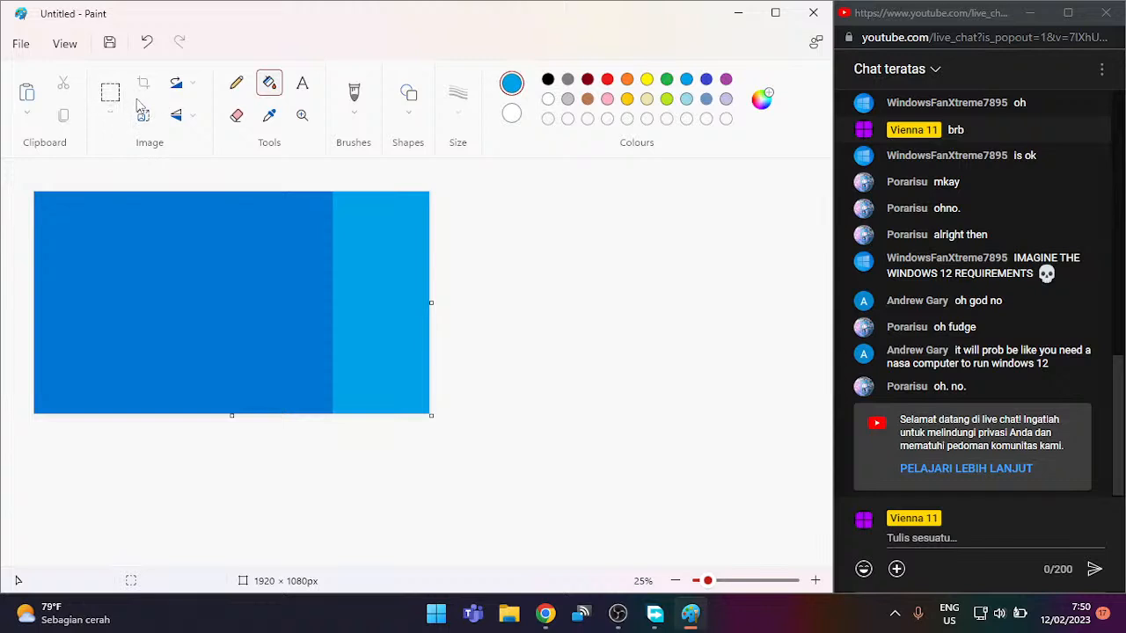
left_click(408, 99)
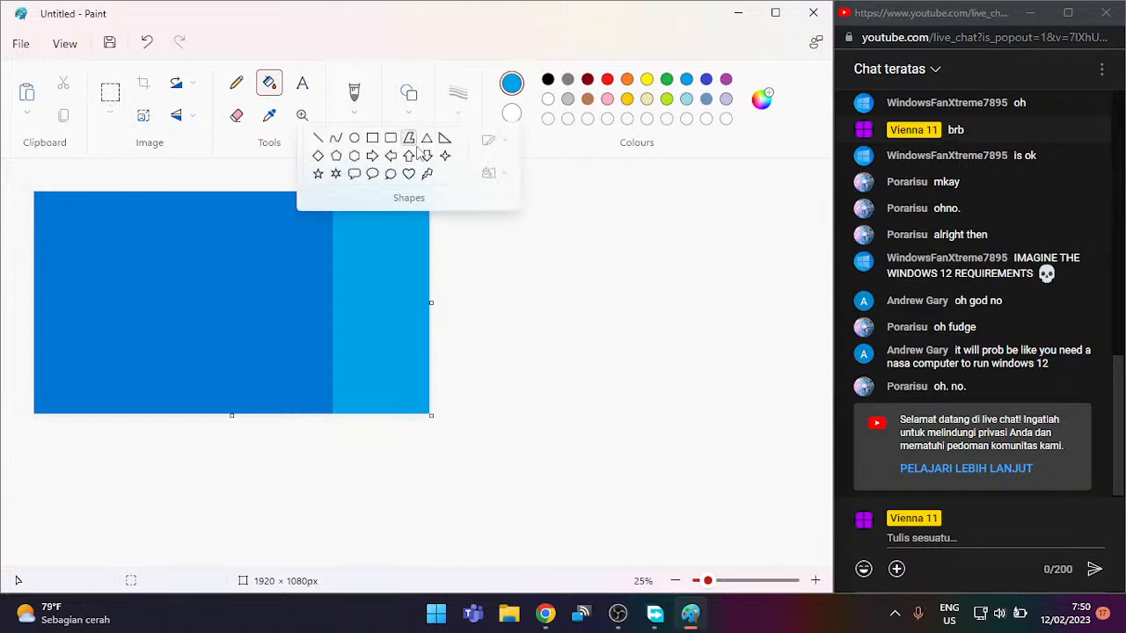
left_click(372, 138)
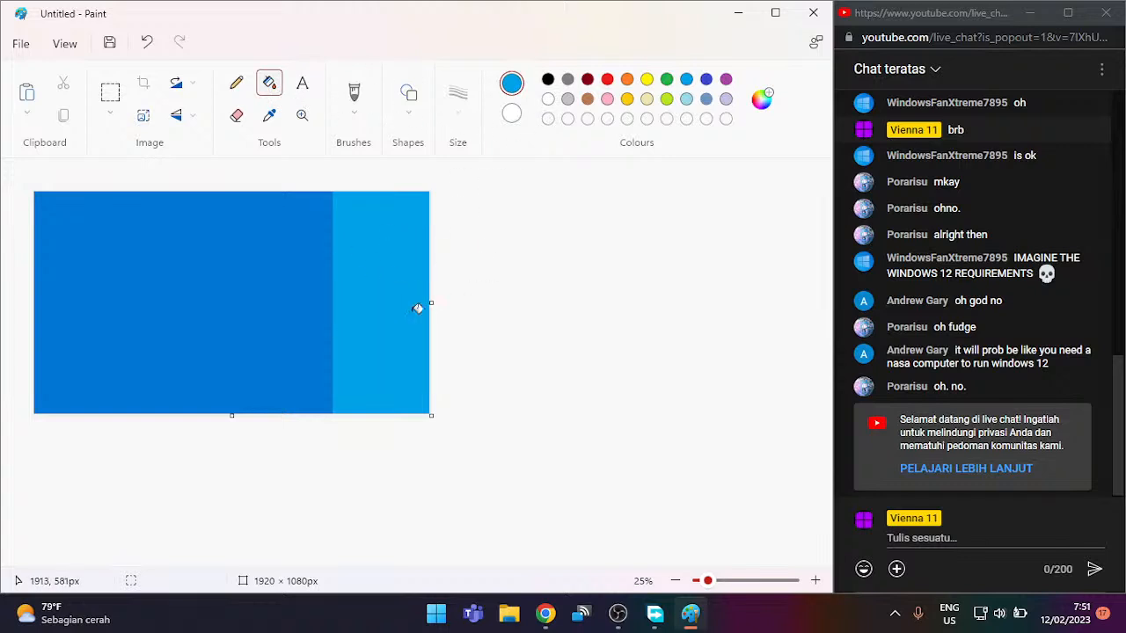
mouse_move(546, 615)
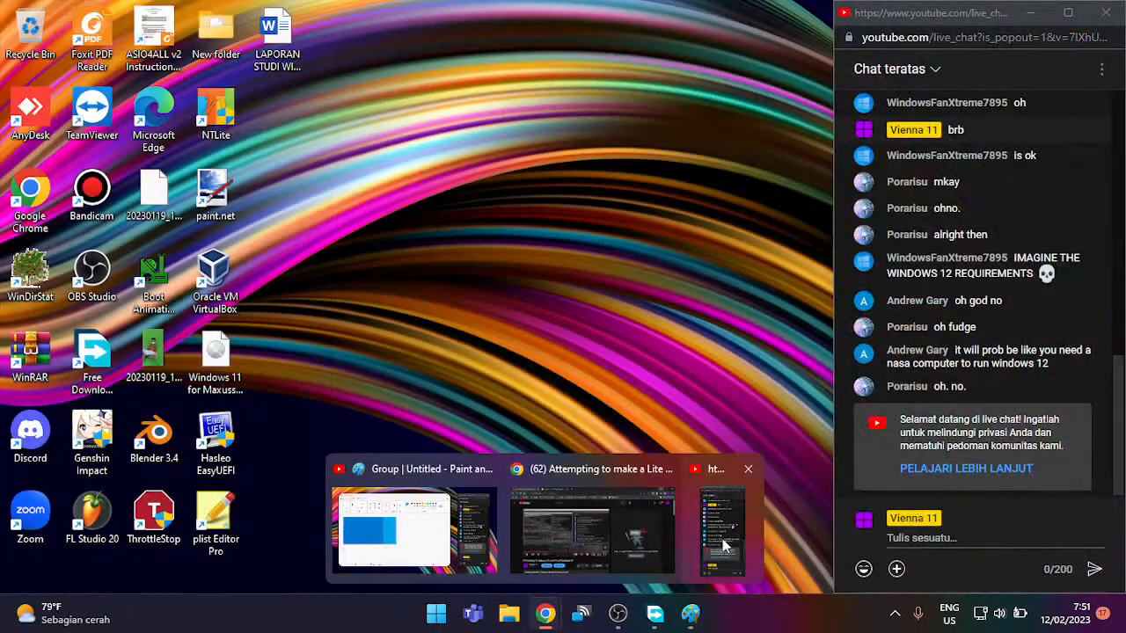
Step: Extend the Google Images search to 'windows 10 white logo'
left_click(592, 530)
left_click(295, 14)
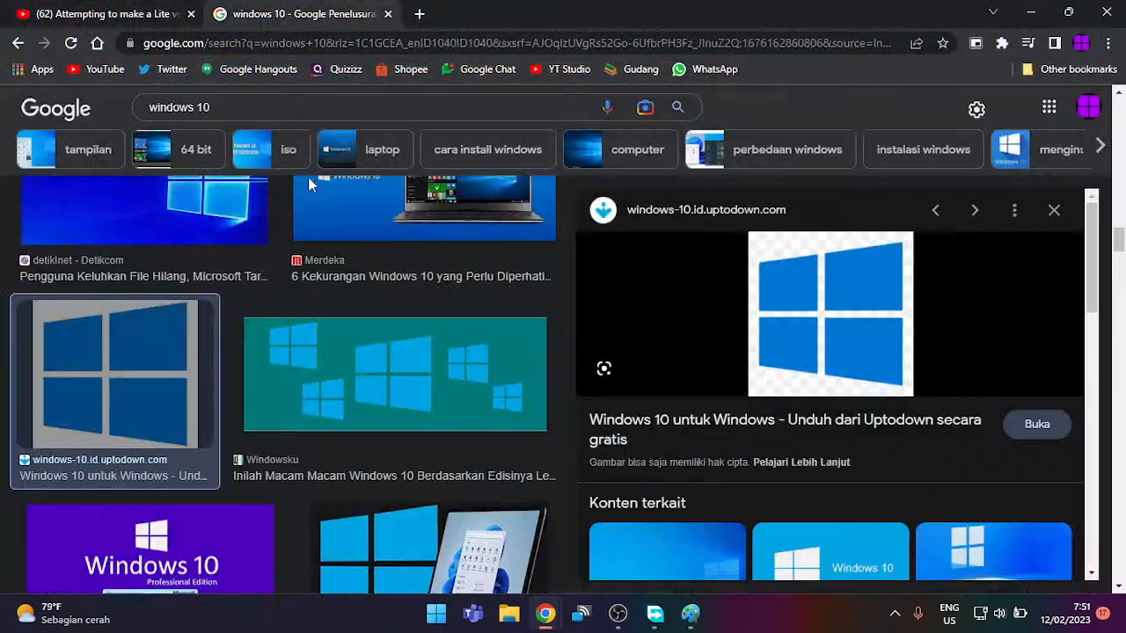
left_click(303, 114)
type("white ")
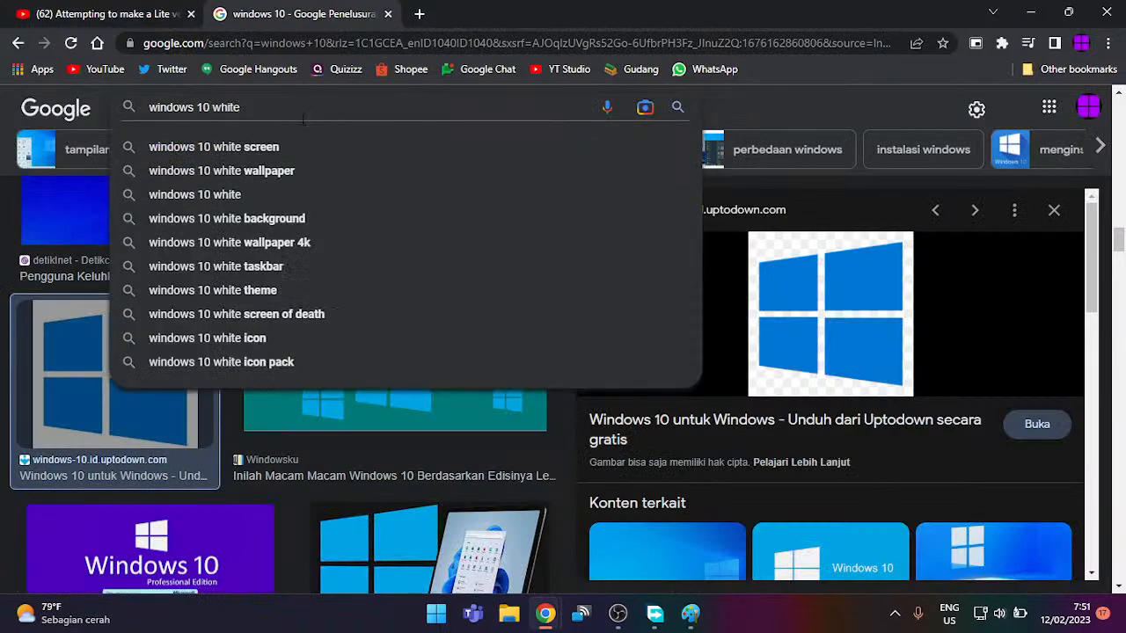
type("logo")
key("Return")
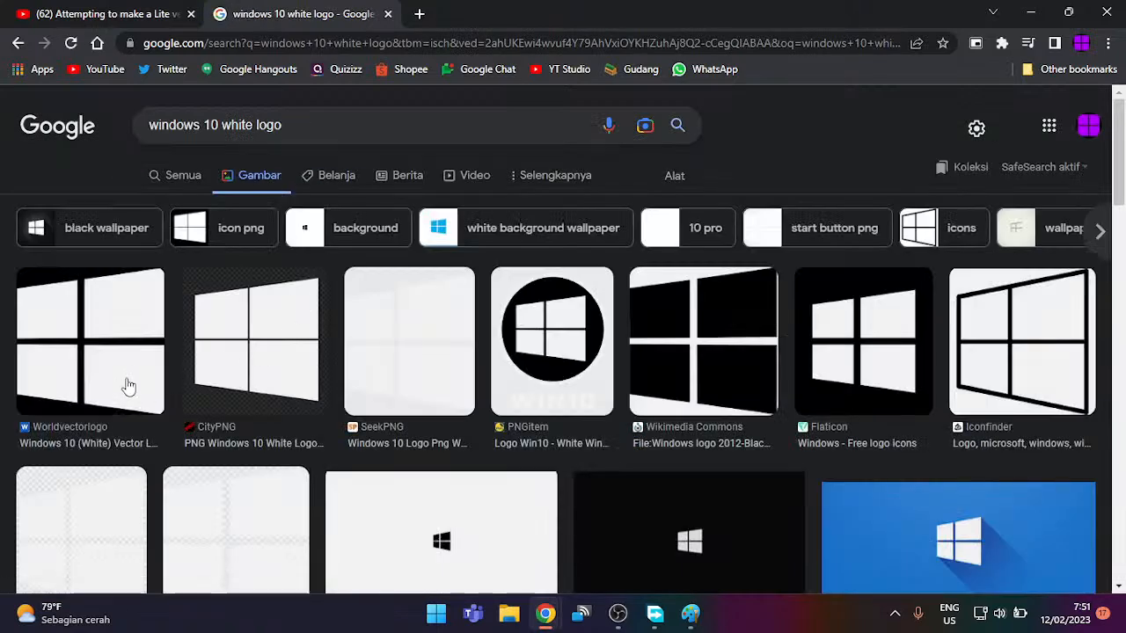
Step: Preview the first white Windows logo result and the CityPNG logo and wordmark results
left_click(128, 387)
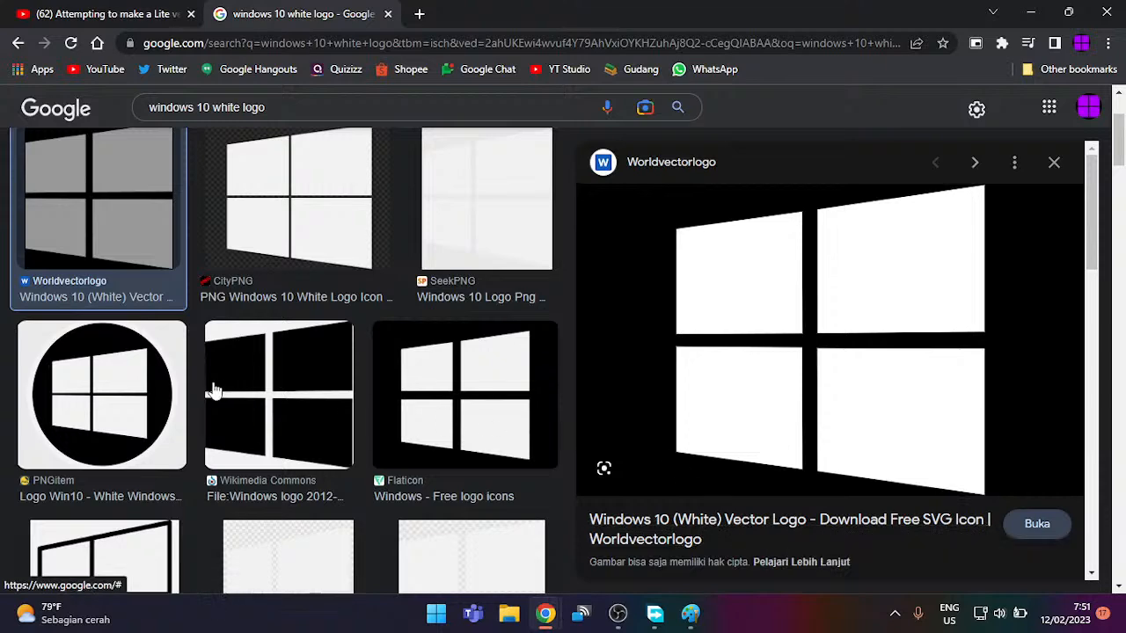
scroll(196, 394, "down", 3)
scroll(196, 393, "up", 4)
left_click(273, 299)
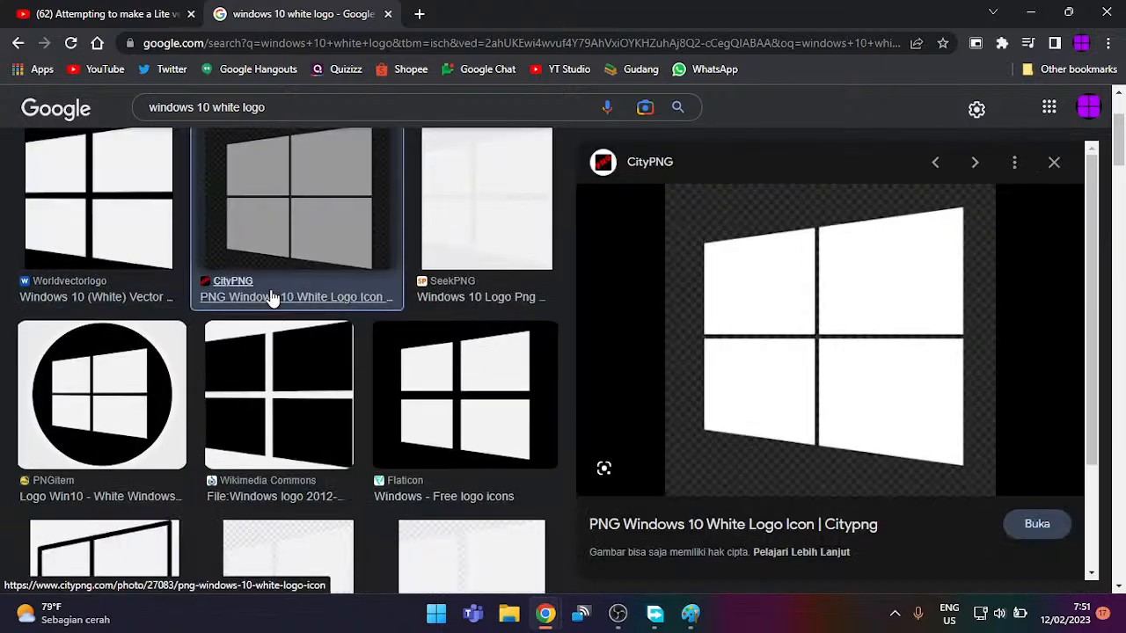
scroll(247, 361, "down", 5)
scroll(247, 360, "down", 4)
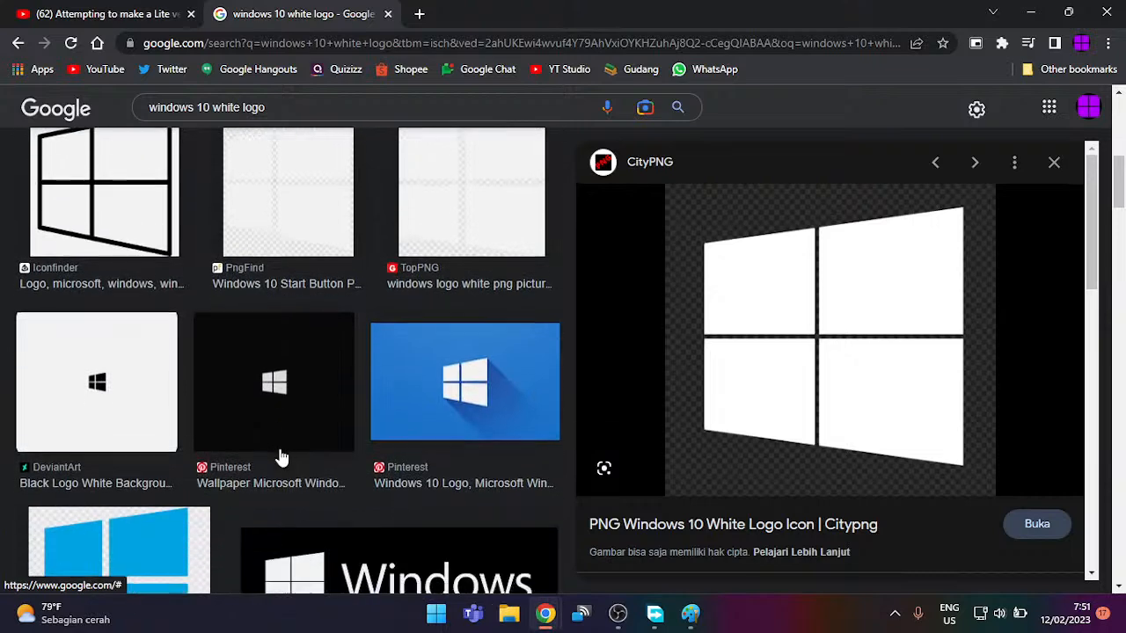
left_click(440, 378)
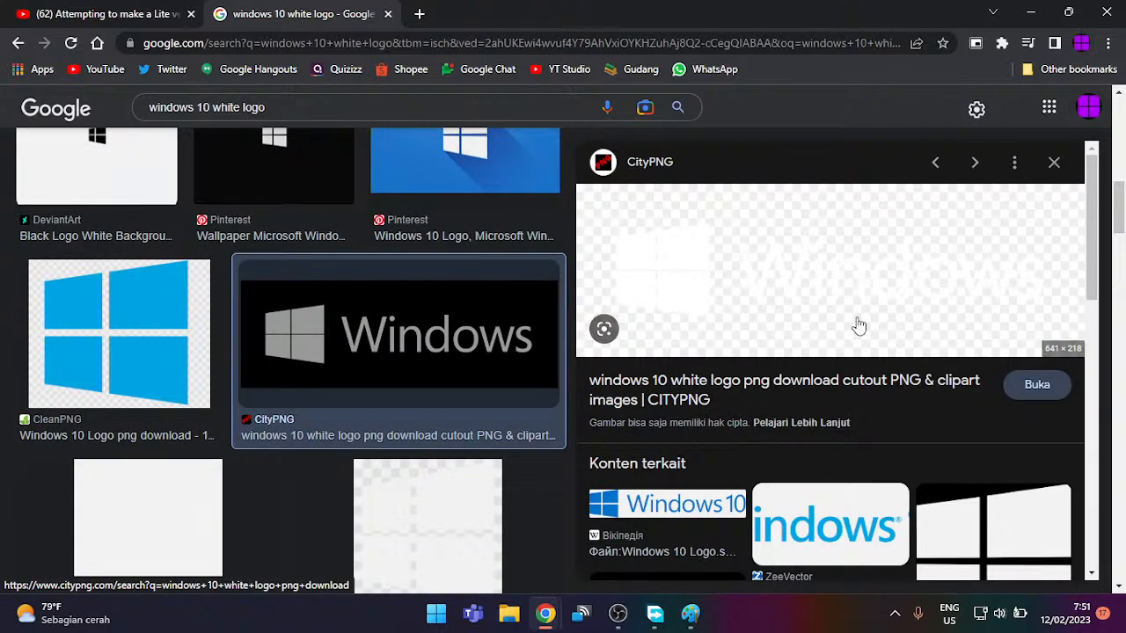
Step: Preview the blue CleanPNG Windows logo and scroll through further results
left_click(180, 358)
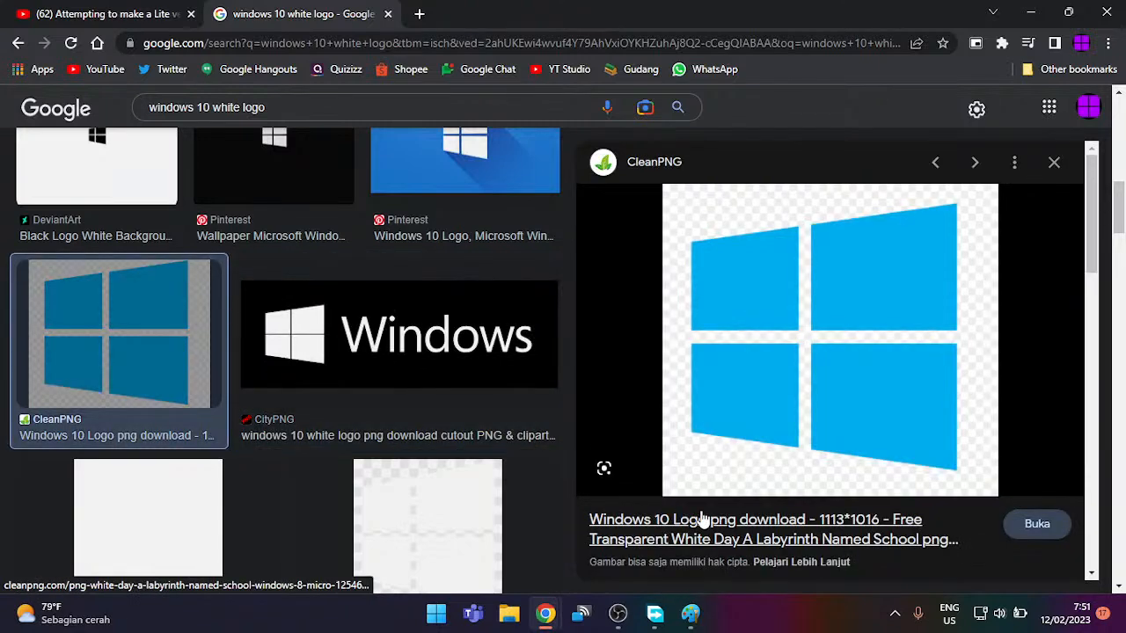
scroll(484, 447, "down", 3)
scroll(484, 447, "down", 5)
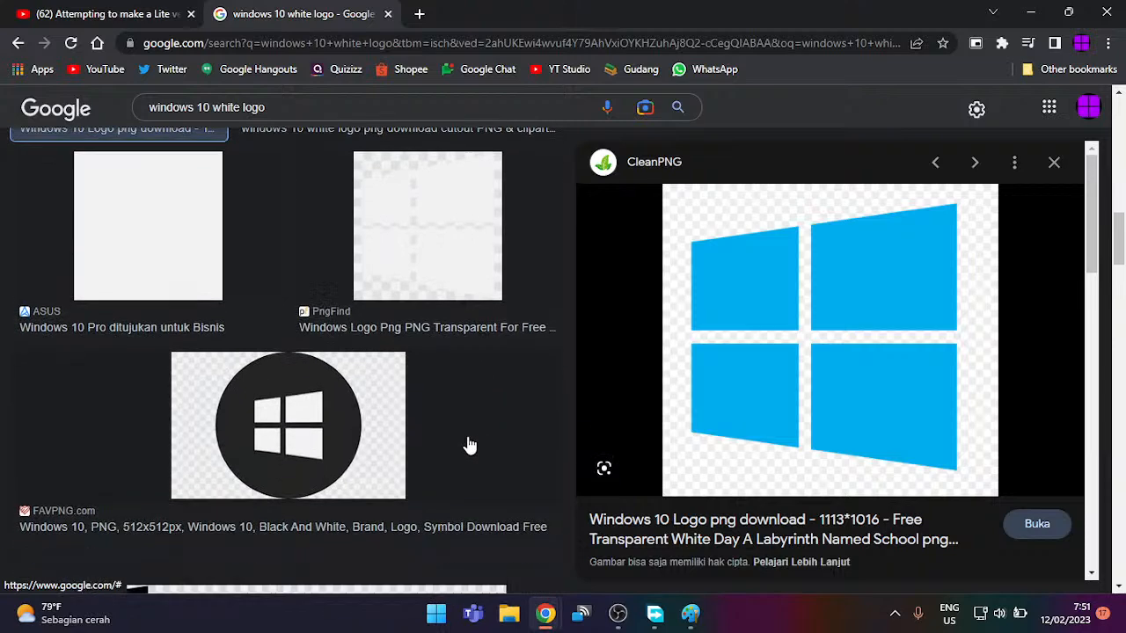
scroll(467, 445, "down", 6)
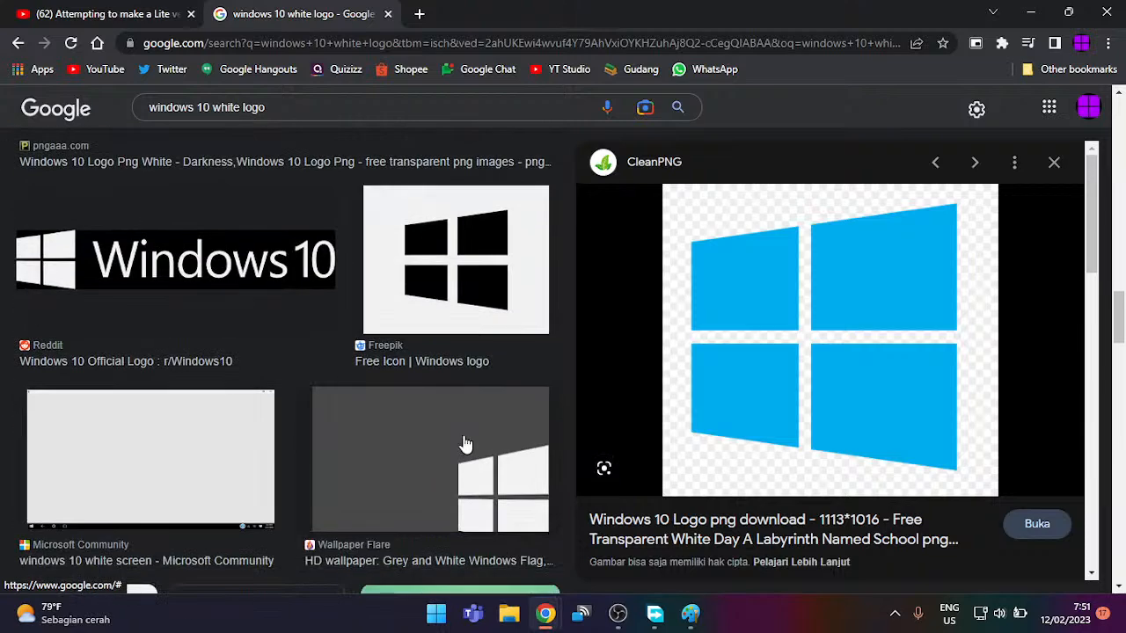
scroll(382, 407, "down", 5)
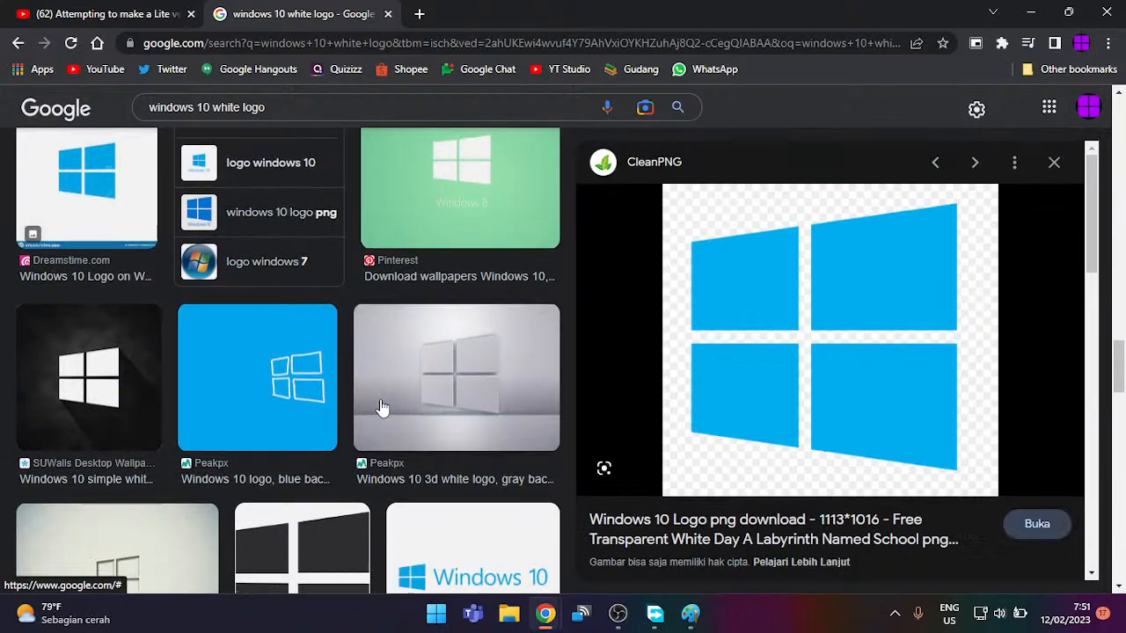
scroll(381, 407, "down", 4)
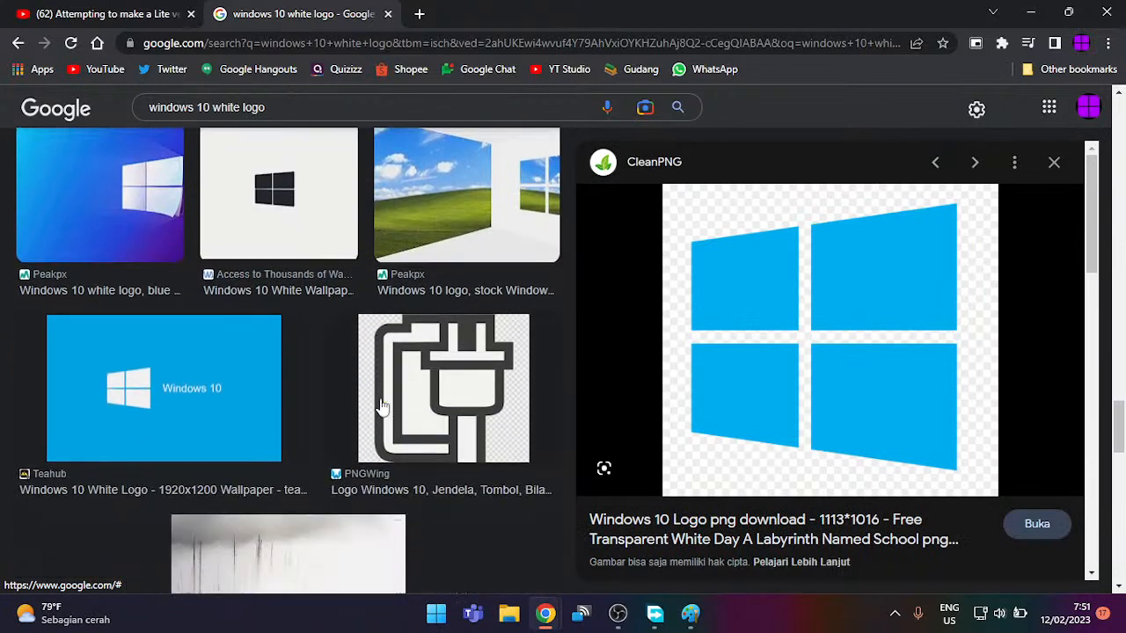
scroll(382, 407, "down", 5)
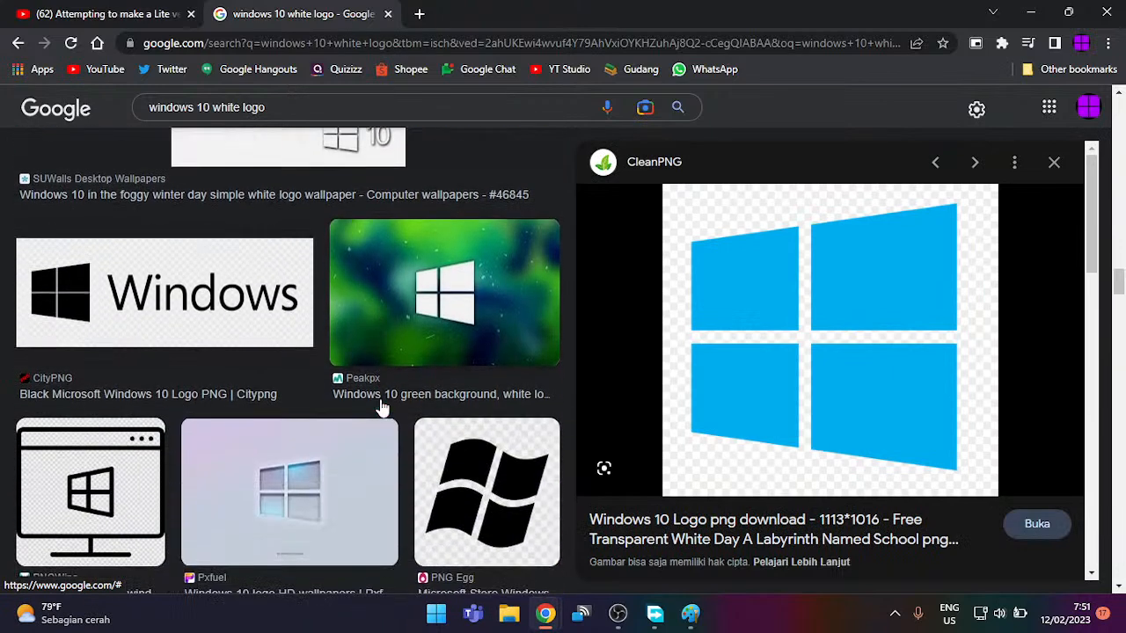
scroll(382, 407, "up", 1)
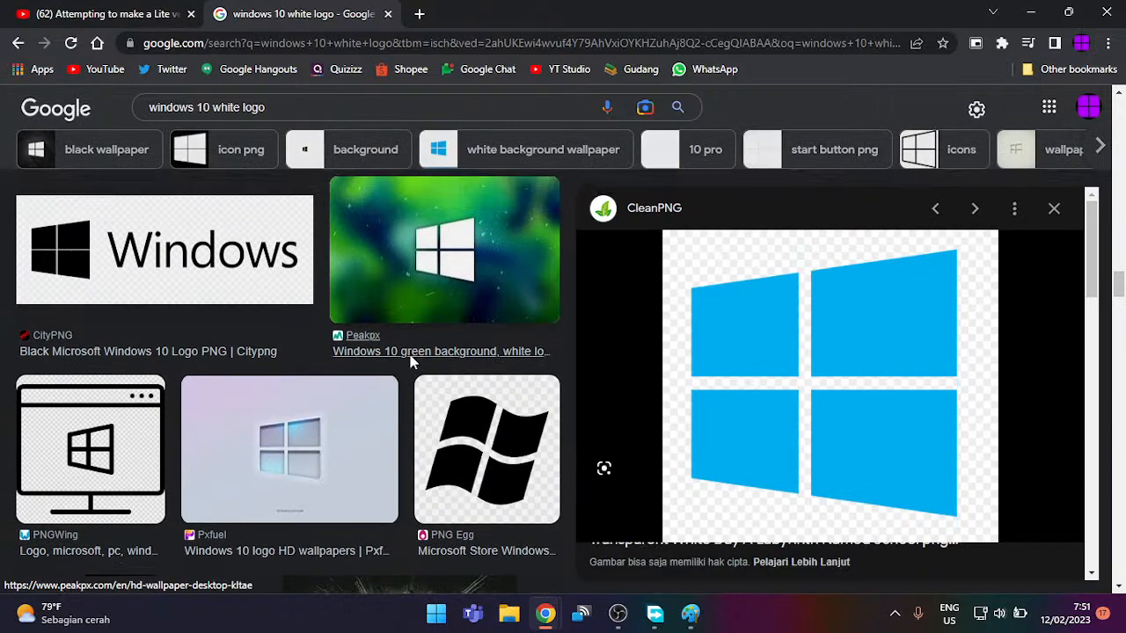
scroll(335, 353, "down", 6)
scroll(403, 354, "up", 10)
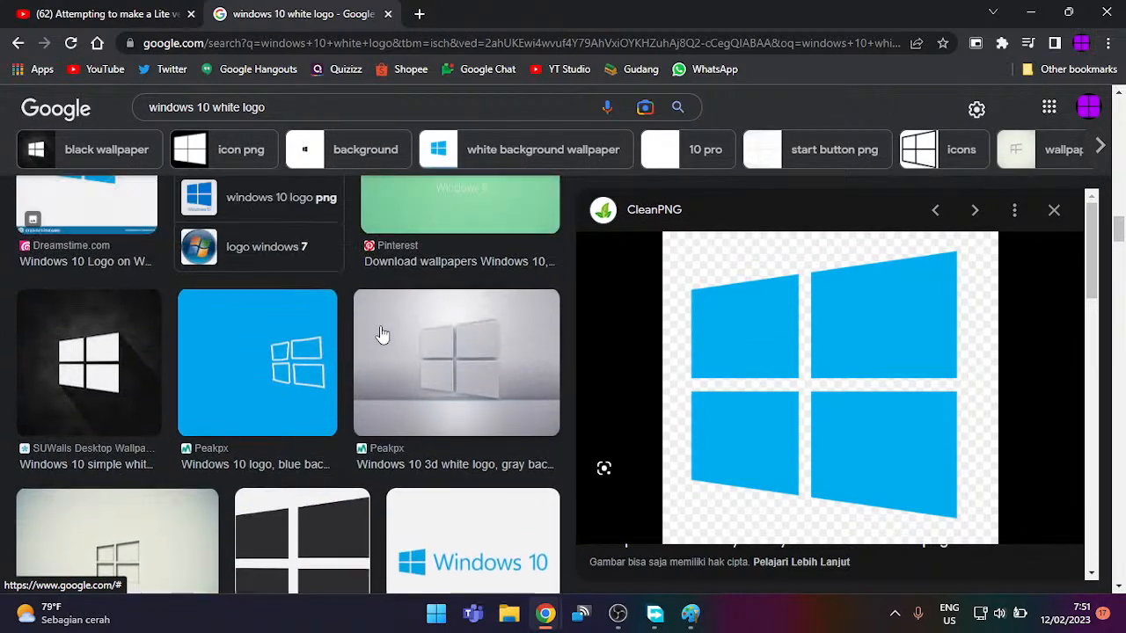
scroll(368, 319, "up", 8)
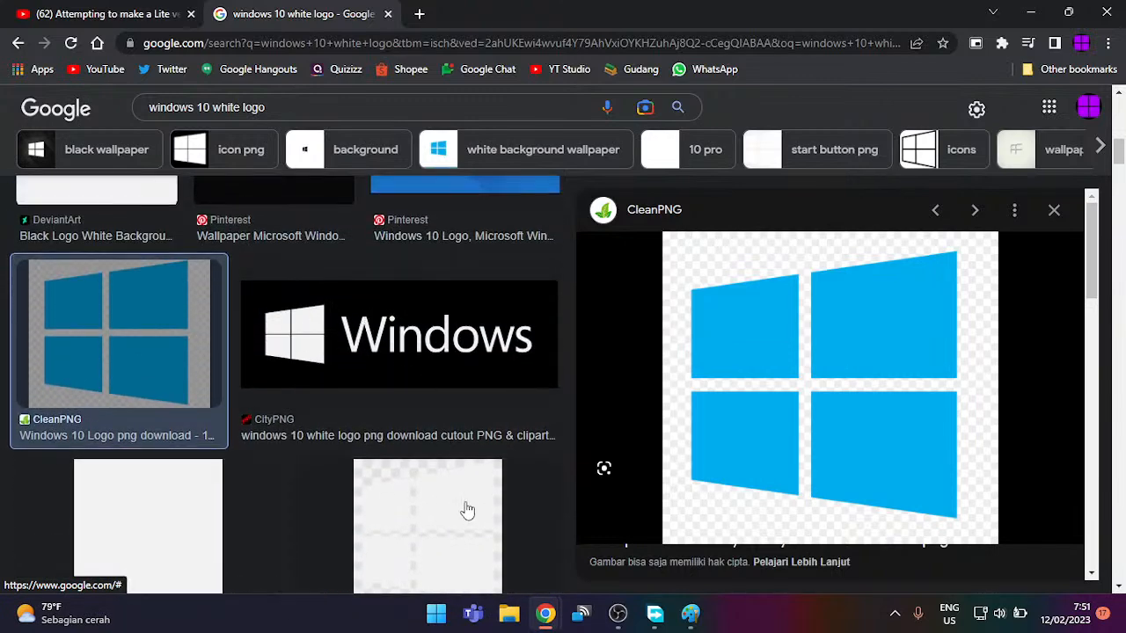
Step: Open the CityPNG Windows wordmark image by itself in a new Chrome tab
left_click(477, 340)
right_click(480, 341)
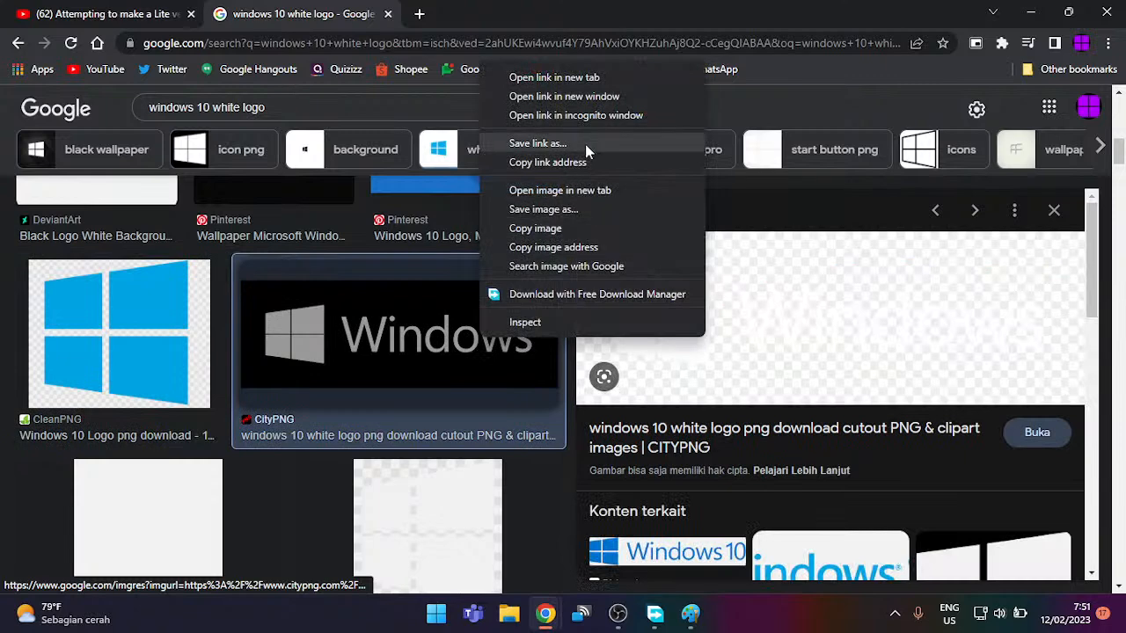
left_click(559, 190)
left_click(546, 10)
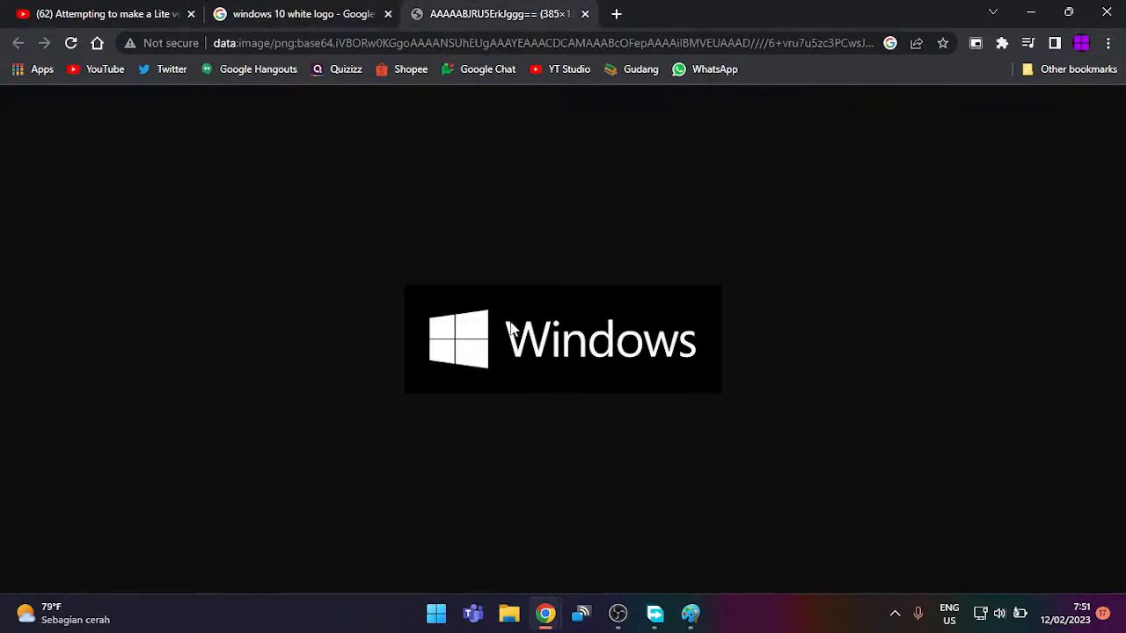
scroll(510, 322, "up", 5)
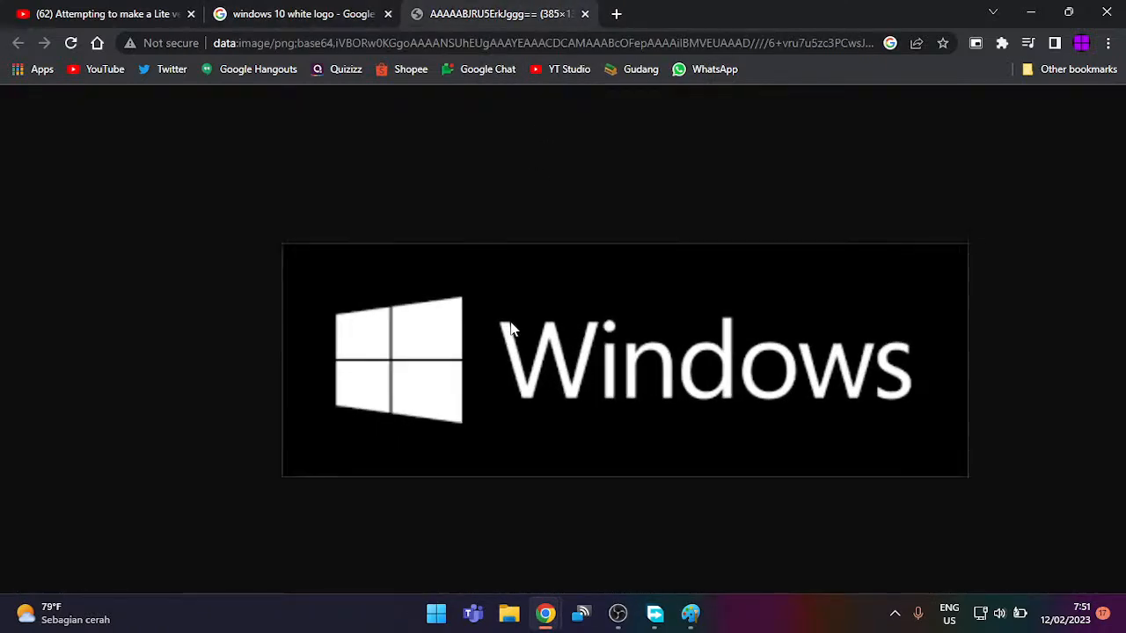
scroll(511, 322, "left", 1)
scroll(513, 328, "left", 1)
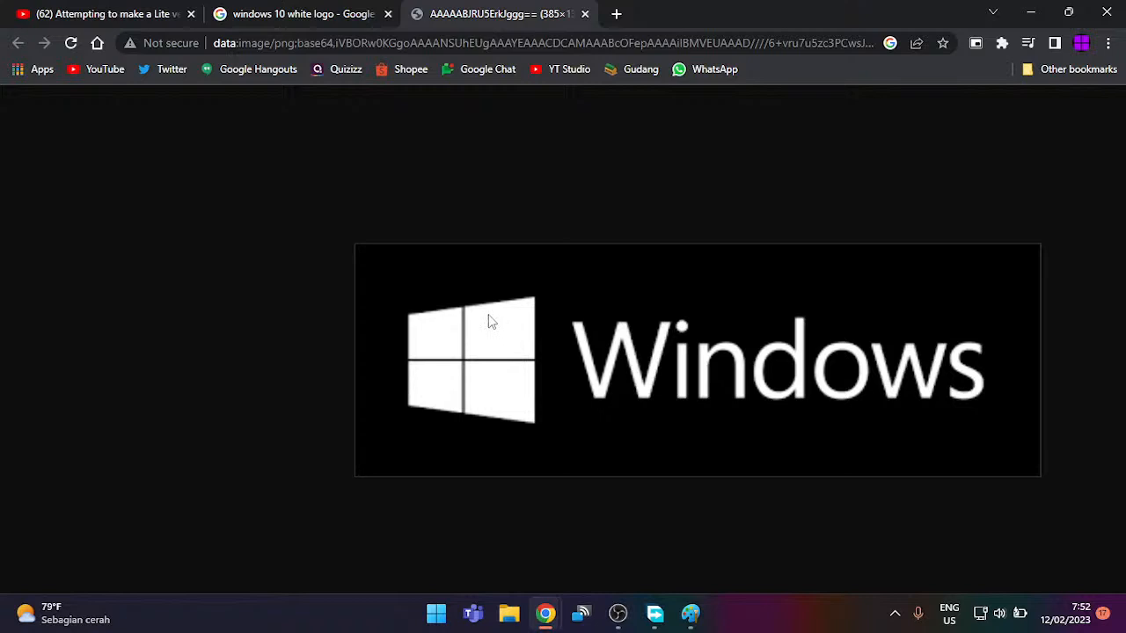
Step: Snip just the four-pane Windows logo with Win+Shift+S
key("super+shift+s")
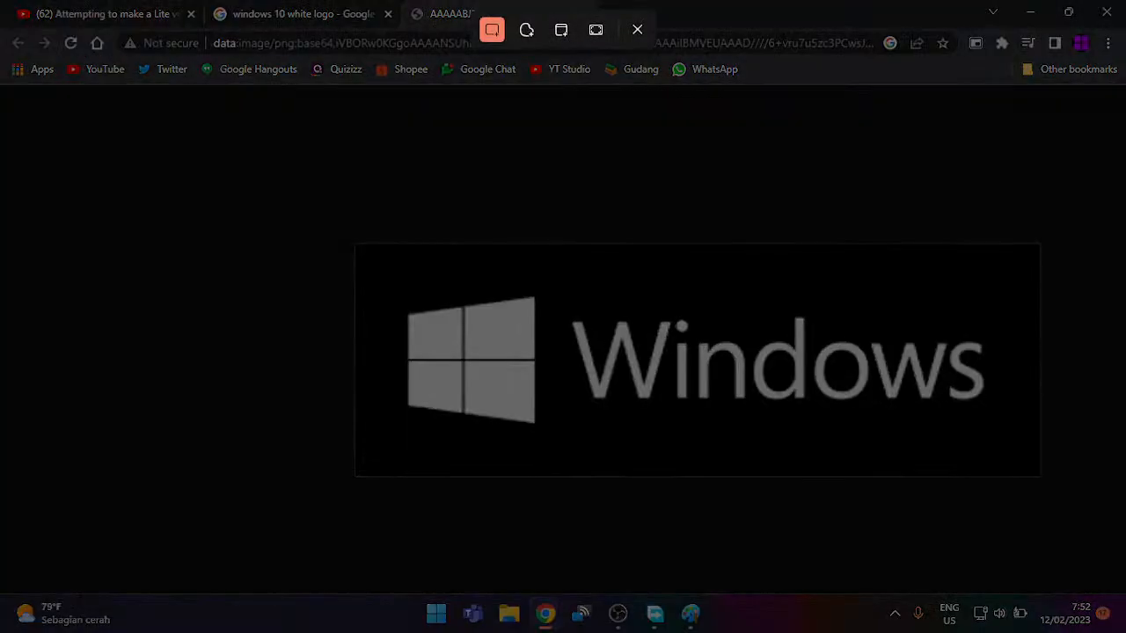
left_click_drag(384, 269, 562, 458)
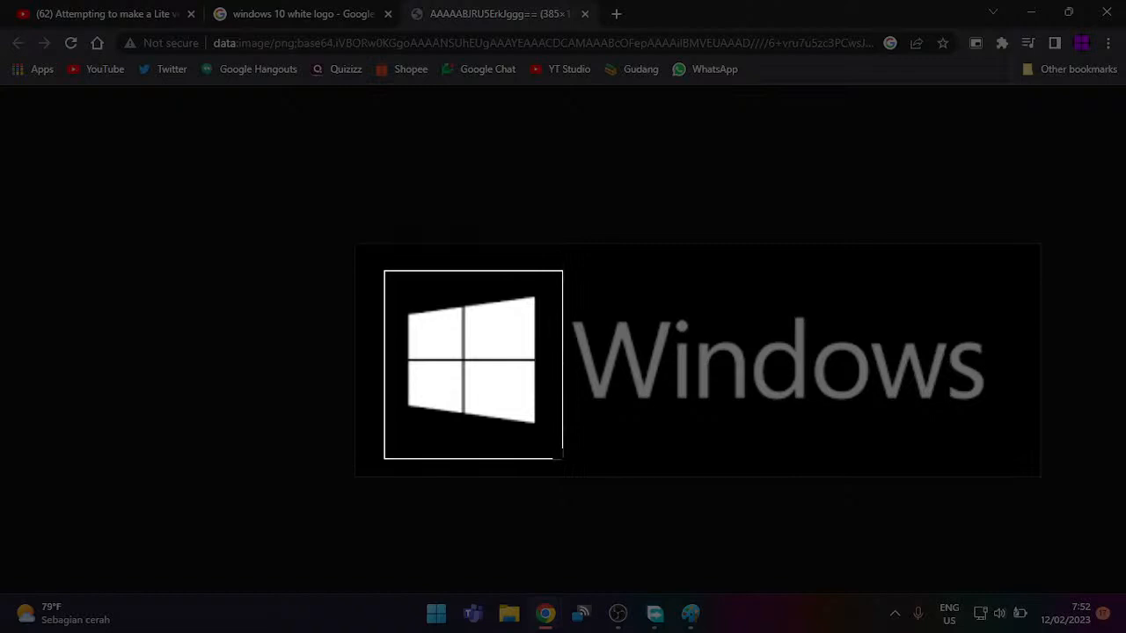
left_click_drag(562, 458, 422, 278)
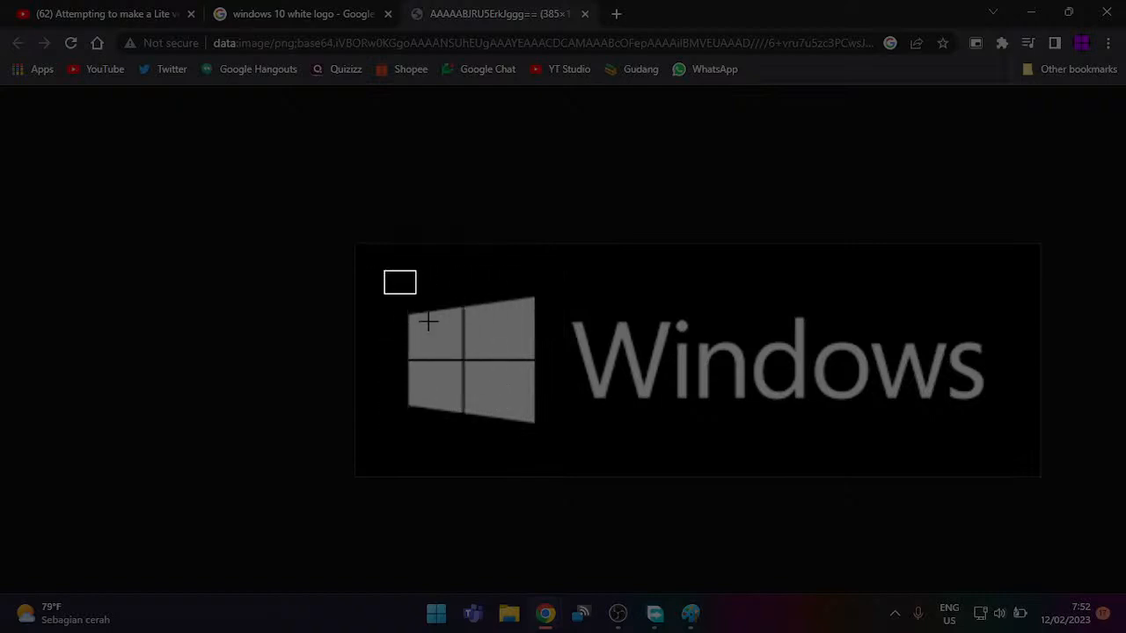
mouse_move(428, 321)
left_mouse_down()
mouse_move(551, 428)
mouse_move(565, 467)
left_mouse_up()
Step: In maximised Paint, paste the captured logo and move it onto the lighter-blue right panel
left_click(689, 613)
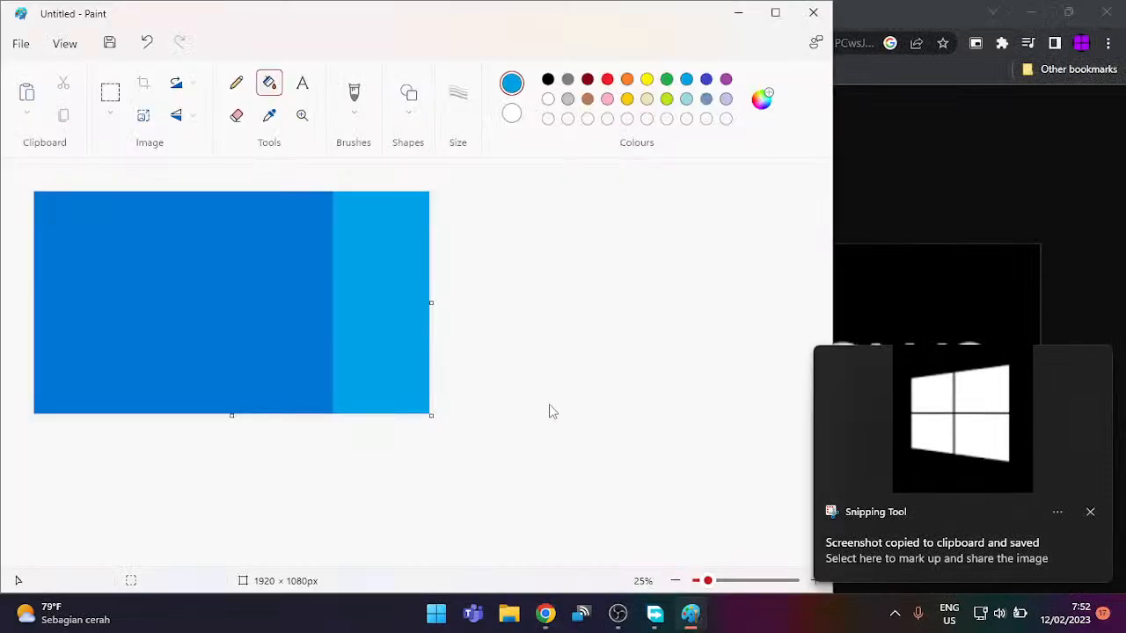
left_click(775, 13)
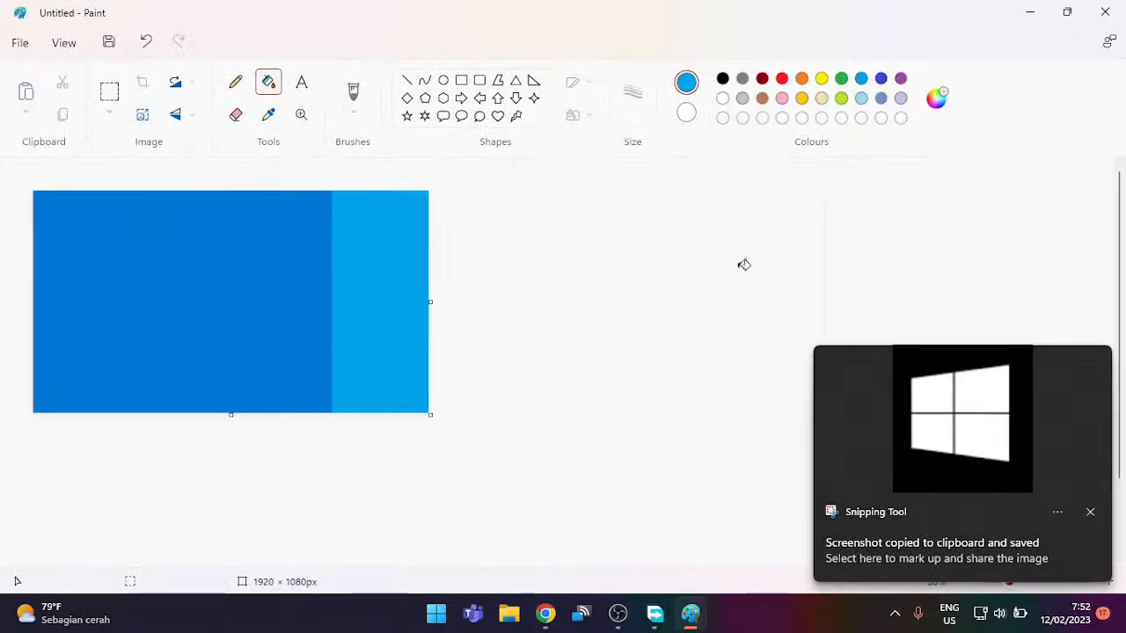
scroll(741, 264, "up", 5)
scroll(744, 265, "down", 3)
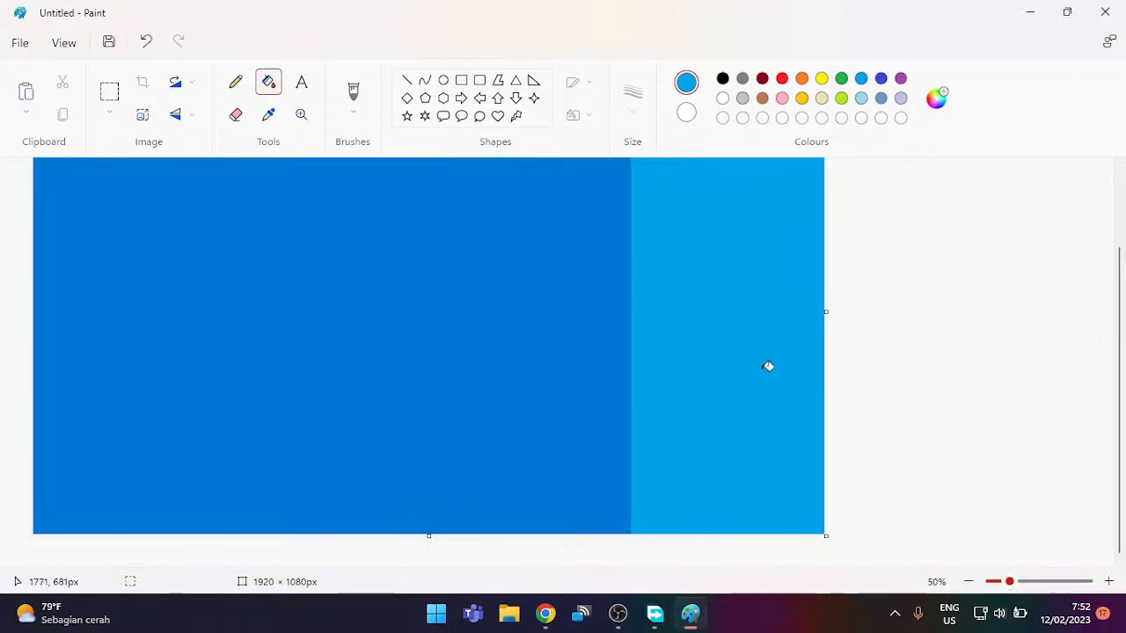
key("ctrl+v")
left_click_drag(87, 244, 687, 280)
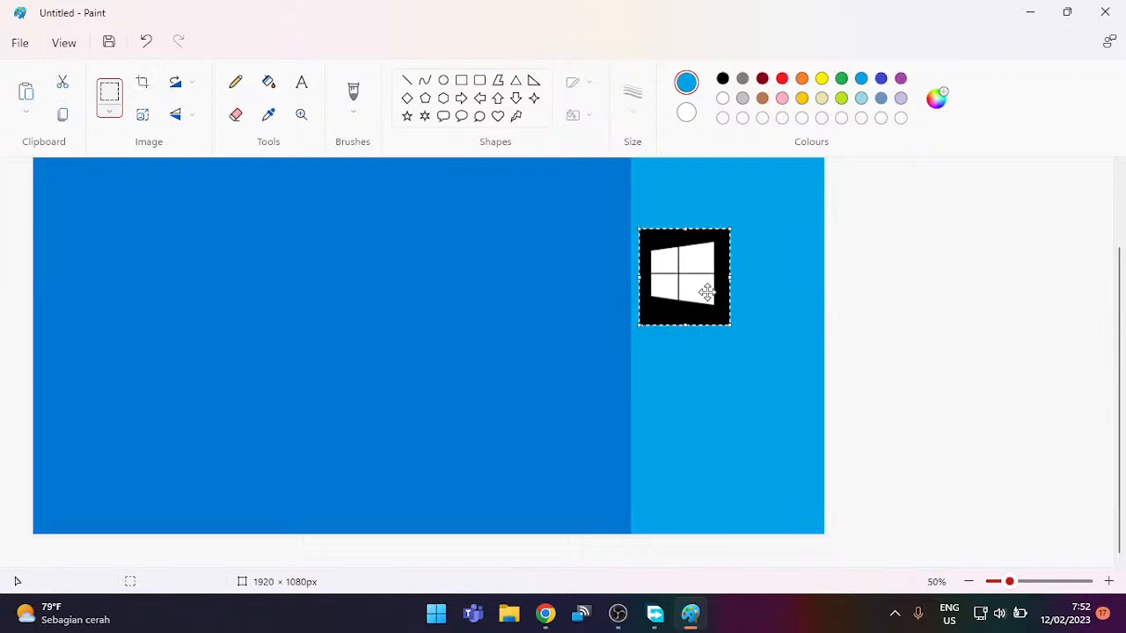
Step: Resize the logo in pixels to 120 × 128 and nudge it slightly lower
left_click(145, 116)
left_click(601, 222)
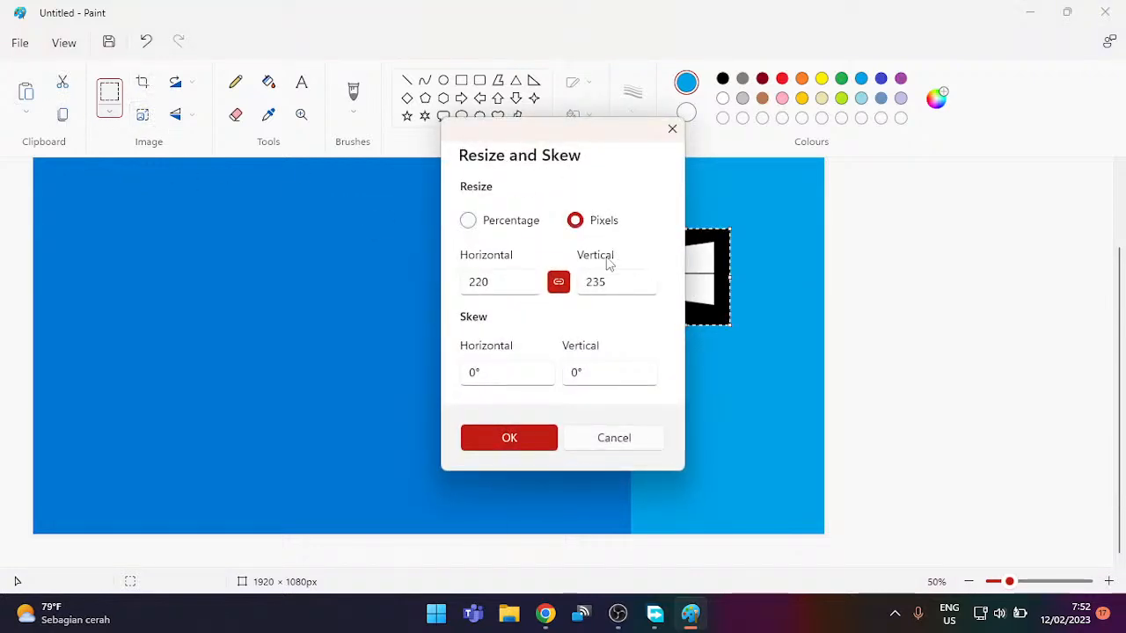
double_click(506, 286)
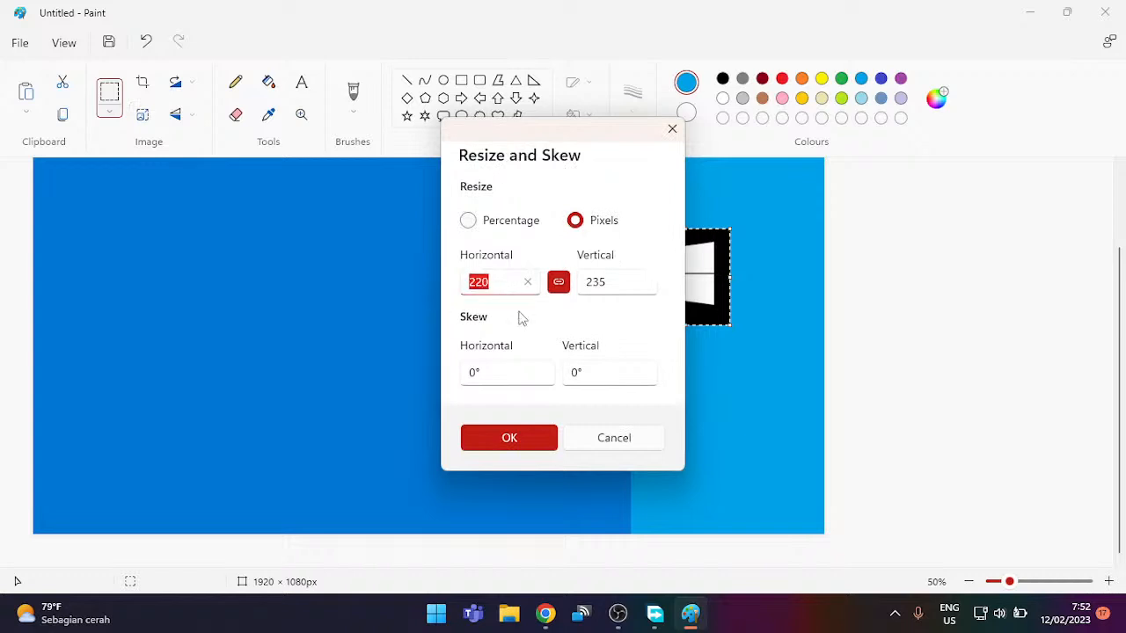
type("1")
left_click(495, 439)
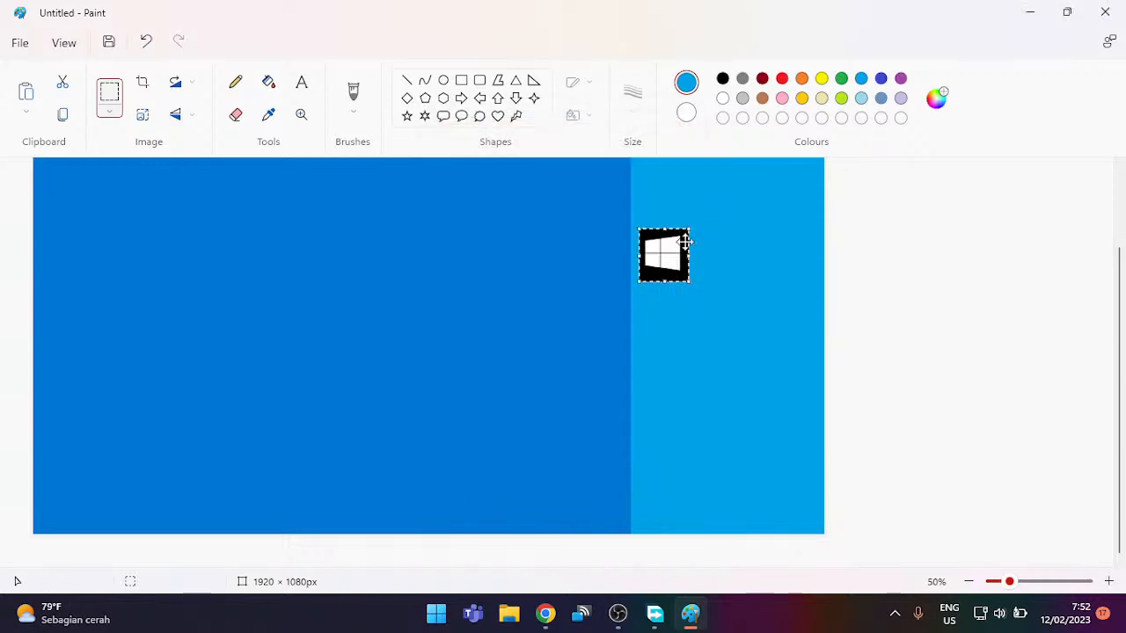
left_click_drag(660, 251, 661, 266)
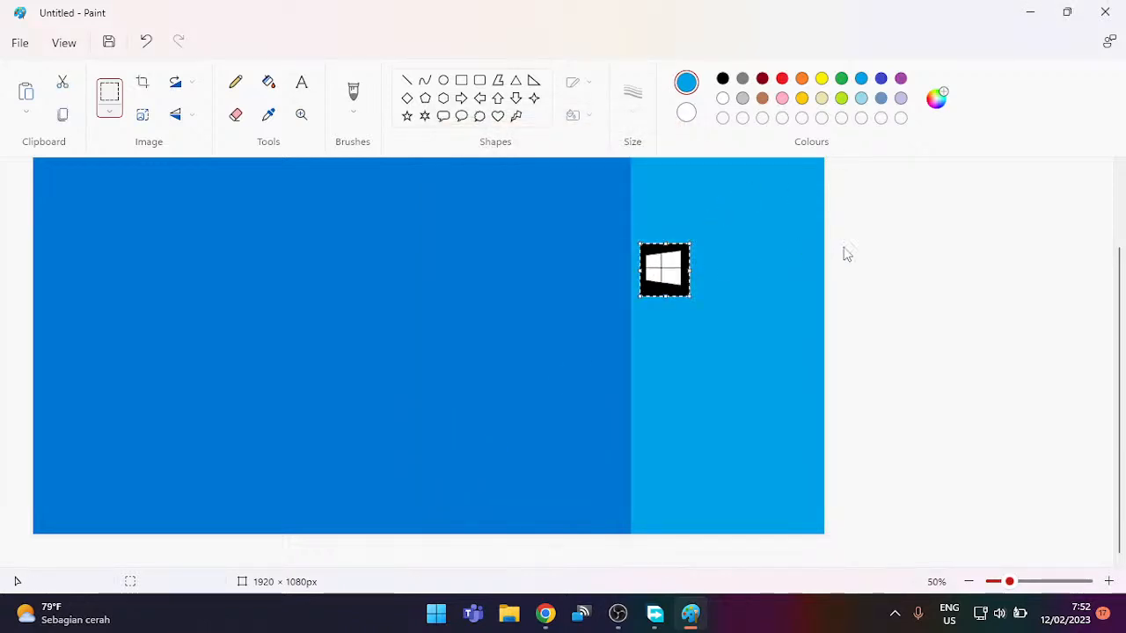
left_click(732, 253)
Step: Fill the logo's black square light blue, then undo twice to remove the pasted logo
scroll(776, 256, "up", 2)
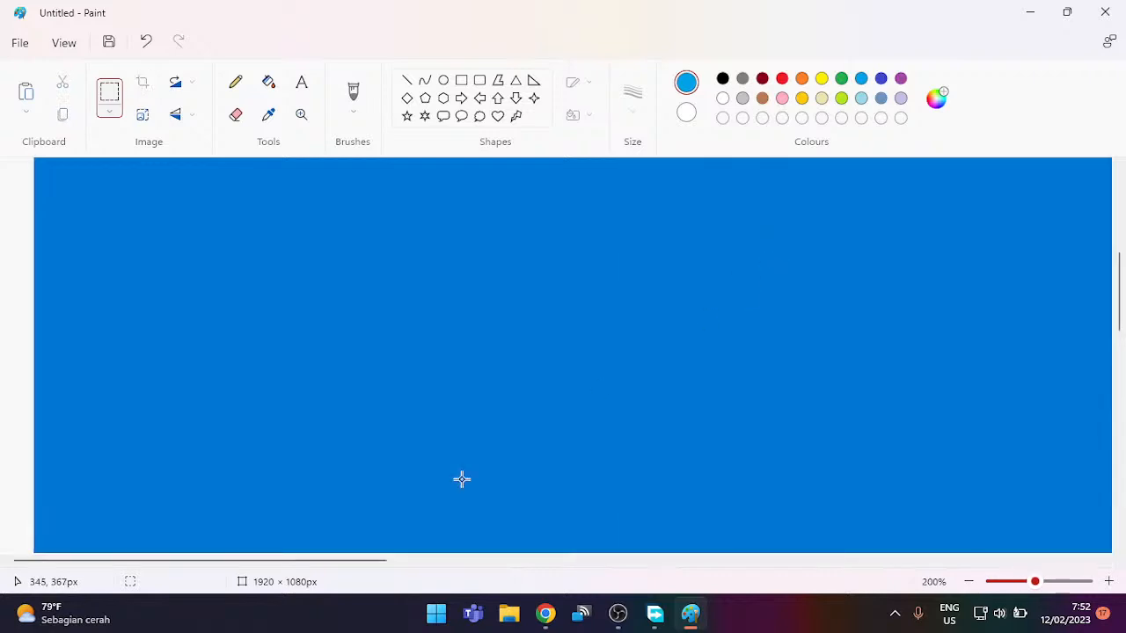
left_click_drag(339, 561, 935, 522)
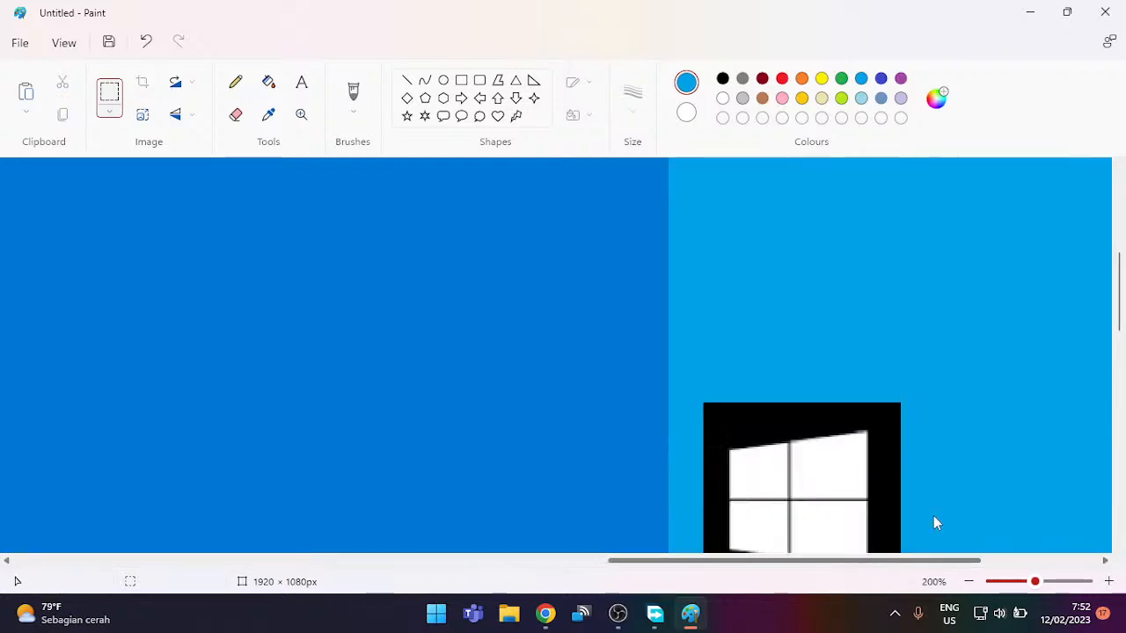
scroll(958, 431, "right", 1)
scroll(982, 350, "down", 1)
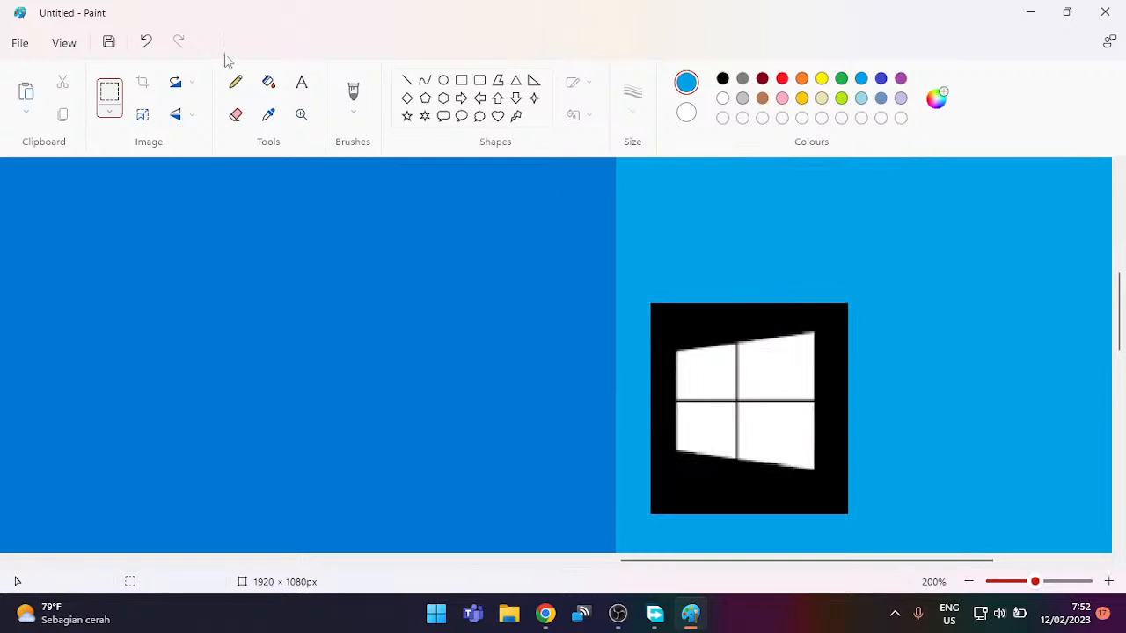
left_click(268, 81)
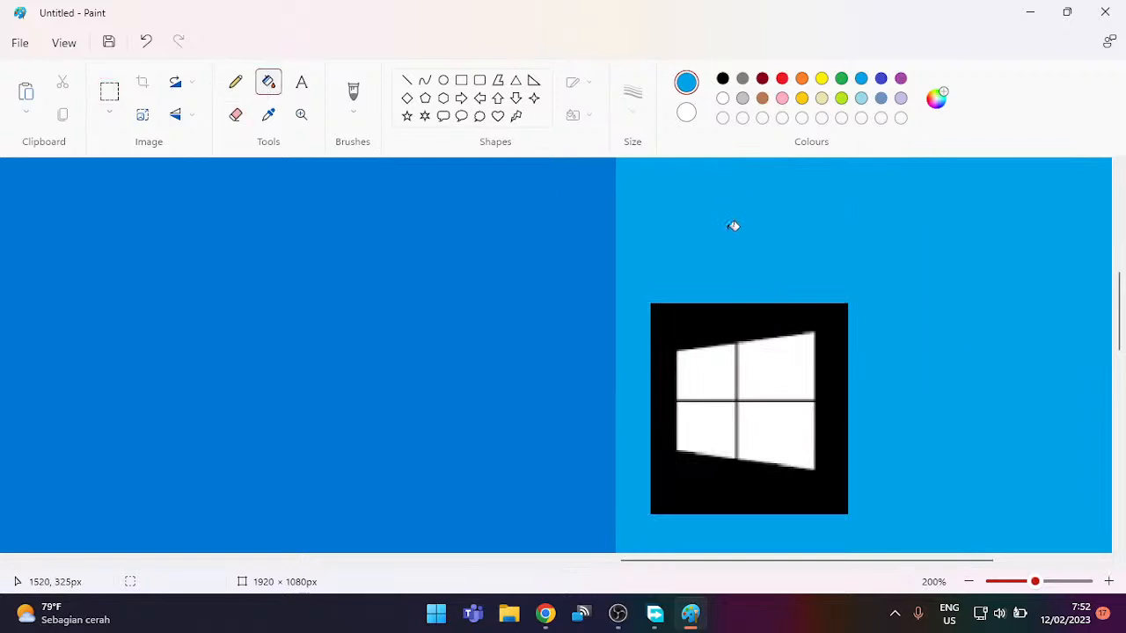
left_click(713, 318)
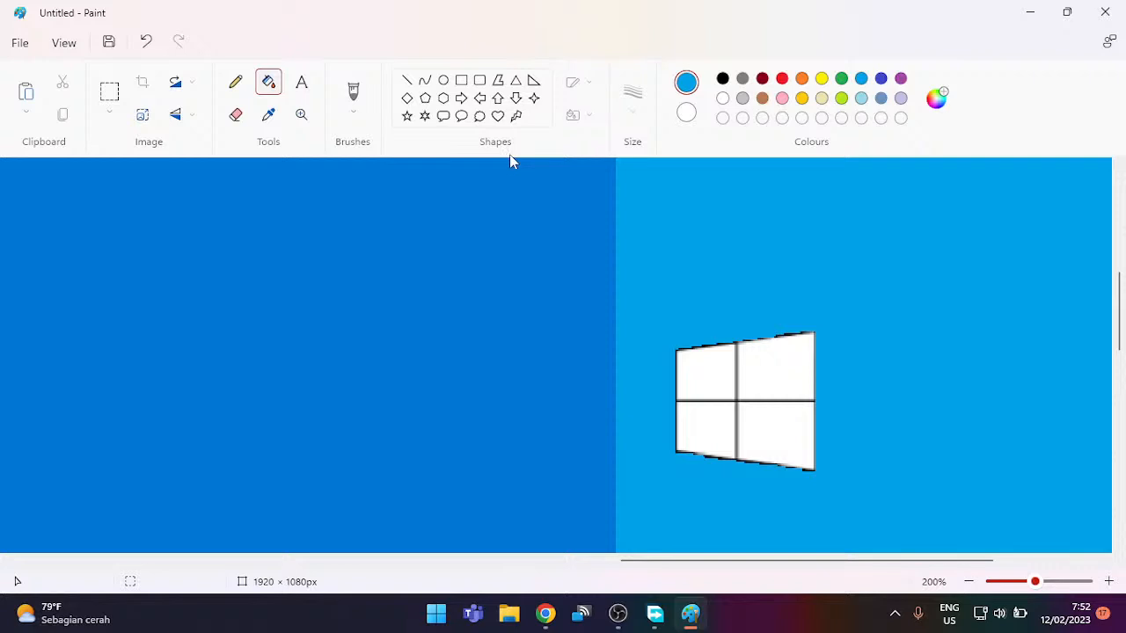
left_click(146, 42)
left_click(146, 42)
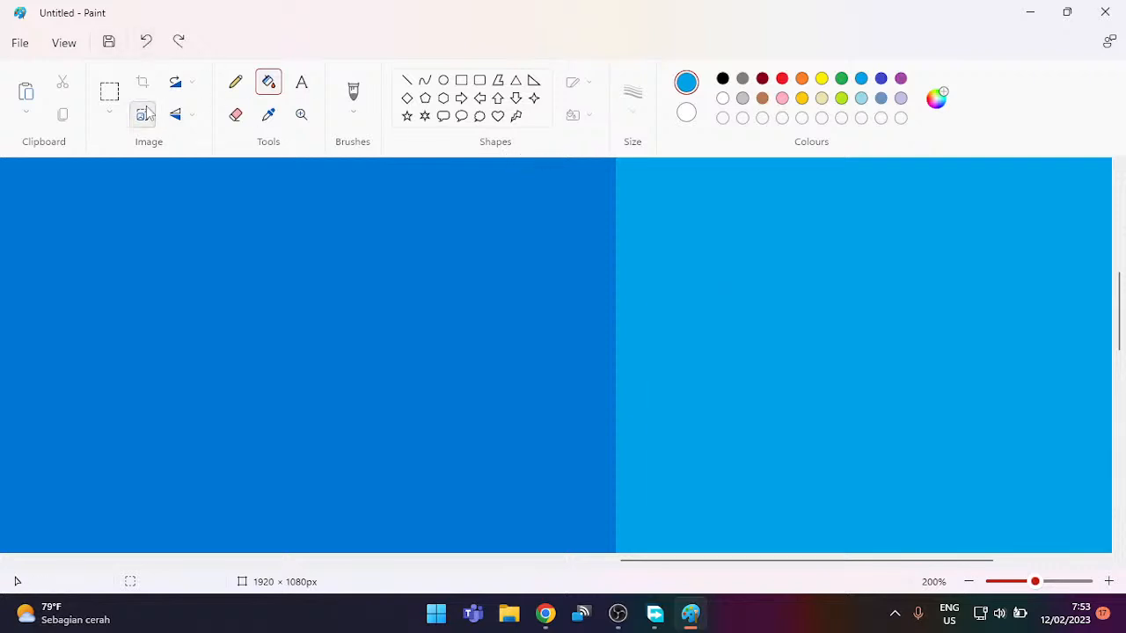
left_click(459, 82)
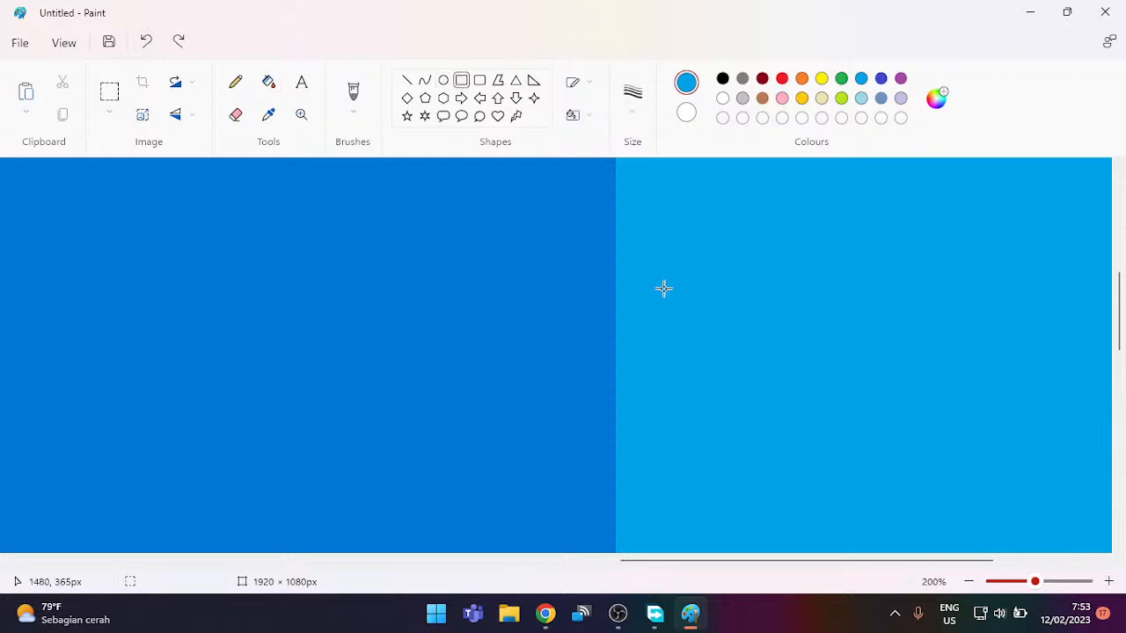
Step: Draw a white square on the lighter-blue panel, widening it slightly
left_click_drag(668, 292, 803, 437)
left_click_drag(803, 437, 816, 442)
left_click(925, 370)
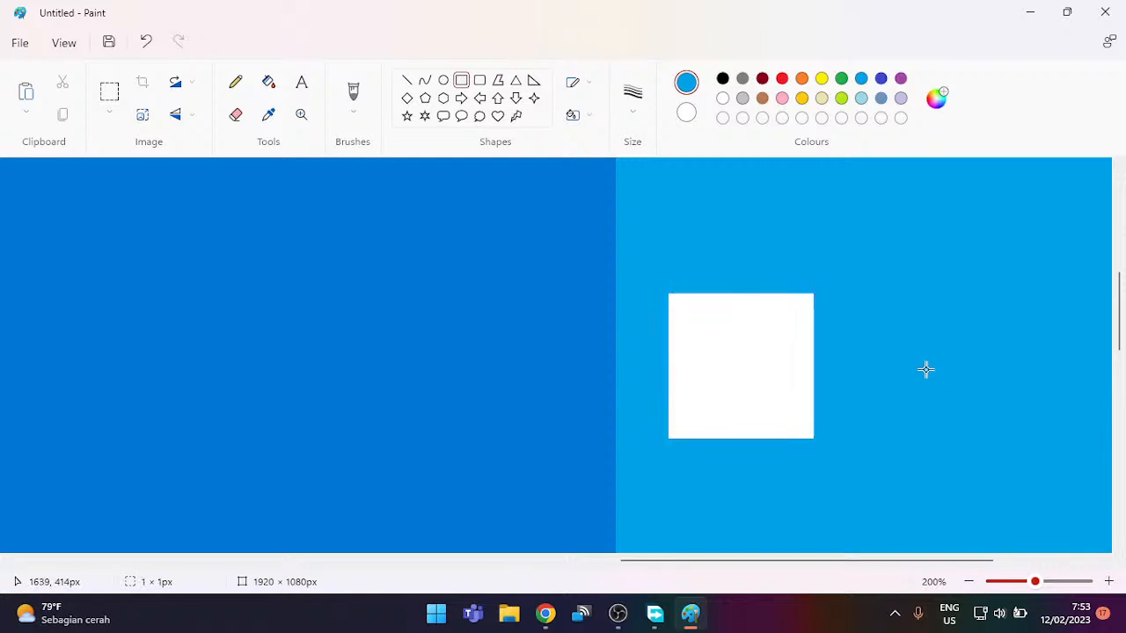
Step: Trim the square's top edge into a slant with blue lines, covering the leftover white sliver
left_click(406, 80)
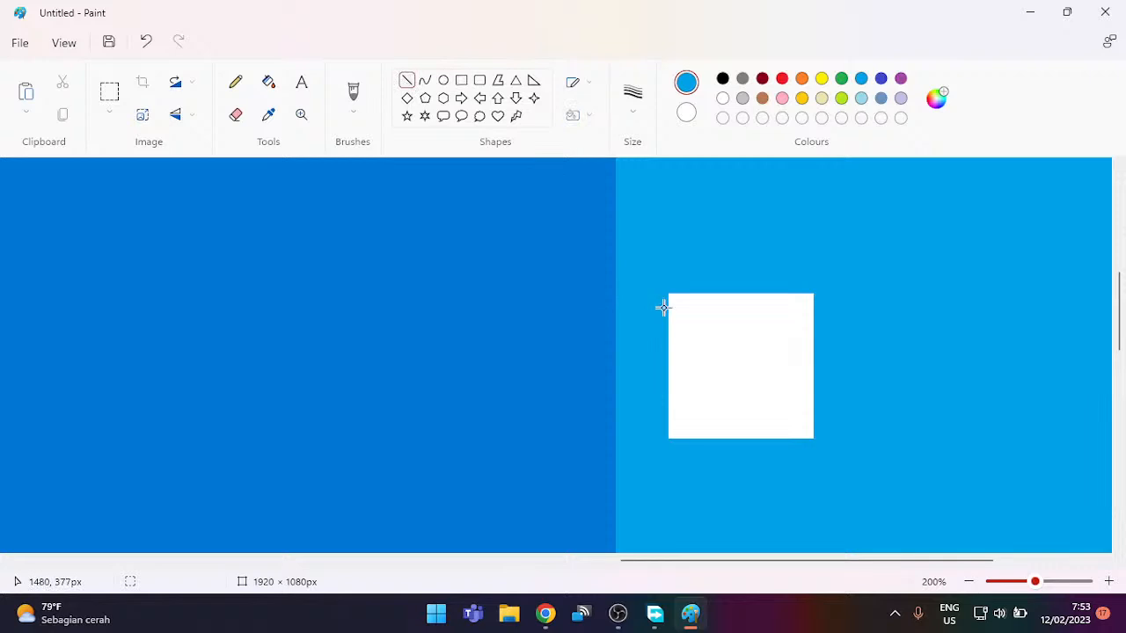
left_click_drag(663, 307, 867, 287)
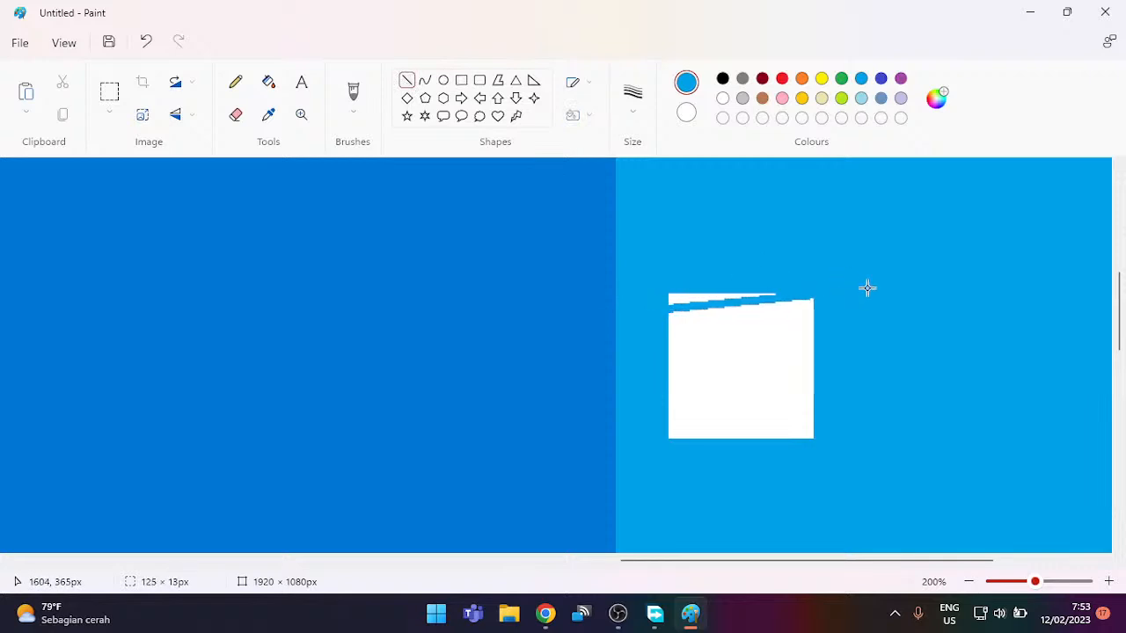
left_click(763, 233)
left_click_drag(651, 299, 902, 278)
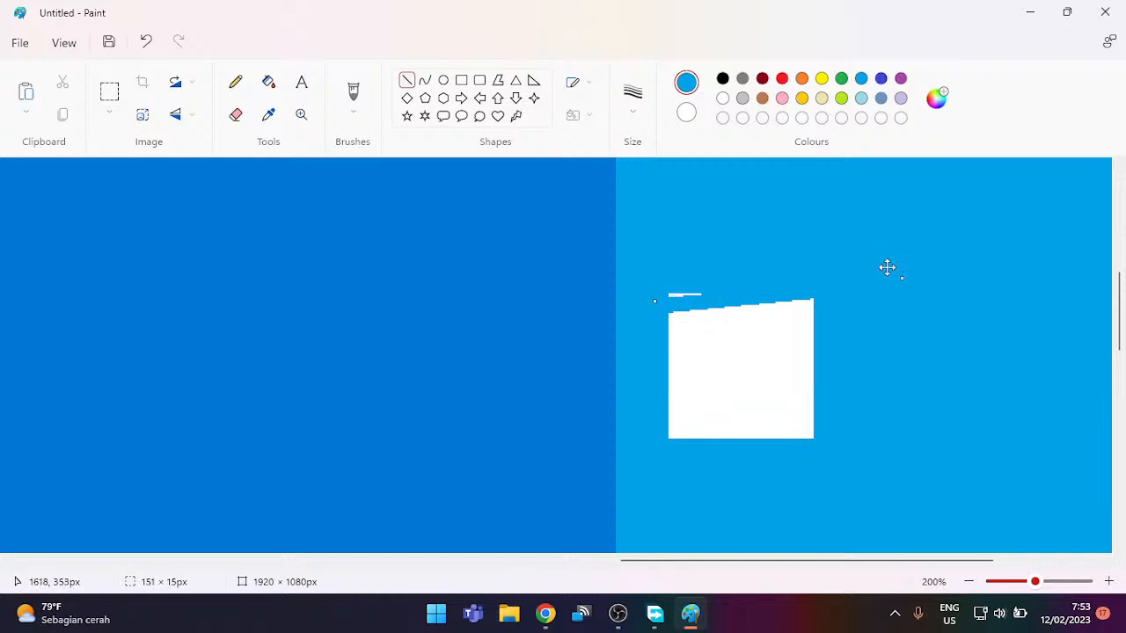
left_click(622, 280)
left_click_drag(652, 294, 735, 286)
left_click(746, 255)
left_click(109, 88)
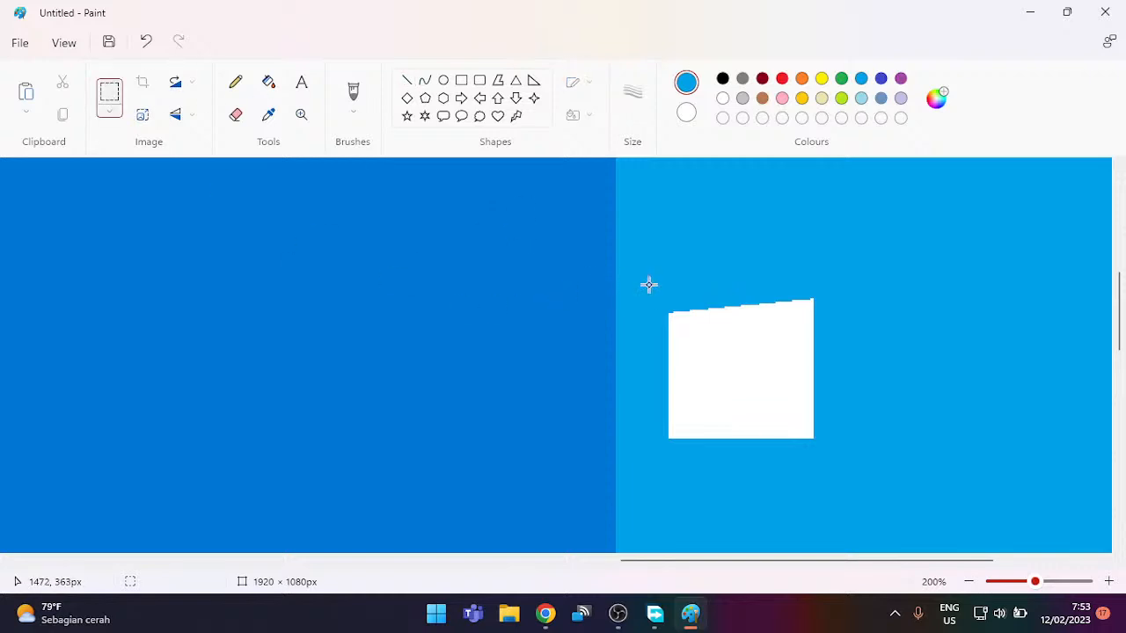
Step: Copy the slanted top slice, flip it, and fit it beneath the square's bottom
left_click_drag(651, 287, 857, 373)
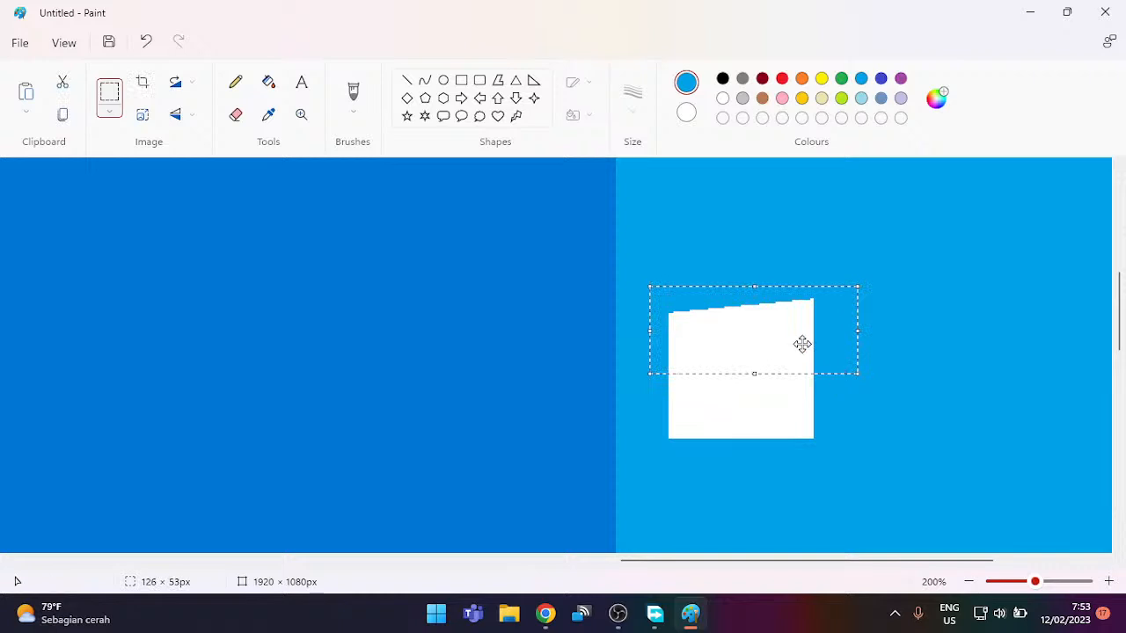
key("ctrl+c")
key("ctrl+v")
right_click(162, 241)
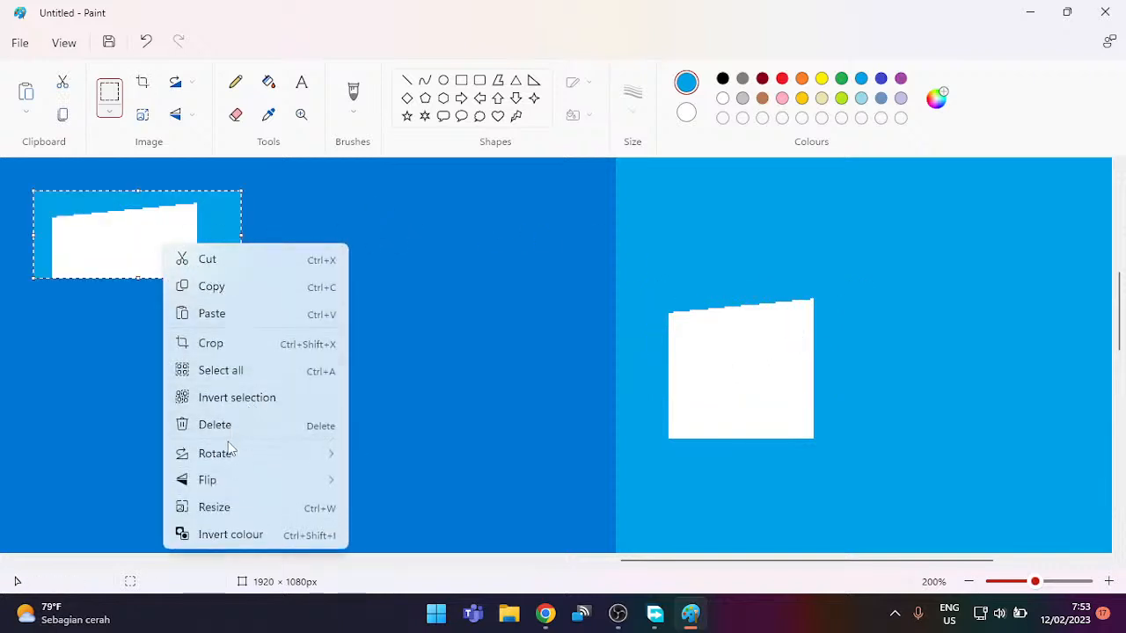
mouse_move(284, 481)
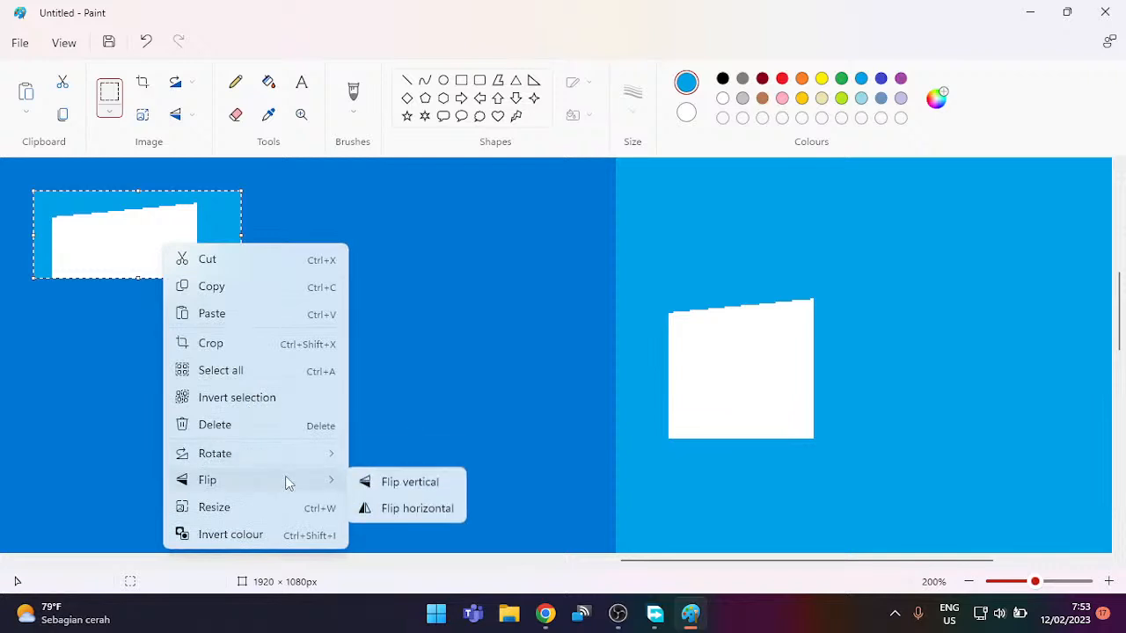
left_click(410, 509)
left_click_drag(187, 249, 764, 435)
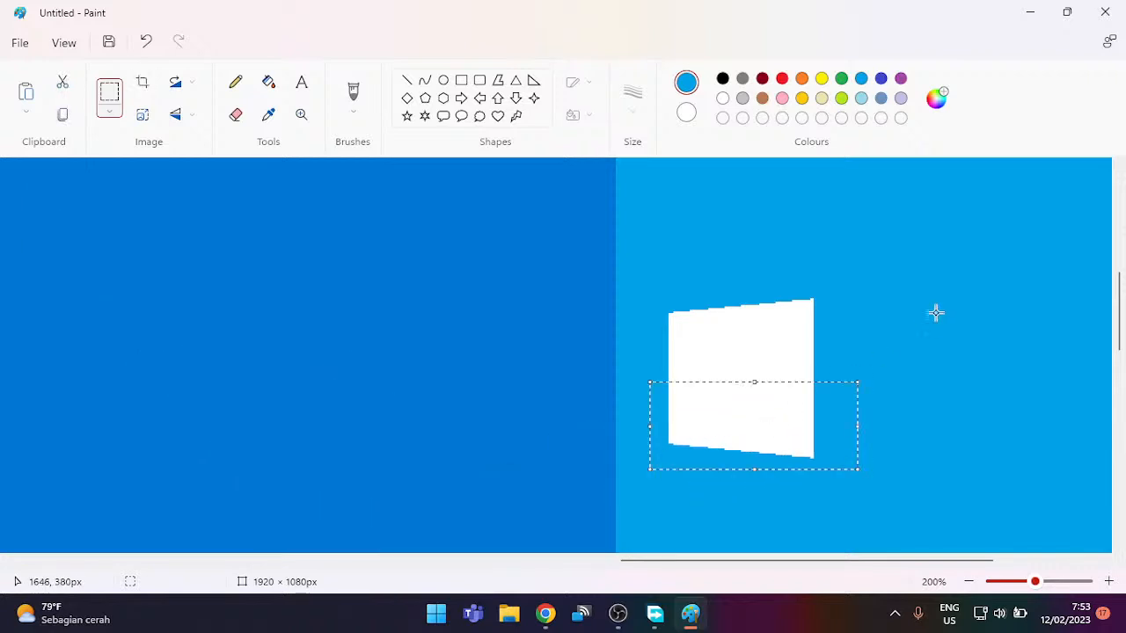
key("Up")
key("Up")
key("Up")
key("Up")
key("Up")
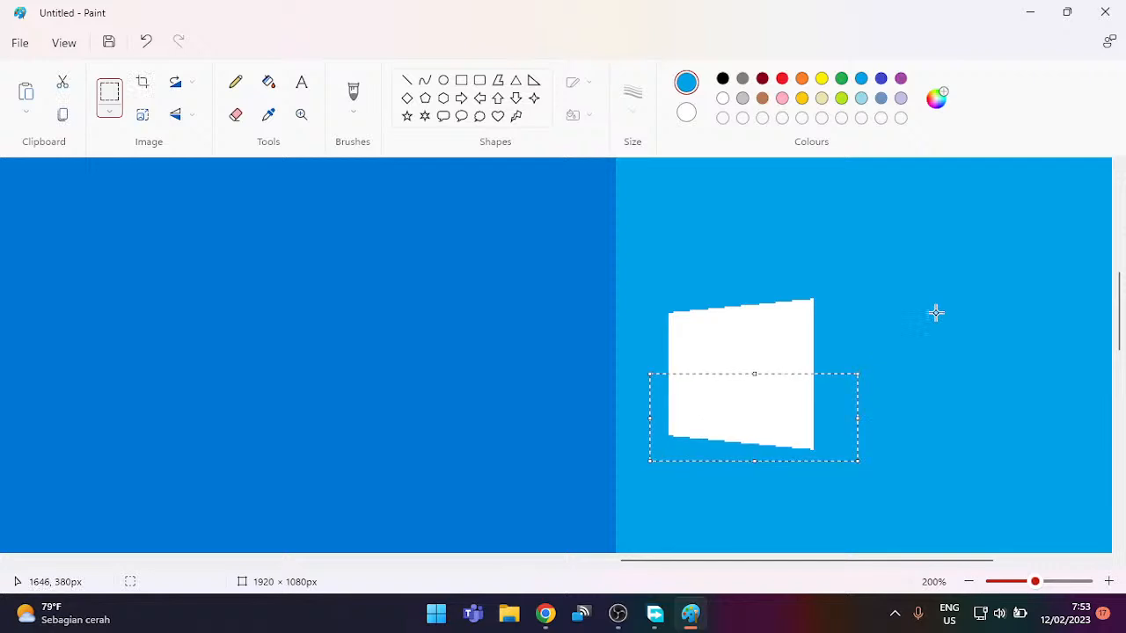
key("Up")
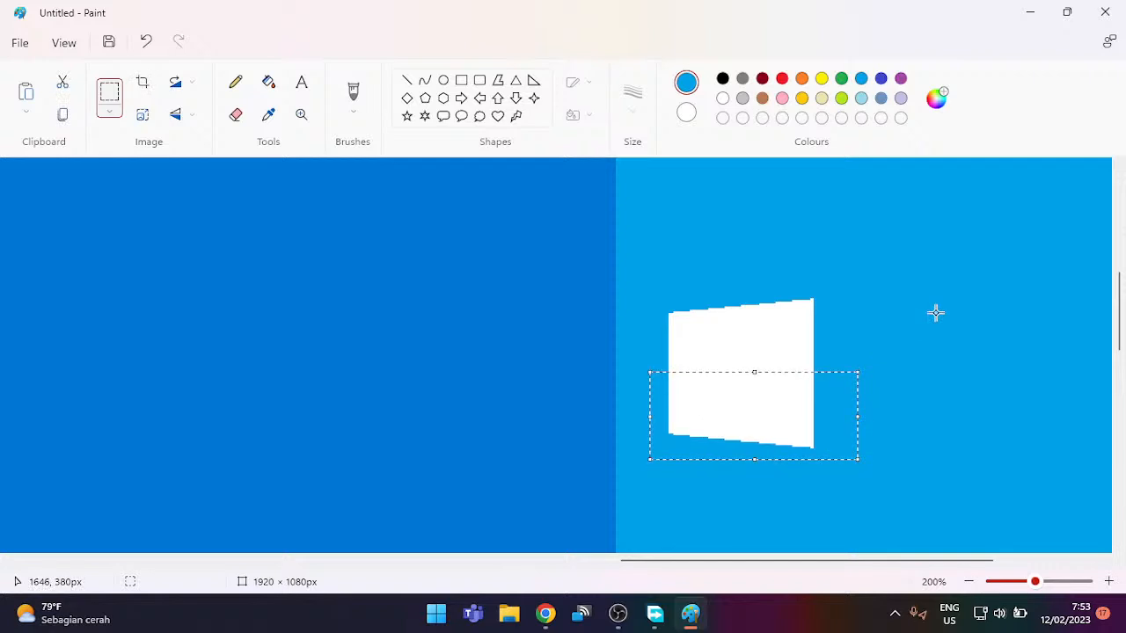
key("Down")
key("Down")
Step: Draw one vertical and one horizontal 1px blue divider across the white shape
left_click(935, 312)
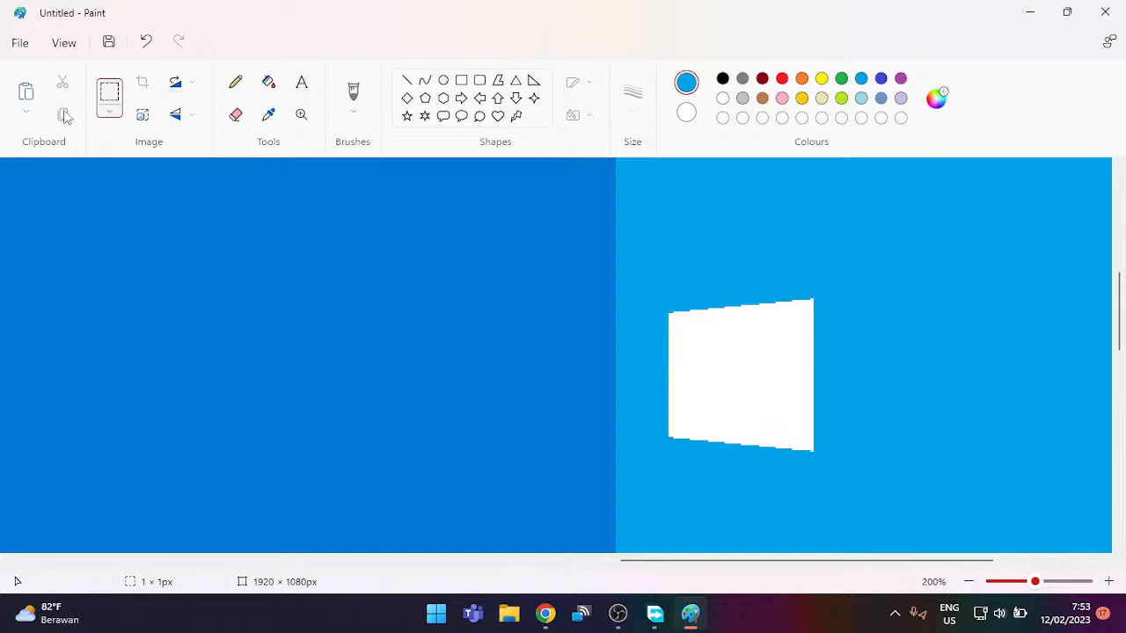
left_click(406, 80)
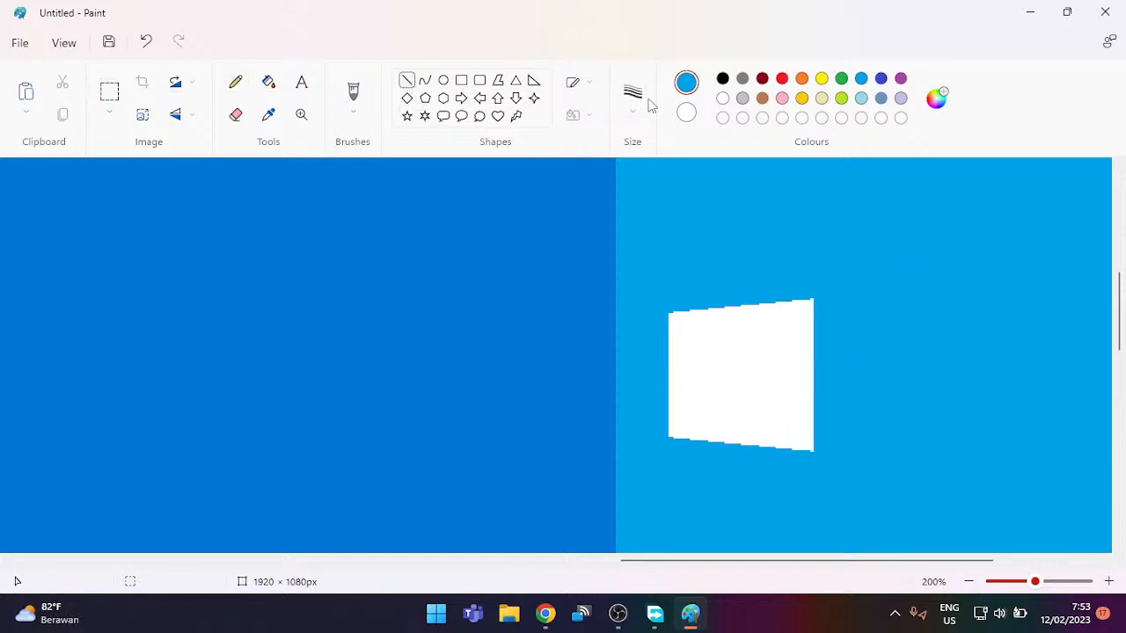
left_click(637, 102)
left_click(658, 148)
left_click_drag(739, 278, 738, 480)
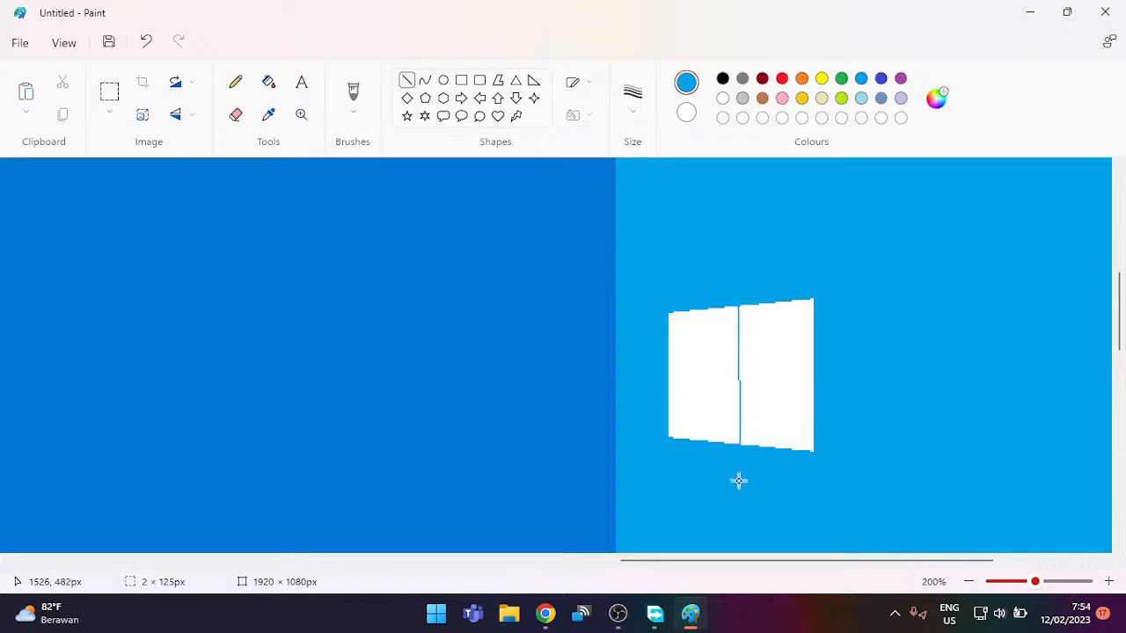
key("Left")
key("Left")
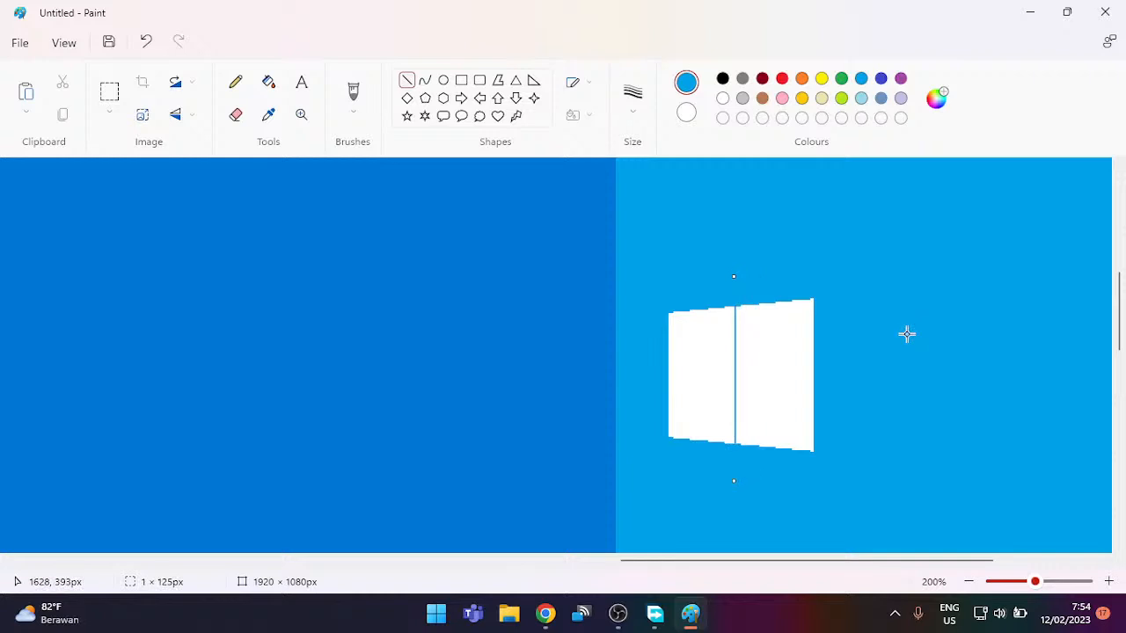
left_click_drag(639, 370, 868, 369)
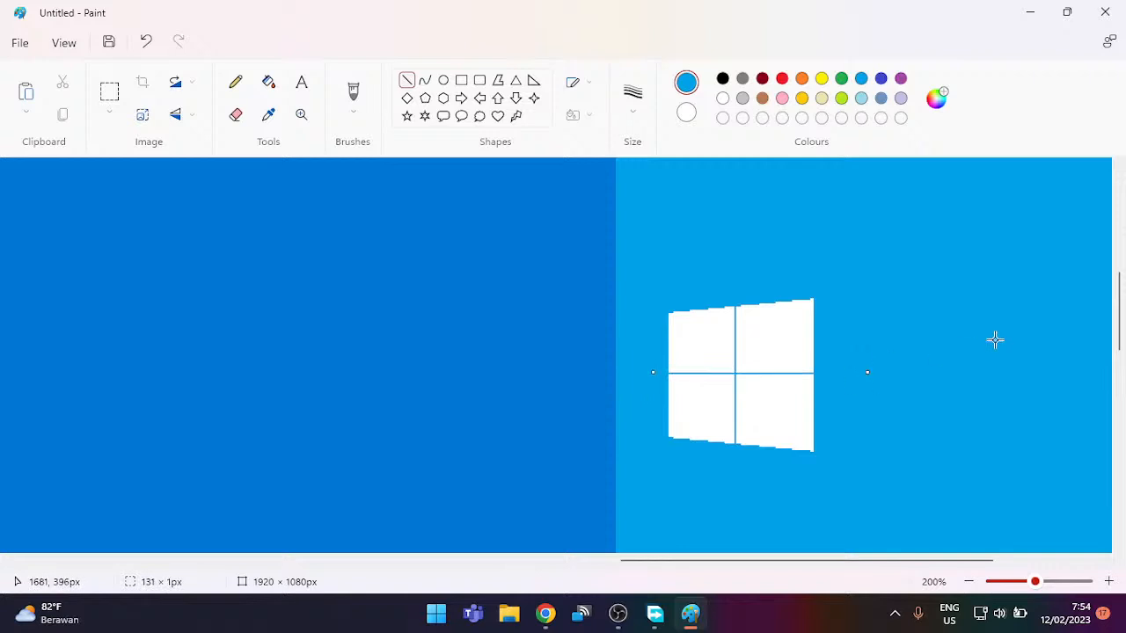
scroll(995, 339, "up", 1)
scroll(994, 339, "down", 1)
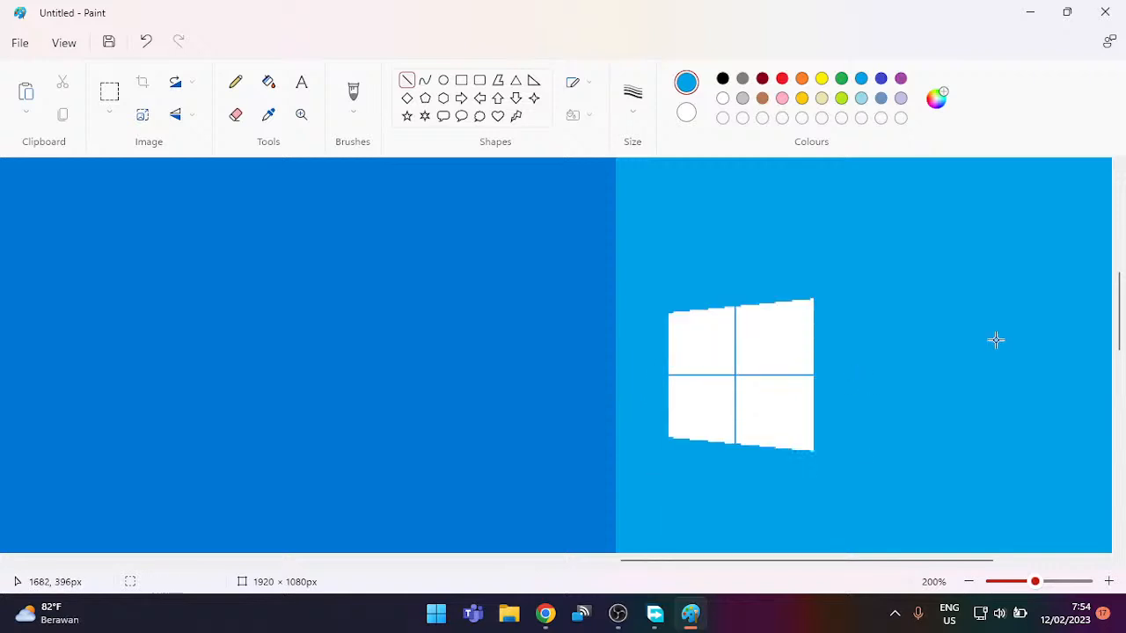
scroll(816, 429, "down", 3)
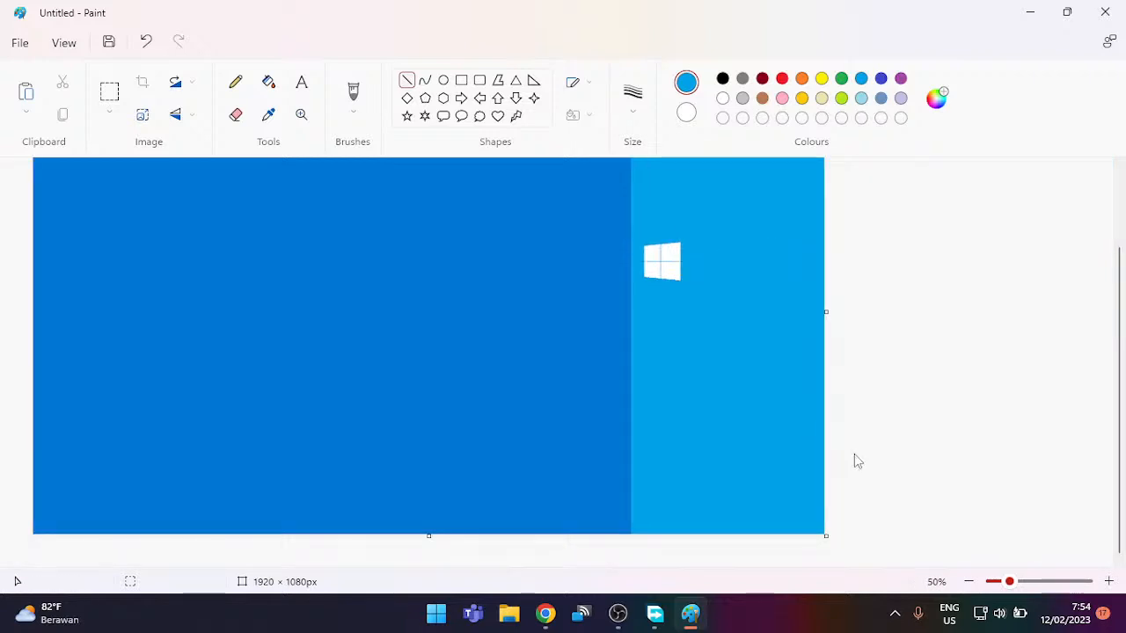
Step: Draw a thin line along the logo's top edge, extending its left end
scroll(799, 424, "up", 2)
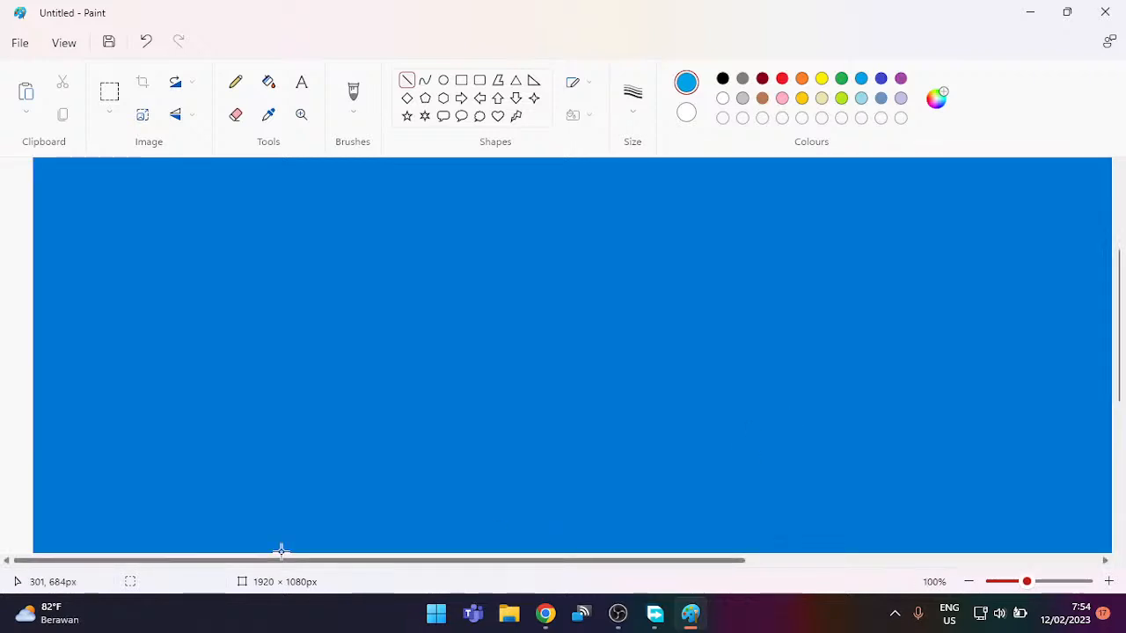
left_click_drag(290, 562, 695, 501)
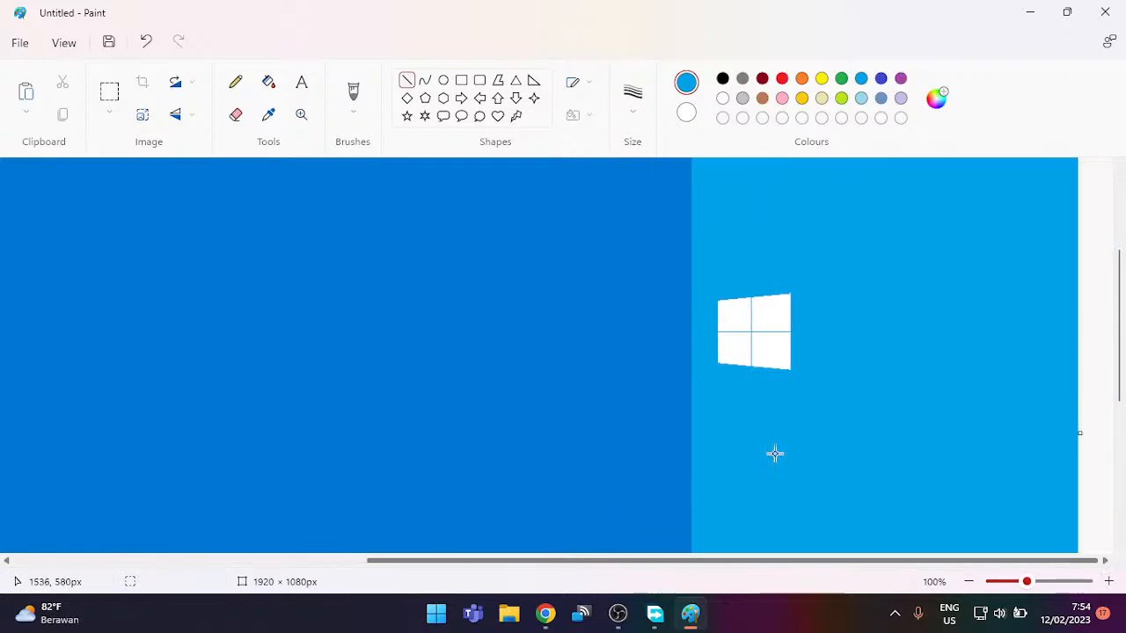
scroll(808, 417, "up", 1)
left_click_drag(606, 565, 838, 578)
scroll(873, 434, "down", 3)
scroll(878, 436, "up", 1)
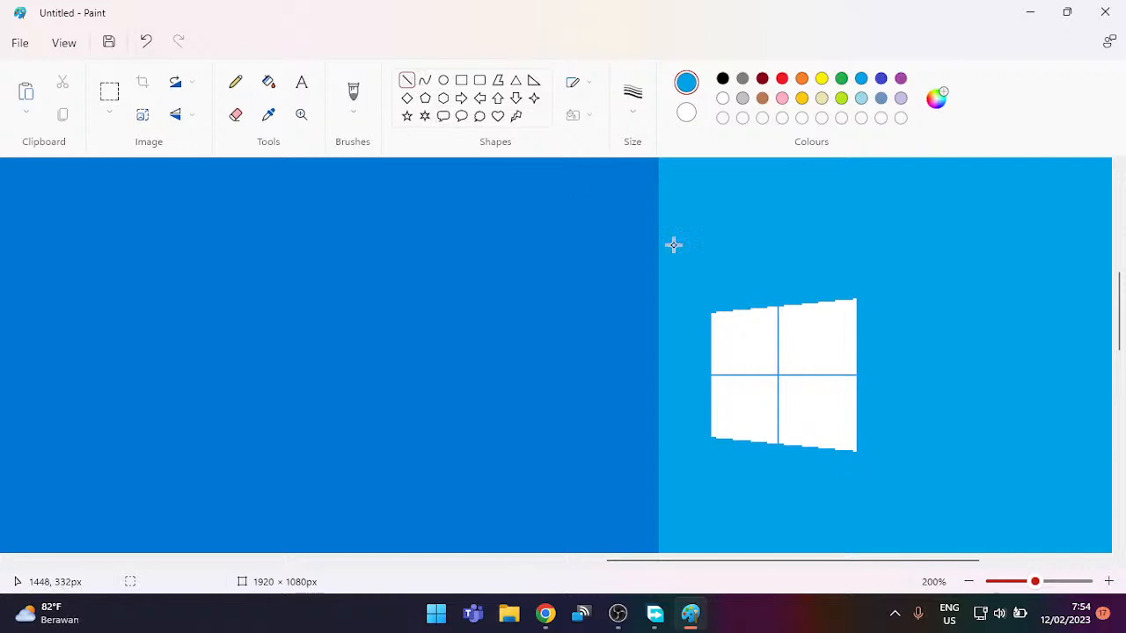
mouse_move(709, 321)
left_mouse_down()
mouse_move(849, 312)
mouse_move(858, 290)
left_mouse_up()
left_click_drag(718, 324, 699, 325)
Step: Thicken and reposition the top-edge line, then undo it and the slanted trim with Ctrl+Z
left_click(632, 95)
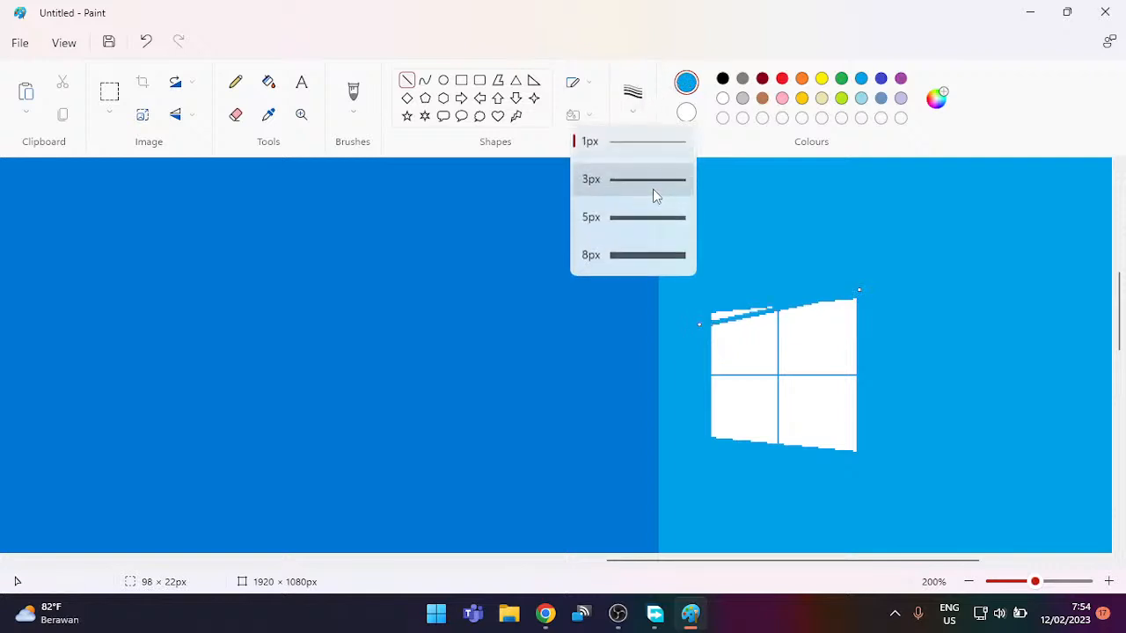
left_click(643, 218)
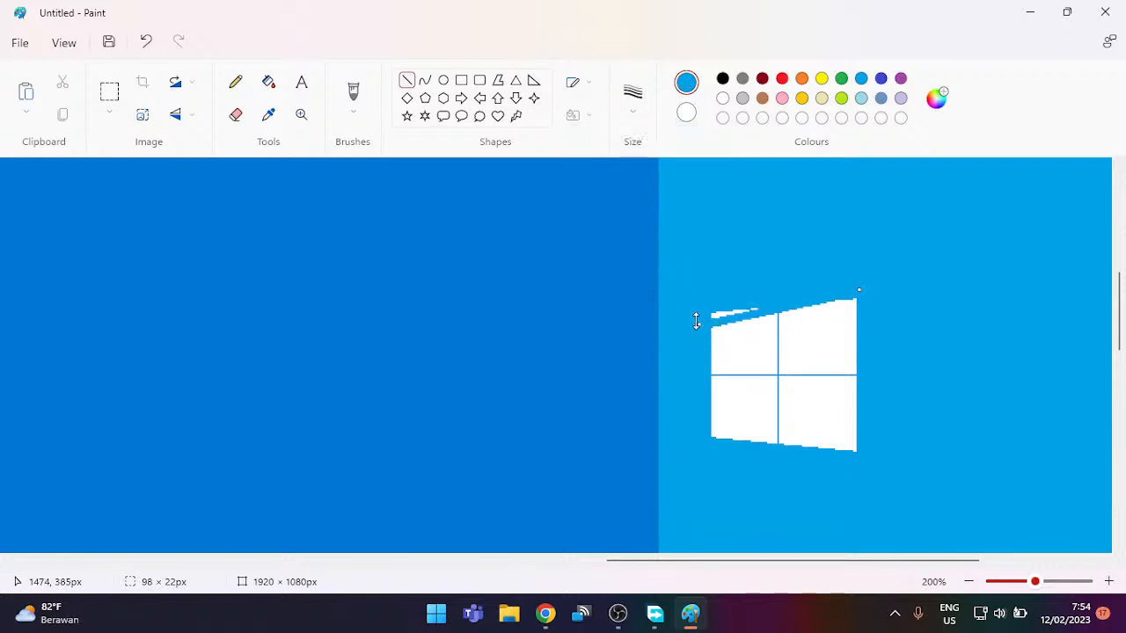
left_click_drag(698, 323, 700, 319)
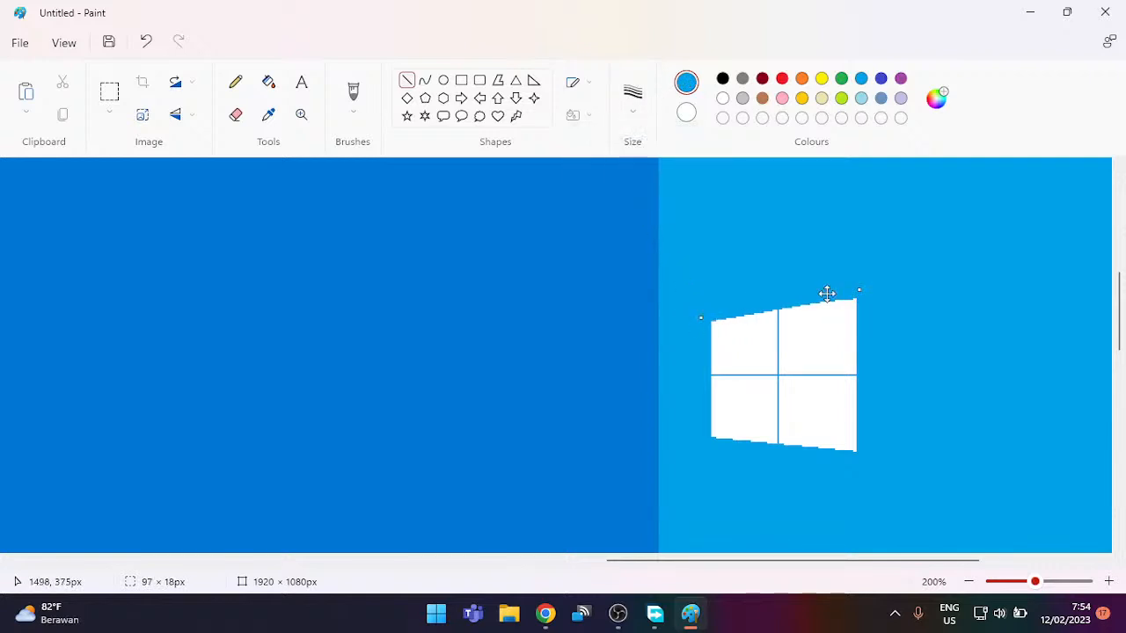
left_click_drag(861, 292, 867, 296)
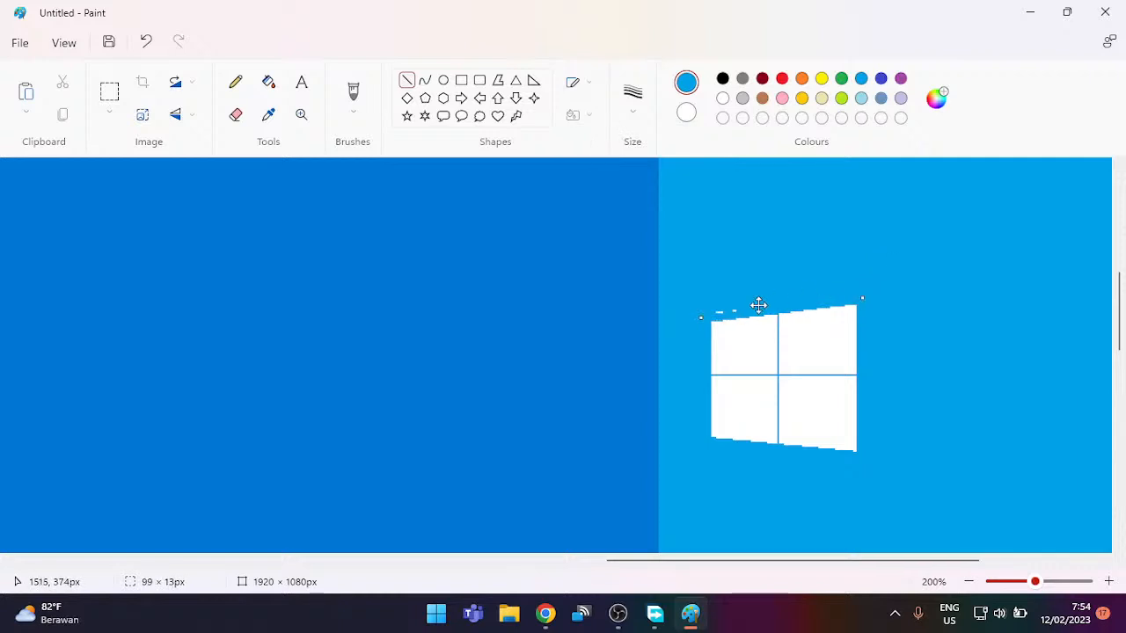
left_click_drag(713, 317, 715, 322)
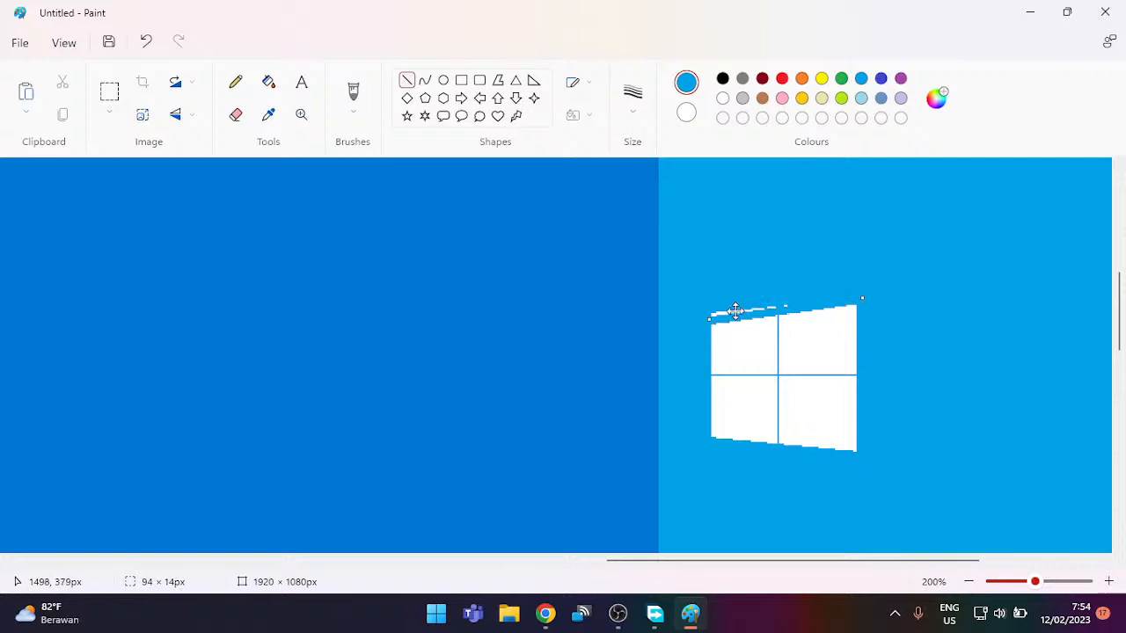
key("ctrl+z")
key("ctrl+z")
key("ctrl+z")
key("ctrl+z")
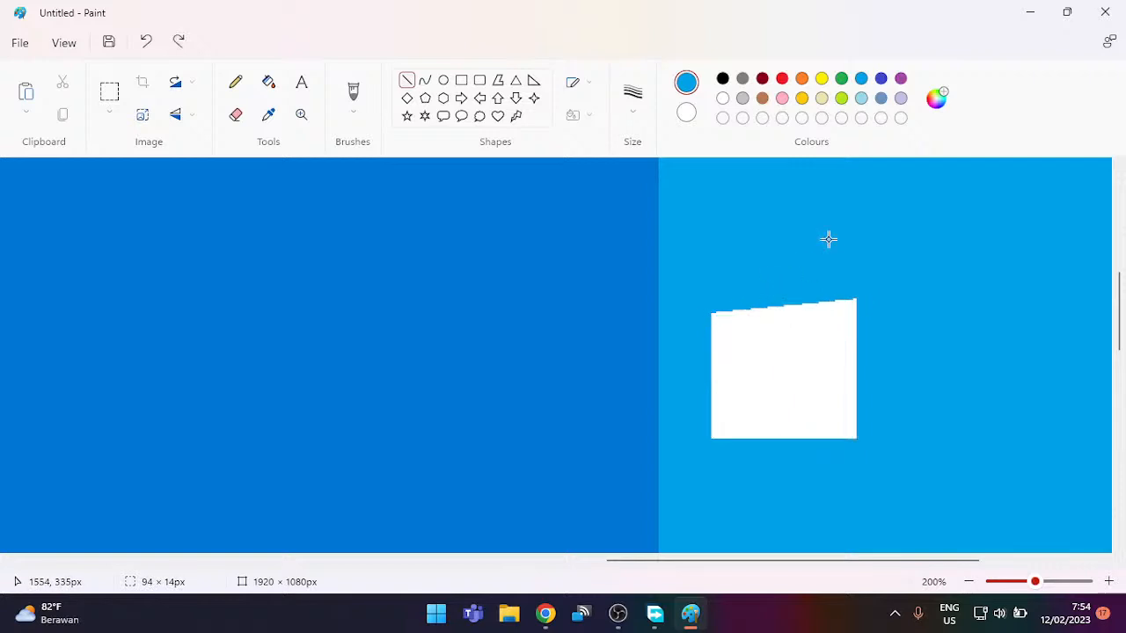
key("ctrl+z")
key("ctrl+z")
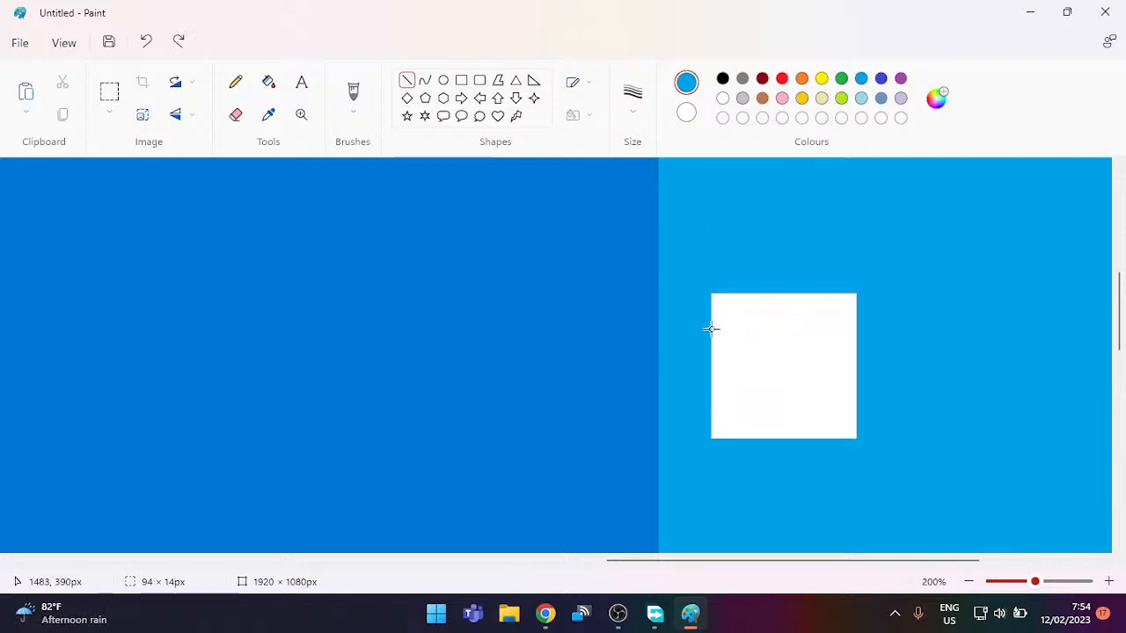
Step: Draw a blue slanted line across the square's top, rising to the right
left_click_drag(704, 321, 867, 287)
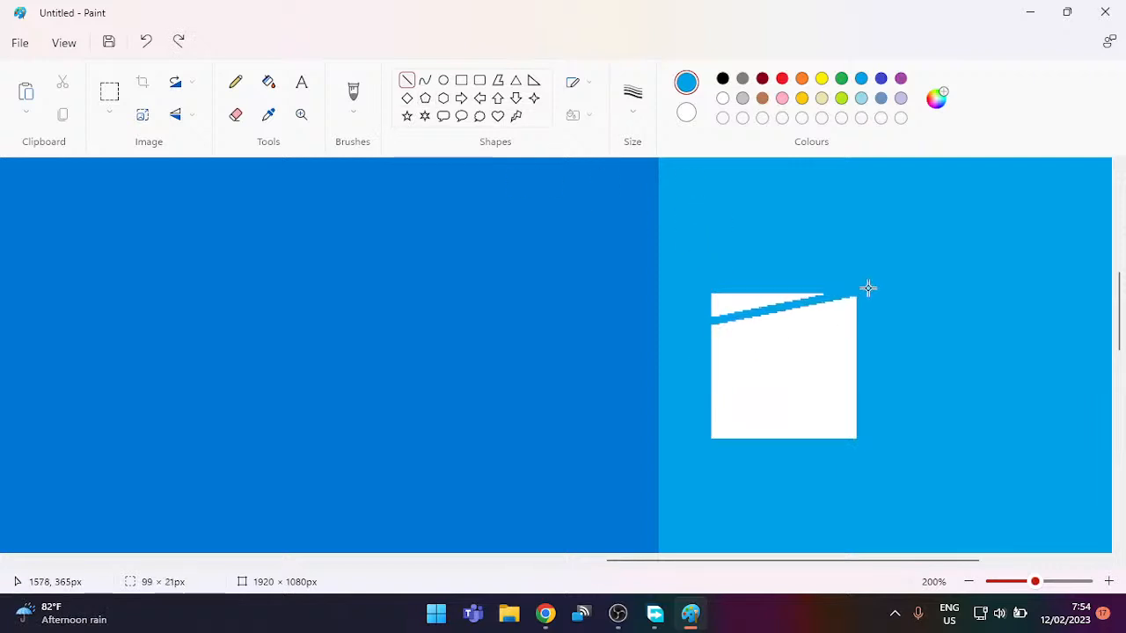
mouse_move(712, 320)
left_mouse_down()
mouse_move(691, 319)
mouse_move(706, 326)
mouse_move(842, 294)
left_mouse_up()
left_click(734, 278)
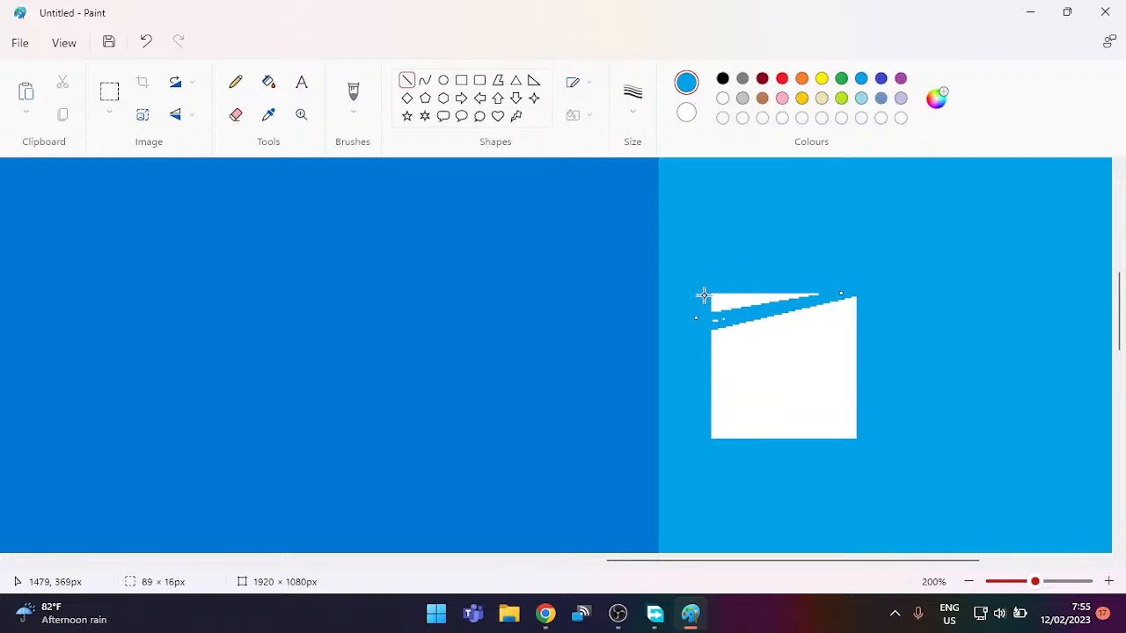
left_click_drag(706, 316, 729, 318)
left_click_drag(699, 306, 713, 324)
Step: Cover the leftover white sliver above the slant with more blue lines
left_click_drag(684, 289, 819, 290)
left_click(705, 287)
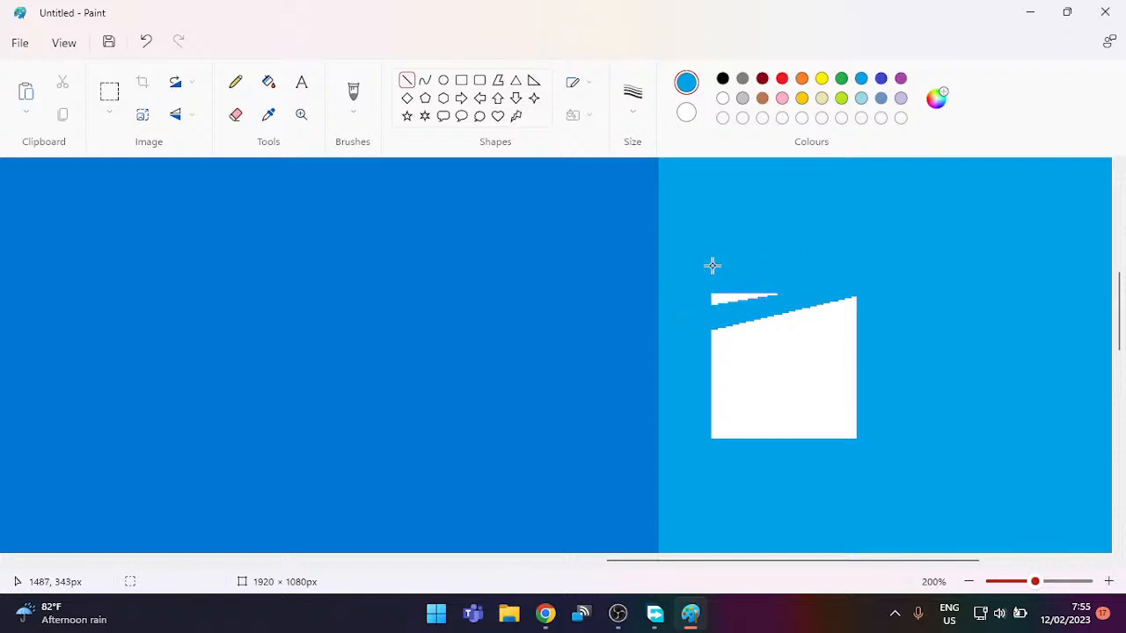
left_click_drag(701, 304, 794, 290)
left_click(719, 263)
left_click_drag(708, 297, 806, 284)
left_click(813, 250)
left_click(111, 98)
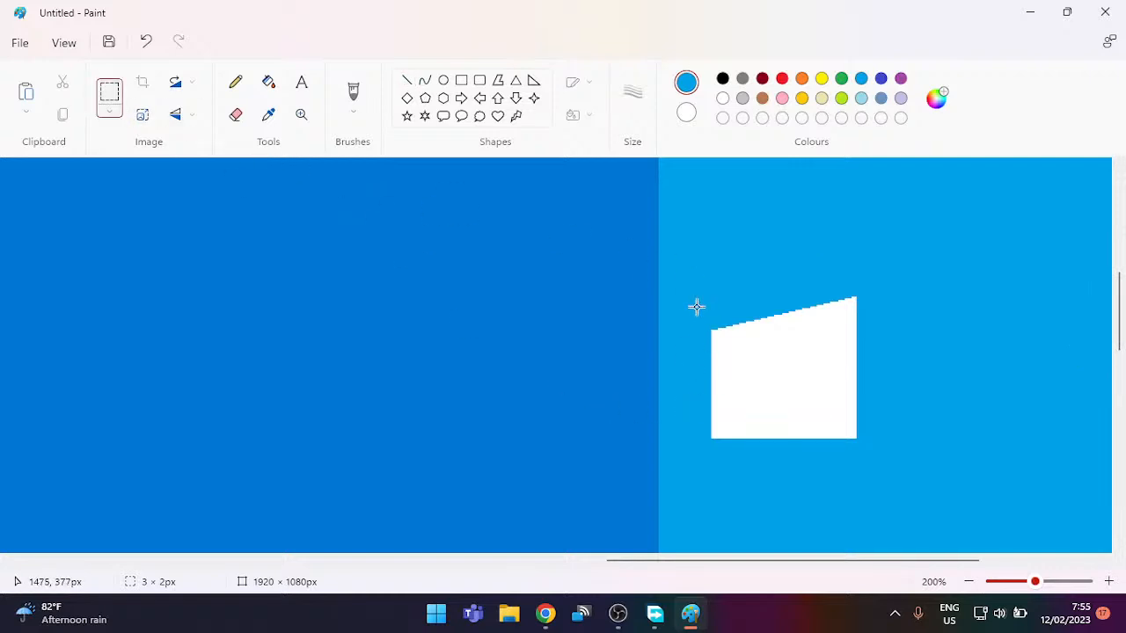
Step: Copy the slanted top, flip it vertically, and move it onto the shape's bottom
left_click_drag(695, 310, 876, 386)
left_click(957, 300)
left_click_drag(893, 271, 673, 392)
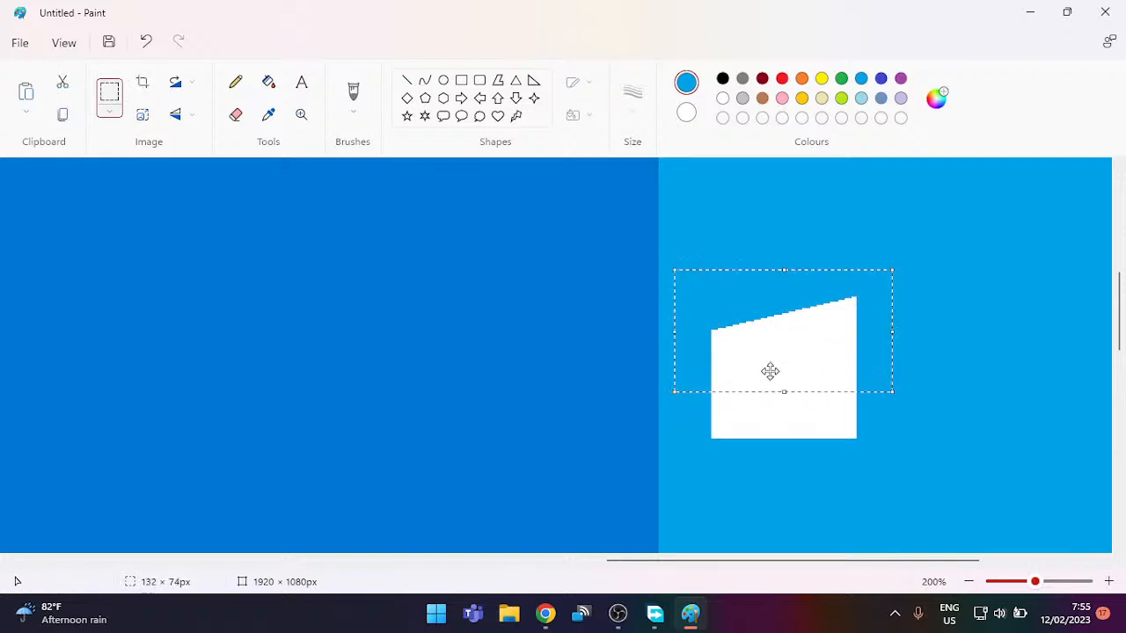
key("ctrl+c")
key("ctrl+v")
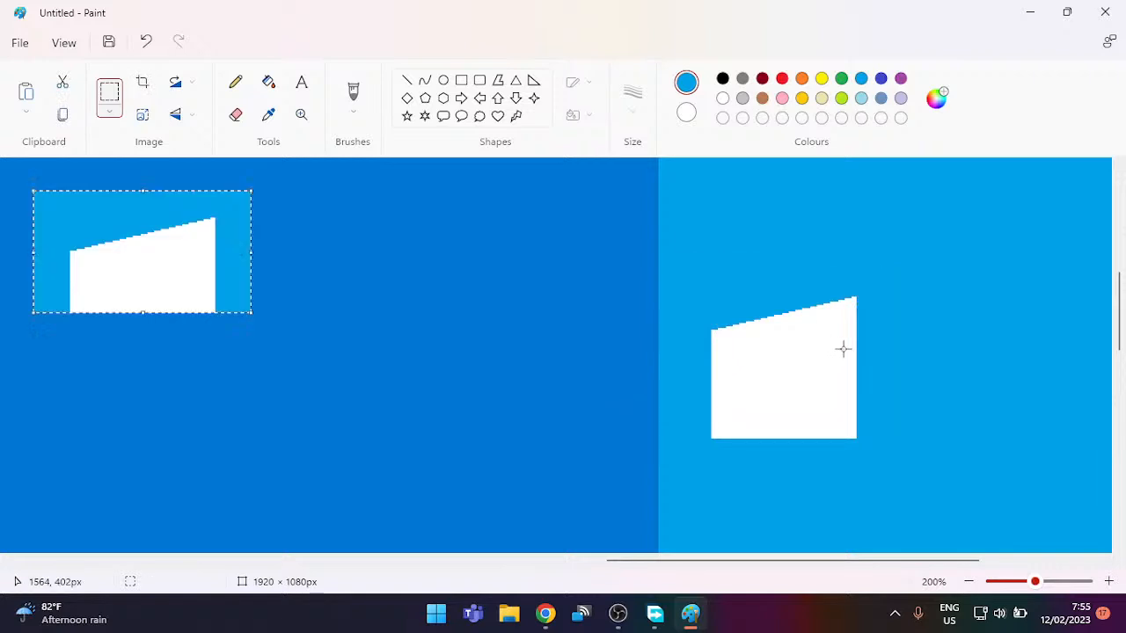
right_click(209, 279)
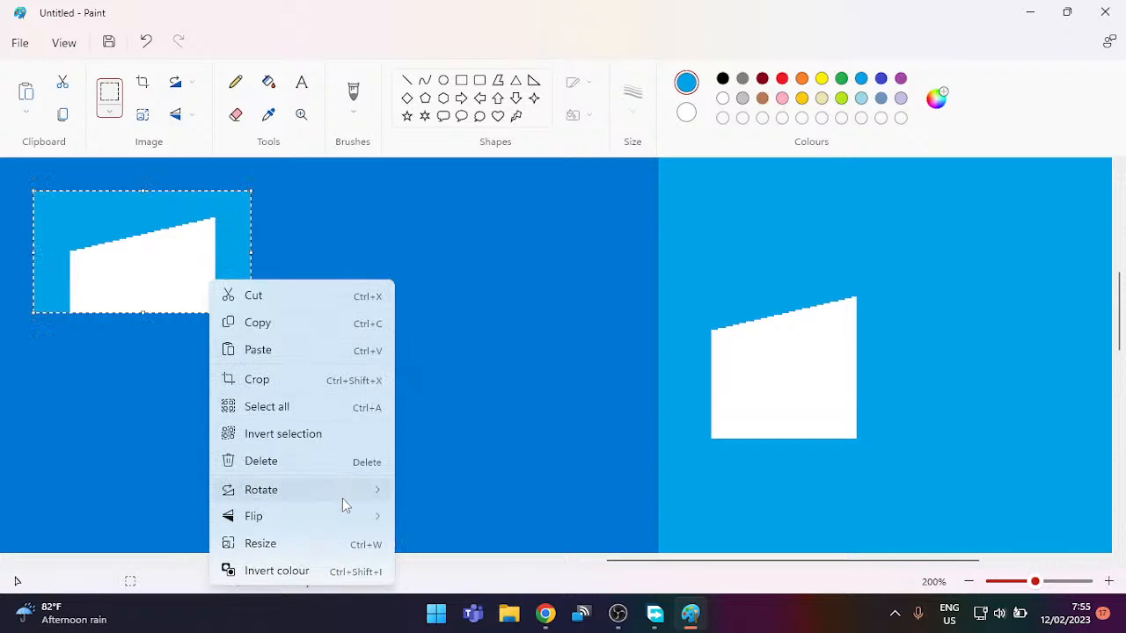
mouse_move(370, 516)
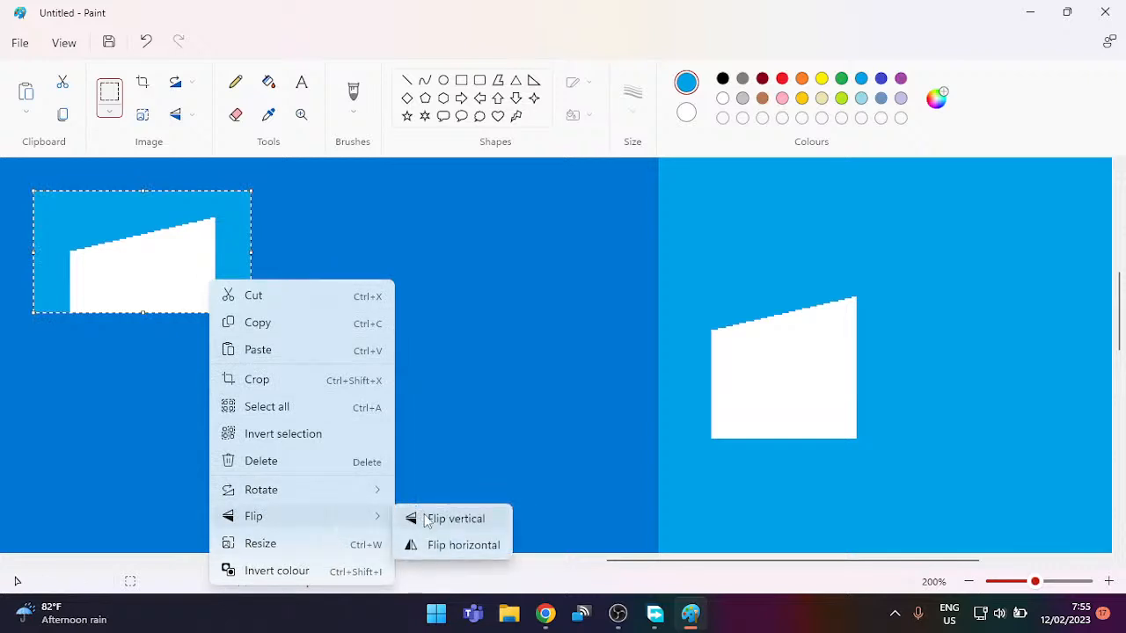
left_click(428, 517)
left_click_drag(128, 256, 771, 455)
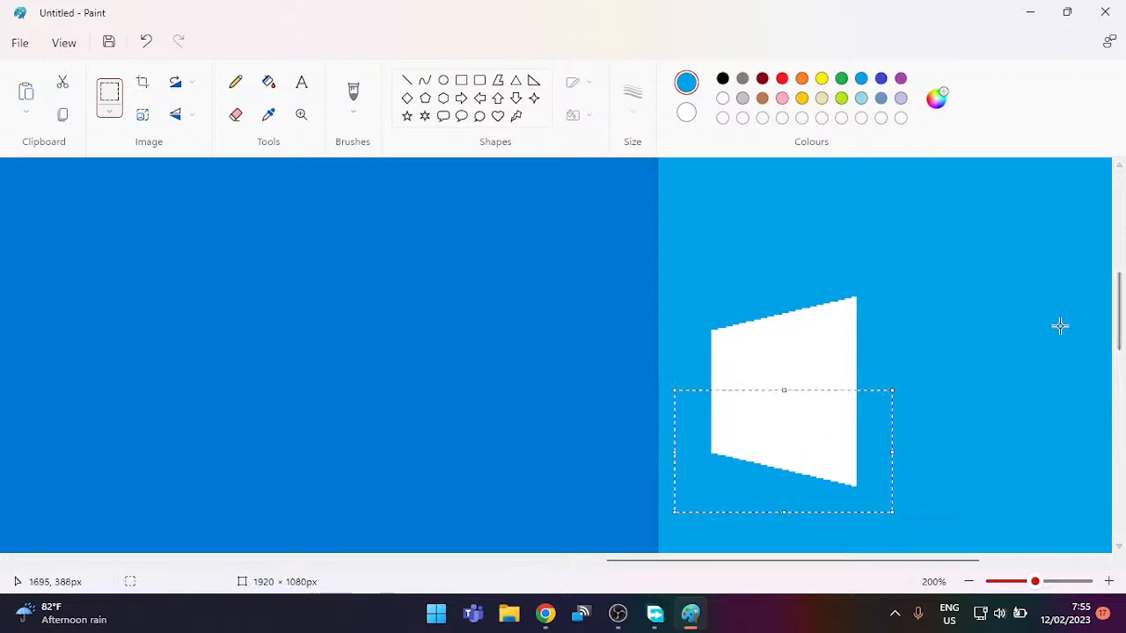
left_click(968, 325)
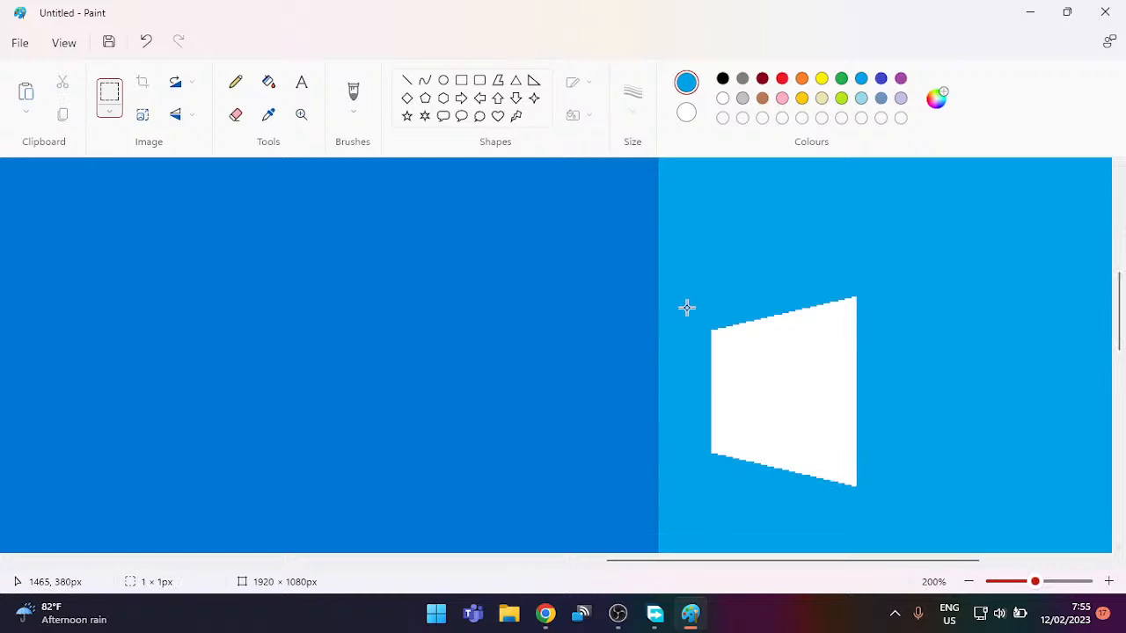
Step: Stretch the whole white shape slightly wider to the right
left_click_drag(691, 282, 882, 506)
left_click_drag(885, 397, 919, 397)
left_click(962, 372)
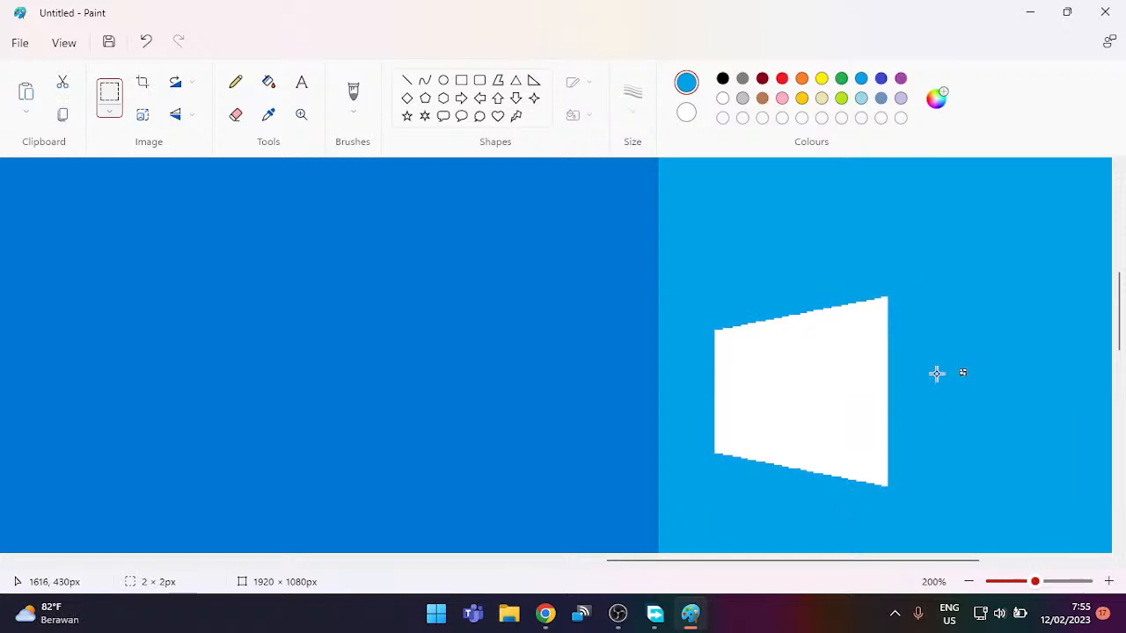
Step: Clear the stray selection and zoom in on the white shape
left_click(966, 288)
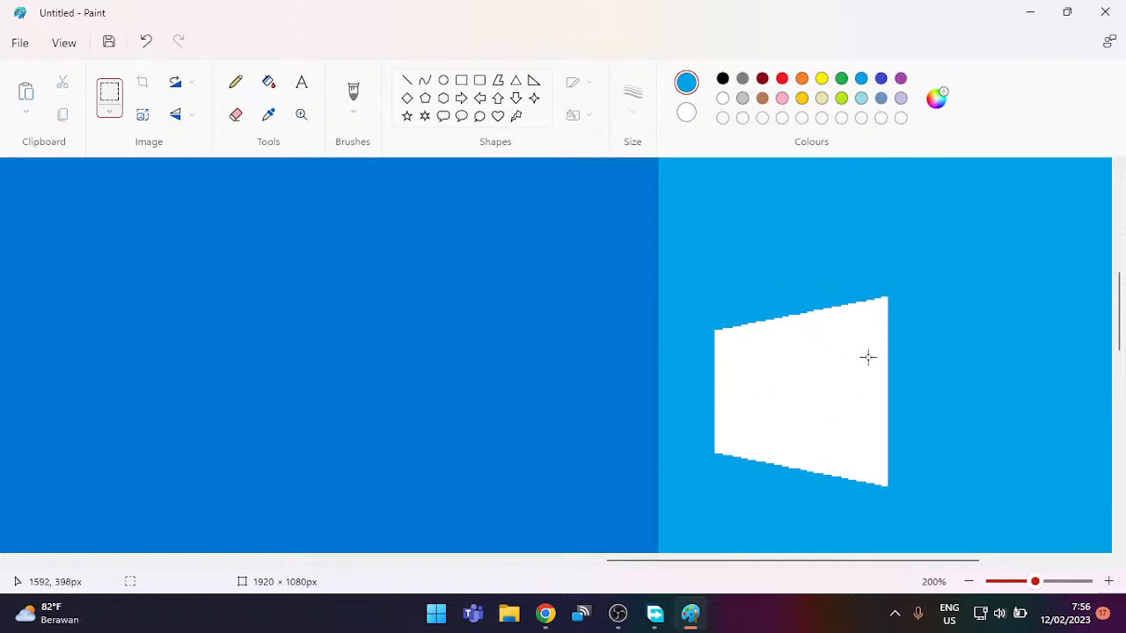
scroll(809, 418, "up", 1, "ctrl")
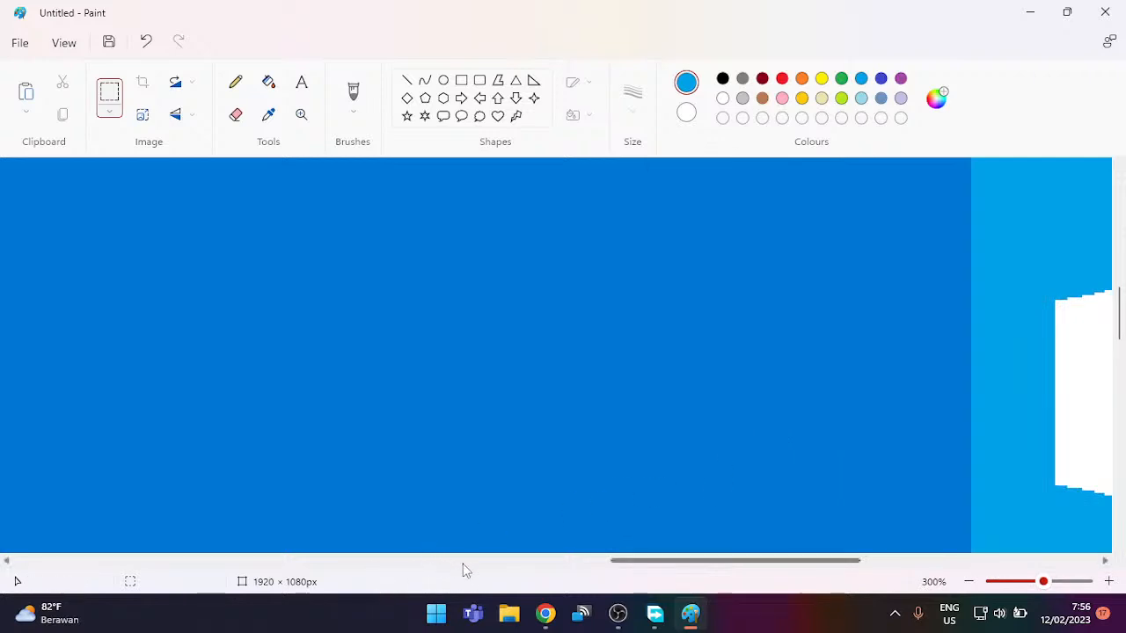
left_click_drag(703, 565, 823, 561)
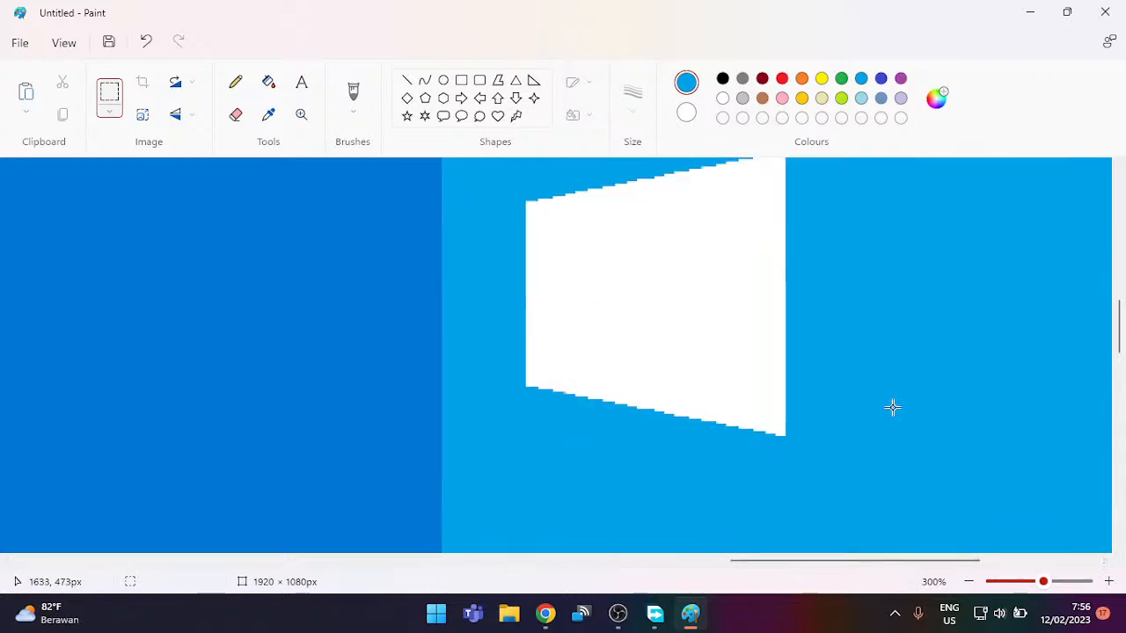
scroll(891, 406, "up", 1)
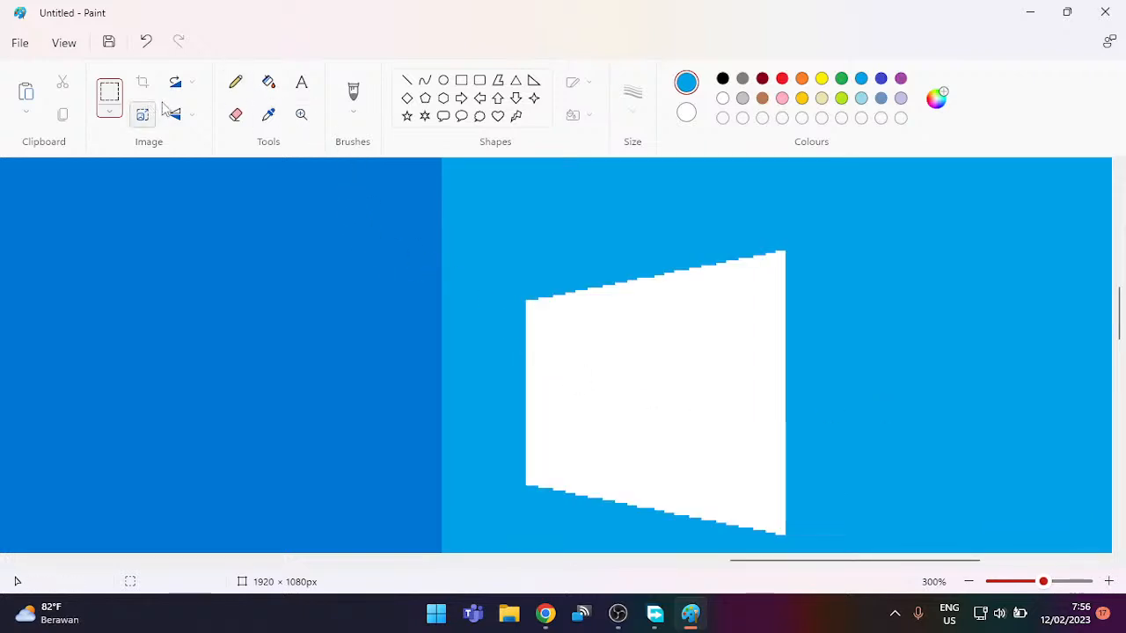
Step: Draw 1px blue vertical and horizontal divider lines across the white shape
left_click(406, 80)
left_click(631, 98)
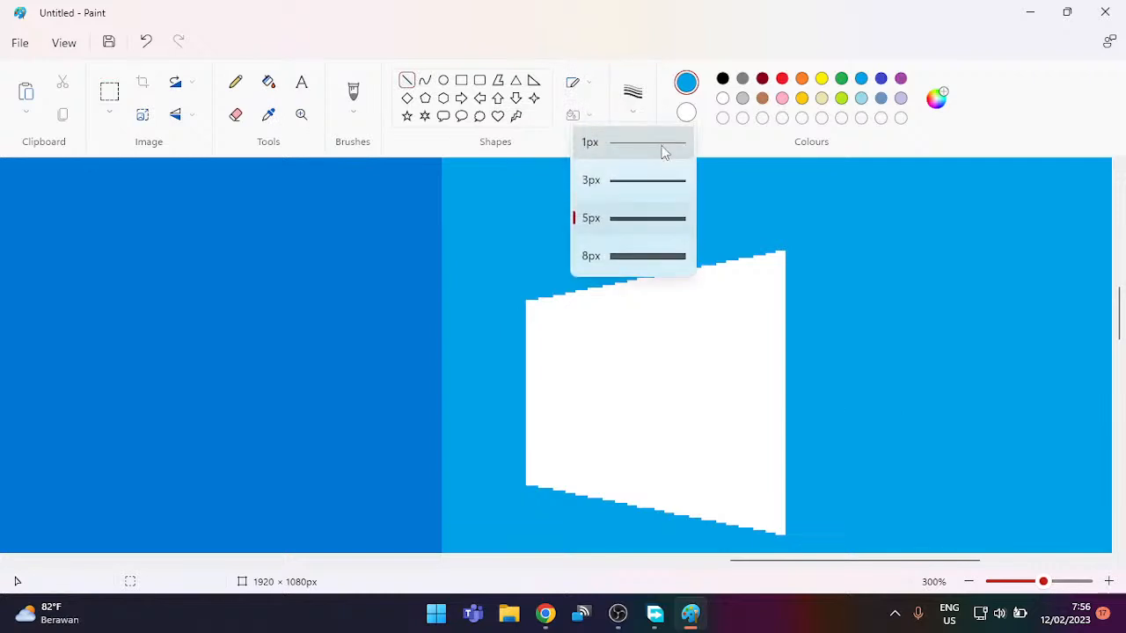
left_click(663, 149)
left_click_drag(649, 277, 638, 531)
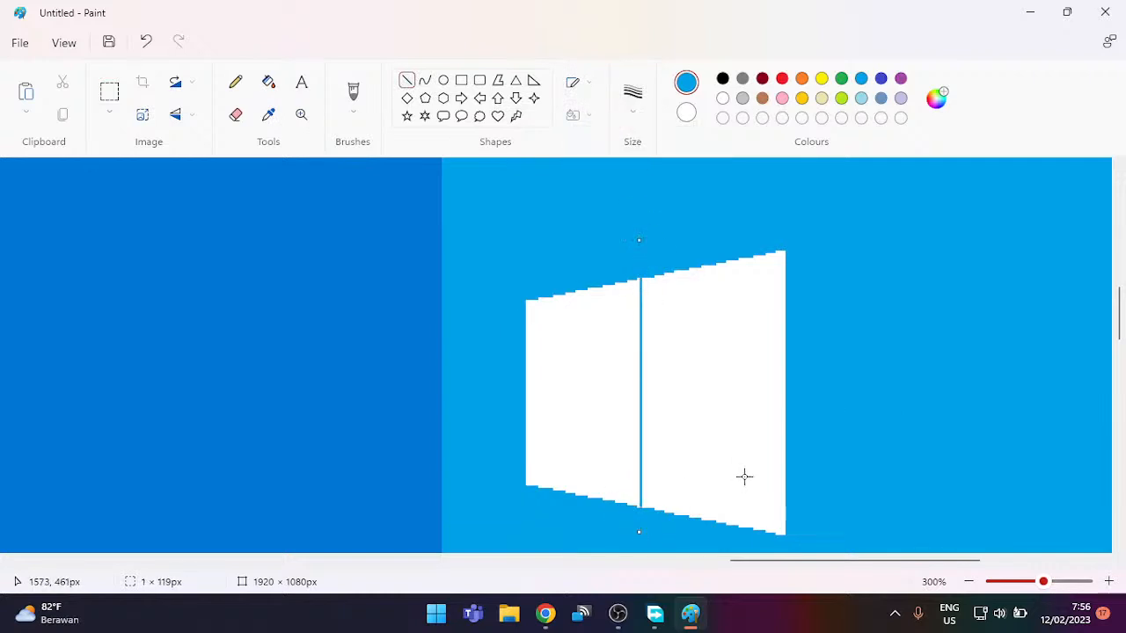
key("Left")
key("Left")
key("Right")
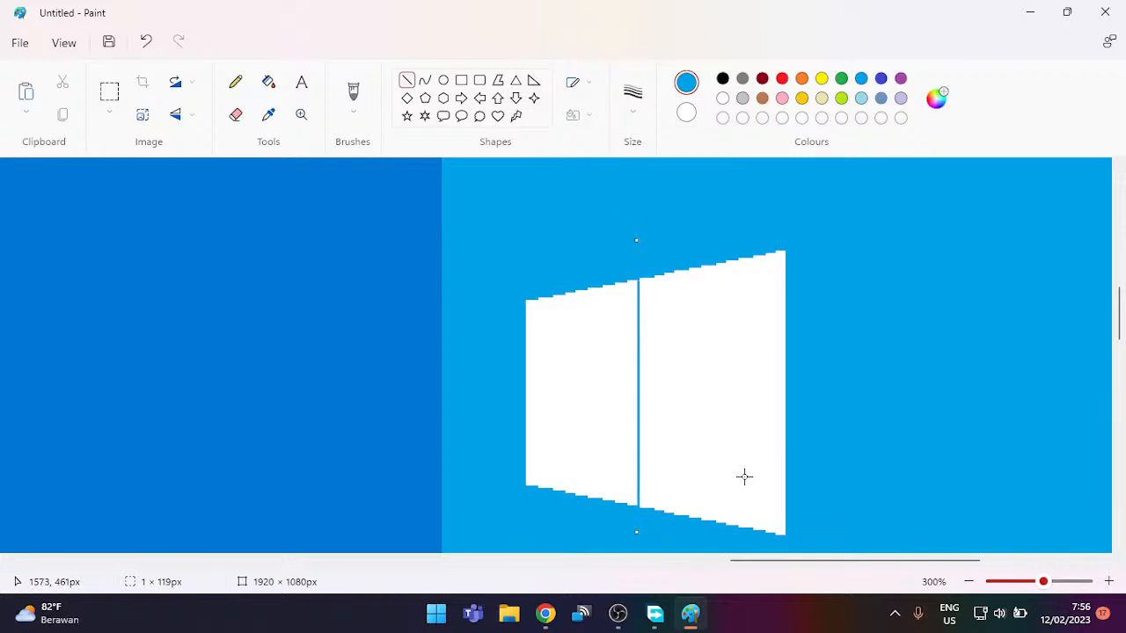
left_click(888, 416)
mouse_move(505, 391)
left_mouse_down()
mouse_move(592, 403)
mouse_move(870, 402)
mouse_move(885, 388)
left_mouse_up()
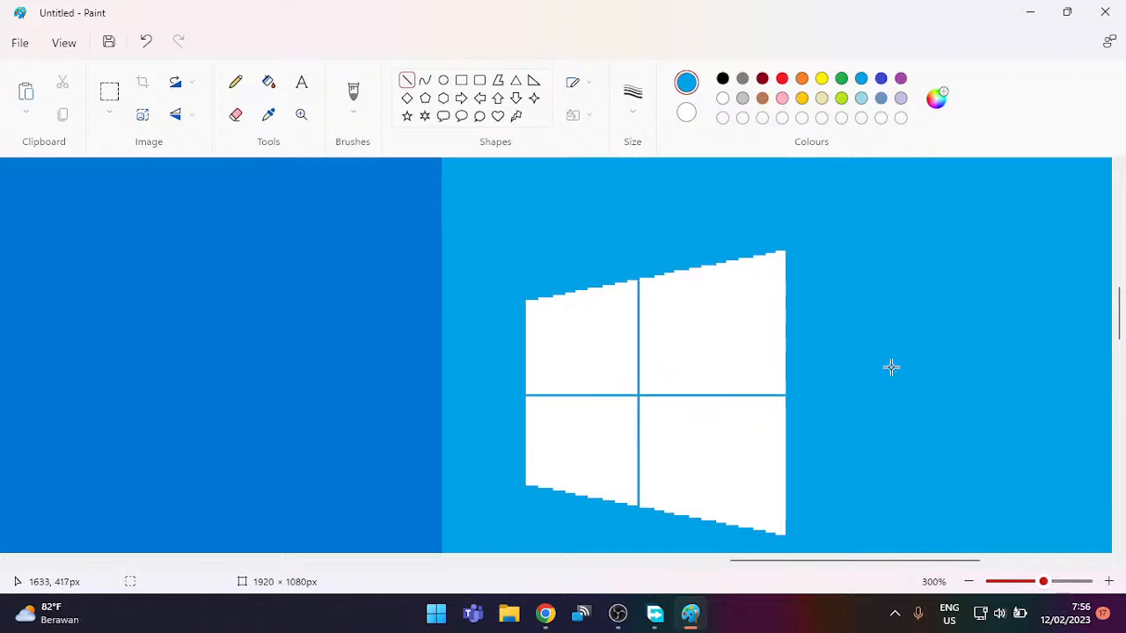
Step: Select the Windows logo and move it down three steps
scroll(909, 449, "down", 1)
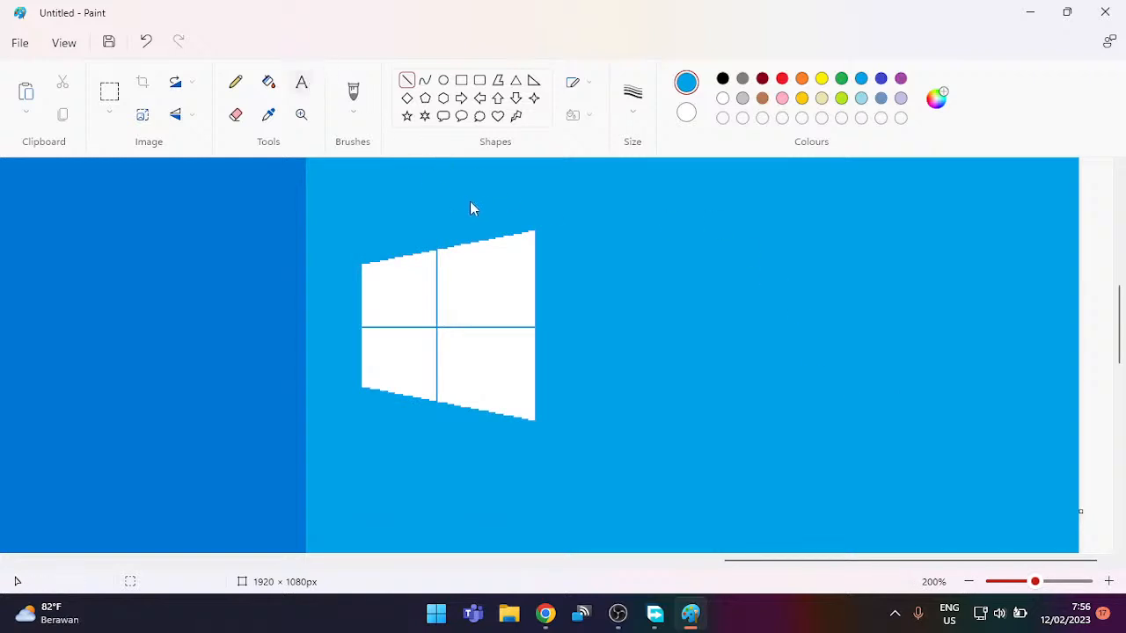
scroll(675, 348, "down", 3)
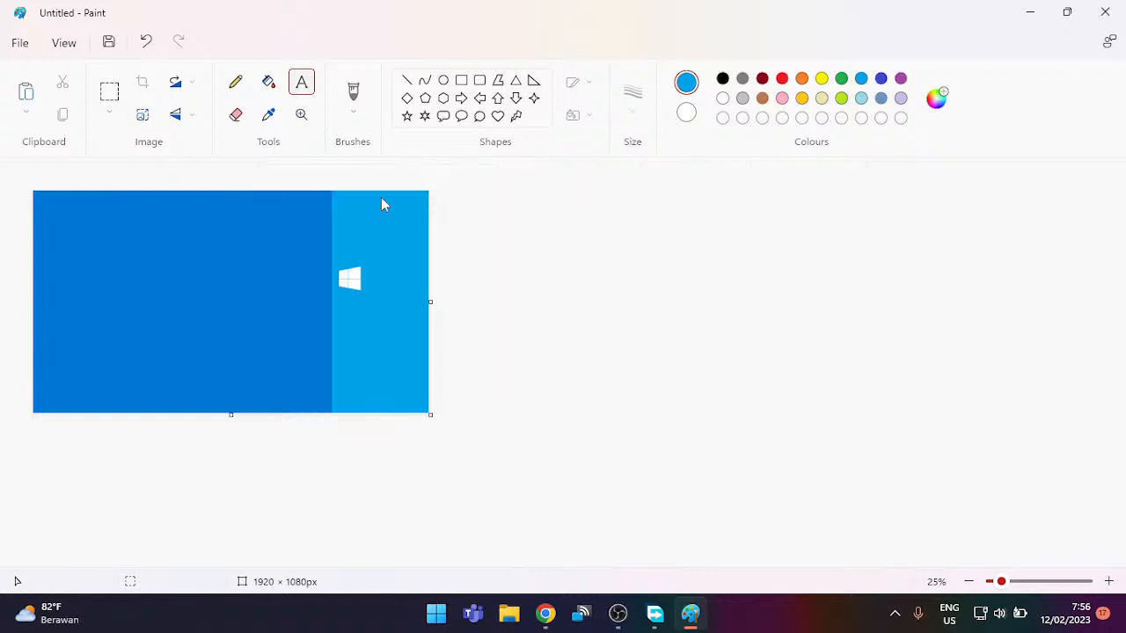
left_click(109, 92)
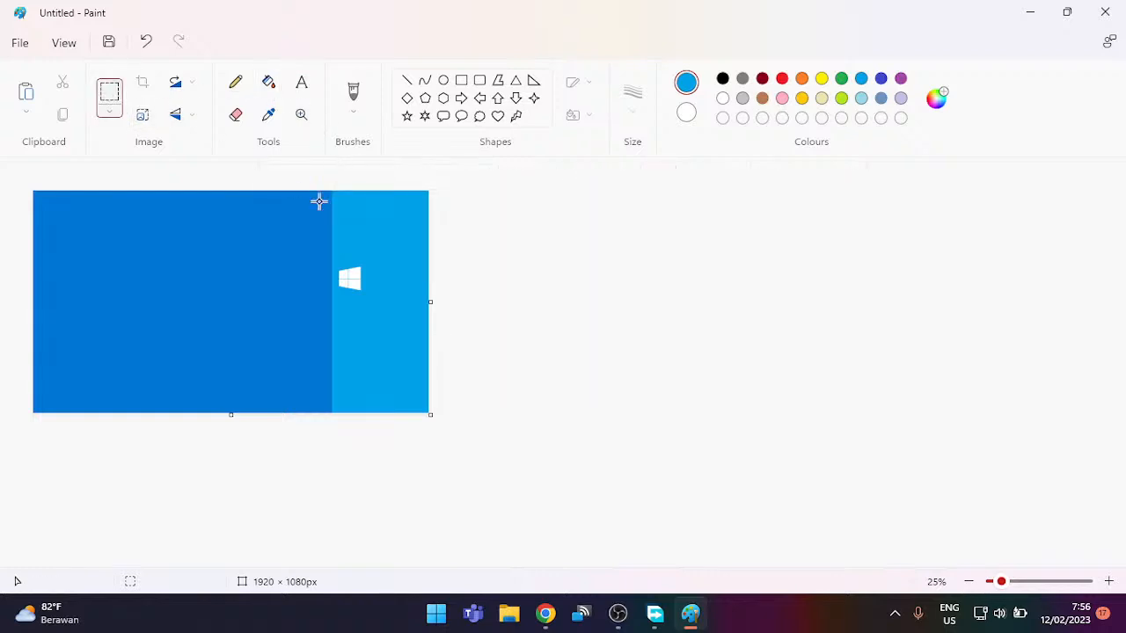
left_click_drag(424, 250, 337, 340)
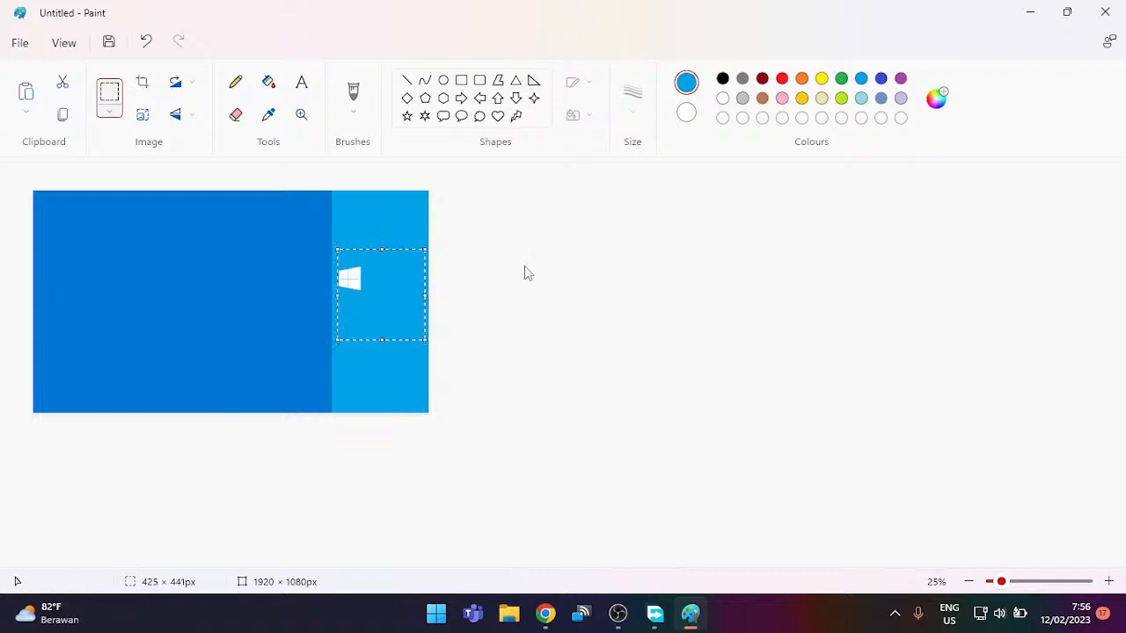
key("Down")
key("Down")
key("Down")
key("Down")
key("Down")
key("Down")
key("Down")
key("Down")
key("Down")
key("Down")
key("Down")
key("Down")
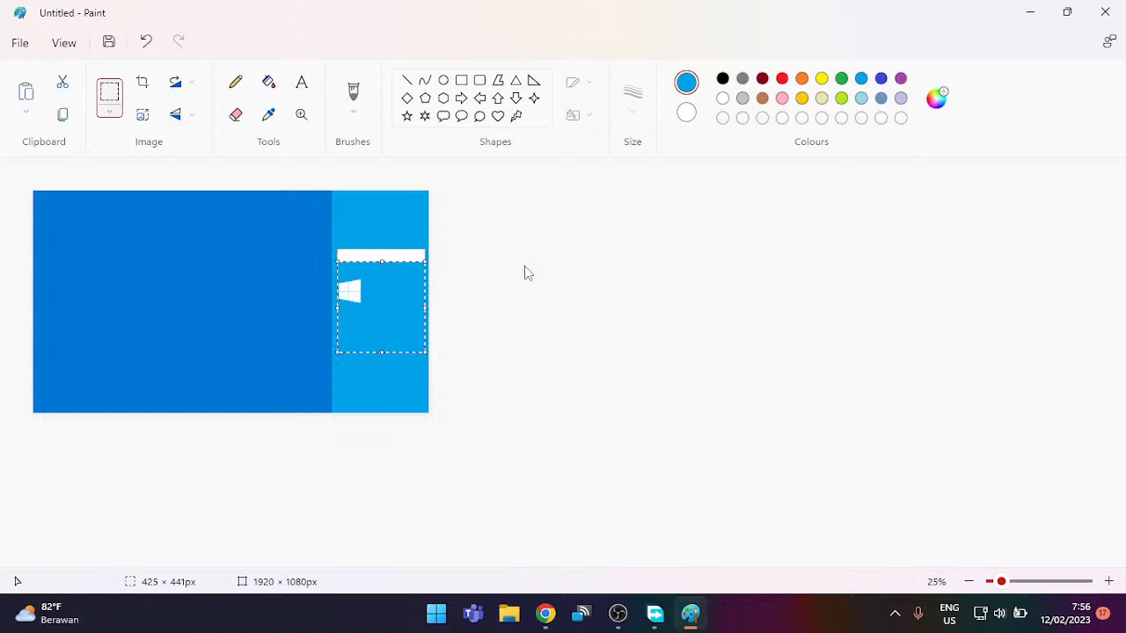
key("Down")
key("Down")
key("Down")
key("Down")
key("Down")
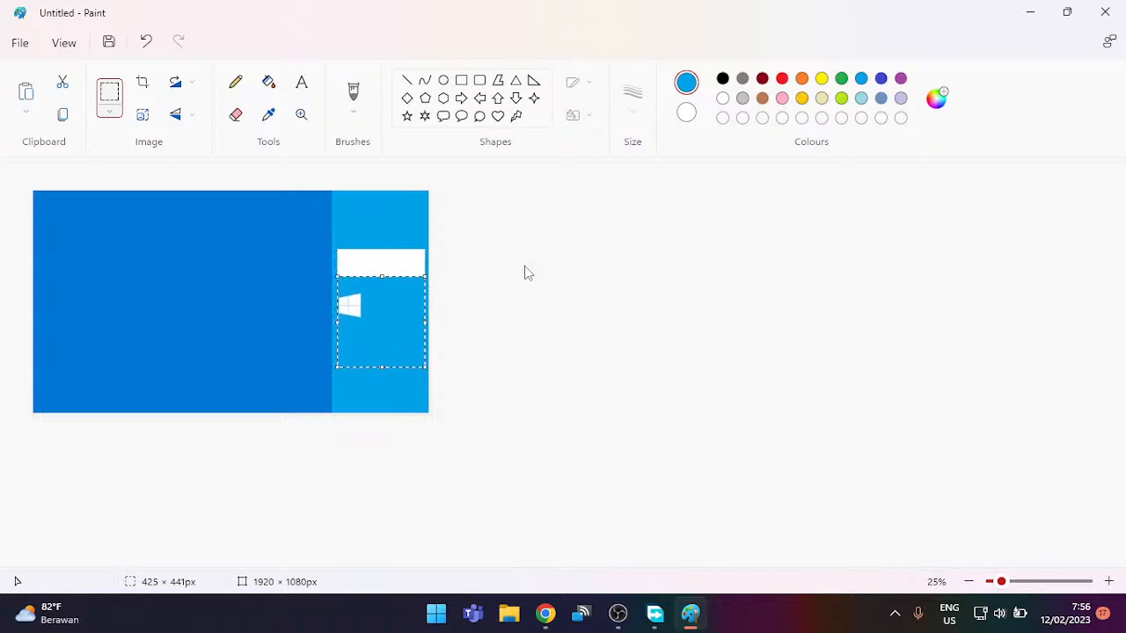
key("Down")
key("Down")
key("Down")
key("Down")
key("Down")
key("Down")
key("Down")
key("Down")
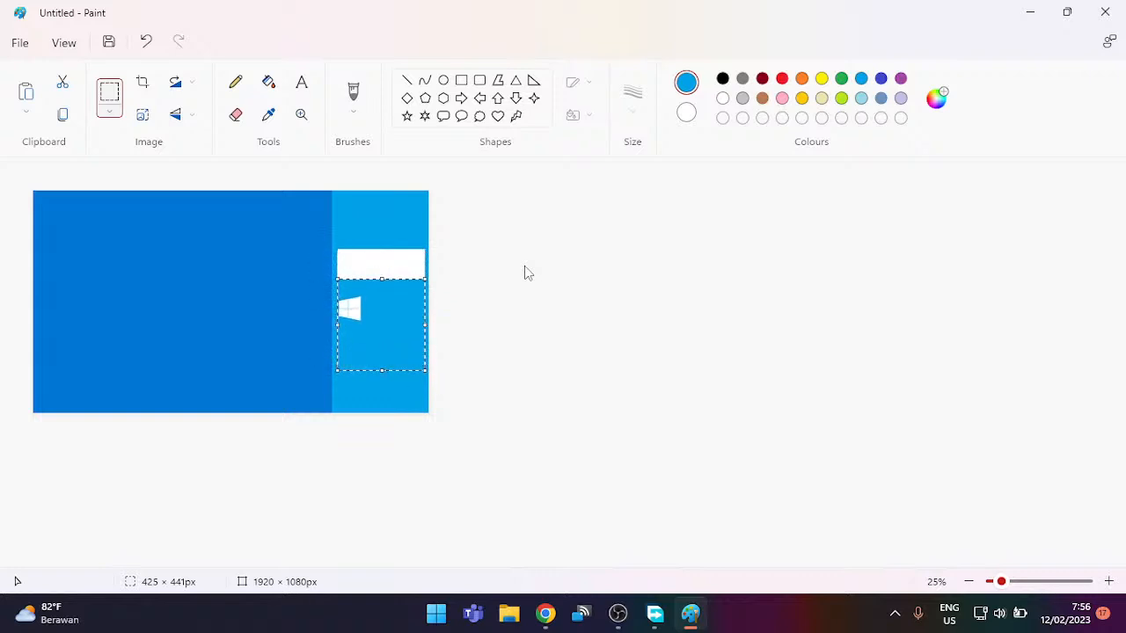
left_click(524, 266)
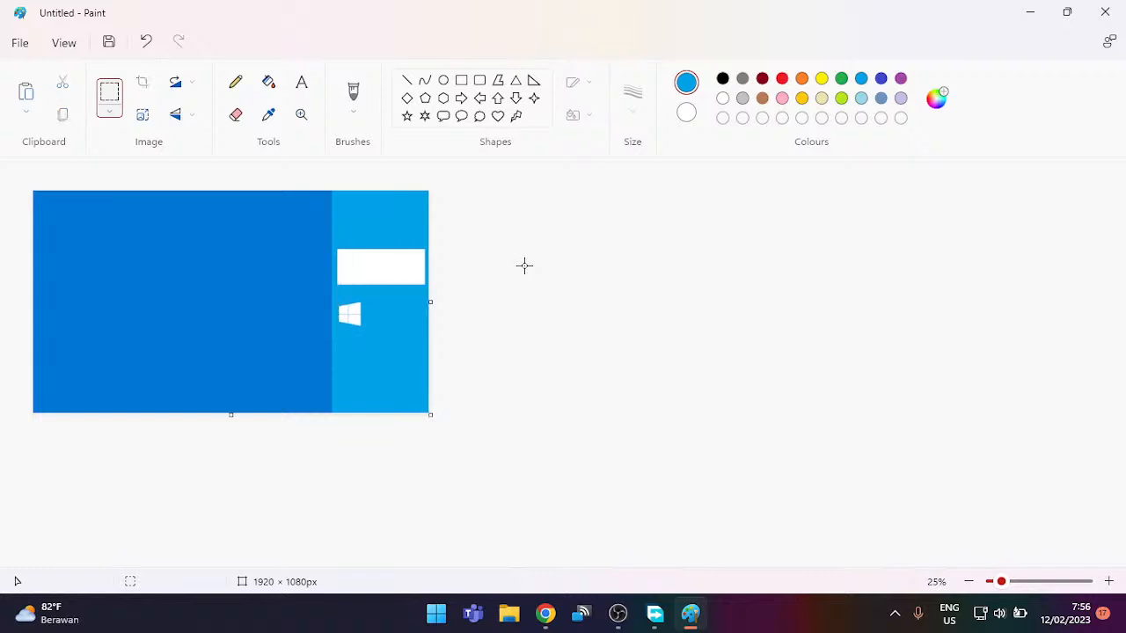
Step: Fill the white bar above the logo with the panel's light blue
left_click(268, 114)
left_click(269, 81)
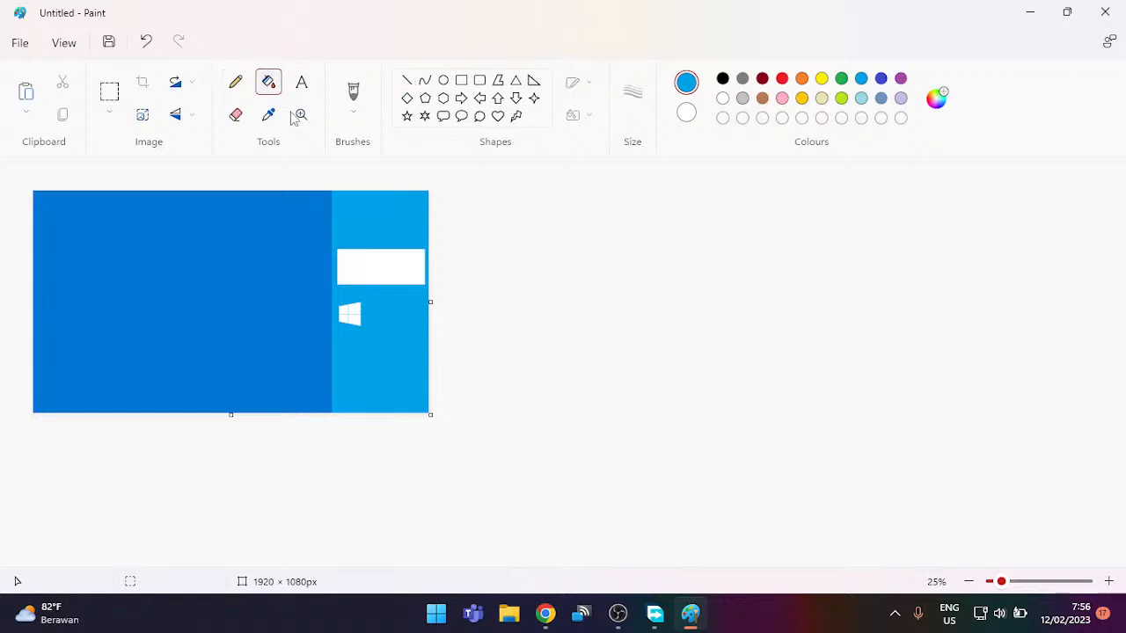
left_click(424, 262)
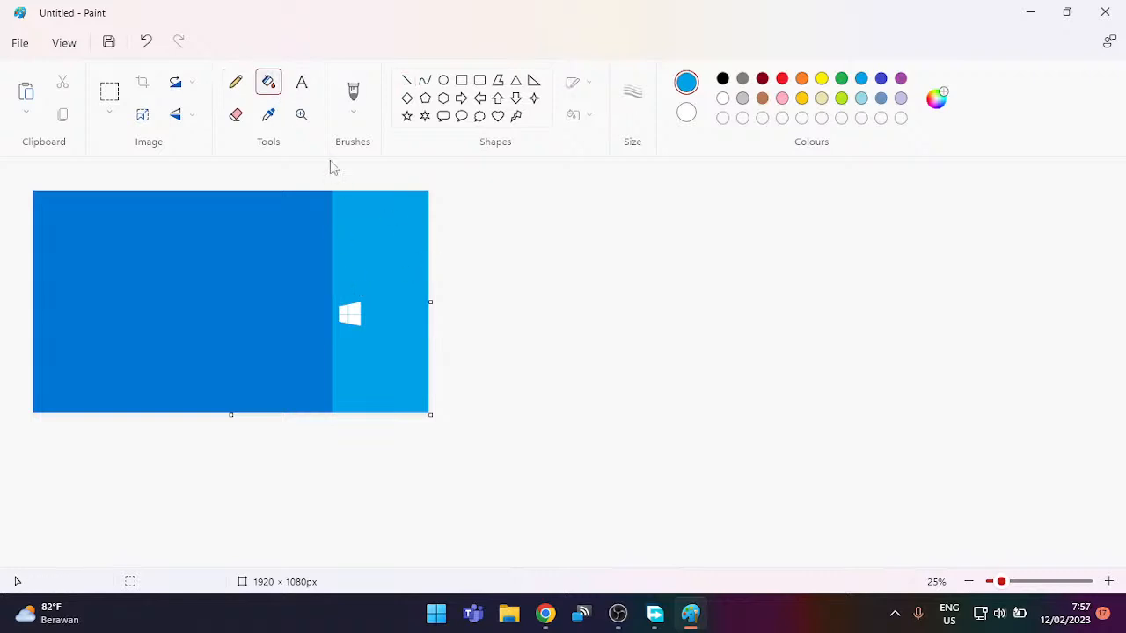
Step: Nudge the Windows logo up one step
left_click(110, 91)
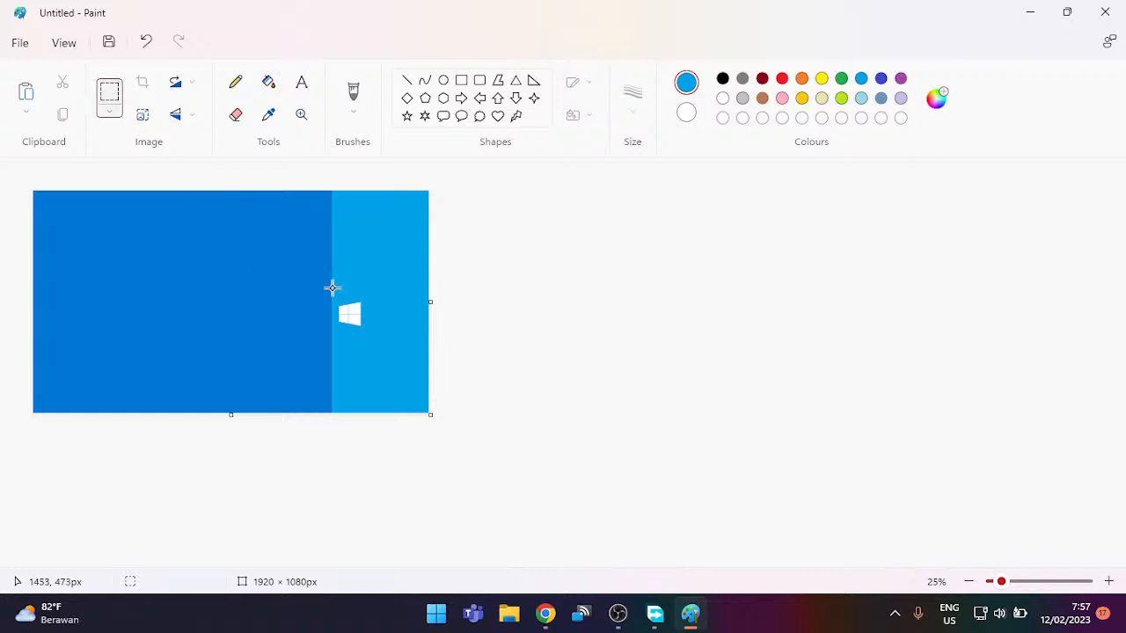
left_click_drag(332, 288, 413, 361)
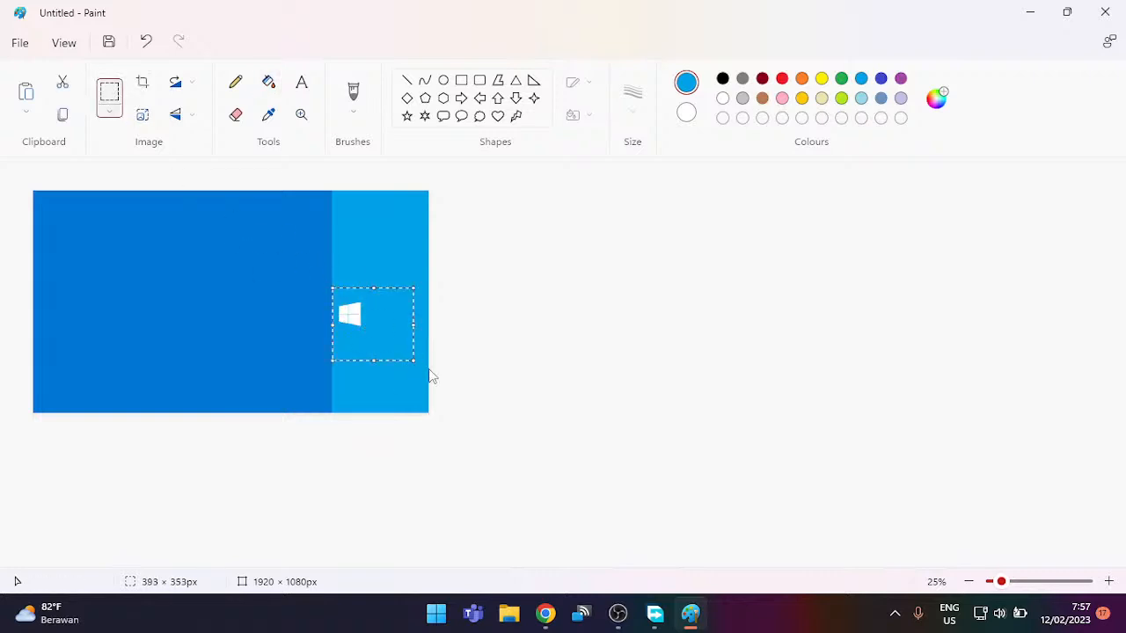
key("Up")
key("Up")
key("Up")
key("Up")
key("Up")
key("Up")
key("Up")
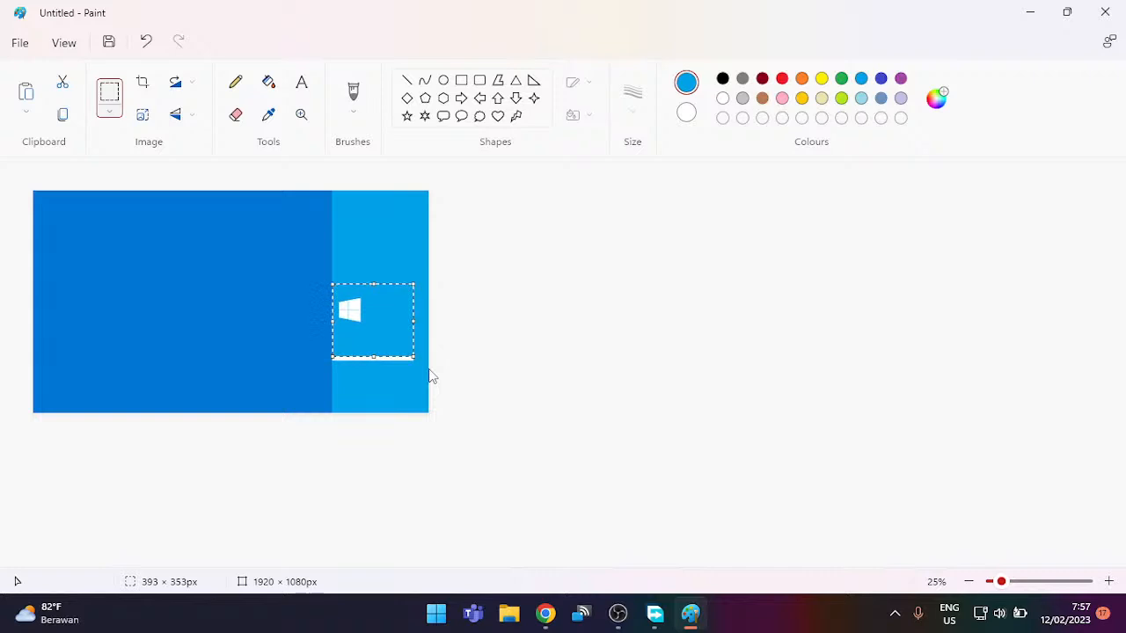
left_click(532, 346)
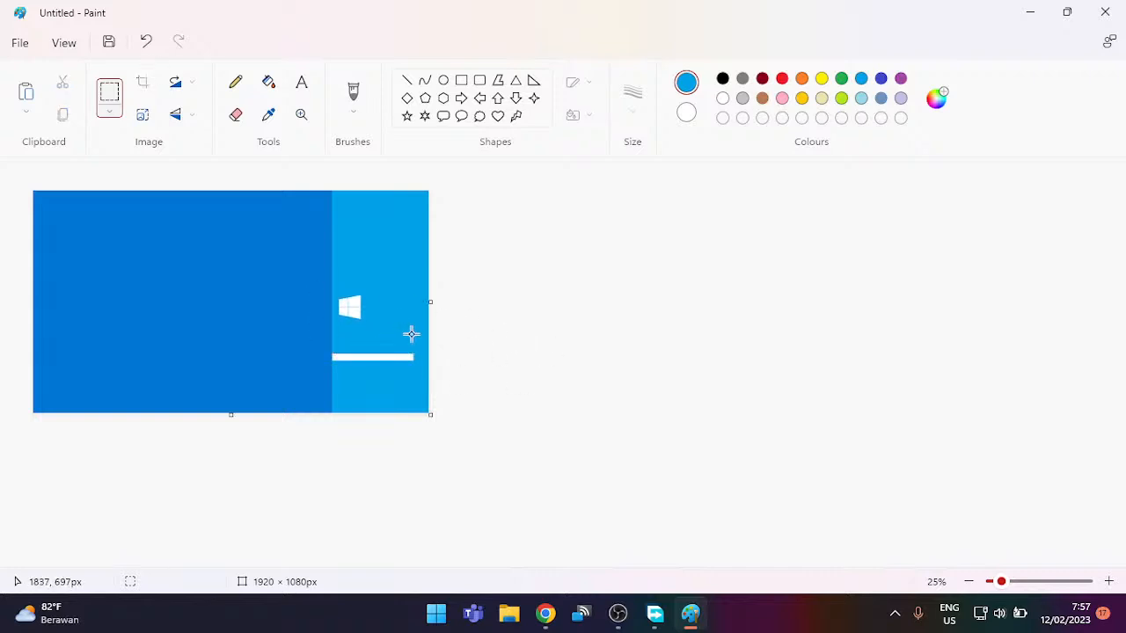
Step: Stretch light-blue patches over the white strips beneath the logo
left_click_drag(411, 334, 376, 377)
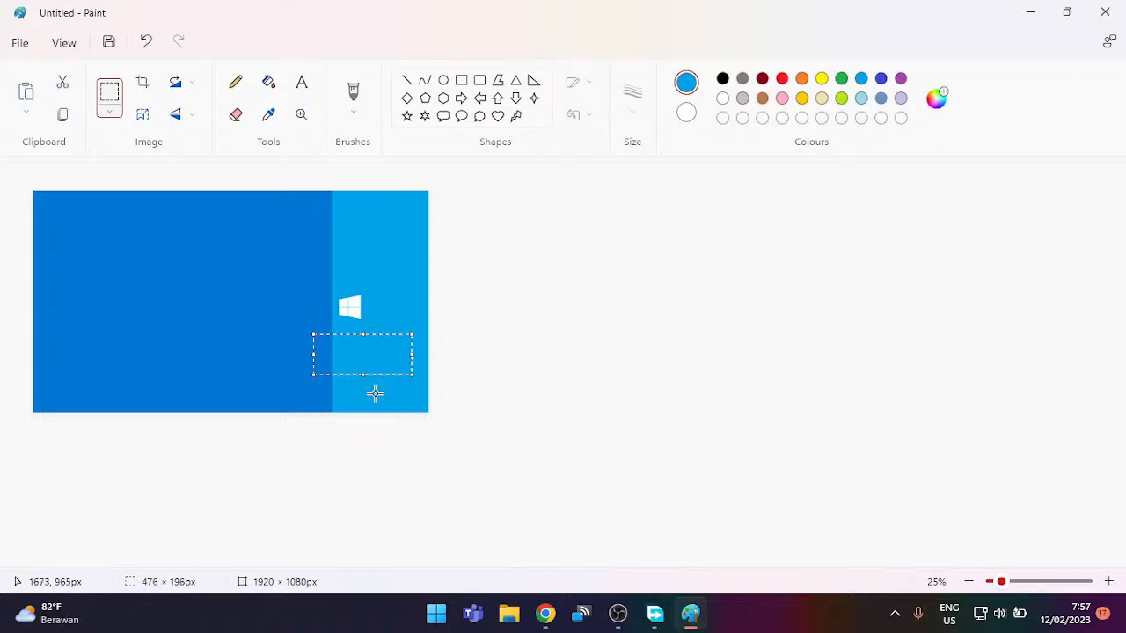
left_click(375, 401)
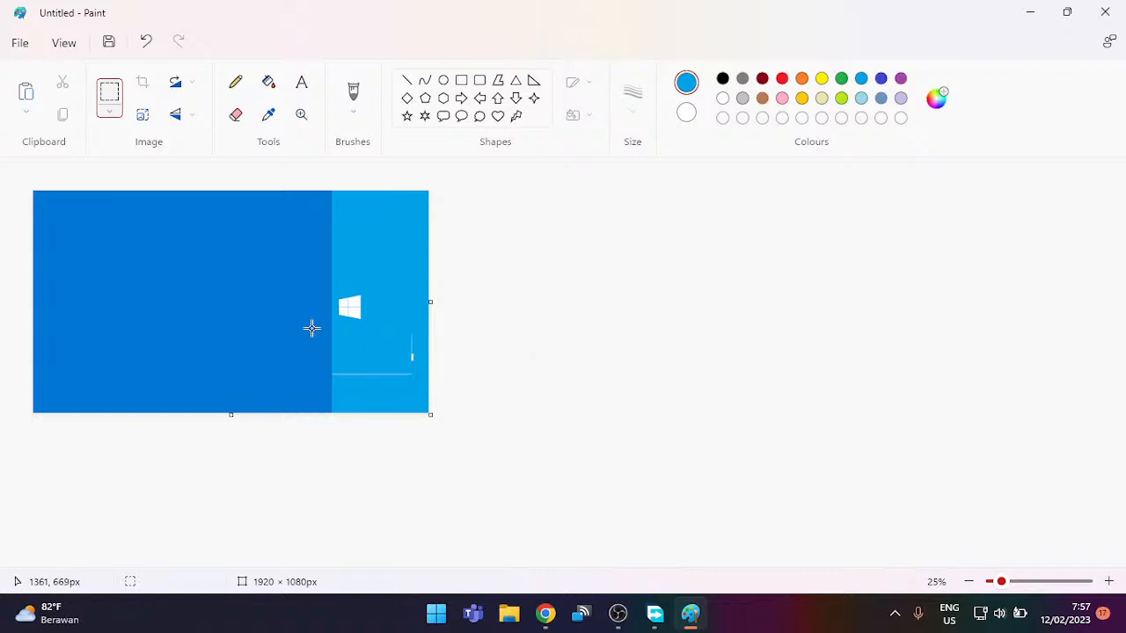
left_click_drag(308, 329, 423, 393)
left_click_drag(384, 341, 384, 335)
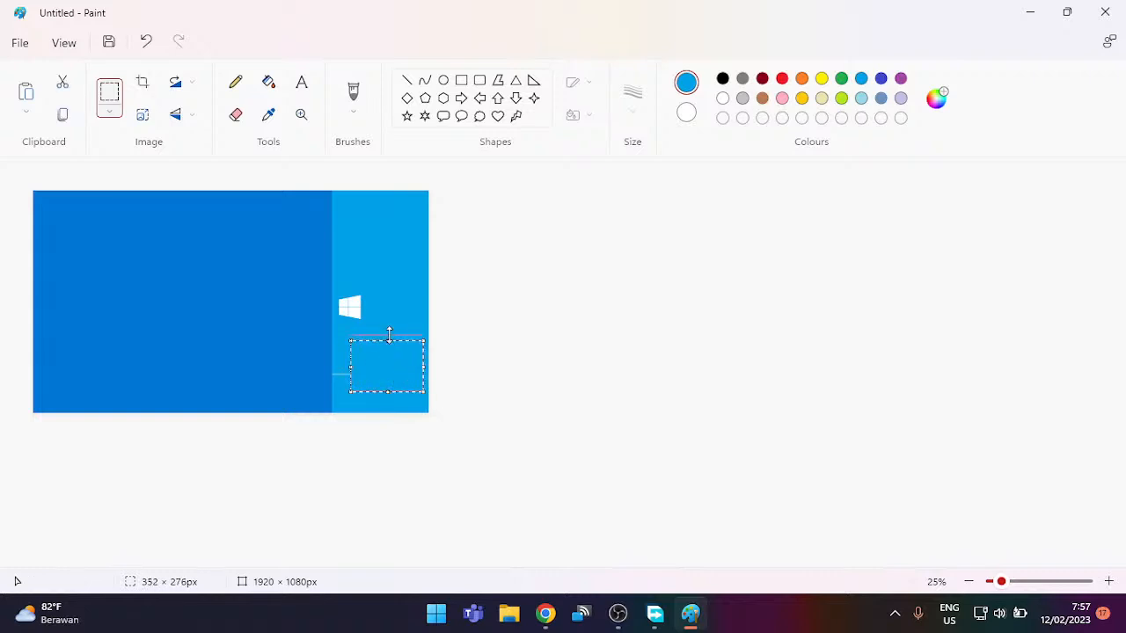
mouse_move(348, 369)
left_mouse_down()
mouse_move(324, 370)
mouse_move(334, 369)
left_mouse_up()
left_click(400, 297)
Step: Widen a light-blue patch over the white speck on the right
scroll(384, 320, "up", 2, "ctrl")
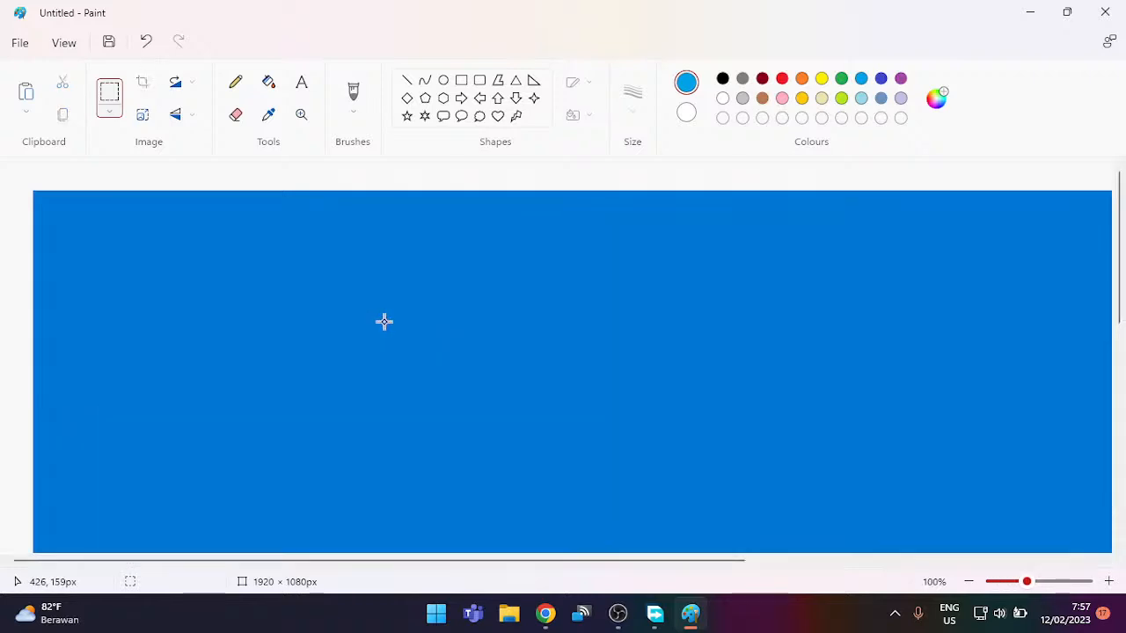
scroll(387, 324, "down", 6)
left_click_drag(319, 565, 573, 572)
left_click(985, 317)
left_click_drag(985, 317, 906, 448)
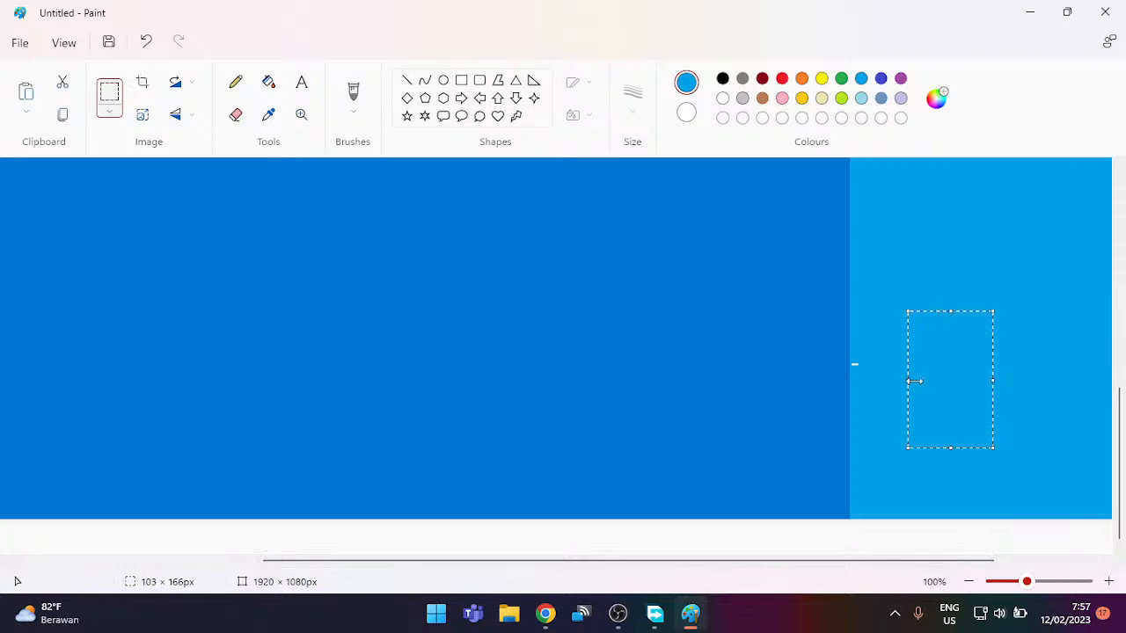
left_click_drag(907, 380, 850, 387)
Step: Nudge the logo up two more steps and select a light-blue patch below it
scroll(968, 316, "down", 2, "ctrl")
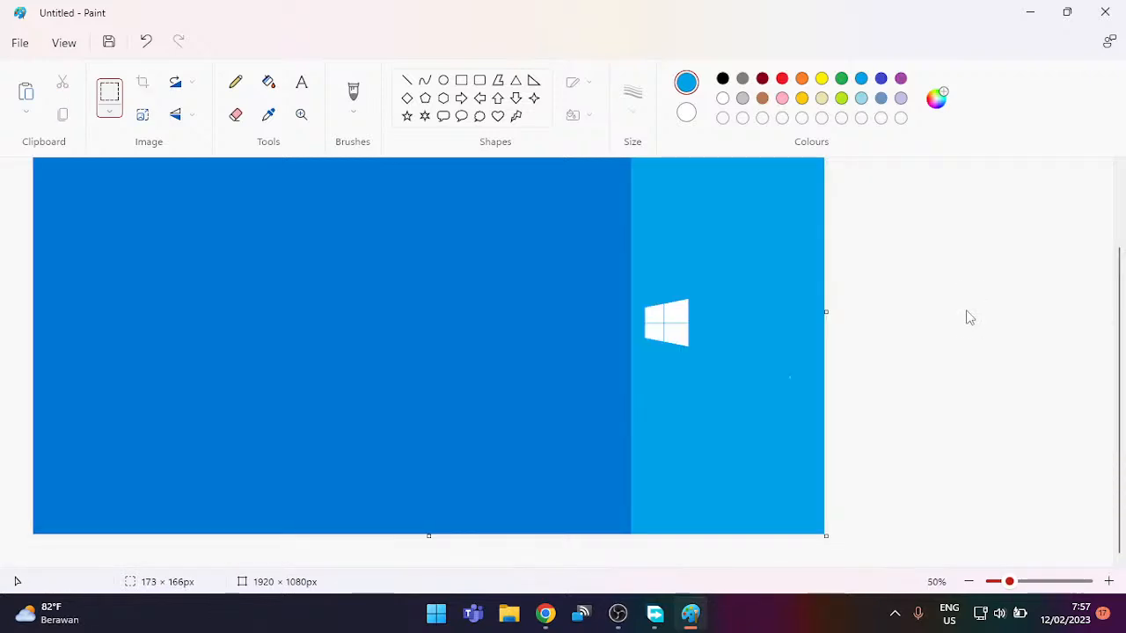
scroll(968, 316, "down", 1, "ctrl")
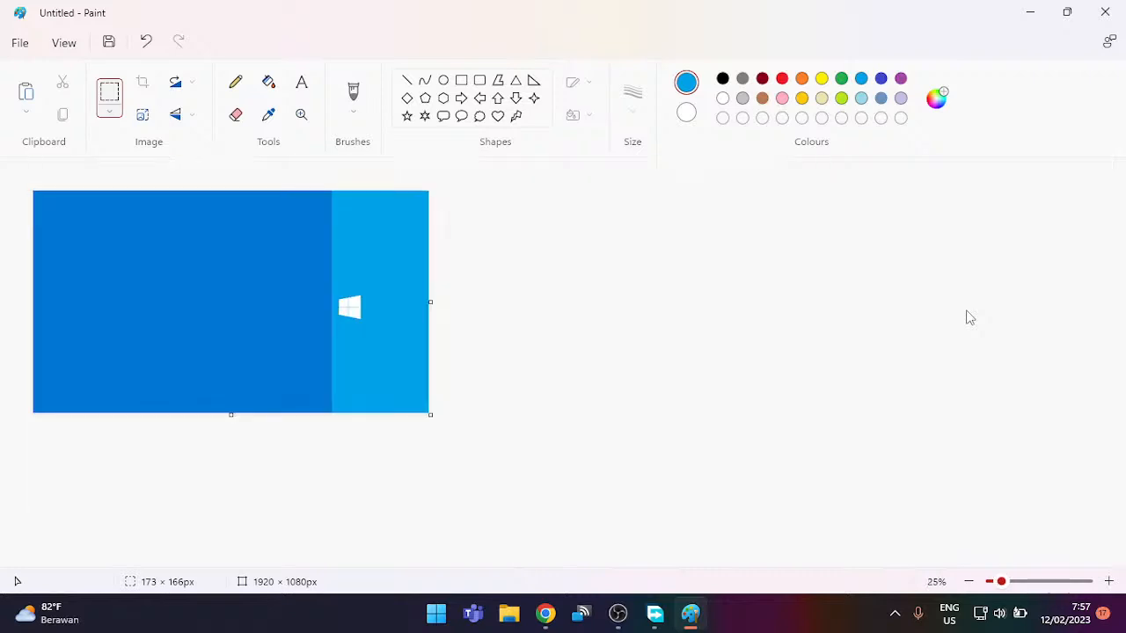
scroll(966, 316, "up", 2, "ctrl")
scroll(959, 325, "down", 1, "ctrl")
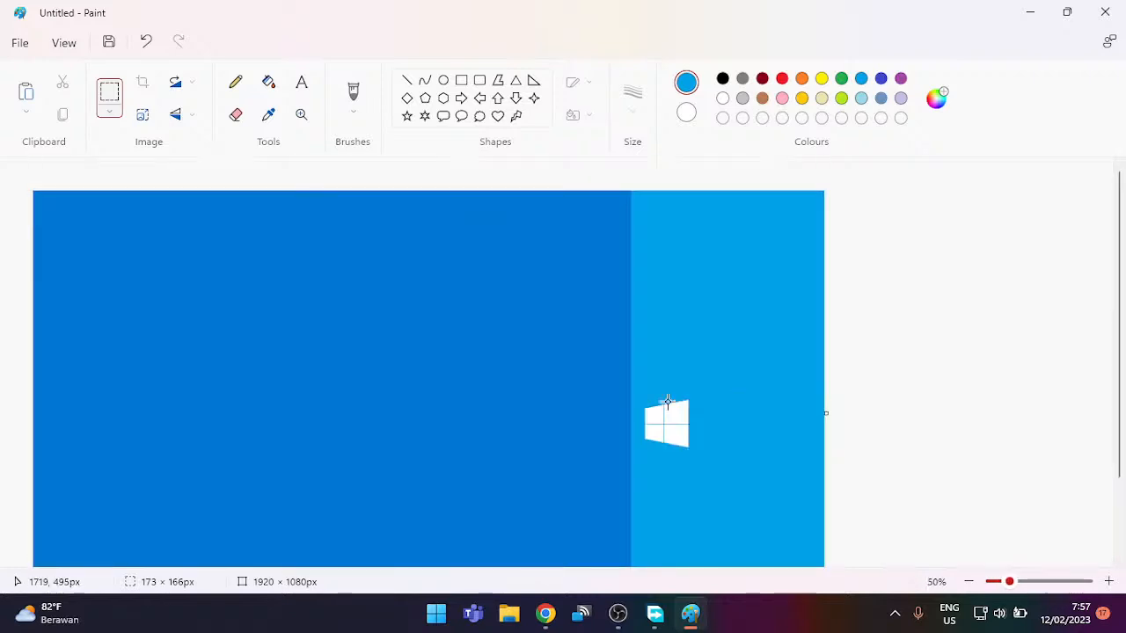
left_click_drag(637, 387, 703, 471)
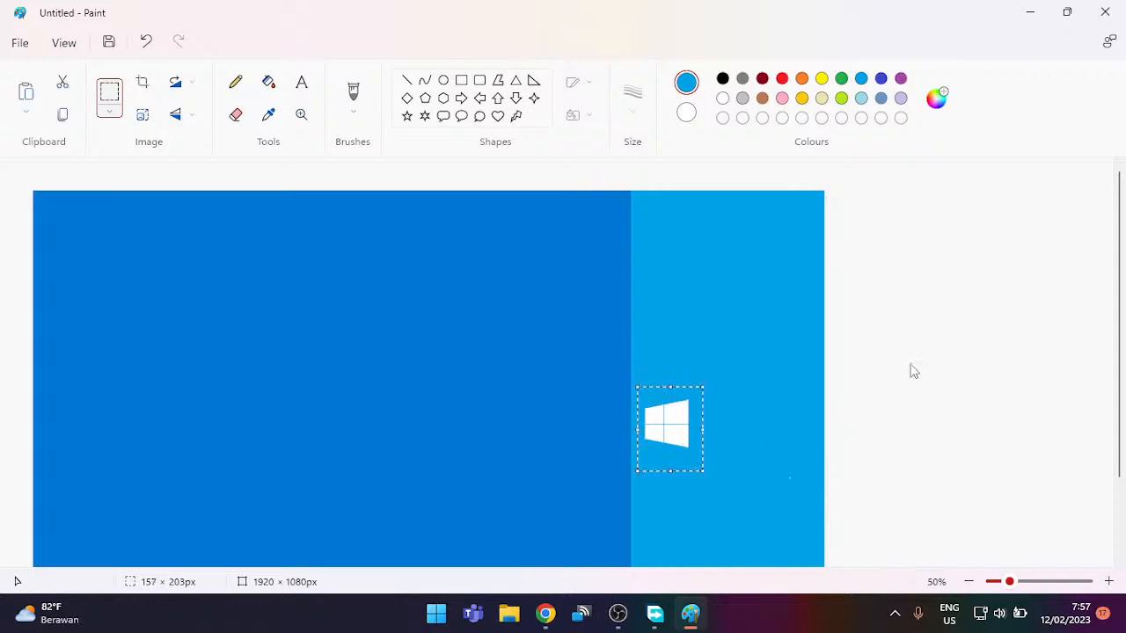
key("Up")
key("Up")
key("Up")
key("Up")
key("Up")
key("Up")
key("Up")
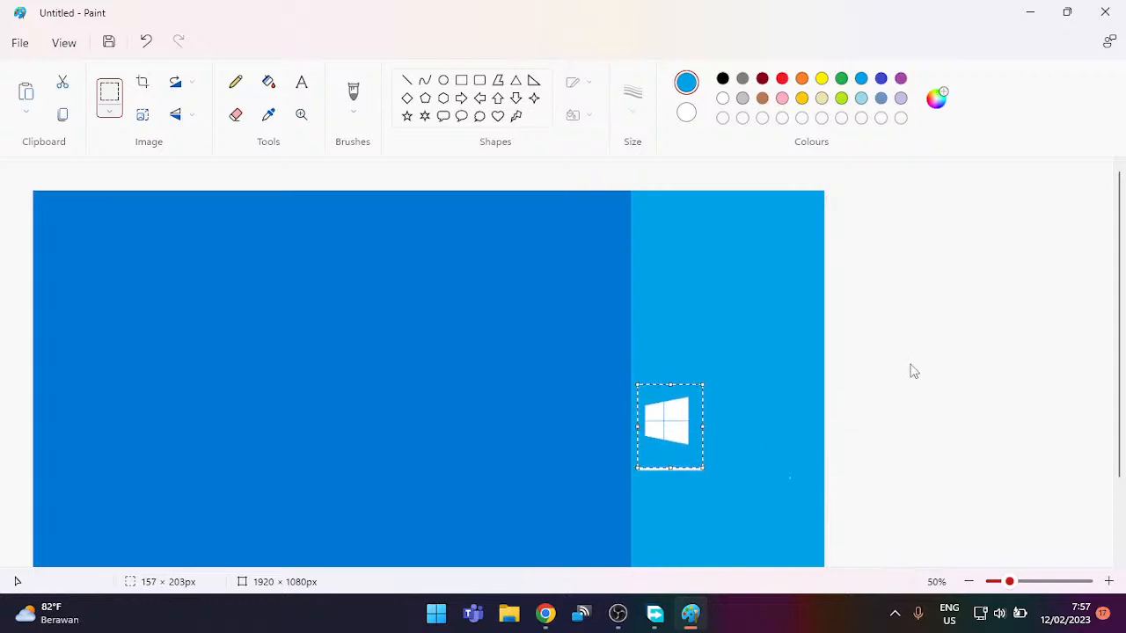
key("Up")
left_click(943, 387)
left_click_drag(725, 543, 656, 458)
Step: Cover the white bar with the patch, then draw a white Segoe UI text box beside the logo
left_click(800, 410)
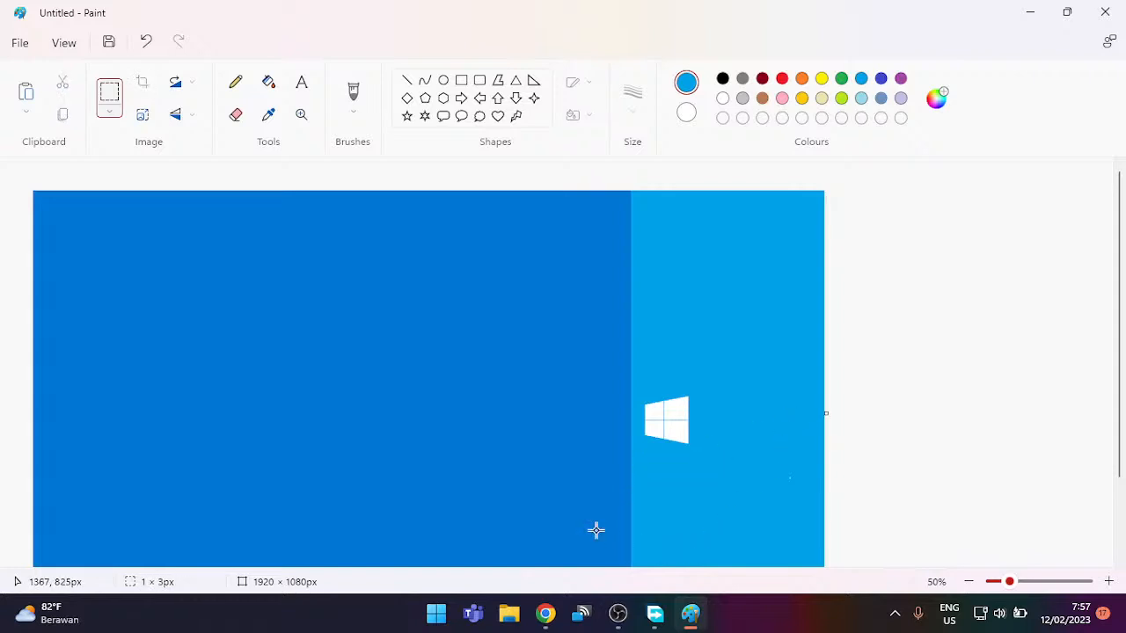
left_click(300, 82)
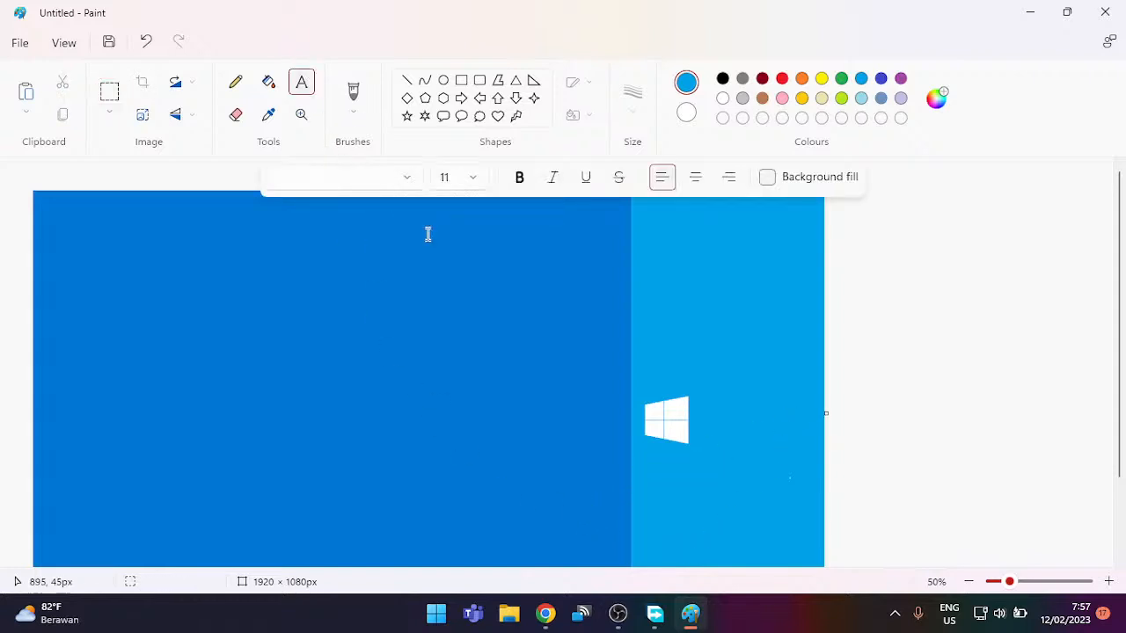
left_click(399, 184)
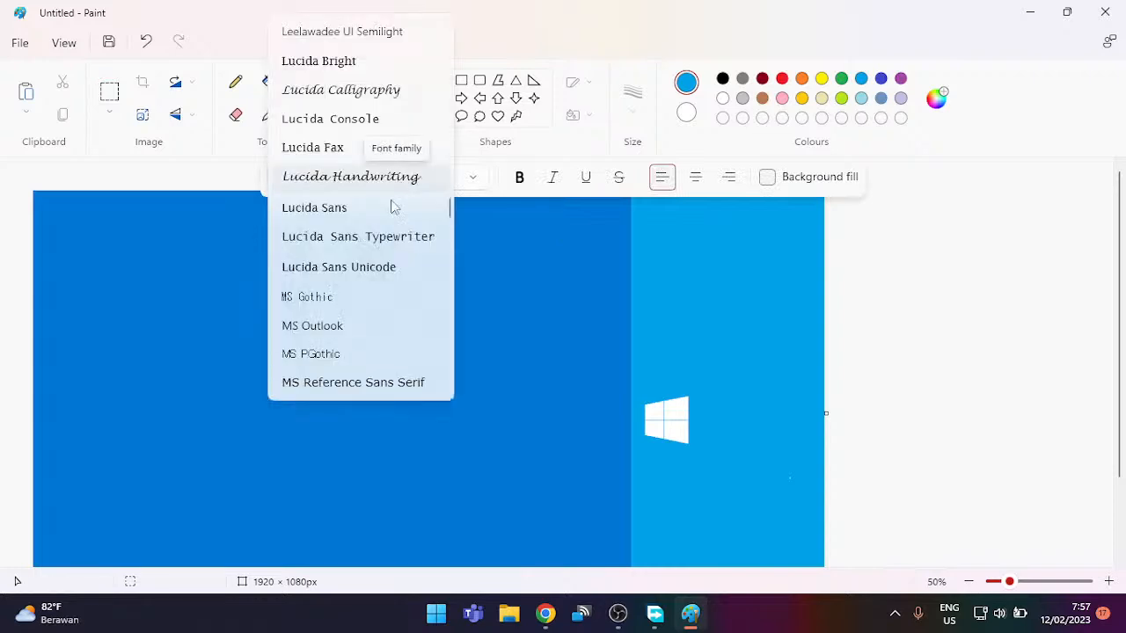
scroll(377, 281, "down", 6)
scroll(377, 281, "down", 15)
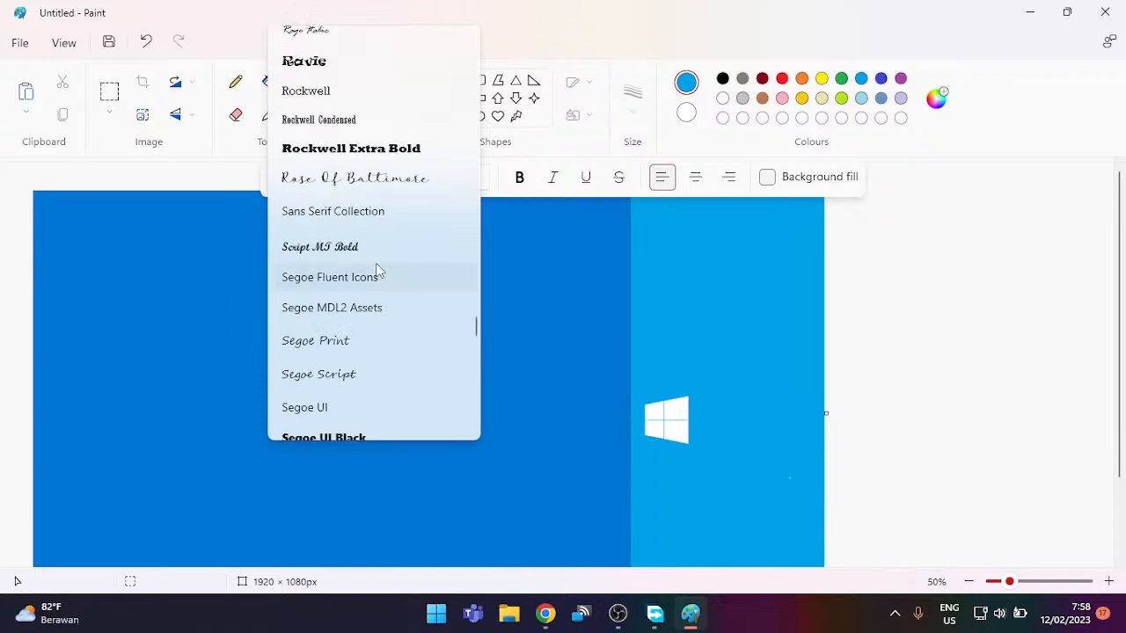
scroll(381, 268, "down", 3)
left_click(388, 227)
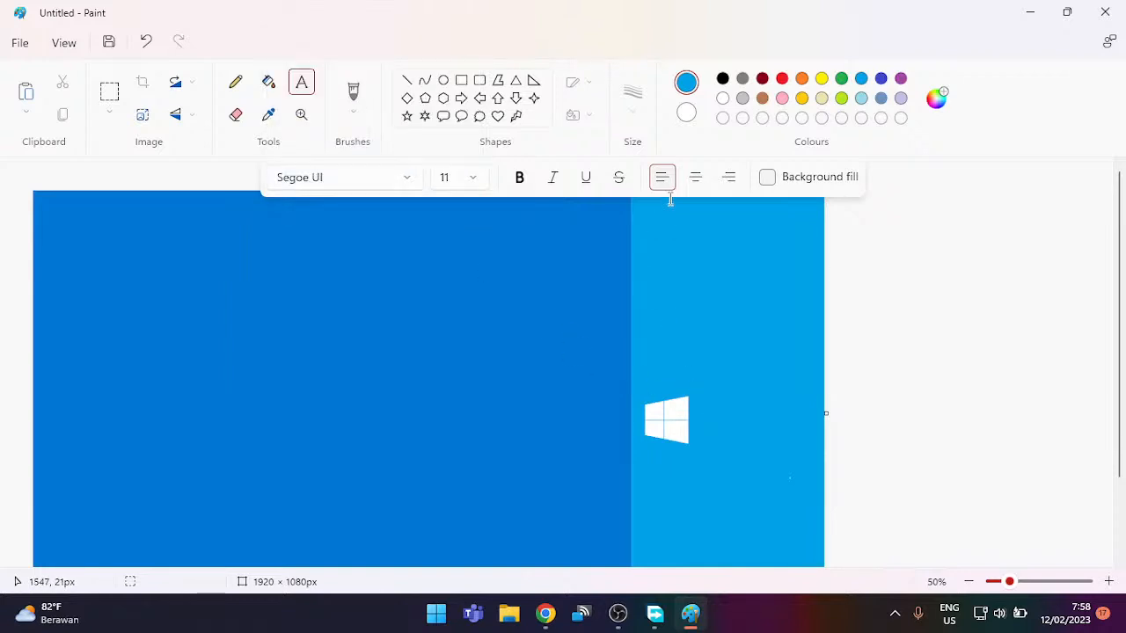
left_click(722, 98)
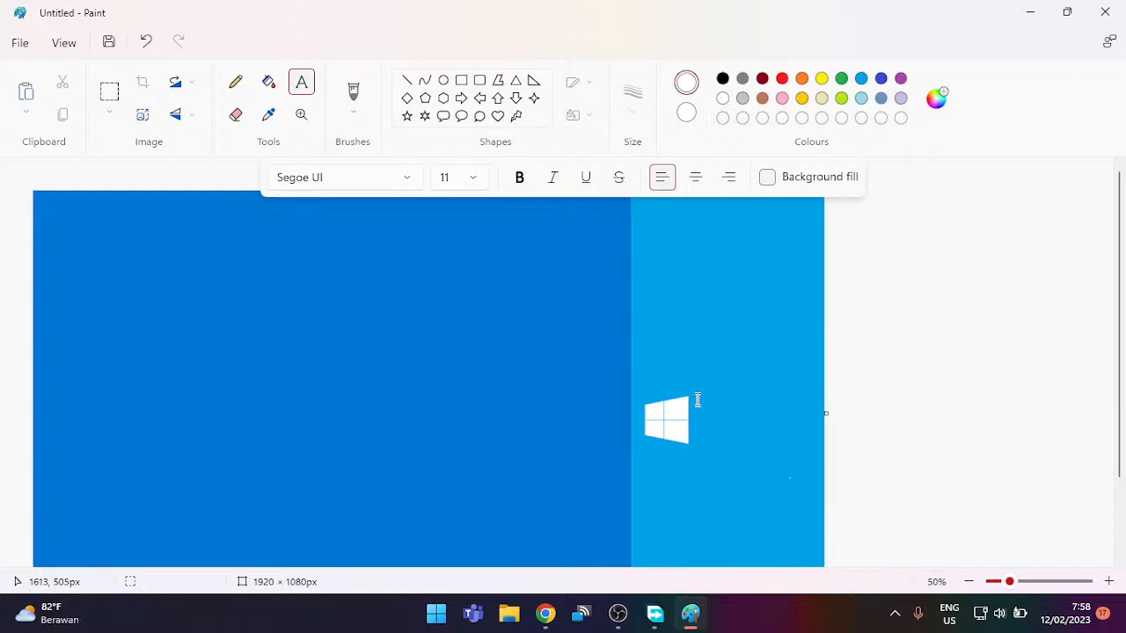
left_click_drag(692, 404, 826, 457)
Step: Set the text's font size to 48
left_click(474, 178)
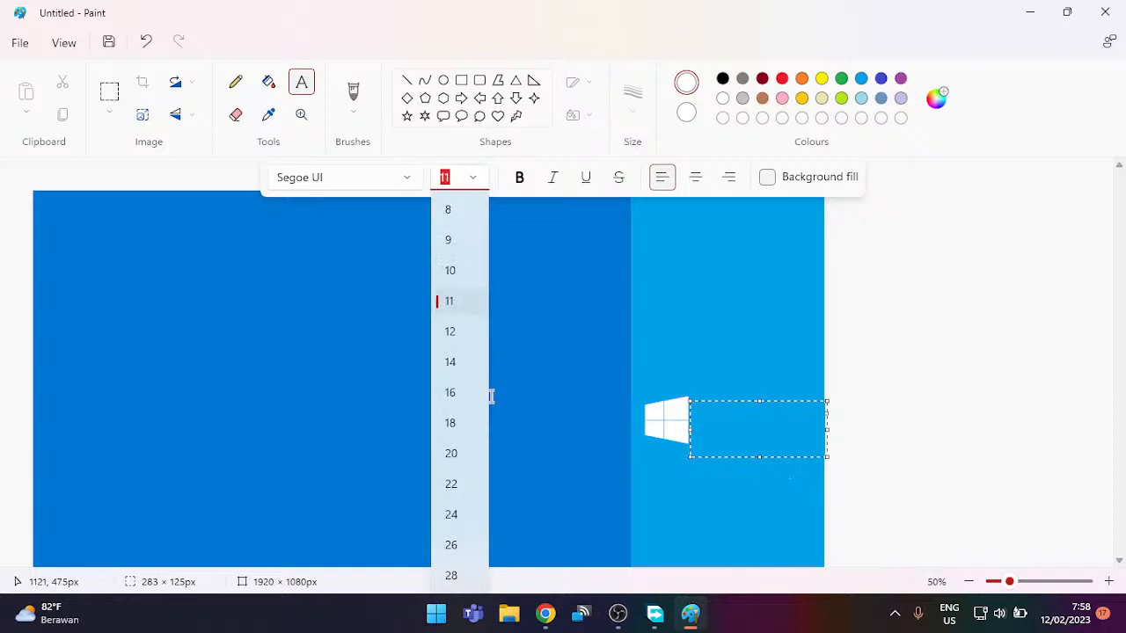
left_click(472, 457)
left_click(775, 418)
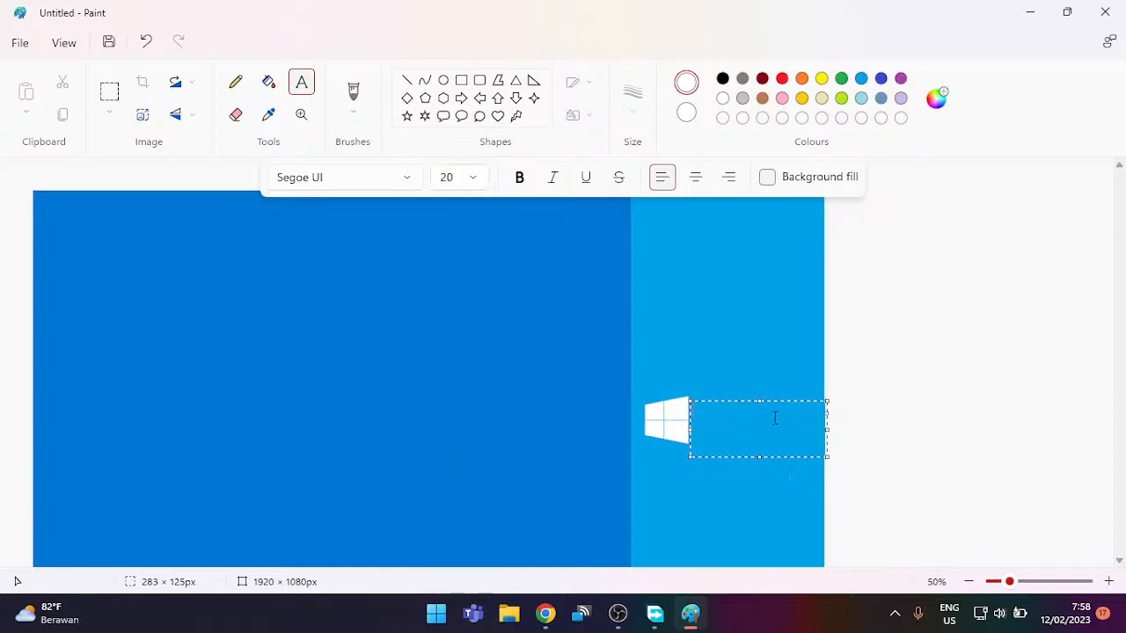
left_click(475, 179)
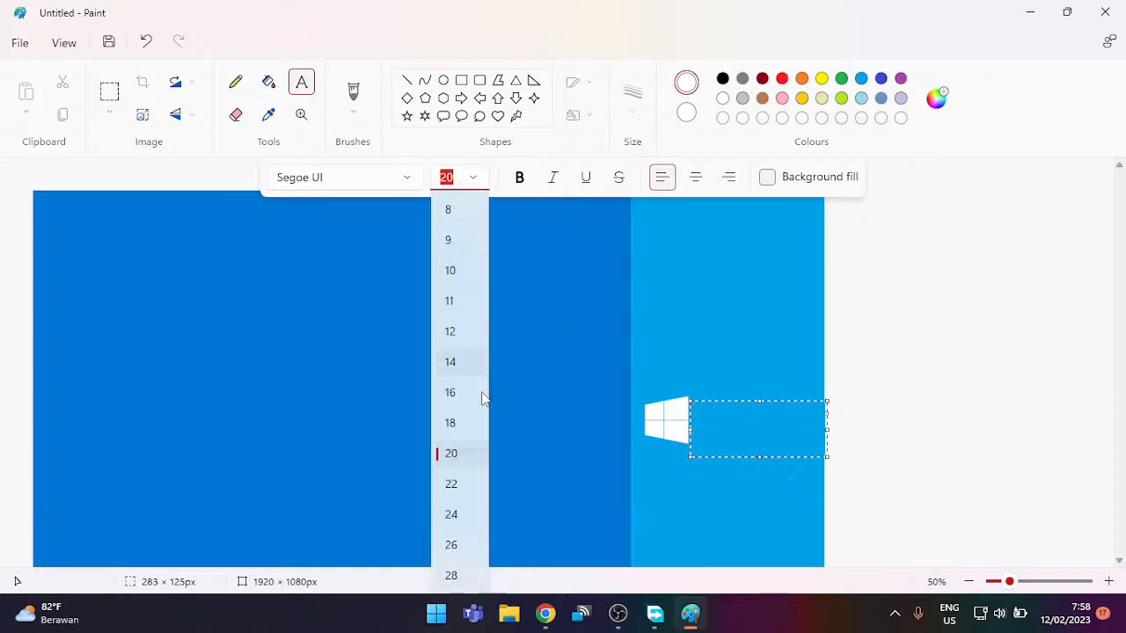
scroll(462, 567, "down", 1)
left_click(459, 567)
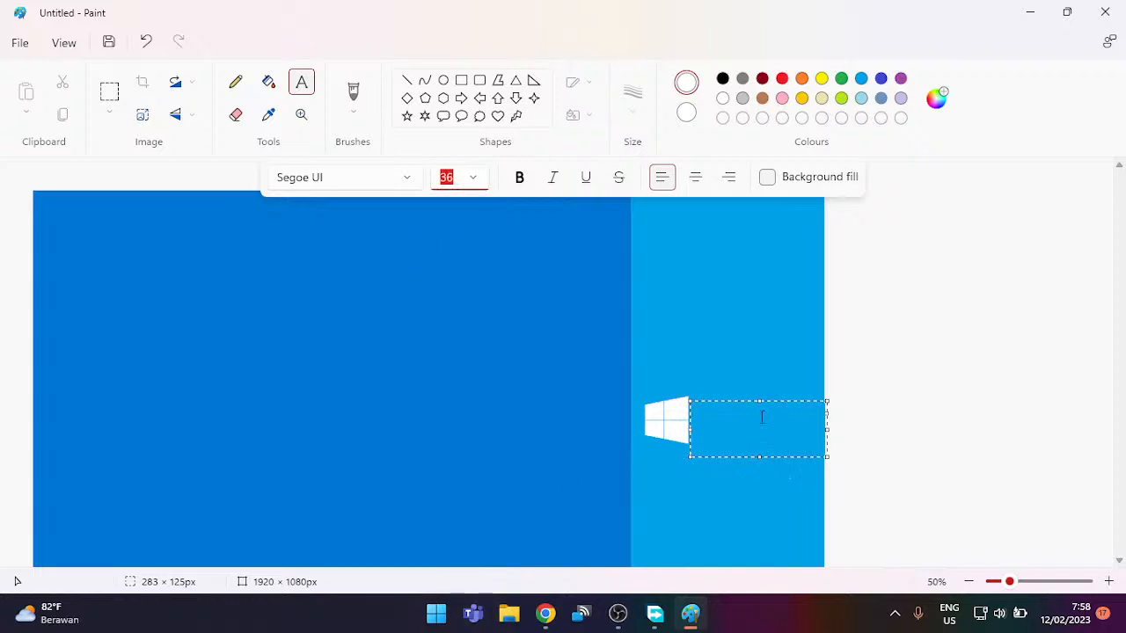
left_click(775, 413)
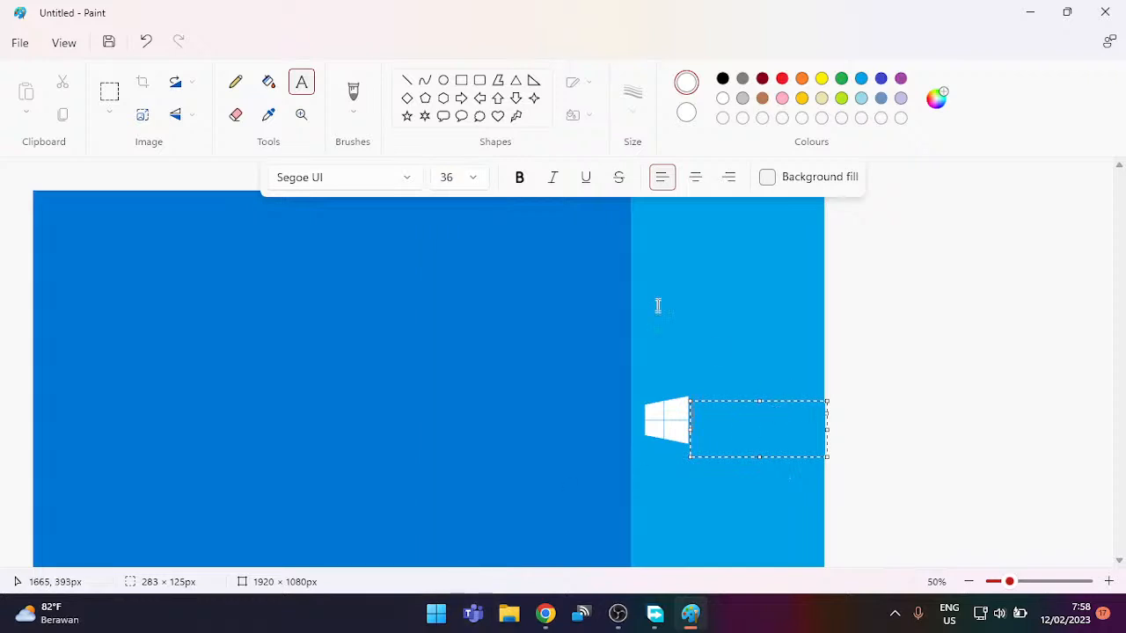
left_click(473, 177)
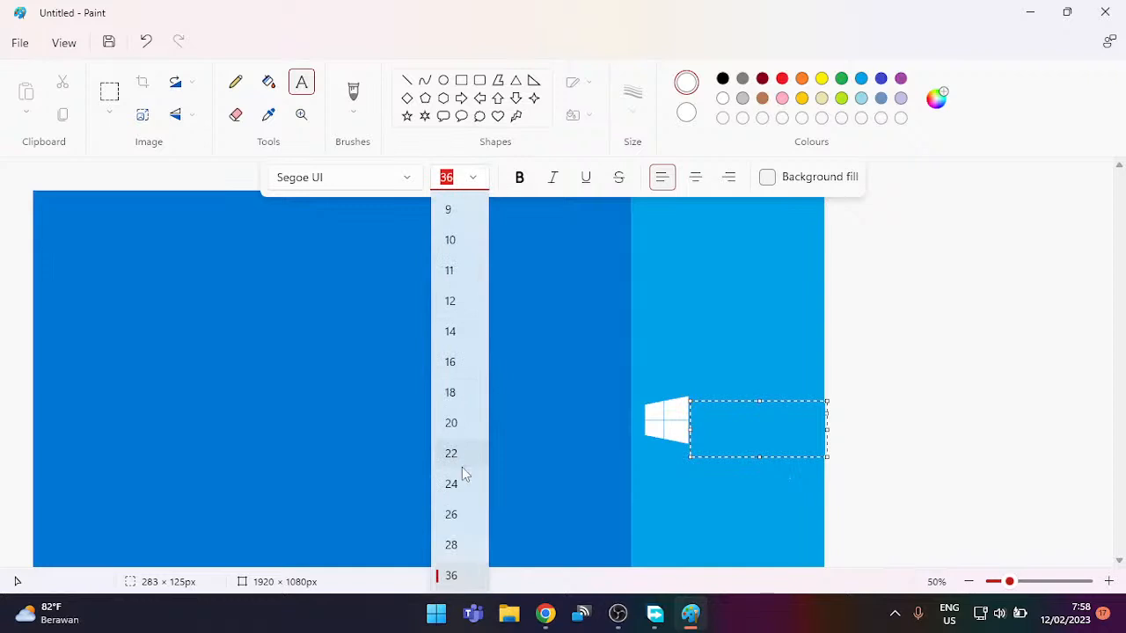
left_click(450, 178)
double_click(450, 179)
type("48")
key("Return")
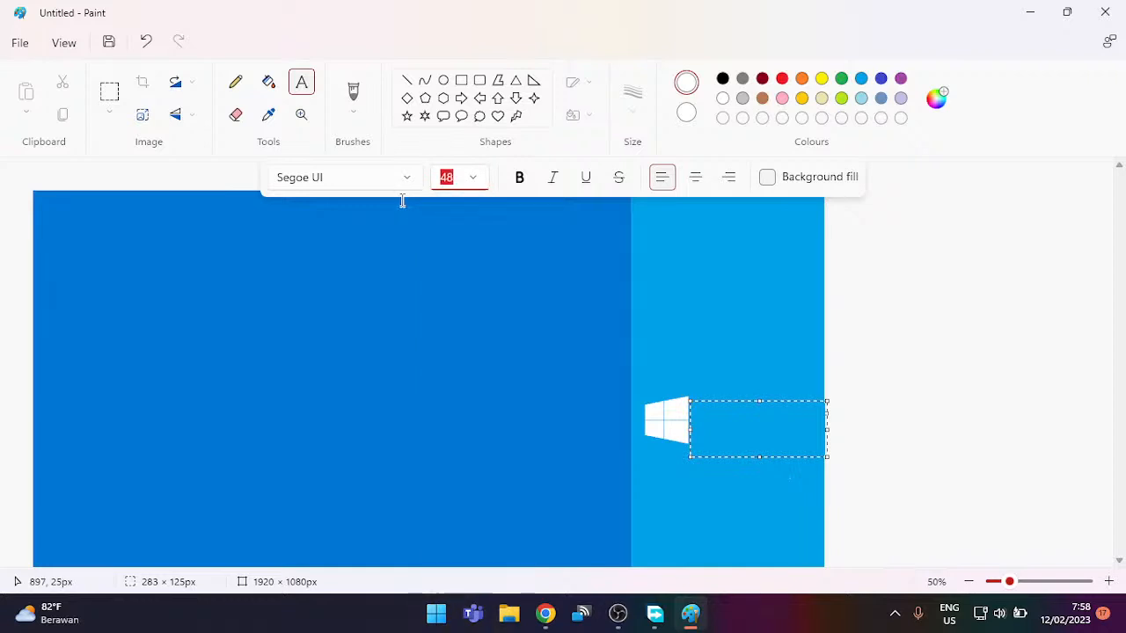
left_click(762, 428)
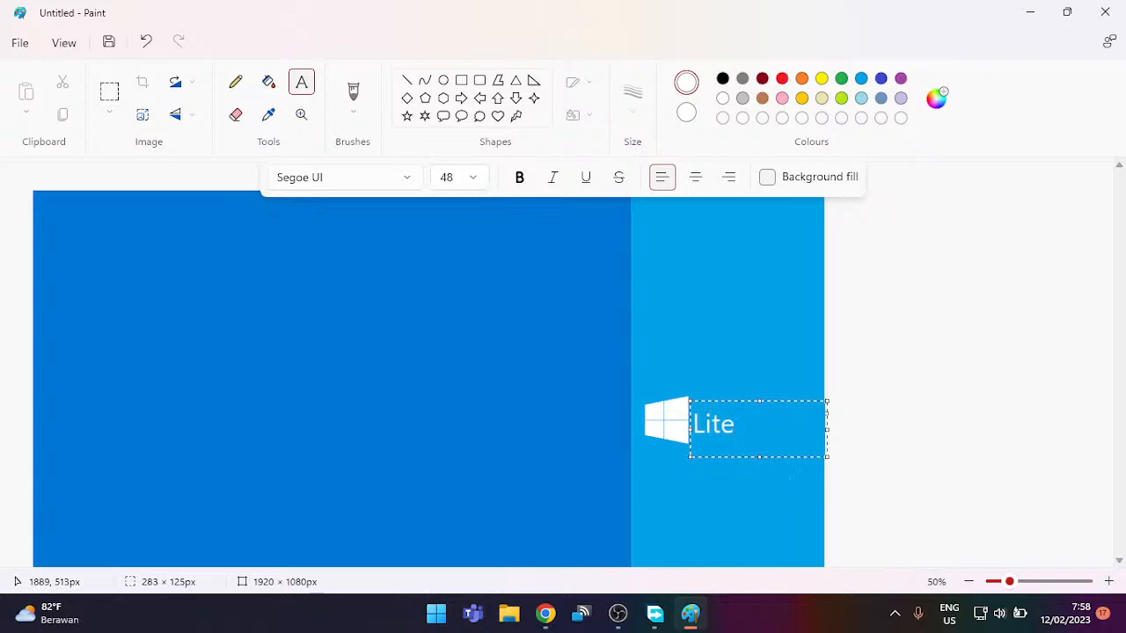
Step: Complete the text as 'Lite10' and enlarge it to size 60
type("10")
left_click_drag(770, 422, 648, 439)
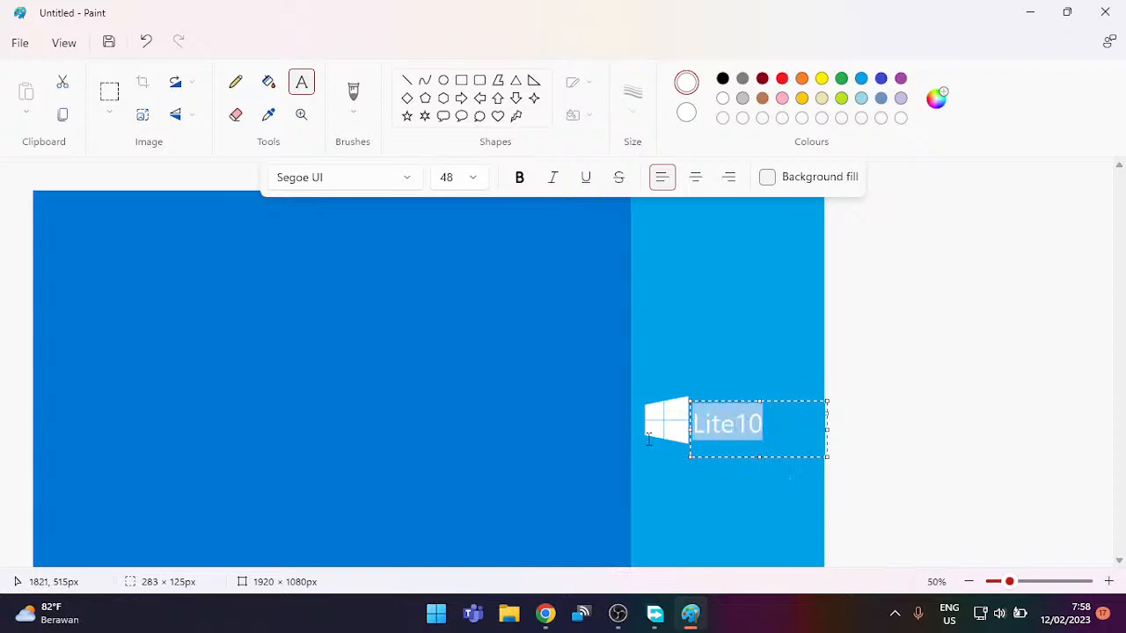
left_click(475, 178)
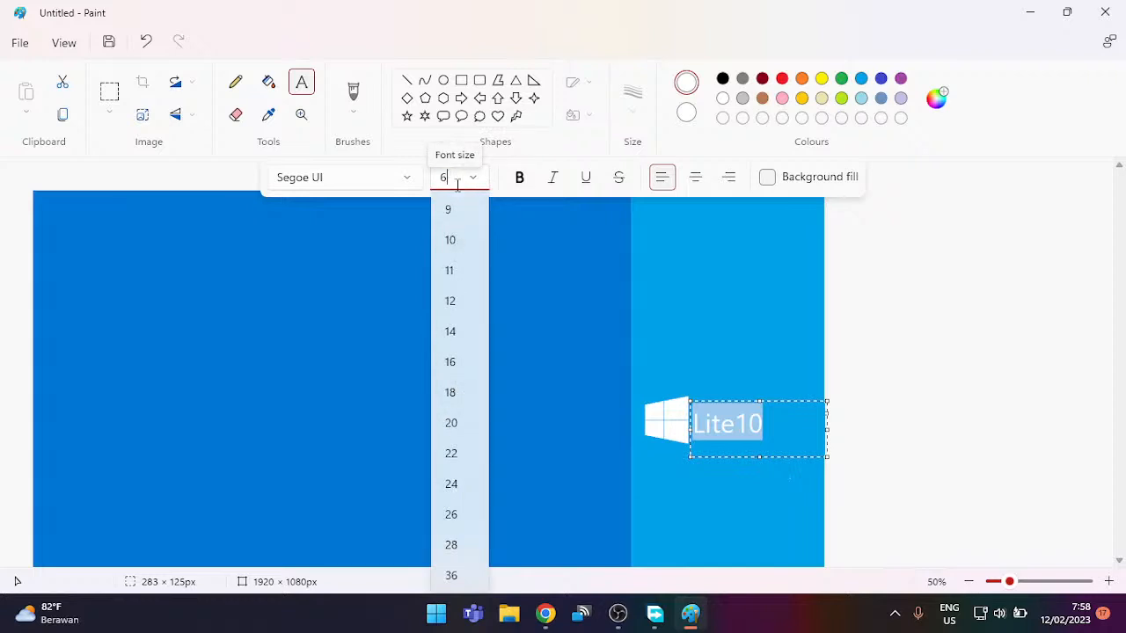
type("60")
key("Return")
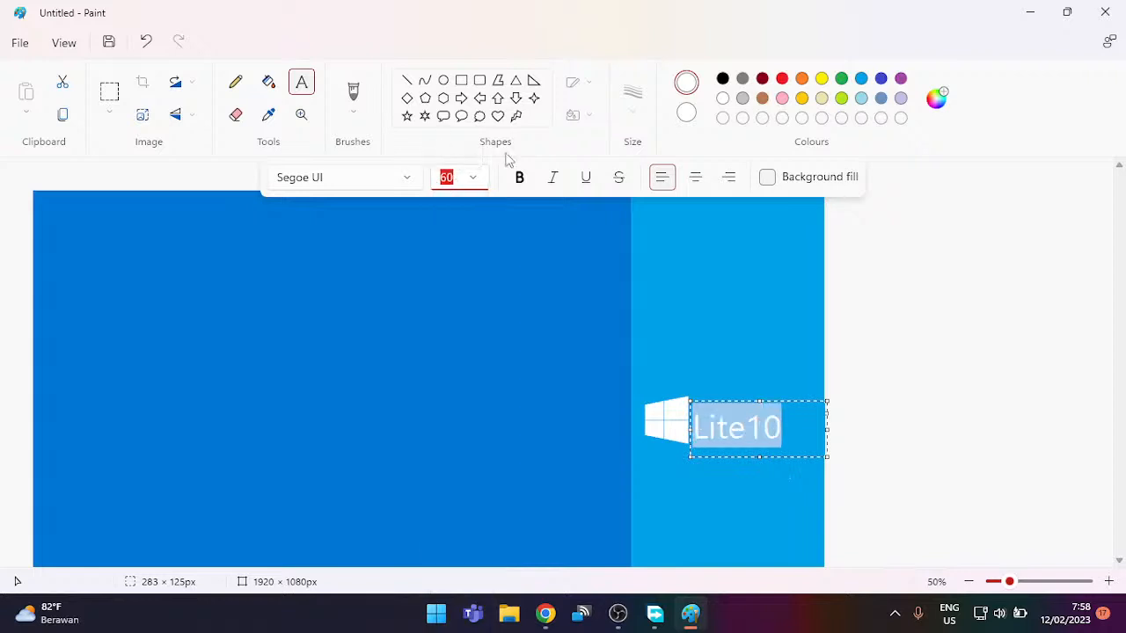
left_click(789, 427)
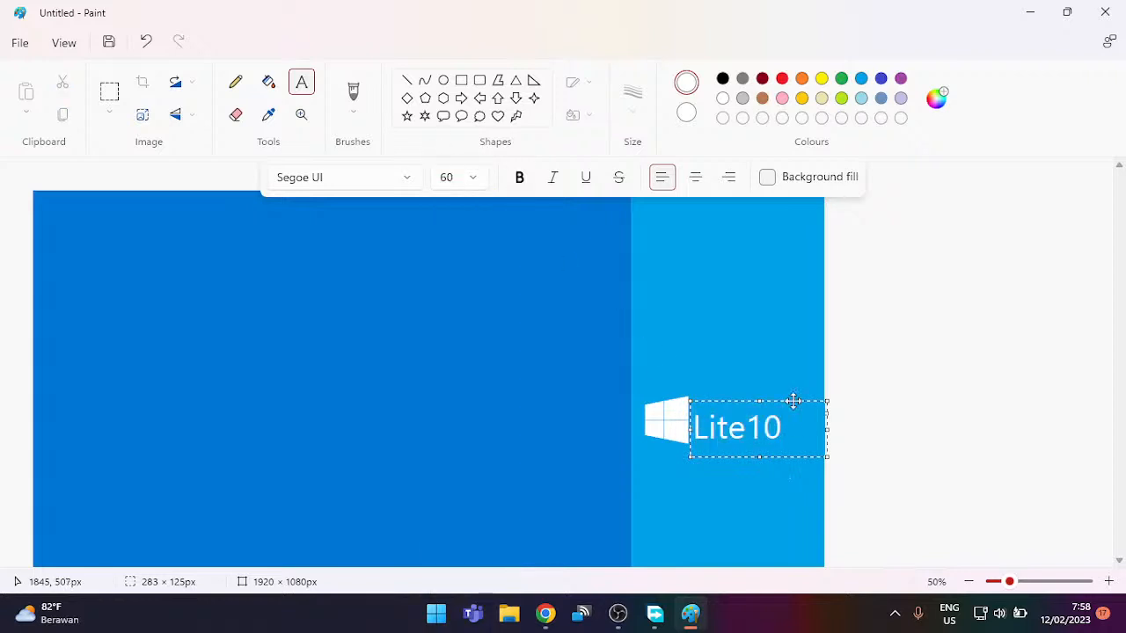
Step: Move the Lite10 text up and slightly right, then commit it onto the canvas
mouse_move(796, 402)
left_mouse_down()
mouse_move(819, 395)
mouse_move(813, 420)
mouse_move(798, 420)
mouse_move(778, 392)
left_mouse_up()
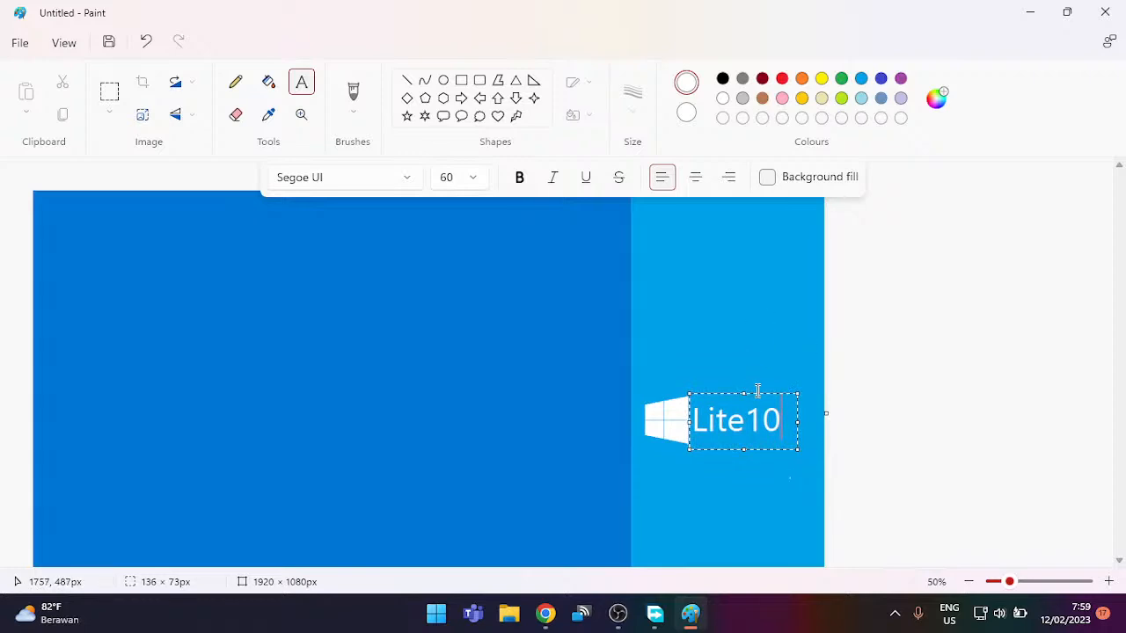
left_click_drag(758, 392, 762, 392)
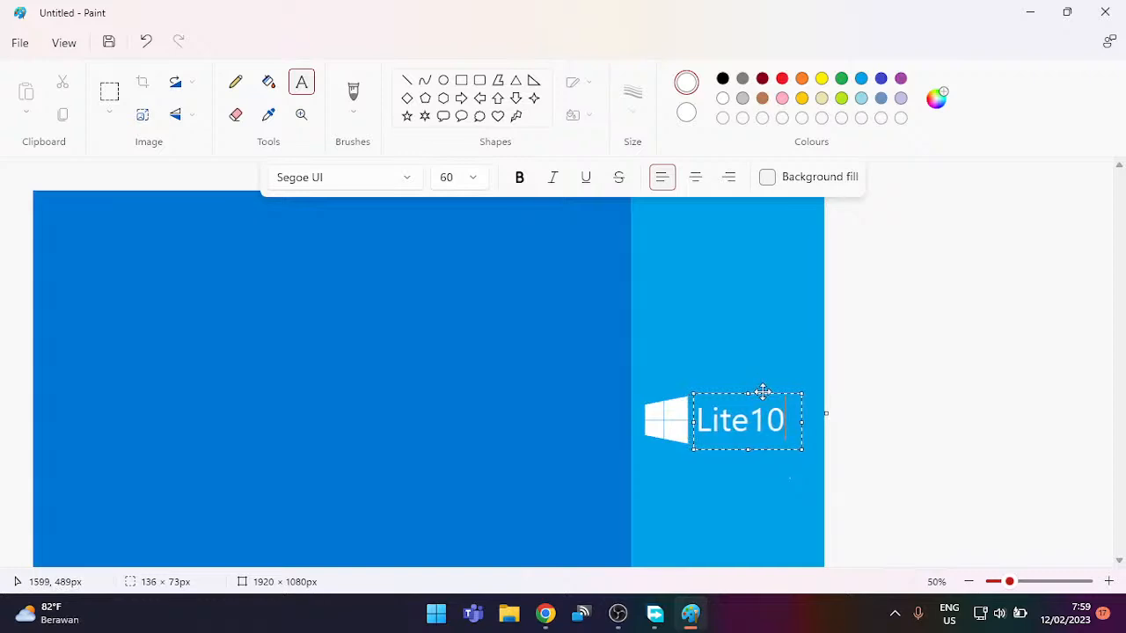
left_click(745, 325)
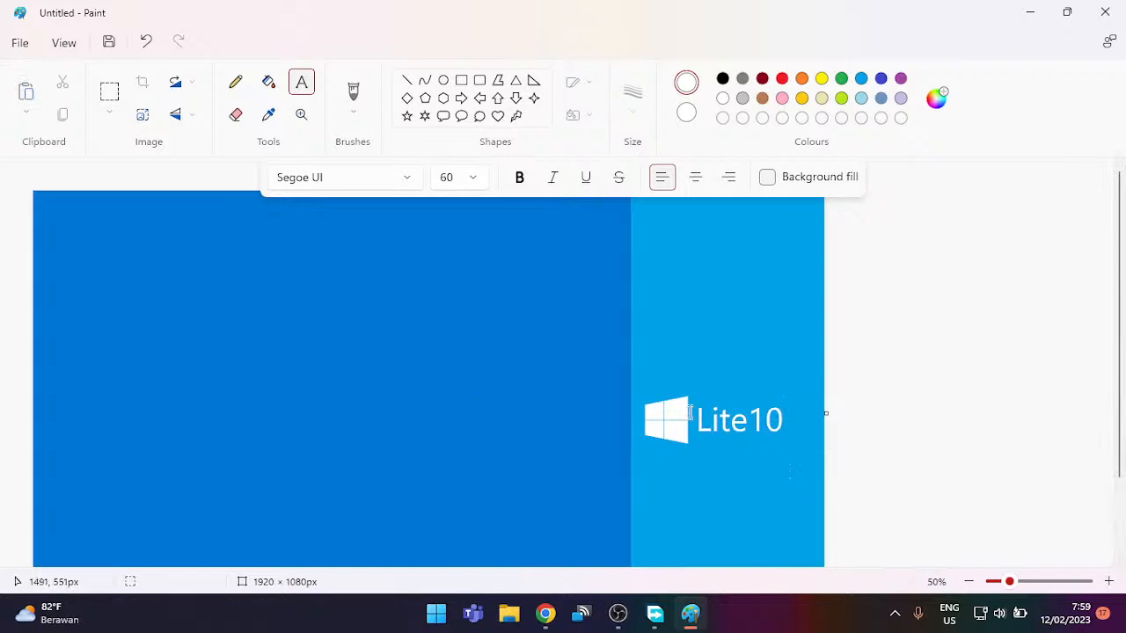
left_click(26, 42)
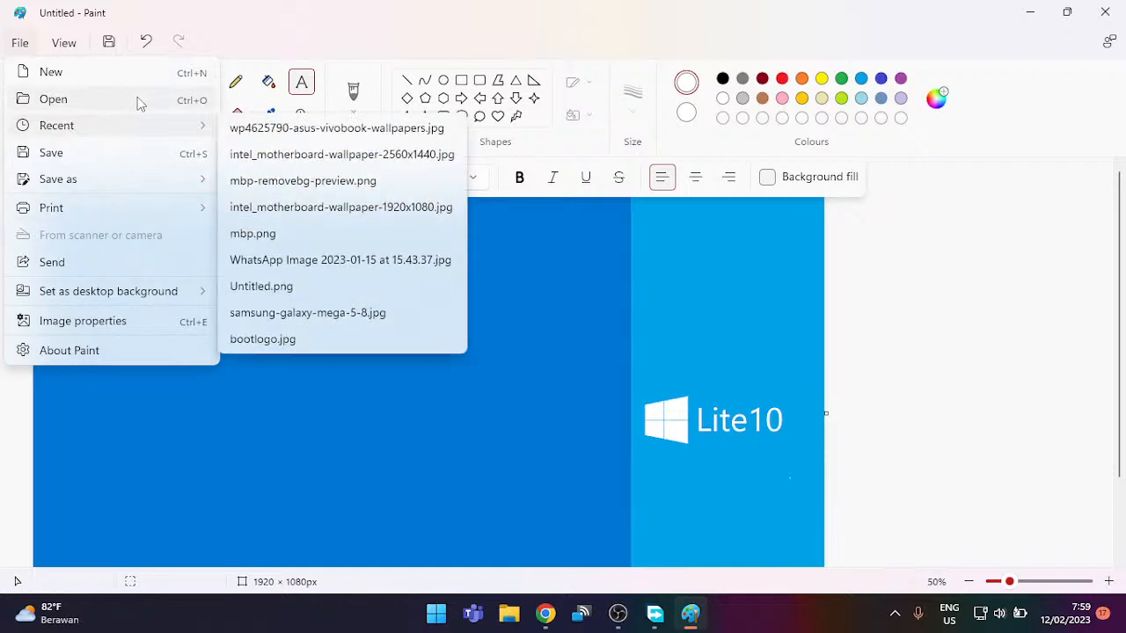
mouse_move(140, 295)
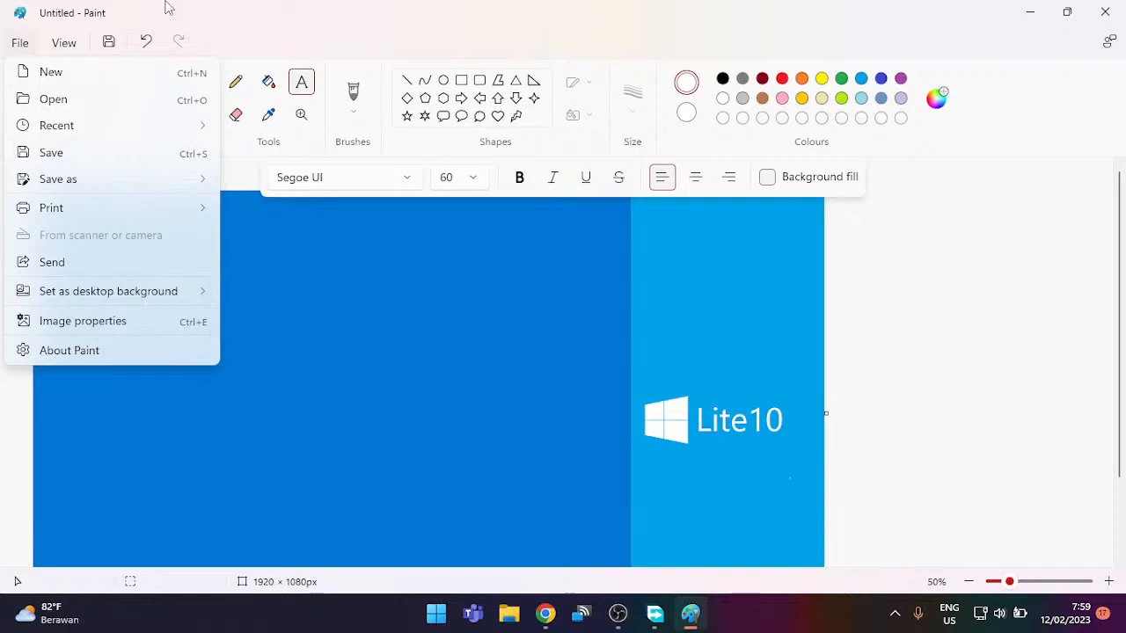
left_click(63, 42)
left_click(123, 172)
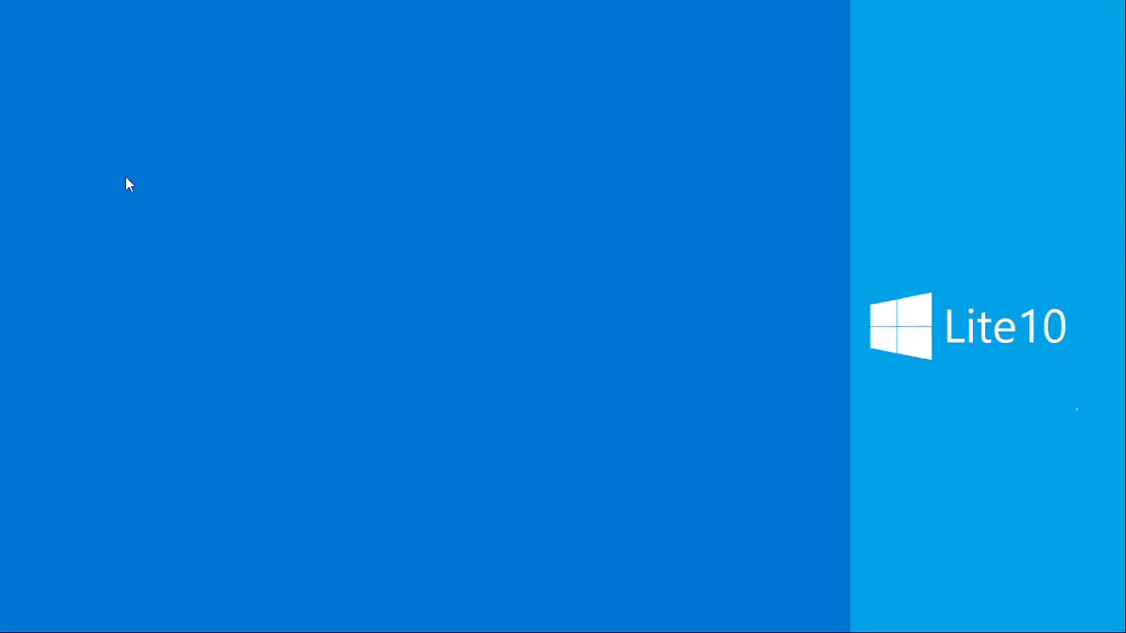
left_click(125, 184)
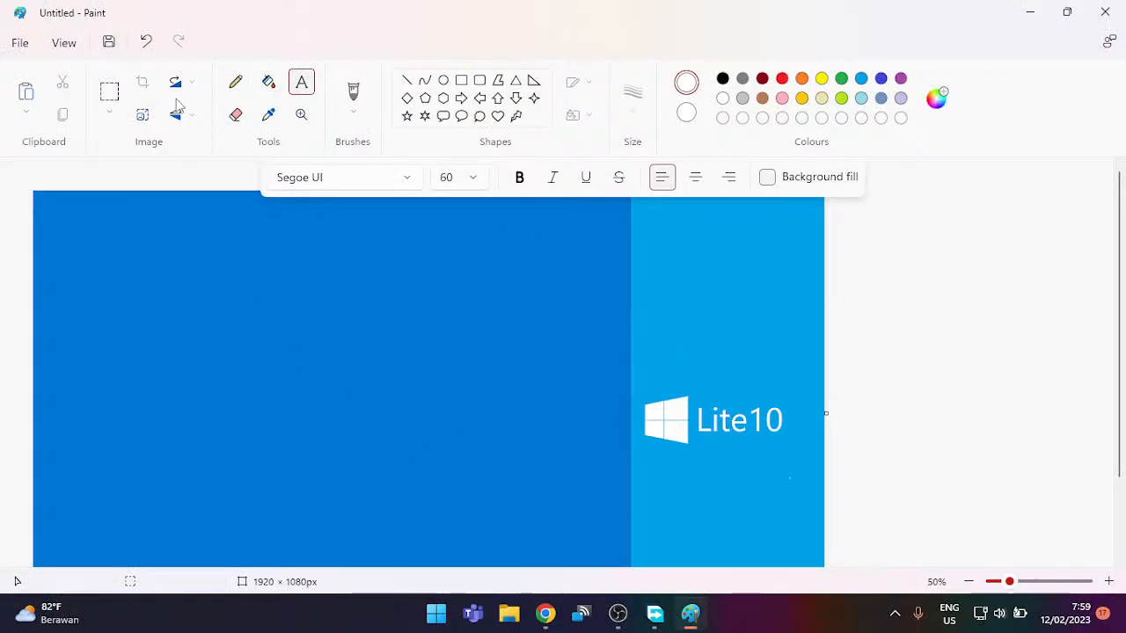
left_click(101, 97)
left_click_drag(734, 450, 803, 495)
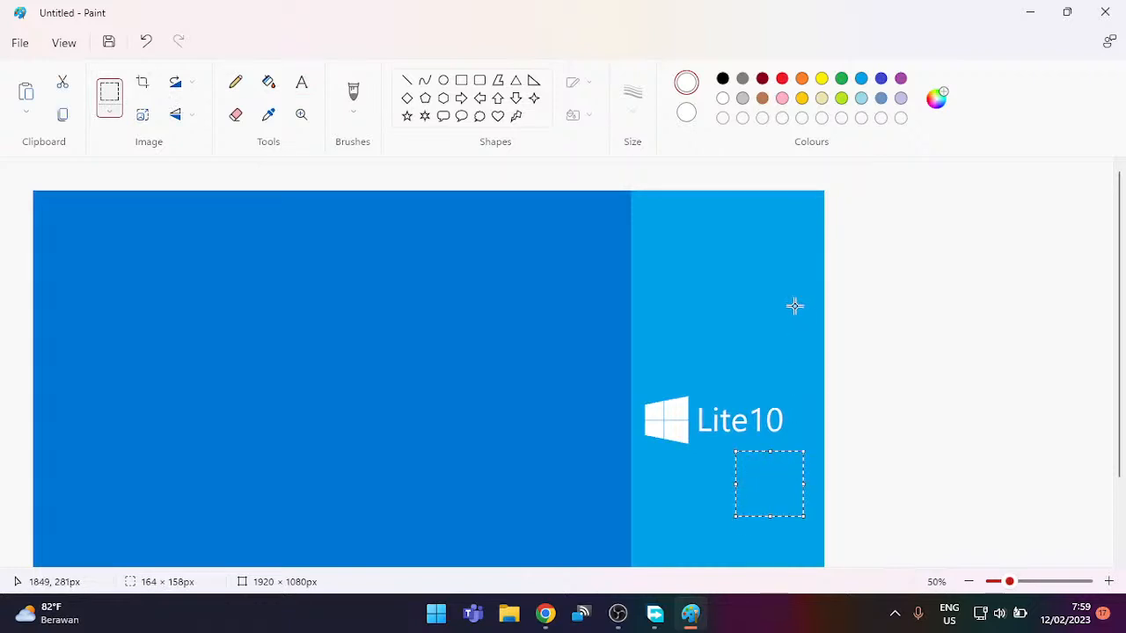
left_click(794, 306)
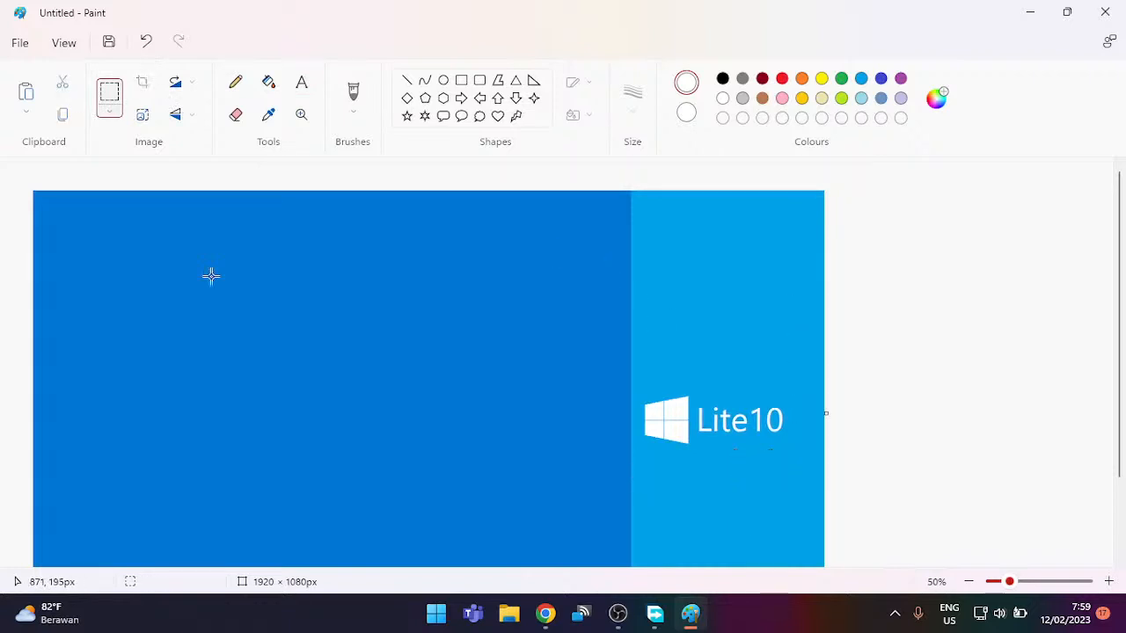
Step: Start saving the wallpaper as 'img0', browsing the Downloads folder
left_click(110, 42)
type("img0")
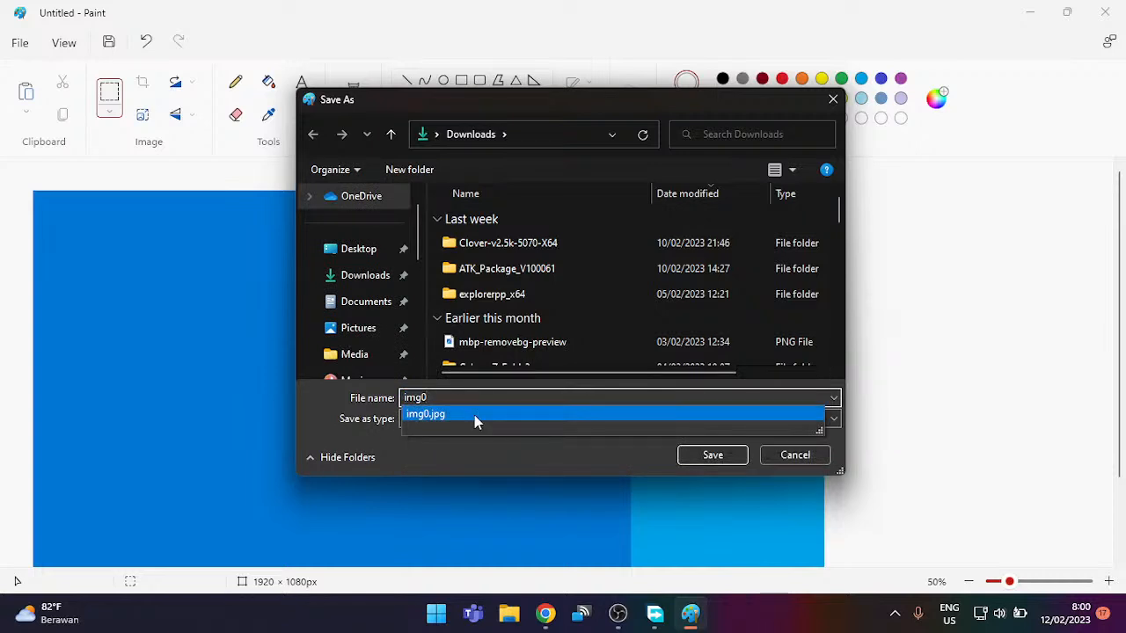
scroll(542, 310, "down", 5)
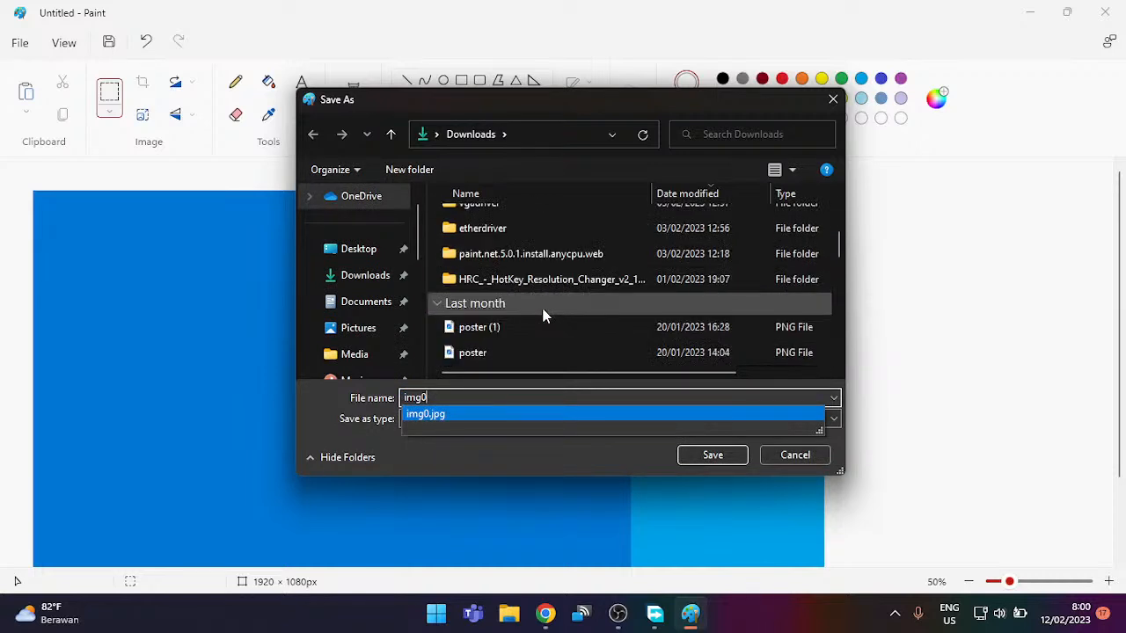
left_click(543, 309)
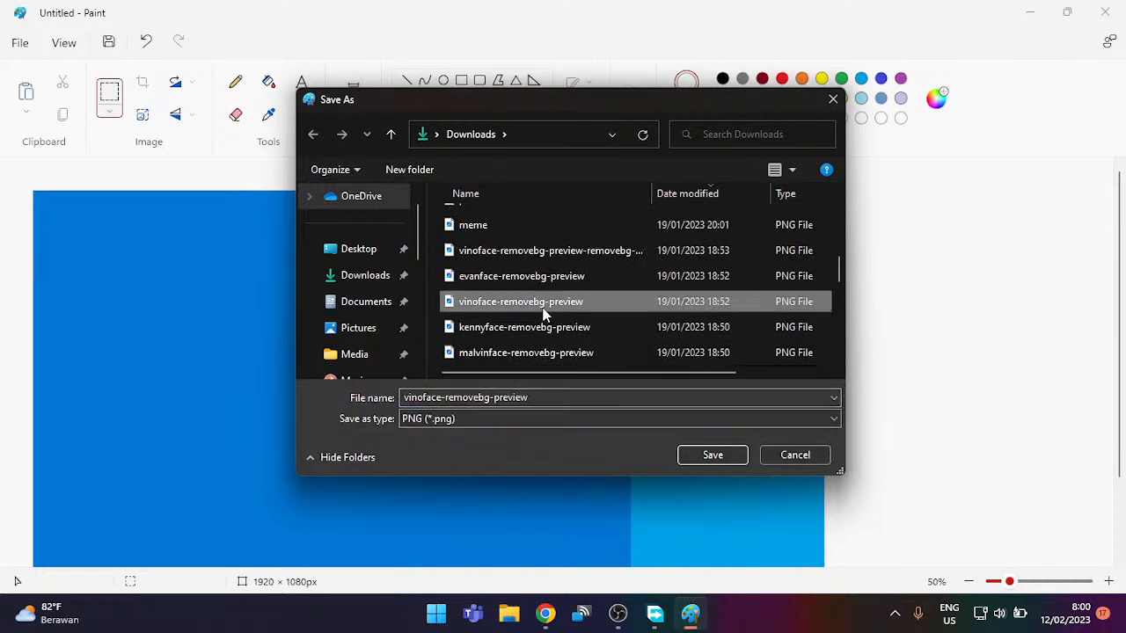
scroll(544, 313, "up", 10)
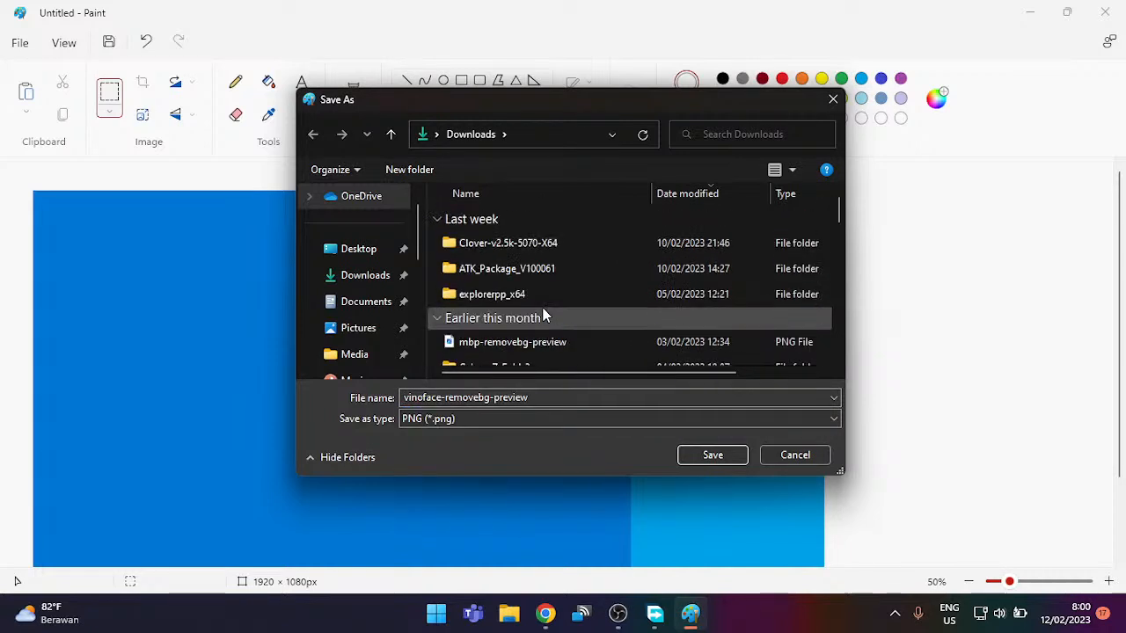
left_click(543, 310)
left_click(574, 277)
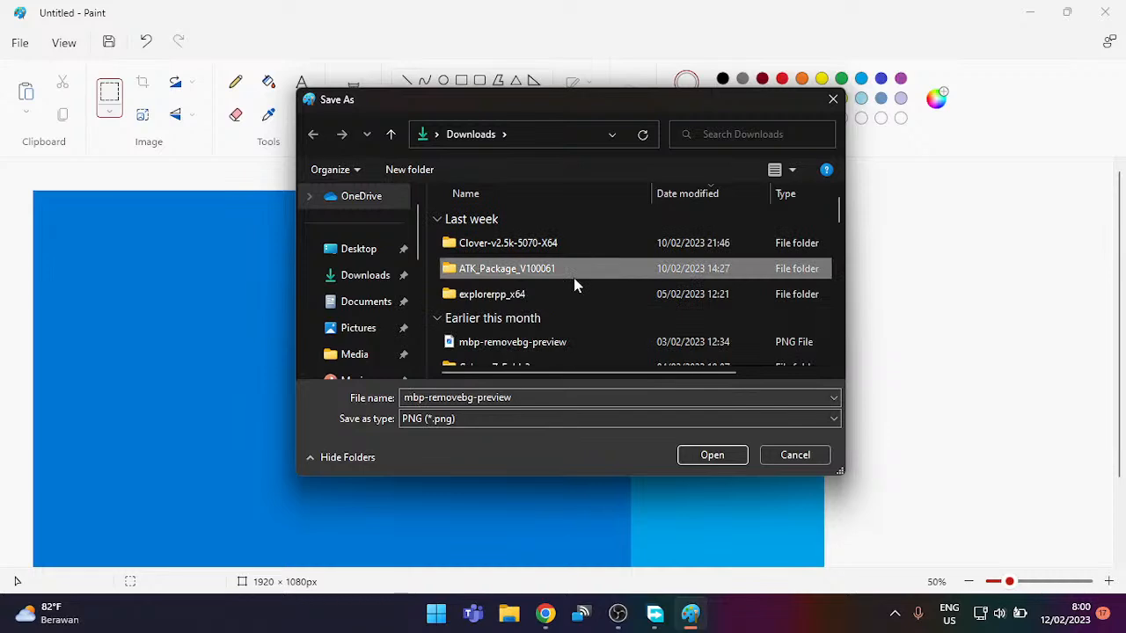
scroll(573, 278, "down", 10)
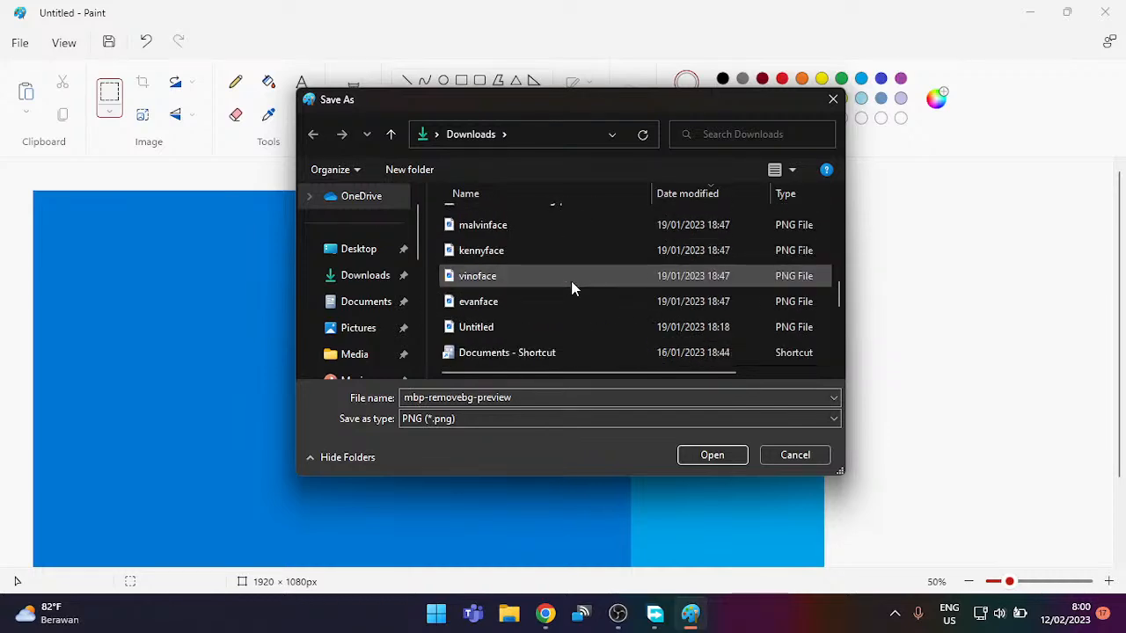
scroll(570, 282, "down", 5)
scroll(570, 288, "up", 5)
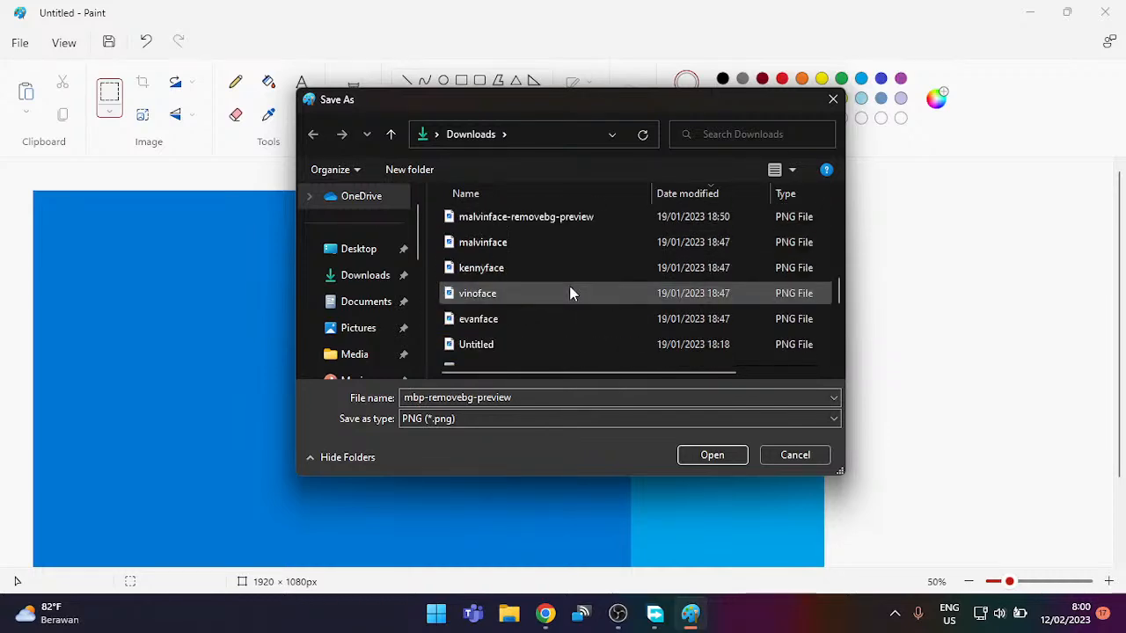
scroll(571, 290, "down", 3)
scroll(570, 292, "up", 2)
scroll(571, 294, "up", 10)
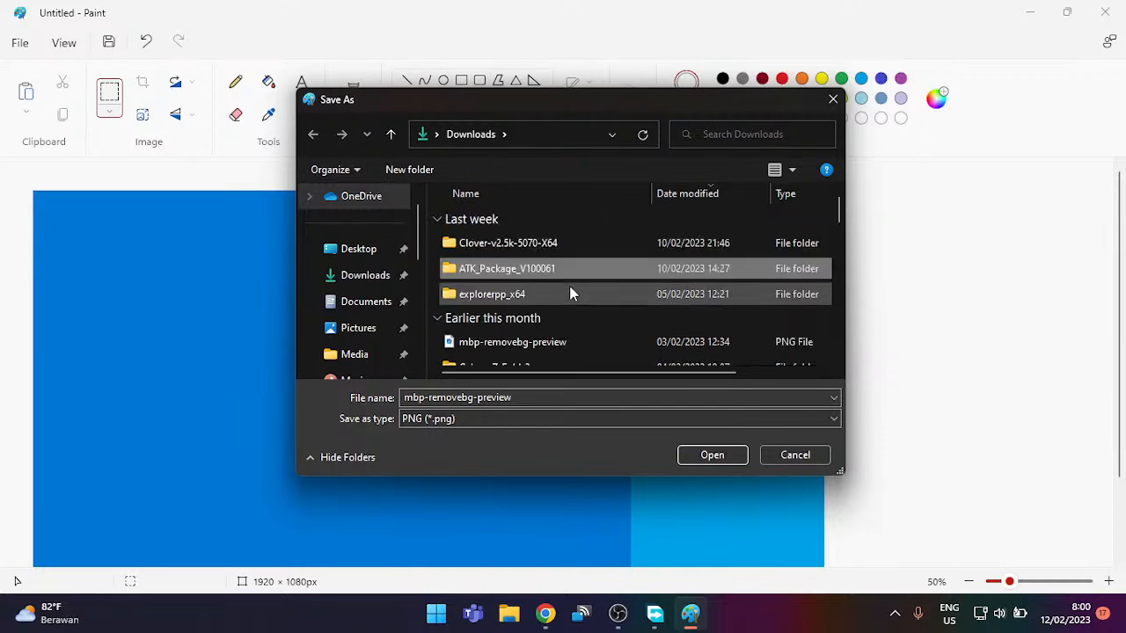
Step: Set the save type to JPEG and bring the YouTube live chat window forward
left_click(495, 417)
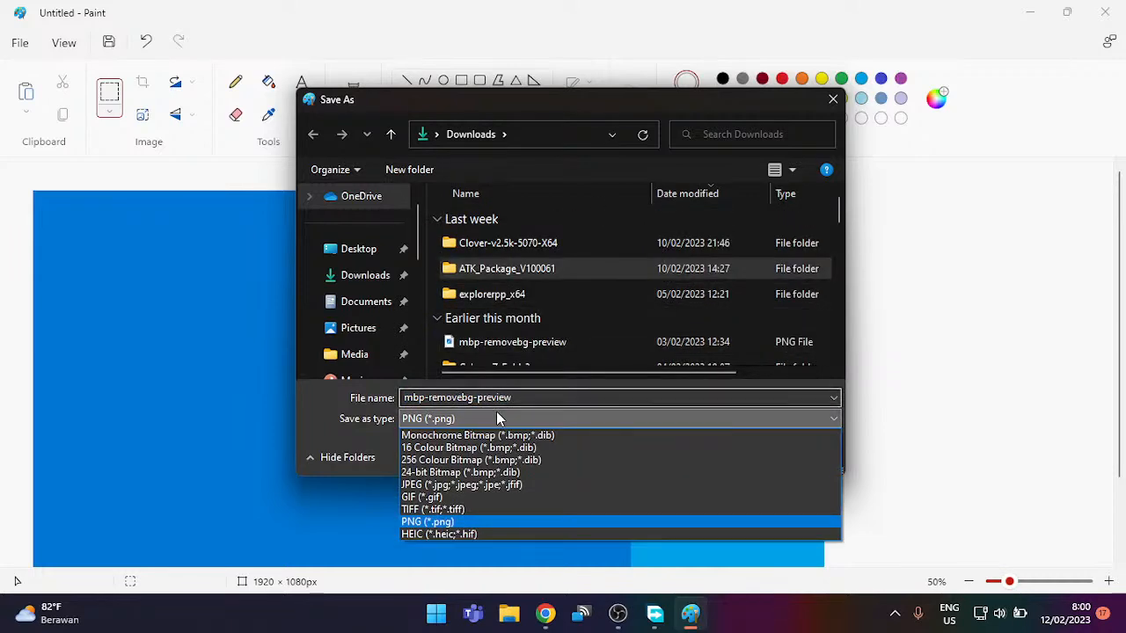
left_click(451, 484)
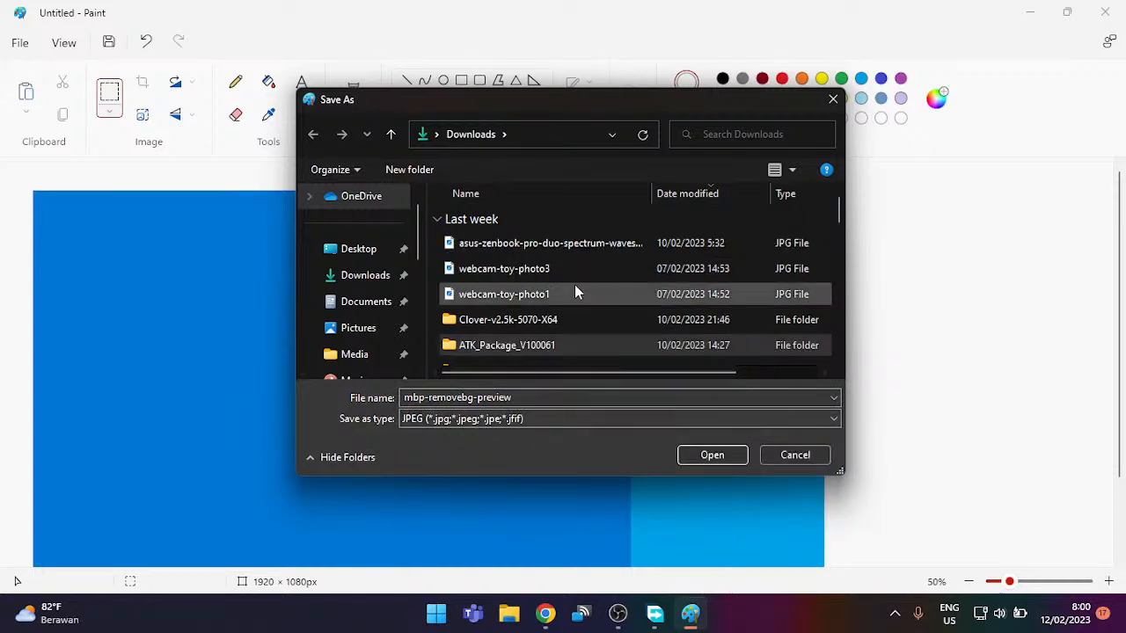
scroll(518, 309, "down", 4)
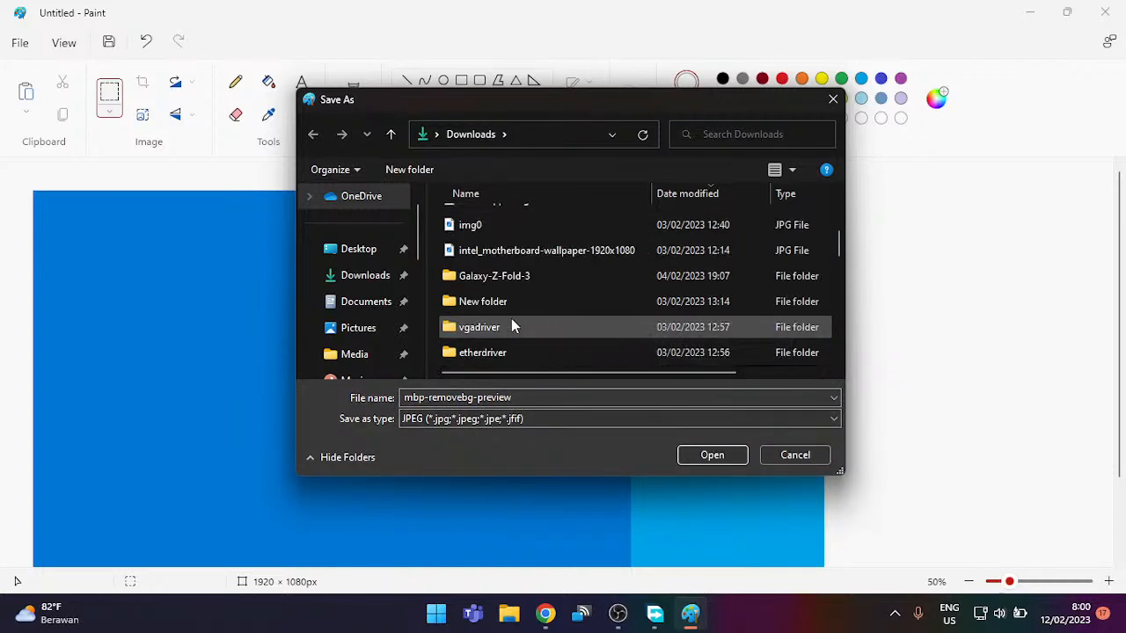
scroll(511, 318, "down", 3)
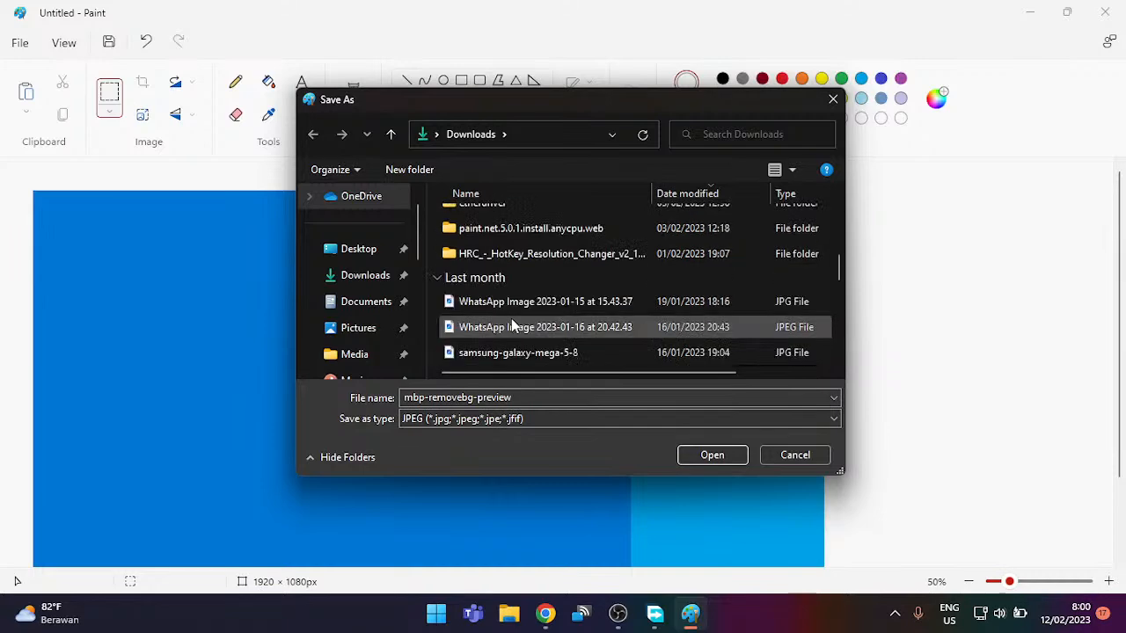
mouse_move(546, 613)
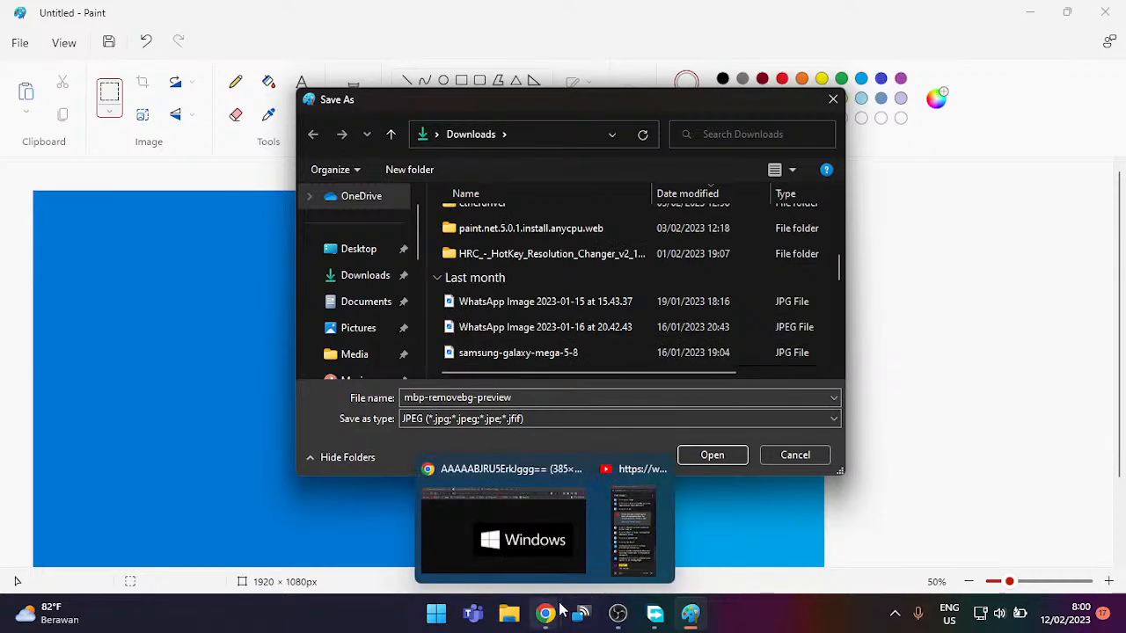
left_click(616, 532)
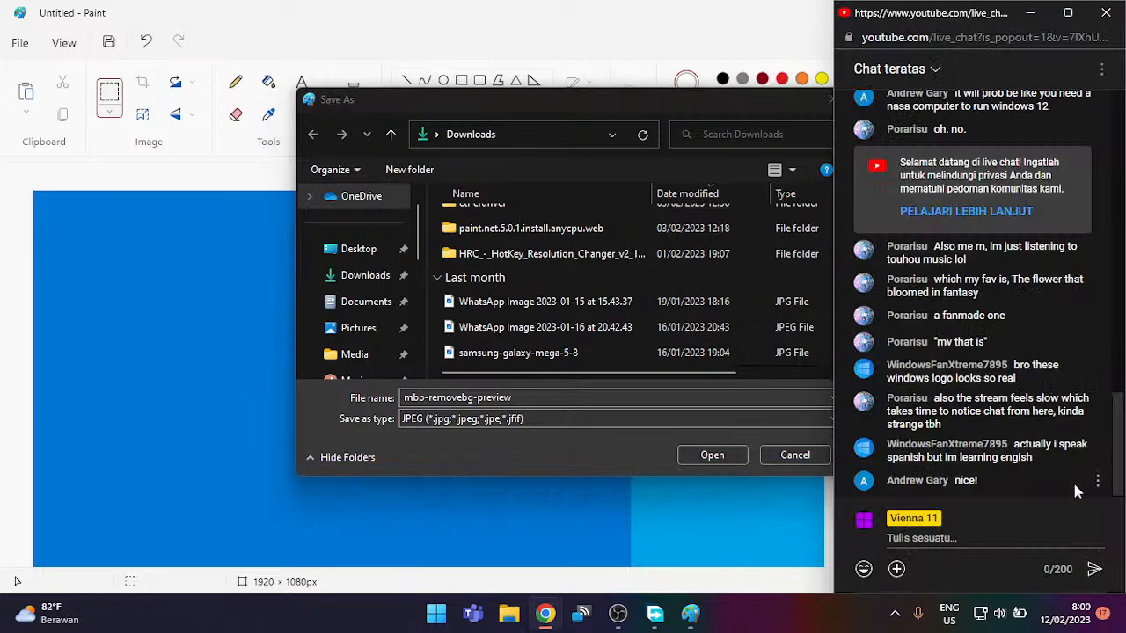
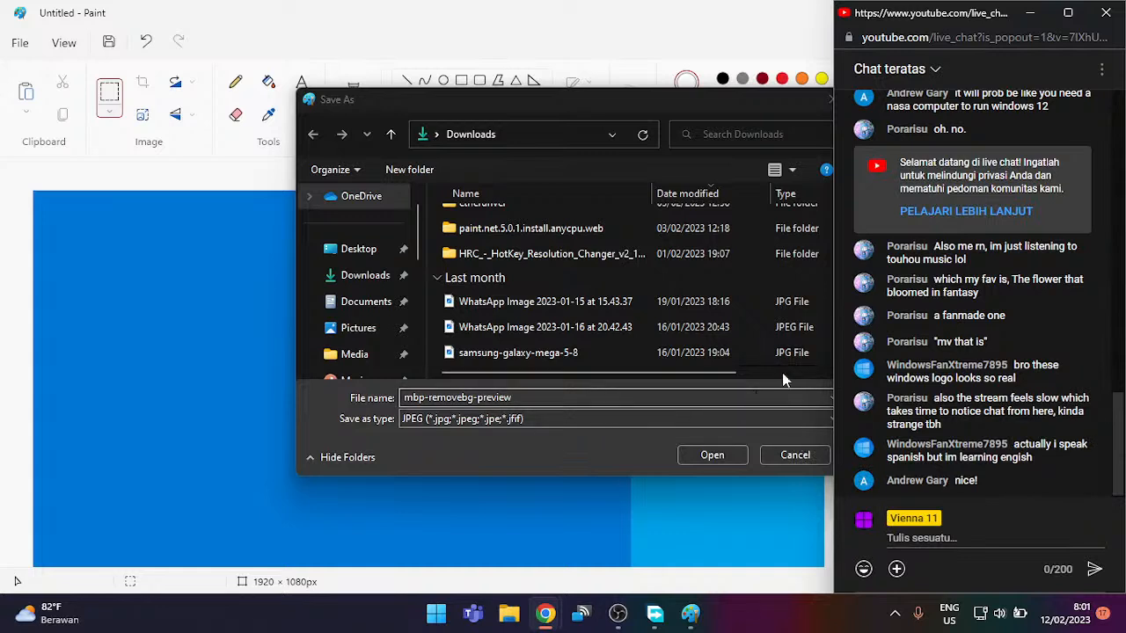
Step: Rename the existing img0 in Downloads to img01, then save the Lite10 image as JPEG img0
left_click(632, 401)
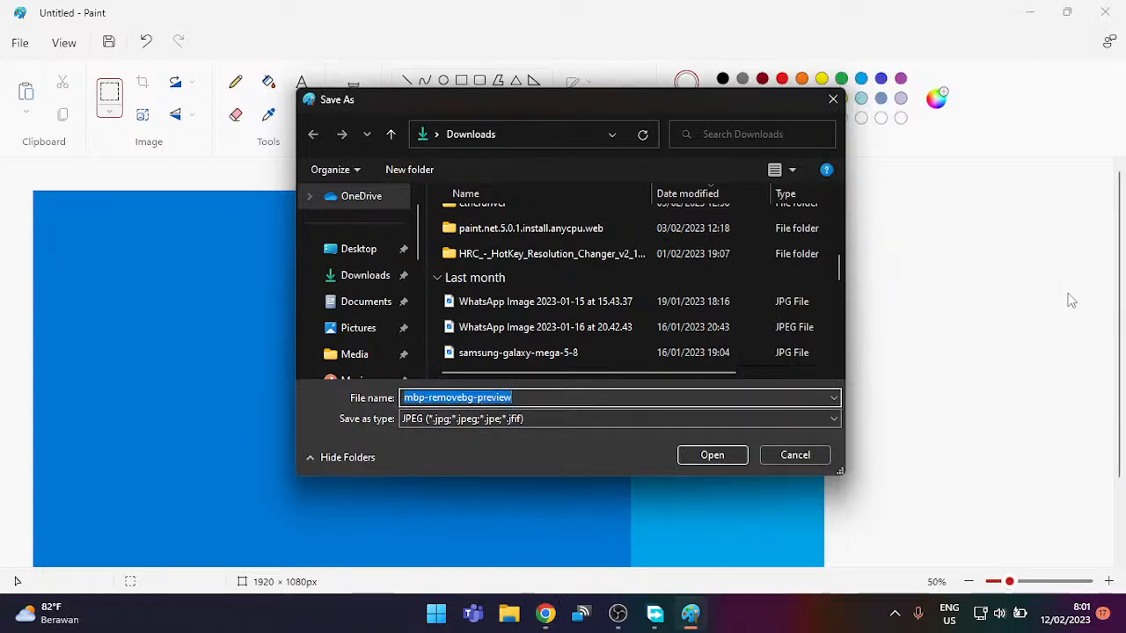
left_click(728, 324)
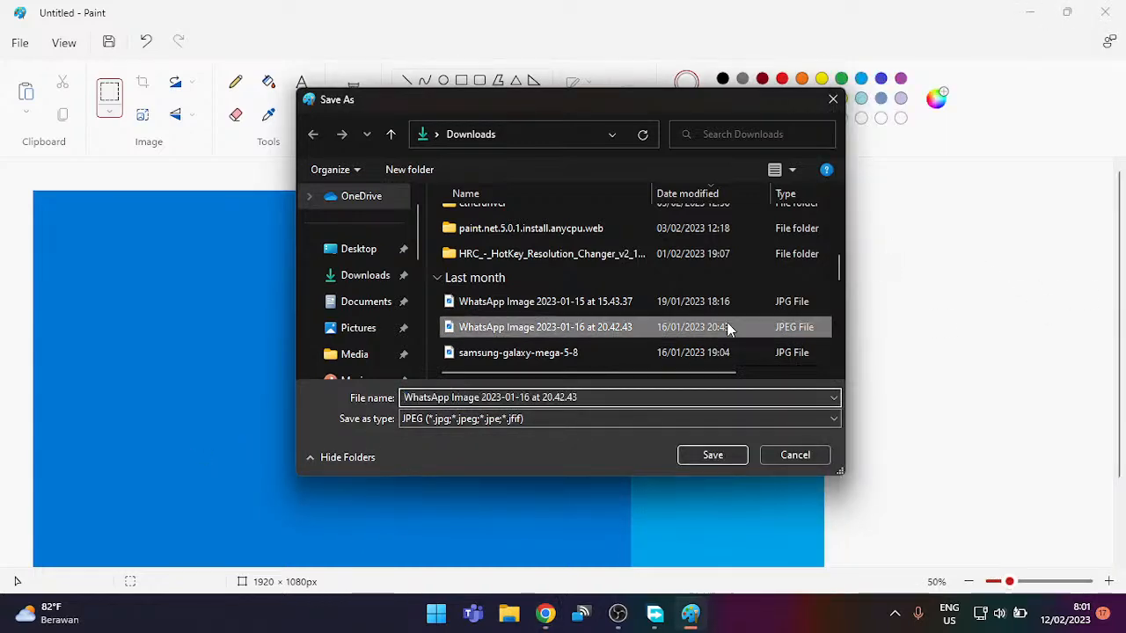
key("i")
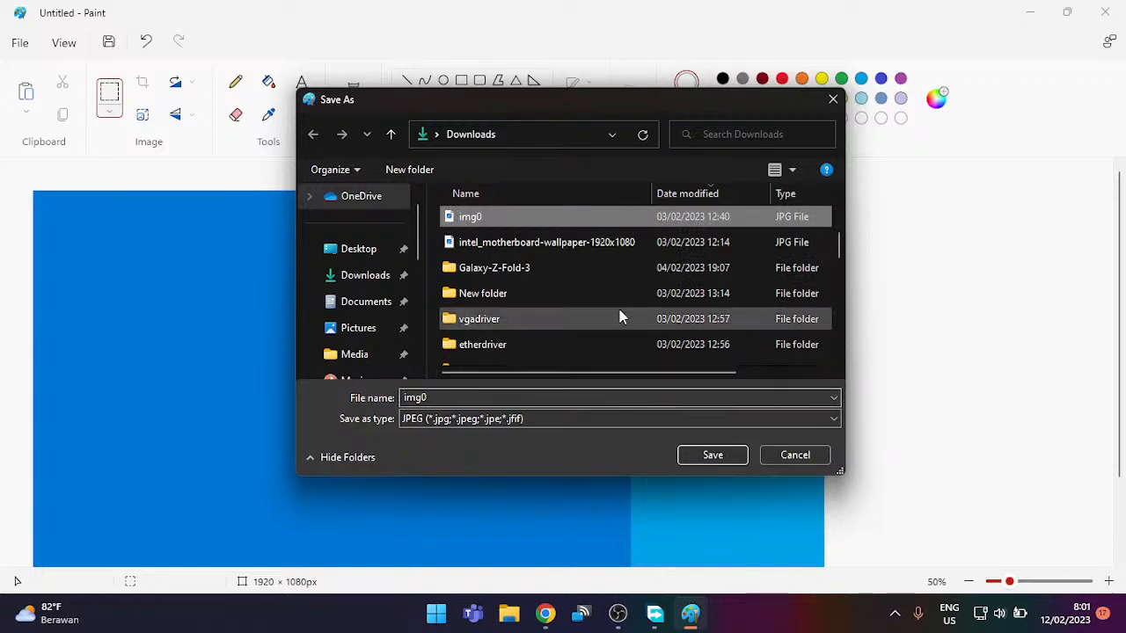
right_click(623, 226)
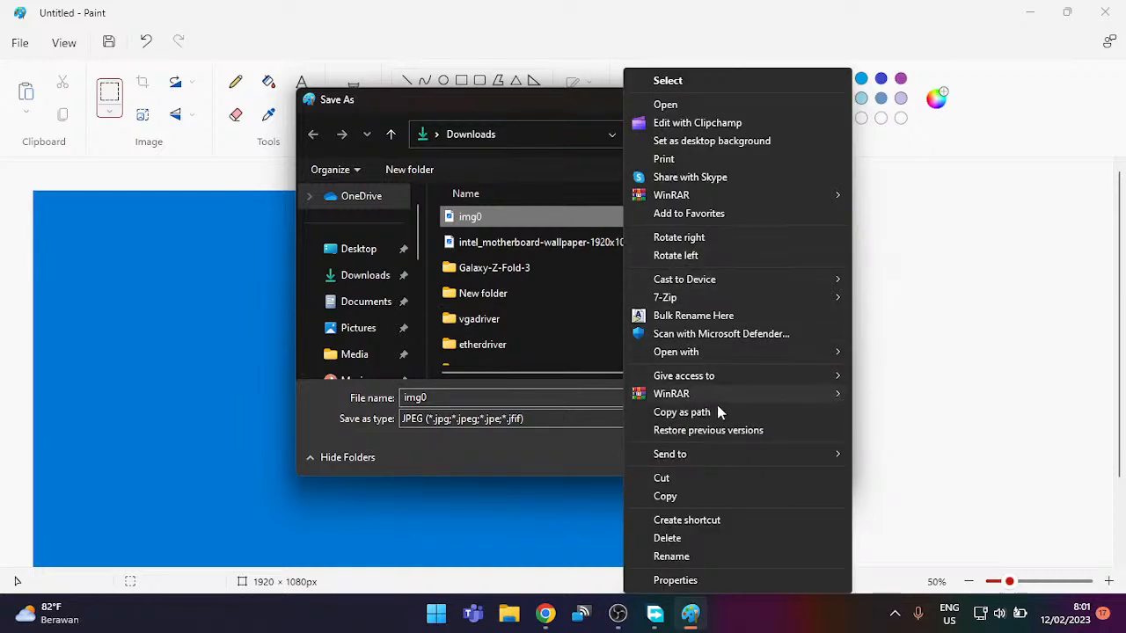
left_click(692, 555)
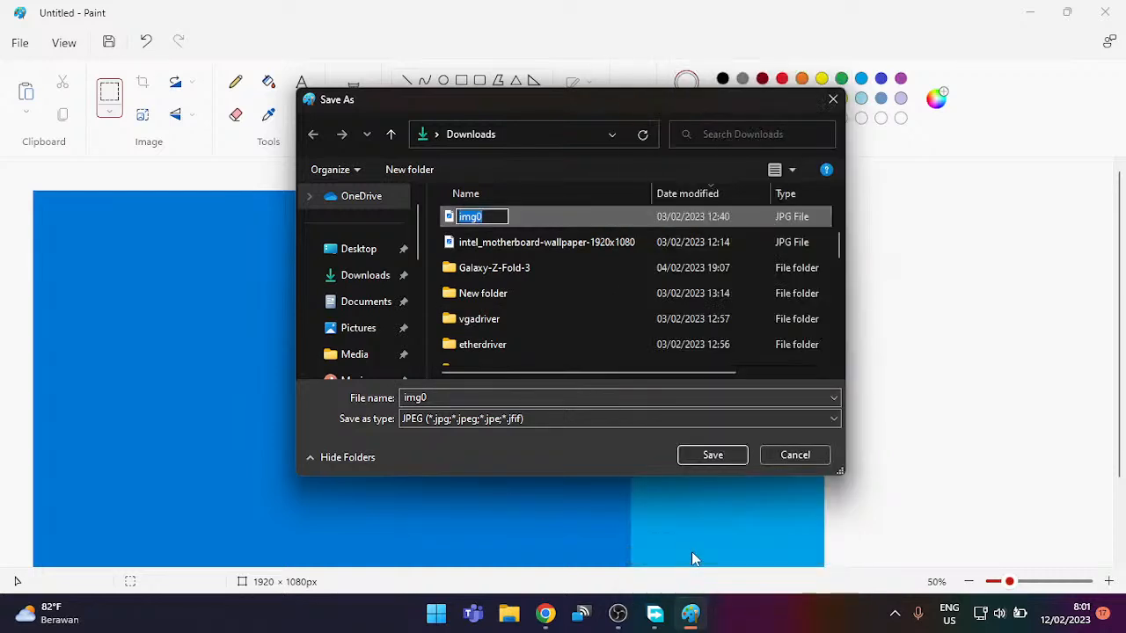
key("Right")
type("1")
key("Return")
mouse_move(654, 613)
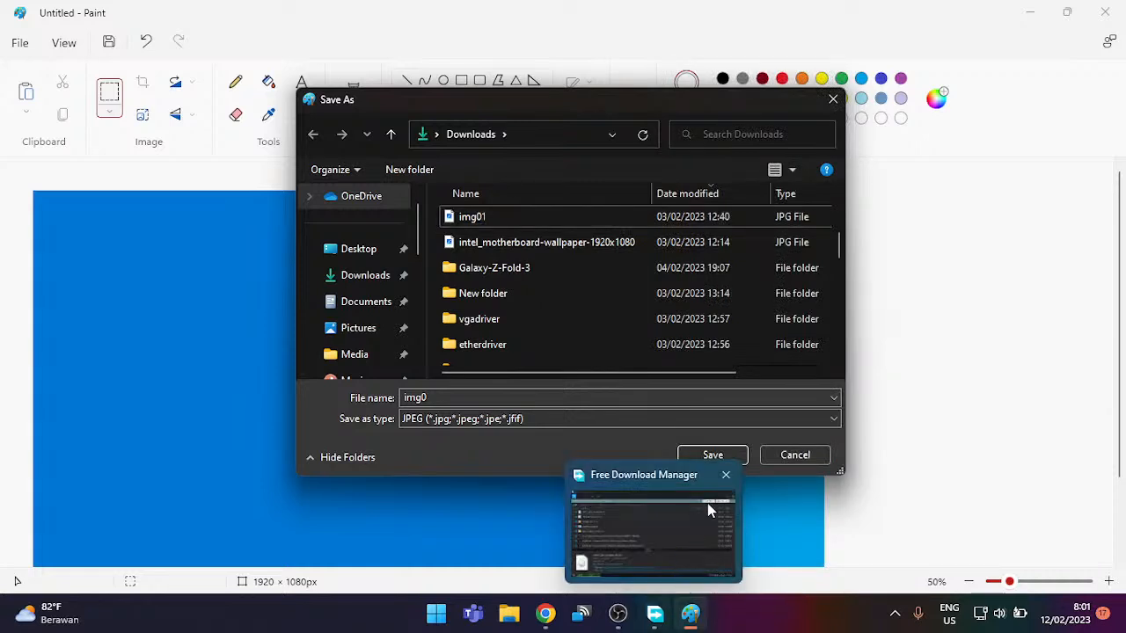
left_click(712, 456)
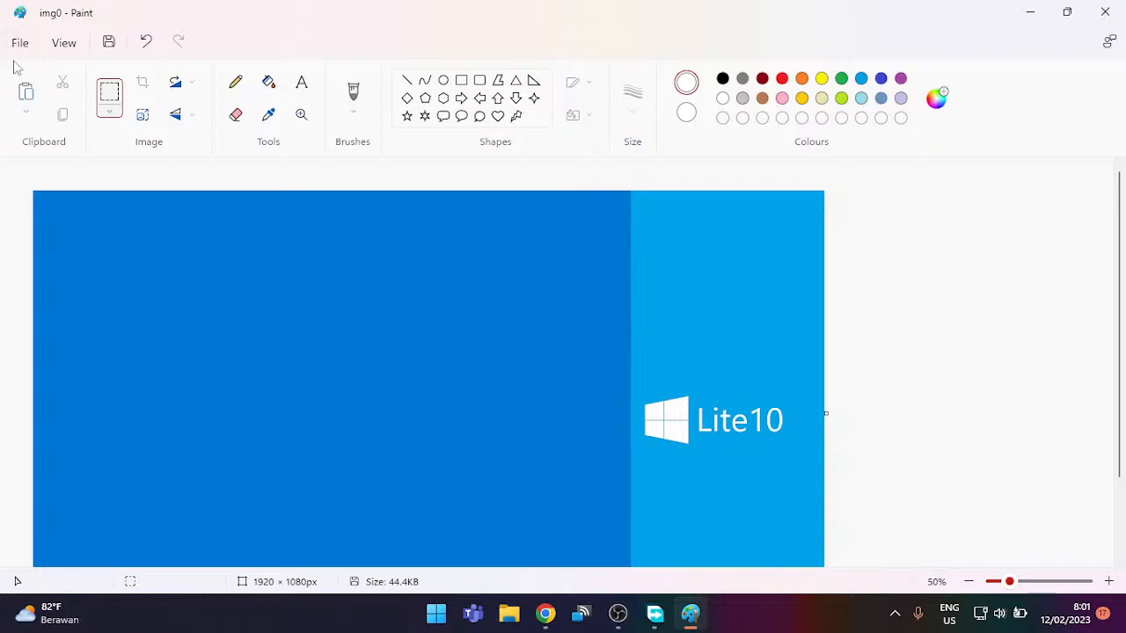
Step: Nudge the Lite10 logo right and stretch a blue background strip over the white gap
left_click(111, 97)
left_click_drag(639, 392, 789, 448)
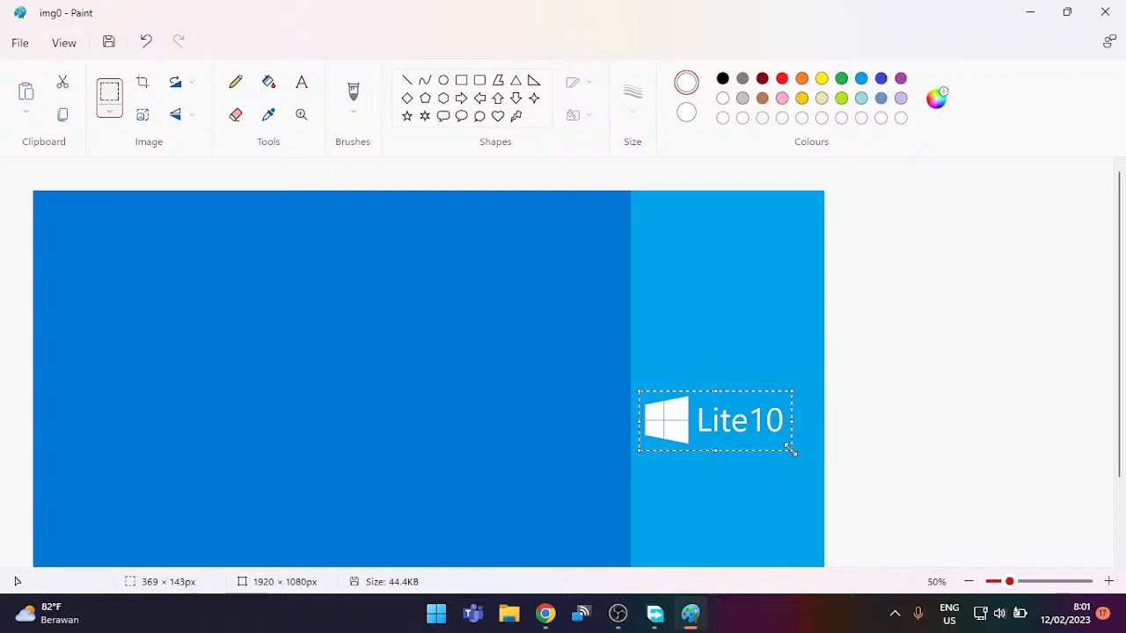
key("Right")
key("Right")
key("Right")
key("Right")
key("Right")
key("Right")
key("Right")
key("Right")
key("Right")
key("Right")
key("Right")
key("Right")
key("Right")
key("Right")
key("Right")
key("Right")
key("Right")
key("Right")
key("Right")
key("Right")
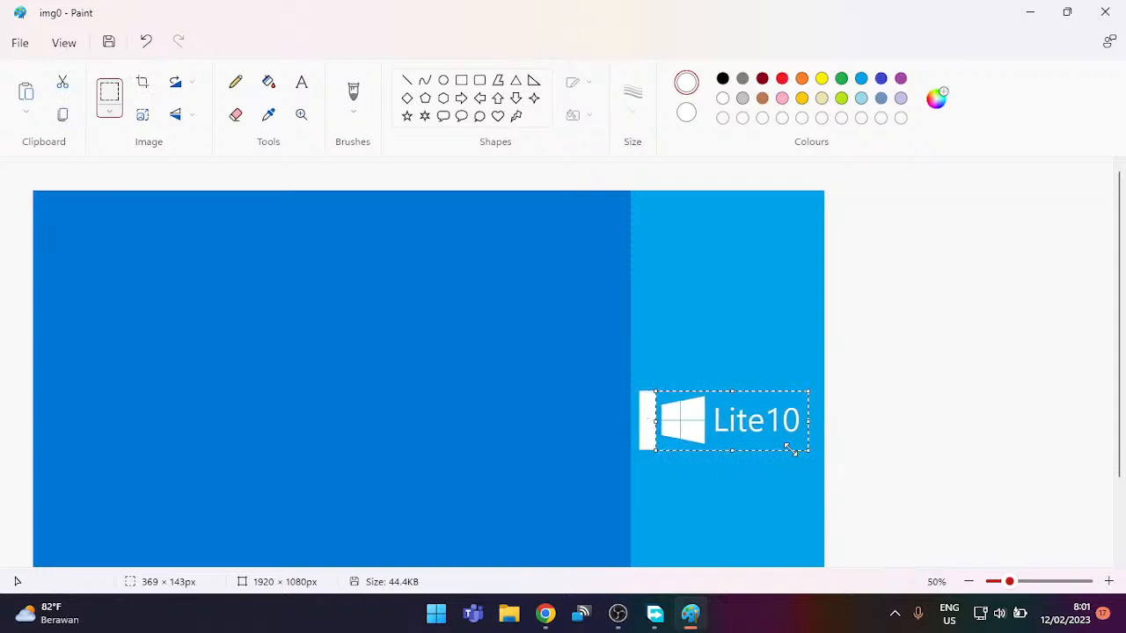
left_click_drag(499, 345, 662, 363)
left_click_drag(581, 364, 582, 490)
left_click(760, 261)
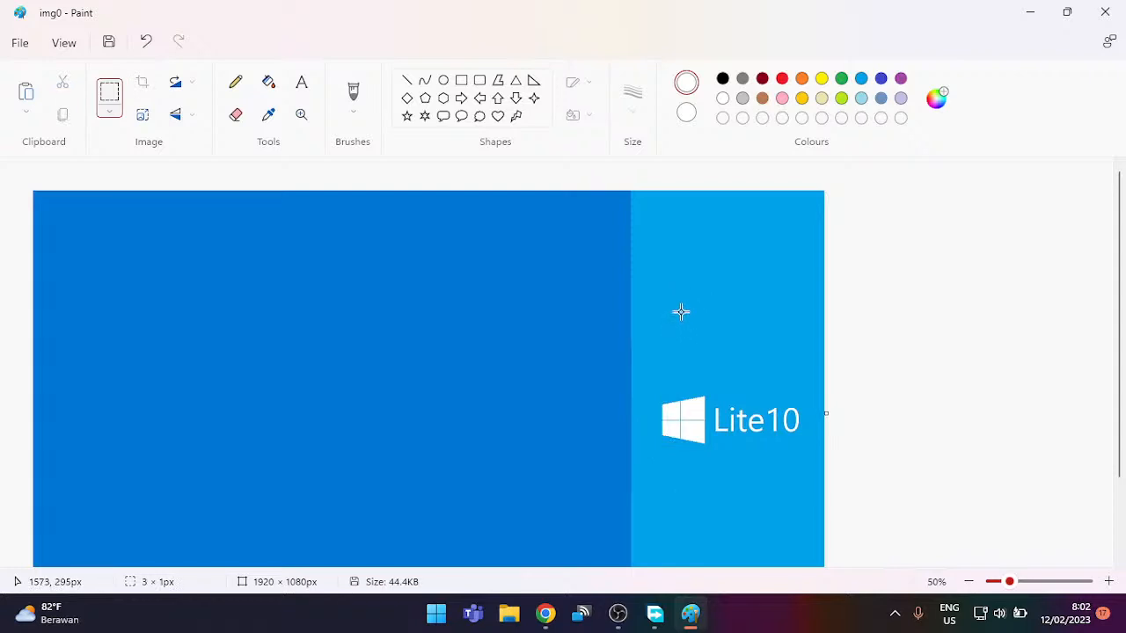
Step: Save the edited img0 and close Paint
scroll(748, 312, "down", 1)
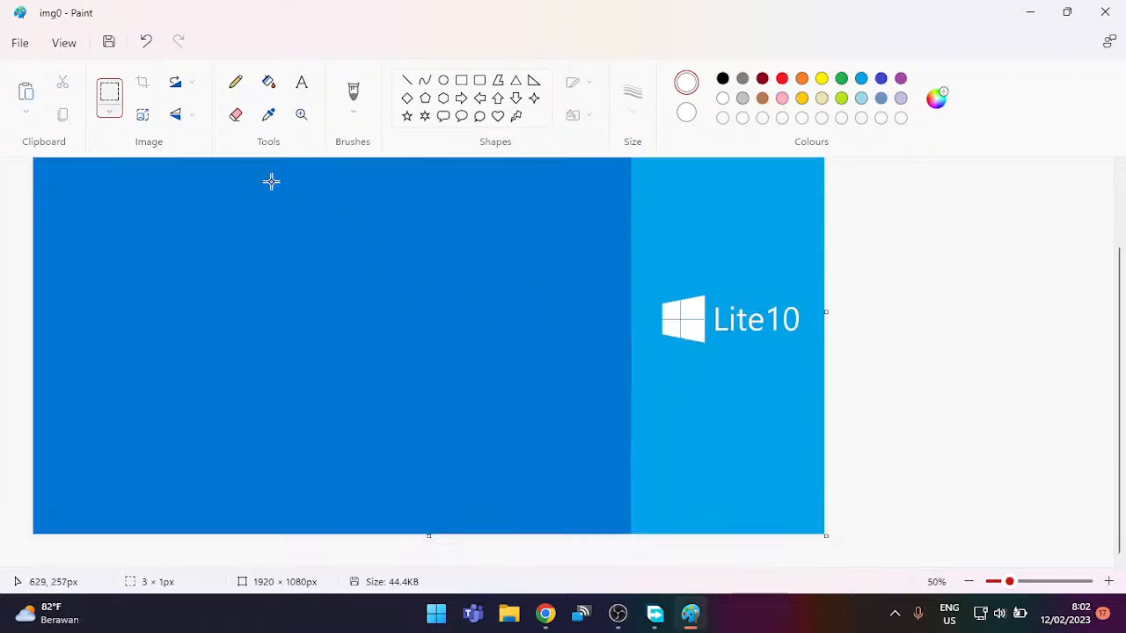
left_click(110, 41)
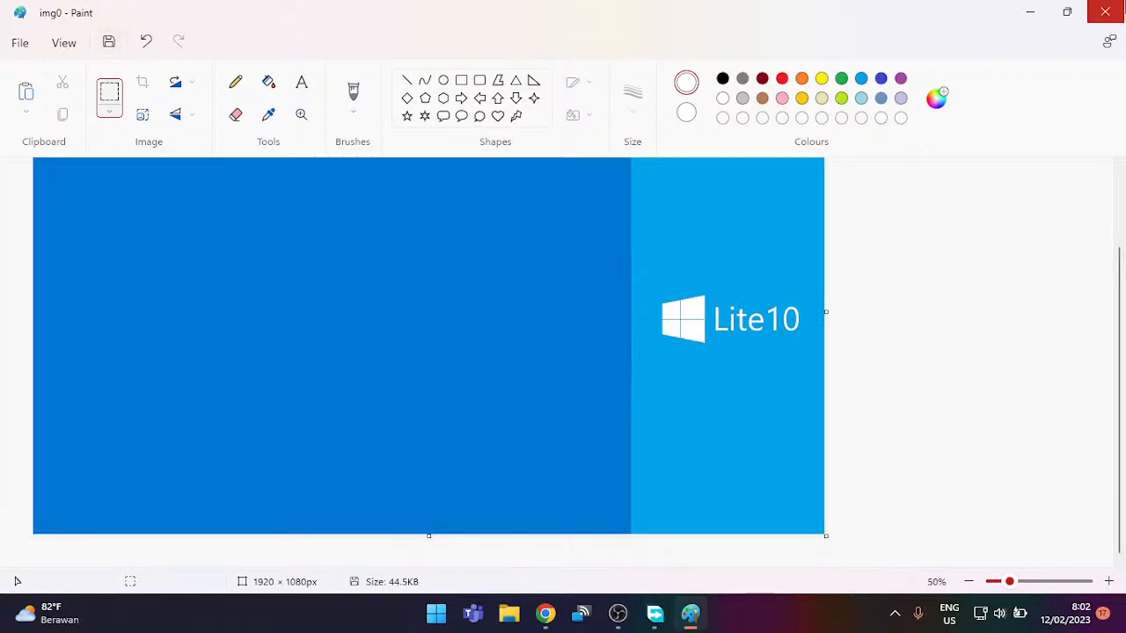
left_click(1105, 11)
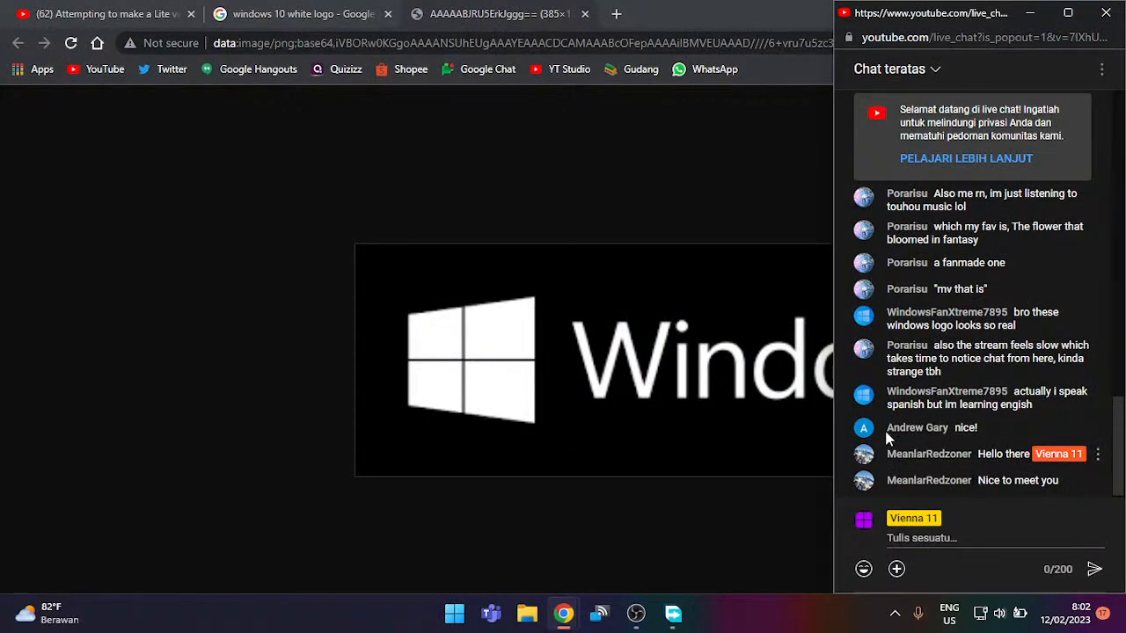
Step: Close the data:image and Google Images tabs, leaving only YouTube, and minimize Chrome
left_click(585, 15)
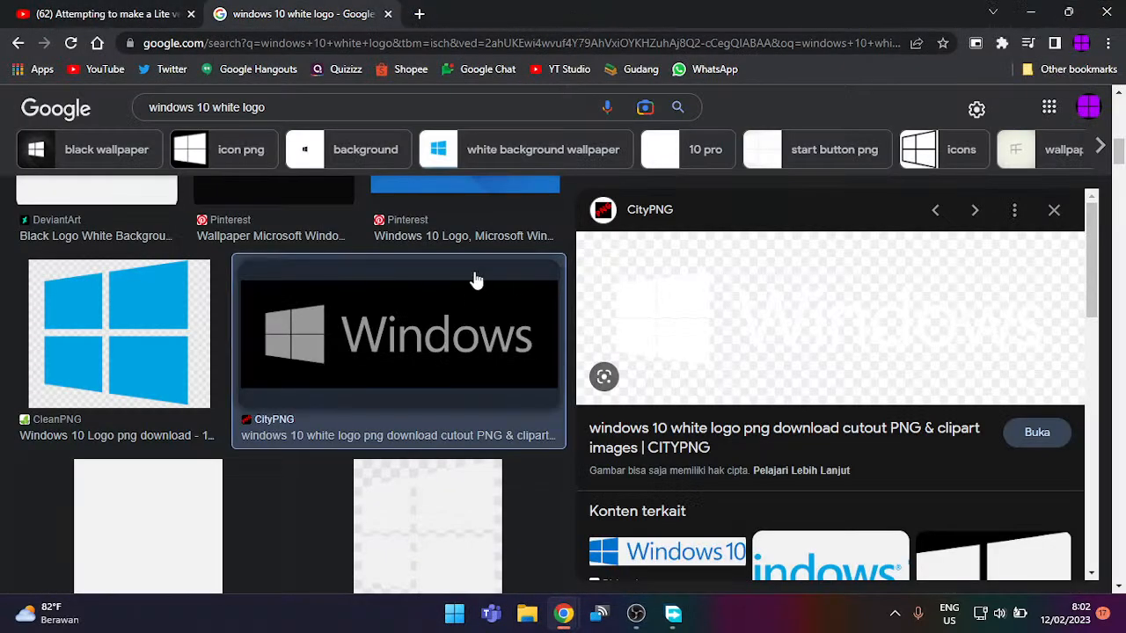
left_click(387, 14)
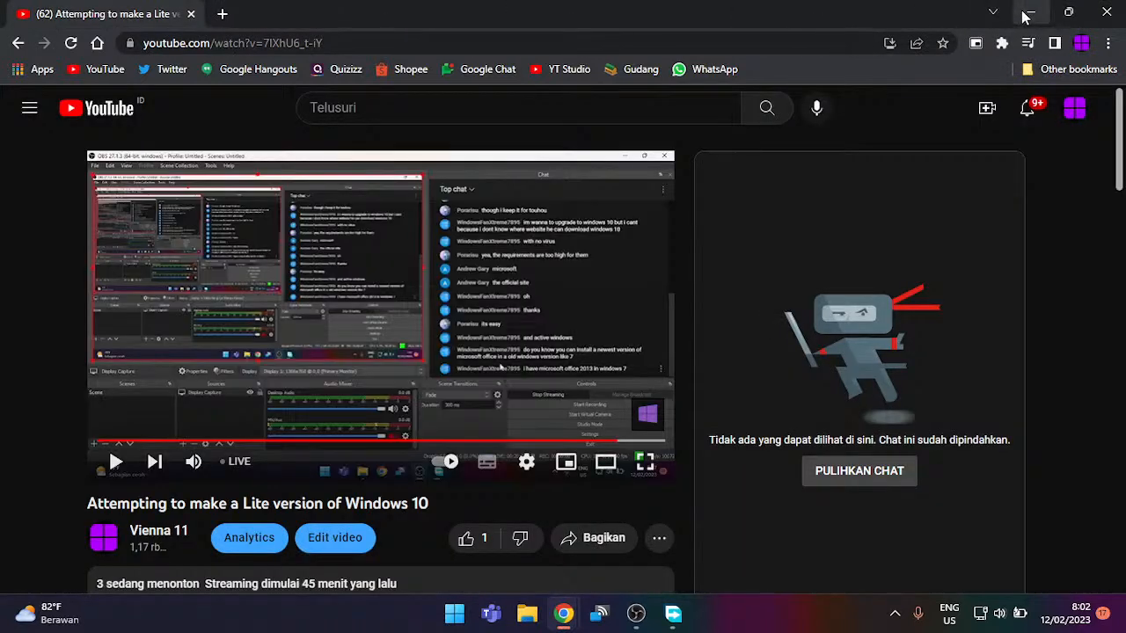
left_click(1027, 14)
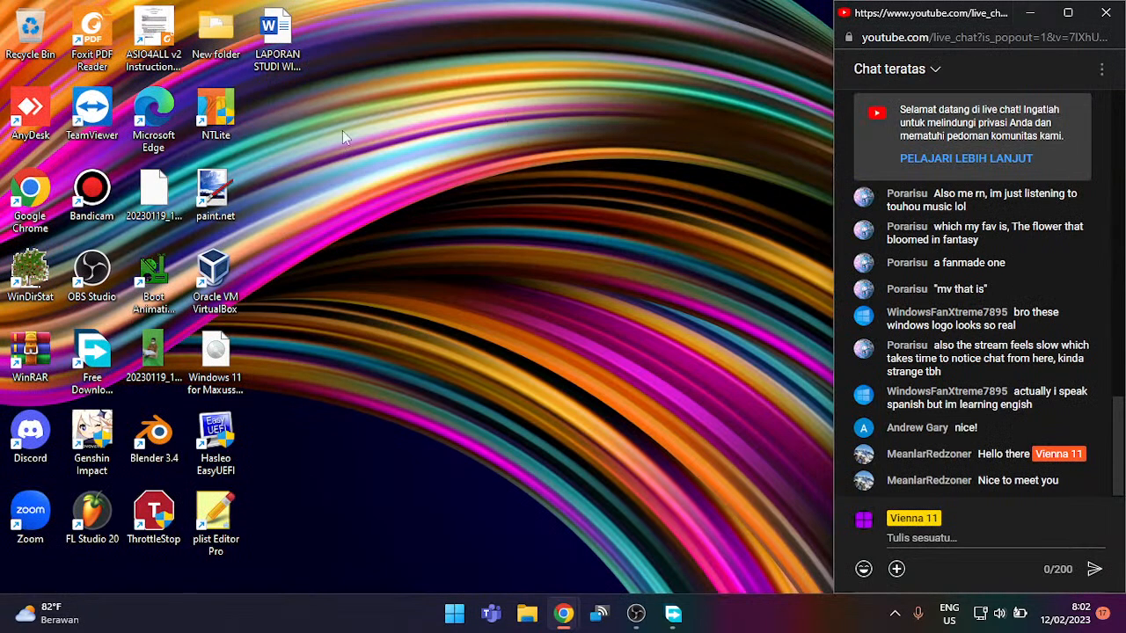
Step: Launch NTLite from the desktop on the free non-commercial licence
double_click(221, 136)
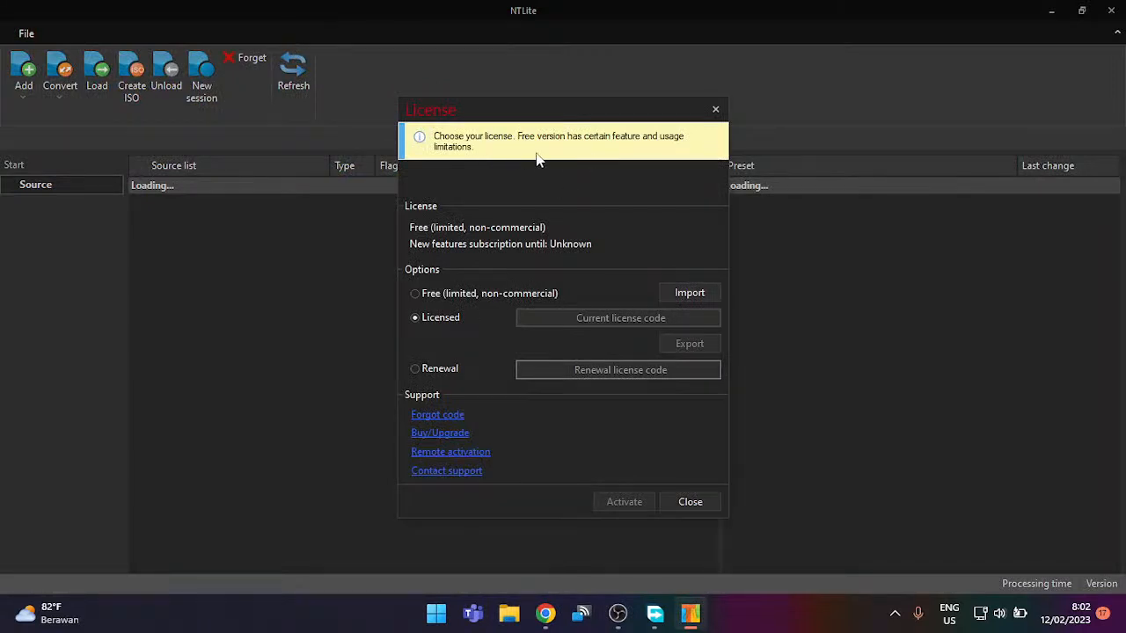
left_click(479, 294)
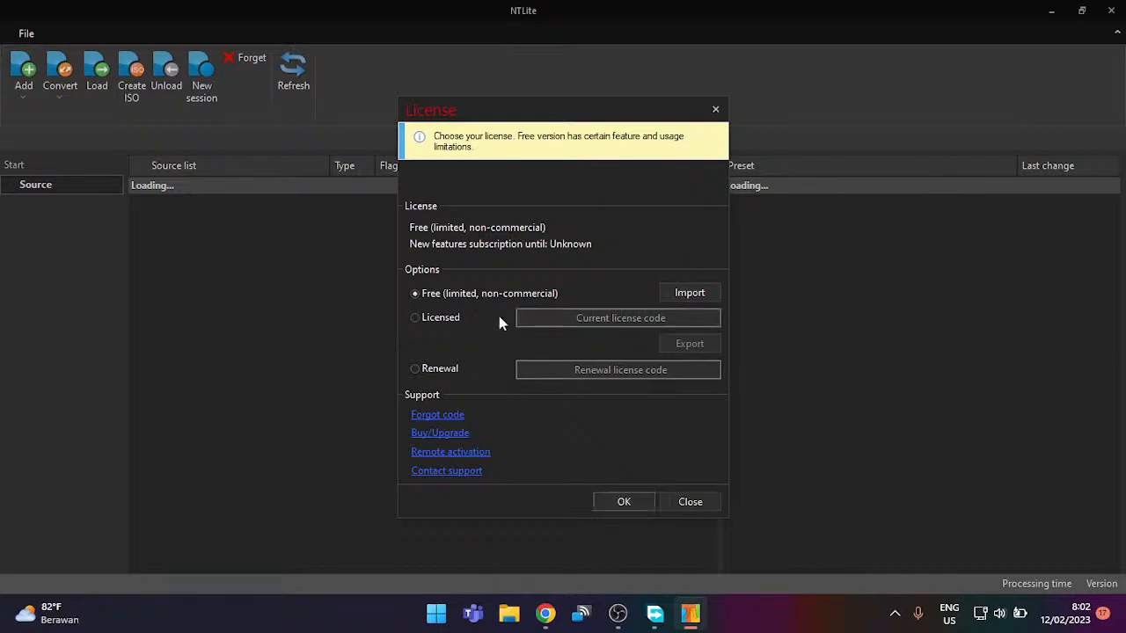
left_click(643, 501)
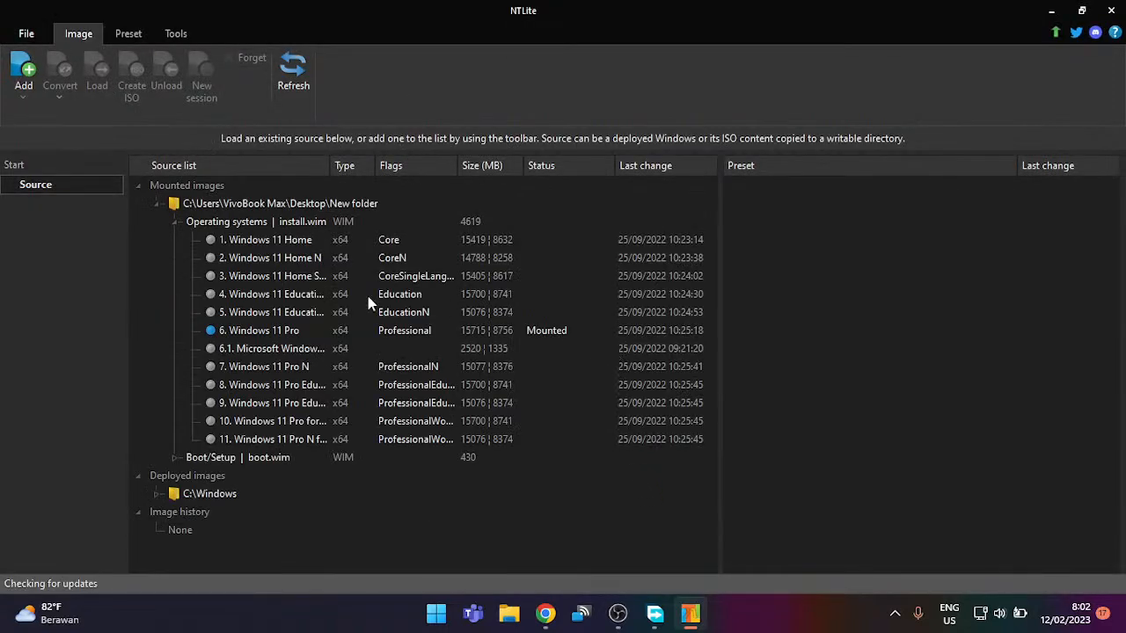
Step: Collapse the mounted New folder image, then cancel out of Add > Image directory
left_click(348, 206)
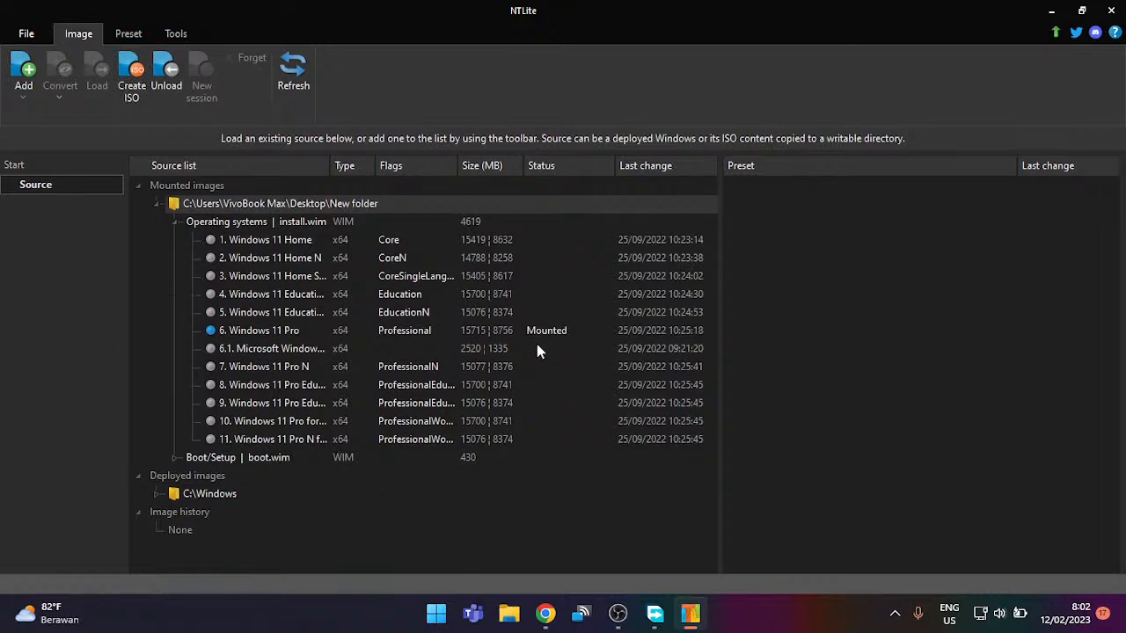
left_click(158, 206)
left_click(24, 84)
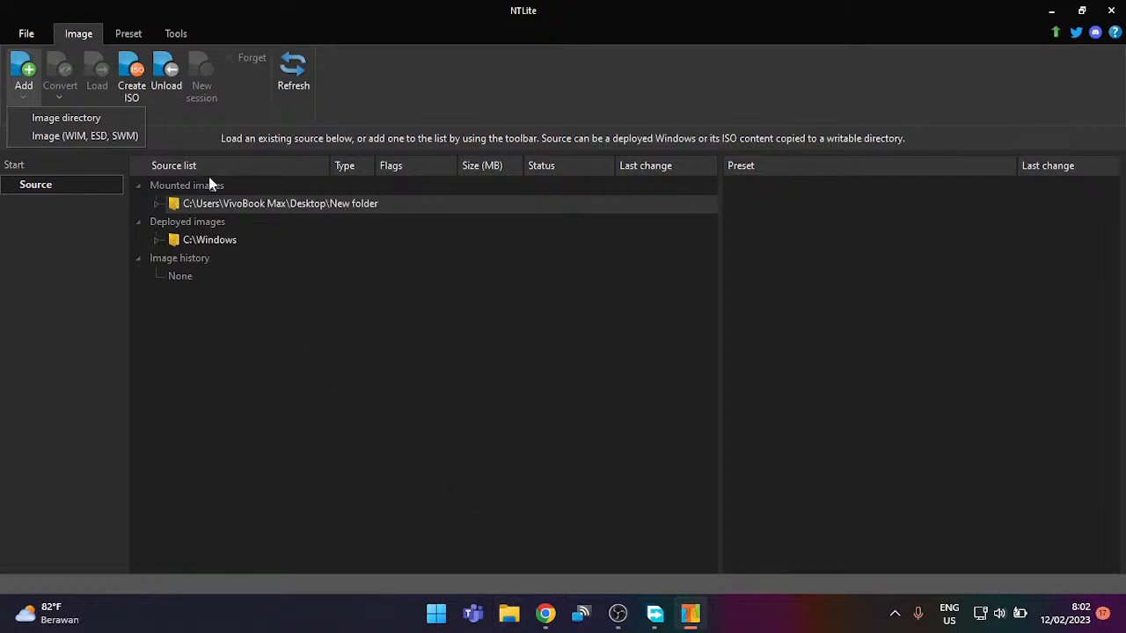
left_click(117, 125)
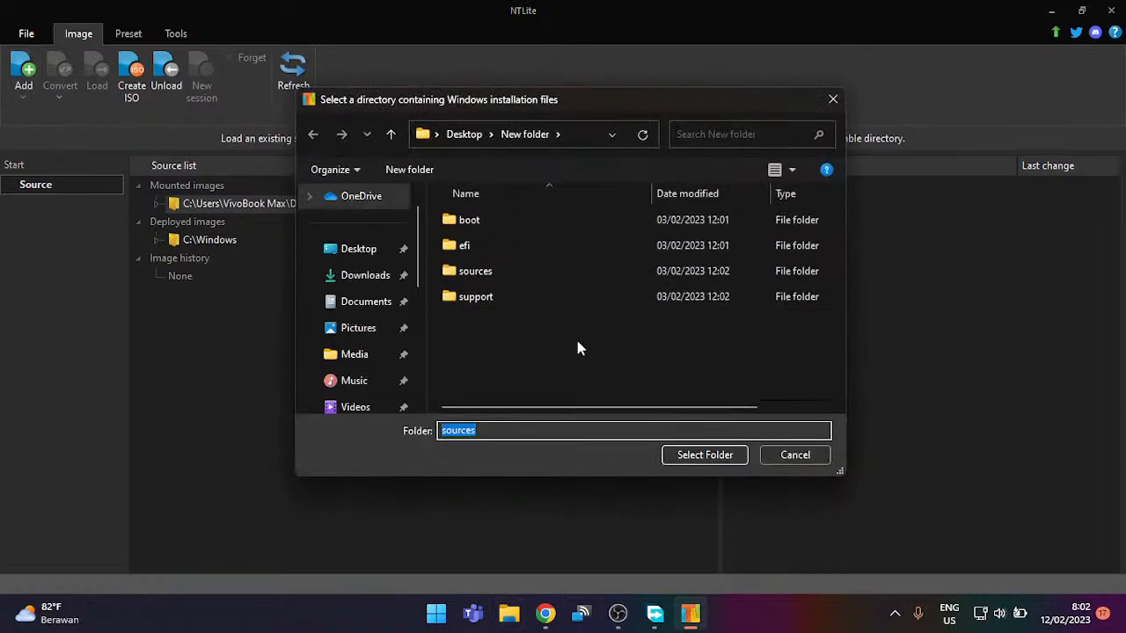
left_click(796, 454)
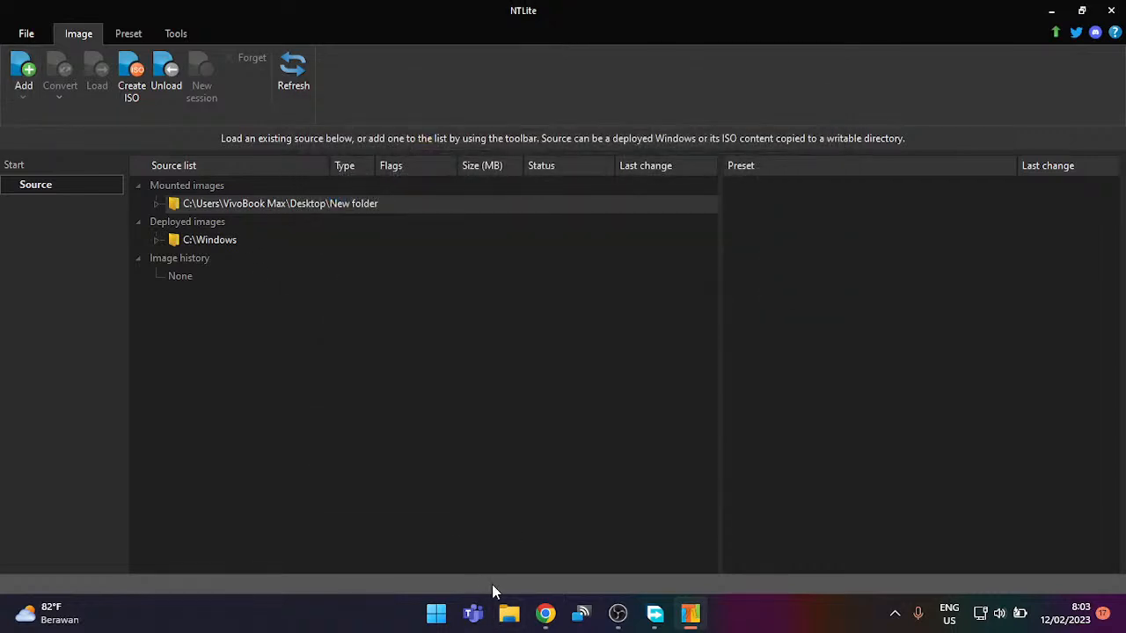
Step: Mount the Win10_22H2_English_x64 ISO from Downloads as DVD Drive (G:)
left_click(508, 612)
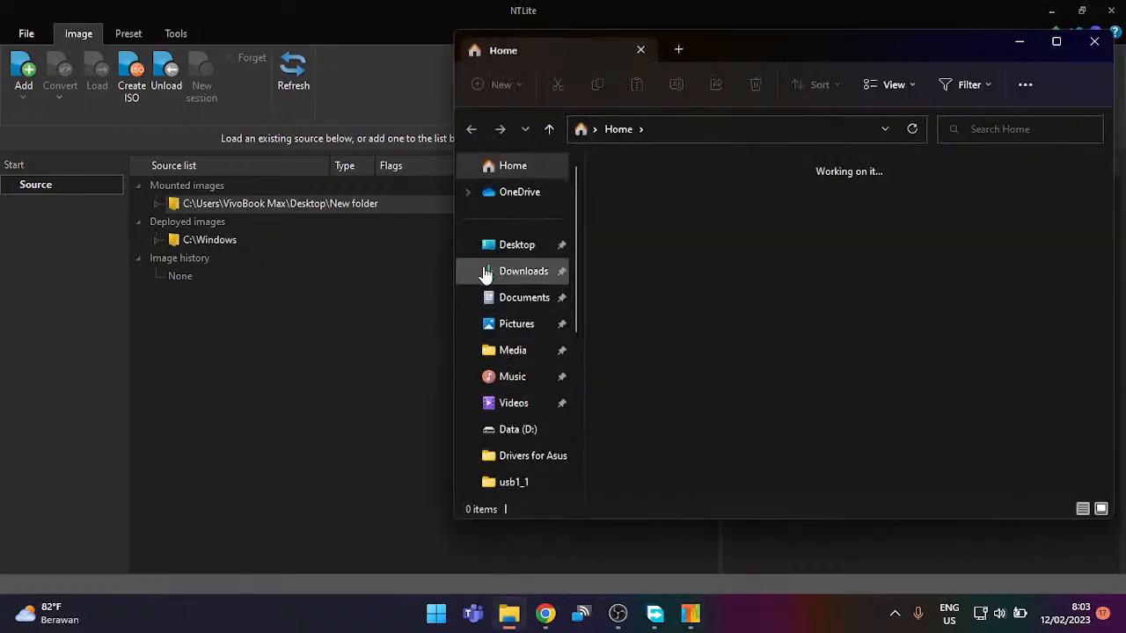
scroll(485, 272, "down", 2)
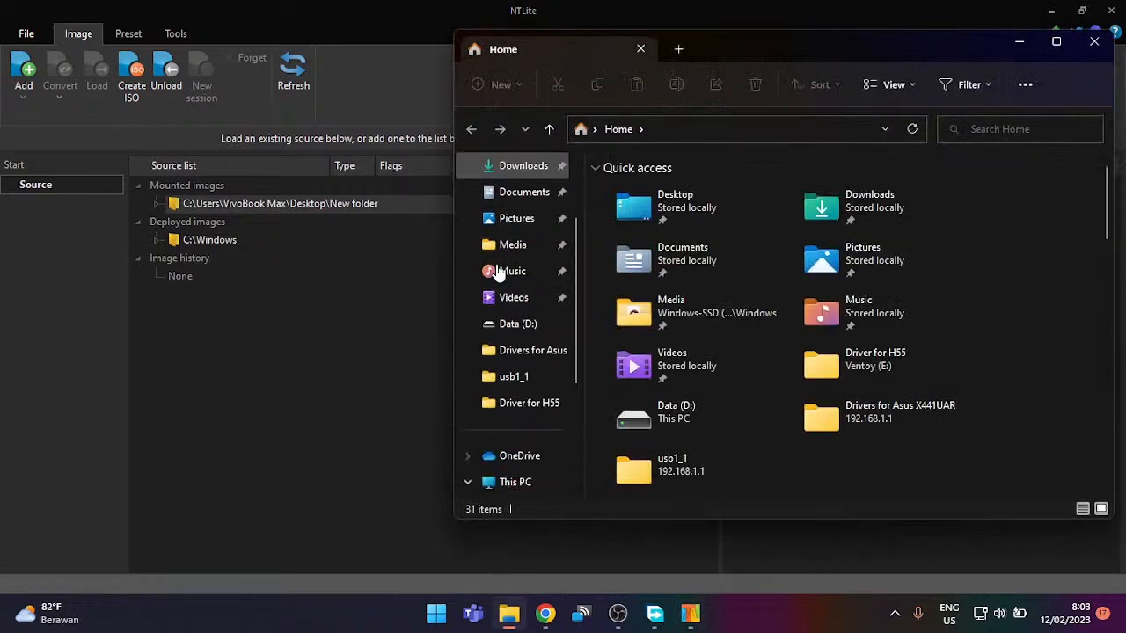
double_click(966, 211)
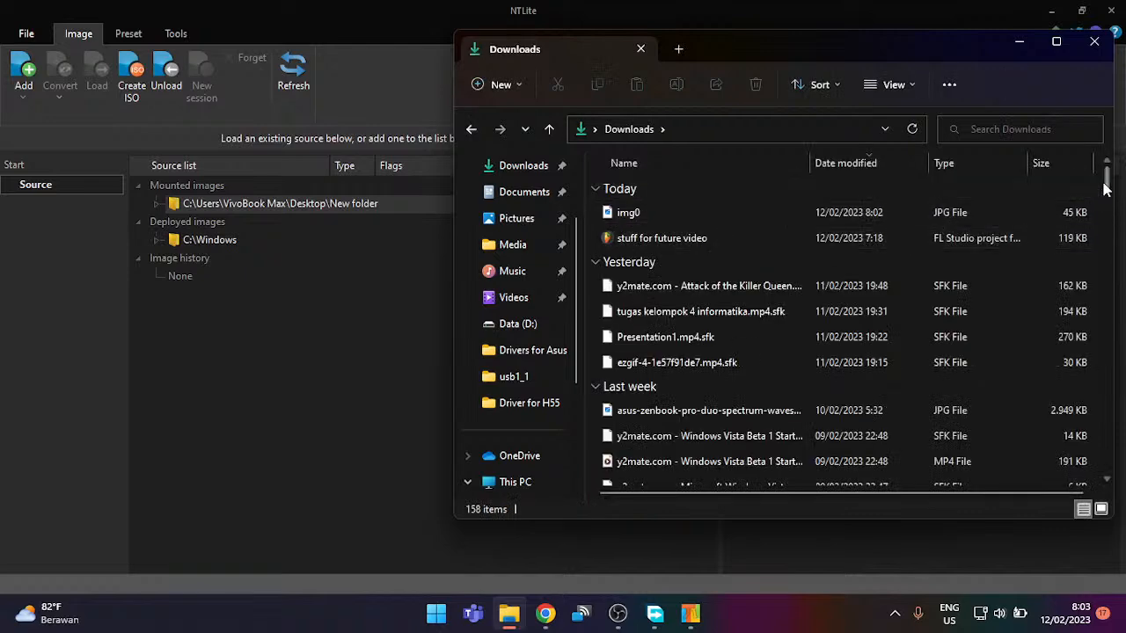
left_click_drag(1105, 174, 1082, 485)
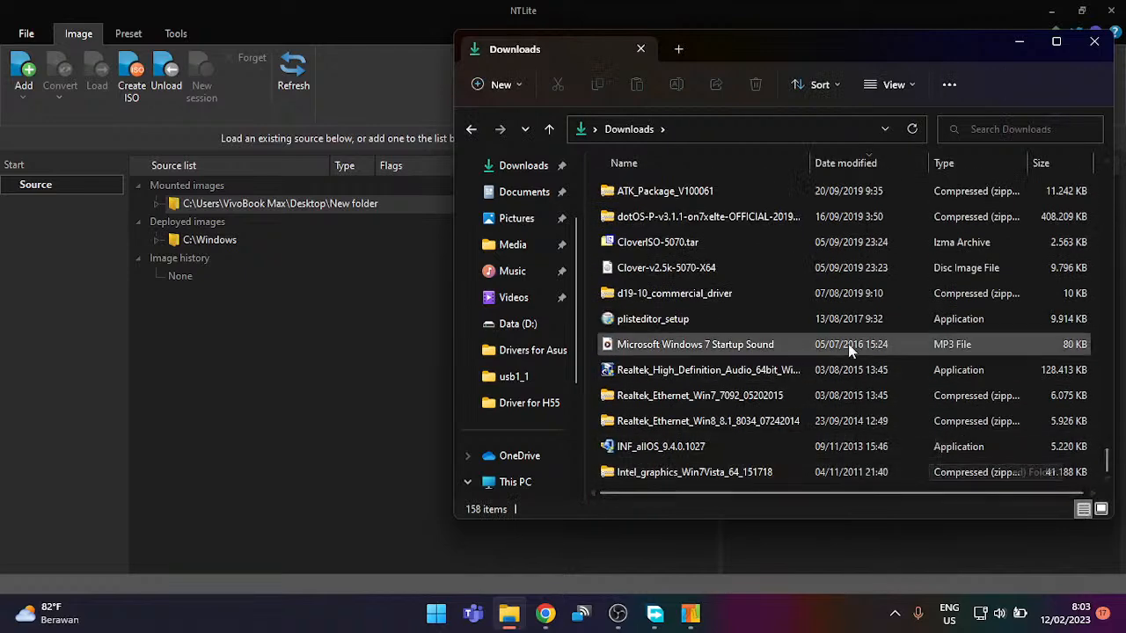
scroll(849, 335, "up", 2)
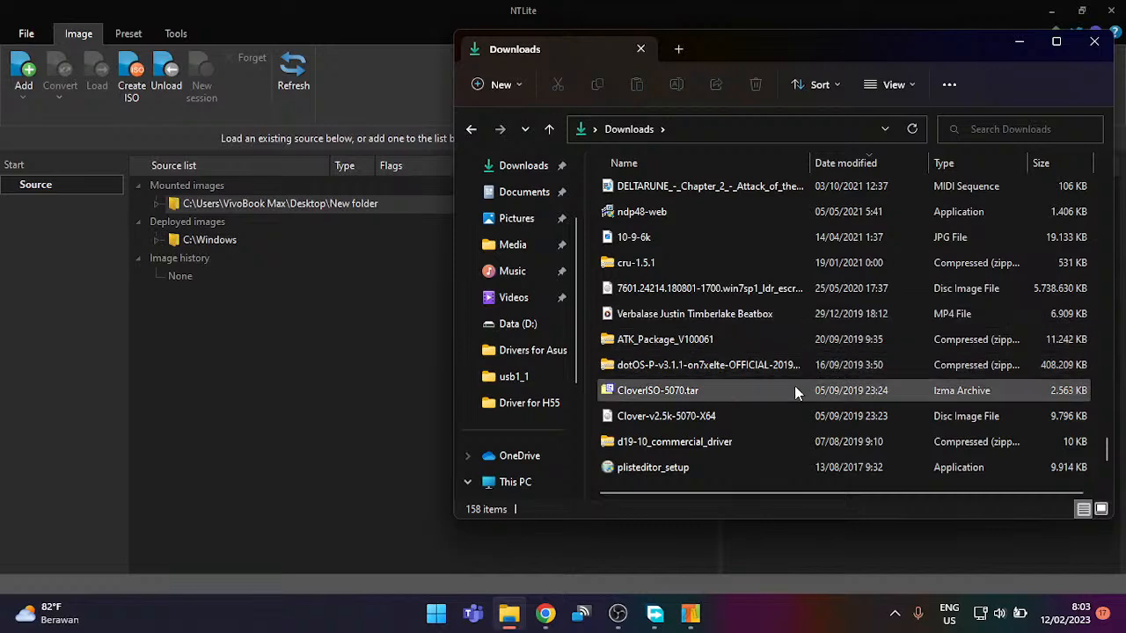
scroll(794, 378, "up", 4)
scroll(798, 366, "down", 1)
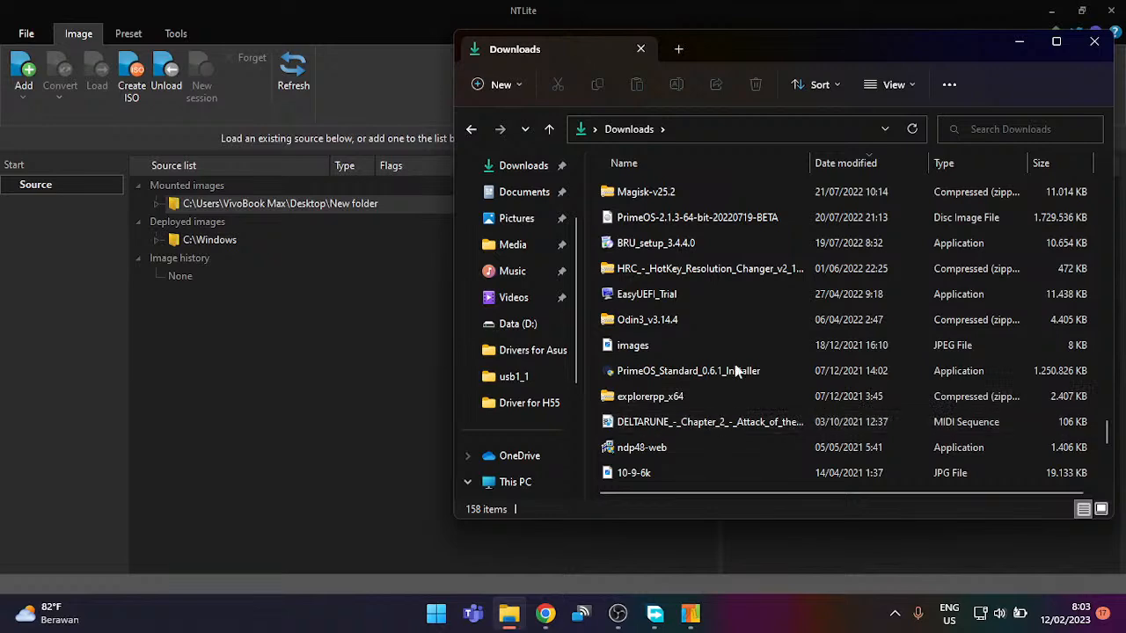
scroll(739, 369, "up", 1)
left_click(766, 195)
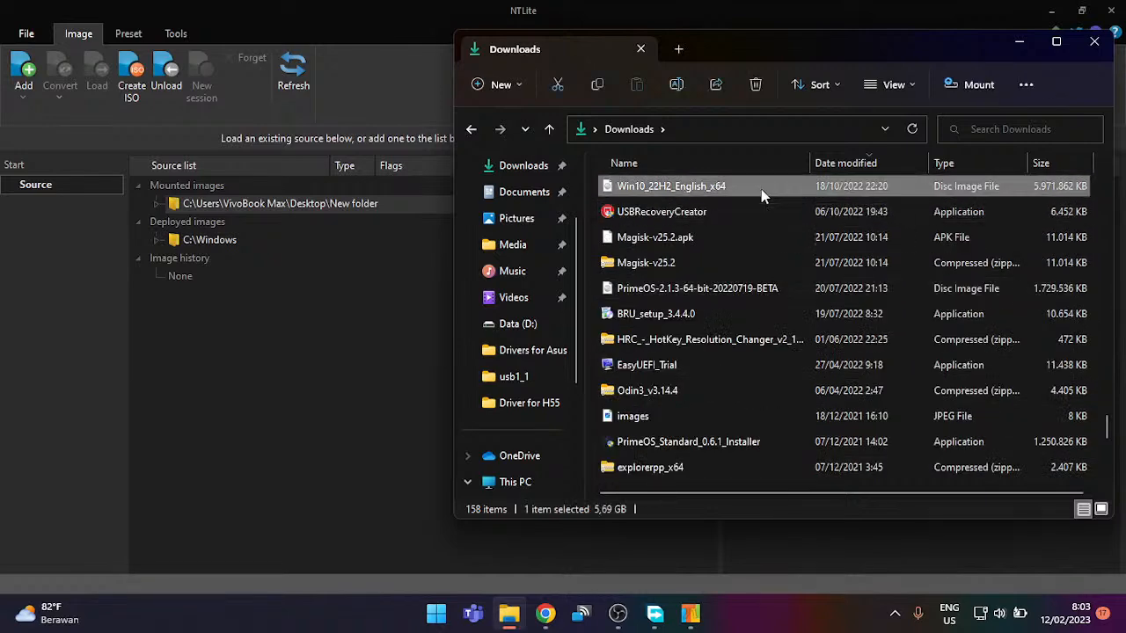
double_click(760, 189)
Step: Select all eight items on the mounted DVD drive with Ctrl+A
left_click_drag(727, 432, 968, 187)
right_click(968, 189)
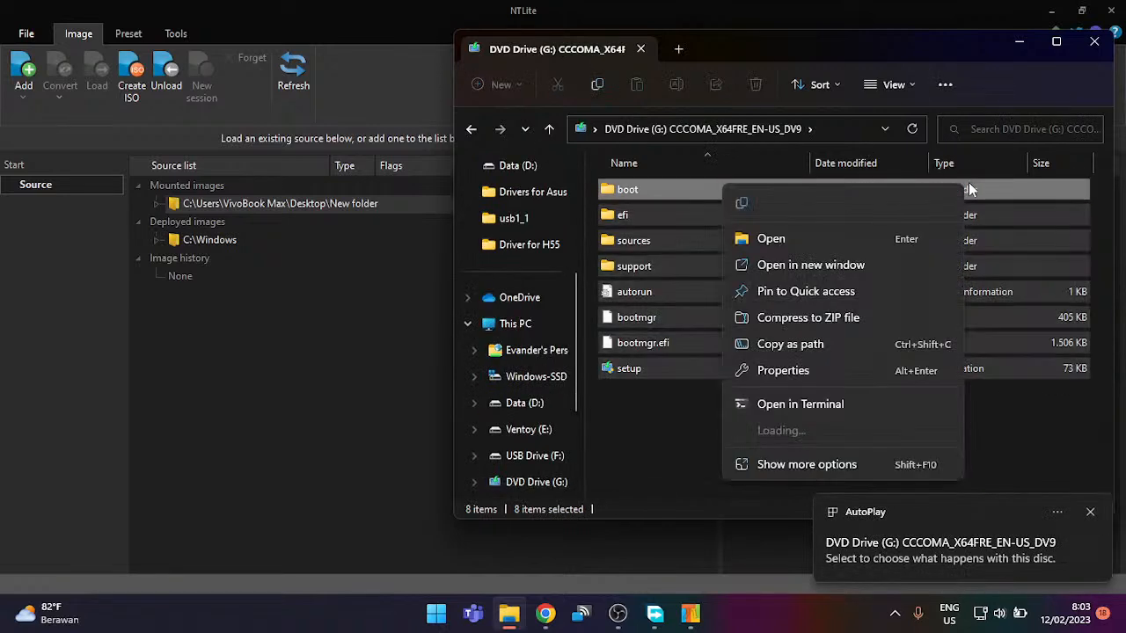
left_click(627, 416)
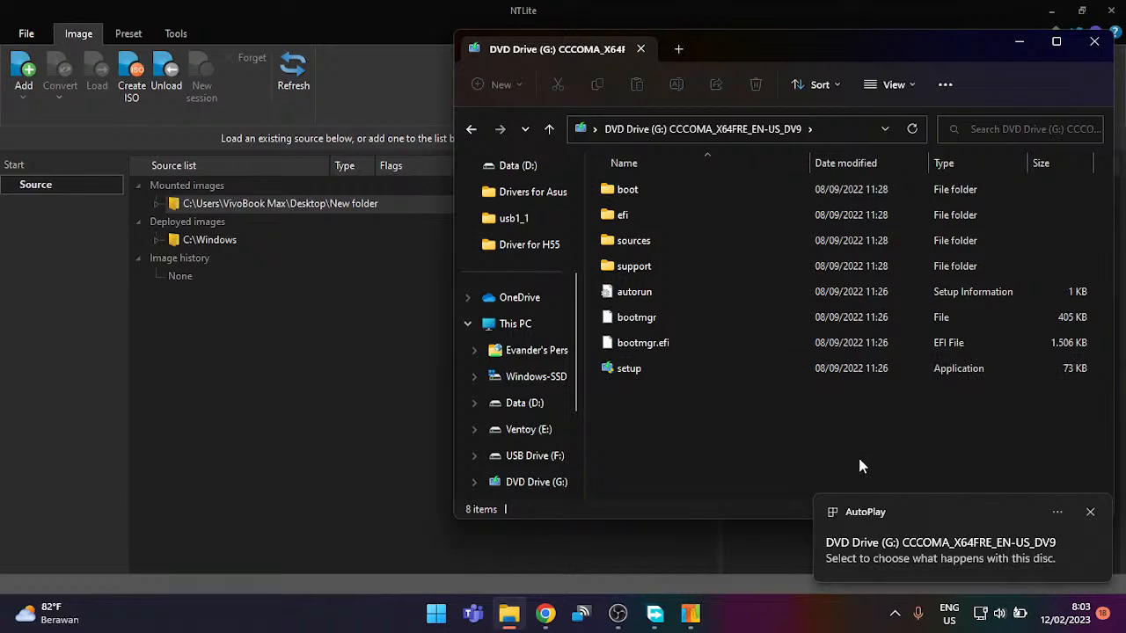
key("ctrl+a")
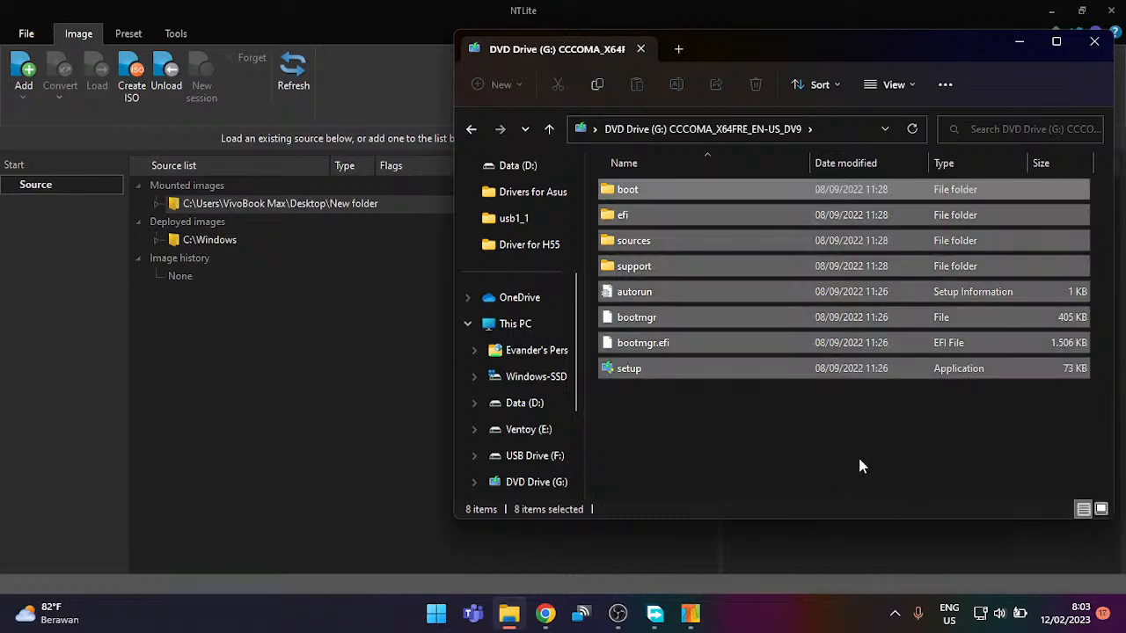
scroll(519, 211, "up", 3)
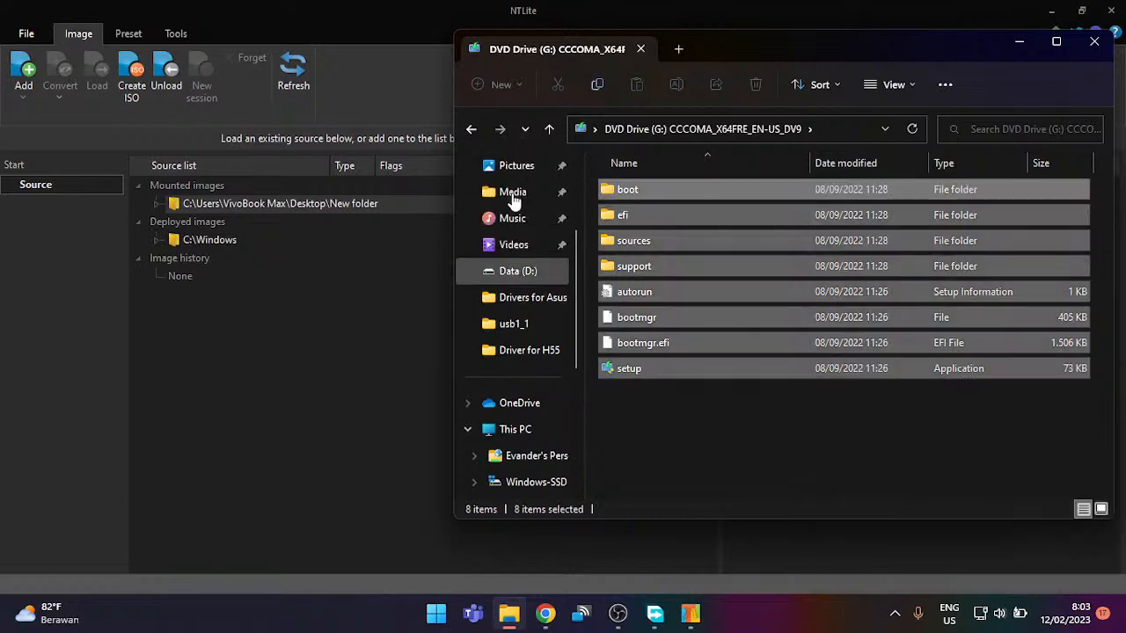
Step: Create and open a 'Lite 10 temporary' folder in Downloads, then paste the ISO contents into it
left_click(524, 220)
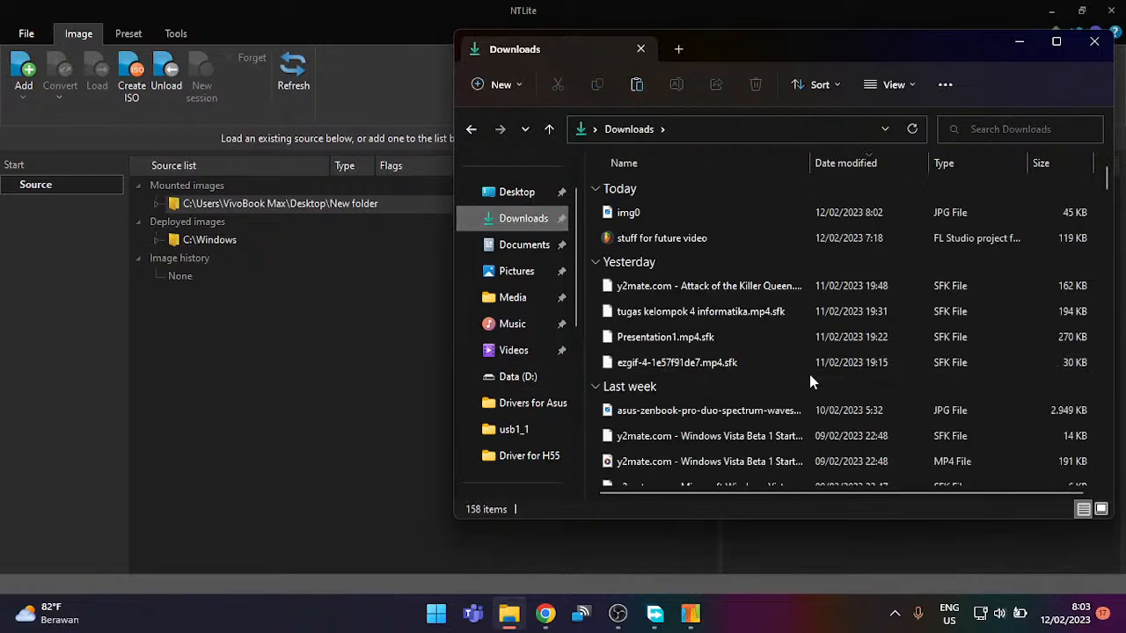
key("ctrl+shift+n")
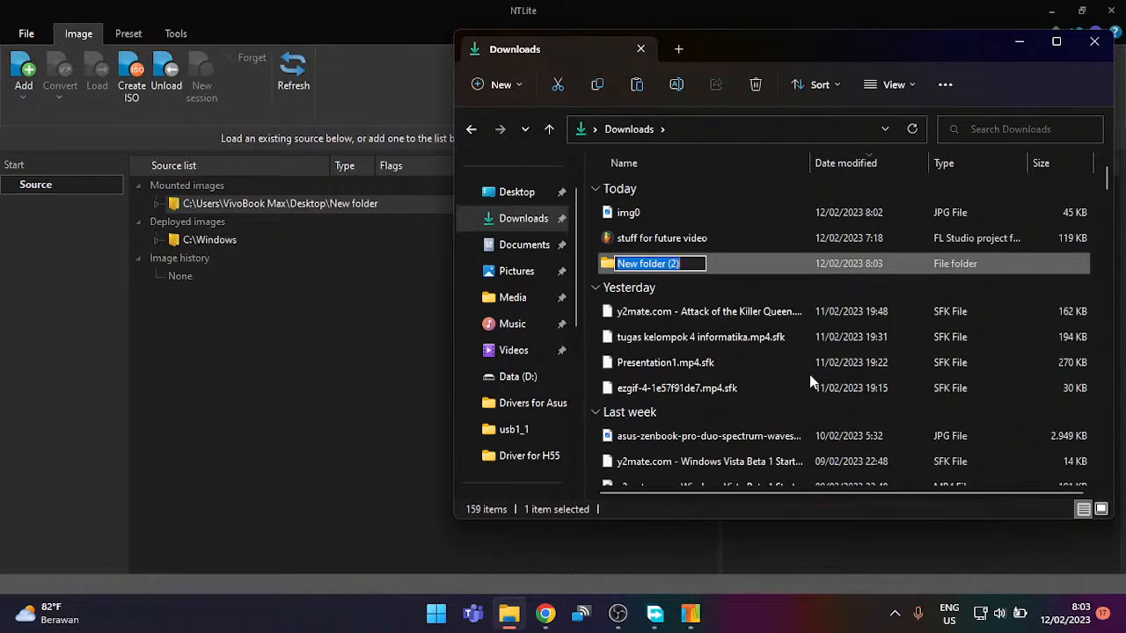
type("Windows")
key("BackSpace")
key("BackSpace")
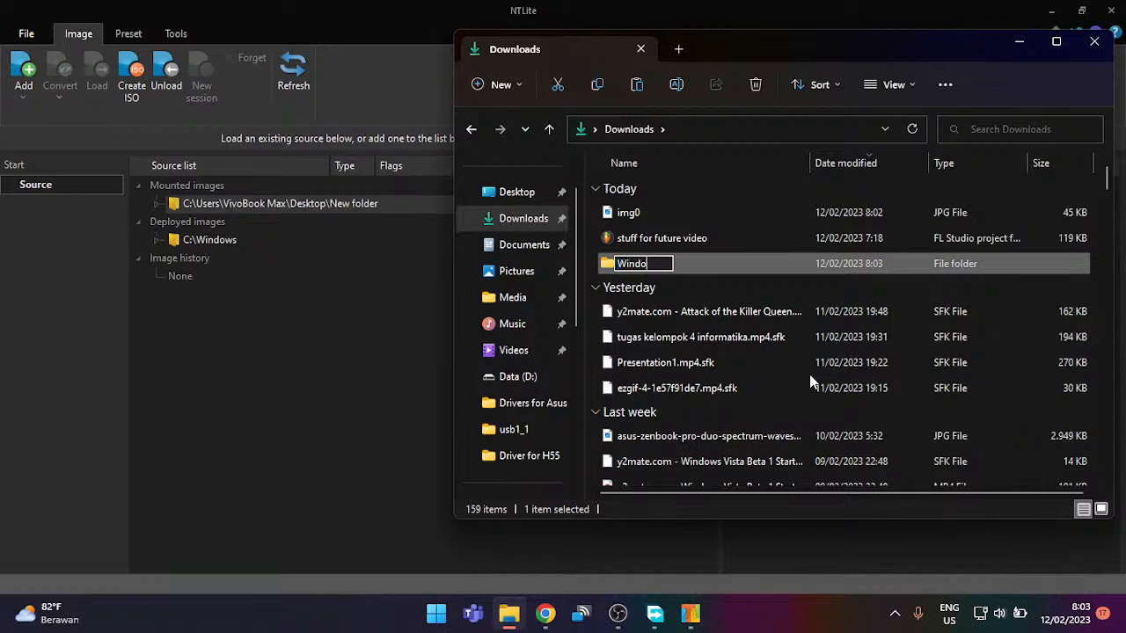
key("BackSpace")
key("BackSpace")
key("BackSpace")
key("BackSpace")
type("L")
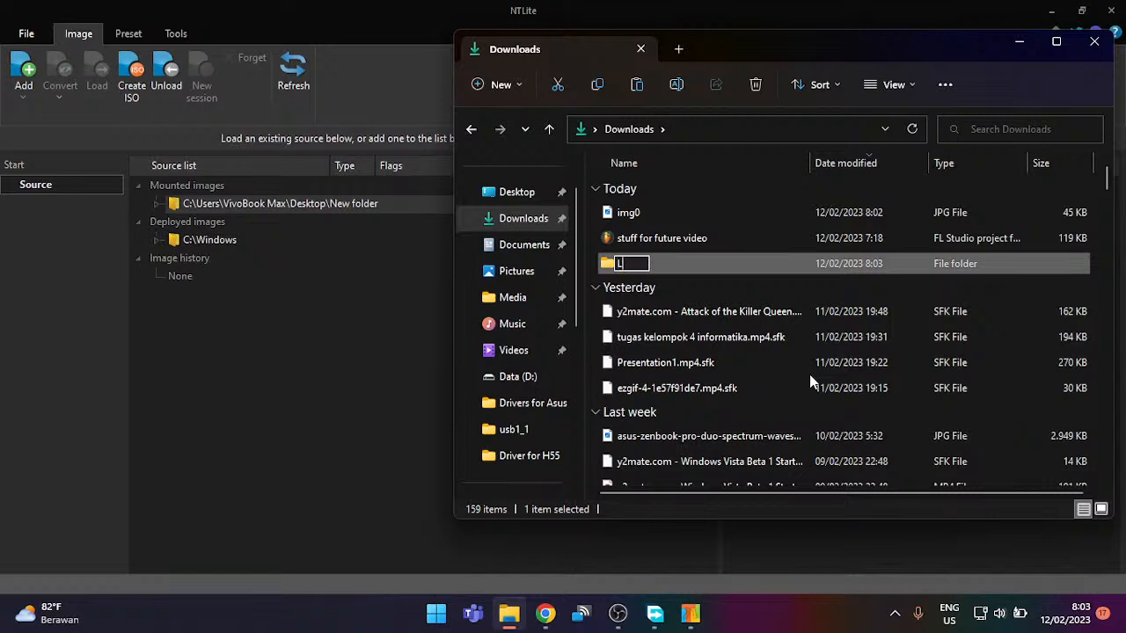
type("ite 10 tempor")
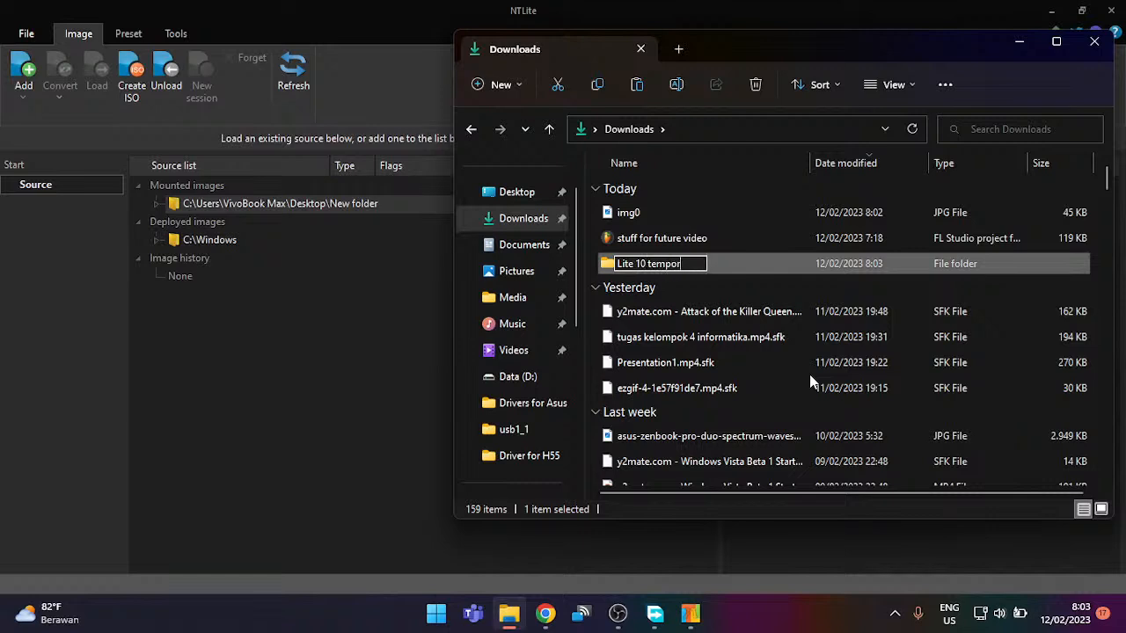
type("ary")
key("Return")
key("Return")
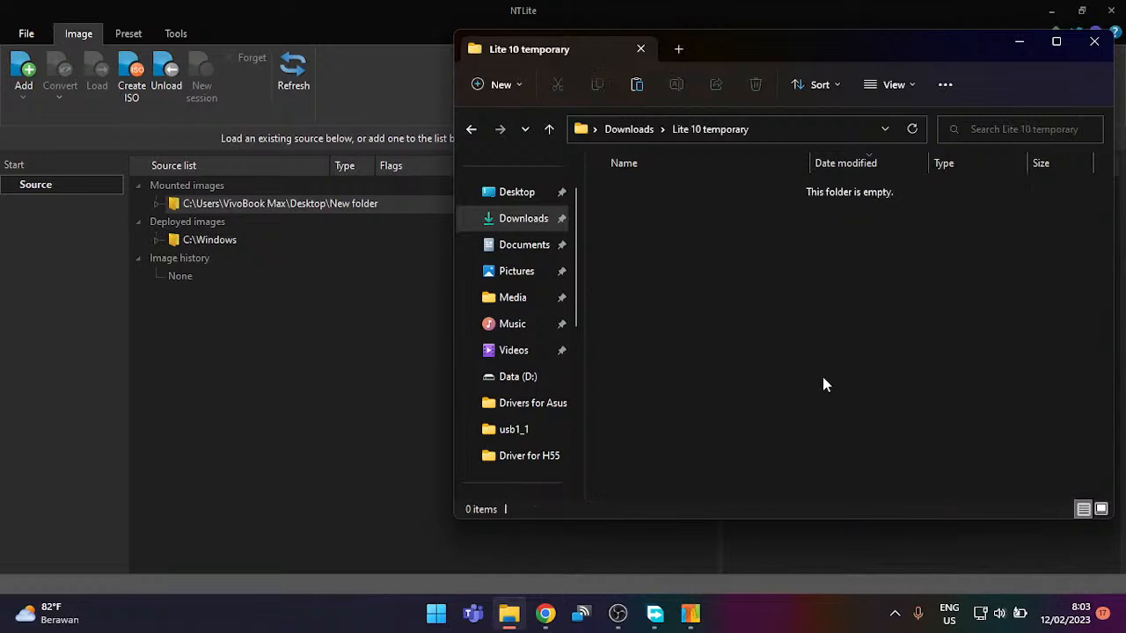
key("ctrl+v")
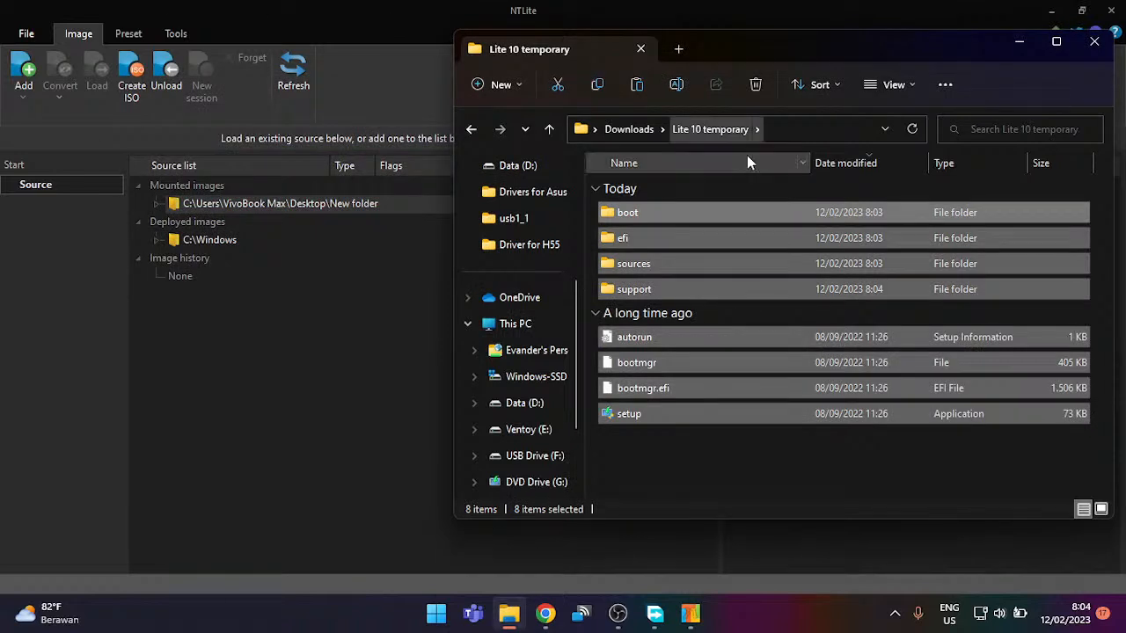
Step: Check the eight copied ISO items in Lite 10 temporary by selecting and deselecting them
left_click(730, 497)
left_click_drag(733, 473, 1043, 211)
left_click(804, 447)
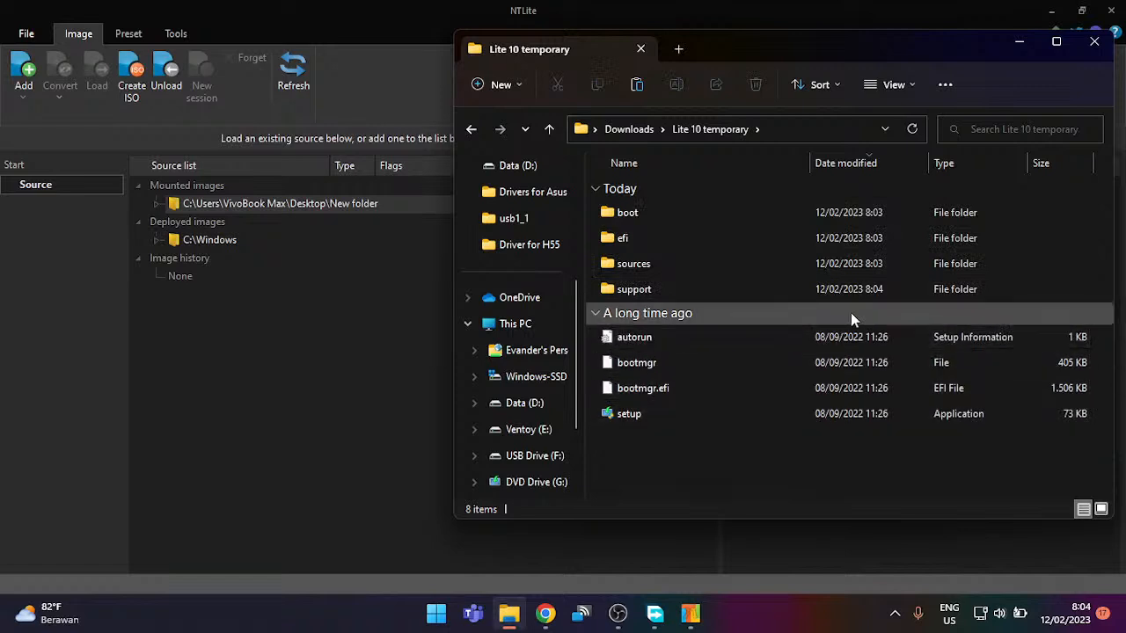
Step: Add Downloads\Lite 10 temporary to NTLite as an image directory source
left_click(690, 7)
left_click(26, 75)
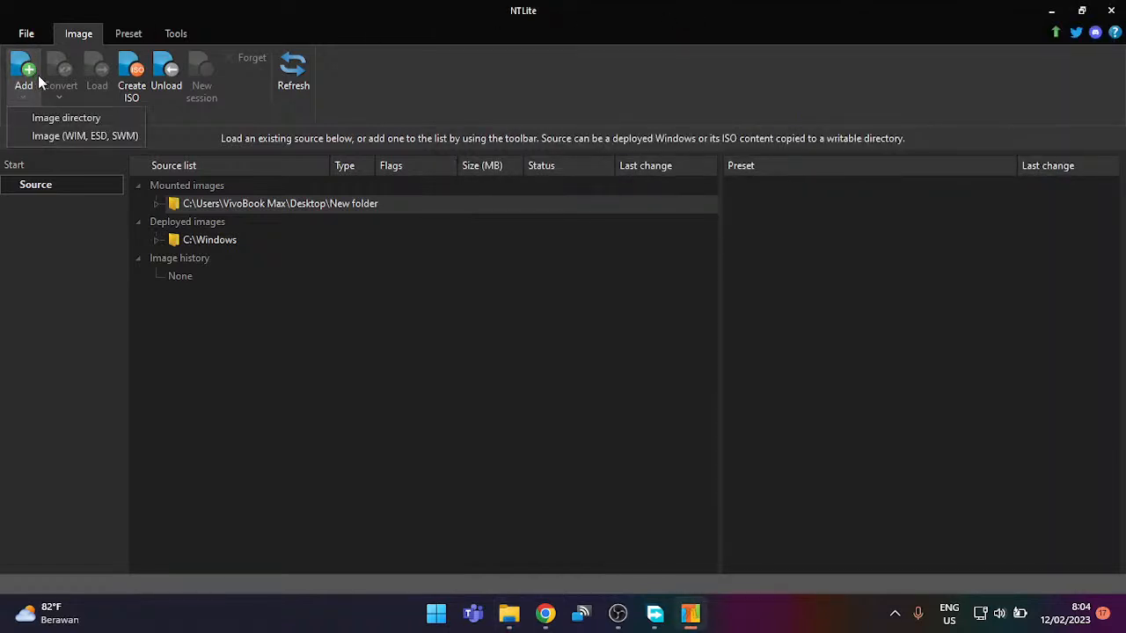
left_click(98, 117)
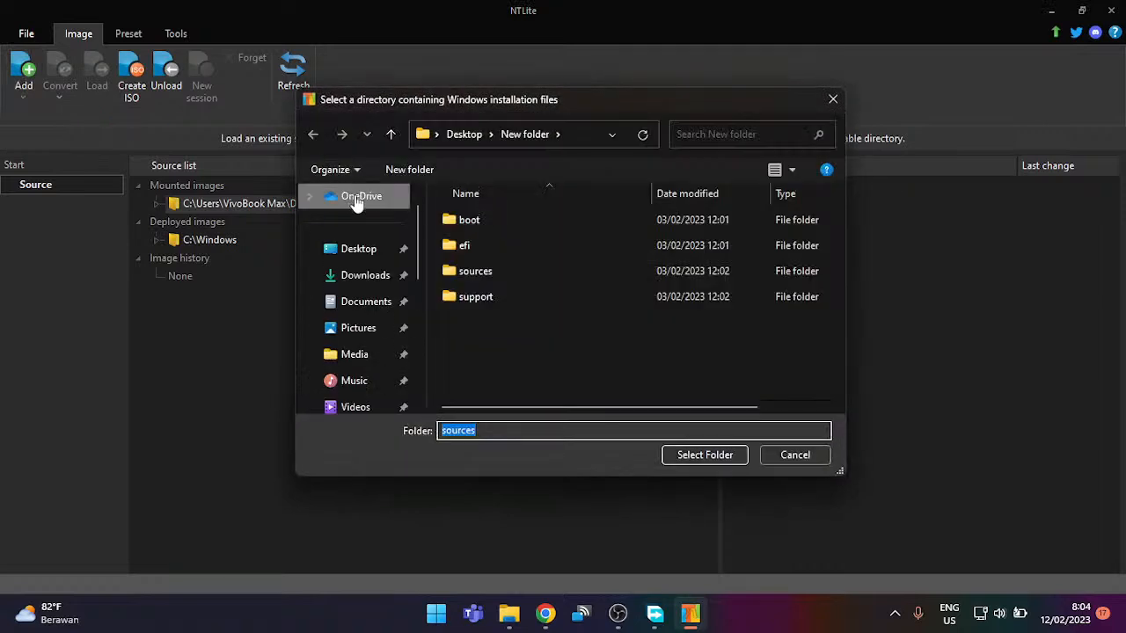
left_click(466, 136)
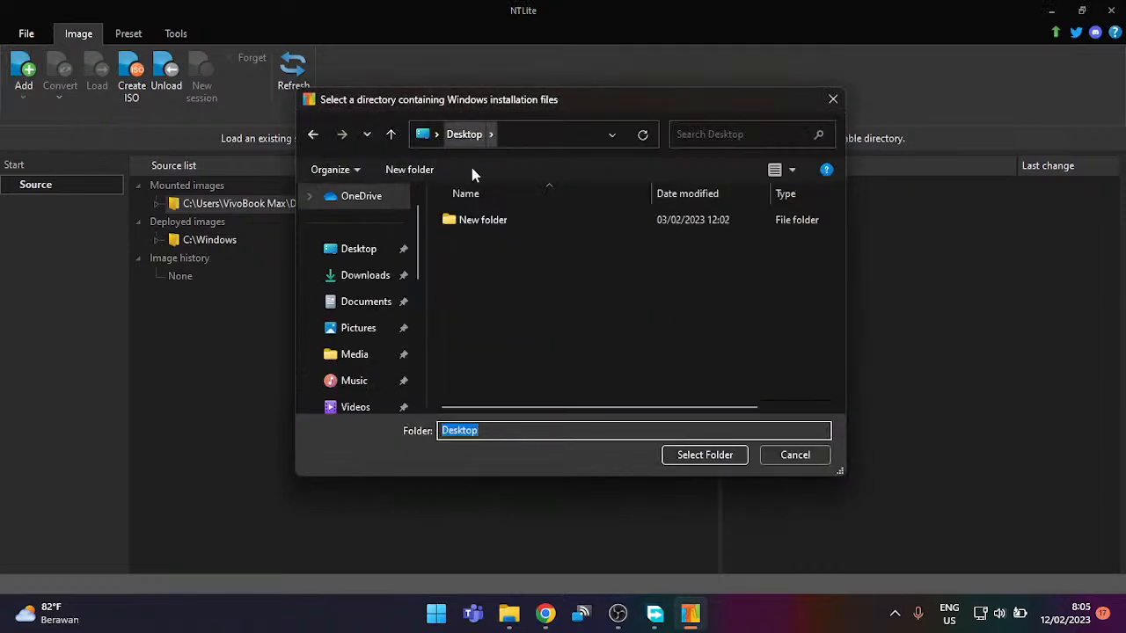
left_click(365, 275)
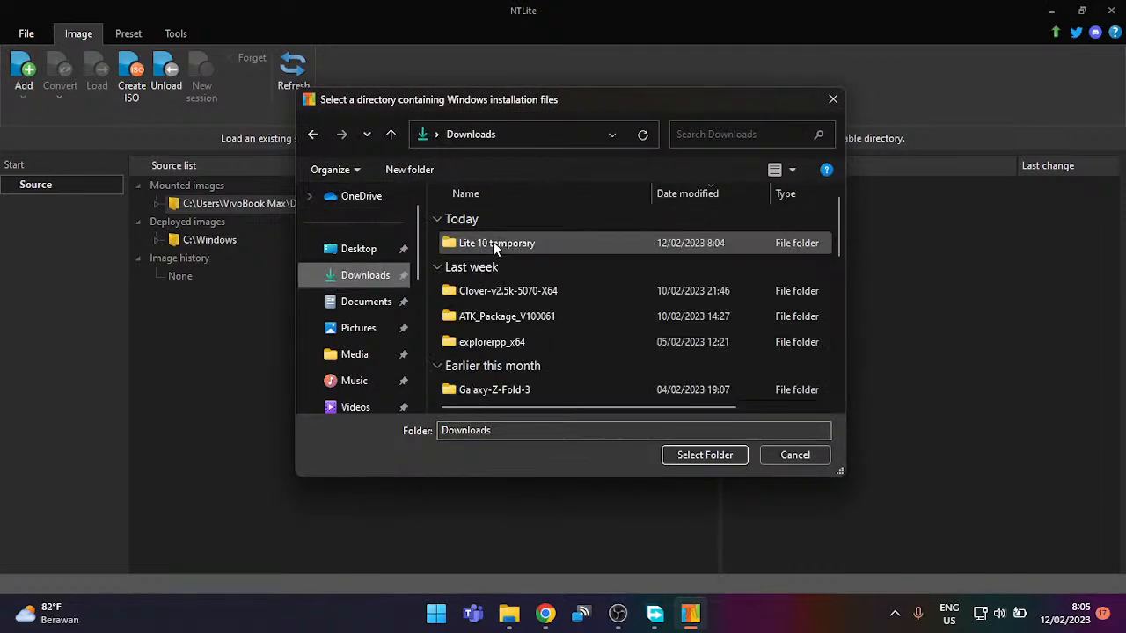
double_click(497, 245)
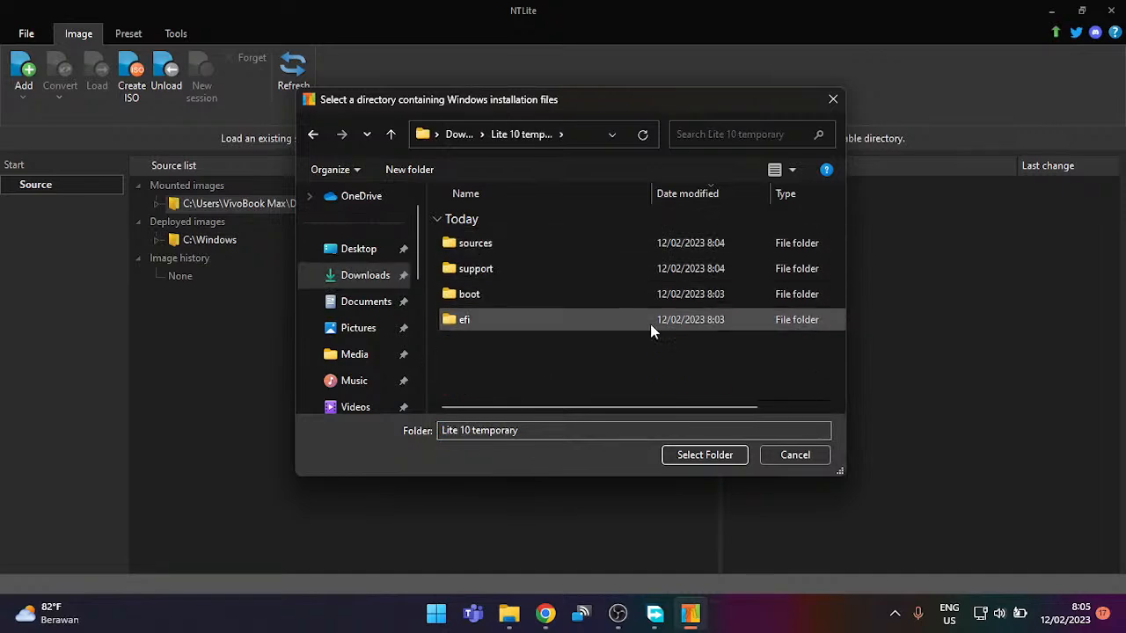
left_click(678, 451)
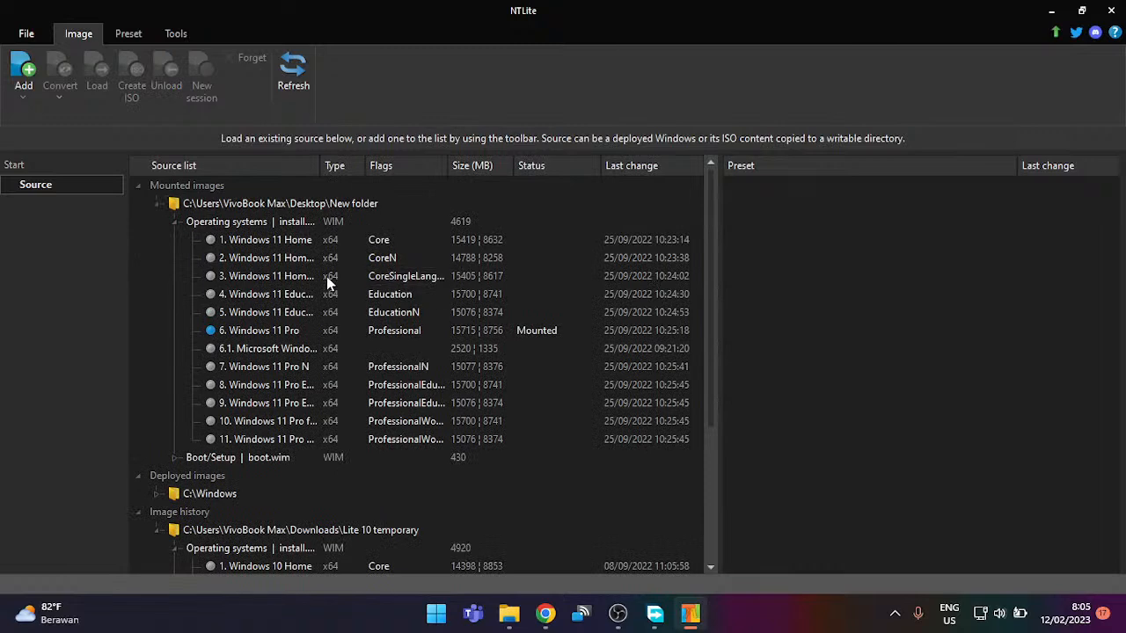
Step: Collapse the Windows 11 editions list in the source view
scroll(180, 219, "down", 2)
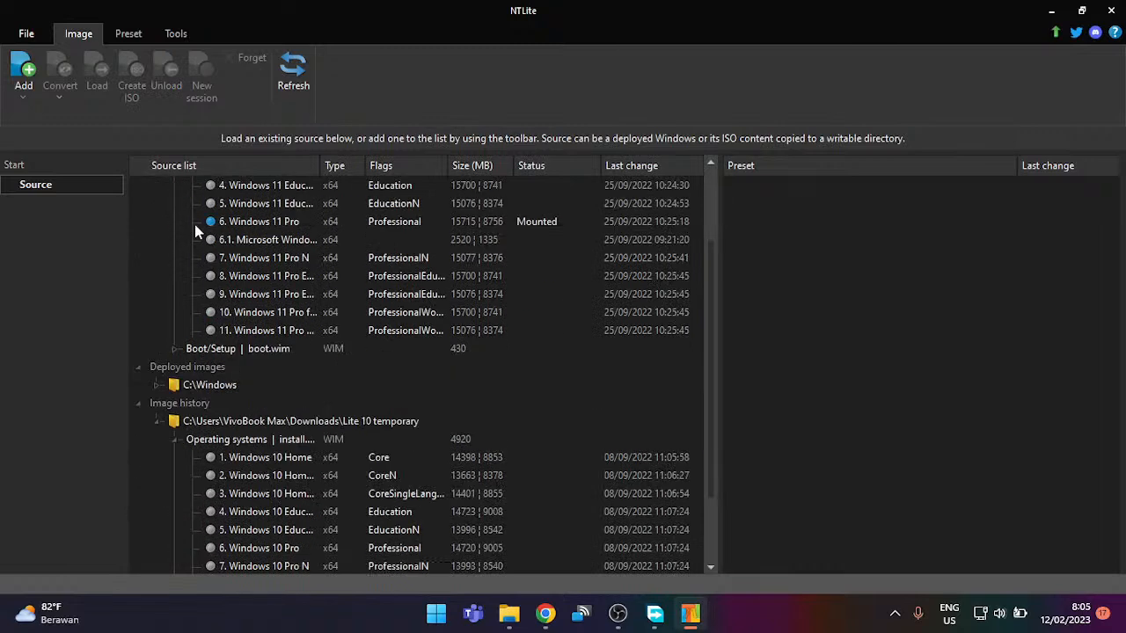
scroll(176, 225, "up", 2)
left_click(175, 223)
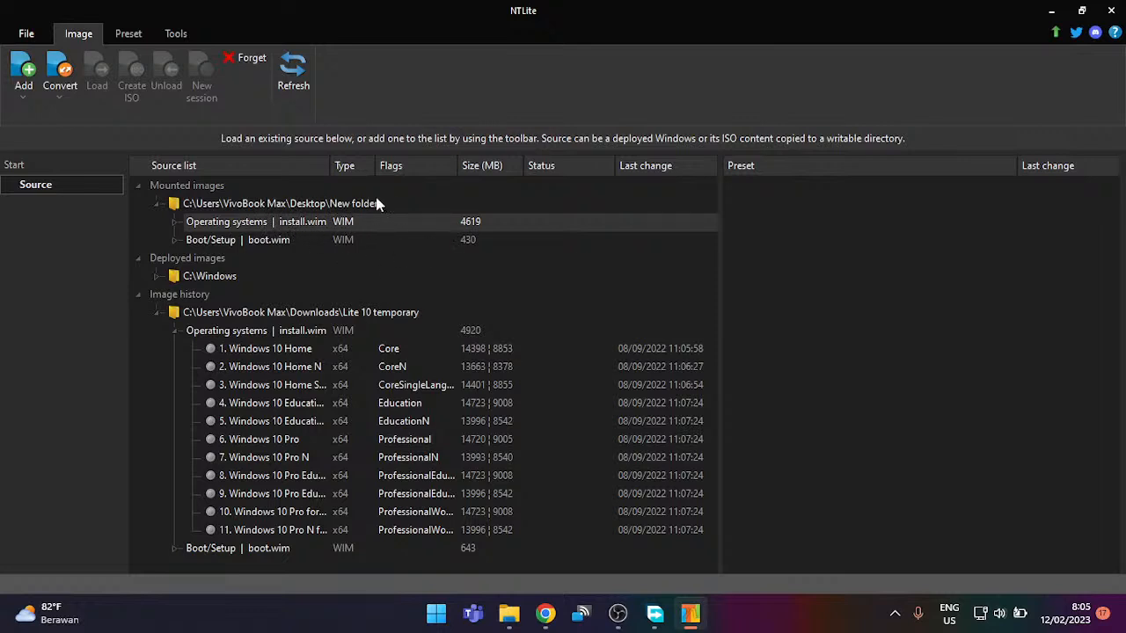
Step: Unload the mounted New folder image, discarding its changes
right_click(258, 204)
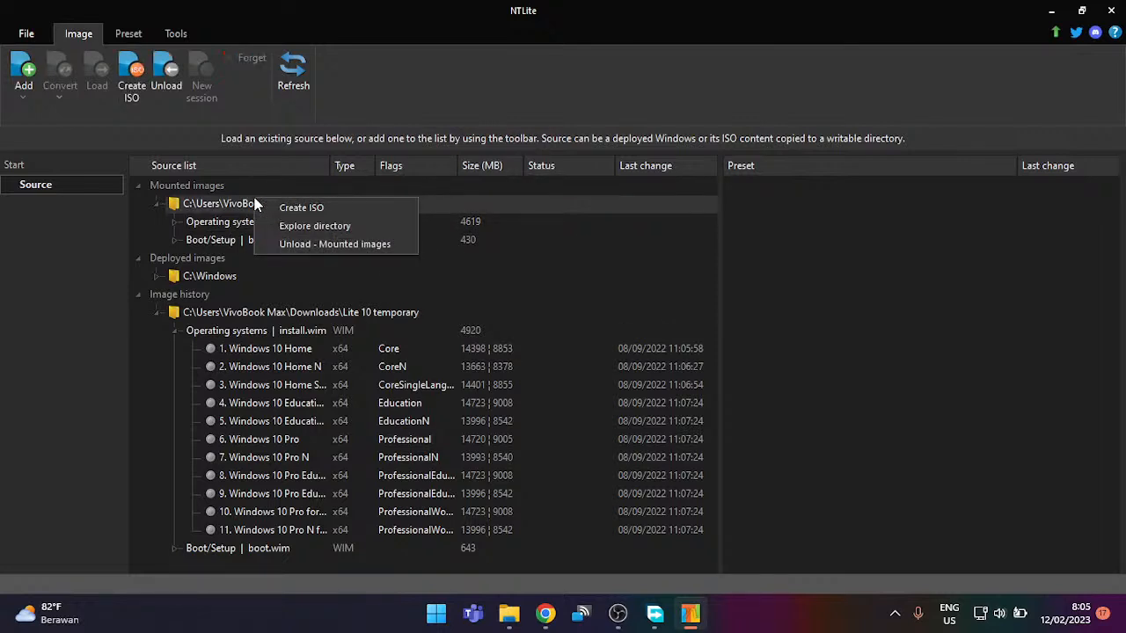
left_click(298, 244)
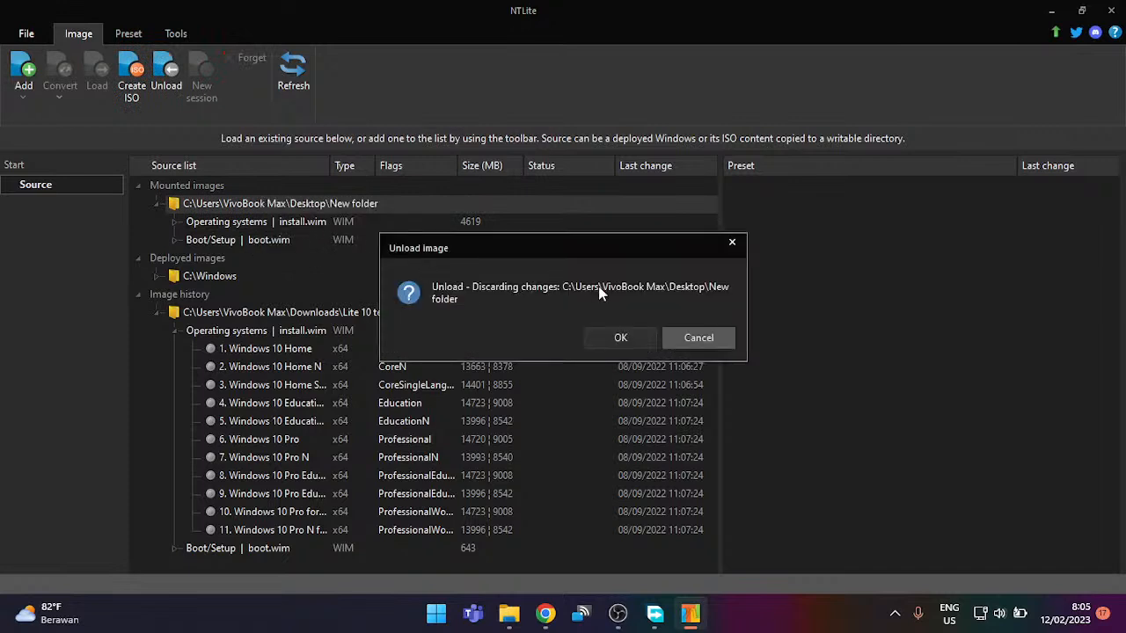
left_click(651, 343)
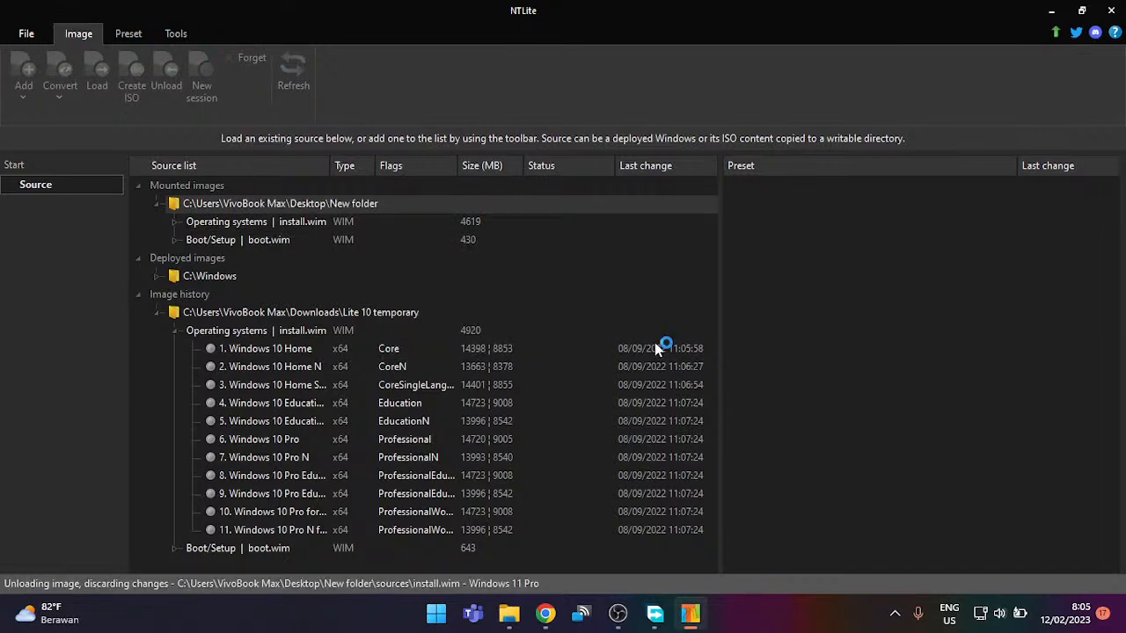
Step: Widen the Source list column and select the Windows 10 Pro edition
left_click_drag(330, 313, 331, 314)
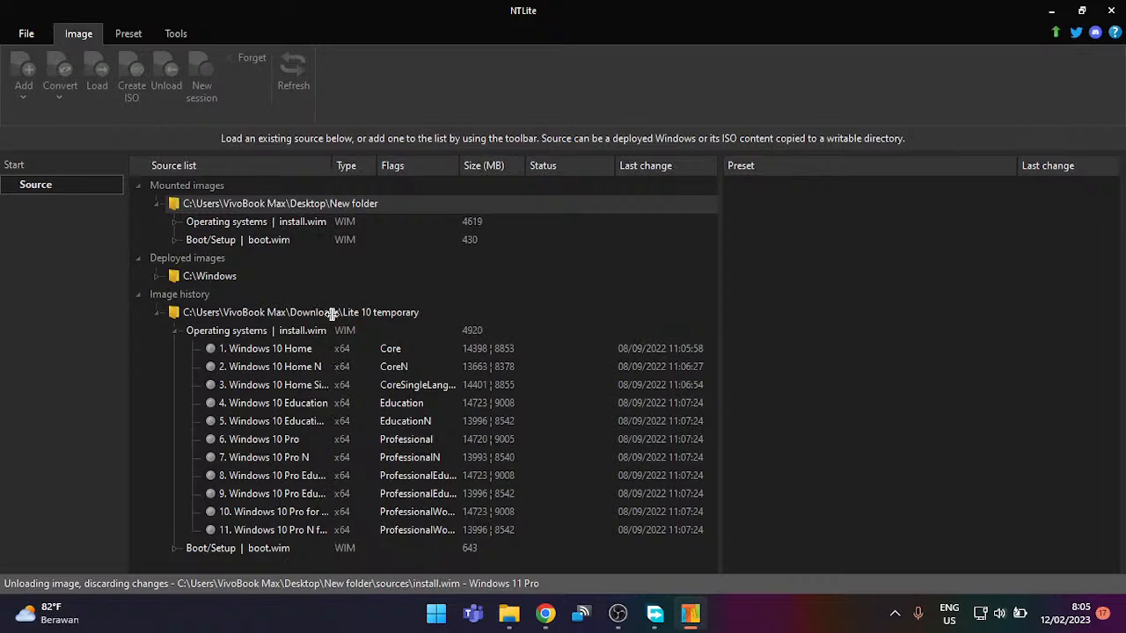
left_click(314, 344)
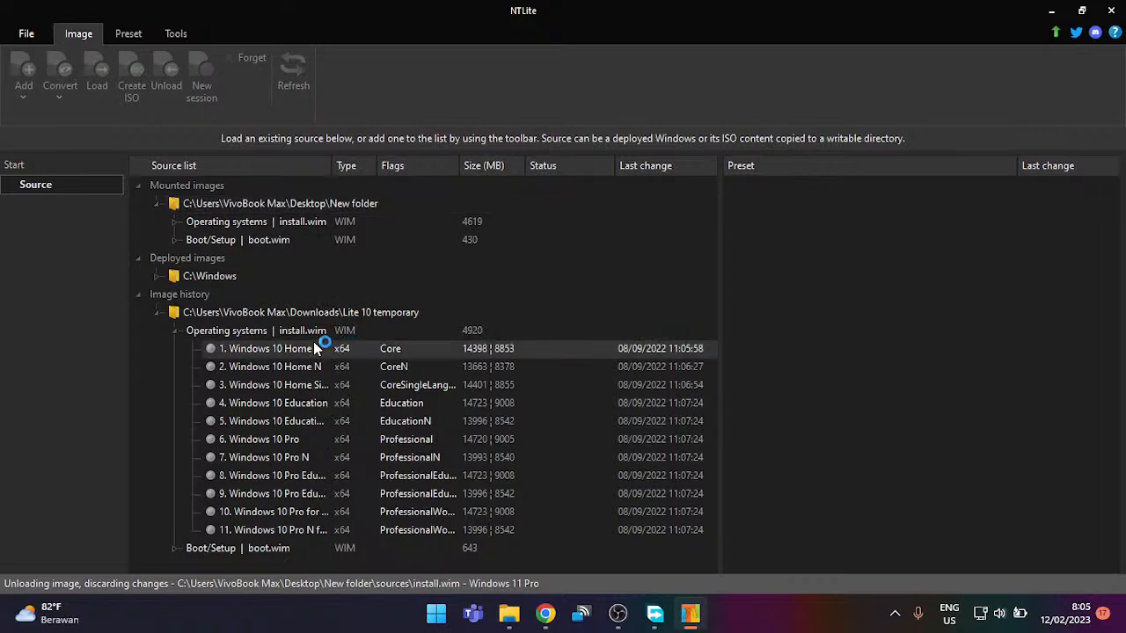
left_click(324, 441)
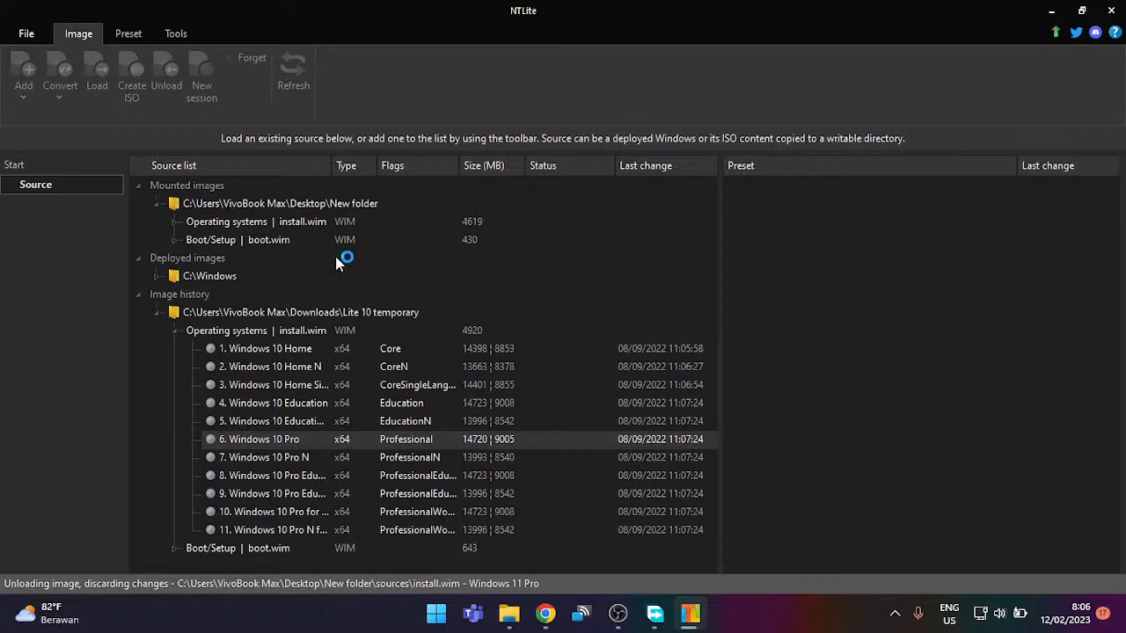
Step: In OBS Studio, add a new scene keeping the default name Scene 3
left_click(607, 614)
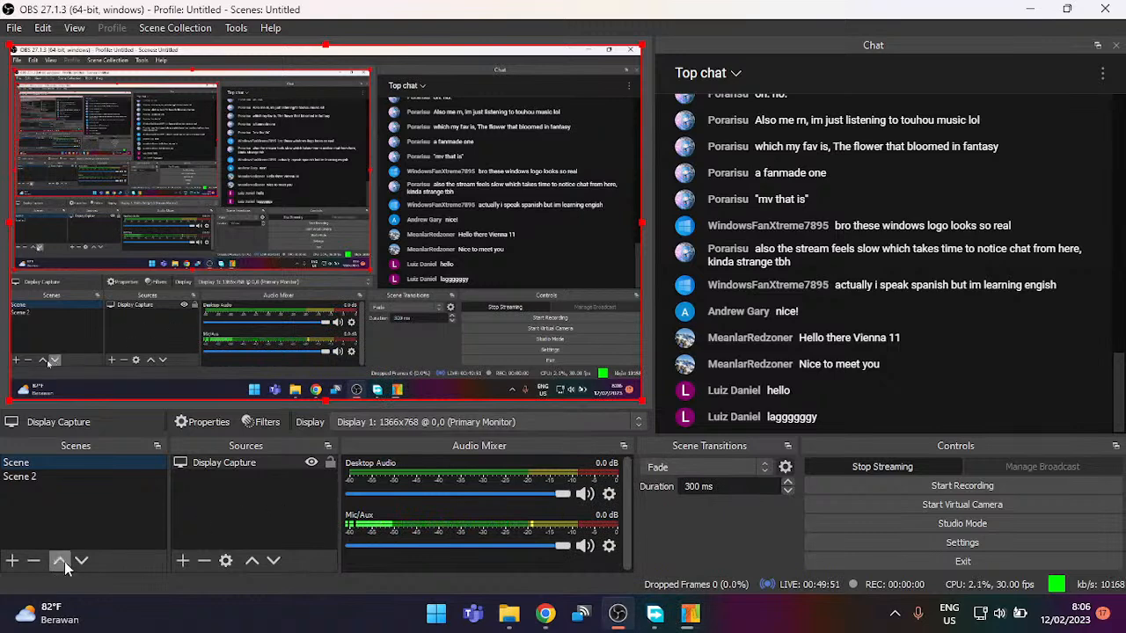
left_click(12, 560)
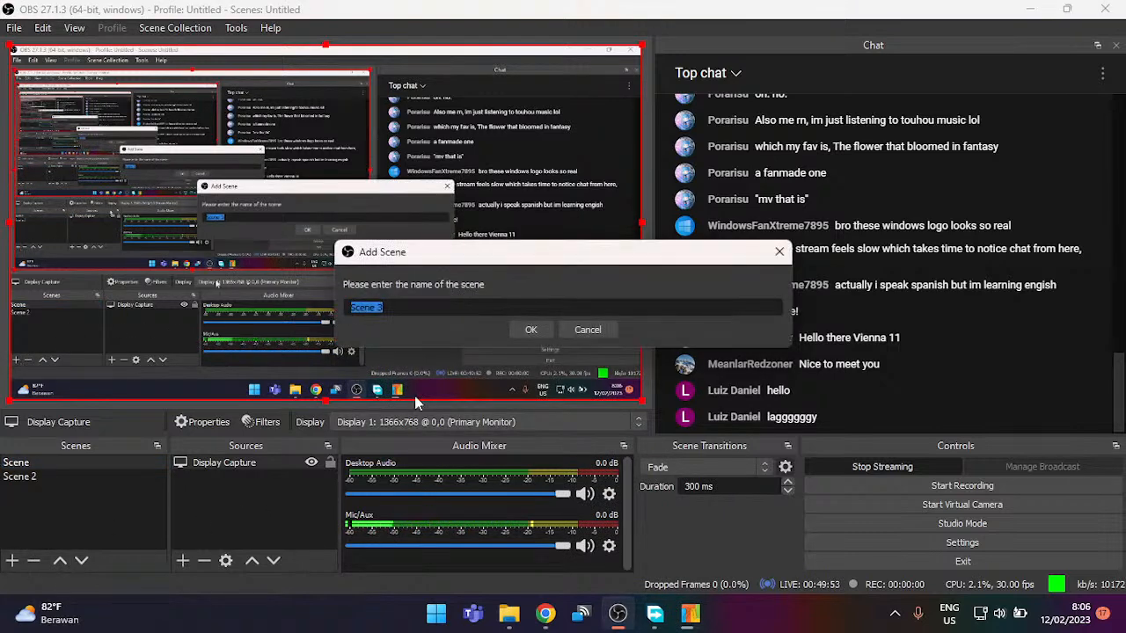
left_click(532, 334)
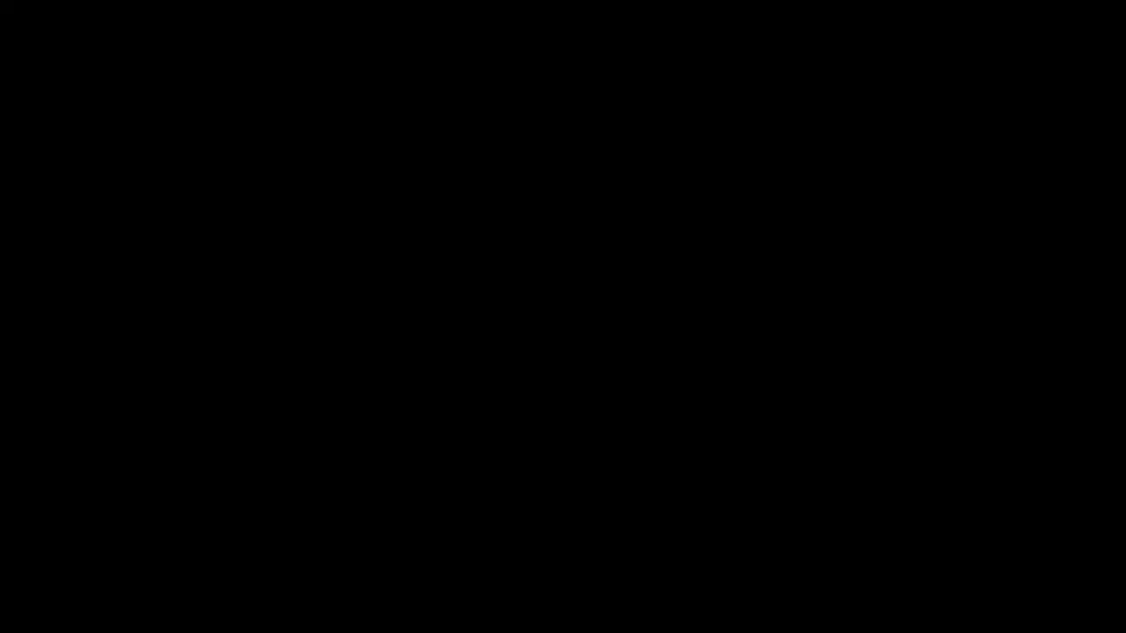
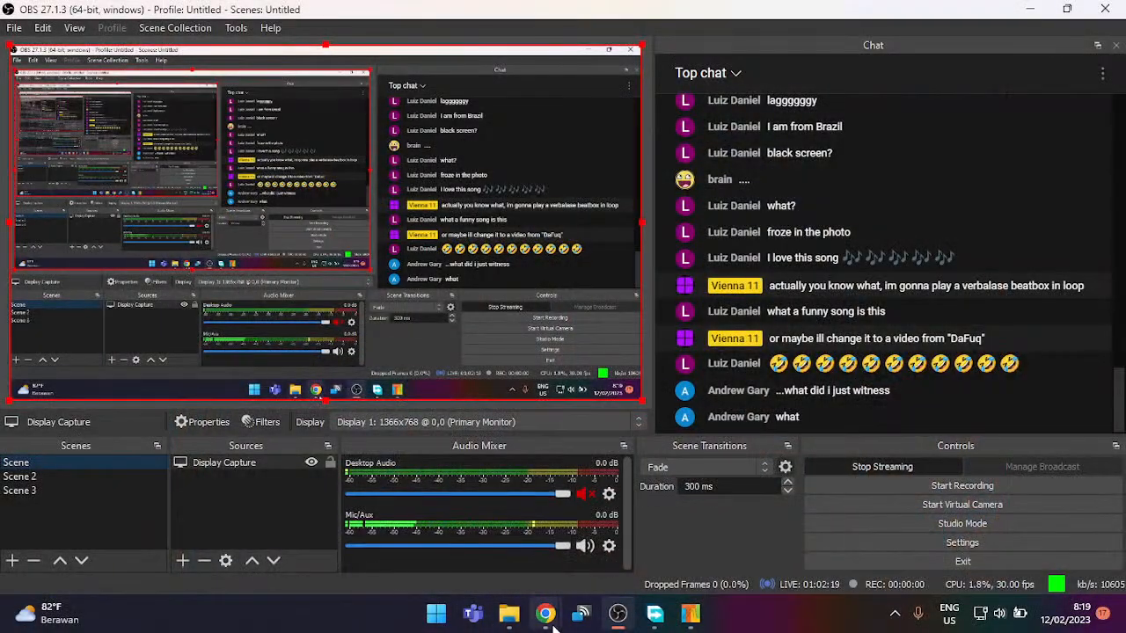
Step: Pause the YouTube video at 1:20 and close its Chrome window
mouse_move(545, 613)
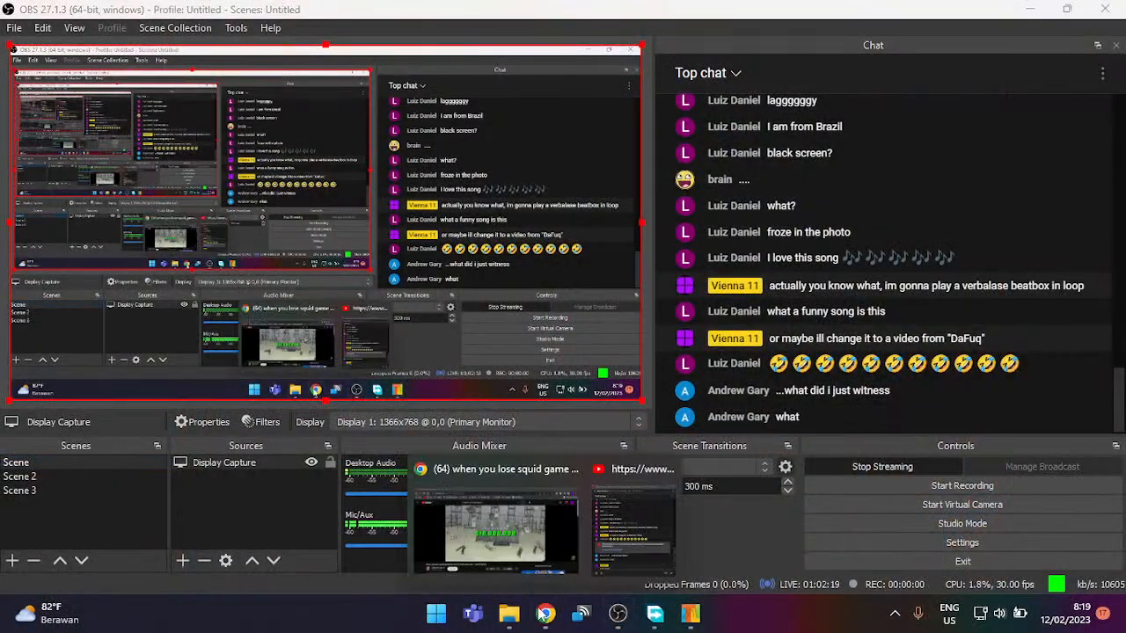
left_click(517, 574)
left_click(671, 230)
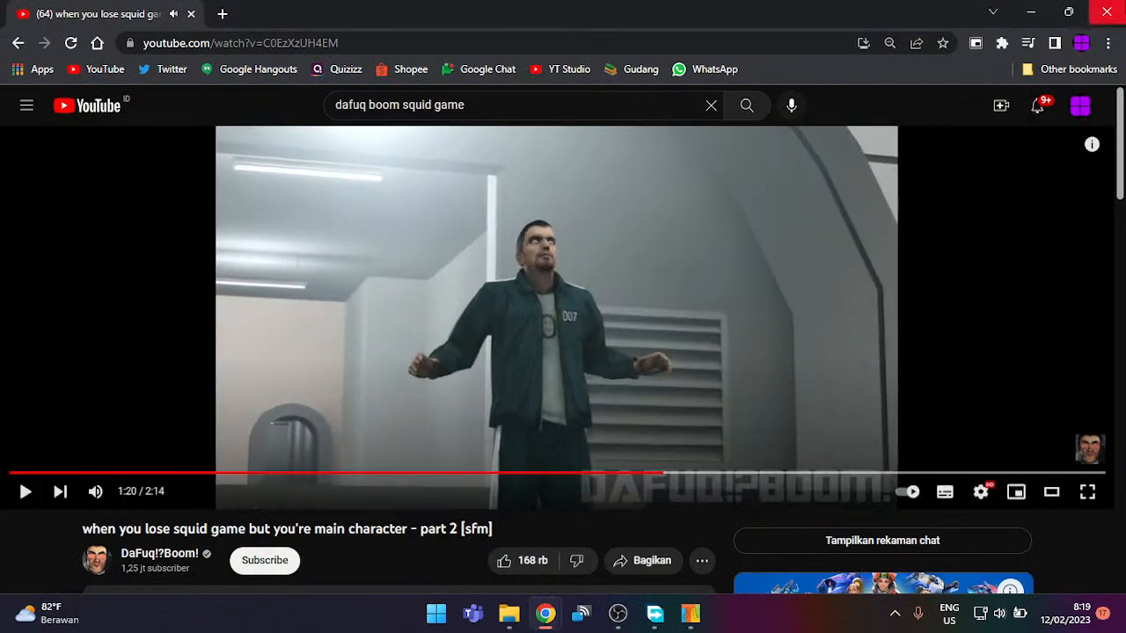
left_click(1107, 11)
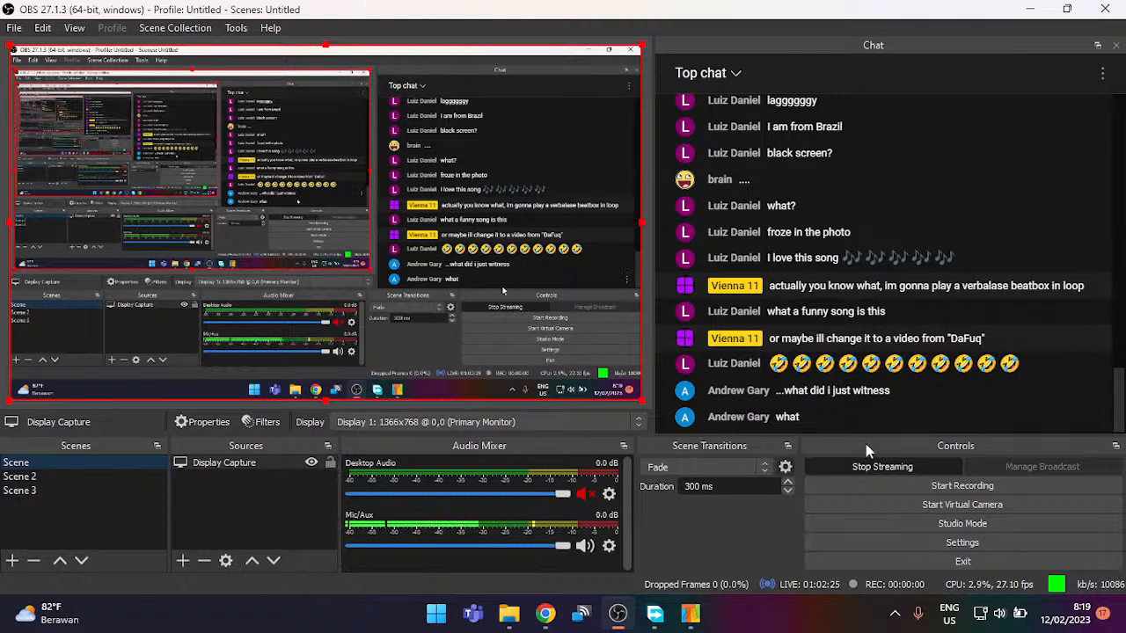
Step: Unmute Desktop Audio in OBS Studio and return to NTLite's Windows 10 edition list
left_click(691, 615)
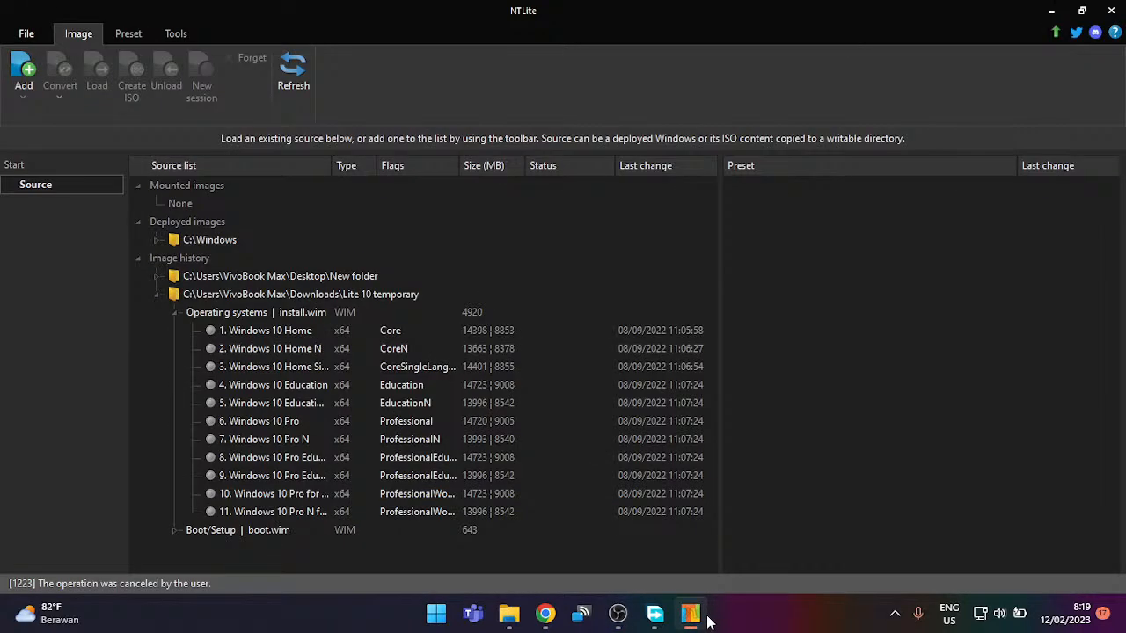
left_click(615, 613)
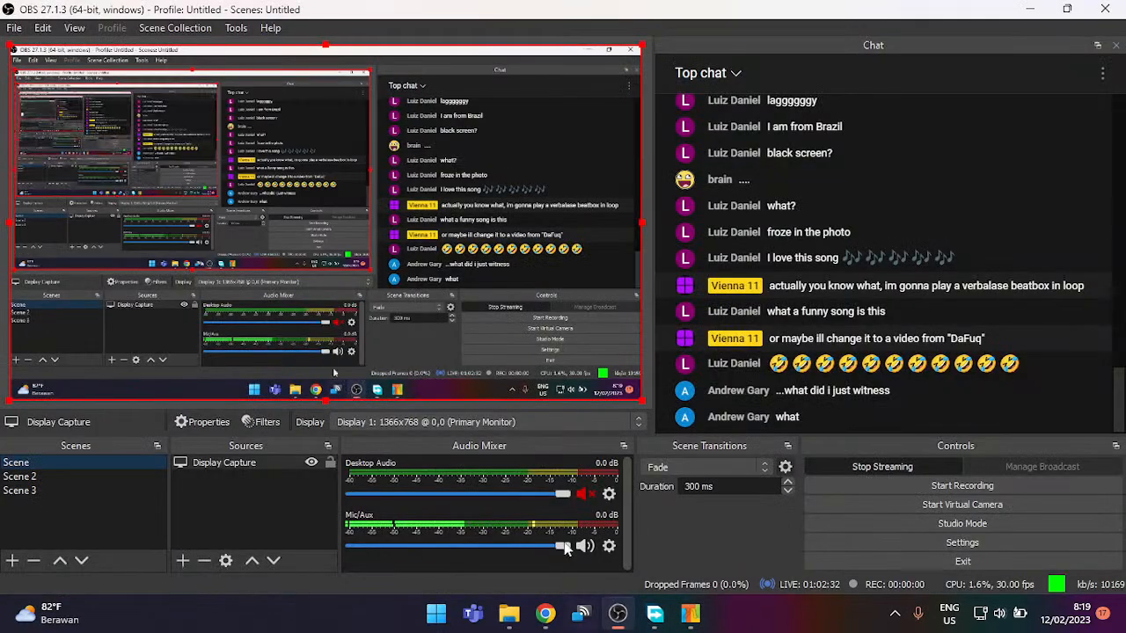
left_click(584, 493)
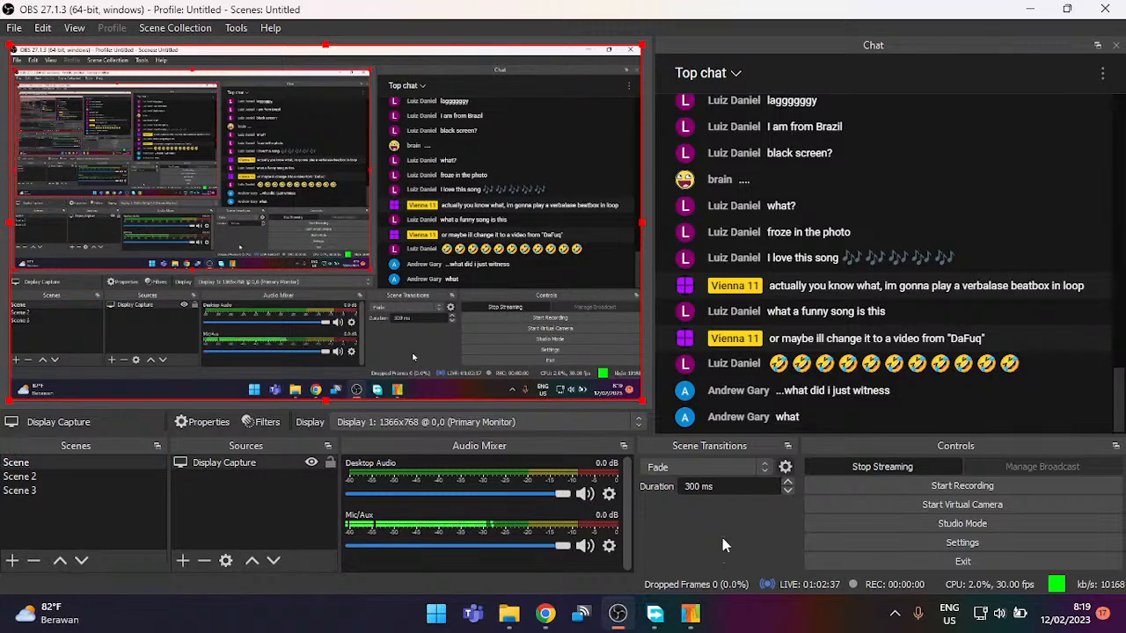
left_click(693, 621)
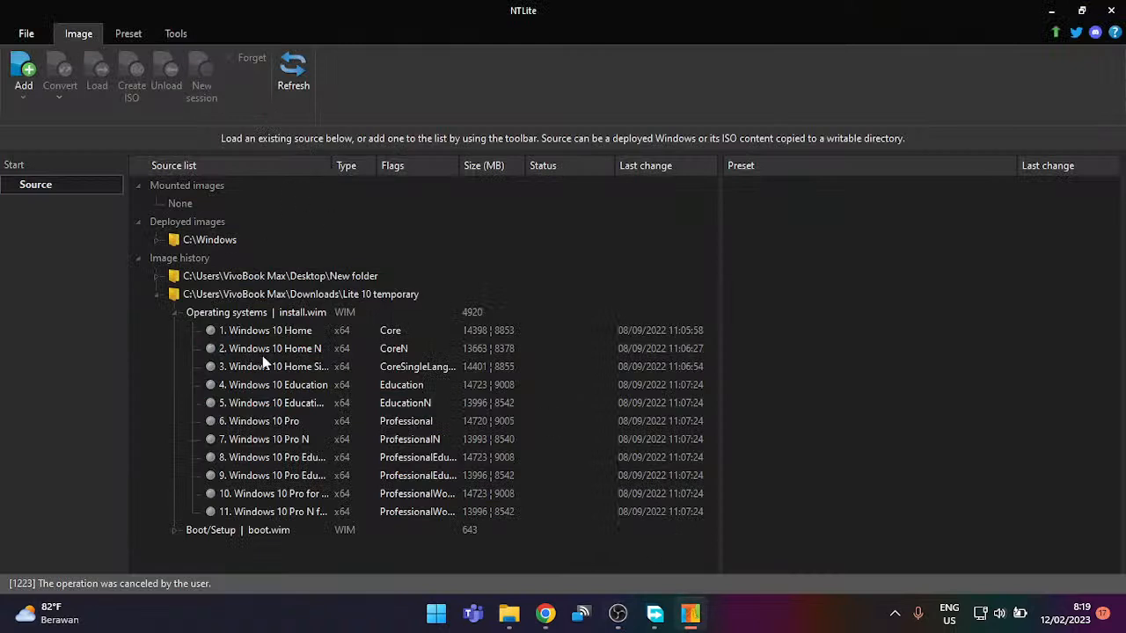
Step: Start mounting '6. Windows 10 Pro' from install.wim, then bring up the YouTube live chat
double_click(287, 422)
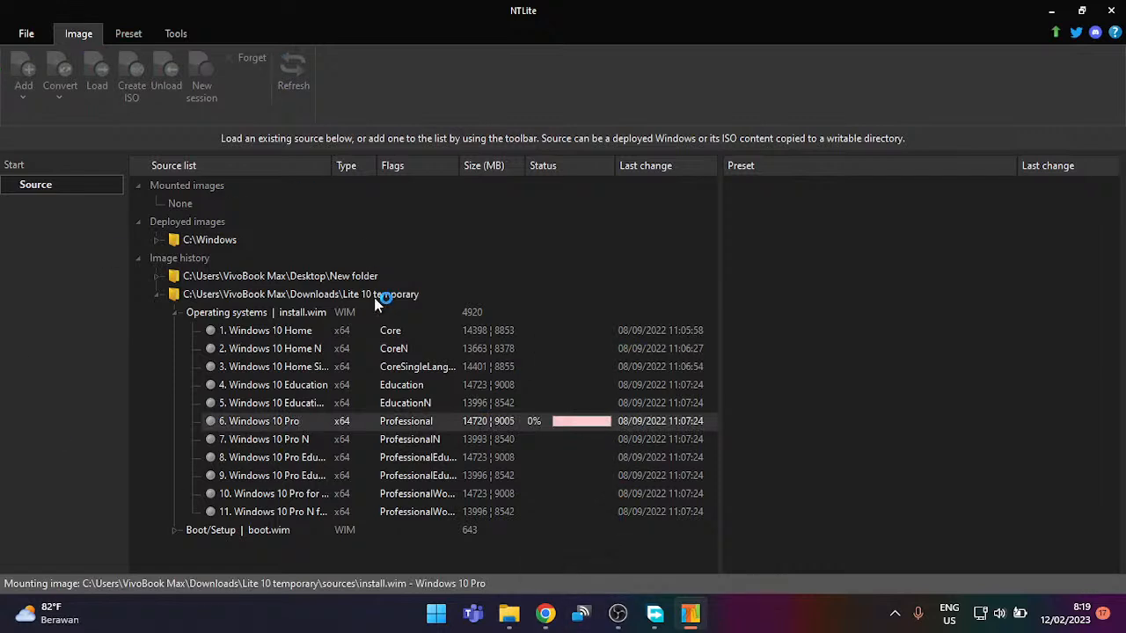
left_click(535, 619)
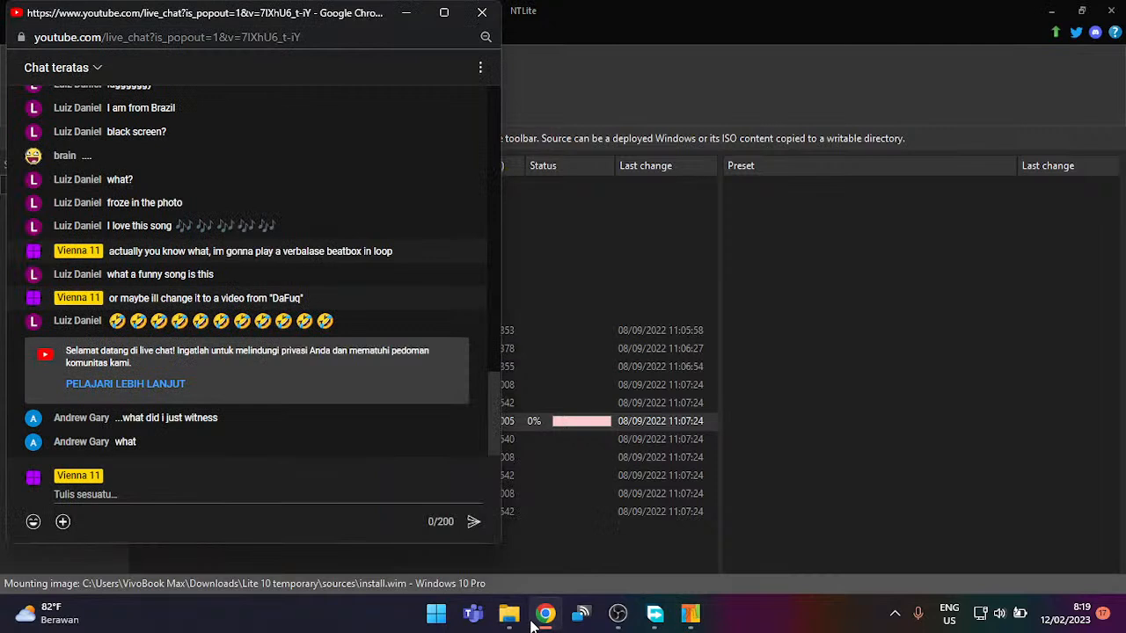
Step: View the live chat's participant list (Peserta), then return to the chat
left_click(482, 67)
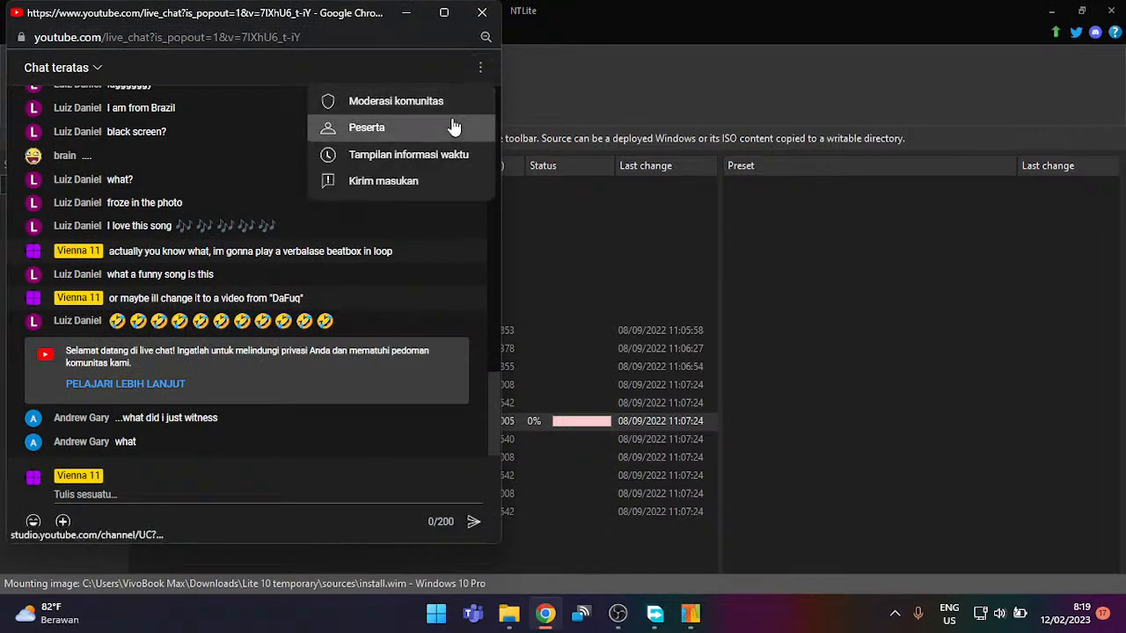
left_click(453, 128)
left_click(29, 70)
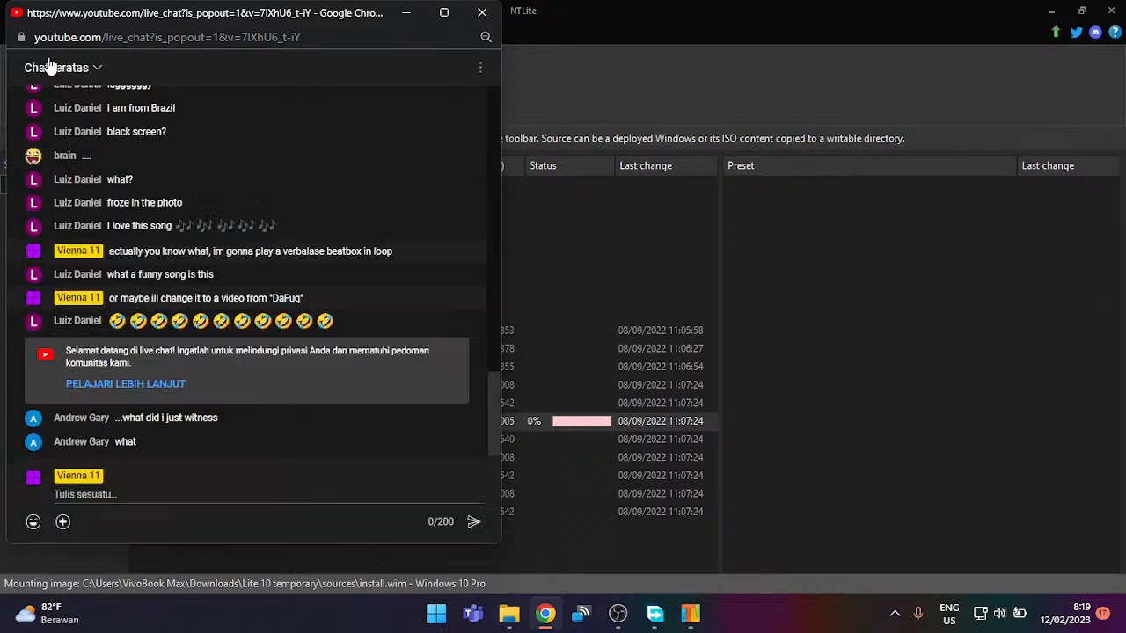
Step: Snap the chat to the right half with NTLite on the left, adjusting the divider
left_click_drag(240, 21, 1124, 138)
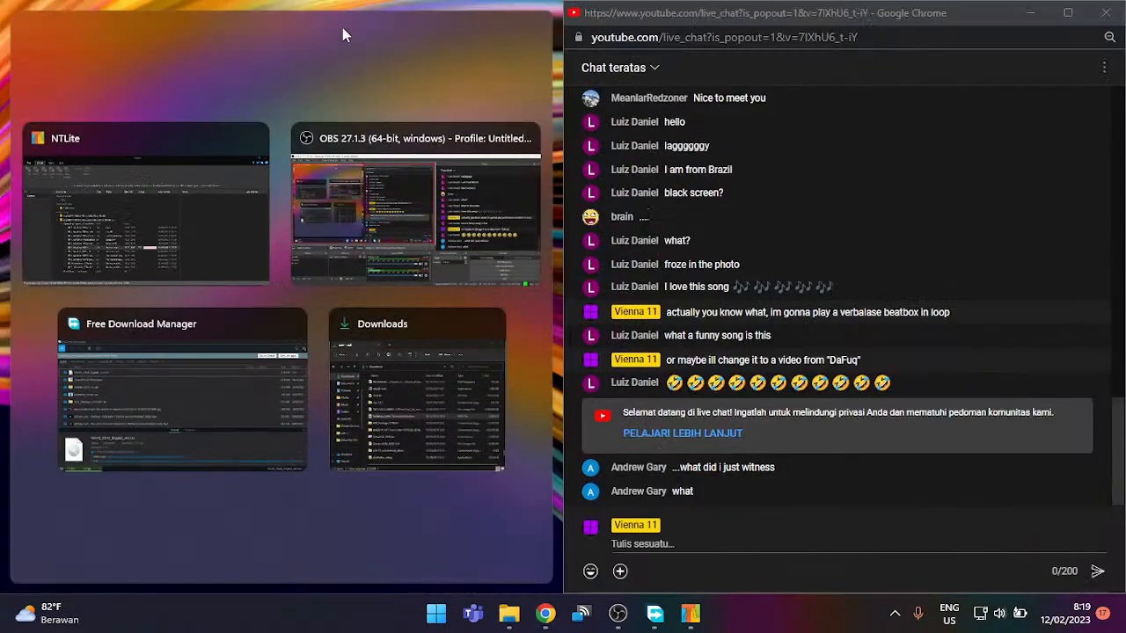
left_click(181, 220)
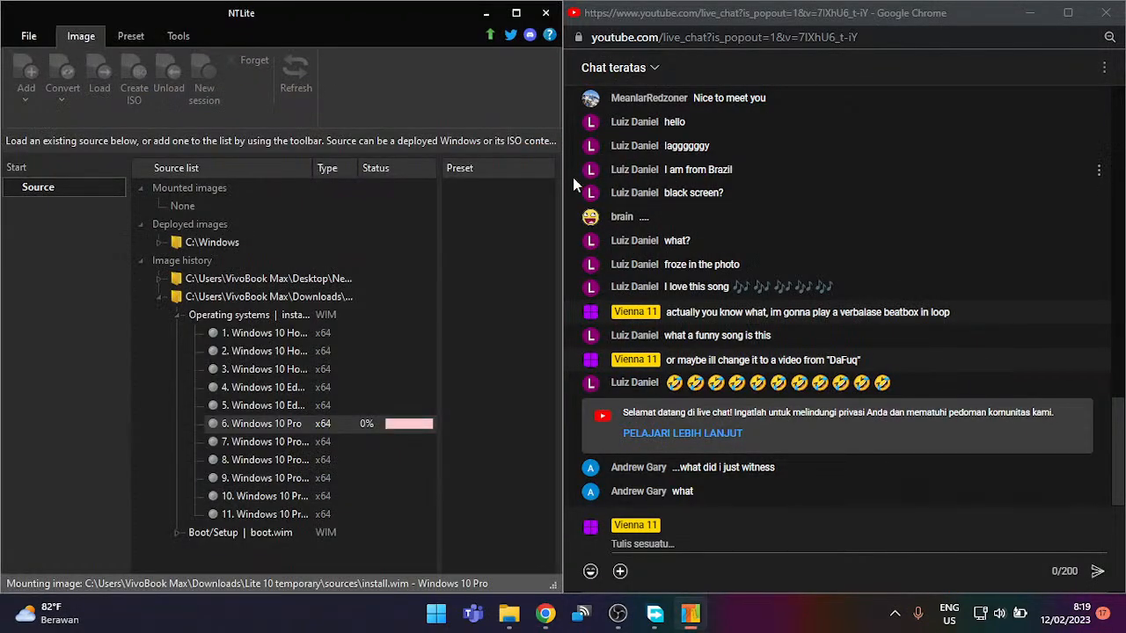
left_click_drag(566, 179, 1007, 179)
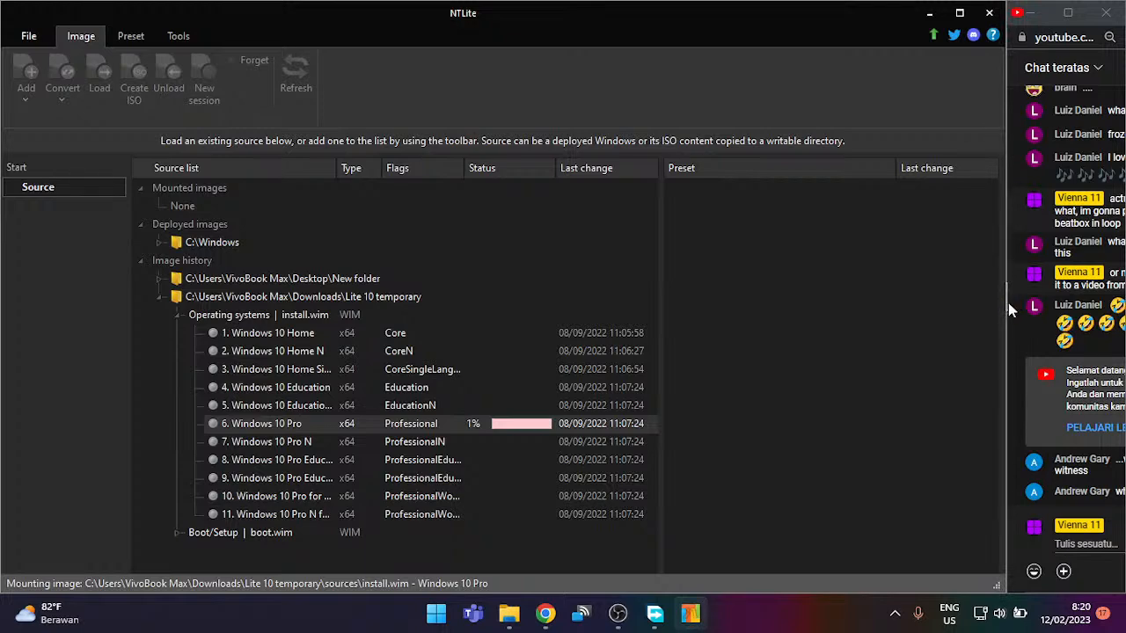
left_click_drag(1008, 302, 865, 341)
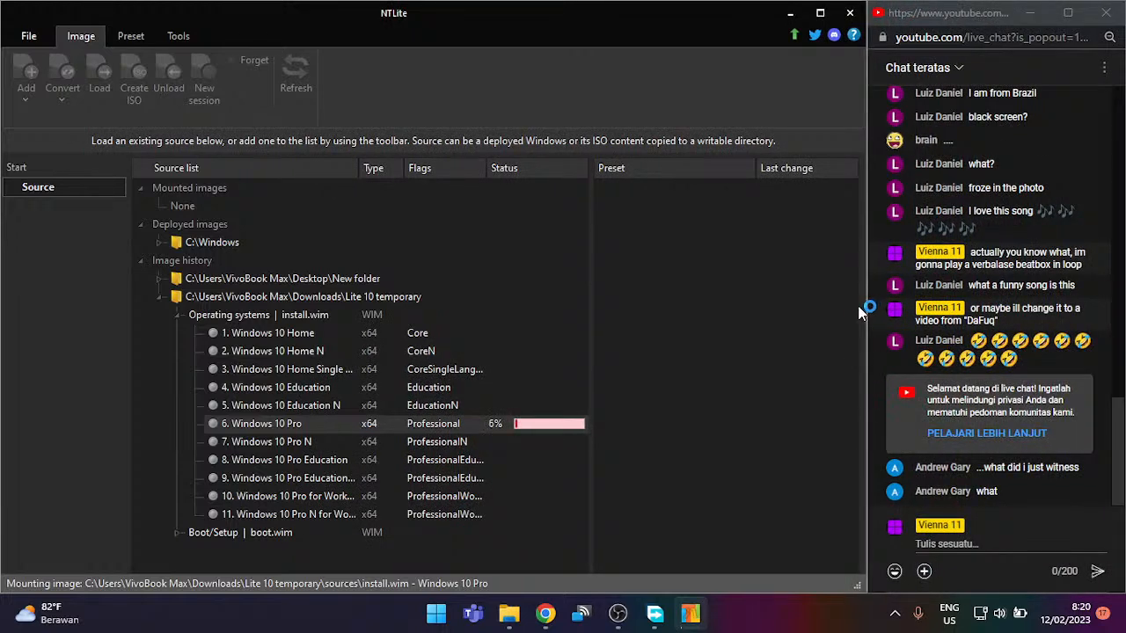
left_click_drag(873, 306, 820, 337)
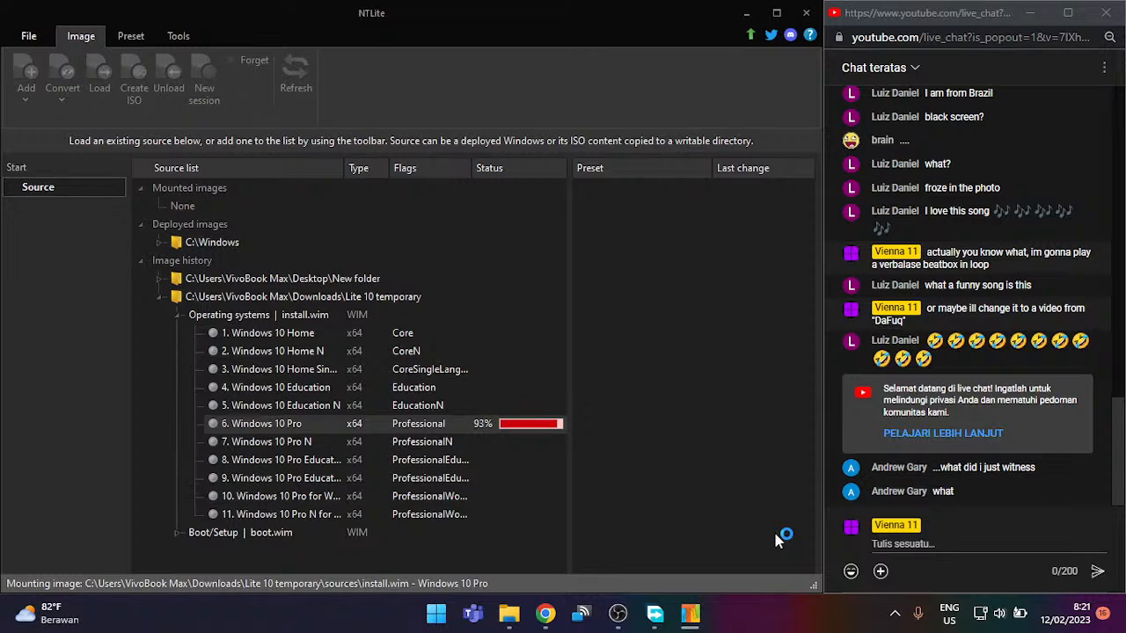
scroll(695, 69, "down", 1)
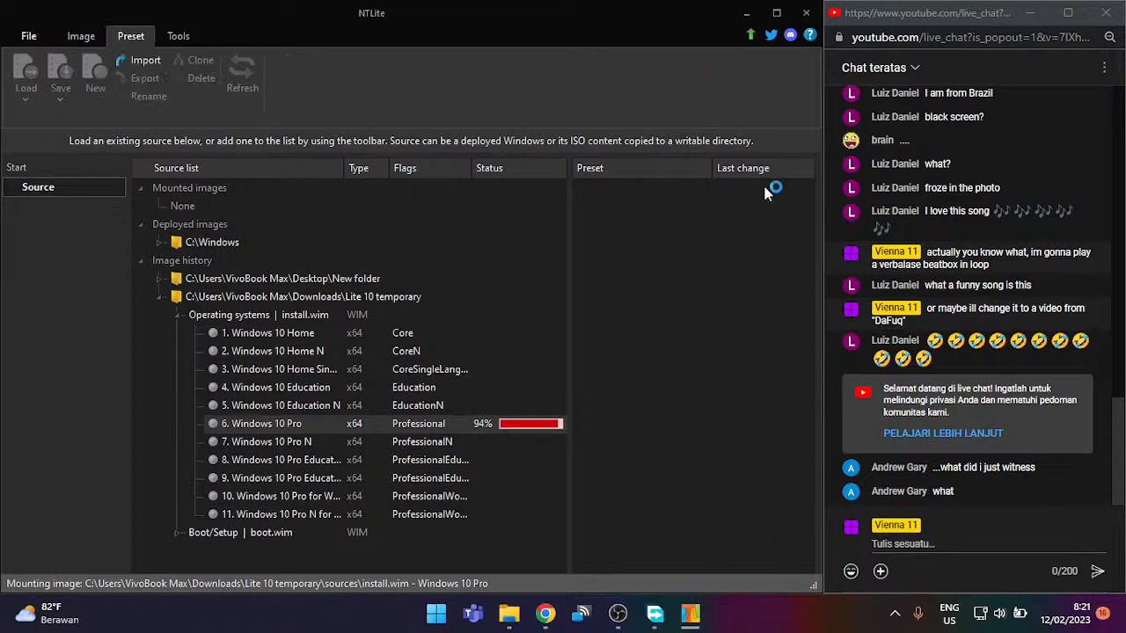
left_click(84, 35)
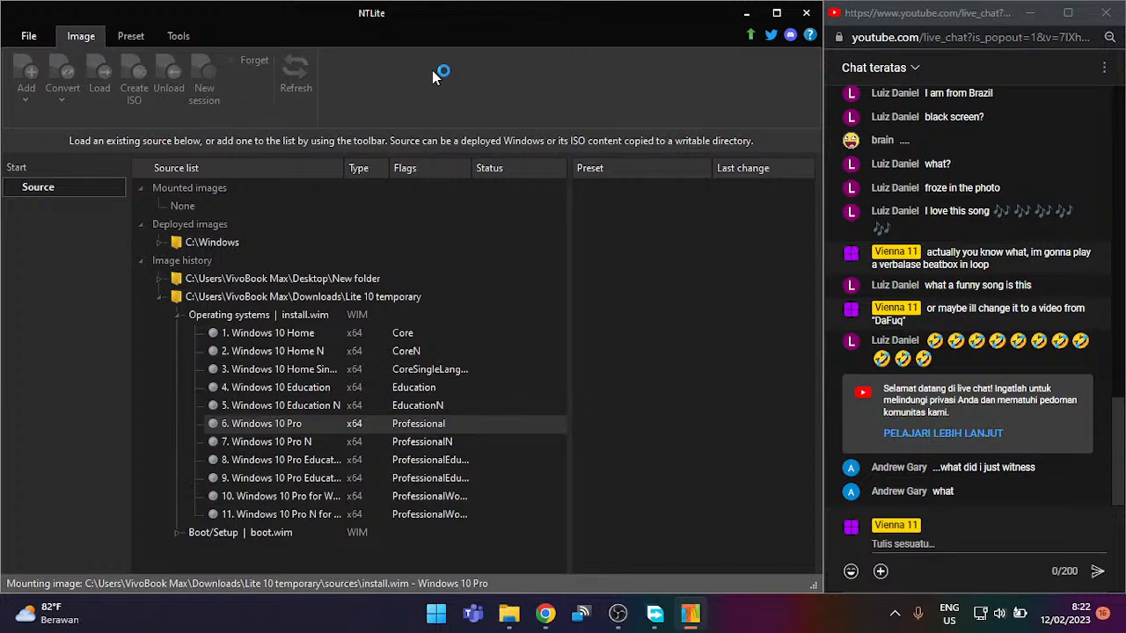
Step: Set the system volume to about 50 via Quick Settings, then return to NTLite beside the chat
left_click(609, 618)
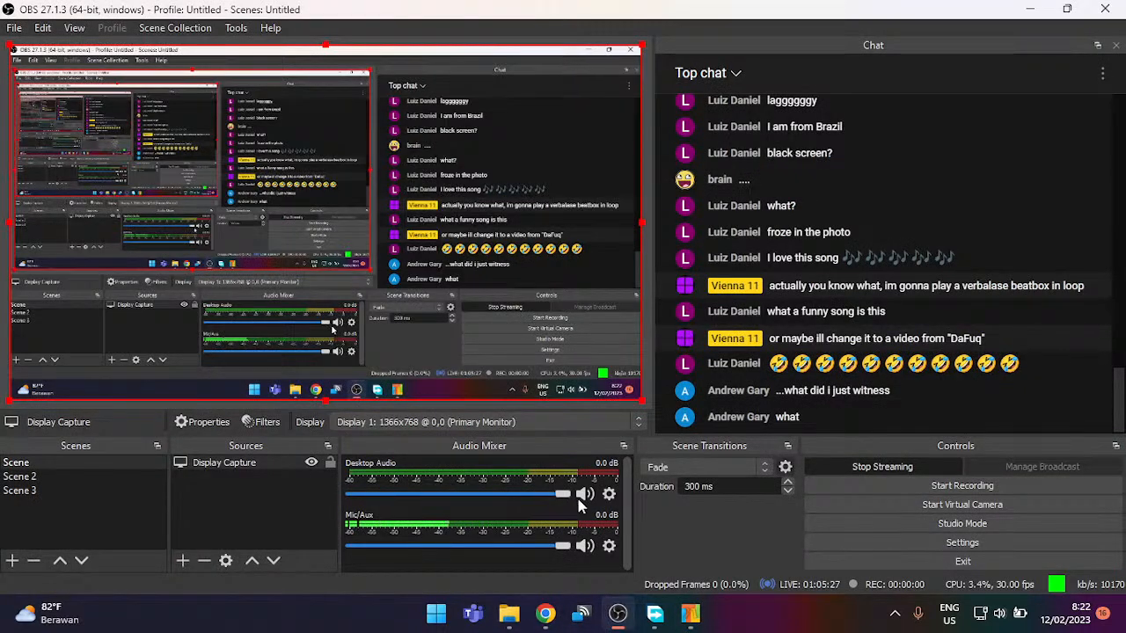
left_click(989, 601)
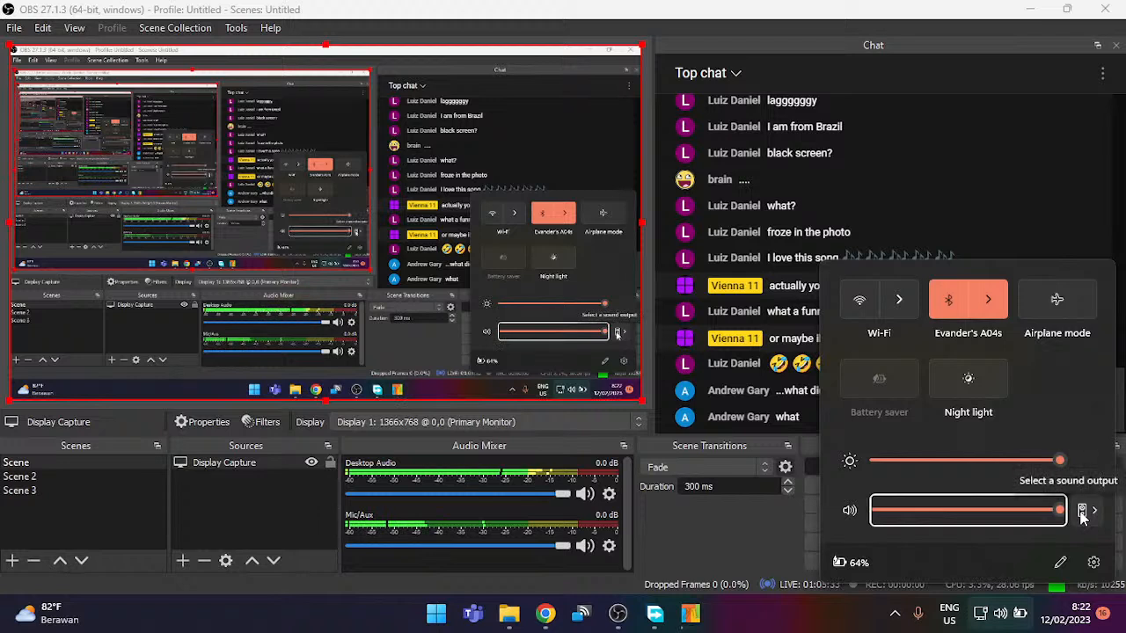
left_click(953, 511)
left_click(974, 512)
scroll(975, 512, "down", 1)
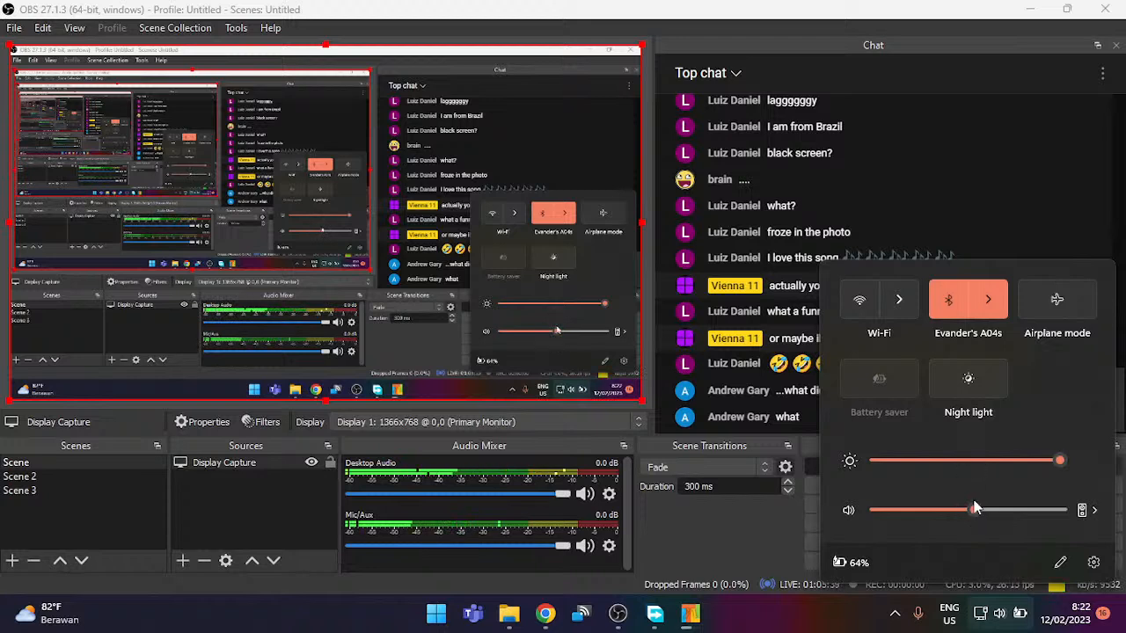
left_click(857, 7)
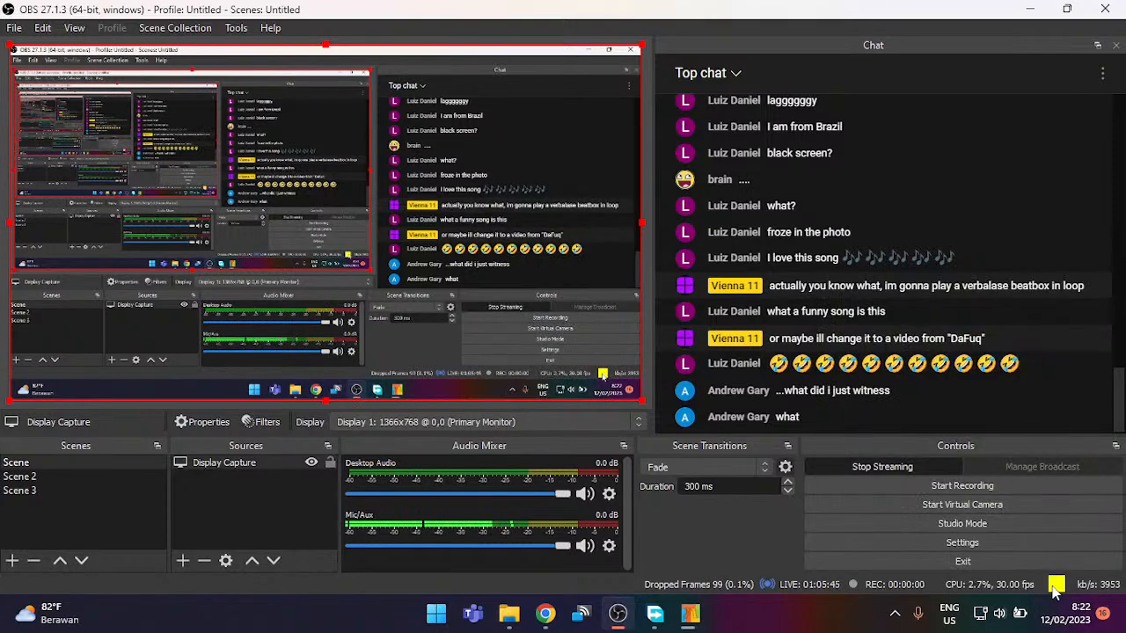
left_click(546, 618)
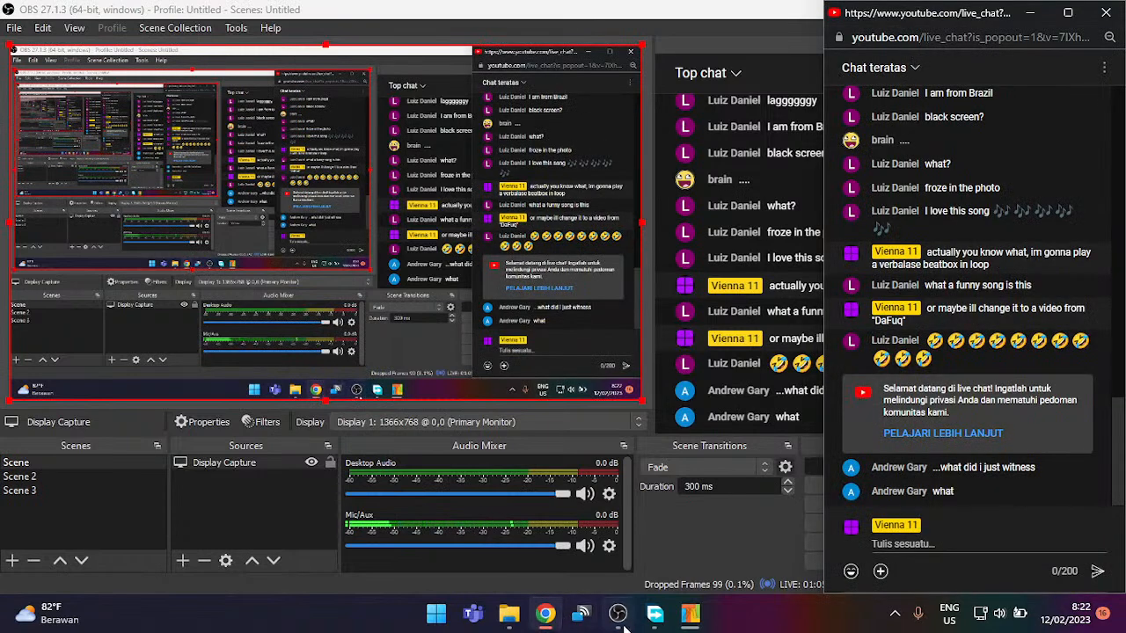
left_click(571, 505)
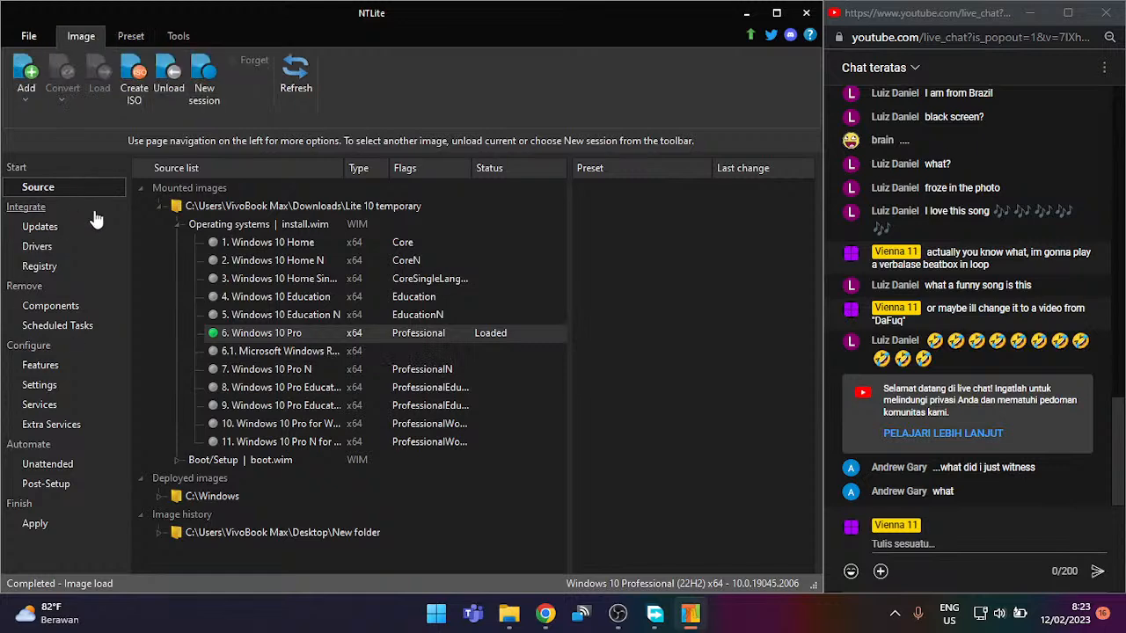
Step: Show the Updates page listing the image's installed language packs and KB updates
left_click(78, 230)
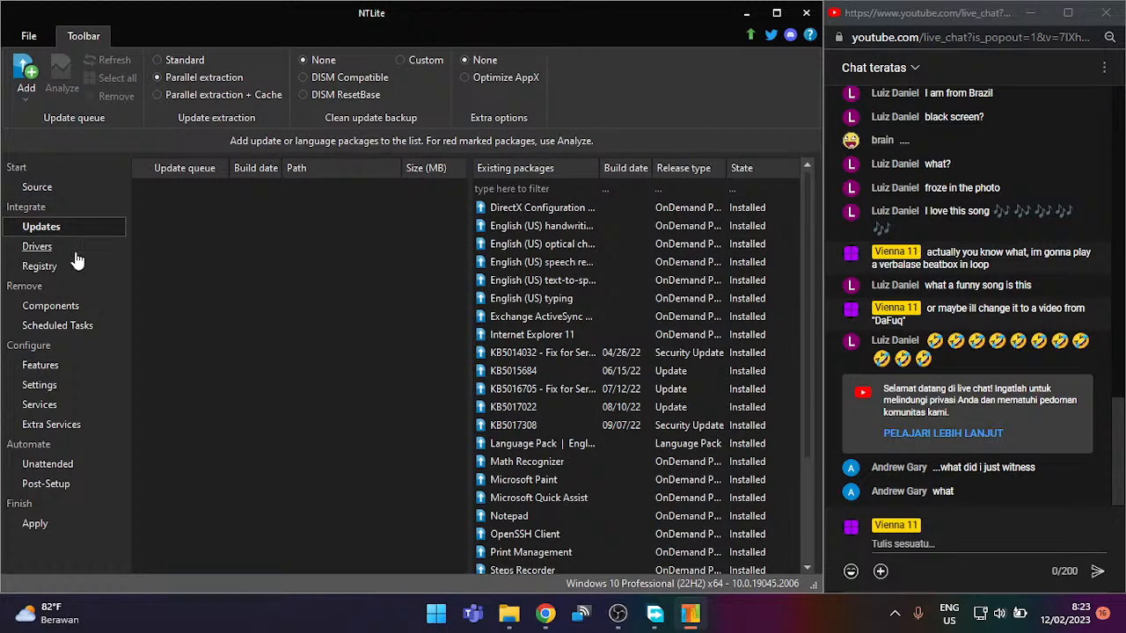
Step: Browse the Drivers and Registry pages, expanding Disk drives, then move to Remove > Components
left_click(78, 248)
left_click(83, 269)
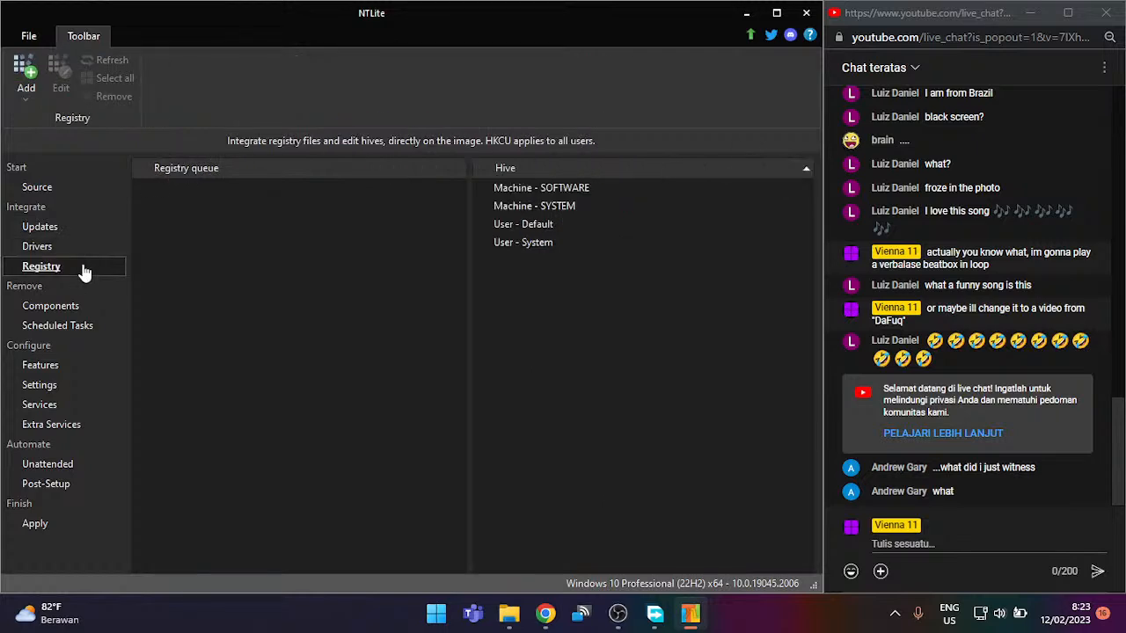
left_click(70, 249)
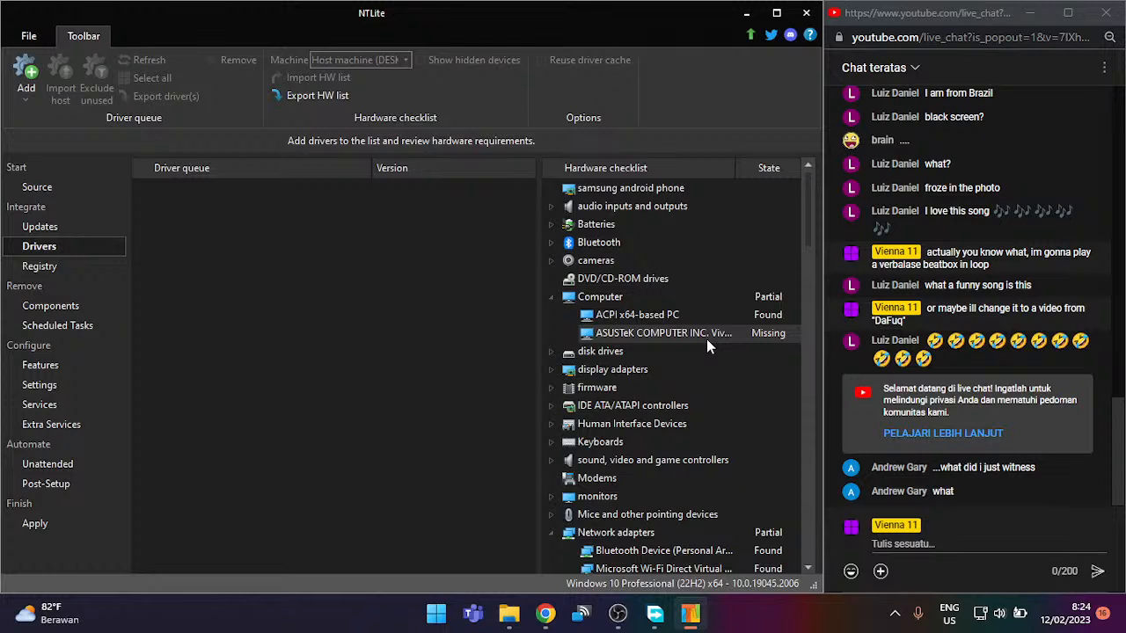
double_click(654, 351)
double_click(655, 350)
double_click(654, 350)
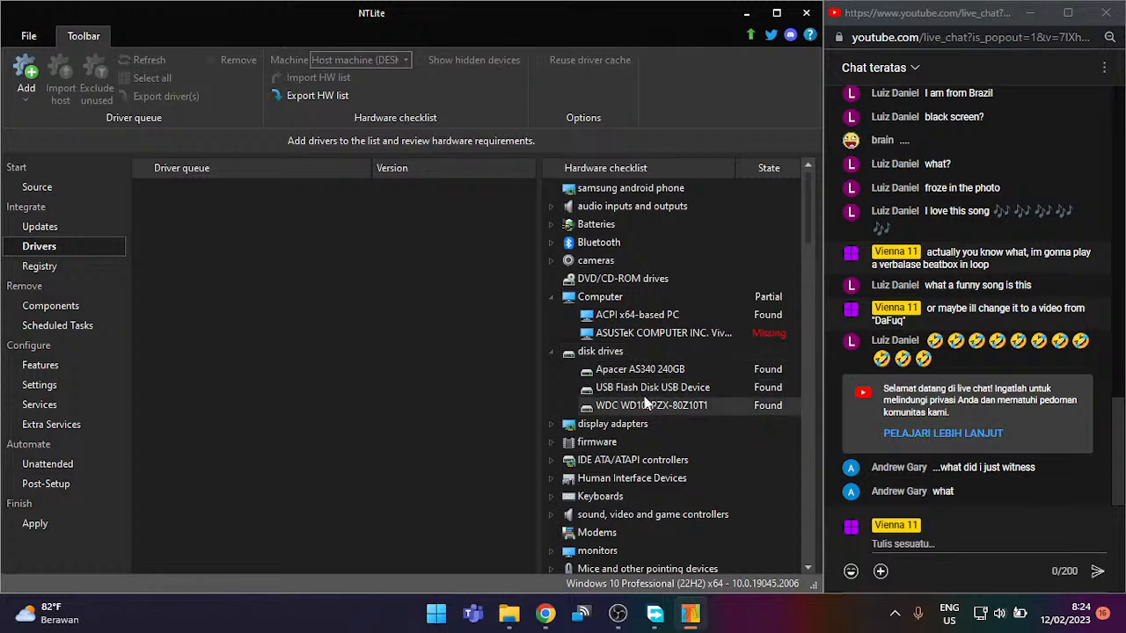
left_click(37, 268)
left_click(65, 307)
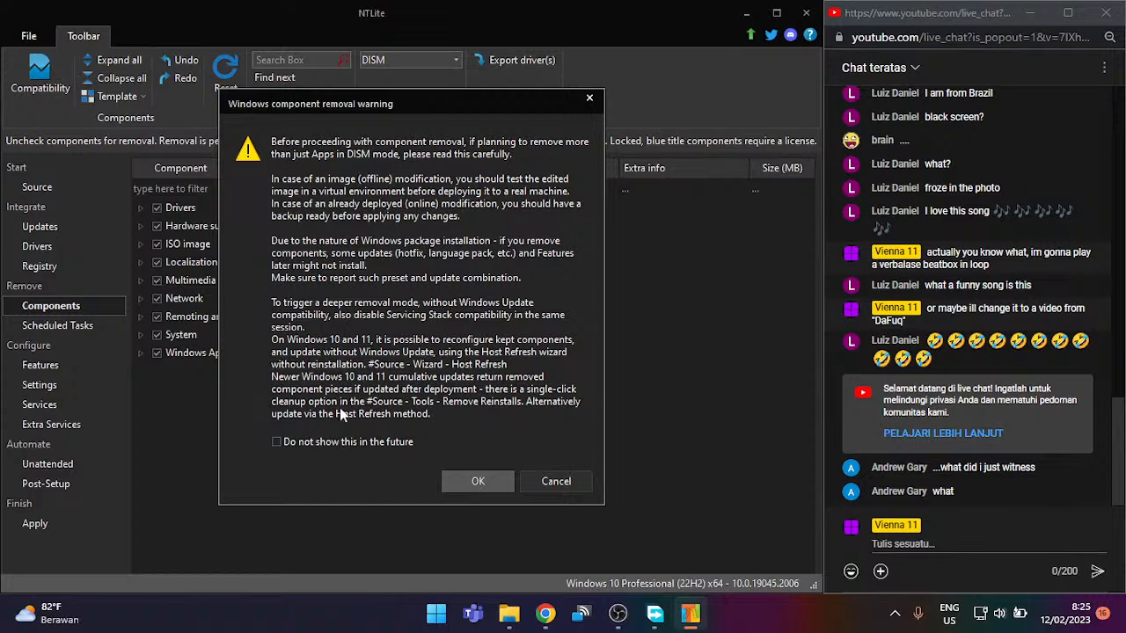
left_click(466, 482)
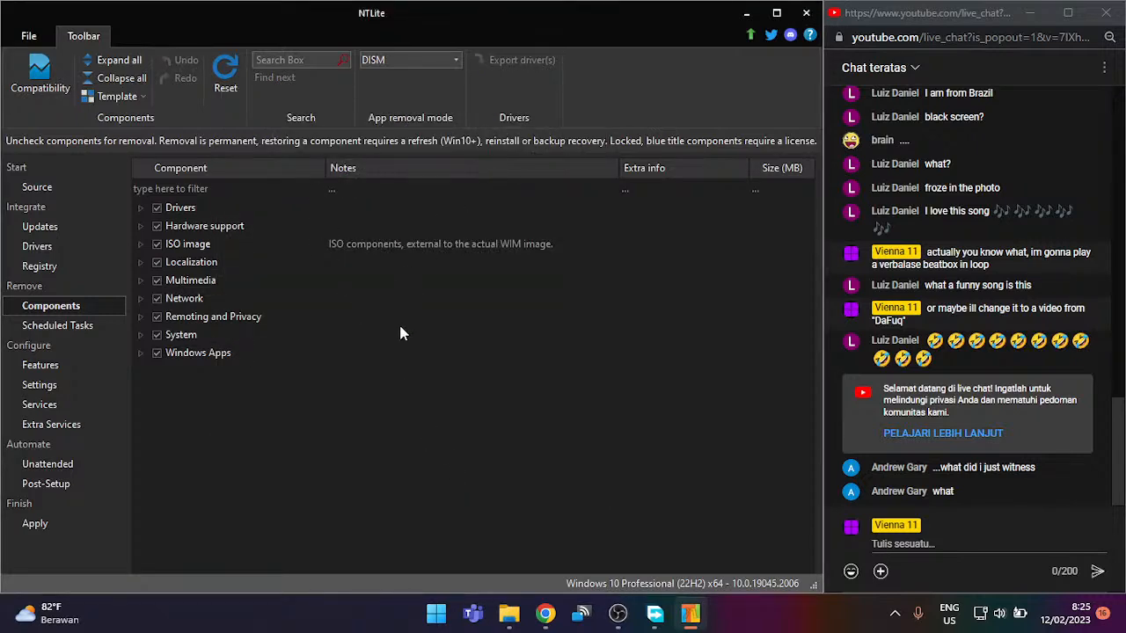
left_click(141, 317)
scroll(220, 386, "down", 3)
scroll(242, 411, "down", 3)
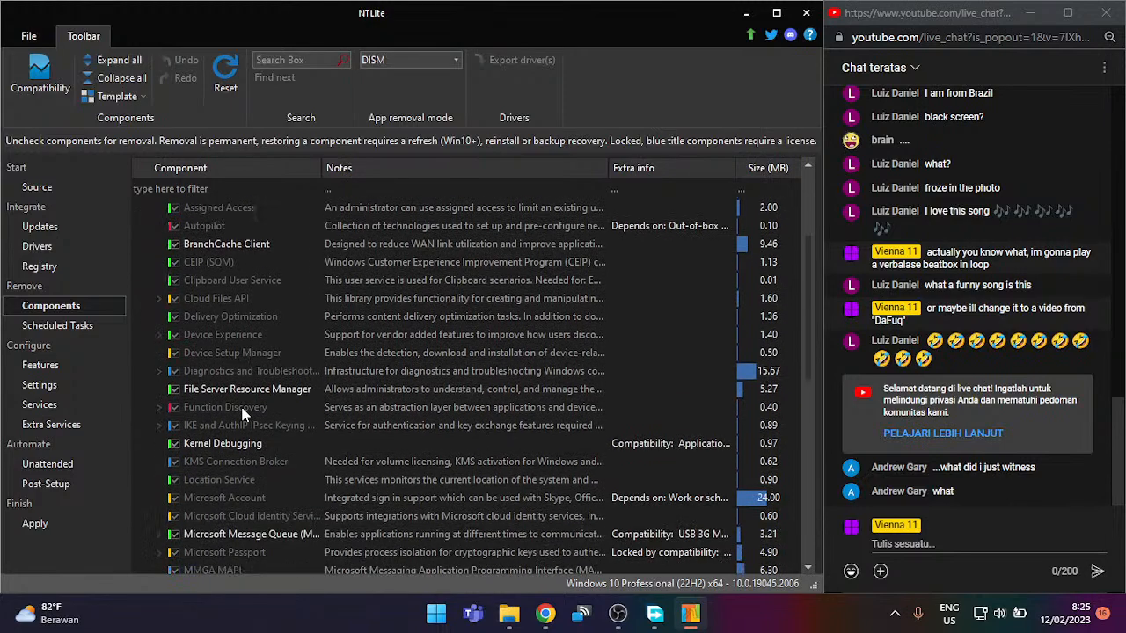
scroll(245, 410, "down", 3)
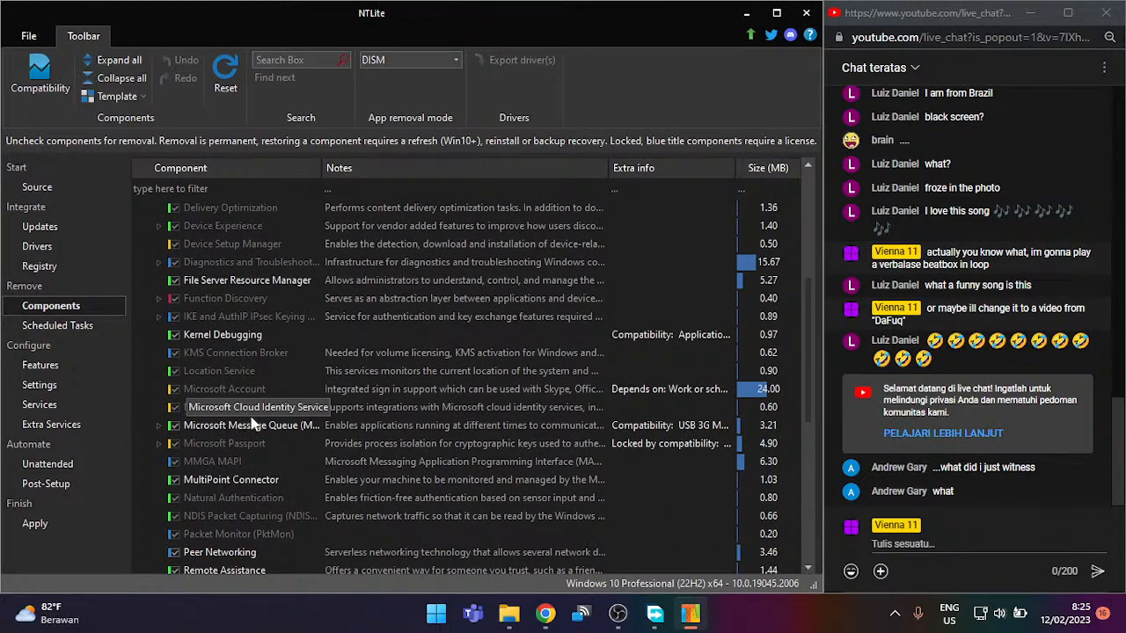
scroll(246, 411, "down", 2)
scroll(250, 413, "up", 5)
scroll(244, 415, "up", 1)
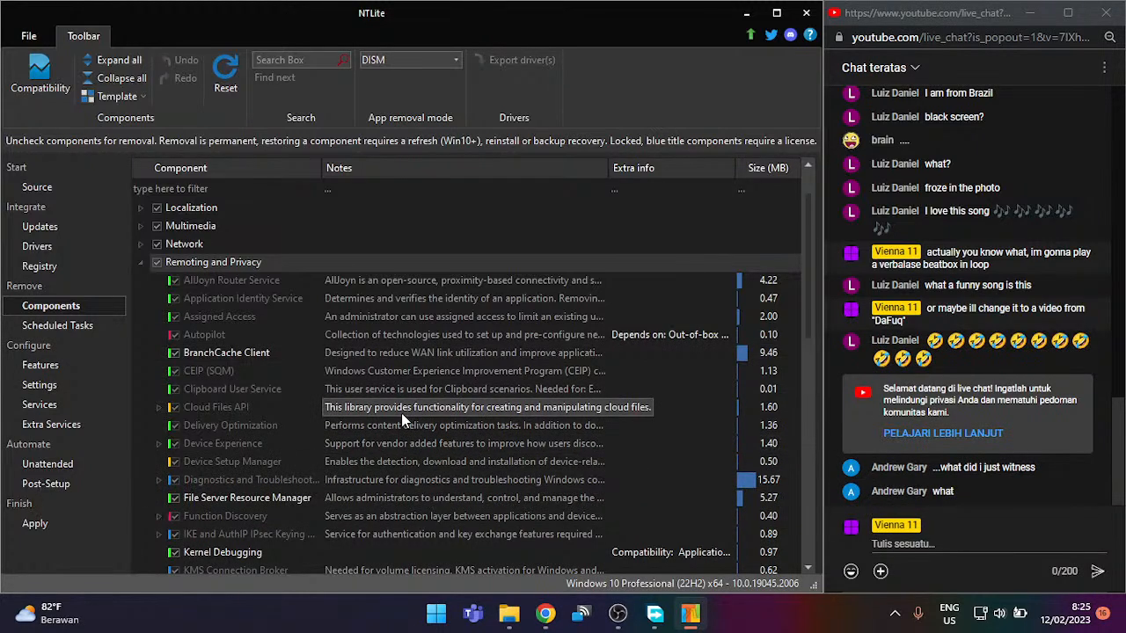
scroll(377, 475, "down", 5)
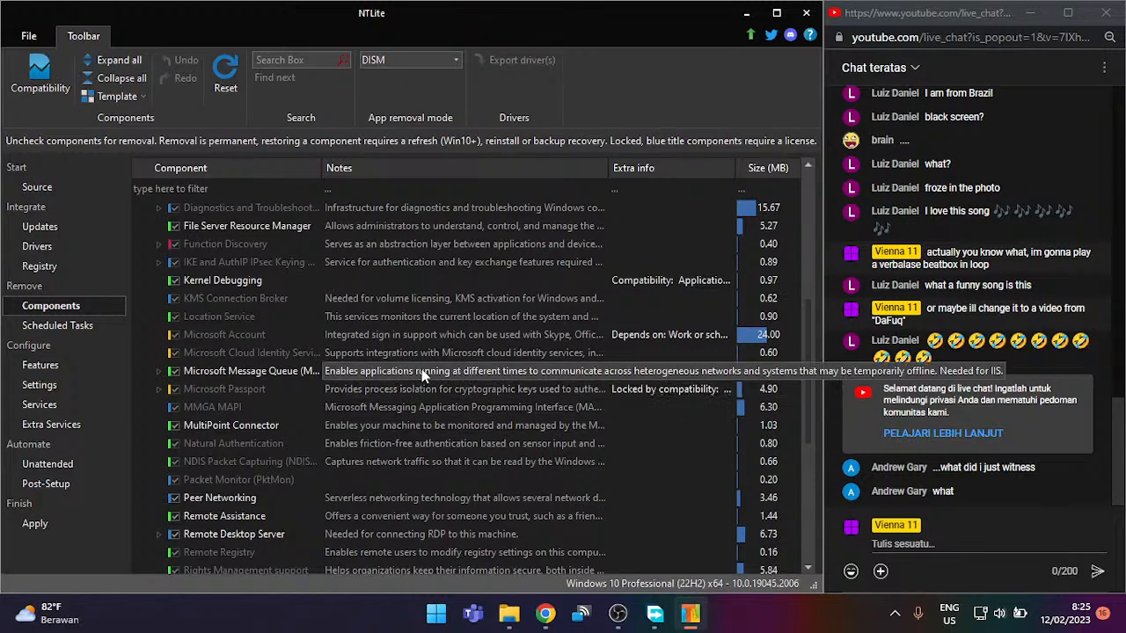
scroll(404, 505, "down", 1)
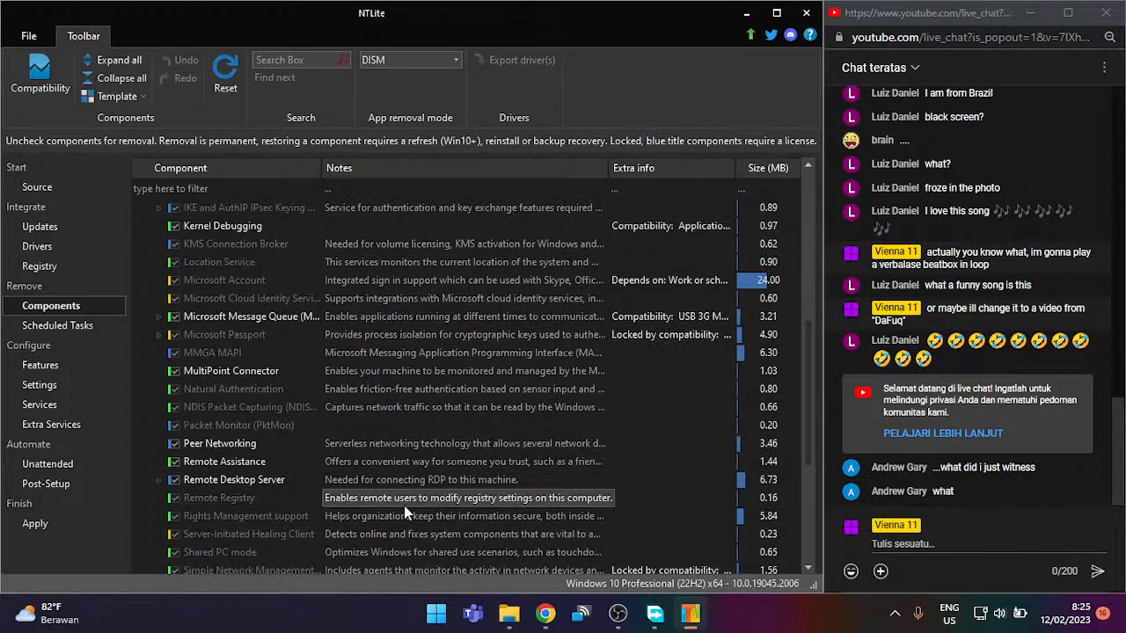
scroll(422, 461, "down", 1)
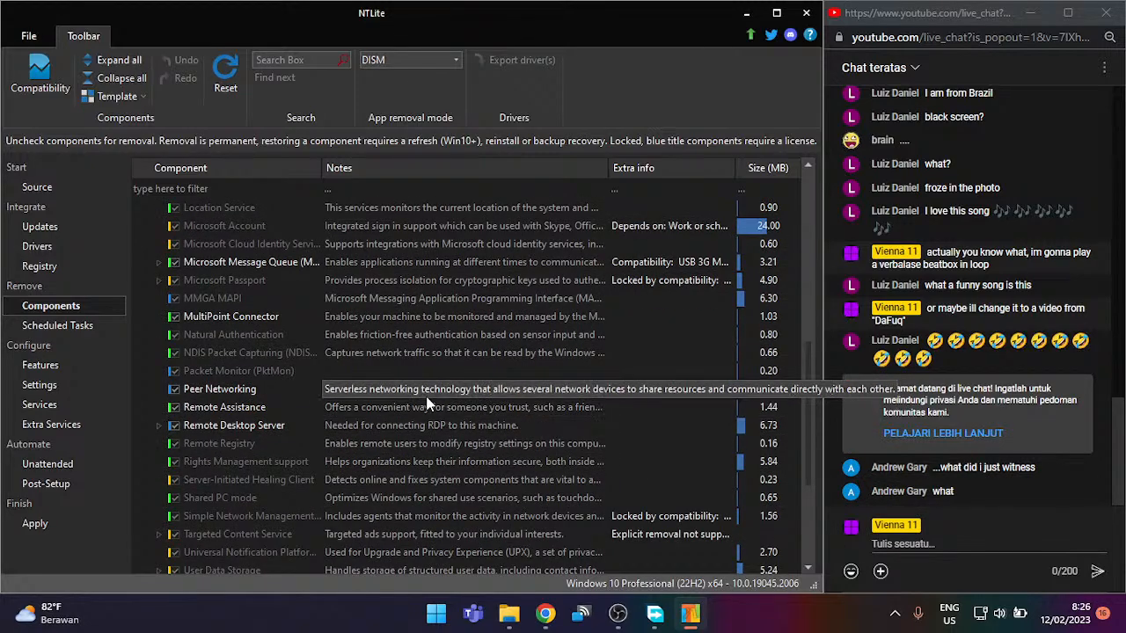
scroll(429, 401, "down", 4)
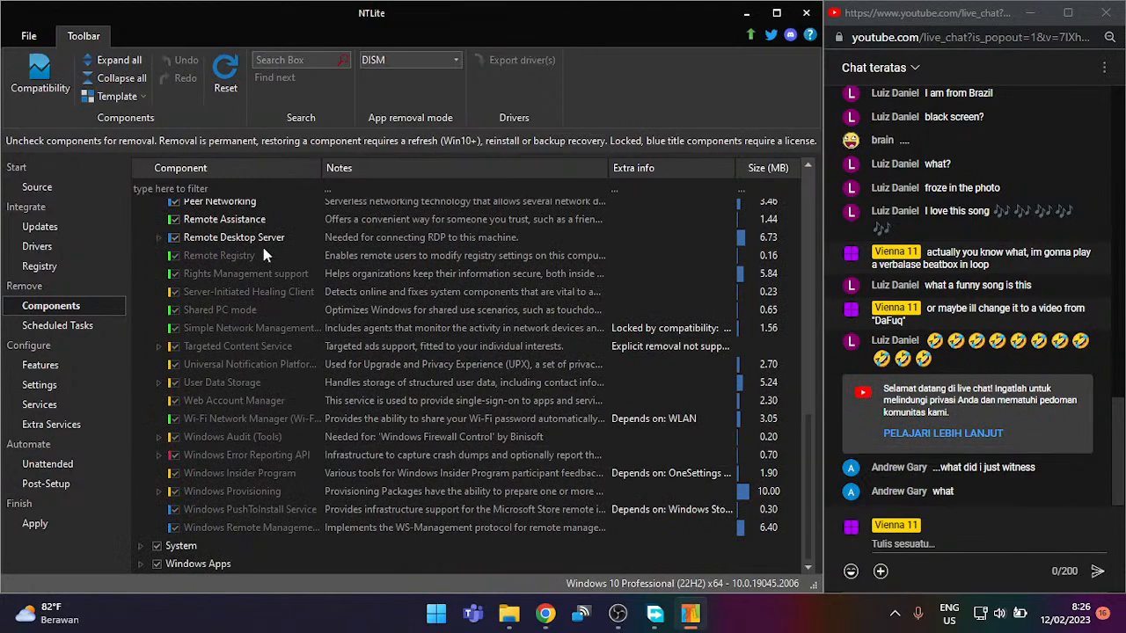
scroll(266, 244, "up", 4)
scroll(249, 227, "up", 2)
scroll(249, 237, "up", 3)
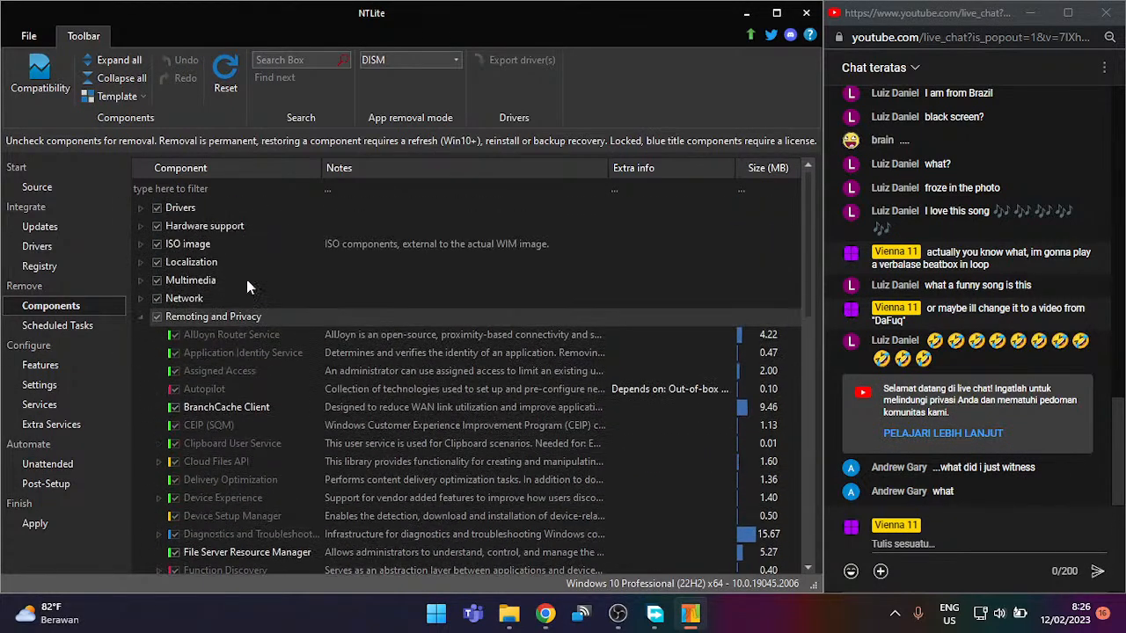
Step: Collapse Remoting and Privacy, expand System, and scroll through entries like .NET Framework Core
double_click(238, 318)
double_click(218, 333)
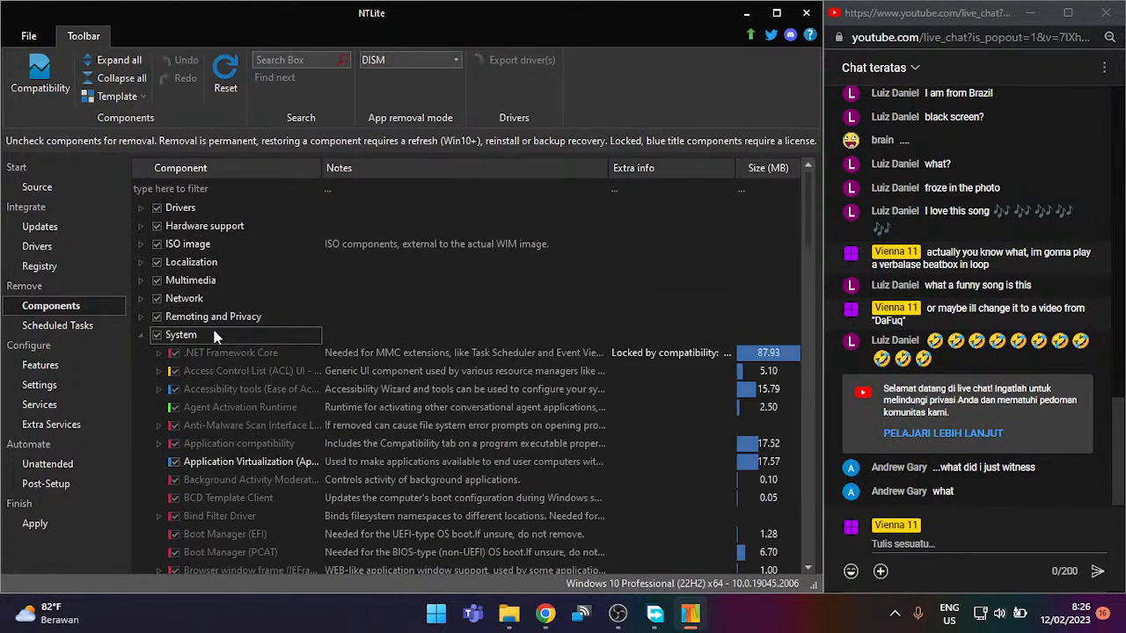
scroll(213, 337, "down", 5)
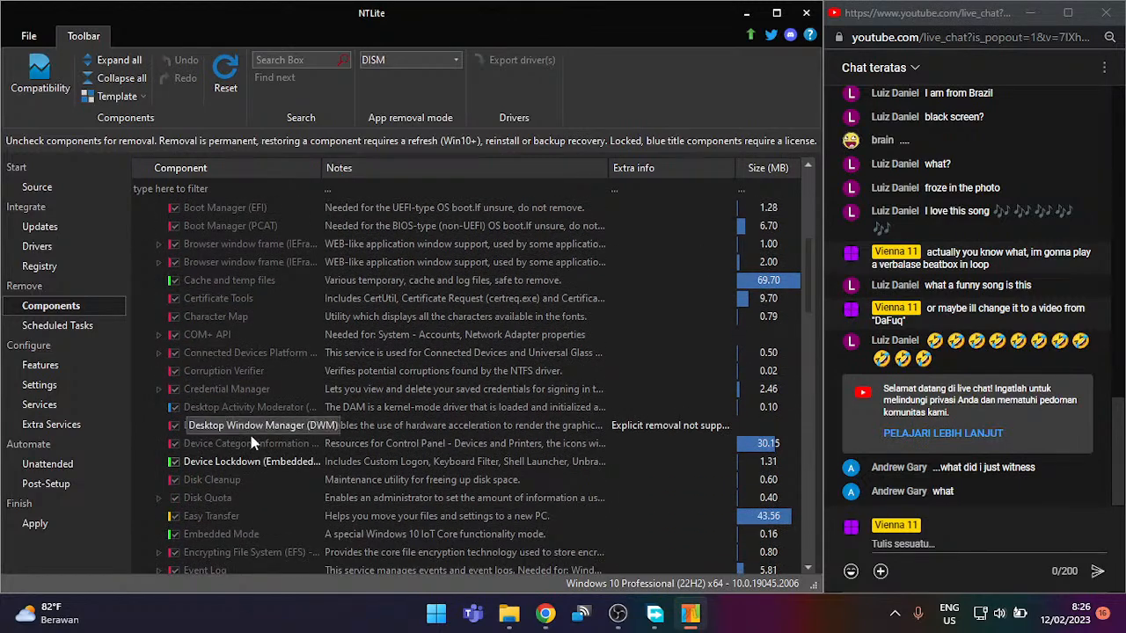
scroll(263, 467, "down", 15)
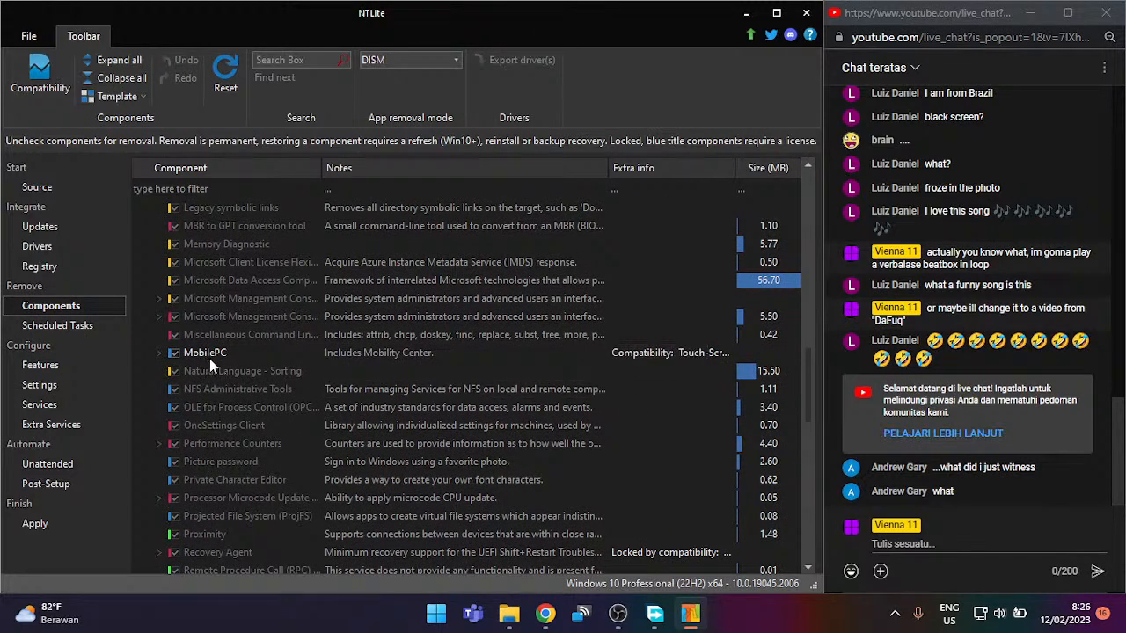
scroll(209, 358, "down", 2)
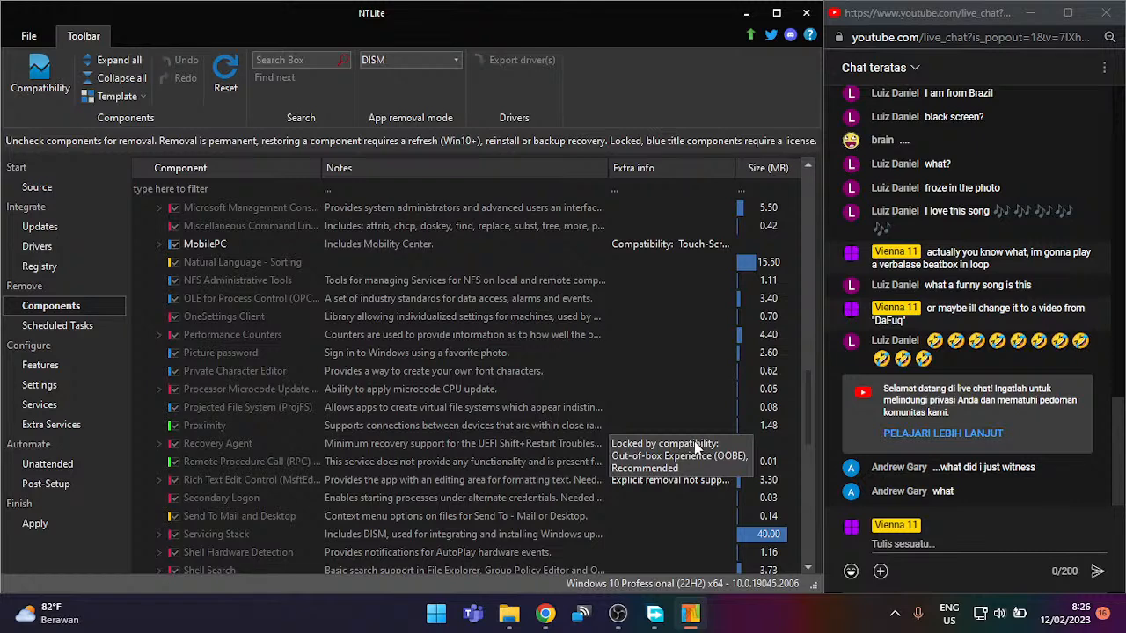
scroll(694, 447, "down", 1)
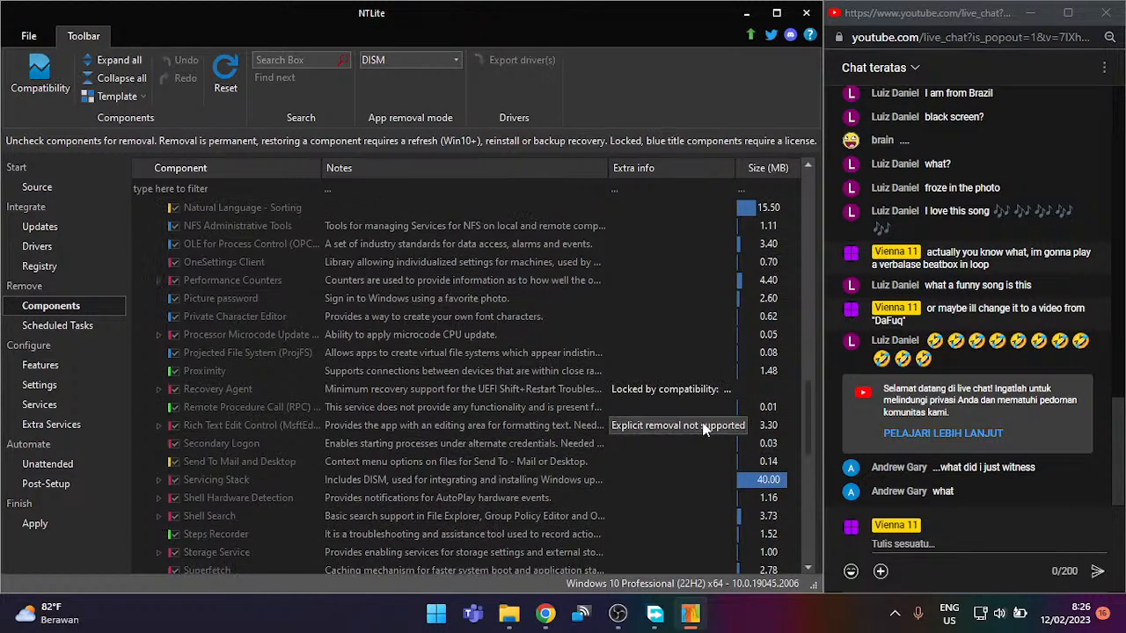
scroll(704, 428, "down", 3)
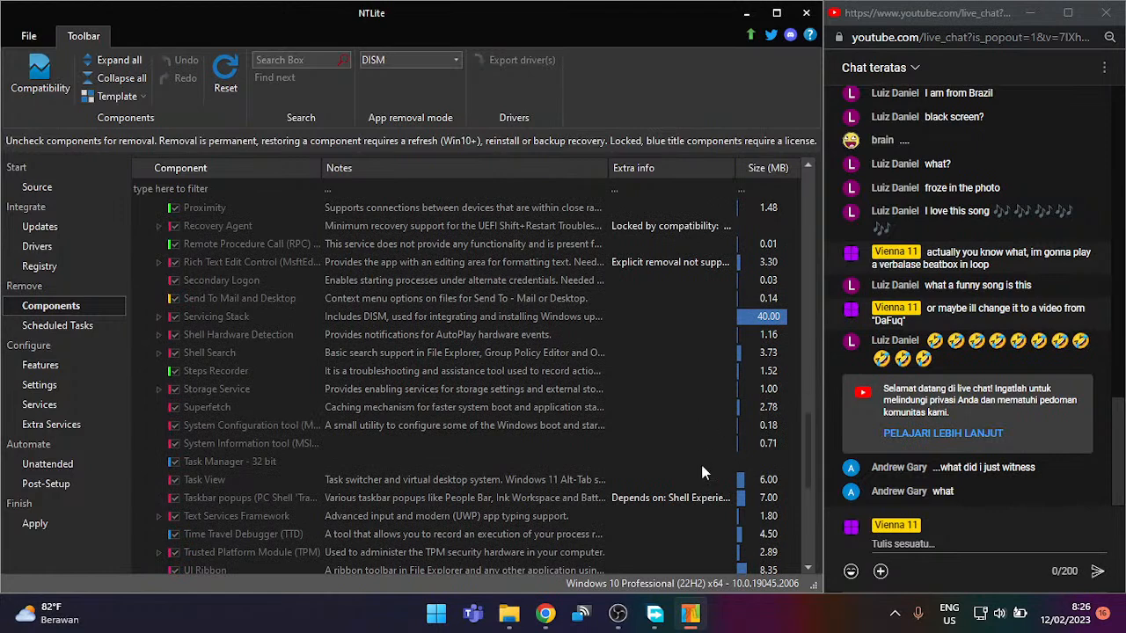
scroll(714, 452, "down", 4)
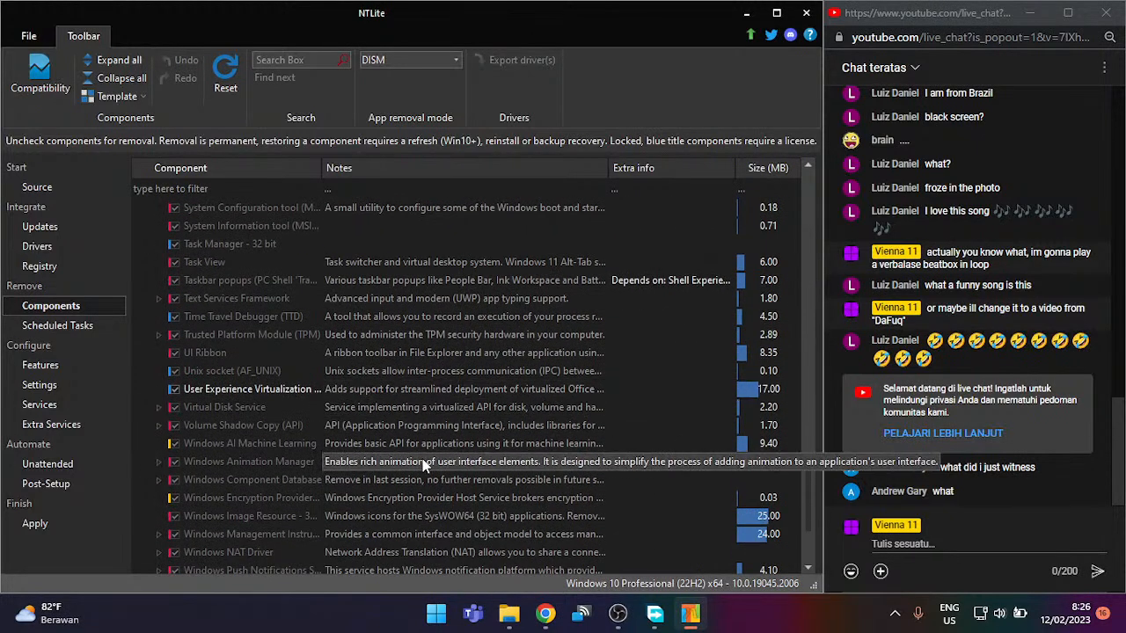
scroll(434, 431, "down", 2)
scroll(444, 424, "down", 1)
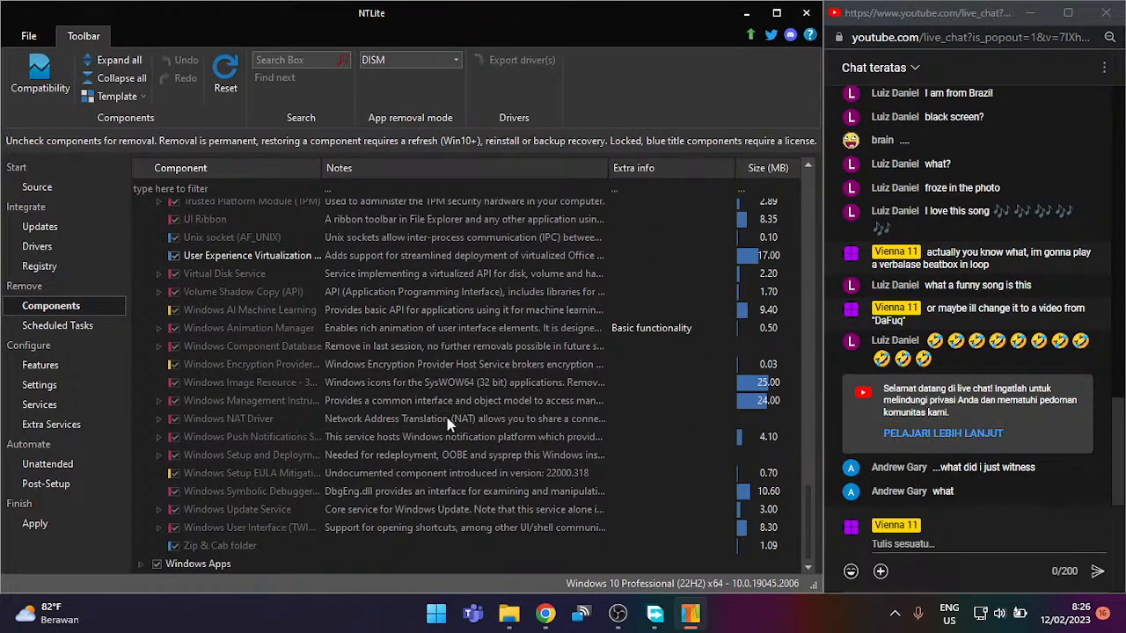
scroll(448, 423, "up", 20)
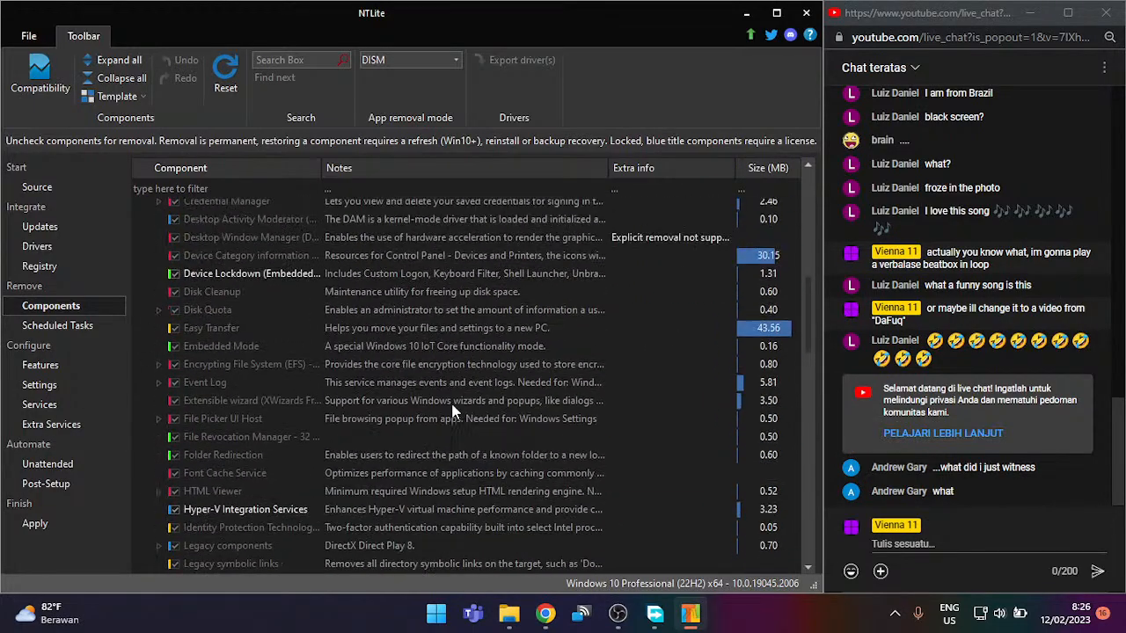
scroll(452, 408, "up", 5)
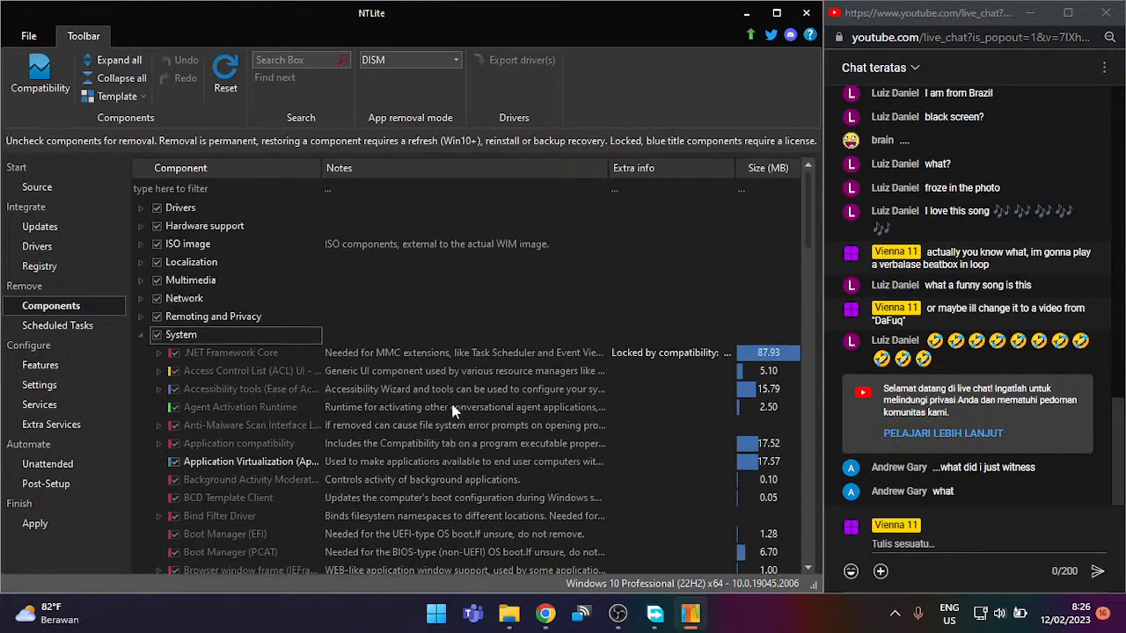
Step: Collapse the System category and expand Windows Apps
left_click(141, 335)
left_click(142, 354)
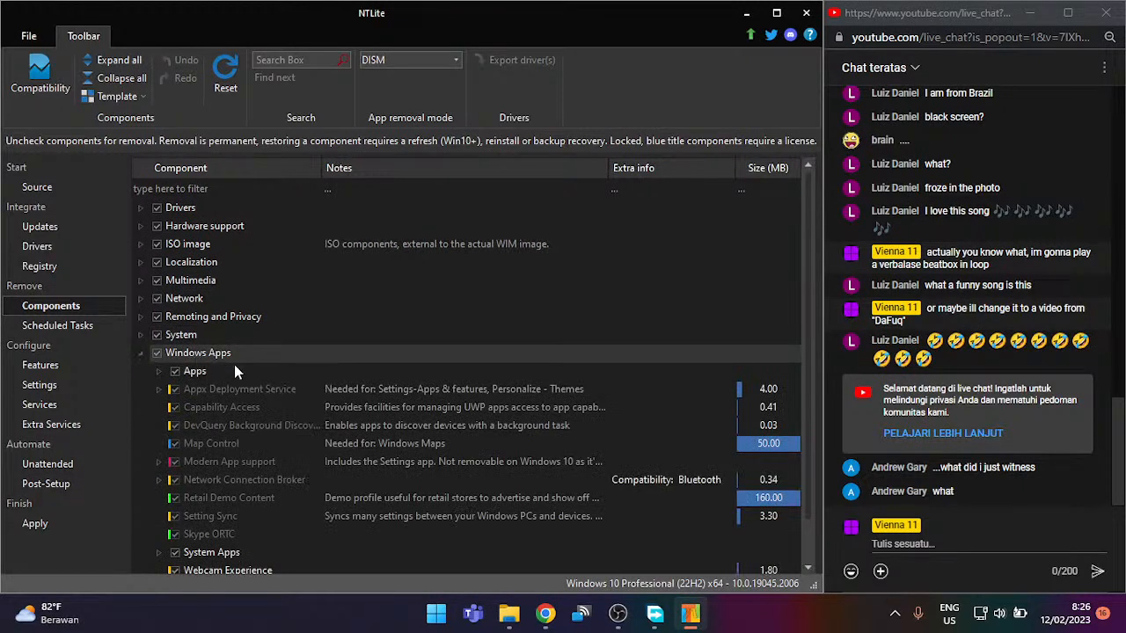
scroll(235, 365, "down", 1)
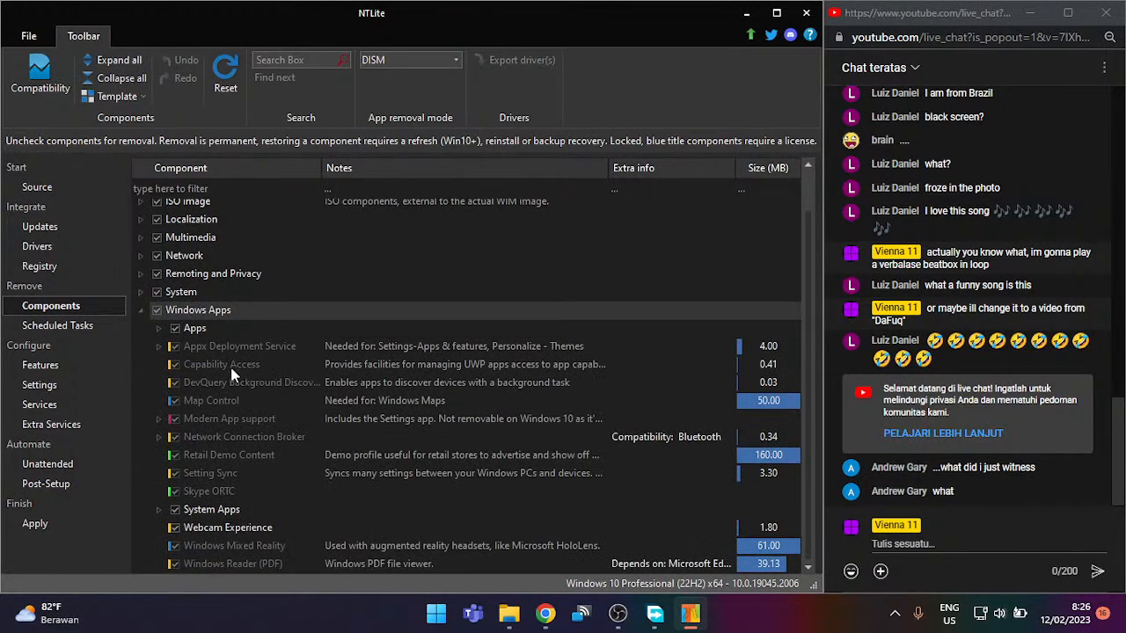
Step: Expand the System Apps group and scroll through its apps down to Xbox Game UI
left_click(212, 516)
double_click(193, 510)
scroll(321, 479, "down", 6)
scroll(330, 444, "up", 3)
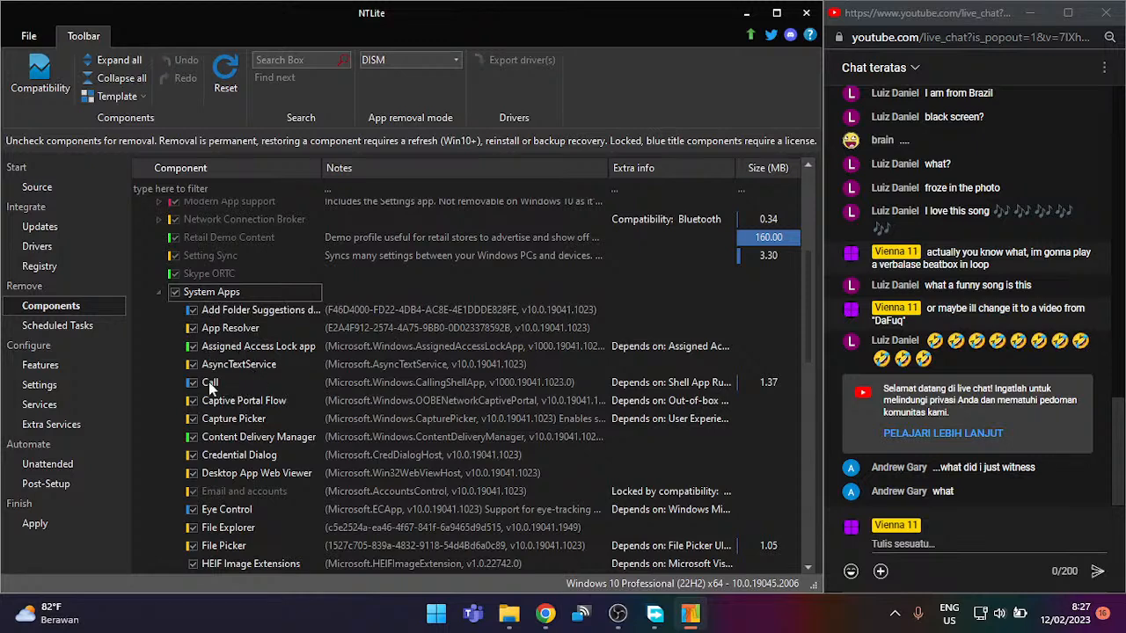
scroll(387, 303, "down", 2)
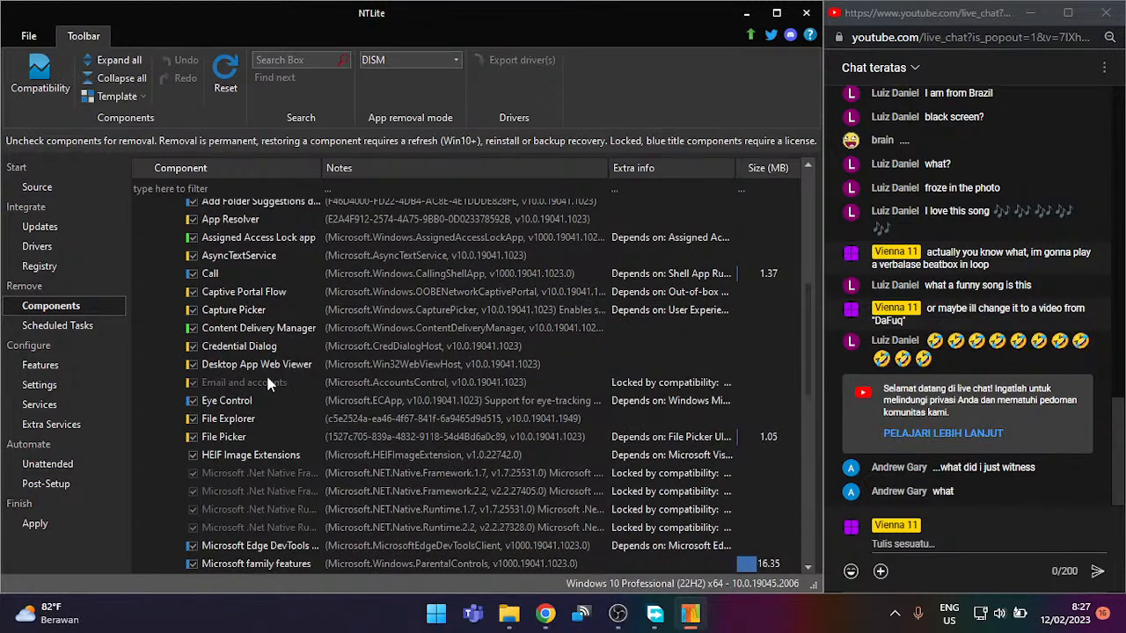
scroll(269, 380, "down", 1)
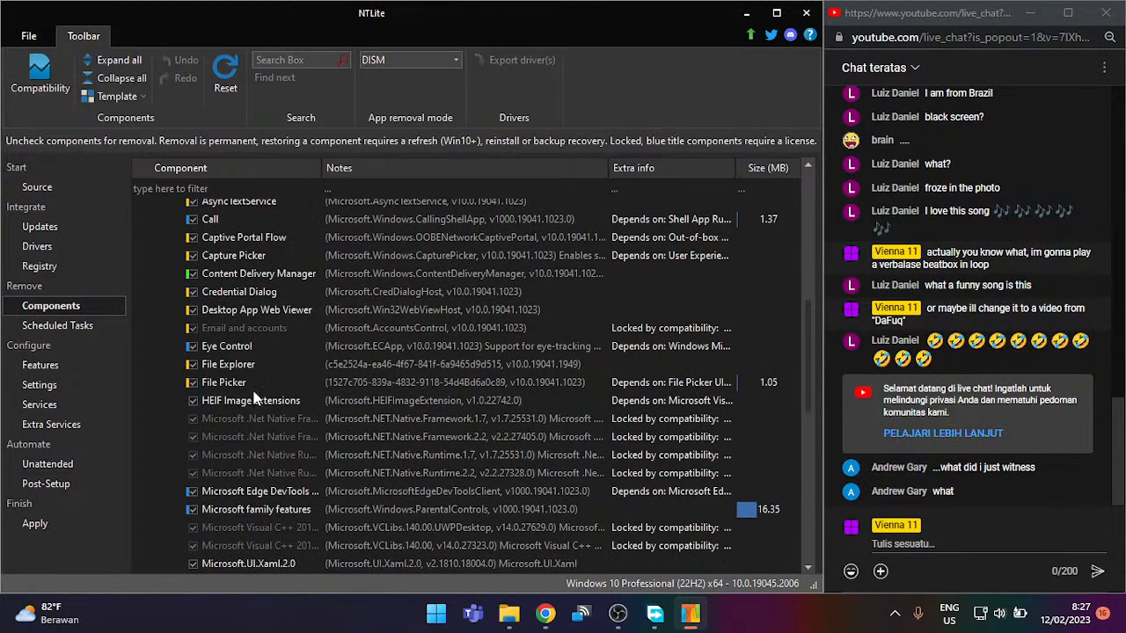
scroll(253, 396, "down", 3)
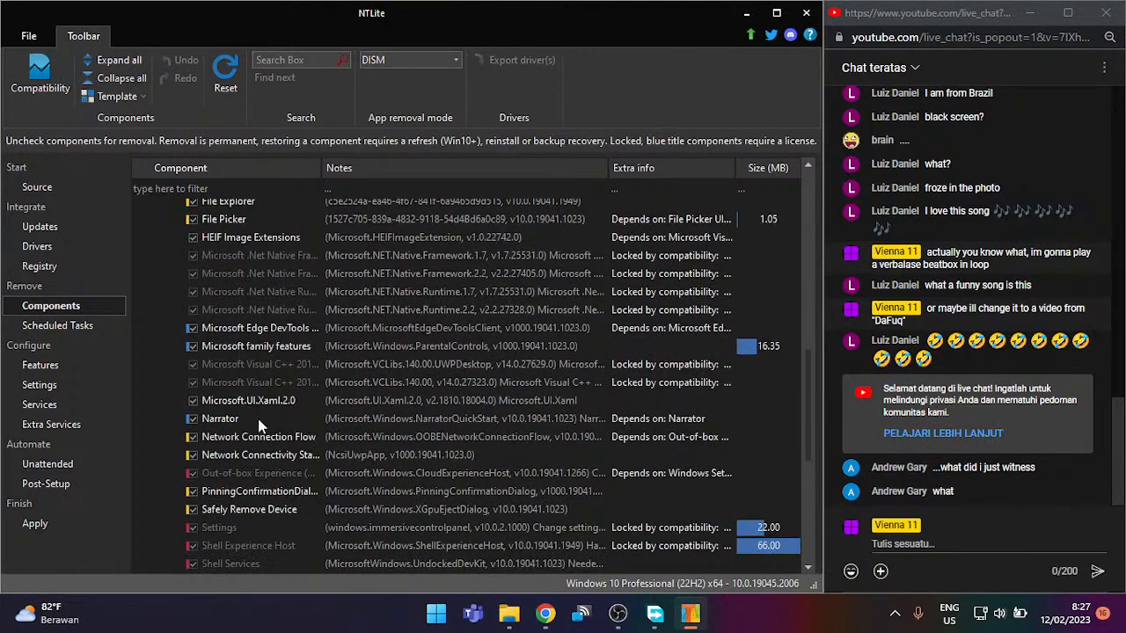
scroll(281, 434, "down", 2)
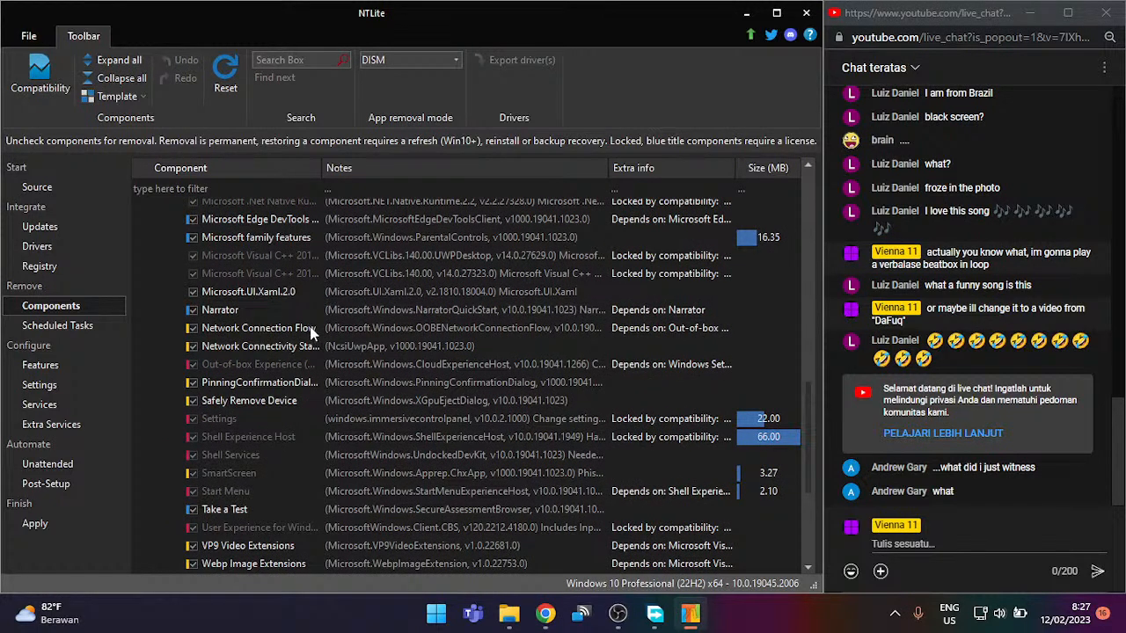
scroll(312, 352, "down", 1)
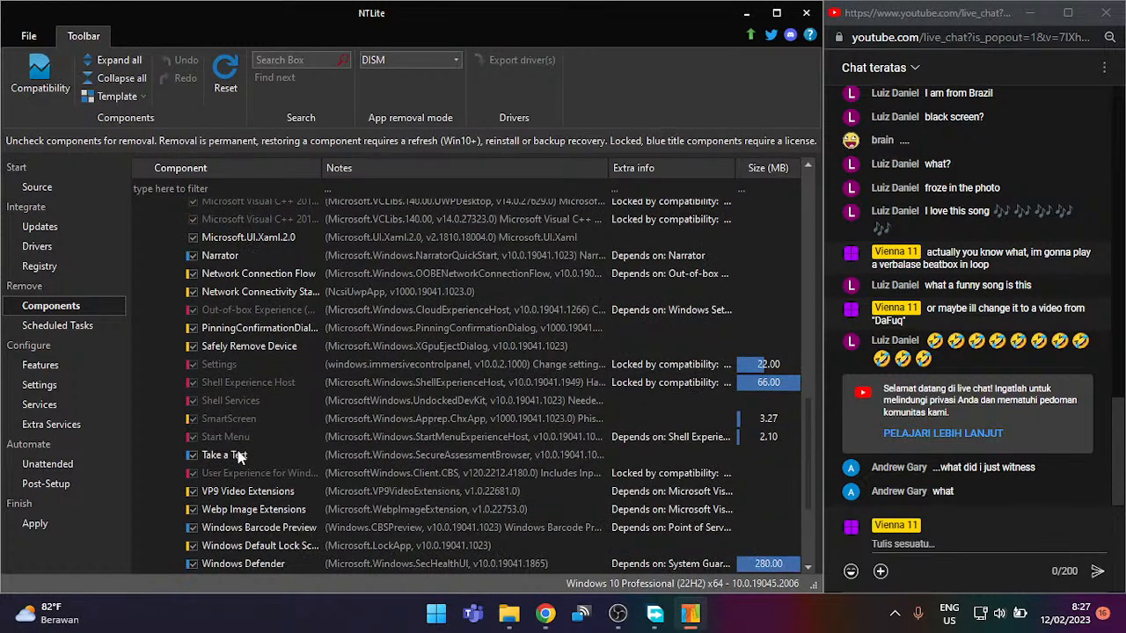
scroll(254, 439, "down", 1)
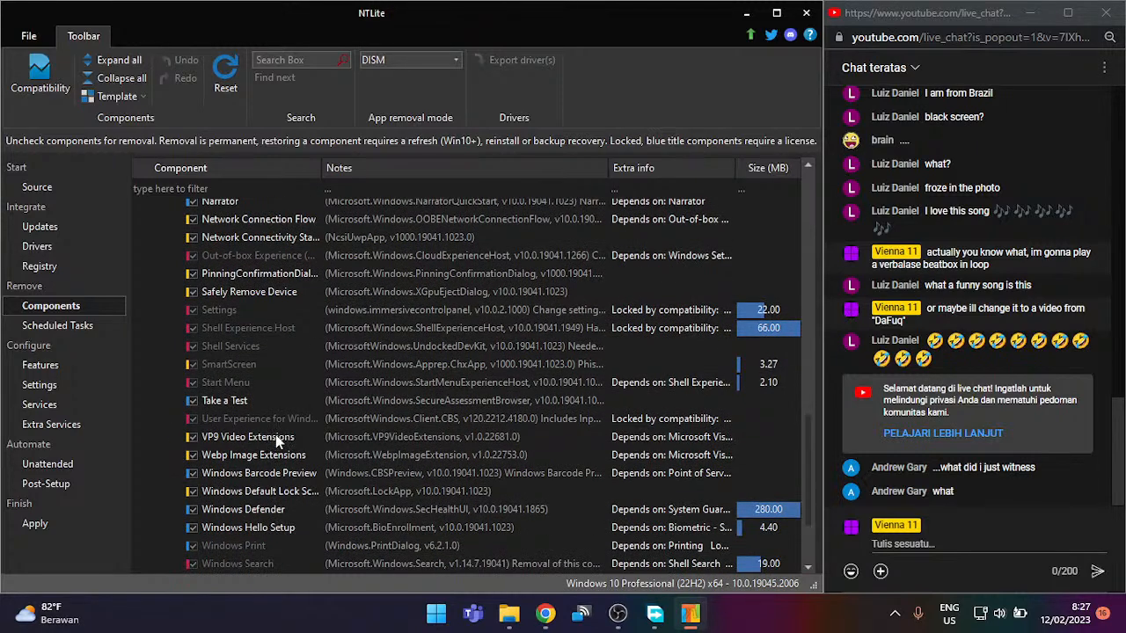
scroll(275, 434, "down", 2)
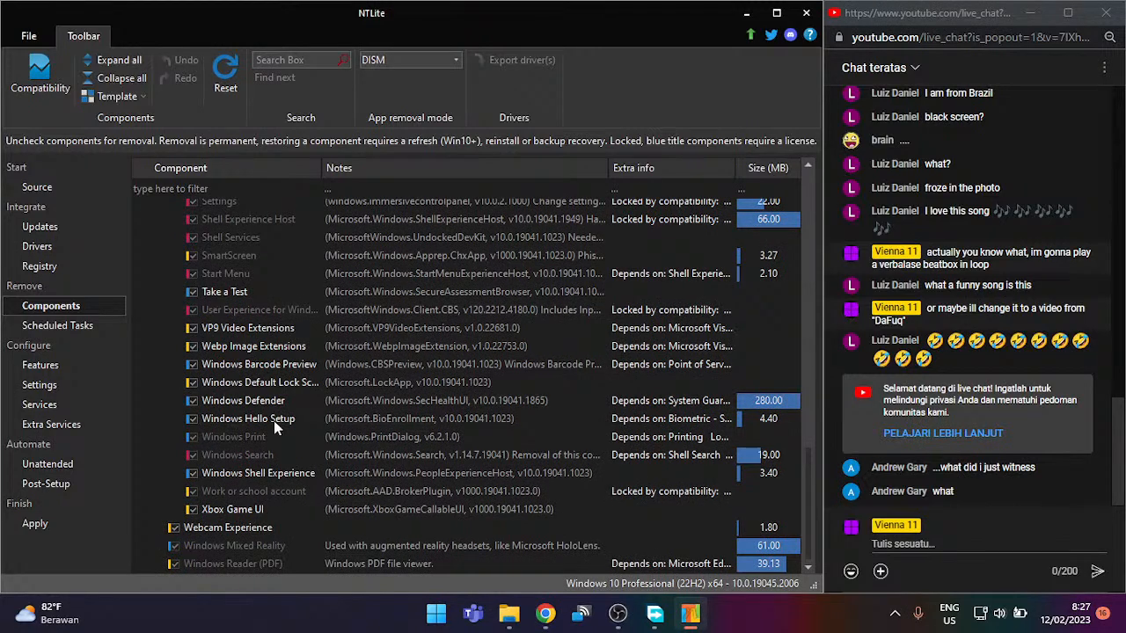
left_click(222, 507)
left_click(191, 510)
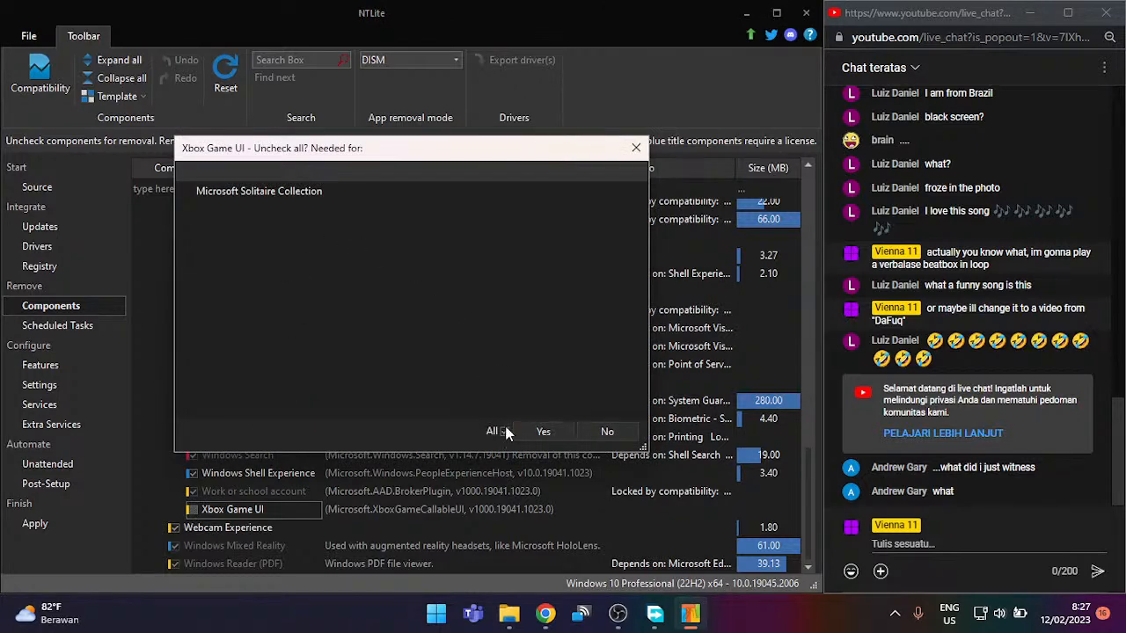
left_click(539, 431)
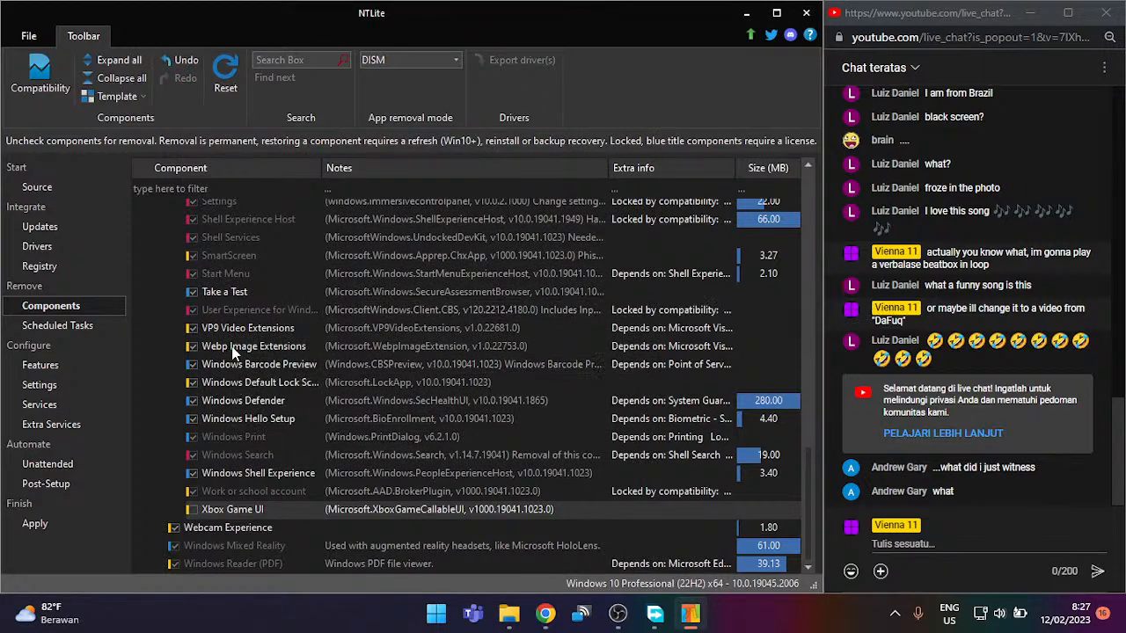
scroll(258, 329, "up", 2)
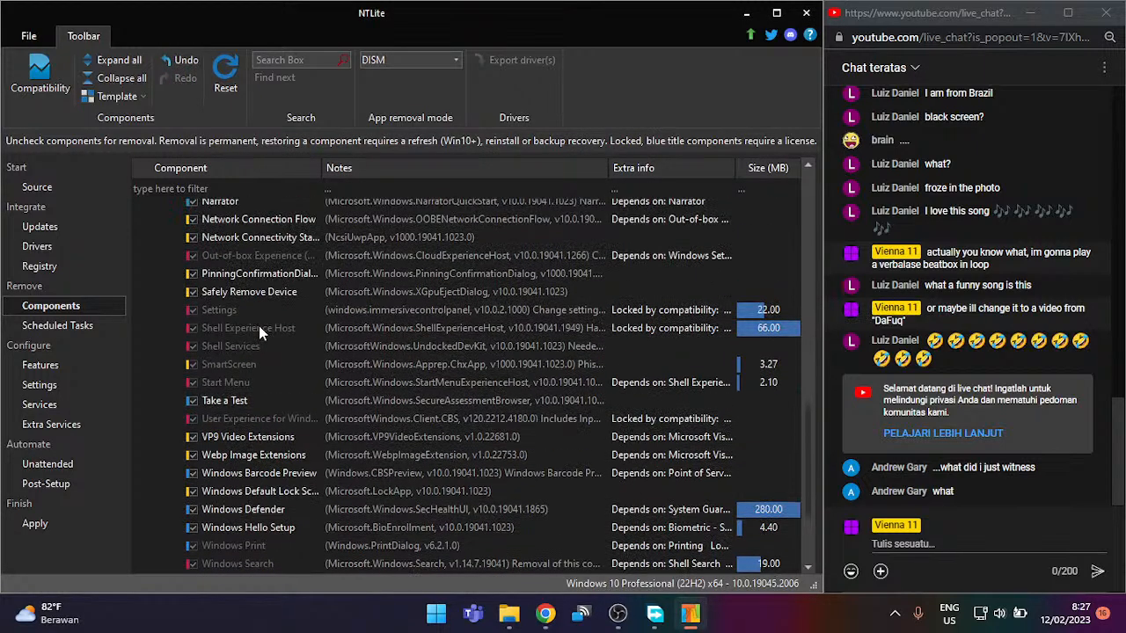
scroll(258, 331, "up", 1)
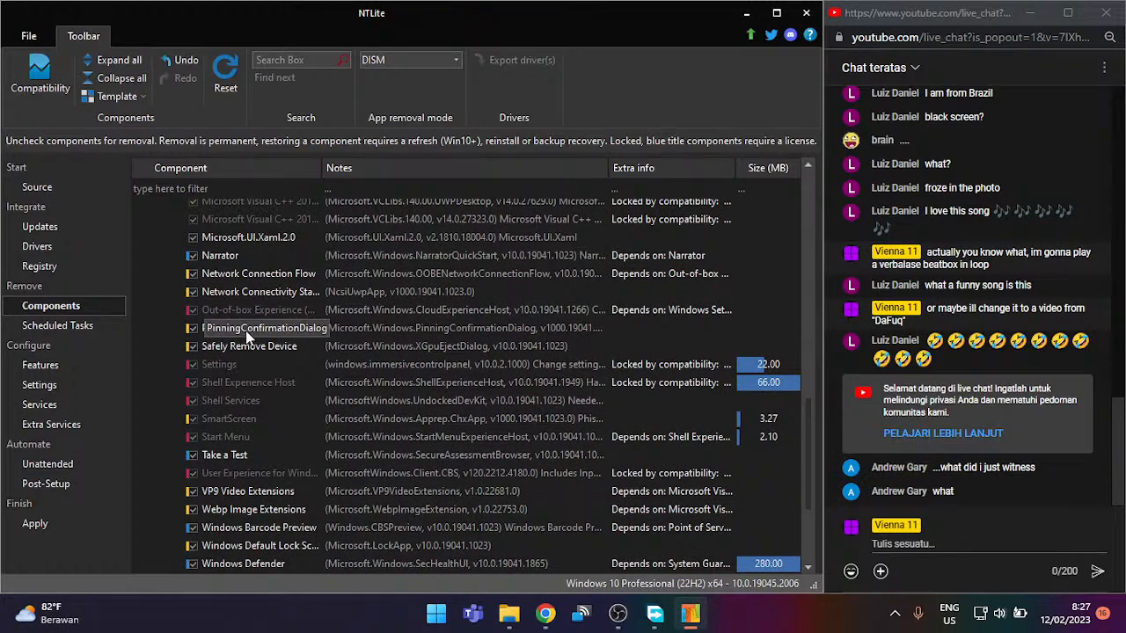
scroll(255, 332, "up", 4)
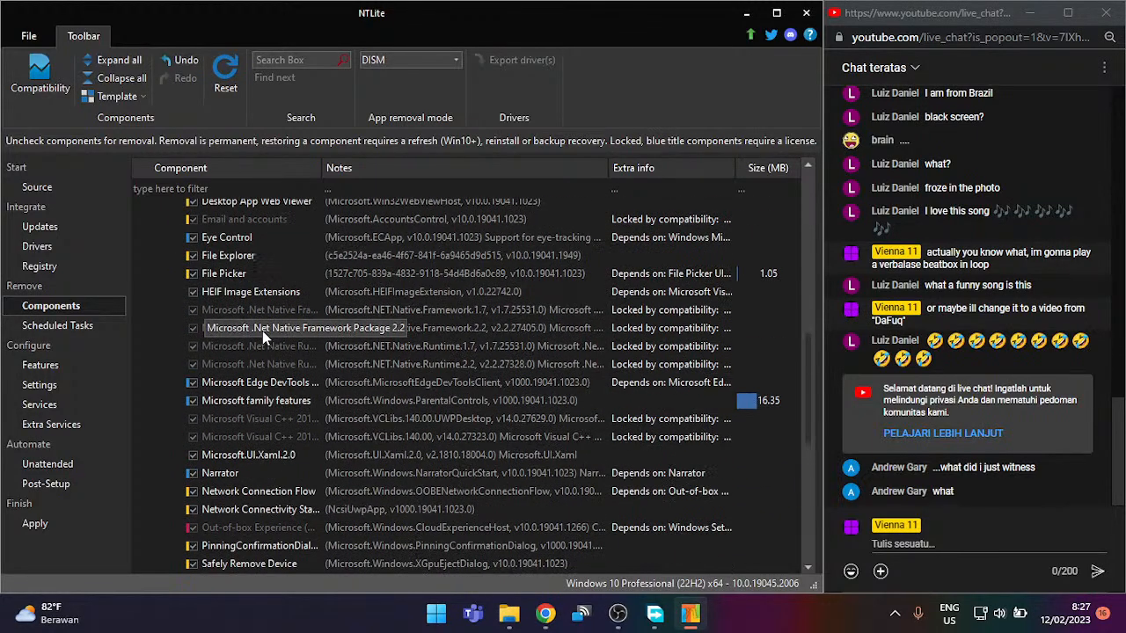
scroll(262, 331, "up", 2)
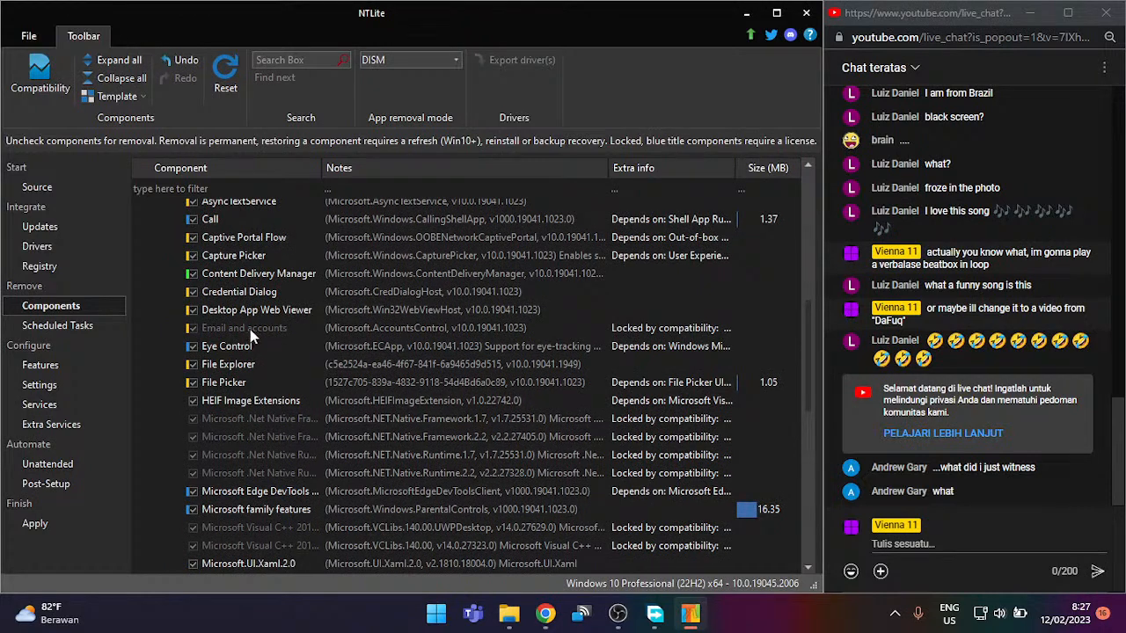
scroll(255, 329, "up", 1)
scroll(286, 288, "up", 1)
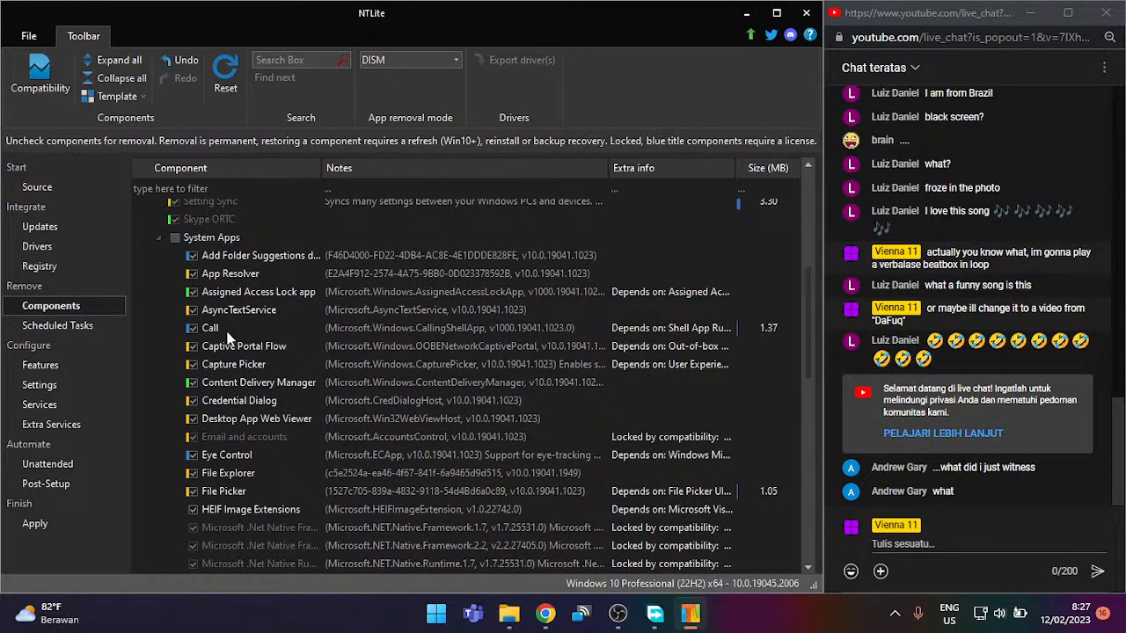
Step: Uncheck the Call system app for removal, then expand the System component group
left_click(192, 328)
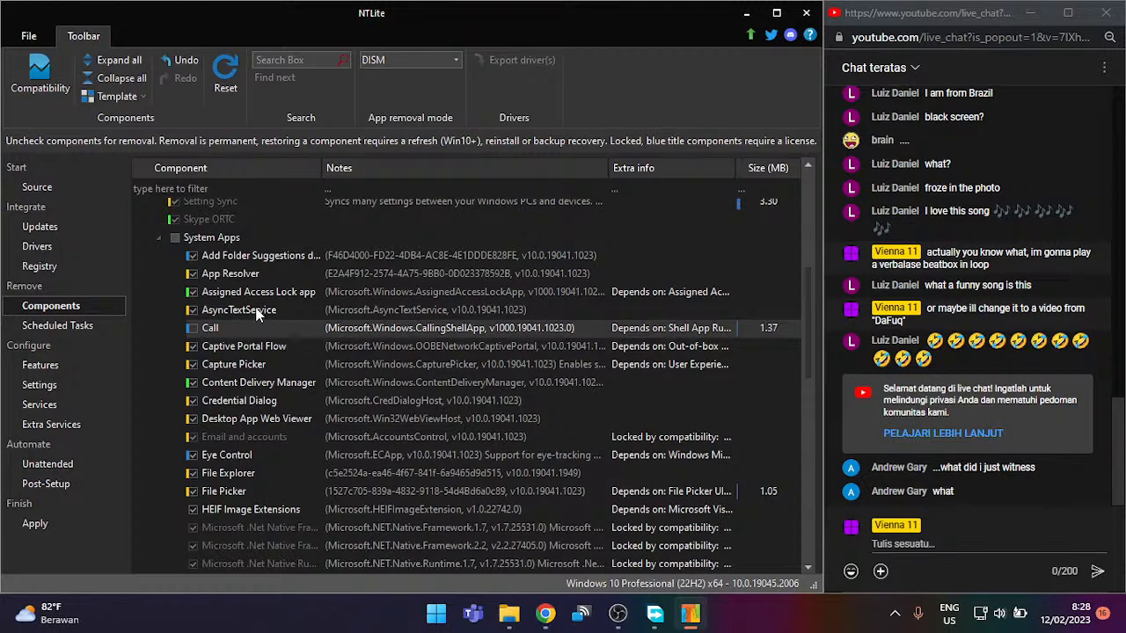
scroll(303, 299, "up", 2)
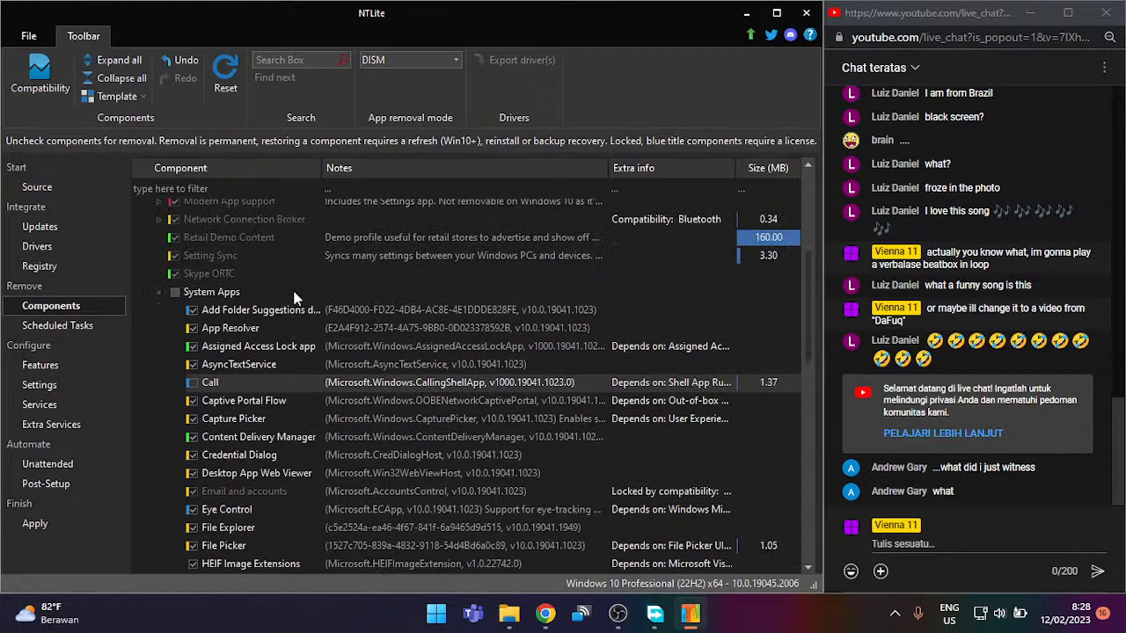
scroll(264, 308, "up", 3)
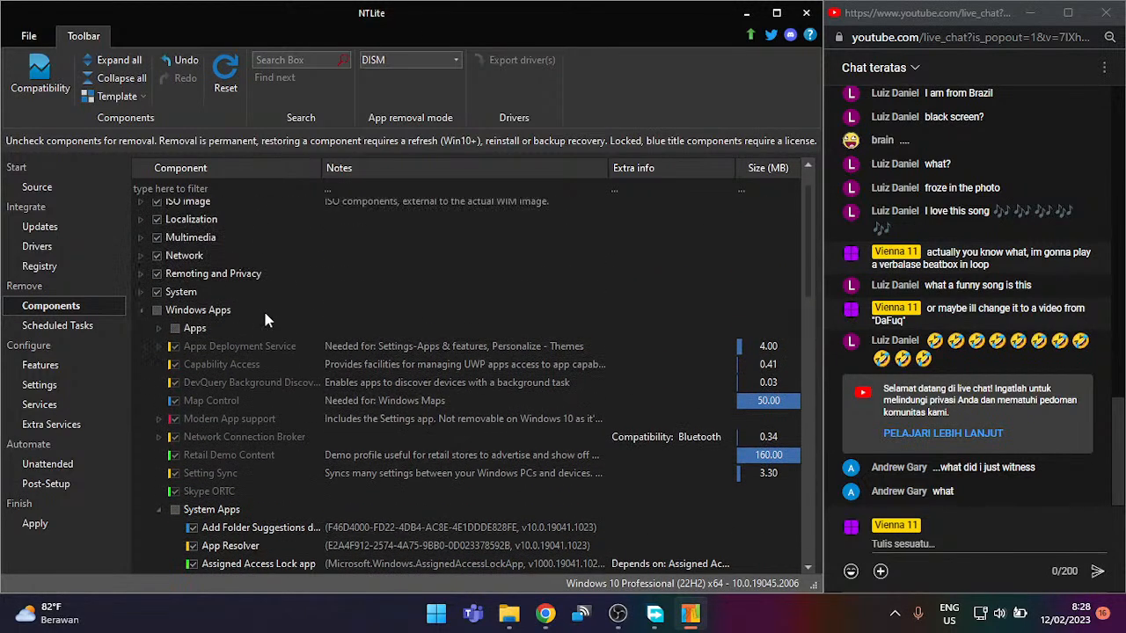
left_click(141, 292)
scroll(312, 340, "down", 2)
scroll(238, 330, "up", 2)
left_click(155, 291)
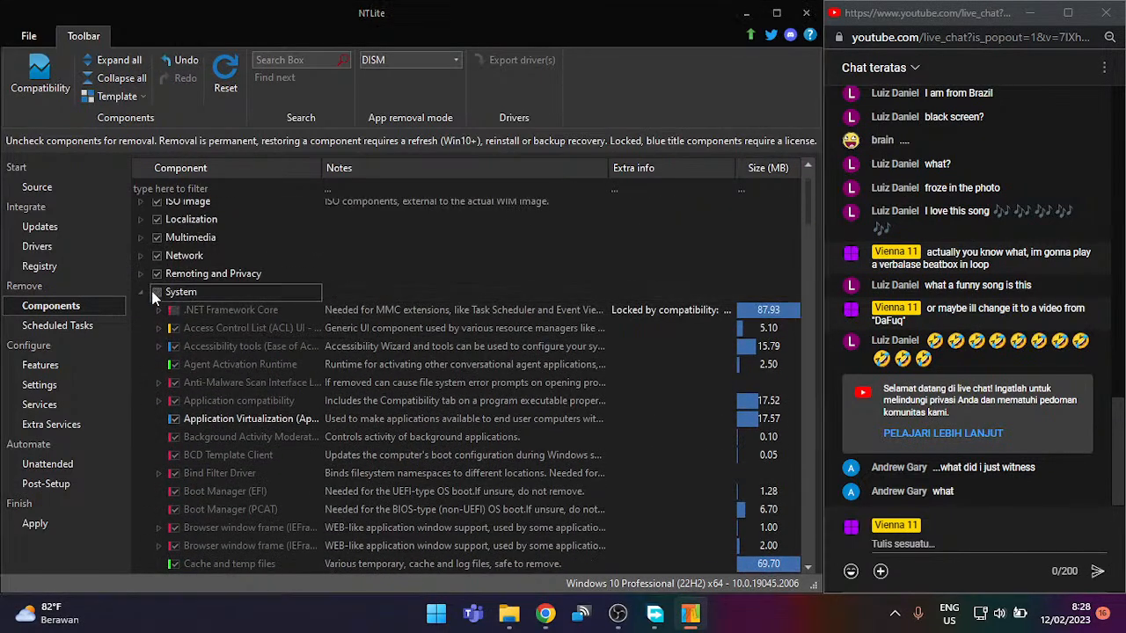
left_click(633, 149)
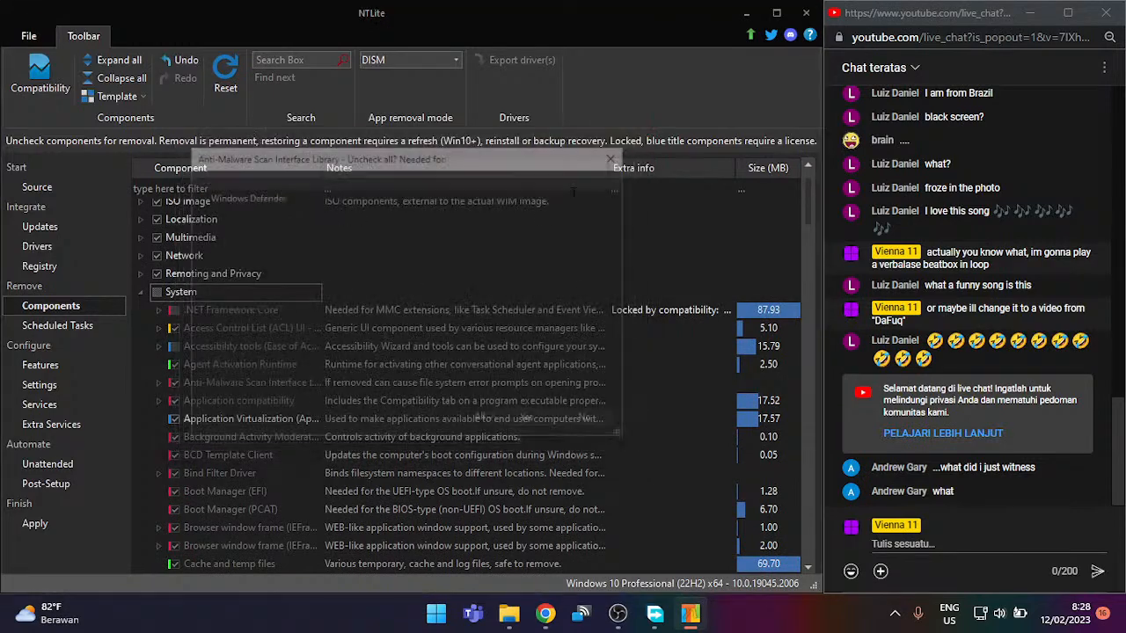
left_click(636, 149)
left_click(637, 149)
left_click(637, 149)
left_click(634, 150)
left_click(635, 149)
left_click(635, 149)
left_click(635, 149)
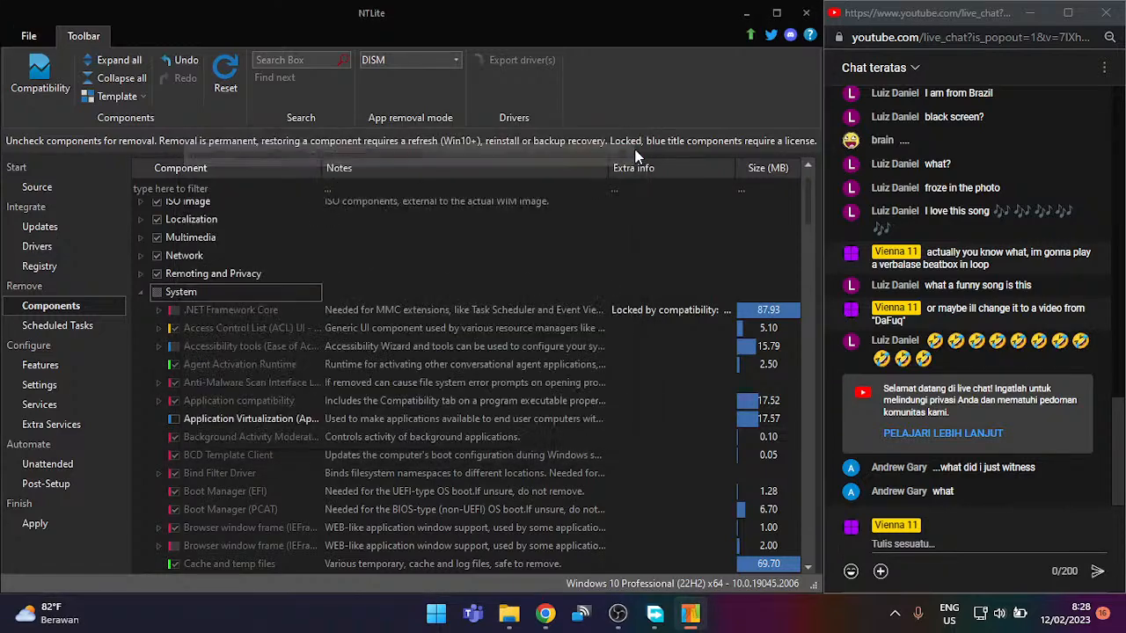
left_click(635, 148)
left_click(635, 148)
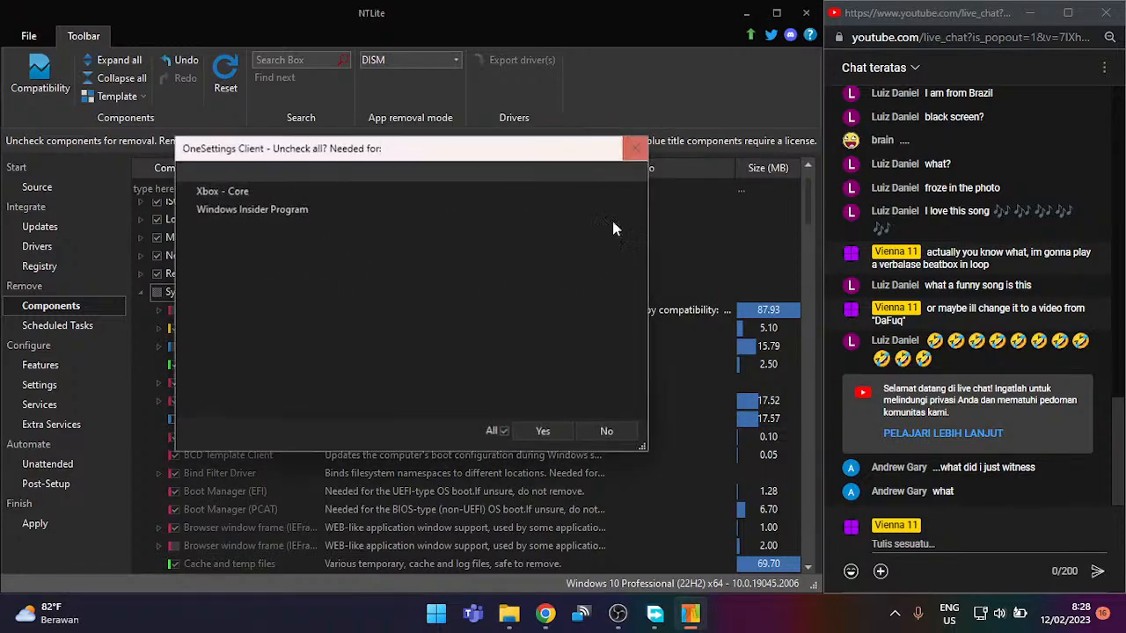
left_click(594, 429)
left_click(335, 285)
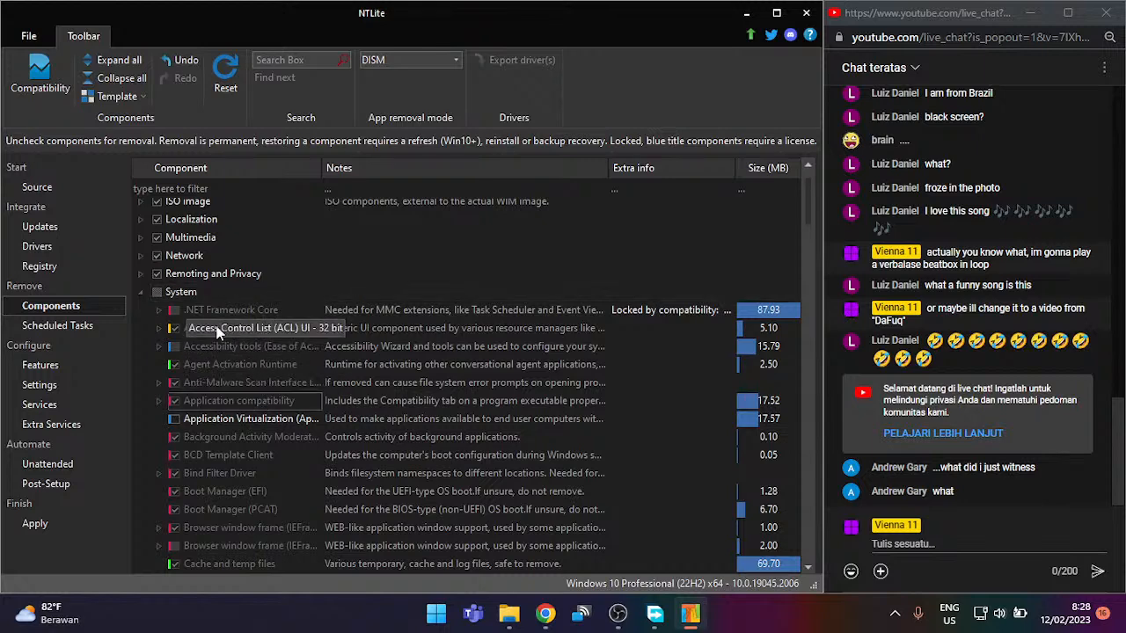
left_click(158, 292)
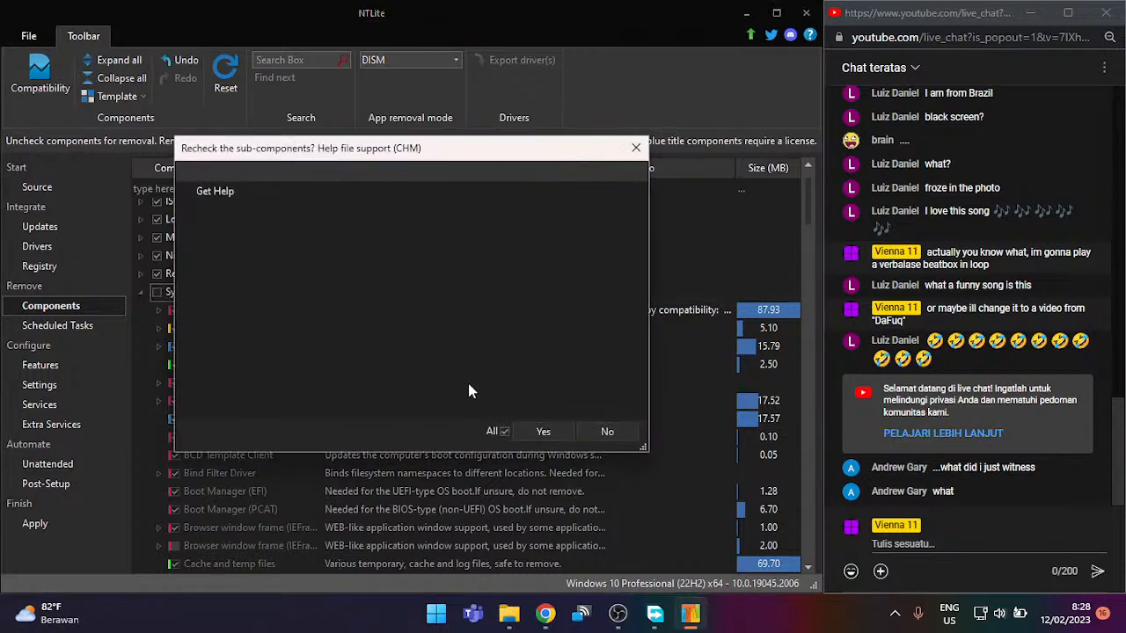
left_click(523, 431)
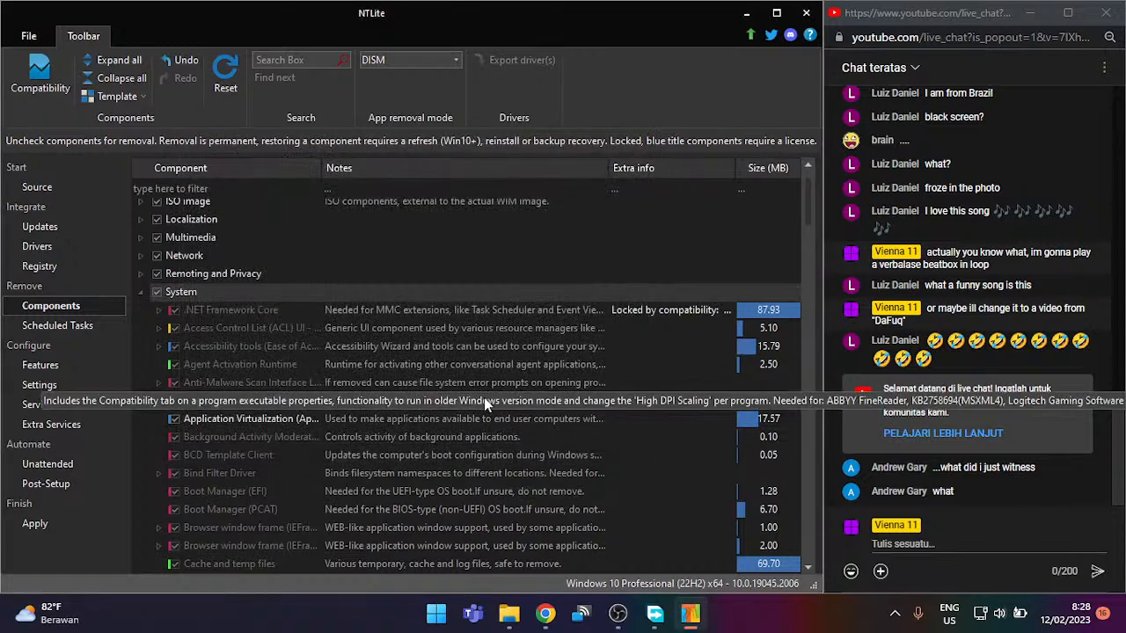
scroll(325, 352, "down", 1)
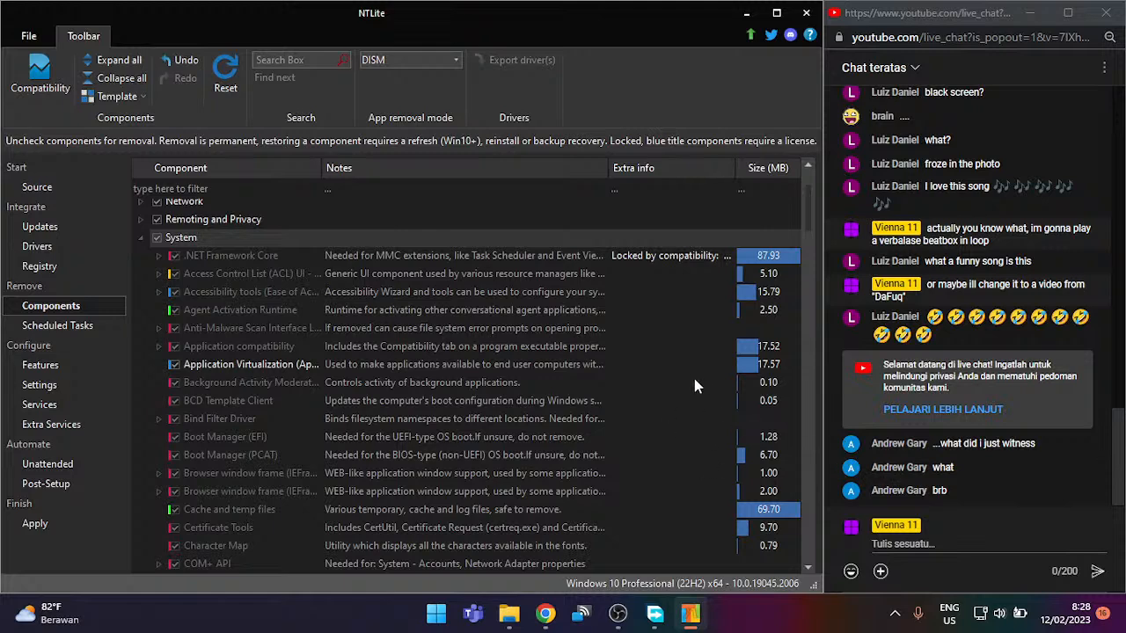
scroll(642, 361, "up", 2)
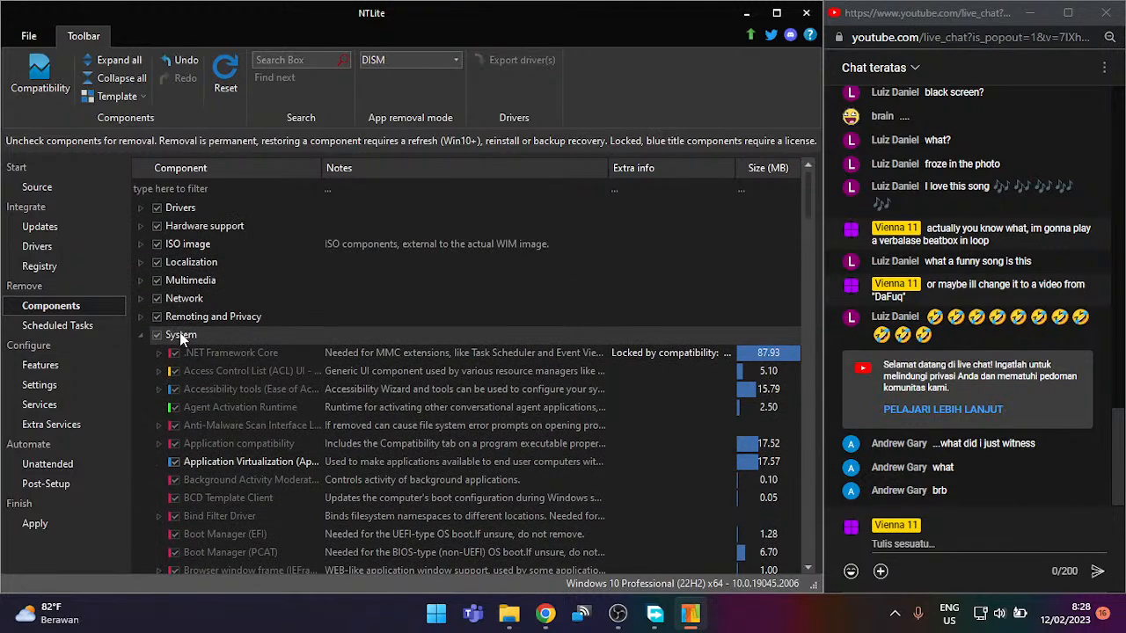
Step: Collapse System, expand the Network group, and uncheck Internet Explorer for removal
double_click(180, 335)
double_click(206, 317)
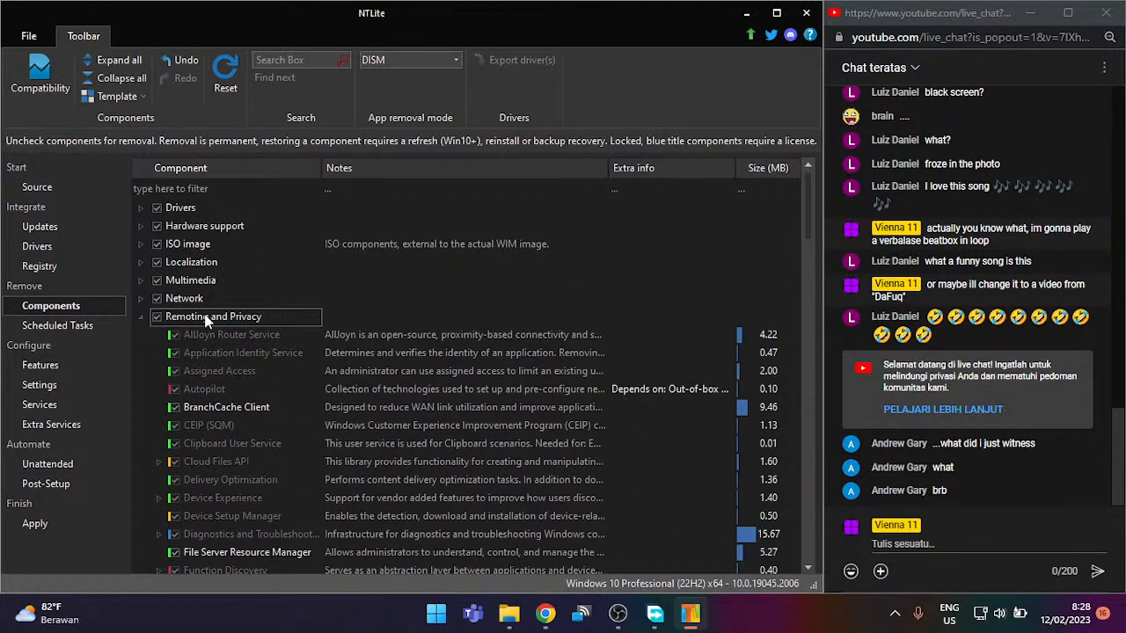
double_click(208, 316)
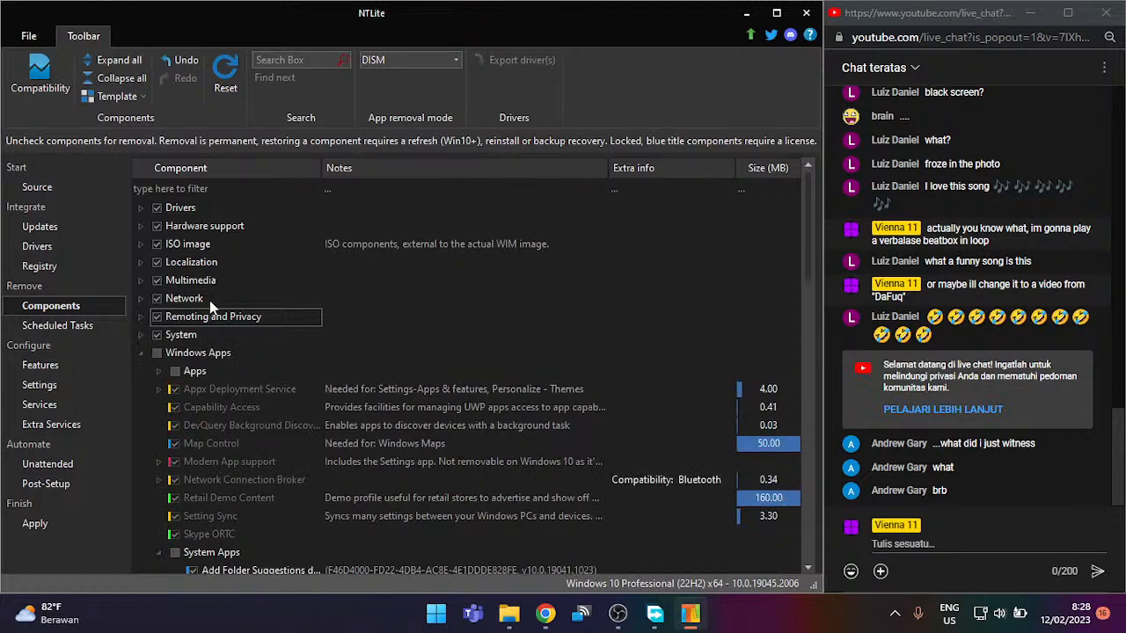
double_click(210, 300)
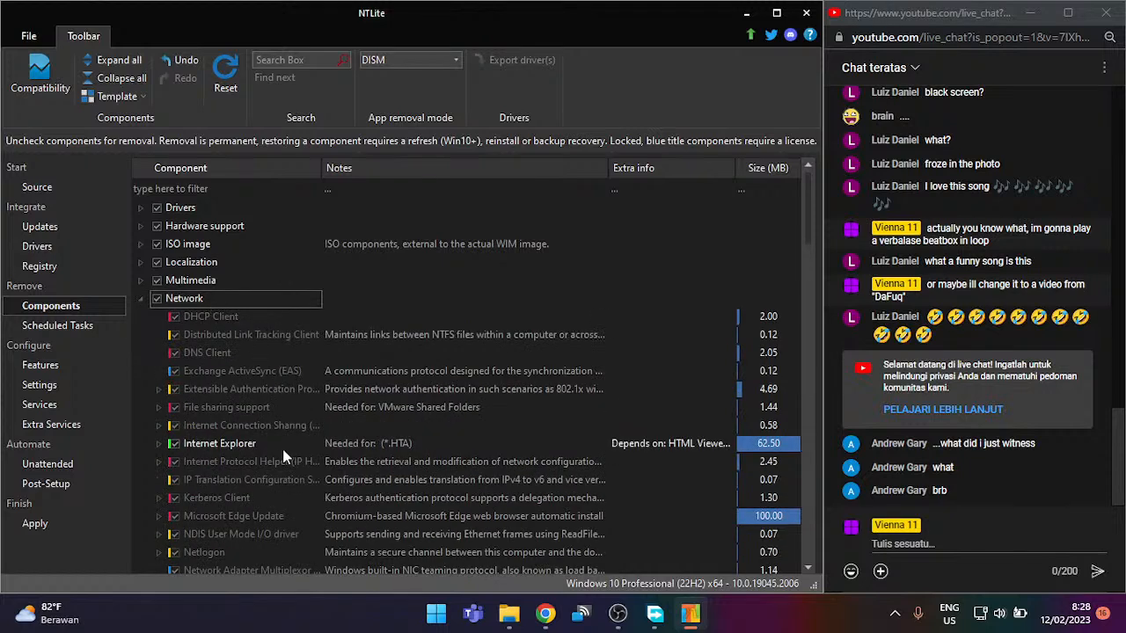
scroll(290, 429, "down", 1)
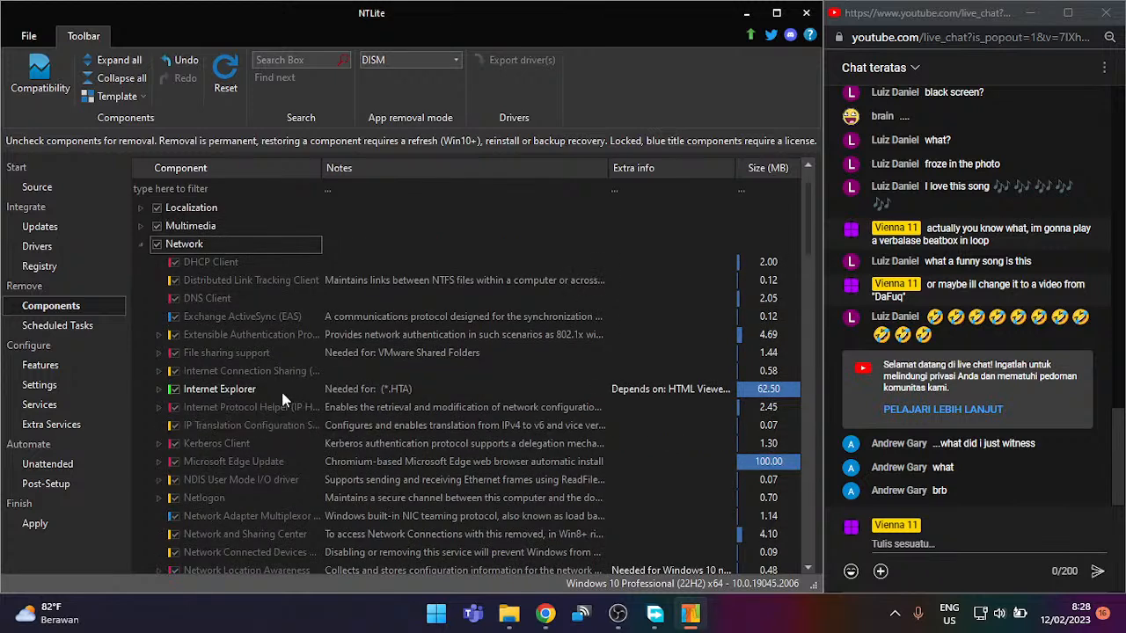
double_click(195, 388)
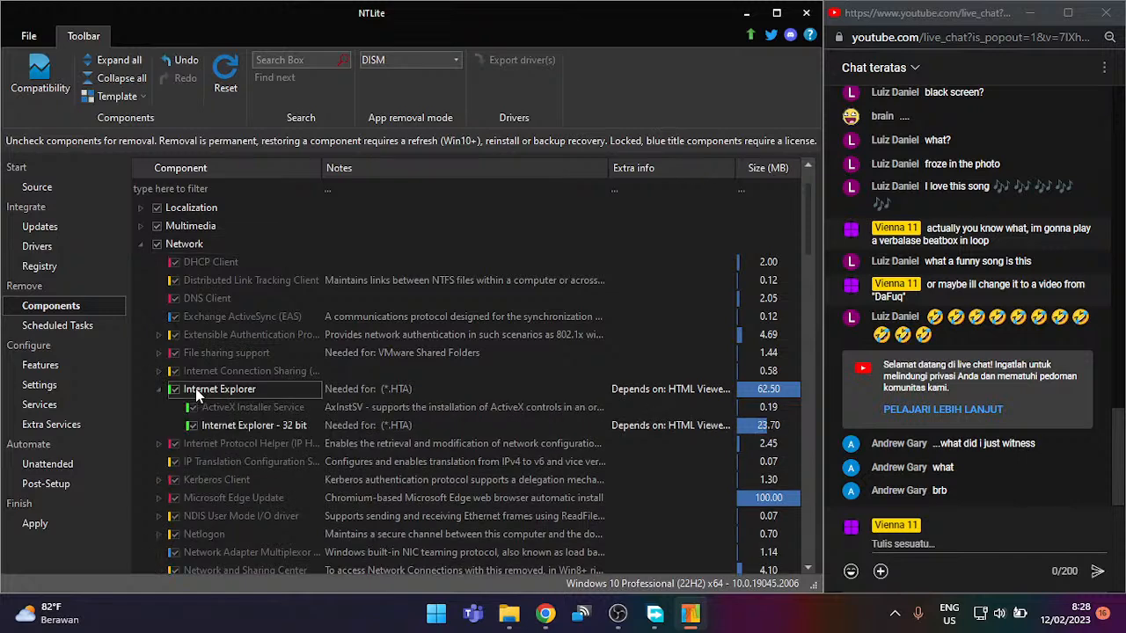
left_click(174, 389)
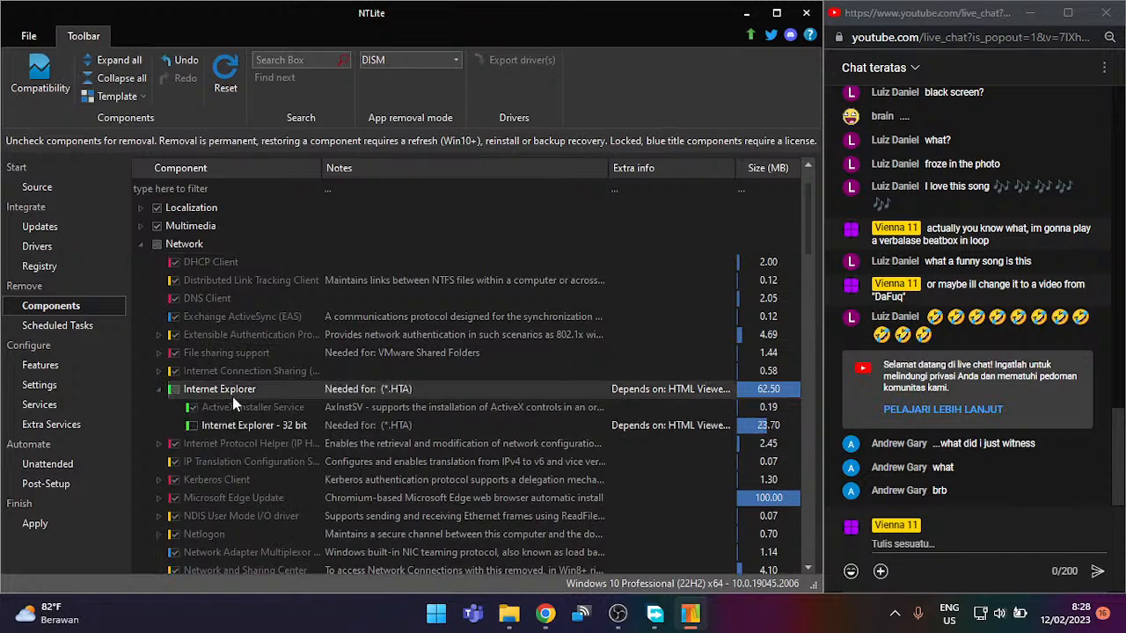
Step: Uncheck Telnet Client for removal, leaving TFTP client checked
scroll(269, 392, "down", 2)
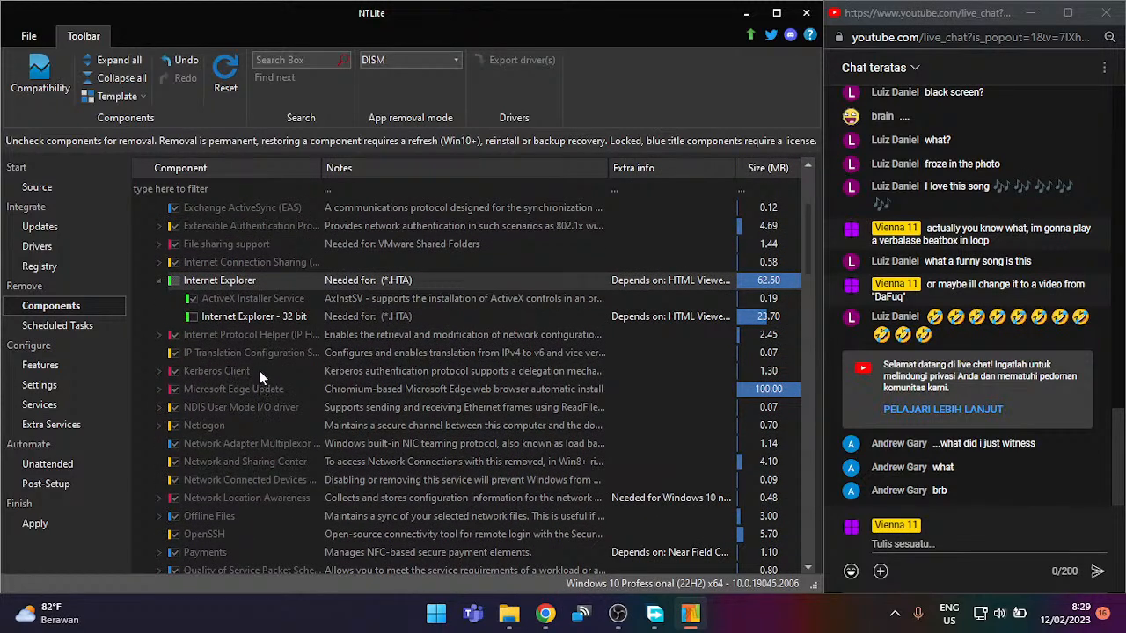
scroll(263, 356, "down", 1)
double_click(257, 279)
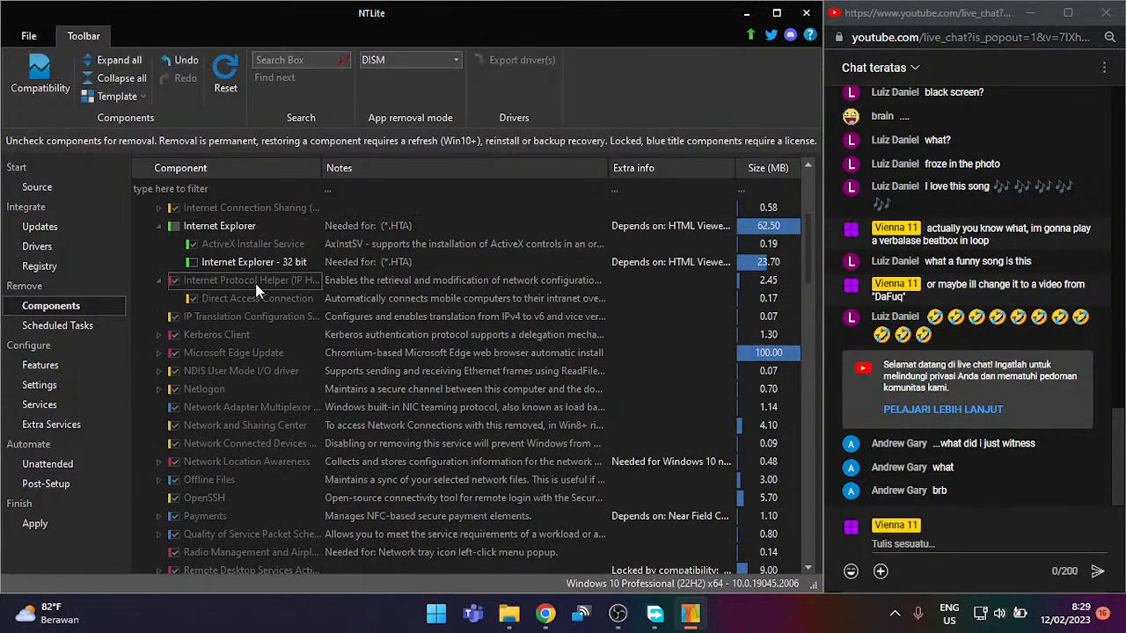
double_click(174, 280)
scroll(255, 358, "down", 2)
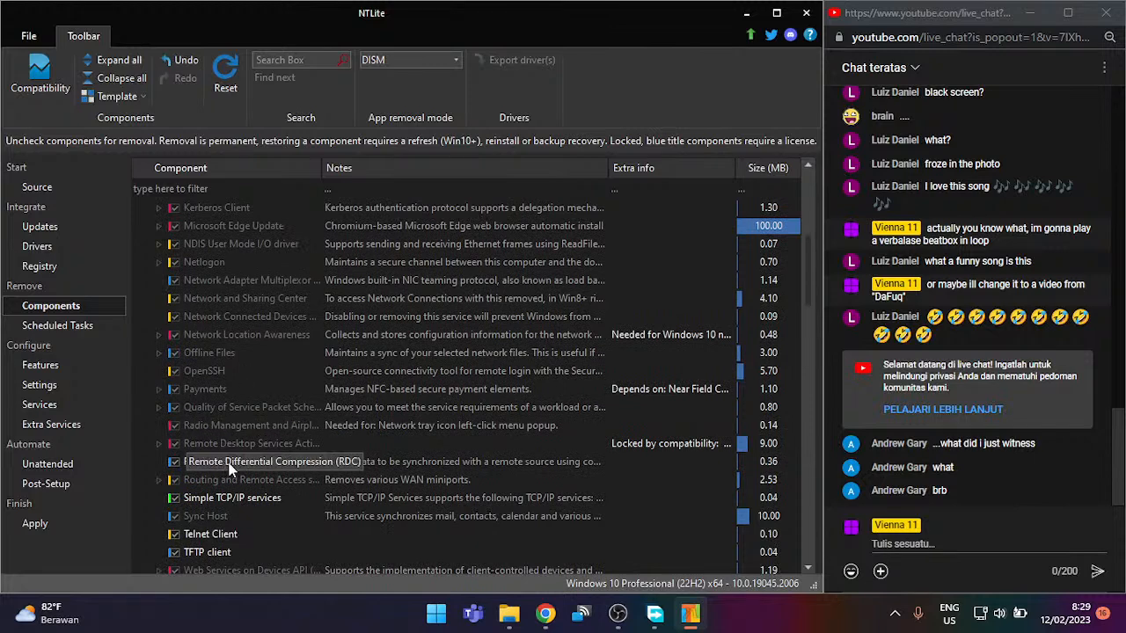
scroll(239, 497, "down", 1)
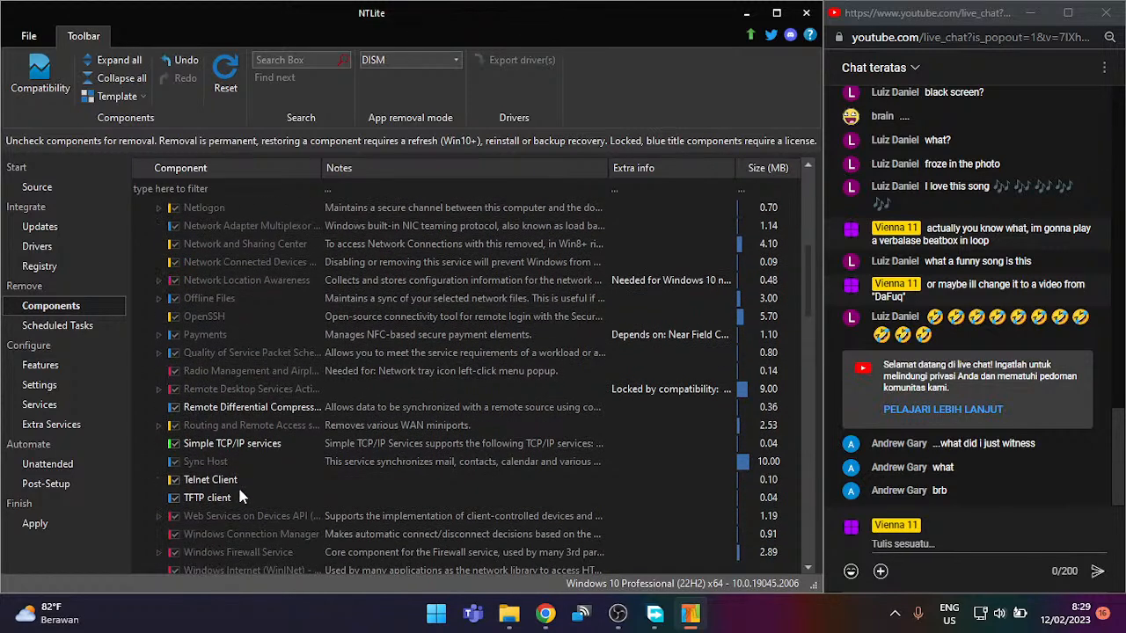
left_click(227, 480)
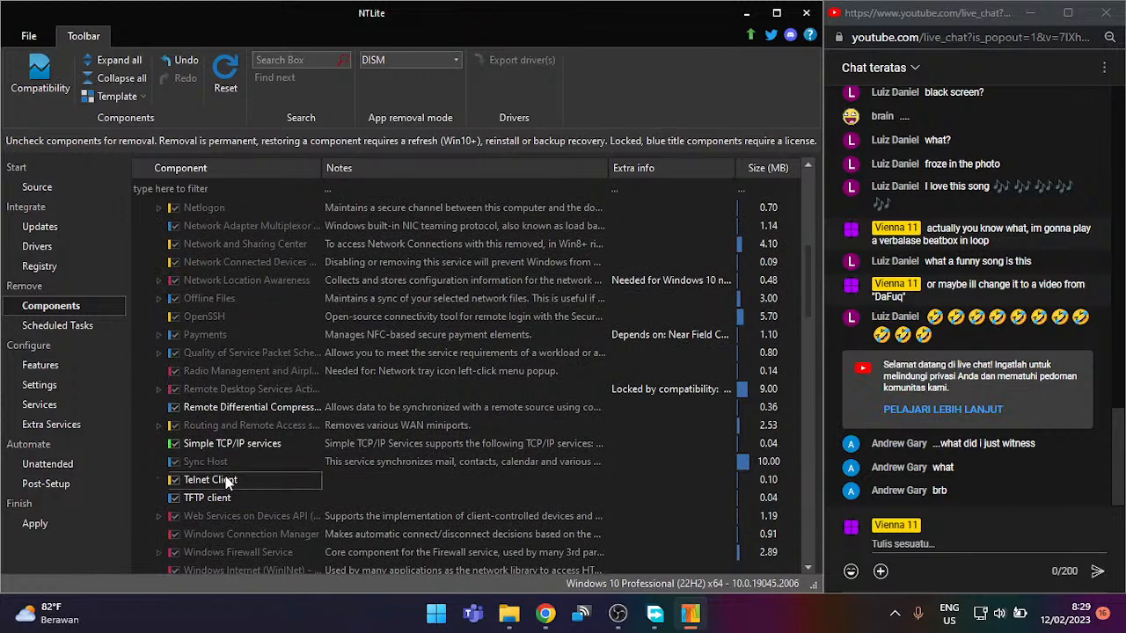
left_click(175, 480)
scroll(194, 491, "down", 1)
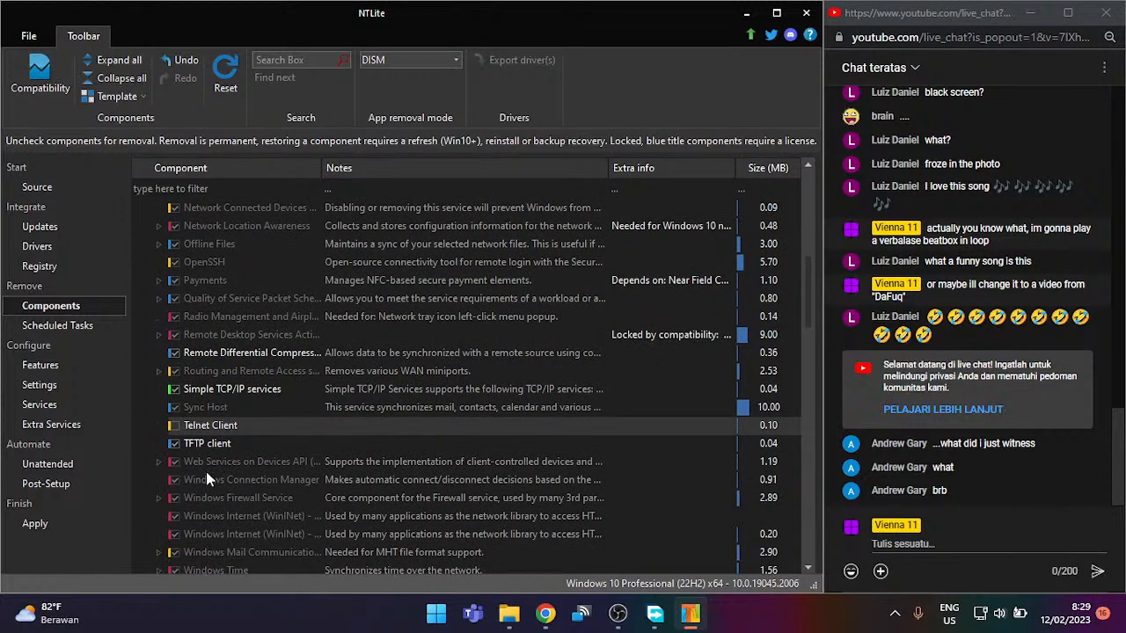
left_click(245, 440)
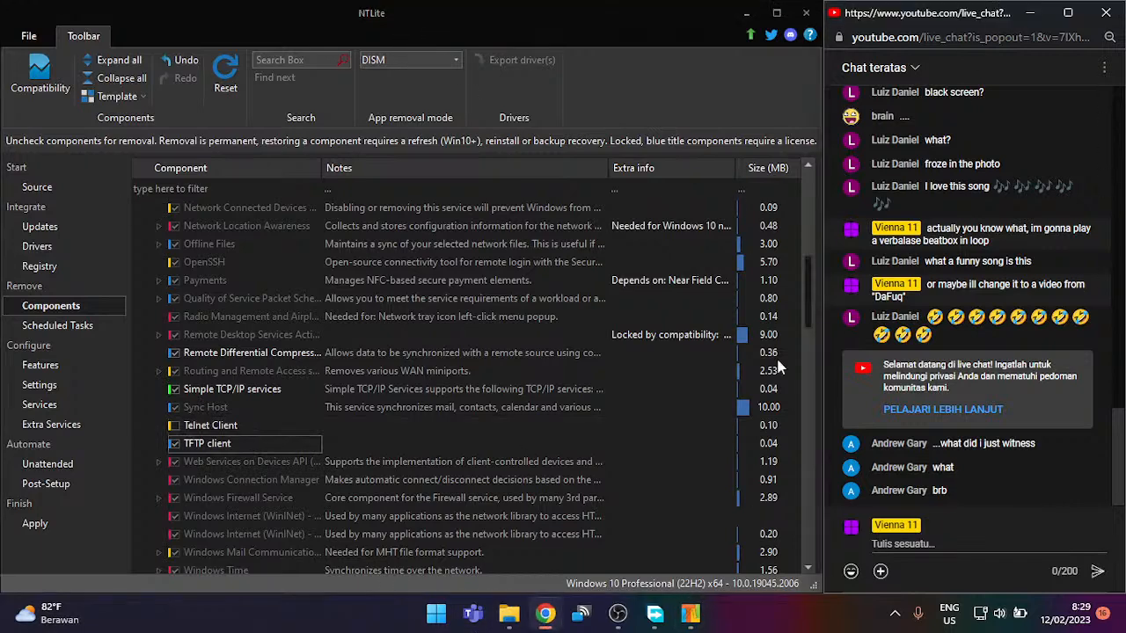
mouse_move(556, 617)
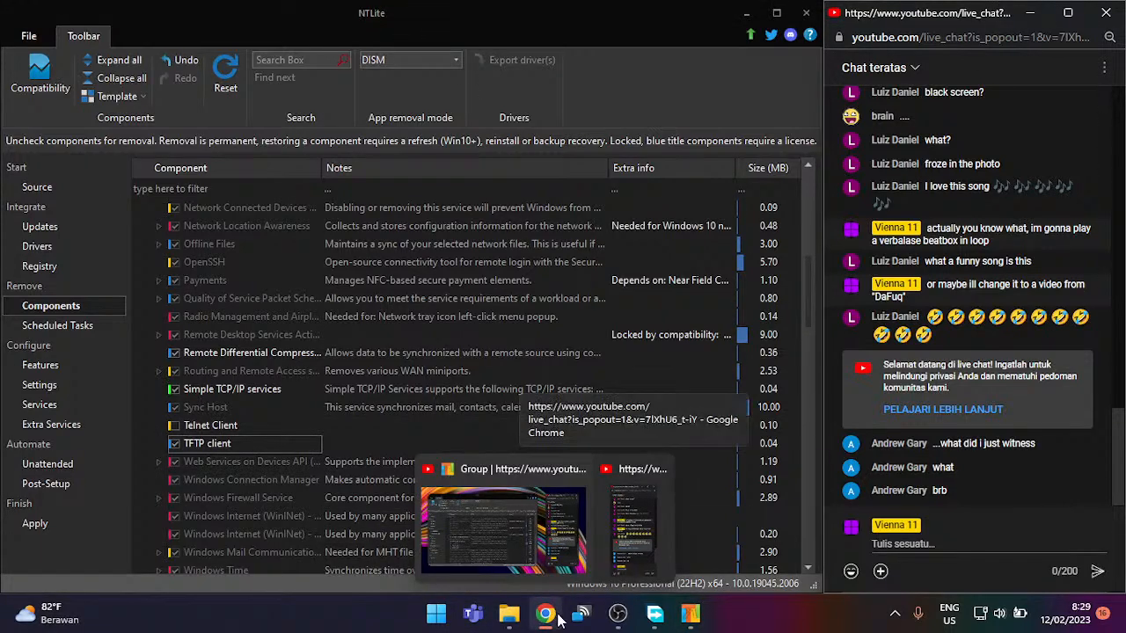
middle_click(546, 614)
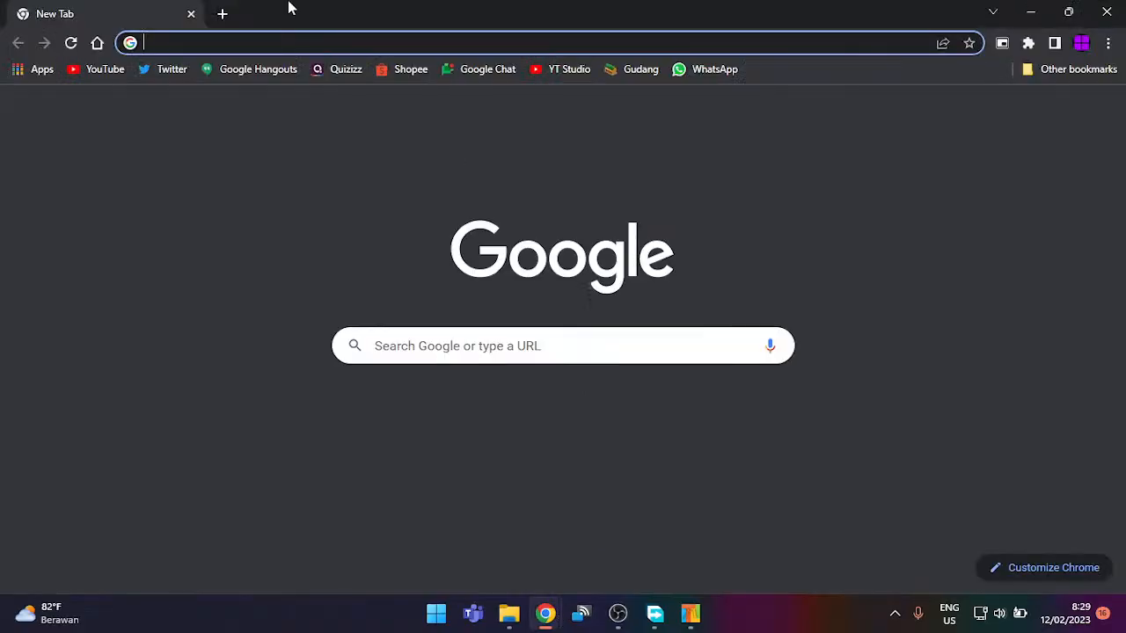
type("tftp")
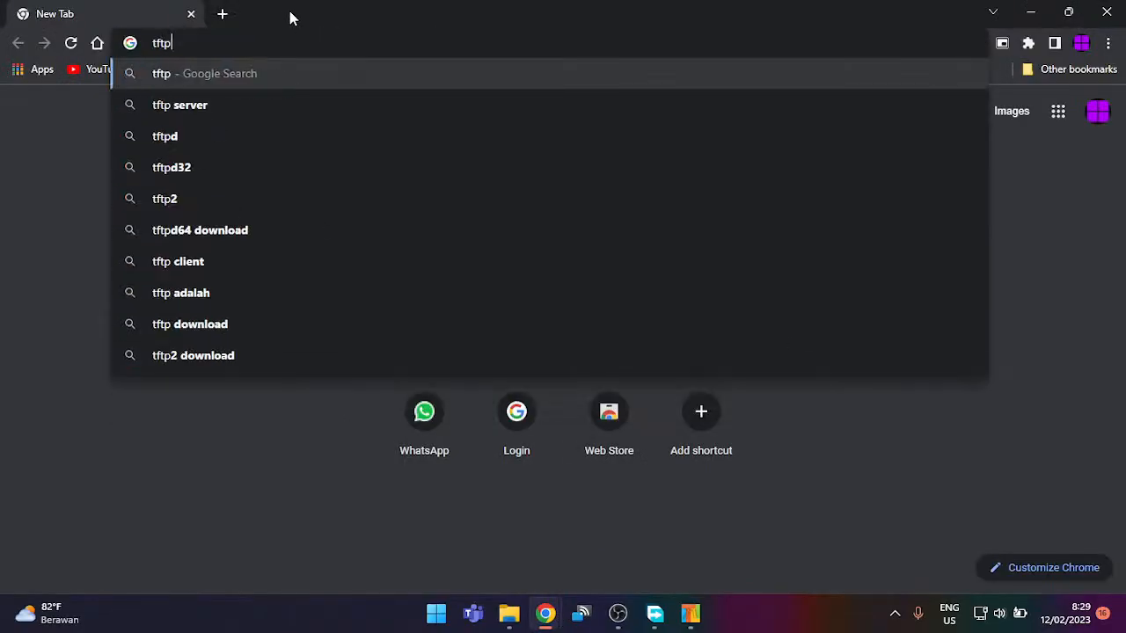
key("Return")
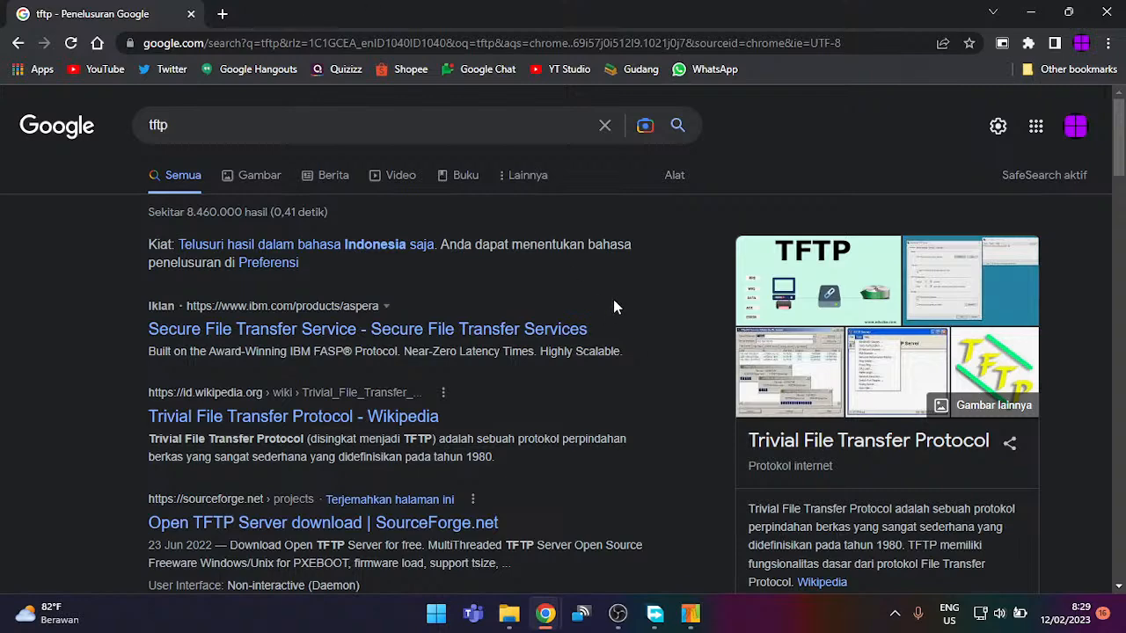
left_click(825, 299)
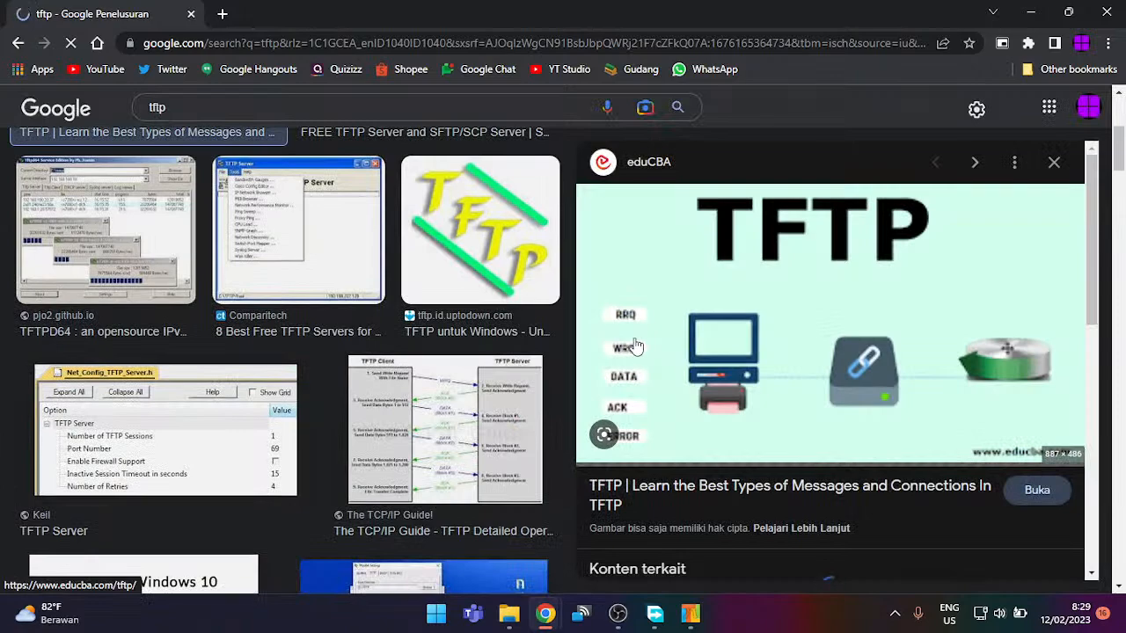
left_click(1106, 13)
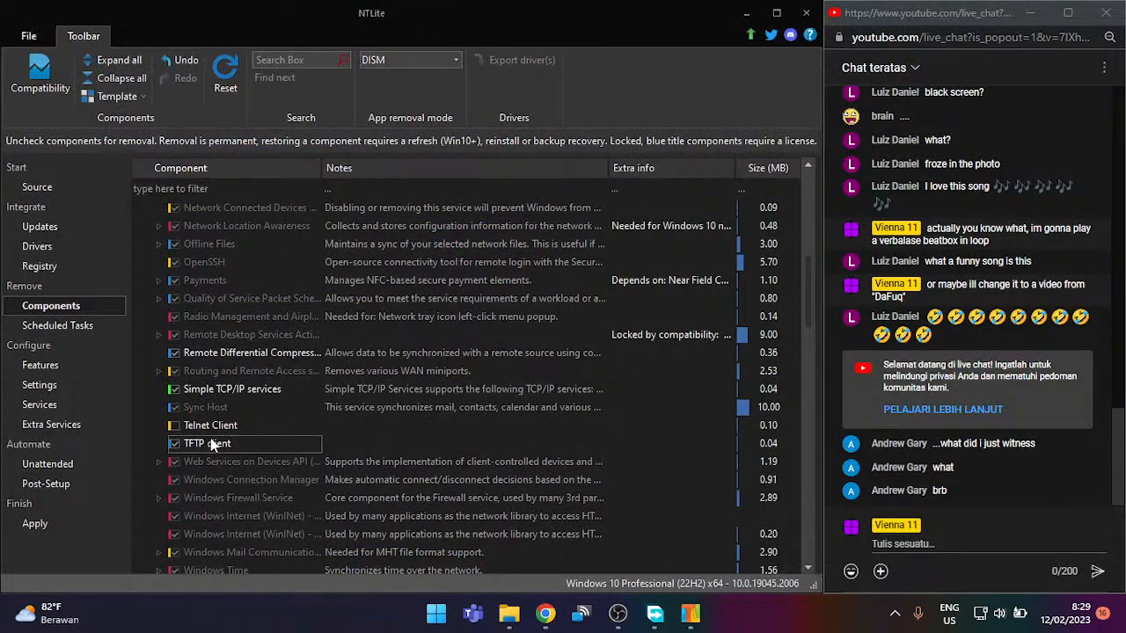
Step: Collapse the Network group and expand Multimedia, scrolling through its entries
scroll(234, 444, "down", 1)
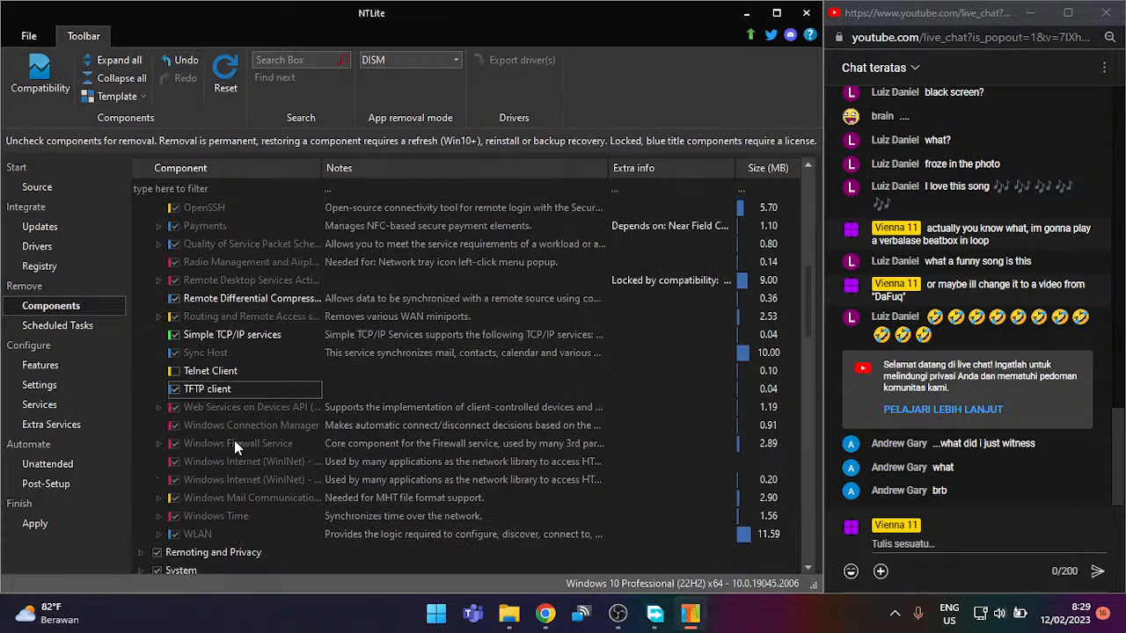
scroll(255, 398, "down", 2)
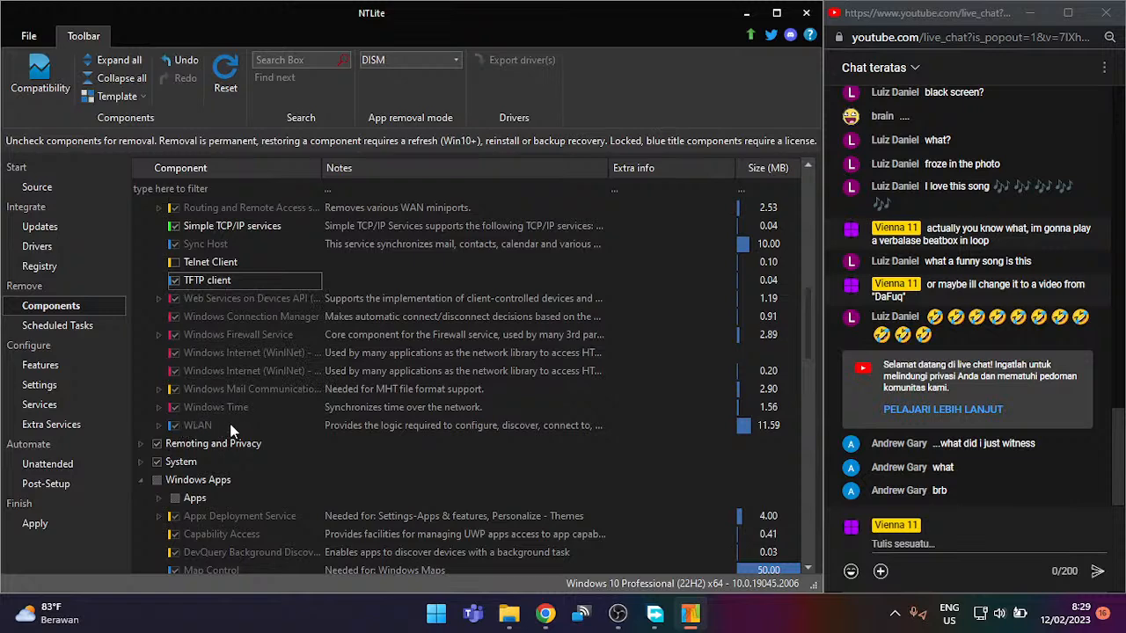
scroll(222, 439, "up", 2)
scroll(239, 386, "up", 10)
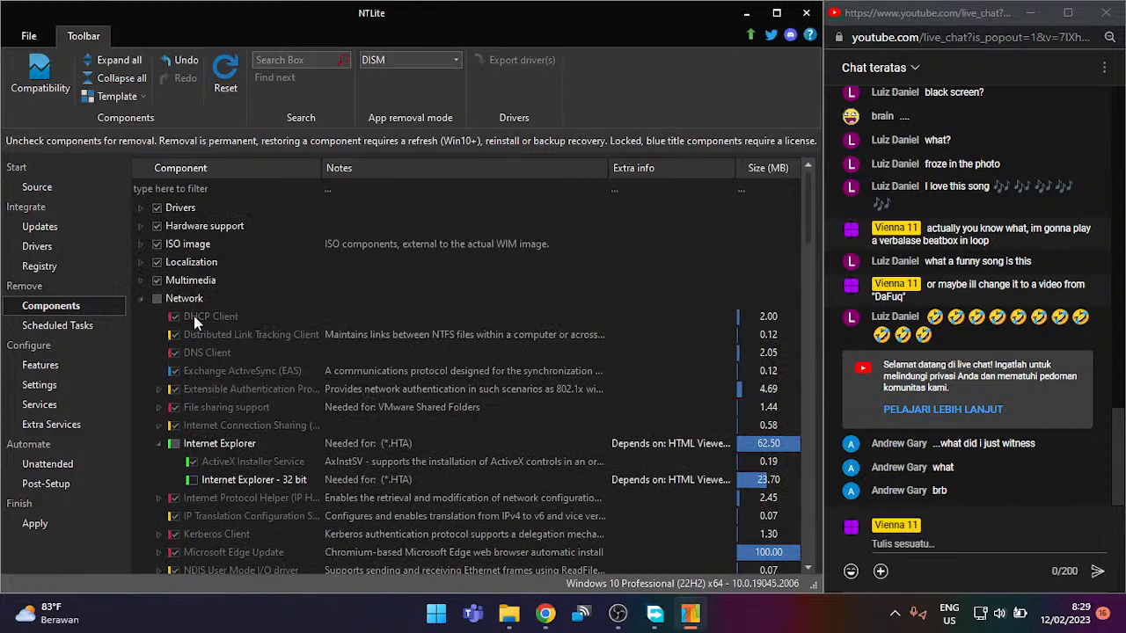
left_click(140, 298)
left_click(141, 280)
scroll(263, 284, "down", 1)
scroll(263, 284, "down", 2)
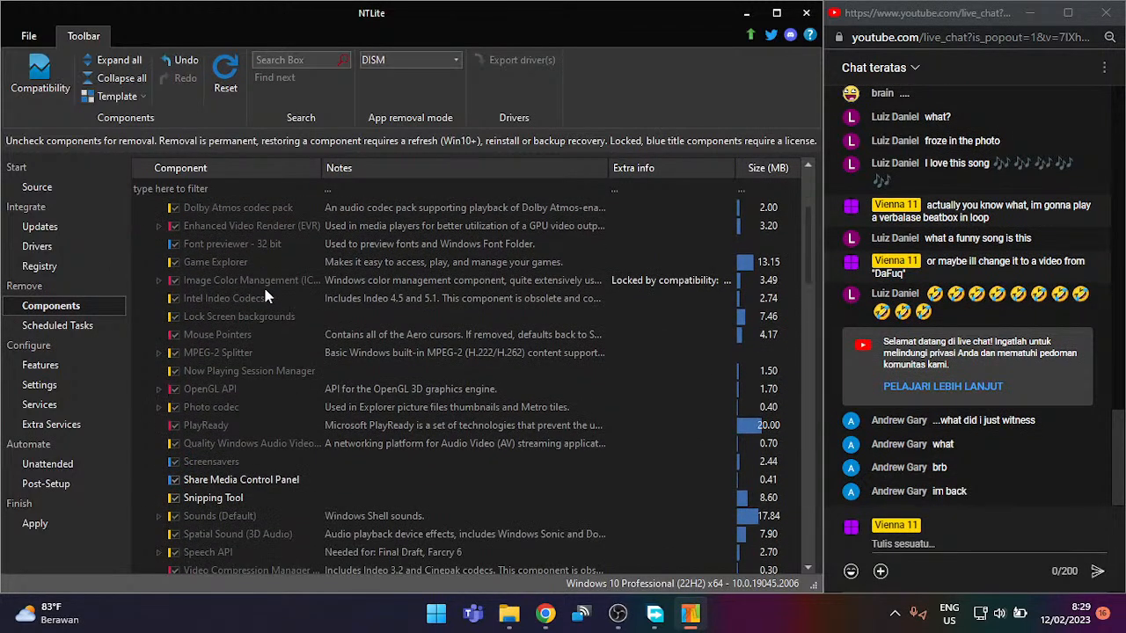
scroll(251, 321, "down", 2)
scroll(250, 323, "down", 1)
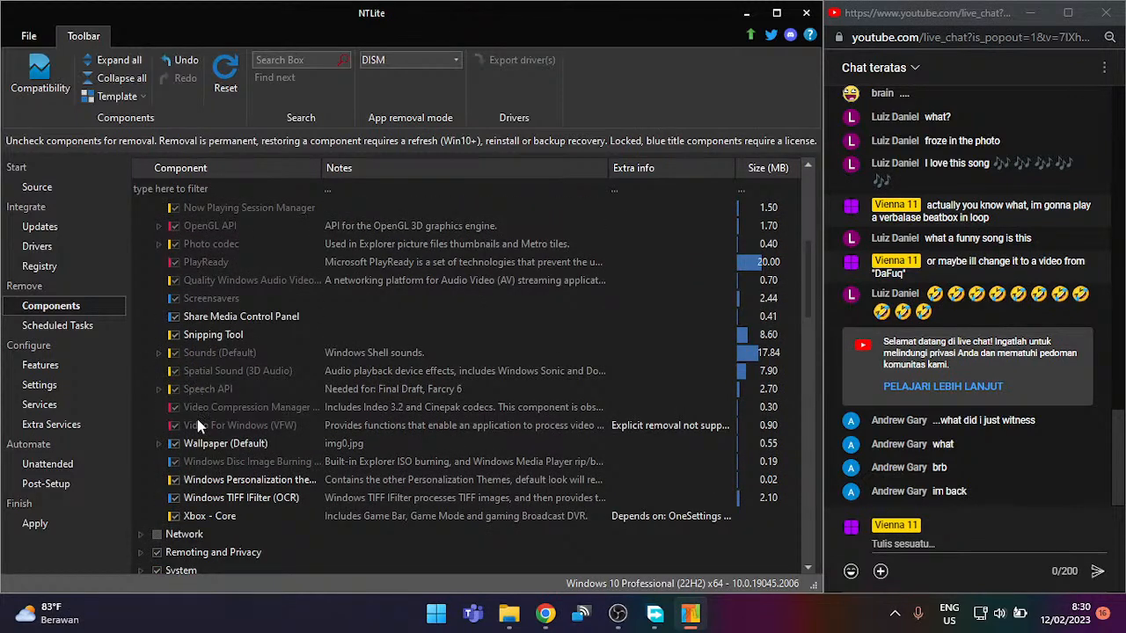
Step: Expand Wallpaper (Default) to reveal its Wallpapers (Themes) child, then scroll back up
double_click(264, 445)
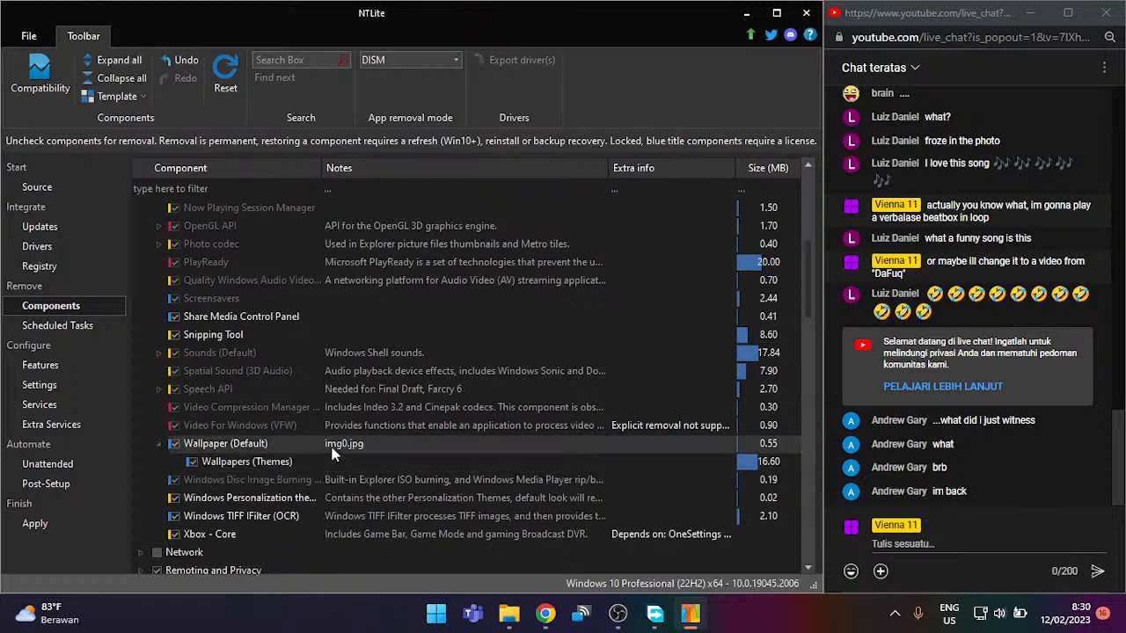
double_click(332, 447)
double_click(332, 447)
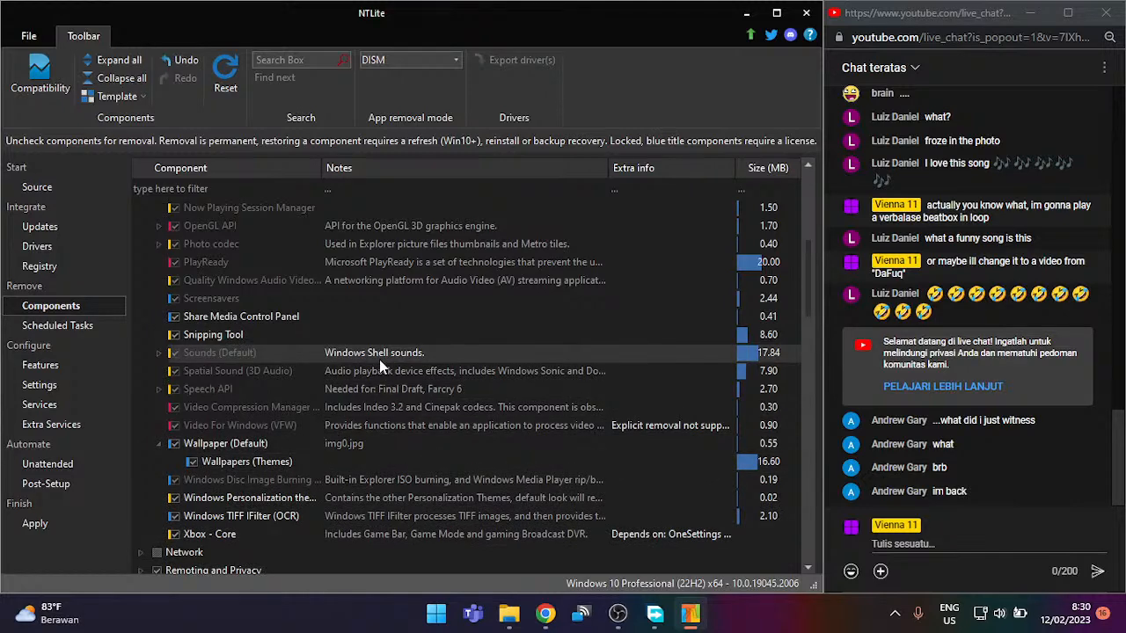
scroll(355, 309, "up", 1)
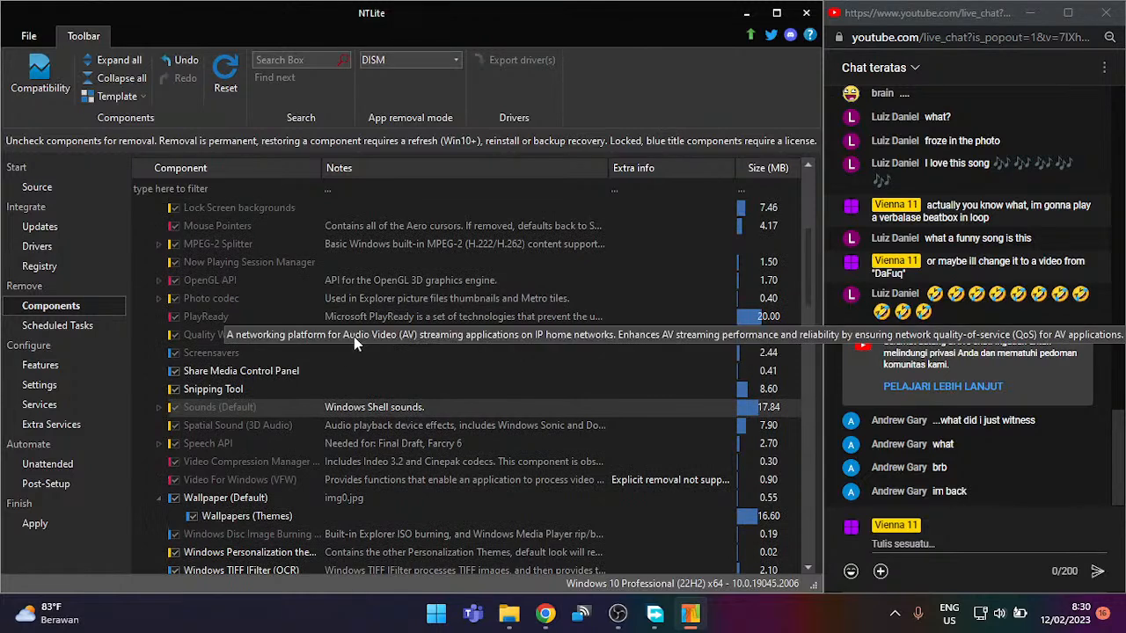
scroll(361, 321, "up", 3)
scroll(369, 309, "up", 2)
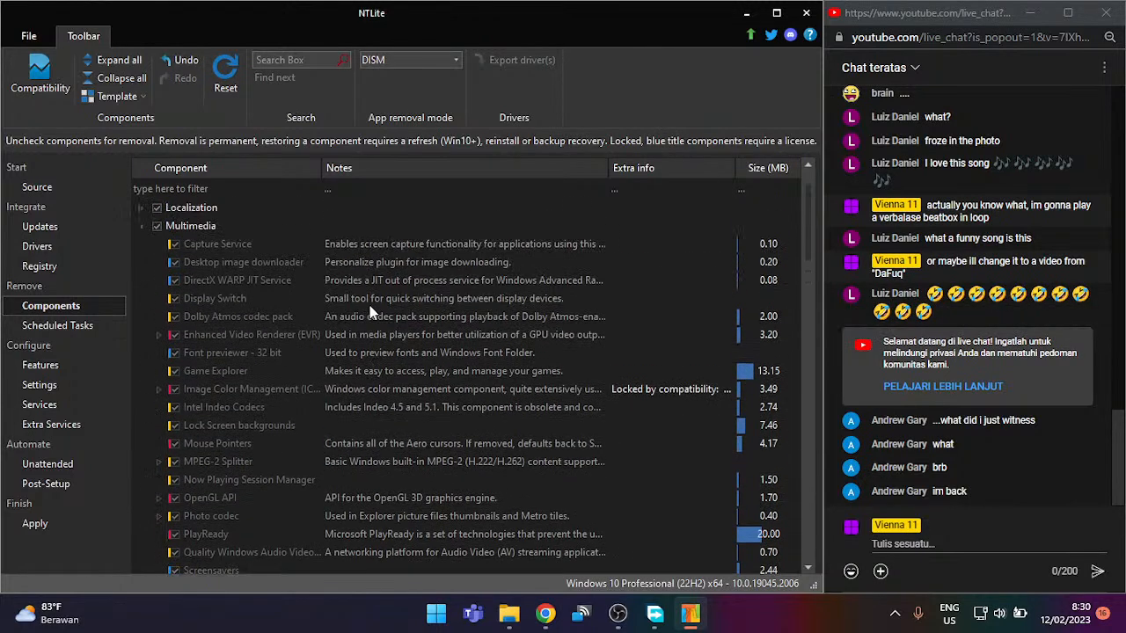
Step: Collapse Multimedia and briefly expand then collapse the Localization and ISO image groups
left_click(144, 280)
double_click(172, 265)
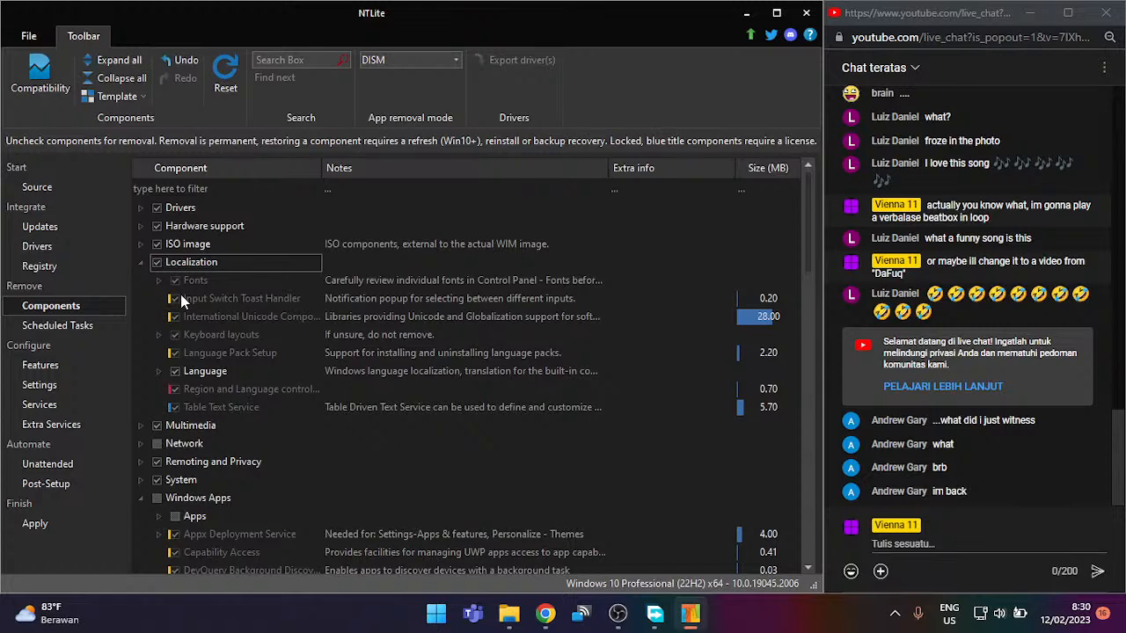
double_click(201, 262)
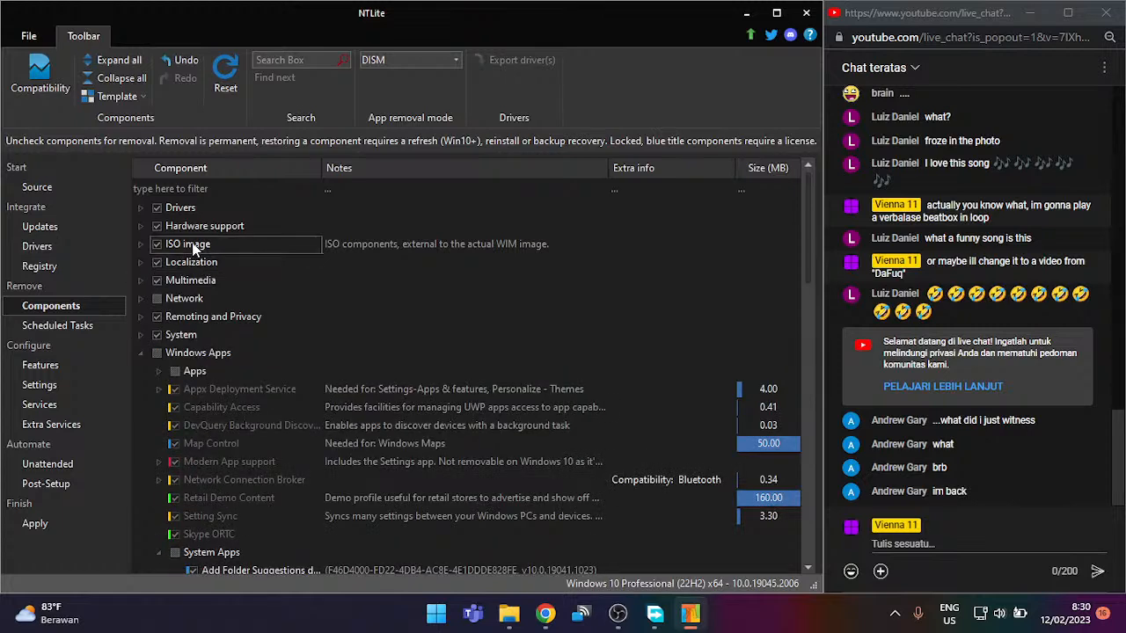
double_click(194, 247)
double_click(193, 247)
Step: Review the Hardware support and Drivers groups, collapsing each afterwards
left_click(193, 227)
double_click(194, 227)
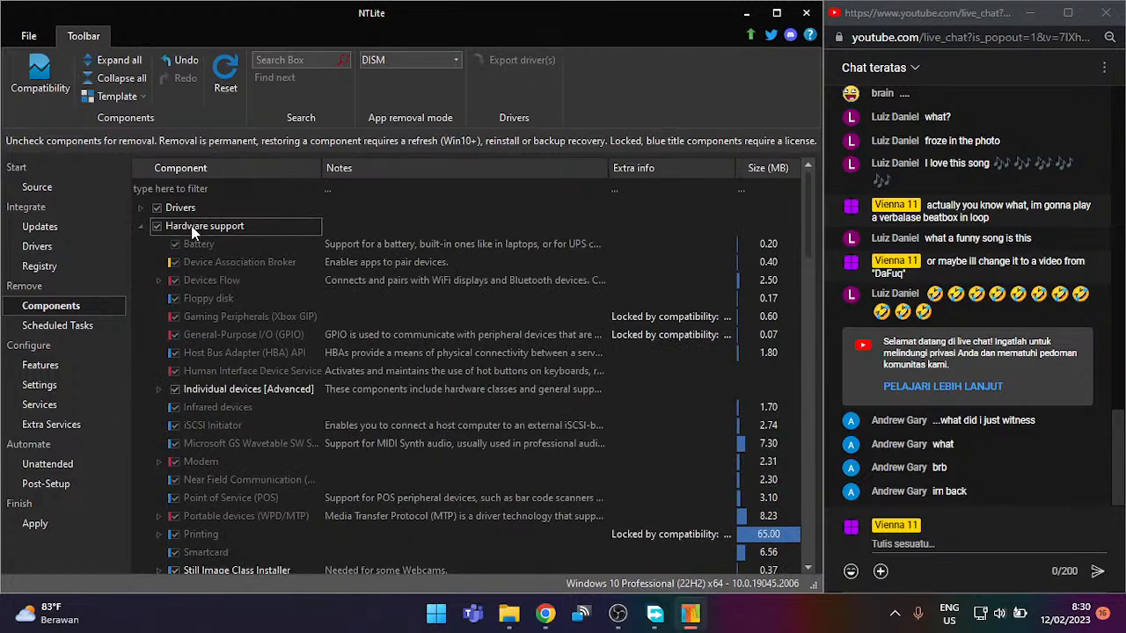
scroll(254, 400, "down", 1)
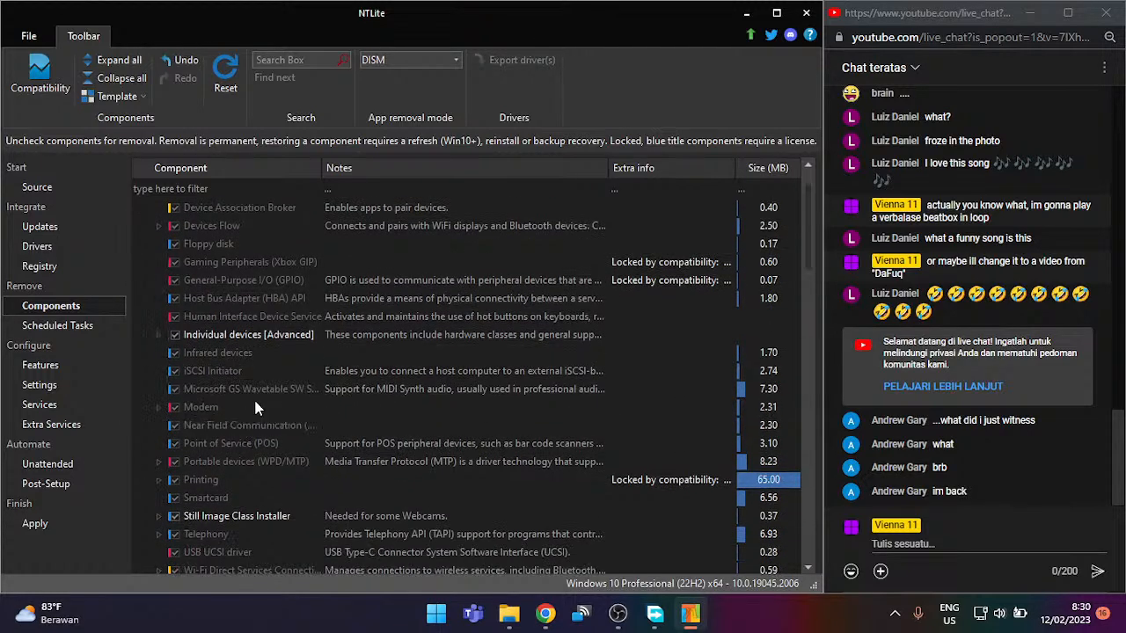
scroll(255, 405, "down", 2)
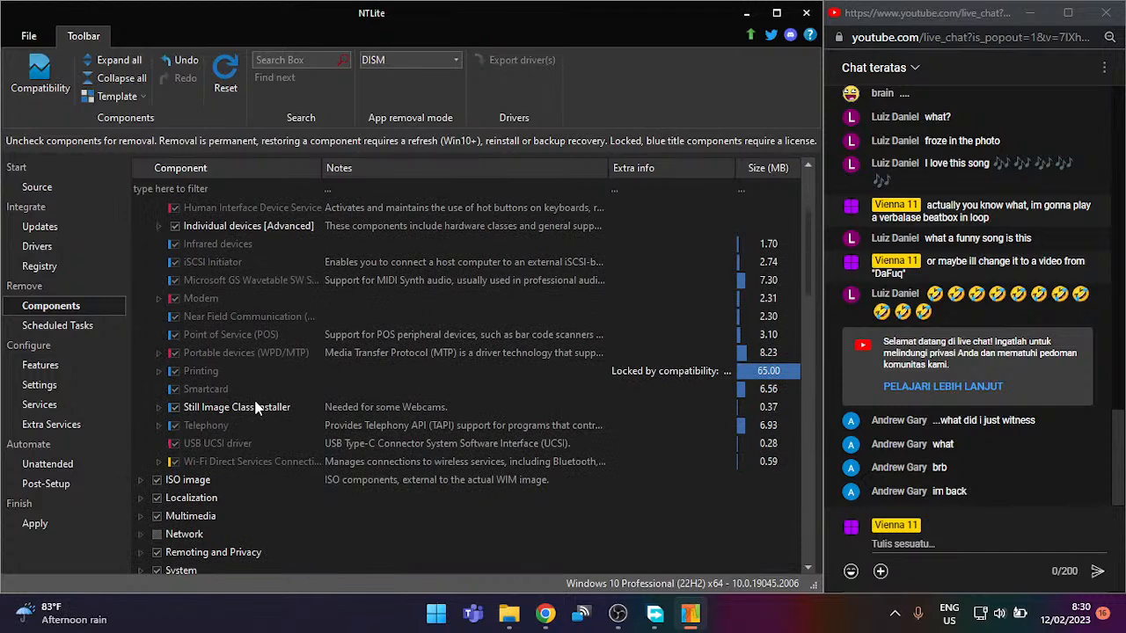
scroll(258, 406, "up", 3)
double_click(246, 227)
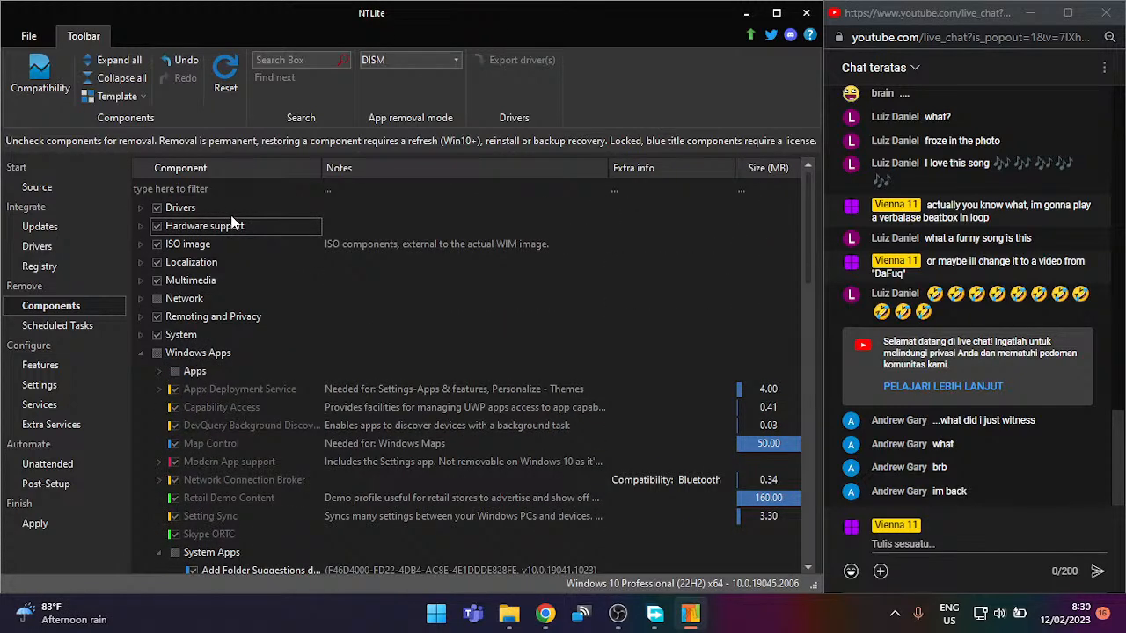
double_click(223, 206)
scroll(244, 346, "down", 8)
scroll(243, 344, "down", 6)
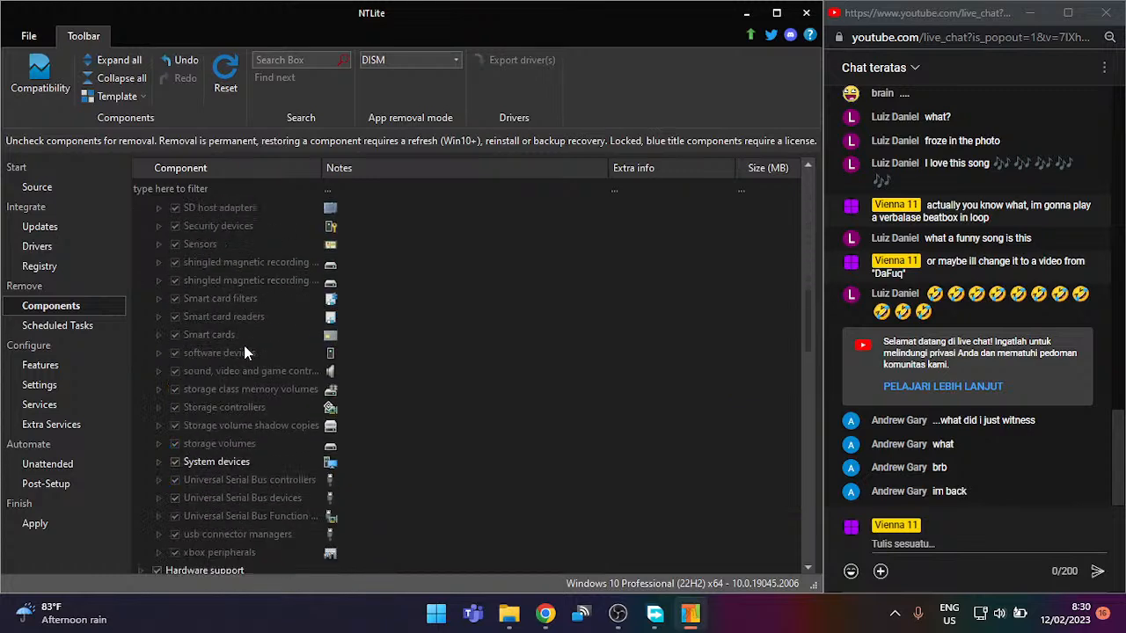
scroll(245, 351, "up", 14)
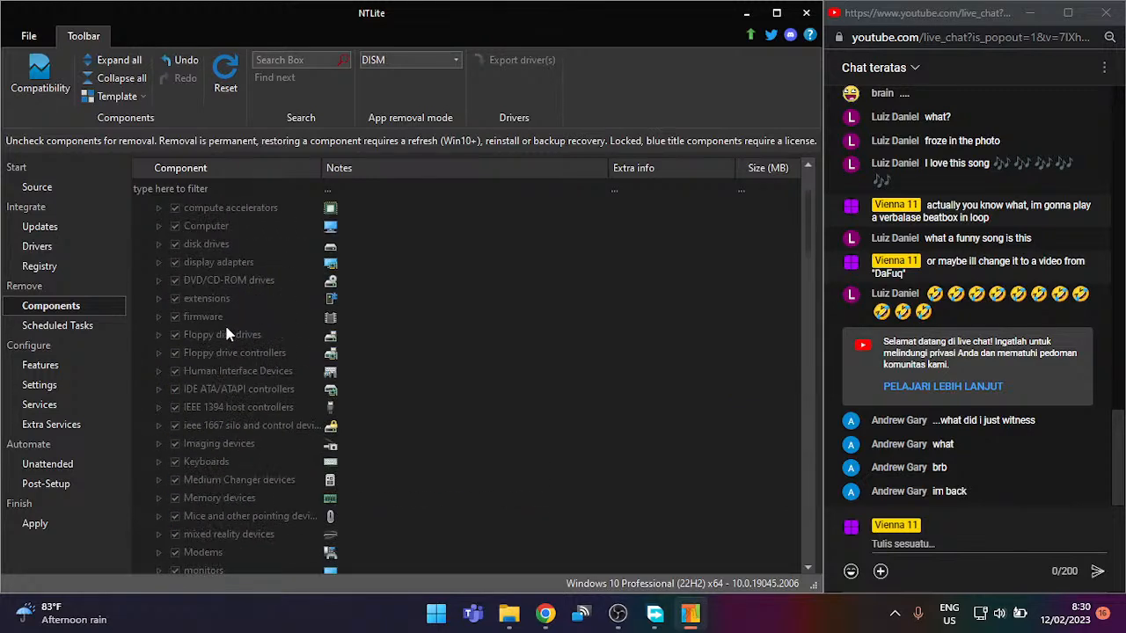
double_click(244, 209)
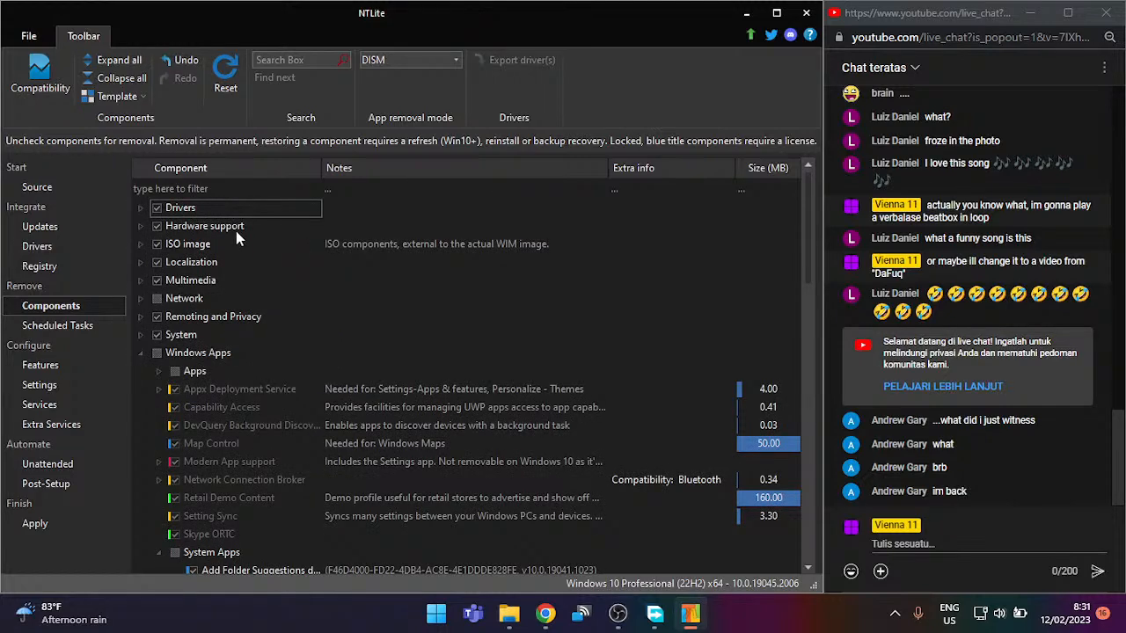
Step: Expand Localization and untick it, answering Yes to uncheck all its sub-components
left_click(231, 231)
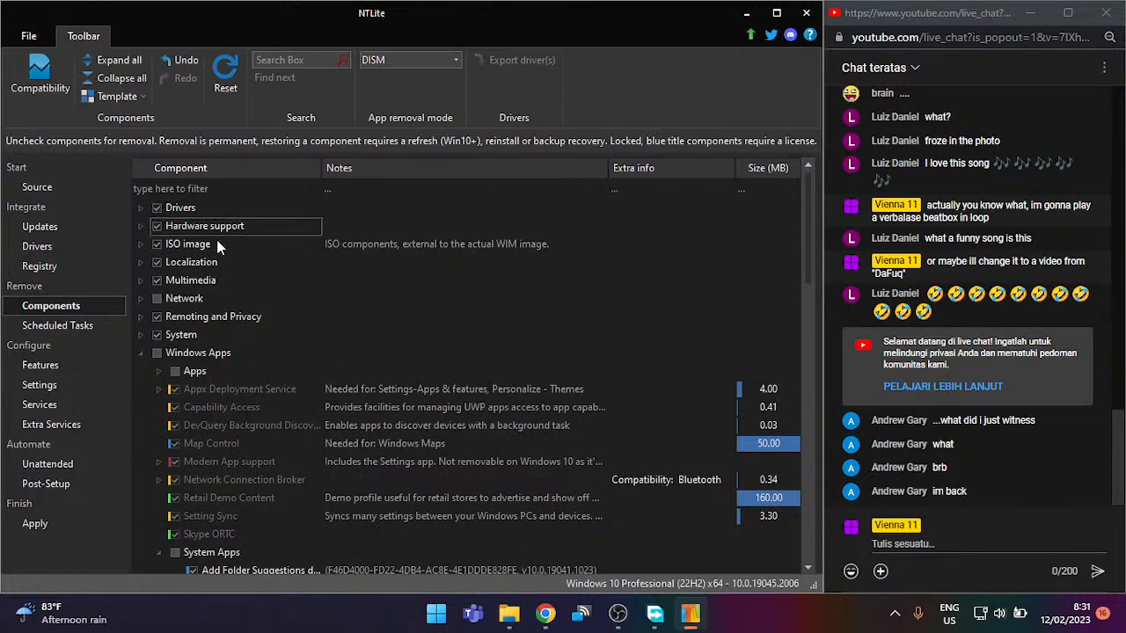
double_click(216, 241)
double_click(218, 247)
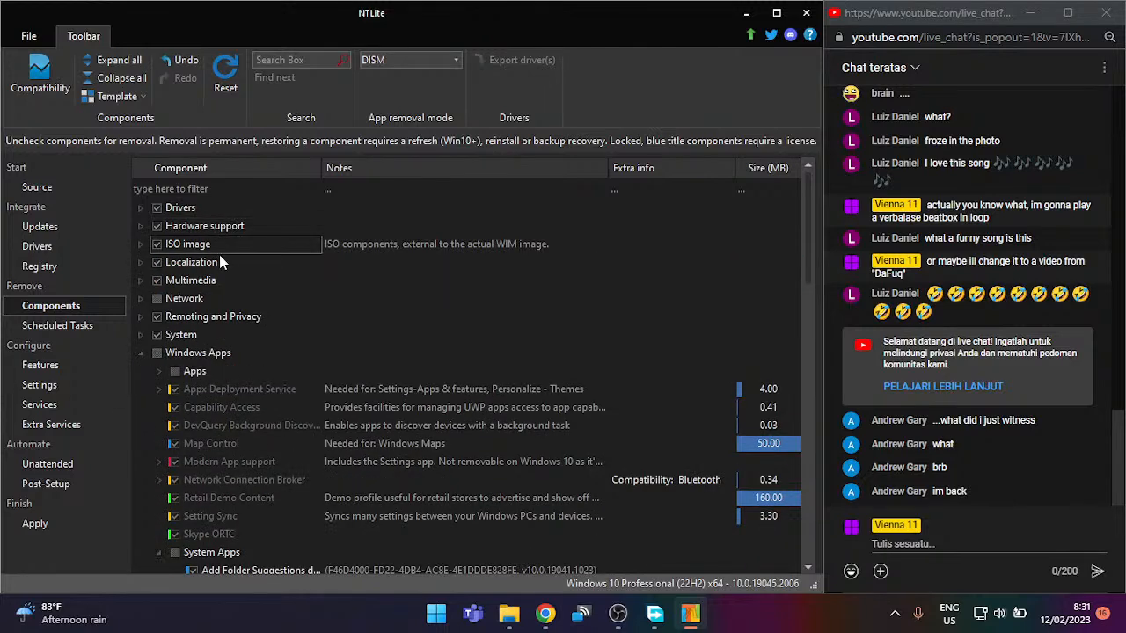
double_click(220, 261)
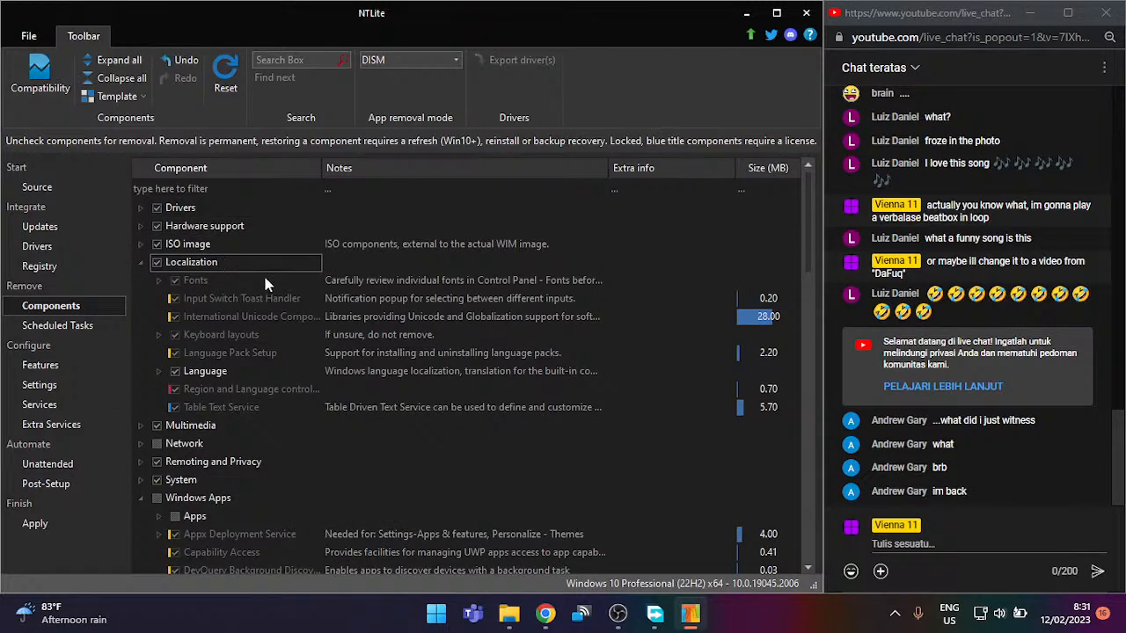
left_click(157, 263)
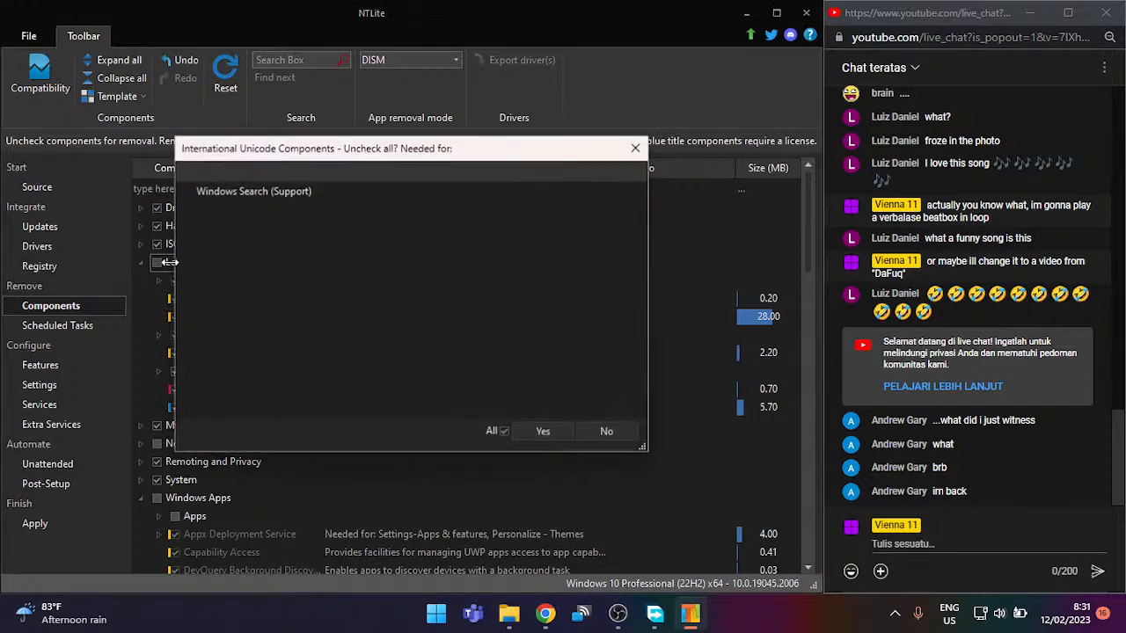
left_click(621, 429)
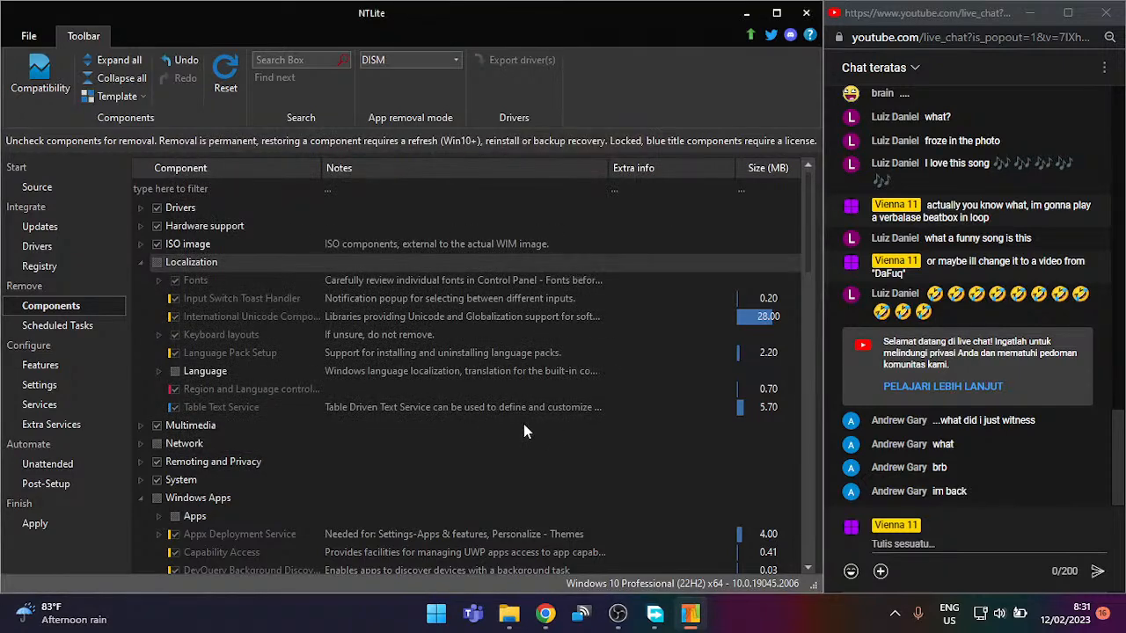
left_click(157, 262)
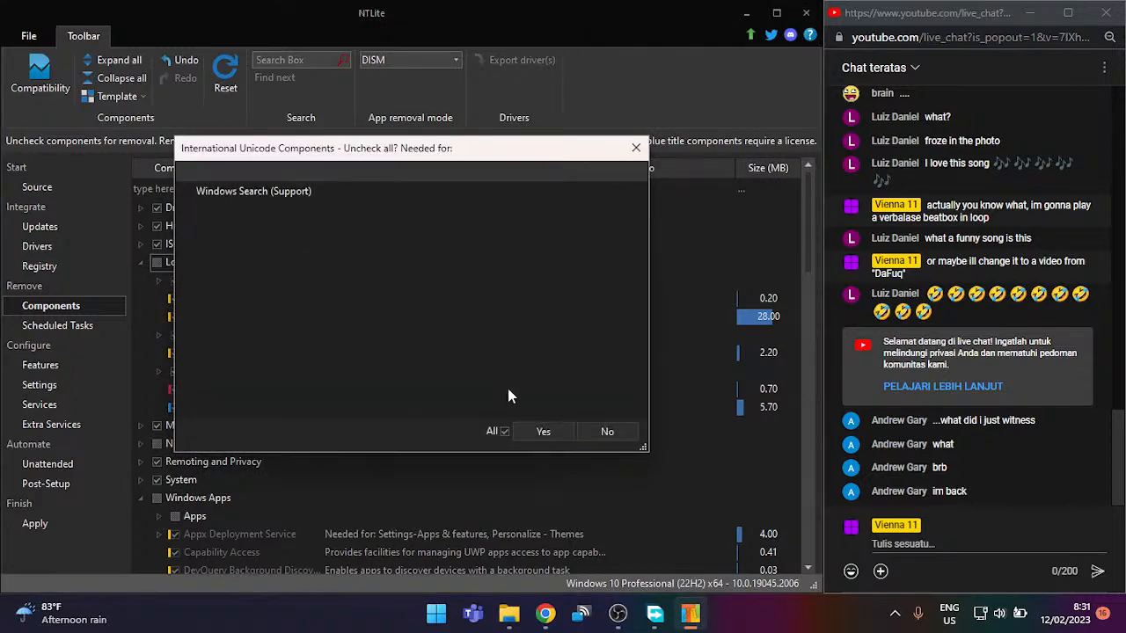
left_click(527, 425)
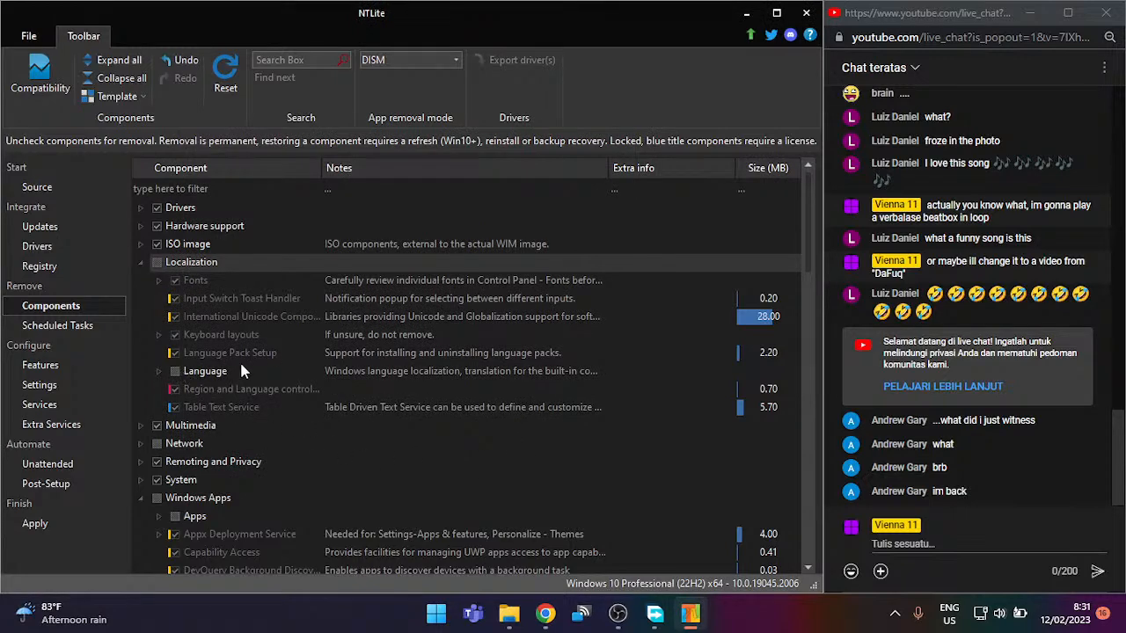
scroll(239, 360, "down", 2)
Step: Expand Multimedia and mark the whole group for removal, confirming uncheck all
double_click(176, 318)
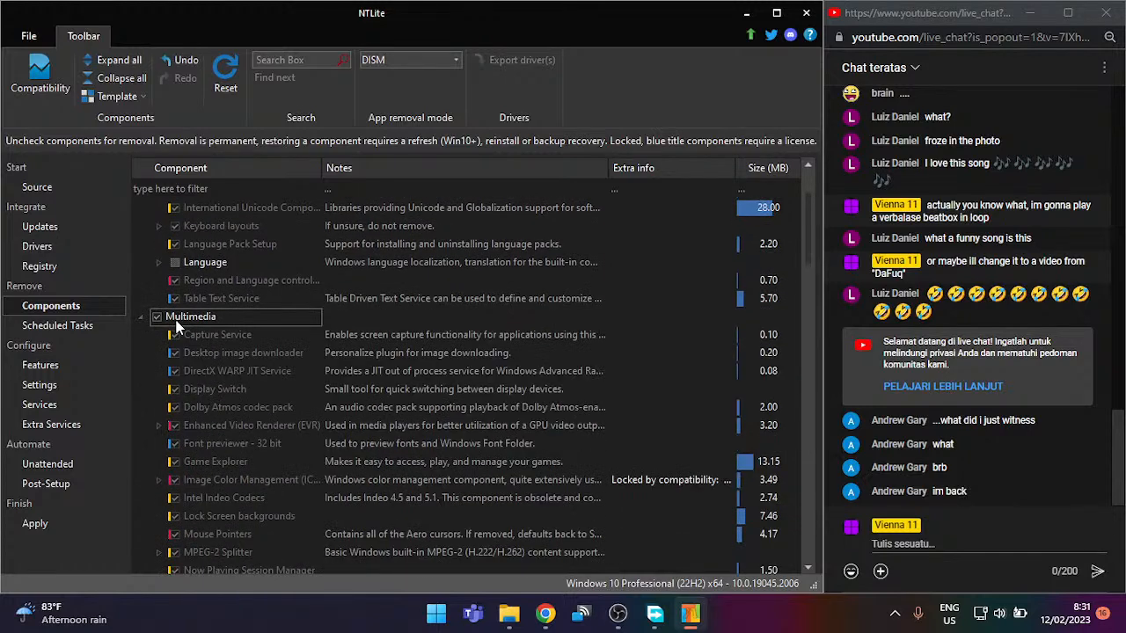
left_click(156, 317)
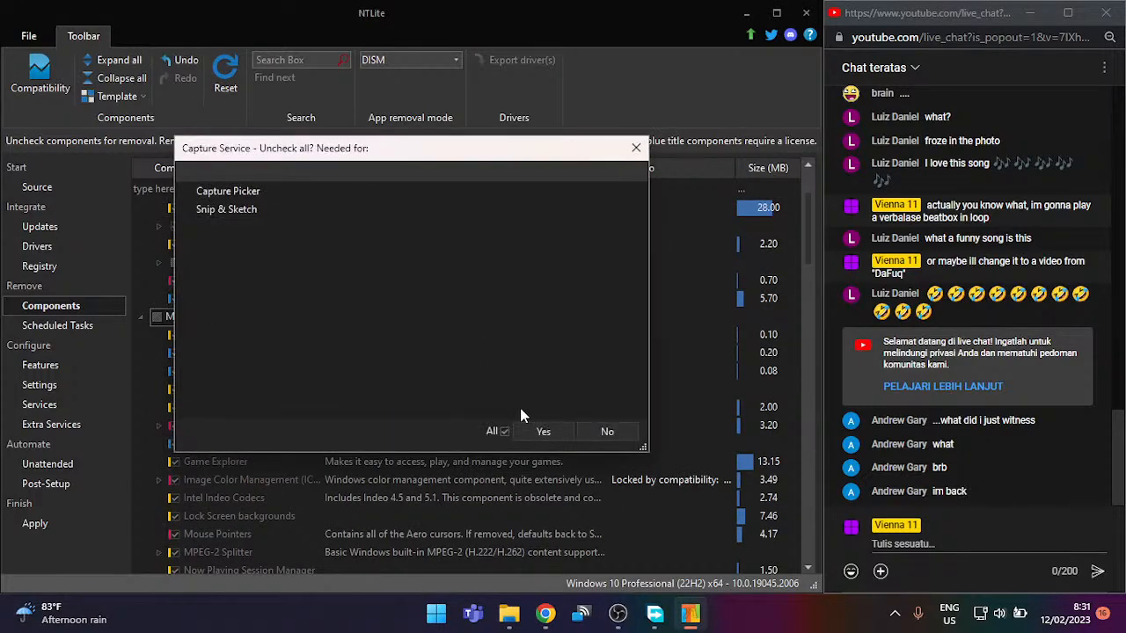
left_click(532, 428)
scroll(526, 395, "down", 4)
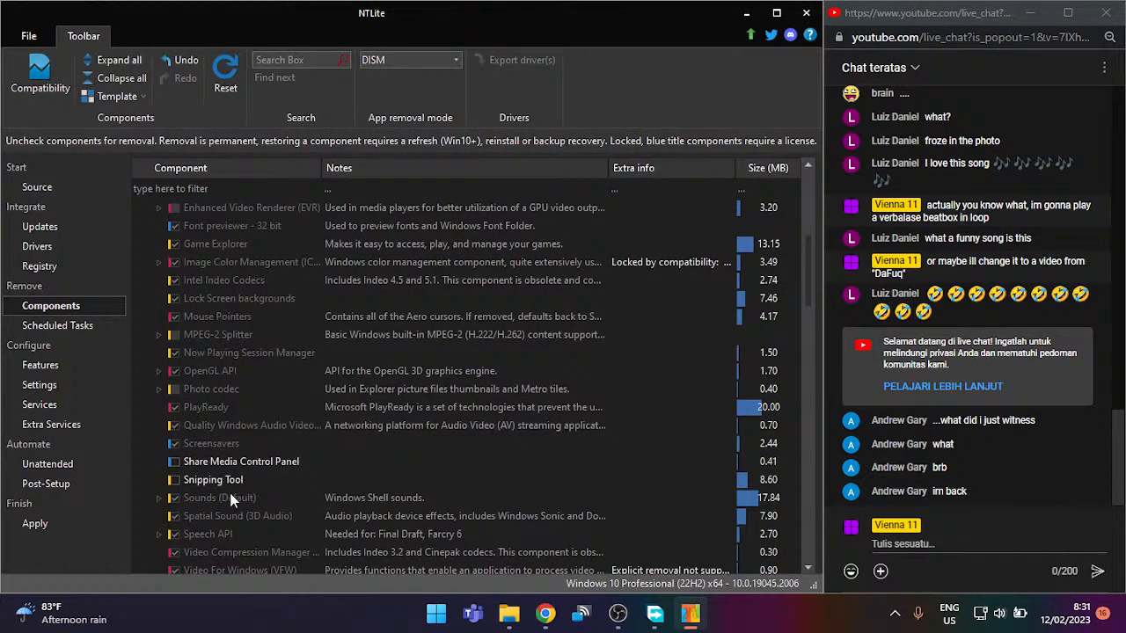
scroll(193, 466, "down", 1)
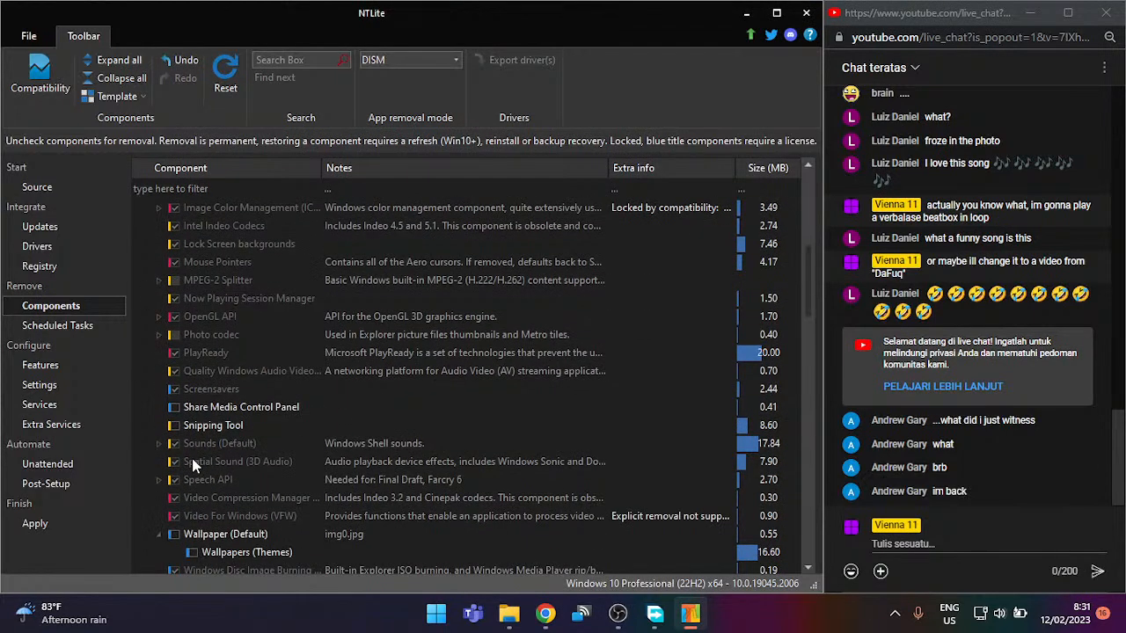
scroll(194, 466, "down", 1)
Step: Recheck Wallpaper (Default) and Windows Personalization themes, then expand Remoting and Privacy
left_click(173, 480)
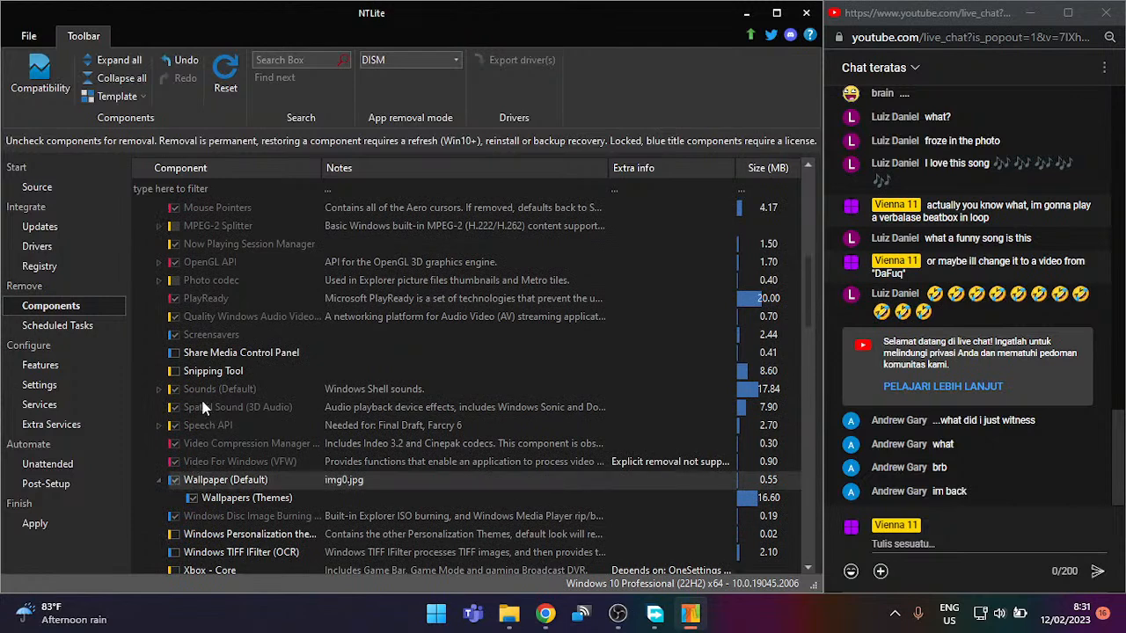
left_click(176, 354)
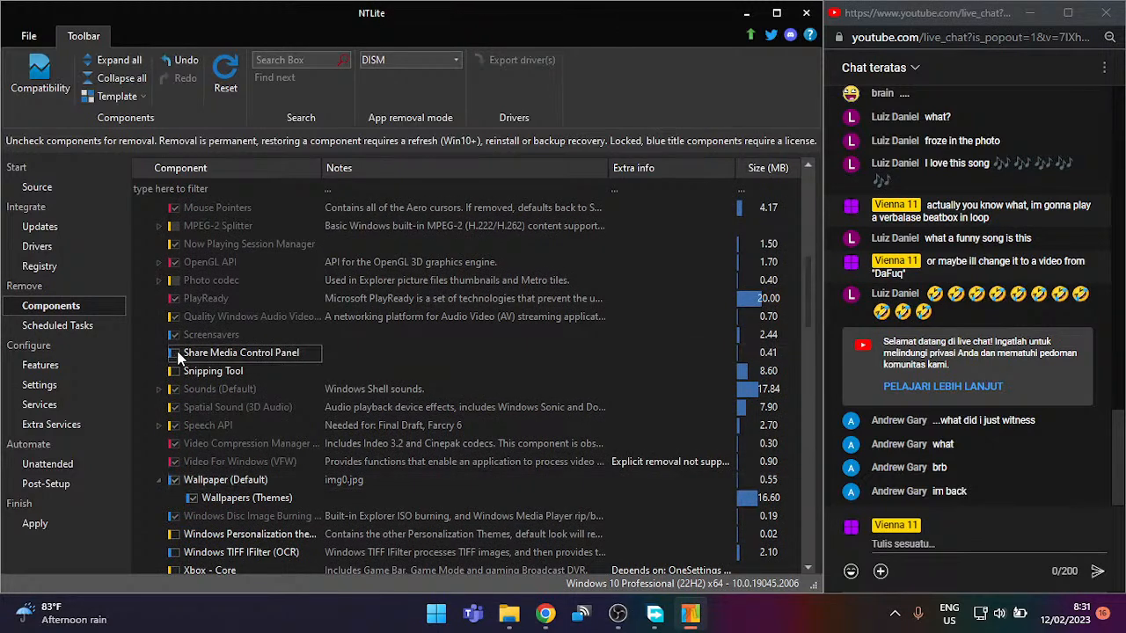
scroll(387, 345, "down", 2)
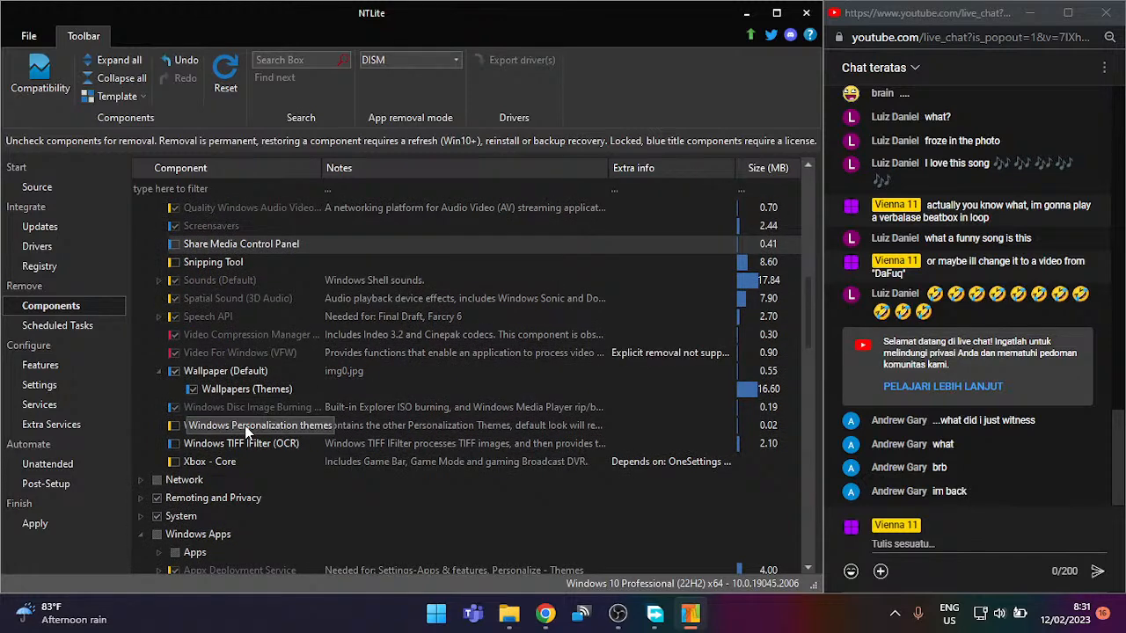
left_click(174, 425)
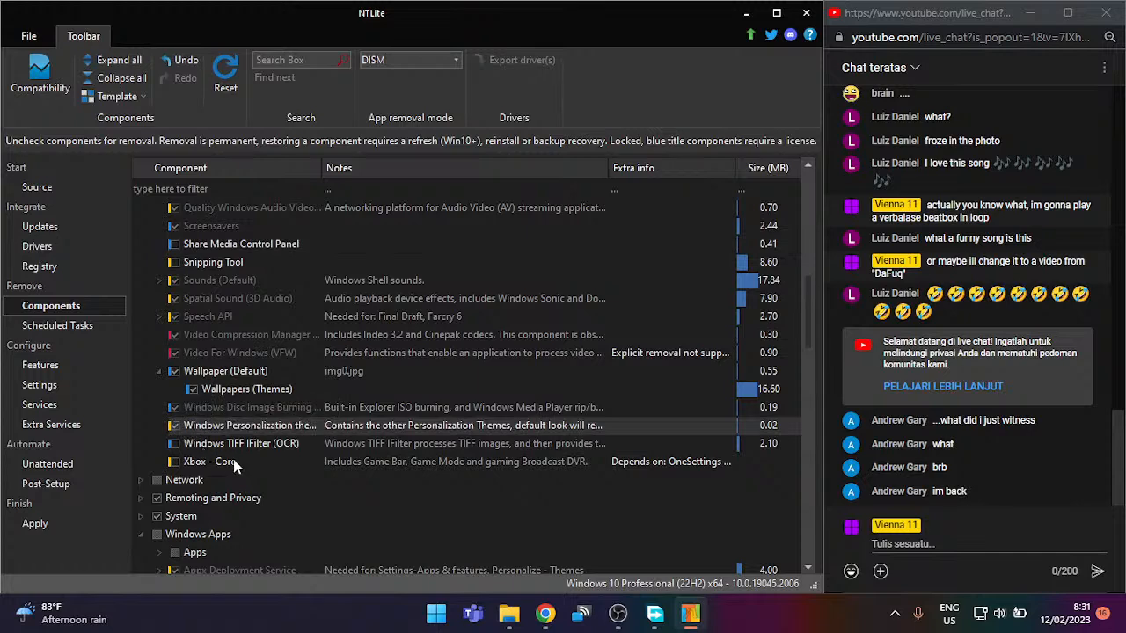
scroll(225, 465, "down", 1)
double_click(208, 444)
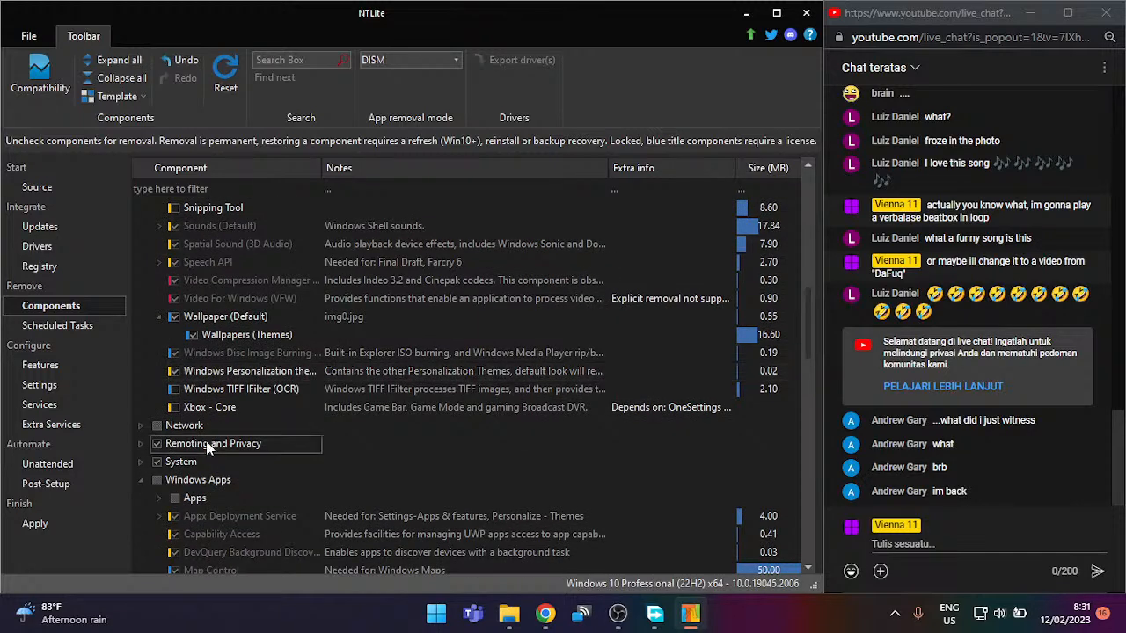
Step: Untick the whole Remoting and Privacy group, accepting removal of the Assigned Access dependents
left_click(157, 443)
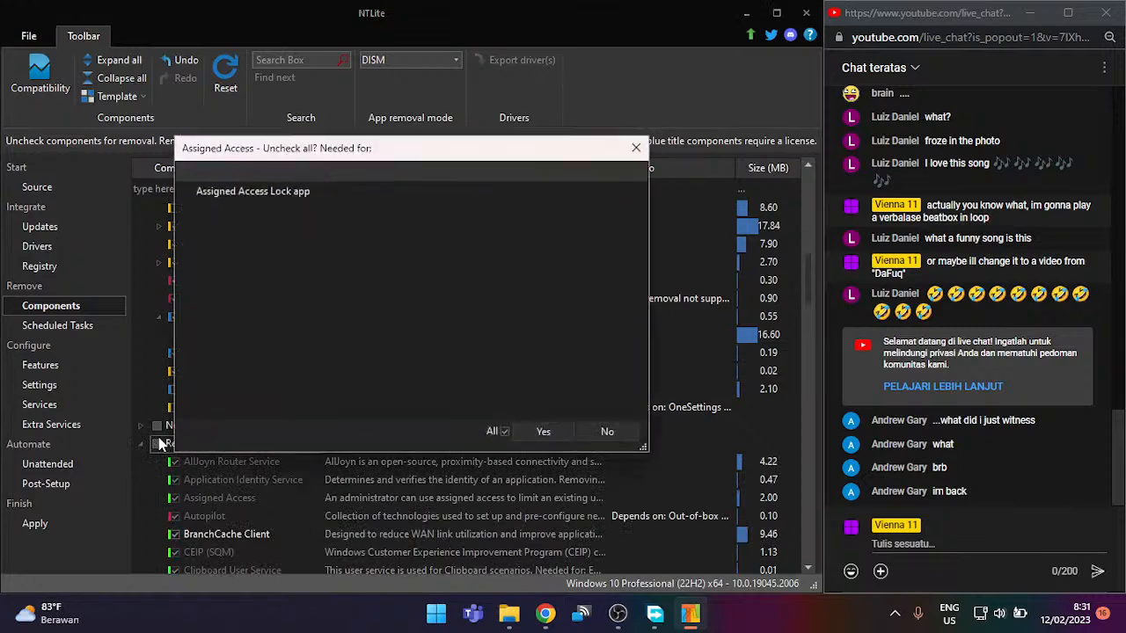
left_click(520, 429)
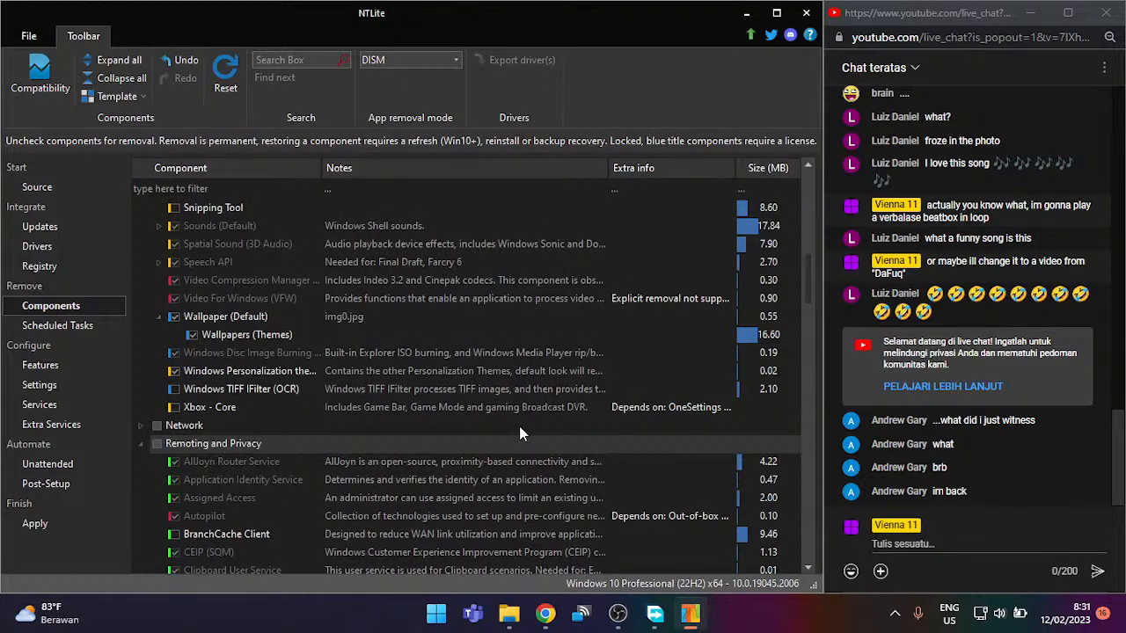
scroll(519, 431, "down", 5)
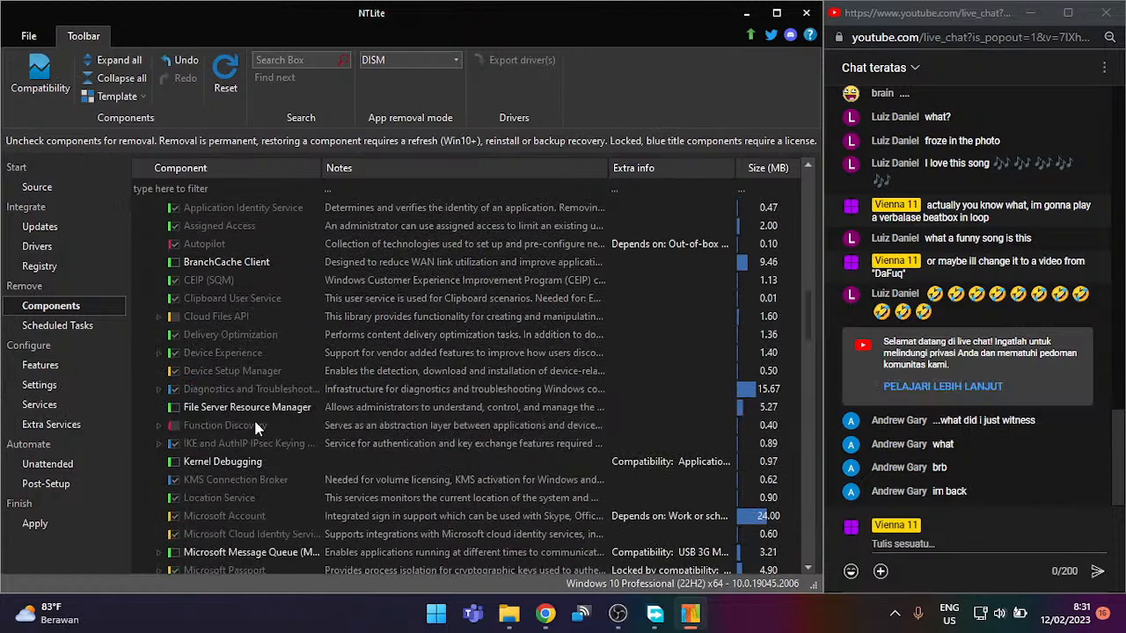
scroll(210, 432, "down", 1)
scroll(210, 432, "down", 1)
scroll(213, 444, "down", 3)
scroll(213, 444, "down", 1)
Step: Recheck Remote Assistance, Remote Desktop Server and Peer Networking to keep them
left_click(239, 374)
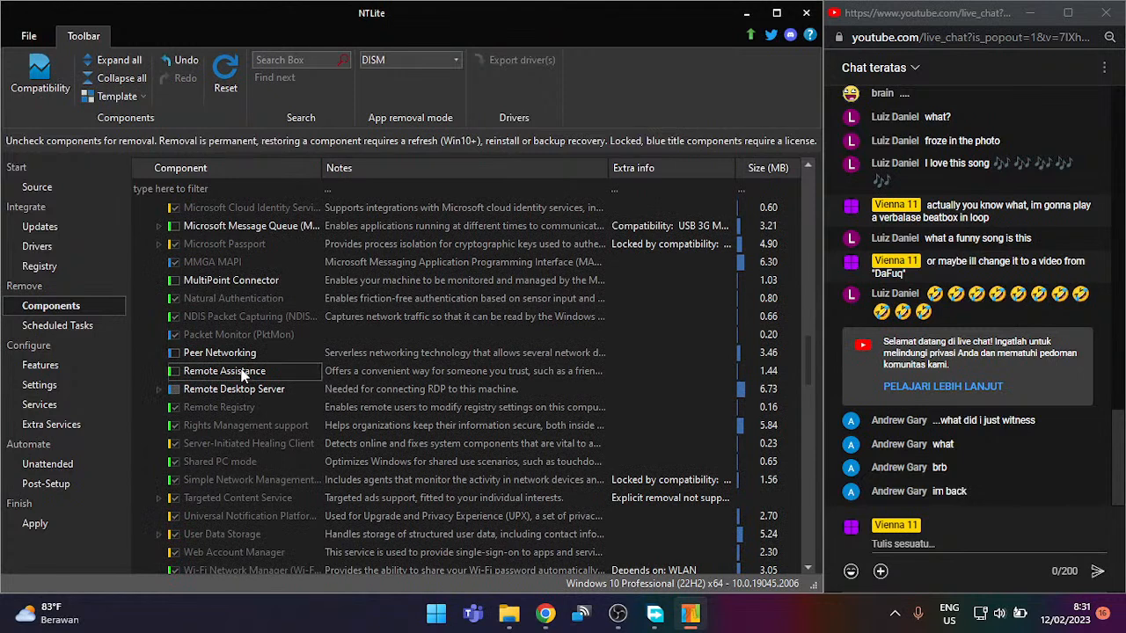
left_click(174, 371)
left_click(174, 390)
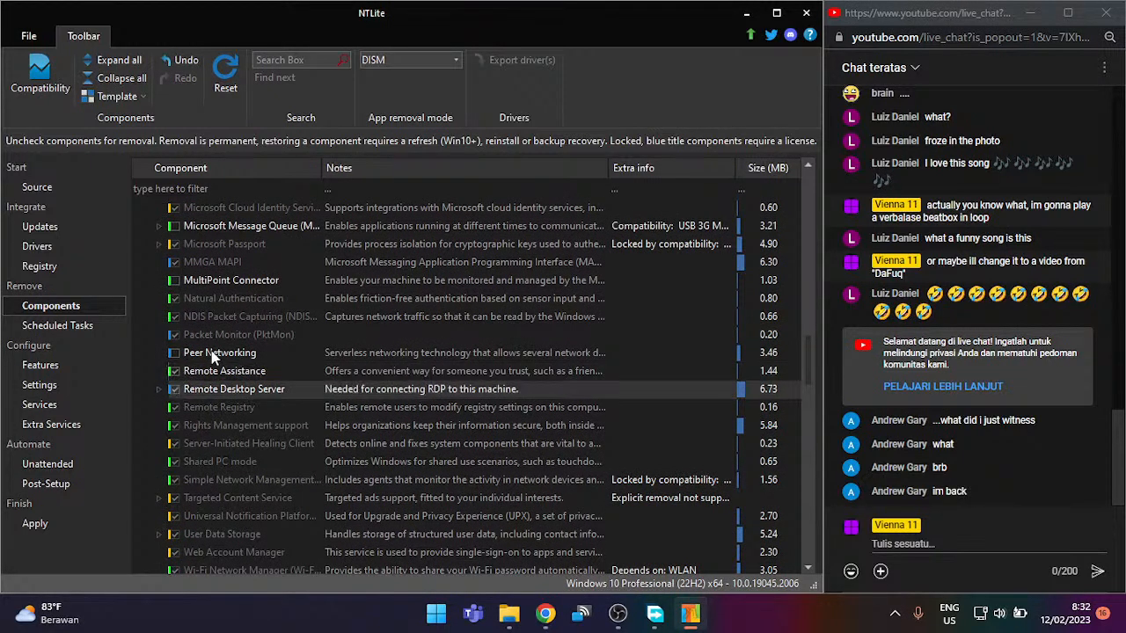
left_click(175, 354)
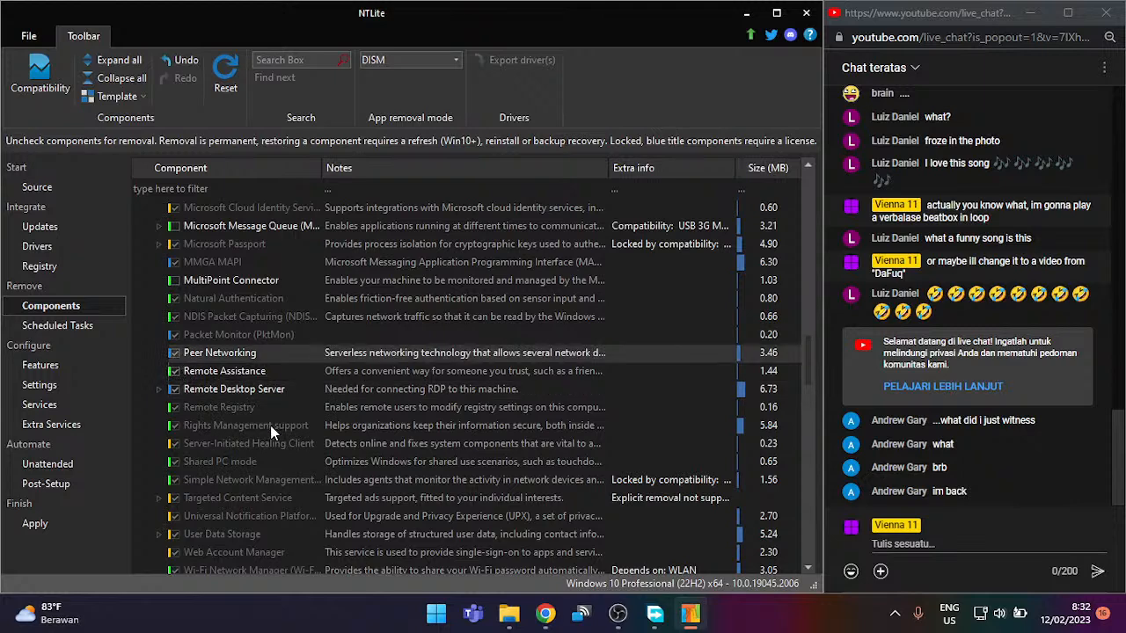
scroll(270, 425, "down", 6)
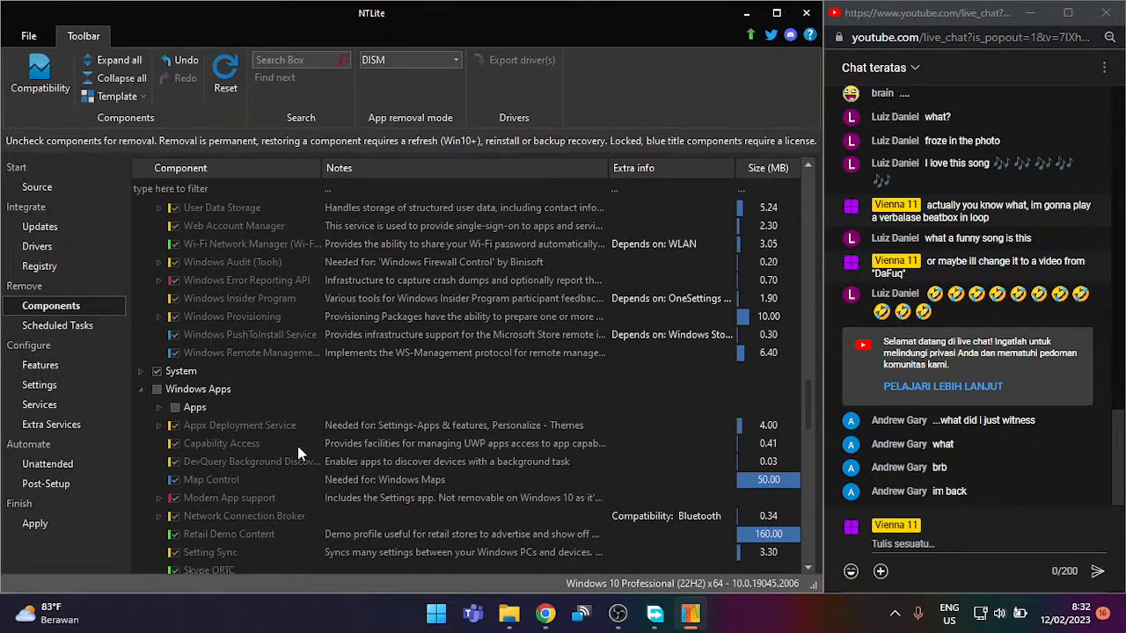
scroll(206, 401, "down", 1)
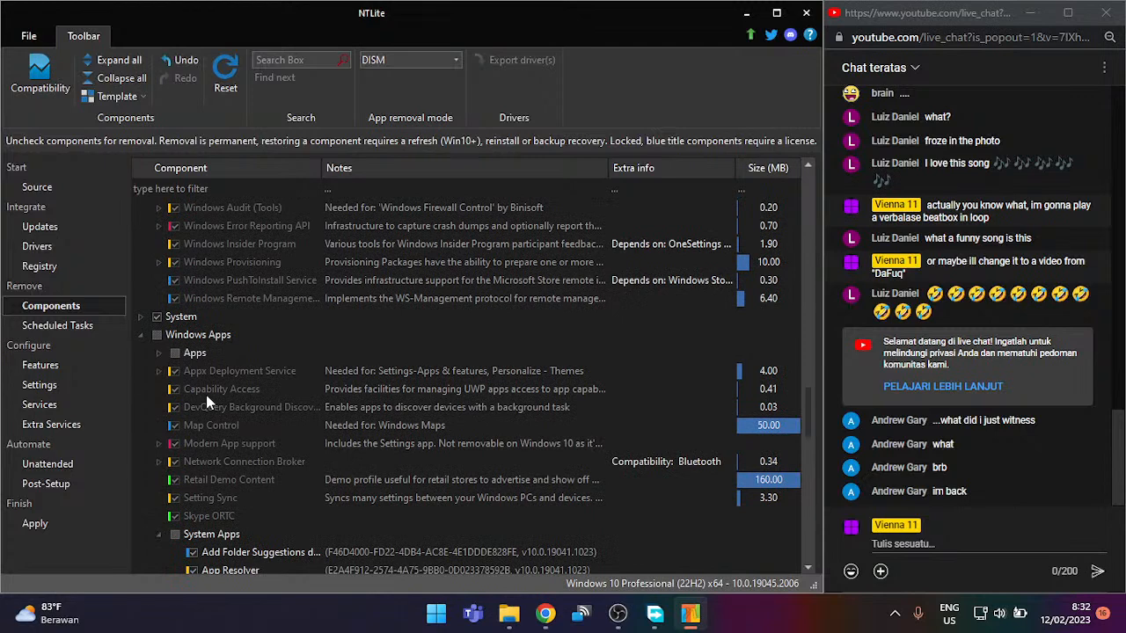
scroll(207, 401, "down", 2)
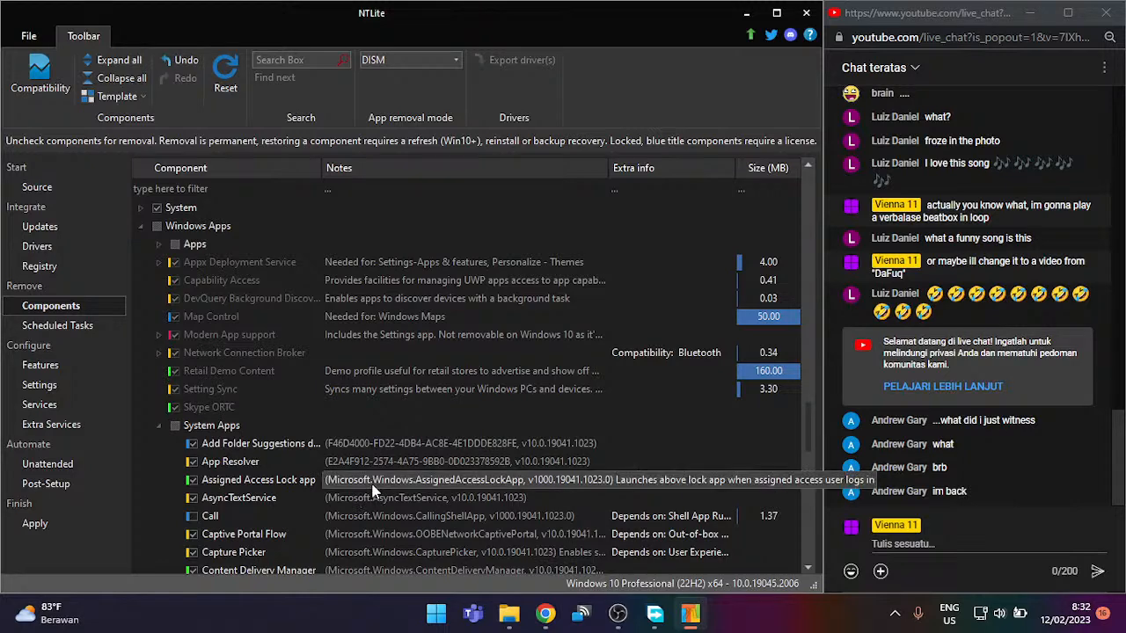
scroll(378, 484, "down", 5)
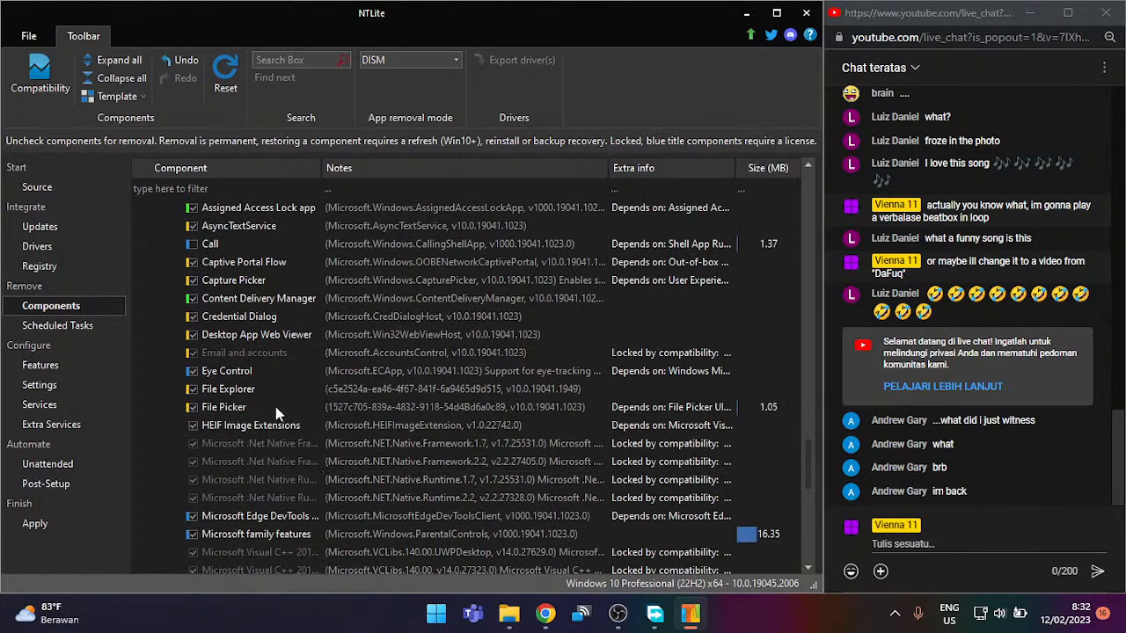
scroll(211, 351, "up", 4)
Step: Mark all System Apps for removal, confirming the .Net Native dependents prompt
left_click(175, 371)
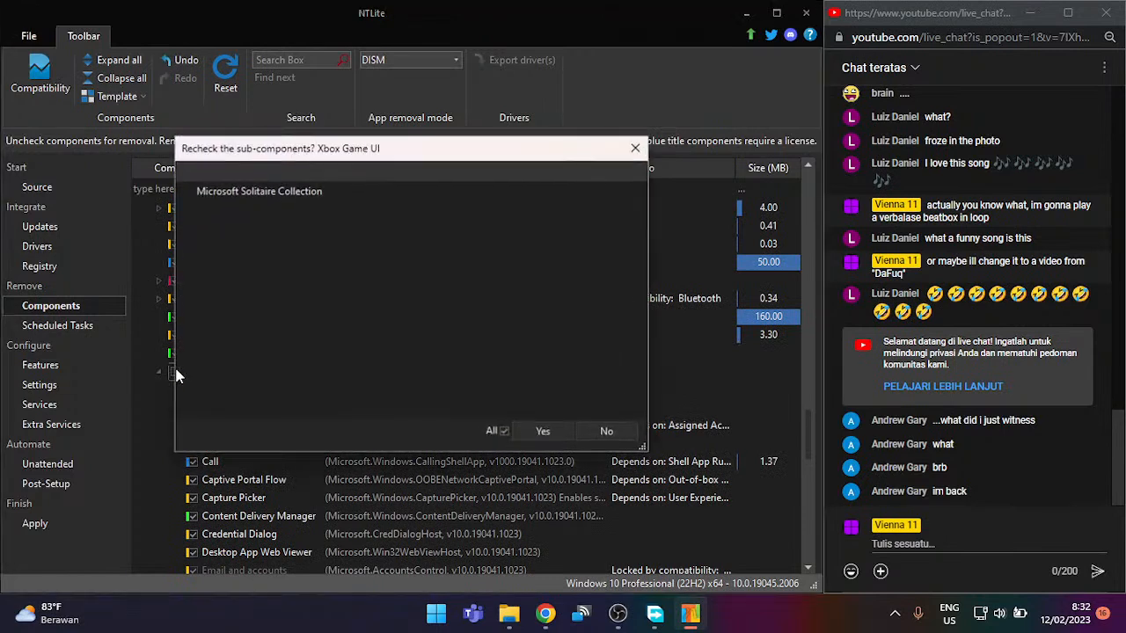
left_click(543, 431)
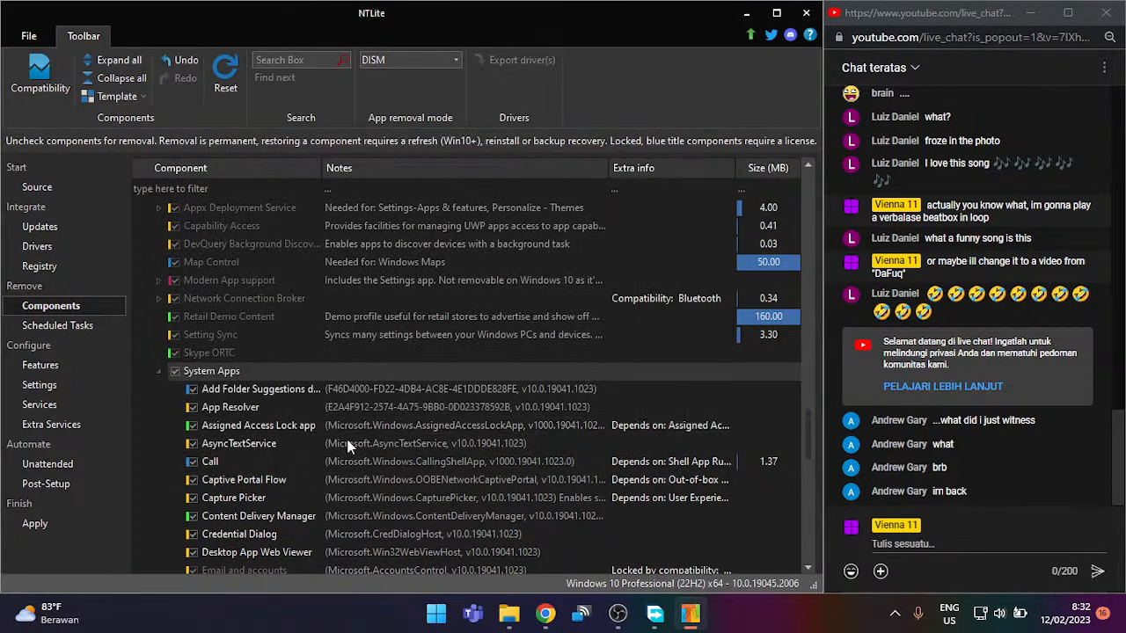
left_click(175, 372)
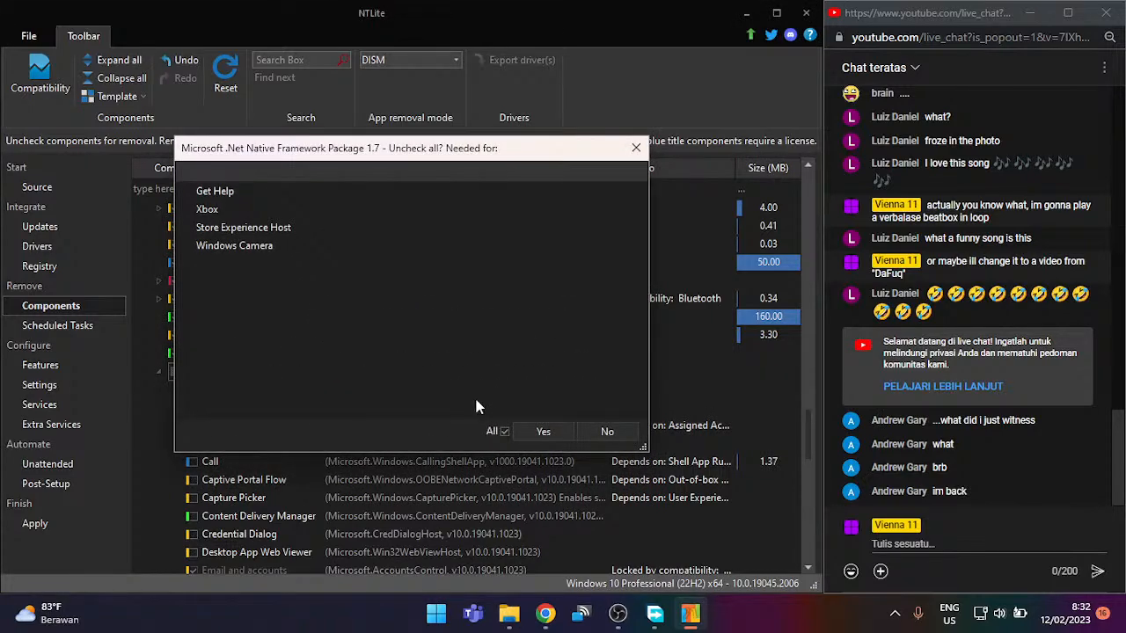
left_click(542, 434)
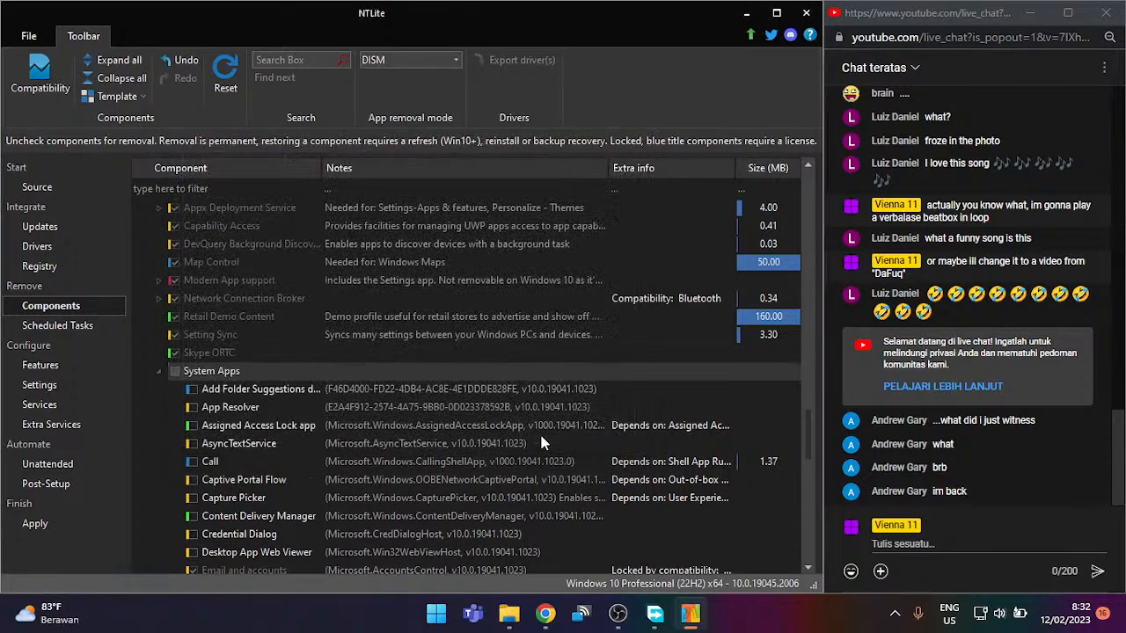
scroll(206, 453, "down", 6)
scroll(206, 442, "down", 1)
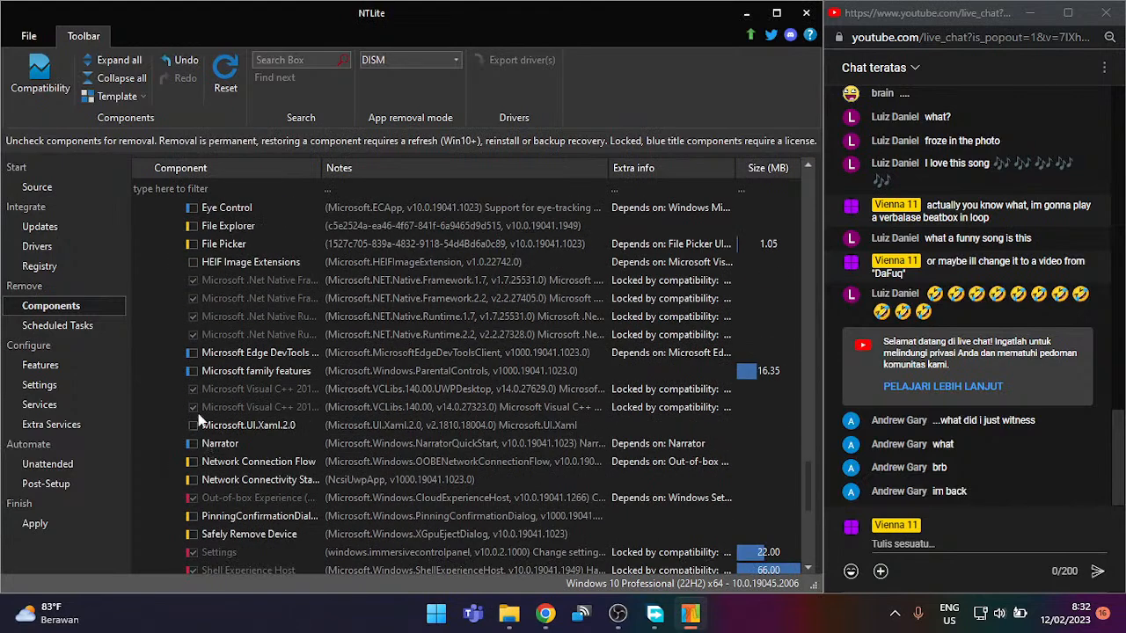
Step: Recheck File Picker, File Explorer, Eye Control, Add Folder Suggestions dialog and Microsoft Edge DevTools
left_click(192, 244)
left_click(191, 226)
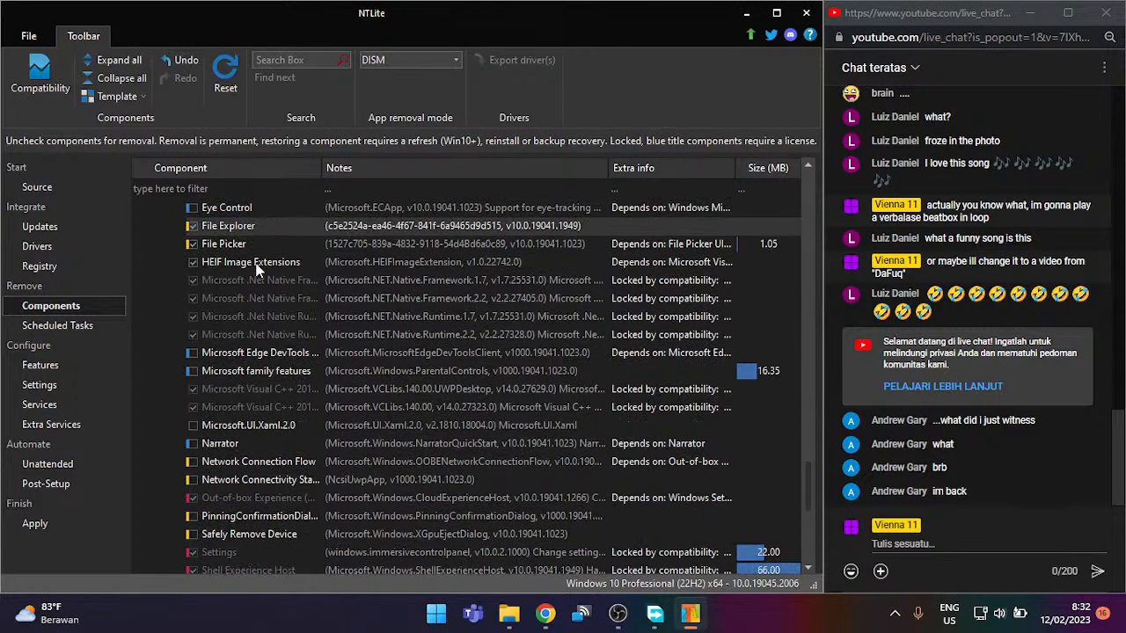
scroll(256, 270, "up", 2)
left_click(193, 316)
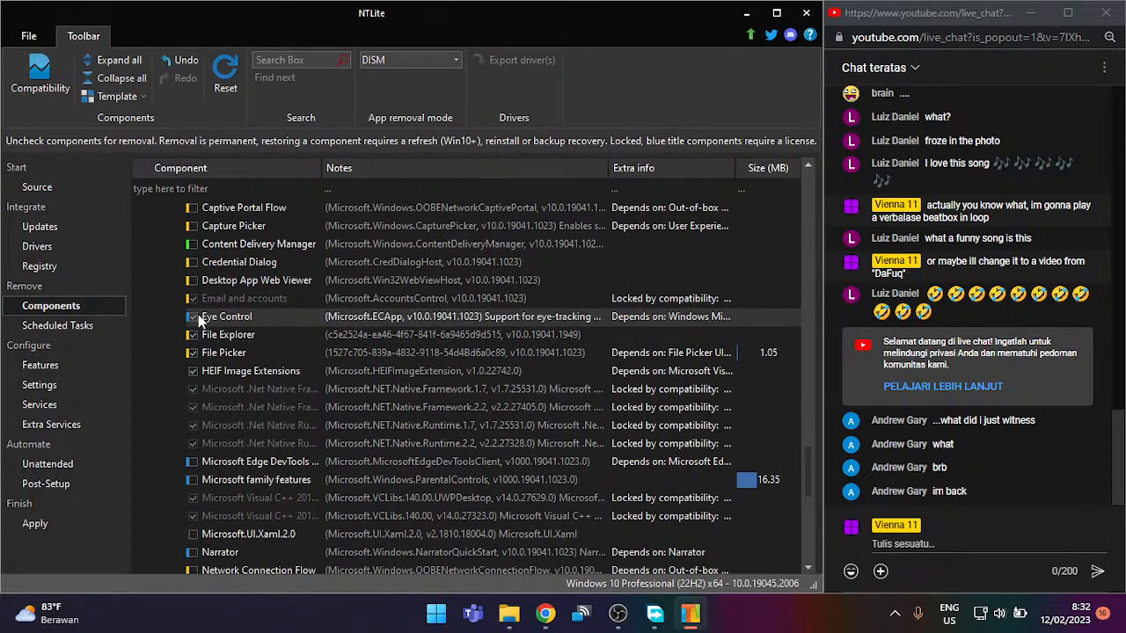
scroll(198, 320, "up", 2)
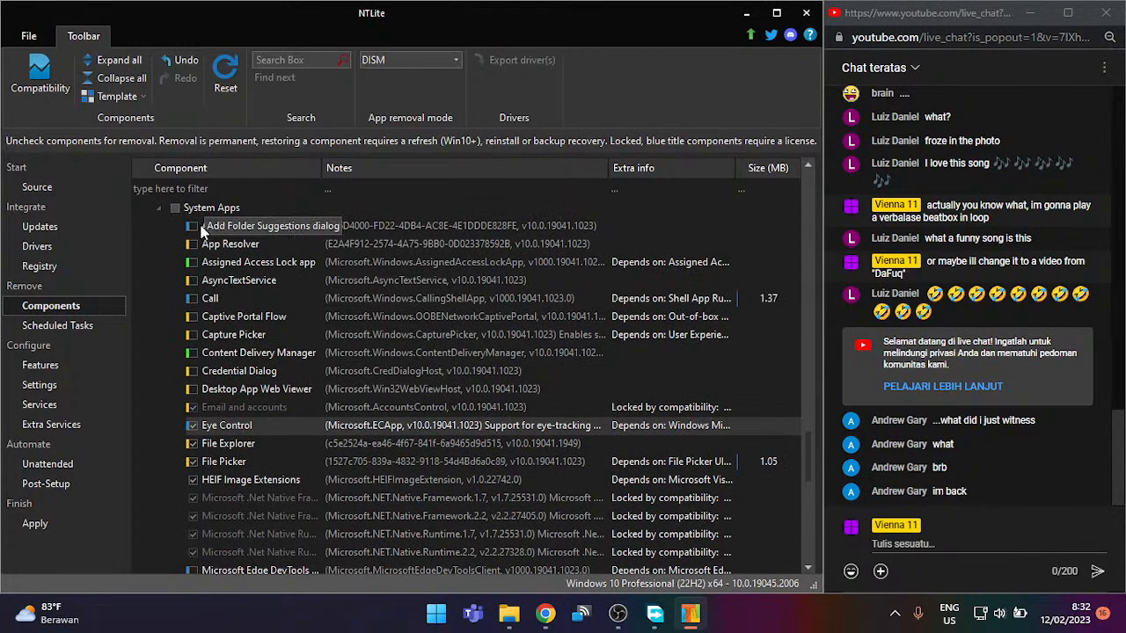
left_click(192, 226)
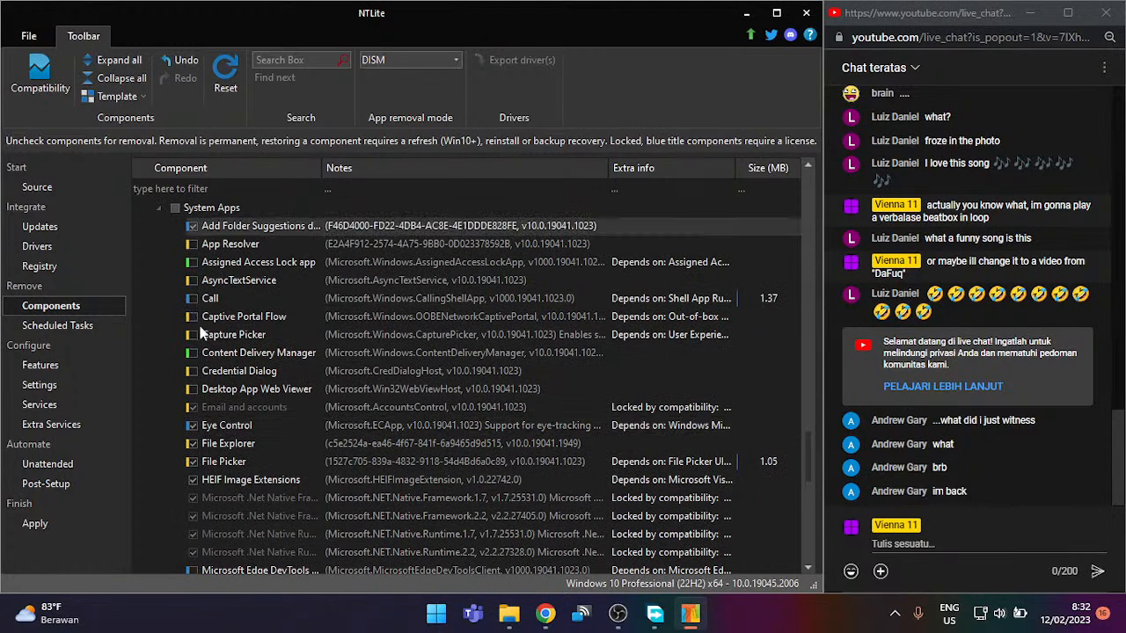
scroll(193, 385, "down", 3)
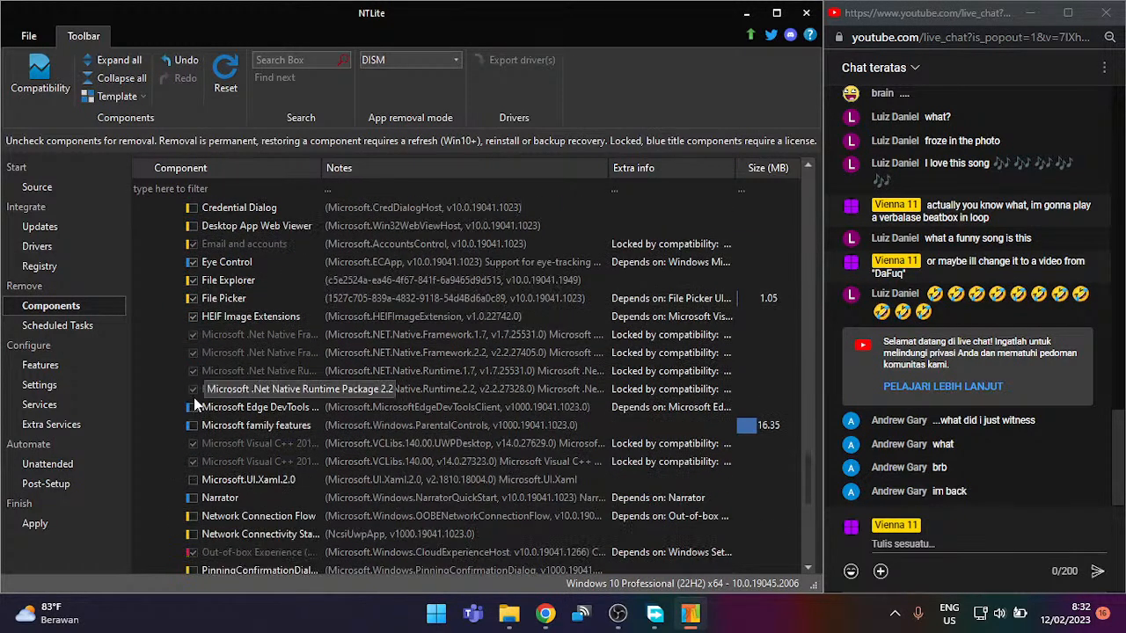
left_click(194, 407)
Step: Keep Narrator, Network Connection Flow, Network Connectivity Status Indicator, pinning dialog and Safely Remove Device; leave Microsoft family features removed
left_click(195, 425)
scroll(197, 423, "down", 1)
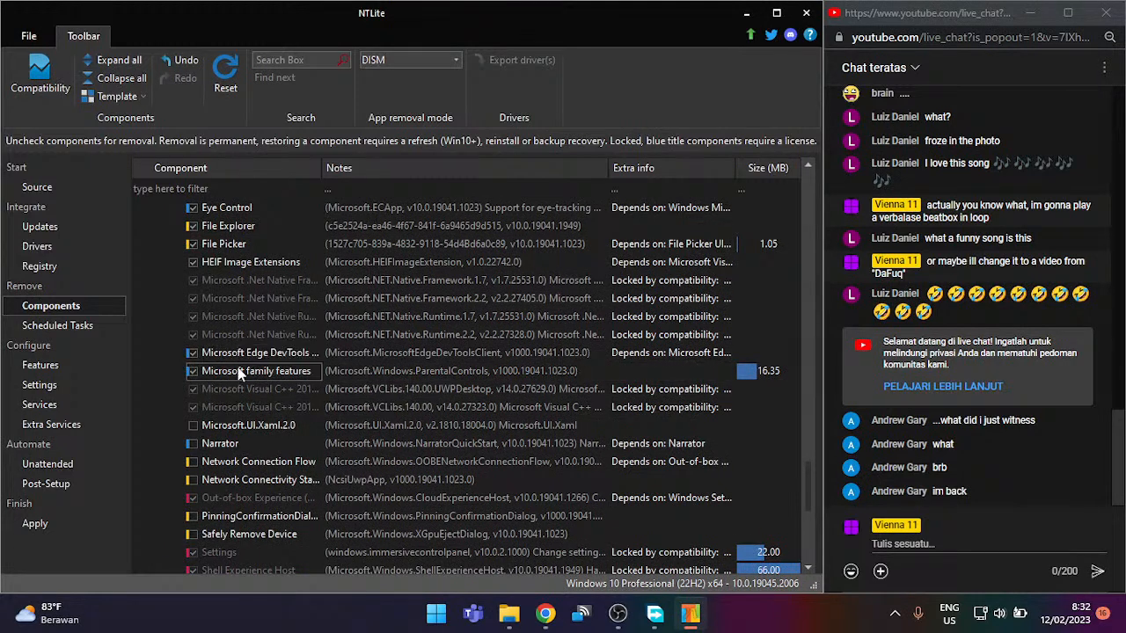
left_click(192, 371)
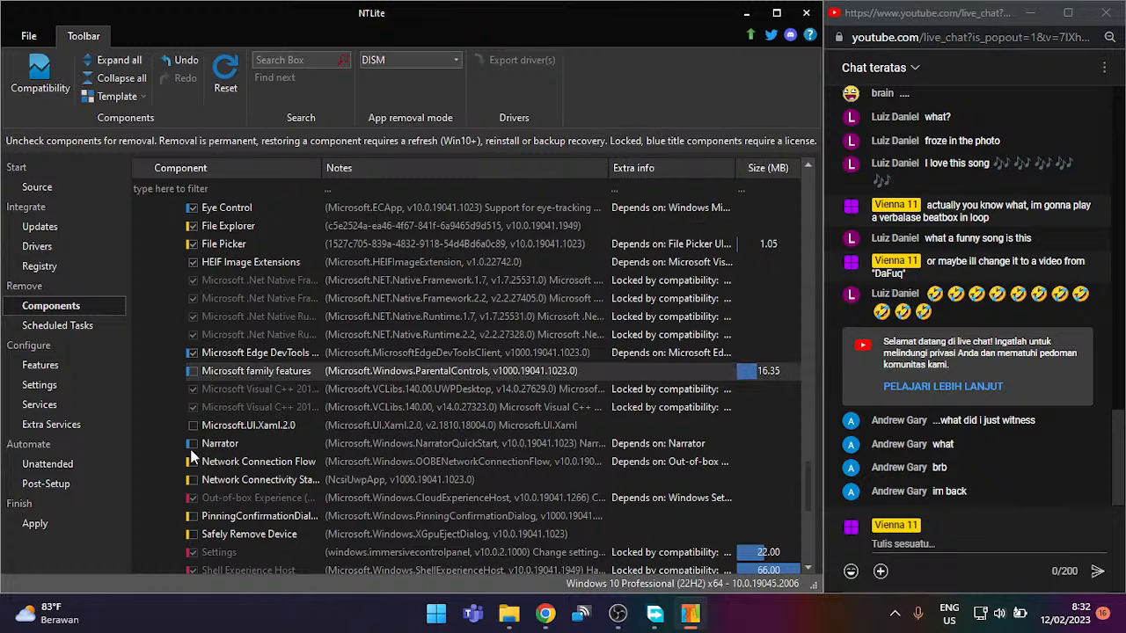
left_click(194, 443)
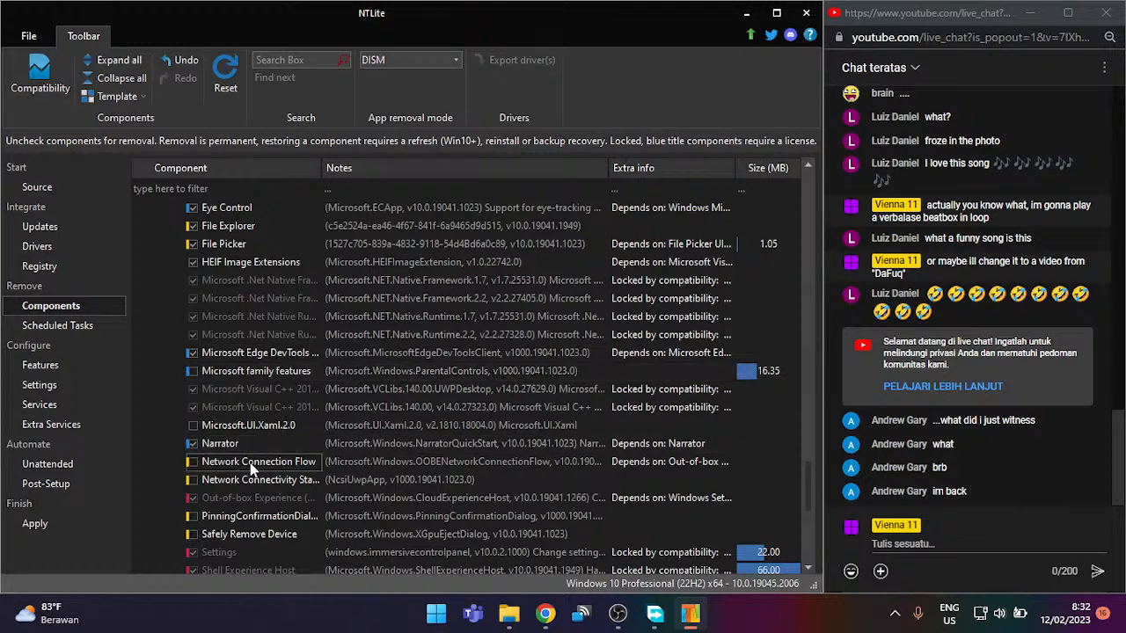
left_click(193, 462)
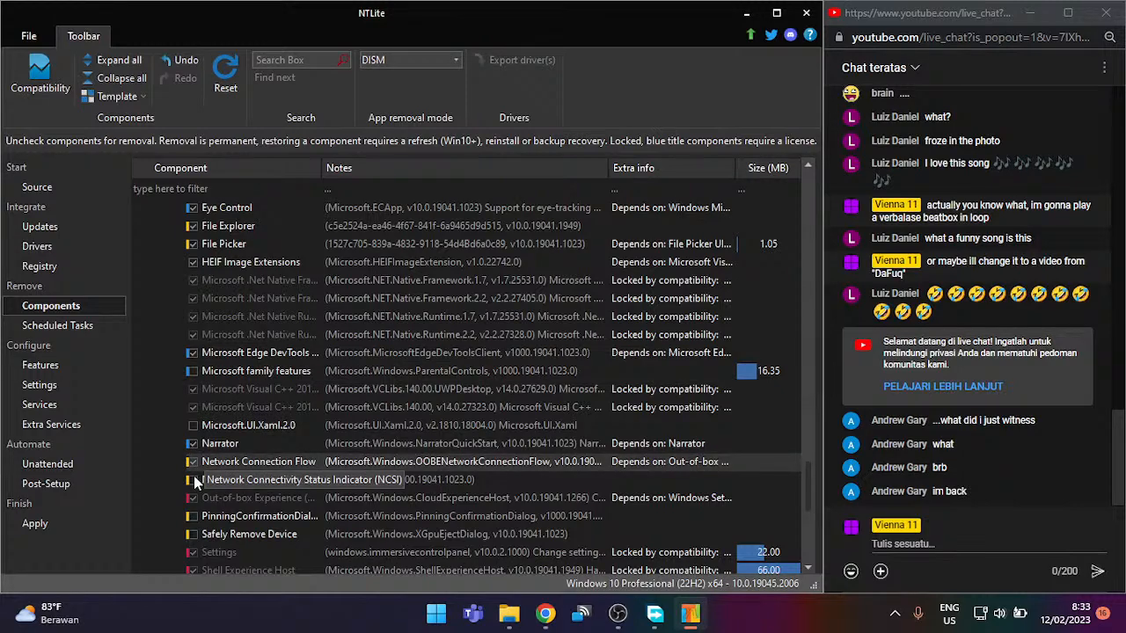
left_click(193, 479)
scroll(264, 466, "down", 2)
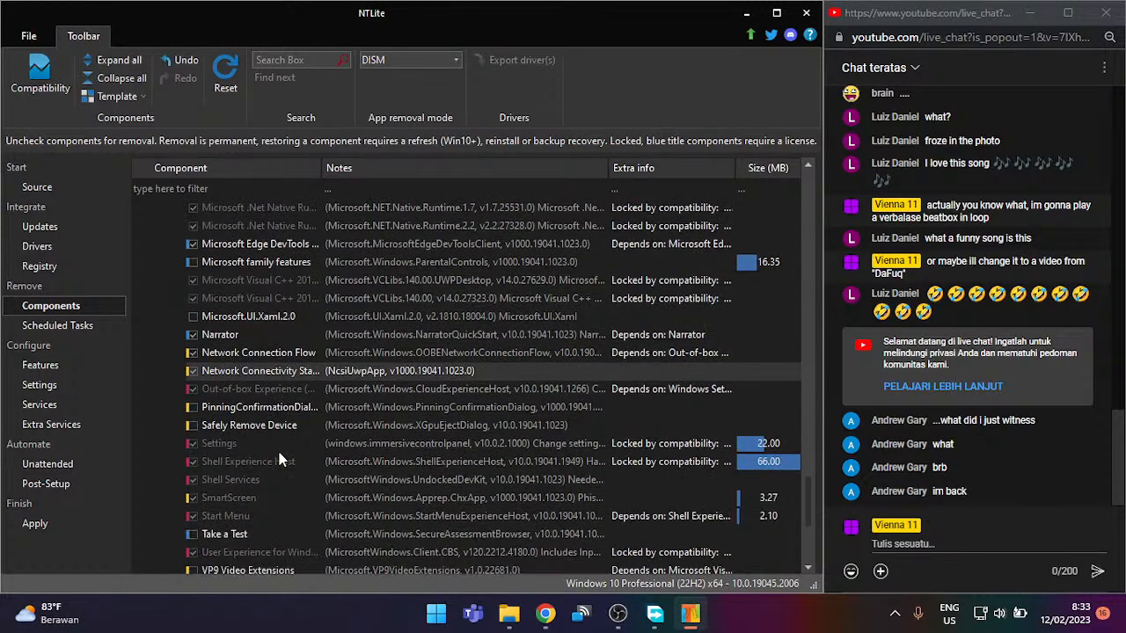
left_click(190, 413)
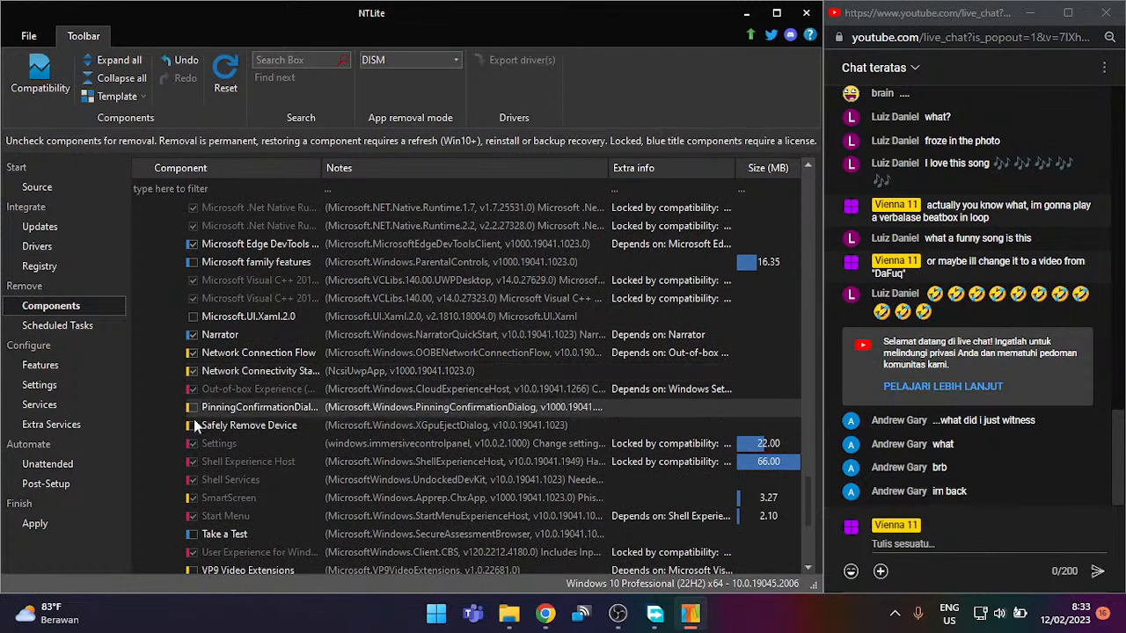
left_click(193, 427)
Step: Recheck Webp Image Extensions and Windows Default Lock Screen
scroll(197, 406, "down", 2)
scroll(205, 428, "down", 1)
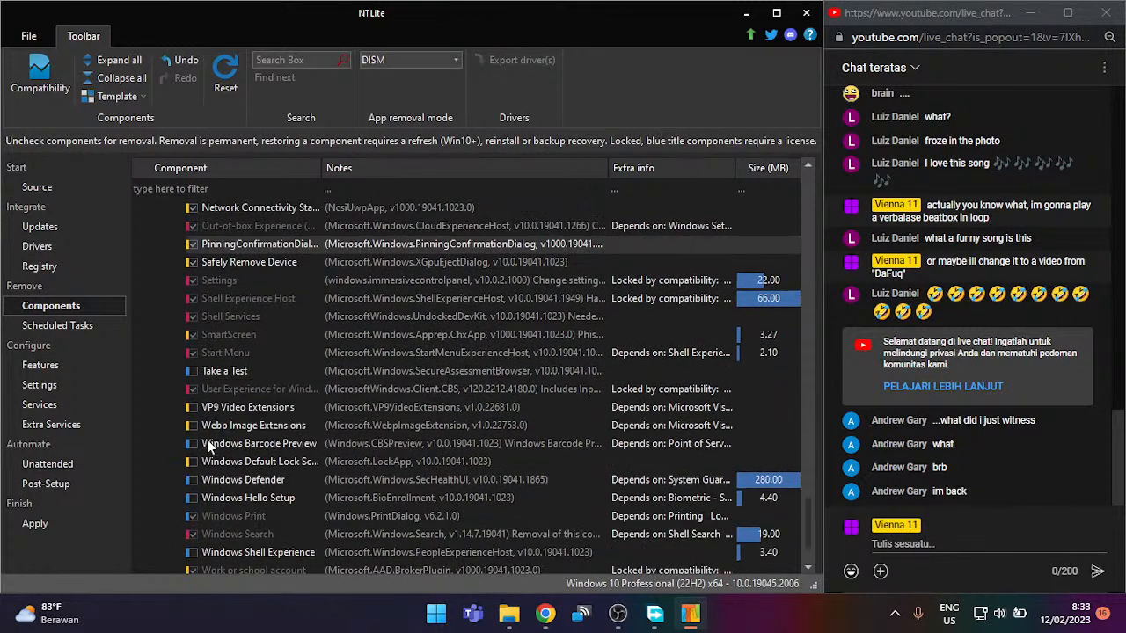
left_click(193, 425)
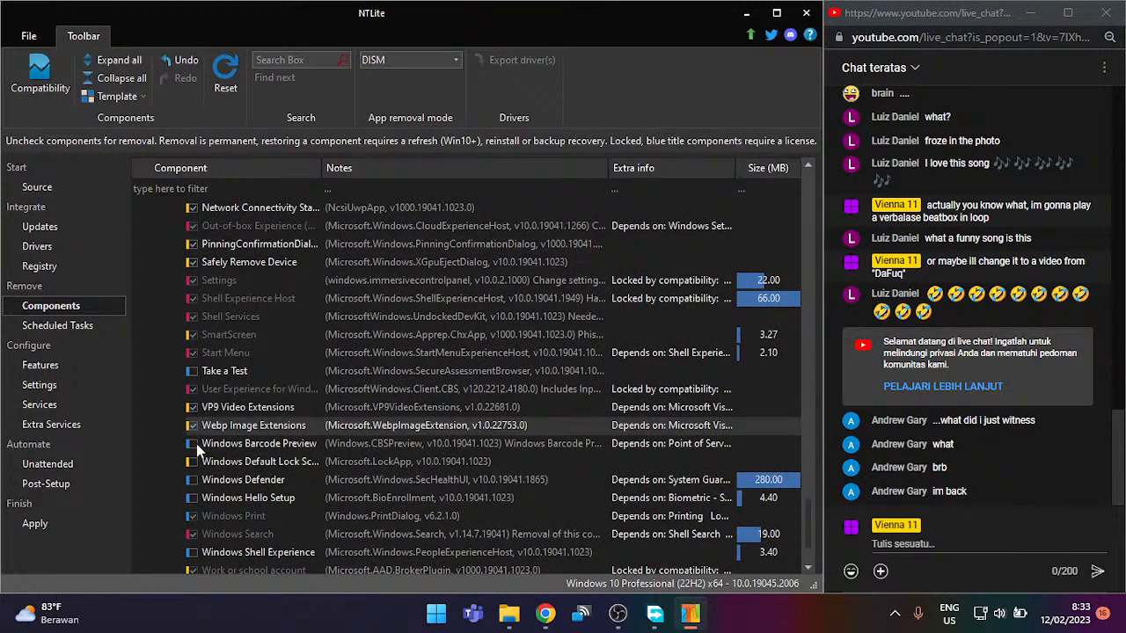
left_click(193, 464)
scroll(192, 466, "down", 1)
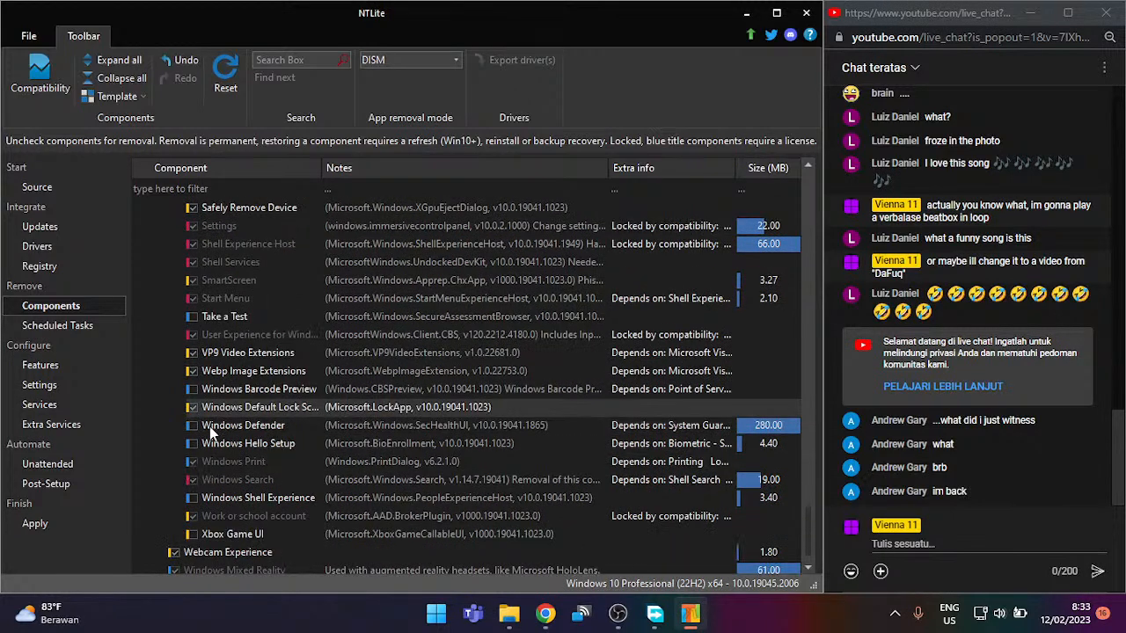
Step: Recheck Windows Shell Experience with all its sub-components, then select Webcam Experience
left_click(234, 502)
left_click(193, 498)
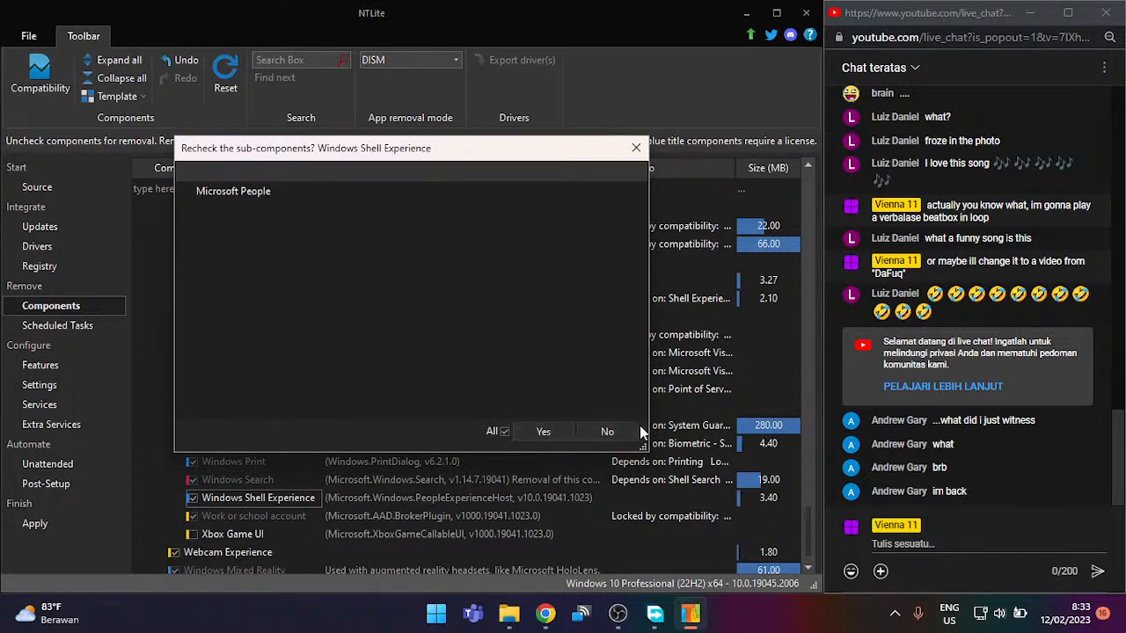
left_click(551, 429)
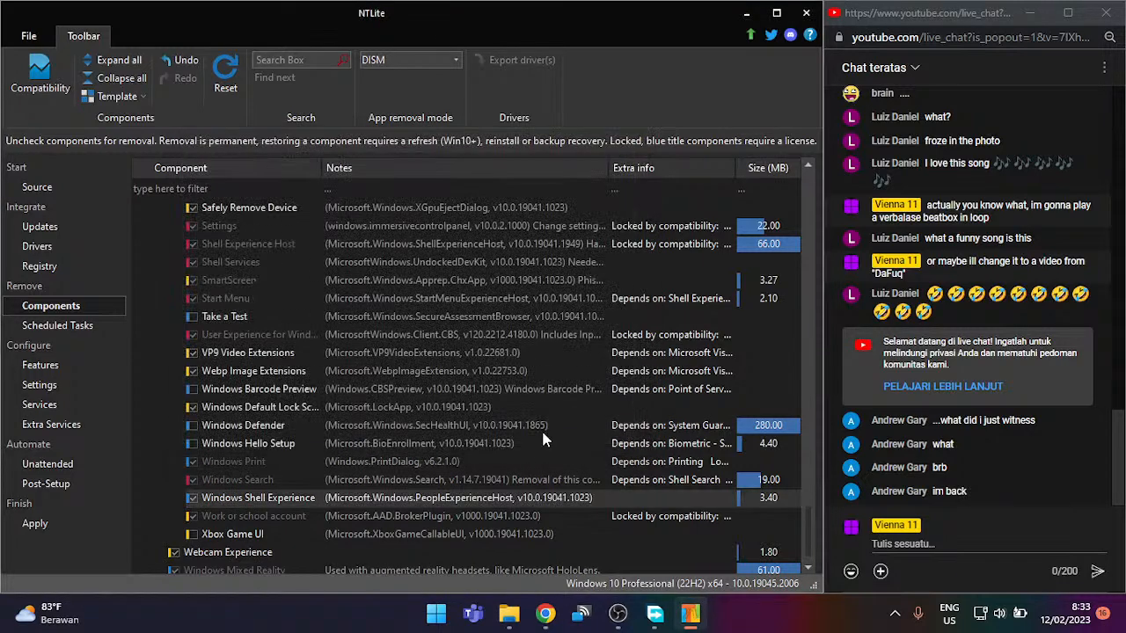
scroll(457, 435, "down", 1)
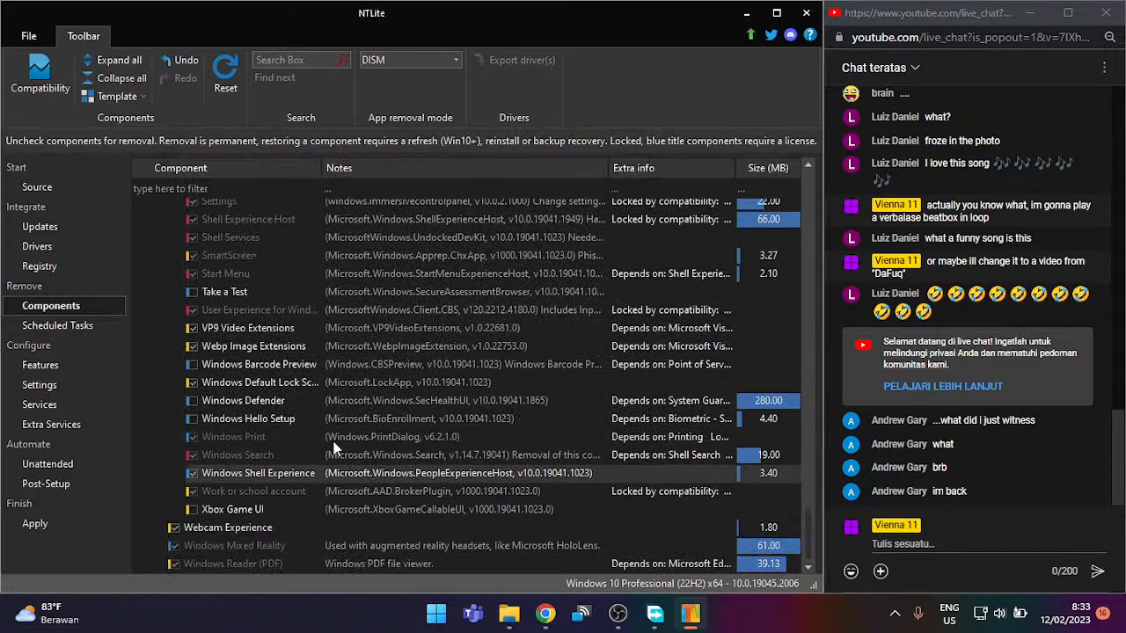
left_click(207, 529)
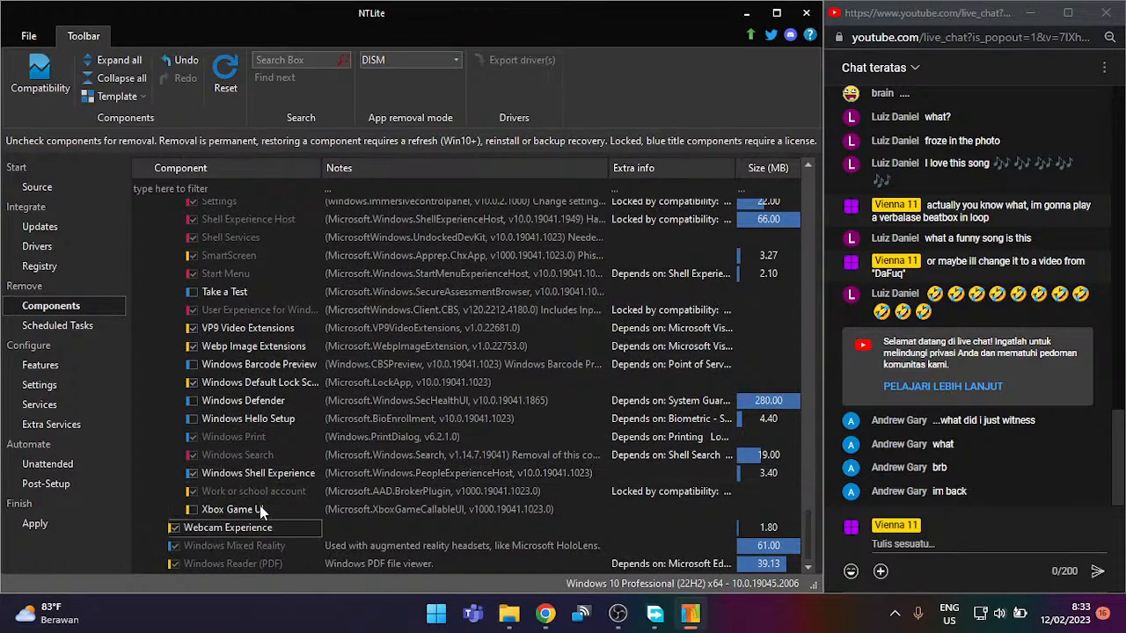
scroll(273, 527, "up", 15)
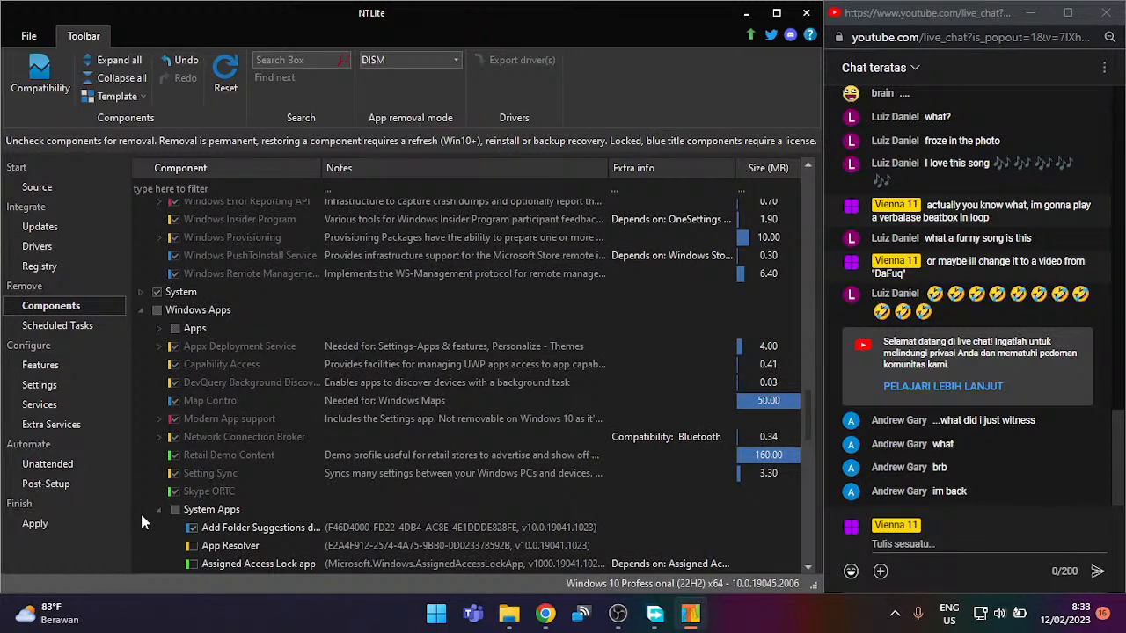
Step: Keep Webcam Experience checked and look at Windows Mixed Reality and Windows Reader (PDF)
left_click(160, 507)
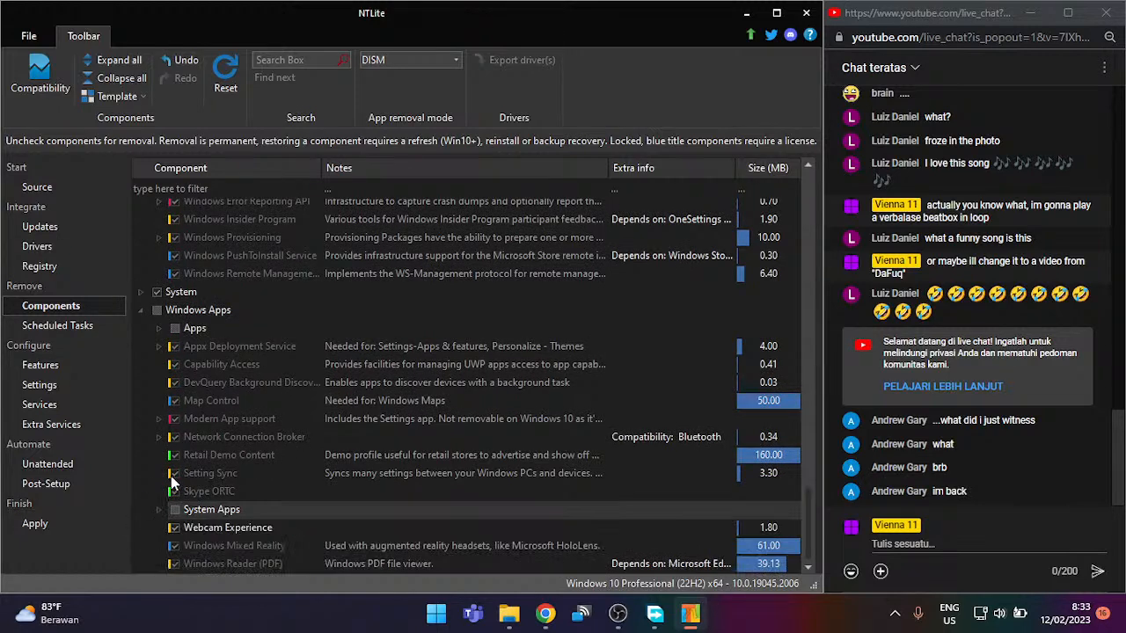
left_click(179, 529)
left_click(175, 530)
left_click(198, 545)
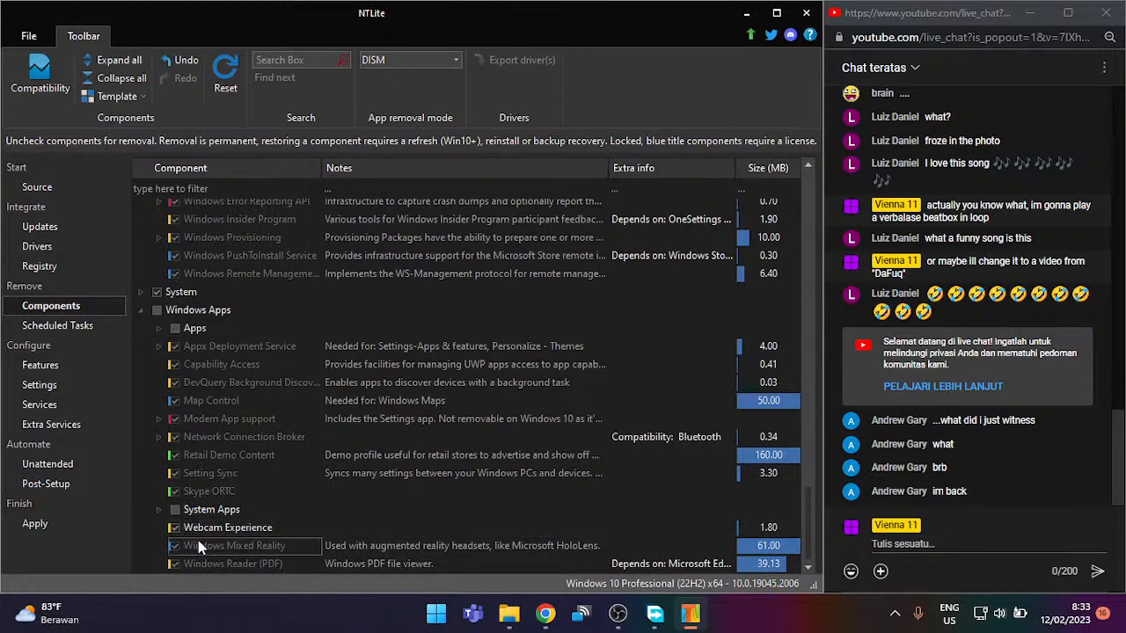
left_click(218, 567)
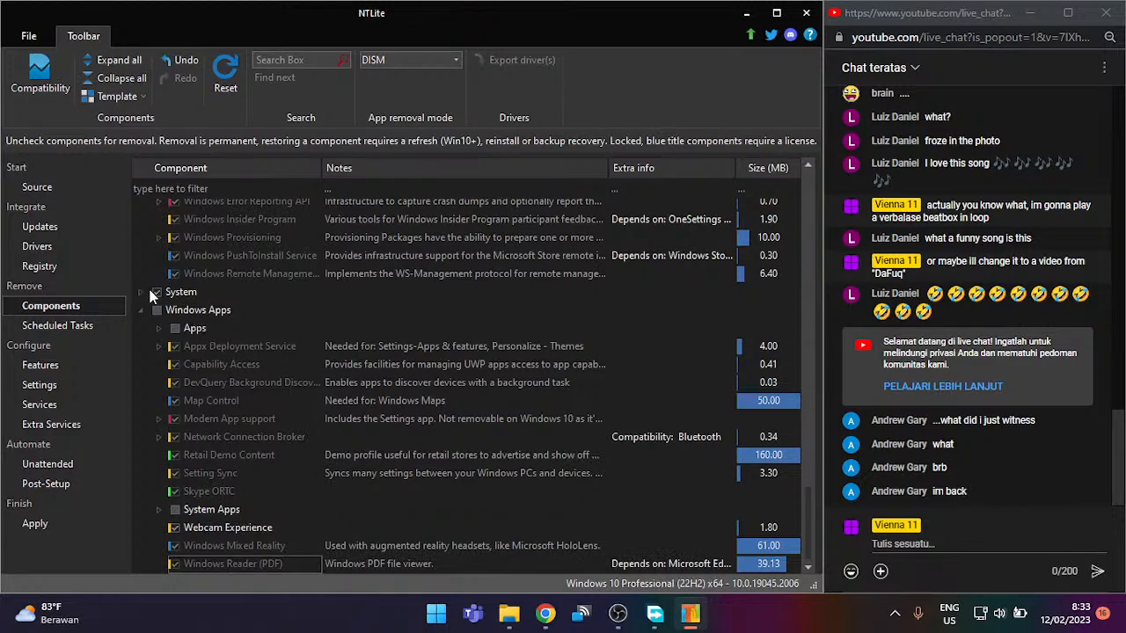
Step: Collapse Multimedia, Localization and Remoting and Privacy, then switch to the Features page
scroll(144, 314, "up", 15)
scroll(203, 358, "up", 15)
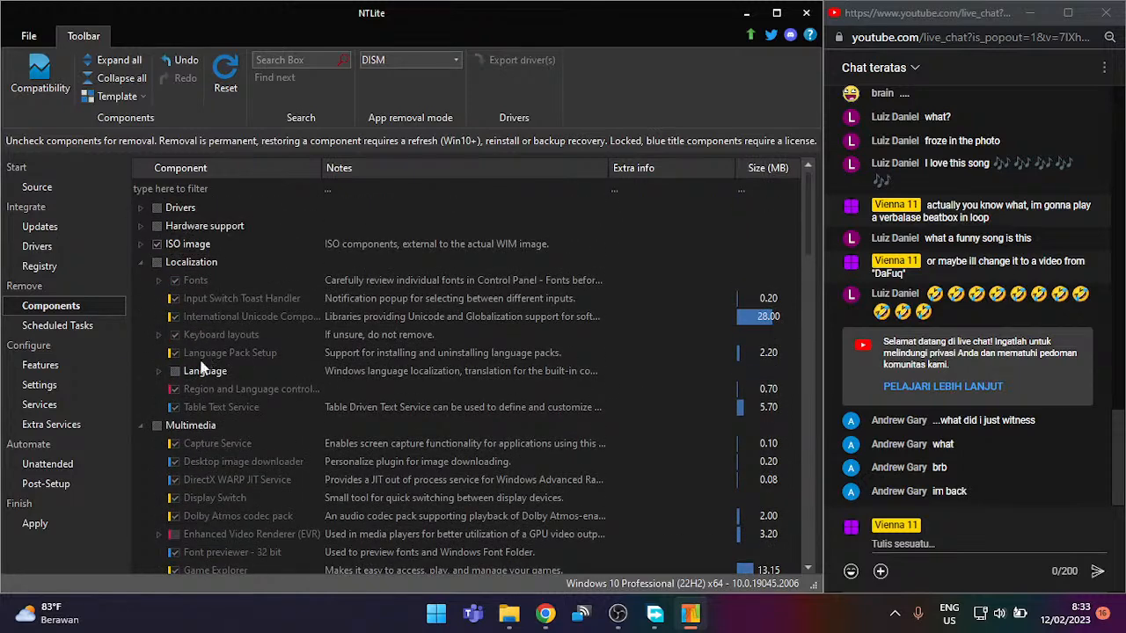
left_click(141, 425)
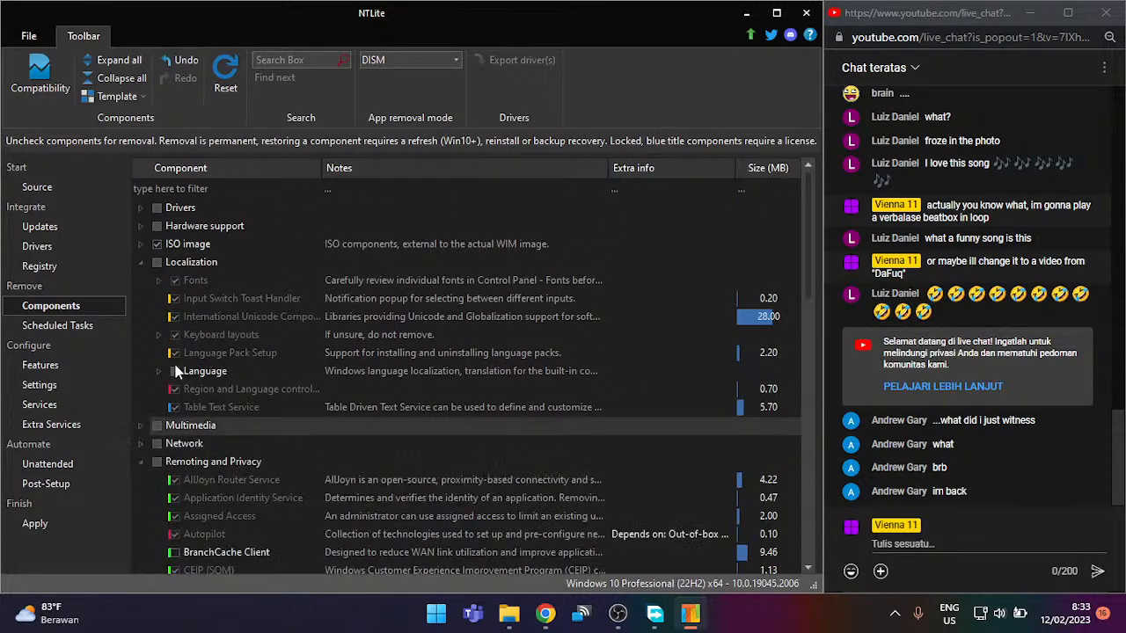
left_click(141, 262)
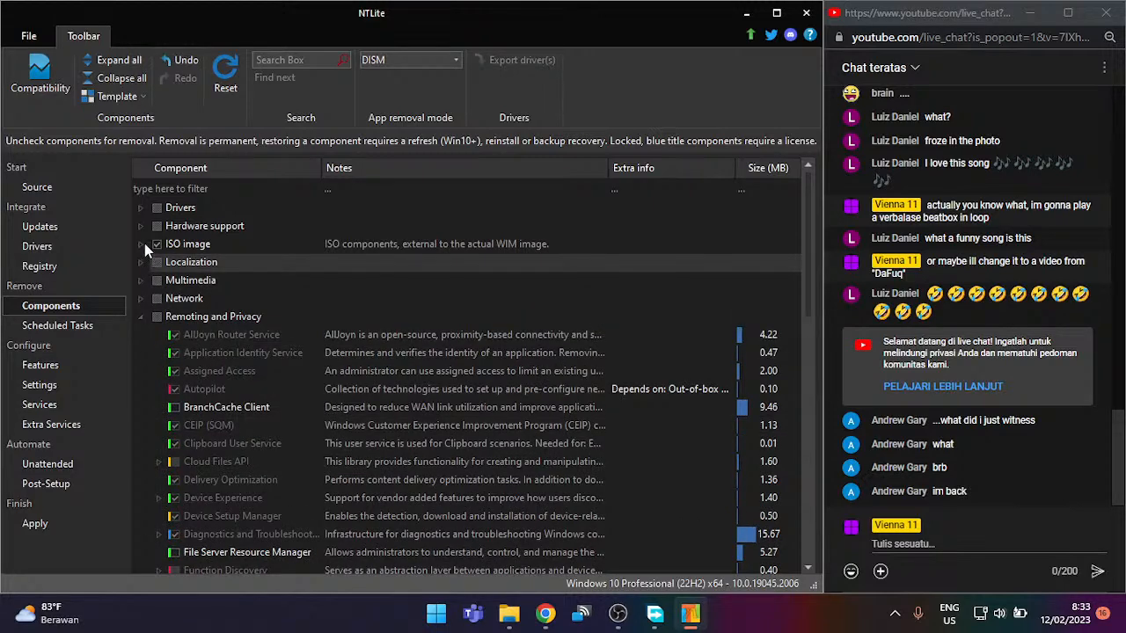
left_click(141, 317)
left_click(88, 331)
left_click(78, 372)
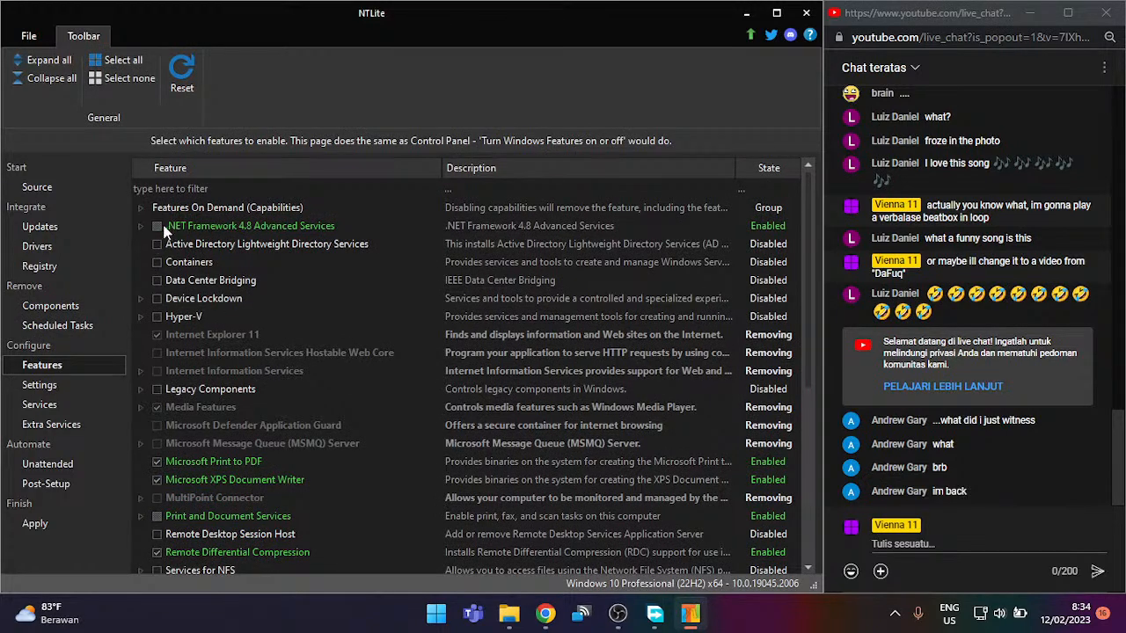
Step: Tick SMB 1.0/CIFS File Sharing Support on the Features page and move to Settings
scroll(208, 300, "down", 5)
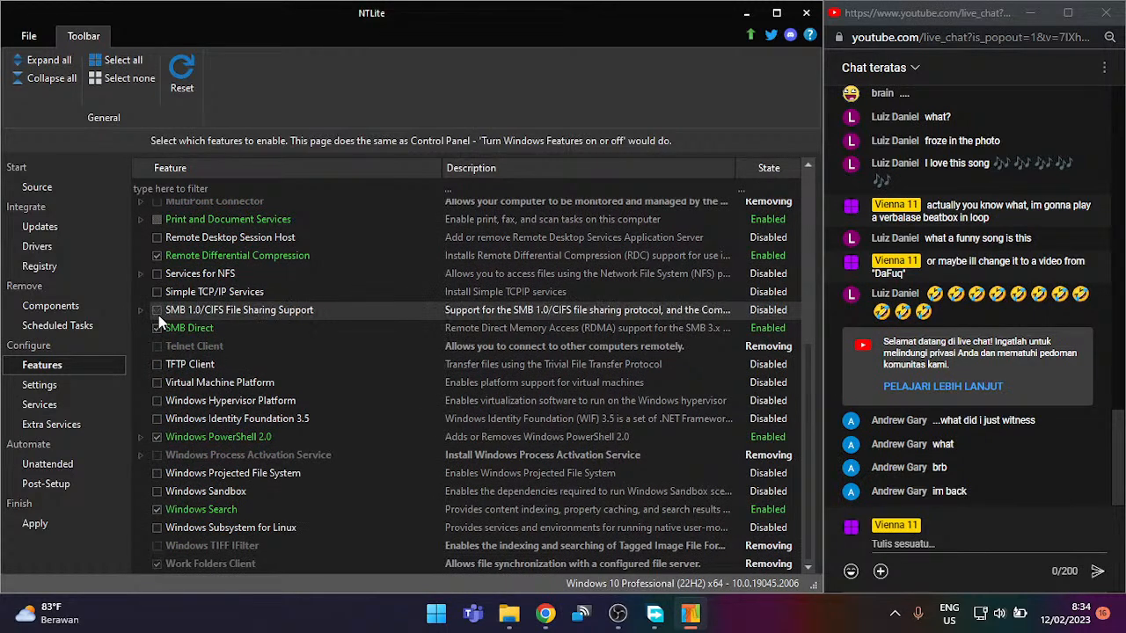
left_click(157, 312)
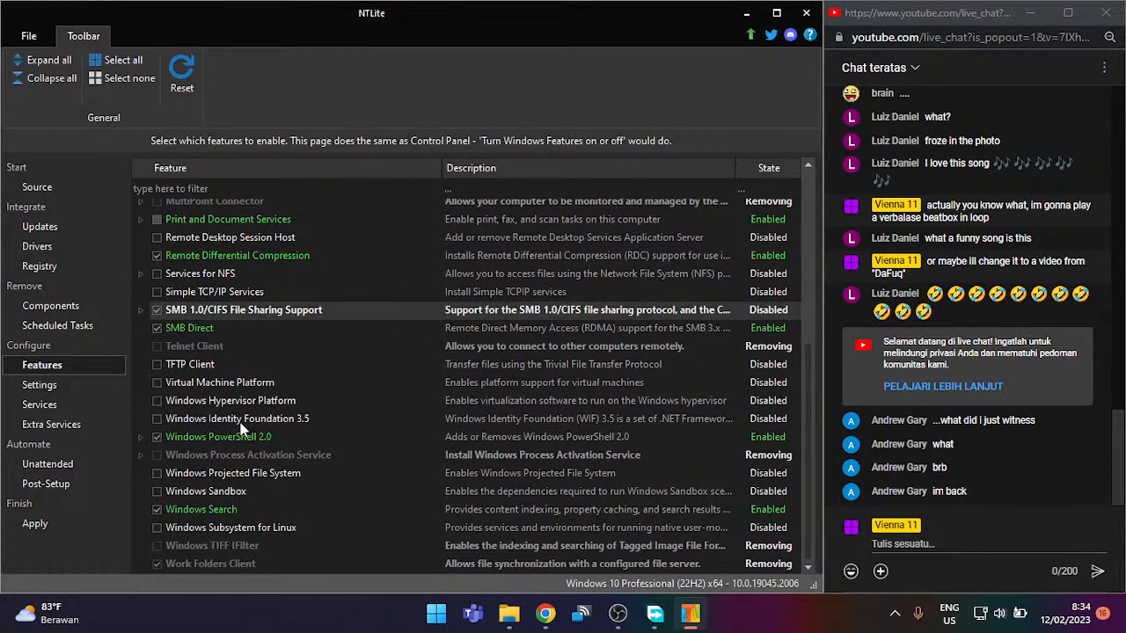
scroll(276, 445, "up", 5)
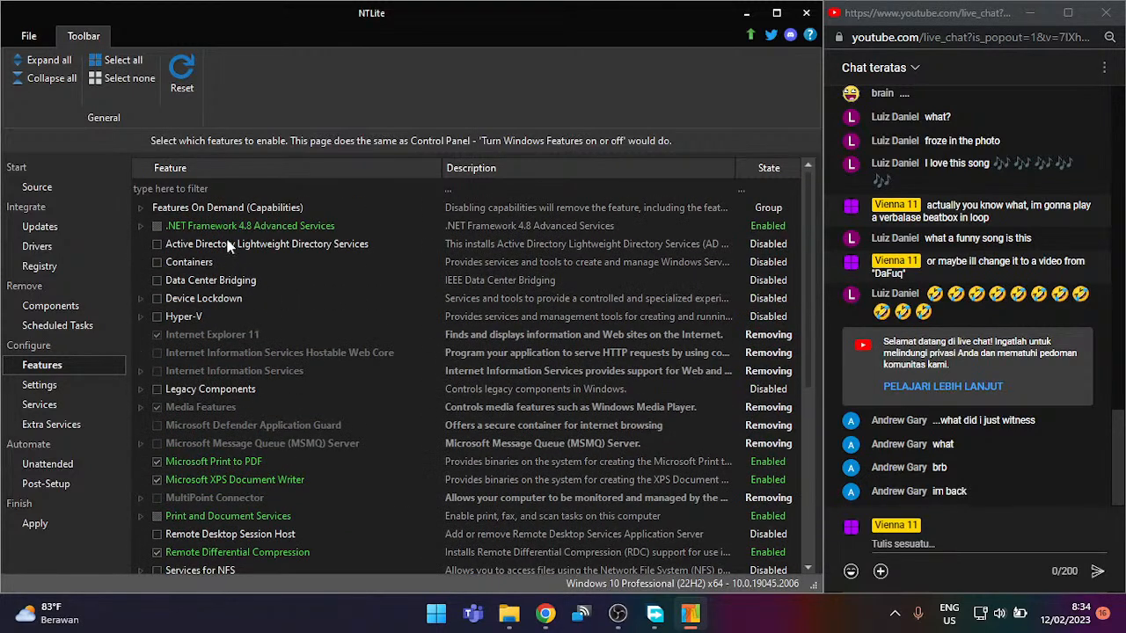
left_click(77, 389)
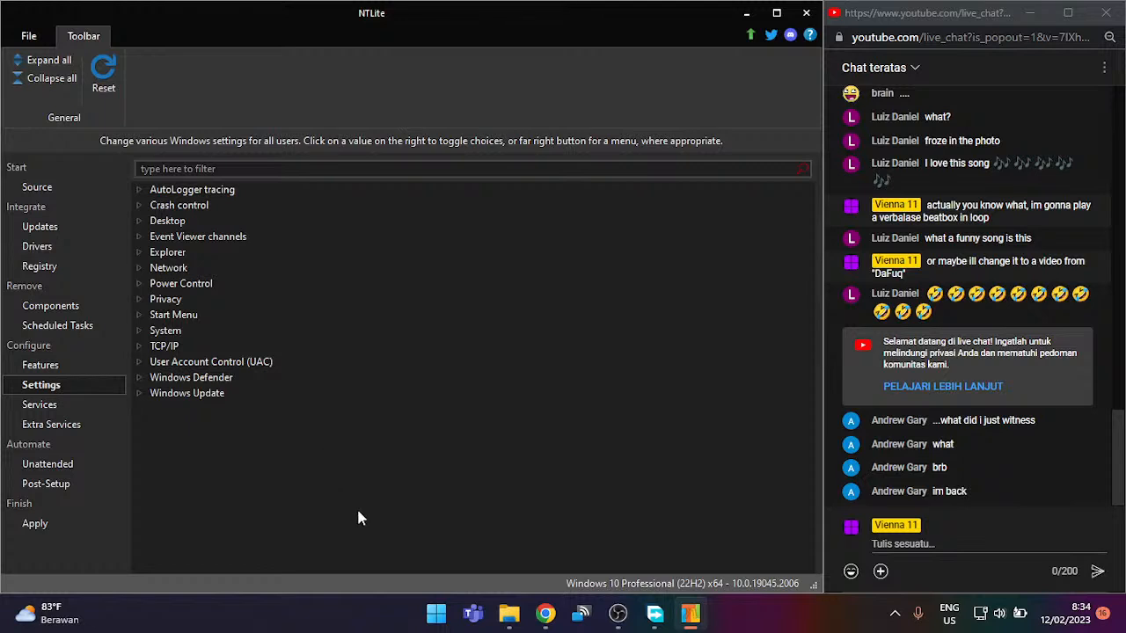
Step: Expand and collapse the AutoLogger tracing, Crash control, Desktop, Event Viewer and Explorer settings groups
left_click(214, 190)
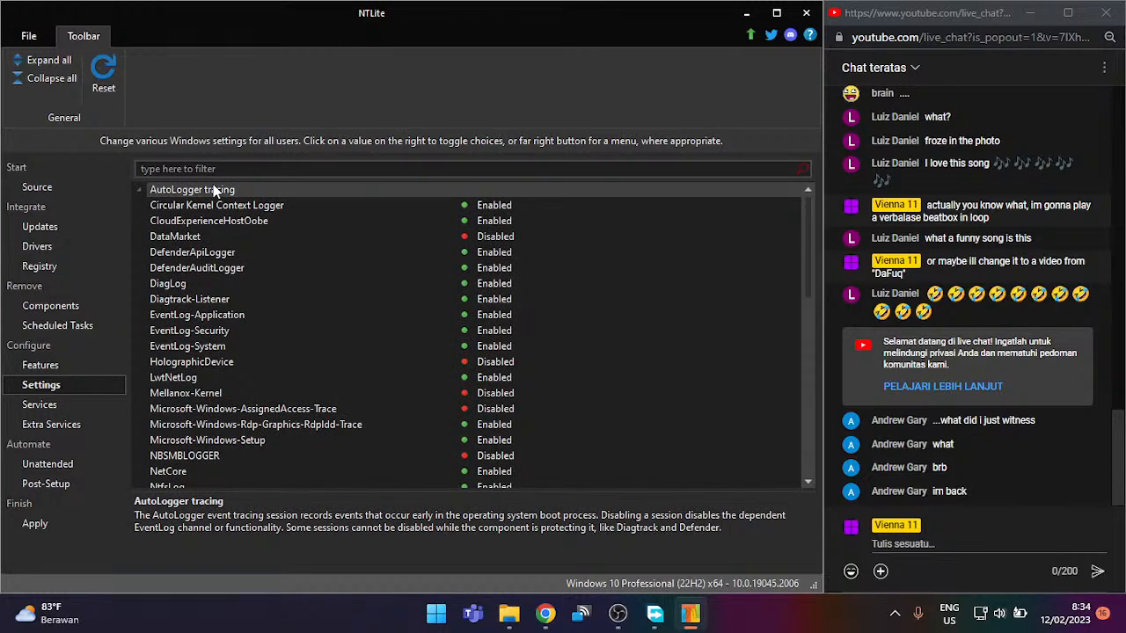
left_click(214, 190)
left_click(198, 208)
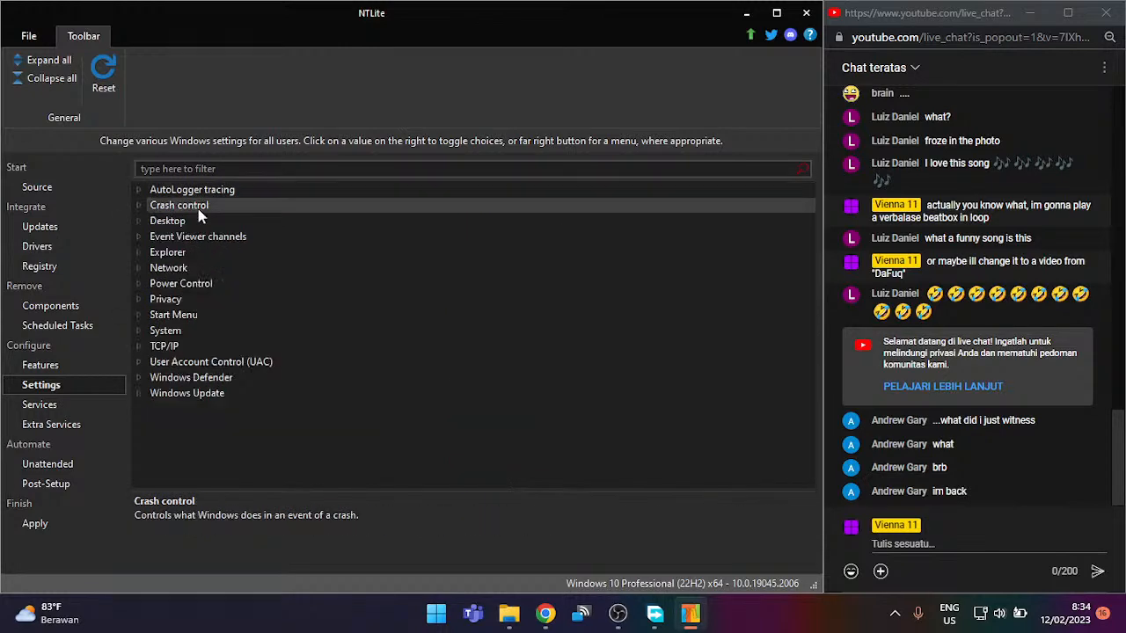
left_click(198, 208)
left_click(193, 219)
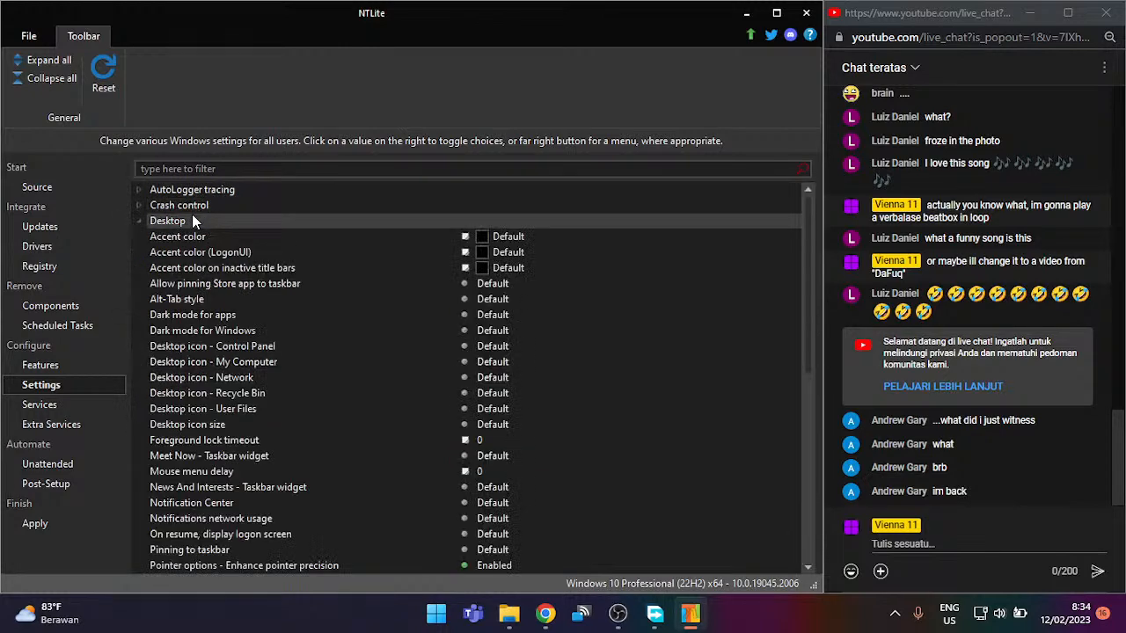
left_click(192, 220)
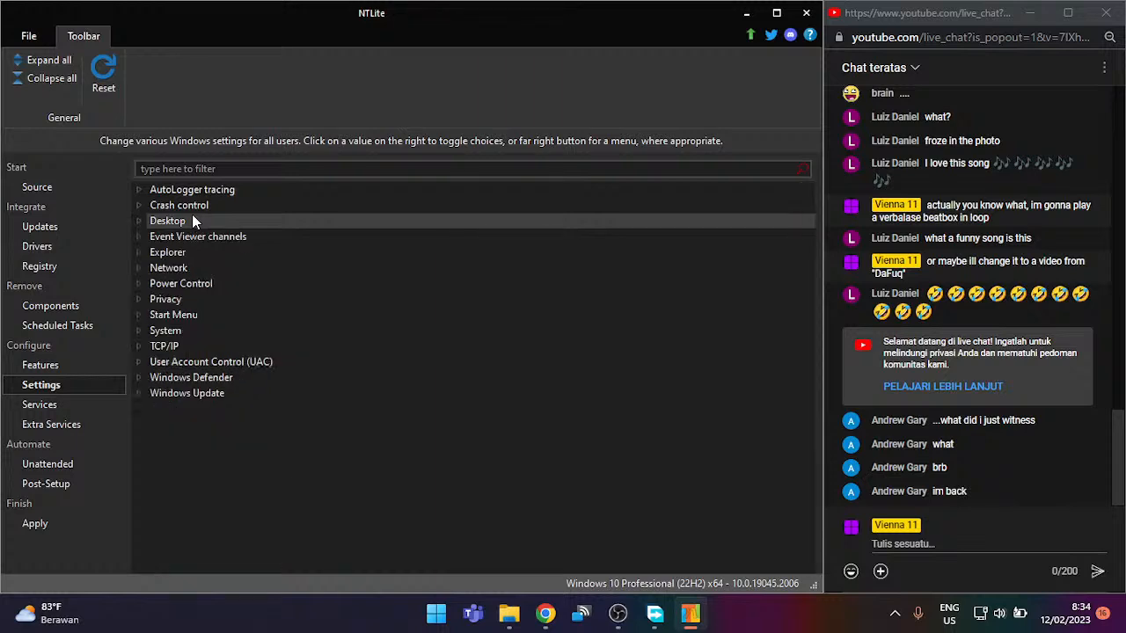
left_click(195, 236)
left_click(195, 236)
left_click(207, 253)
scroll(216, 307, "down", 5)
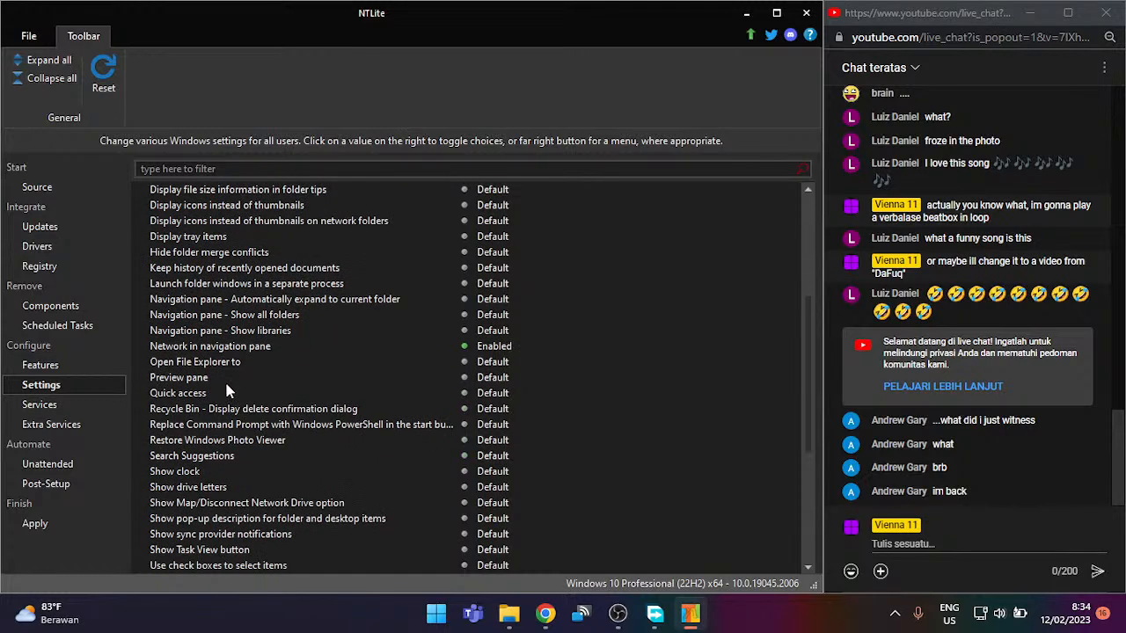
scroll(226, 392, "up", 5)
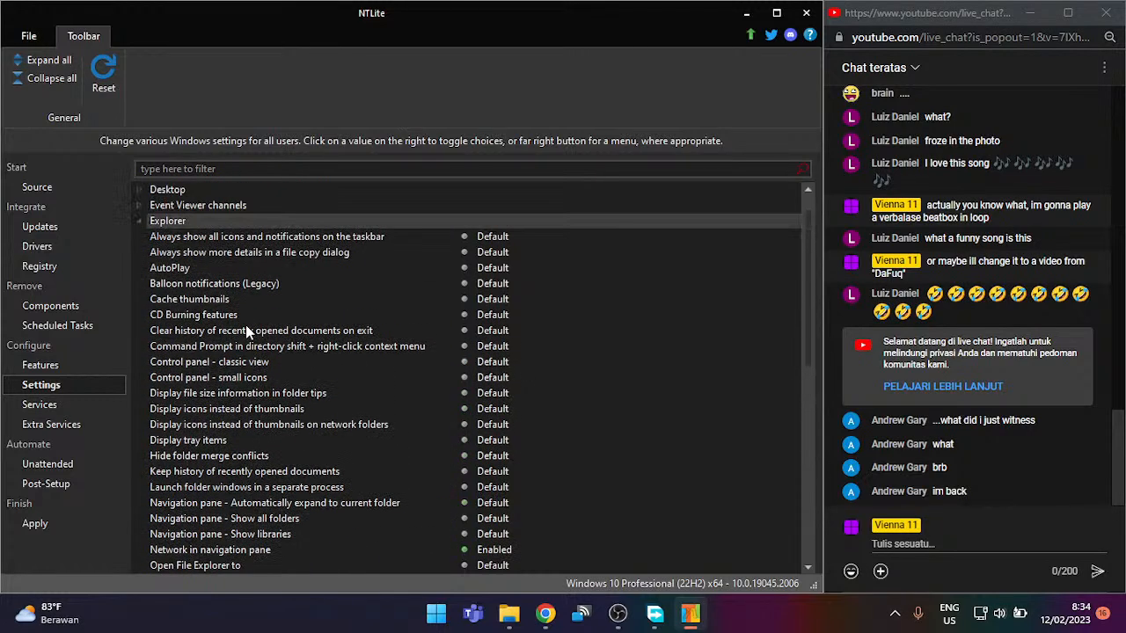
scroll(246, 324, "up", 1)
left_click(278, 252)
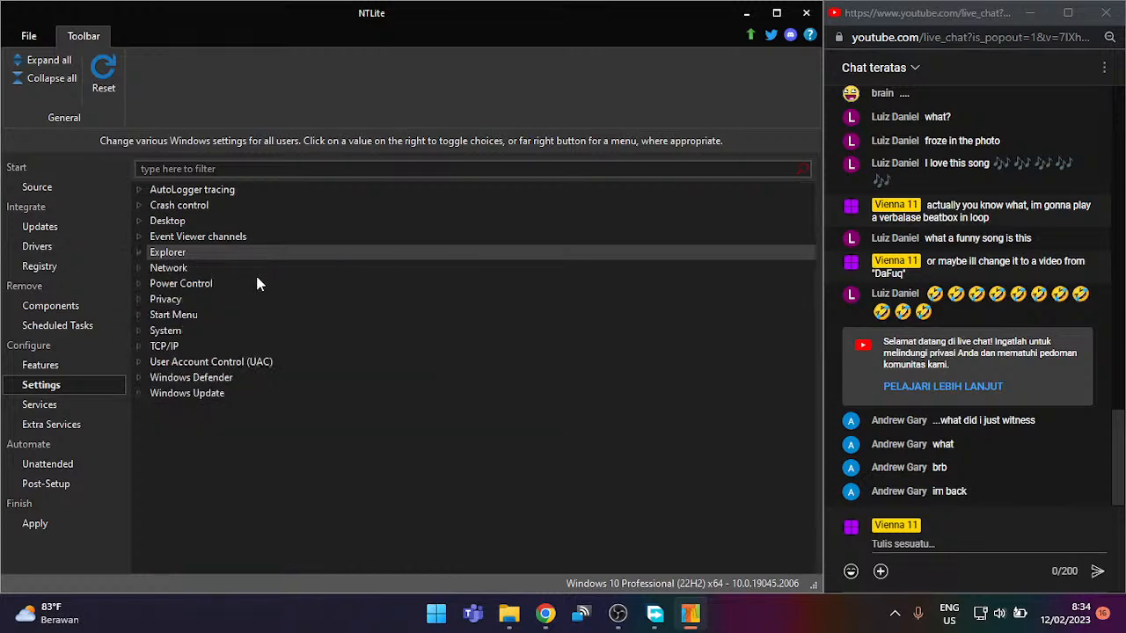
Step: Expand and collapse the Power Control and Network settings groups
left_click(257, 283)
left_click(258, 283)
left_click(262, 264)
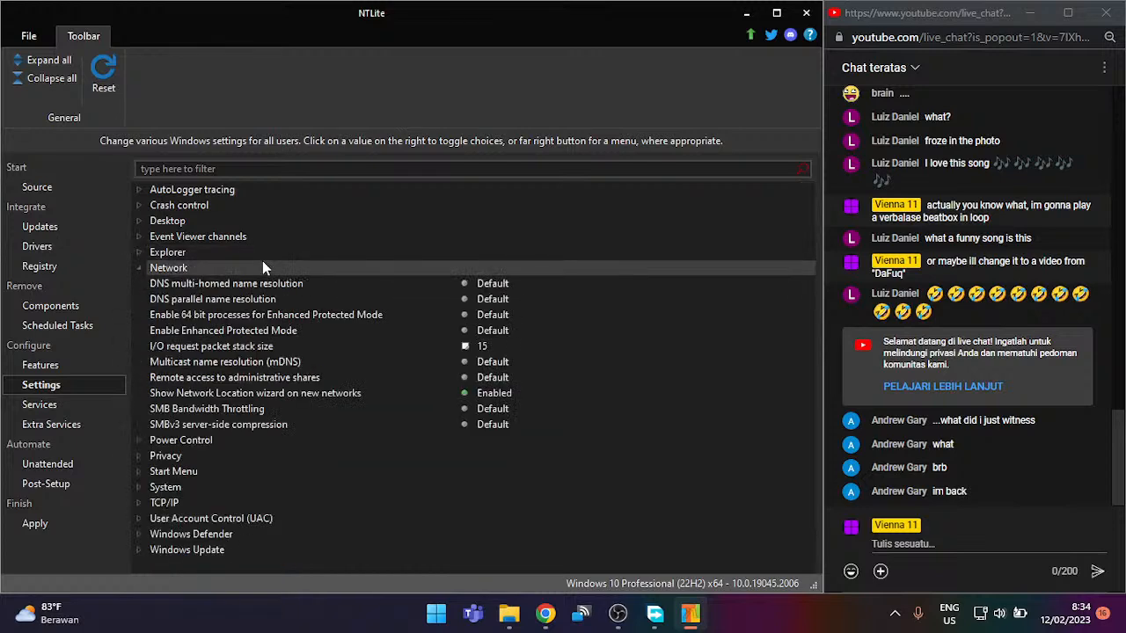
left_click(263, 262)
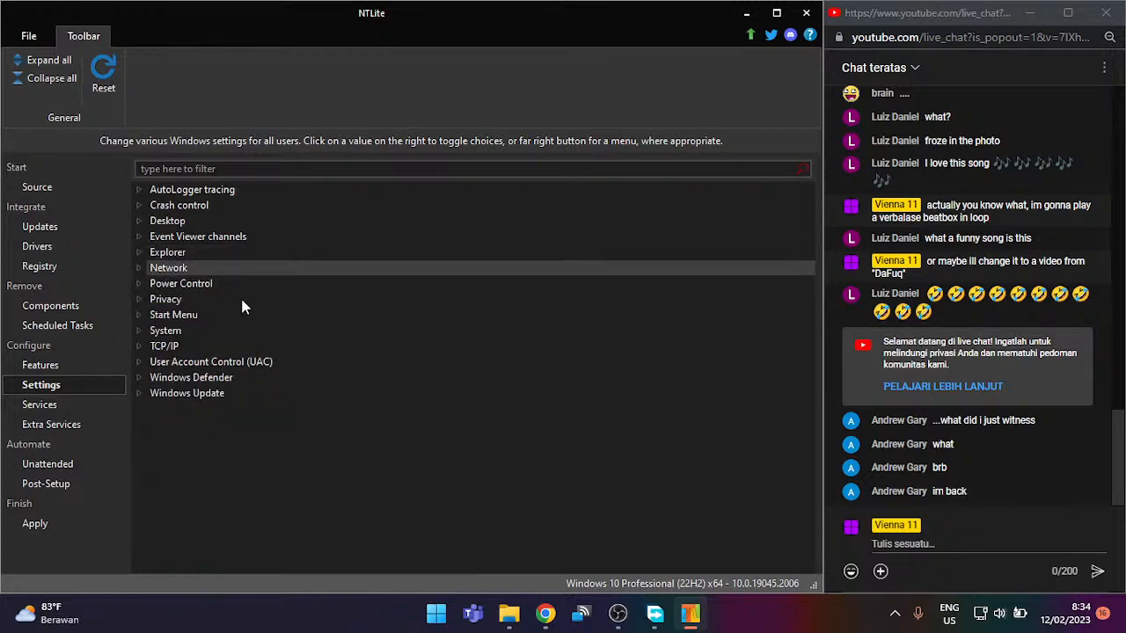
left_click(250, 285)
left_click(250, 285)
Step: Expand the Privacy group and scroll from the app-access entries down to Clipboard History
left_click(248, 299)
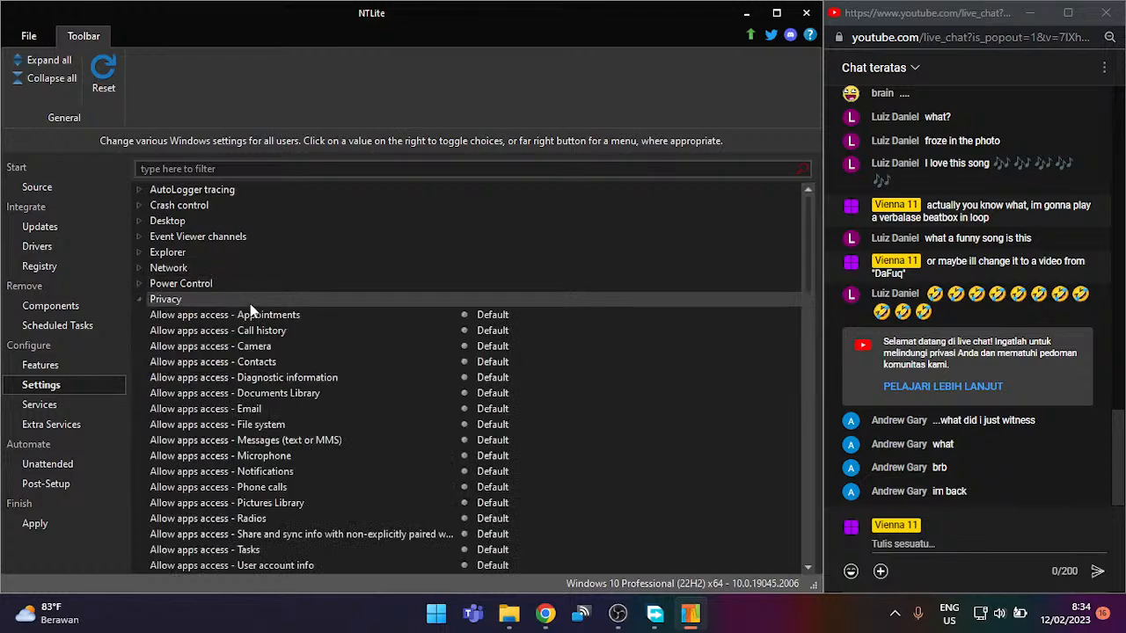
left_click(250, 303)
left_click(249, 304)
scroll(370, 337, "down", 2)
scroll(372, 348, "down", 1)
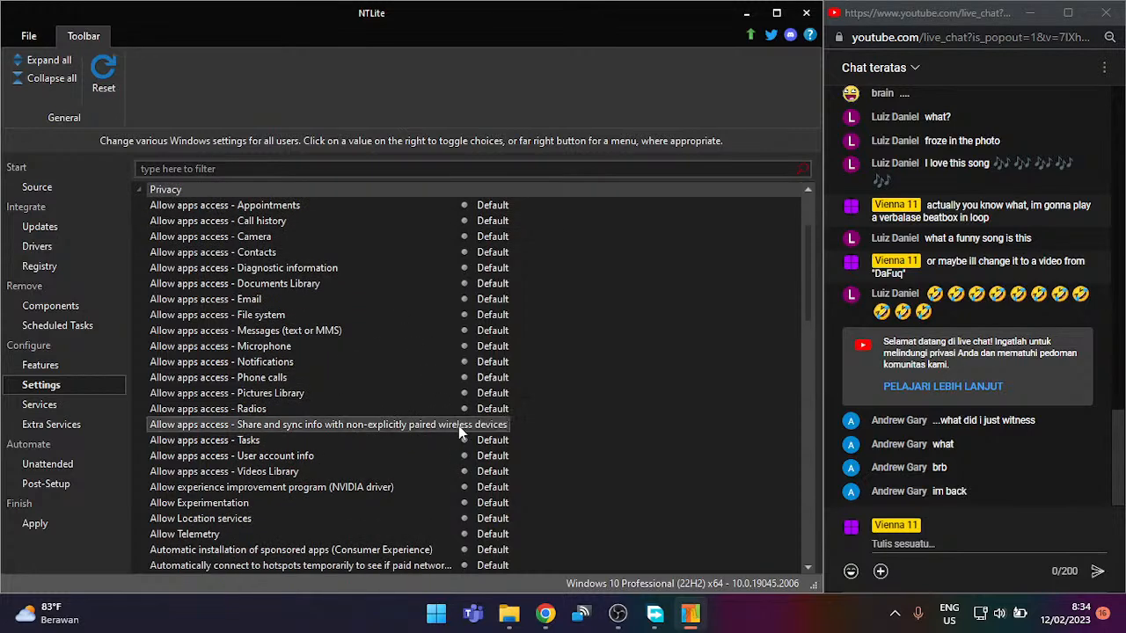
scroll(458, 426, "down", 1)
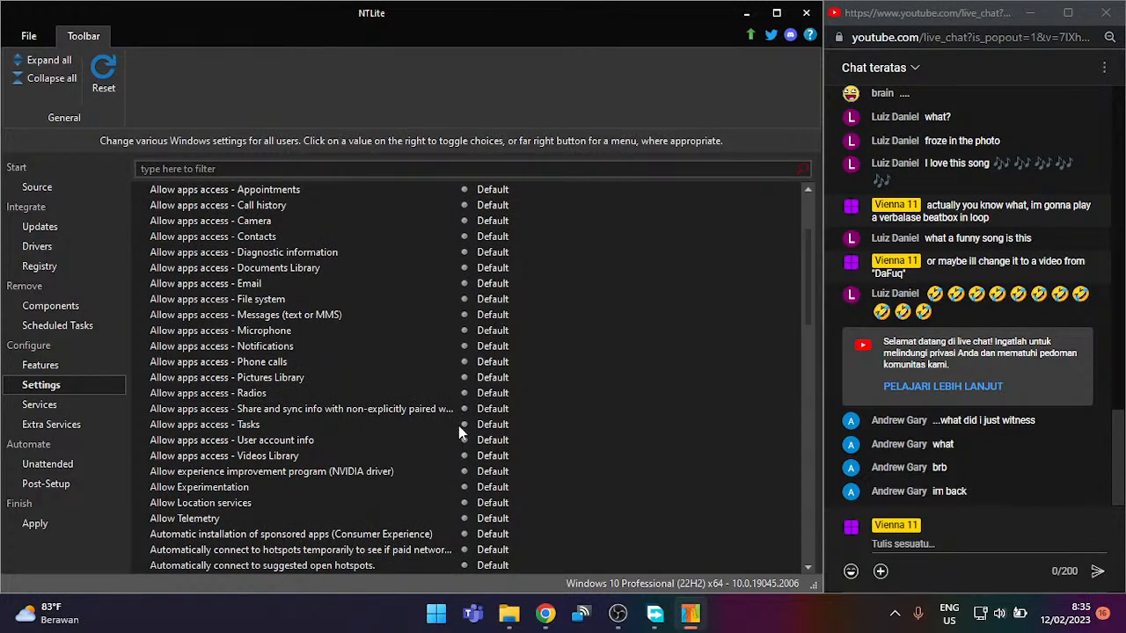
scroll(458, 426, "down", 1)
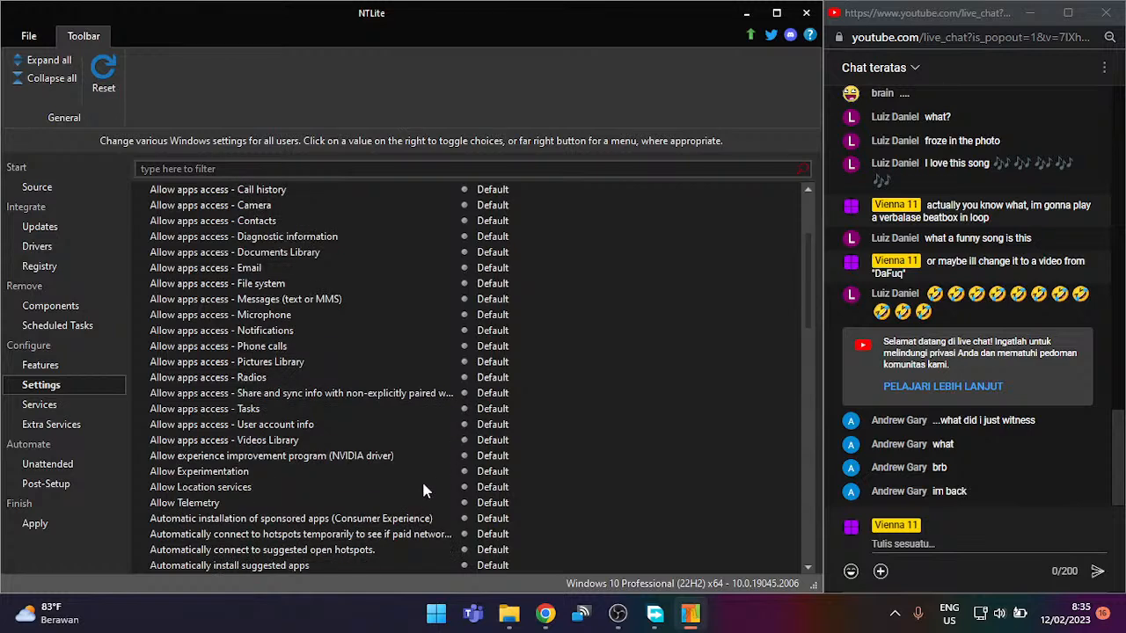
scroll(423, 484, "down", 2)
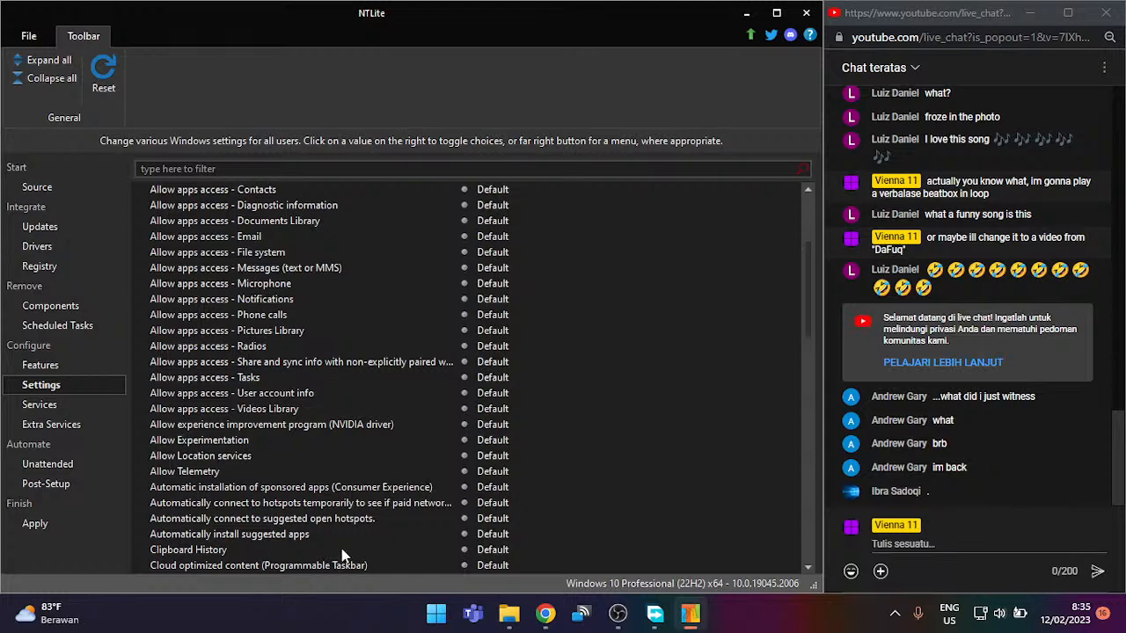
scroll(346, 557, "down", 15)
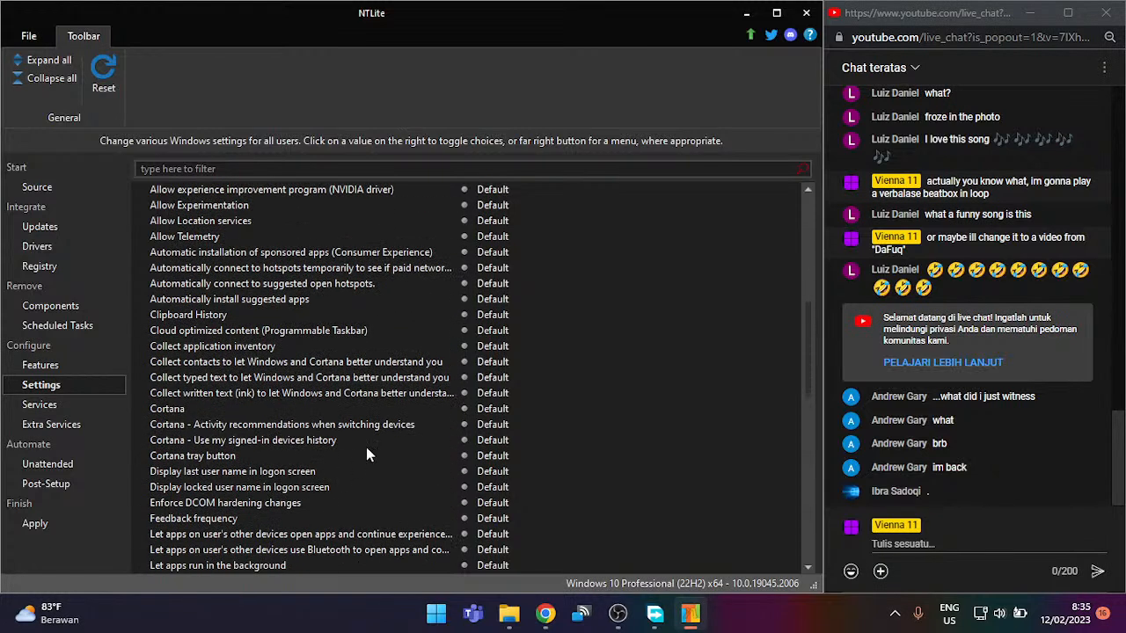
Step: Change the typed text, contacts, ink collection and Cortana privacy rows, including activity recommendations, device history and tray button
left_click(484, 378)
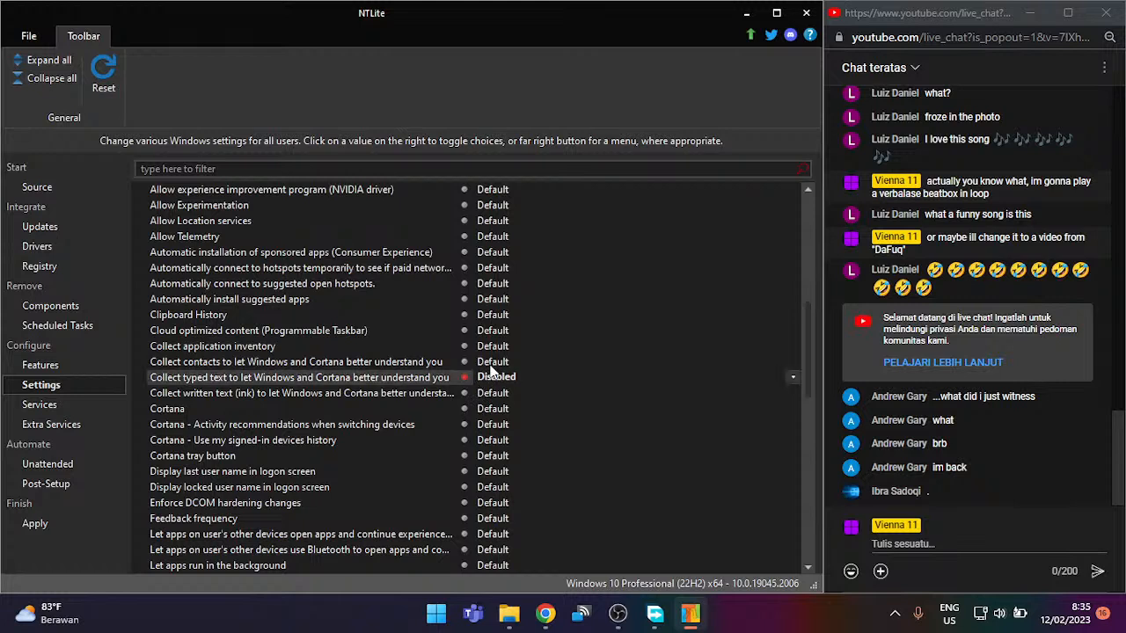
left_click(489, 362)
left_click(481, 394)
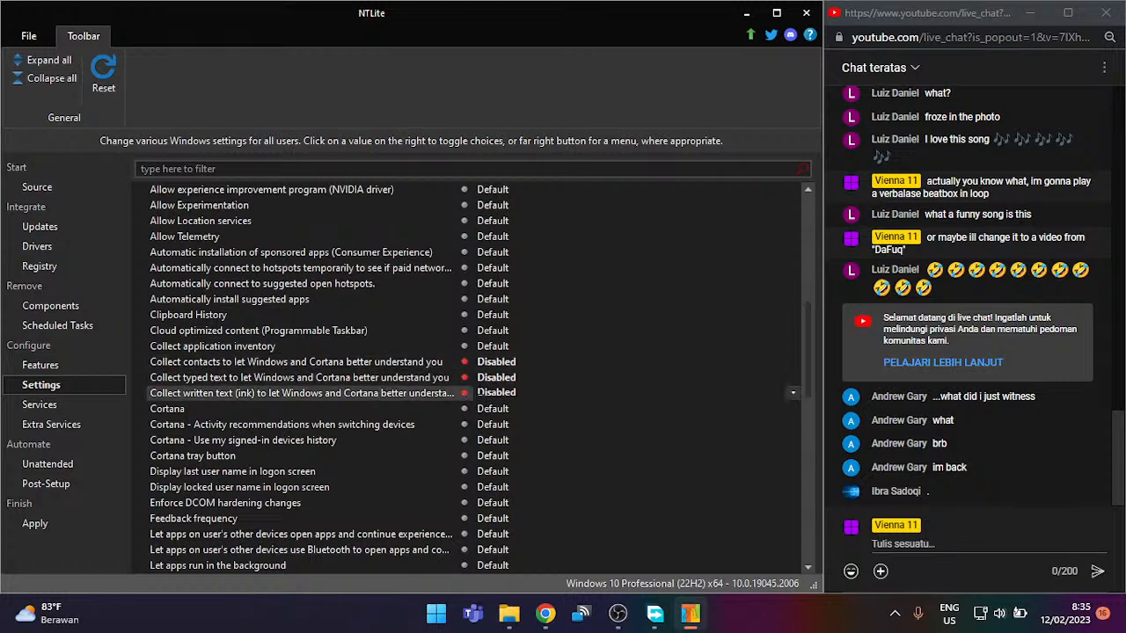
left_click(483, 410)
left_click(485, 426)
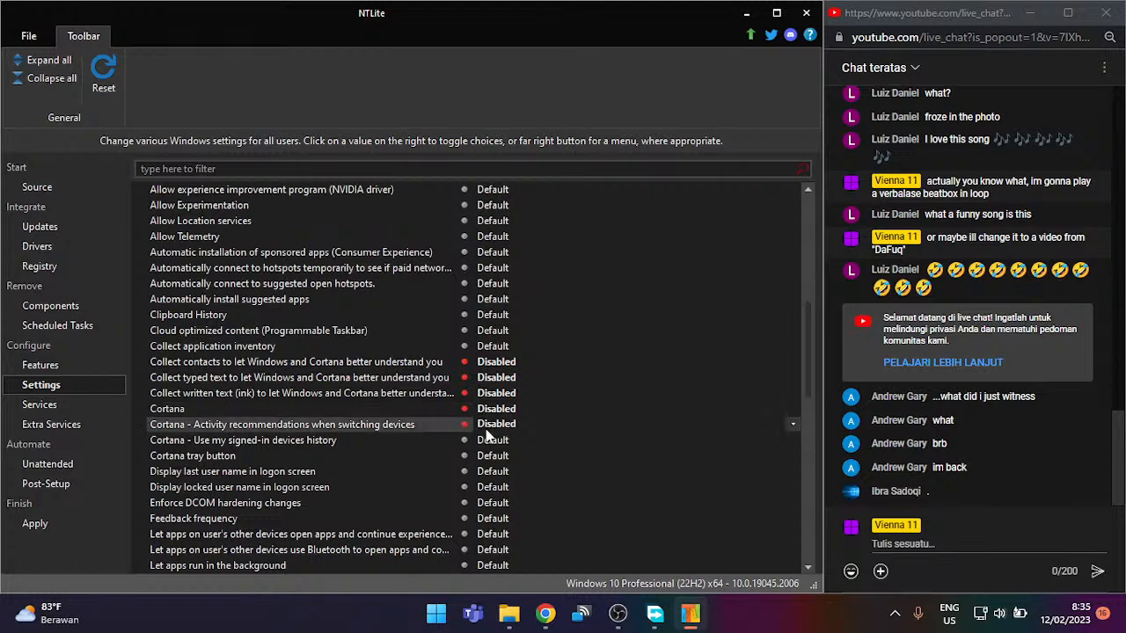
left_click(494, 440)
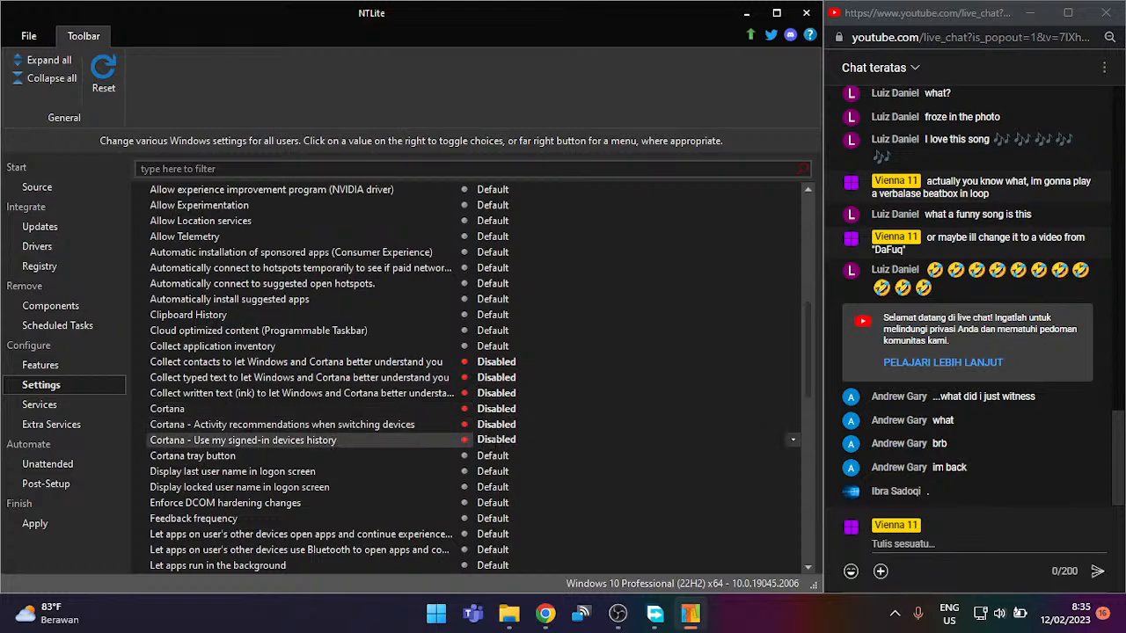
left_click(494, 455)
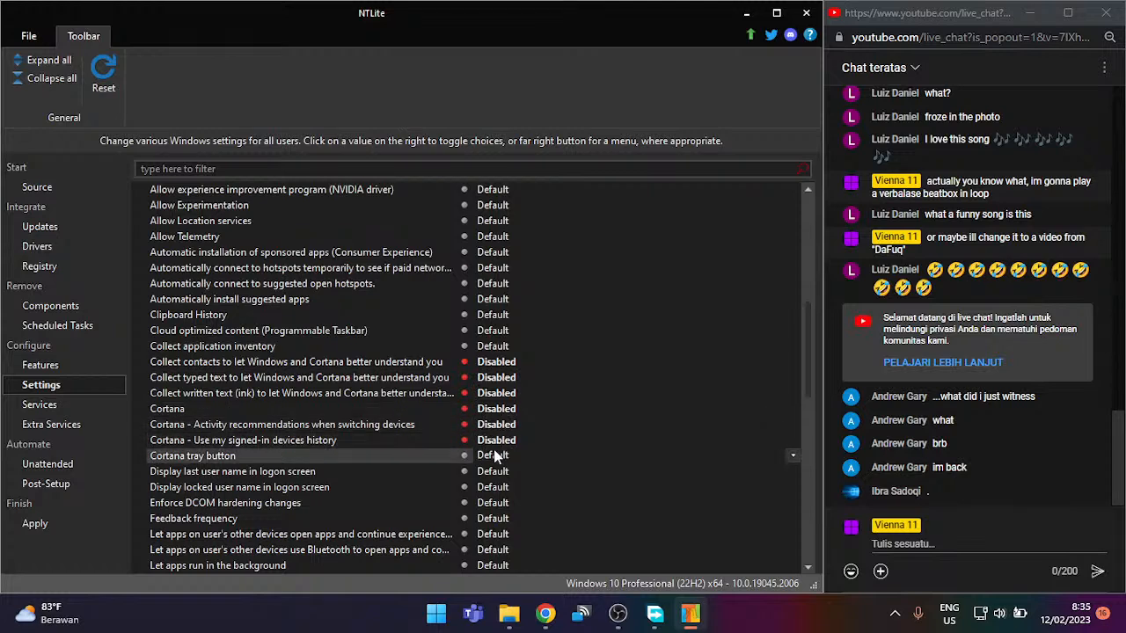
Step: Set Pre-installed OEM apps and Pre-installed apps to Disabled
scroll(495, 455, "down", 1)
scroll(494, 456, "down", 2)
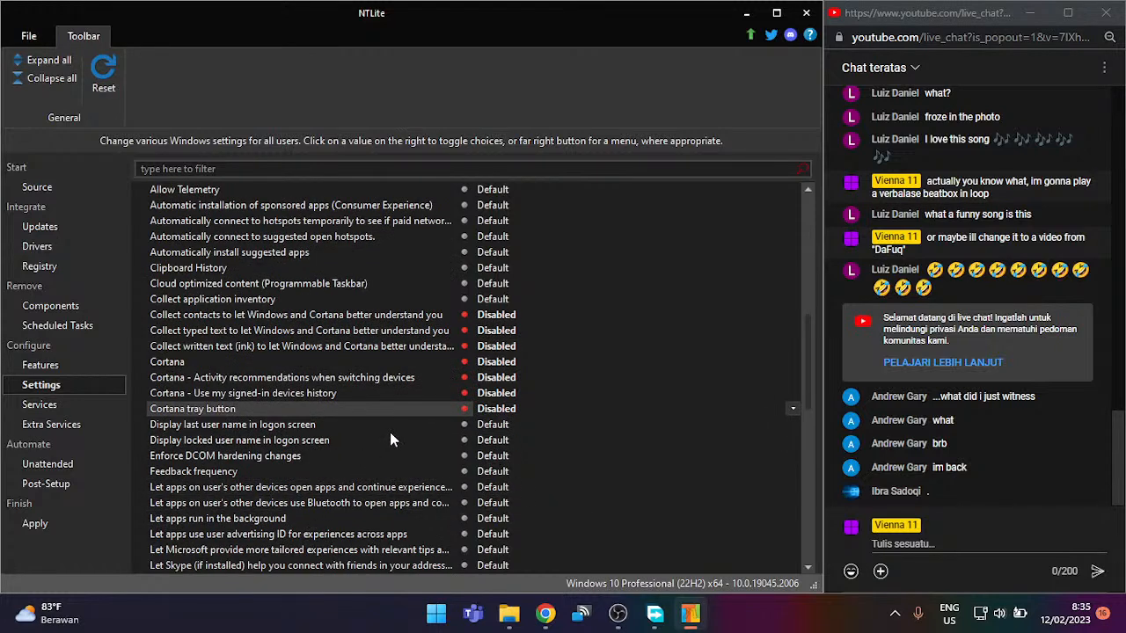
scroll(380, 458, "down", 3)
scroll(380, 459, "down", 2)
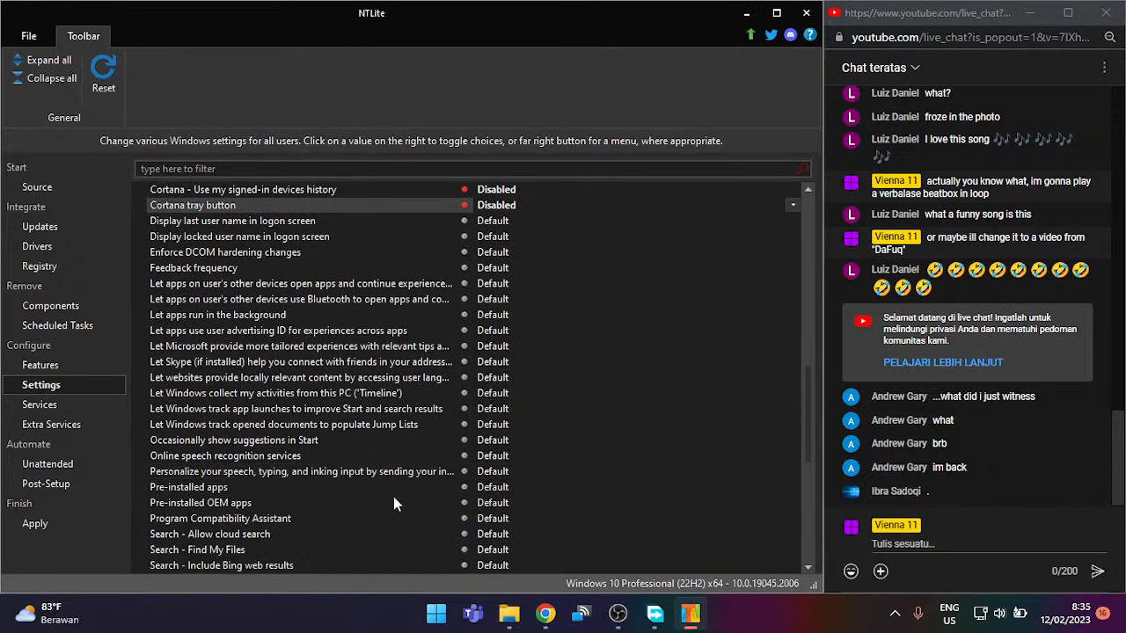
left_click(476, 503)
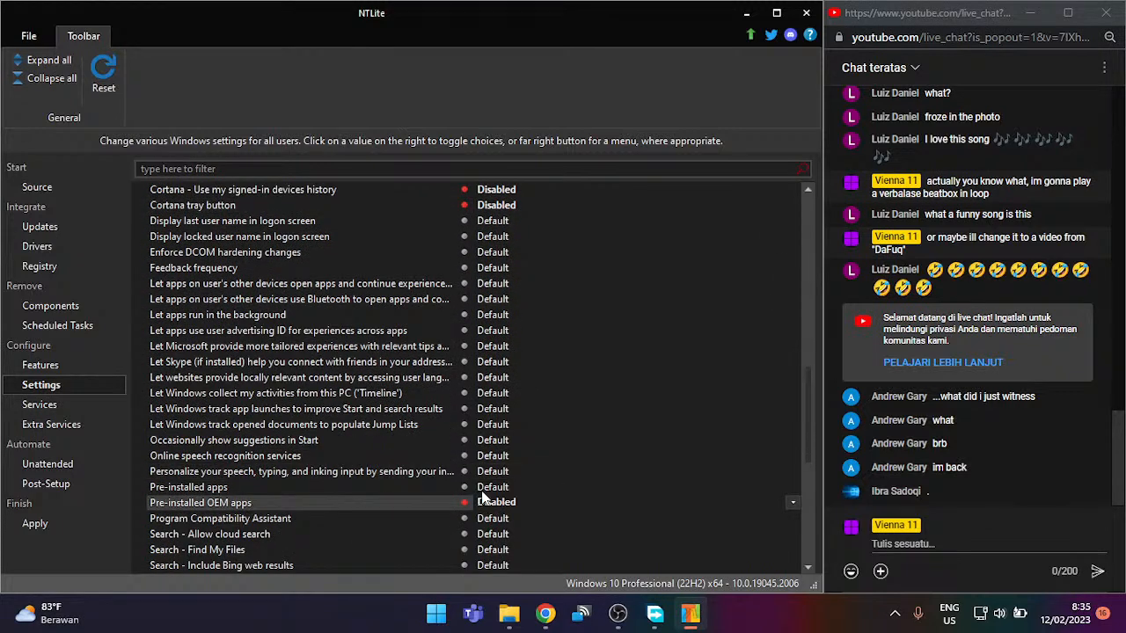
left_click(482, 488)
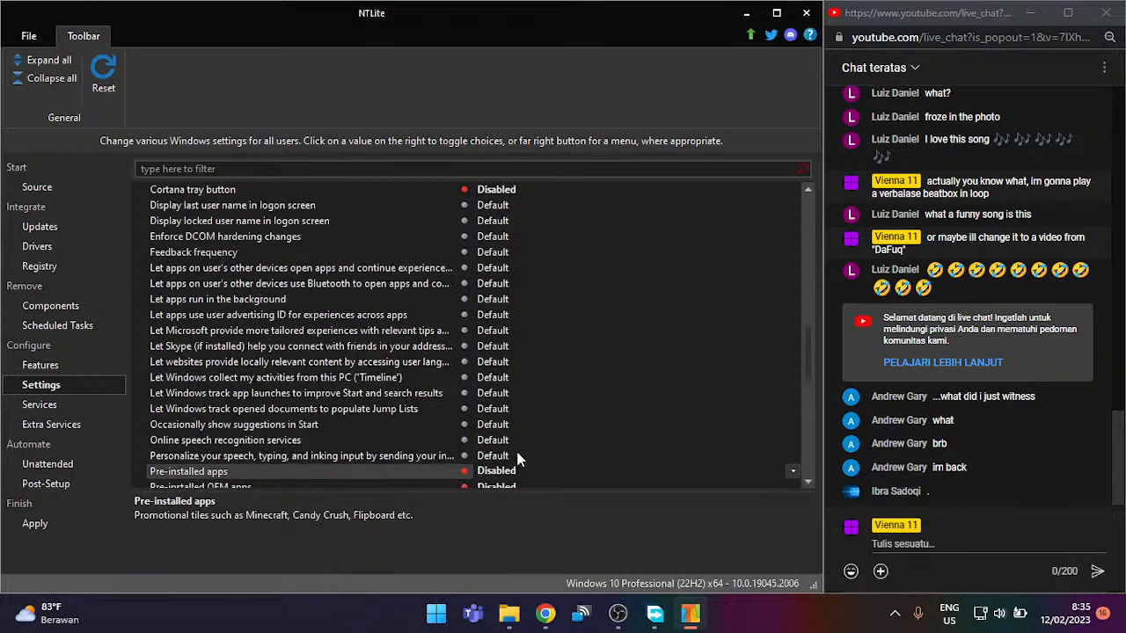
scroll(527, 437, "down", 2)
scroll(526, 437, "down", 3)
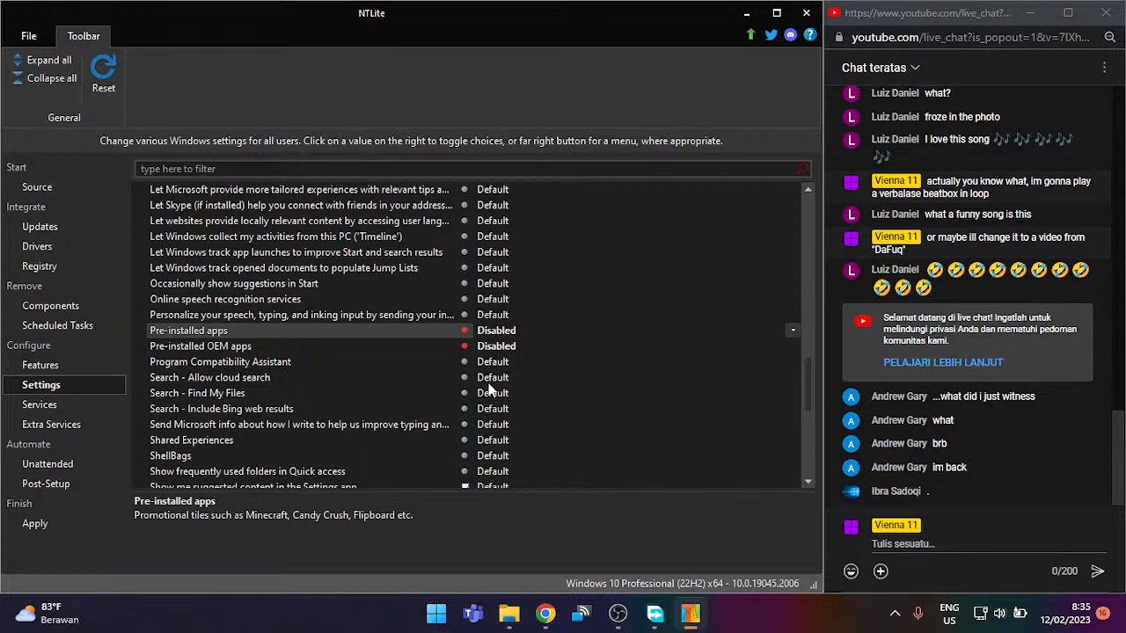
Step: Leave cloud search at Default and disable Include Bing web results in search
left_click(489, 381)
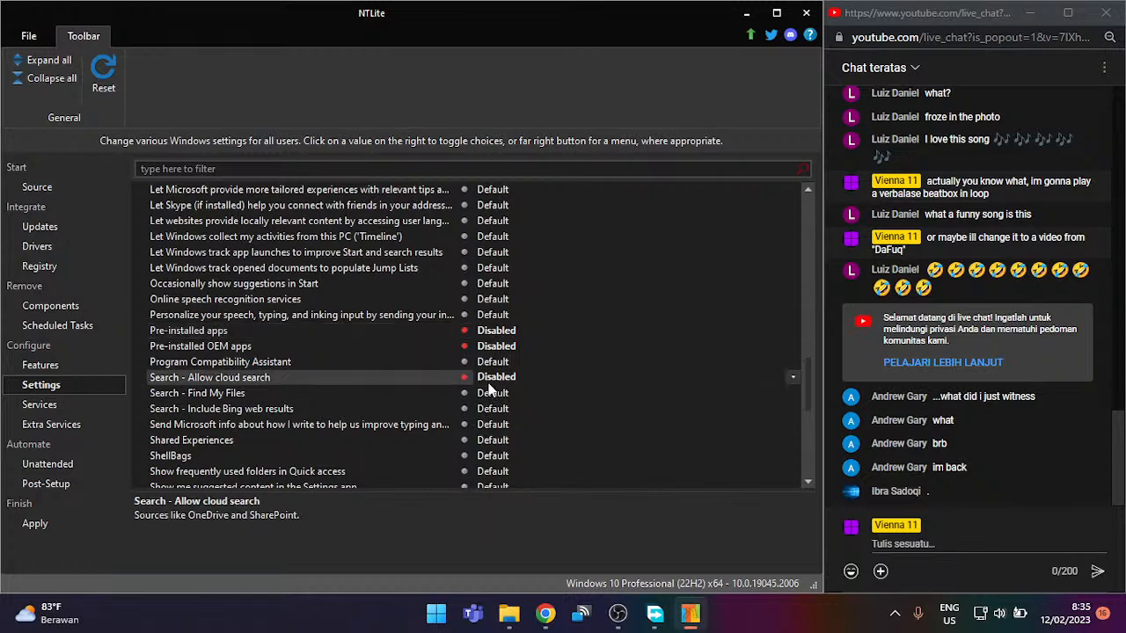
left_click(489, 383)
left_click(493, 412)
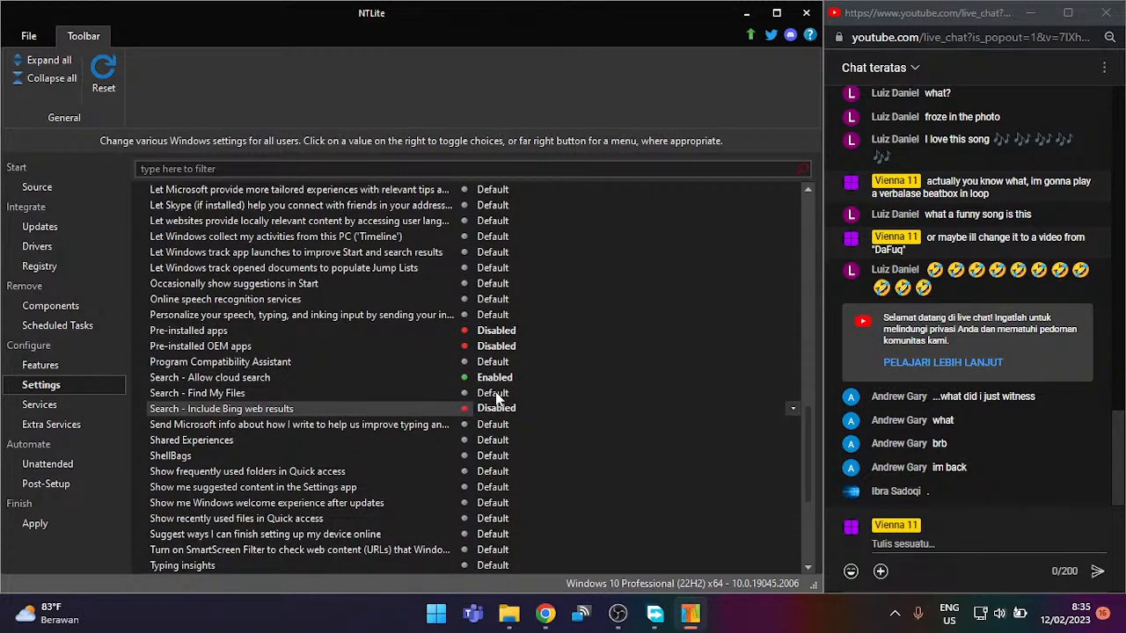
left_click(505, 377)
scroll(488, 420, "down", 2)
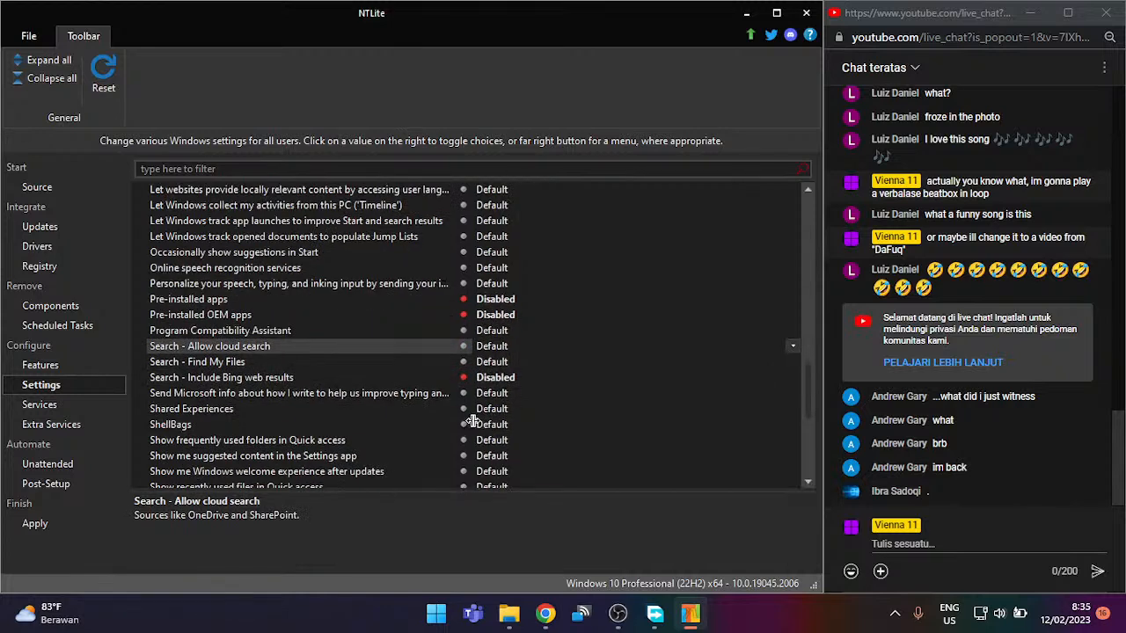
Step: Disable Shared Experiences and suggested Settings content, keeping ShellBags at Default
left_click(482, 411)
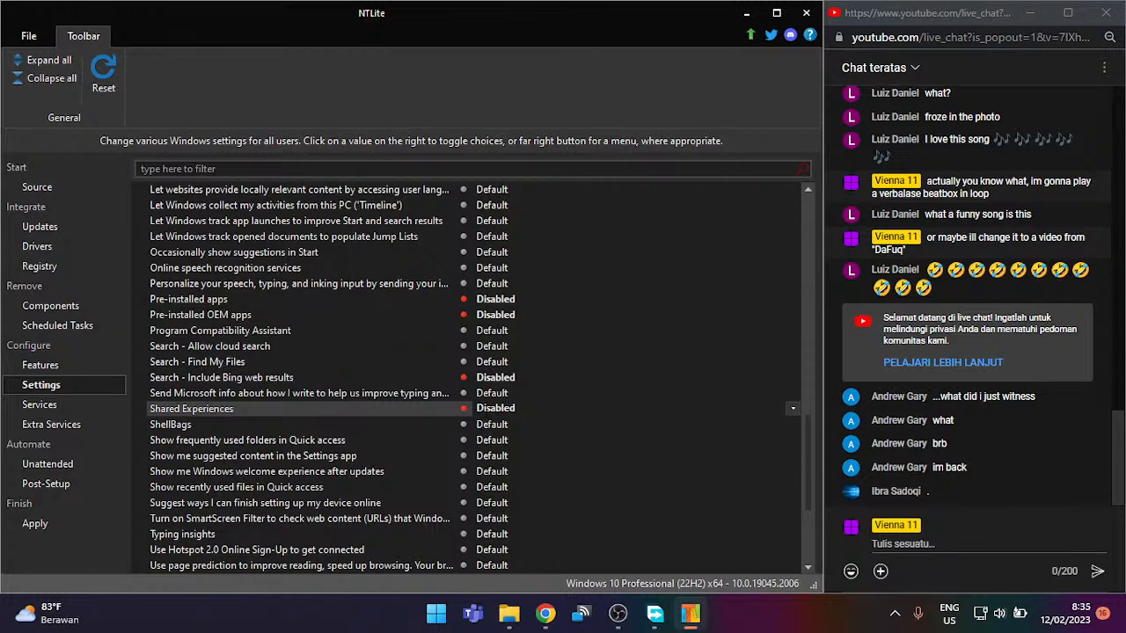
left_click(485, 426)
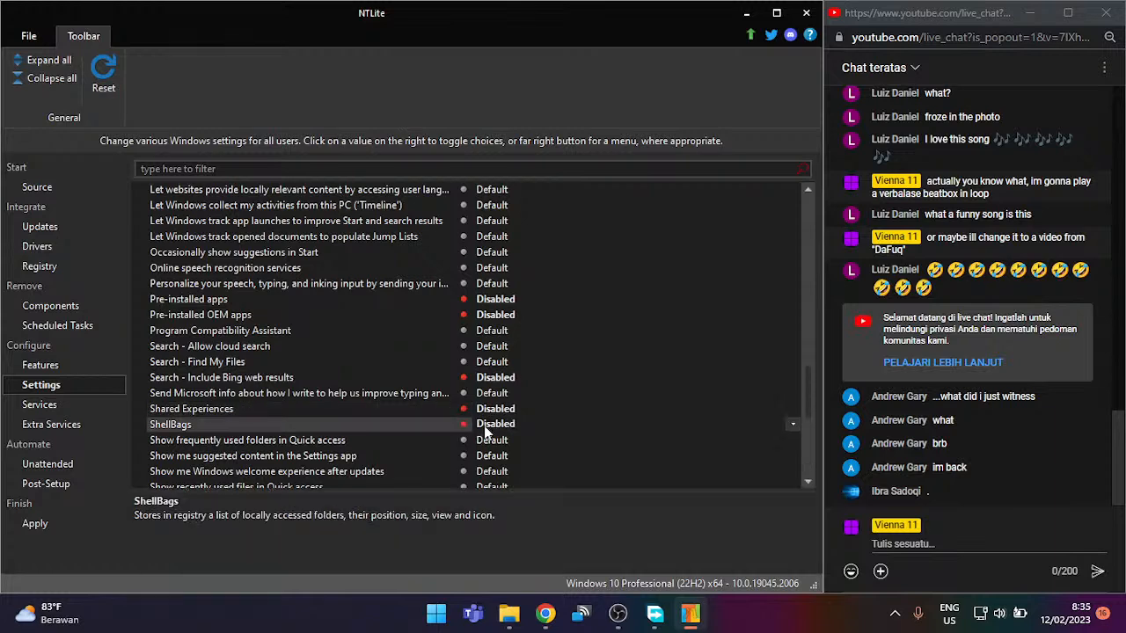
left_click(484, 426)
scroll(484, 425, "down", 3)
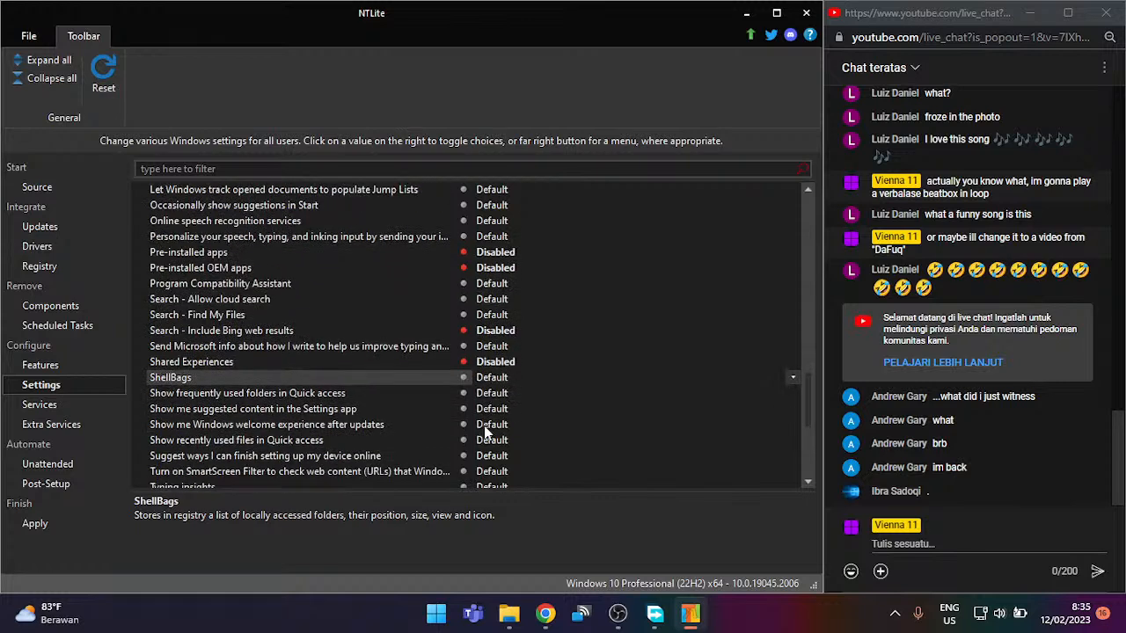
scroll(484, 424, "down", 1)
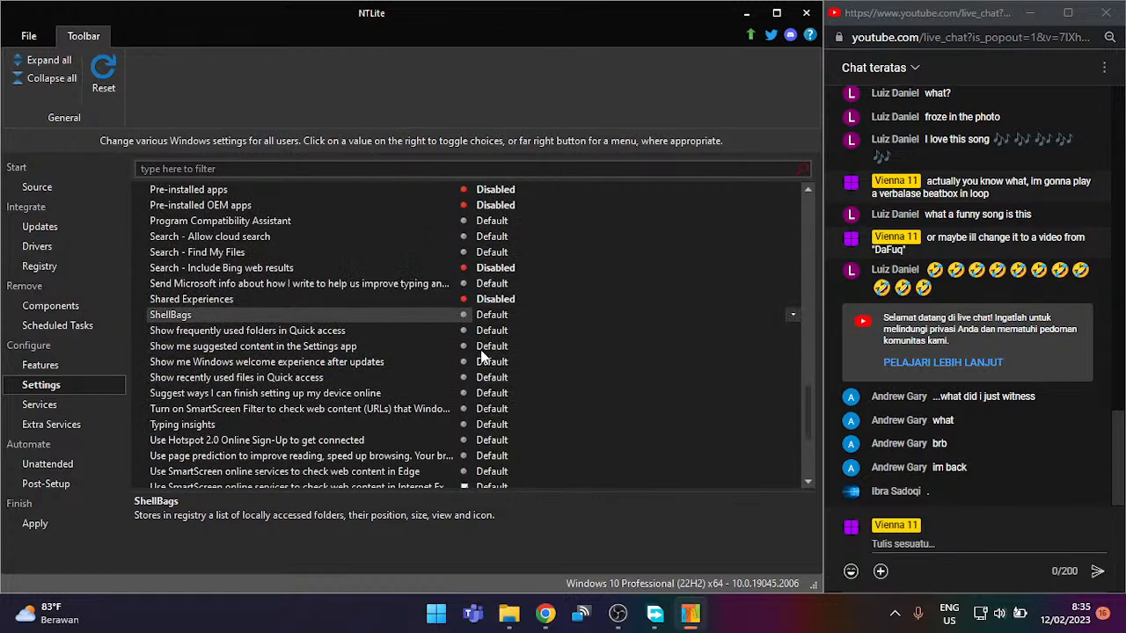
left_click(484, 346)
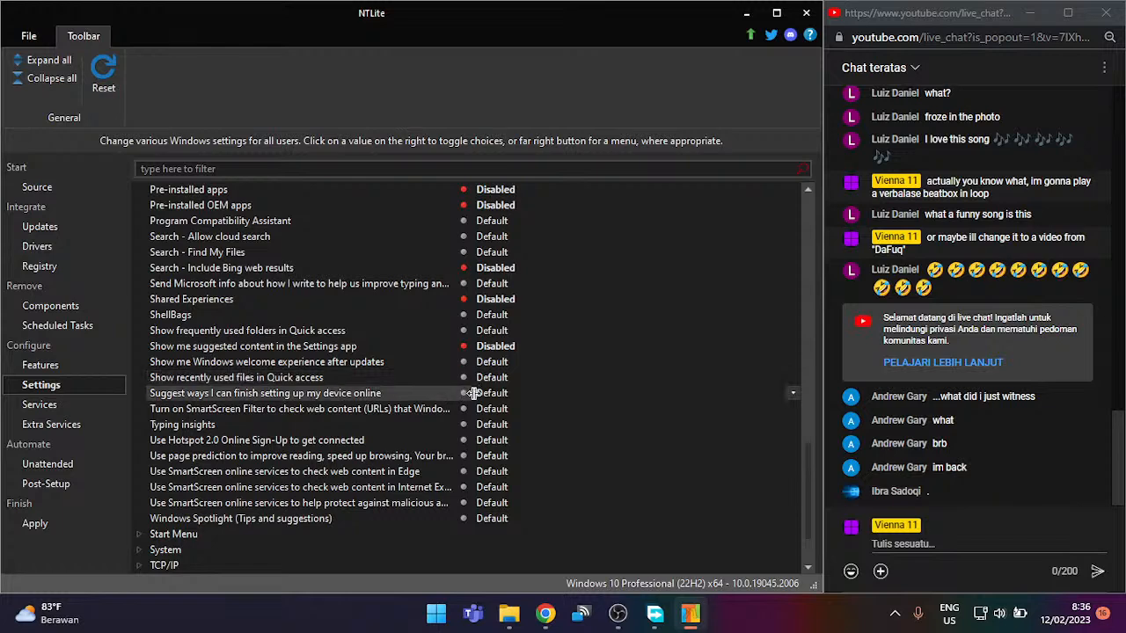
Step: Disable SmartScreen for Store apps, Edge, Internet Explorer and malicious-site protection
left_click(407, 416)
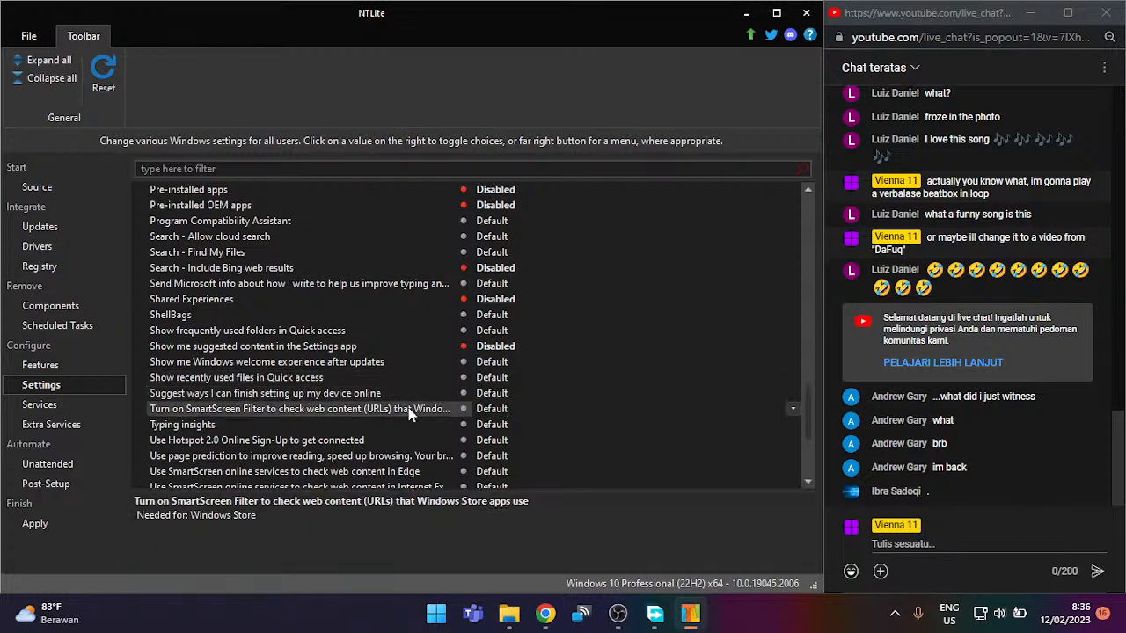
left_click(477, 409)
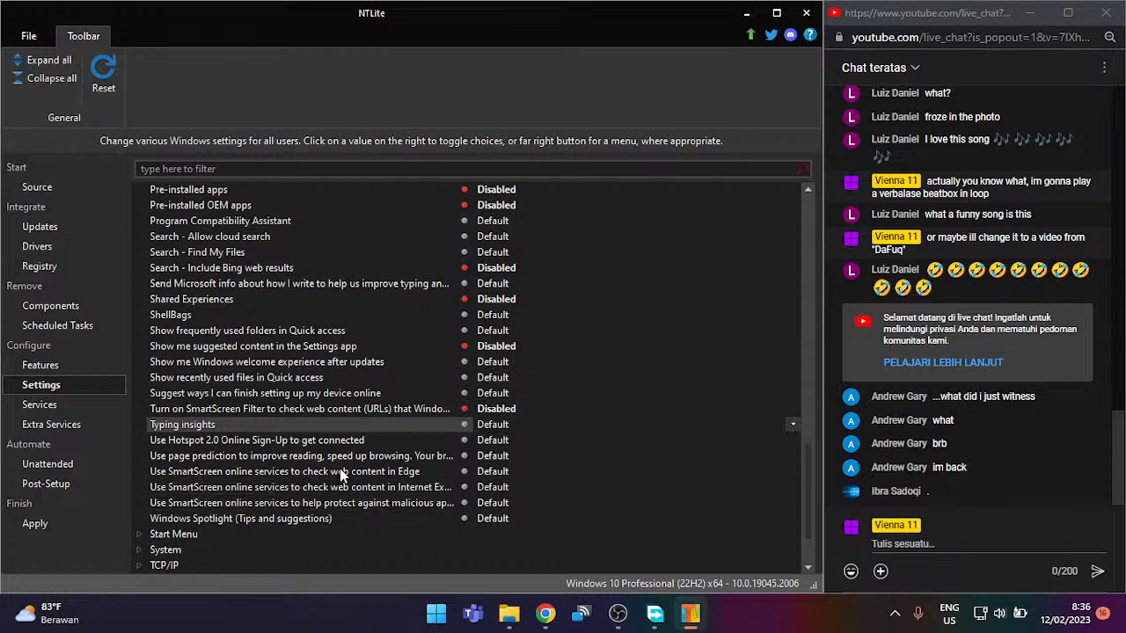
left_click(486, 472)
left_click(489, 488)
left_click(490, 503)
Step: Set Windows Spotlight tips and suggestions to Disabled, then review the Start Menu group without changes
left_click(490, 519)
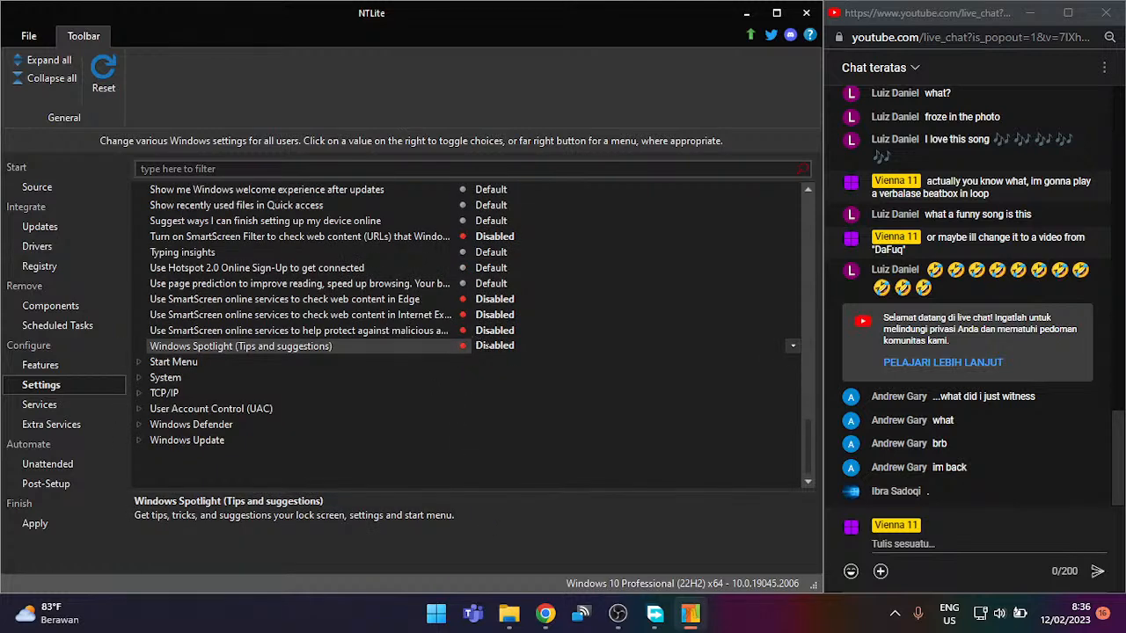
left_click(191, 361)
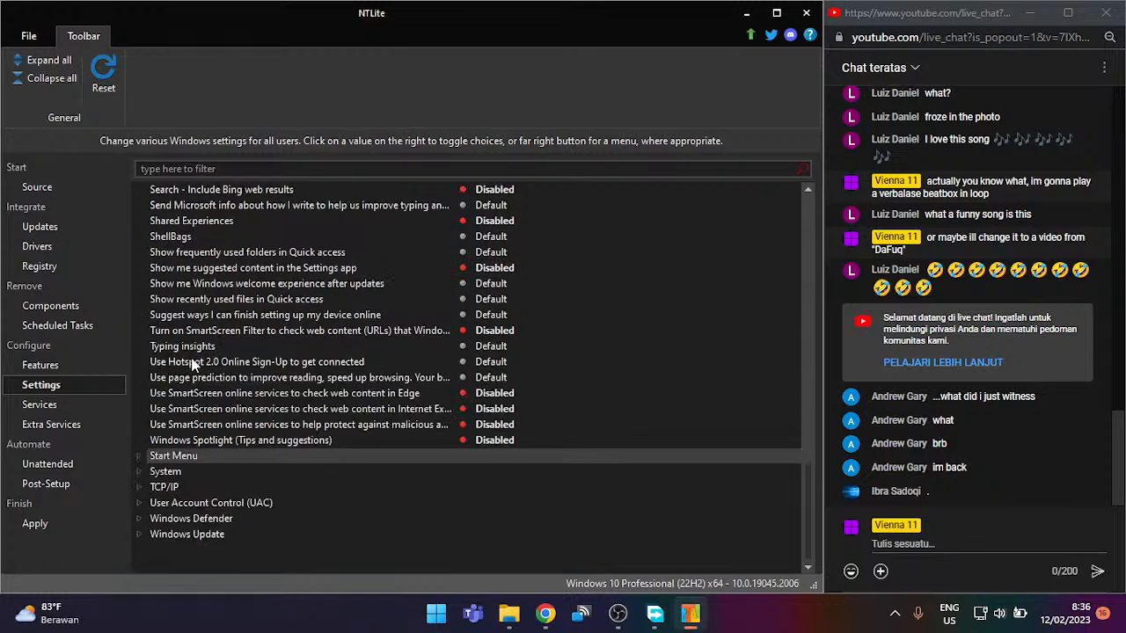
scroll(221, 435, "down", 2)
scroll(221, 436, "down", 2)
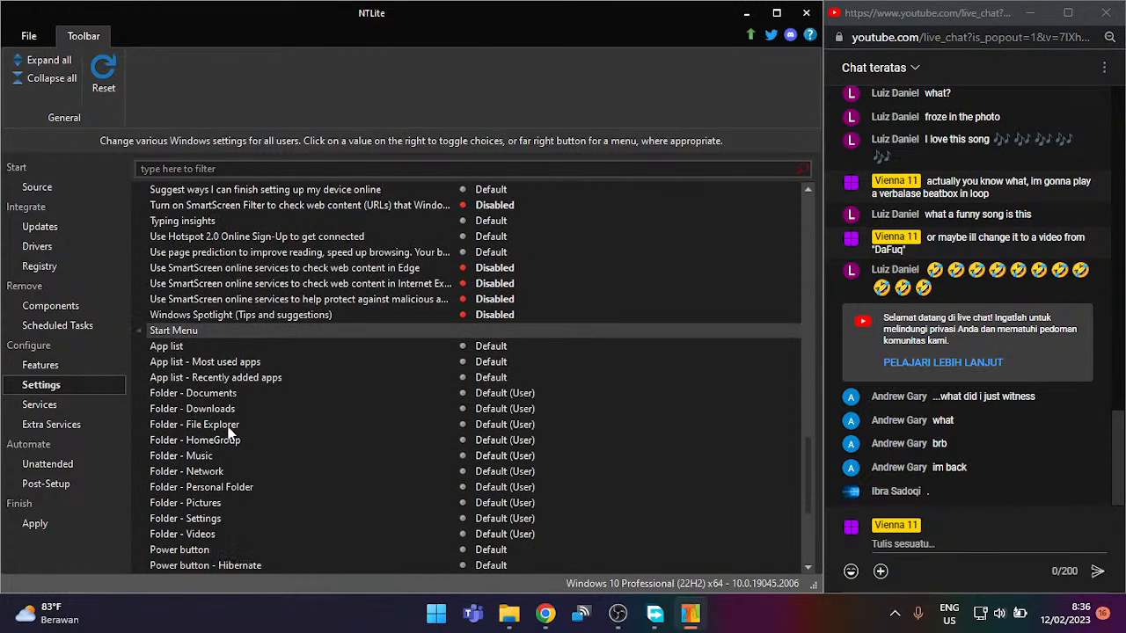
scroll(229, 428, "down", 3)
scroll(233, 418, "down", 1)
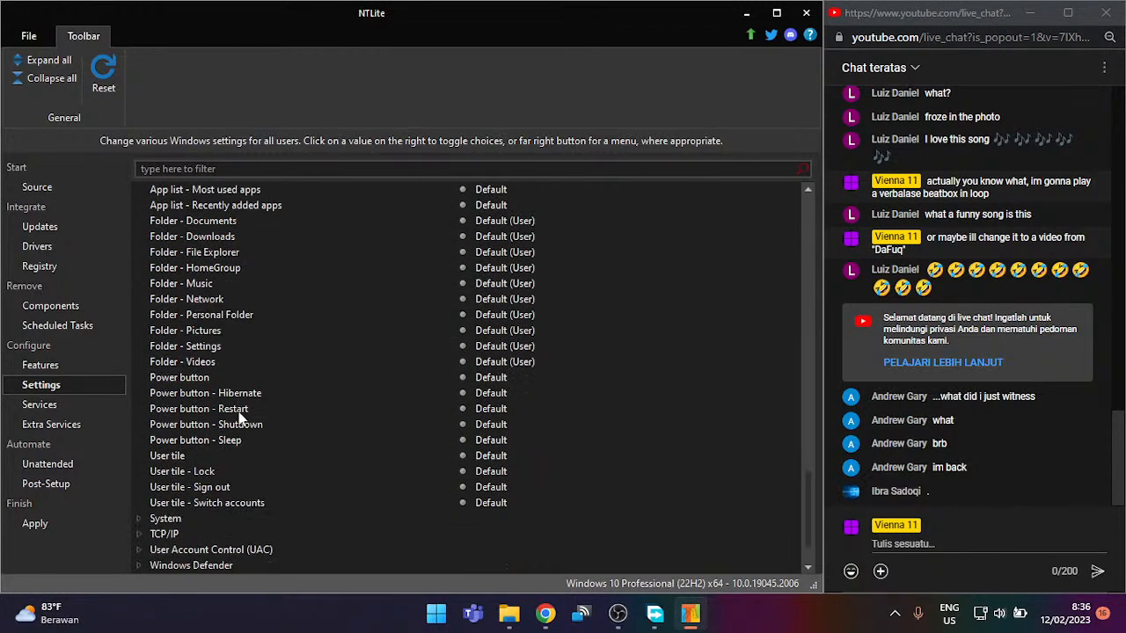
scroll(236, 409, "down", 1)
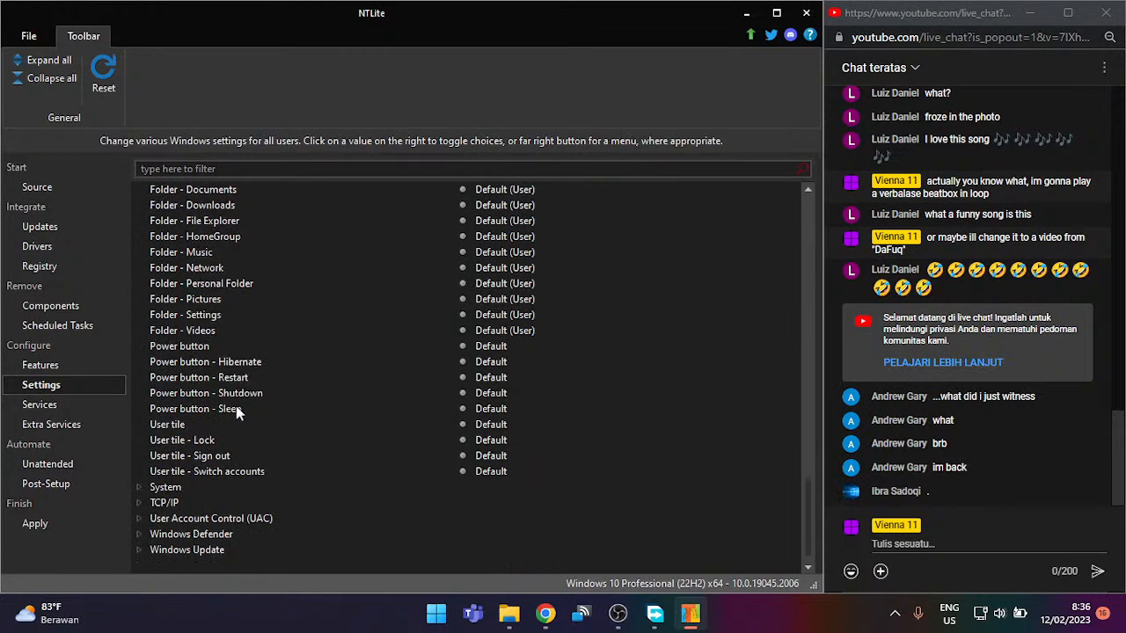
scroll(163, 378, "up", 3)
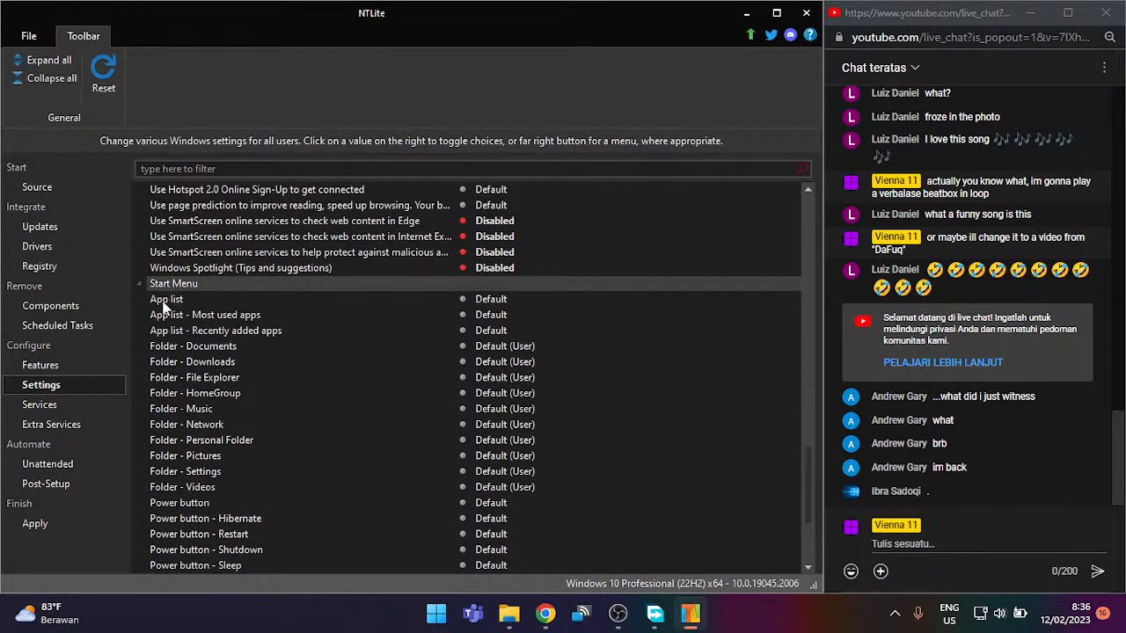
left_click(139, 283)
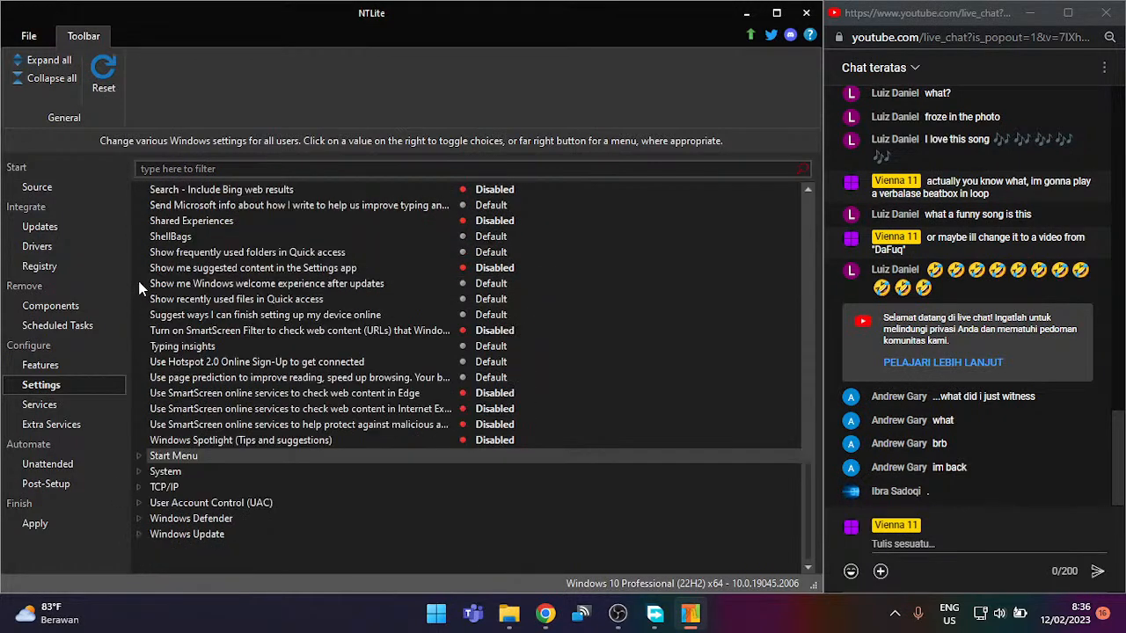
Step: In System settings, enable Remote Desktop and disable required Windows Hello sign-in for Microsoft accounts
left_click(139, 472)
scroll(154, 449, "down", 4)
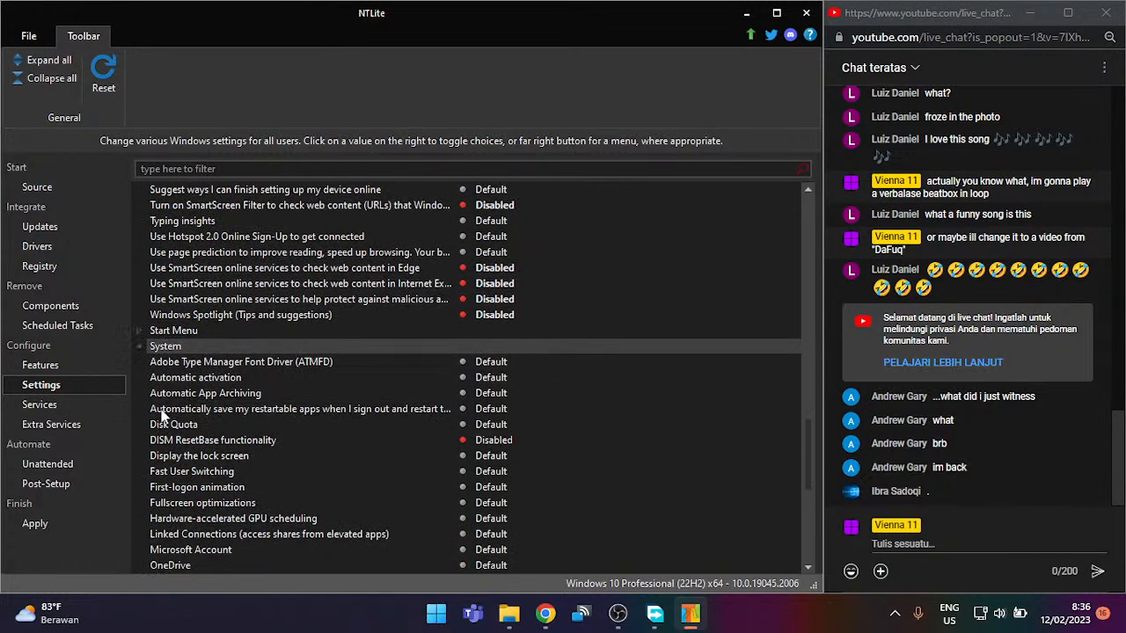
scroll(163, 418, "down", 3)
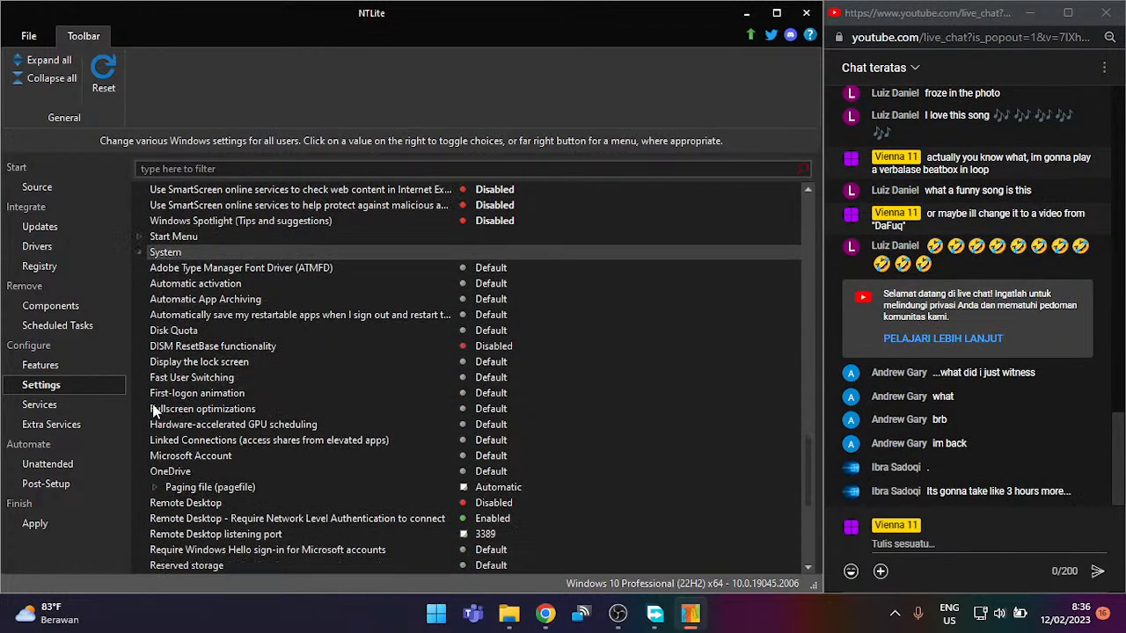
scroll(153, 406, "down", 1)
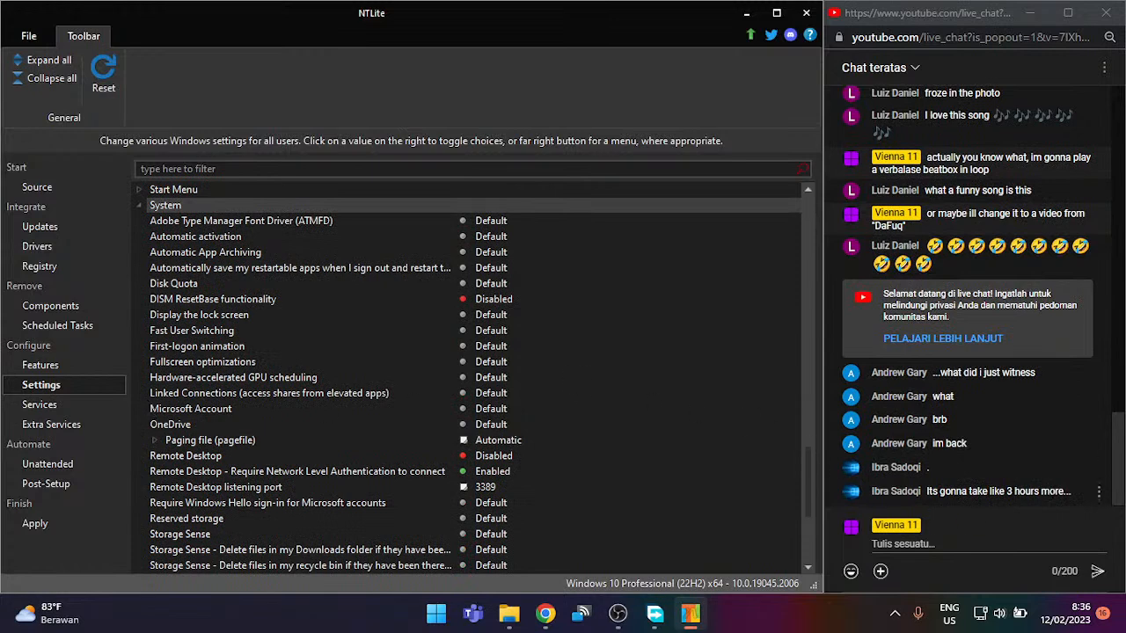
scroll(458, 481, "down", 2)
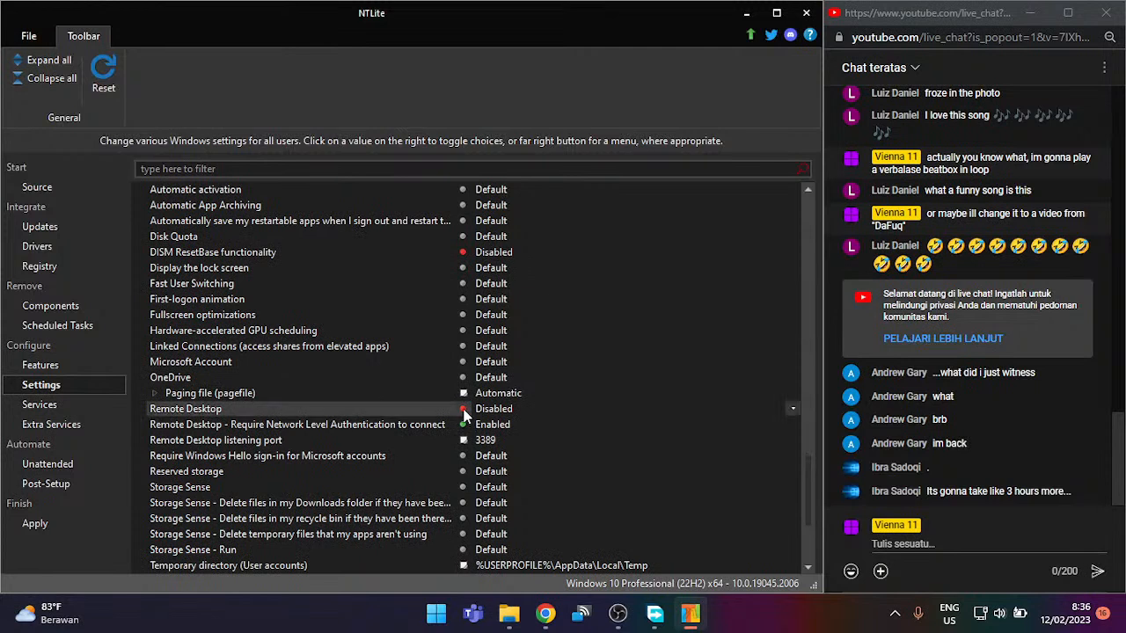
left_click(479, 408)
left_click(484, 422)
left_click(490, 459)
left_click(489, 459)
Step: Enable Storage Sense, set Downloads cleanup to Never, and enable deleting unused temporary files
scroll(490, 452, "down", 2)
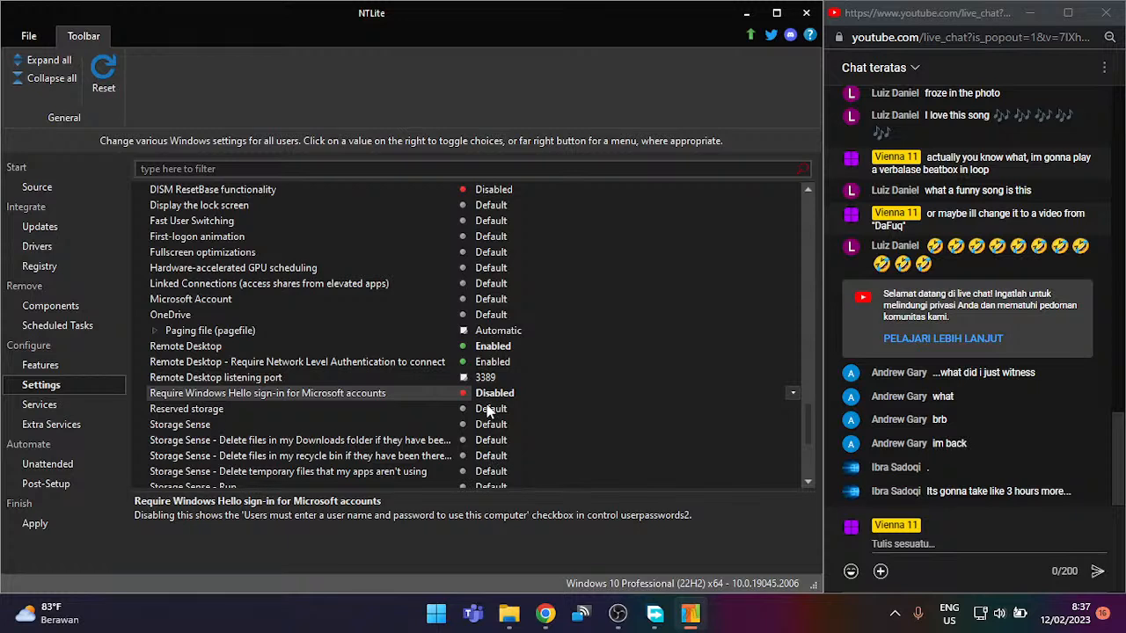
left_click(419, 409)
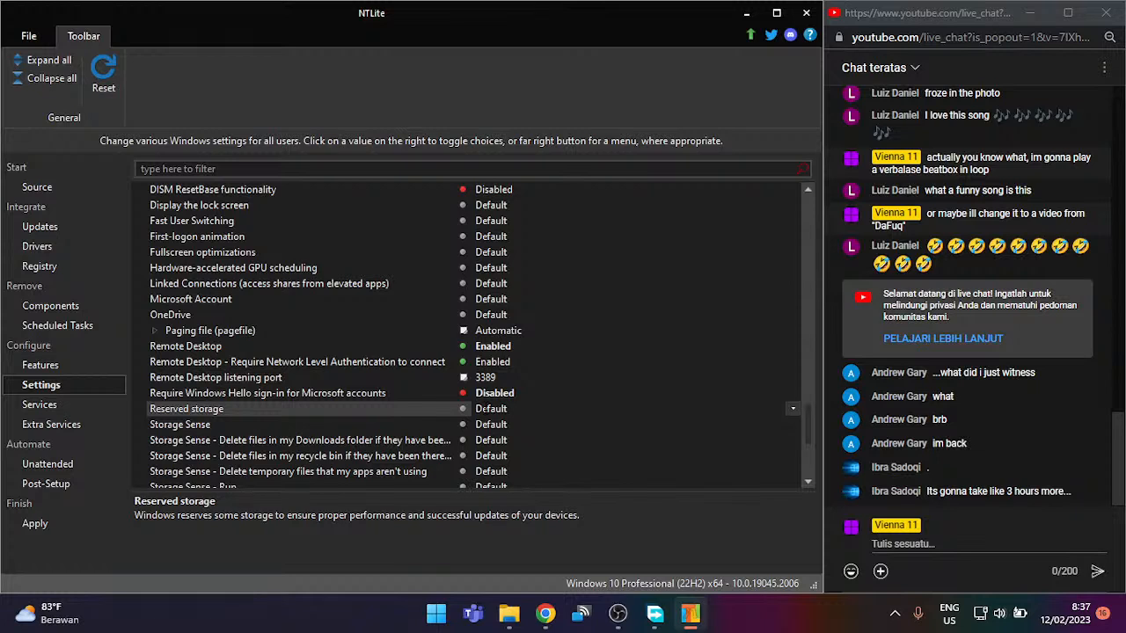
left_click(486, 425)
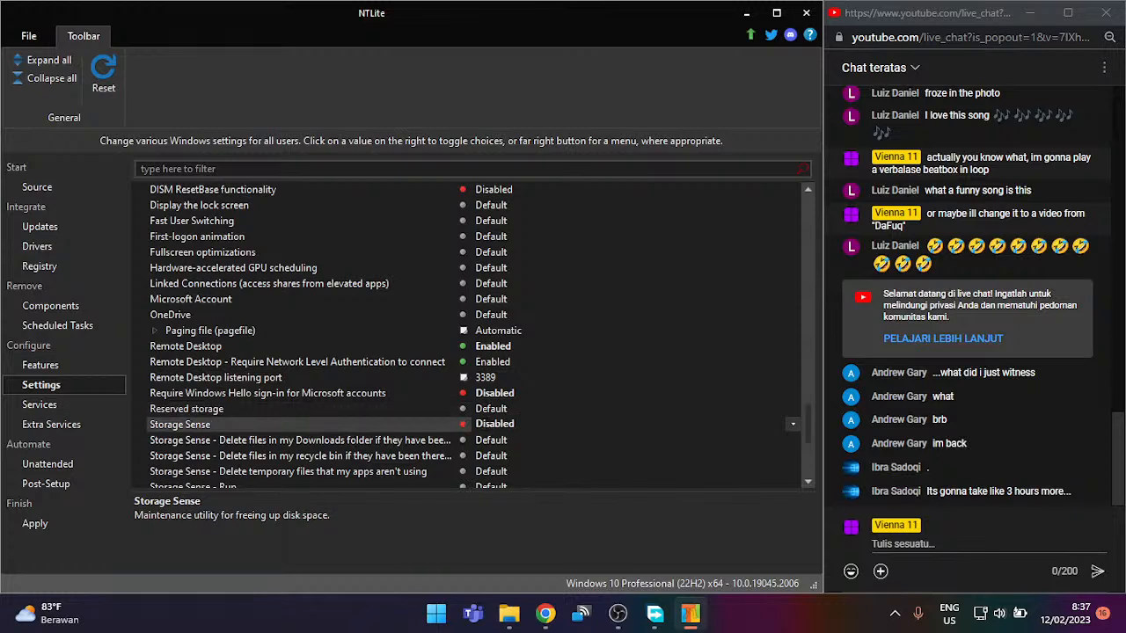
left_click(491, 424)
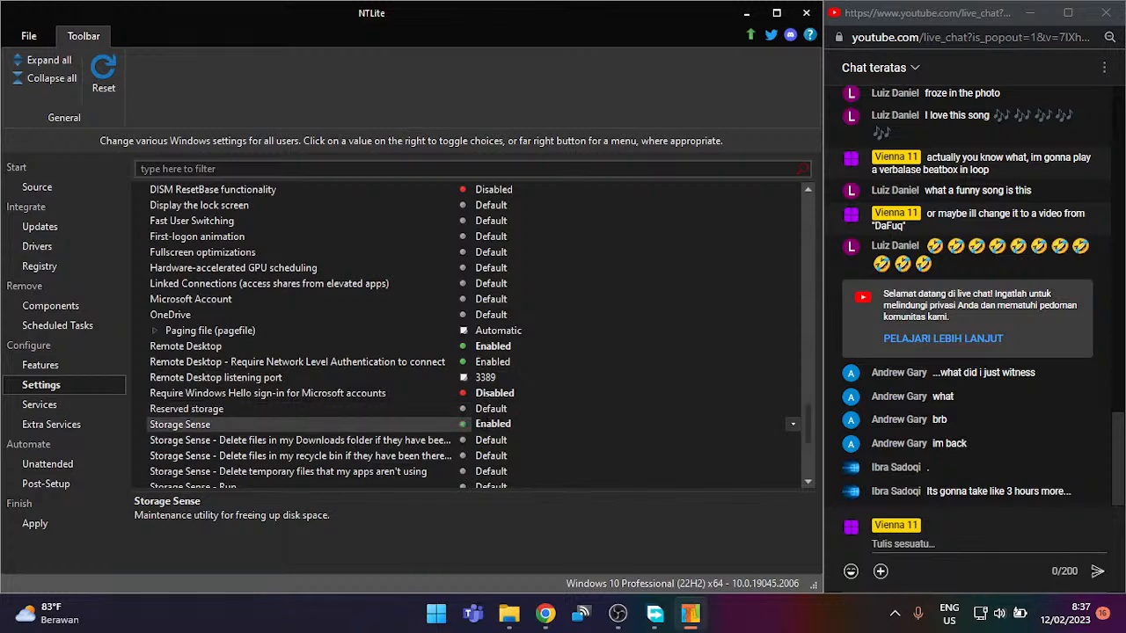
left_click(497, 441)
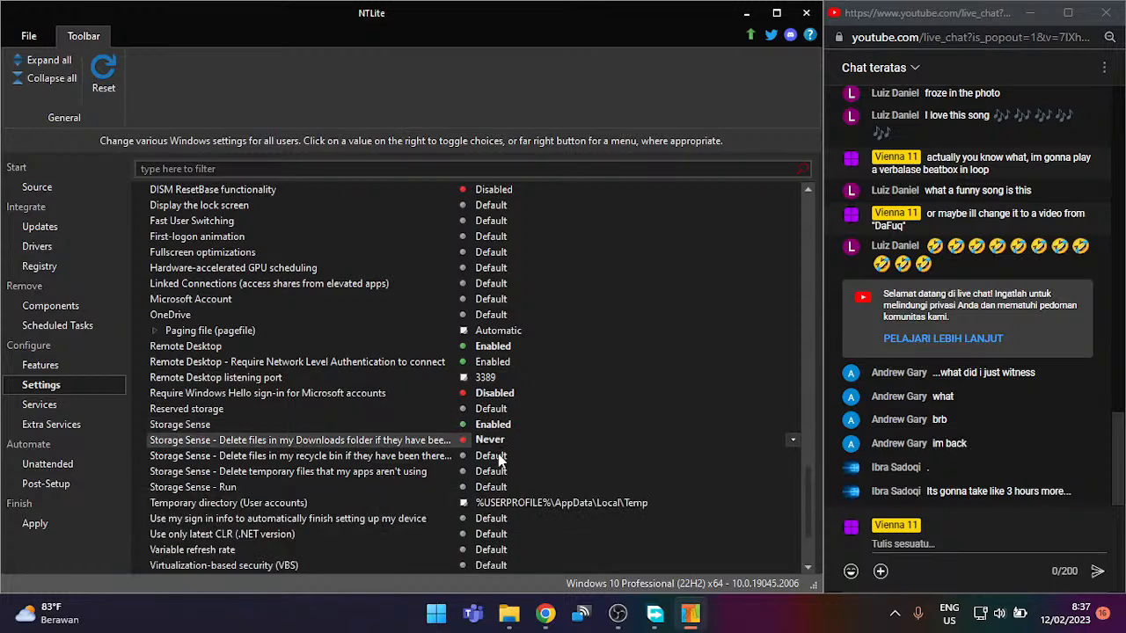
left_click(497, 456)
left_click(492, 472)
left_click(492, 472)
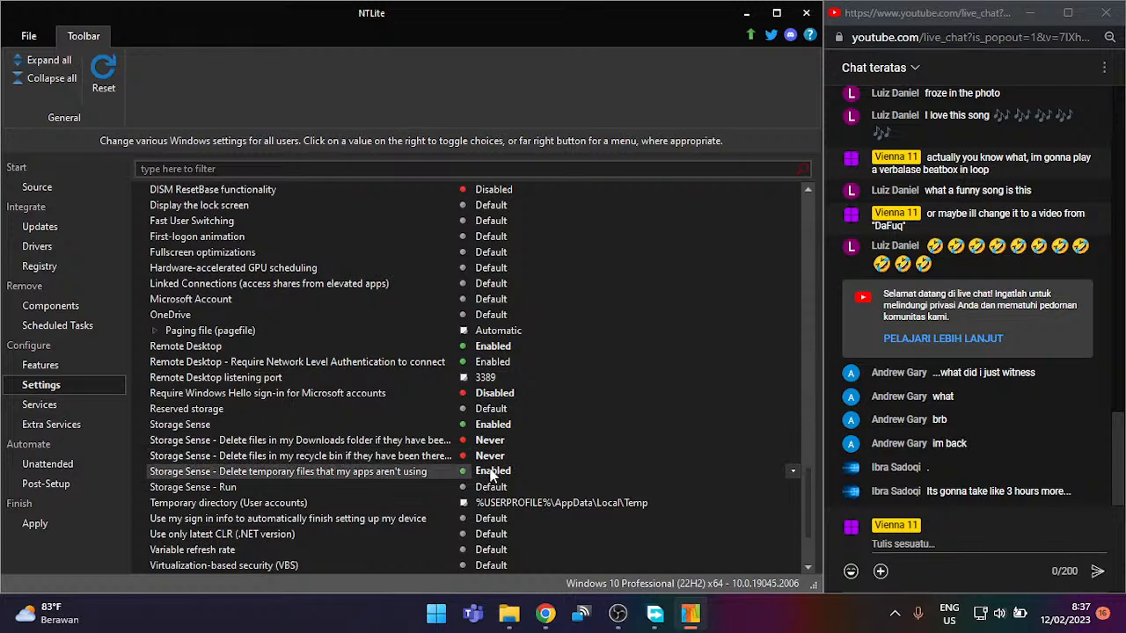
Step: Try the recycle bin cleanup intervals and leave it at Default
left_click(481, 452)
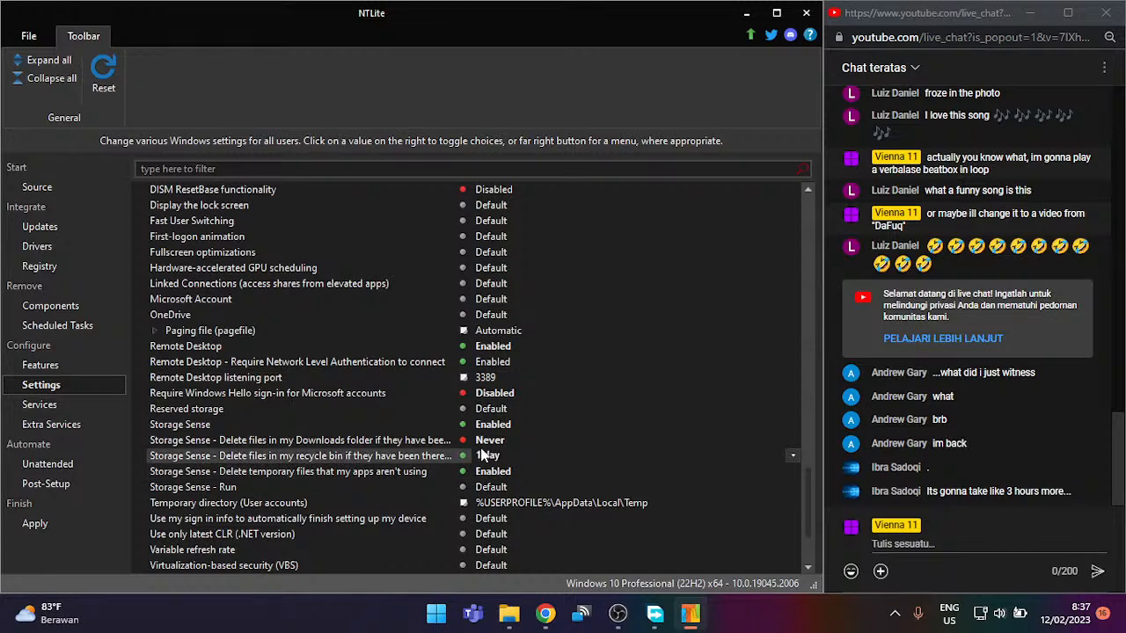
left_click(502, 453)
left_click(501, 453)
left_click(501, 453)
left_click(501, 453)
left_click(501, 453)
left_click(501, 455)
left_click(501, 454)
left_click(501, 455)
left_click(501, 454)
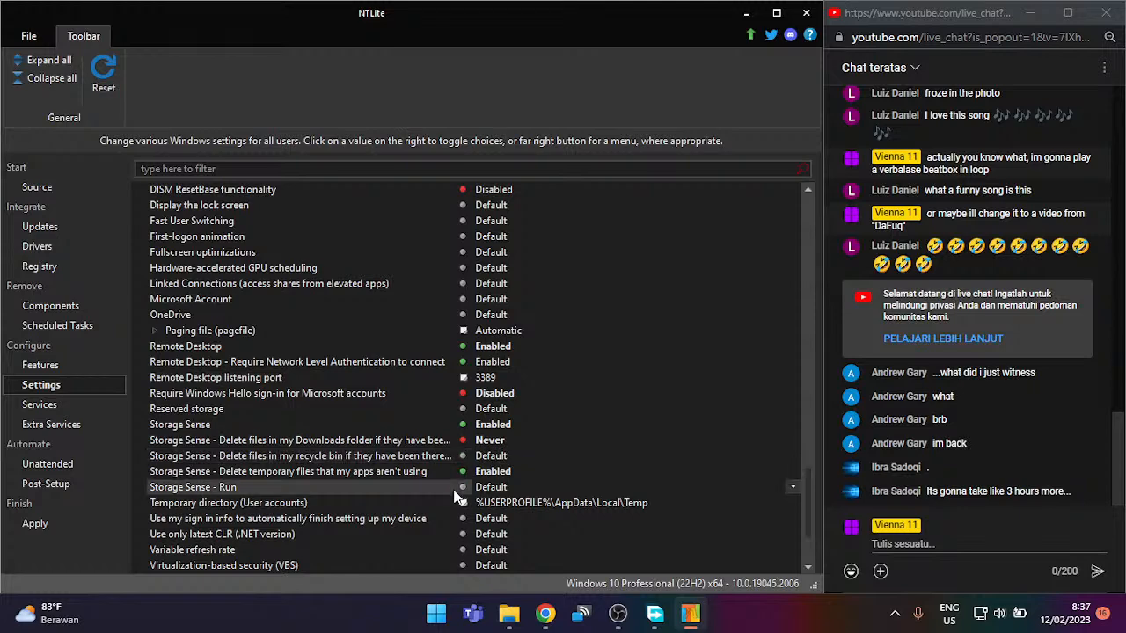
Step: Enable variable refresh rate, keeping virtualization-based security at Default
scroll(505, 495, "down", 2)
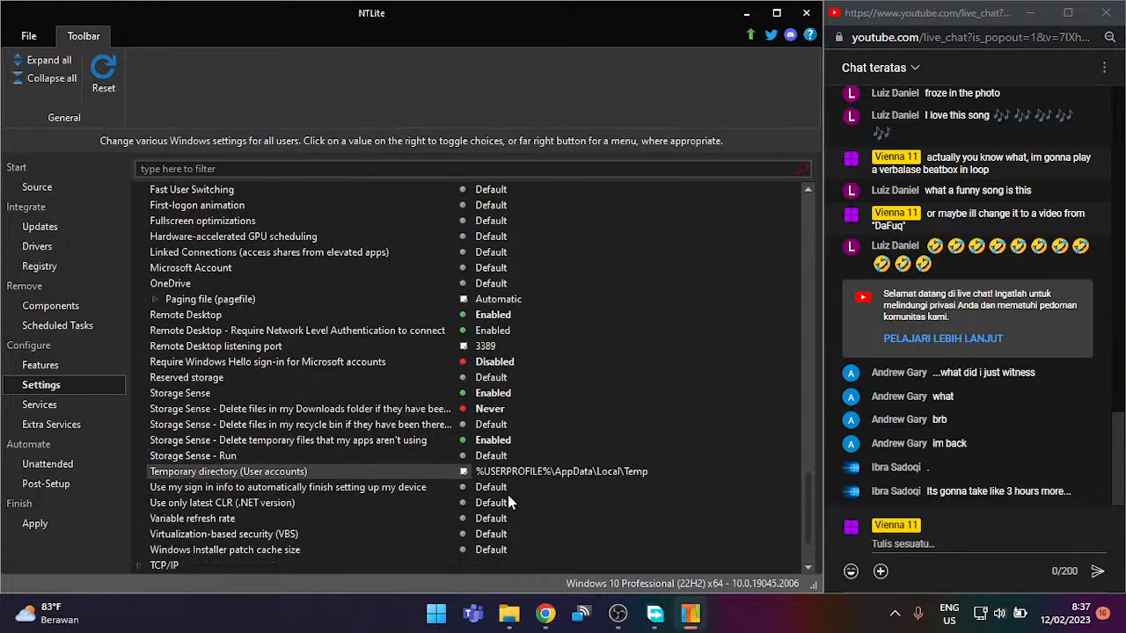
scroll(492, 482, "down", 1)
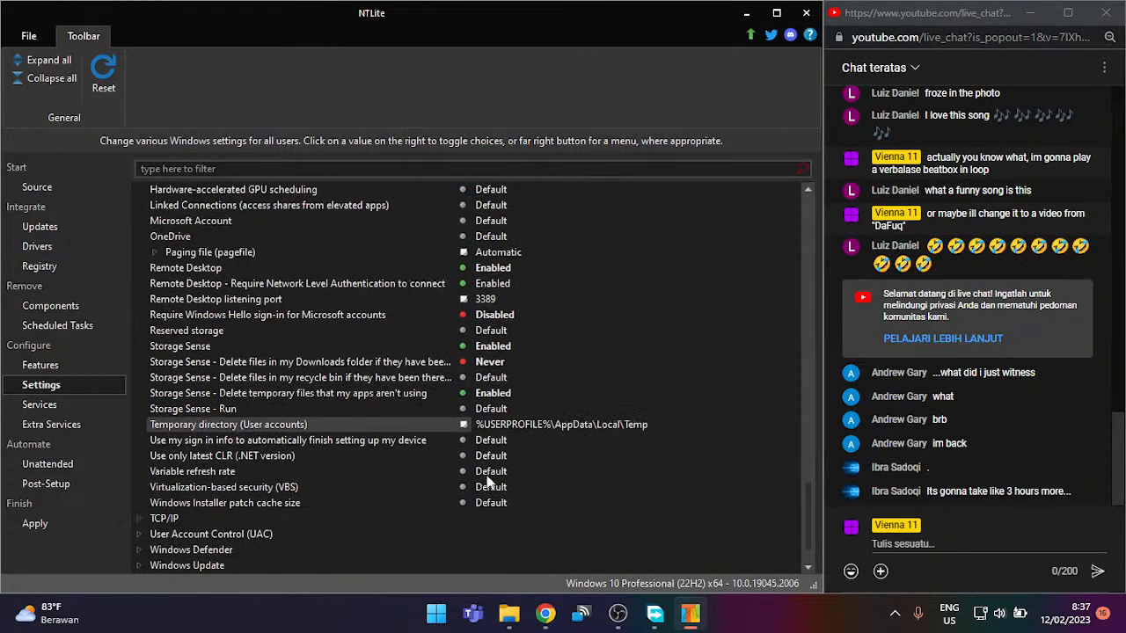
left_click(495, 471)
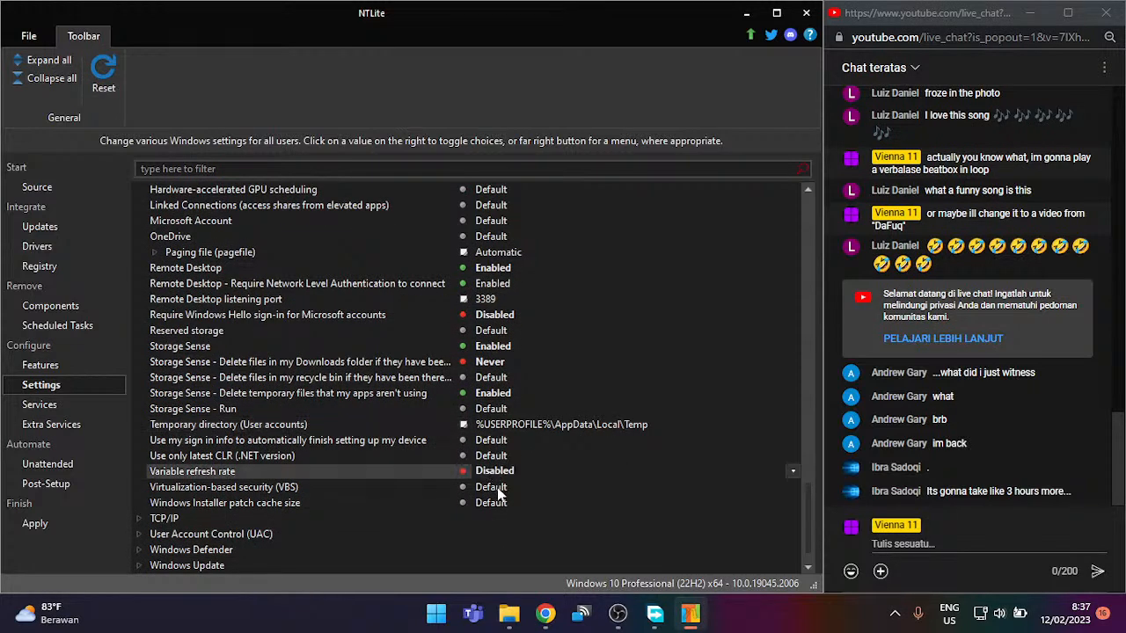
left_click(496, 487)
left_click(483, 456)
left_click(494, 472)
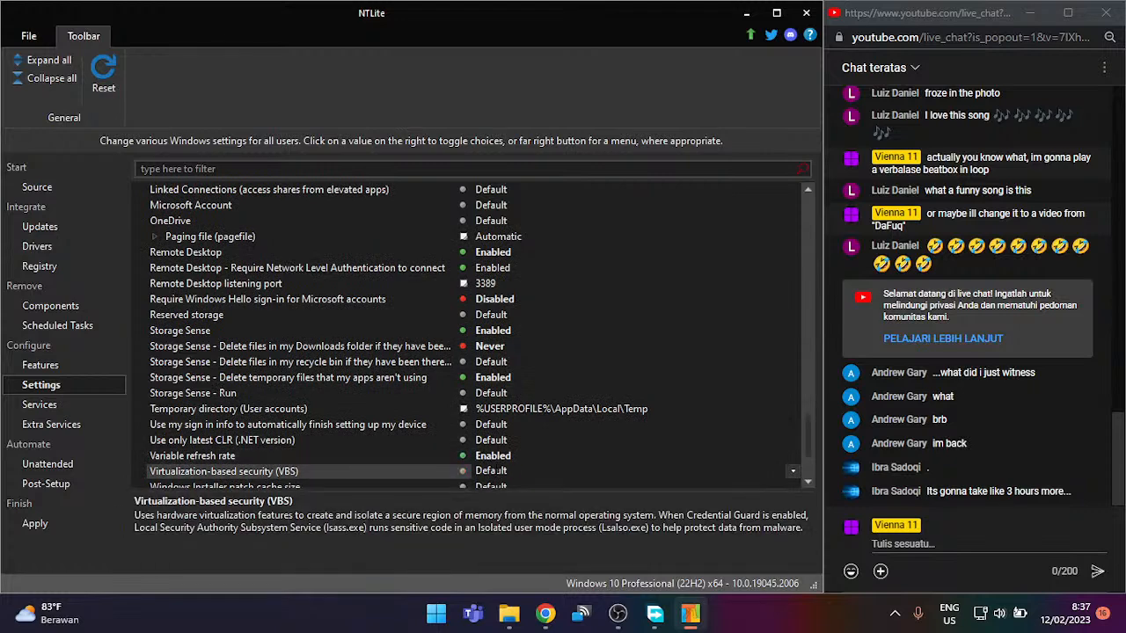
scroll(484, 470, "down", 3)
scroll(482, 468, "down", 1)
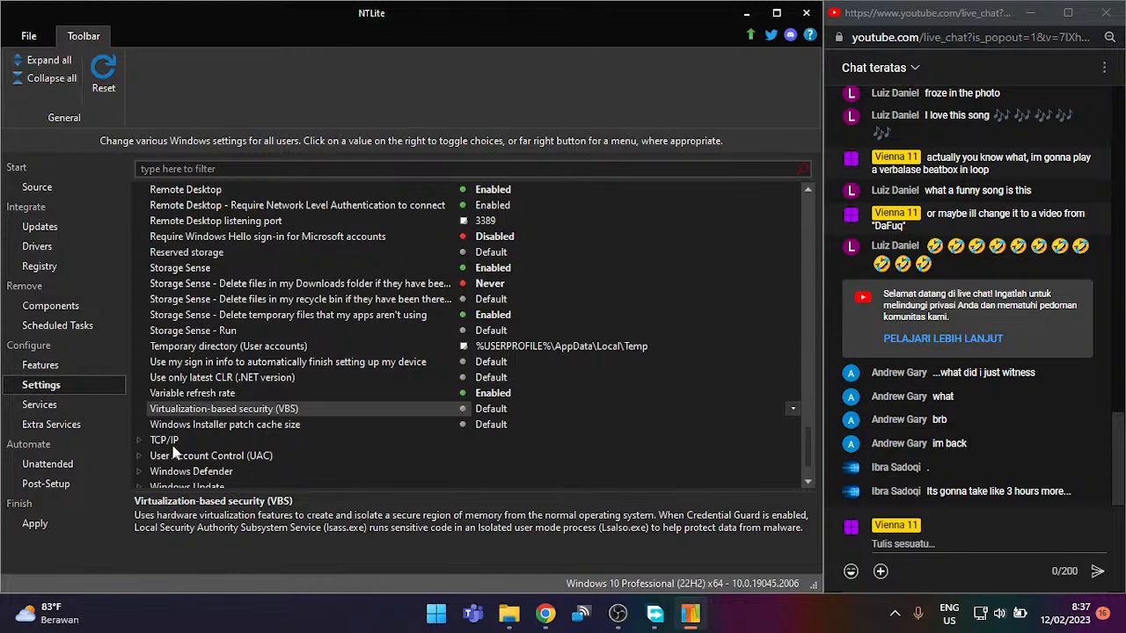
left_click(168, 444)
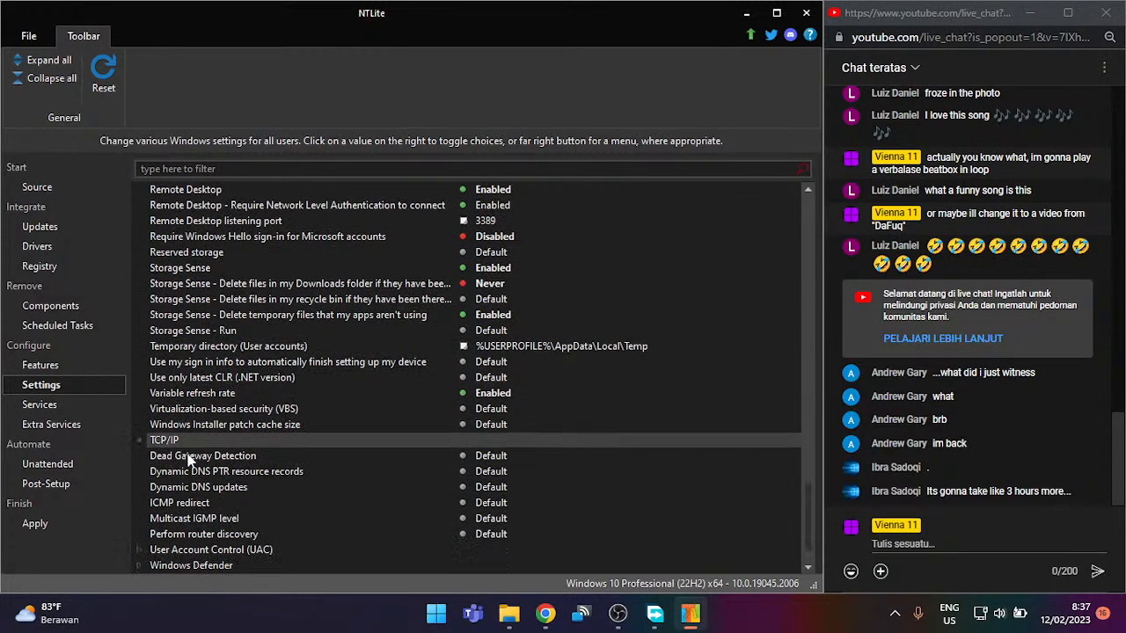
Step: Check the TCP/IP and UAC groups, then disable Defender's warning to use a Microsoft account
scroll(191, 463, "down", 3)
left_click(195, 395)
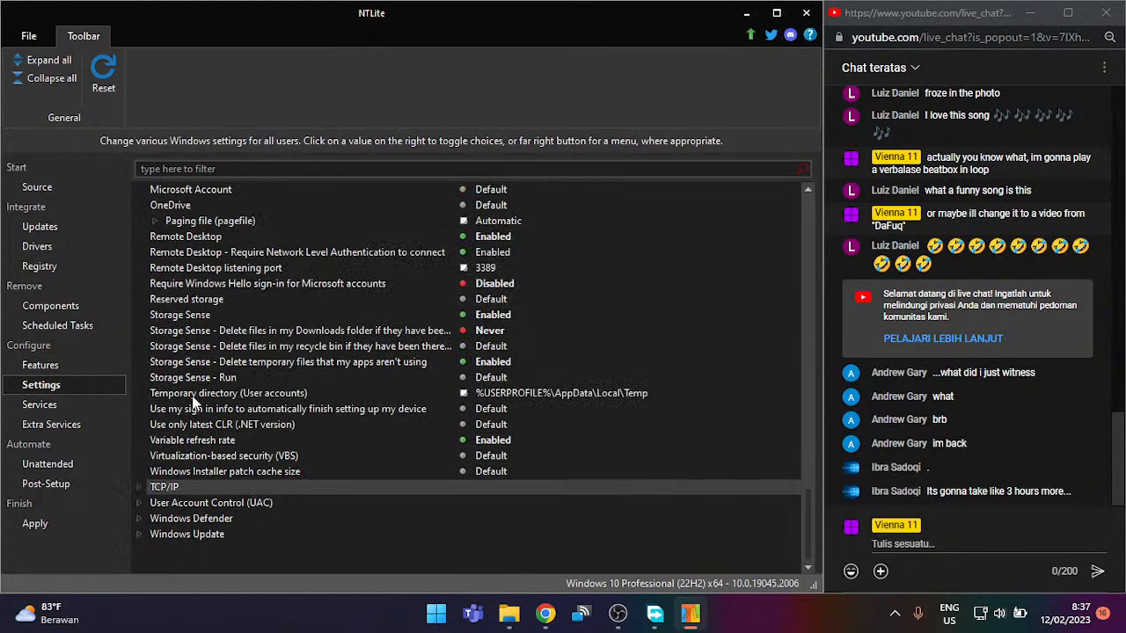
left_click(218, 500)
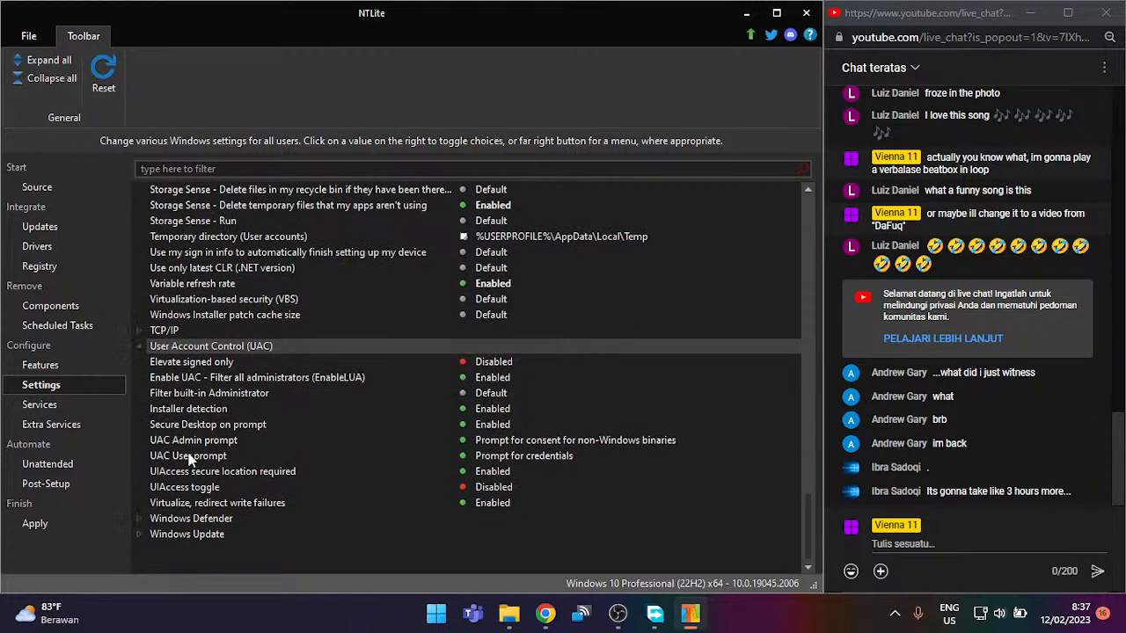
left_click(222, 345)
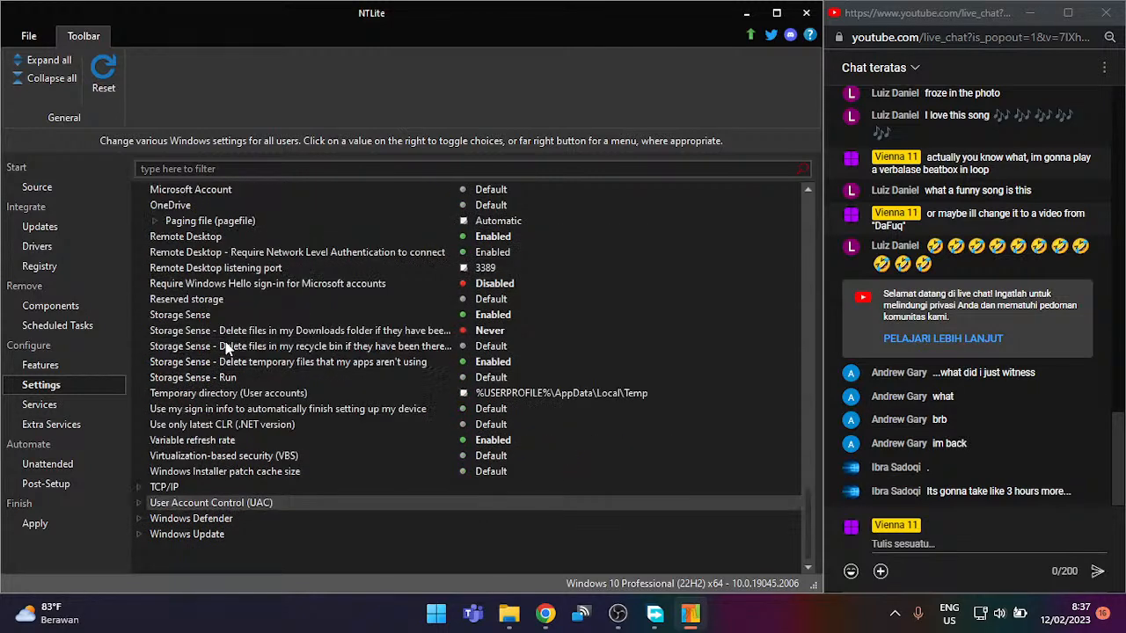
left_click(196, 518)
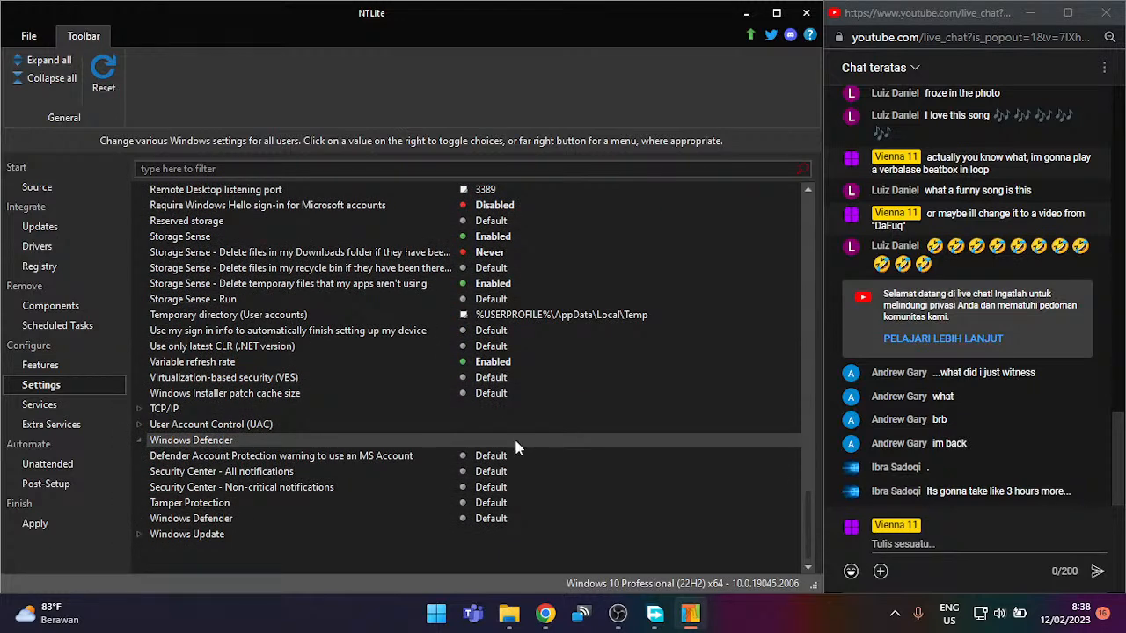
left_click(479, 456)
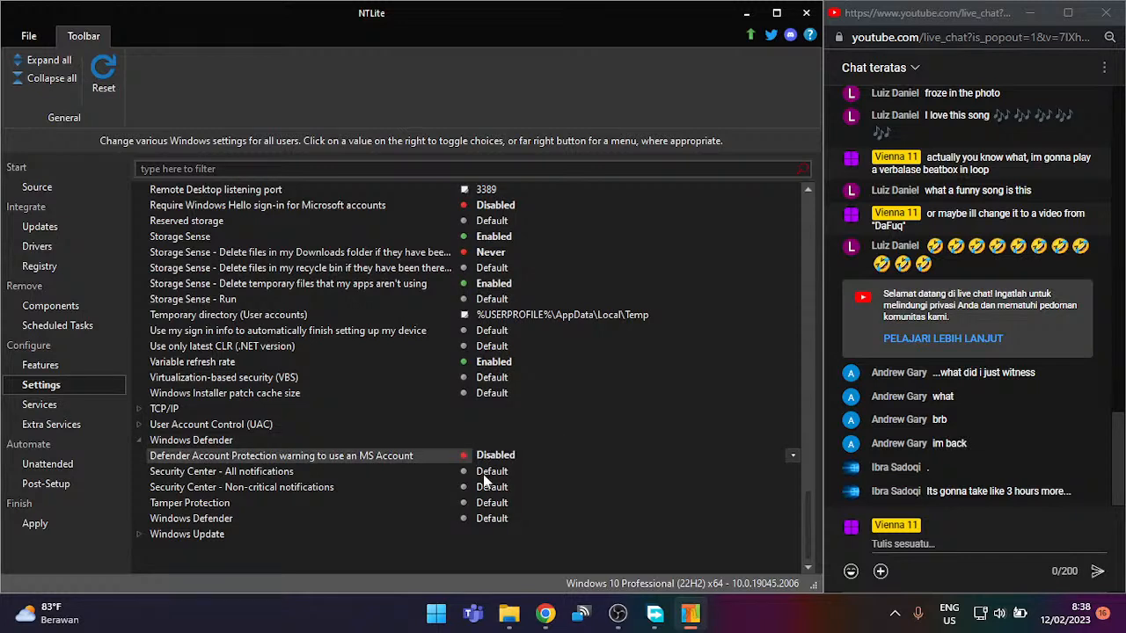
Step: Under Windows Update, set the automatic driver update mode to Never
left_click(209, 535)
scroll(234, 485, "down", 5)
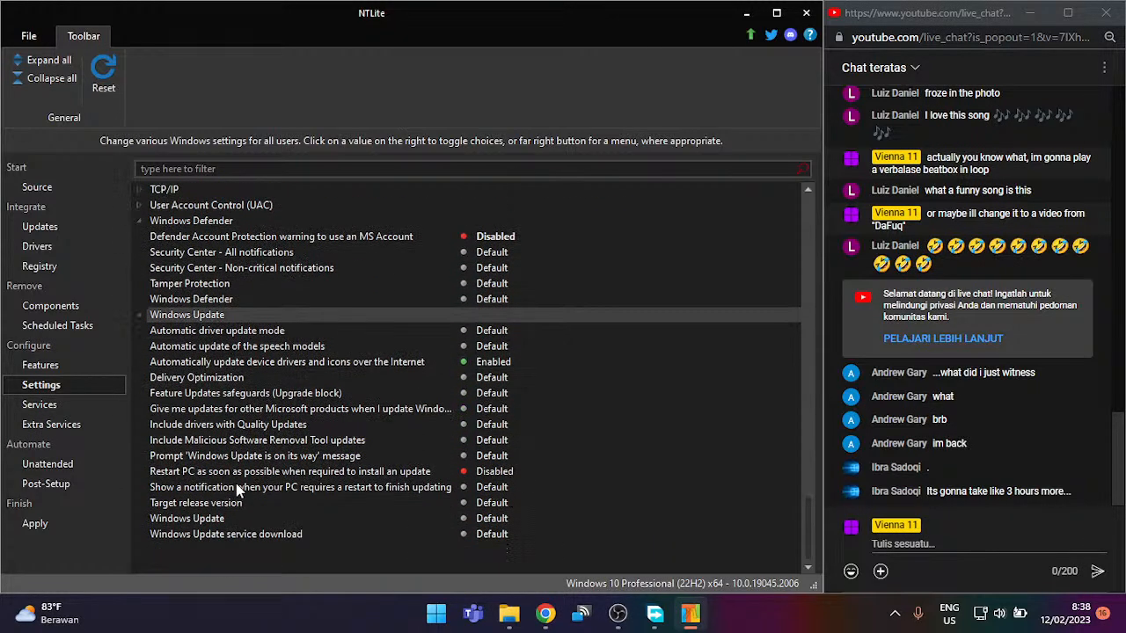
left_click(286, 330)
left_click(489, 330)
left_click(488, 330)
left_click(489, 330)
left_click(488, 330)
left_click(489, 329)
left_click(488, 330)
left_click(492, 331)
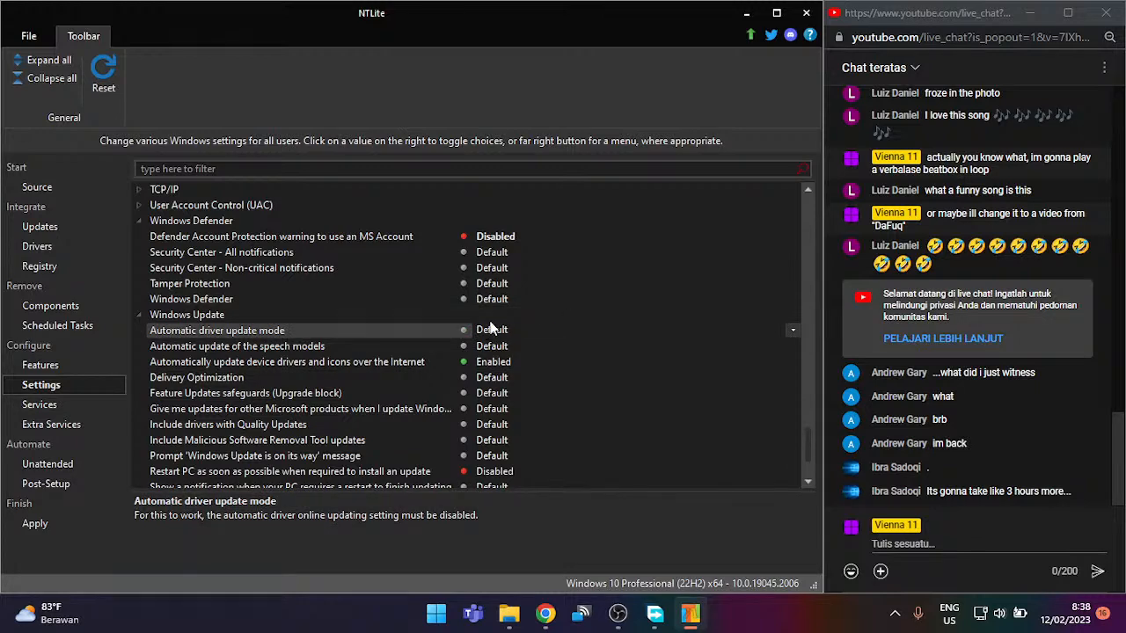
left_click(493, 331)
Step: Disable automatic speech model updates and driver and icon updates over the Internet
left_click(422, 347)
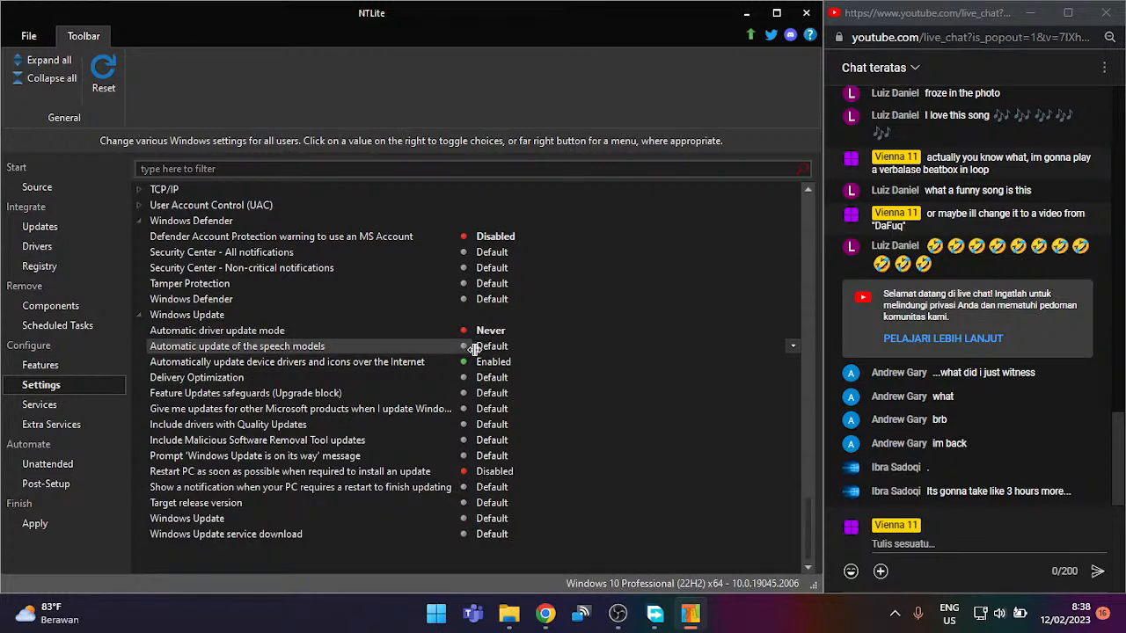
left_click(480, 346)
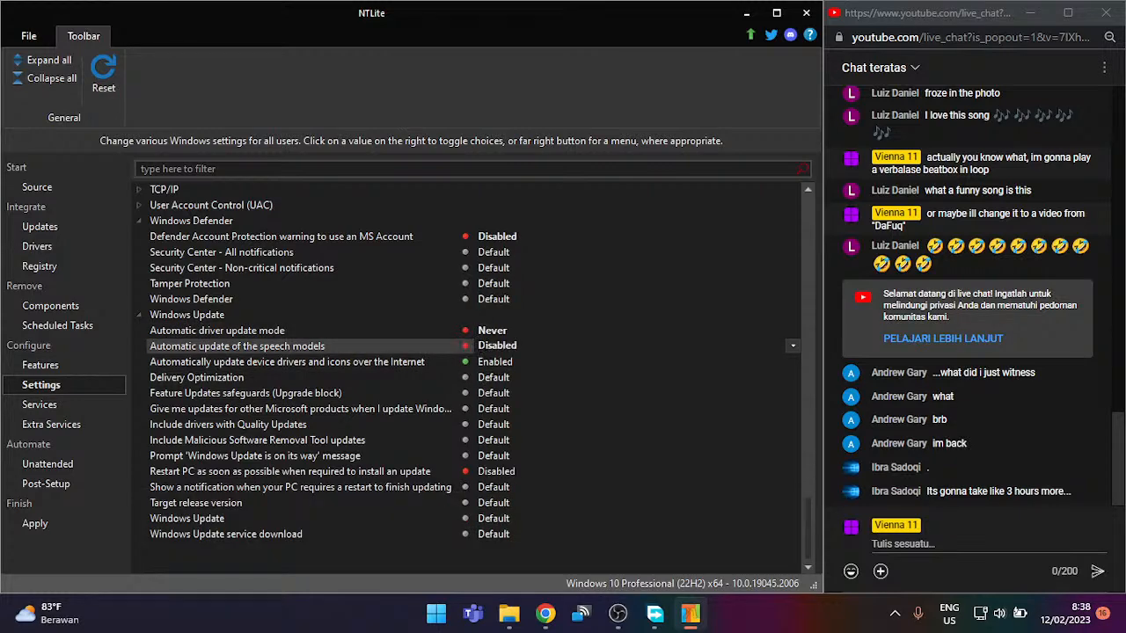
left_click(424, 366)
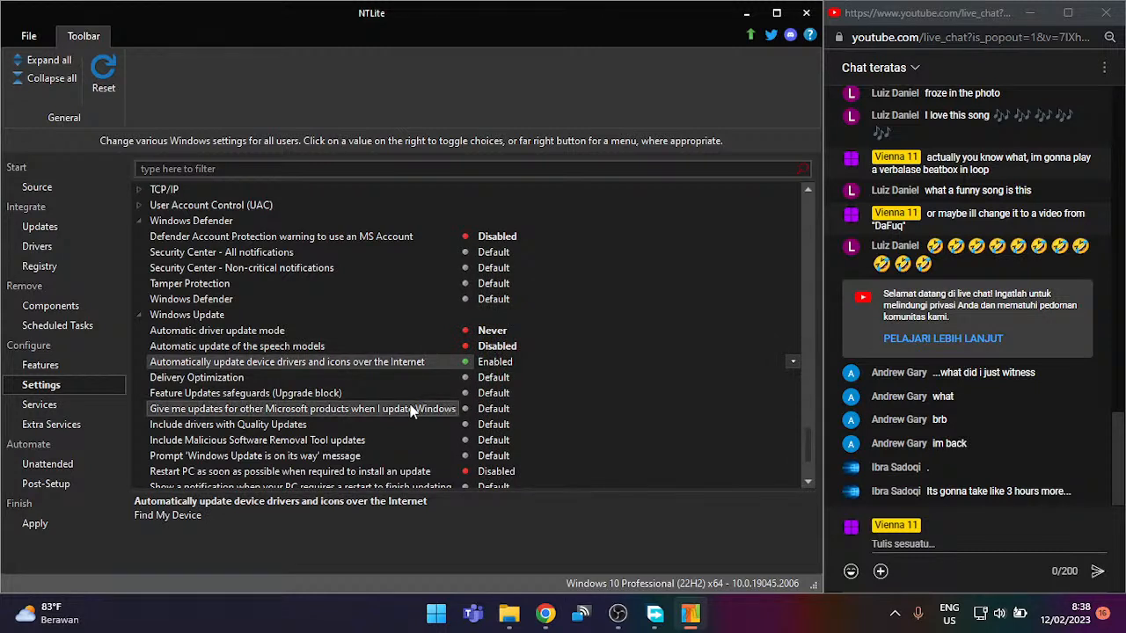
left_click(479, 360)
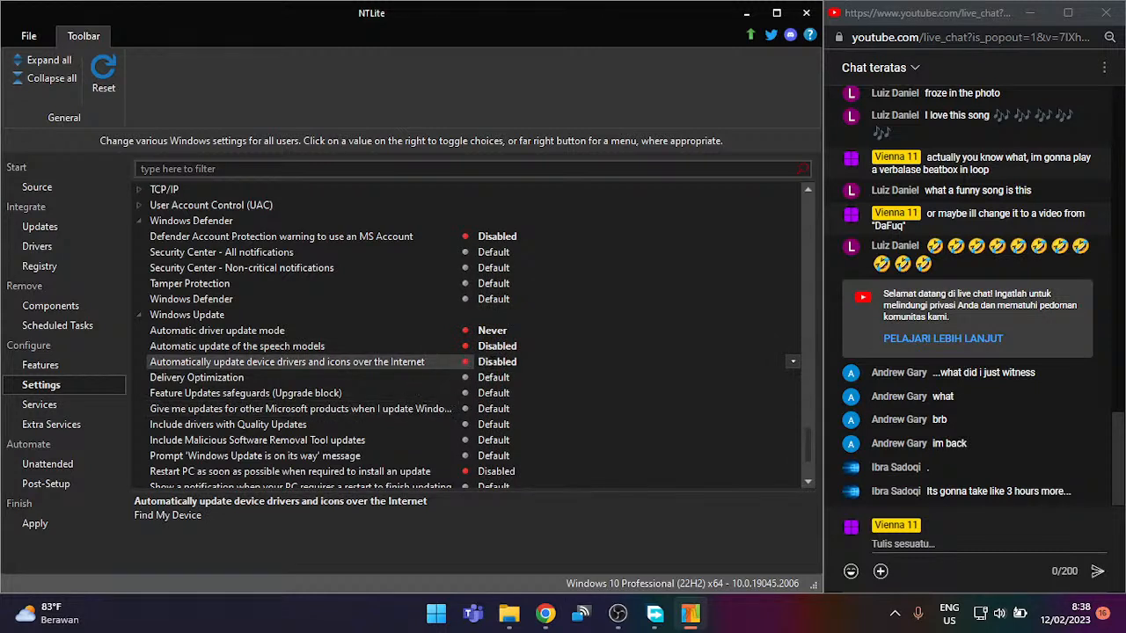
Step: Leave Delivery Optimization at Default and disable the Feature Updates safeguards
left_click(440, 380)
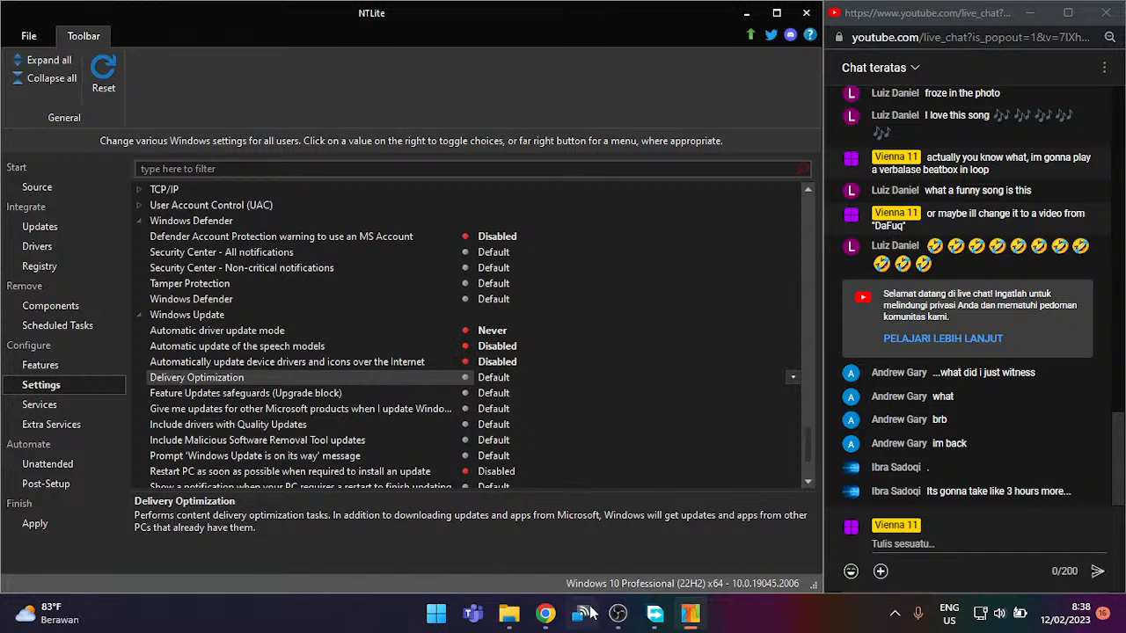
left_click(617, 613)
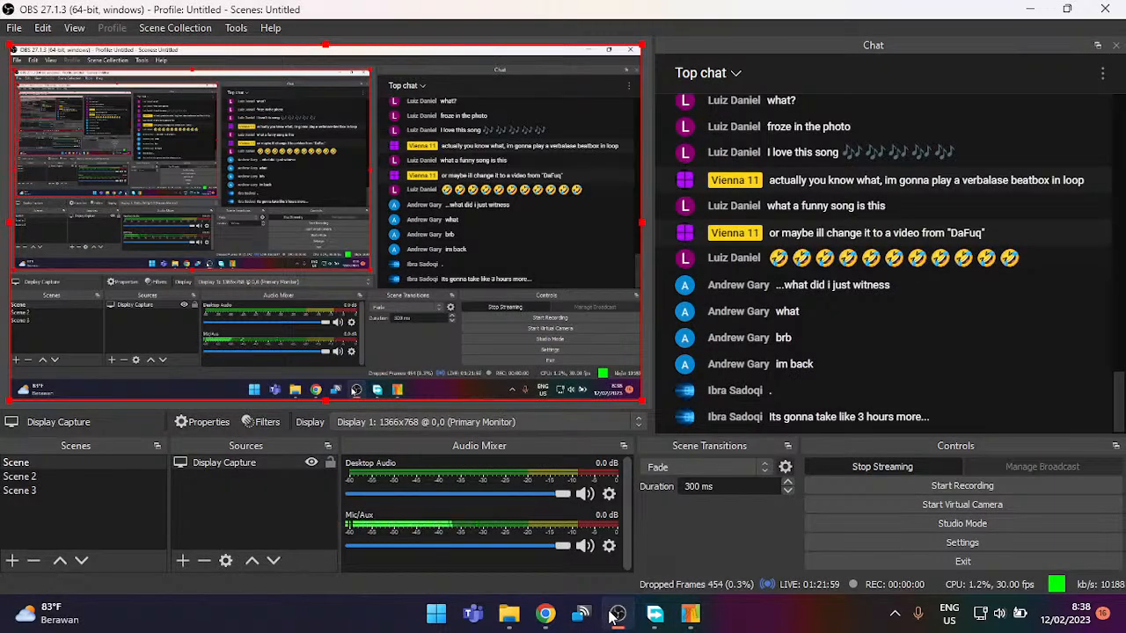
left_click(614, 616)
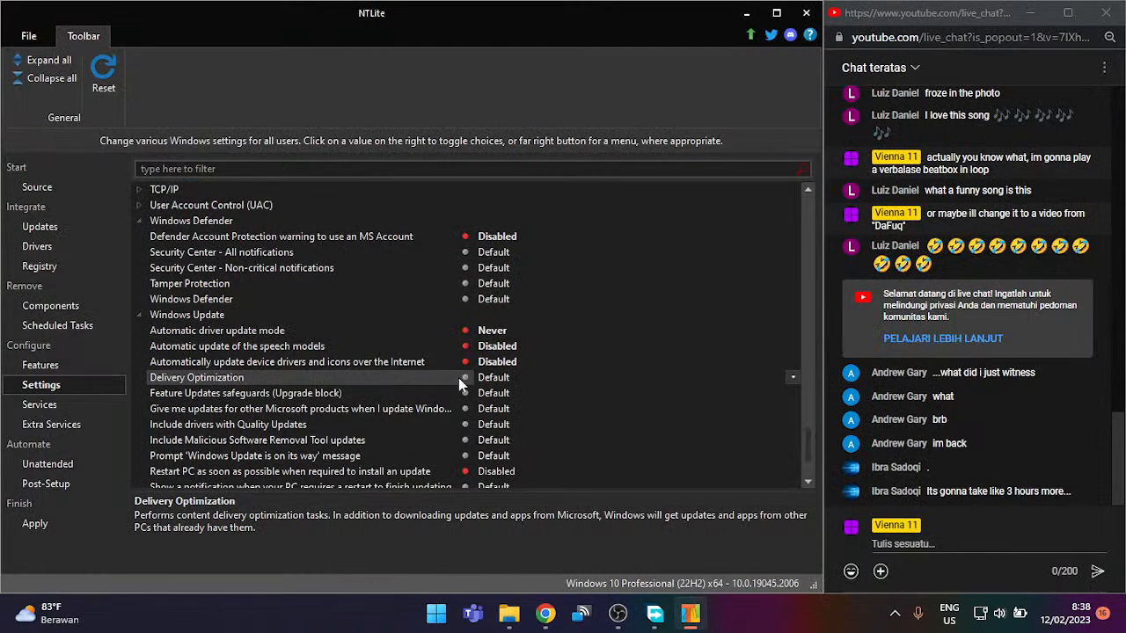
left_click_drag(474, 373, 476, 374)
left_click(494, 378)
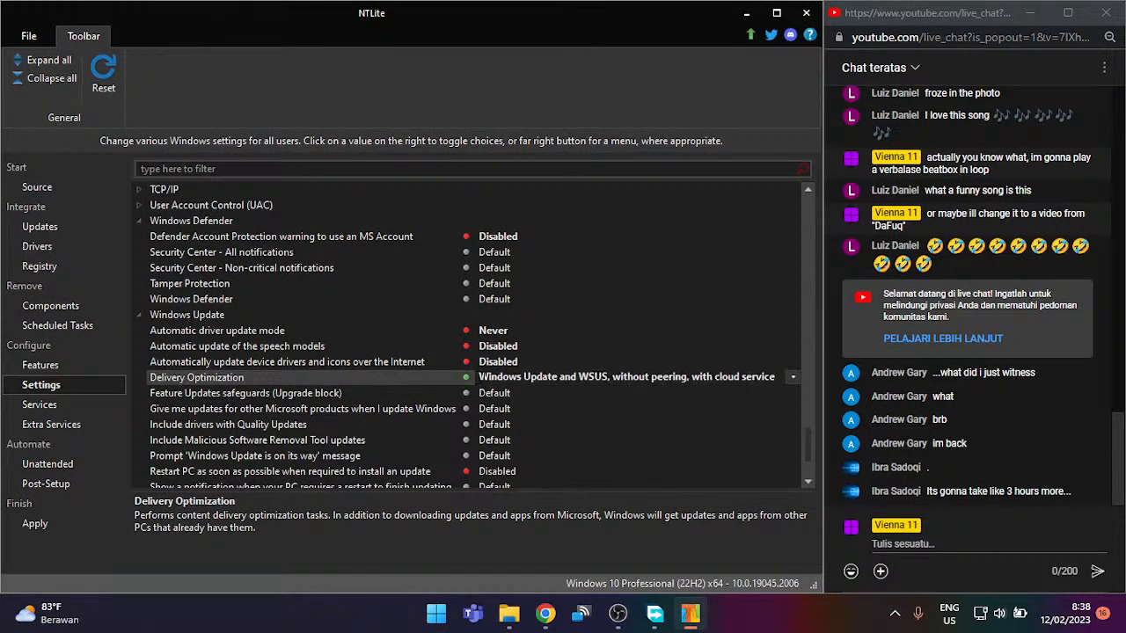
left_click(495, 377)
left_click(495, 378)
left_click(494, 378)
left_click(495, 377)
left_click(495, 377)
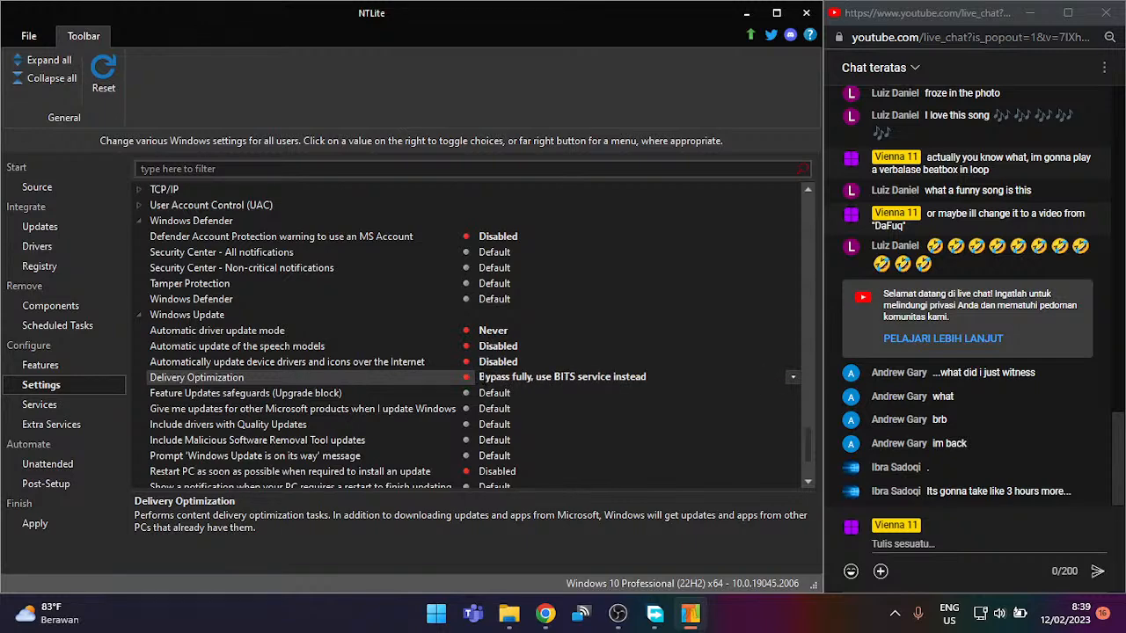
left_click(480, 377)
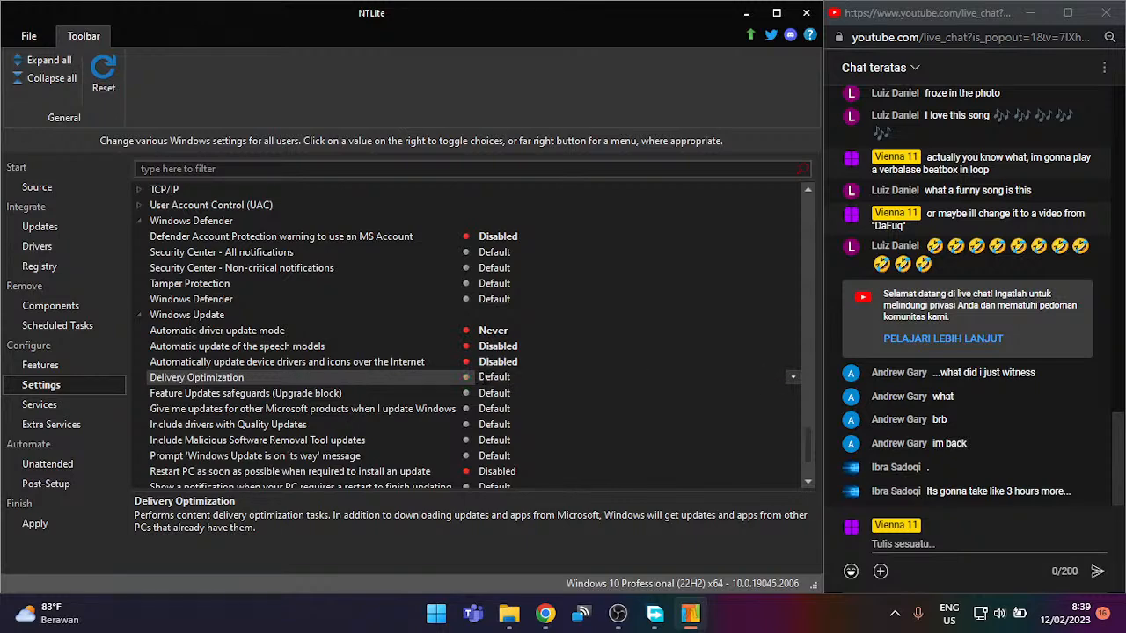
left_click(489, 393)
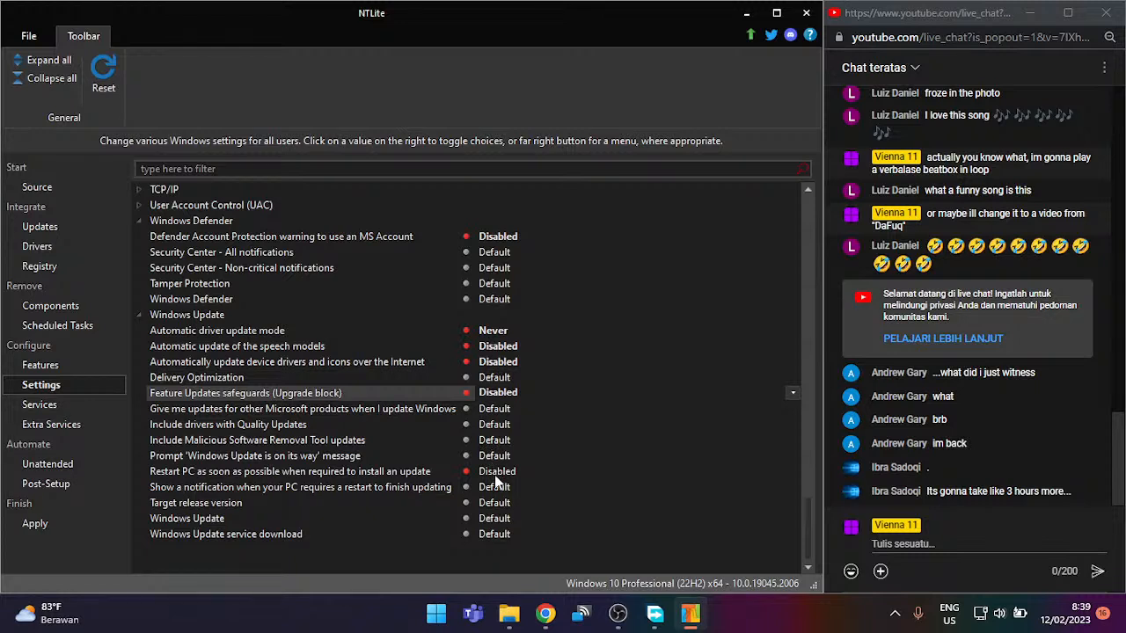
Step: Cycle the 'Windows Update is on its way' prompt setting and return it to Default
left_click(484, 456)
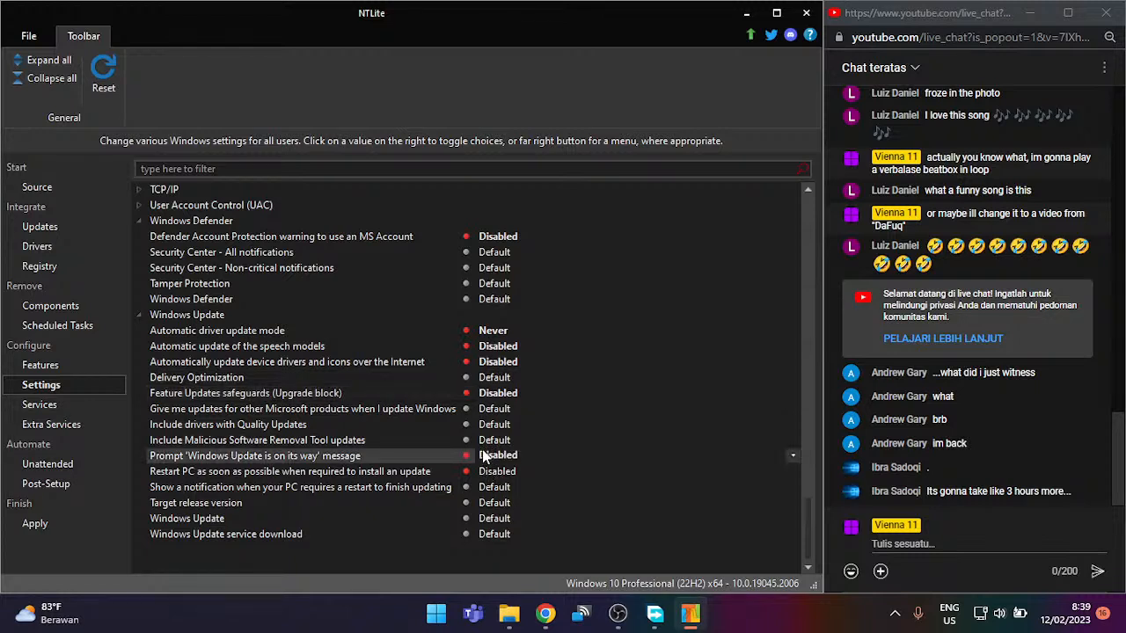
left_click(484, 455)
left_click(484, 455)
left_click(484, 455)
Step: Set Windows Update to Disabled and cycle through the target release versions
left_click(493, 503)
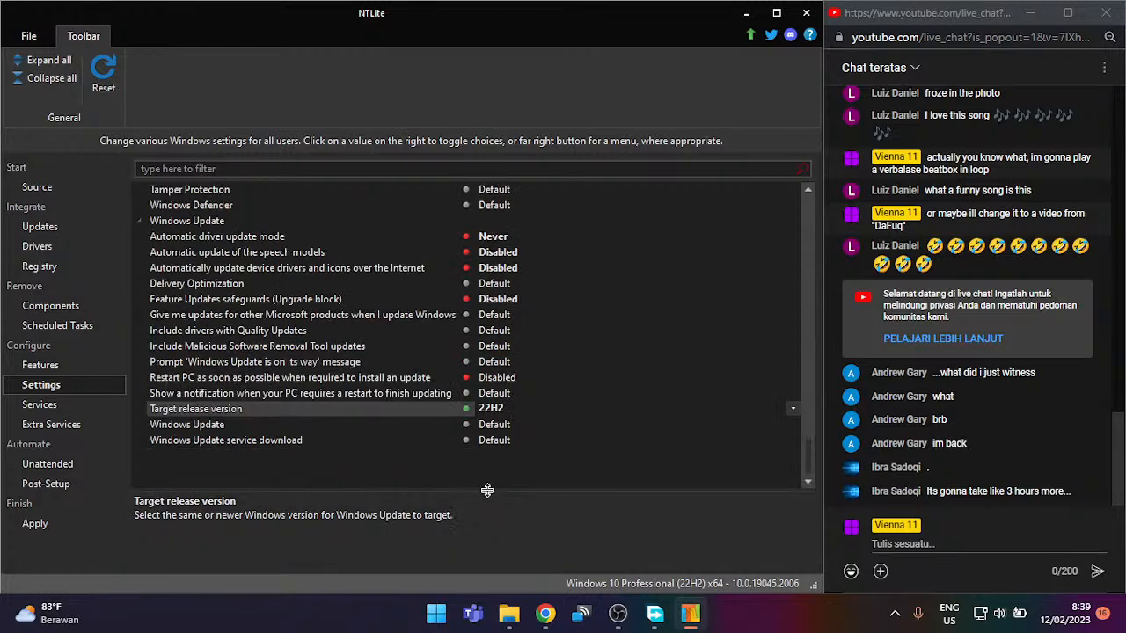
left_click(494, 431)
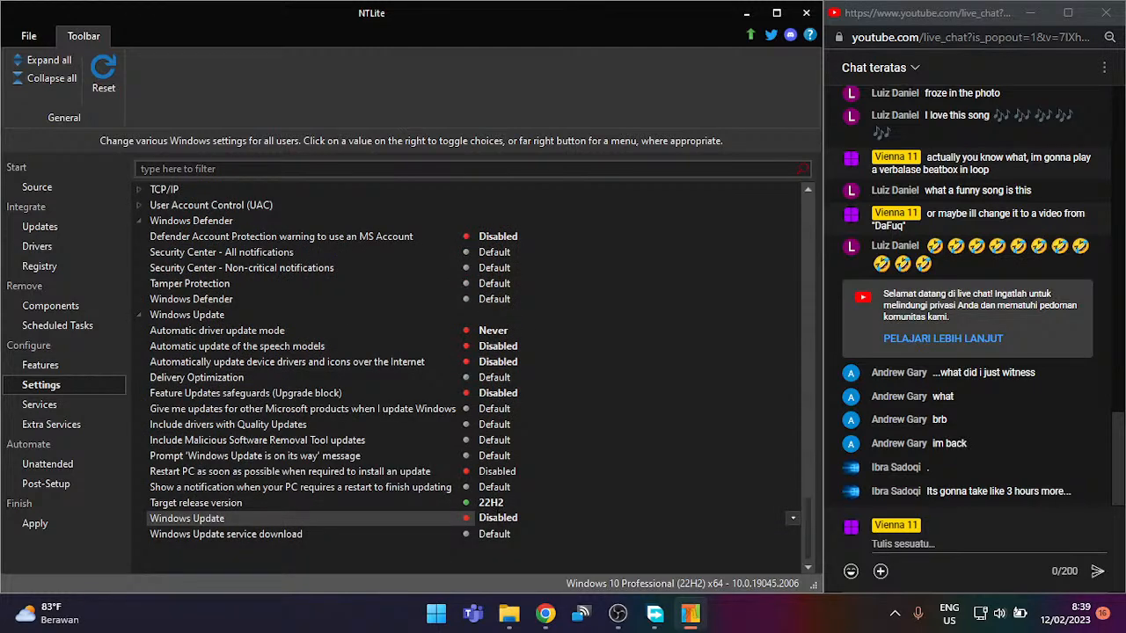
left_click(484, 507)
left_click(484, 409)
left_click(484, 408)
left_click(485, 409)
left_click(484, 409)
left_click(485, 409)
left_click(494, 409)
left_click(494, 409)
left_click(494, 409)
left_click(495, 409)
left_click(494, 409)
left_click(494, 409)
left_click(494, 409)
left_click(494, 409)
left_click(494, 409)
left_click(494, 409)
left_click(495, 409)
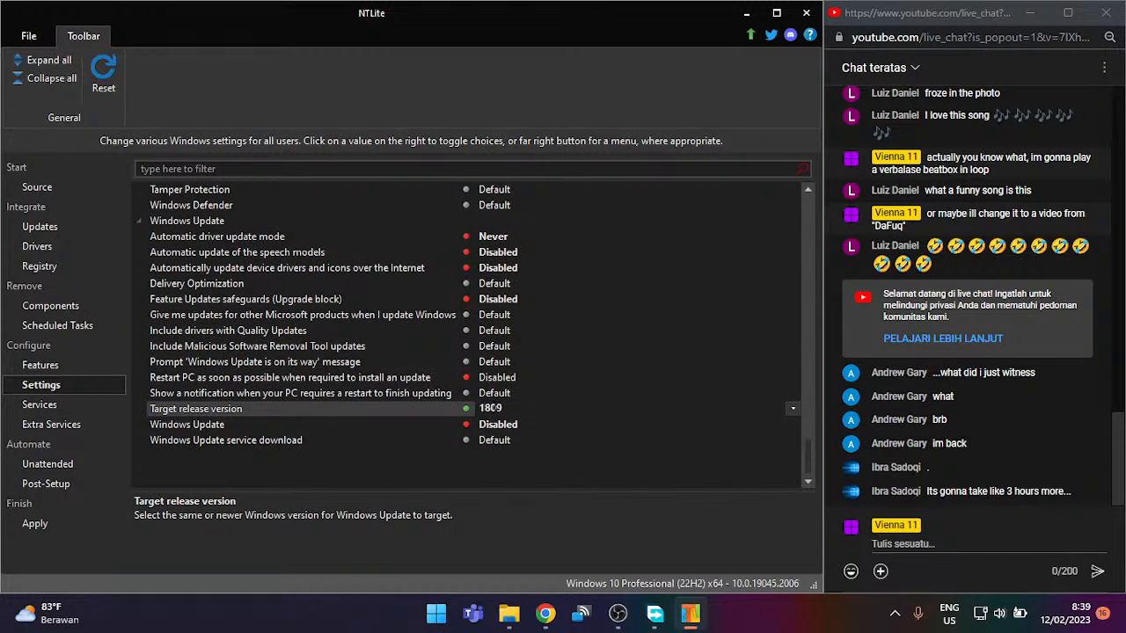
left_click(494, 408)
Step: Set Windows Update service download to 'Download updates but let me choose' installs
left_click(499, 443)
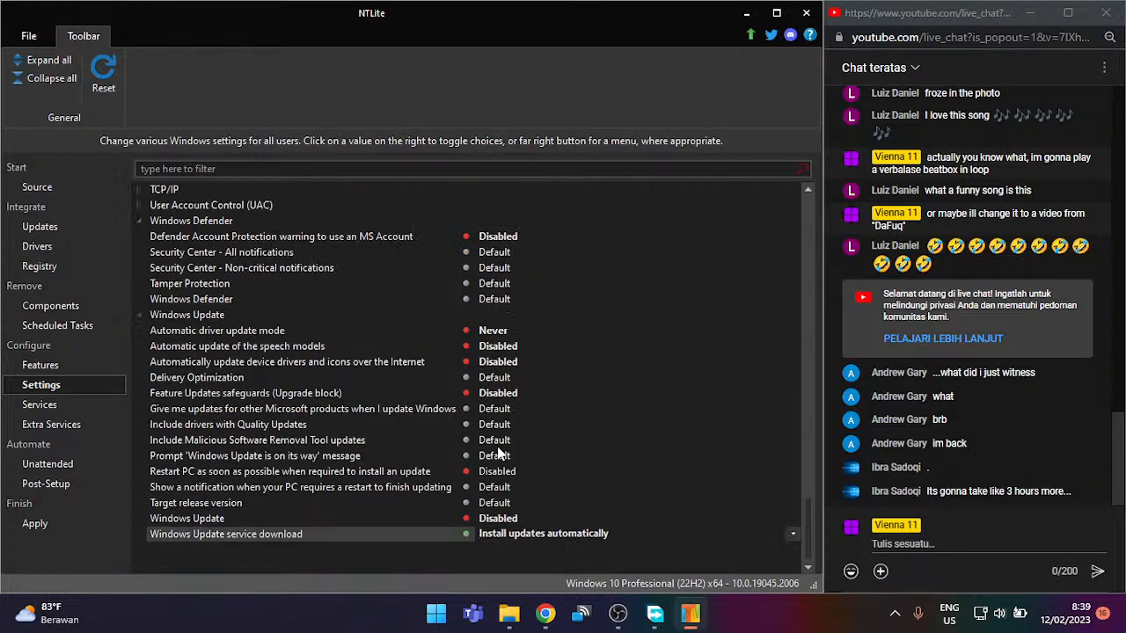
left_click(519, 534)
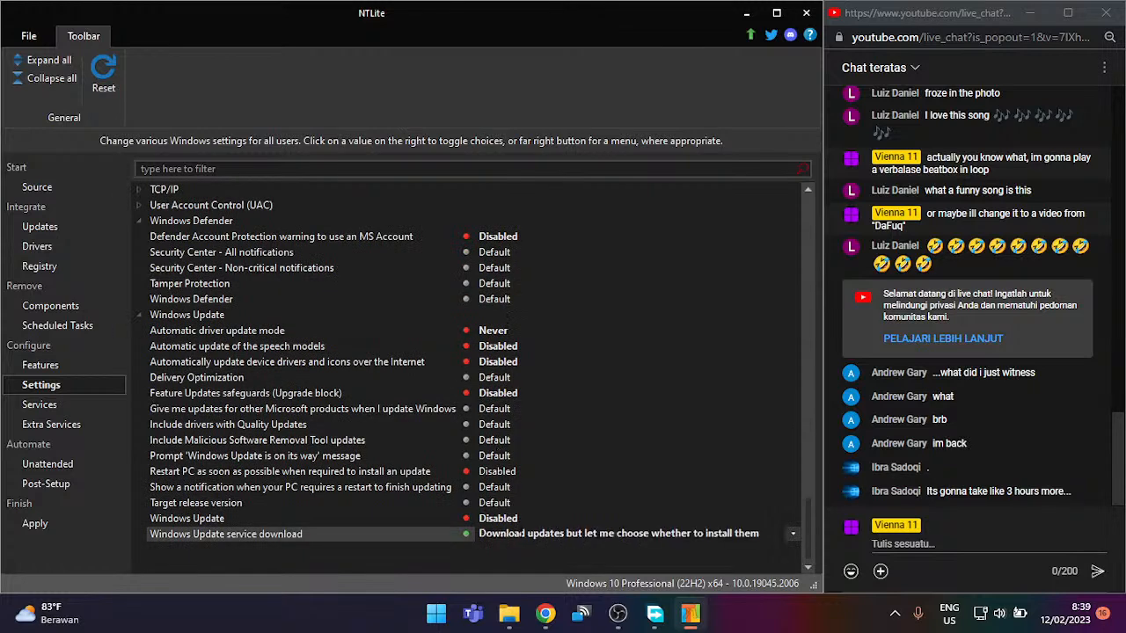
left_click(522, 533)
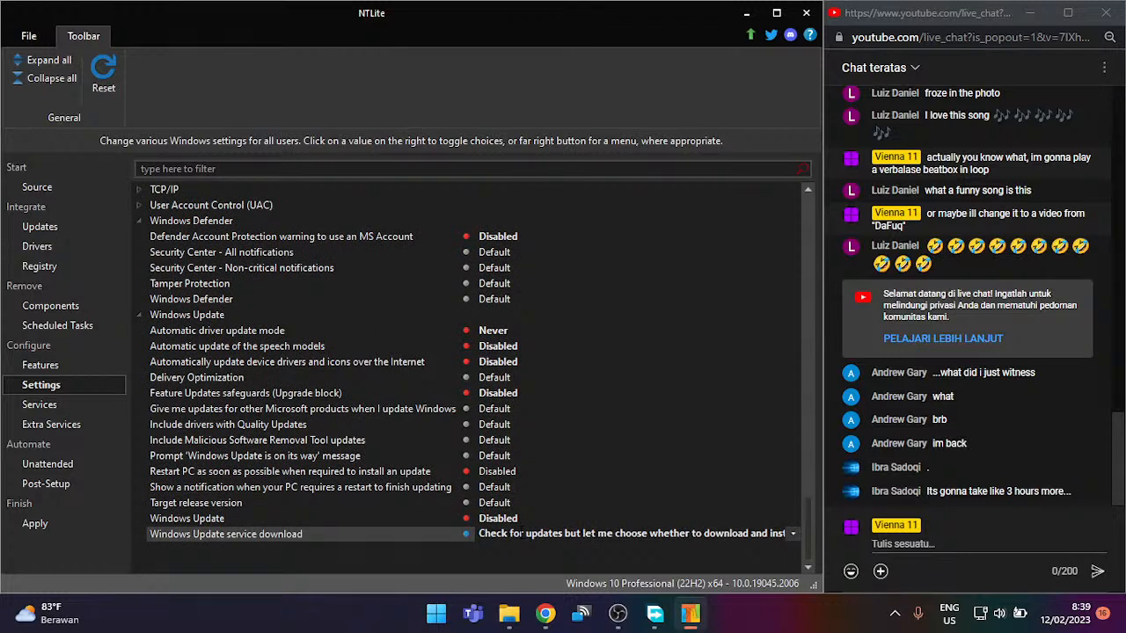
left_click(520, 533)
left_click(520, 533)
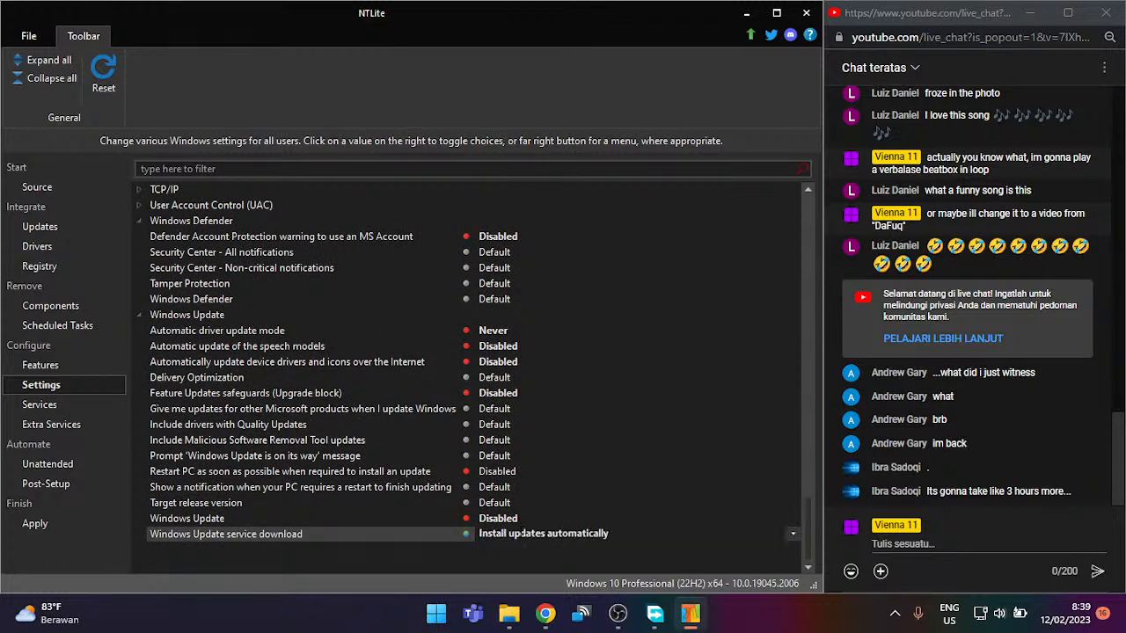
left_click(521, 533)
left_click(521, 533)
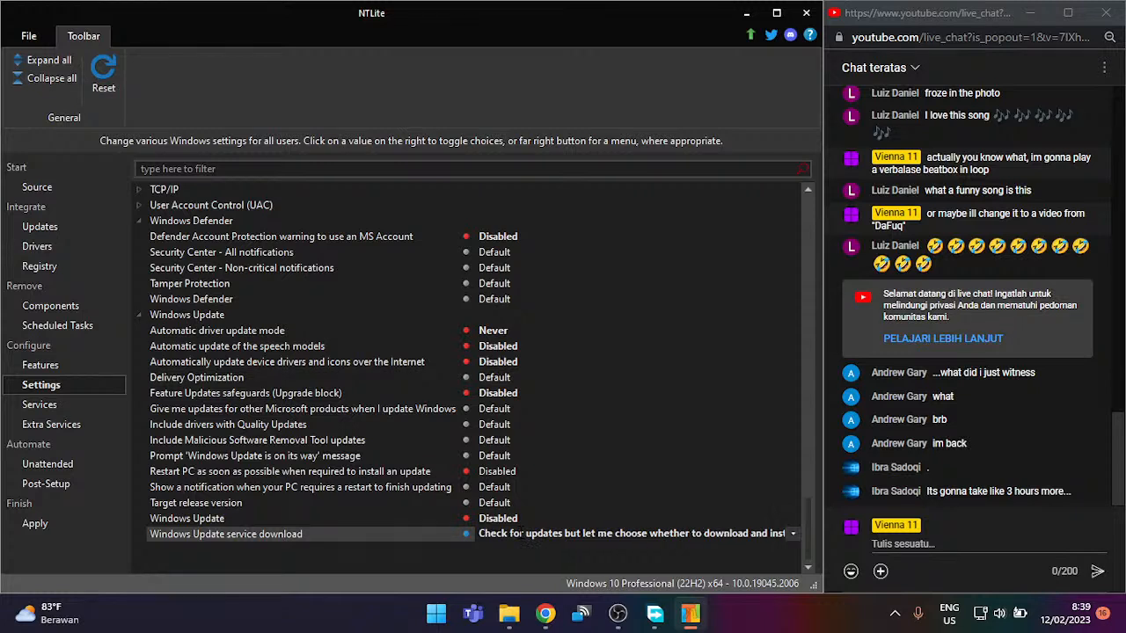
left_click(520, 532)
left_click(520, 533)
left_click(520, 532)
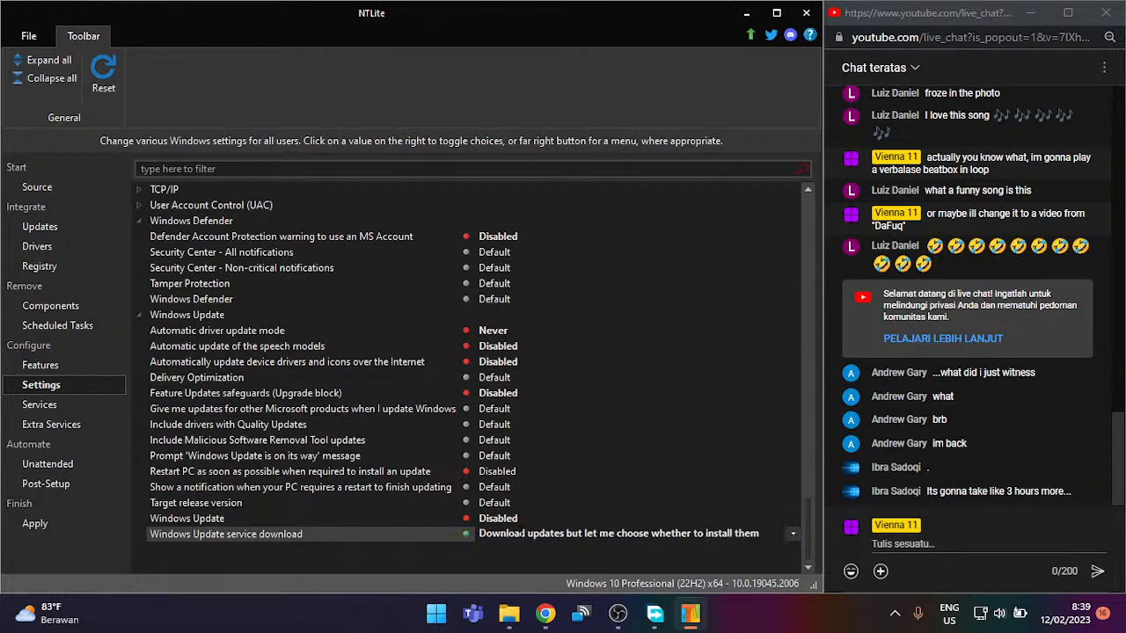
left_click(57, 410)
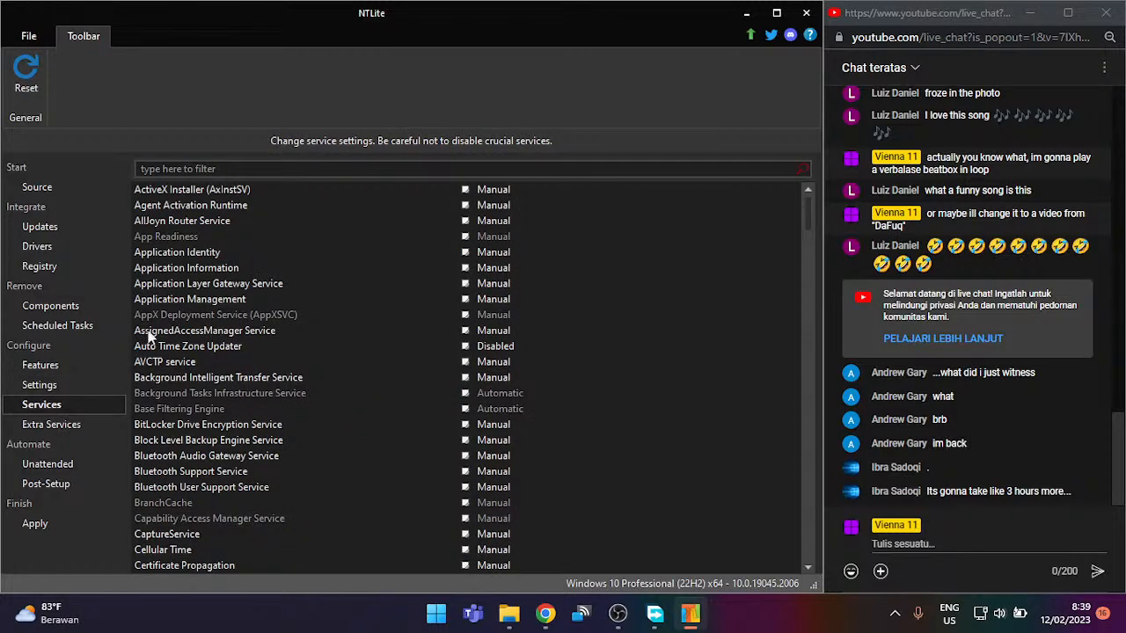
Step: Go from Extra Services to the Unattended setup page
left_click(87, 419)
left_click(64, 462)
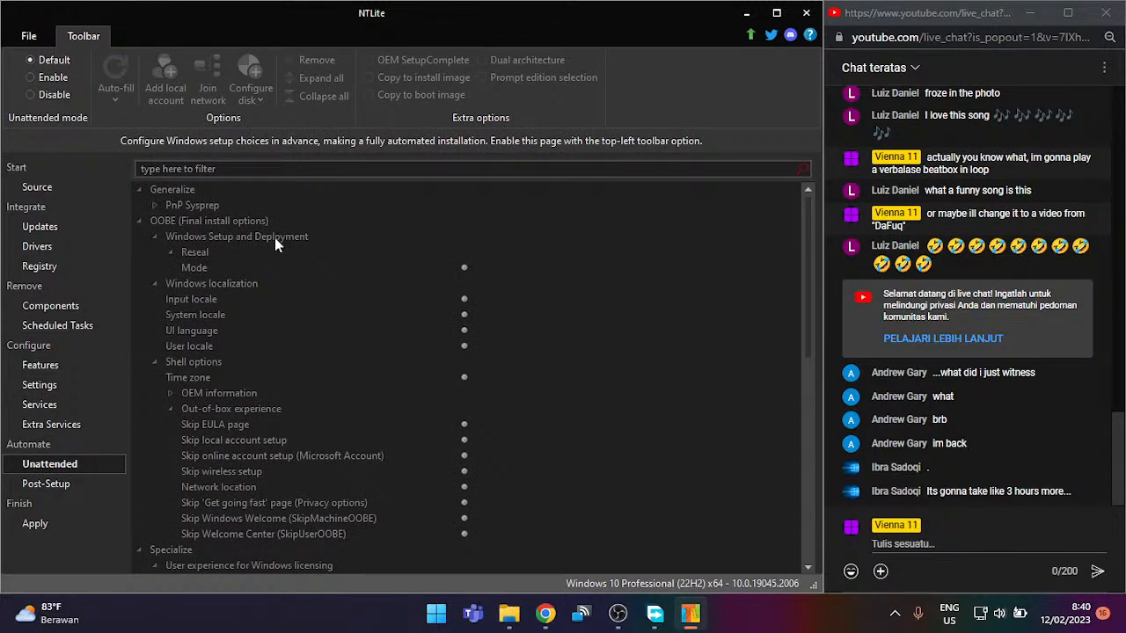
Step: Enable Unattended mode, expand PnP Sysprep, and turn on Input locale (ADLaM | 00140c00)
left_click(68, 75)
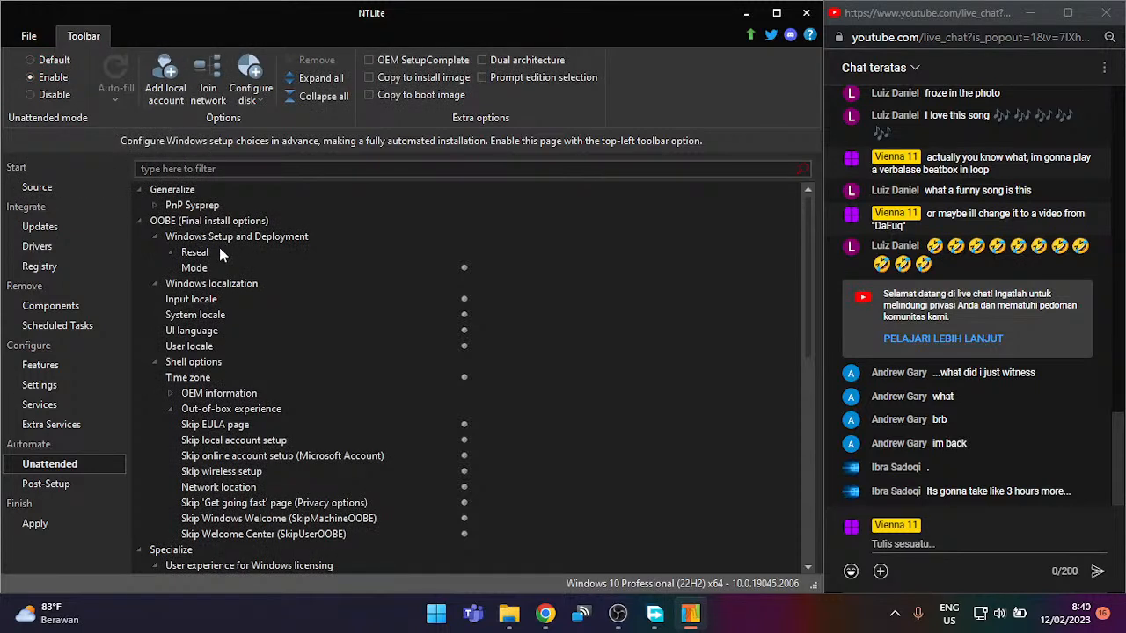
double_click(195, 206)
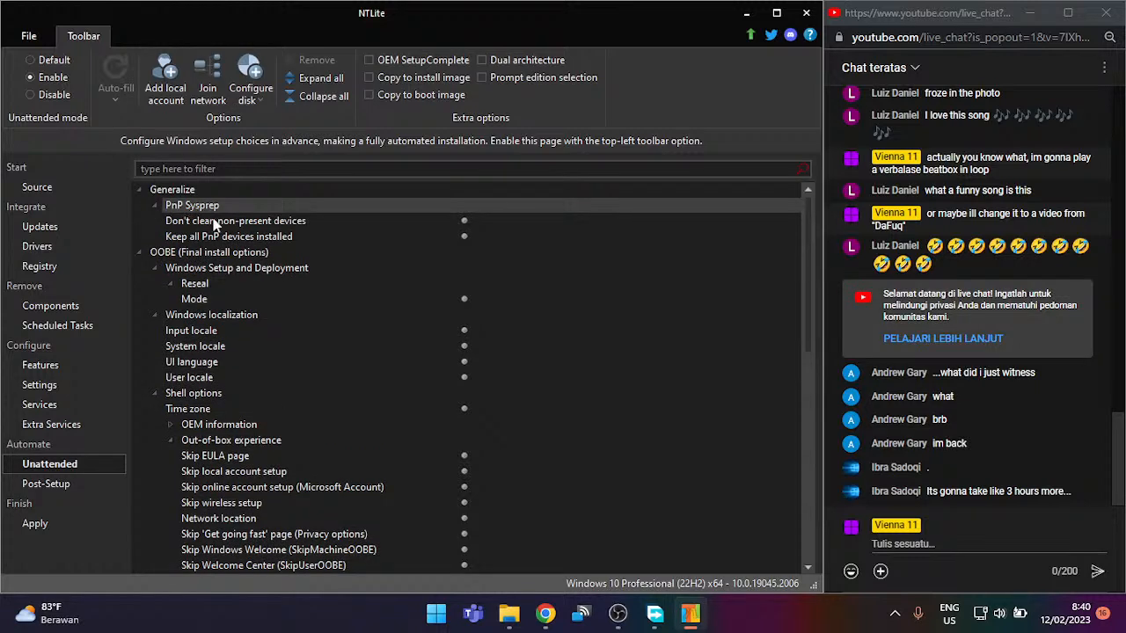
left_click(219, 299)
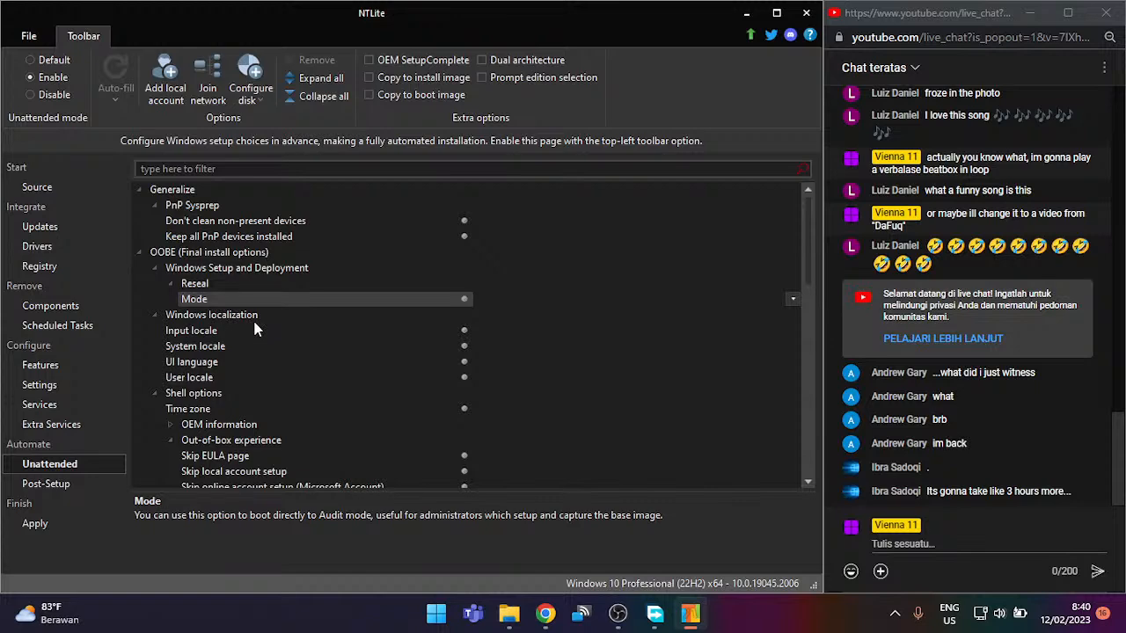
double_click(249, 292)
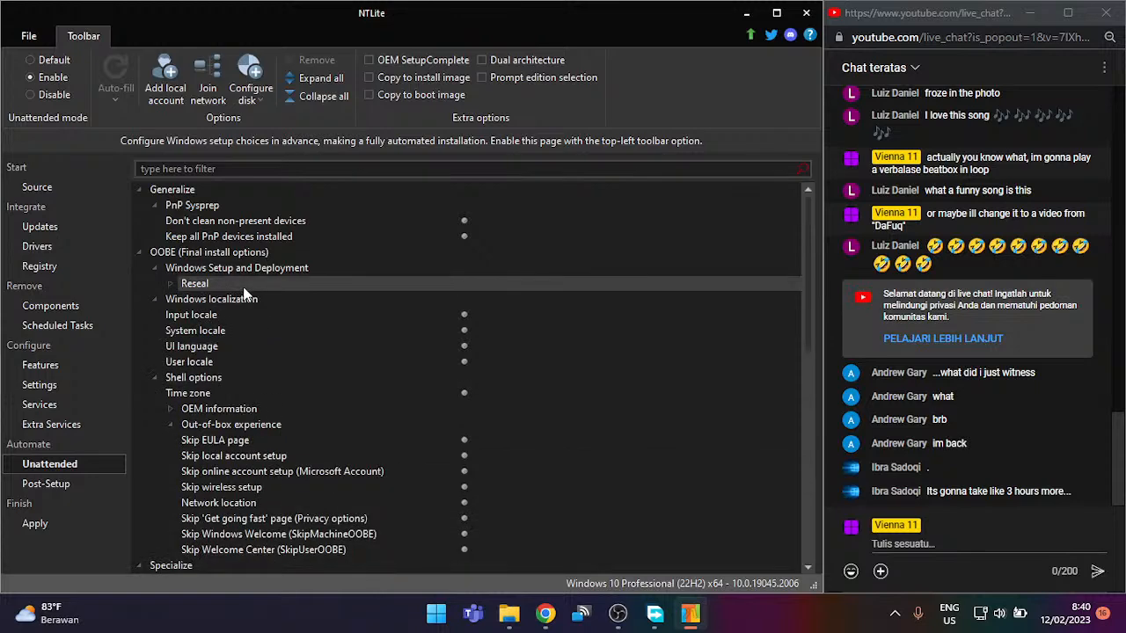
double_click(246, 293)
double_click(246, 293)
left_click(246, 301)
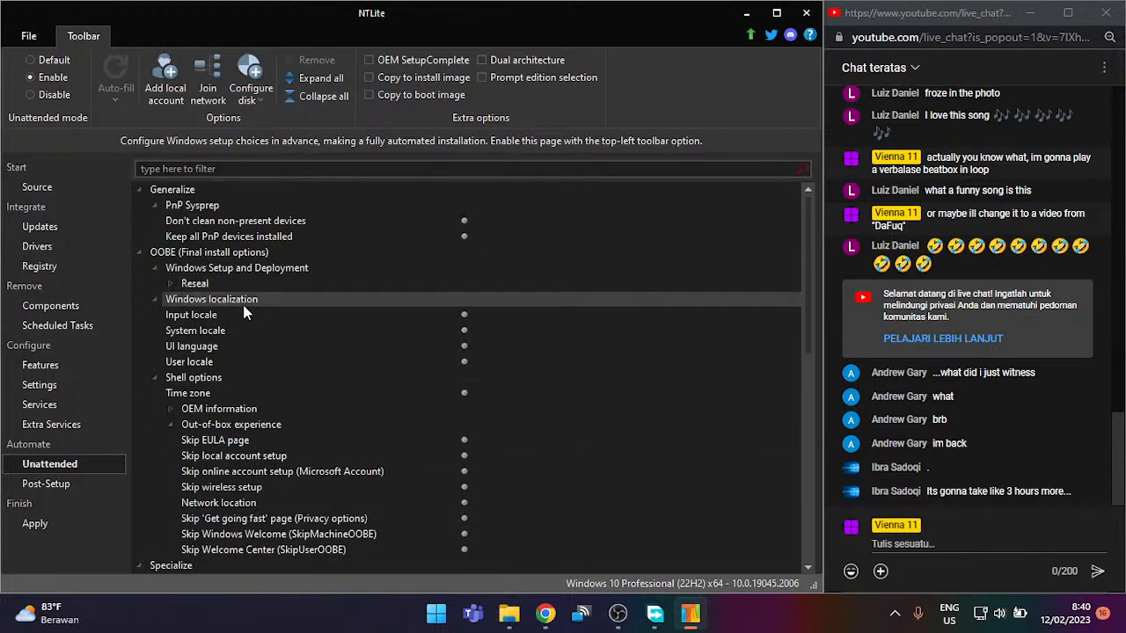
left_click(252, 314)
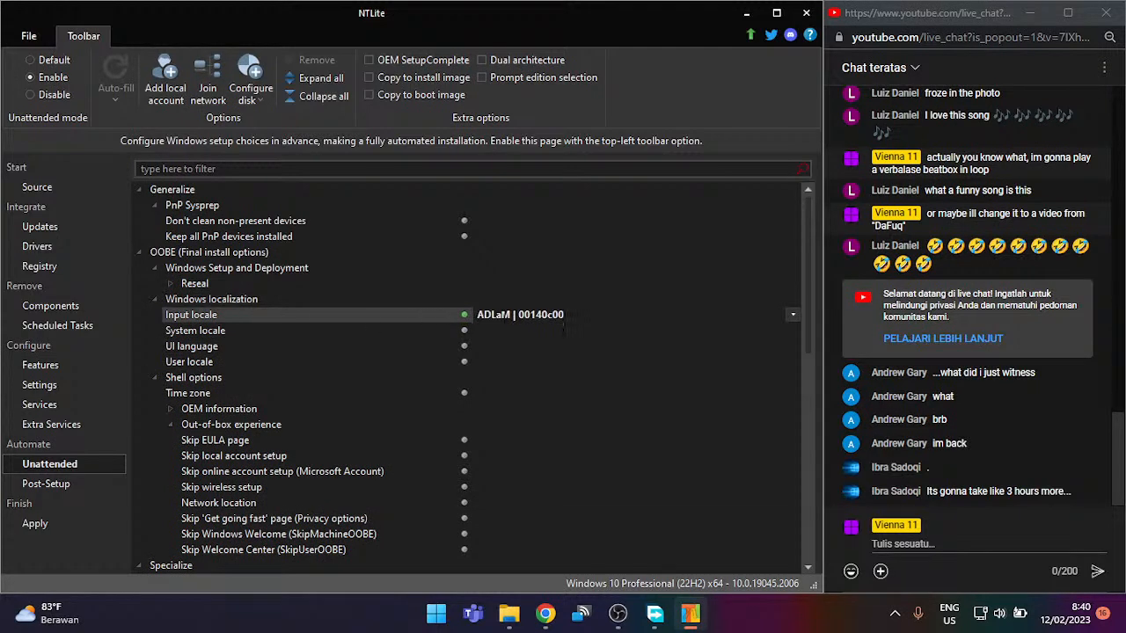
left_click(793, 315)
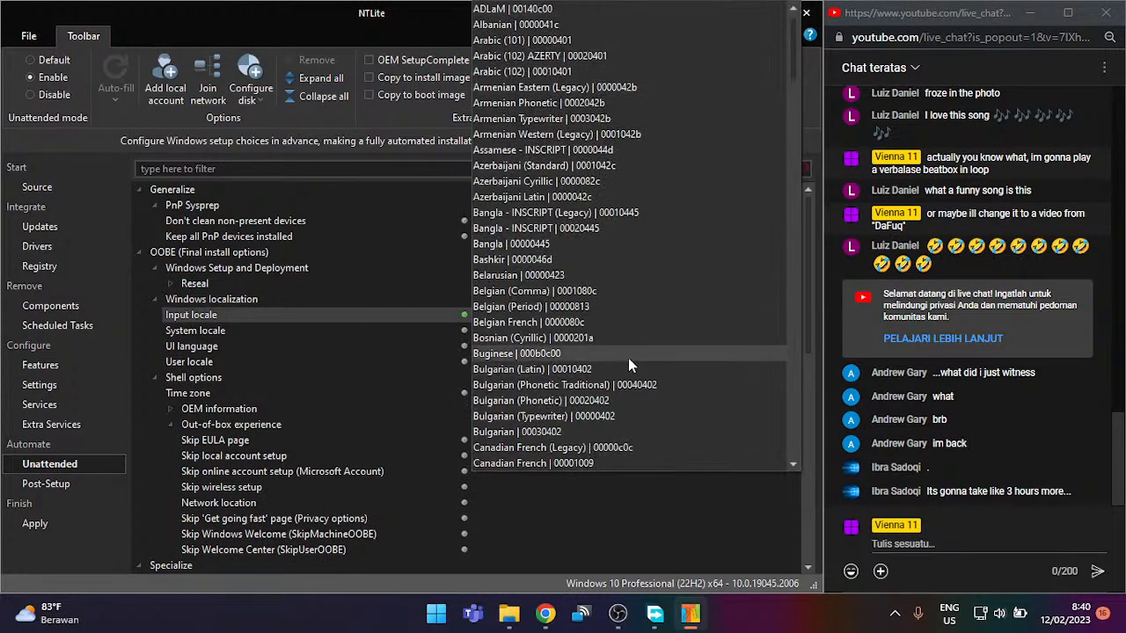
scroll(626, 356, "down", 6)
scroll(620, 374, "down", 9)
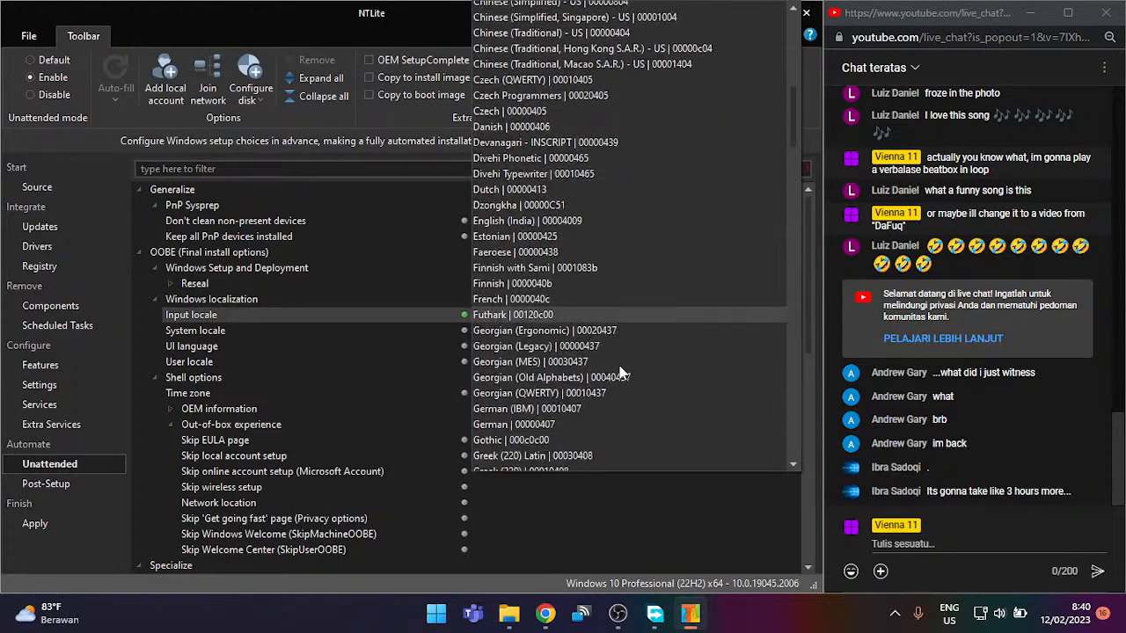
scroll(648, 268, "down", 4)
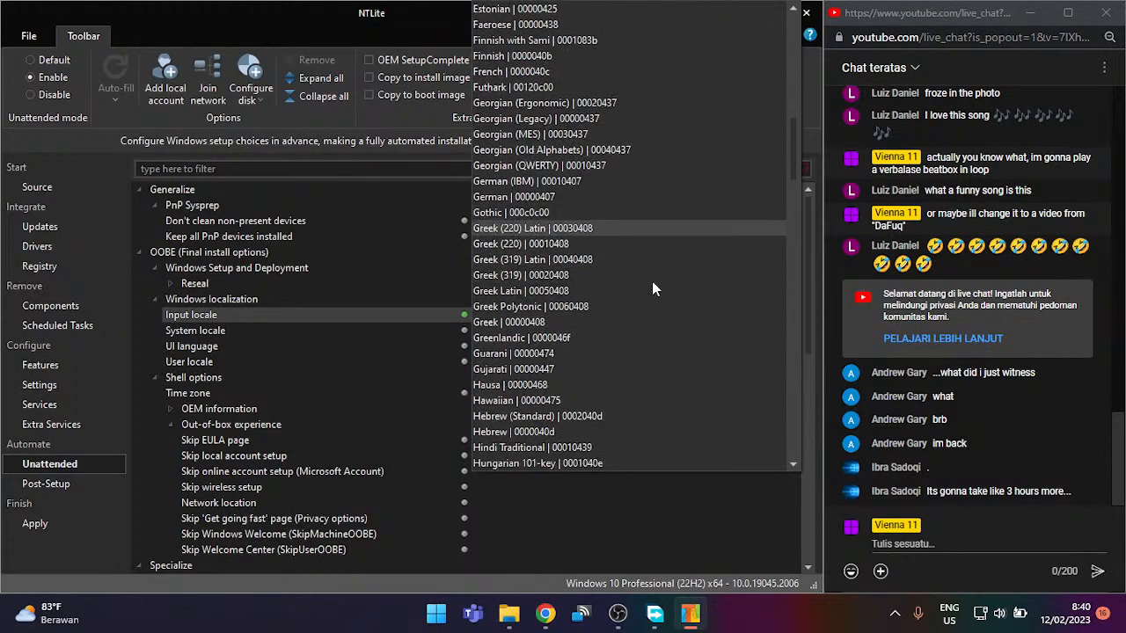
scroll(652, 297, "down", 1)
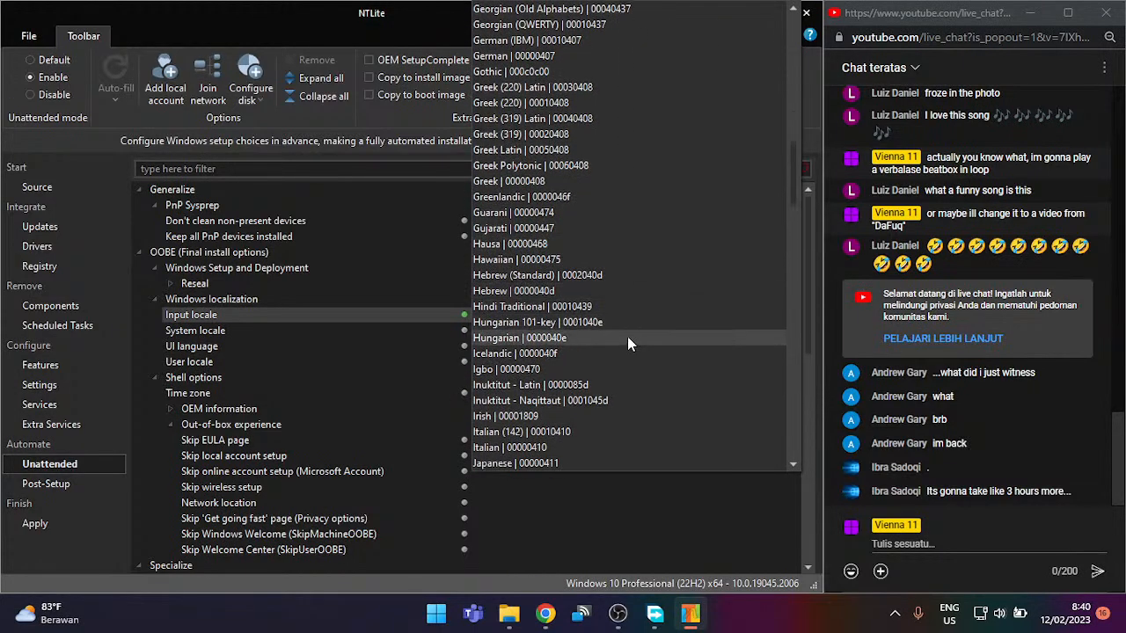
scroll(627, 345, "up", 9)
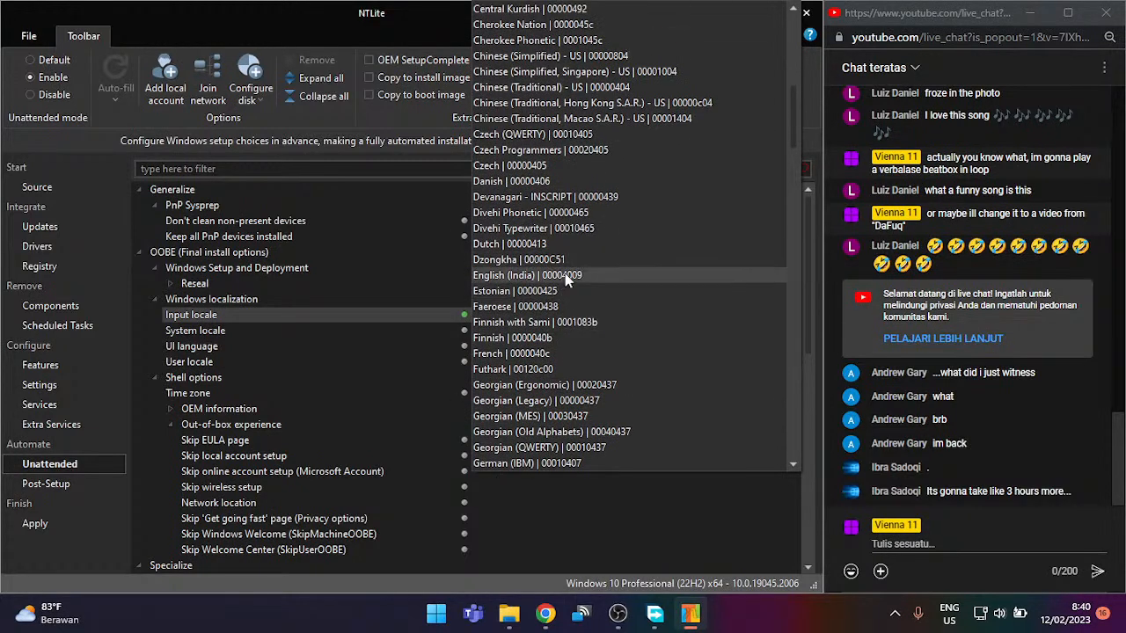
scroll(552, 273, "up", 3)
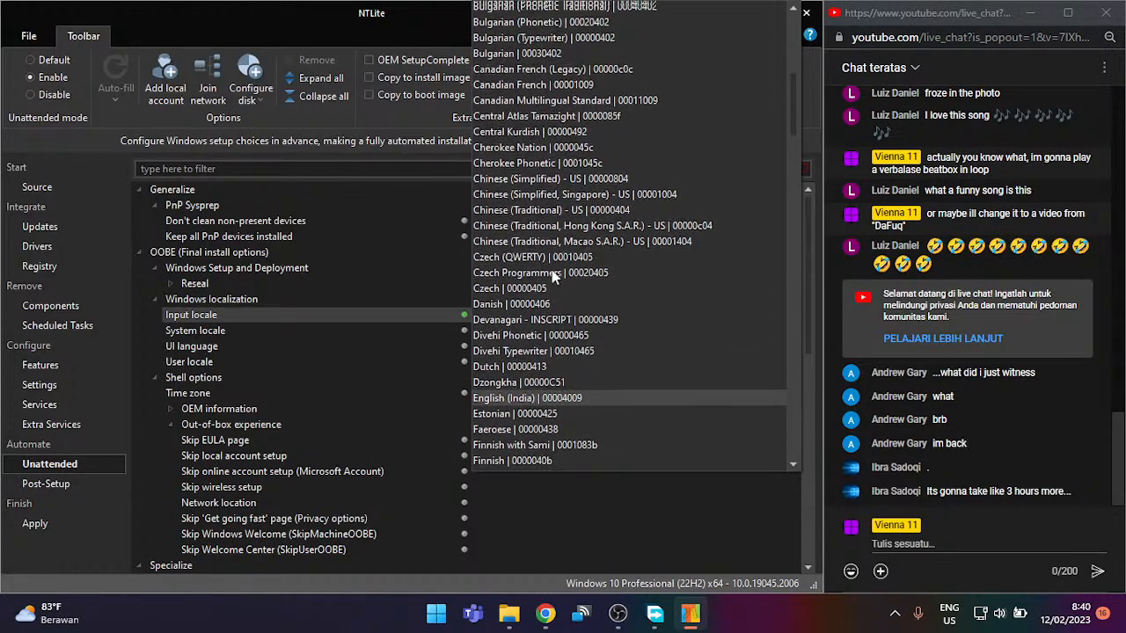
scroll(556, 281, "down", 3)
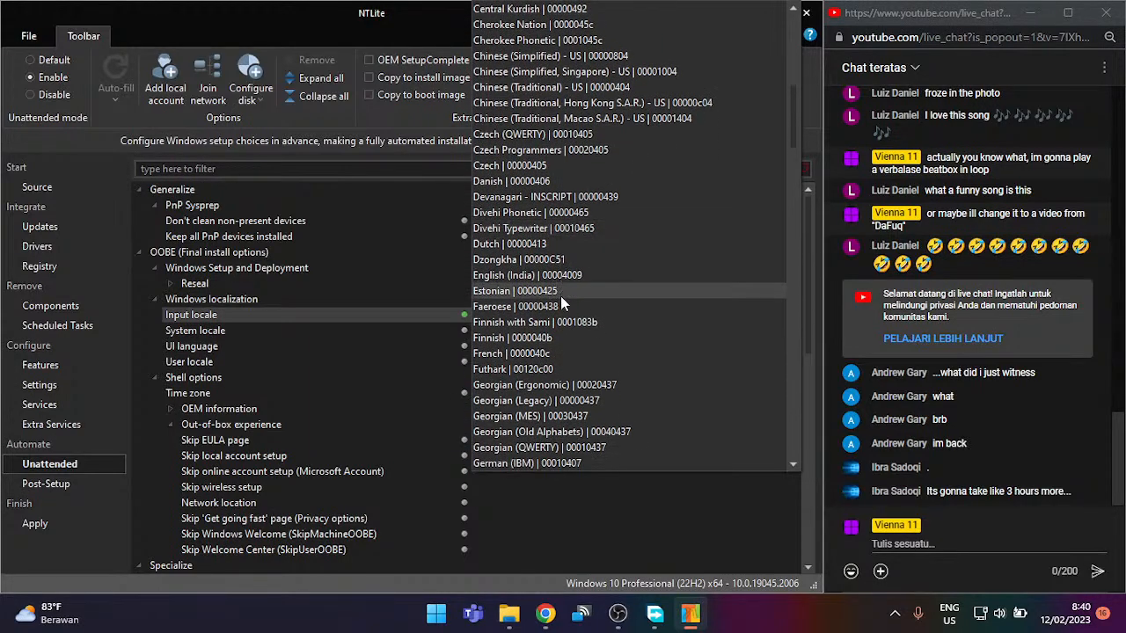
scroll(581, 282, "up", 10)
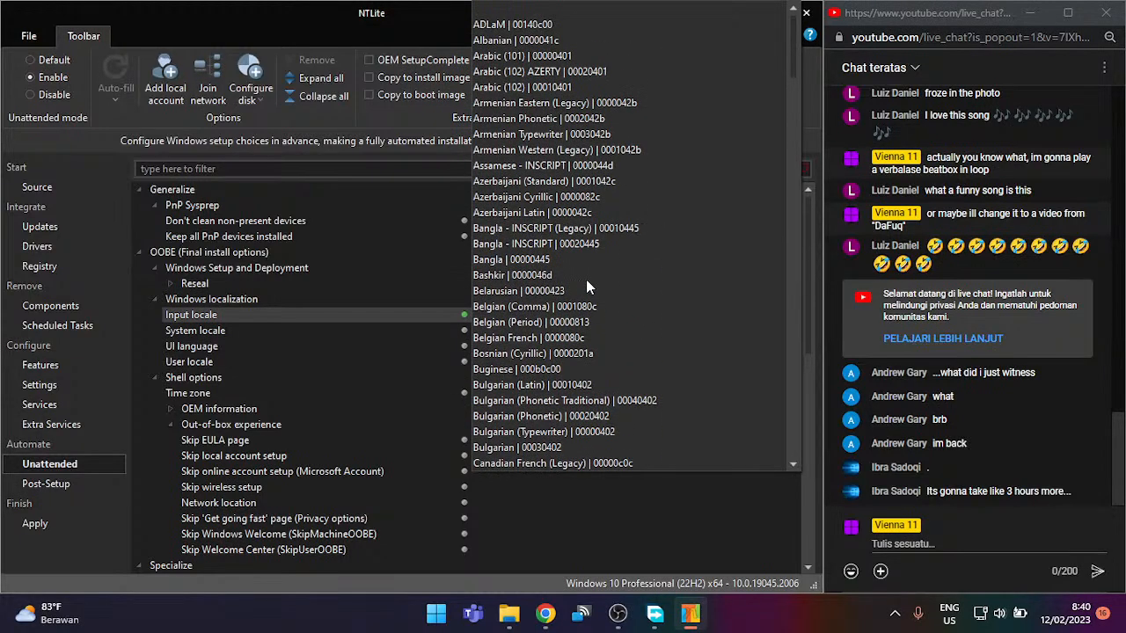
scroll(570, 266, "down", 1)
scroll(571, 264, "down", 2)
scroll(574, 271, "down", 1)
scroll(576, 277, "down", 4)
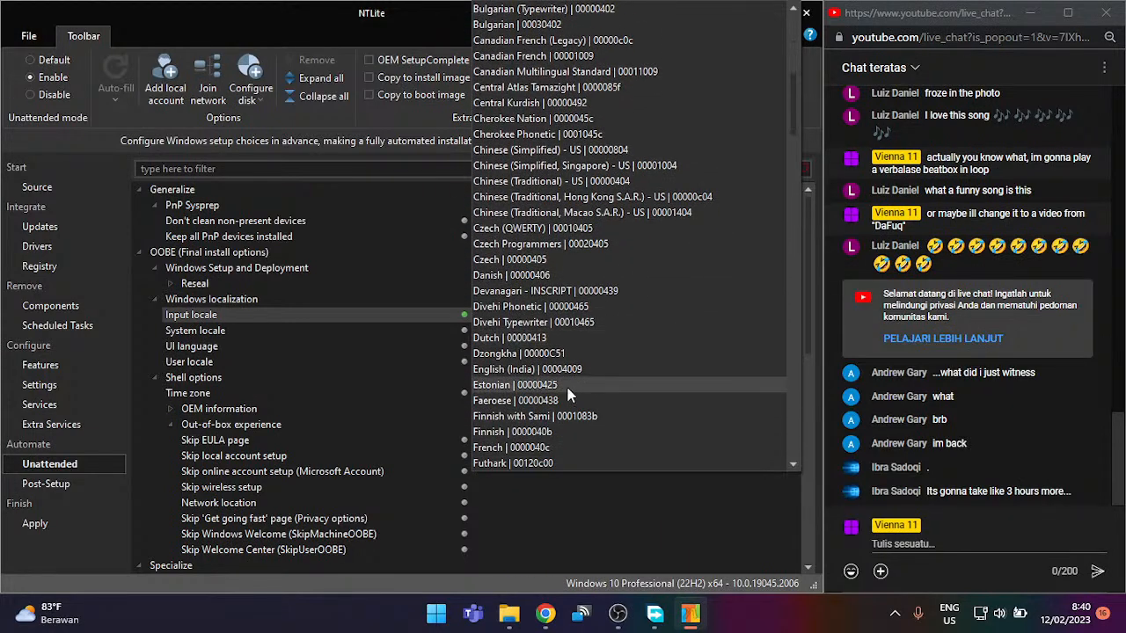
left_click(568, 370)
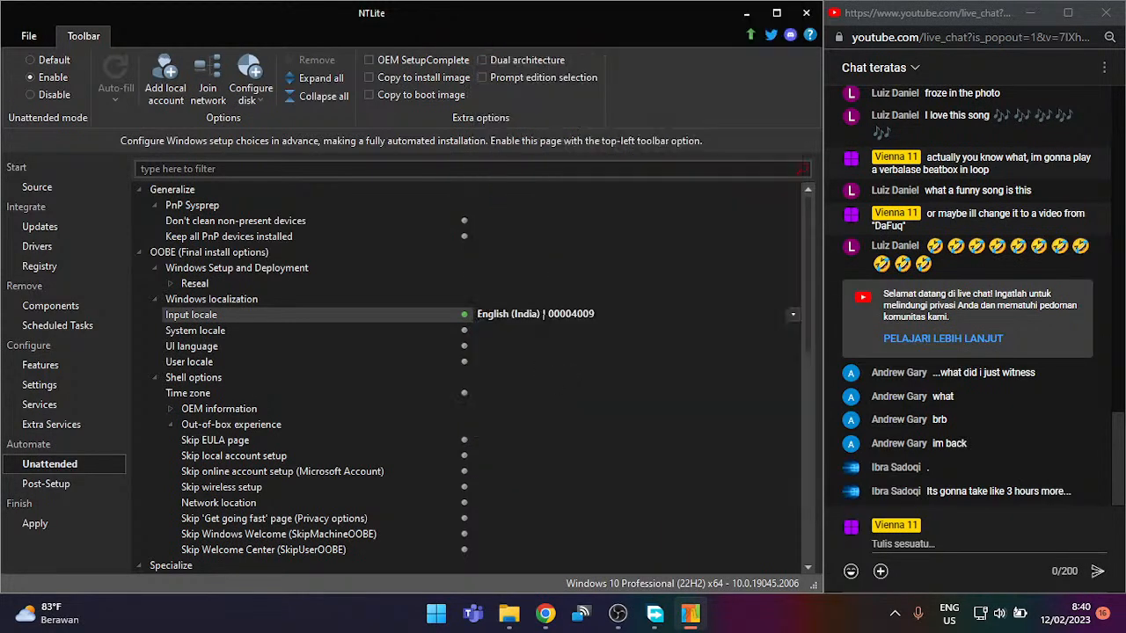
scroll(605, 315, "down", 1)
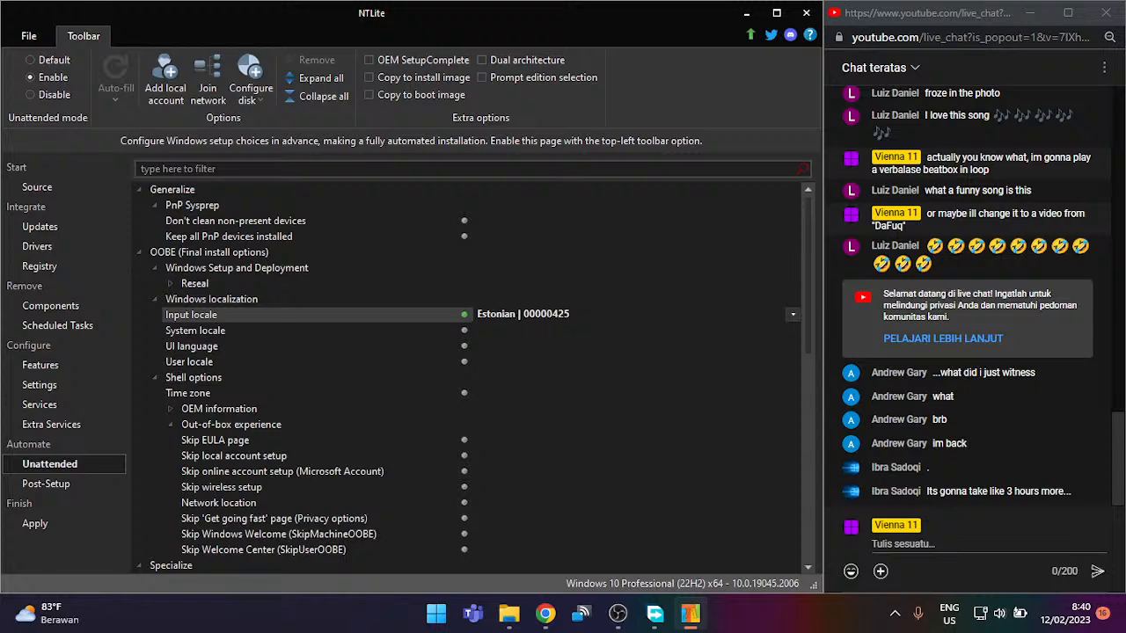
left_click(794, 314)
scroll(689, 261, "up", 10)
left_click(547, 127)
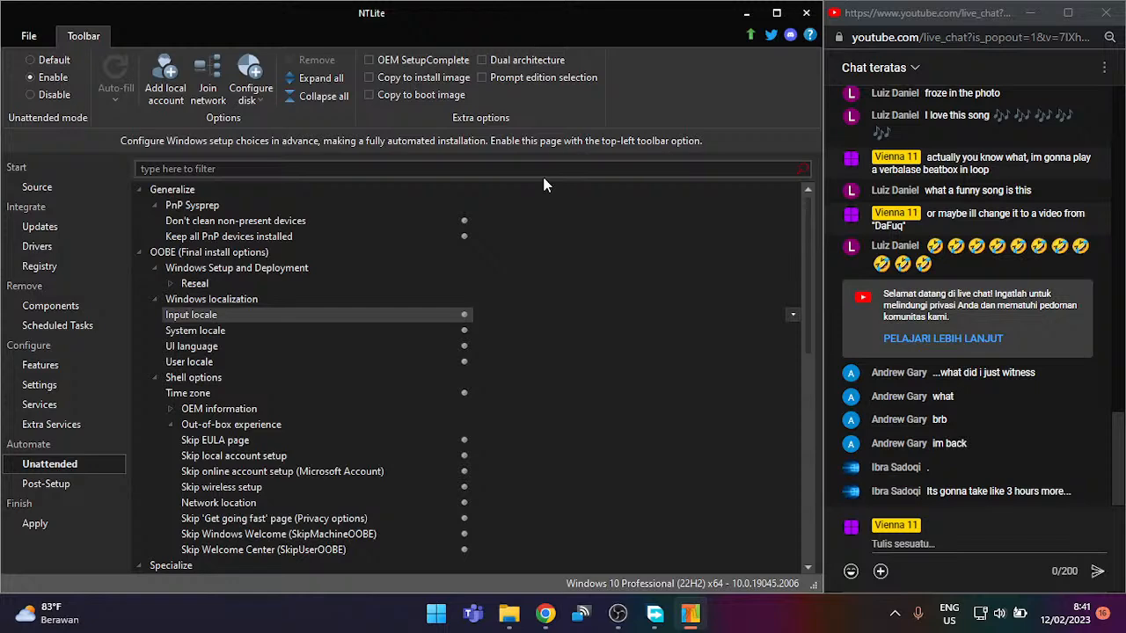
Step: Enable System locale and set it to English - en-ID
left_click(463, 331)
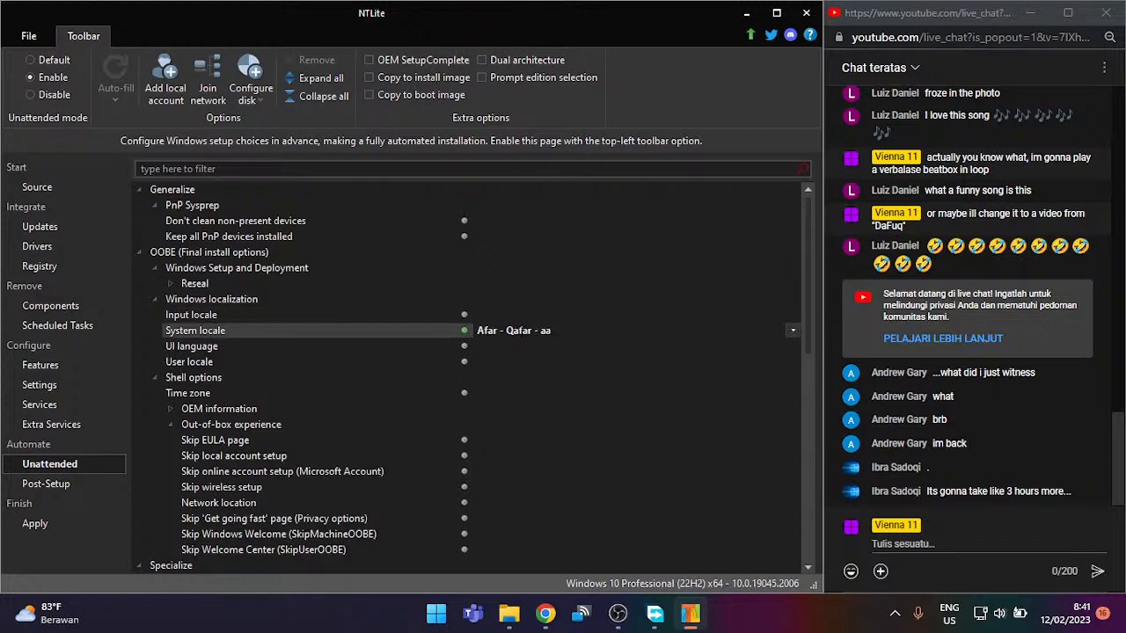
left_click(790, 331)
scroll(647, 332, "down", 18)
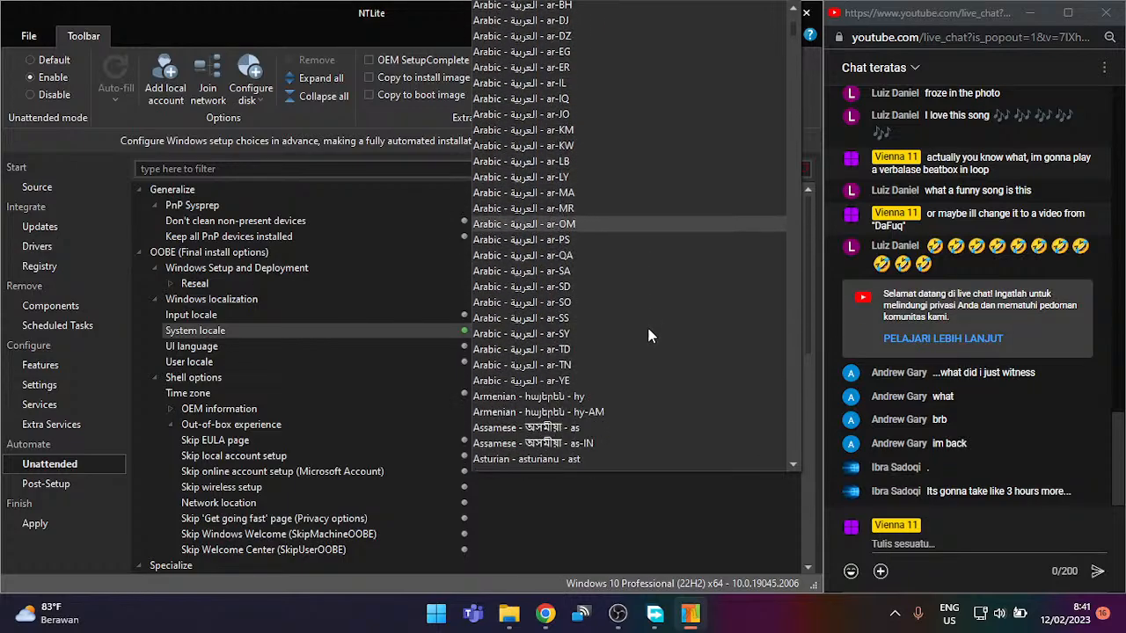
scroll(662, 331, "down", 20)
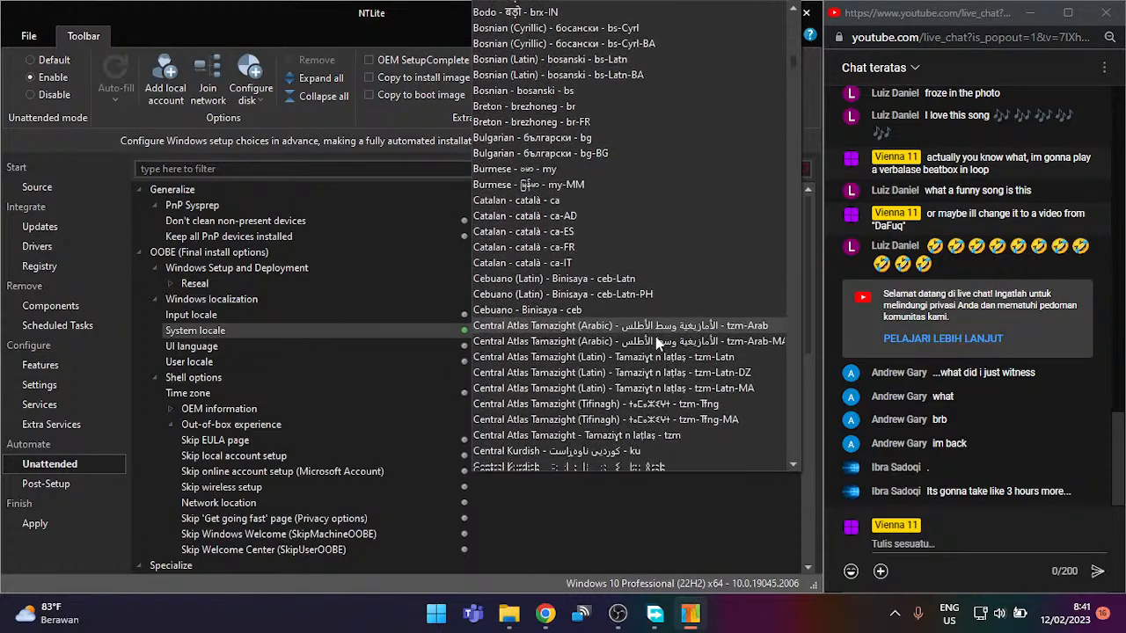
scroll(667, 352, "down", 15)
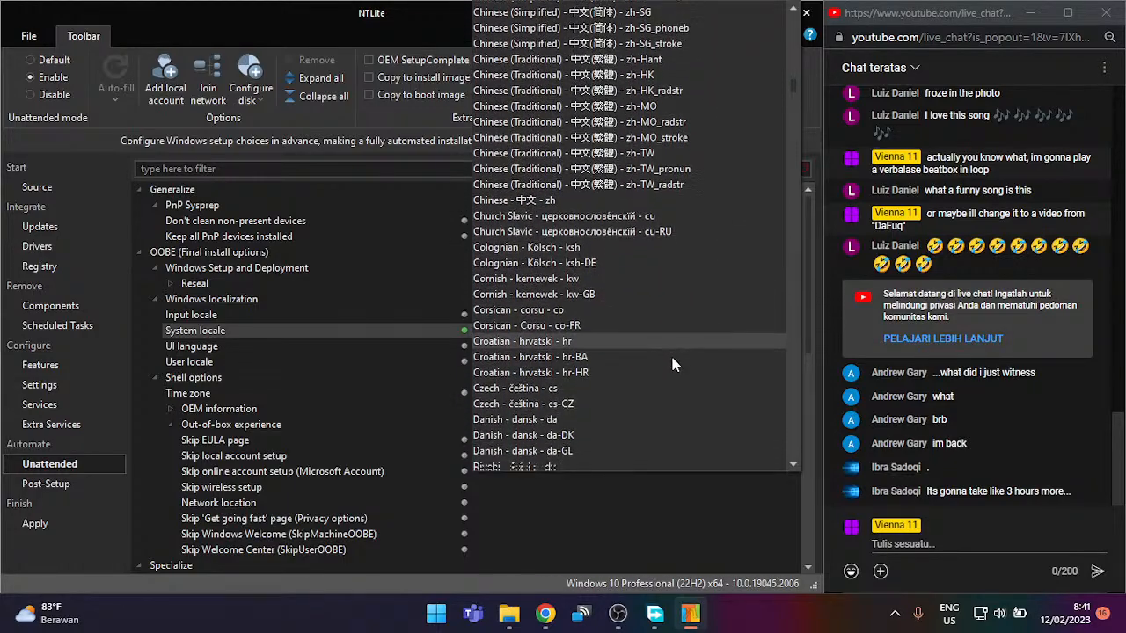
scroll(678, 368, "down", 15)
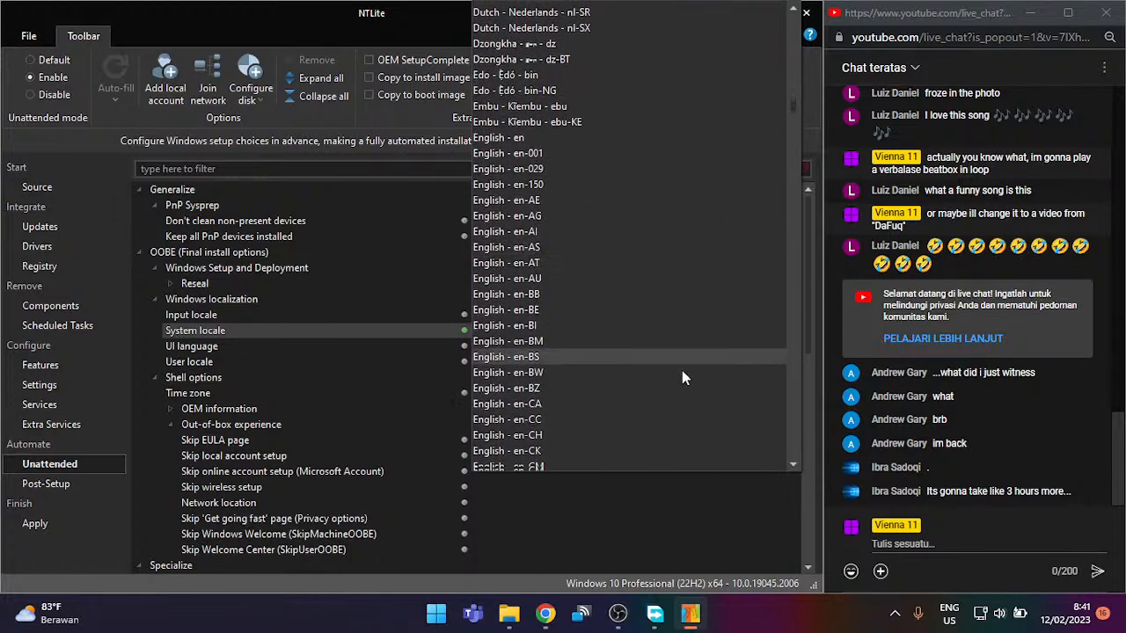
scroll(652, 325, "down", 4)
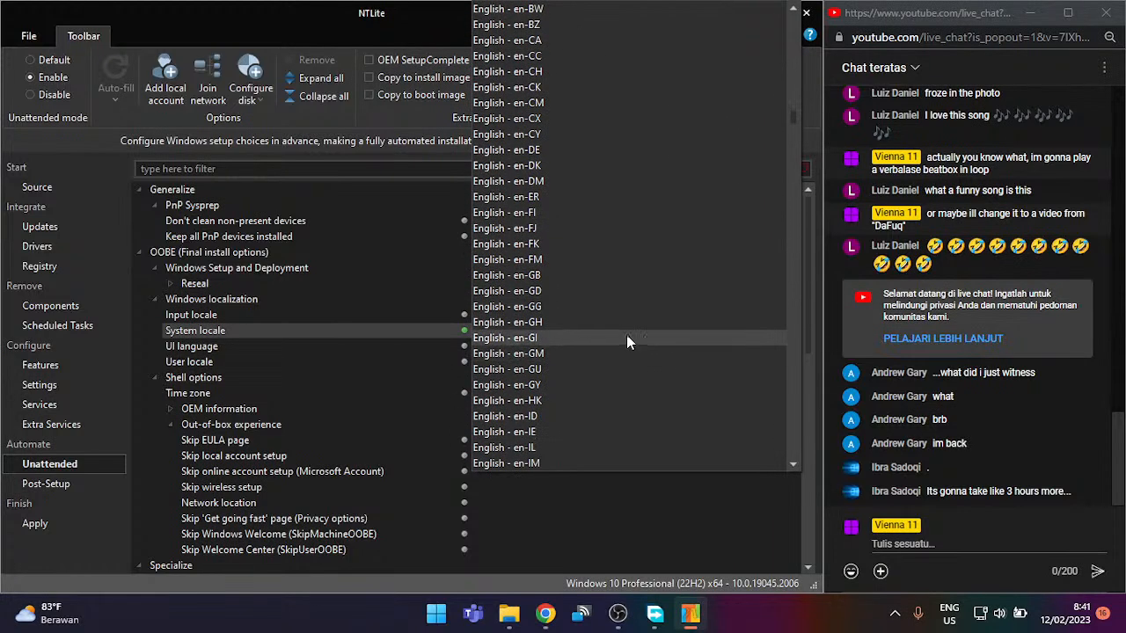
scroll(617, 346, "down", 1)
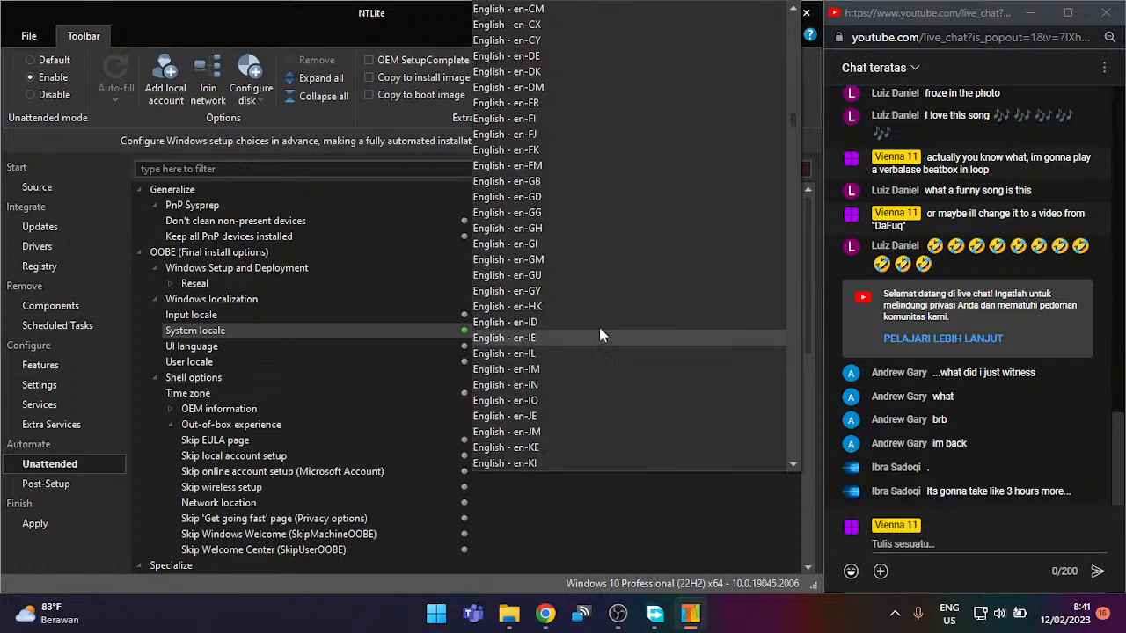
left_click(597, 324)
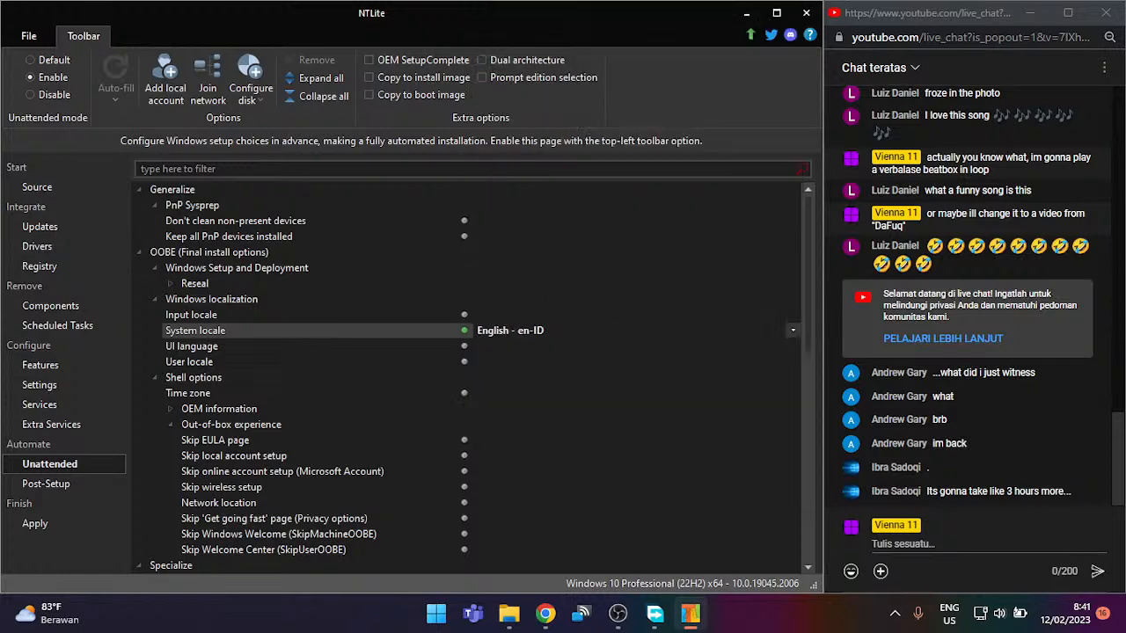
left_click(792, 330)
scroll(692, 360, "down", 7)
scroll(690, 354, "down", 7)
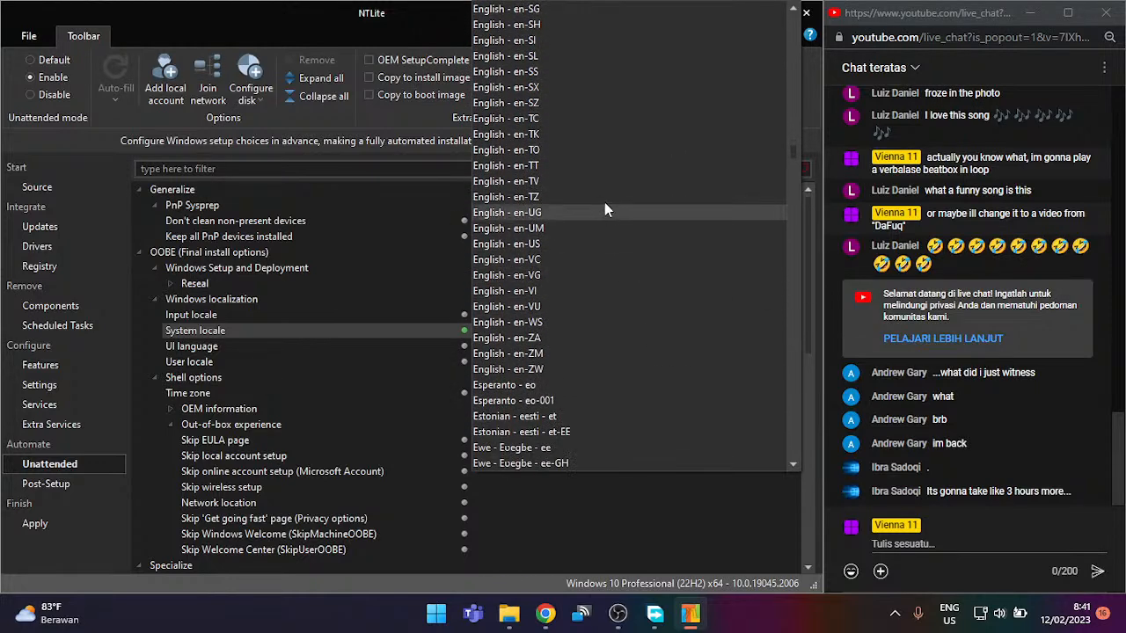
scroll(562, 119, "up", 3)
scroll(614, 121, "up", 5)
scroll(616, 126, "up", 7)
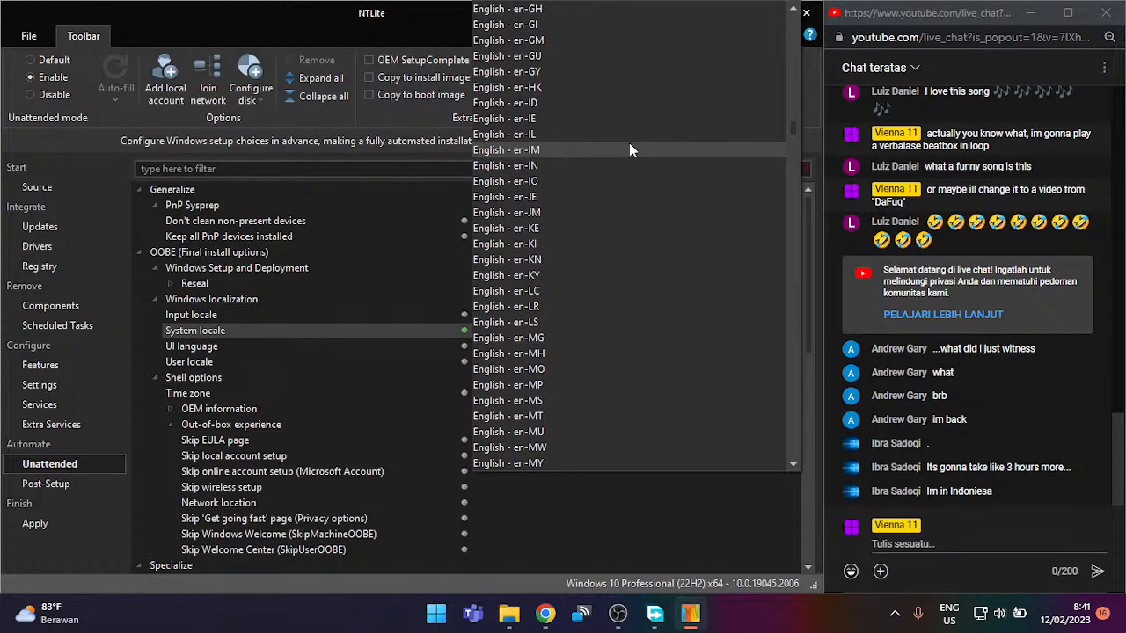
scroll(647, 158, "up", 9)
scroll(654, 167, "up", 4)
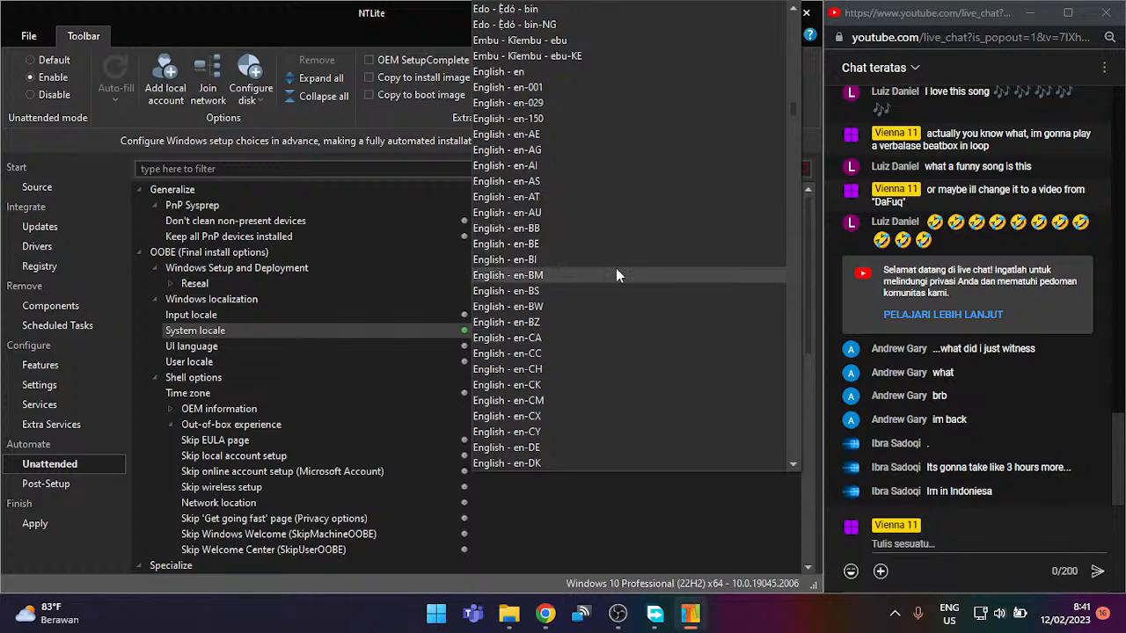
scroll(607, 264, "down", 4)
scroll(599, 250, "down", 3)
scroll(602, 335, "down", 1)
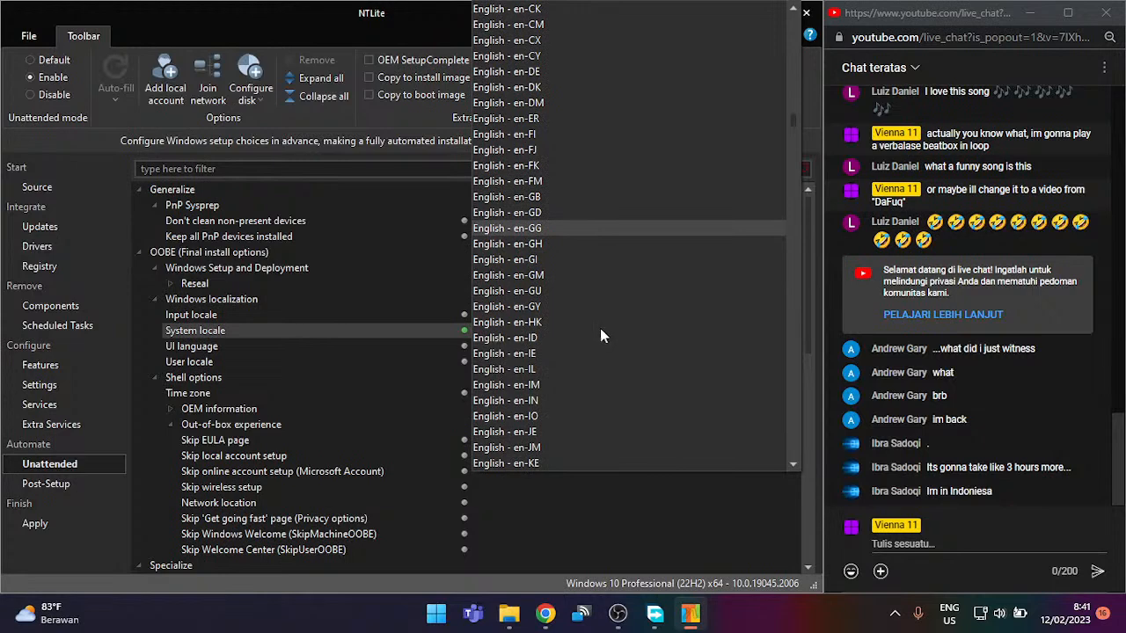
left_click(523, 339)
Step: Enable UI language as English - en-US and set User locale to English - en-ID
left_click(513, 347)
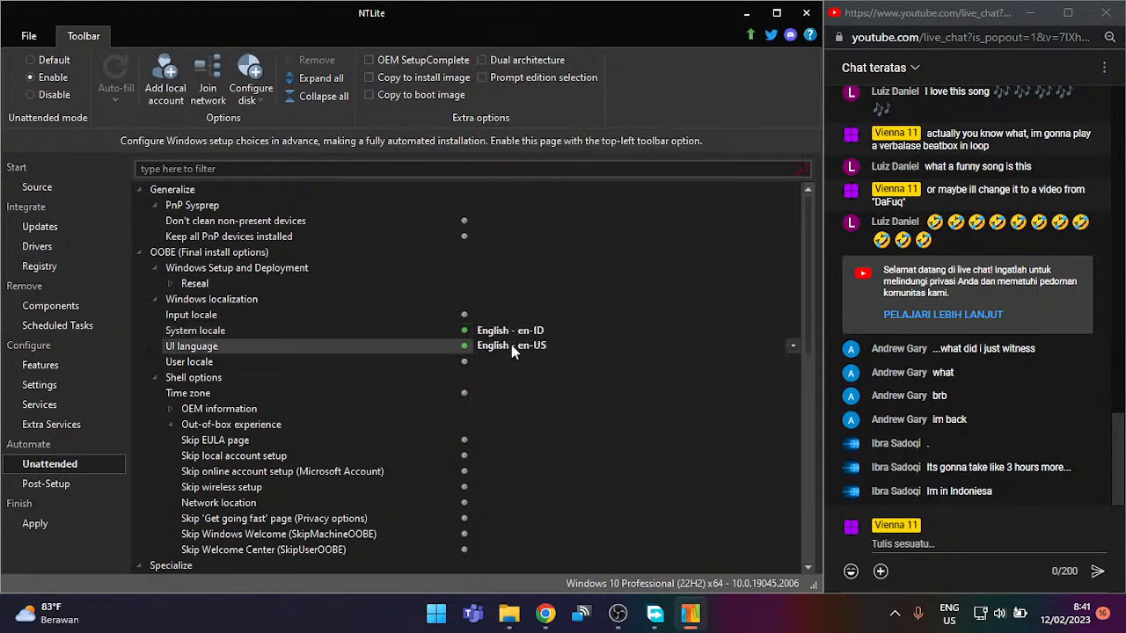
left_click(504, 359)
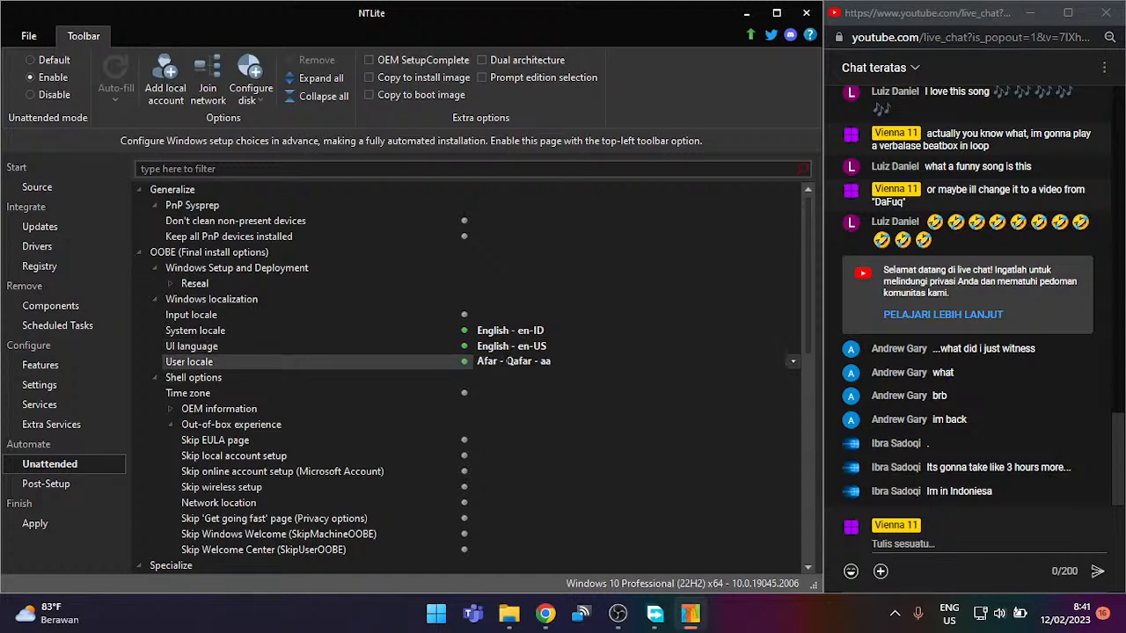
left_click(788, 361)
scroll(732, 239, "down", 2)
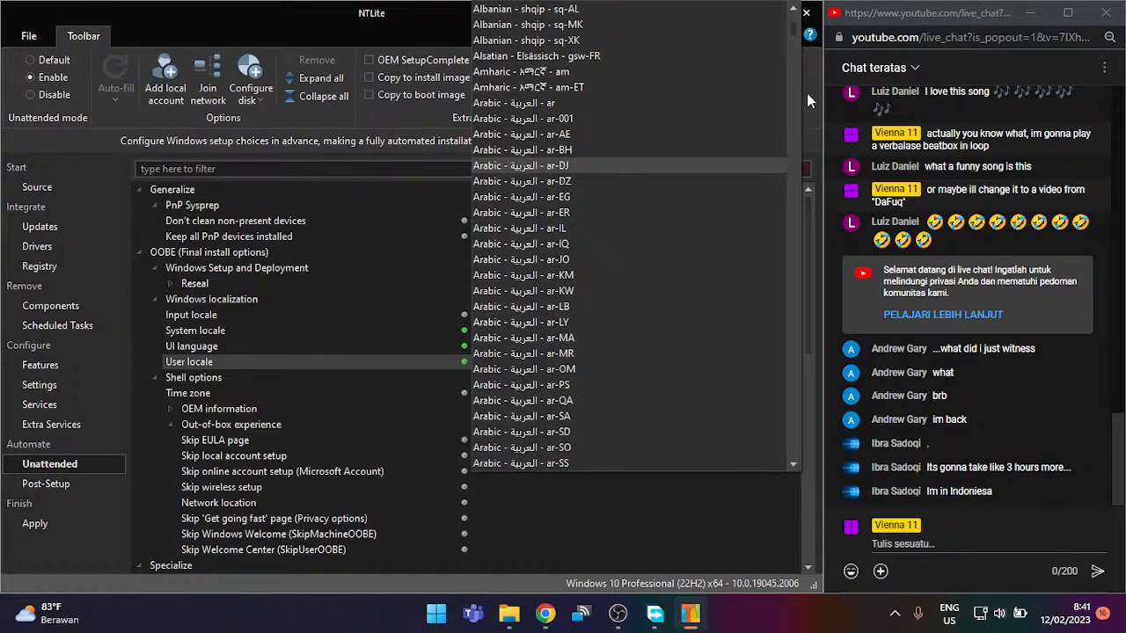
left_click_drag(793, 29, 784, 125)
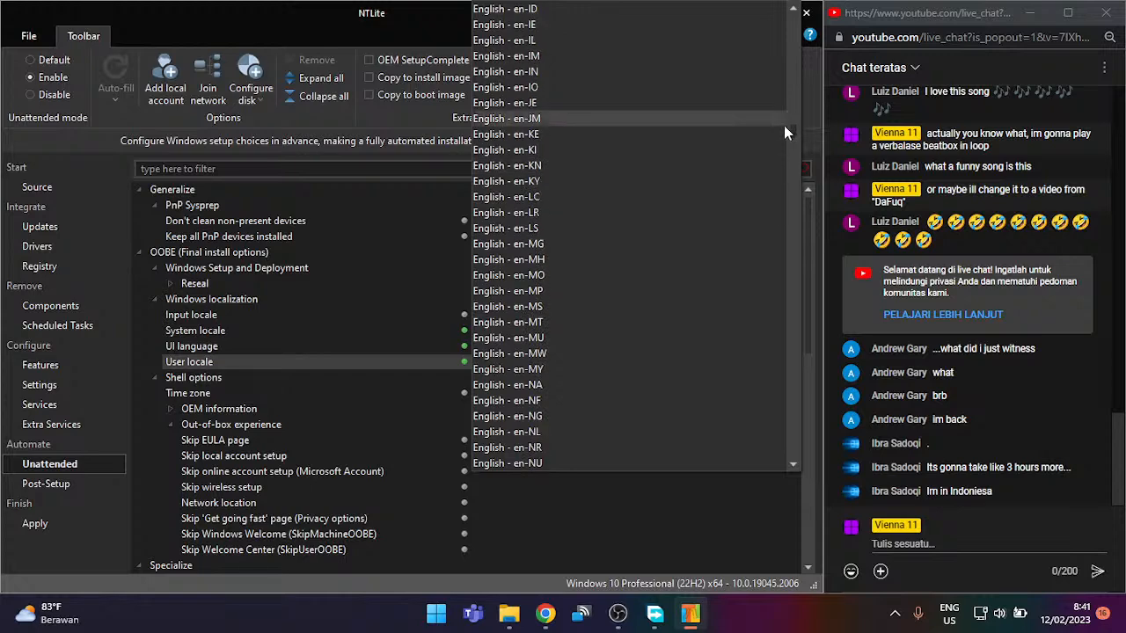
left_click(611, 11)
left_click(327, 374)
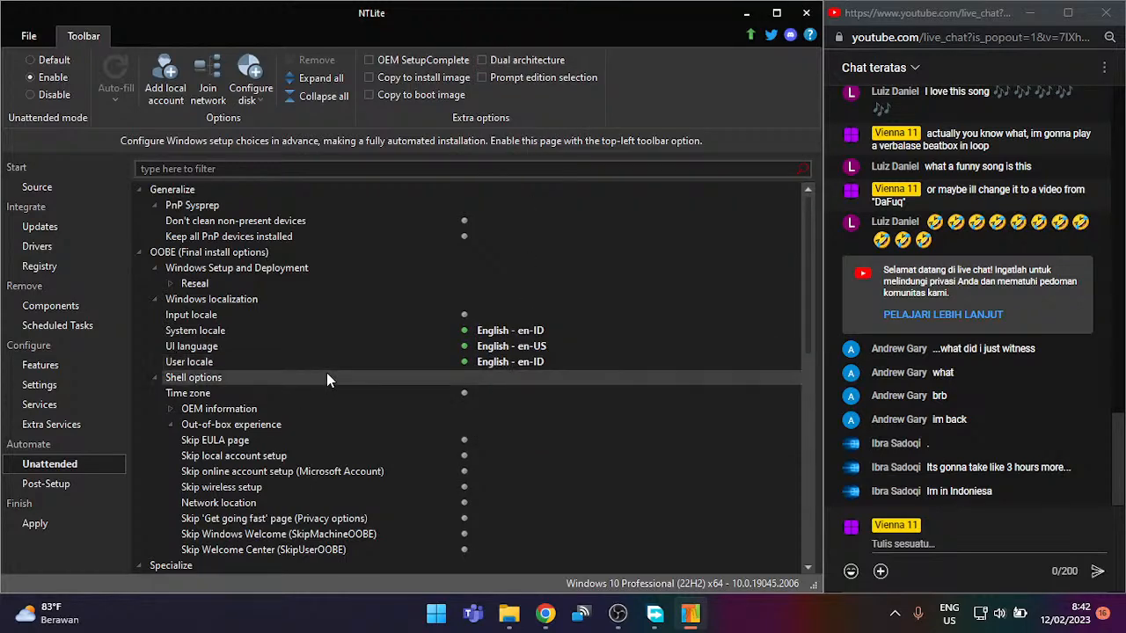
double_click(327, 373)
double_click(327, 374)
Step: Enable the Time zone setting, browse the time zones, then clear its value
left_click(335, 395)
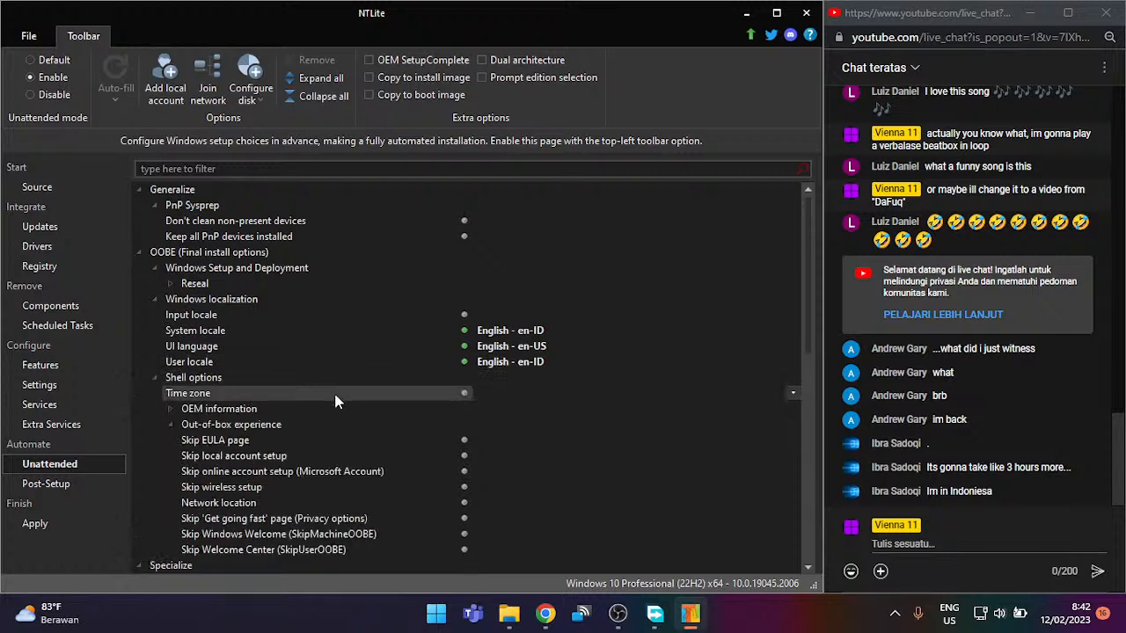
double_click(335, 394)
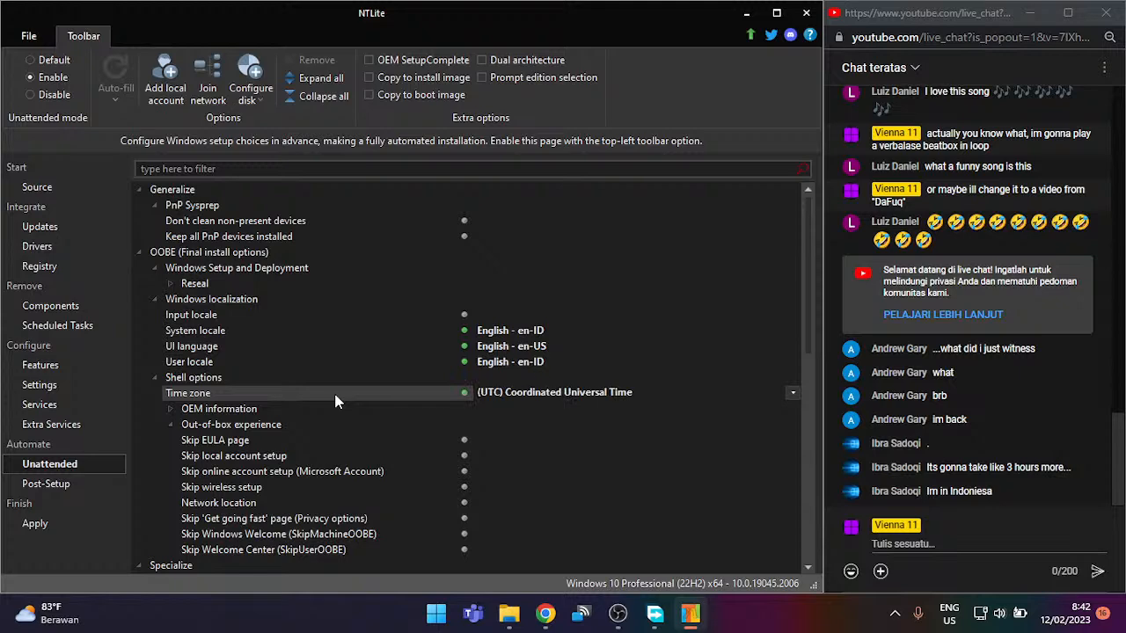
key("Down")
left_click(527, 392)
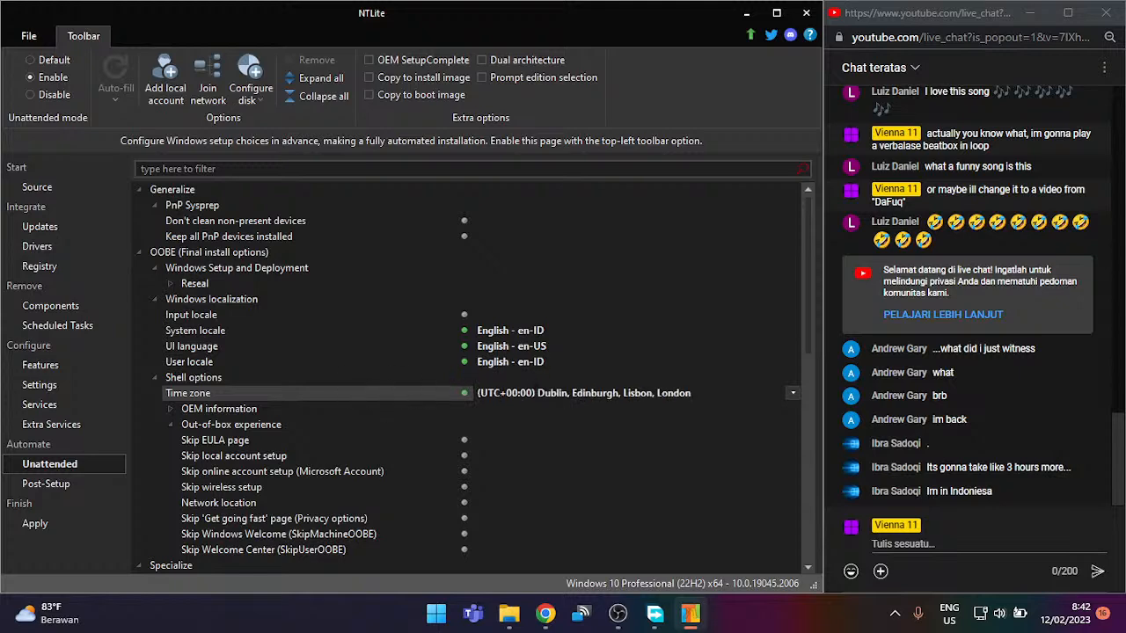
scroll(803, 413, "down", 8)
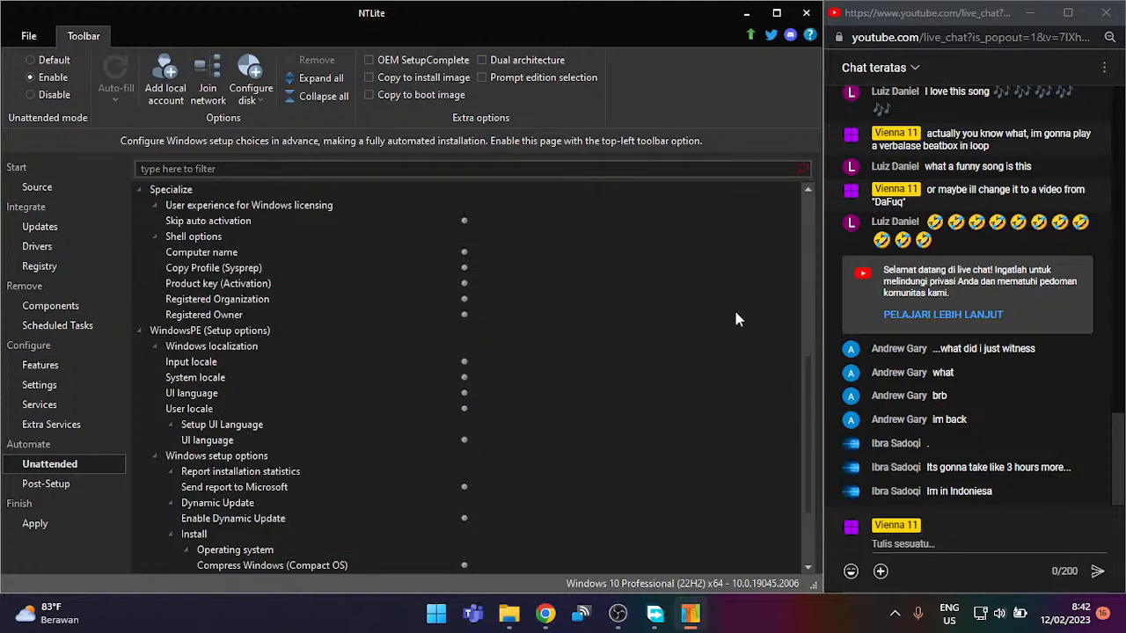
scroll(389, 229, "up", 4)
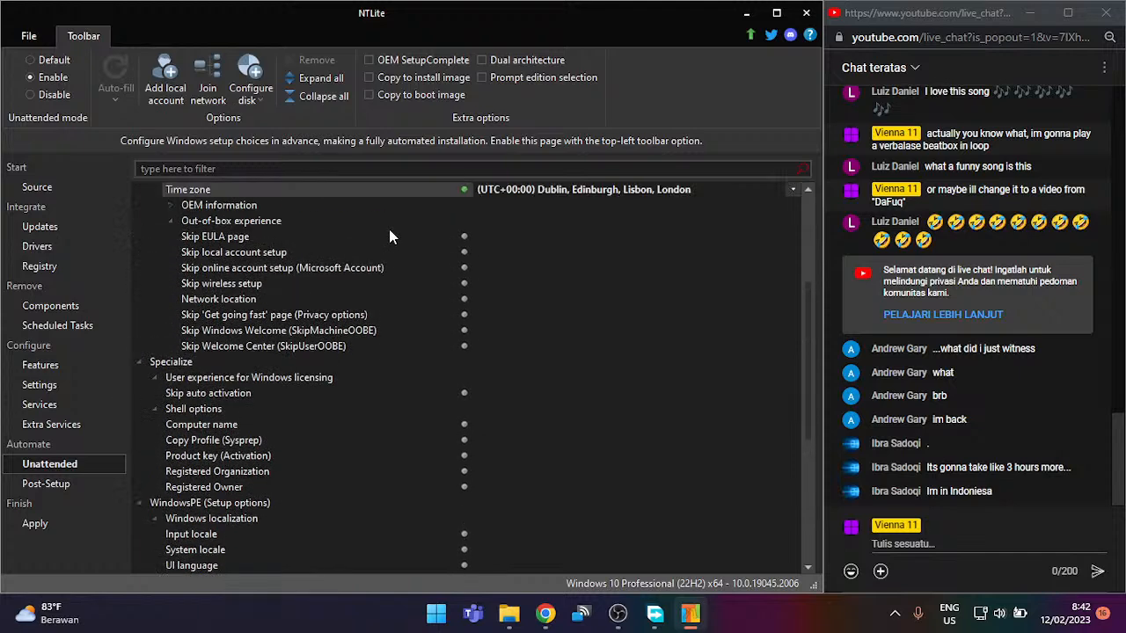
scroll(761, 209, "down", 1)
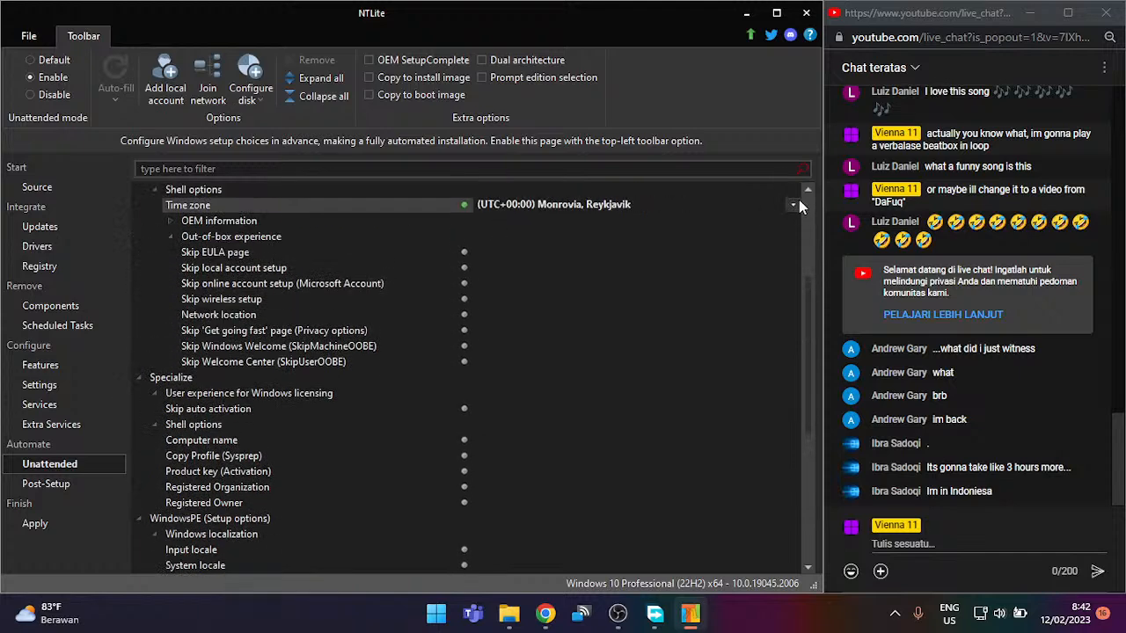
left_click(793, 205)
scroll(633, 152, "up", 1)
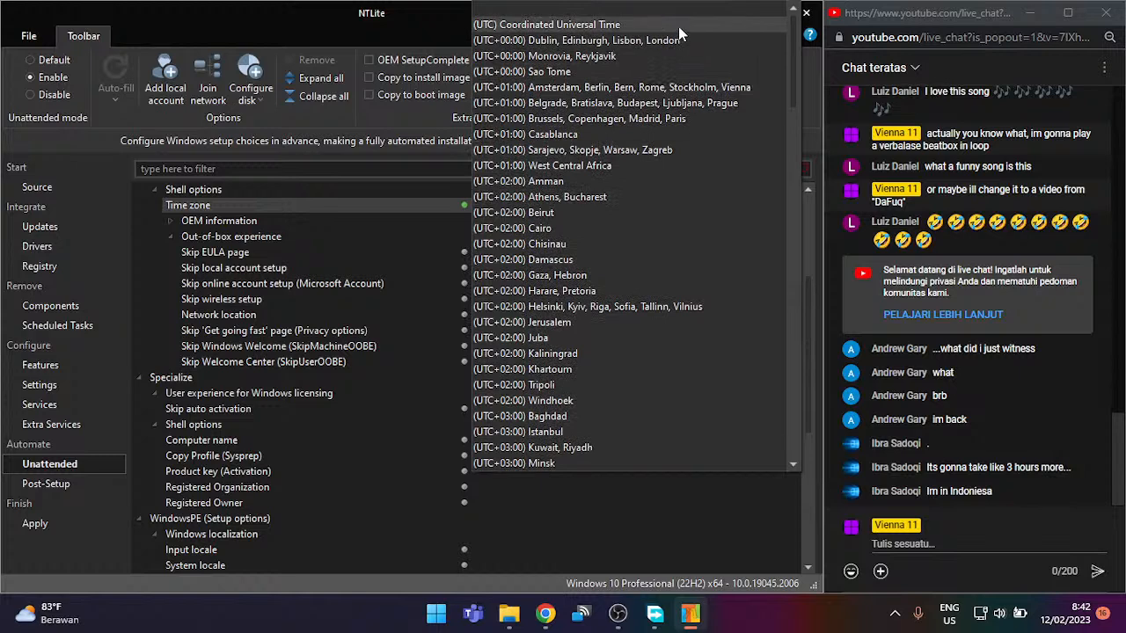
left_click(722, 11)
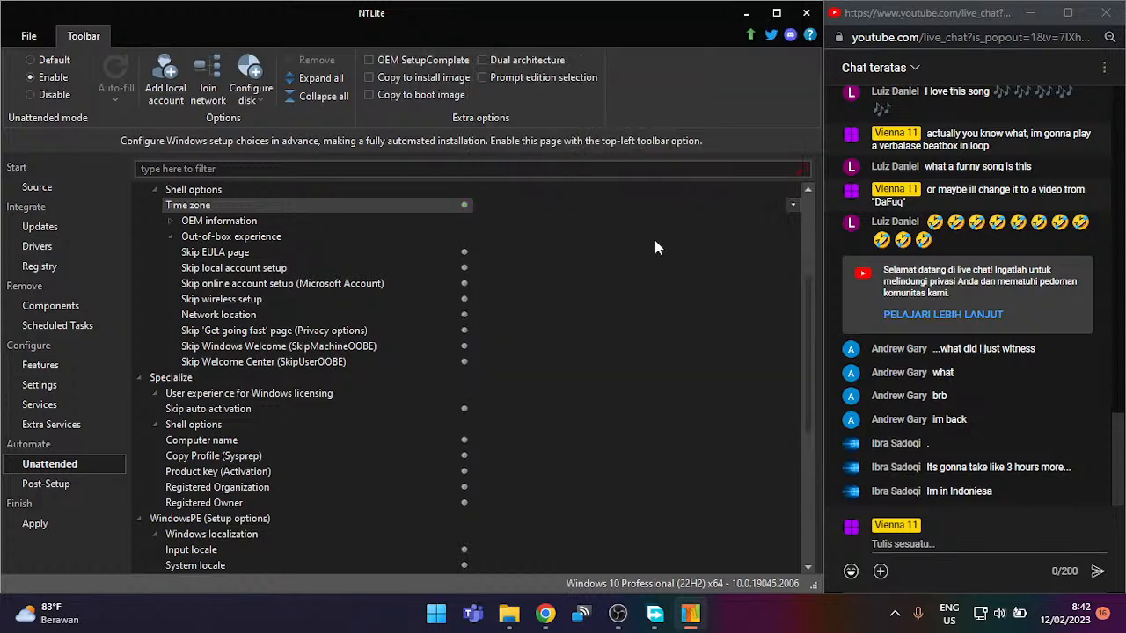
Step: Set Skip EULA, local account, online account and wireless setup pages to true
left_click(354, 252)
double_click(507, 251)
double_click(493, 266)
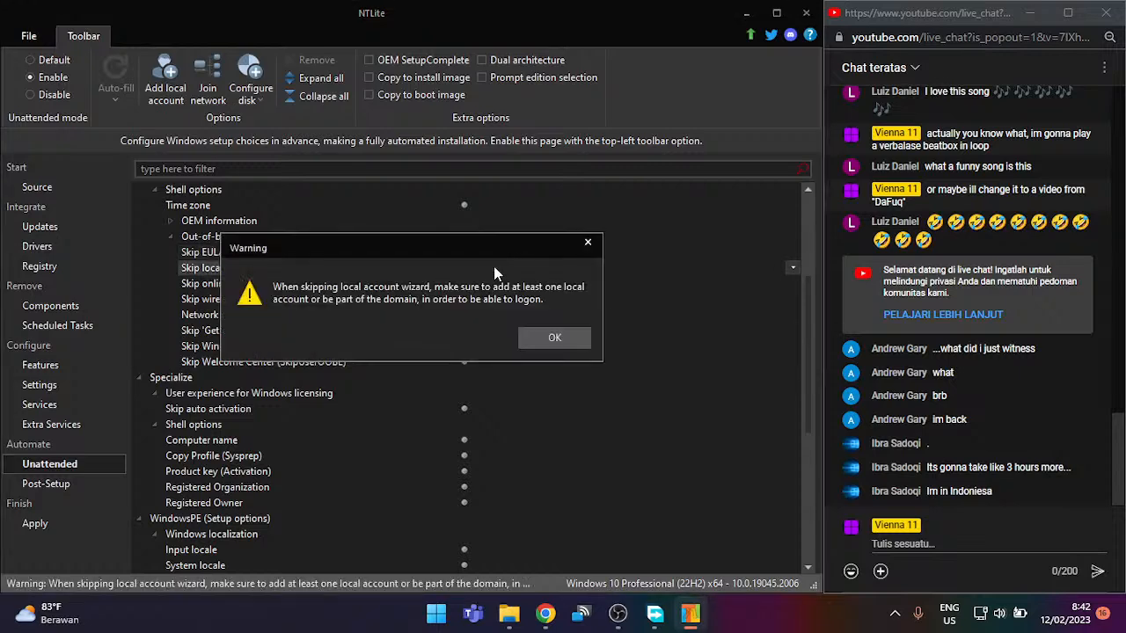
left_click(533, 339)
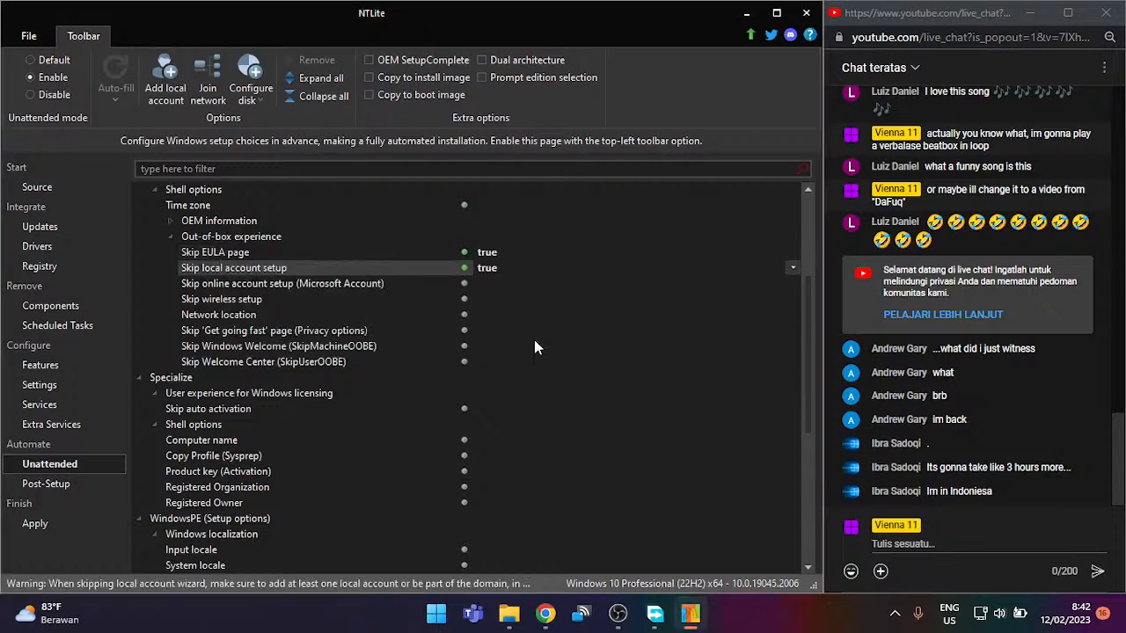
double_click(505, 281)
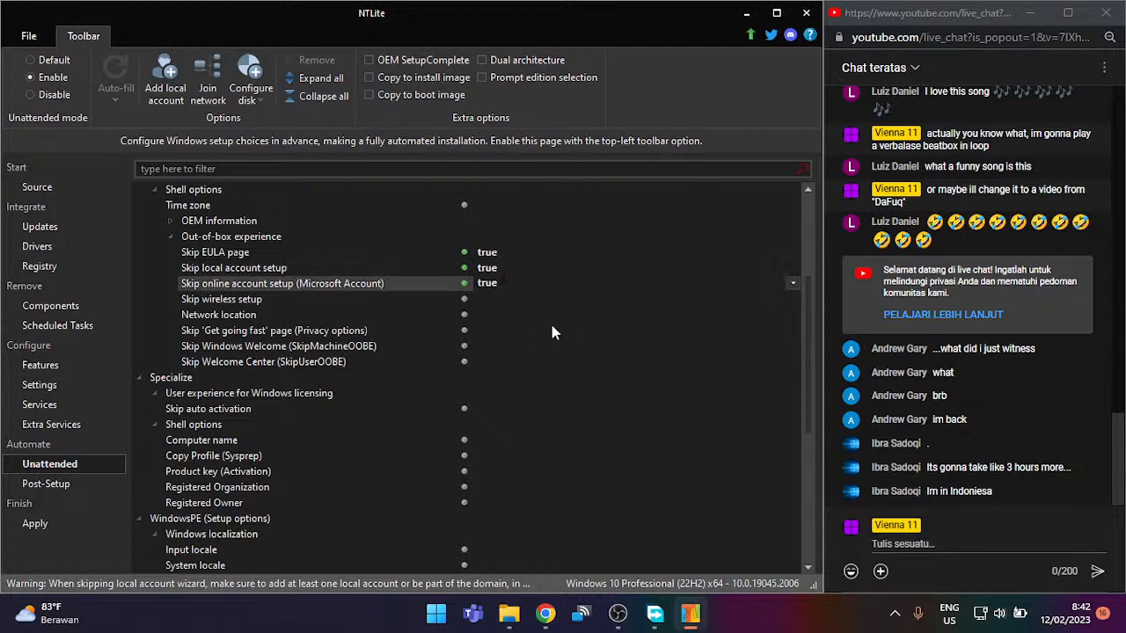
double_click(498, 299)
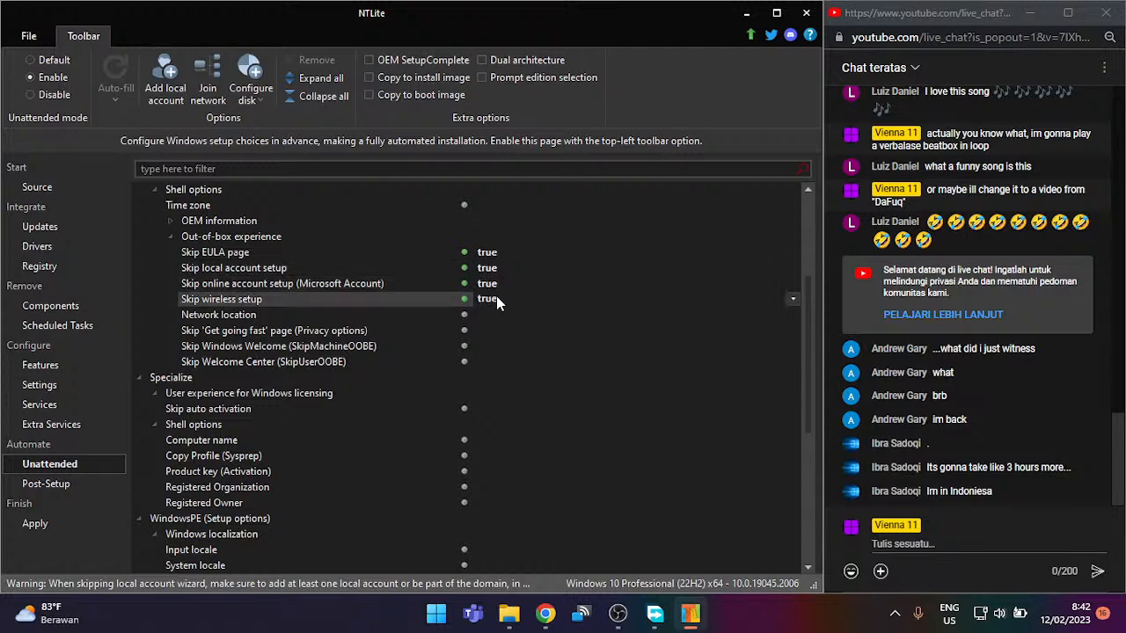
Step: Set Network location to Home and 'Skip Get going fast page' to true
double_click(501, 316)
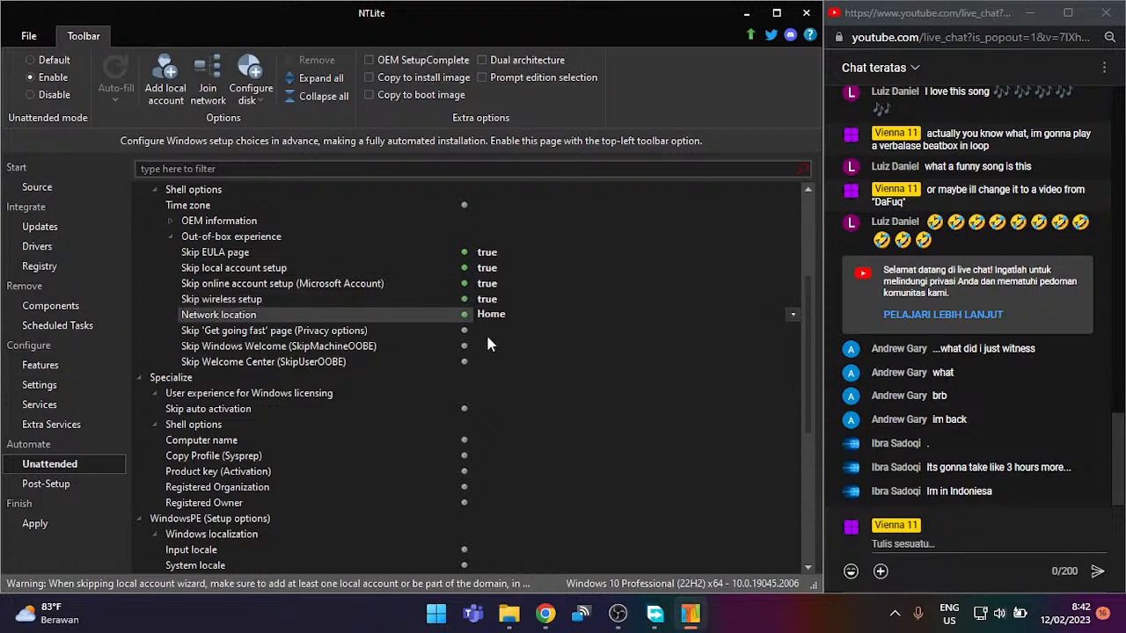
double_click(477, 331)
double_click(487, 331)
double_click(487, 331)
double_click(487, 331)
double_click(521, 328)
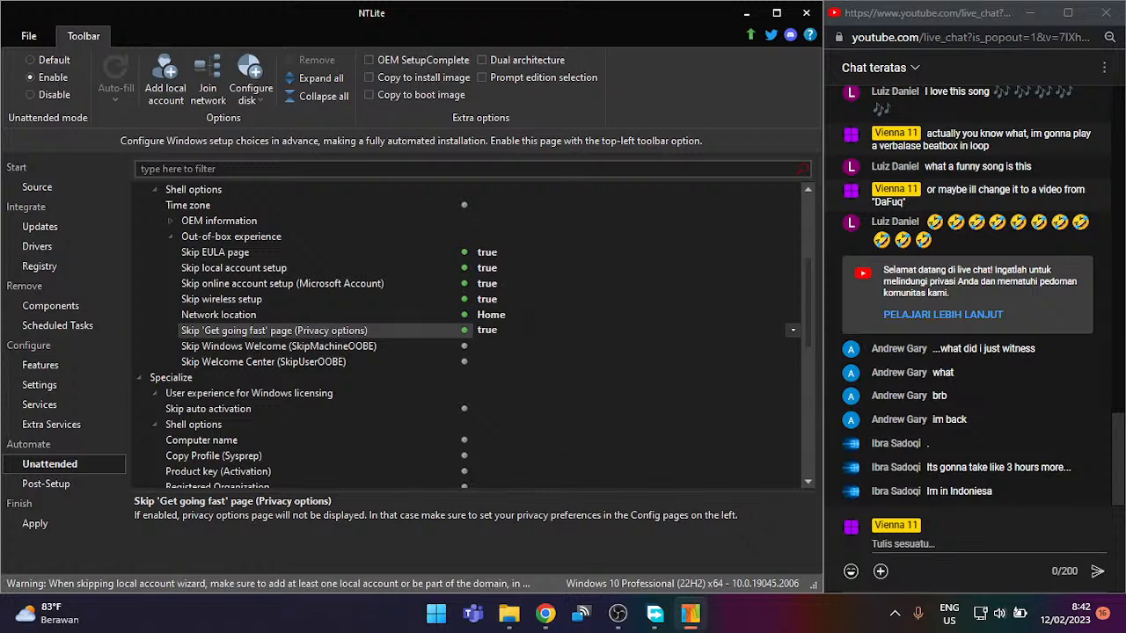
Step: Browse the Windows Features list, expanding and collapsing .NET Framework 4.8
left_click(67, 370)
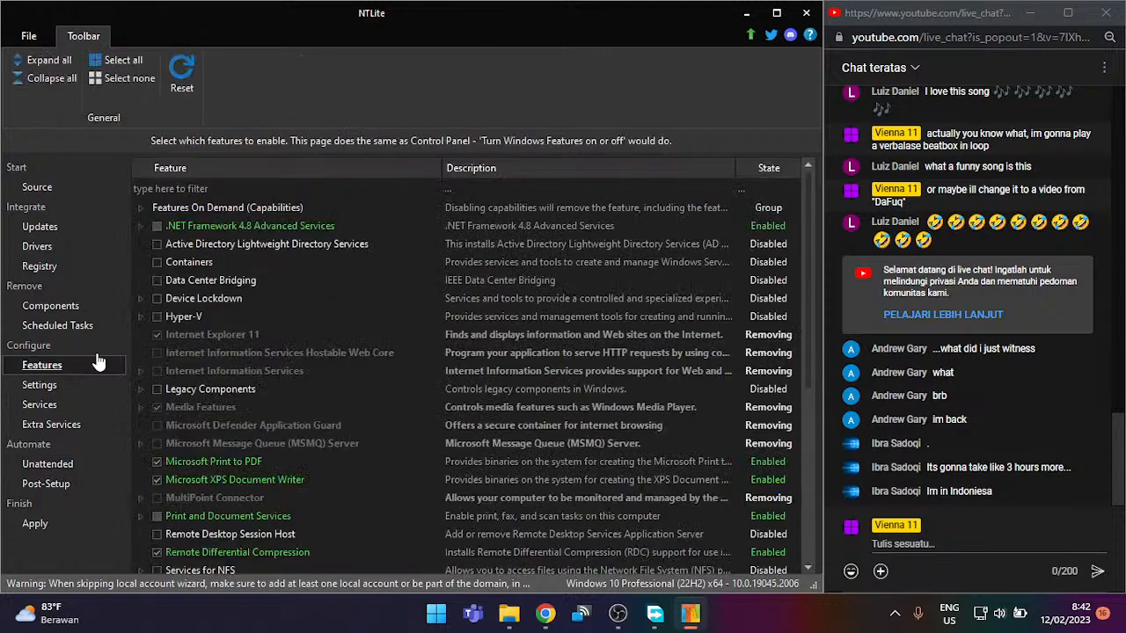
scroll(222, 329, "down", 2)
scroll(222, 328, "up", 2)
left_click(141, 227)
left_click(141, 226)
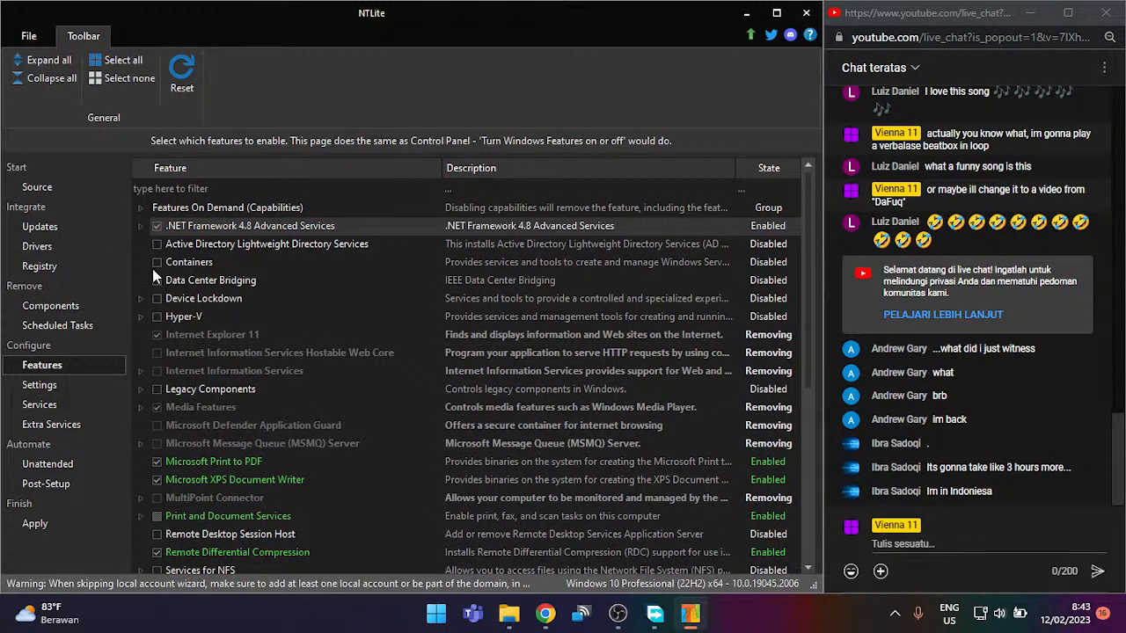
scroll(156, 354, "down", 5)
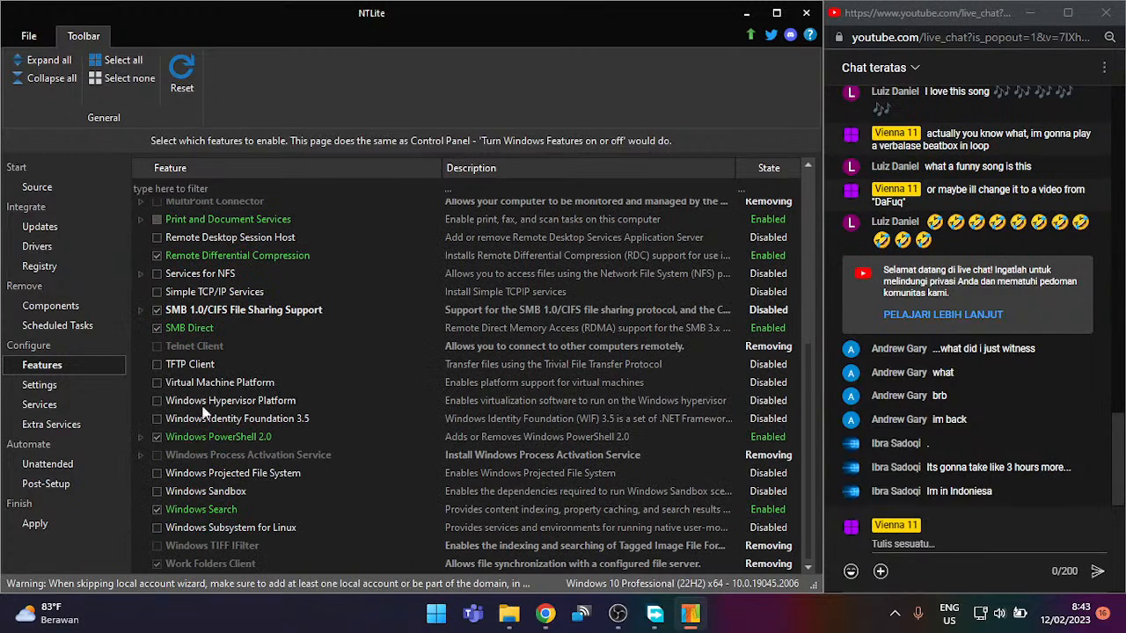
scroll(208, 415, "up", 1)
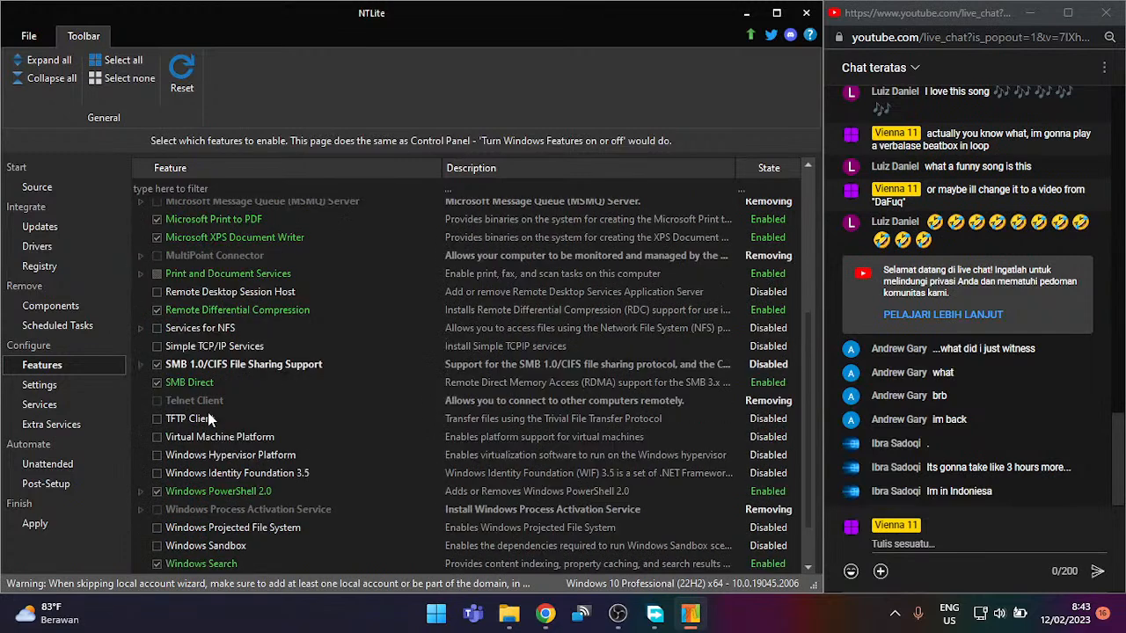
Step: On Settings, collapse the Windows Update, Windows Defender and System groups to reach Privacy
left_click(69, 385)
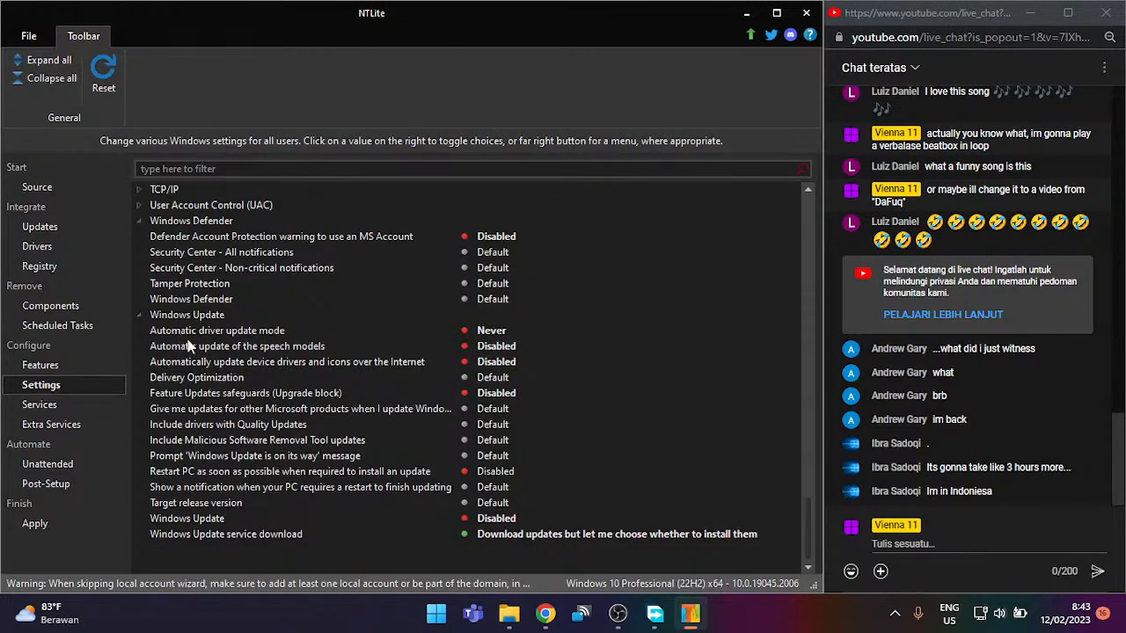
left_click(137, 315)
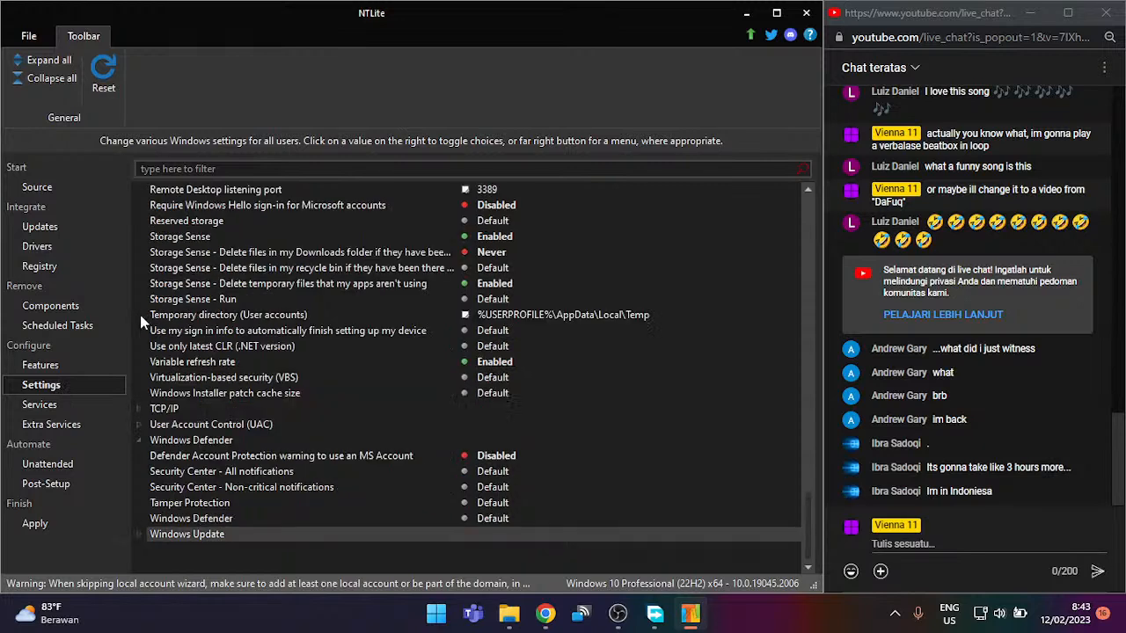
left_click(139, 439)
scroll(173, 257, "up", 5)
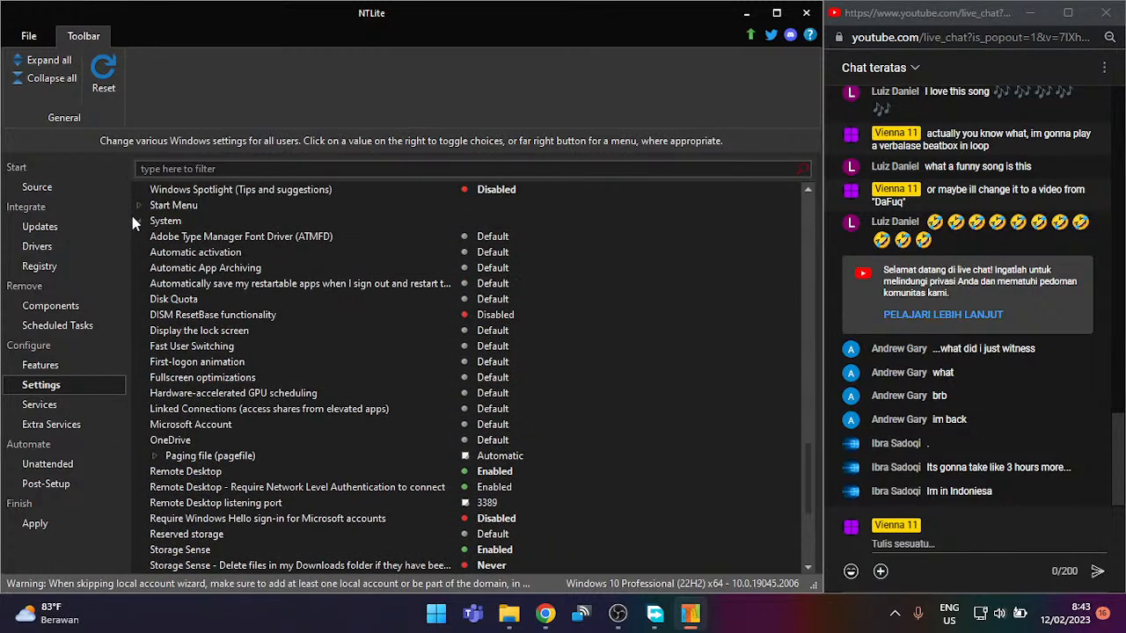
left_click(139, 221)
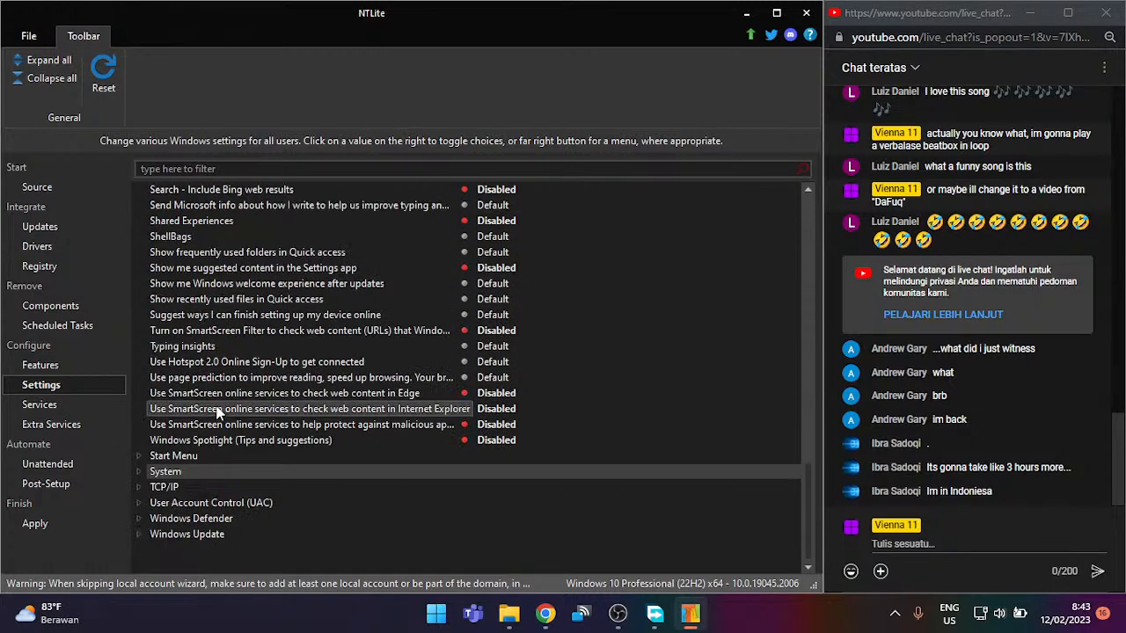
scroll(209, 378, "up", 10)
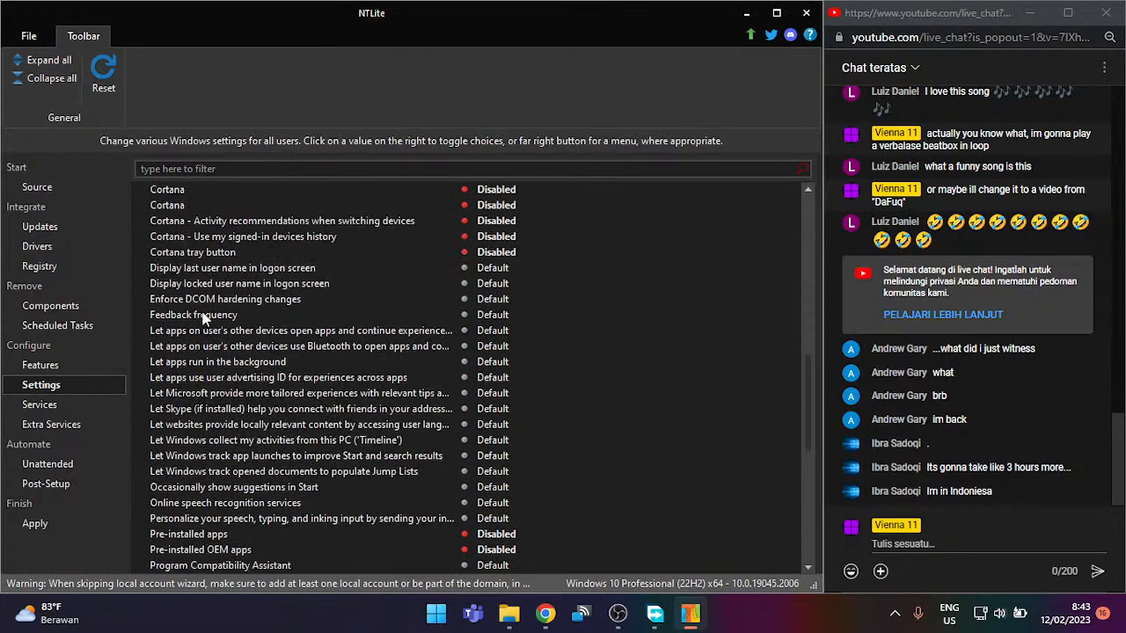
scroll(205, 308, "up", 10)
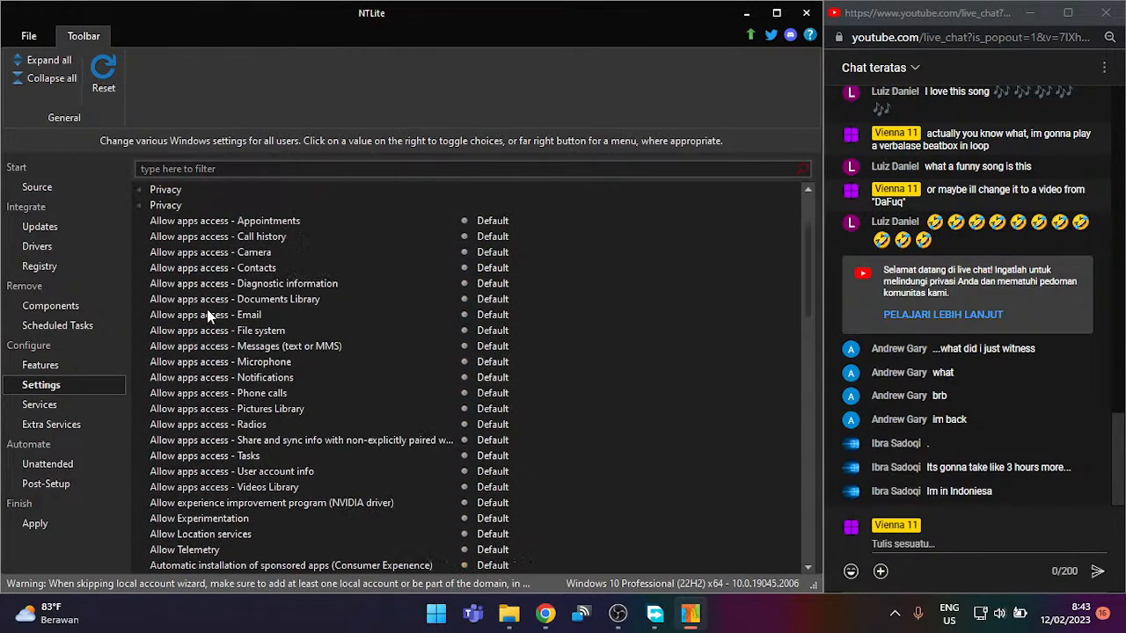
scroll(249, 291, "down", 3)
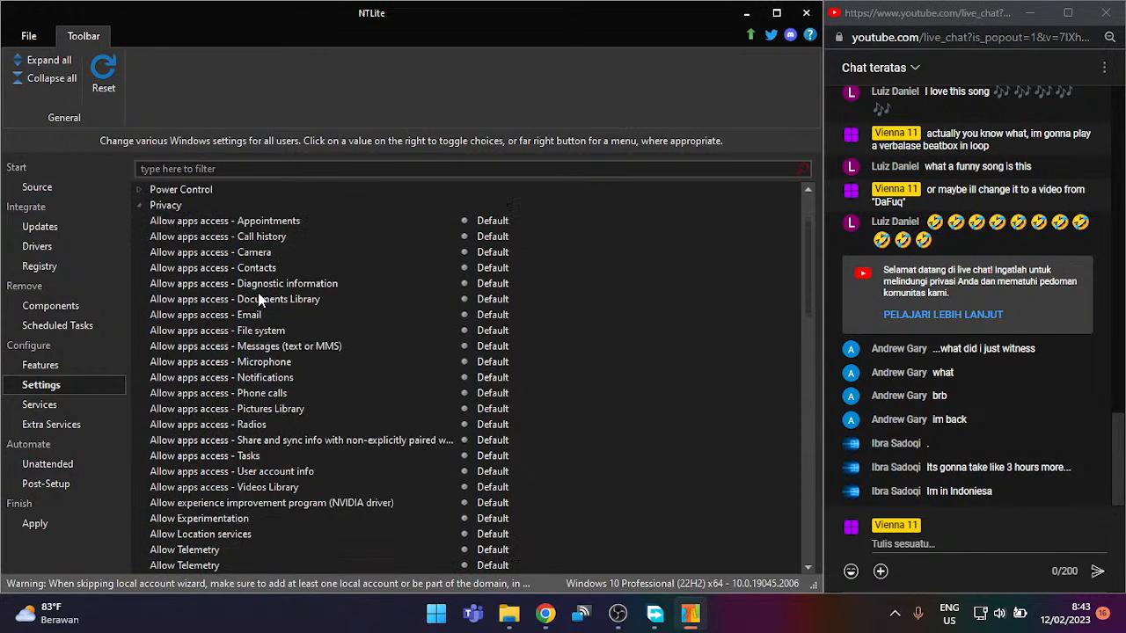
Step: Cycle the Appointments and Email app-access settings, leaving both at default
left_click(480, 220)
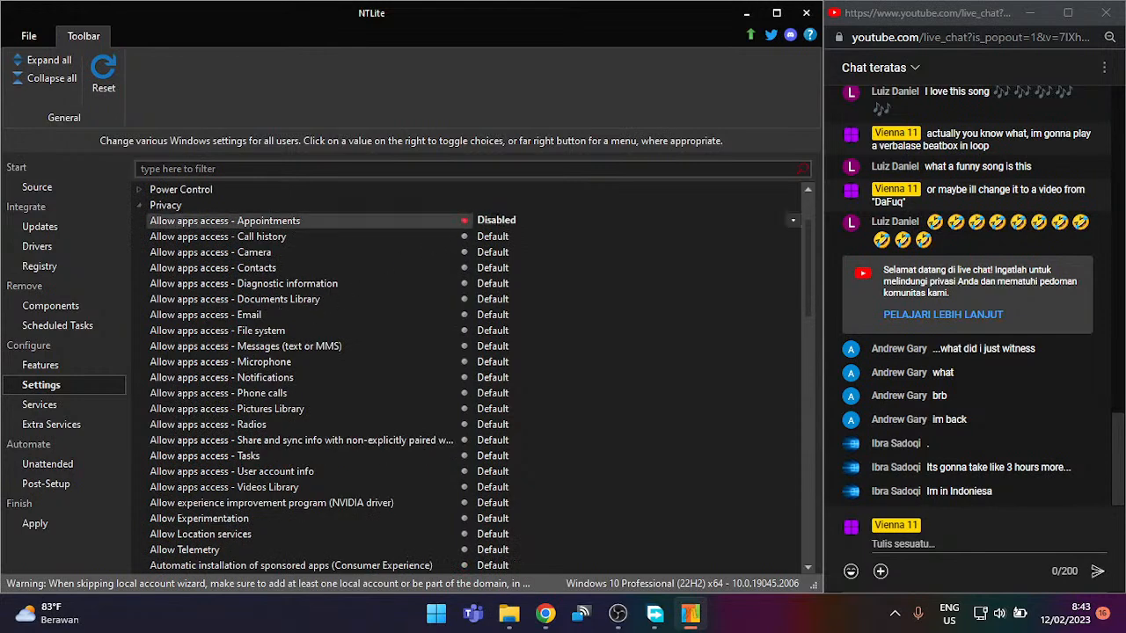
left_click(489, 221)
left_click(490, 221)
left_click(501, 318)
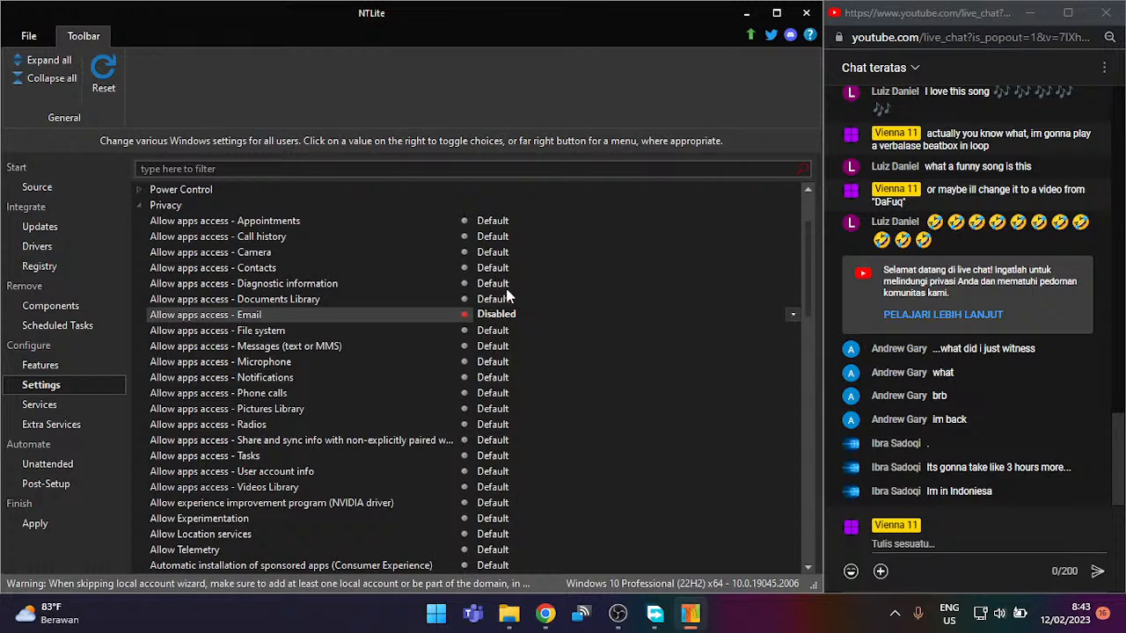
left_click(492, 314)
left_click(492, 314)
left_click(493, 314)
Step: Disable sponsored app installs, paid and suggested open hotspots, suggested apps and cloud optimized content
scroll(515, 334, "down", 2)
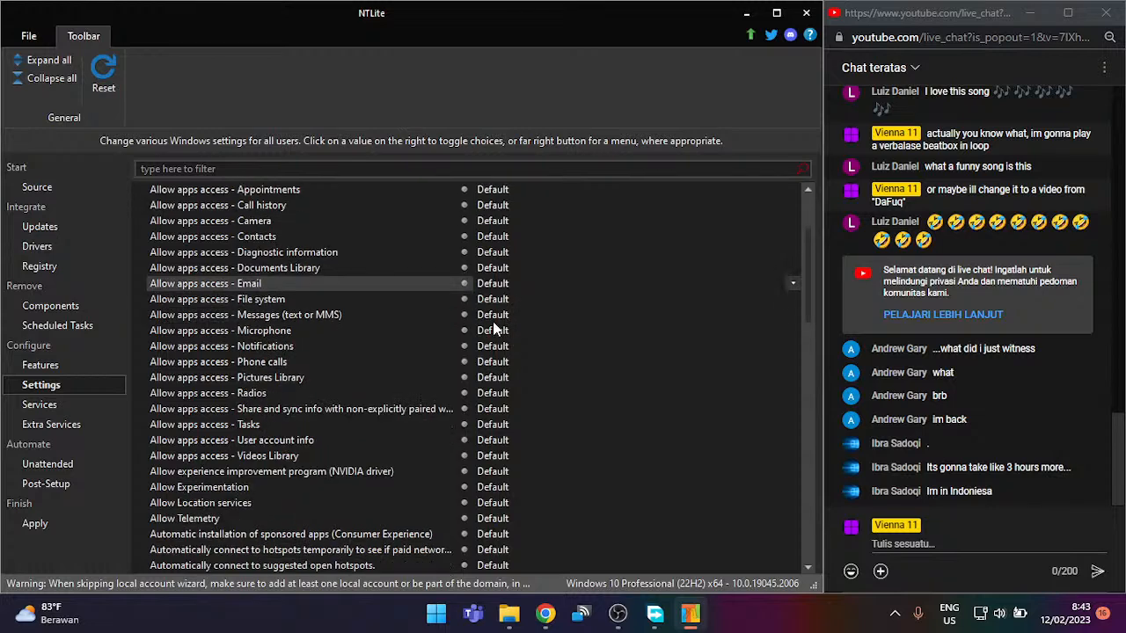
scroll(479, 329, "down", 4)
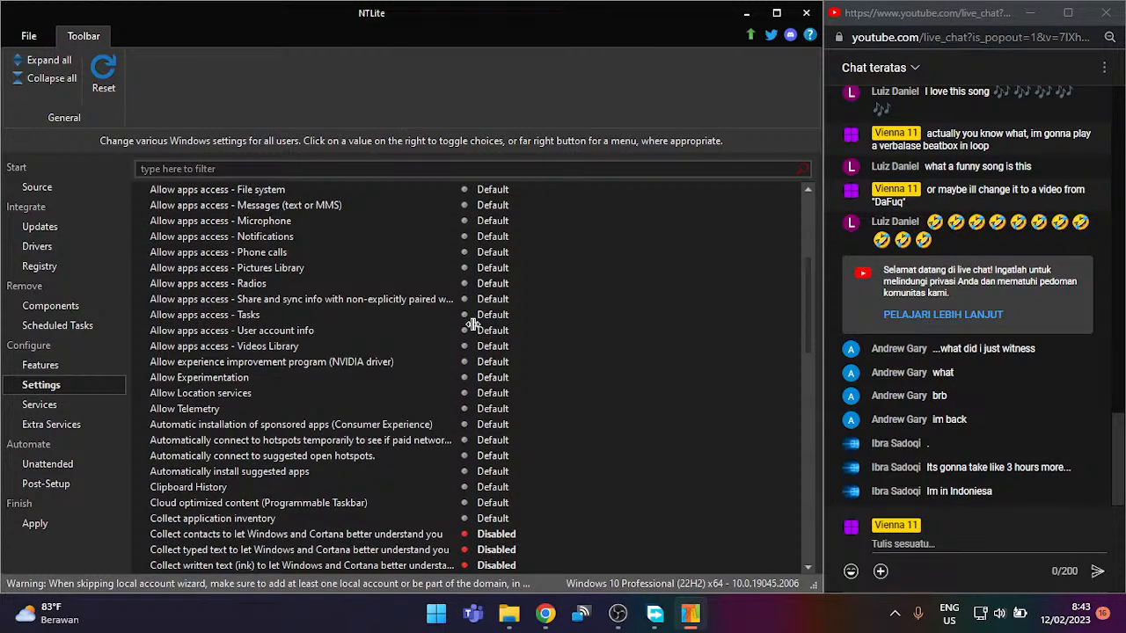
scroll(474, 325, "down", 1)
left_click(493, 410)
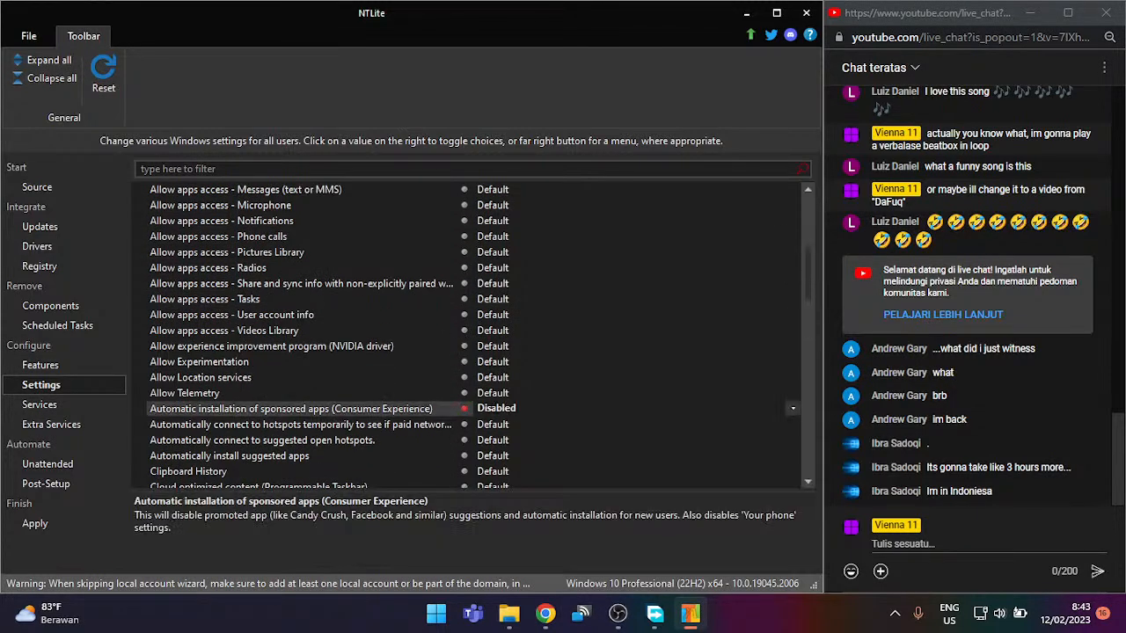
left_click(496, 424)
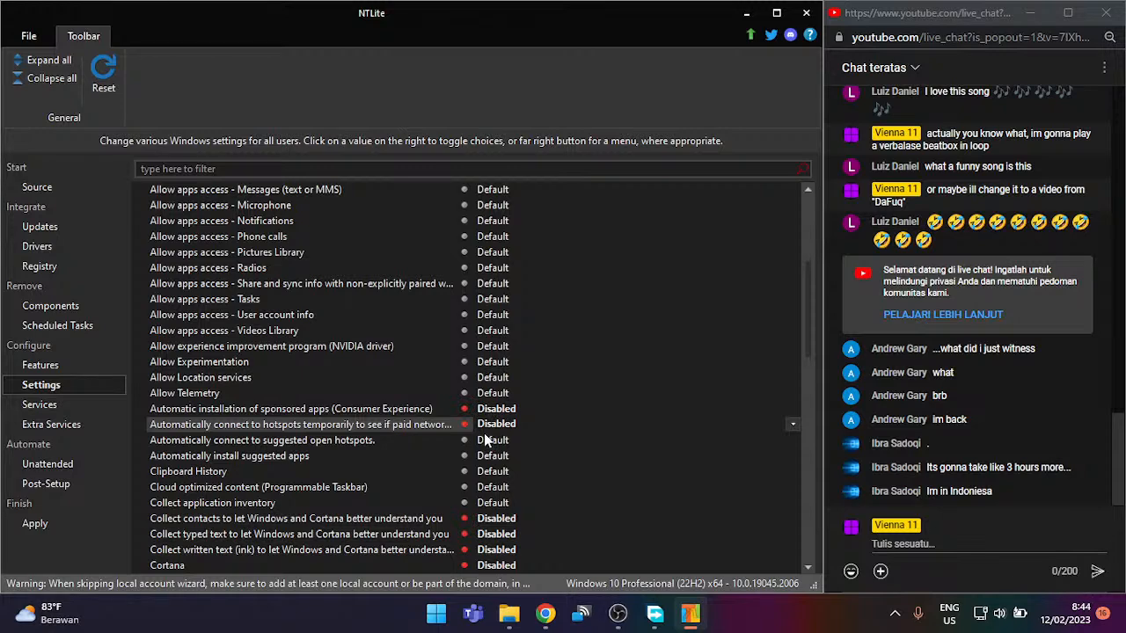
left_click(486, 440)
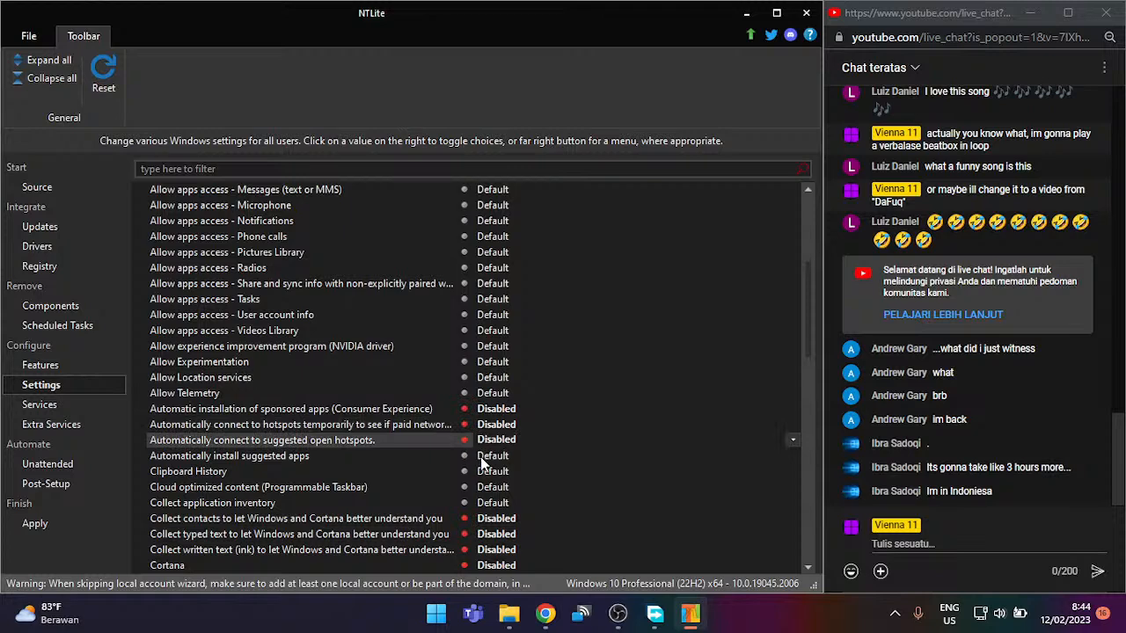
left_click(479, 465)
scroll(484, 444, "down", 3)
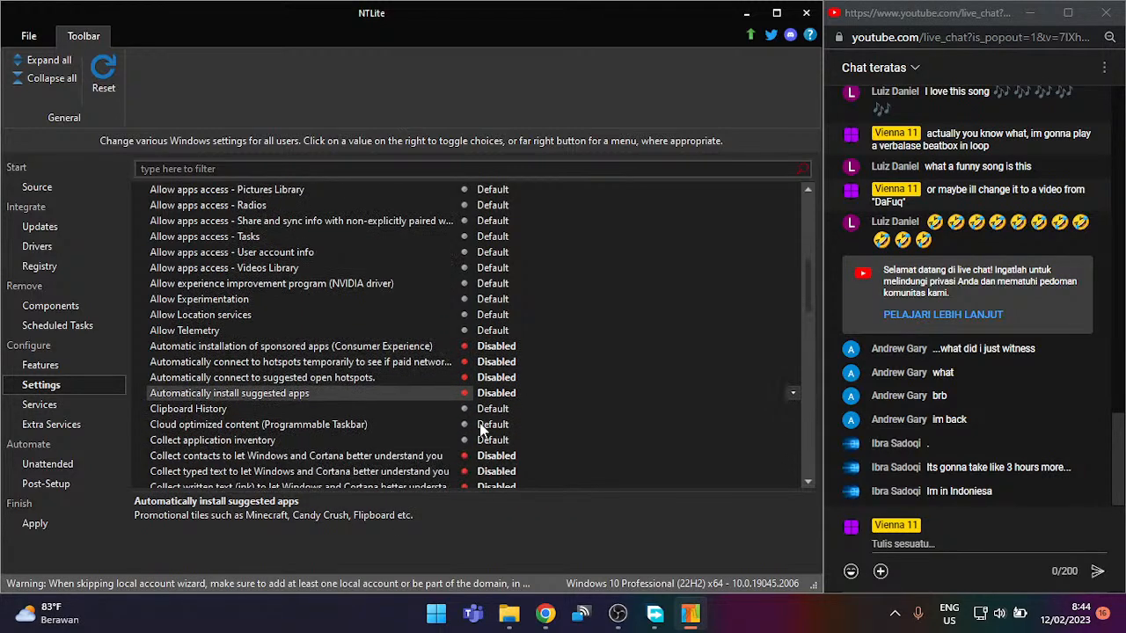
scroll(479, 426, "down", 1)
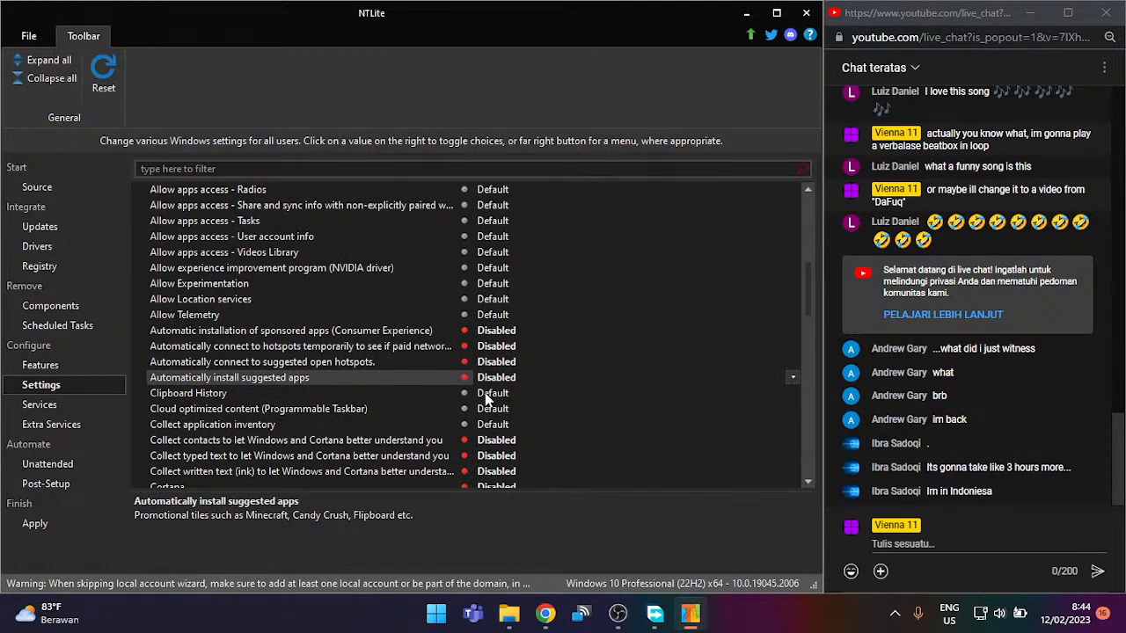
left_click(486, 409)
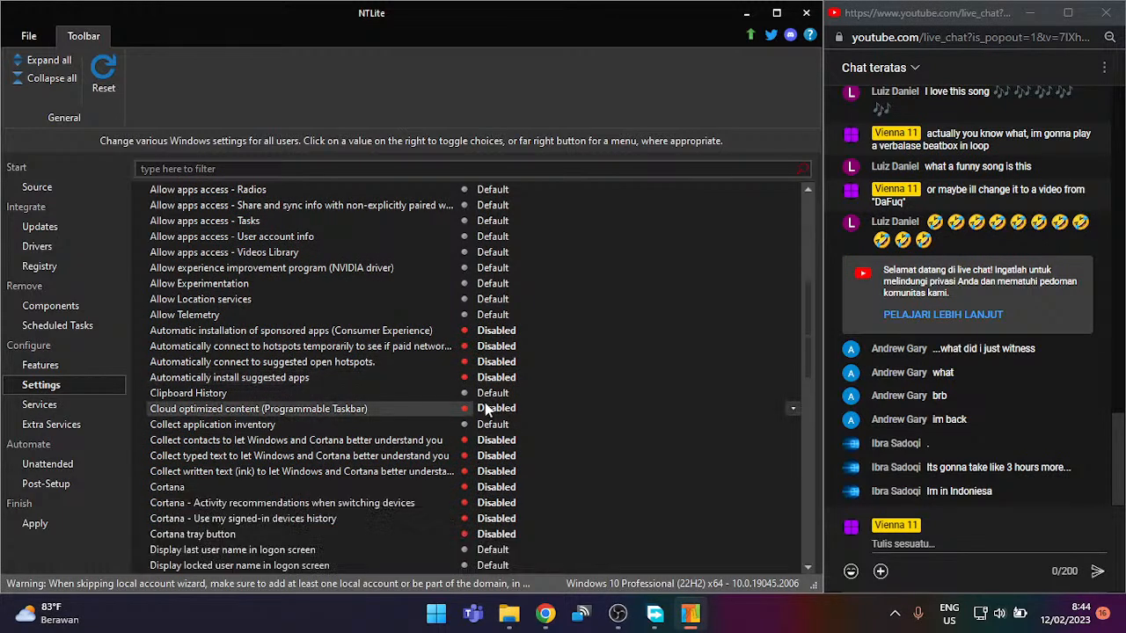
left_click(486, 409)
left_click(487, 409)
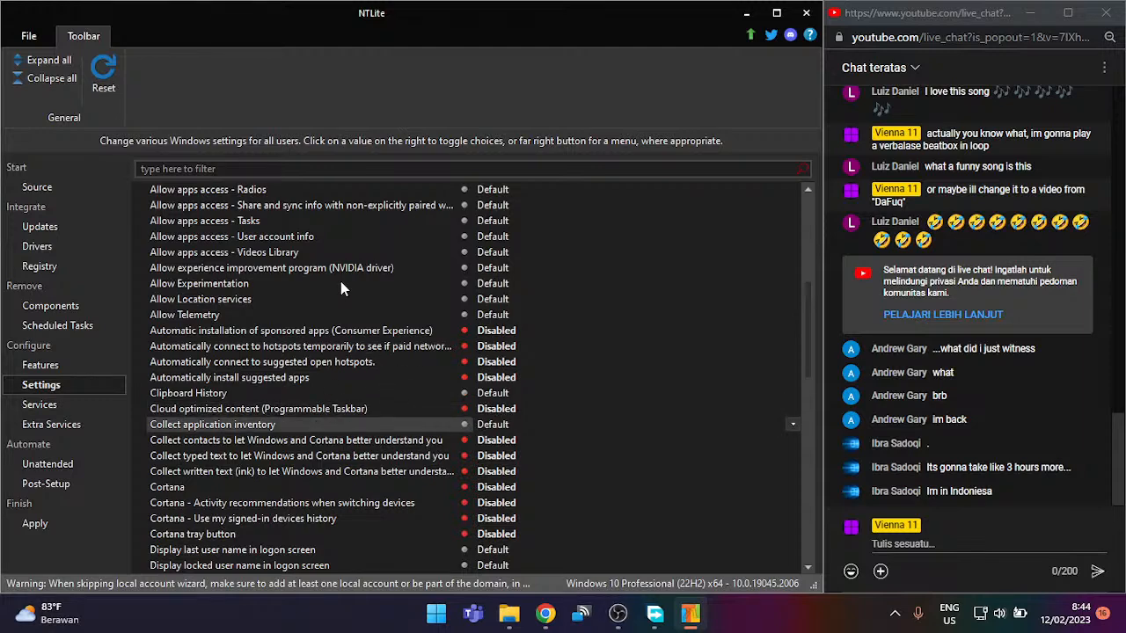
Step: Keep sponsored app installation disabled and set Allow Telemetry to Security | Disable (Policy)
left_click(429, 295)
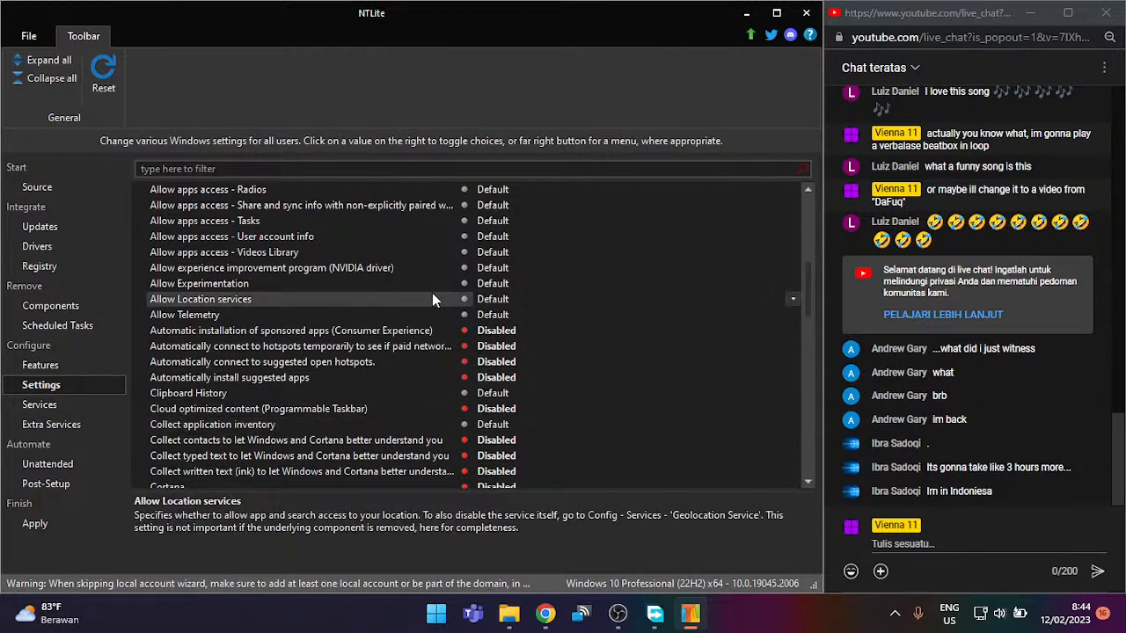
left_click(494, 329)
left_click(494, 330)
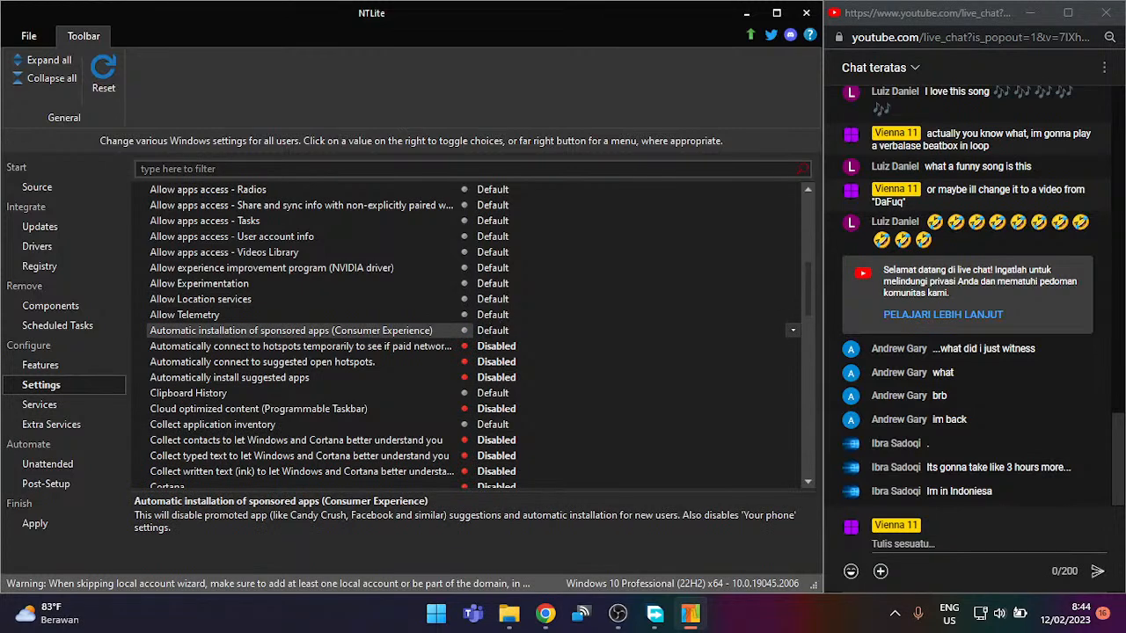
left_click(494, 330)
left_click(494, 314)
left_click(494, 314)
left_click(494, 314)
left_click(494, 314)
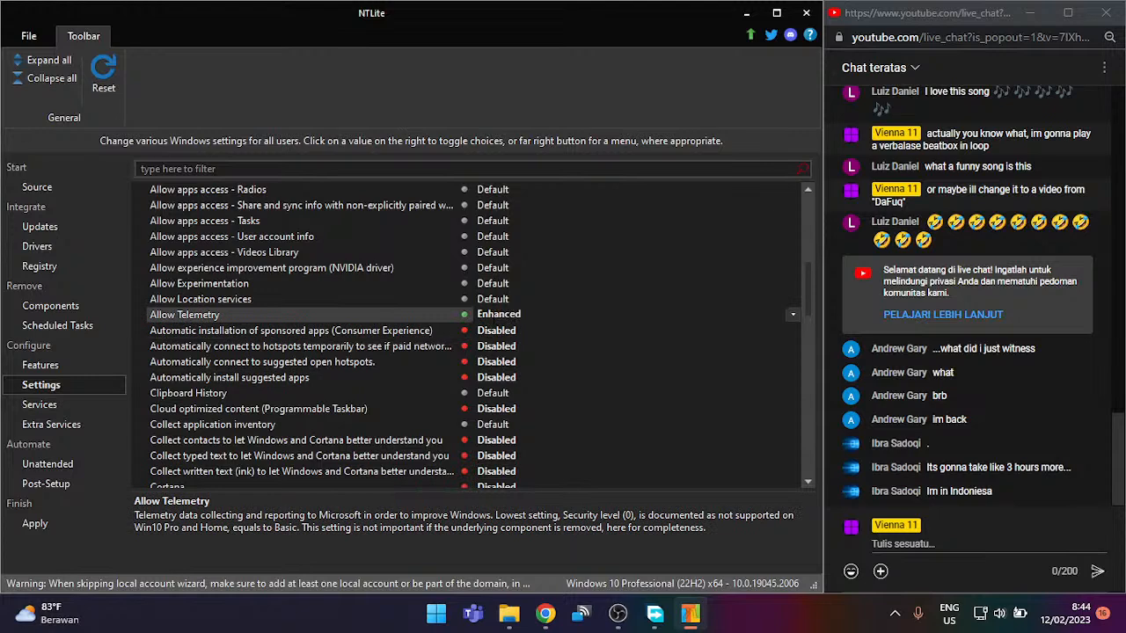
left_click(494, 314)
left_click(494, 314)
Step: Disable Allow Location services and Allow Experimentation
left_click(495, 300)
left_click(495, 299)
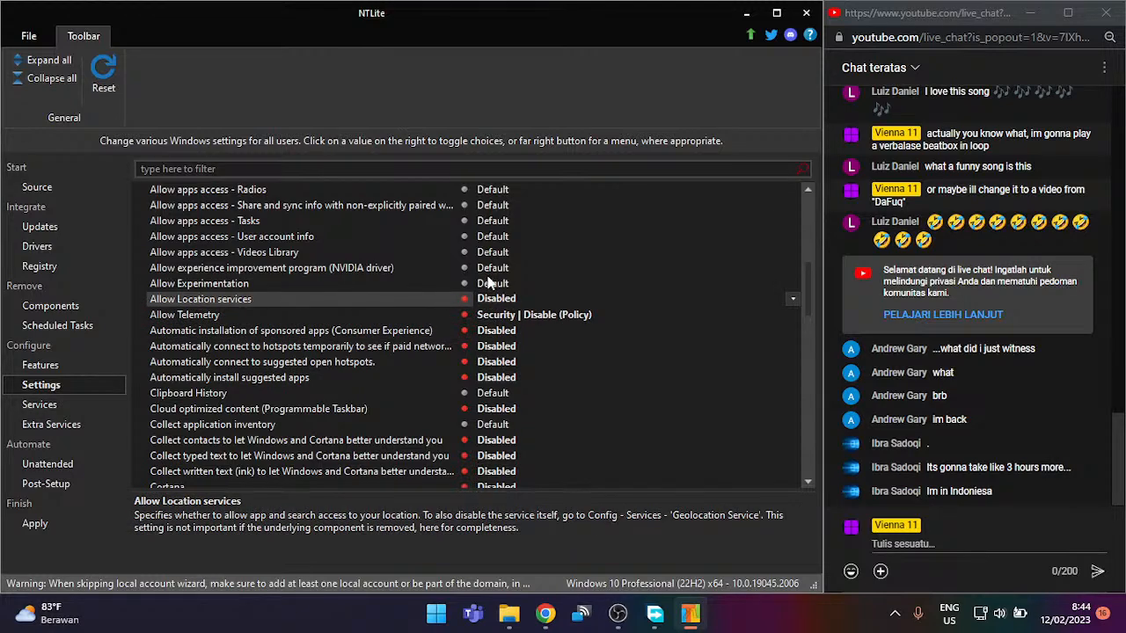
left_click(503, 284)
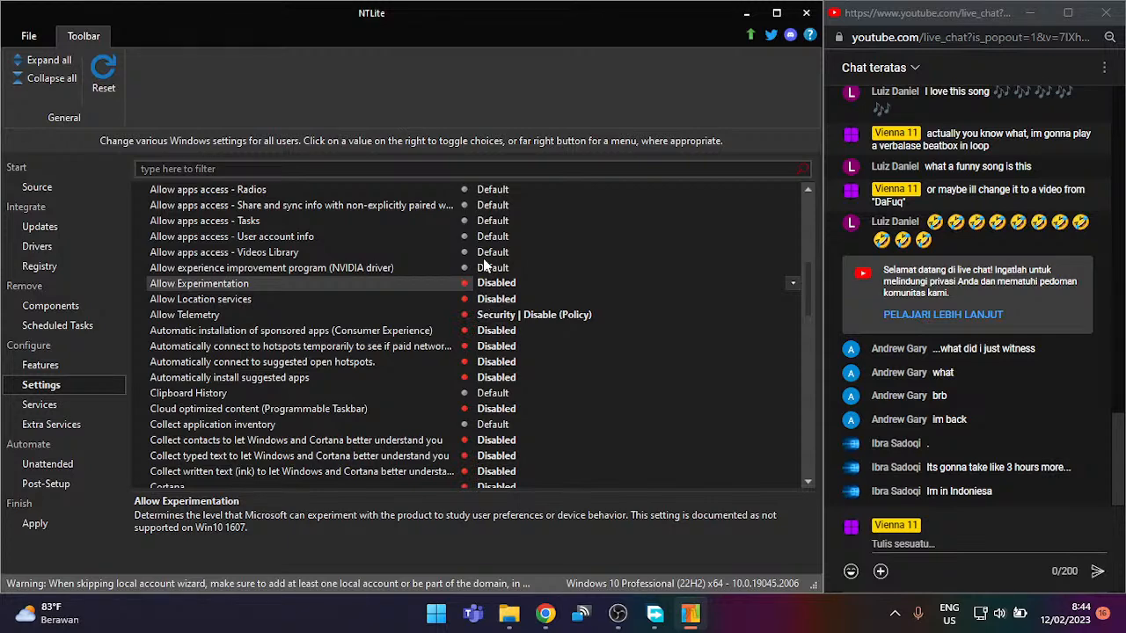
scroll(482, 257, "down", 2)
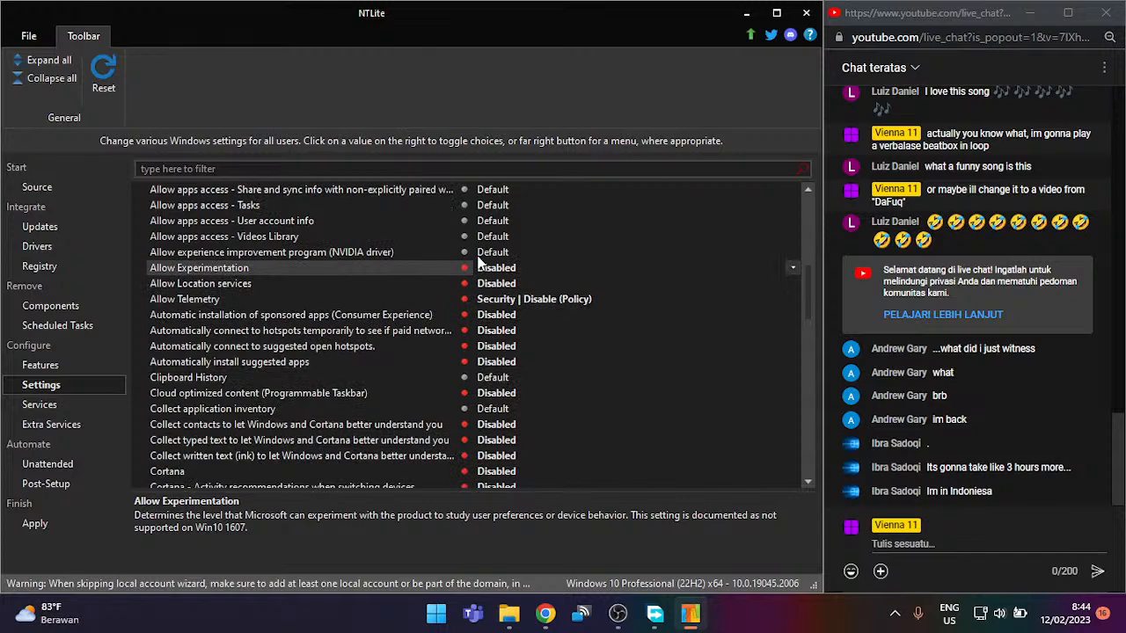
scroll(468, 263, "down", 3)
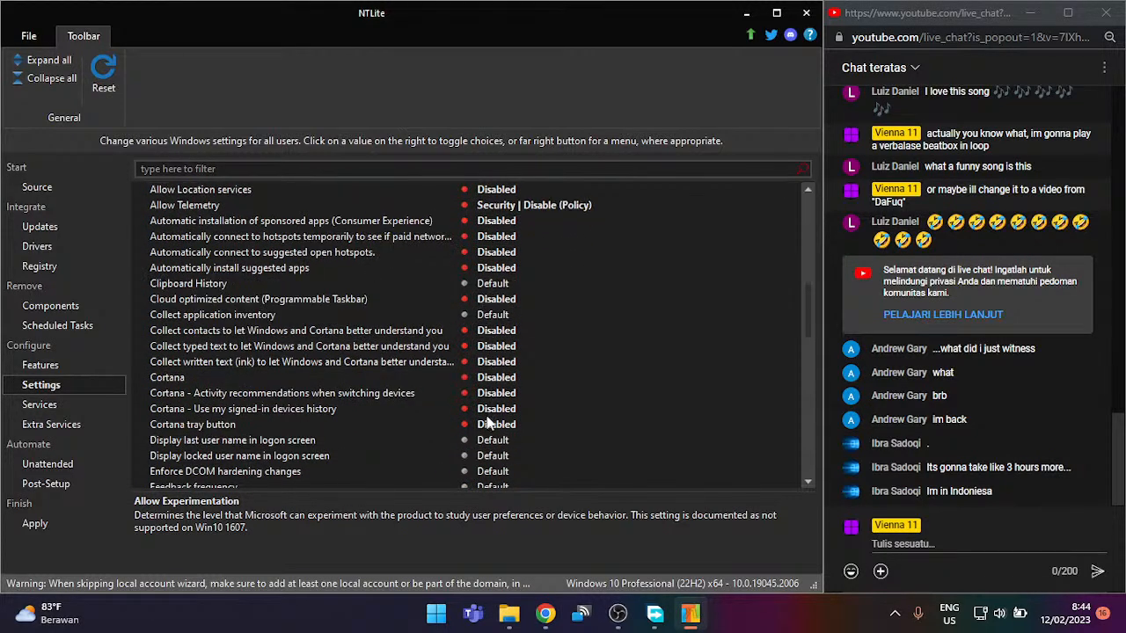
scroll(464, 429, "up", 1)
scroll(463, 433, "down", 7)
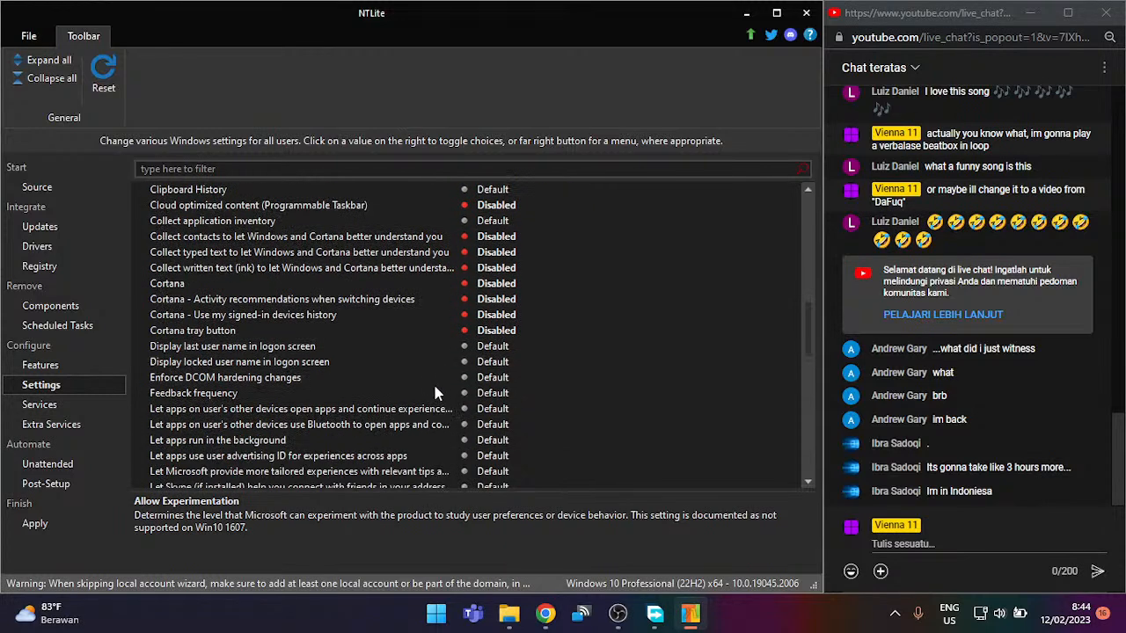
Step: Disable Feedback frequency and continuing apps from other devices, leaving background apps at Default
left_click(283, 383)
left_click(291, 395)
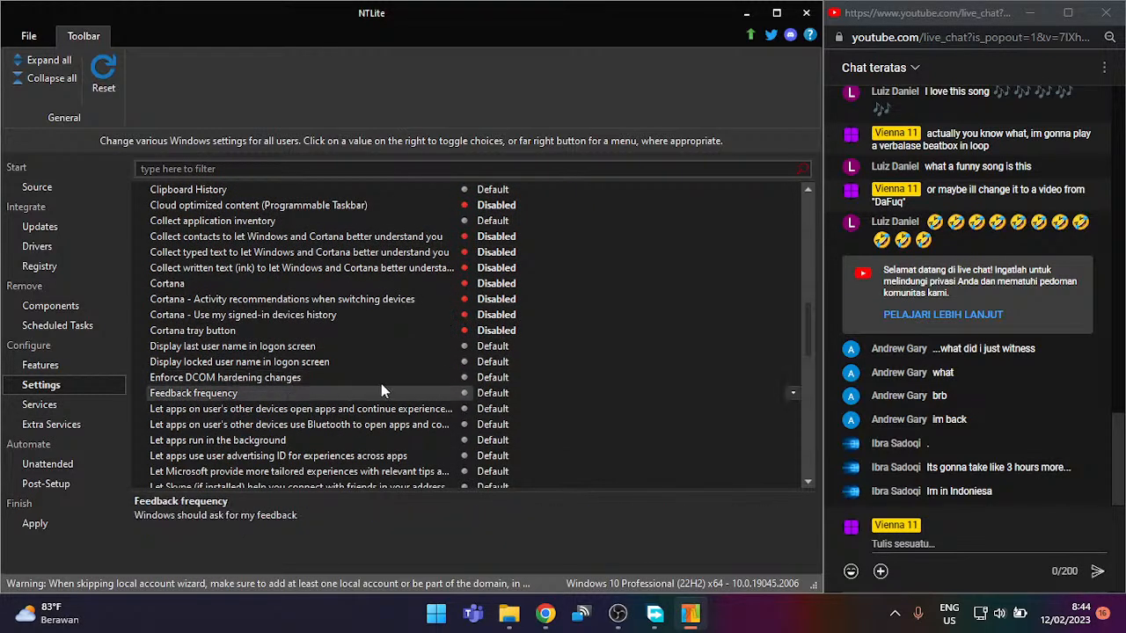
left_click(466, 395)
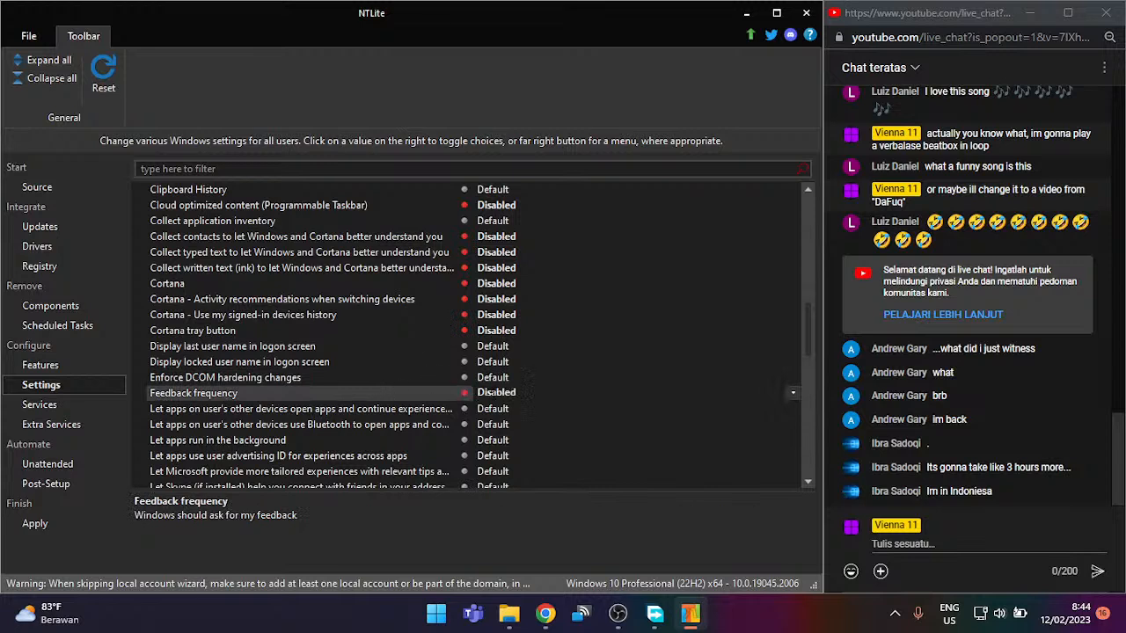
left_click(396, 411)
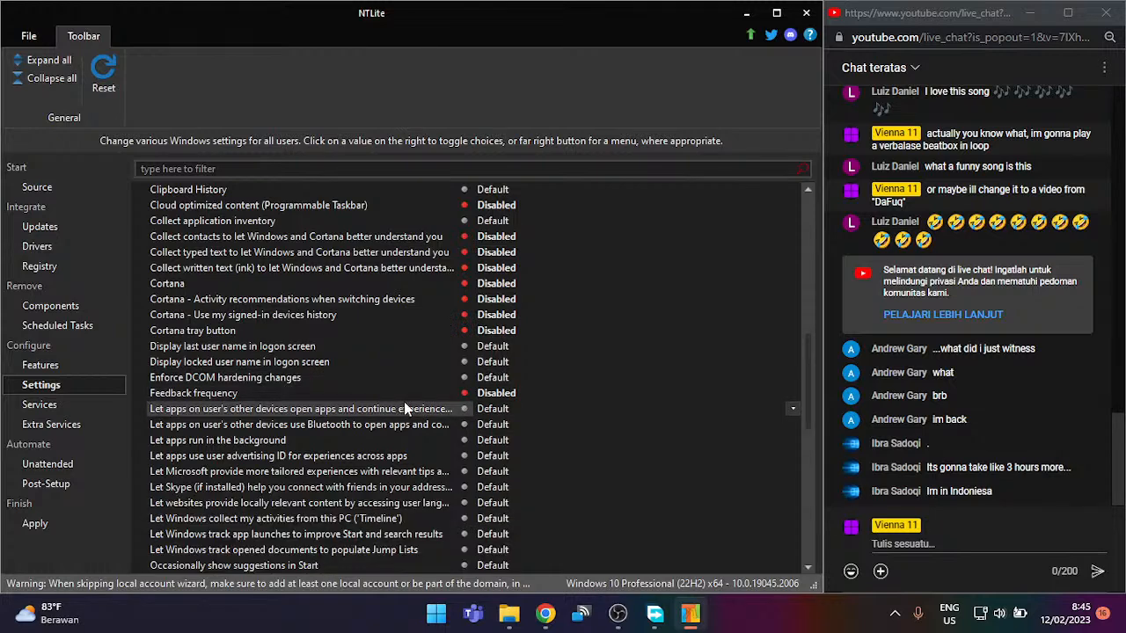
left_click(483, 408)
left_click(467, 440)
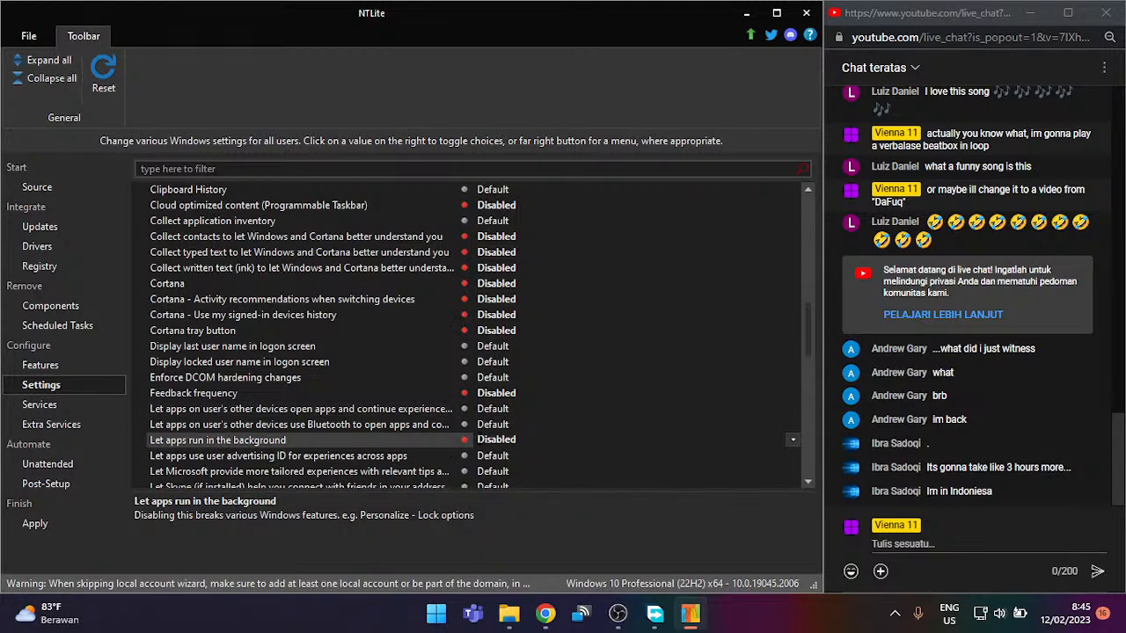
left_click(483, 440)
left_click(483, 441)
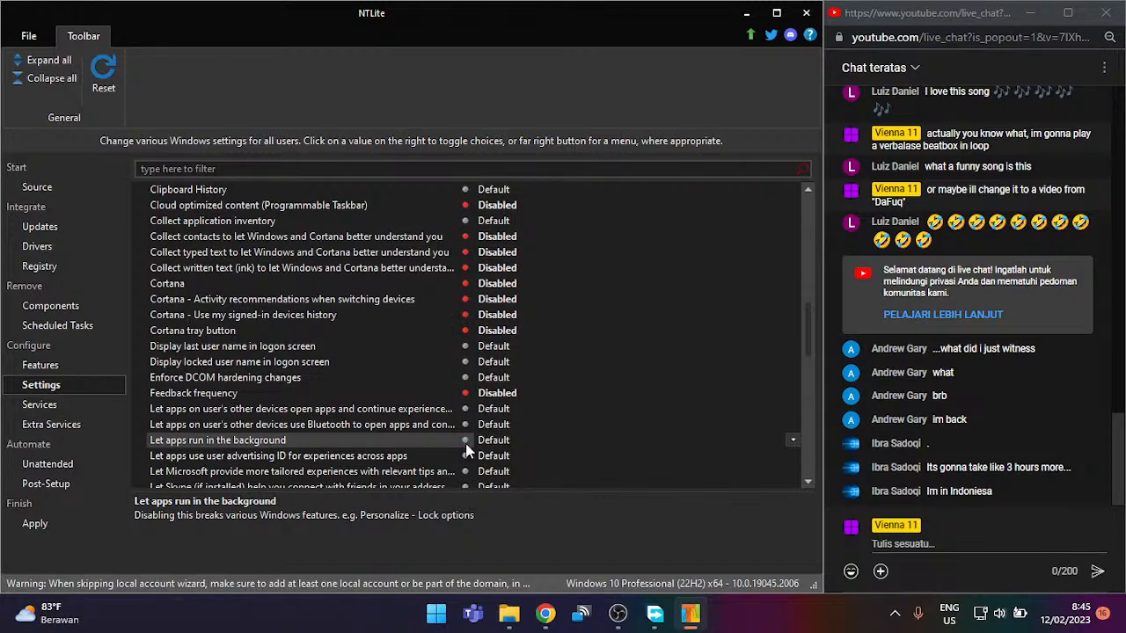
Step: Disable the advertising ID, tailored diagnostic-based experiences and the Skype contacts setting
left_click(442, 455)
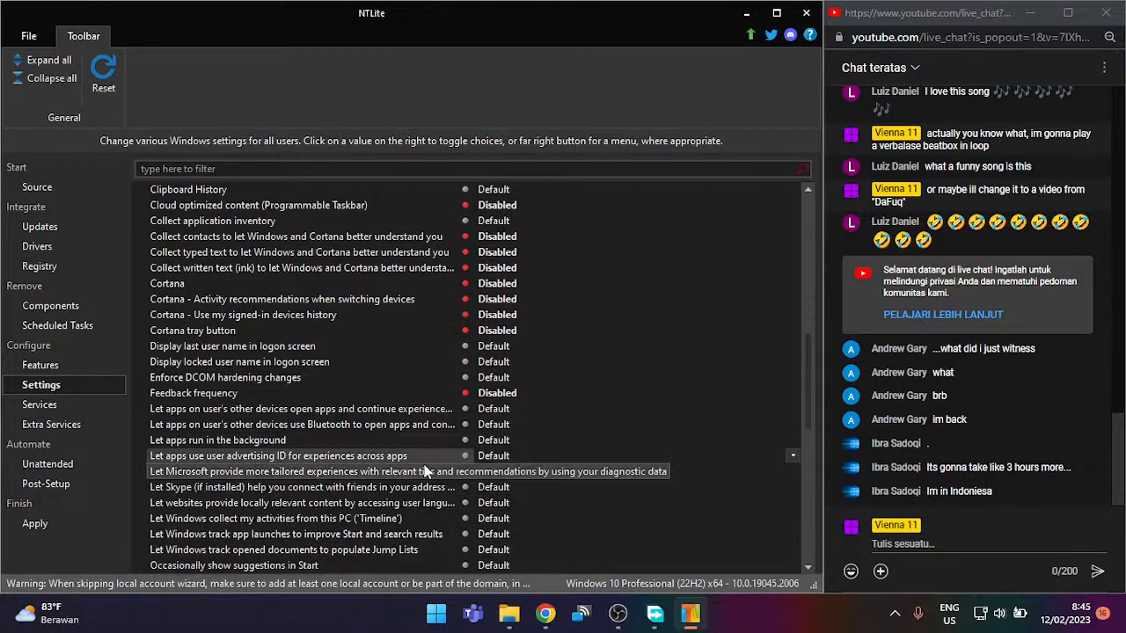
left_click(485, 456)
left_click(443, 470)
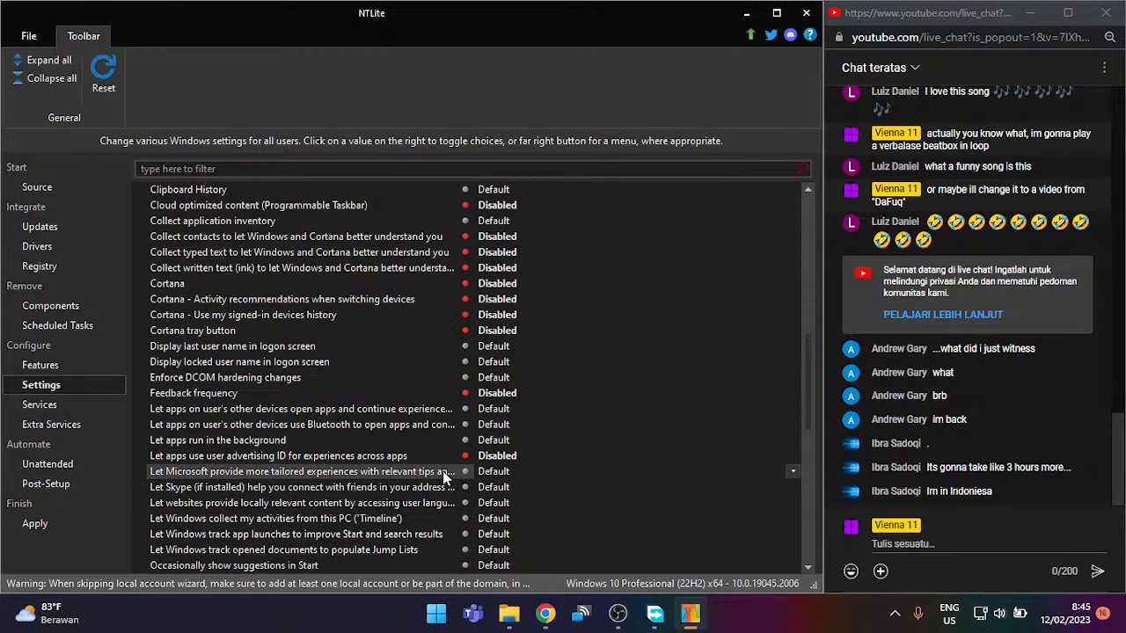
left_click(498, 470)
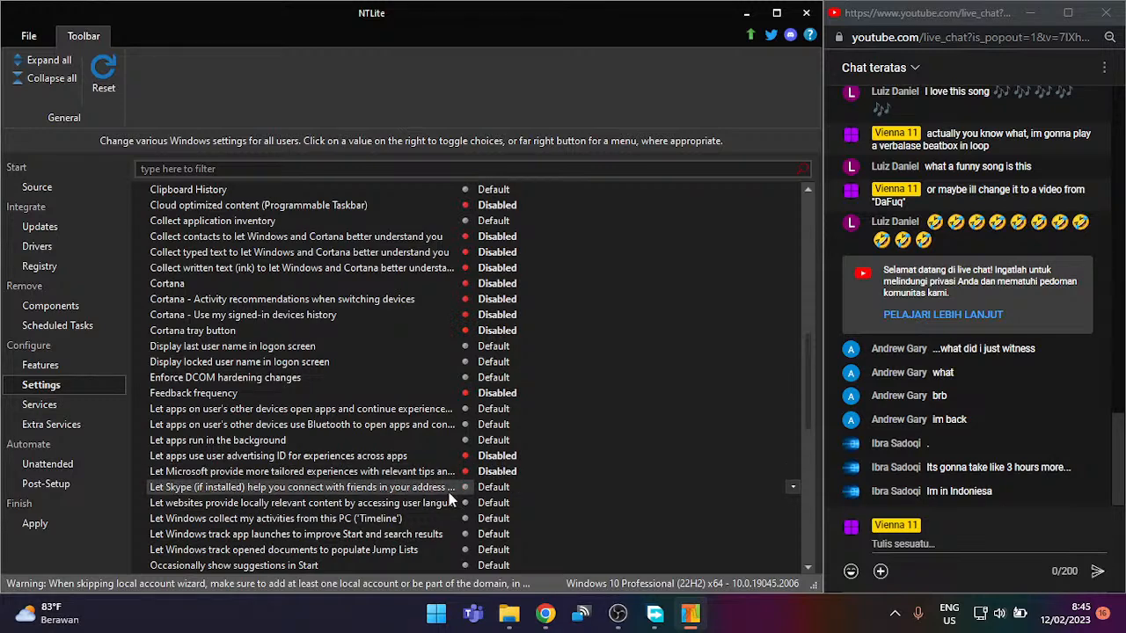
left_click(495, 487)
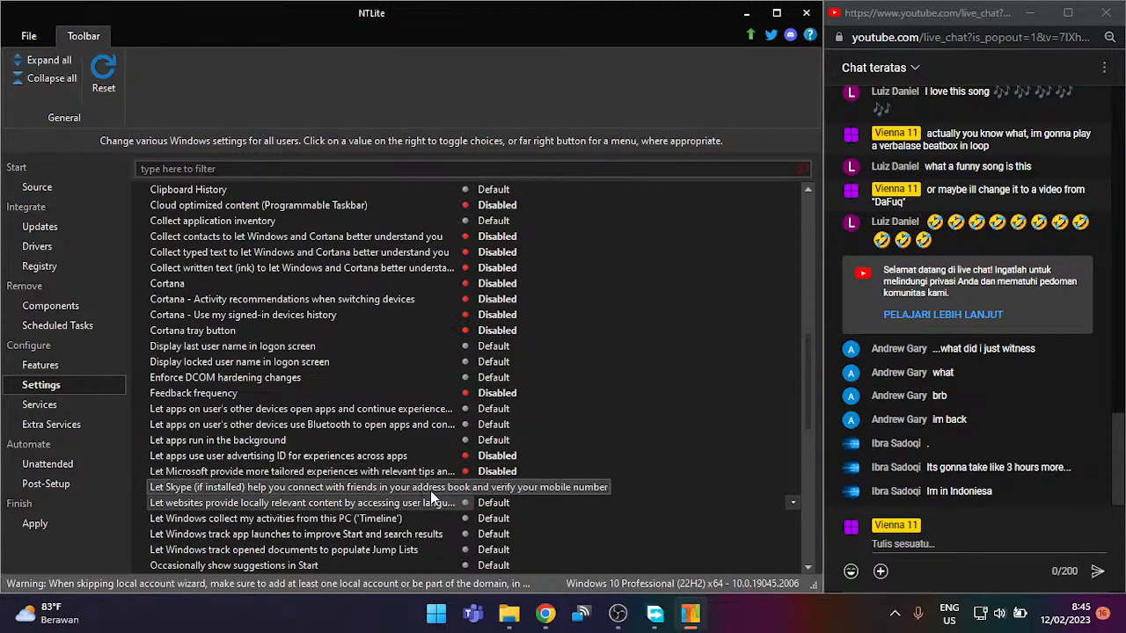
right_click(460, 189)
left_click(467, 235)
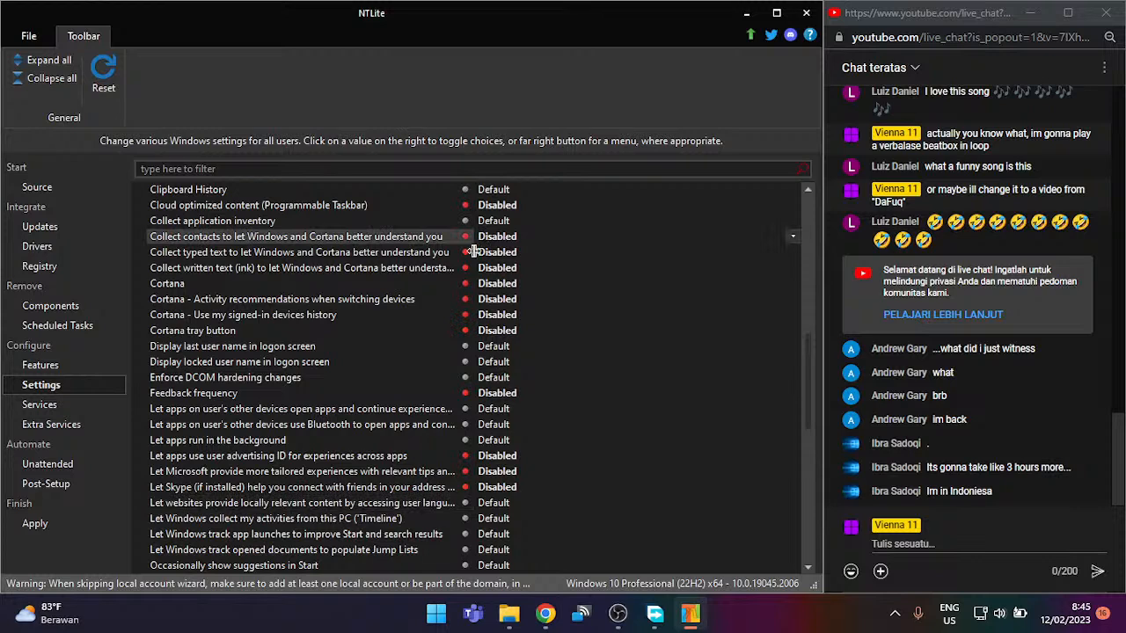
Step: Widen the name column, disable local website content, Timeline and app-launch tracking; Jump Lists tracking ends Enabled
left_click_drag(472, 276, 689, 411)
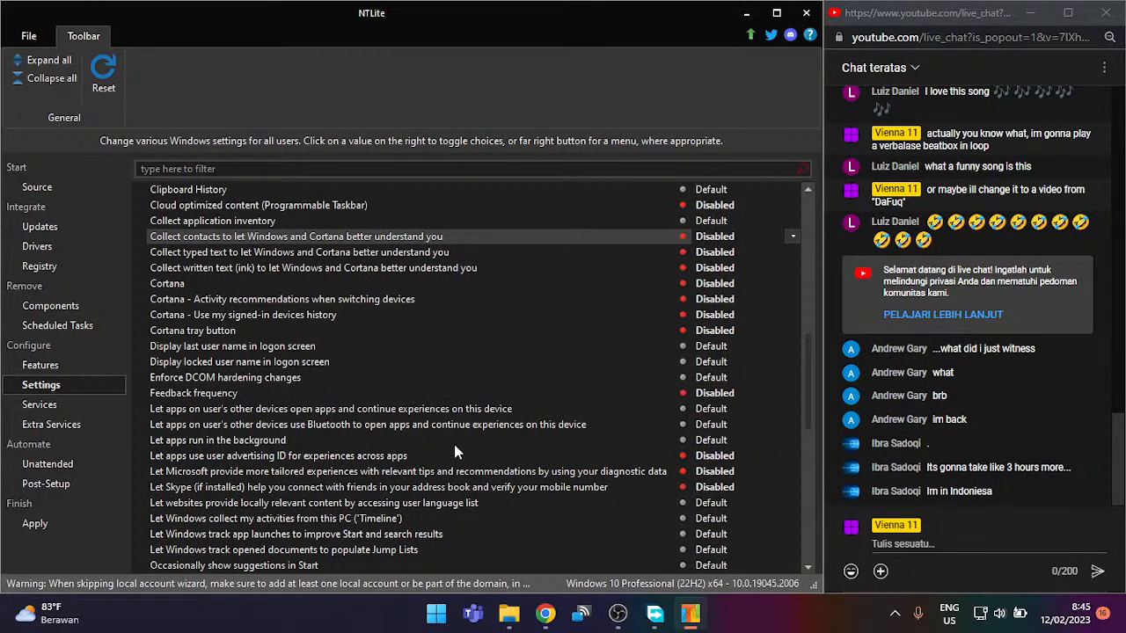
double_click(434, 505)
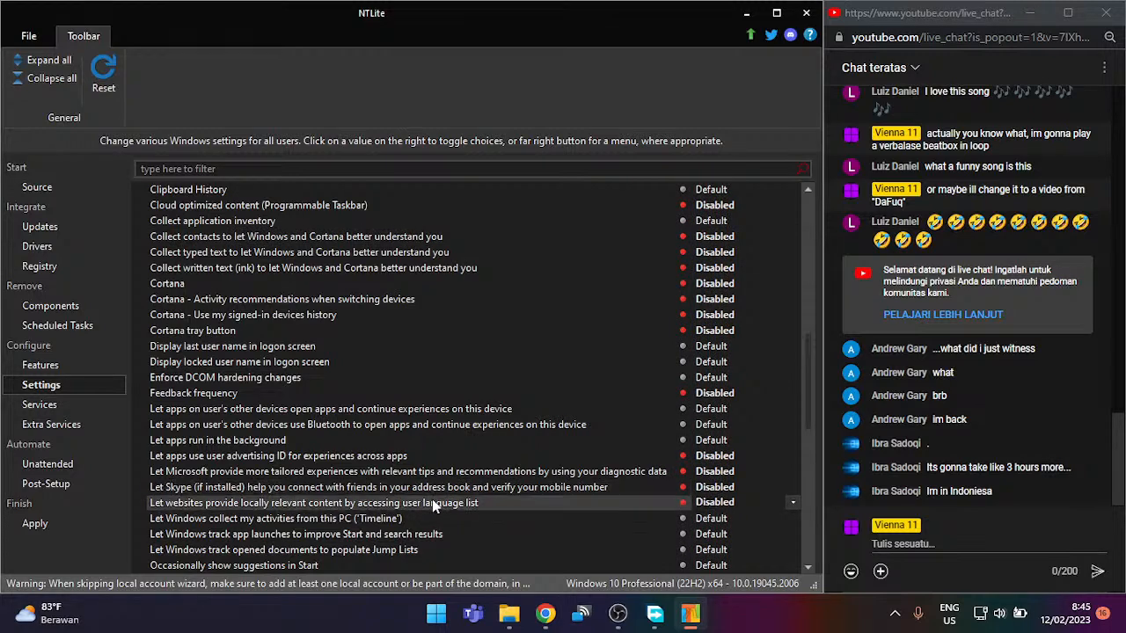
double_click(370, 519)
double_click(363, 528)
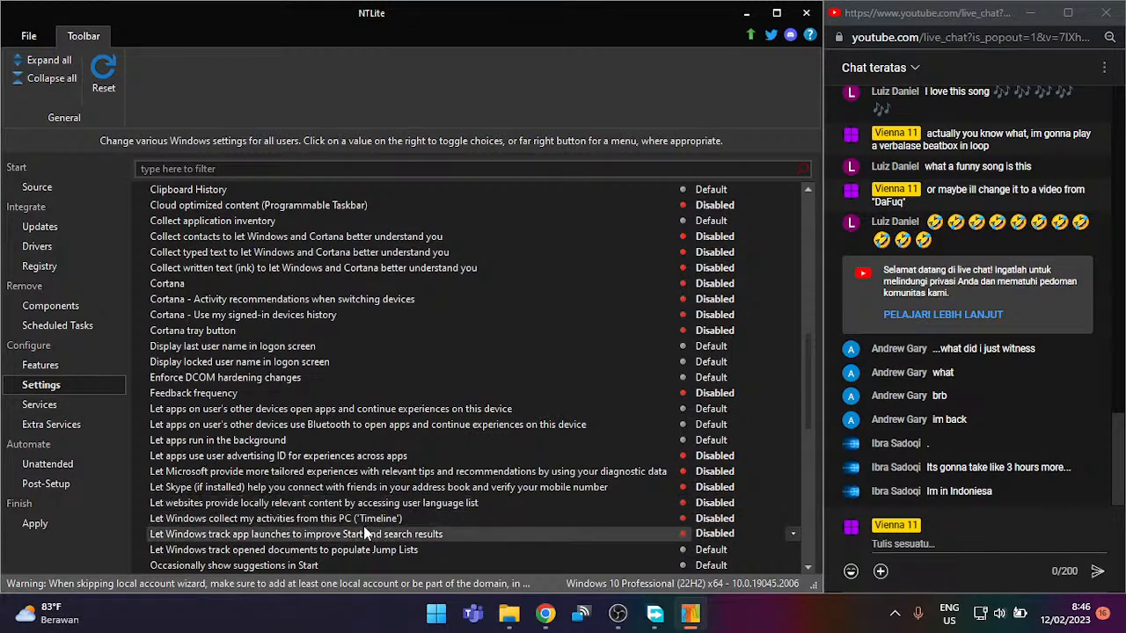
double_click(274, 546)
double_click(274, 546)
left_click(280, 563)
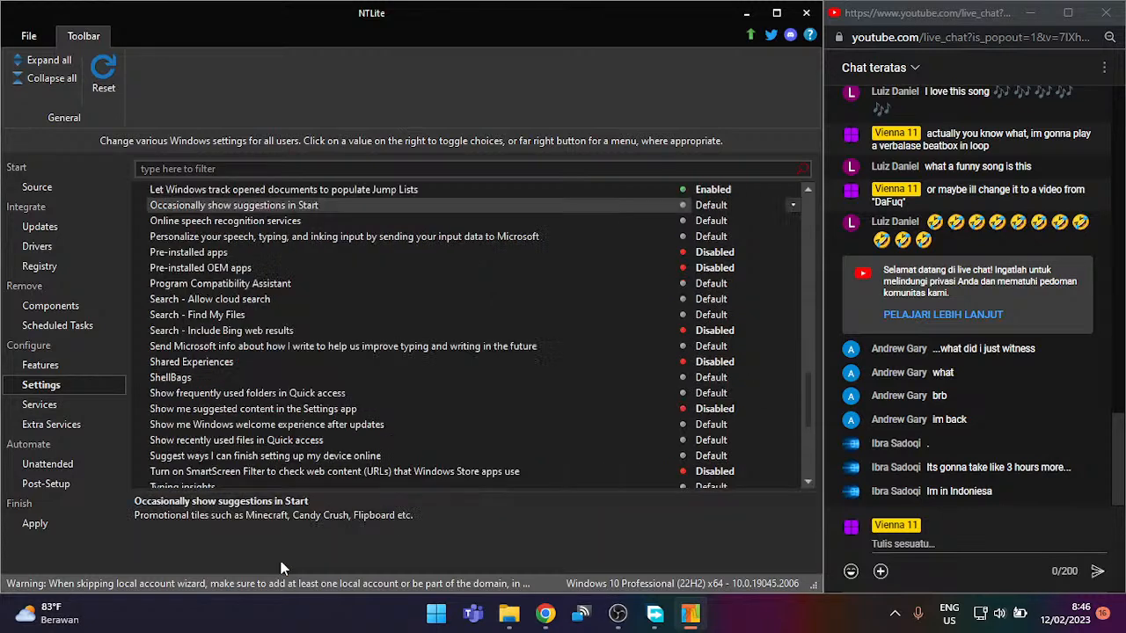
scroll(331, 444, "down", 5)
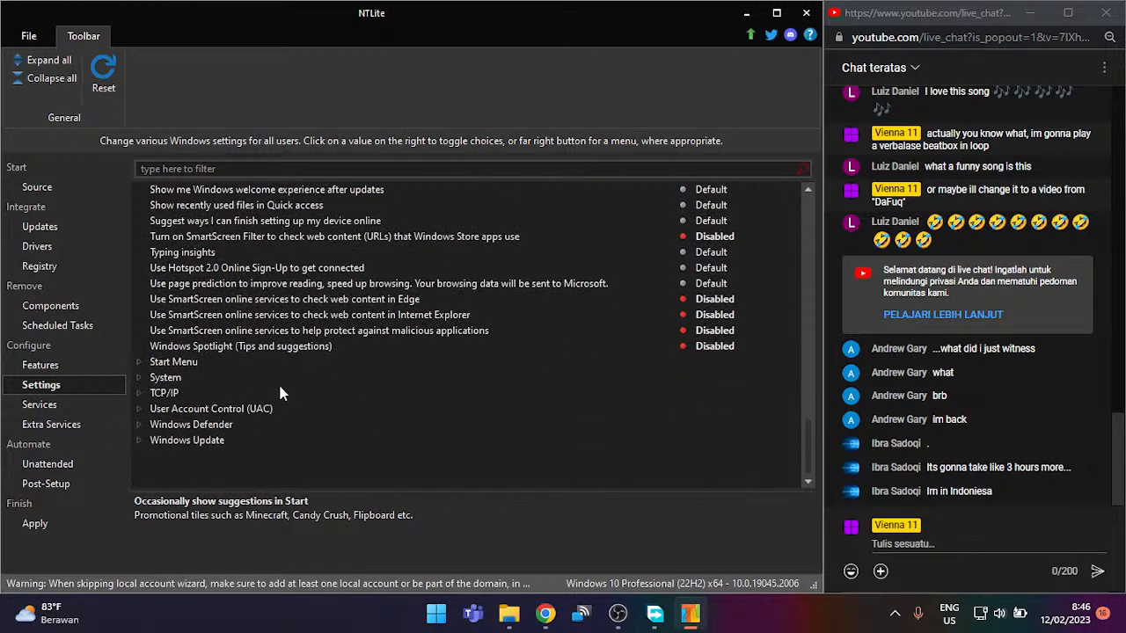
scroll(338, 236, "up", 3)
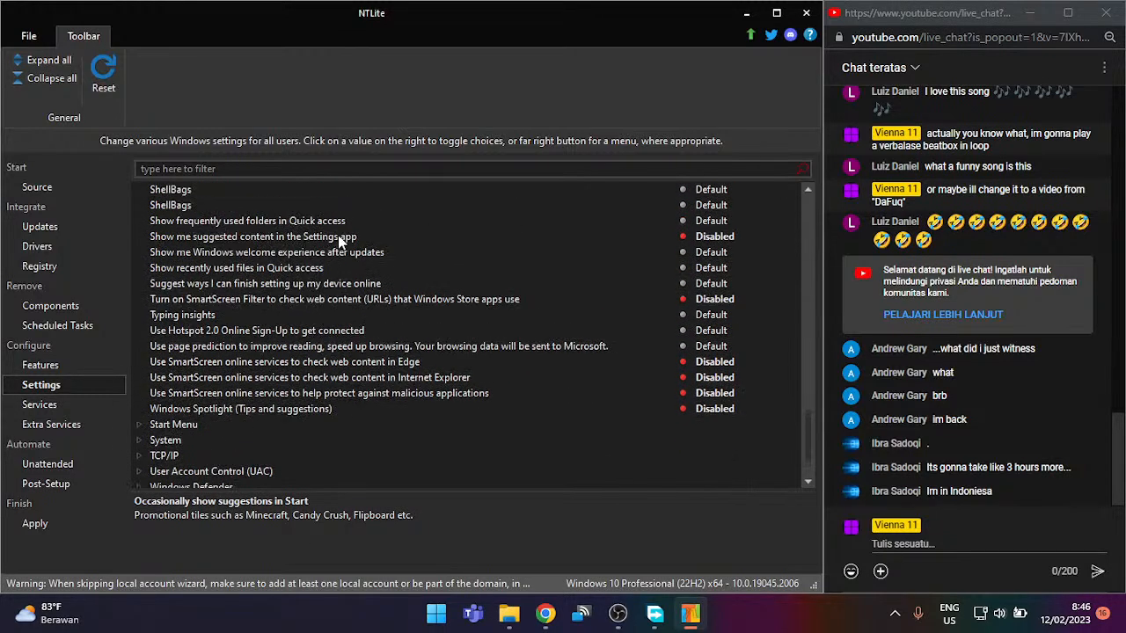
scroll(338, 235, "up", 3)
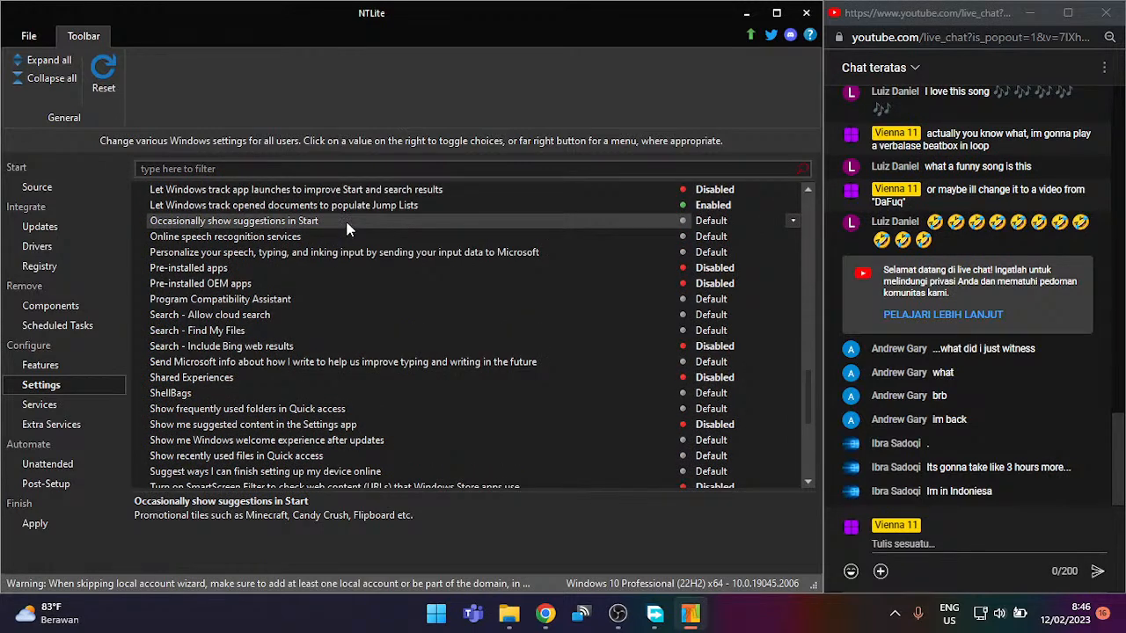
left_click(356, 211)
left_click(354, 210)
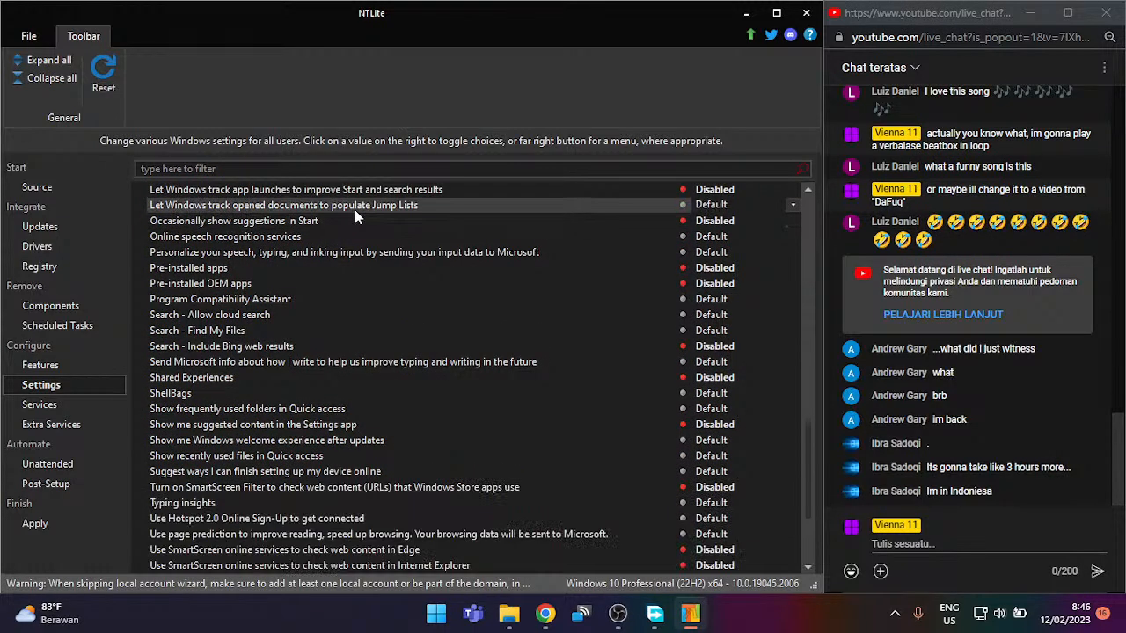
double_click(355, 210)
double_click(354, 209)
double_click(355, 209)
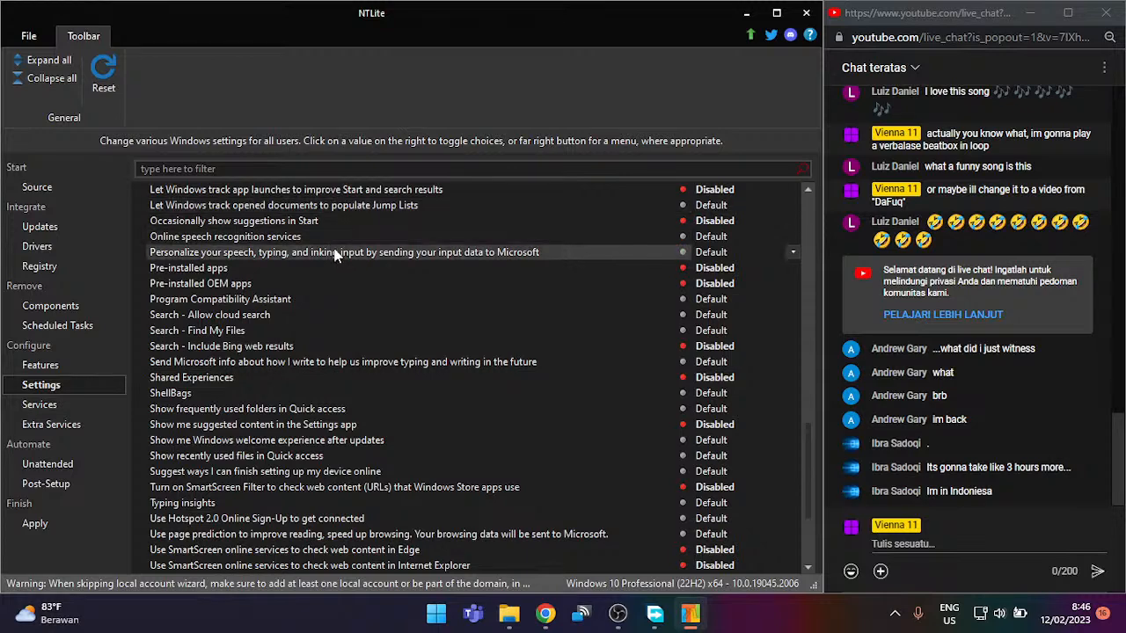
double_click(345, 236)
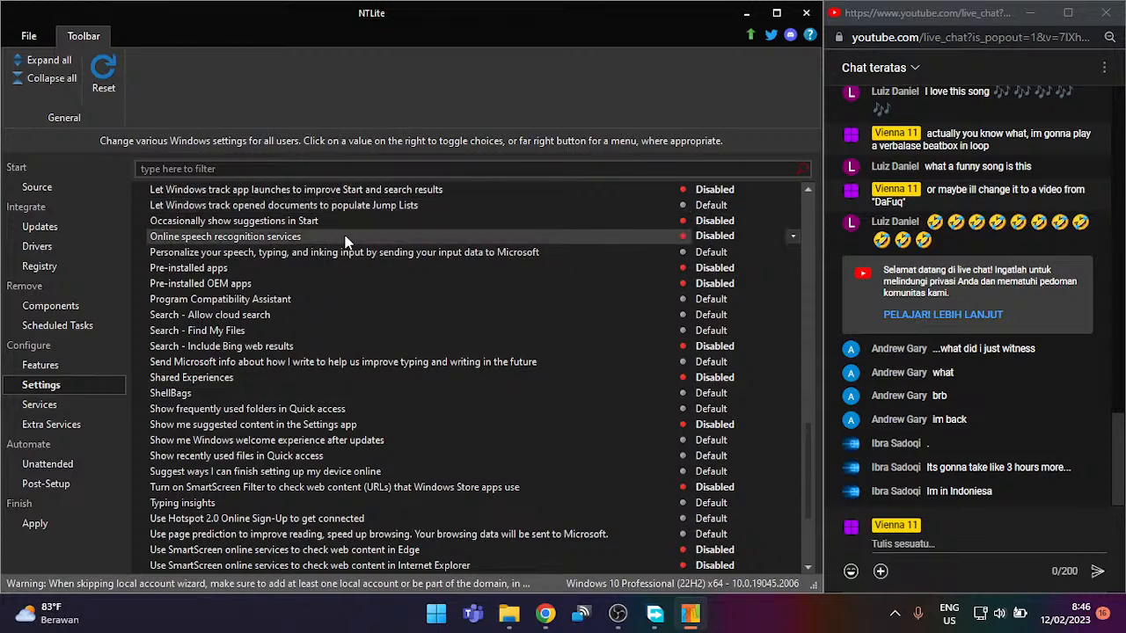
double_click(350, 254)
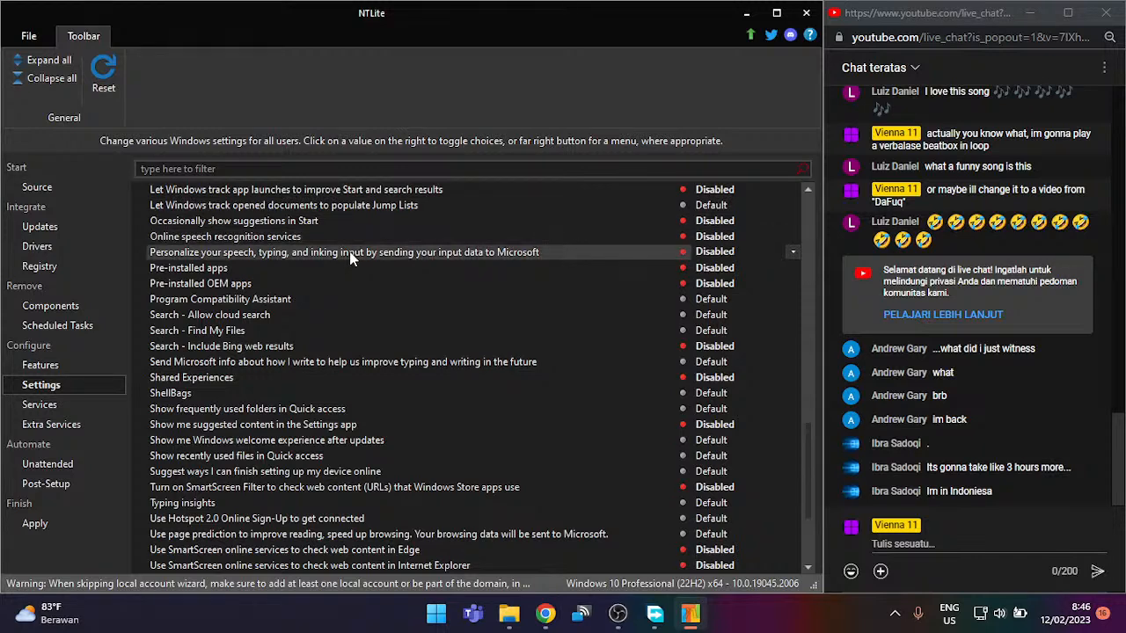
left_click(310, 315)
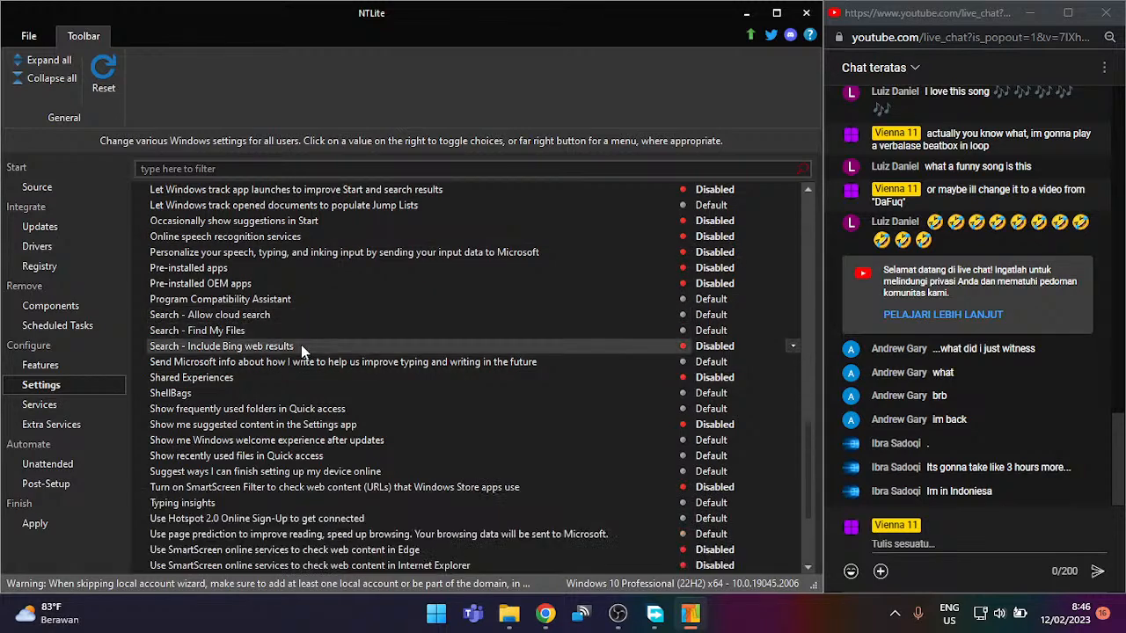
double_click(282, 367)
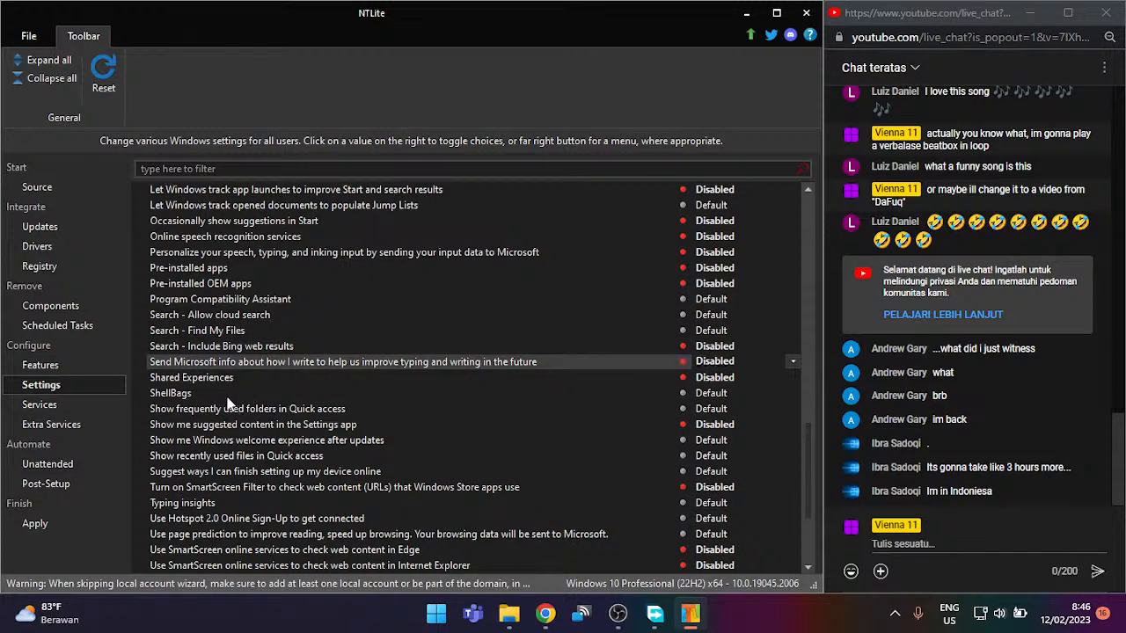
left_click(230, 443)
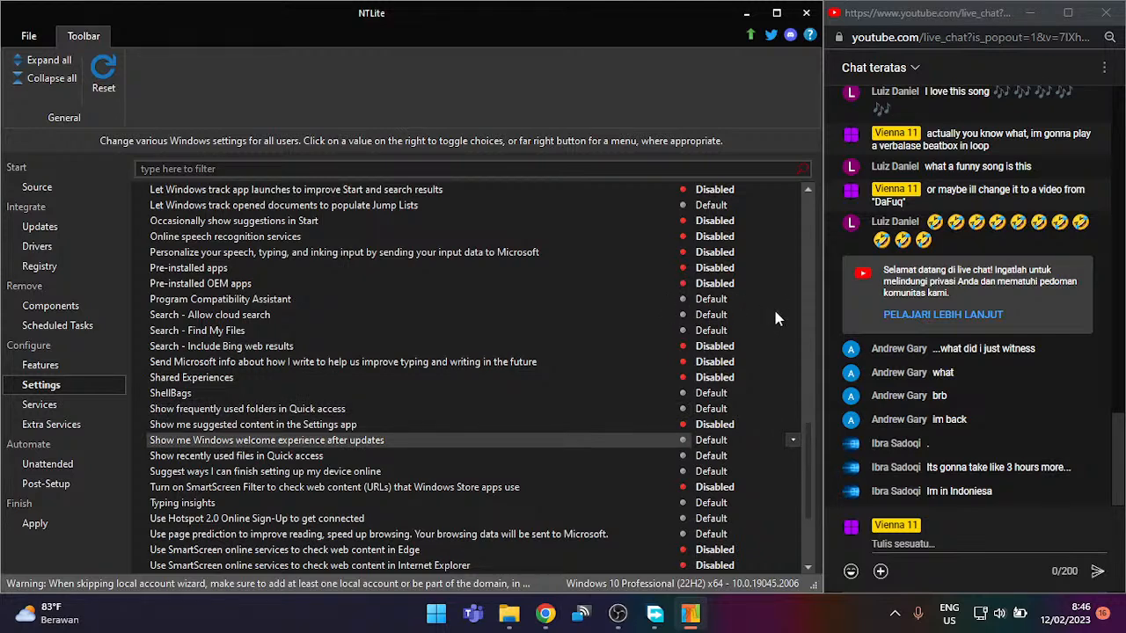
key("Down")
key("Down")
key("Down")
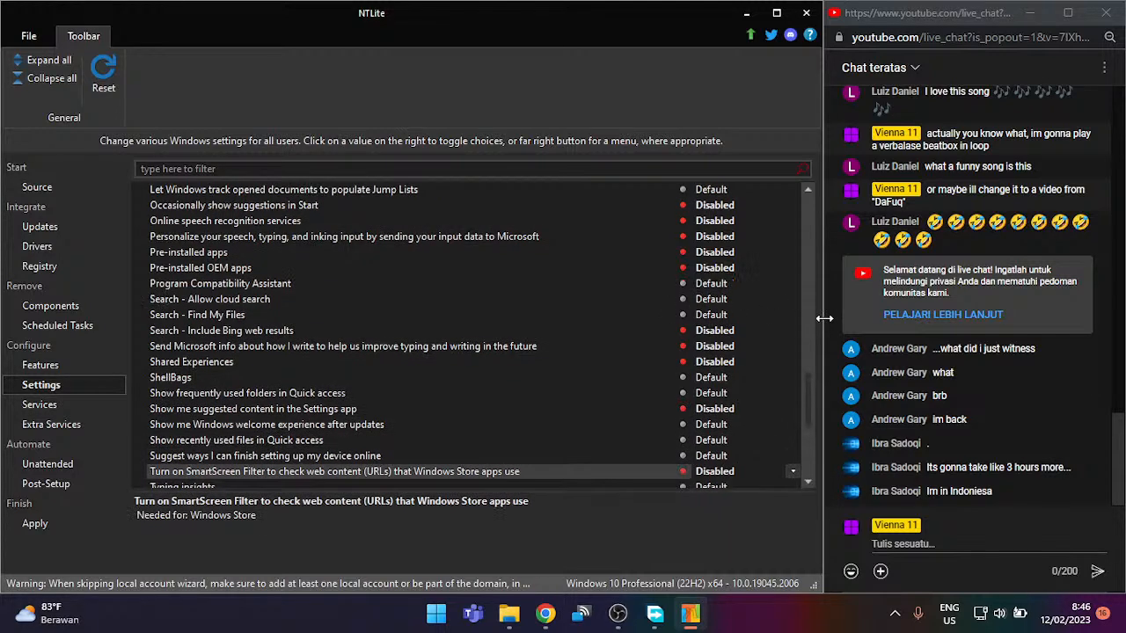
key("Up")
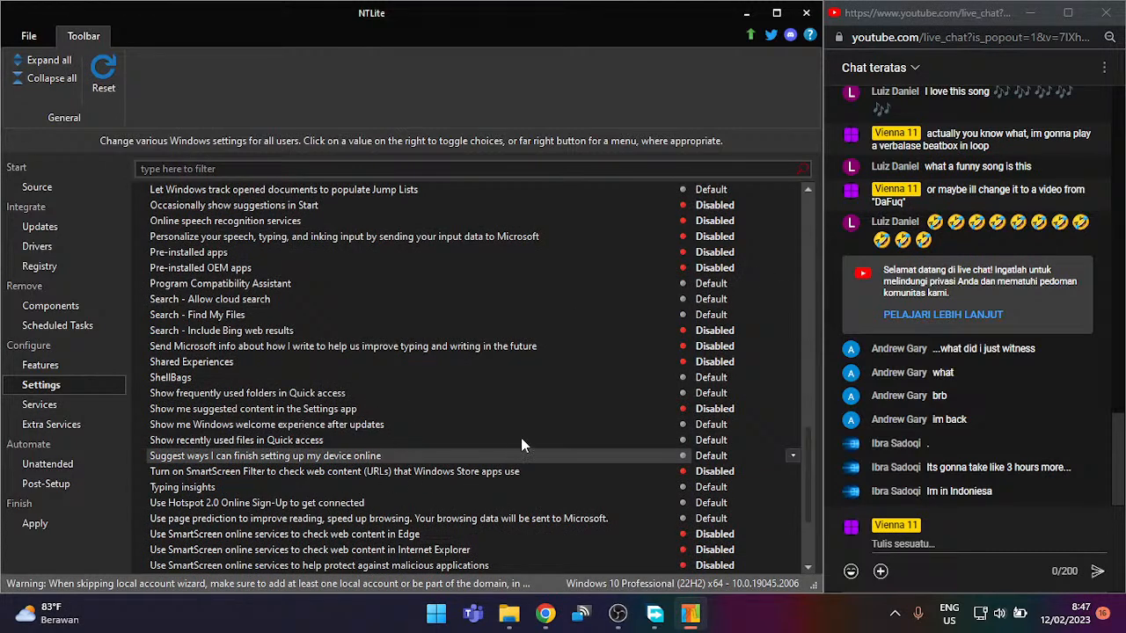
left_click(703, 455)
left_click(274, 489)
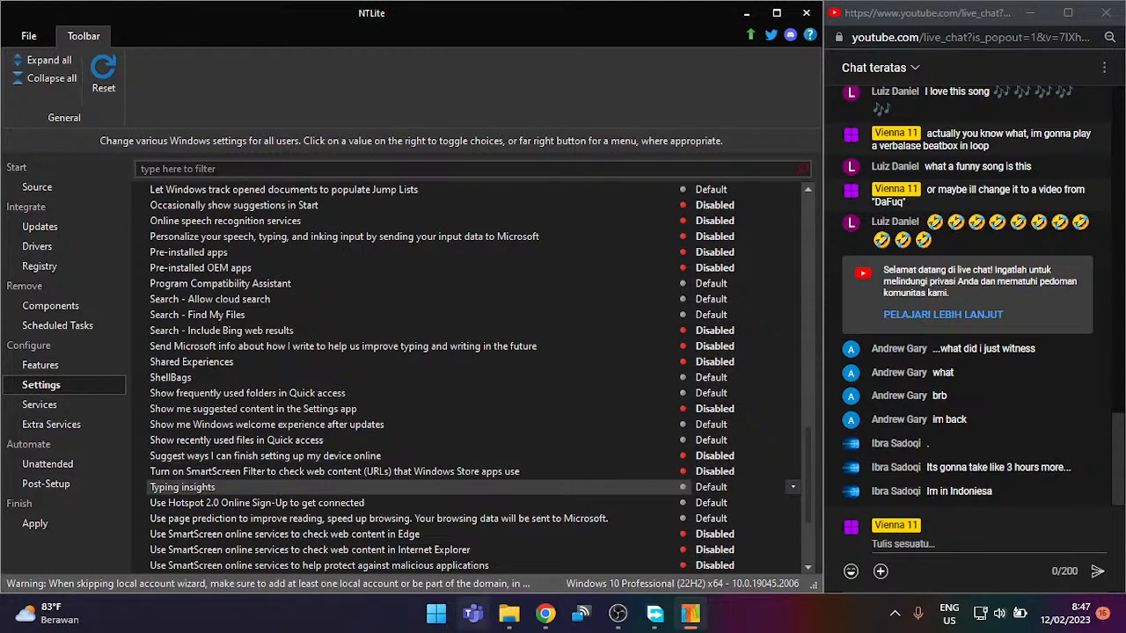
left_click(686, 486)
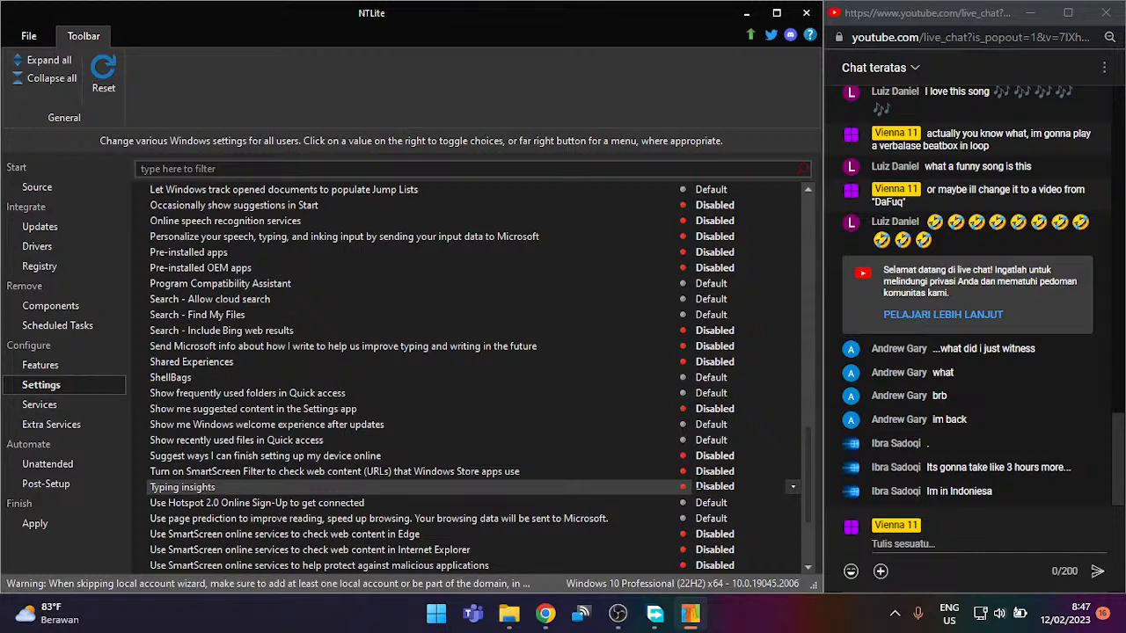
scroll(708, 506, "down", 2)
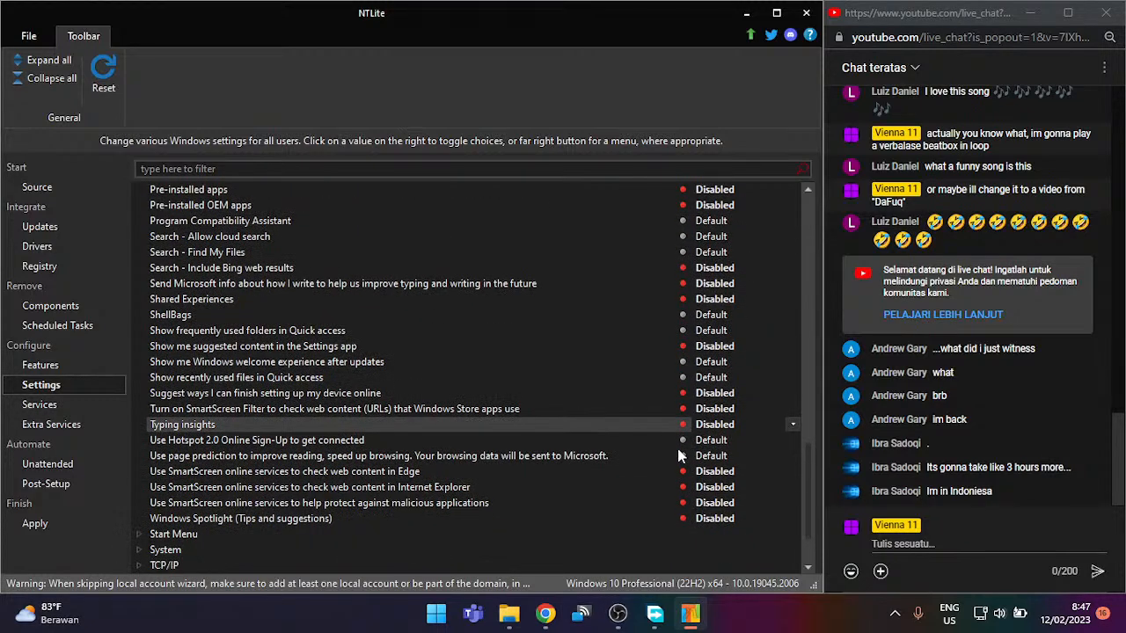
left_click(698, 456)
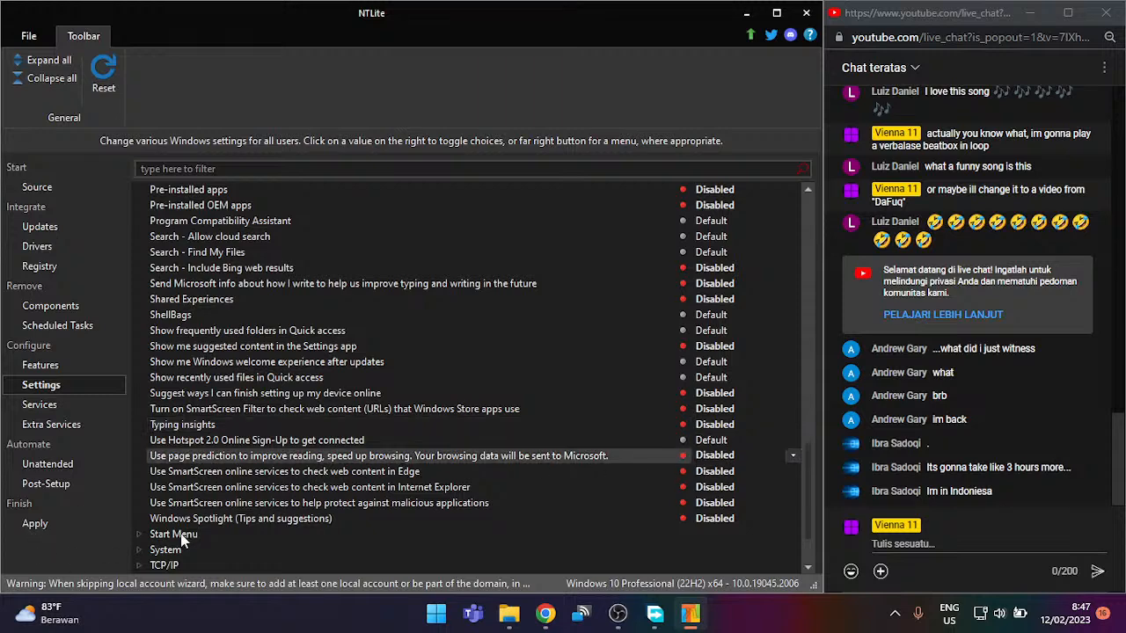
scroll(185, 532, "up", 1)
scroll(196, 479, "up", 10)
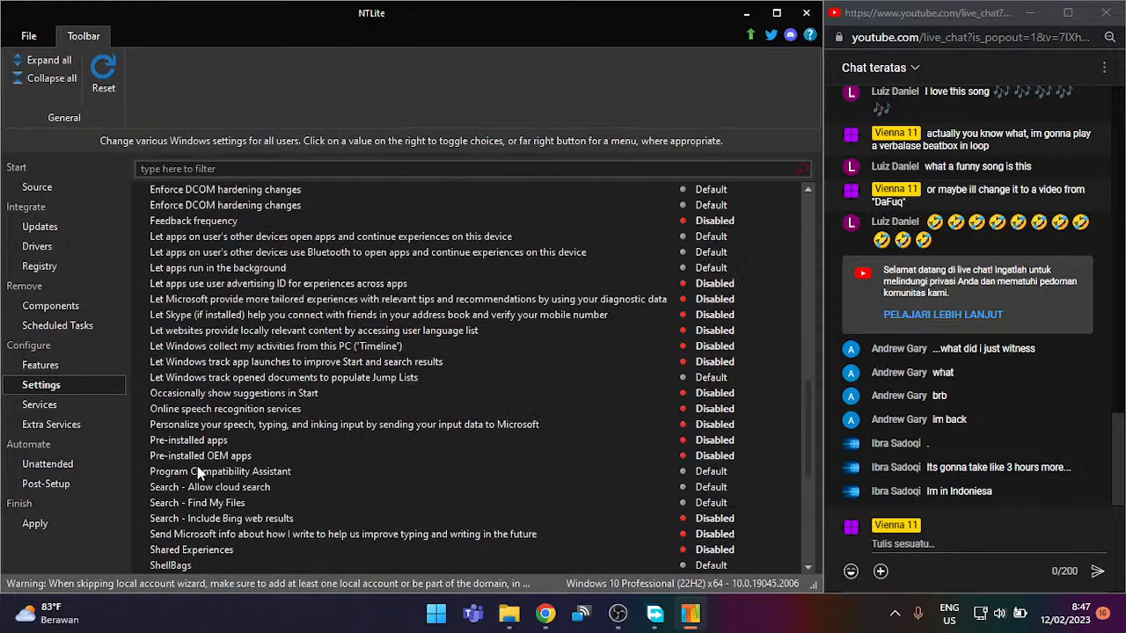
scroll(198, 473, "up", 12)
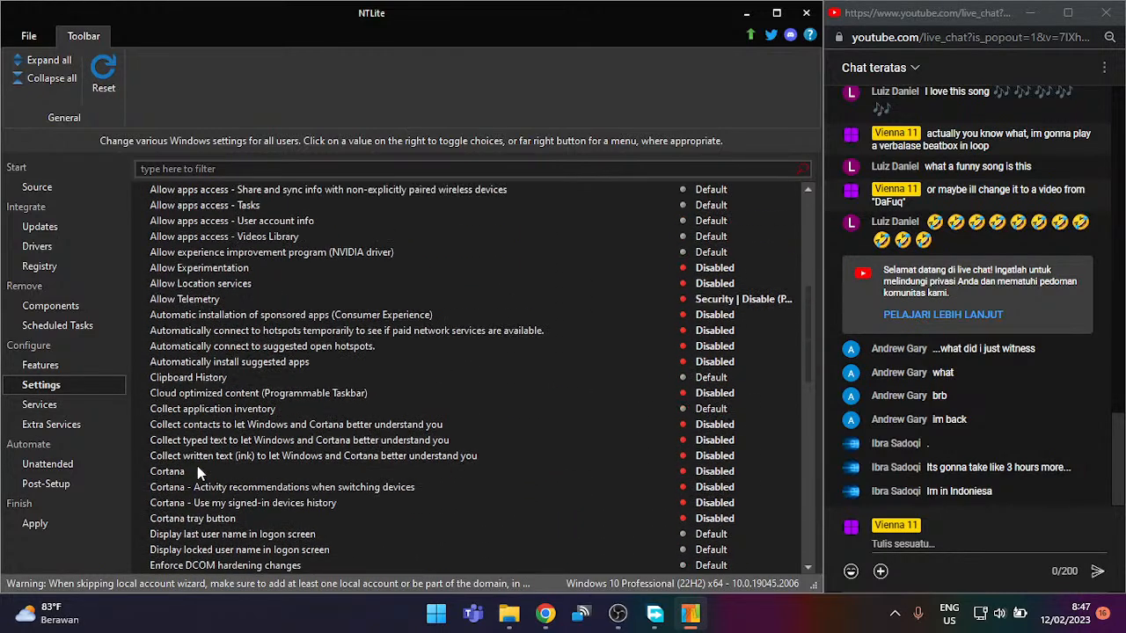
scroll(199, 474, "up", 2)
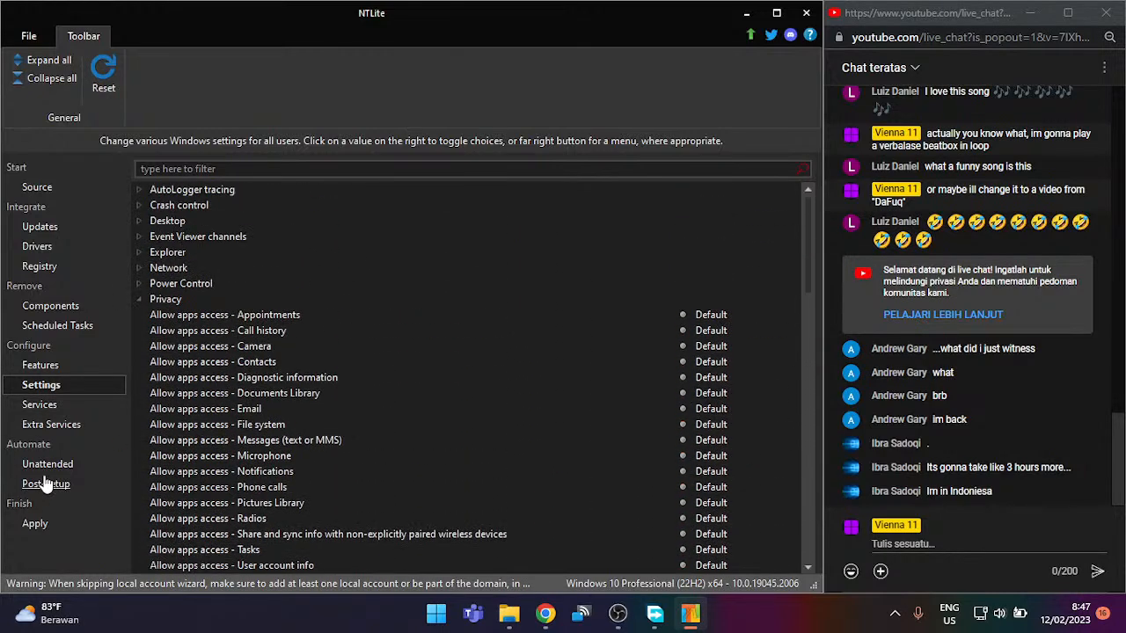
Step: Open the Unattended page and review Skip Welcome, licensing, Computer name, Copy Profile and Product key options
left_click(48, 463)
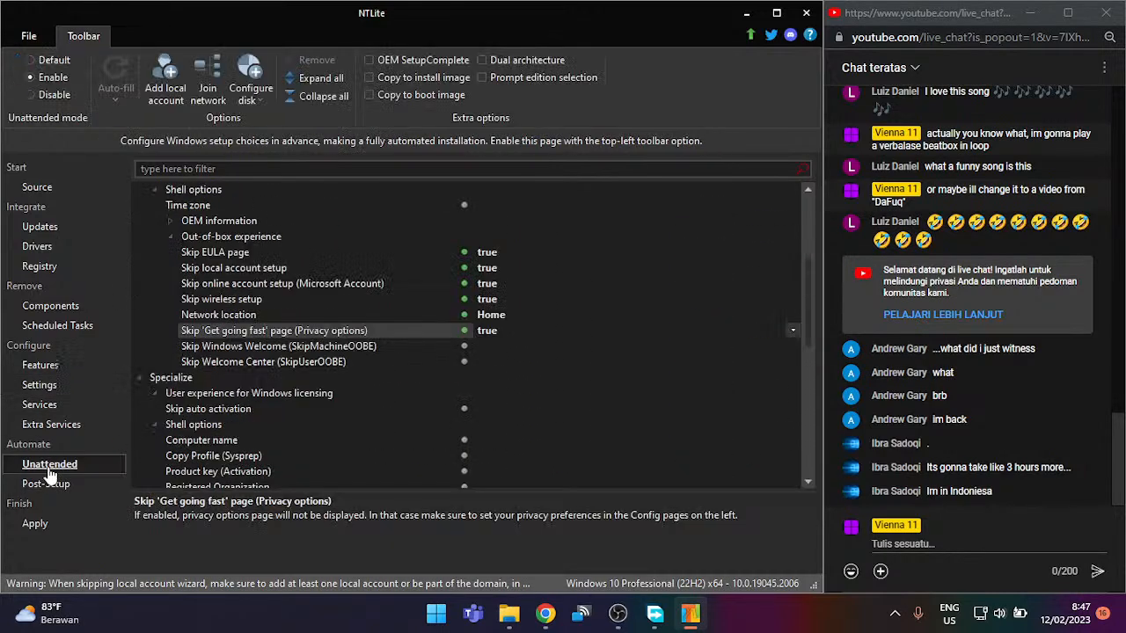
left_click(332, 350)
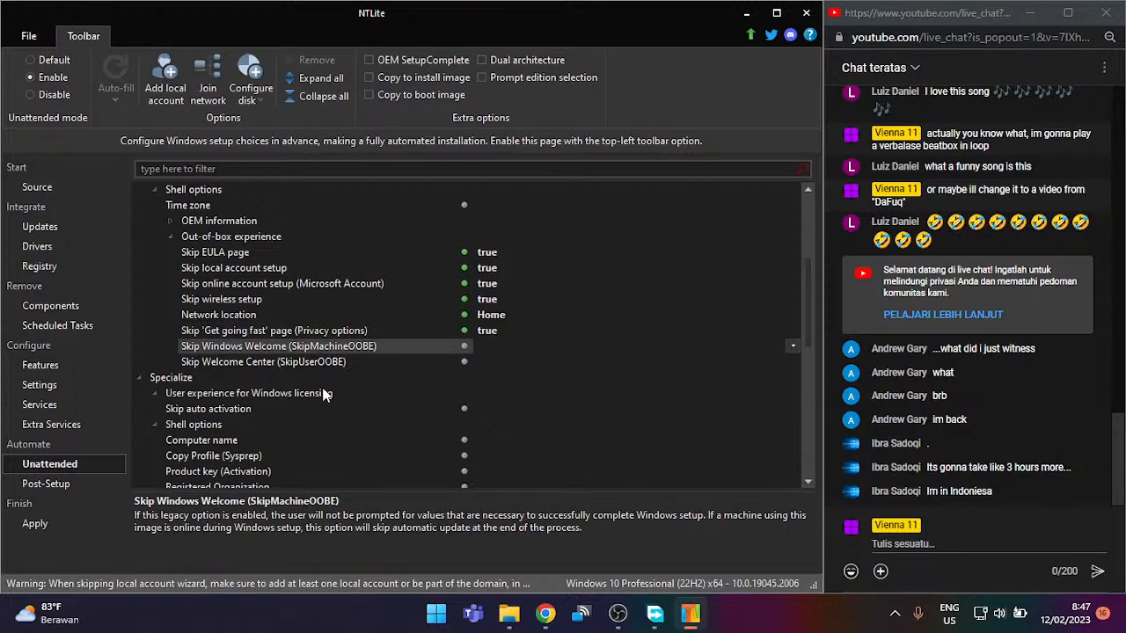
scroll(324, 389, "down", 1)
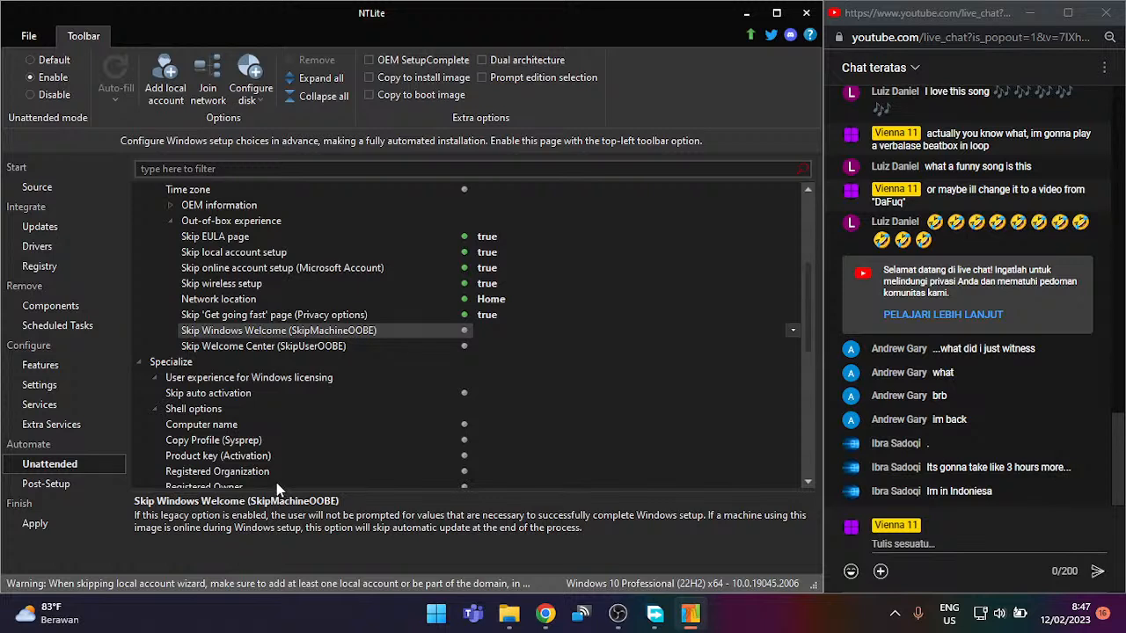
left_click(252, 346)
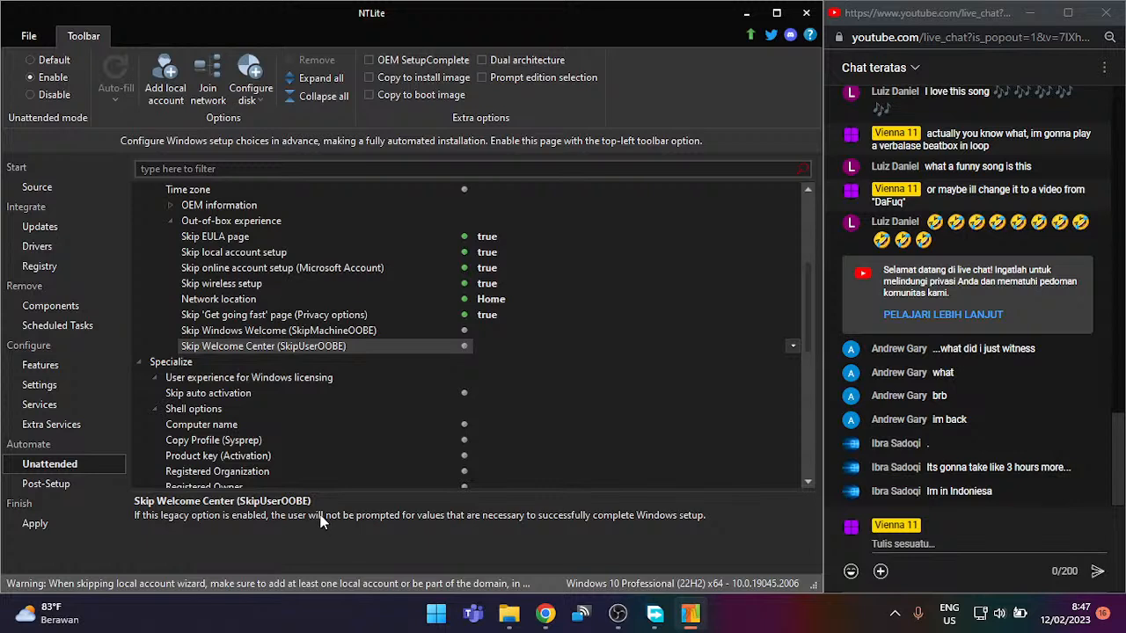
left_click(231, 380)
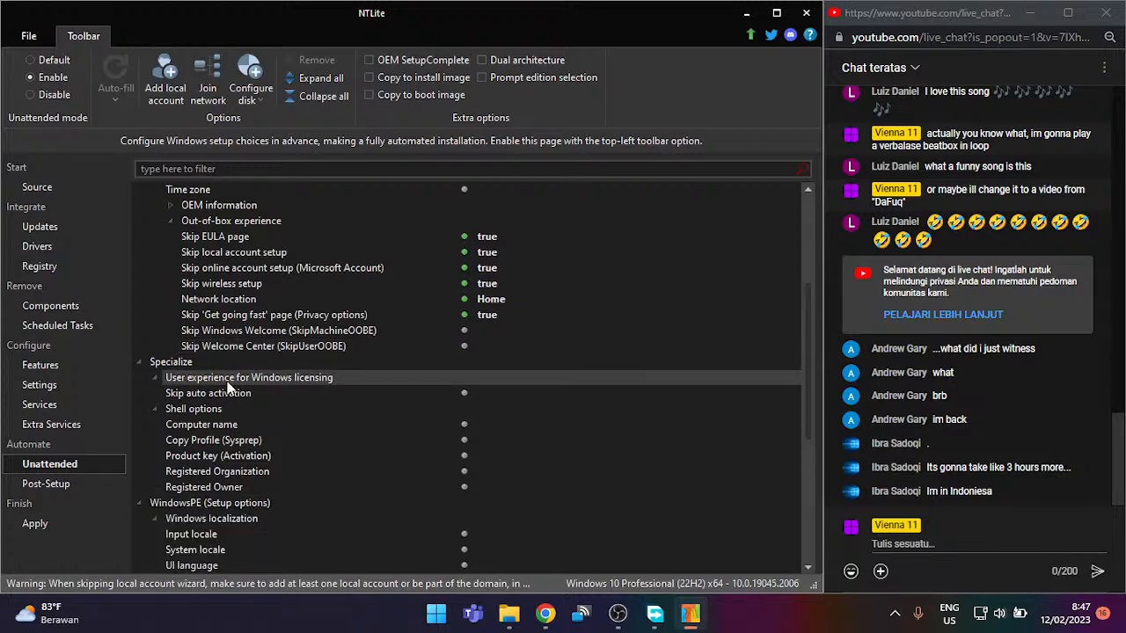
left_click(227, 381)
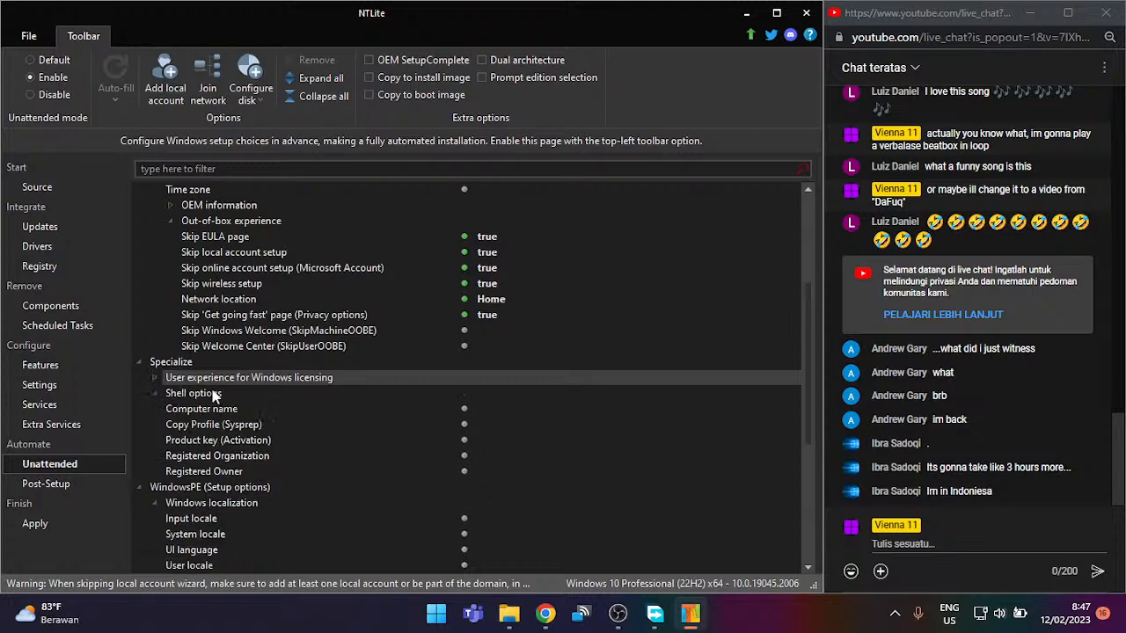
left_click(213, 409)
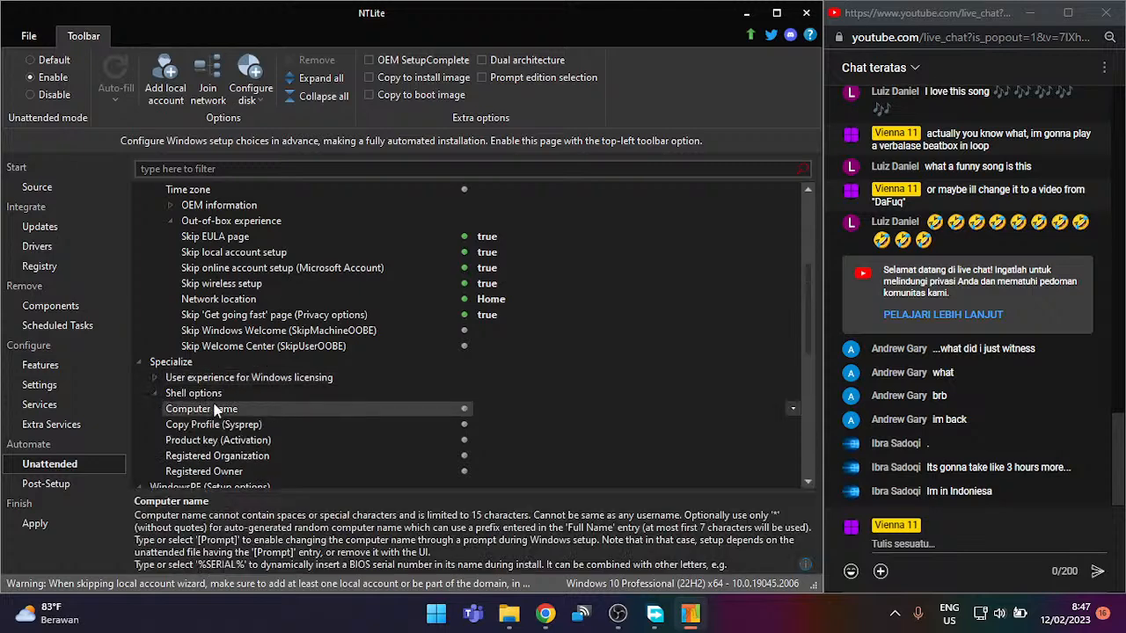
left_click(418, 423)
left_click(396, 441)
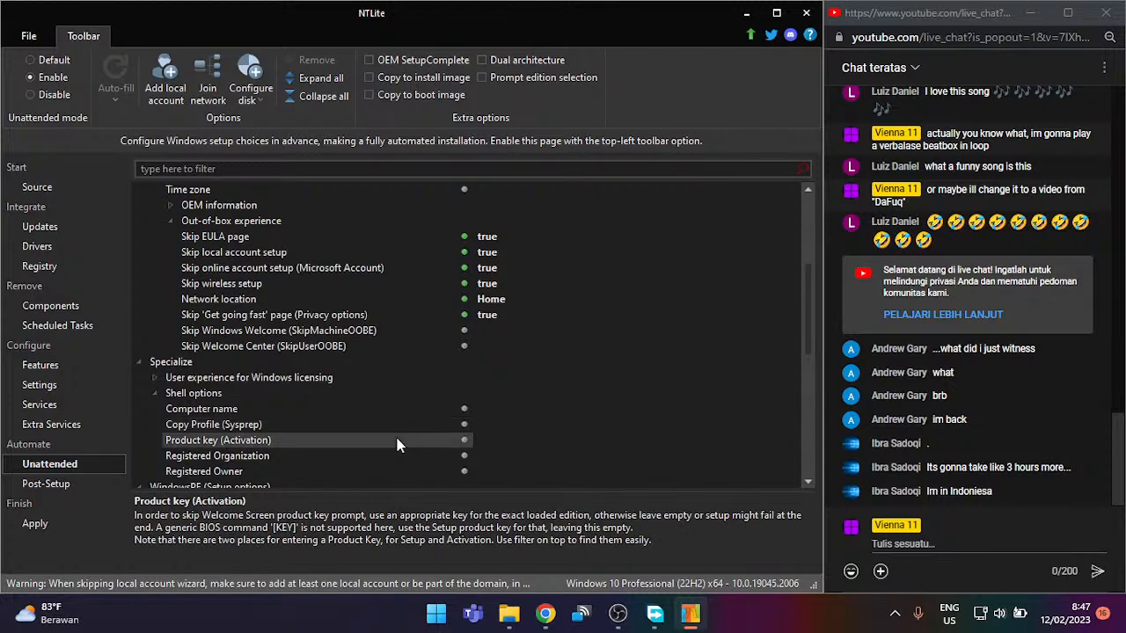
left_click(383, 456)
scroll(383, 436, "down", 1)
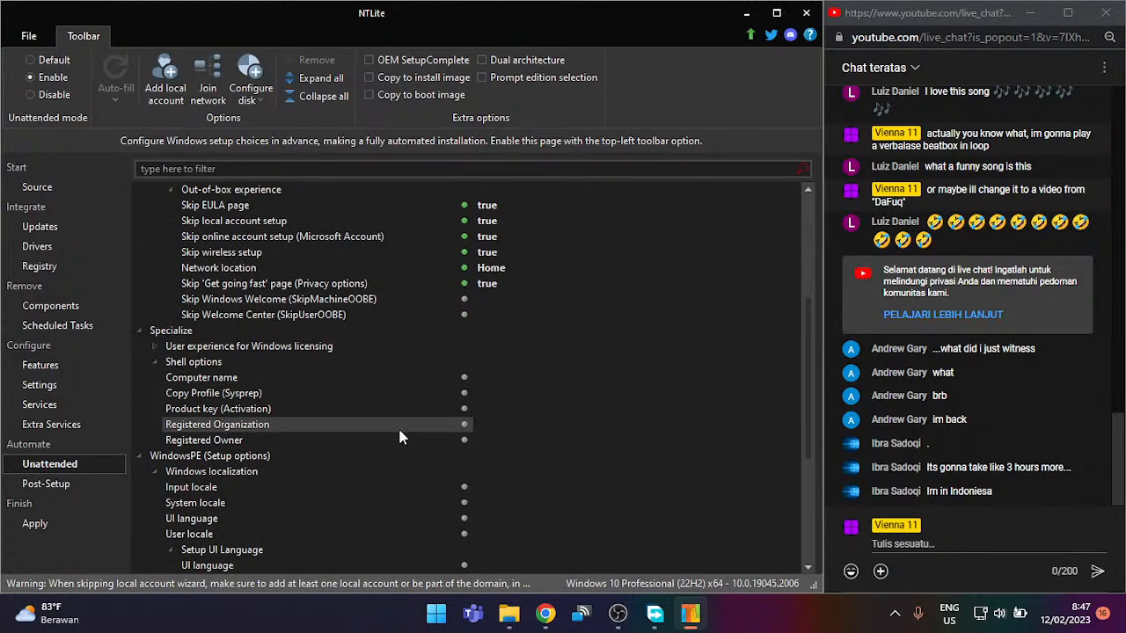
Step: Enter 'Device owner' as Registered Owner and set Compress Windows (Compact OS) to true
left_click(395, 438)
left_click(396, 438)
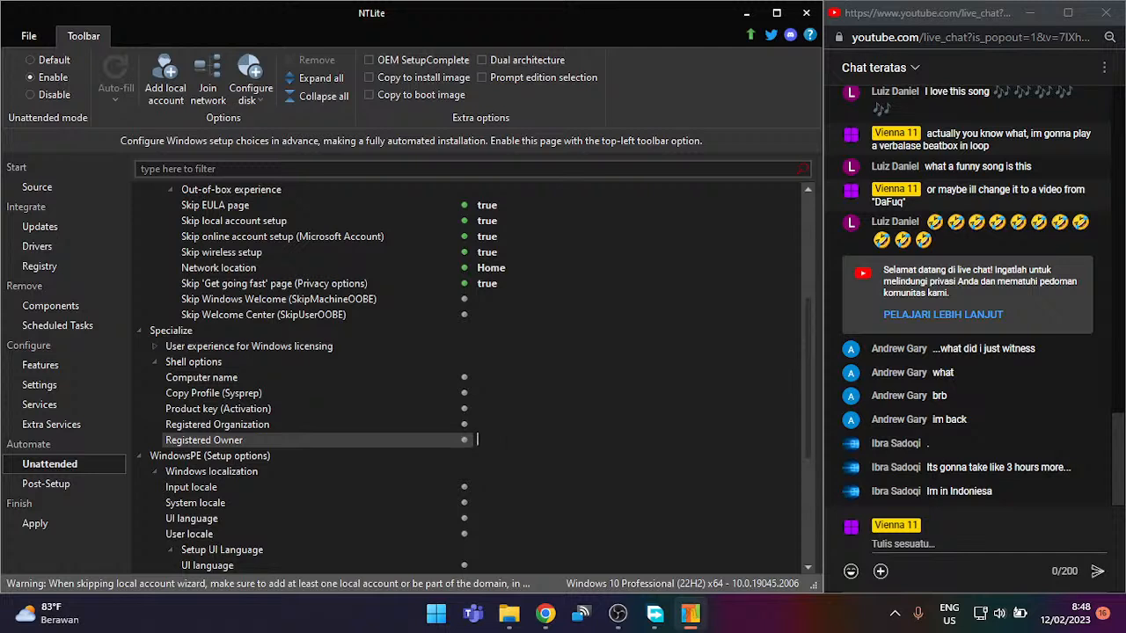
type("Device owner")
scroll(484, 485, "down", 5)
scroll(480, 455, "down", 3)
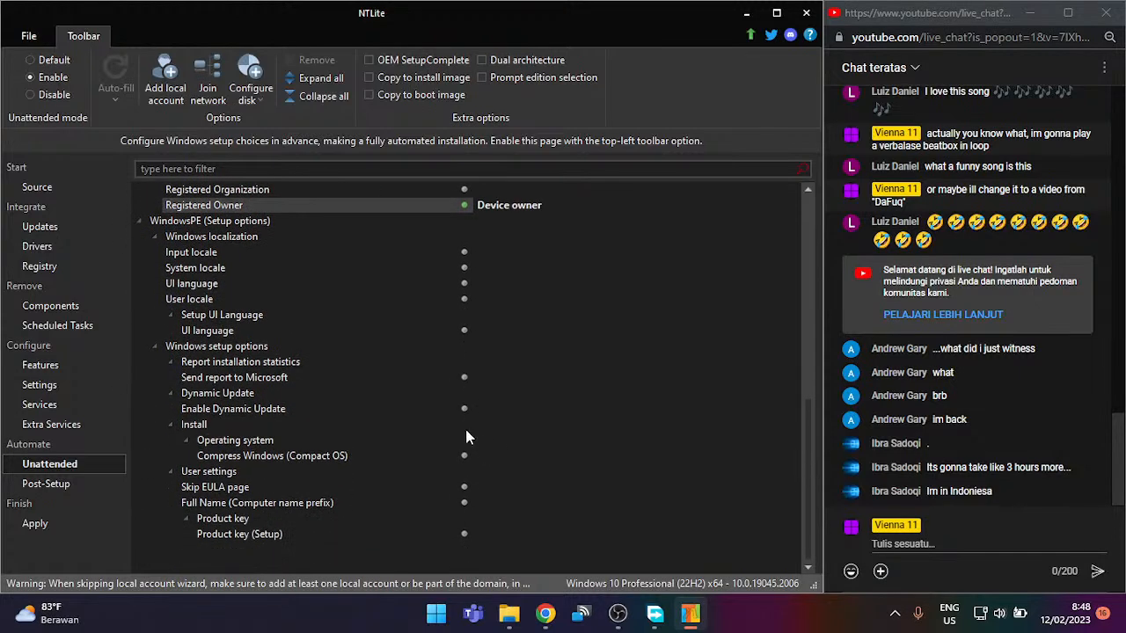
left_click(405, 455)
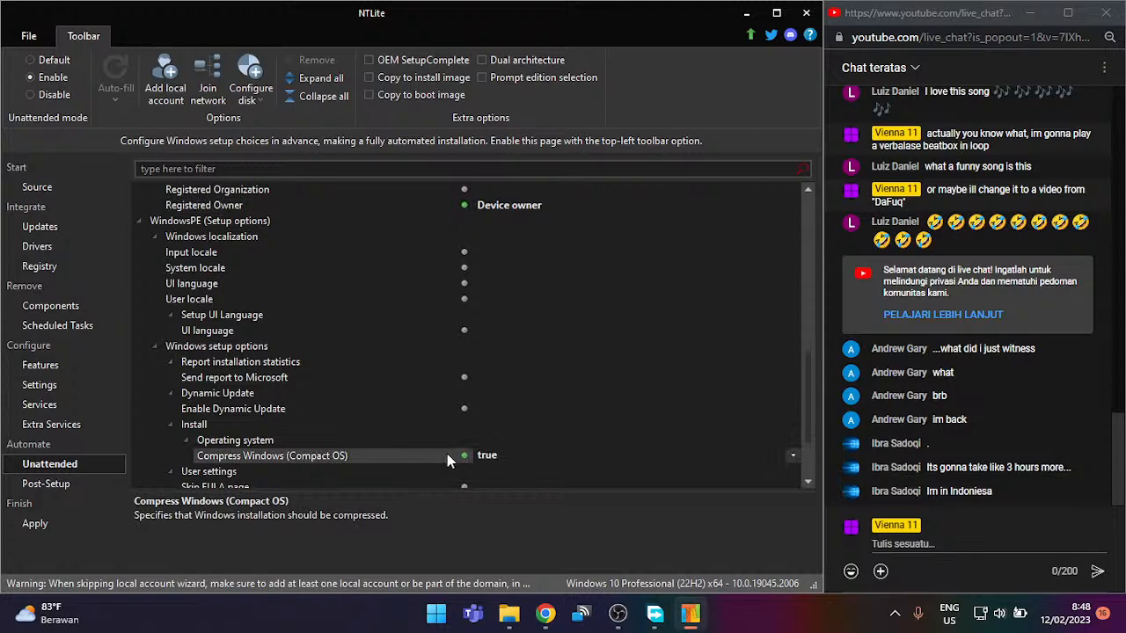
scroll(447, 453, "down", 2)
scroll(352, 449, "down", 1)
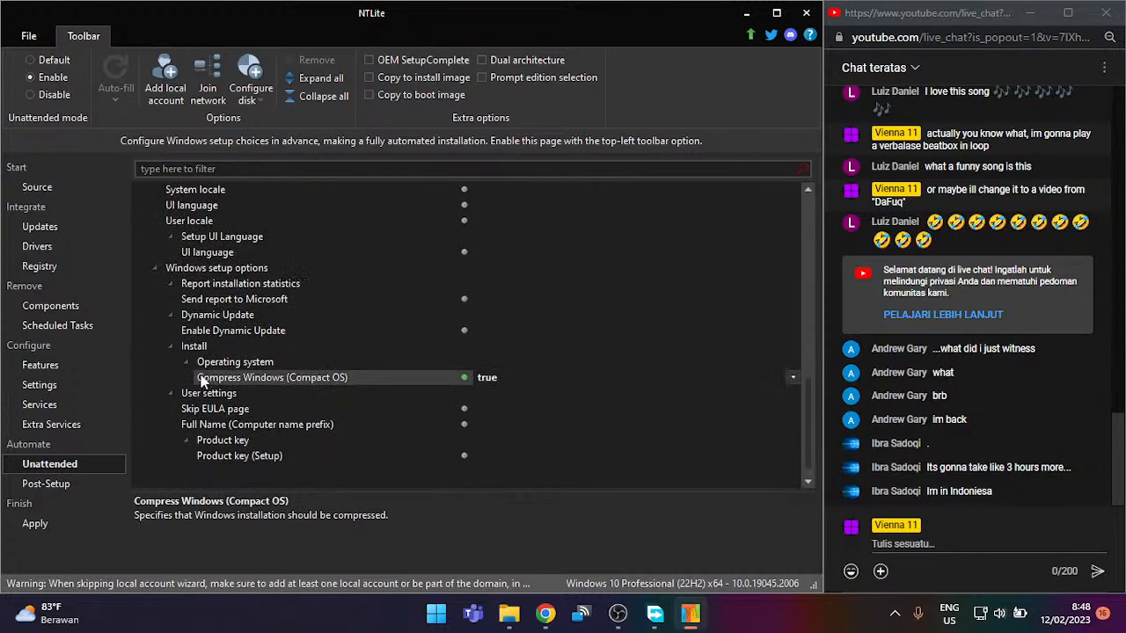
double_click(224, 394)
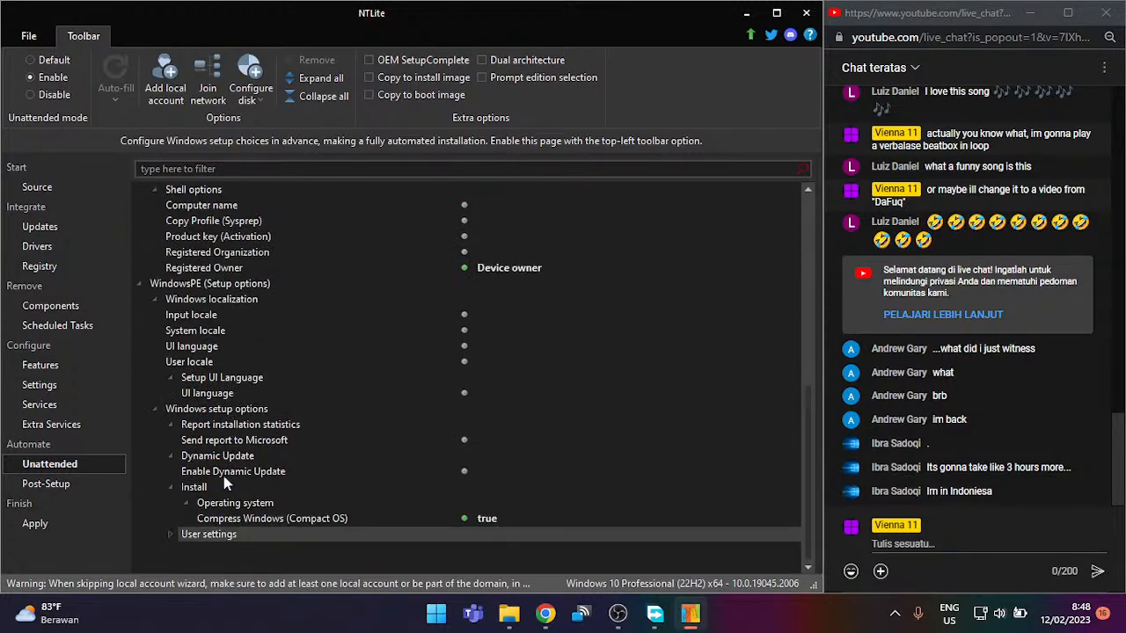
double_click(224, 534)
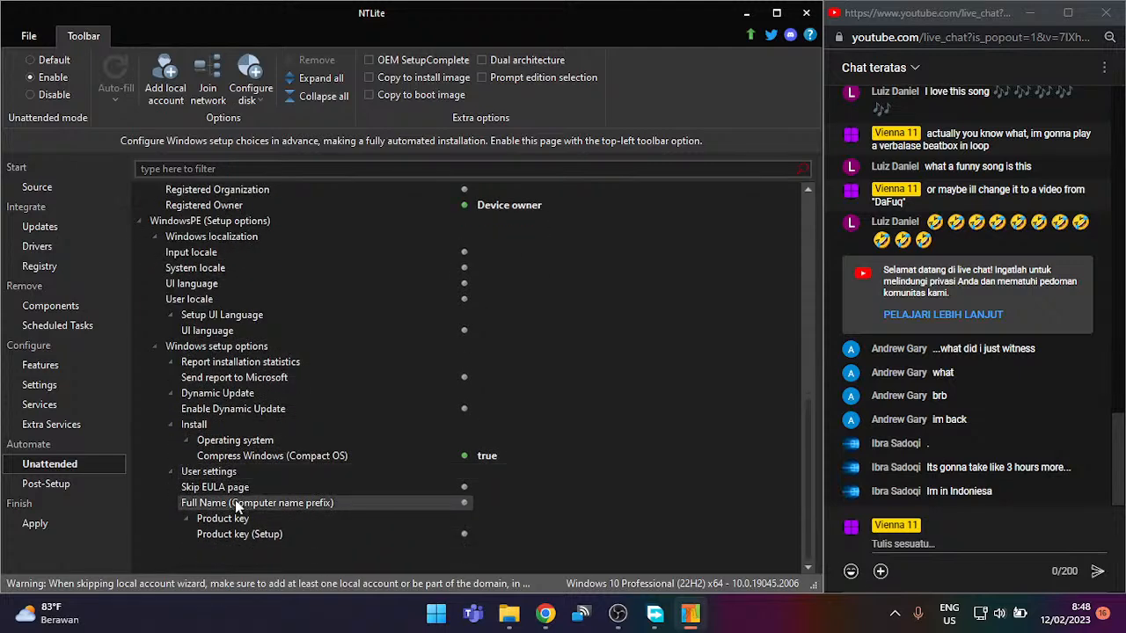
scroll(357, 459, "up", 5)
scroll(372, 481, "up", 10)
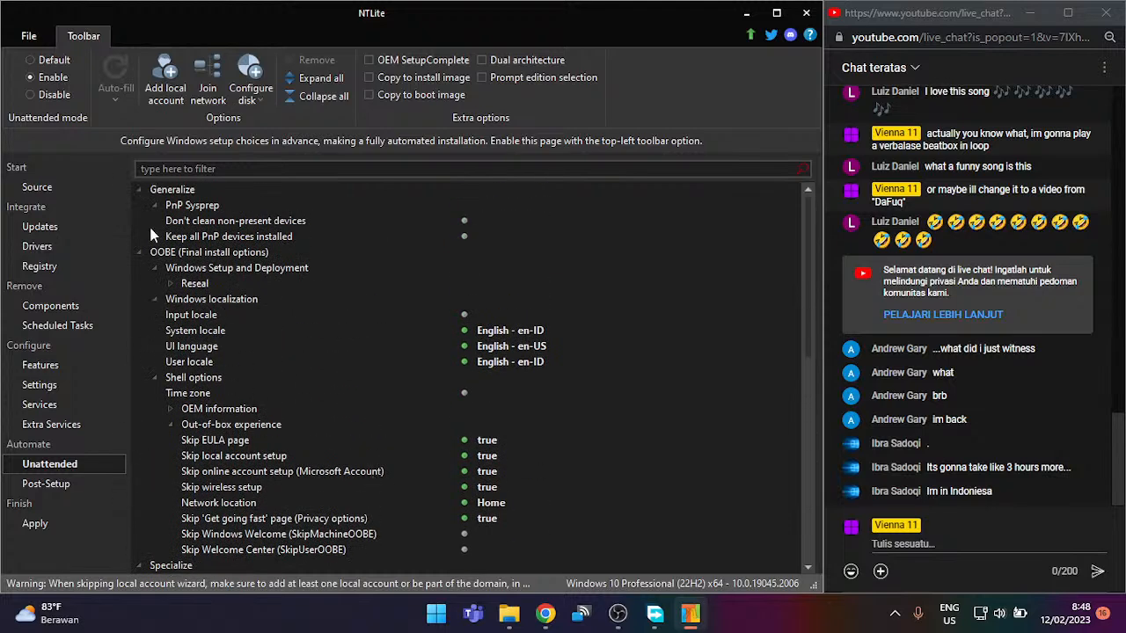
Step: Start a new auto-logon local account in the Administrators group named Lite10
left_click(159, 86)
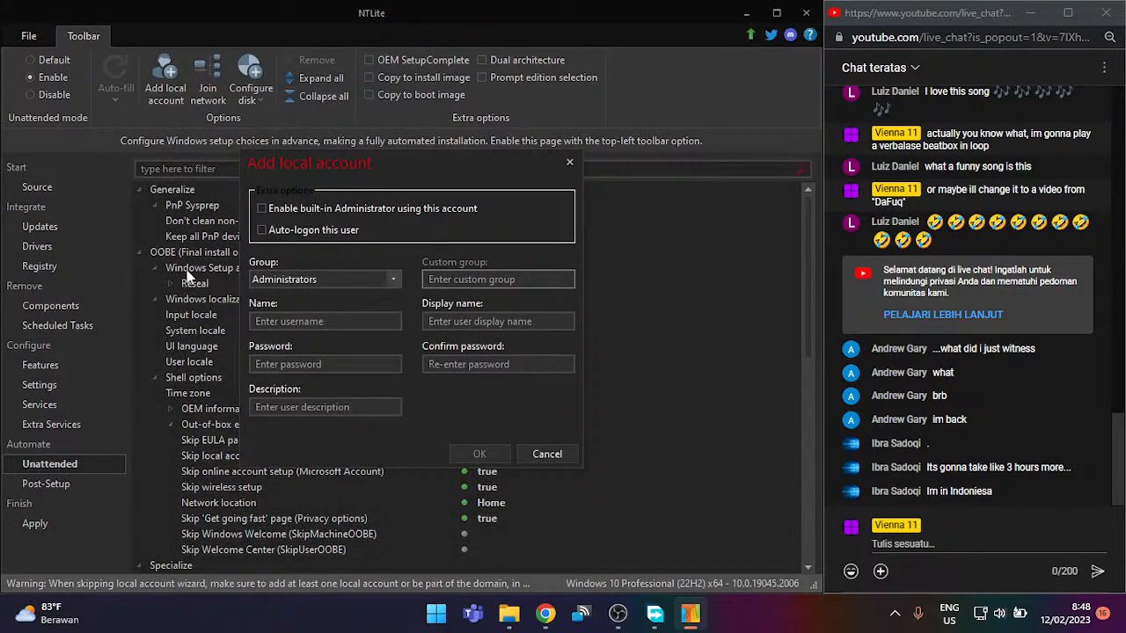
left_click(289, 208)
left_click(318, 230)
left_click(327, 275)
left_click(327, 275)
left_click(309, 318)
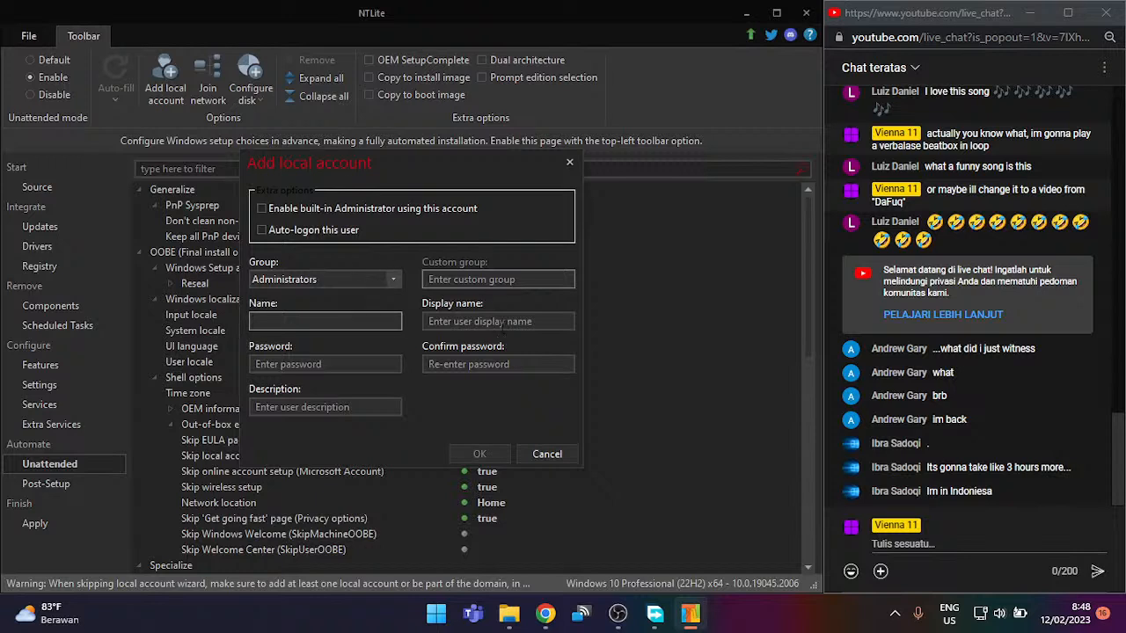
type("Lite10")
Step: Give it display name Lite10 and description 'Default local account for Lite10.', then confirm
left_click(444, 320)
type("Lite10")
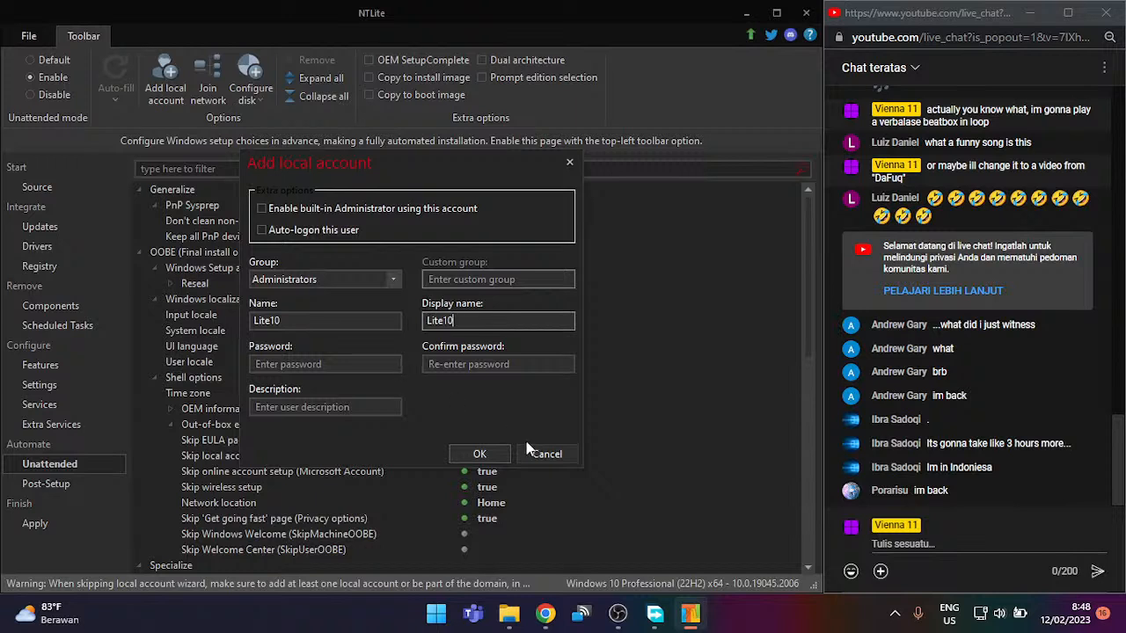
left_click(378, 406)
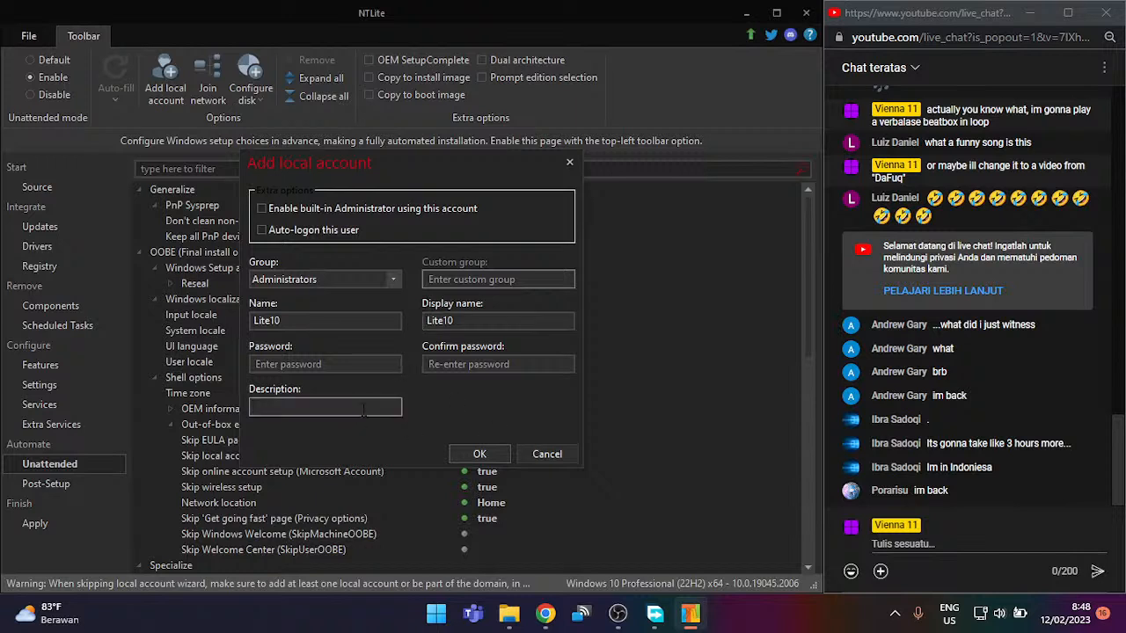
type("Default local account for ")
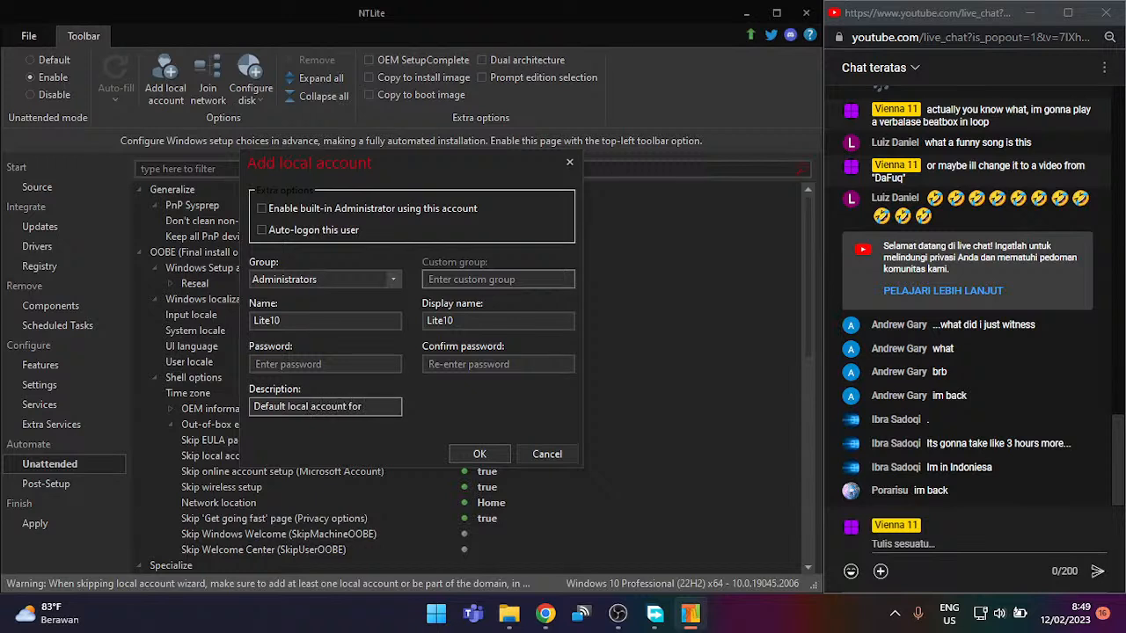
type("Lite10,")
key("BackSpace")
key("BackSpace")
type(".")
left_click(482, 455)
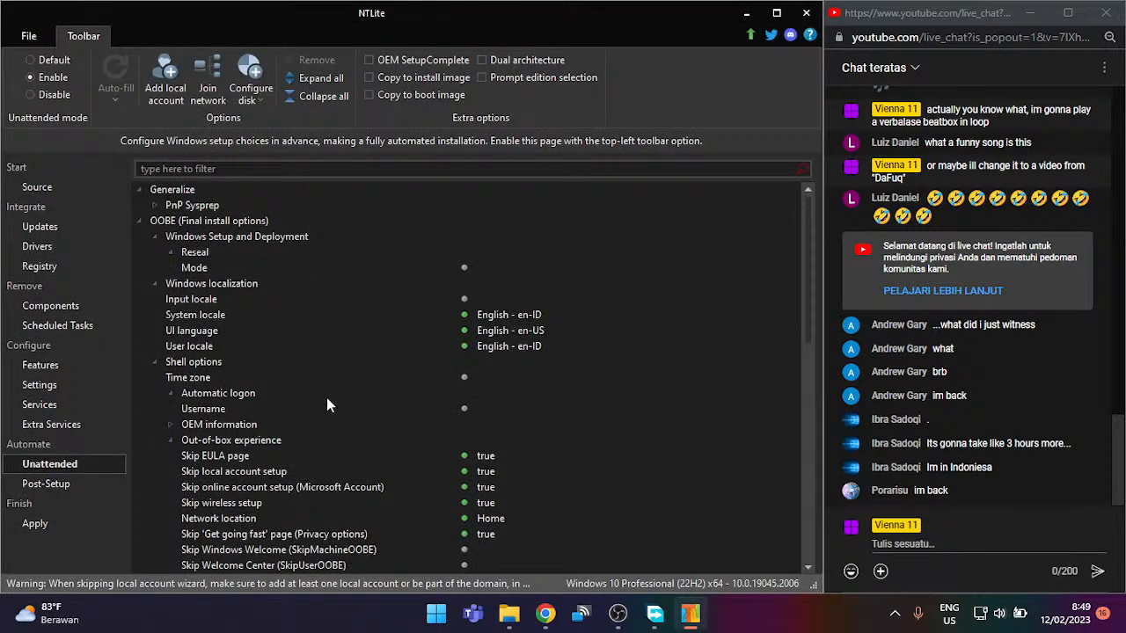
Step: Review the account's auto-logon and Password entries and the Windows localization time zone
double_click(206, 409)
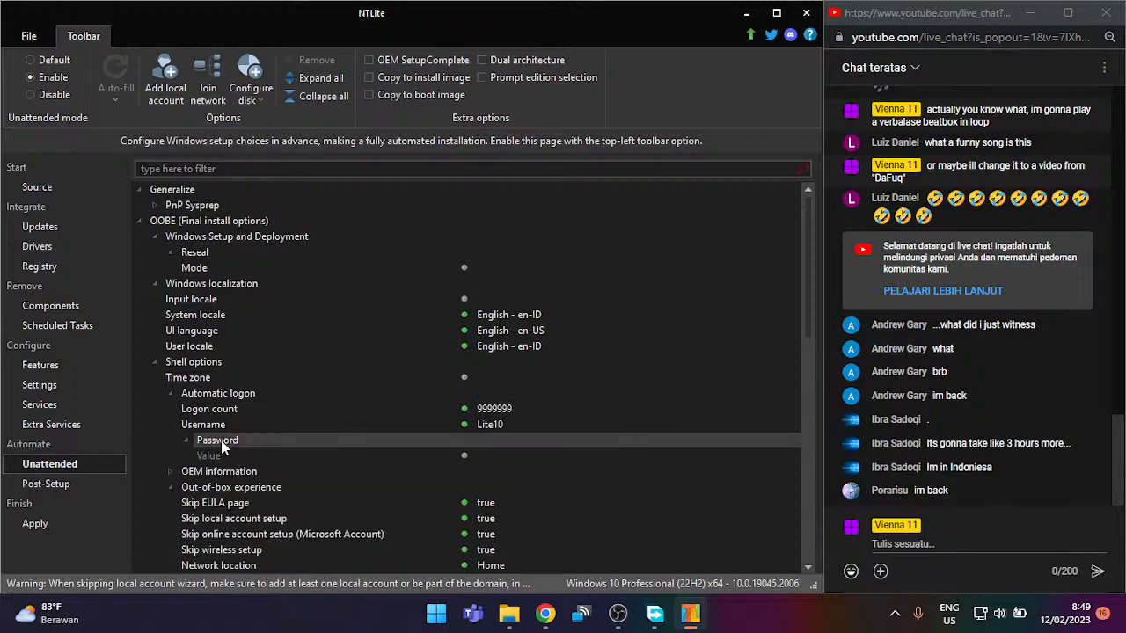
double_click(219, 444)
double_click(221, 444)
double_click(233, 284)
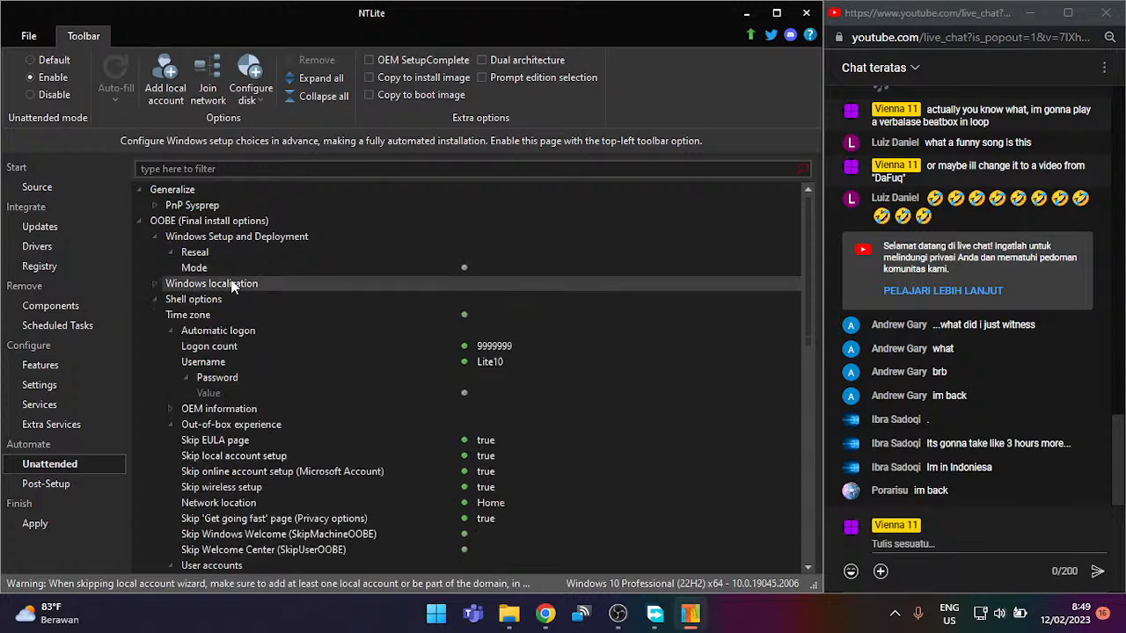
left_click(229, 318)
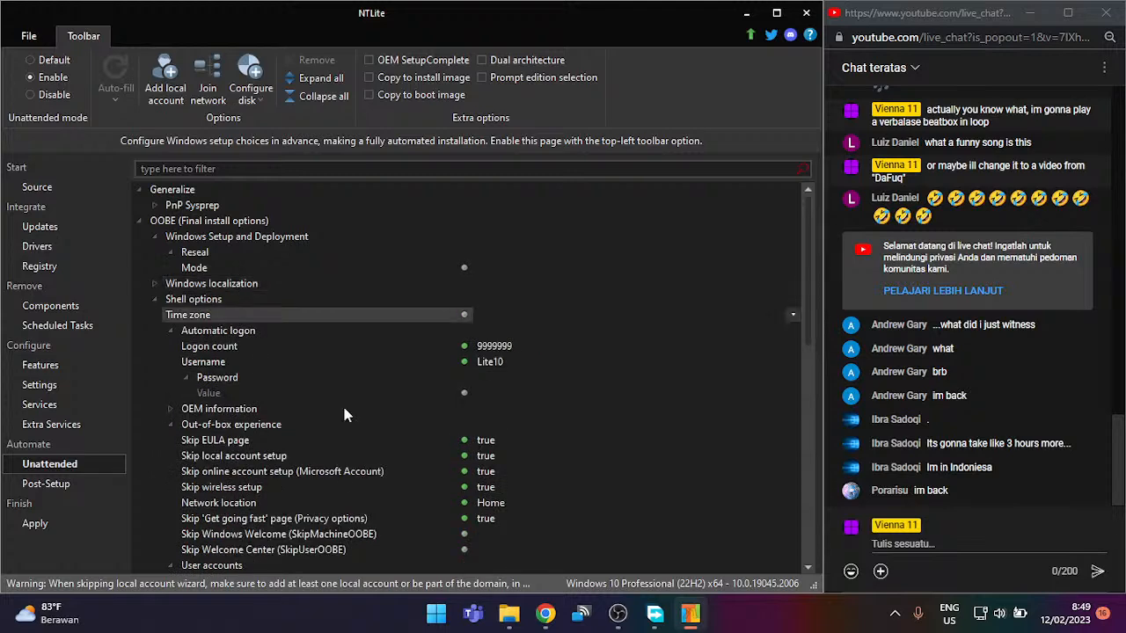
Step: Check Skip auto activation and the Operating system group, then go to Post-Setup
scroll(317, 301, "down", 6)
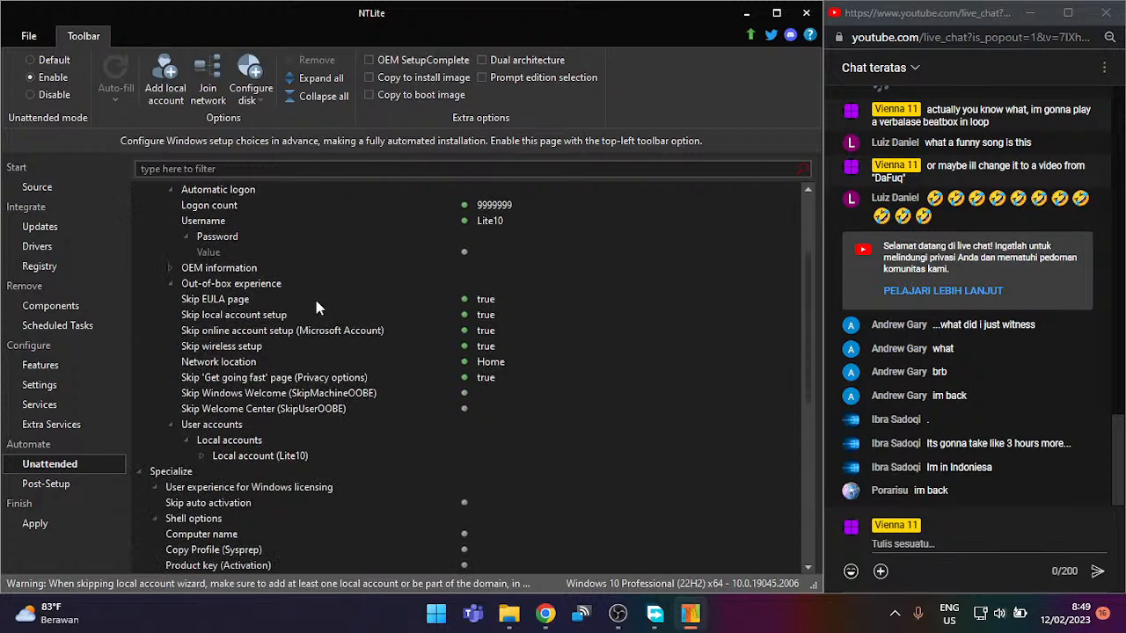
scroll(316, 307, "down", 2)
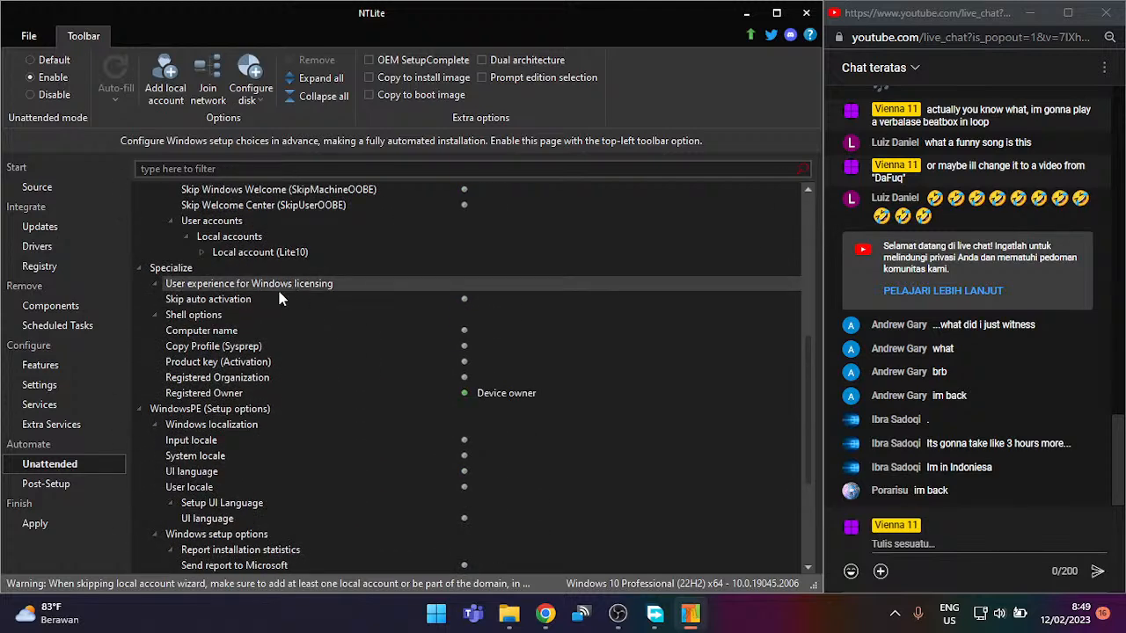
left_click(271, 299)
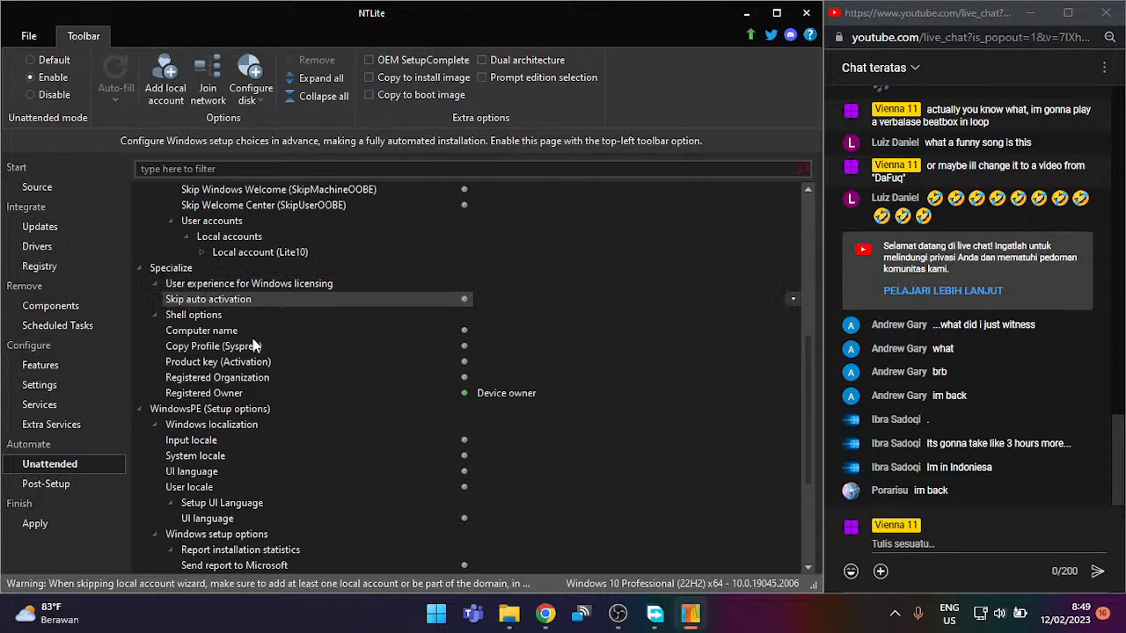
scroll(251, 346, "down", 3)
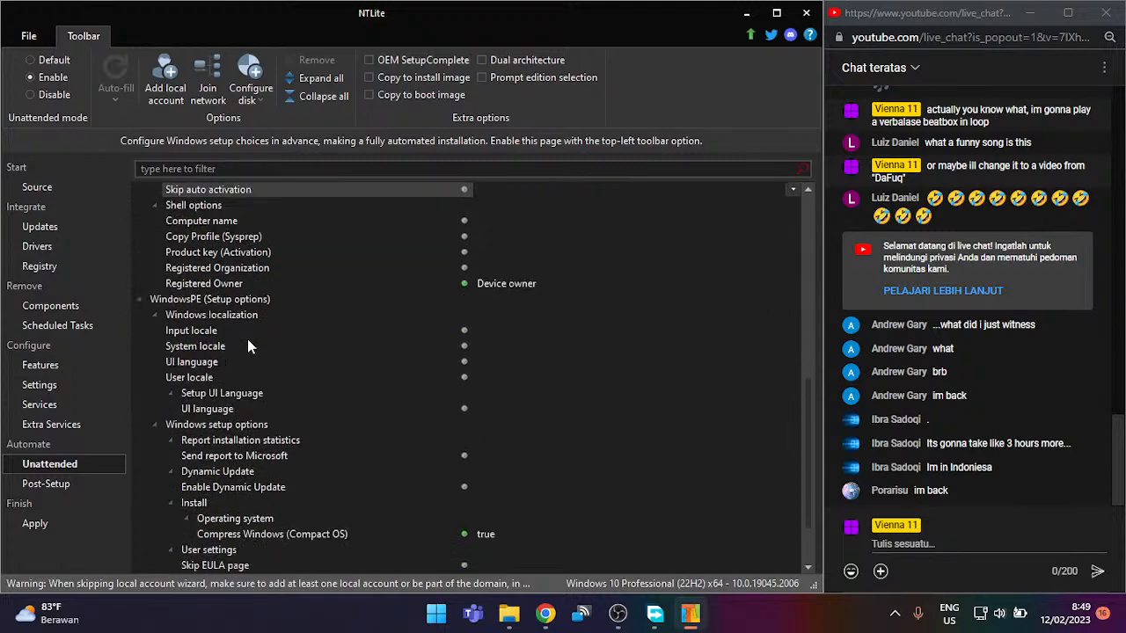
scroll(247, 346, "down", 2)
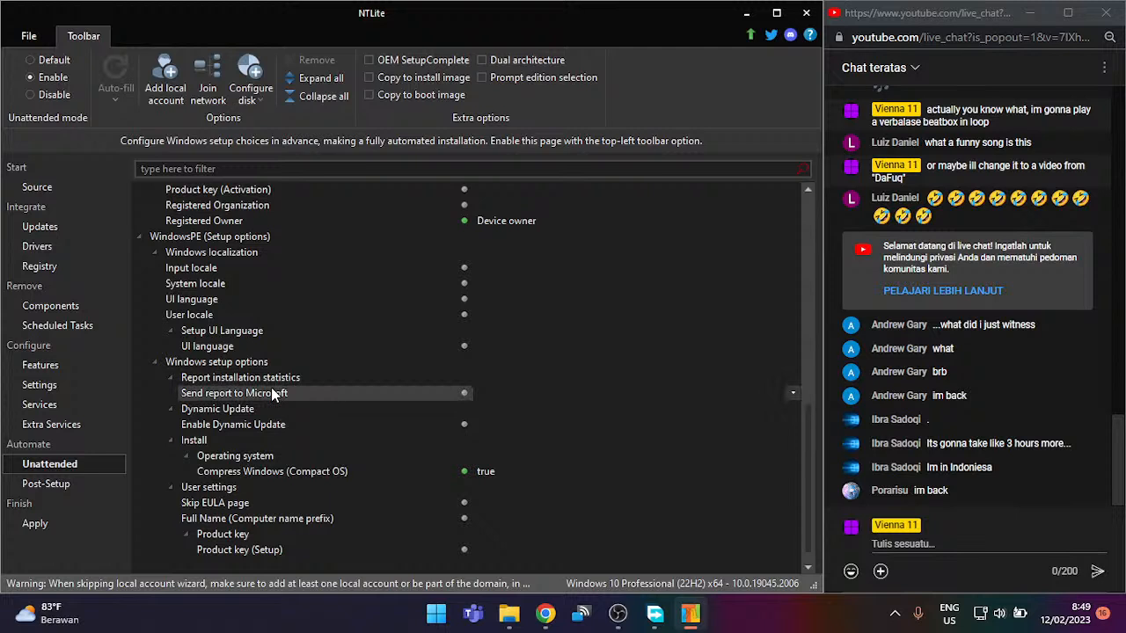
double_click(283, 455)
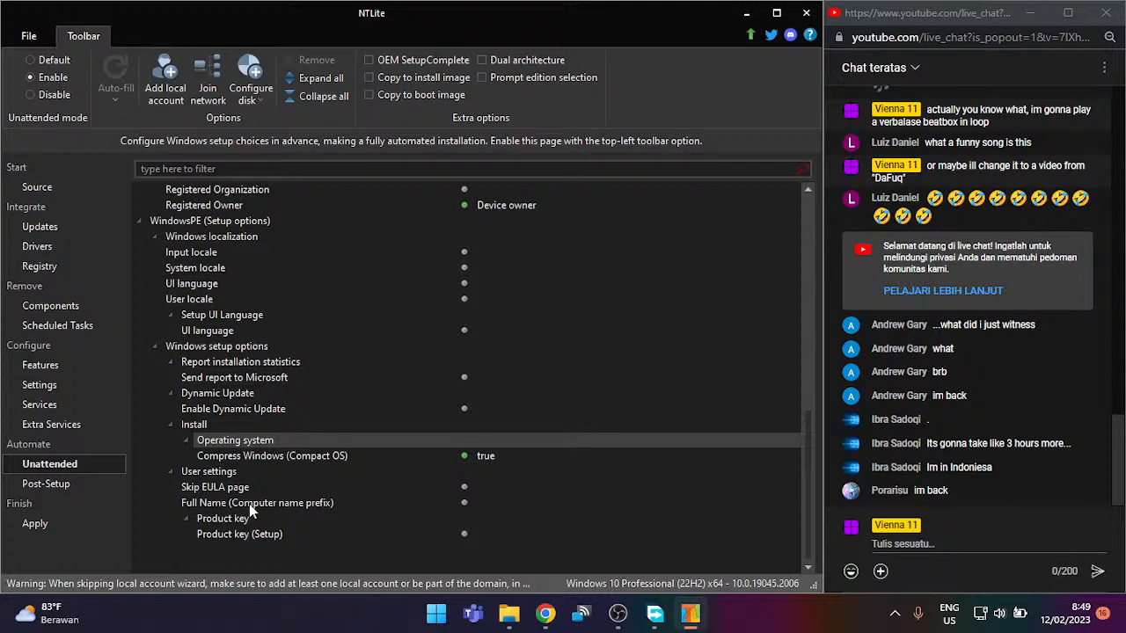
left_click(89, 486)
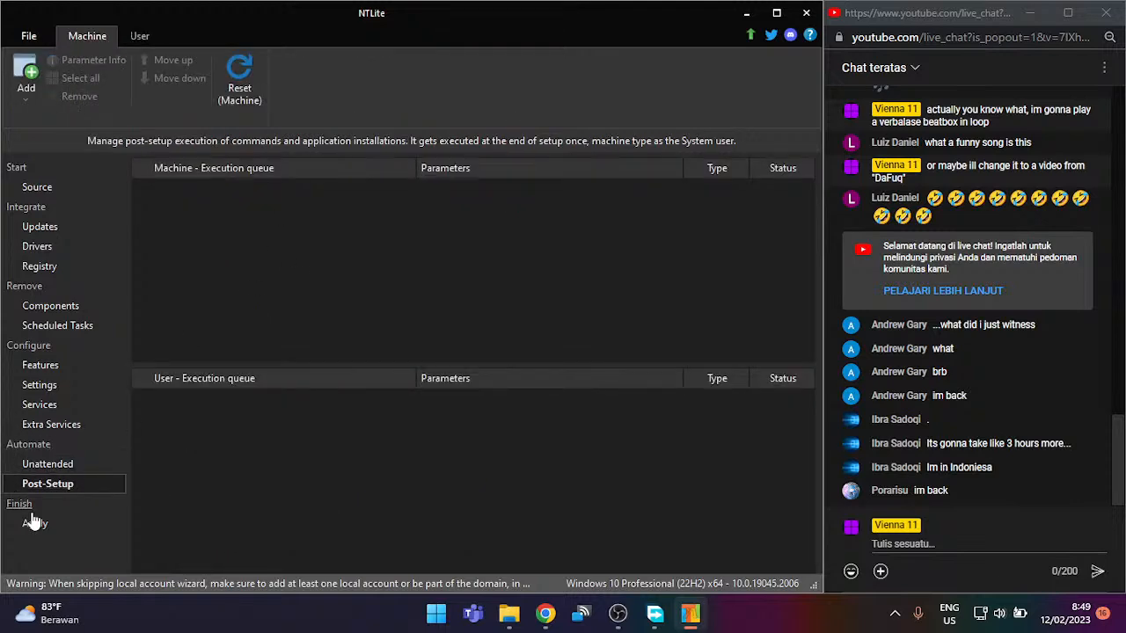
Step: Preview the img0 wallpaper image from the Downloads folder in Photos, then close it
left_click(510, 613)
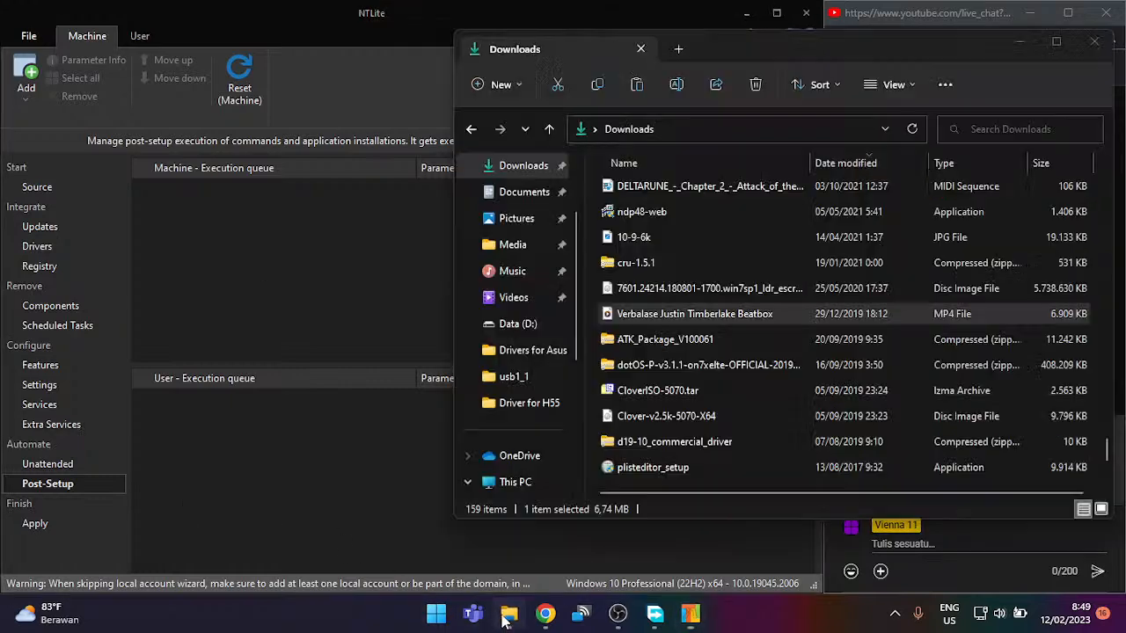
scroll(626, 292, "up", 15)
left_click(680, 212)
key("i")
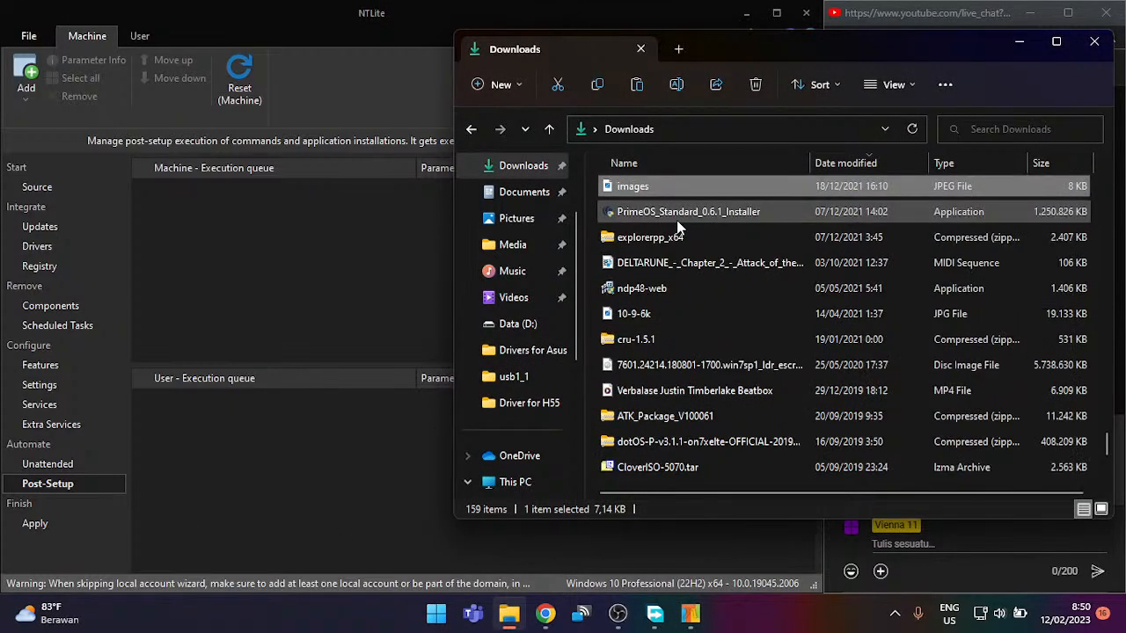
key("i")
key("i")
key("i")
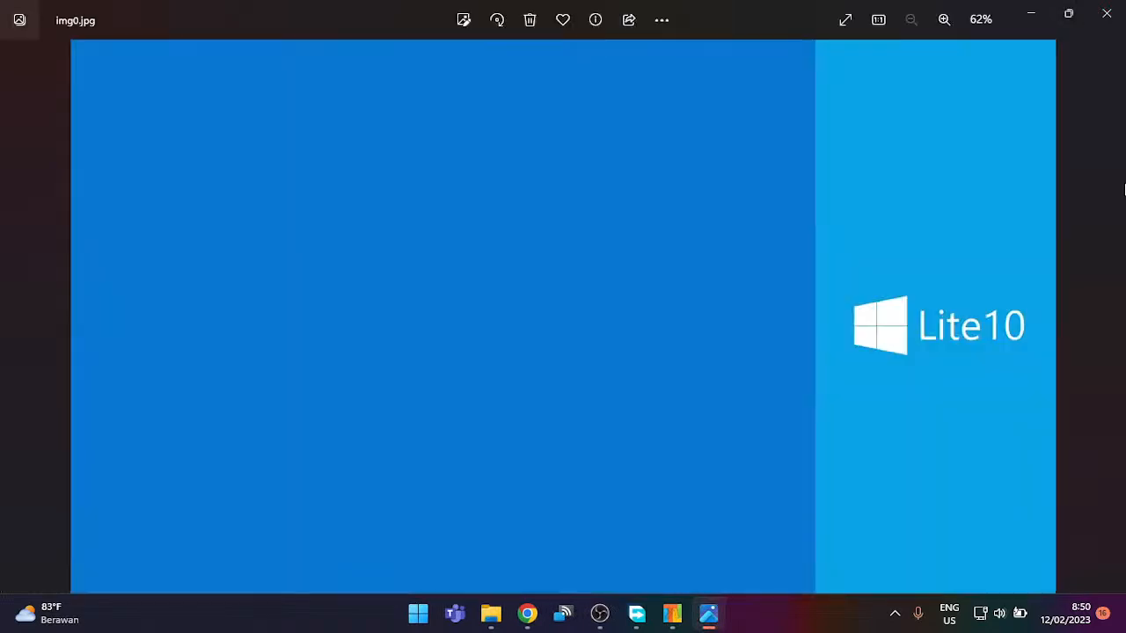
key("Right")
left_click(1122, 7)
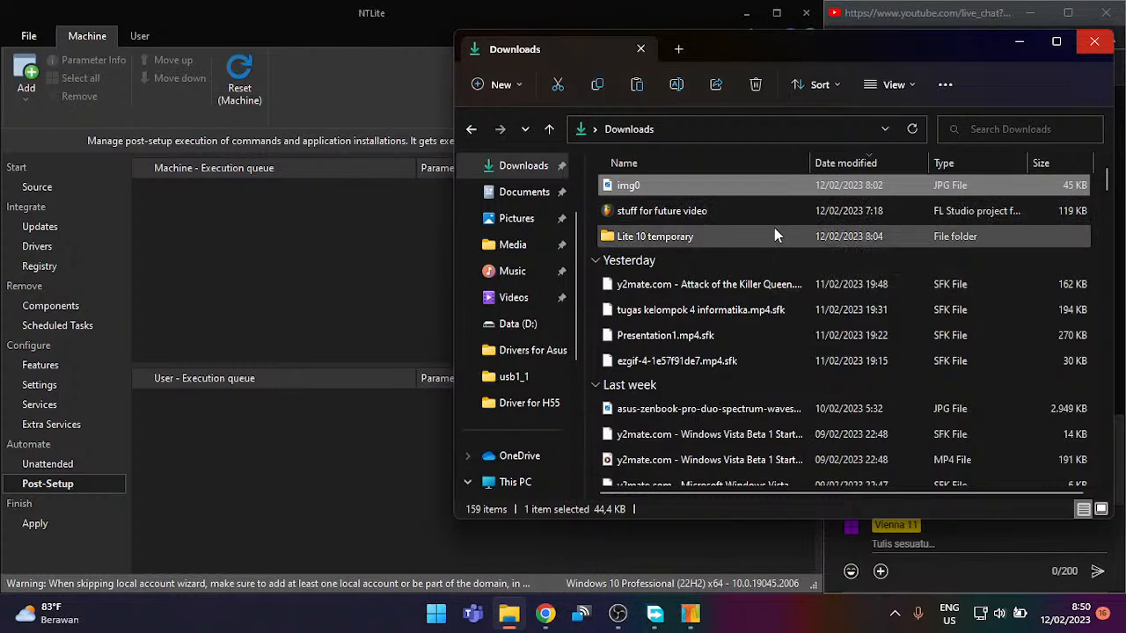
Step: Go to the %temp% folder through the File Explorer address bar
scroll(513, 413, "down", 1)
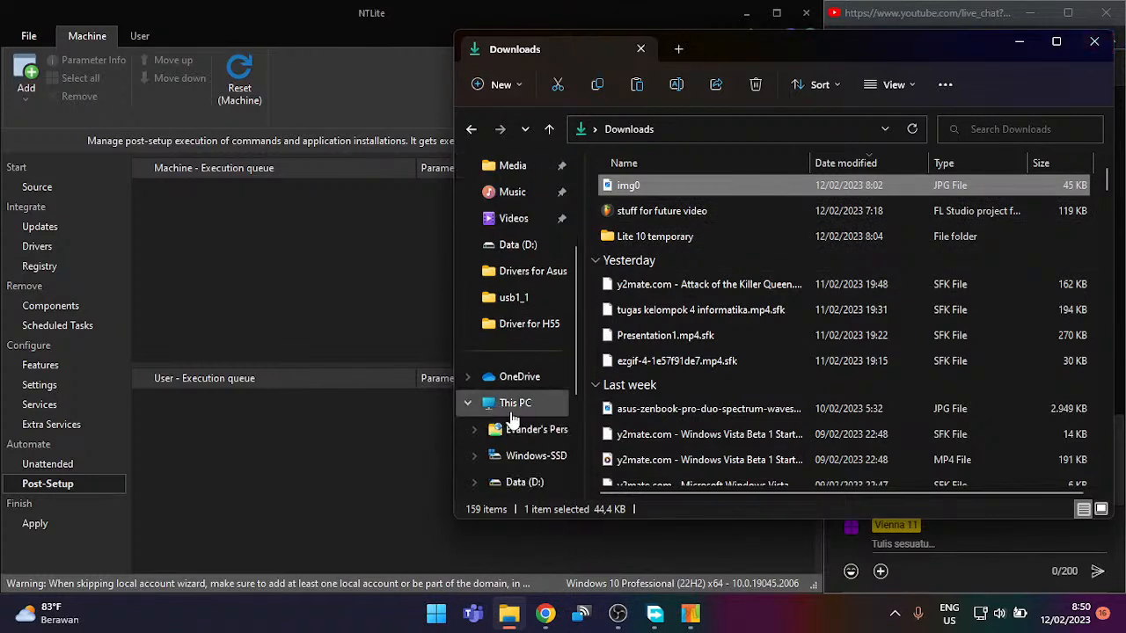
left_click(513, 413)
left_click(786, 120)
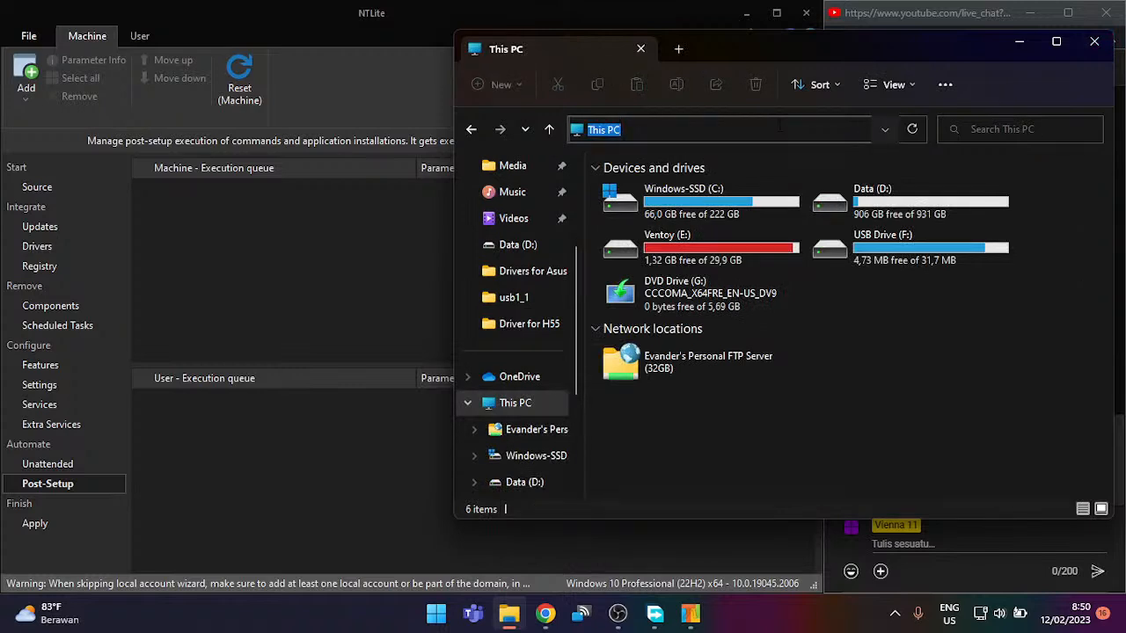
type("%temp%")
key("Return")
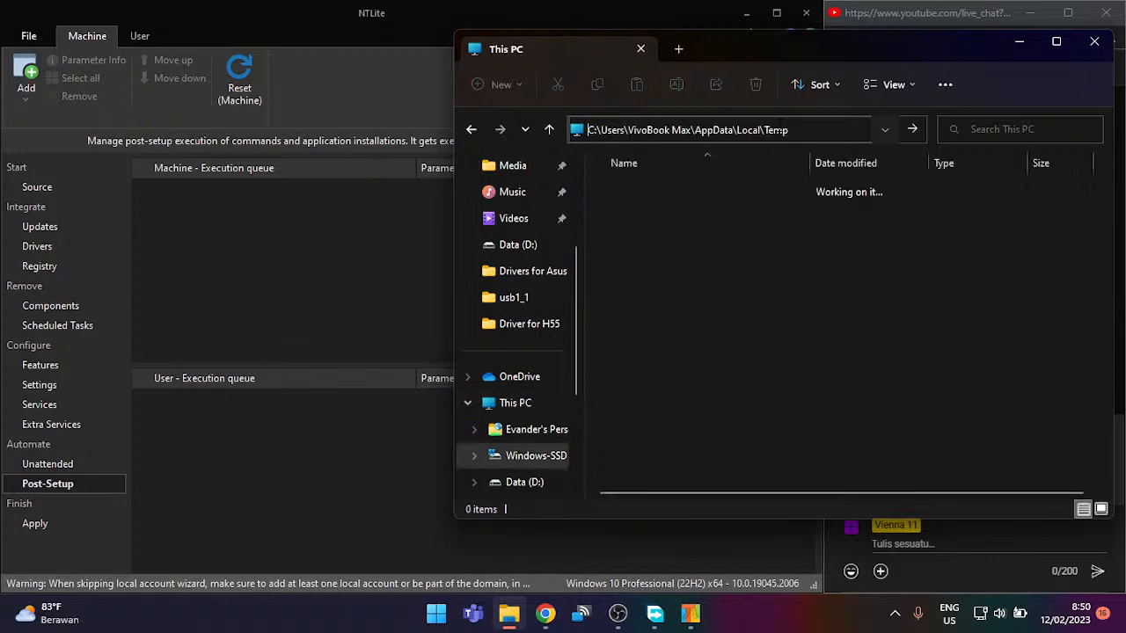
Step: Browse the NLTmpMnt02_wt, NLTmpMnt02 and NLTmpMnt01_wt folders in Temp, declining a desktop shortcut
scroll(781, 346, "down", 4)
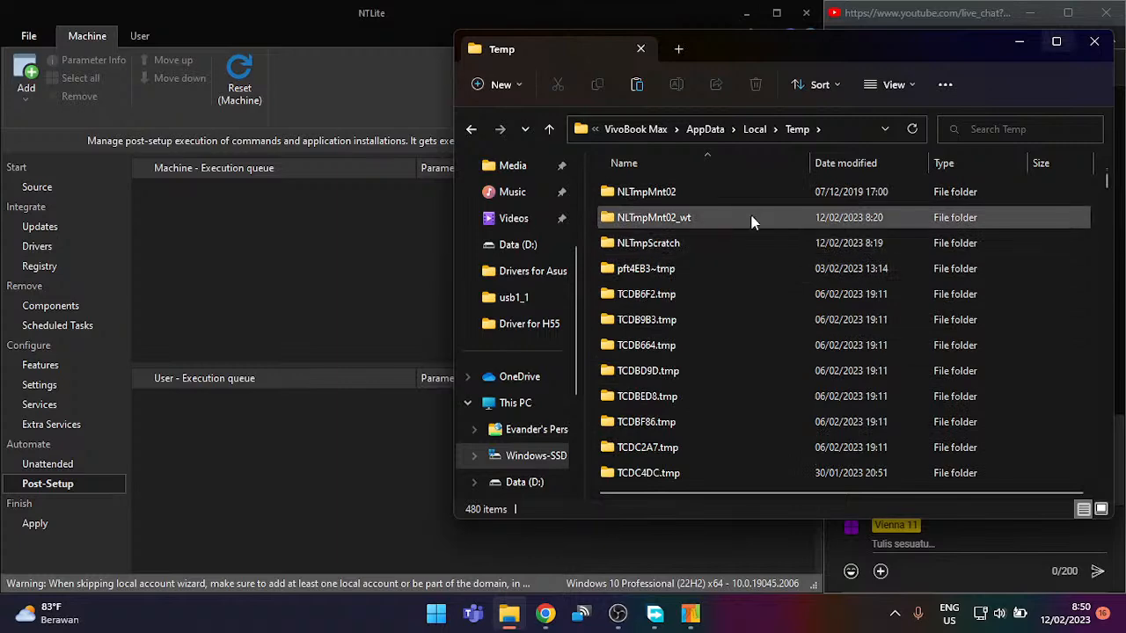
double_click(753, 218)
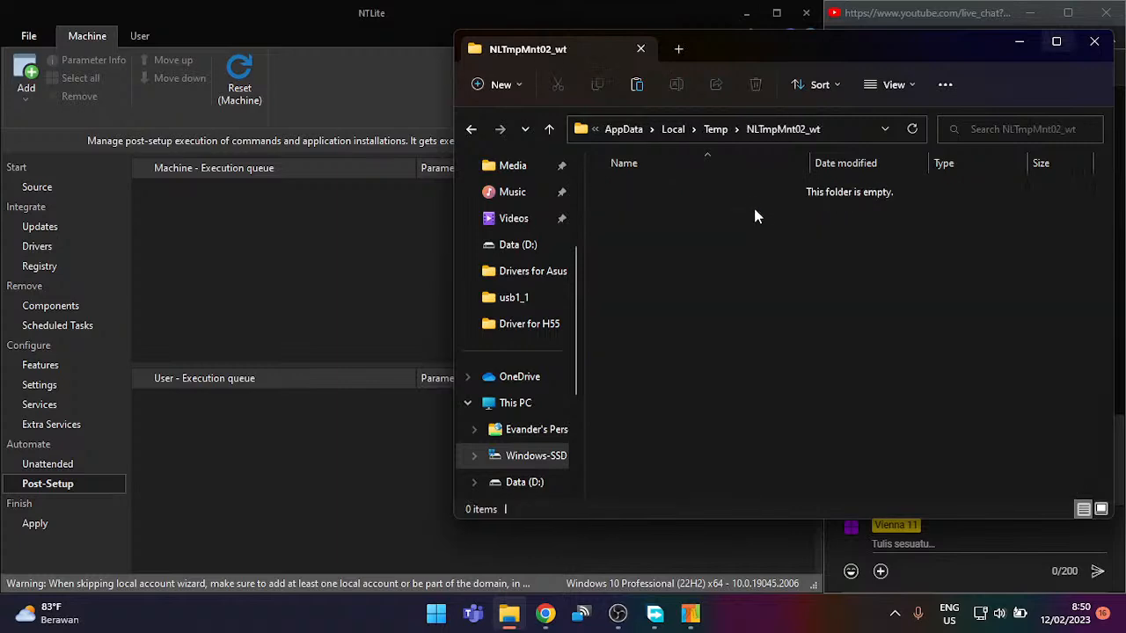
left_click(715, 129)
double_click(665, 446)
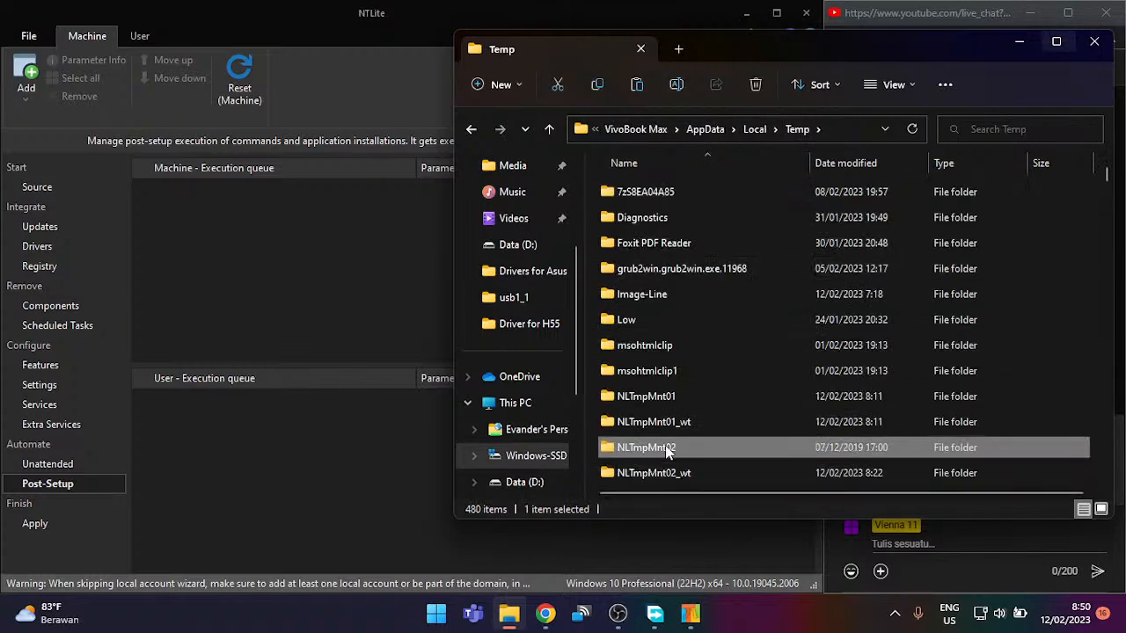
double_click(679, 291)
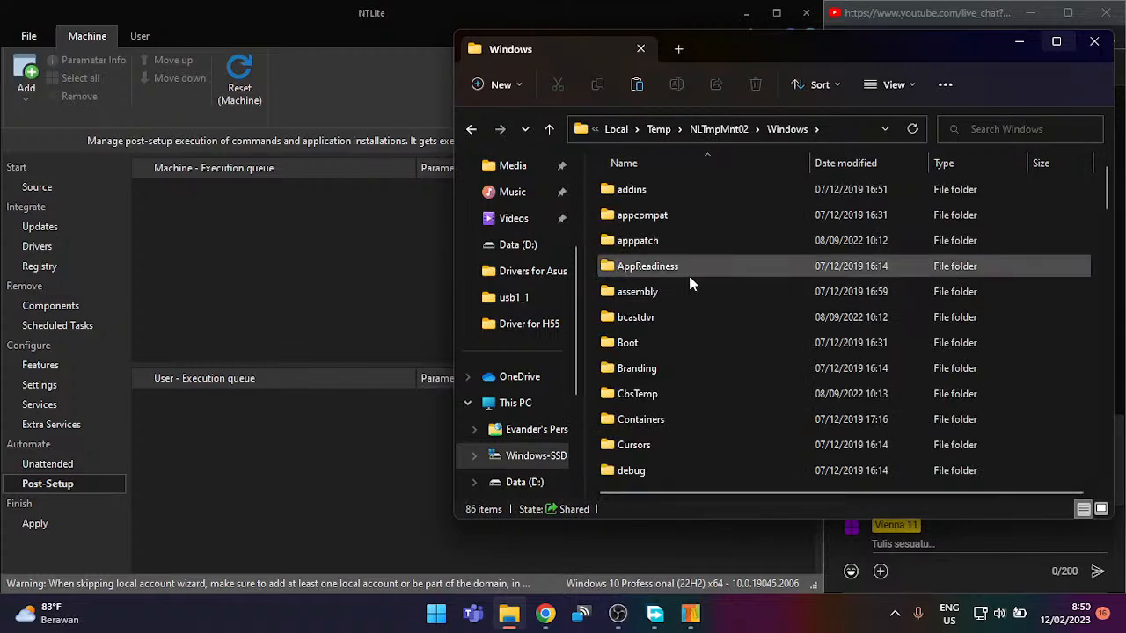
scroll(691, 283, "down", 20)
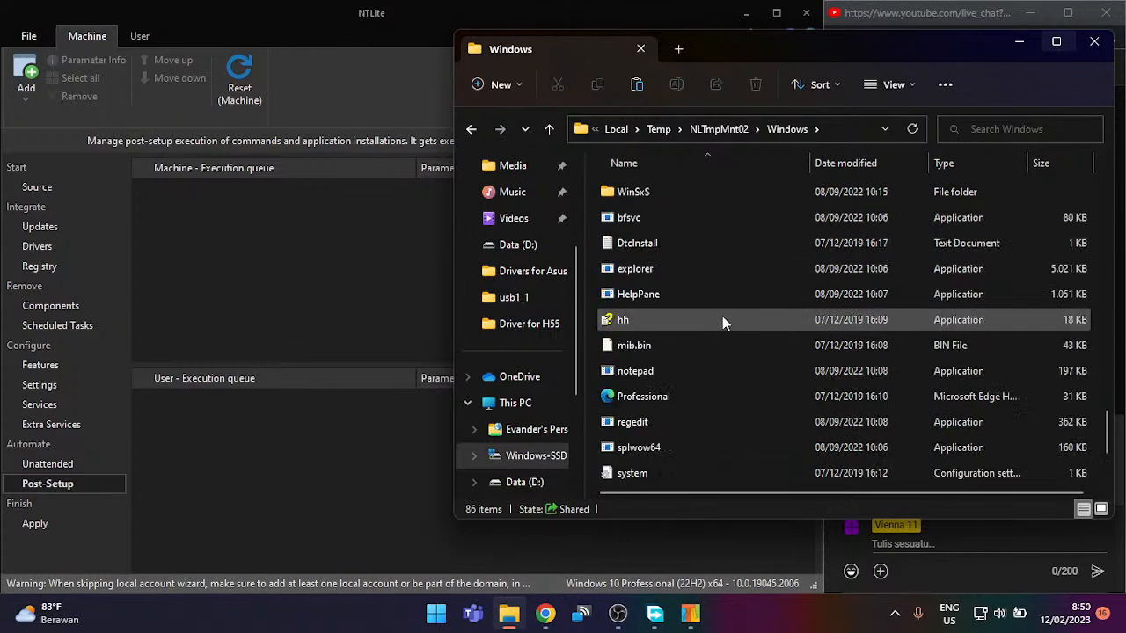
scroll(722, 320, "up", 1)
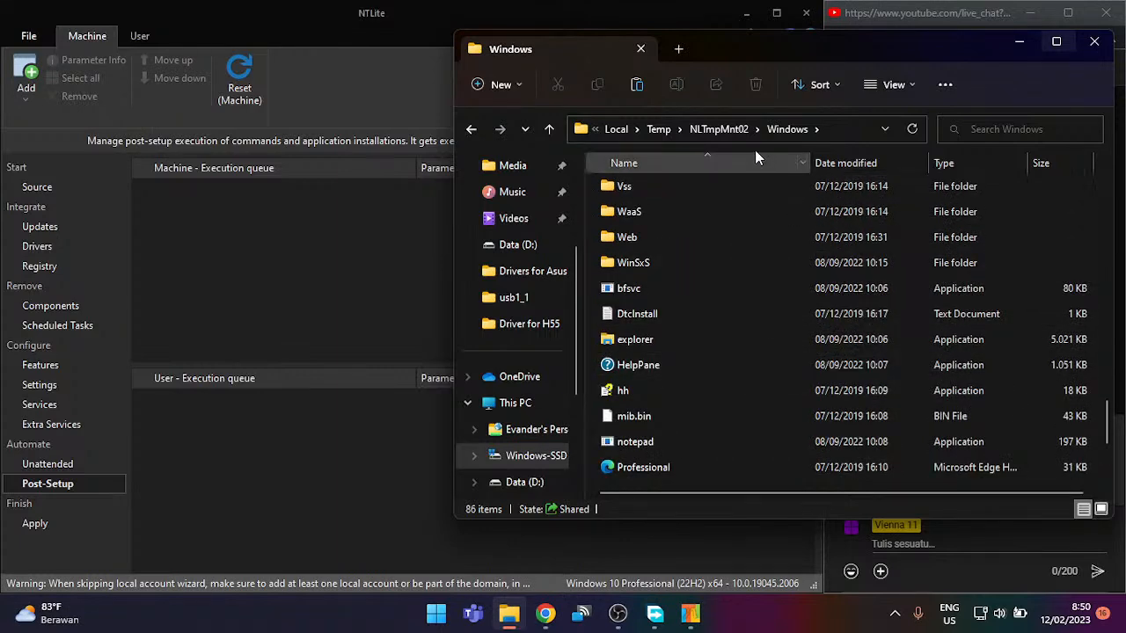
left_click_drag(721, 132, 709, 148)
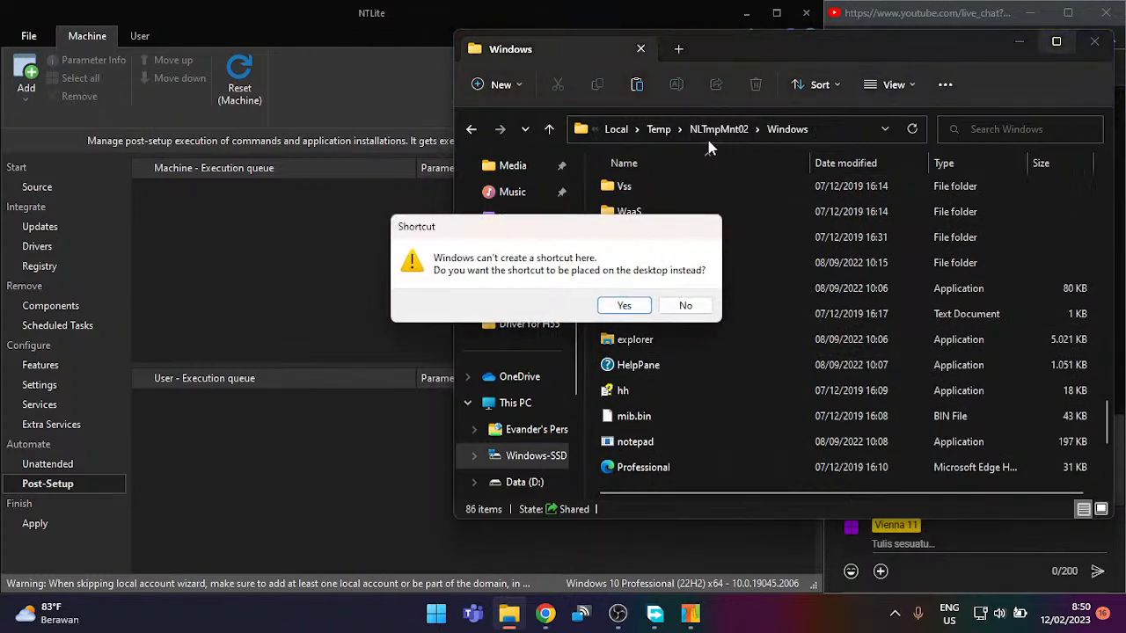
left_click(685, 306)
left_click(661, 131)
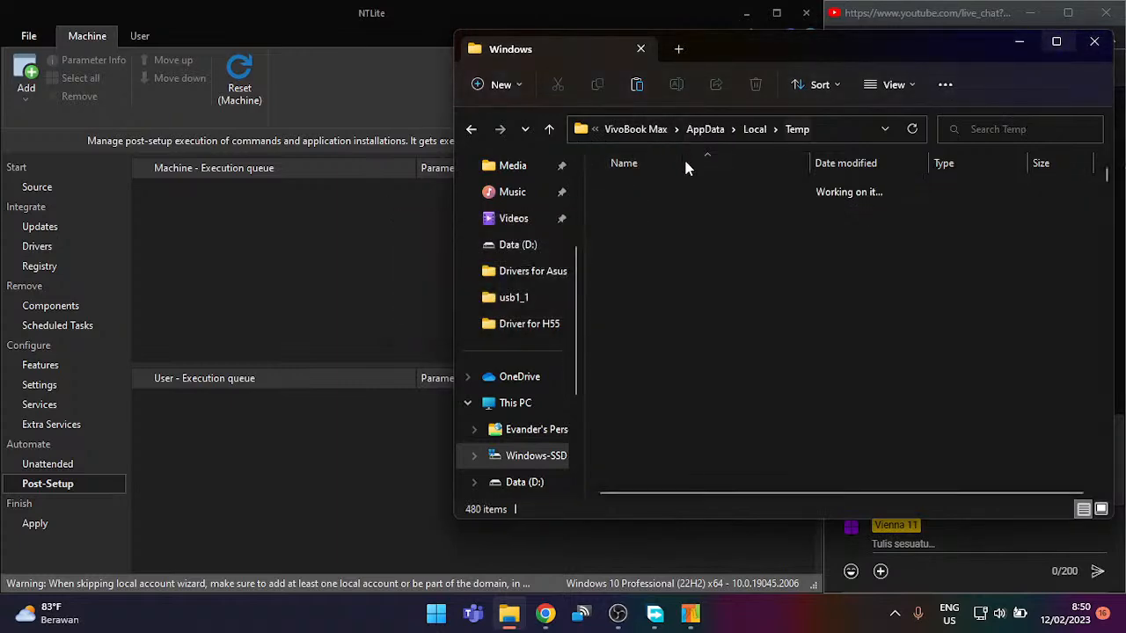
double_click(655, 448)
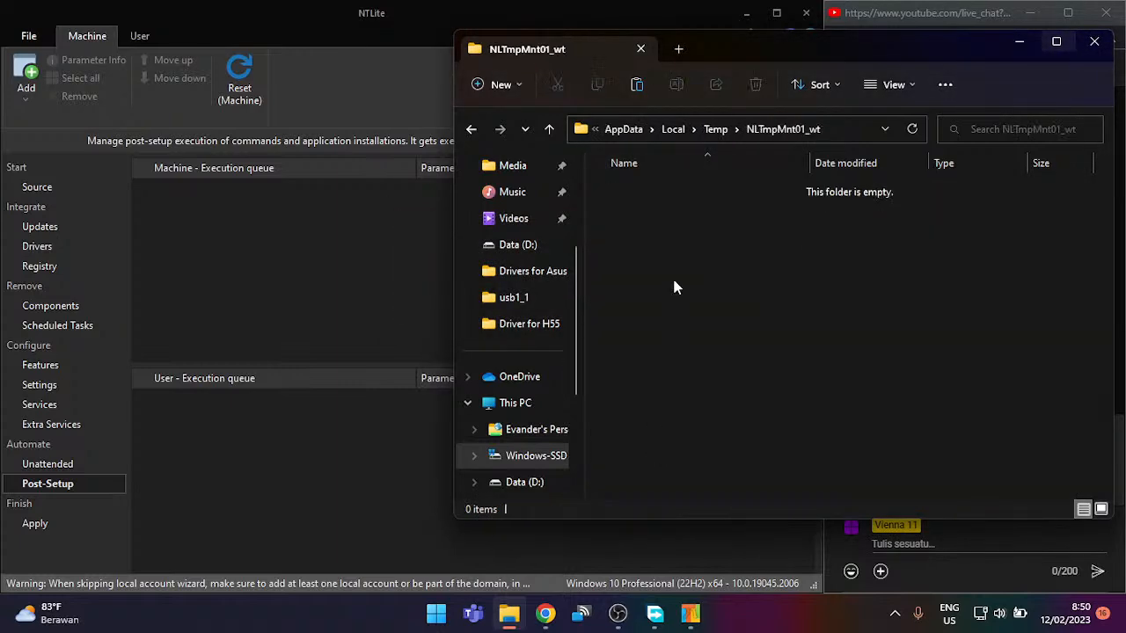
left_click(714, 132)
Step: Open NLTmpMnt02 > Windows > Web > Wallpaper and look inside the Windows 11 folder
scroll(673, 430, "down", 2)
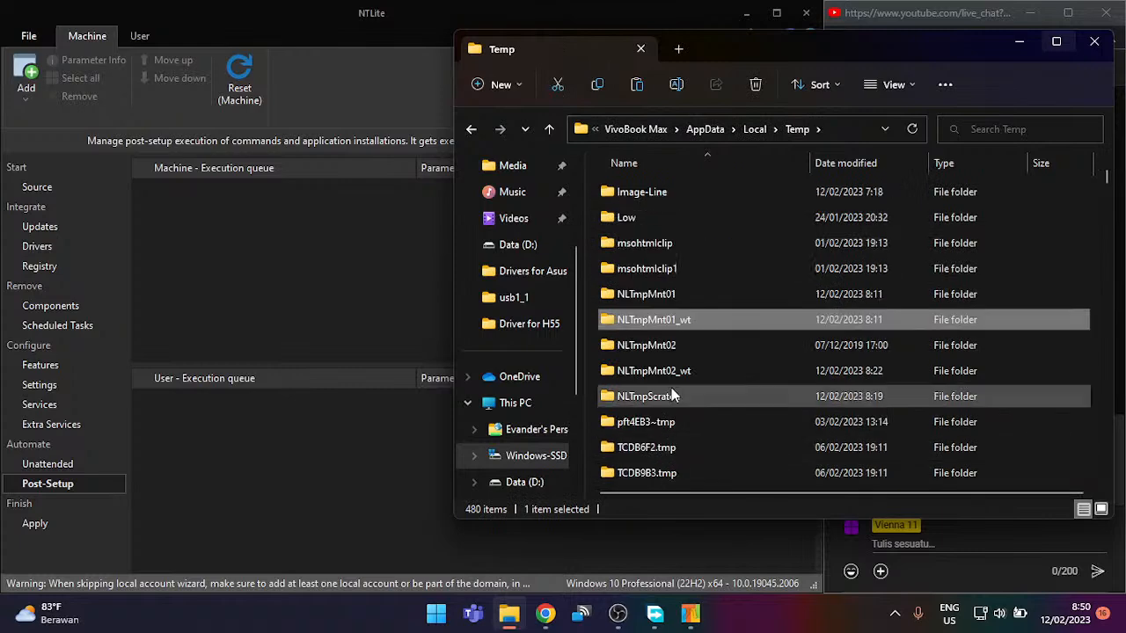
double_click(704, 345)
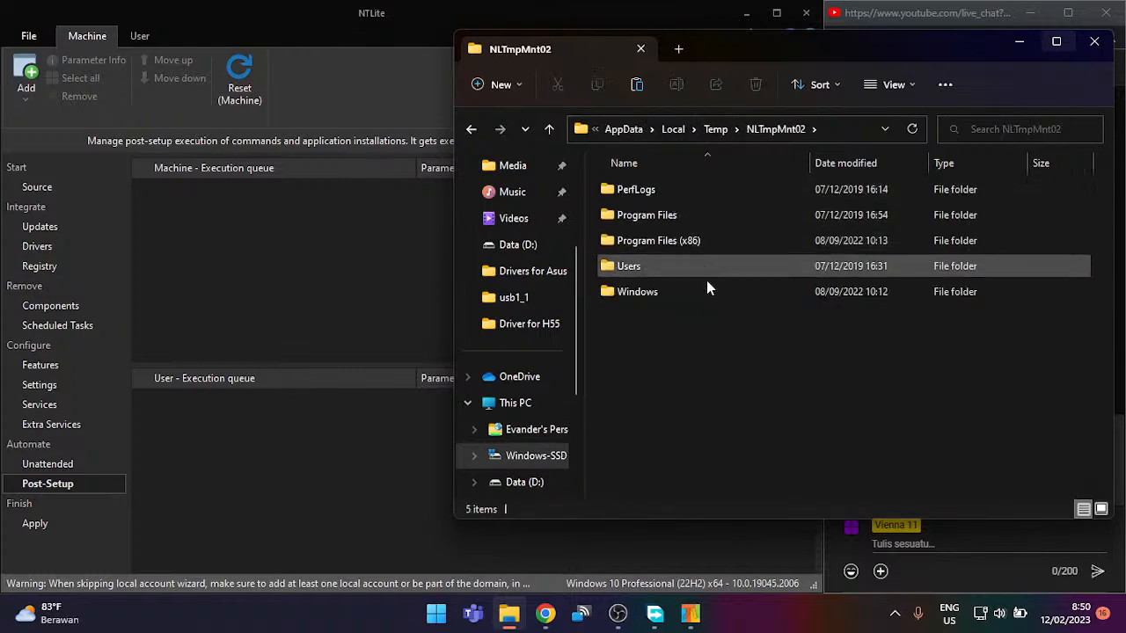
double_click(706, 291)
scroll(691, 313, "down", 6)
scroll(677, 333, "down", 15)
scroll(673, 325, "up", 3)
double_click(683, 304)
double_click(681, 249)
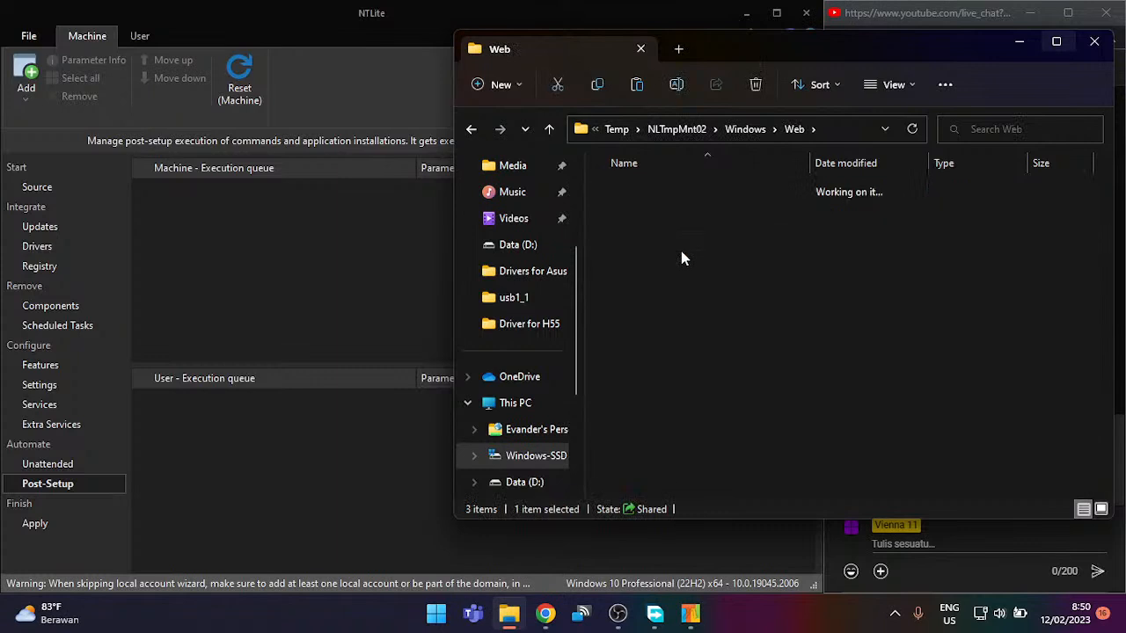
double_click(680, 251)
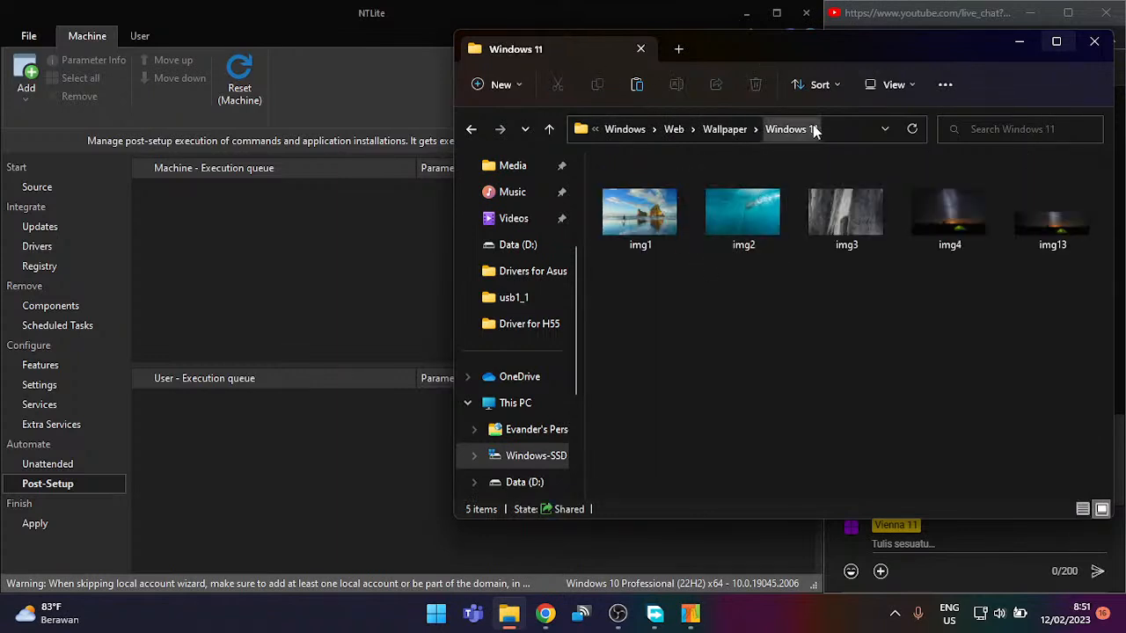
Step: Compare the Windows, Flowers and Windows 11 wallpaper folders, then select img0 in Windows
left_click(735, 132)
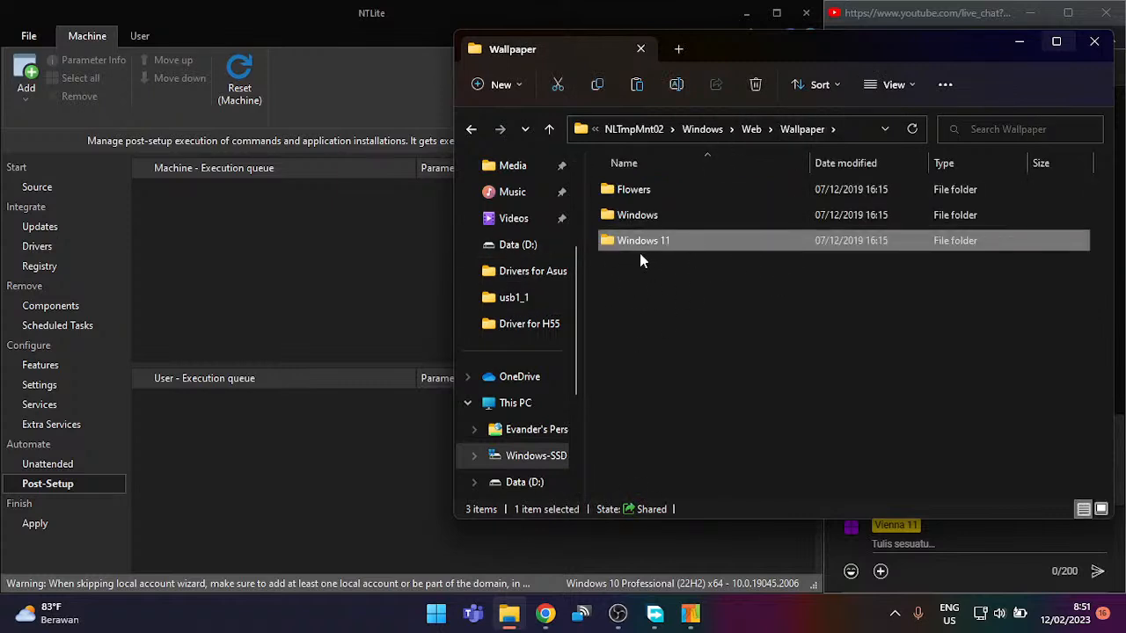
double_click(684, 214)
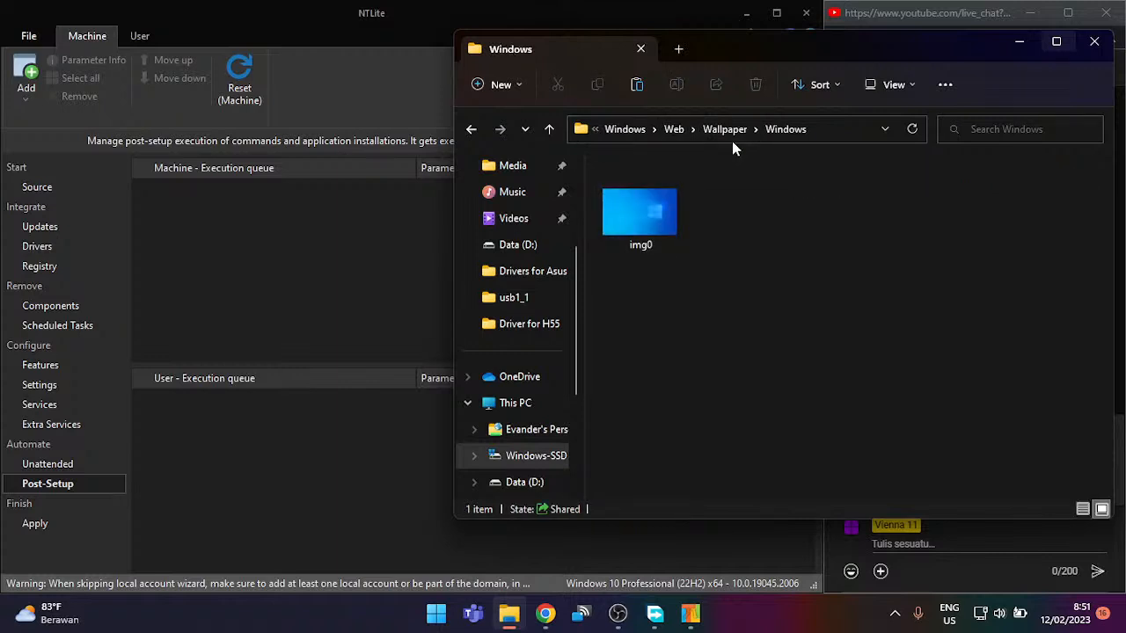
left_click(728, 131)
double_click(694, 187)
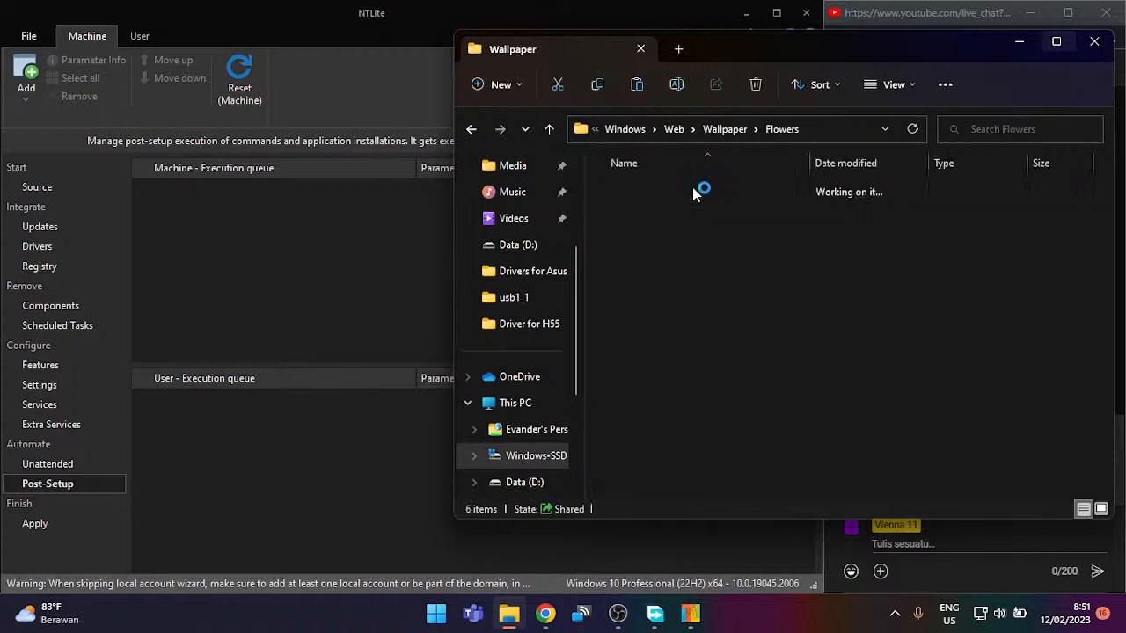
left_click(744, 129)
double_click(694, 233)
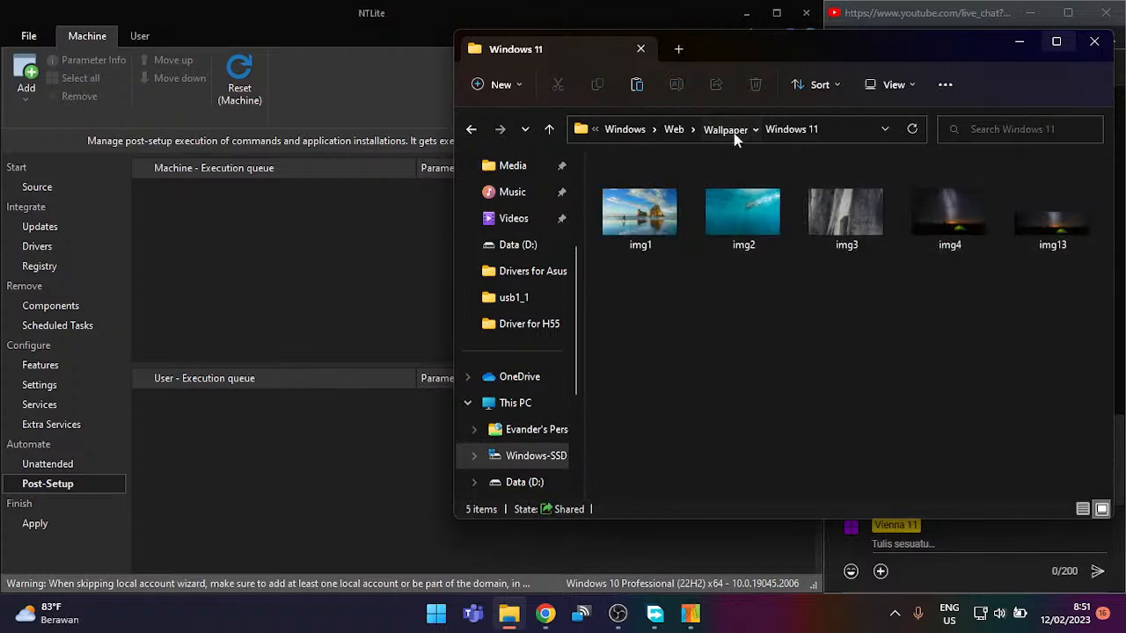
left_click(741, 130)
double_click(691, 222)
left_click(671, 216)
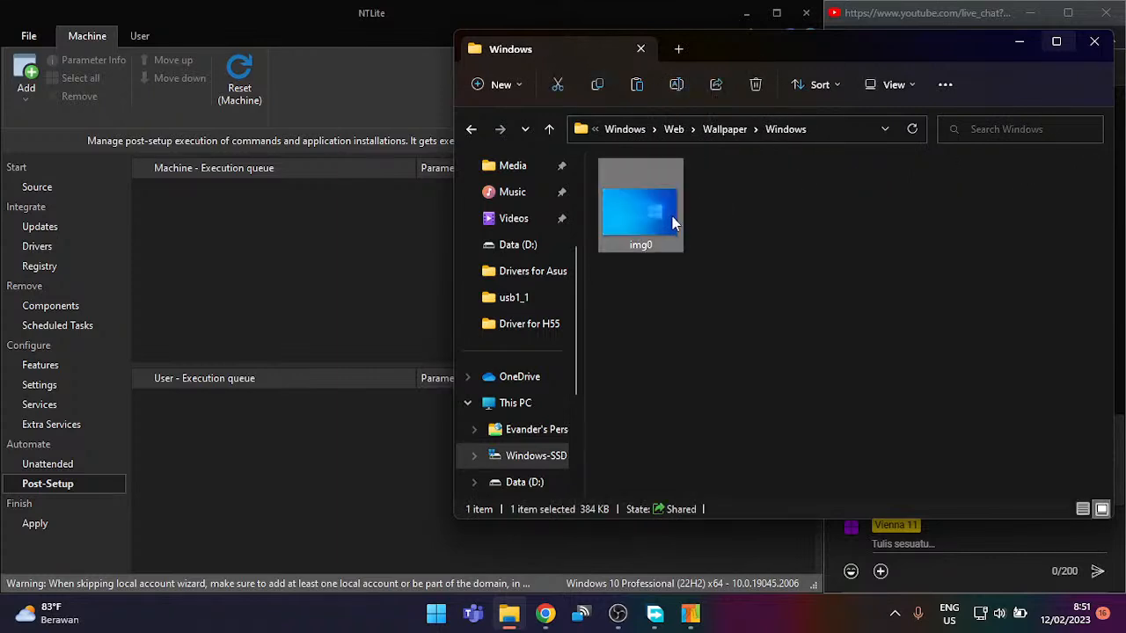
Step: Make your own account the owner of img0 via Advanced Security Settings and apply
right_click(657, 216)
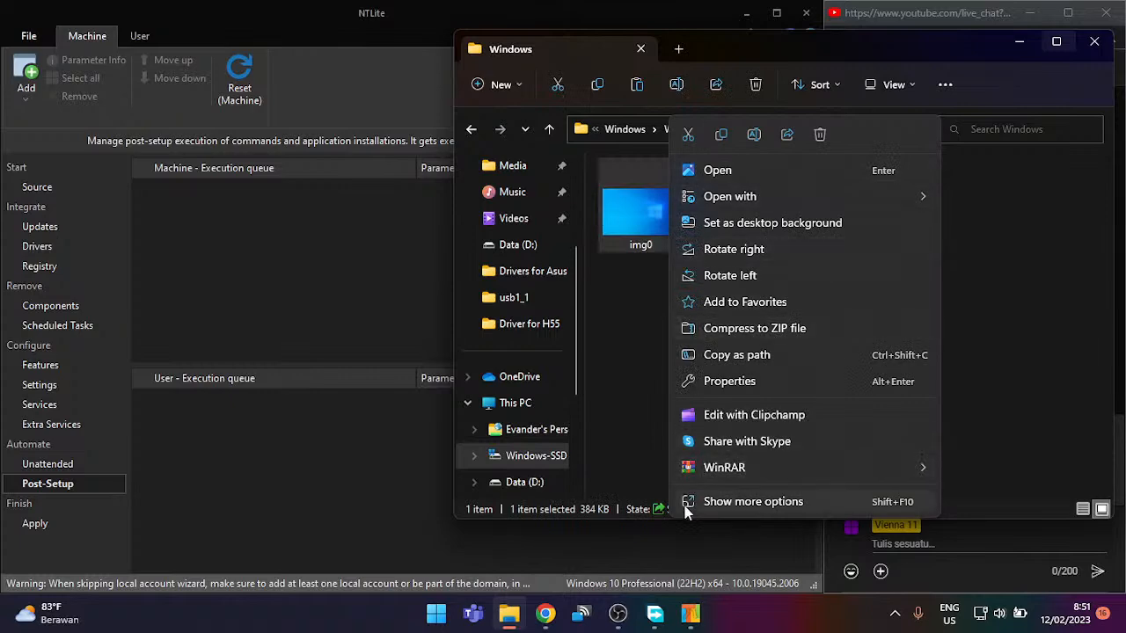
left_click(787, 381)
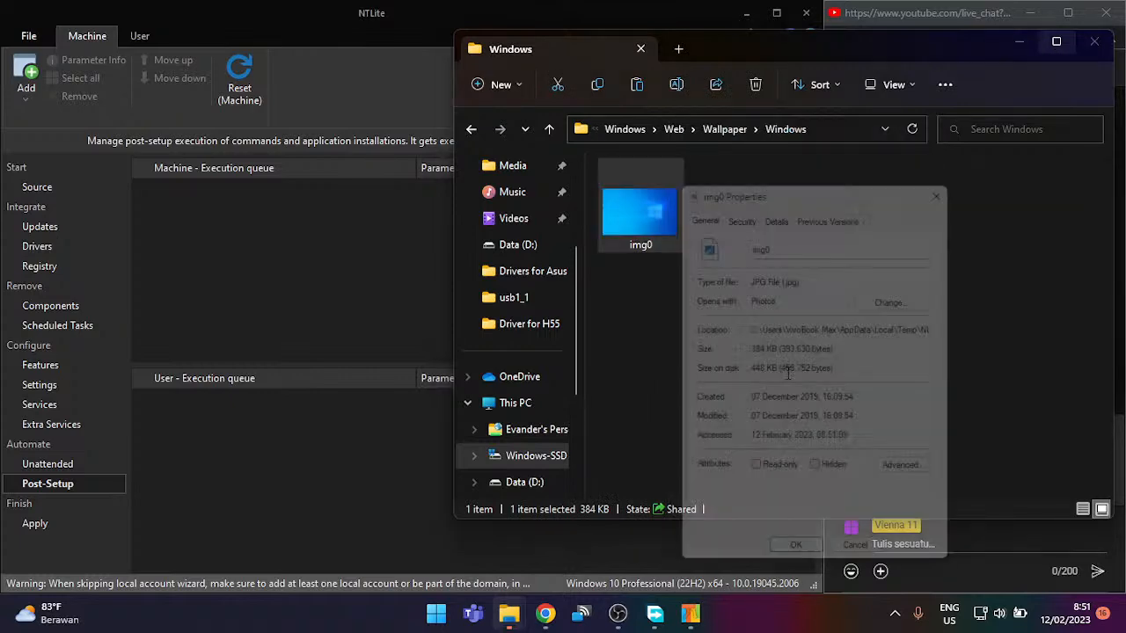
left_click(740, 206)
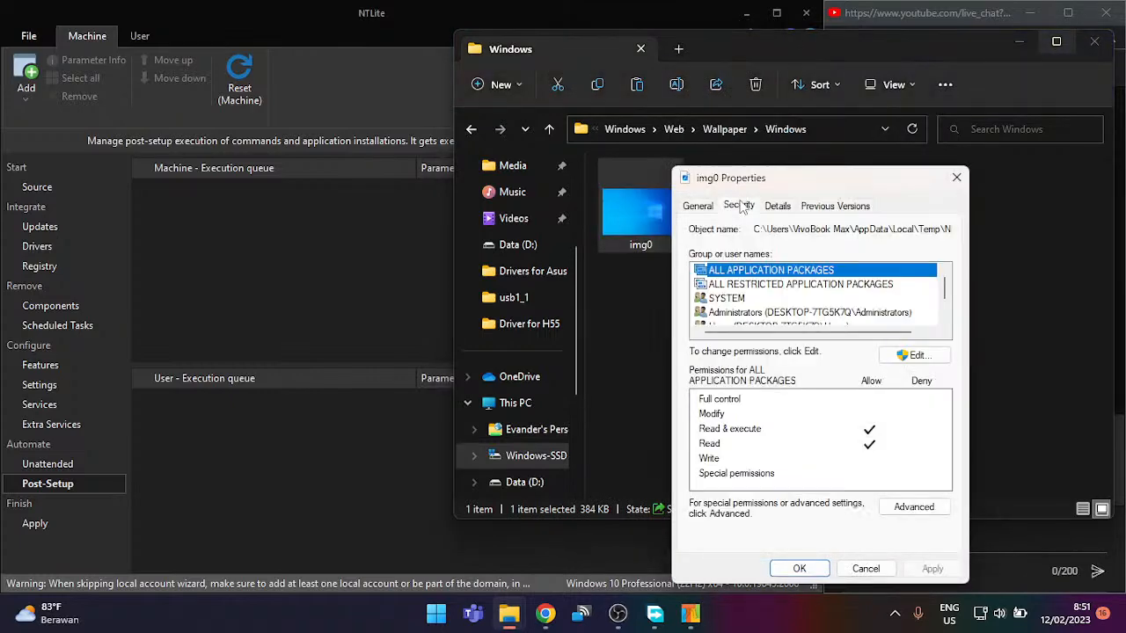
left_click(912, 355)
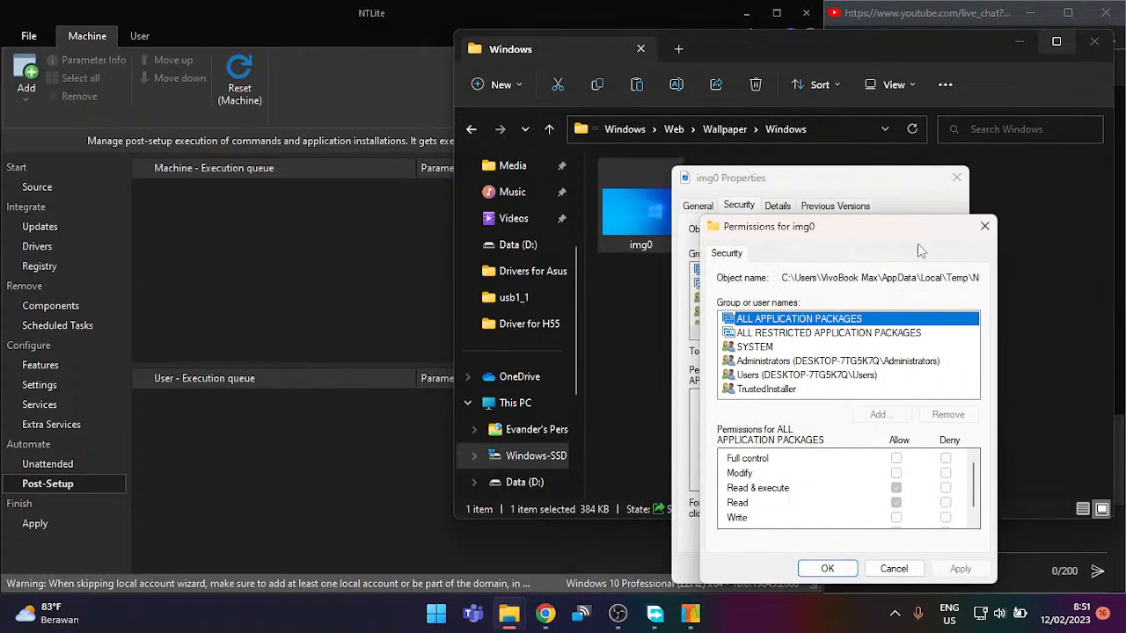
left_click(811, 570)
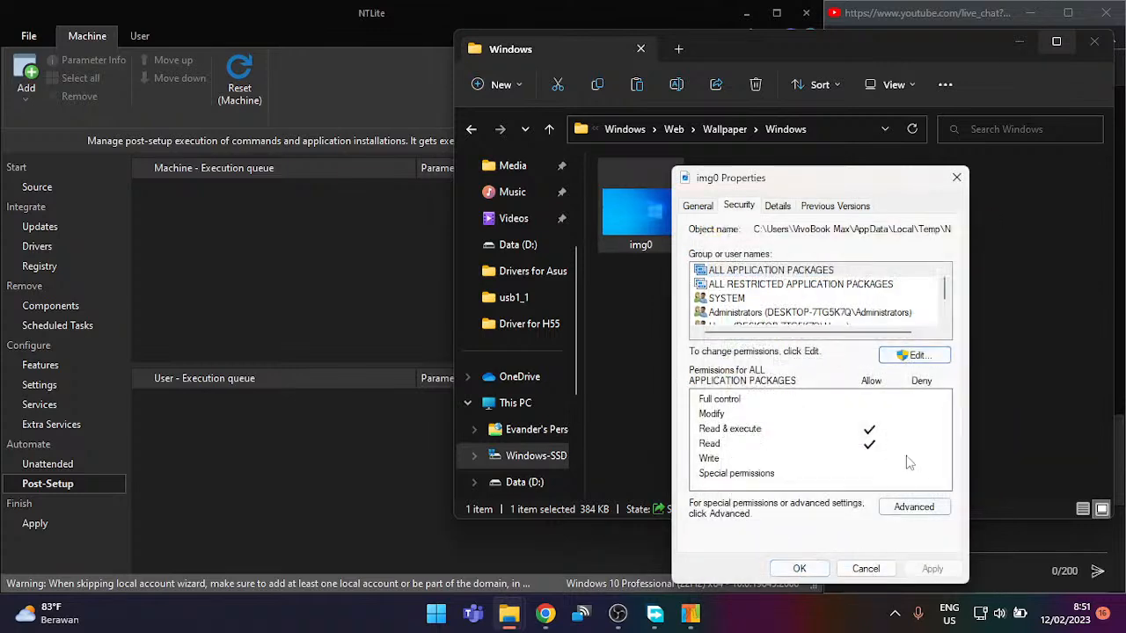
left_click(912, 508)
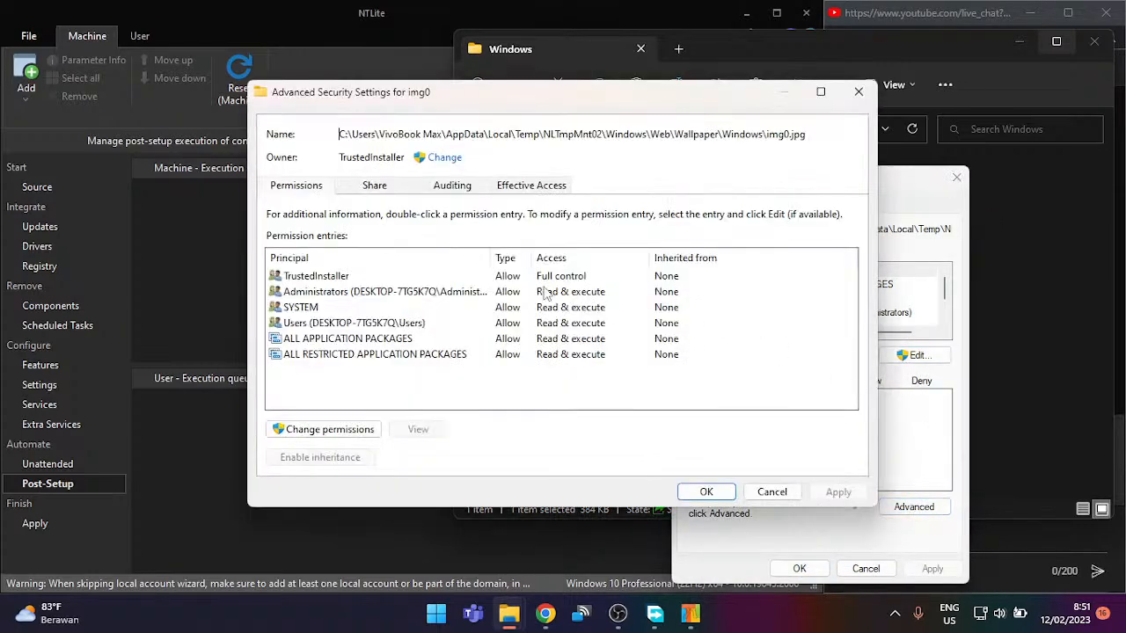
left_click(444, 158)
type("vivobook max")
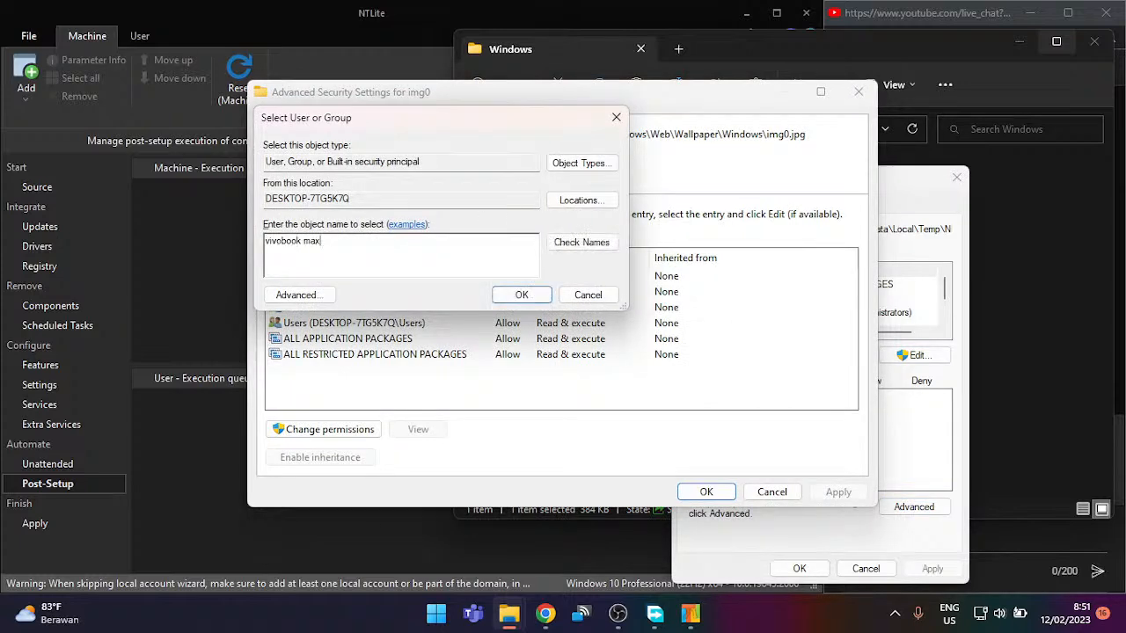
key("Return")
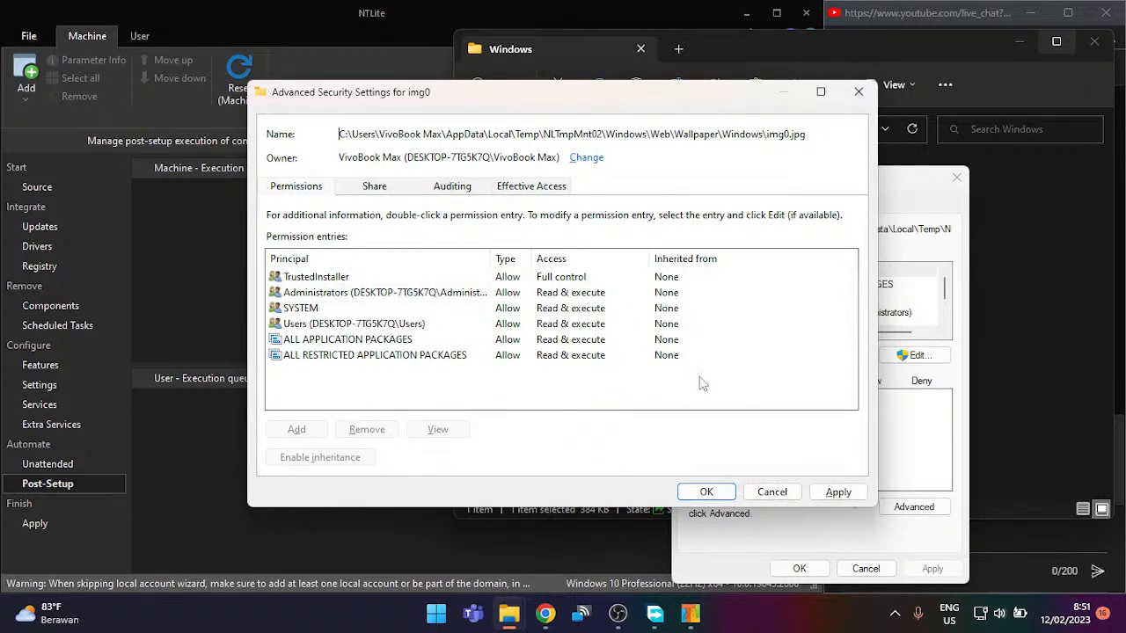
left_click(823, 495)
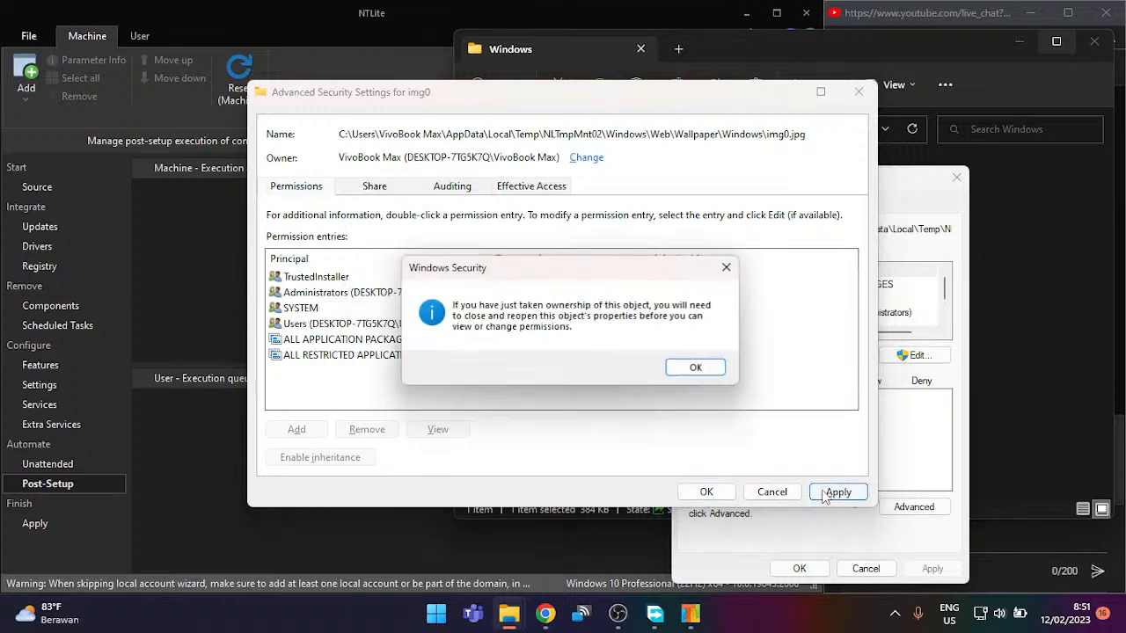
left_click(693, 369)
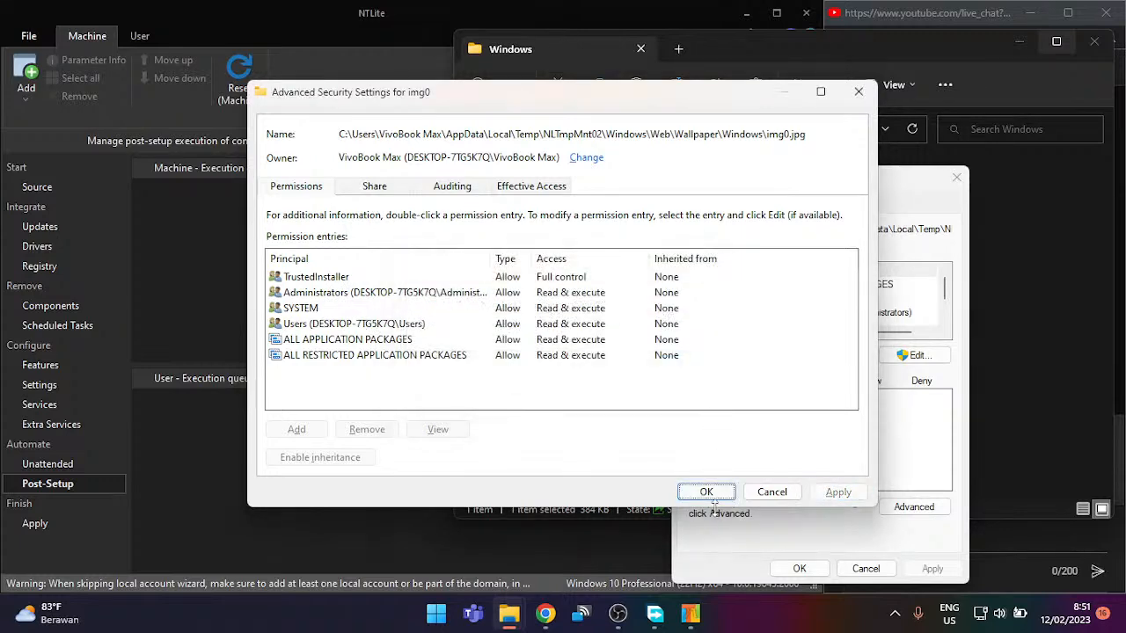
left_click(706, 492)
Step: Give the Users group Full control over img0 and close its properties
left_click(913, 507)
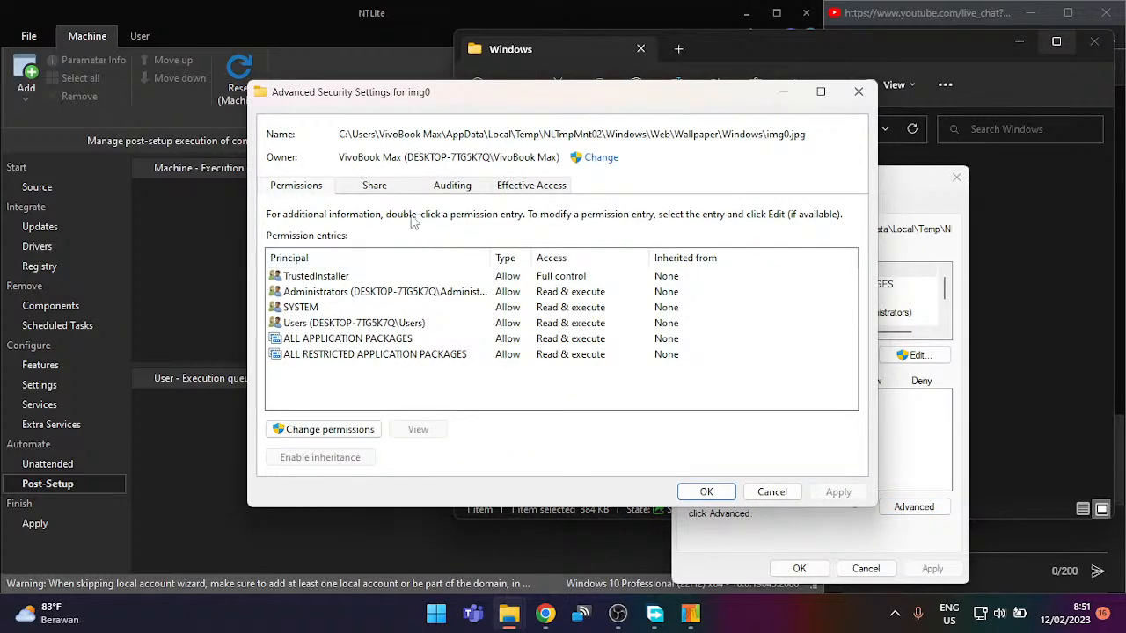
left_click(367, 187)
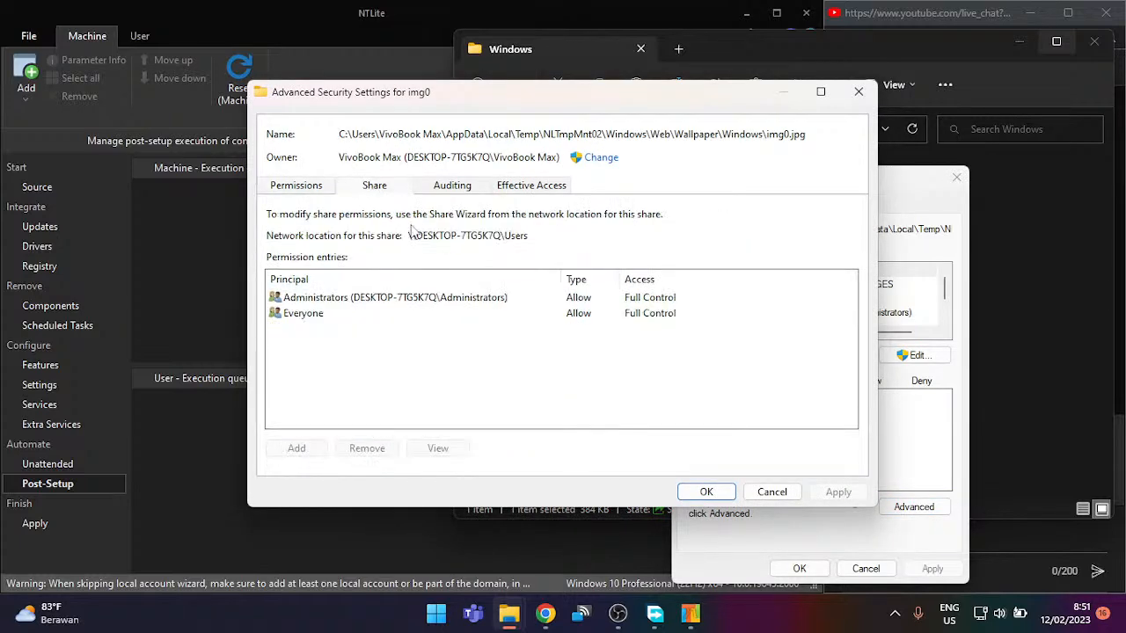
left_click(462, 193)
left_click(324, 263)
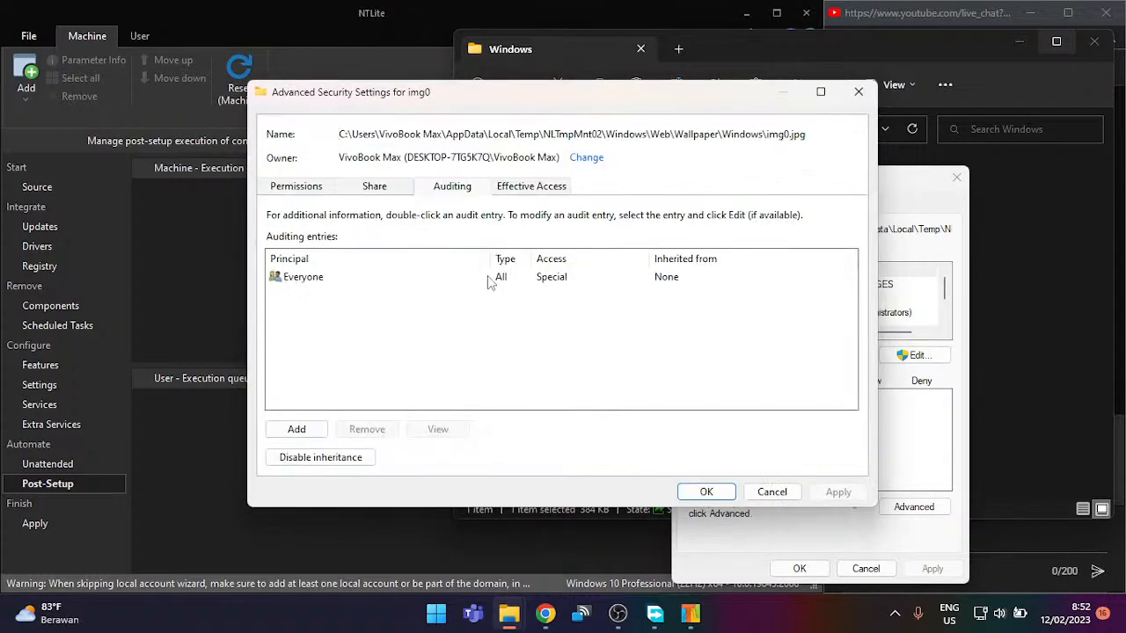
left_click(490, 280)
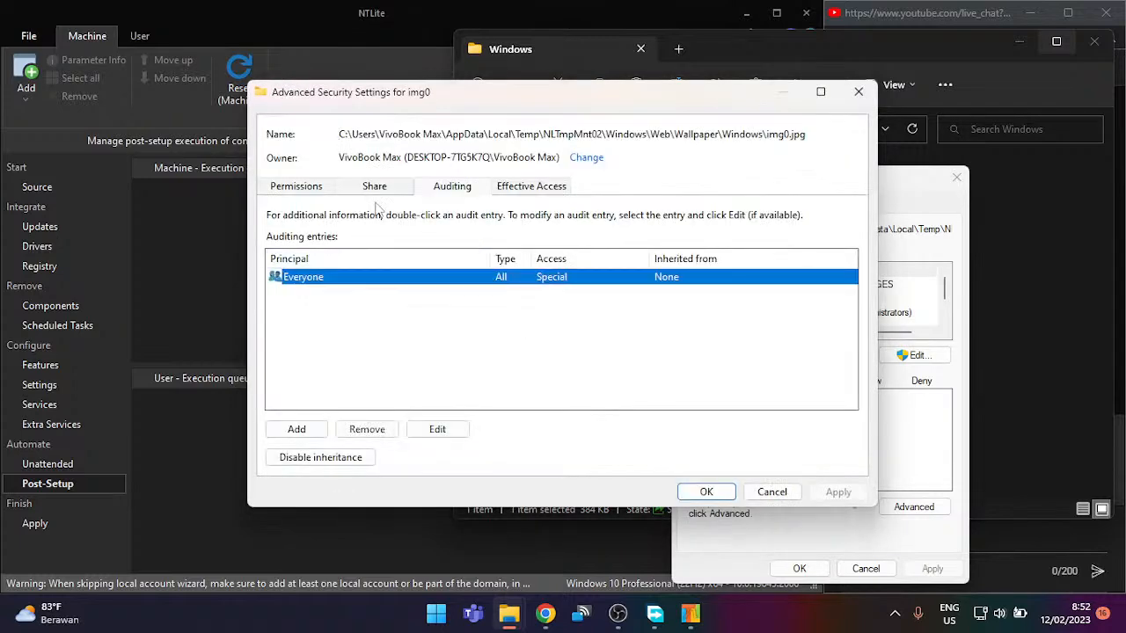
left_click(294, 190)
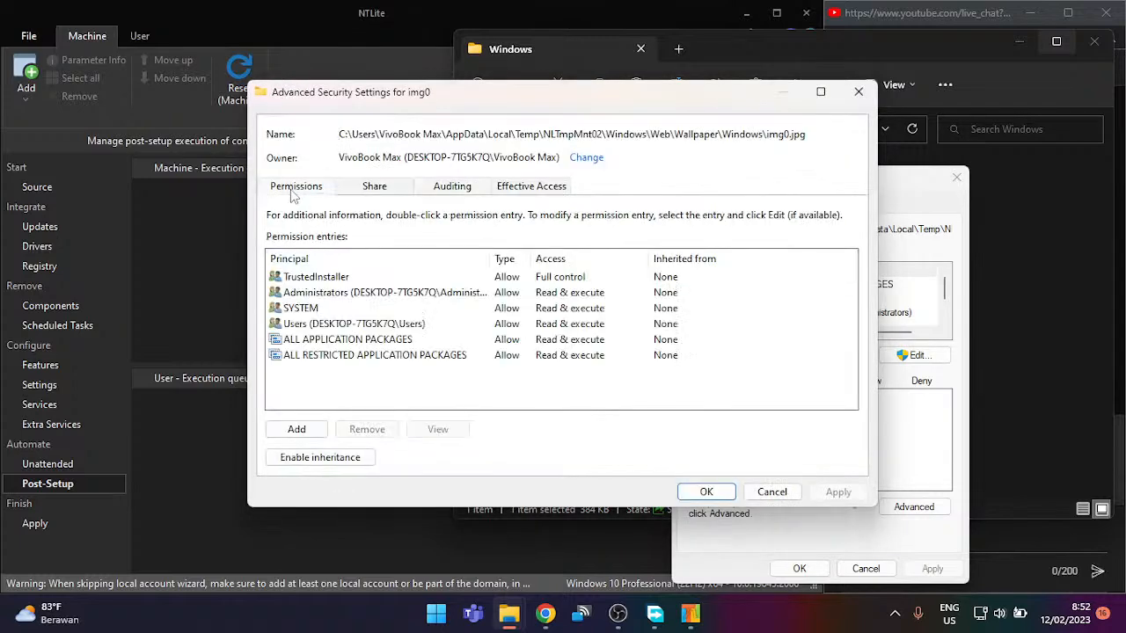
double_click(409, 324)
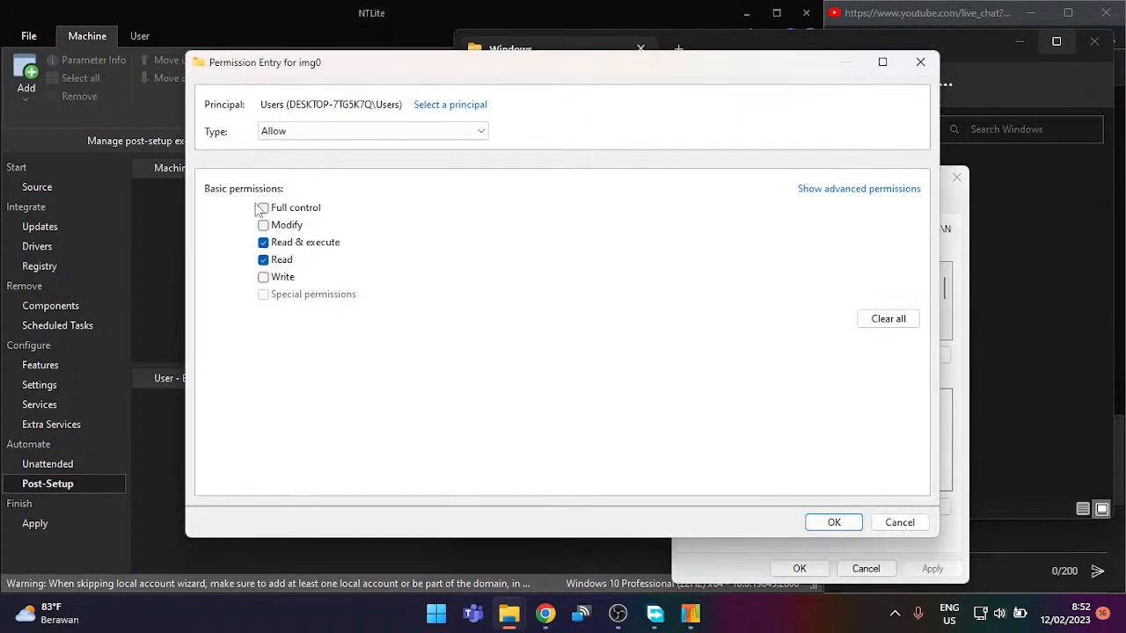
left_click(275, 215)
left_click(831, 522)
left_click(708, 493)
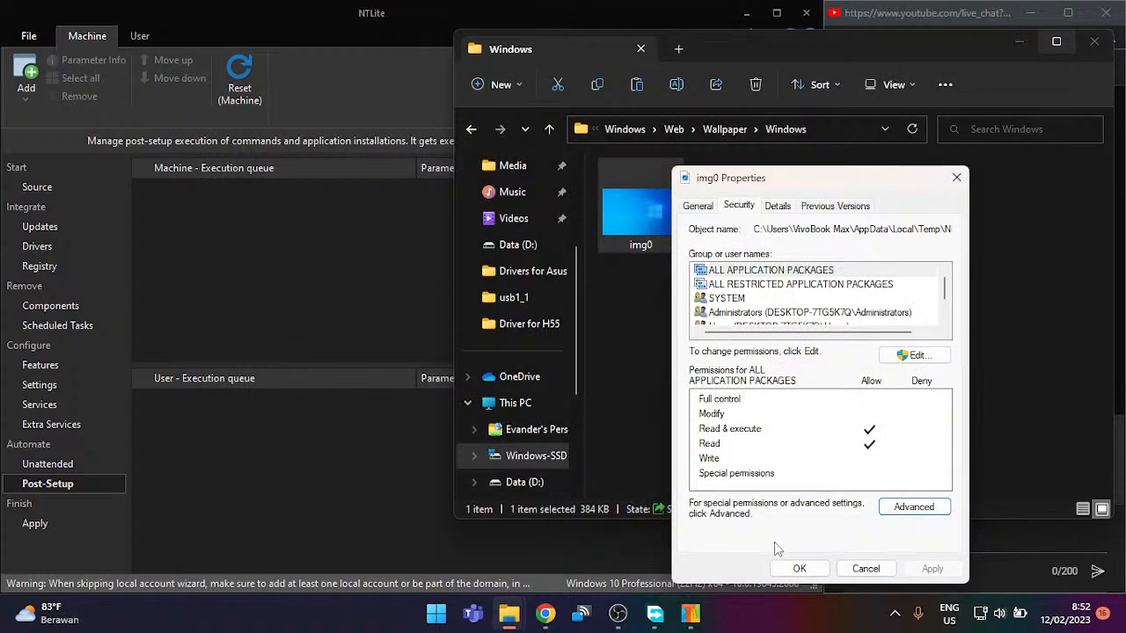
left_click(798, 568)
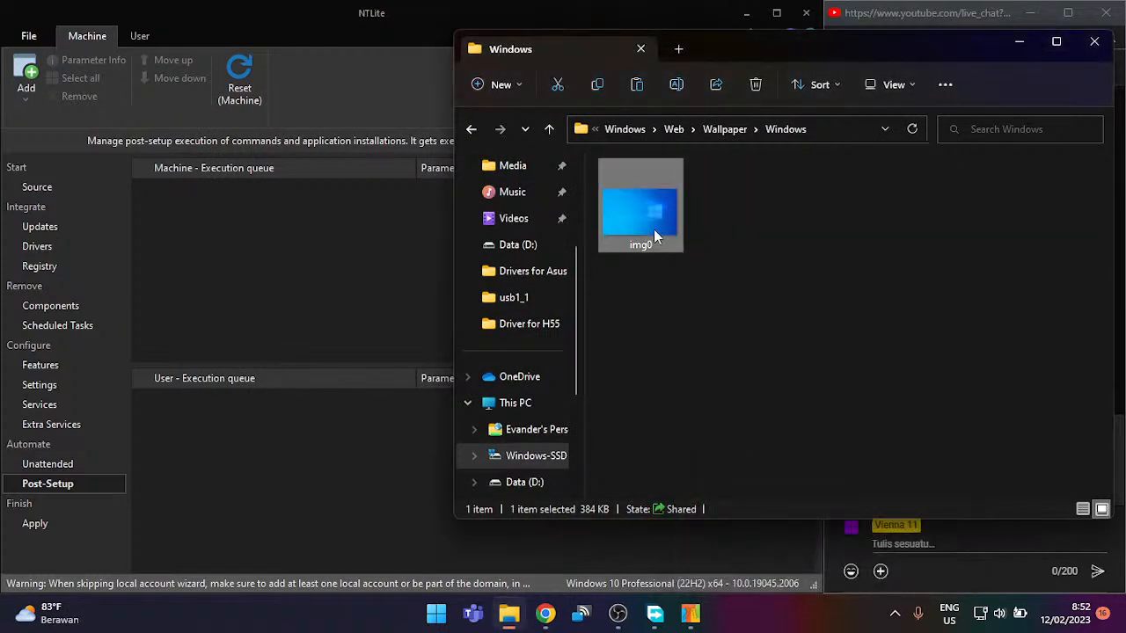
Step: Rename the original img0 wallpaper to img14, granting administrator permission
right_click(649, 224)
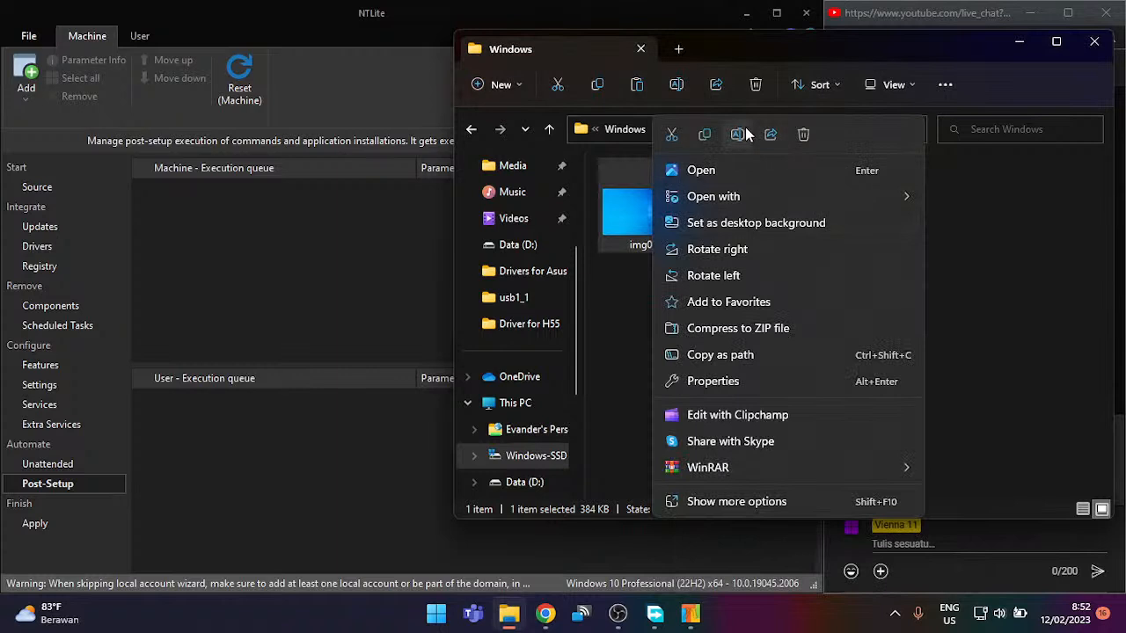
left_click(744, 134)
key("Right")
key("BackSpace")
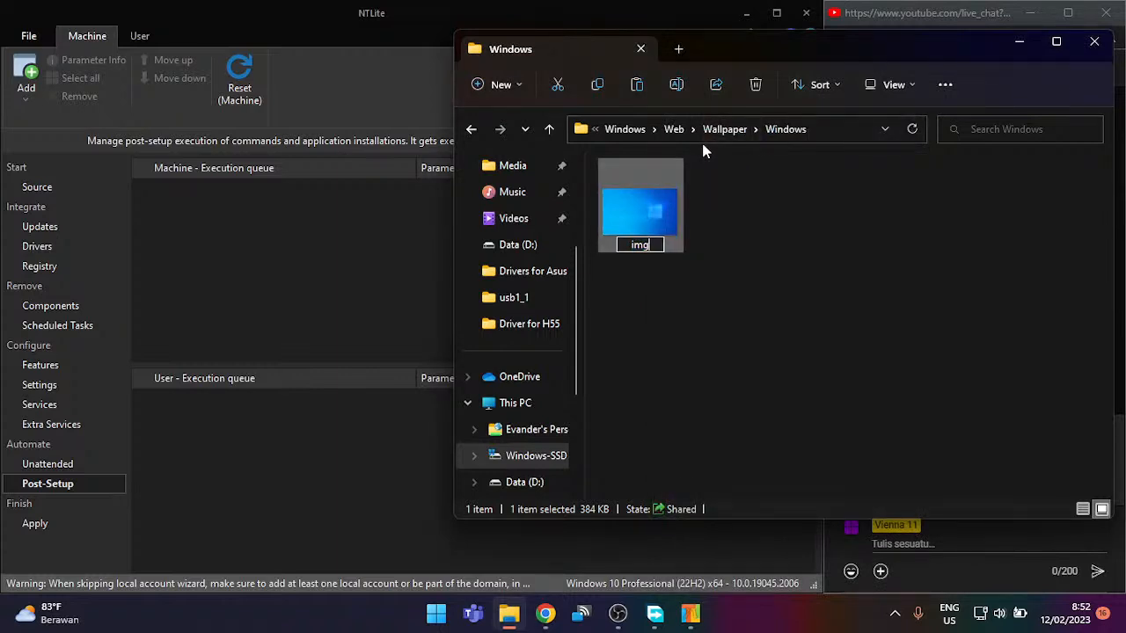
type("1")
key("Return")
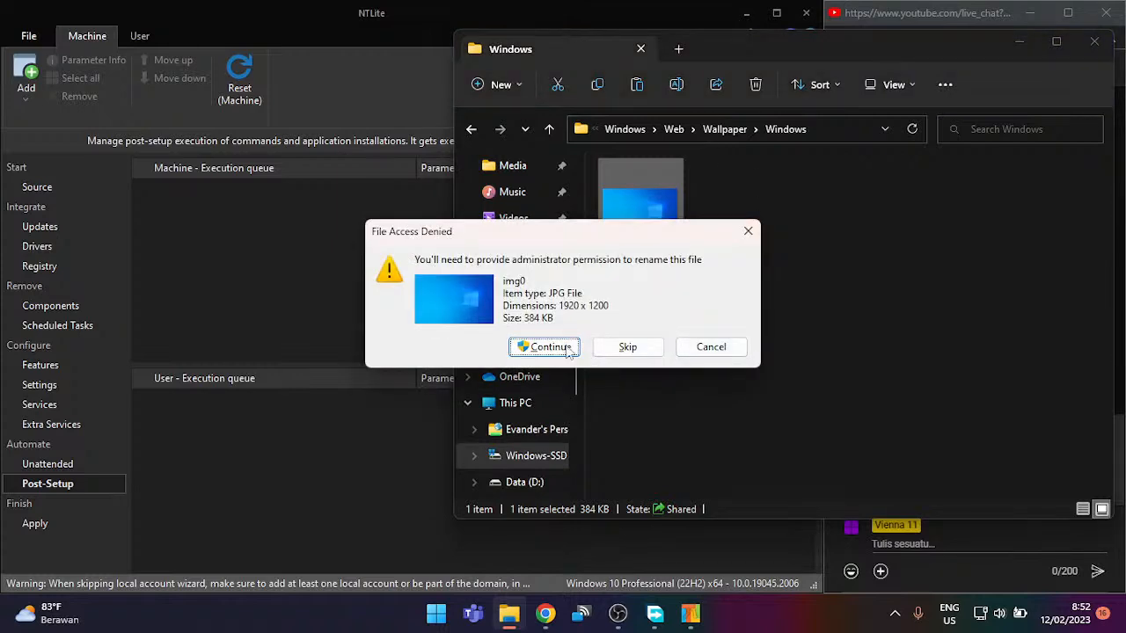
left_click(576, 350)
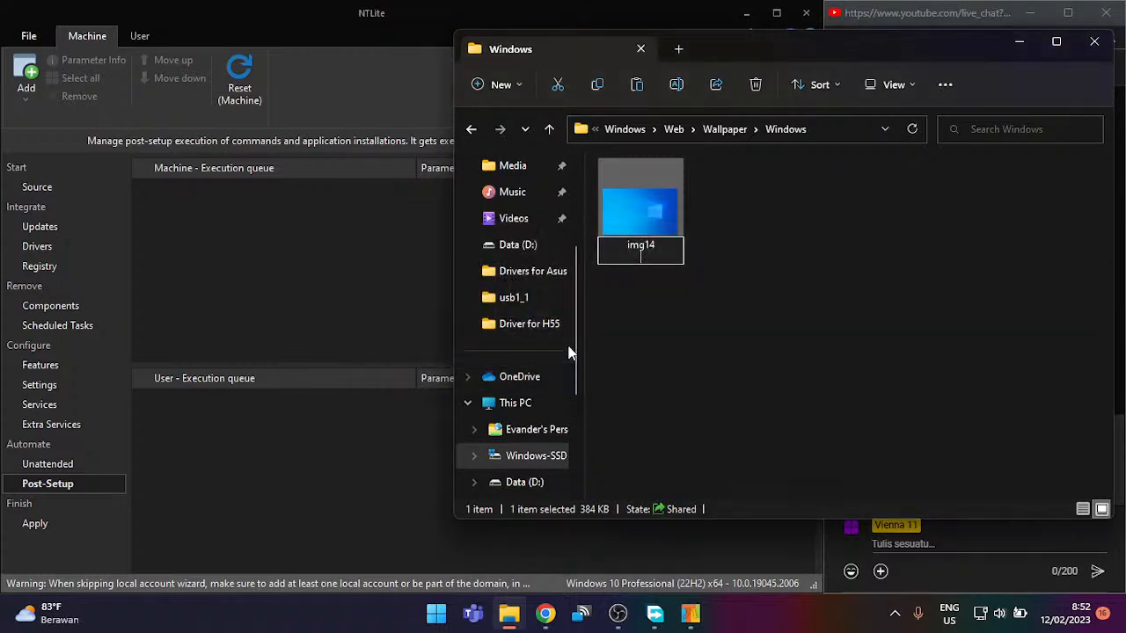
Step: Paste the custom img0 image from Downloads into the Wallpaper\Windows folder
right_click(667, 318)
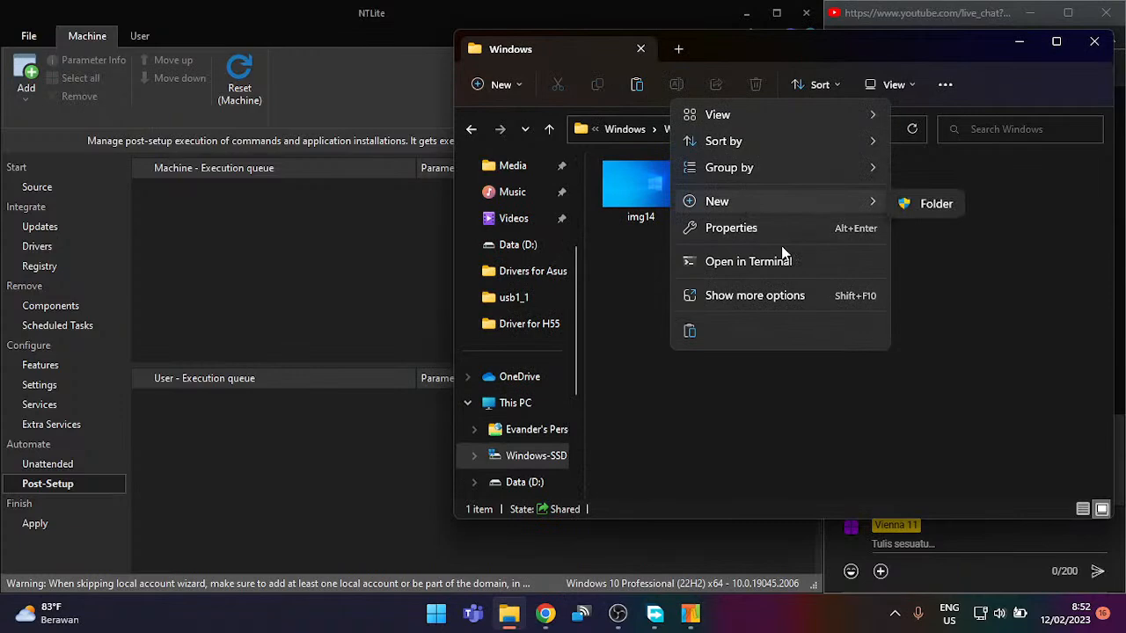
left_click(691, 327)
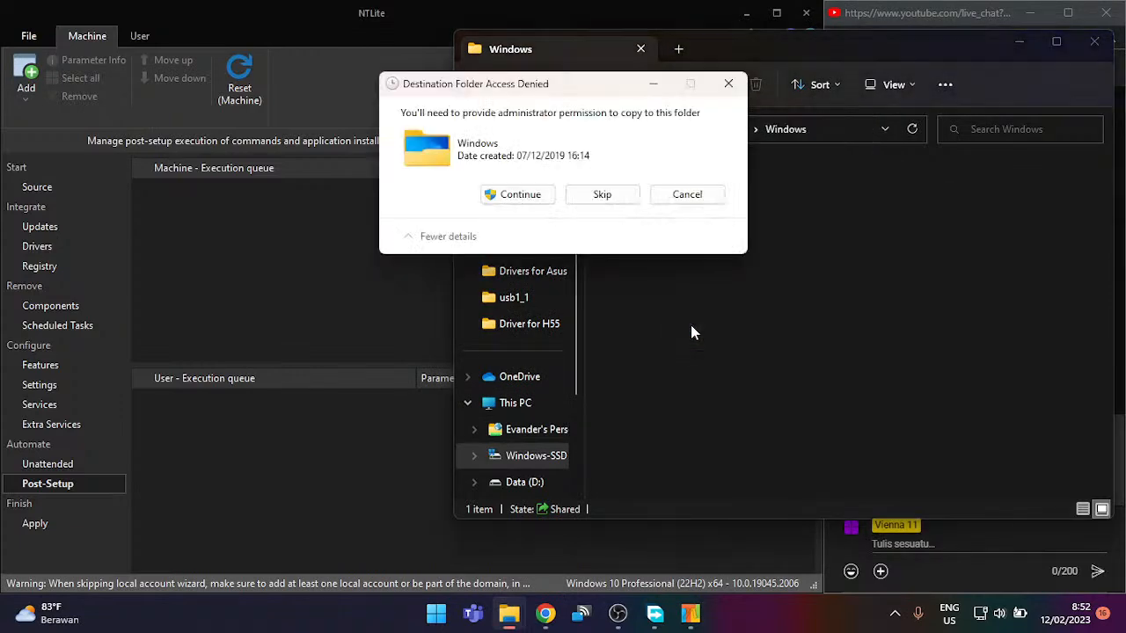
left_click(505, 198)
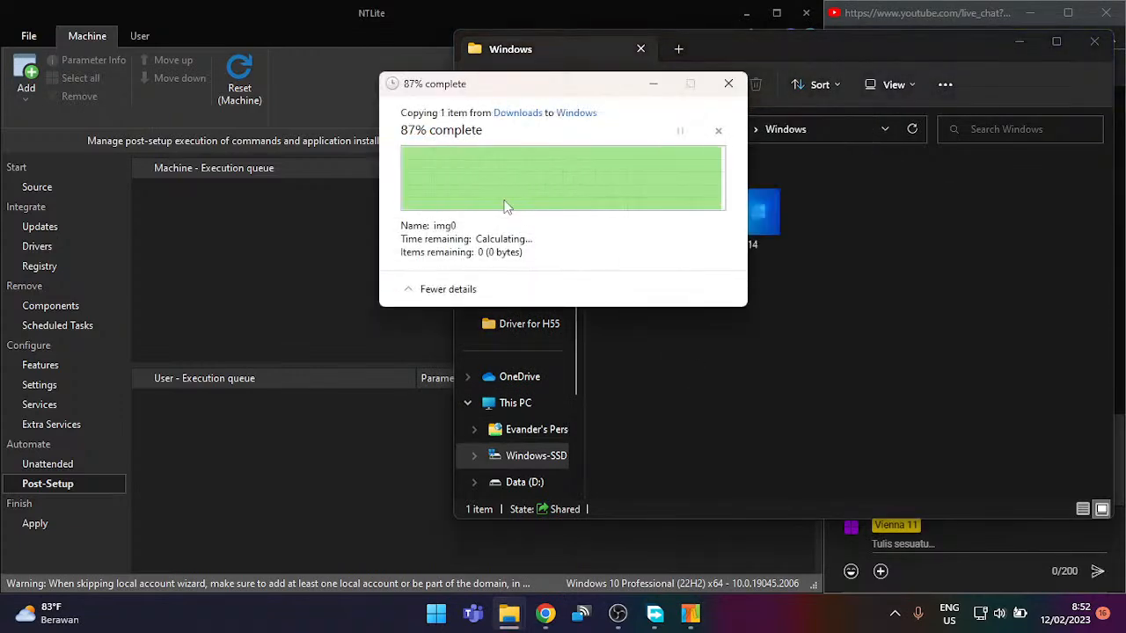
left_click(645, 298)
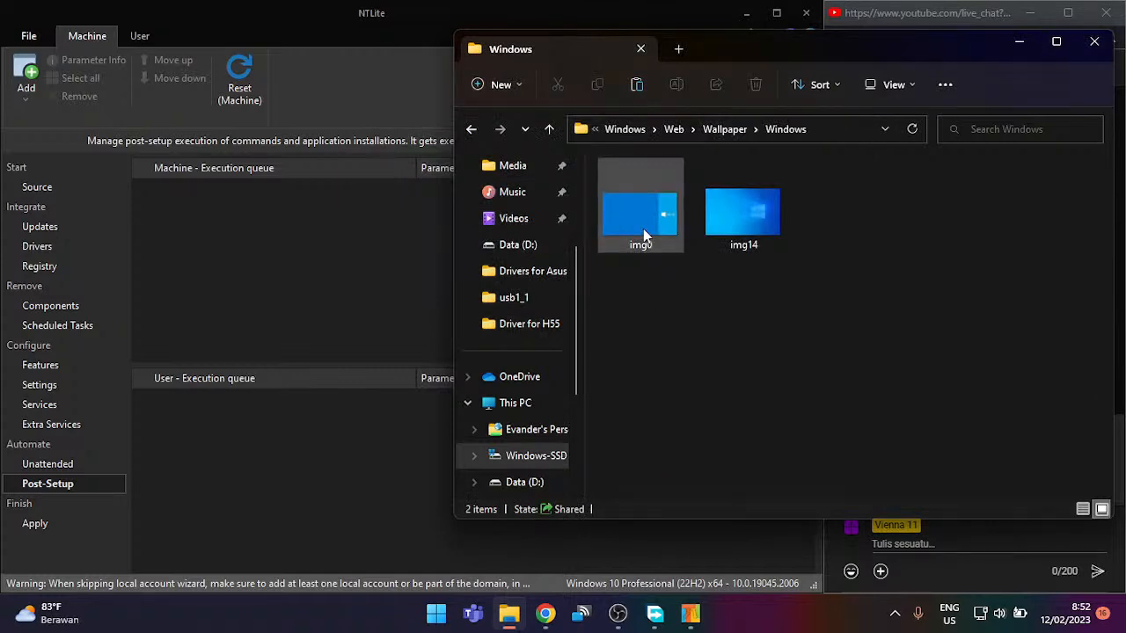
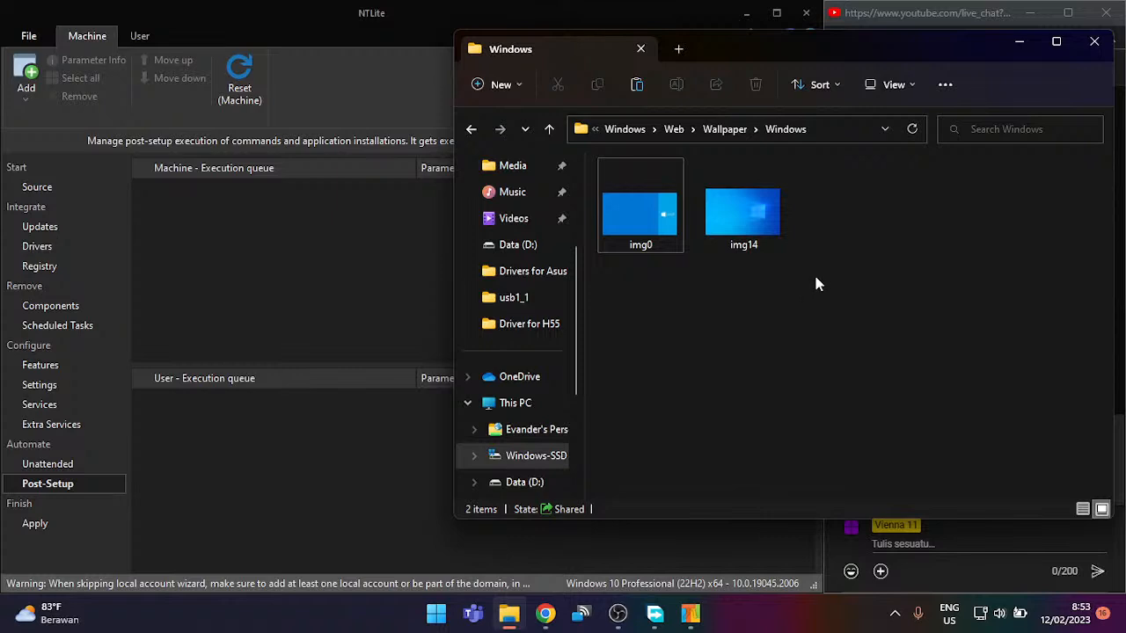
Step: Copy the img0 wallpaper and return to the Wallpaper folder
left_click(708, 237)
right_click(648, 212)
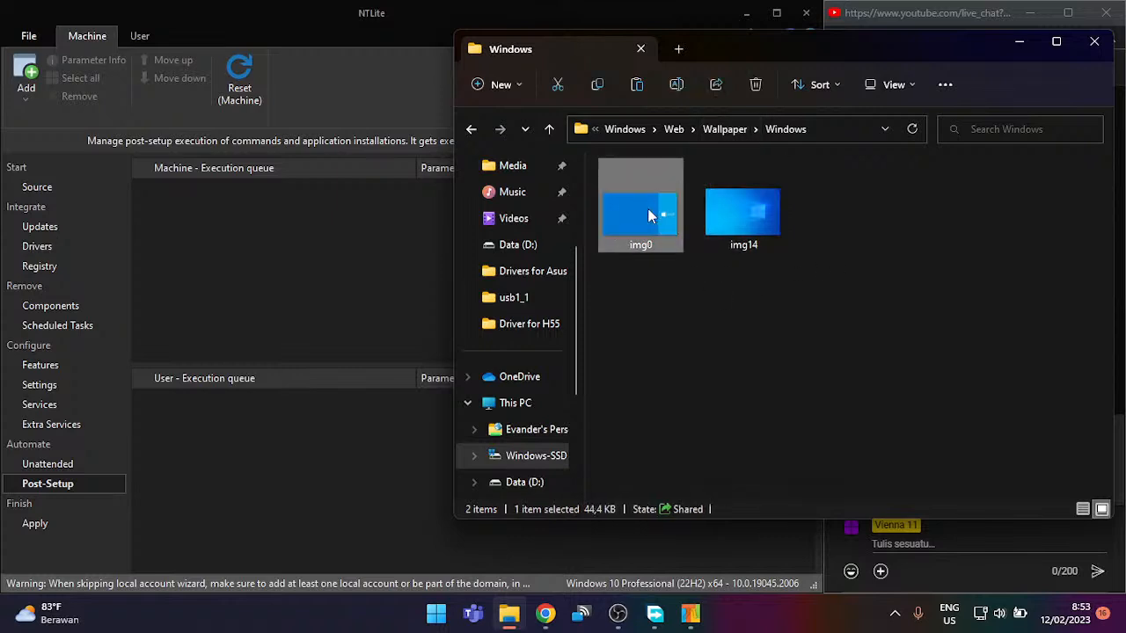
left_click(705, 136)
left_click(719, 130)
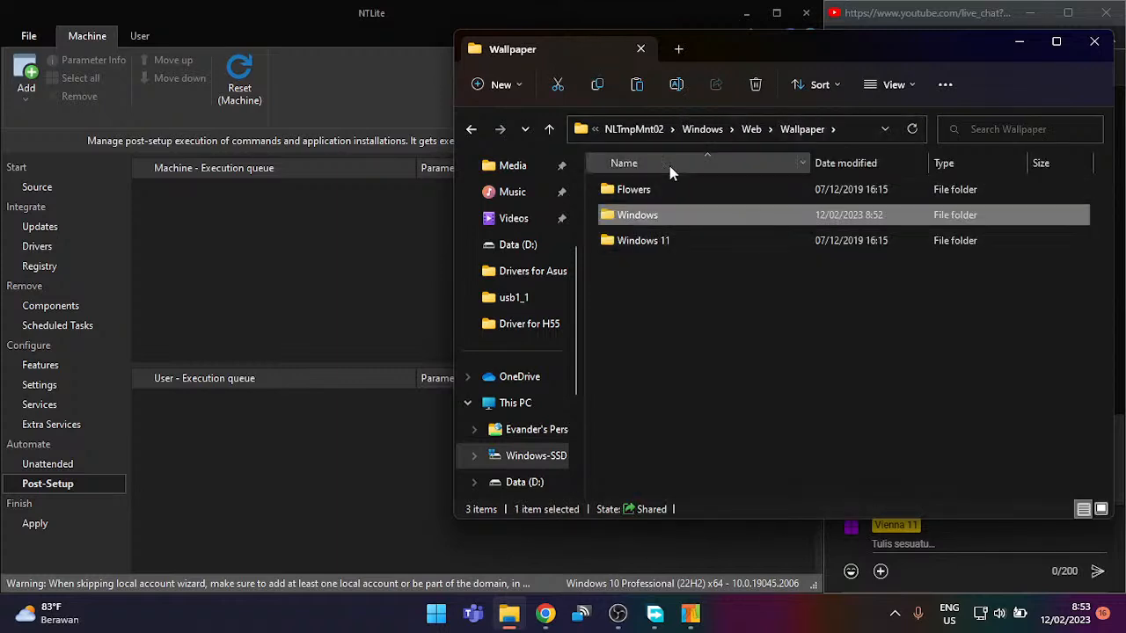
Step: Go to Web\4K\Wallpaper\Windows and look over its nine wallpaper images
left_click(751, 136)
double_click(723, 189)
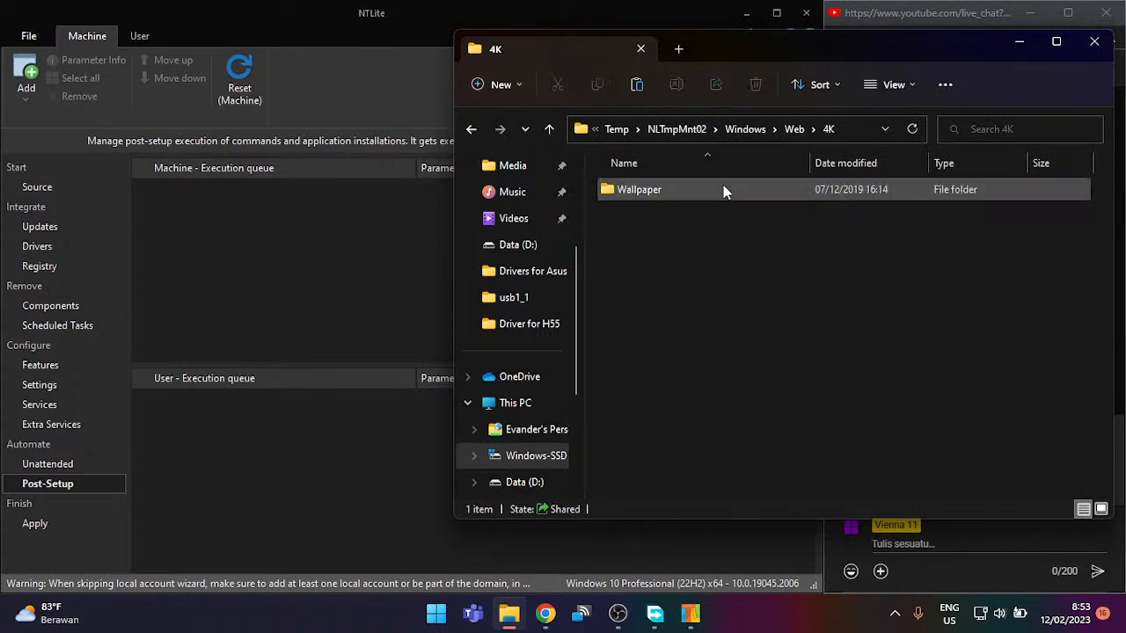
double_click(723, 189)
double_click(723, 188)
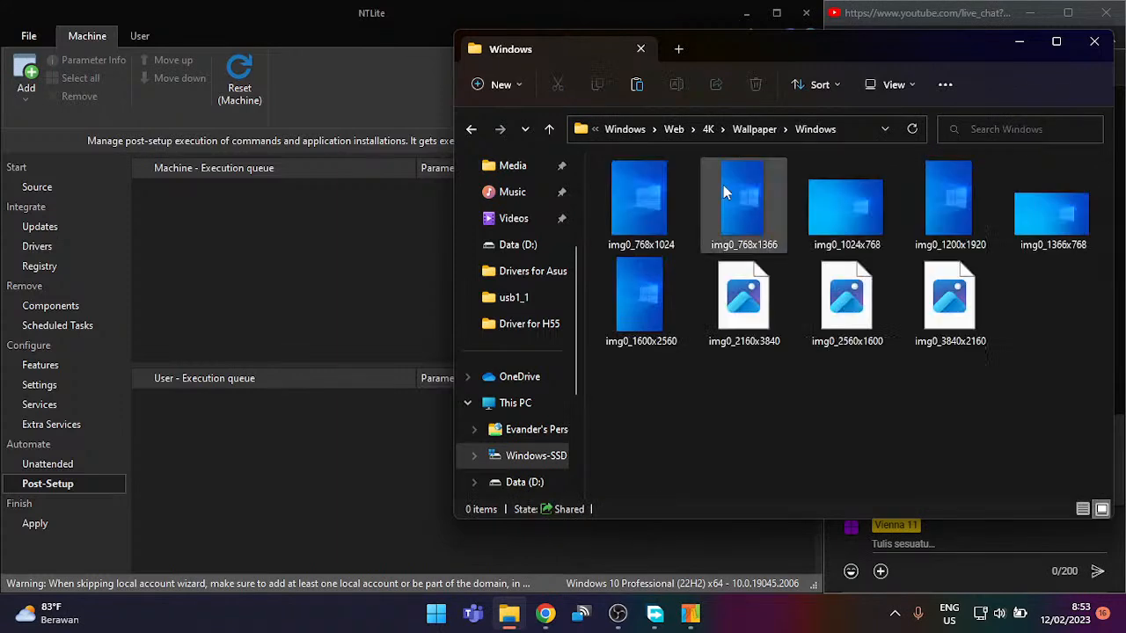
left_click_drag(617, 408, 1090, 212)
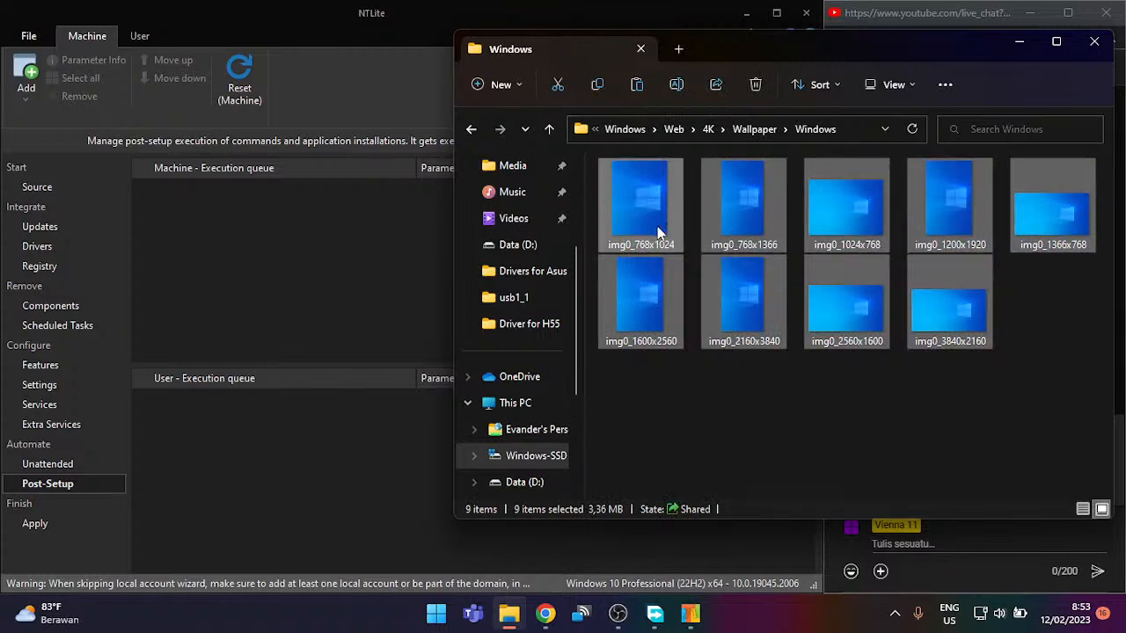
left_click(652, 379)
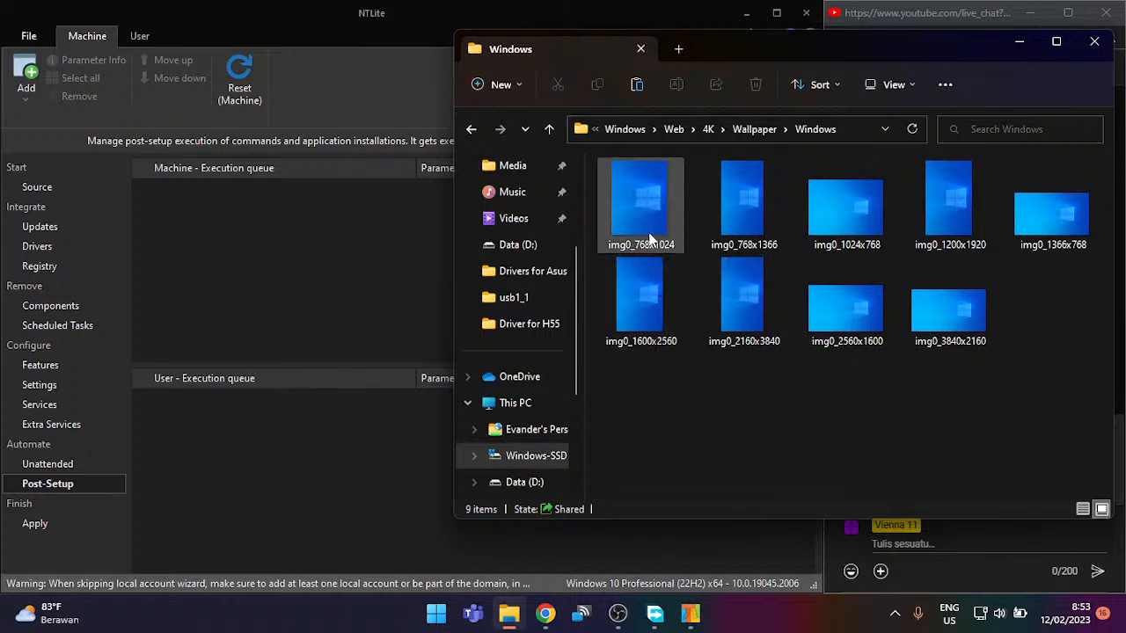
Step: Try renaming all nine images to 'unused', then cancel when access is denied
key("ctrl+a")
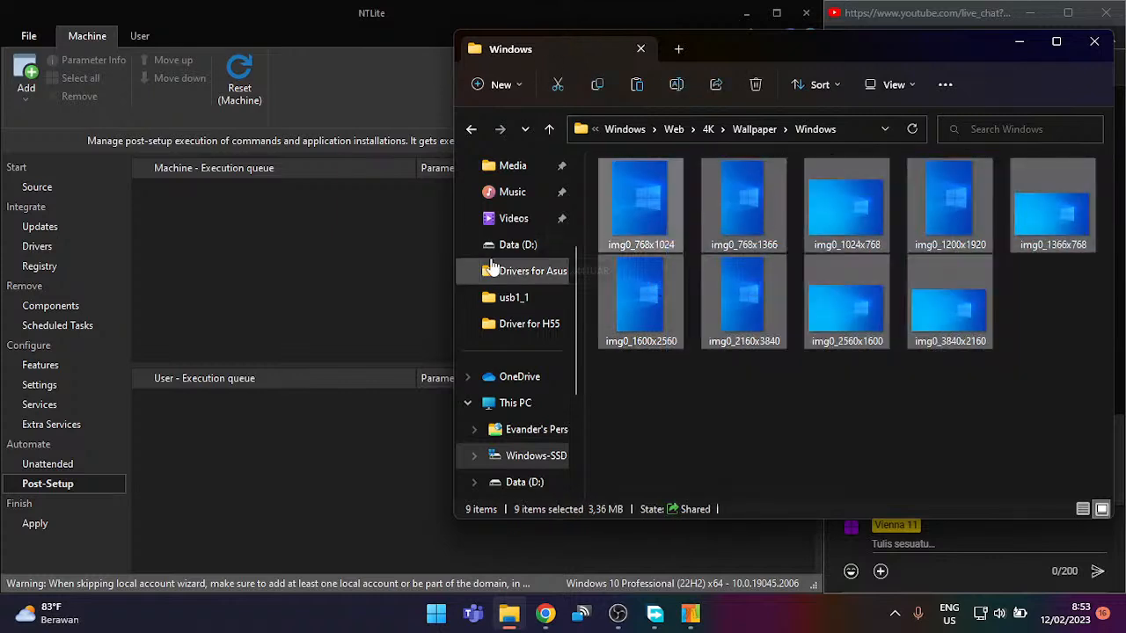
right_click(625, 229)
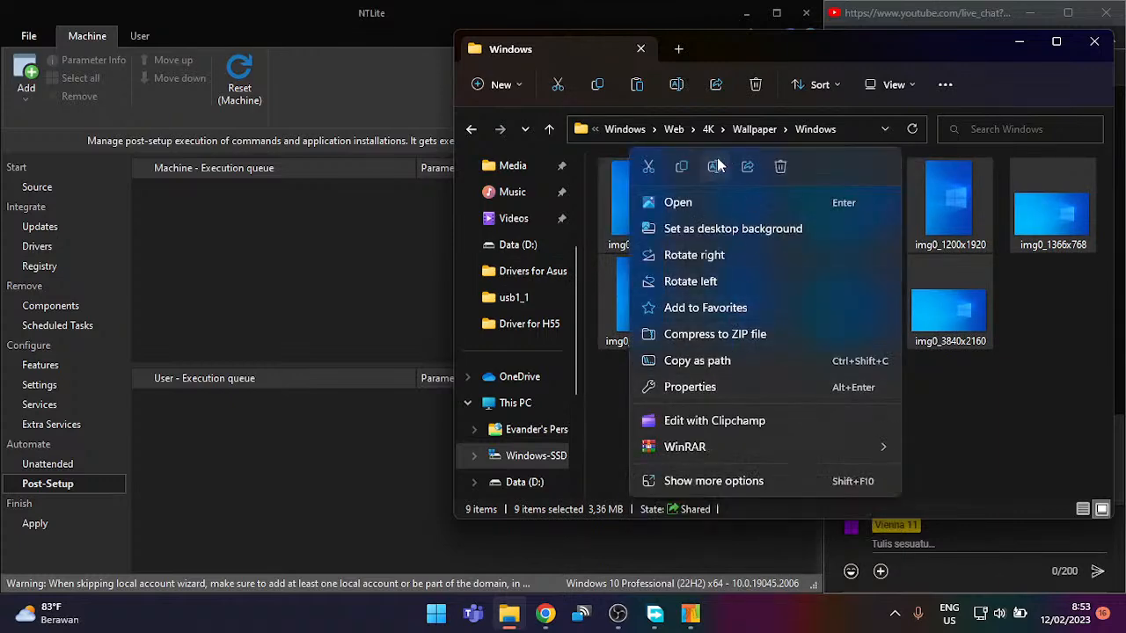
left_click(714, 166)
key("End")
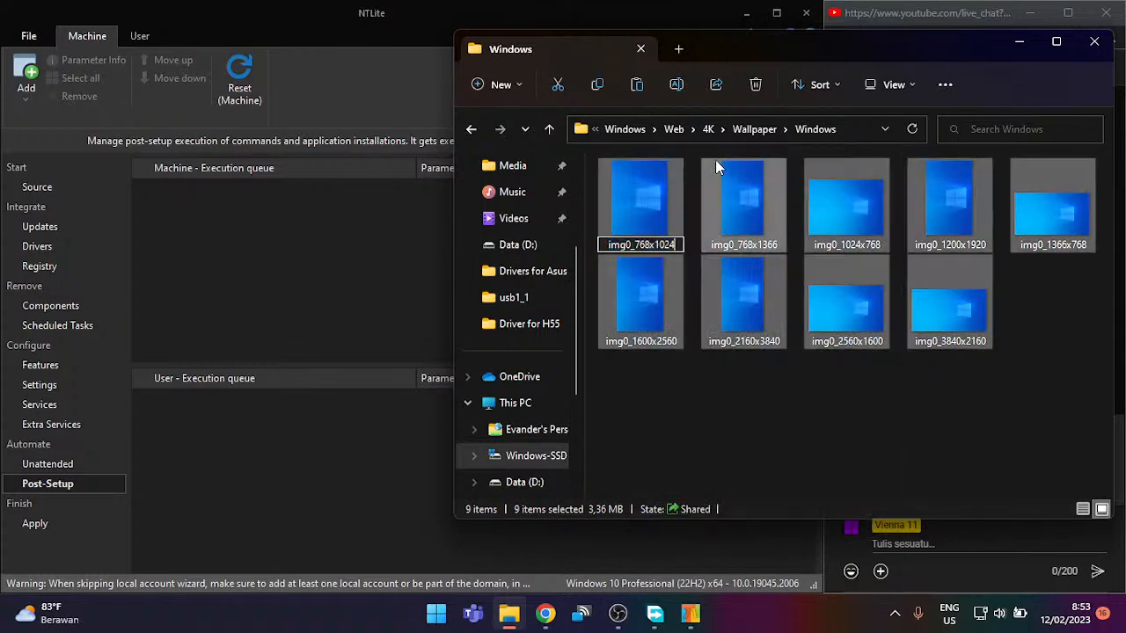
key("ctrl+a")
type("unused")
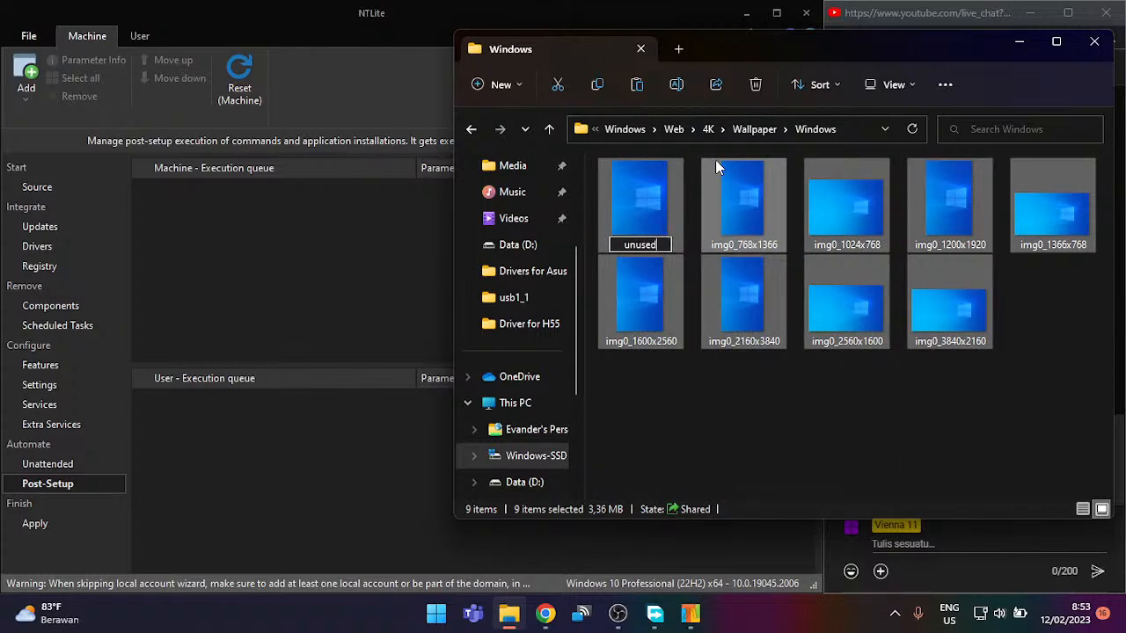
key("Return")
left_click(623, 233)
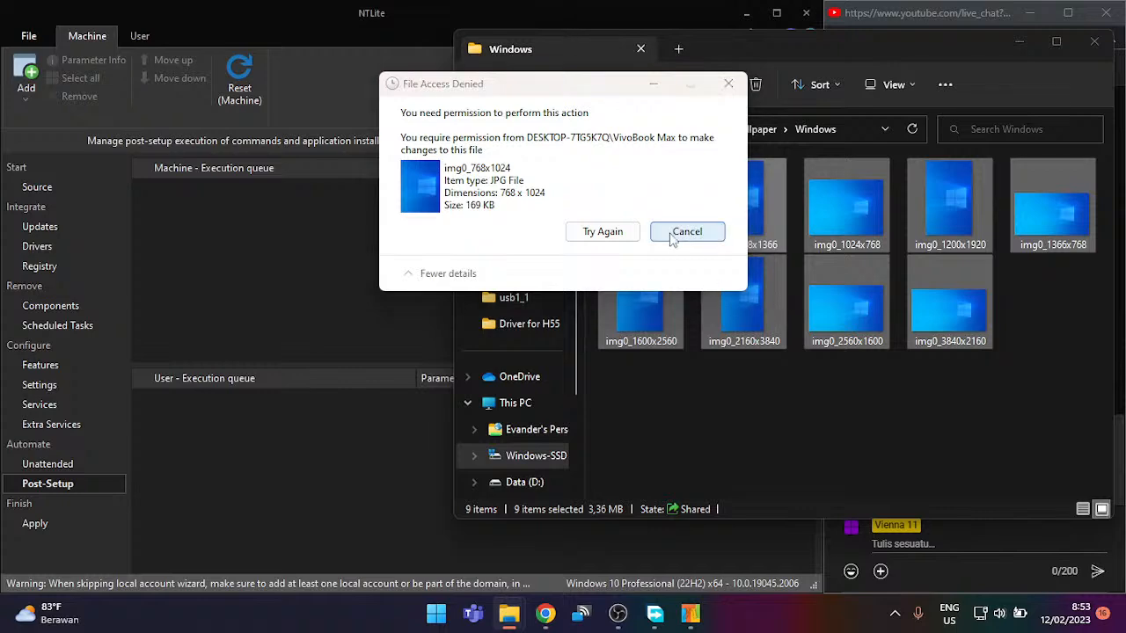
left_click(687, 231)
Step: Check the properties of the nine wallpapers, then go back to the 4K Wallpaper folder
right_click(761, 303)
left_click_drag(628, 381, 1108, 157)
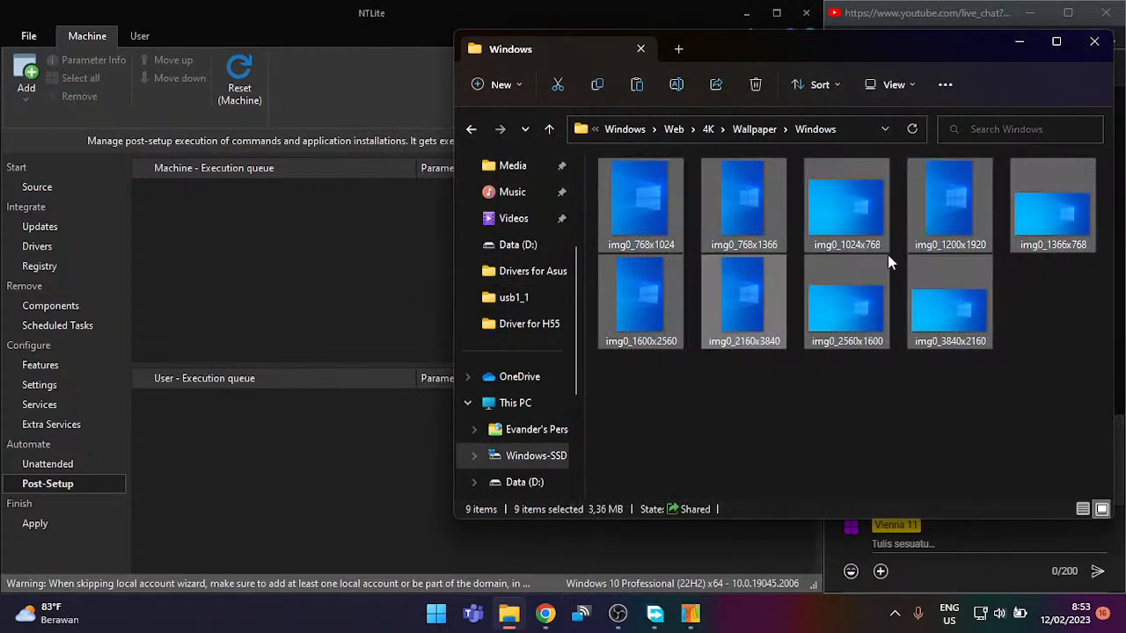
right_click(954, 218)
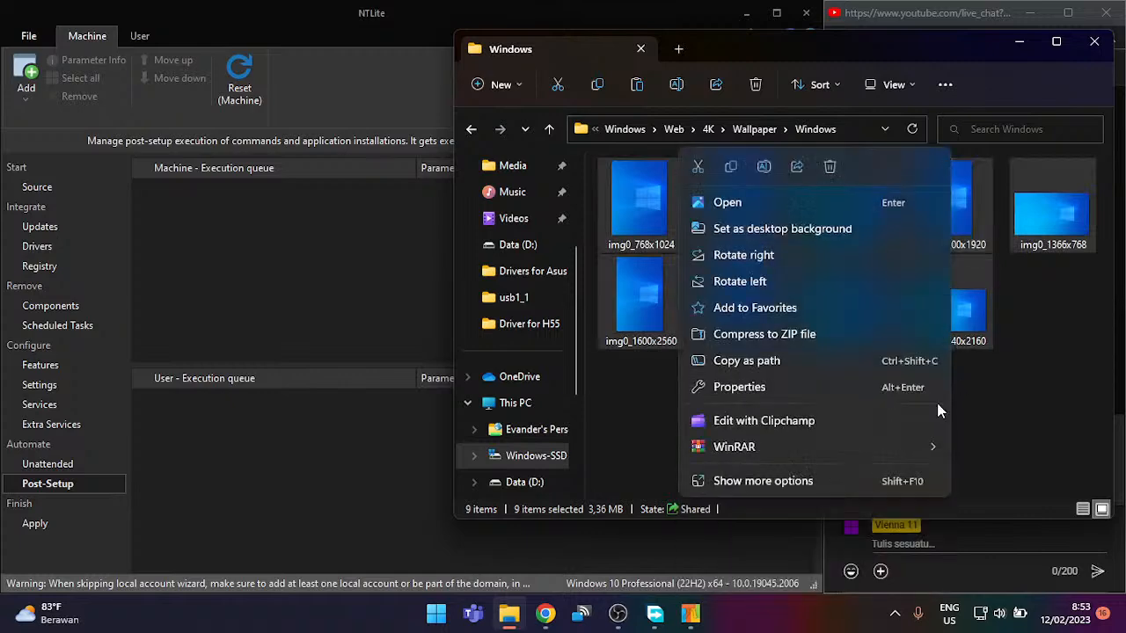
left_click(795, 392)
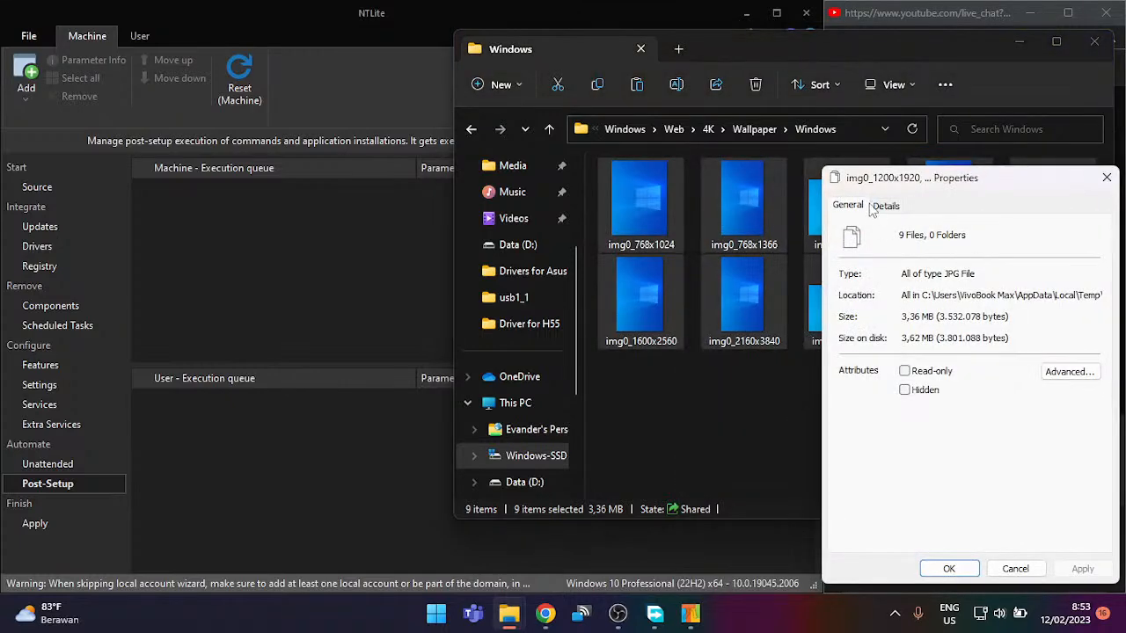
left_click(884, 205)
left_click(1106, 178)
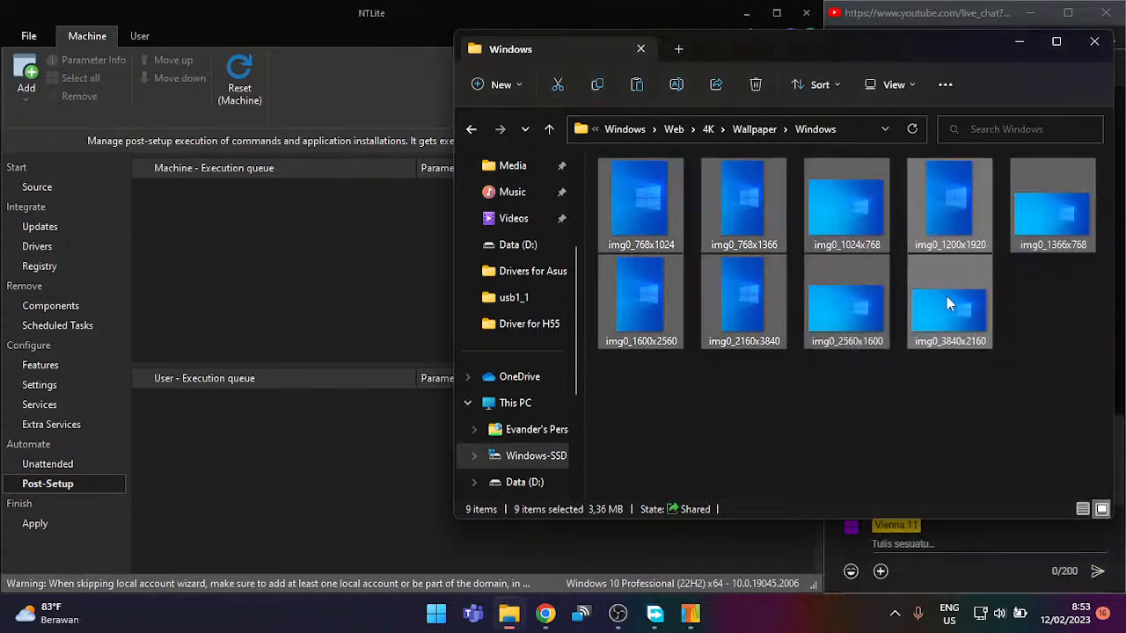
left_click(872, 391)
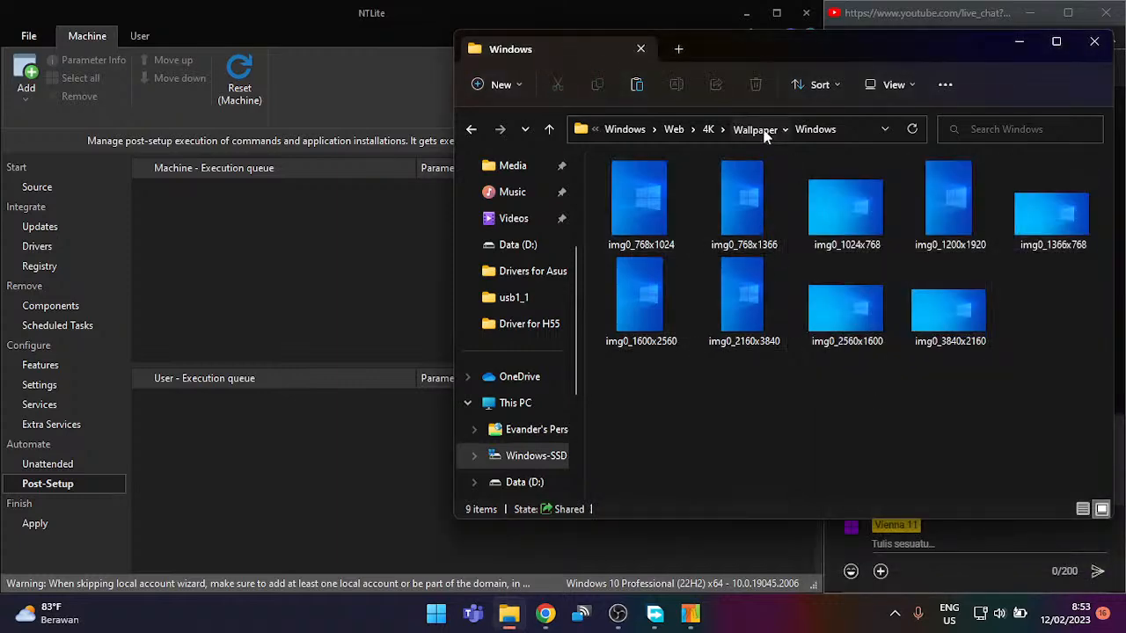
left_click(756, 130)
Step: Rename the existing Windows folder to 'Windows (unused)', granting permission
right_click(761, 188)
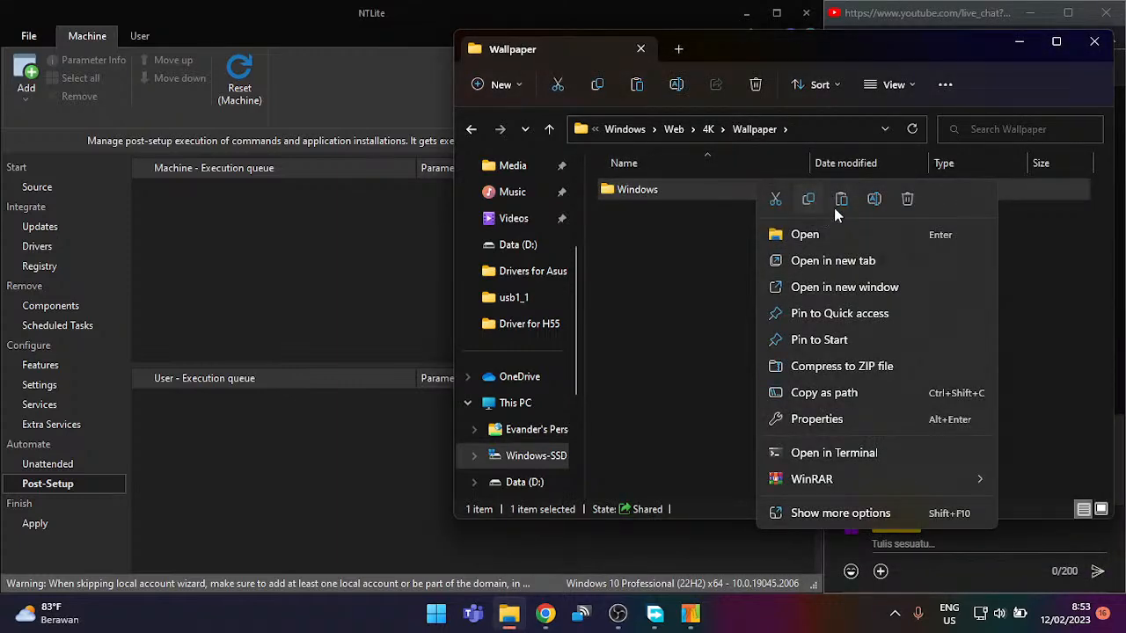
left_click(869, 201)
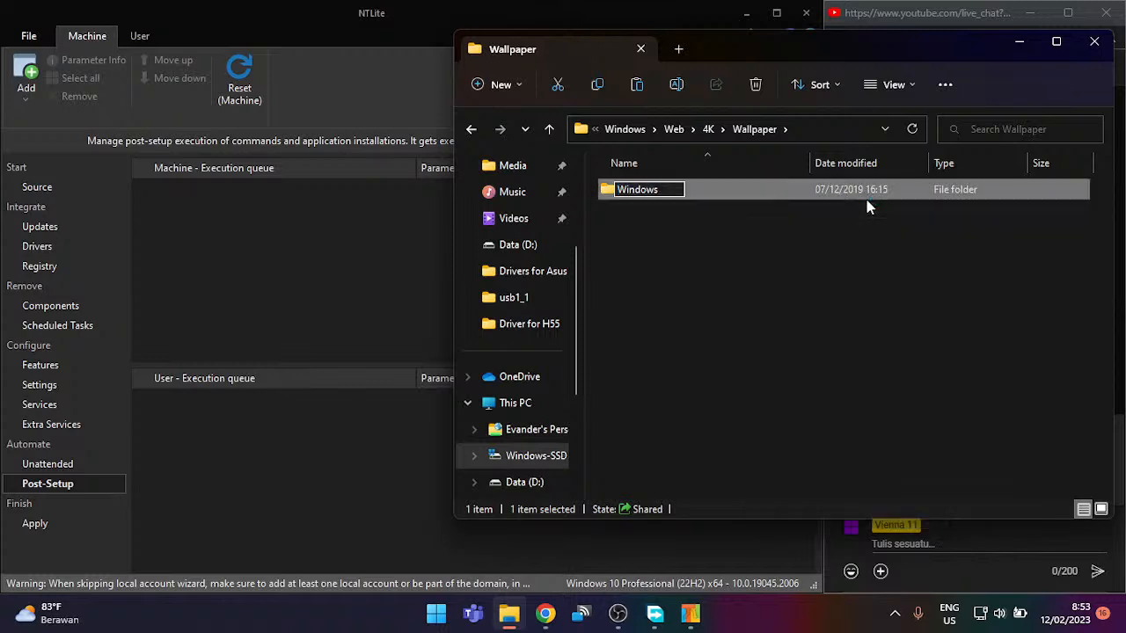
type("(unused")
key("Return")
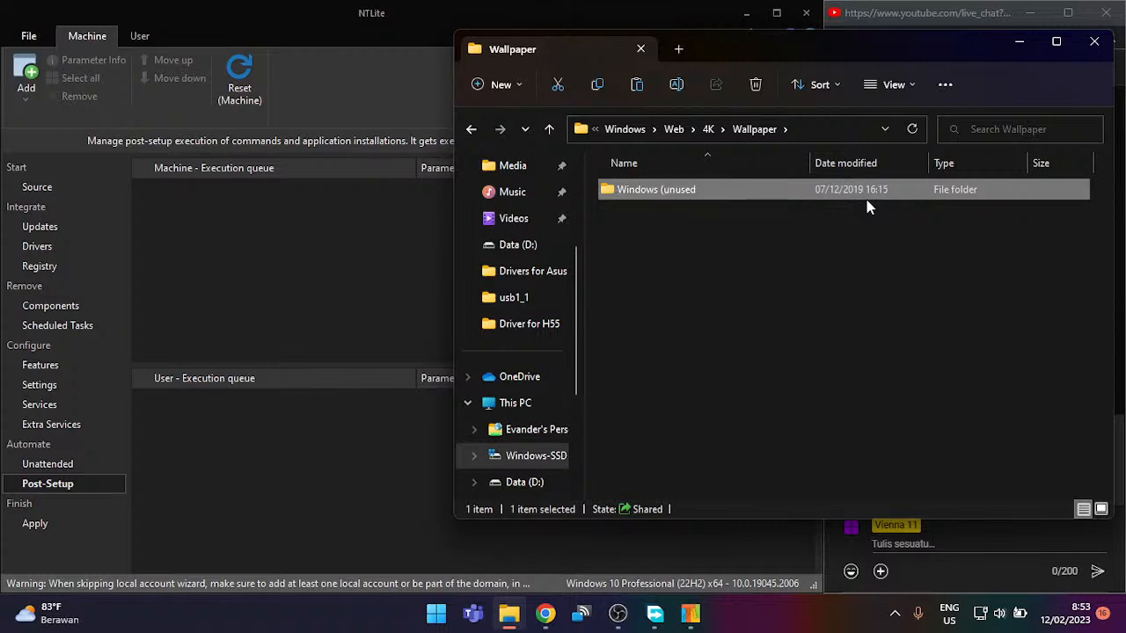
right_click(867, 187)
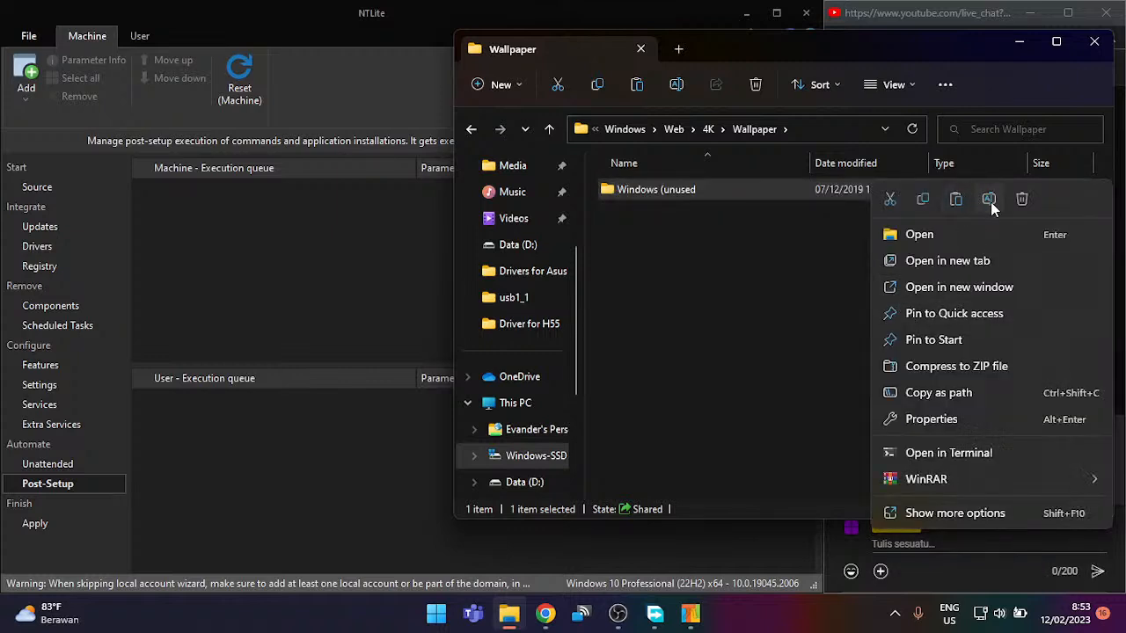
left_click(990, 201)
key("End")
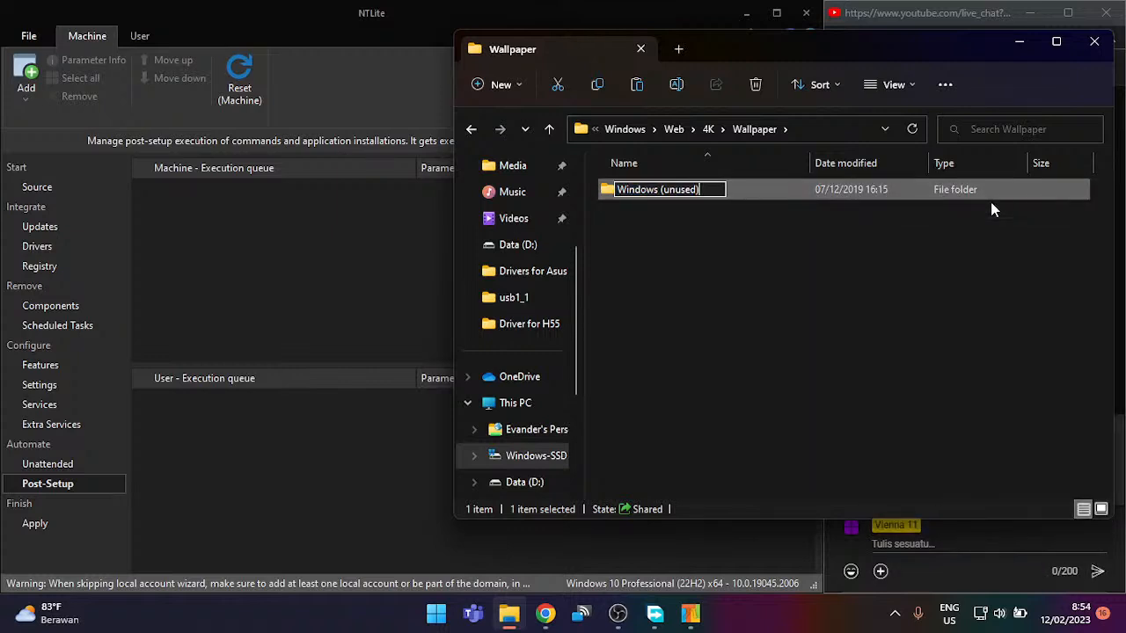
key("Return")
left_click(952, 245)
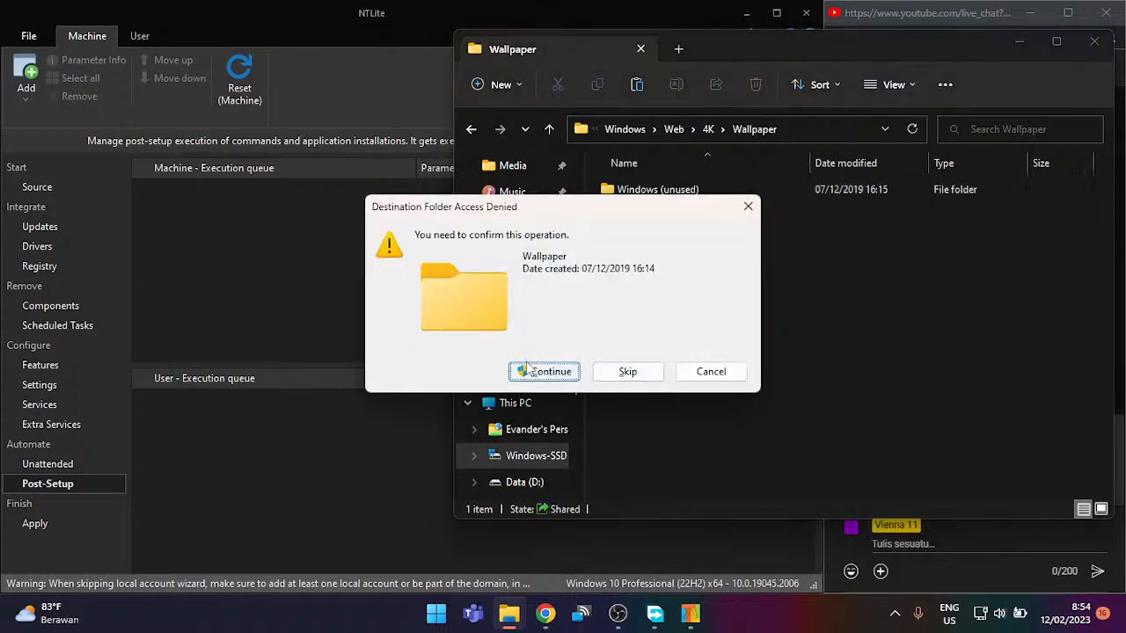
left_click(528, 369)
Step: Name the new folder Windows, open it, and paste img0 with administrator permission
type("Window")
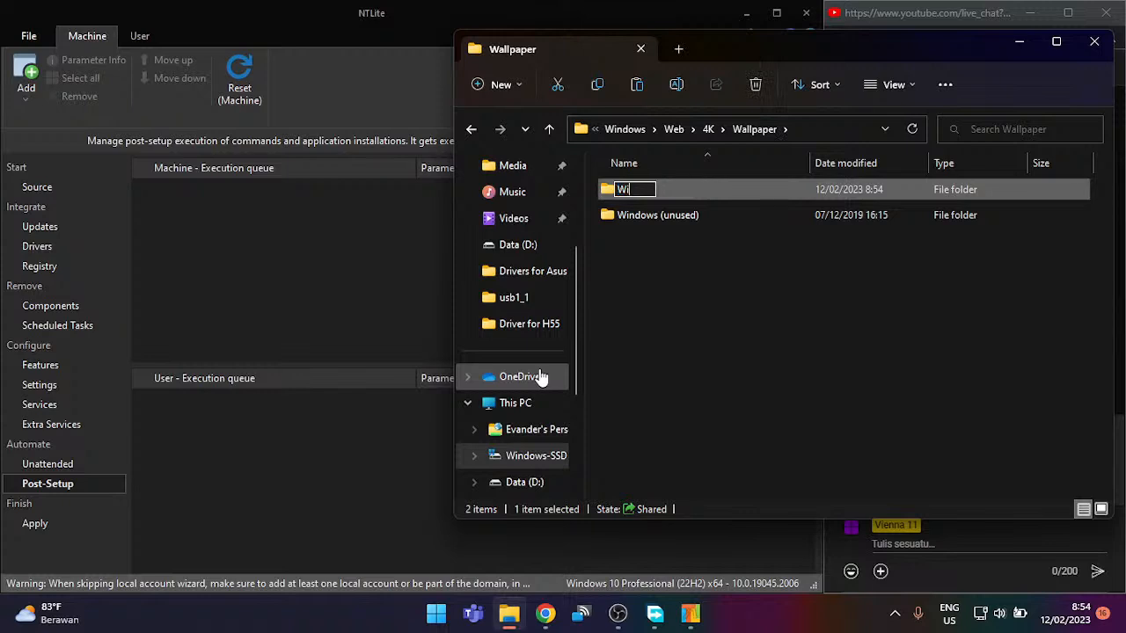
key("Return")
key("Return")
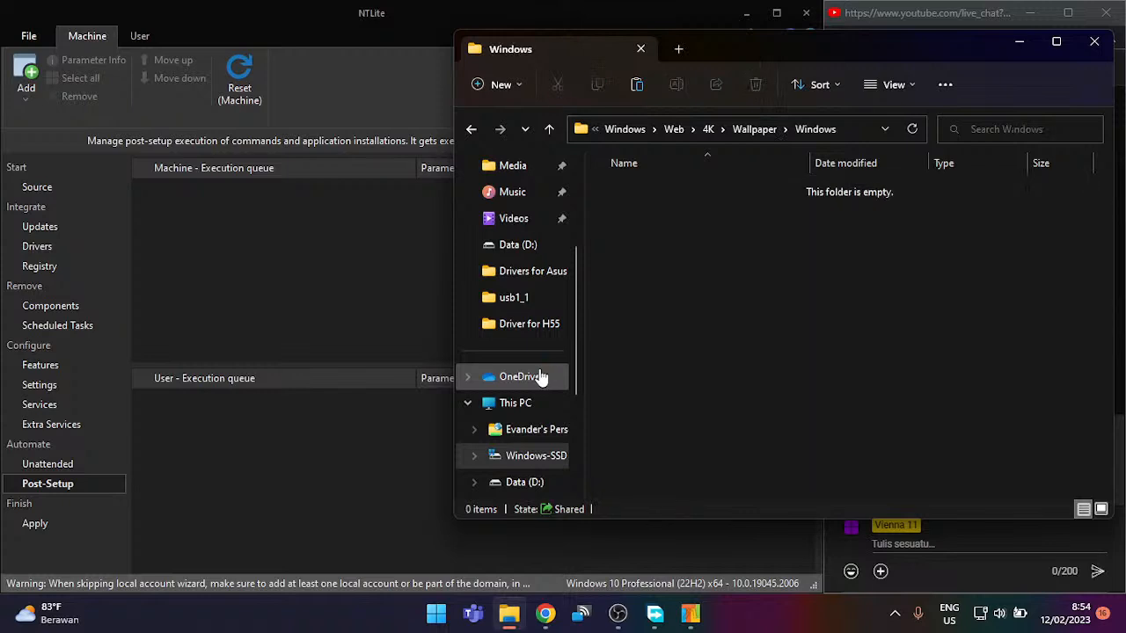
key("ctrl+v")
left_click(515, 194)
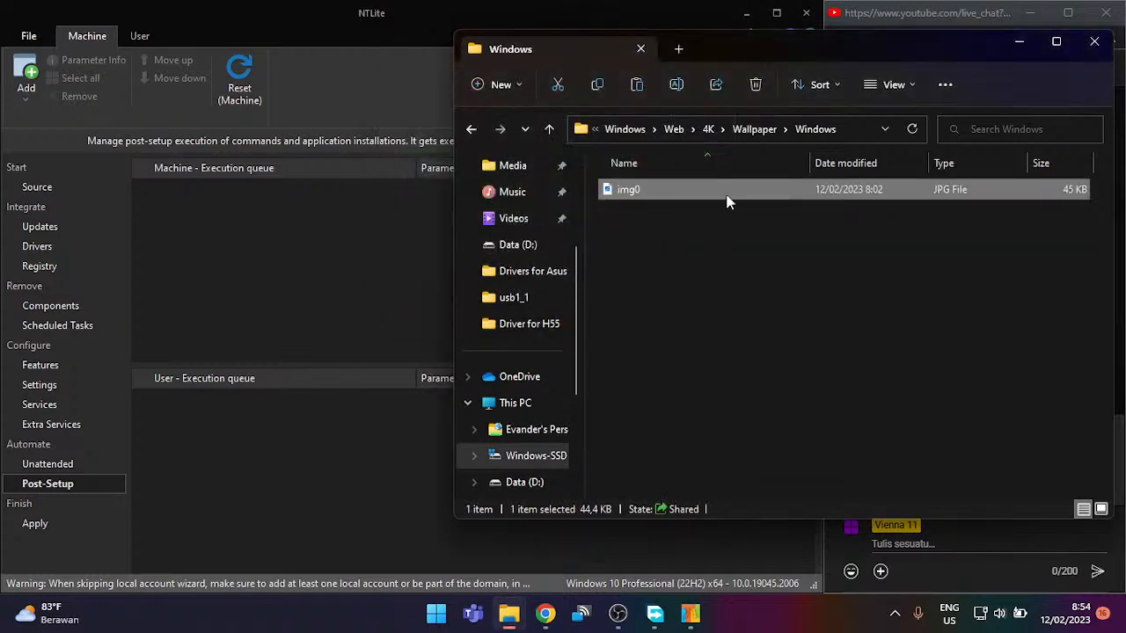
Step: Rename the pasted image to img0_1920x1080 and paste a second copy
scroll(731, 207, "up", 3)
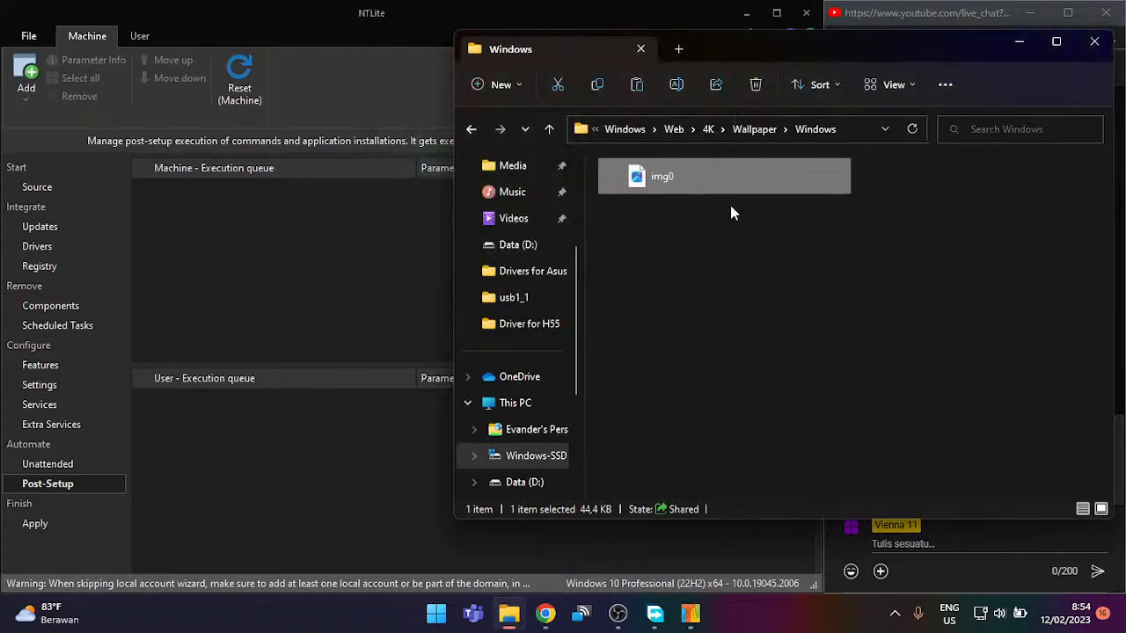
scroll(730, 208, "up", 1)
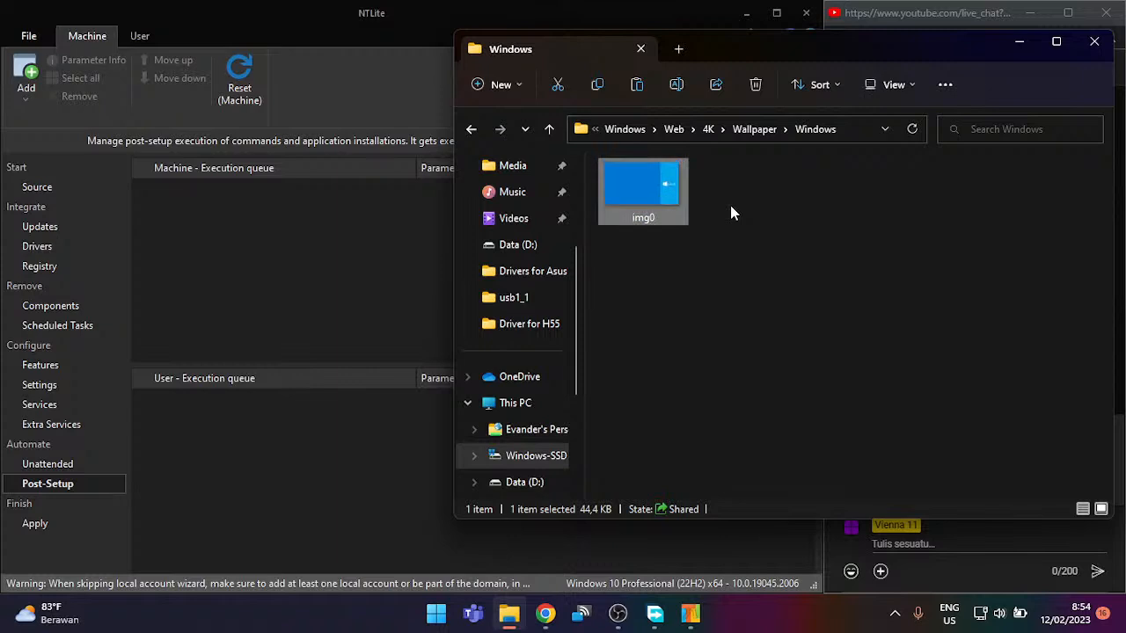
right_click(675, 204)
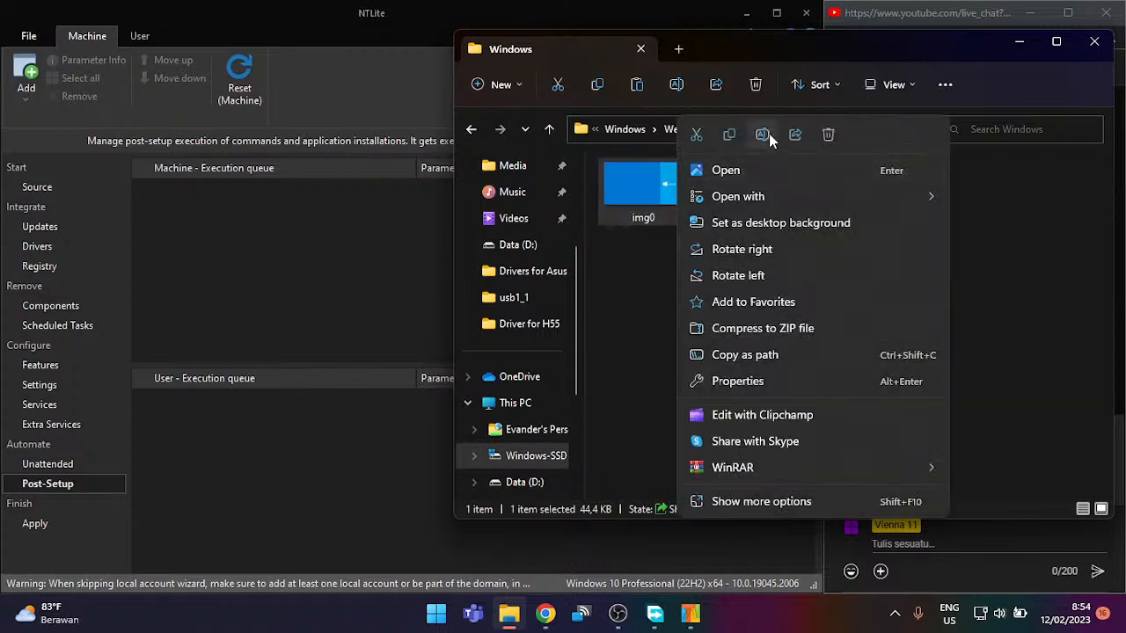
left_click(766, 134)
type("_1")
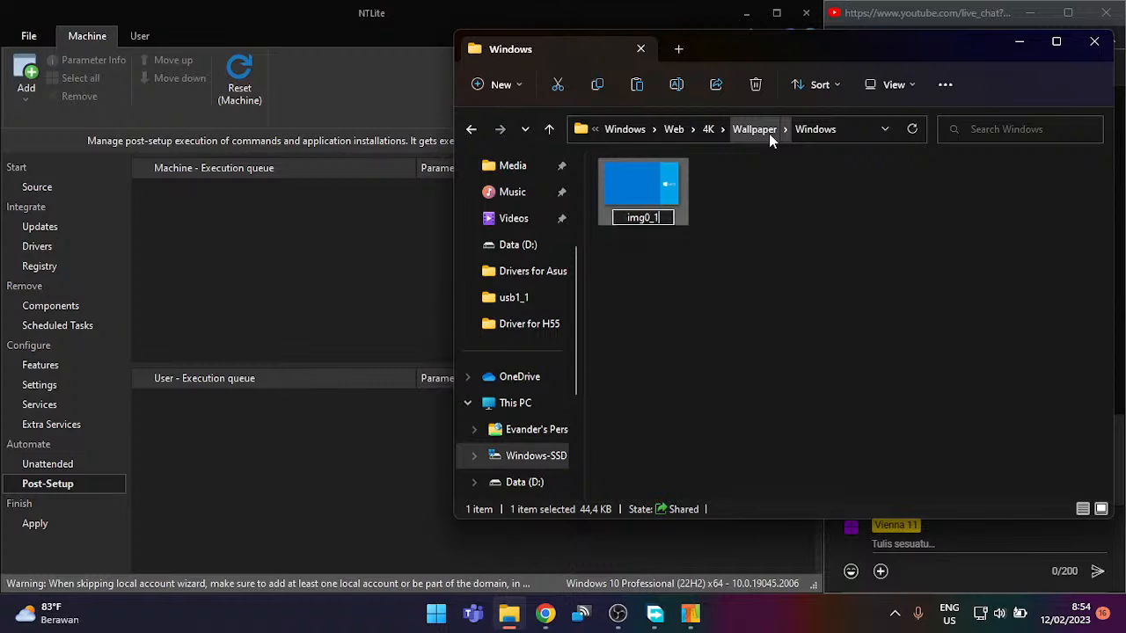
type("920x1080")
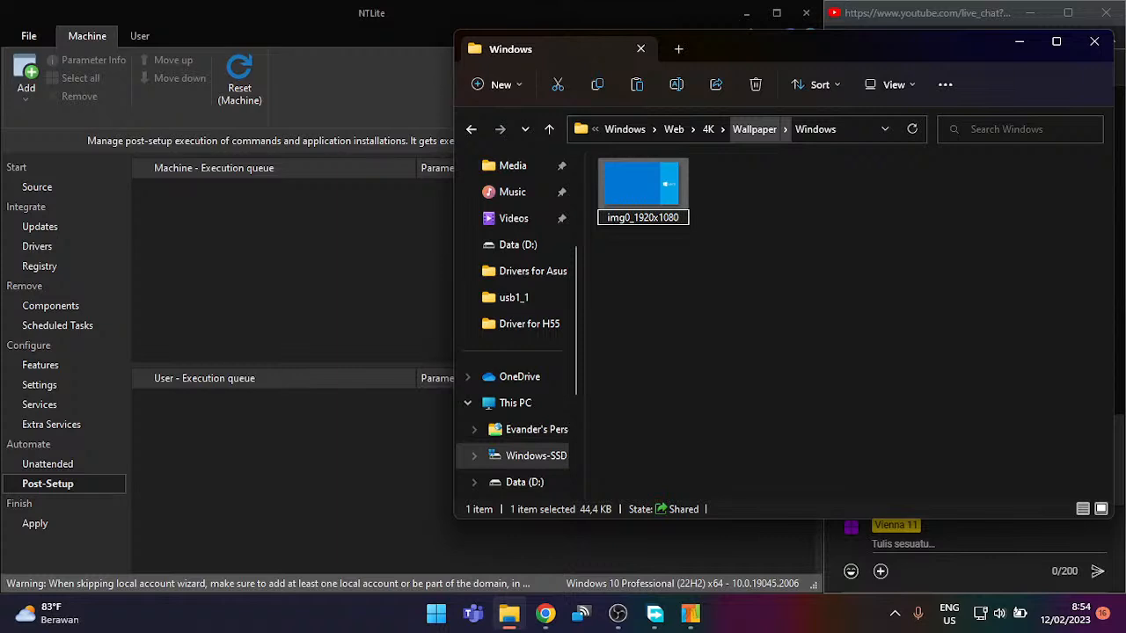
key("Return")
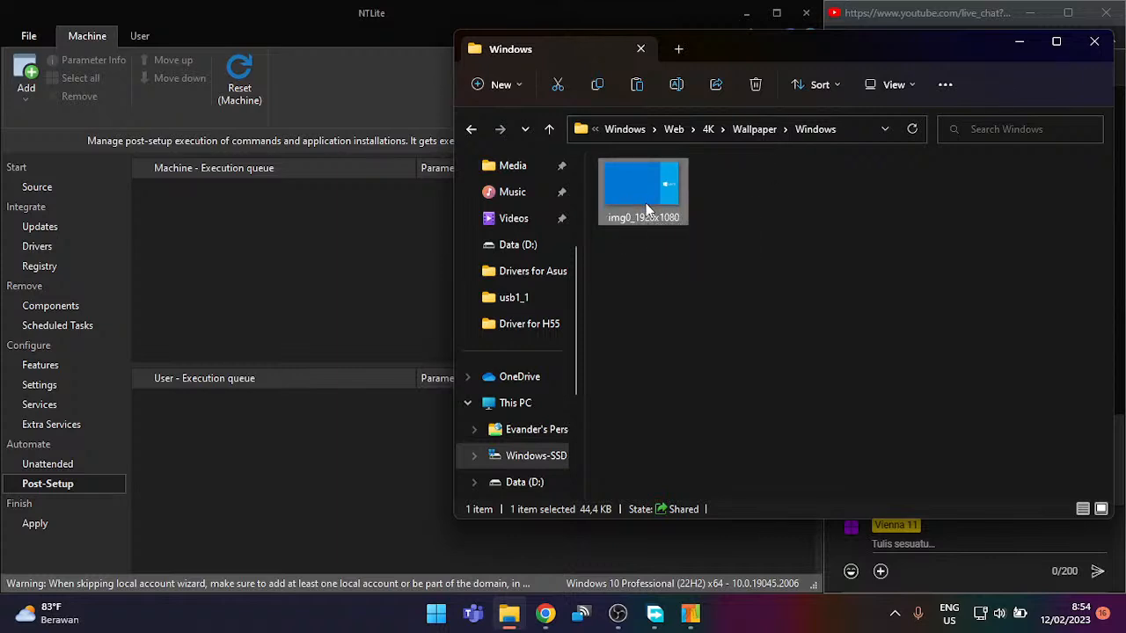
key("ctrl+v")
Step: Finish pasting the duplicate, rename it img0_1080x1920, and preview it
left_click(526, 192)
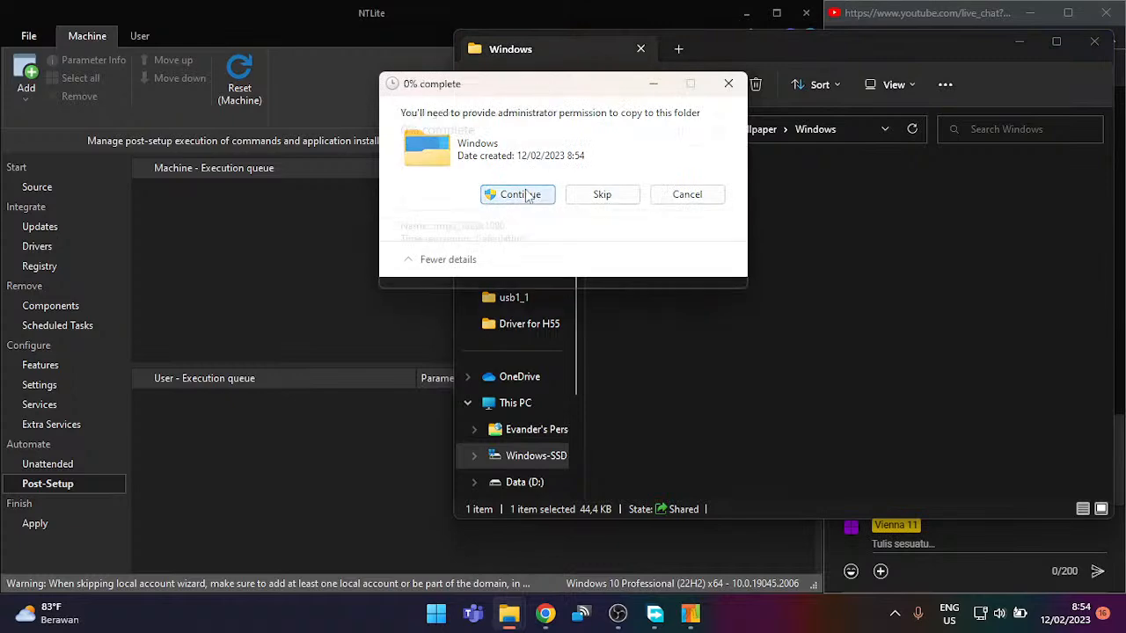
left_click(769, 211)
left_click(668, 224)
right_click(668, 221)
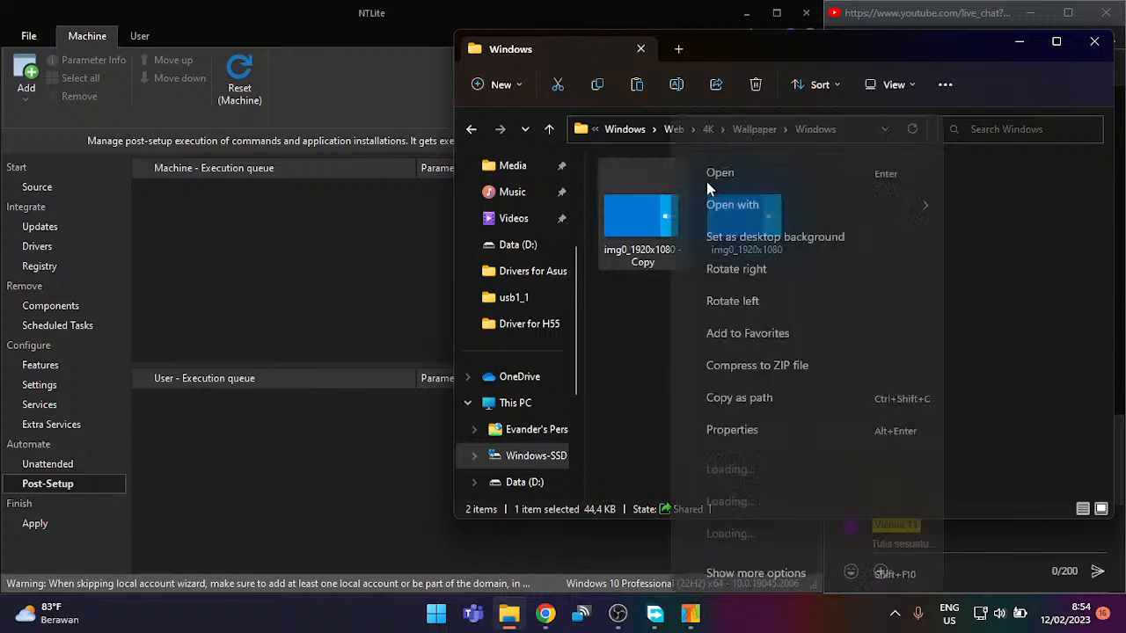
left_click(762, 135)
left_click_drag(671, 253, 641, 247)
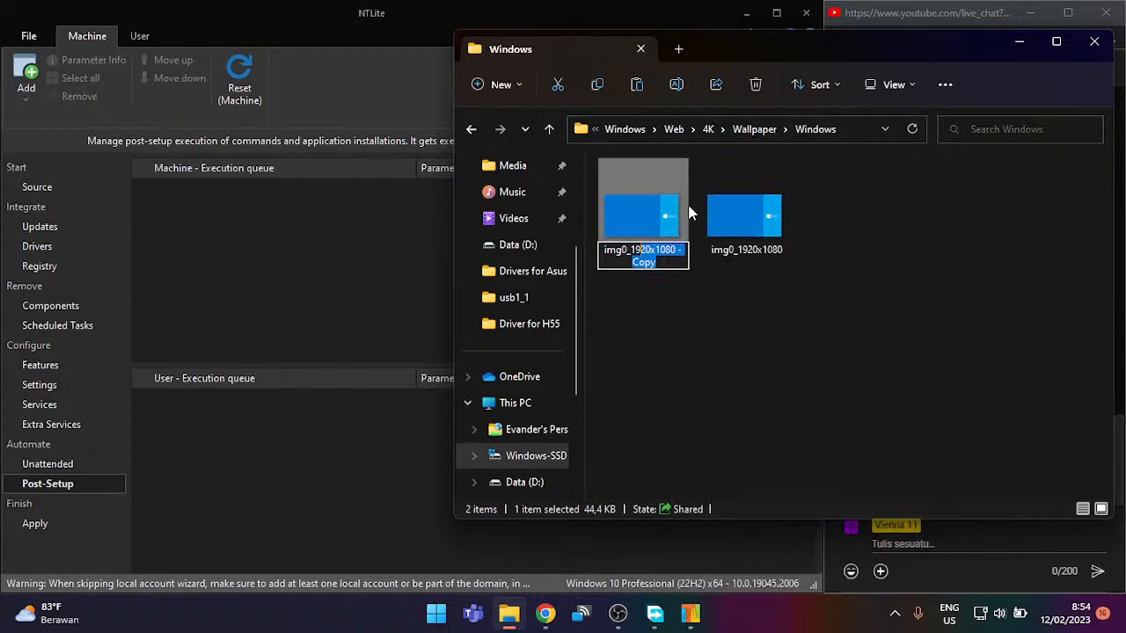
type("0")
type("80")
key("BackSpace")
key("BackSpace")
key("BackSpace")
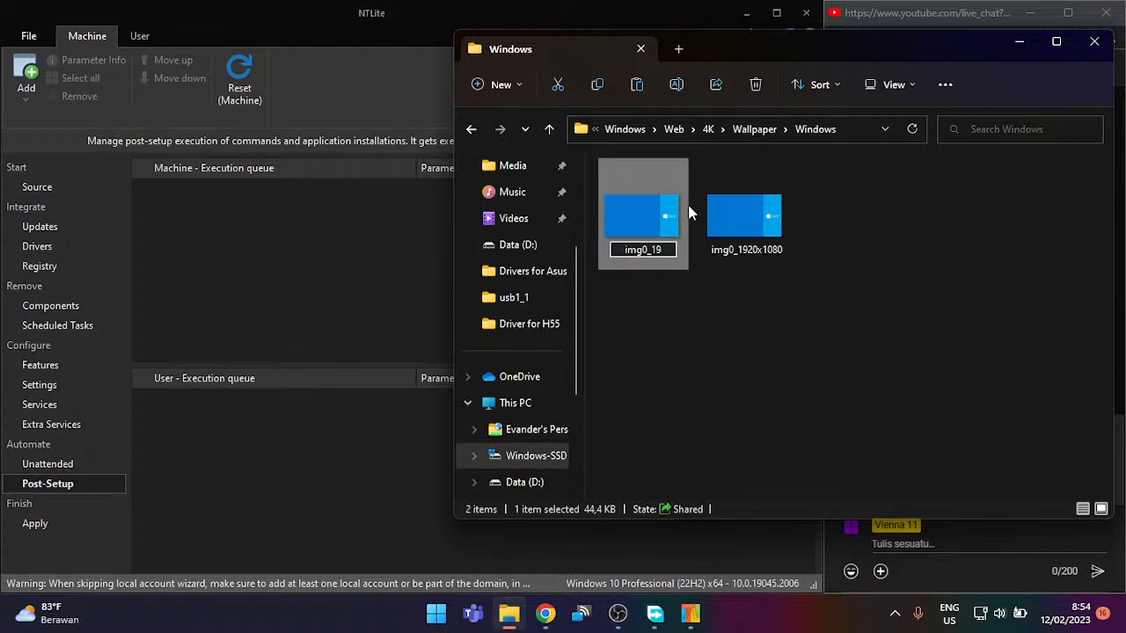
key("BackSpace")
key("BackSpace")
key("BackSpace")
type("1080")
key("BackSpace")
key("BackSpace")
key("BackSpace")
key("BackSpace")
type("_1080x1920")
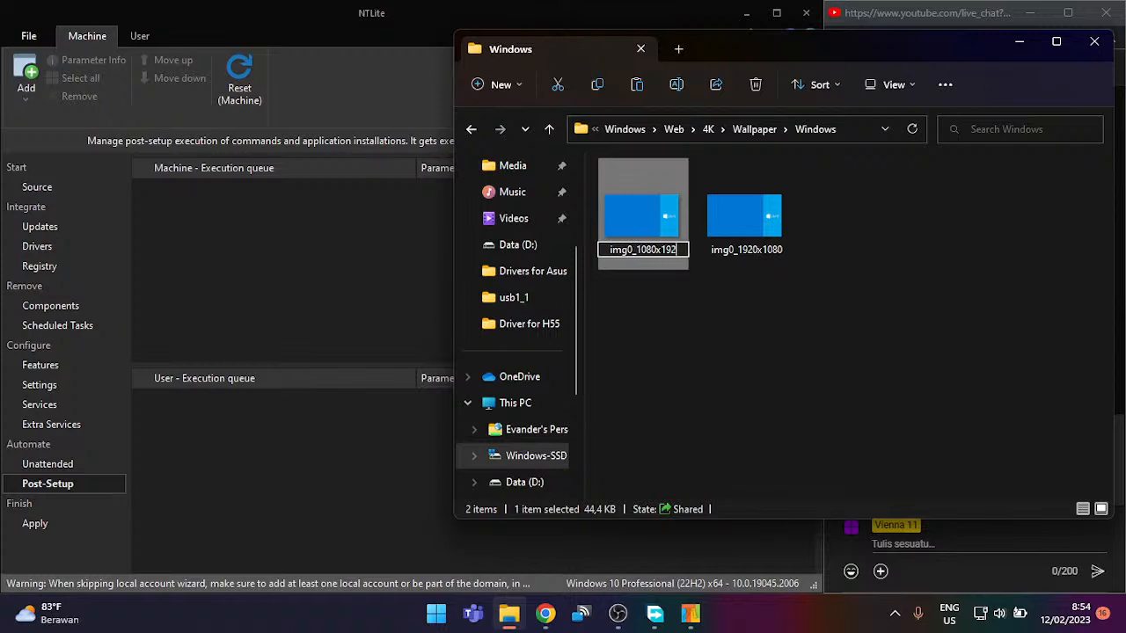
key("Return")
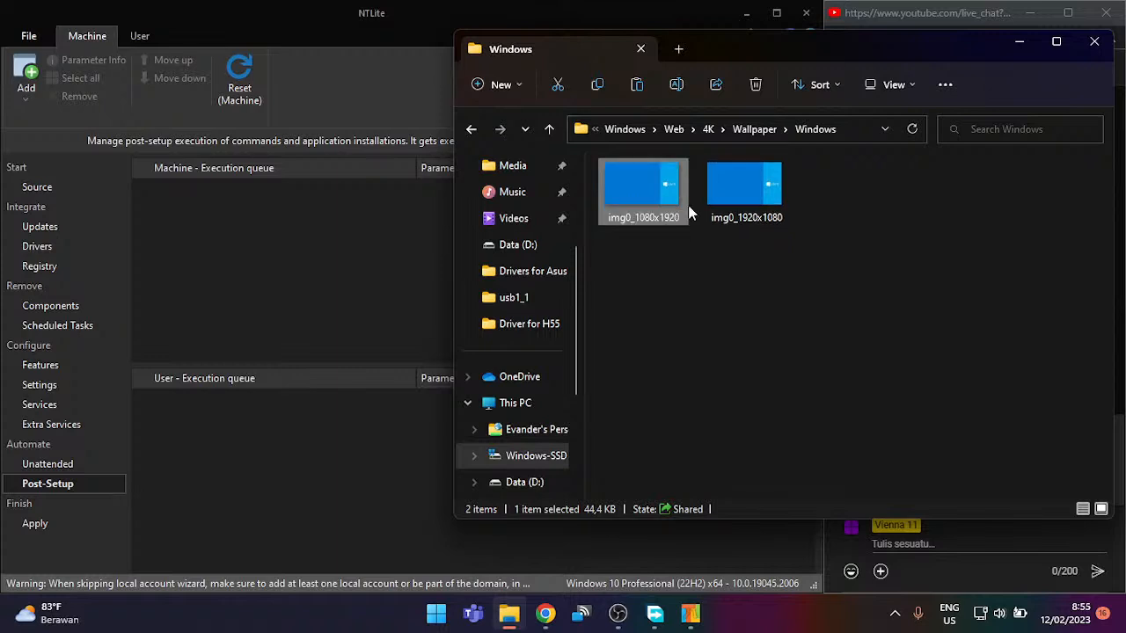
double_click(688, 211)
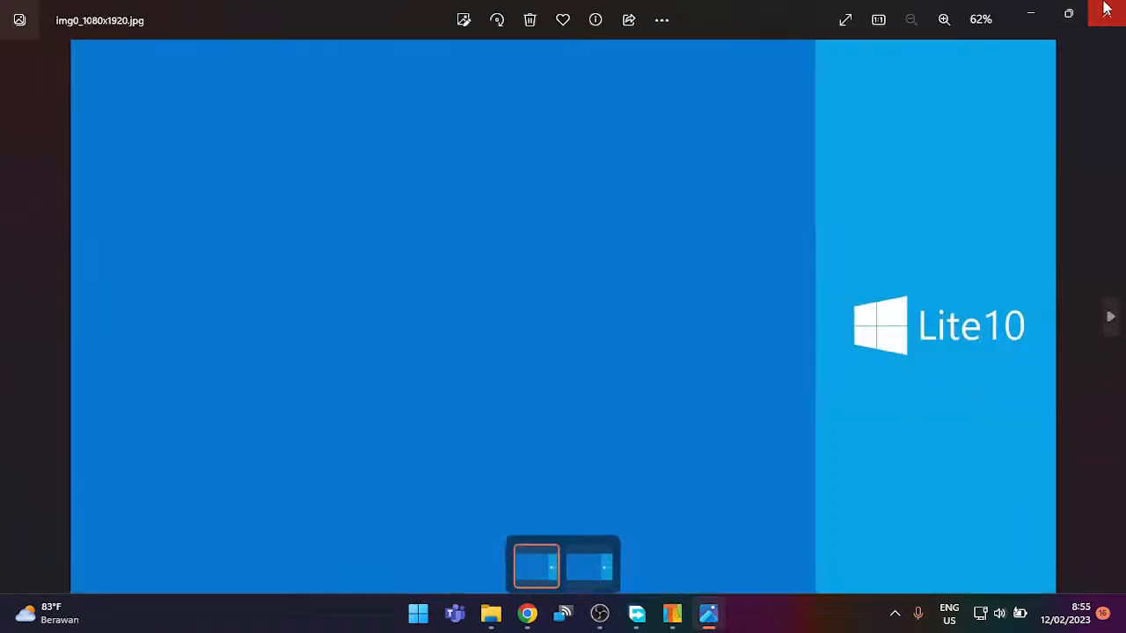
left_click(1106, 8)
Step: Open img0_1080x1920 in Paint, retrying after the 'No such interface supported' error
right_click(654, 175)
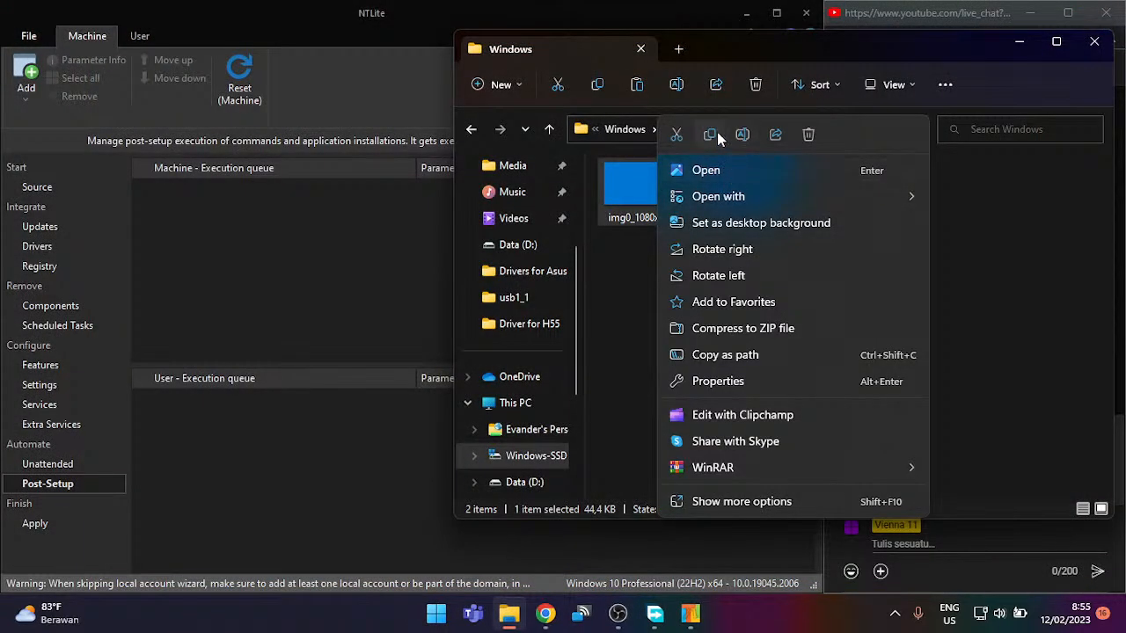
left_click(689, 169)
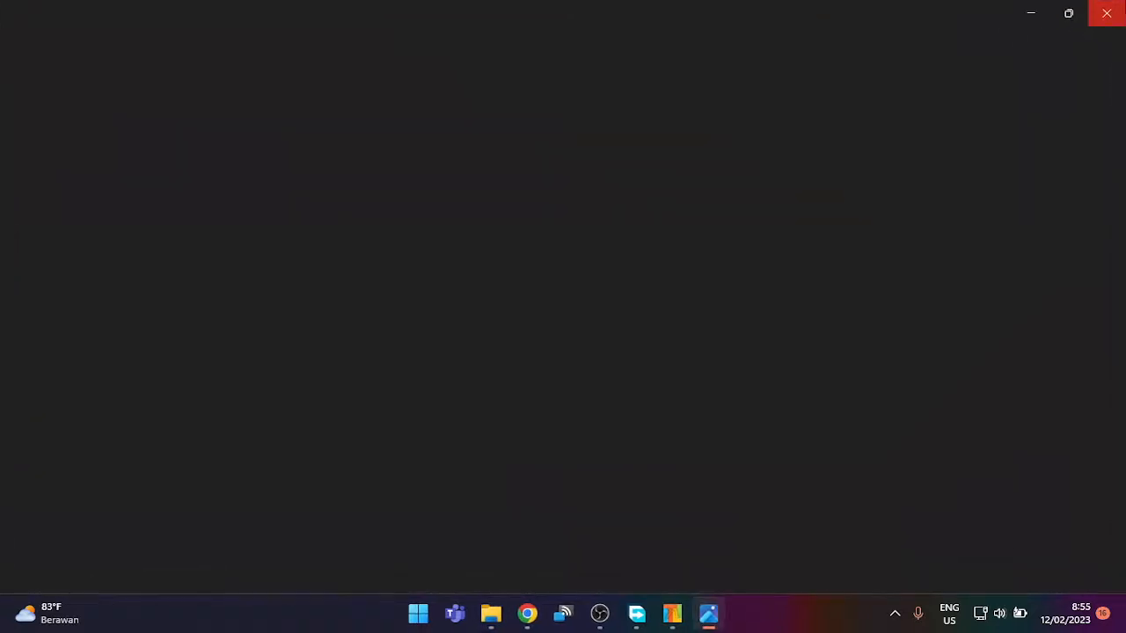
left_click(1106, 11)
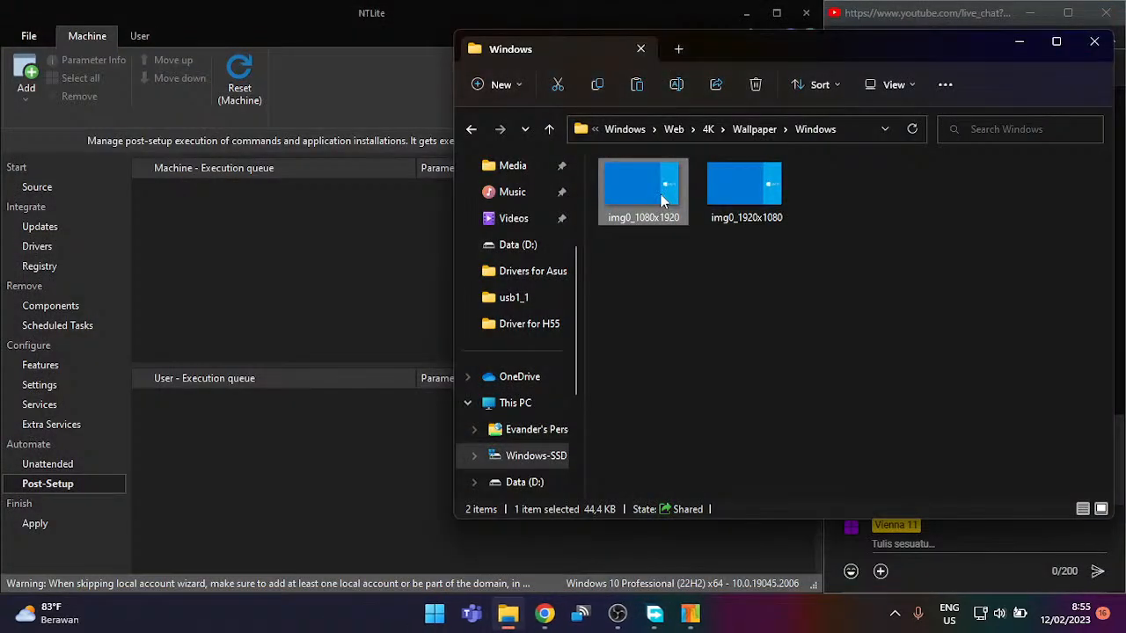
right_click(664, 201)
mouse_move(701, 201)
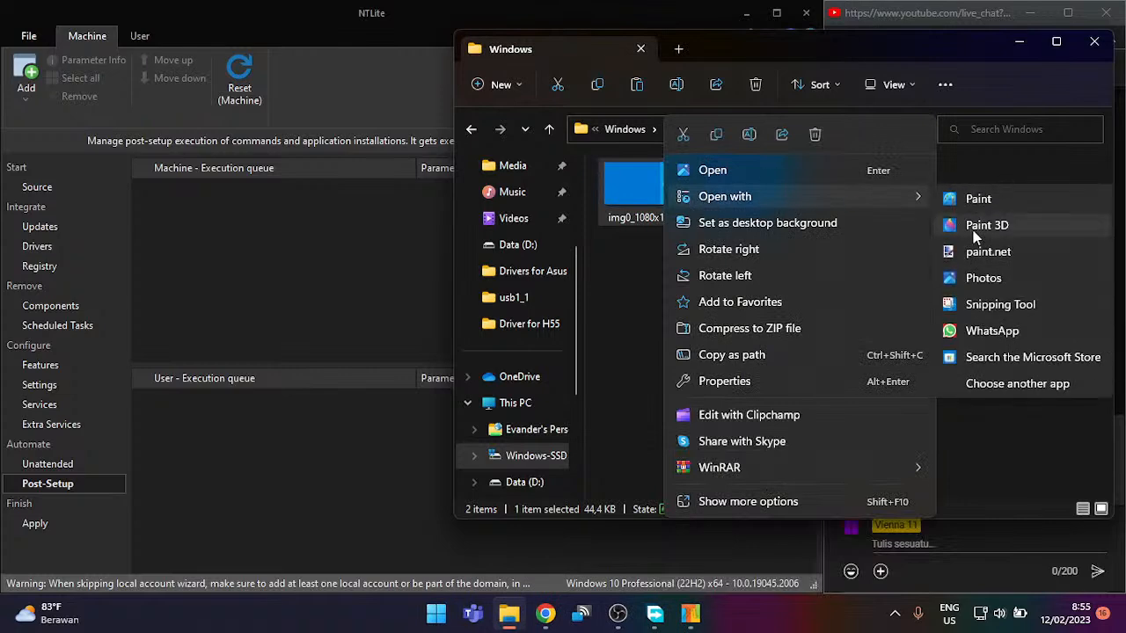
left_click(982, 200)
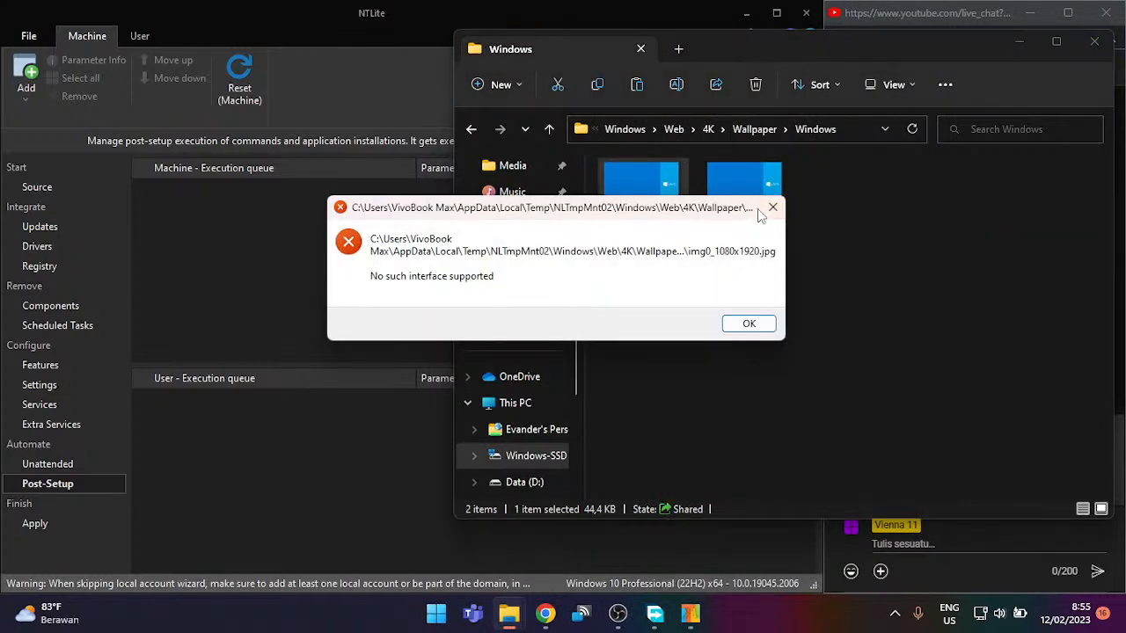
left_click(772, 207)
right_click(638, 192)
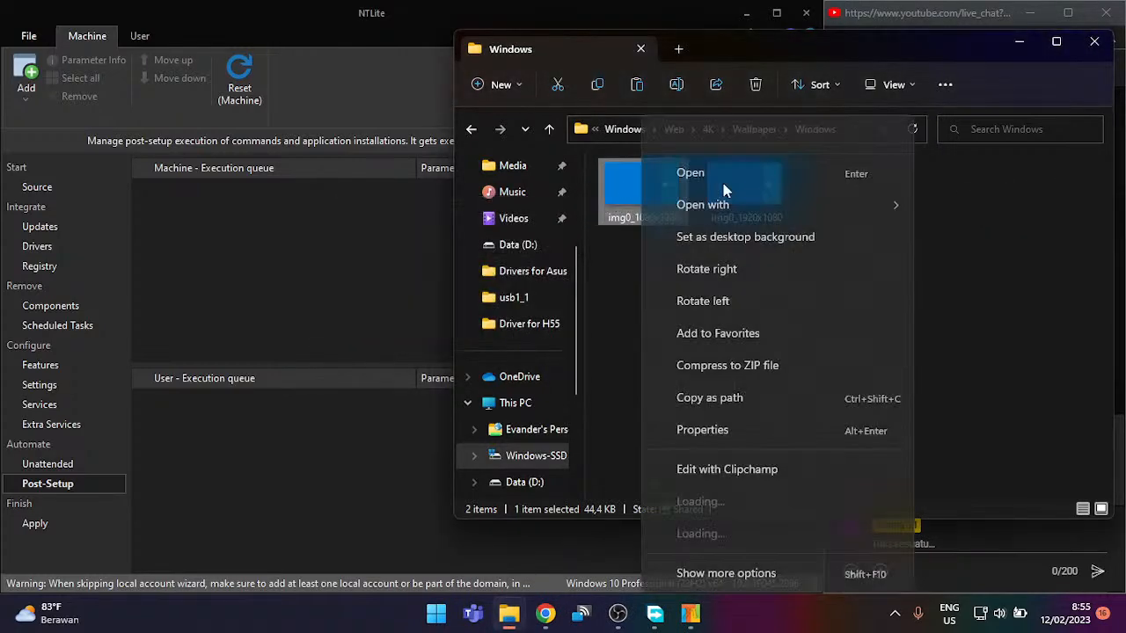
mouse_move(807, 193)
left_click(994, 186)
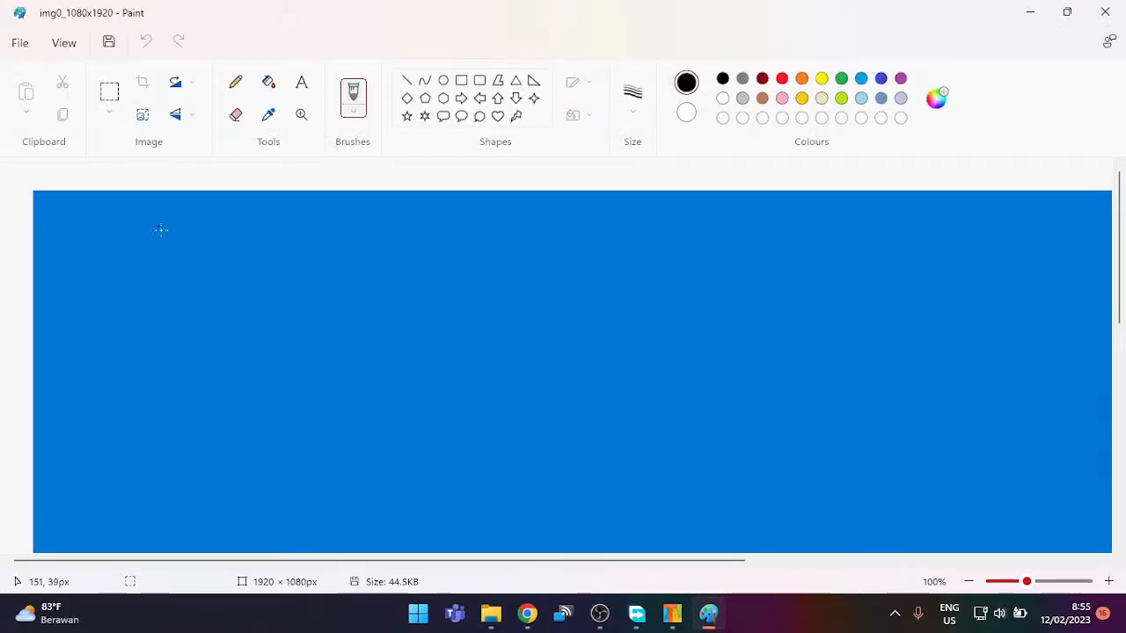
Step: Select the light-blue Lite10 panel, copy it, and delete it to white
scroll(162, 264, "up", 1)
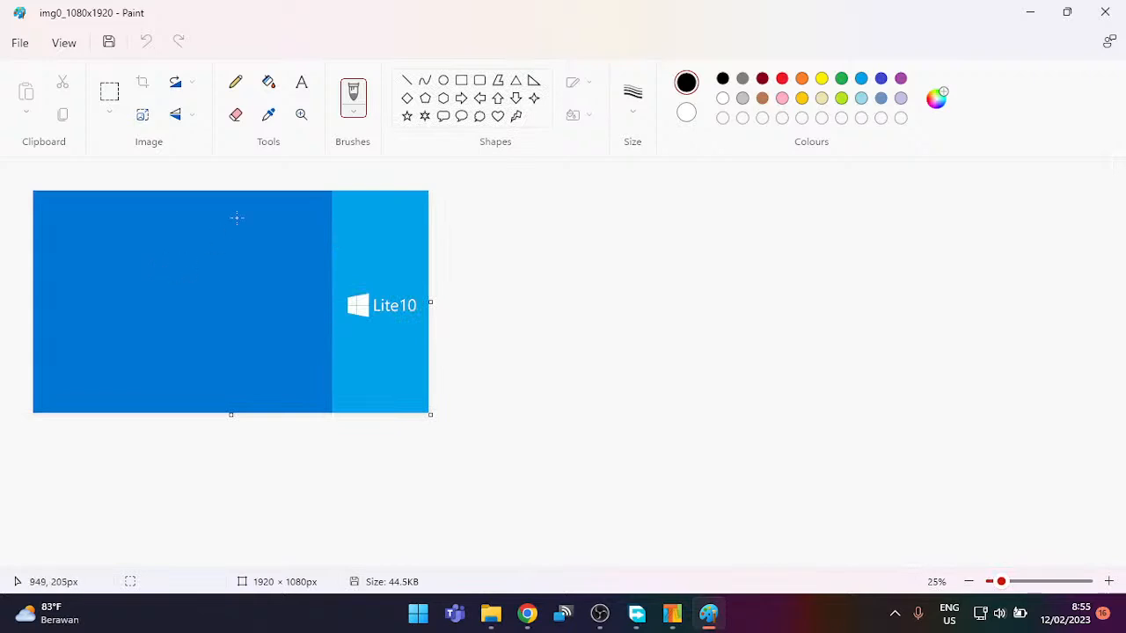
left_click(109, 91)
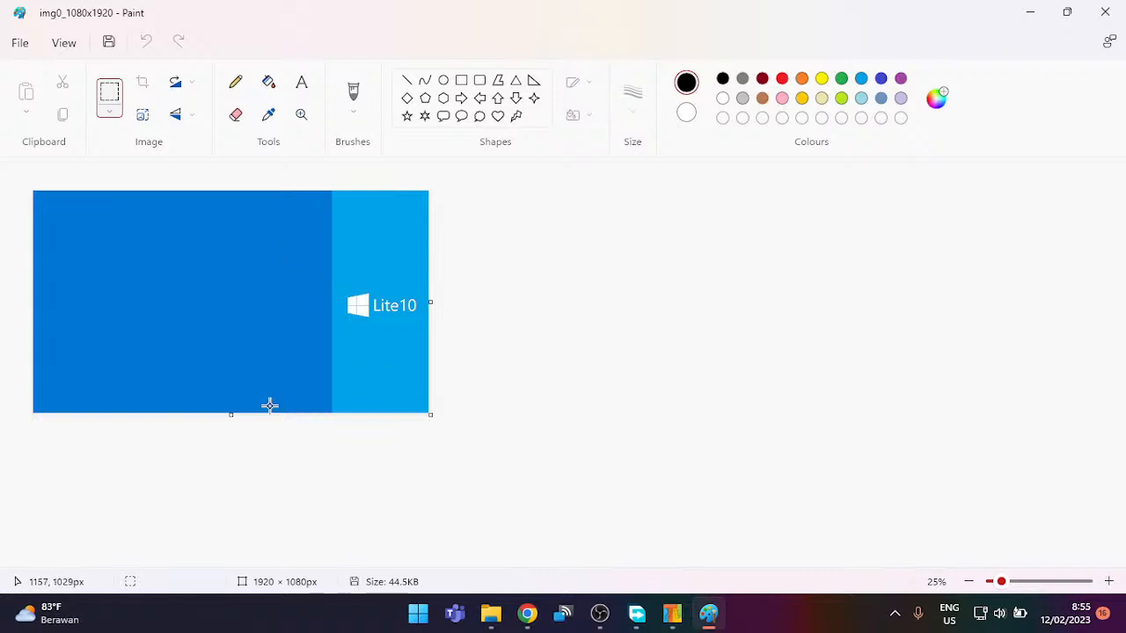
left_click_drag(267, 411, 554, 173)
key("ctrl+c")
key("Delete")
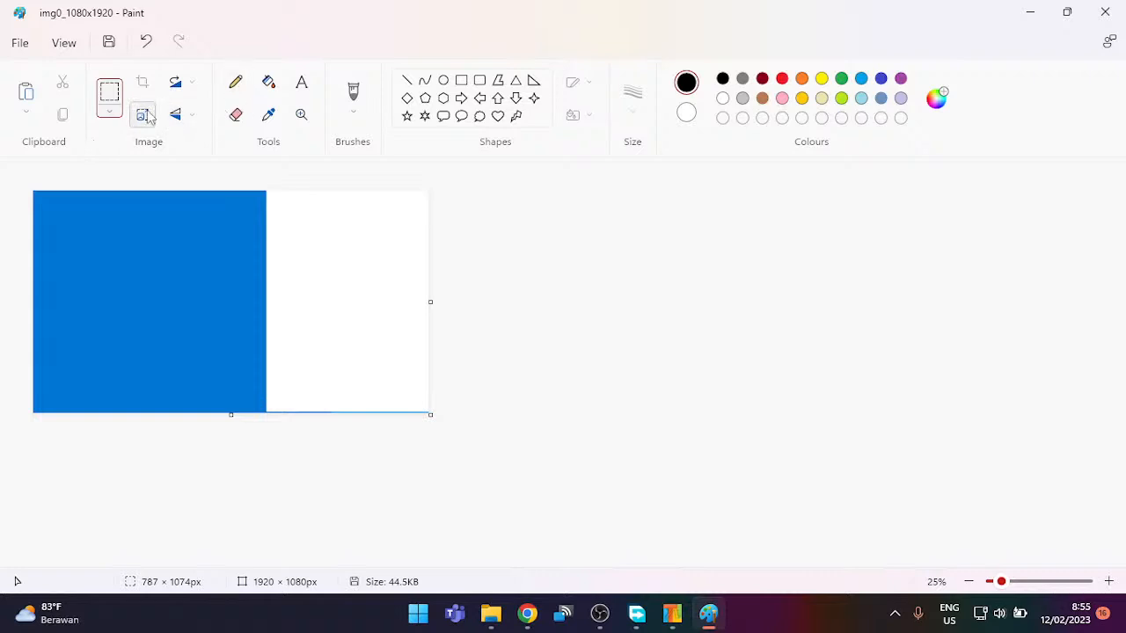
Step: Resize the image to 1080 × 1920 pixels without keeping the aspect ratio
left_click(147, 115)
left_click(576, 221)
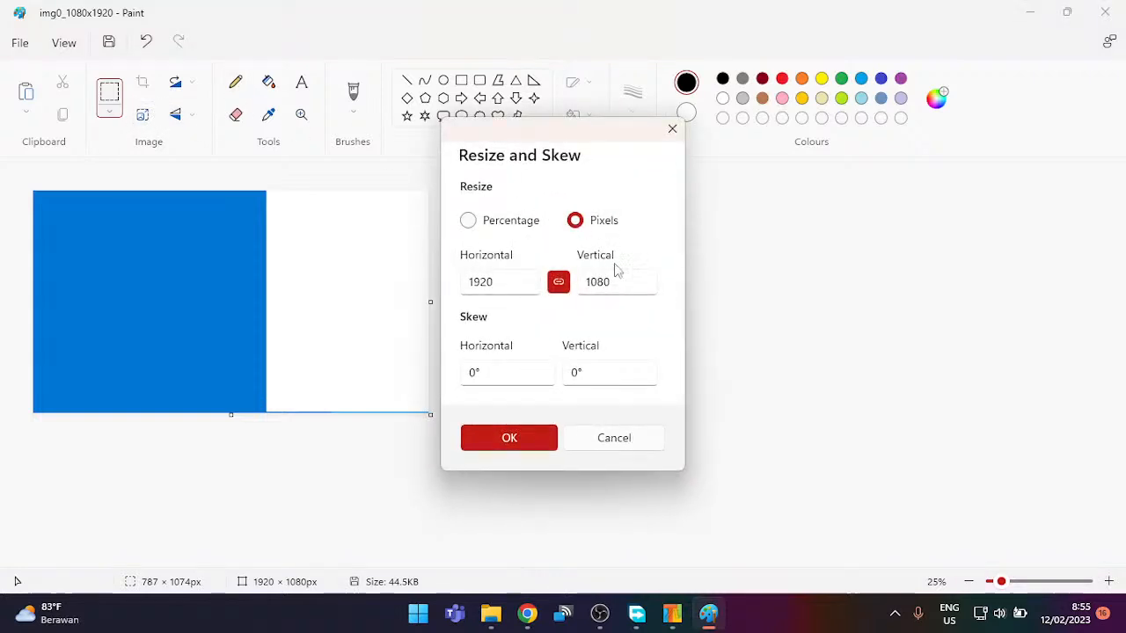
key("Tab")
type("10")
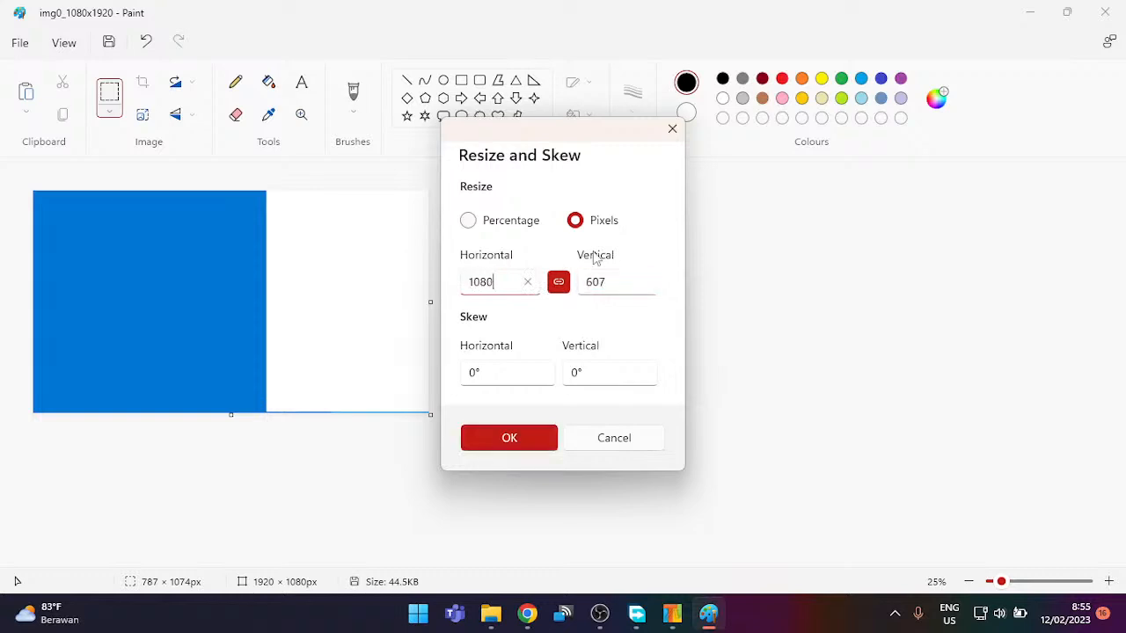
type("80")
left_click(557, 281)
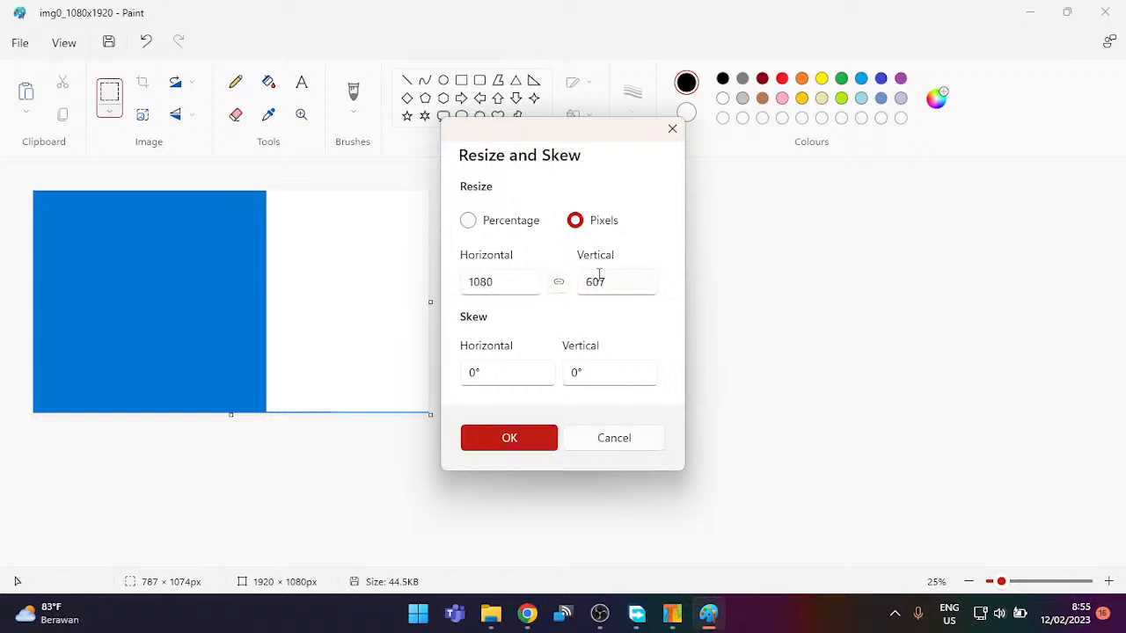
double_click(633, 278)
type("1920")
left_click(511, 438)
Step: Paste the copied Lite10 panel onto the resized canvas, toggling undo and redo
scroll(425, 400, "down", 1)
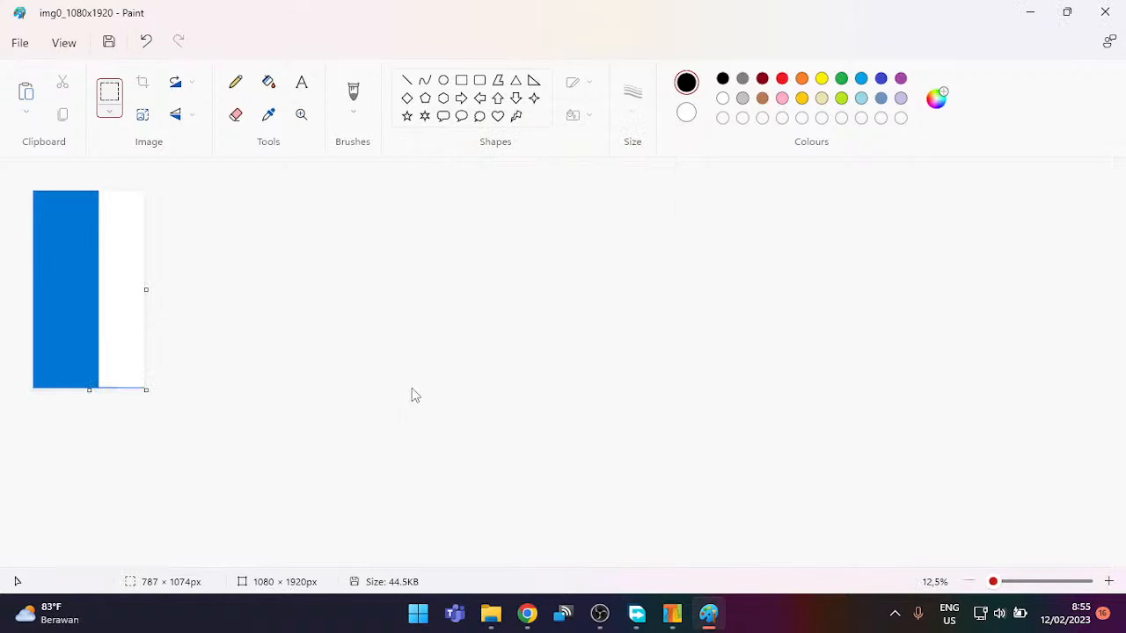
key("ctrl+v")
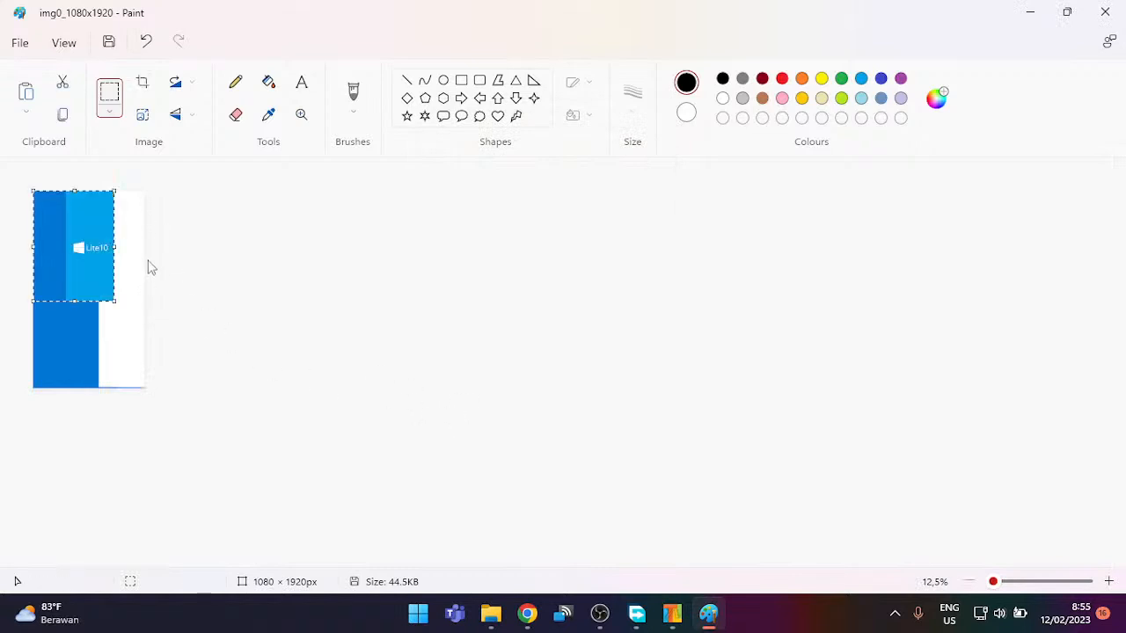
scroll(149, 270, "up", 1)
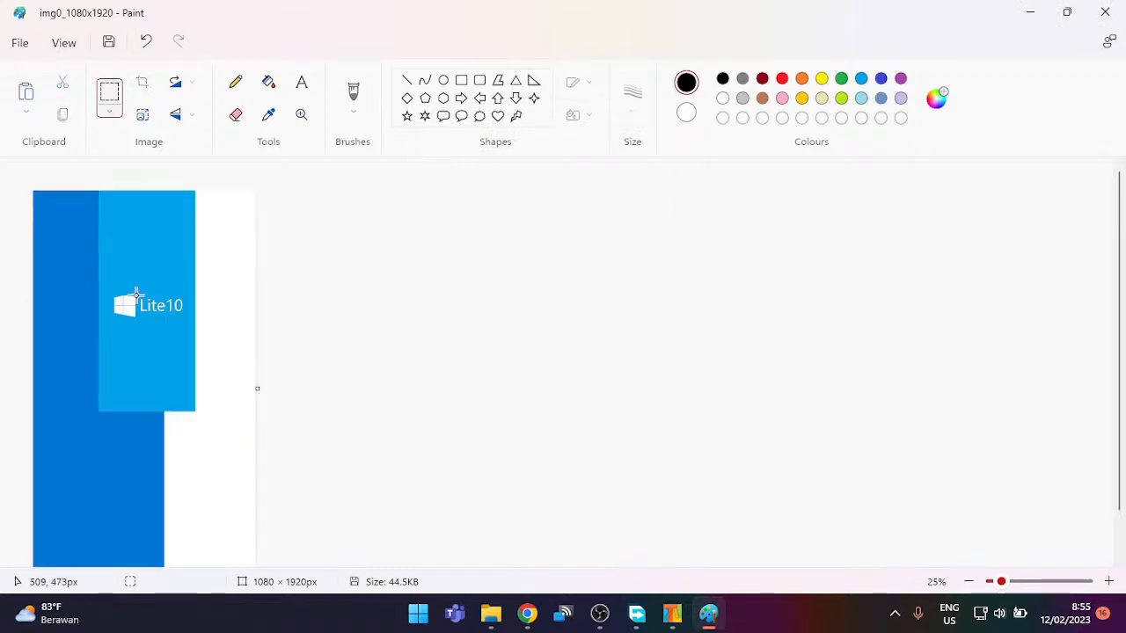
key("ctrl+z")
key("ctrl+z")
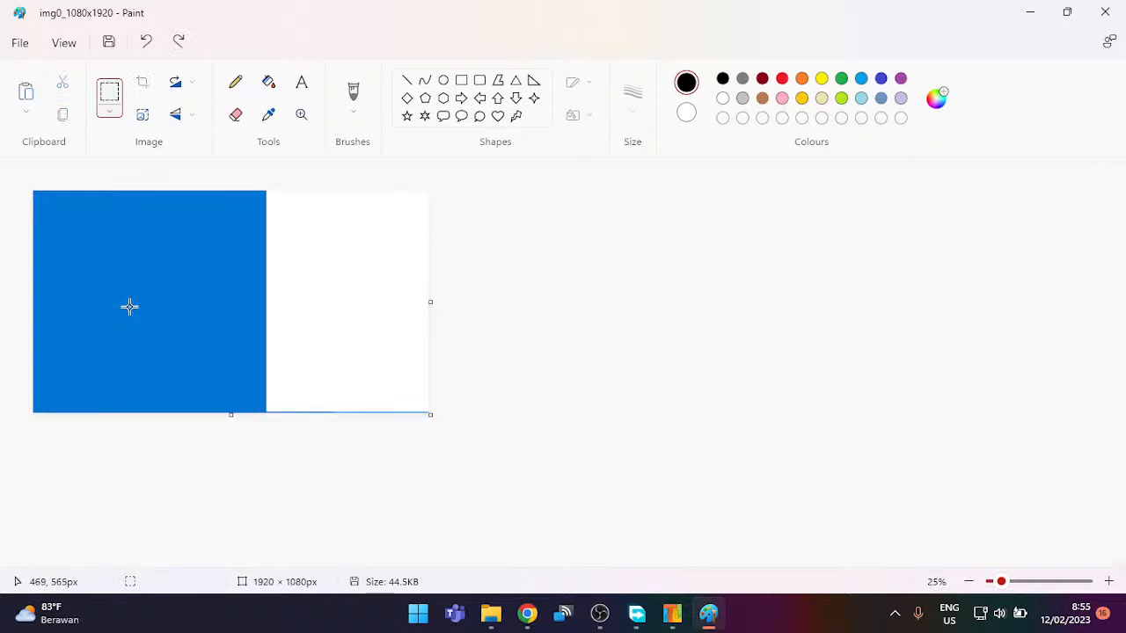
key("ctrl+y")
key("ctrl+y")
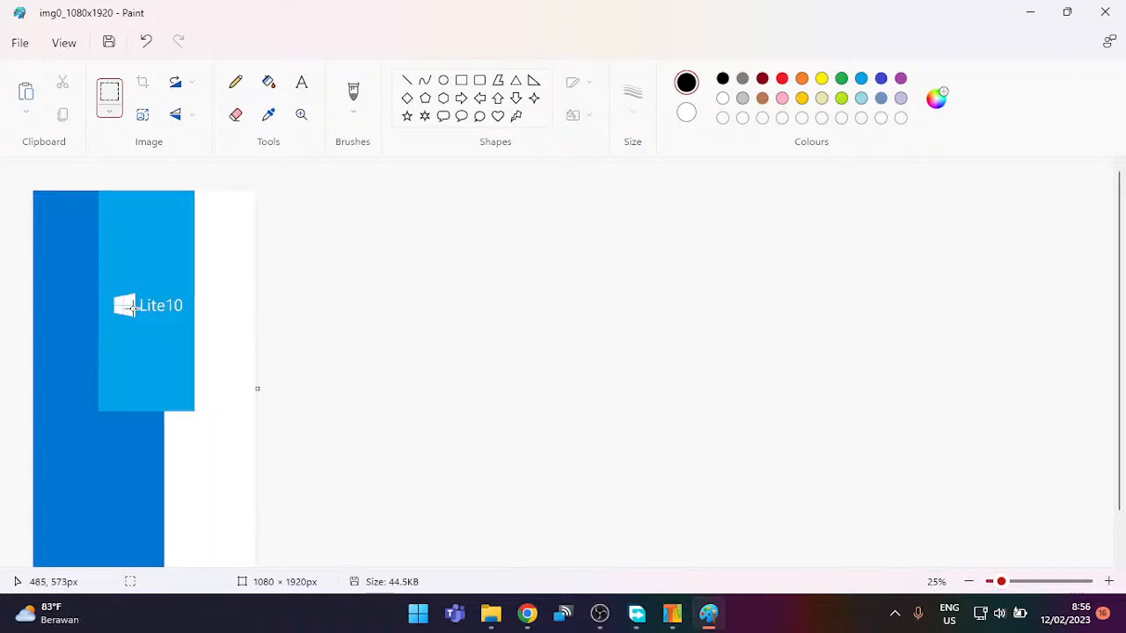
key("ctrl+z")
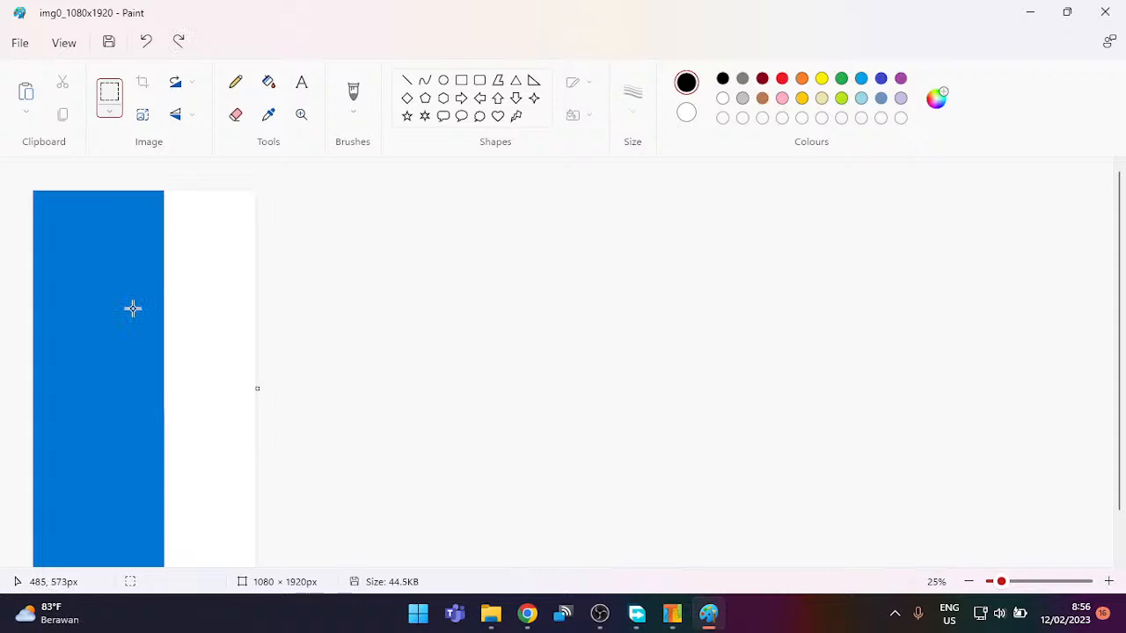
key("ctrl+y")
Step: Position the pasted Lite10 block at the canvas's right edge and nudge the image
left_click_drag(155, 241, 224, 352)
scroll(355, 315, "down", 1)
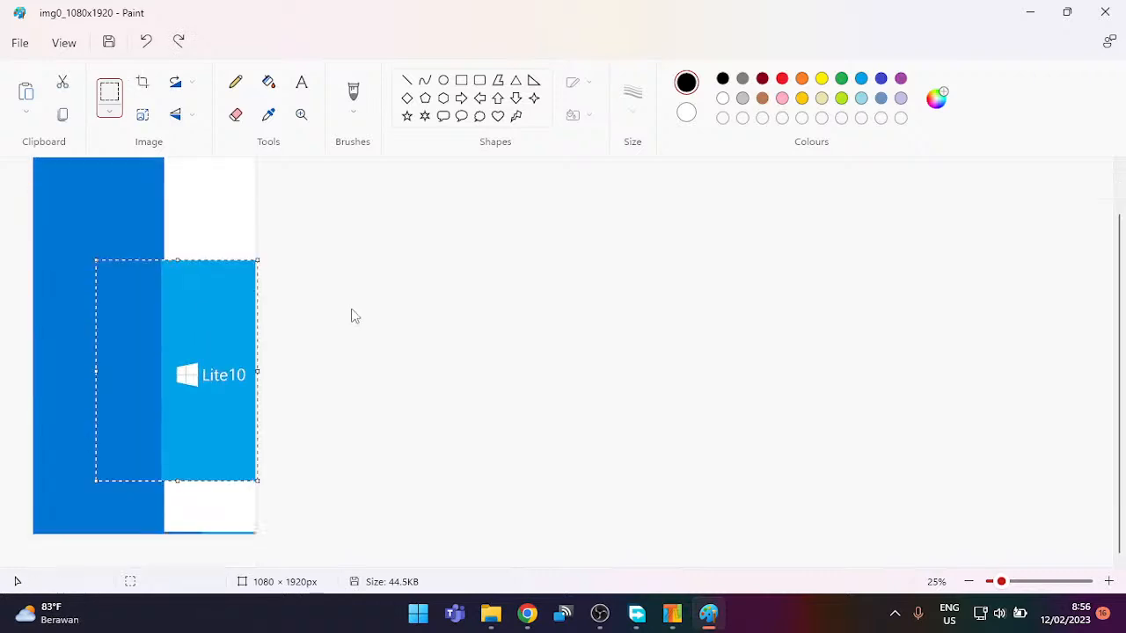
left_click_drag(197, 311, 188, 267)
left_click(331, 259)
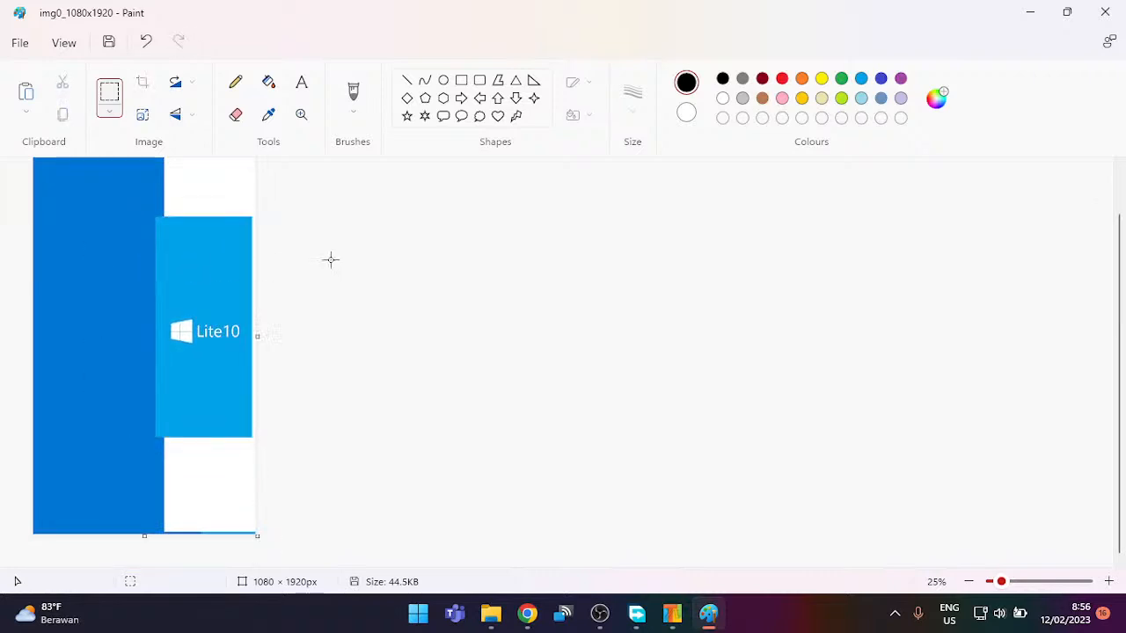
key("ctrl+a")
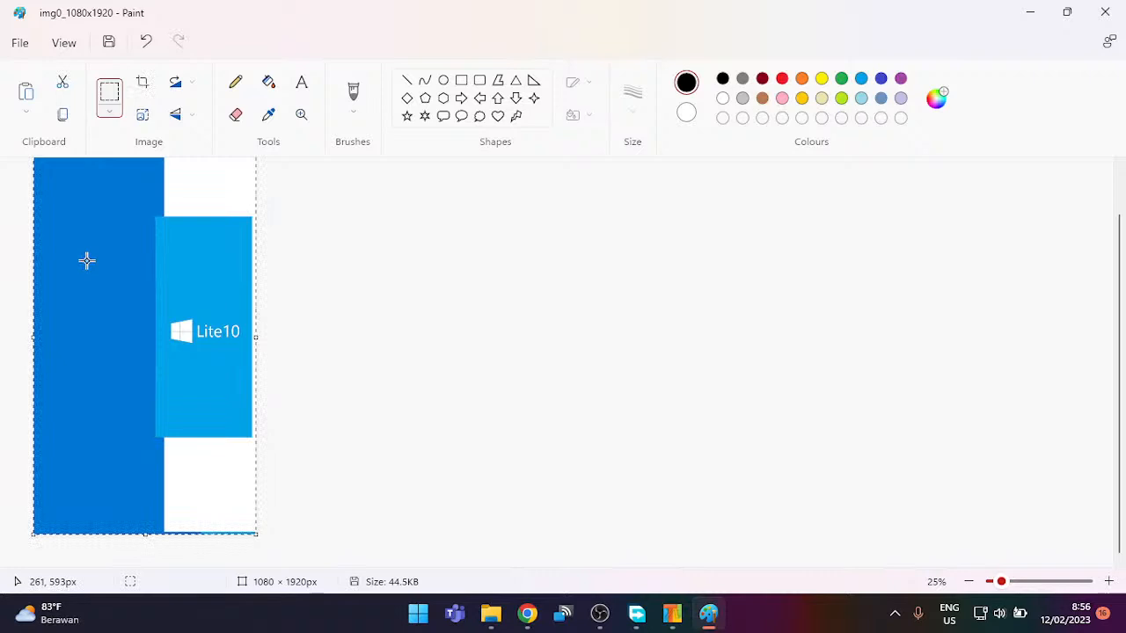
left_click_drag(136, 270, 142, 279)
left_click(314, 294)
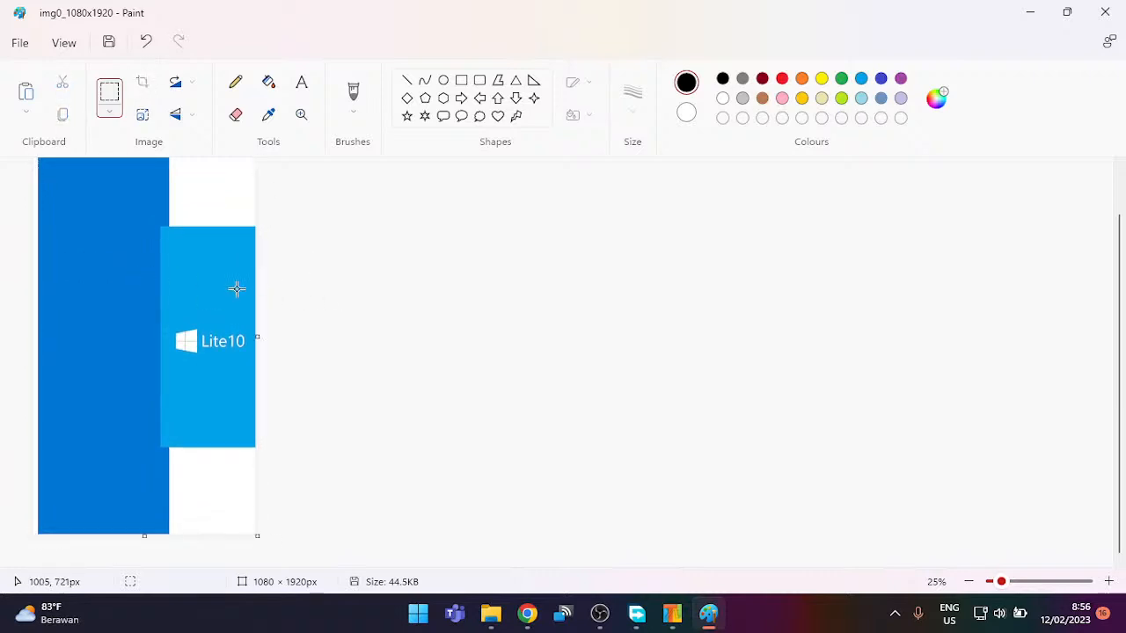
Step: Stretch light-blue and dark-blue strips to cover the white band at the top
left_click_drag(147, 239, 256, 304)
left_click_drag(203, 239, 220, 130)
scroll(244, 206, "up", 2)
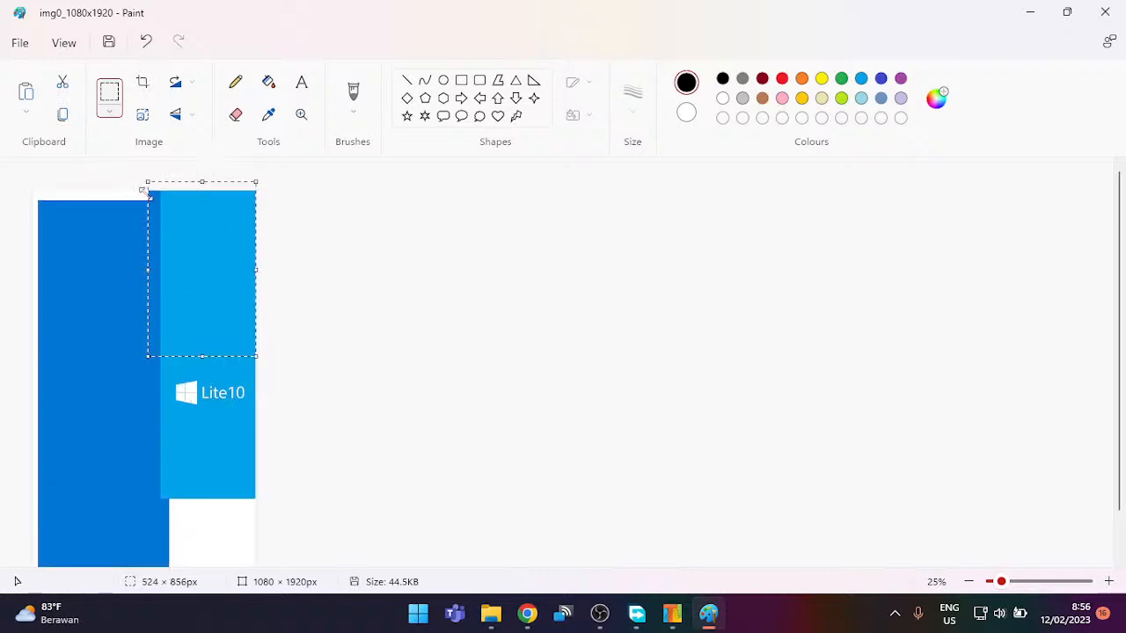
left_click(357, 235)
left_click_drag(235, 204, 147, 233)
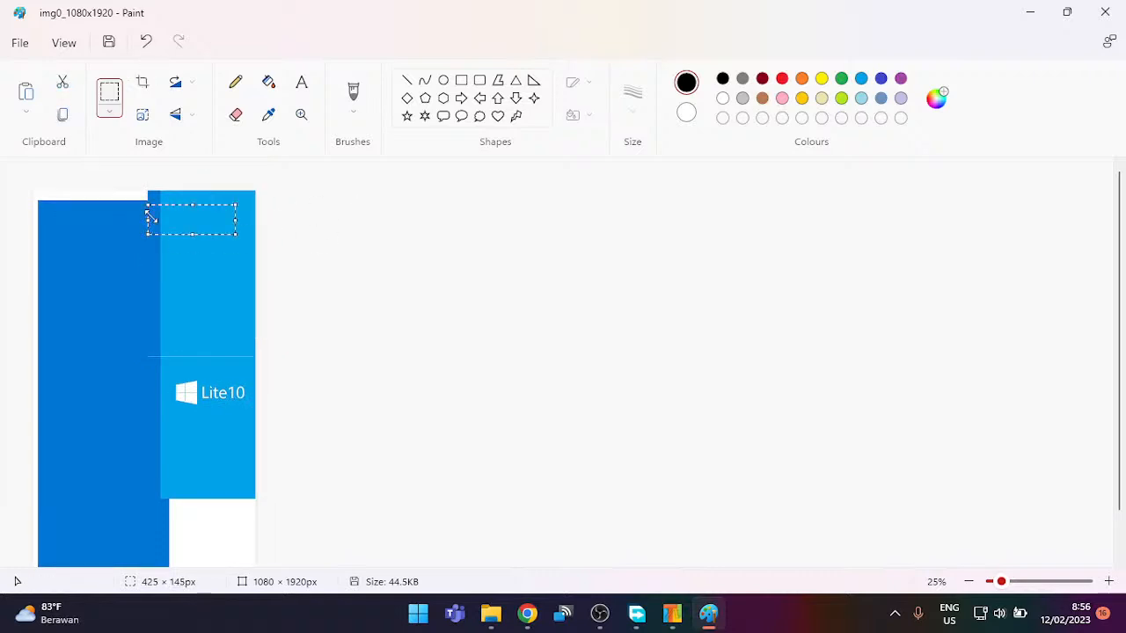
left_click_drag(230, 231, 18, 285)
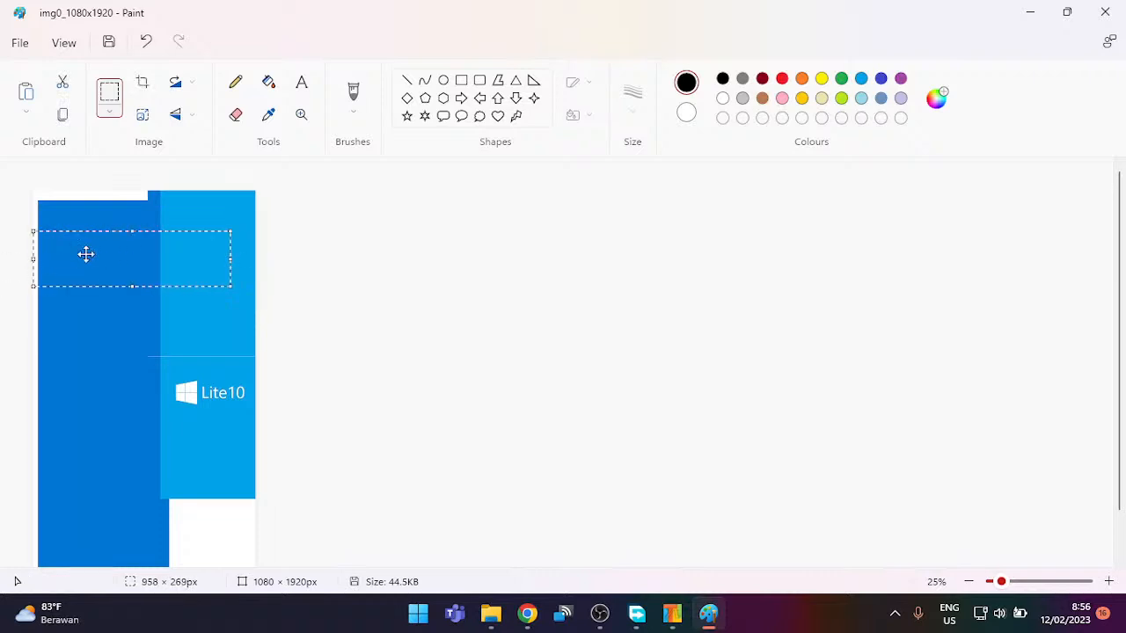
mouse_move(135, 234)
left_mouse_down()
mouse_move(135, 176)
mouse_move(93, 273)
mouse_move(2, 238)
left_mouse_up()
left_click(354, 261)
left_click(444, 265)
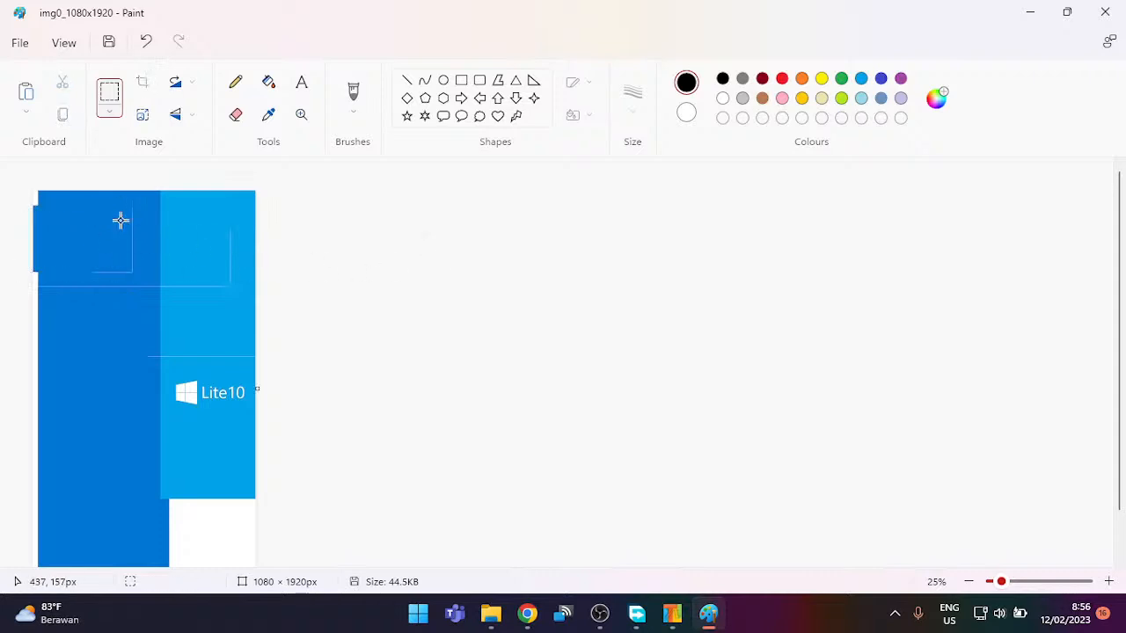
Step: Stretch a dark-blue slice out to the left edge and down the canvas
left_click_drag(236, 201, 209, 309)
left_click(226, 213)
left_click_drag(254, 208, 171, 351)
left_click(133, 307)
left_click_drag(177, 297, 239, 369)
left_click(214, 255)
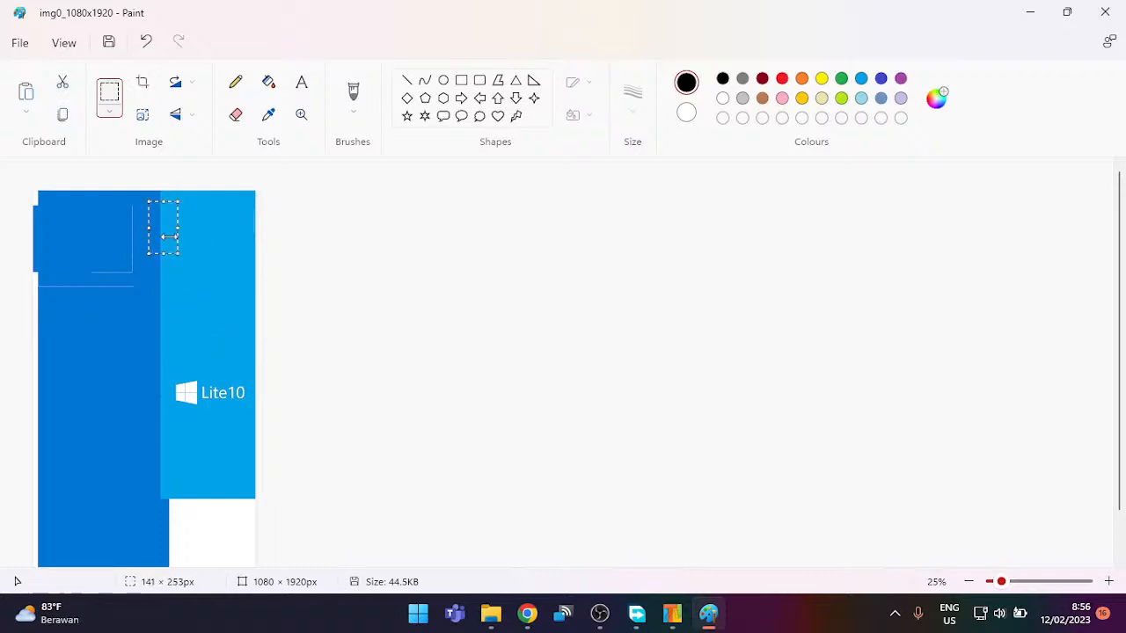
left_click_drag(146, 293, 156, 211)
left_click_drag(148, 255, 18, 294)
left_click_drag(85, 212, 88, 179)
left_click_drag(81, 296, 81, 562)
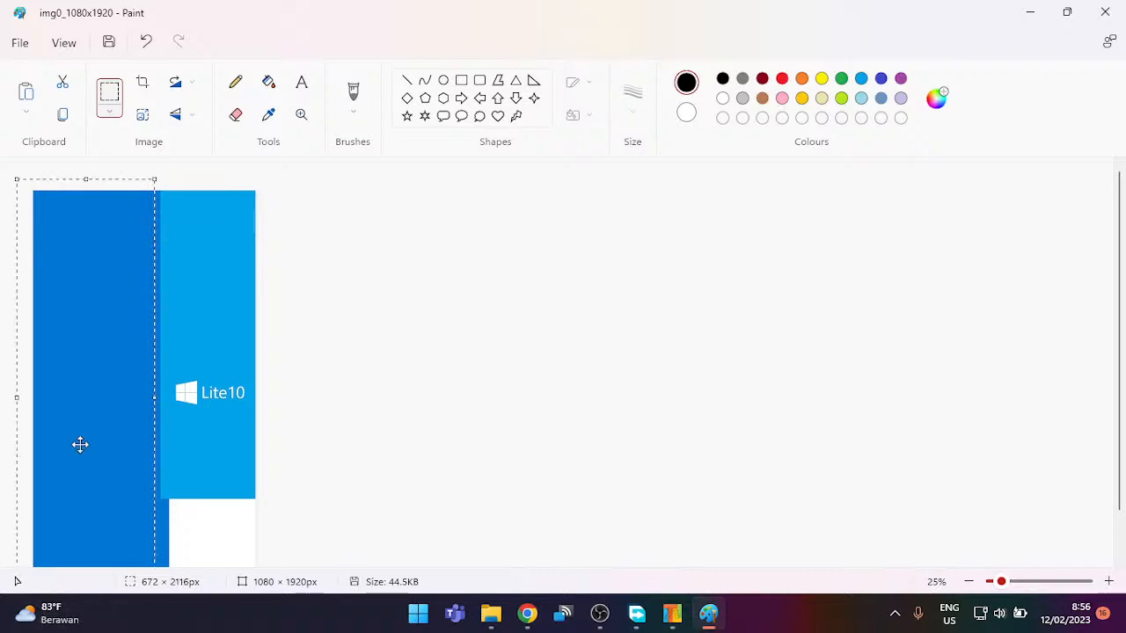
scroll(113, 452, "down", 1)
left_click(233, 414)
Step: Cover the white corner with stretched blue and extend a strip to the top
left_click_drag(131, 397, 266, 437)
left_click_drag(190, 433, 180, 547)
left_click(399, 419)
scroll(177, 330, "up", 1)
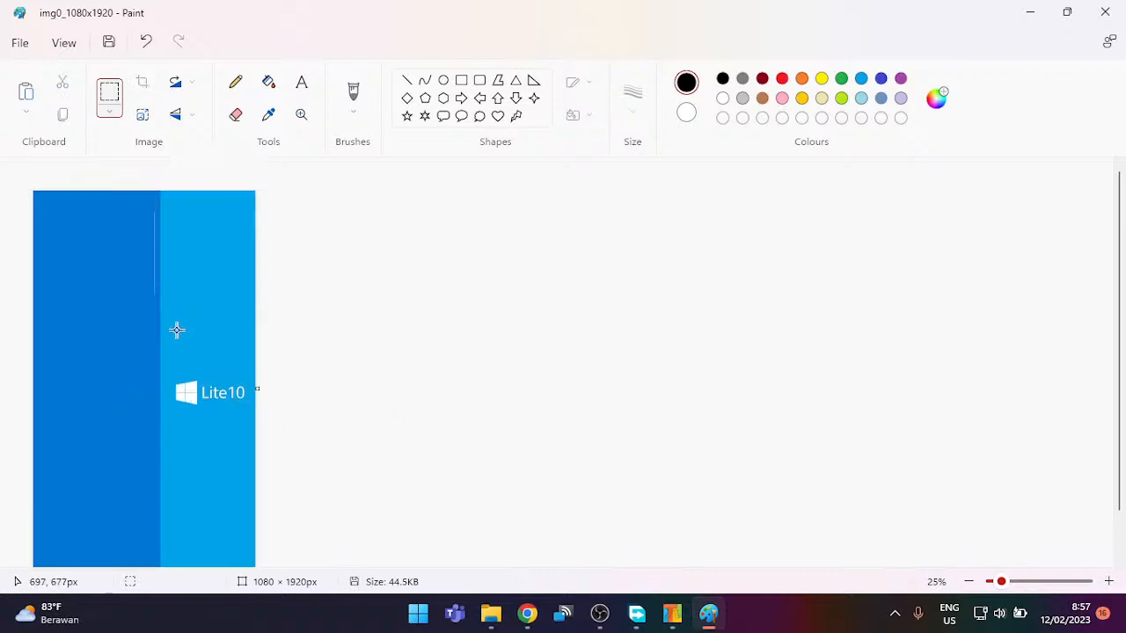
left_click_drag(218, 335, 33, 324)
left_click_drag(127, 327, 149, 192)
left_click(366, 243)
Step: Stretch a narrow clean blue strip across the stray horizontal line
scroll(194, 413, "down", 1)
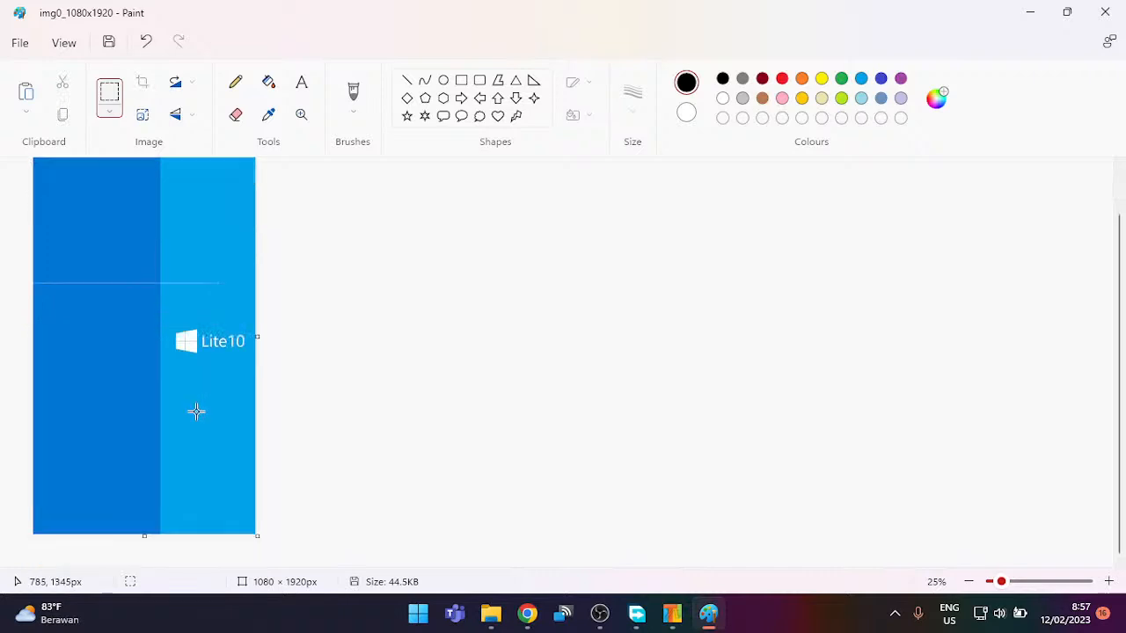
left_click_drag(248, 218, 33, 249)
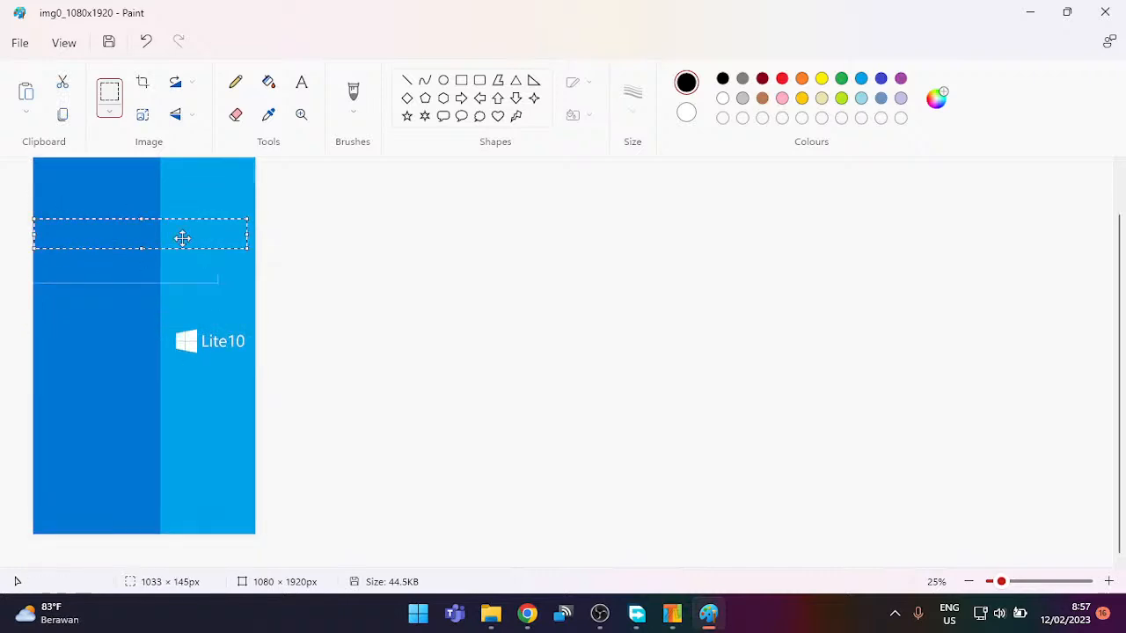
left_click_drag(131, 252, 123, 327)
left_click(372, 278)
left_click_drag(179, 191, 284, 244)
left_click(290, 235)
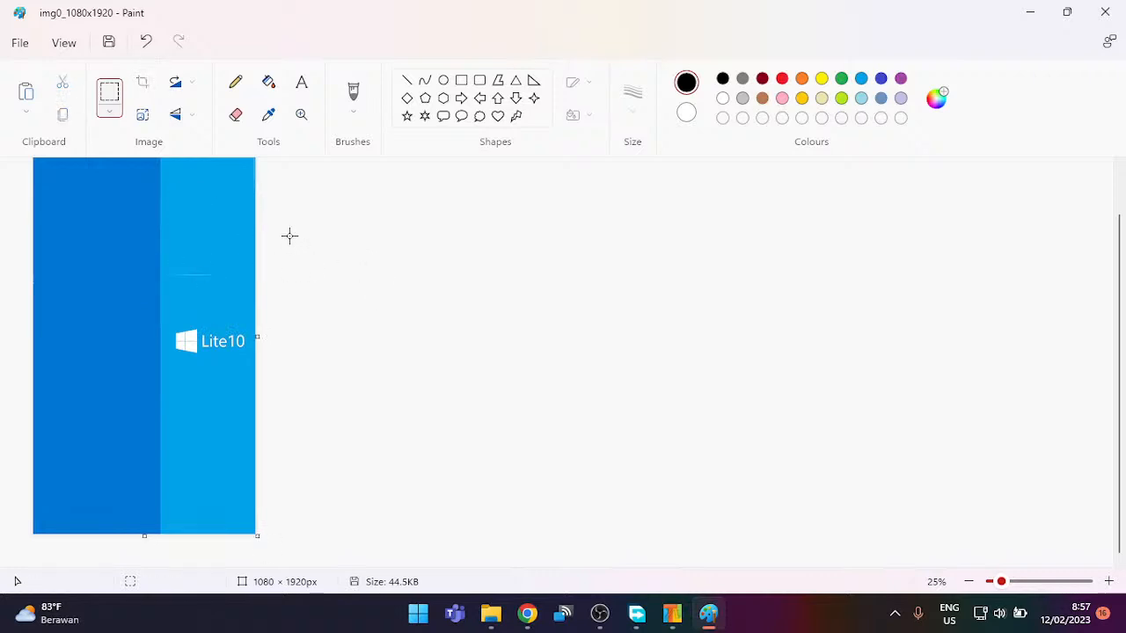
scroll(349, 365, "up", 1)
scroll(342, 368, "down", 1)
Step: Try saving the cleaned wallpaper in Paint, dismiss the access-denied error, and move Paint aside
left_click(109, 43)
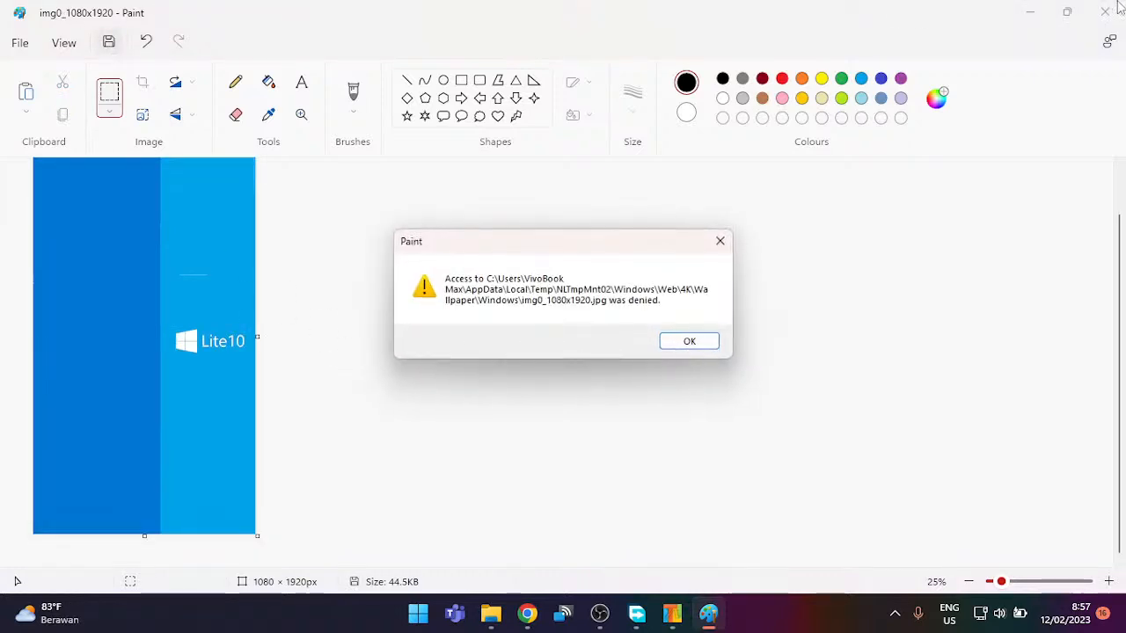
left_click(701, 341)
mouse_move(801, 7)
left_mouse_down()
mouse_move(648, 155)
mouse_move(478, 352)
left_mouse_up()
Step: Move img0_1080x1920 from the wallpaper folder into Downloads, granting administrator permission
left_click(670, 266)
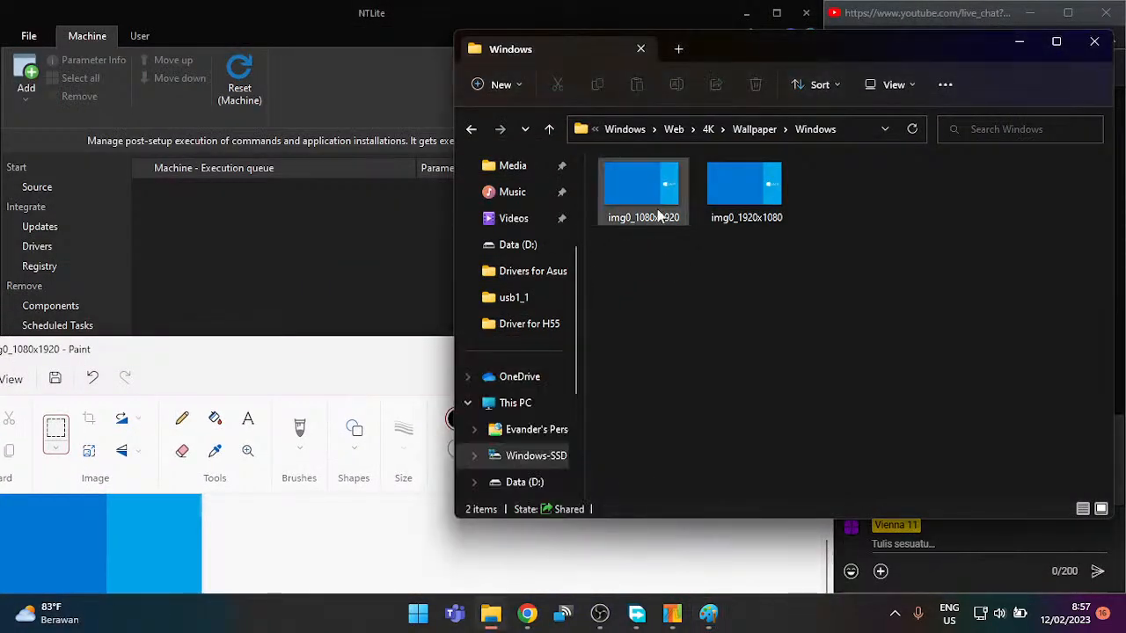
left_click(665, 213)
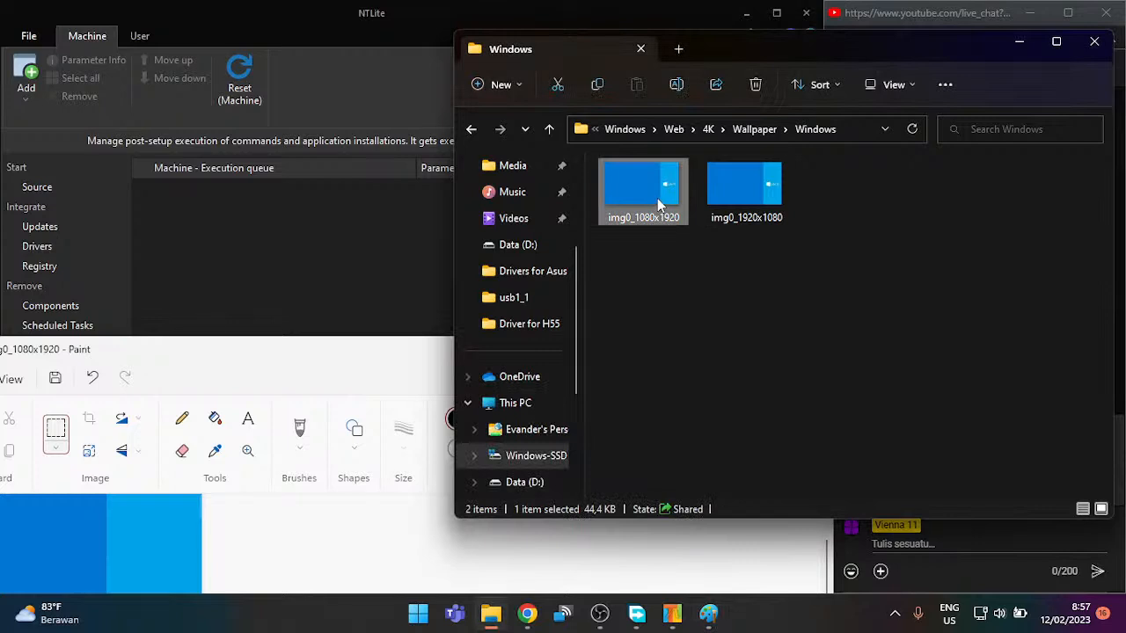
left_click_drag(658, 201, 526, 256)
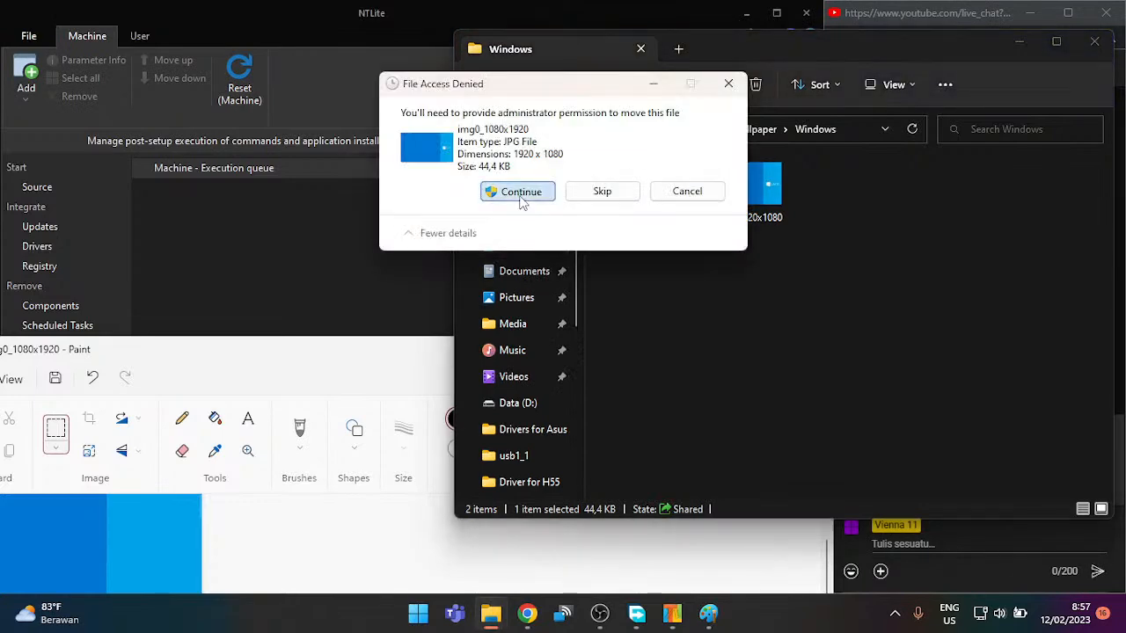
left_click(497, 191)
mouse_move(357, 345)
left_mouse_down()
mouse_move(518, 306)
mouse_move(519, 278)
left_mouse_up()
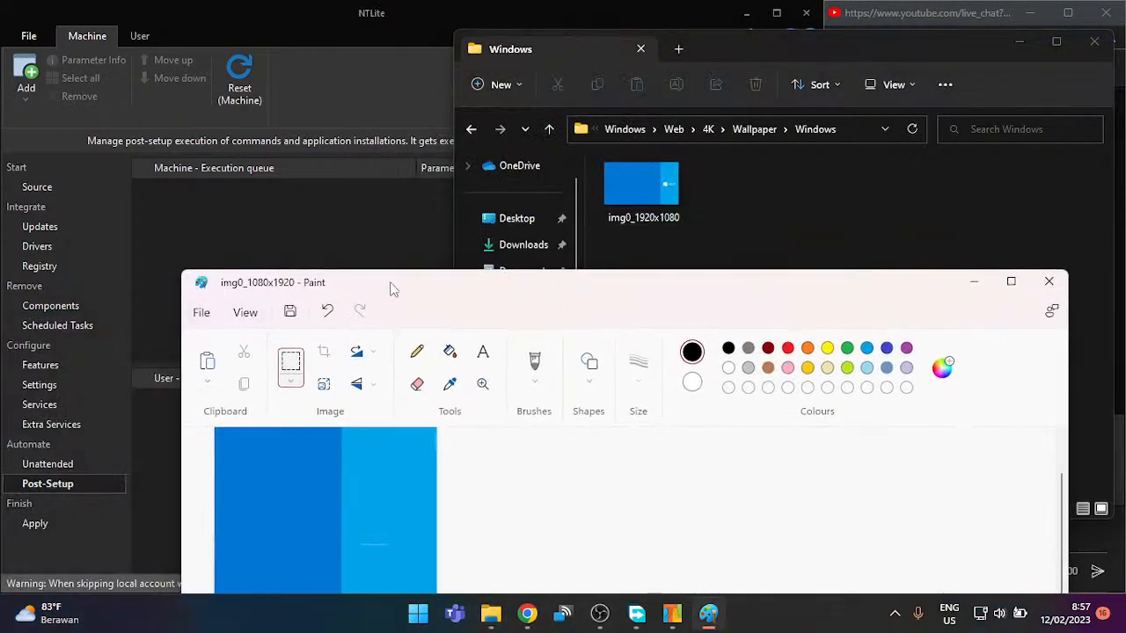
Step: Cut the whole edited image and open img0_1080x1920 from Downloads, discarding the old image
left_click_drag(390, 290, 380, 117)
key("ctrl+a")
key("Delete")
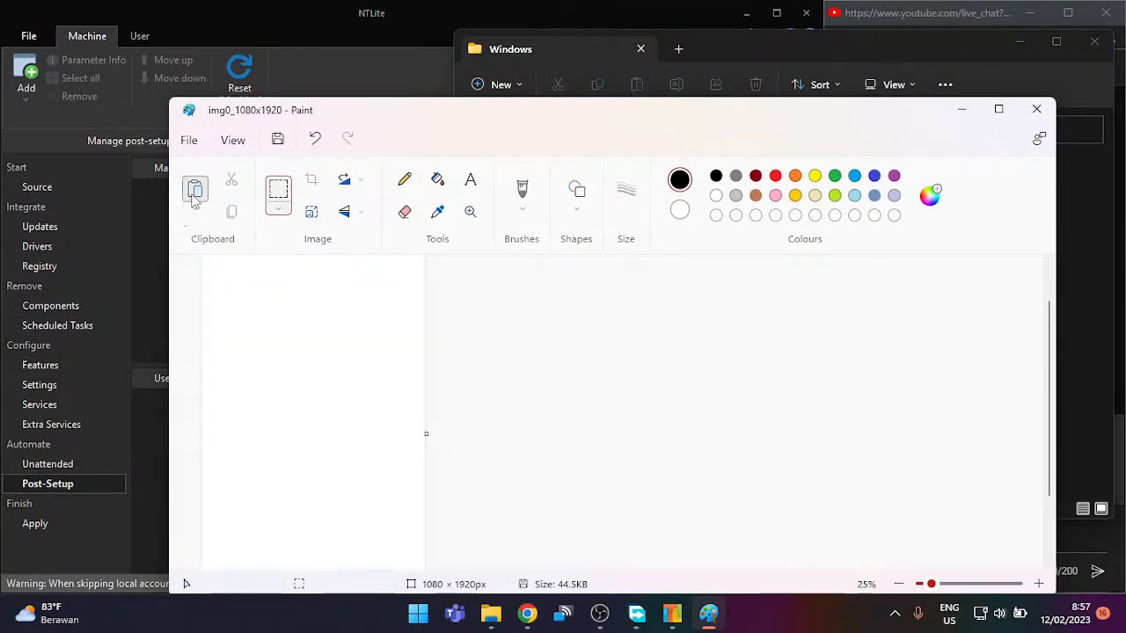
left_click(190, 143)
left_click(231, 195)
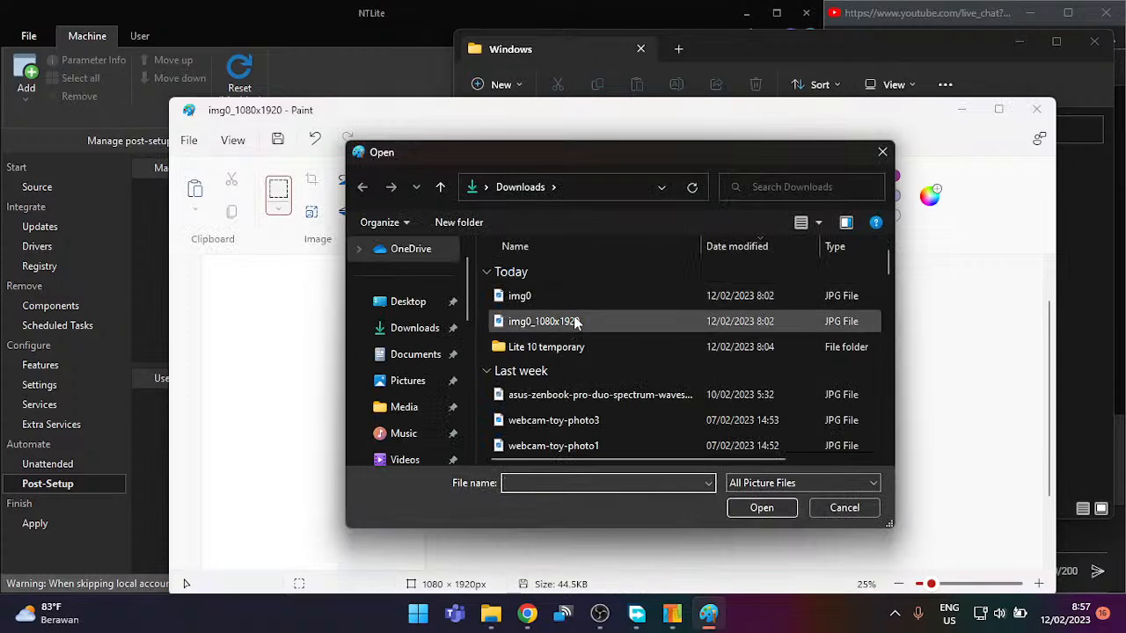
left_click(570, 321)
left_click(570, 321)
left_click(627, 328)
double_click(626, 322)
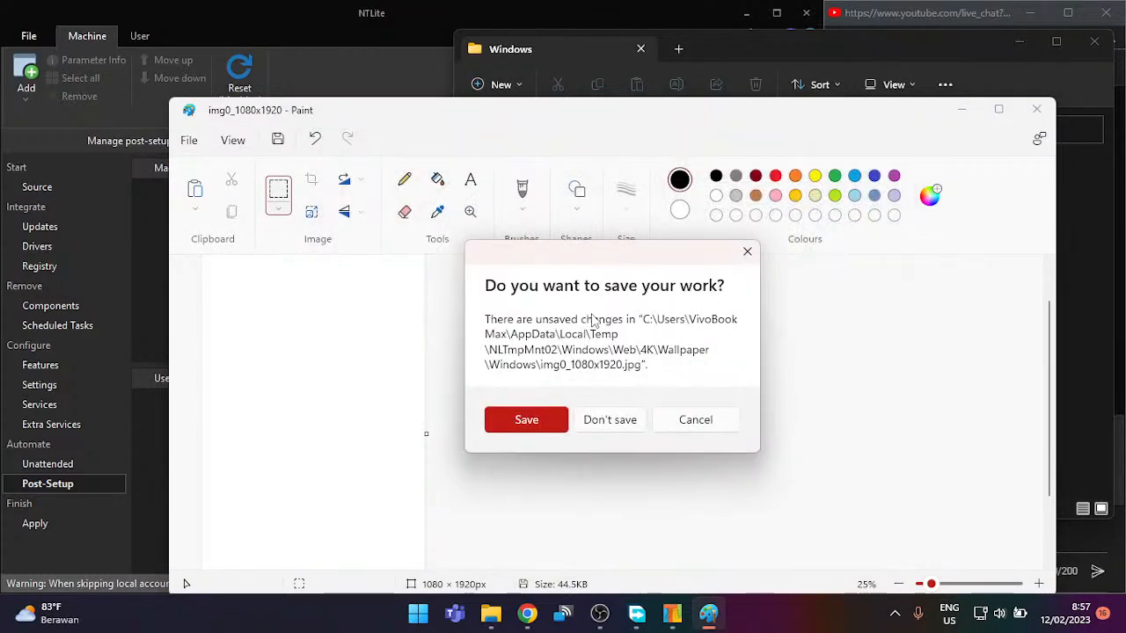
left_click(611, 420)
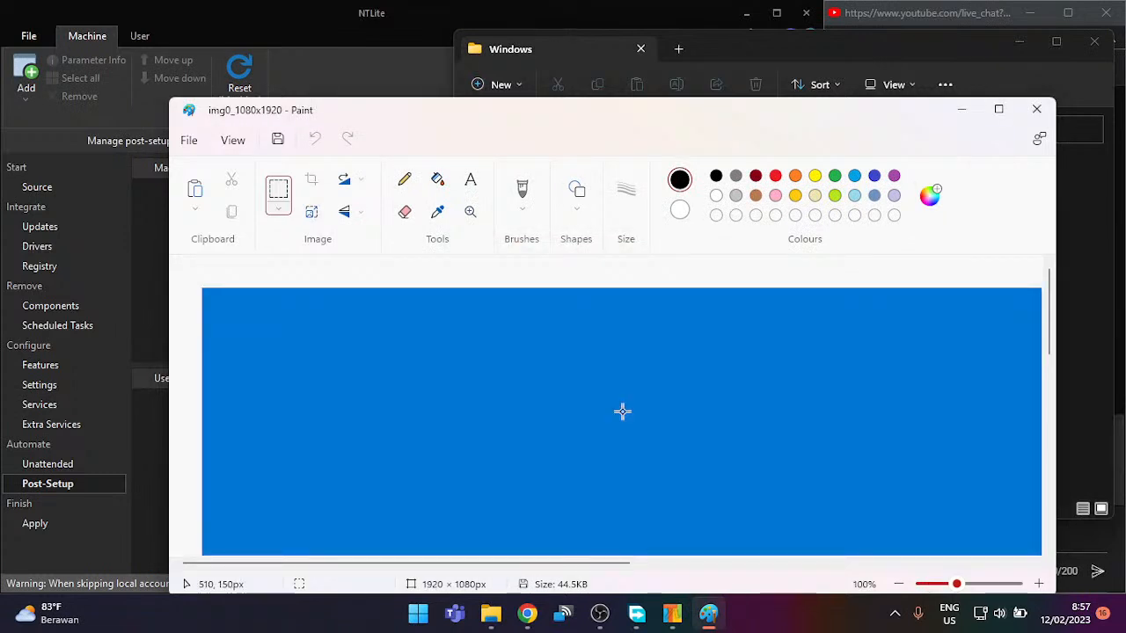
Step: Paste the Lite10 image, narrow the canvas to 1080×1920 portrait, paste again, and save
scroll(592, 347, "down", 5)
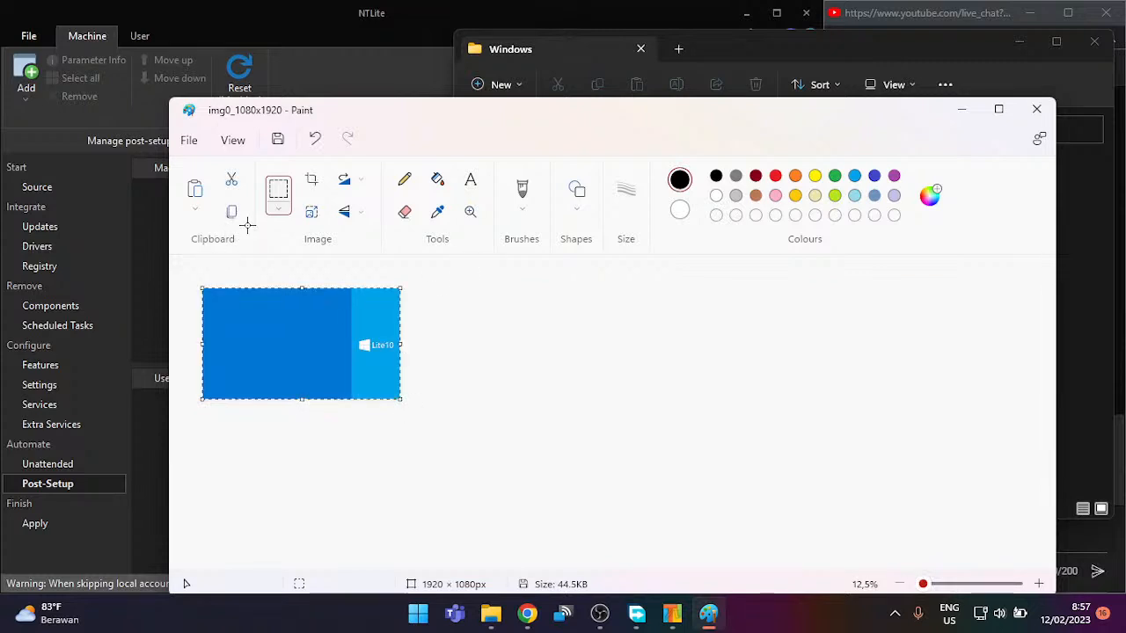
key("ctrl+v")
left_click(489, 362)
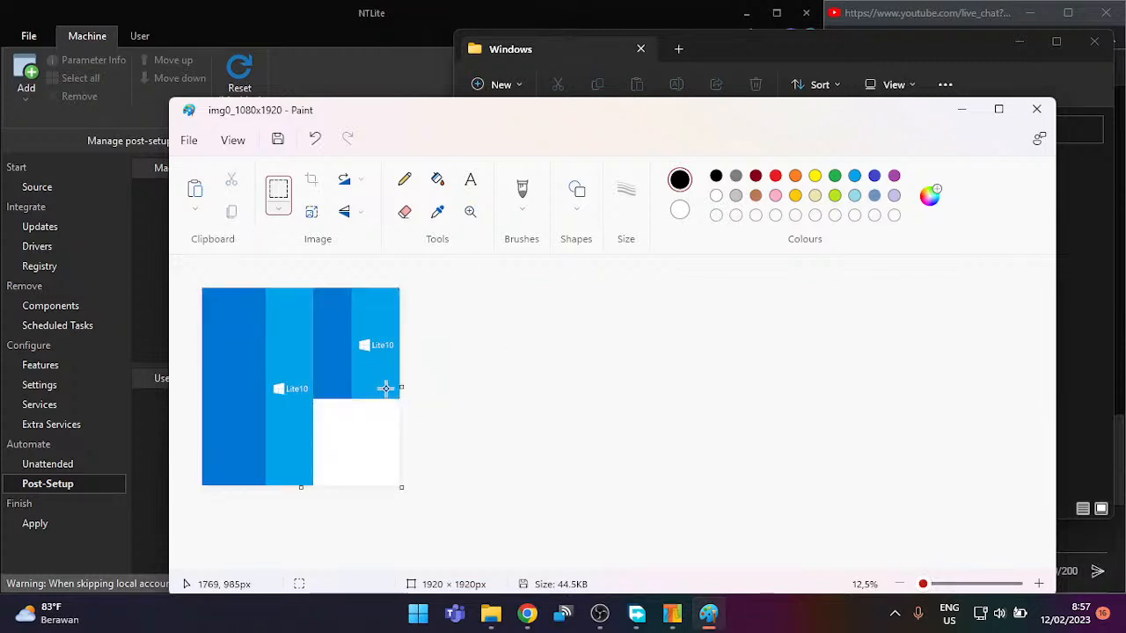
left_click_drag(402, 386, 278, 443)
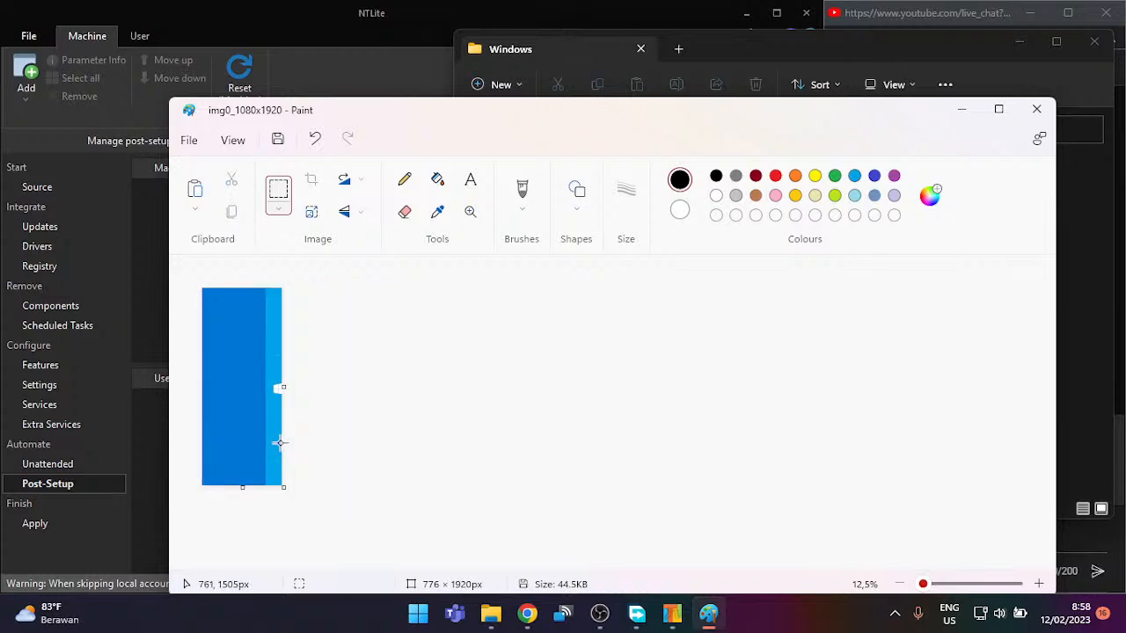
key("ctrl+v")
left_click(416, 427)
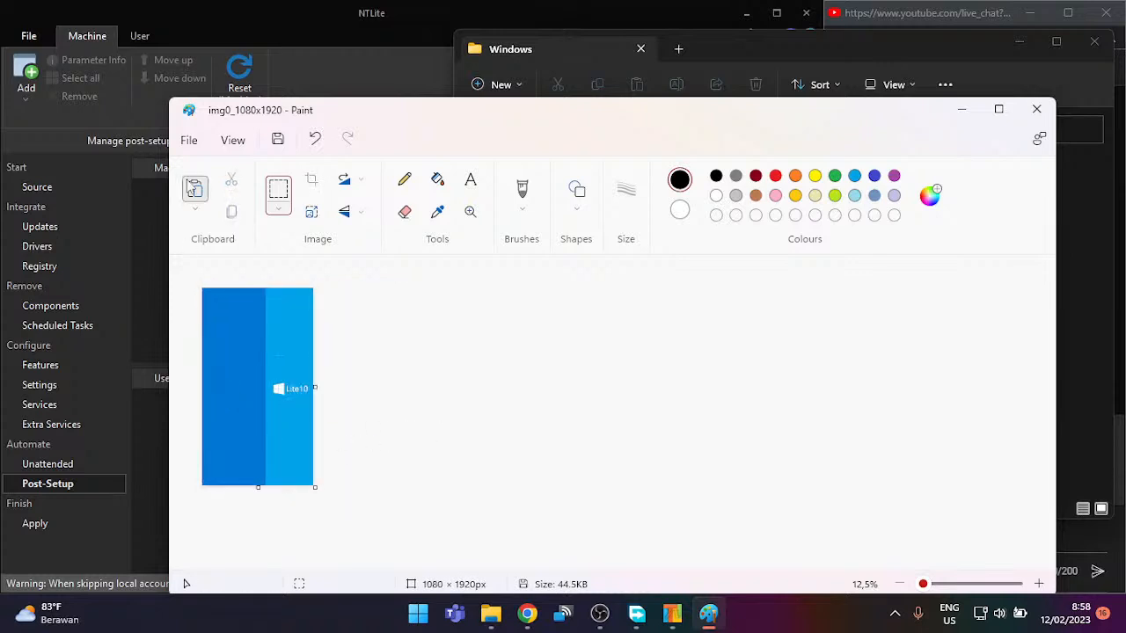
left_click(277, 139)
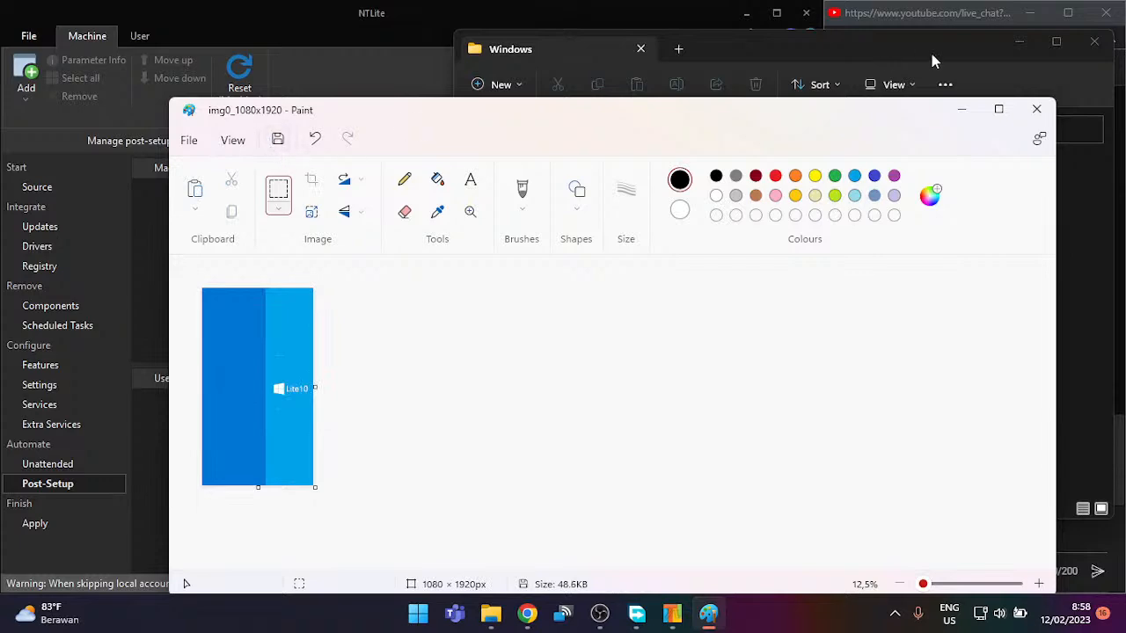
Step: Close Paint, move img0_1080x1920 from Downloads back to the wallpaper folder with admin approval, and close Explorer
left_click(1036, 108)
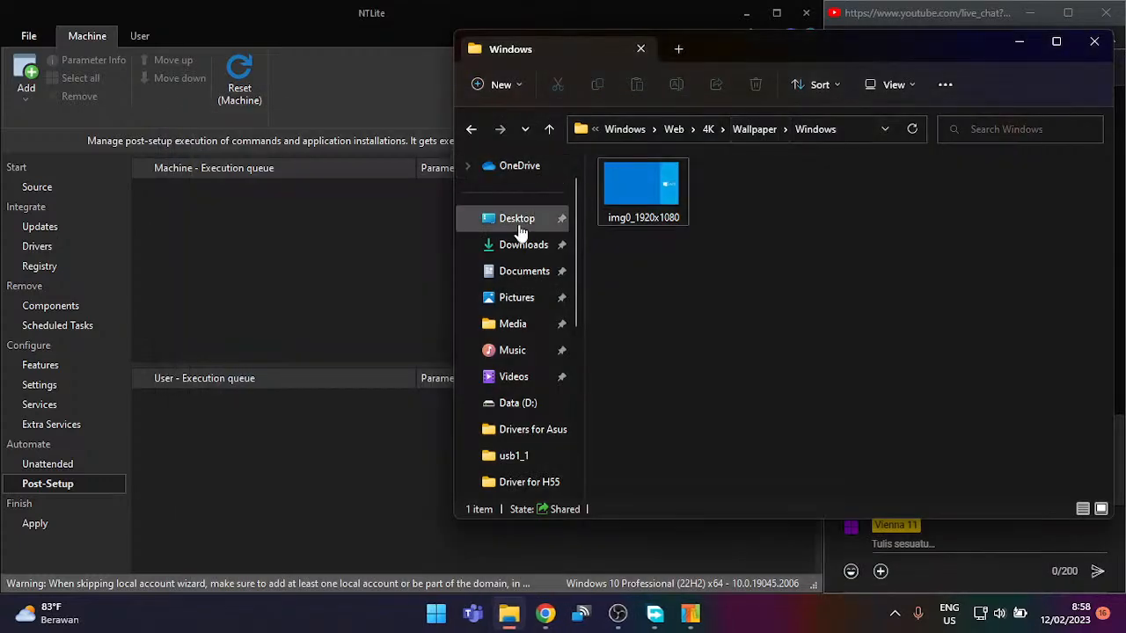
left_click(678, 49)
left_click(548, 267)
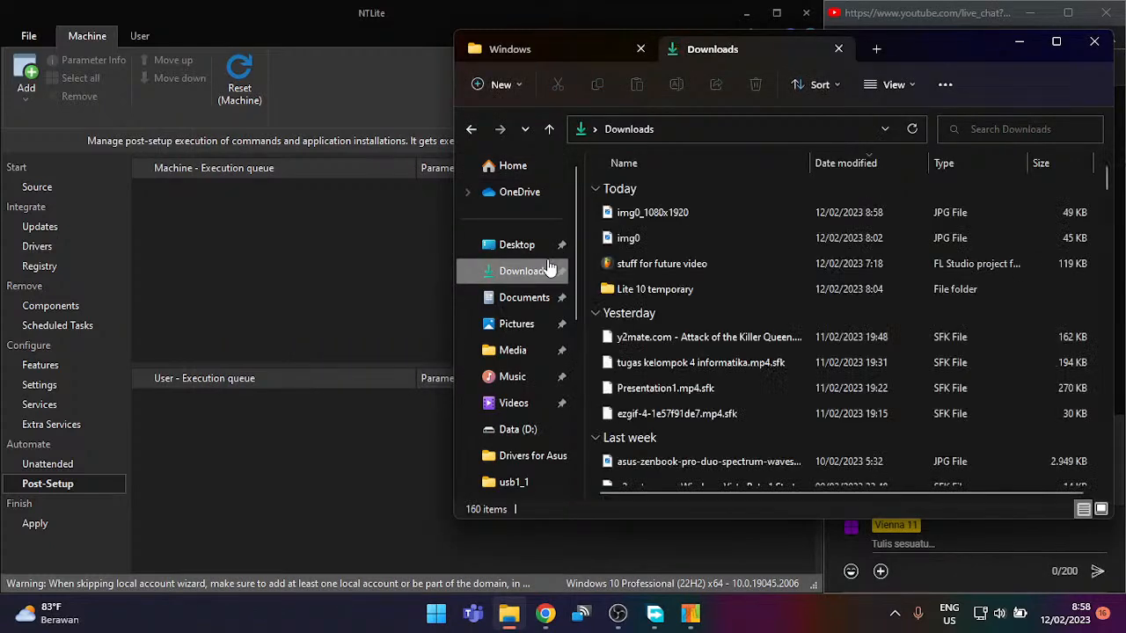
left_click_drag(745, 208, 768, 221)
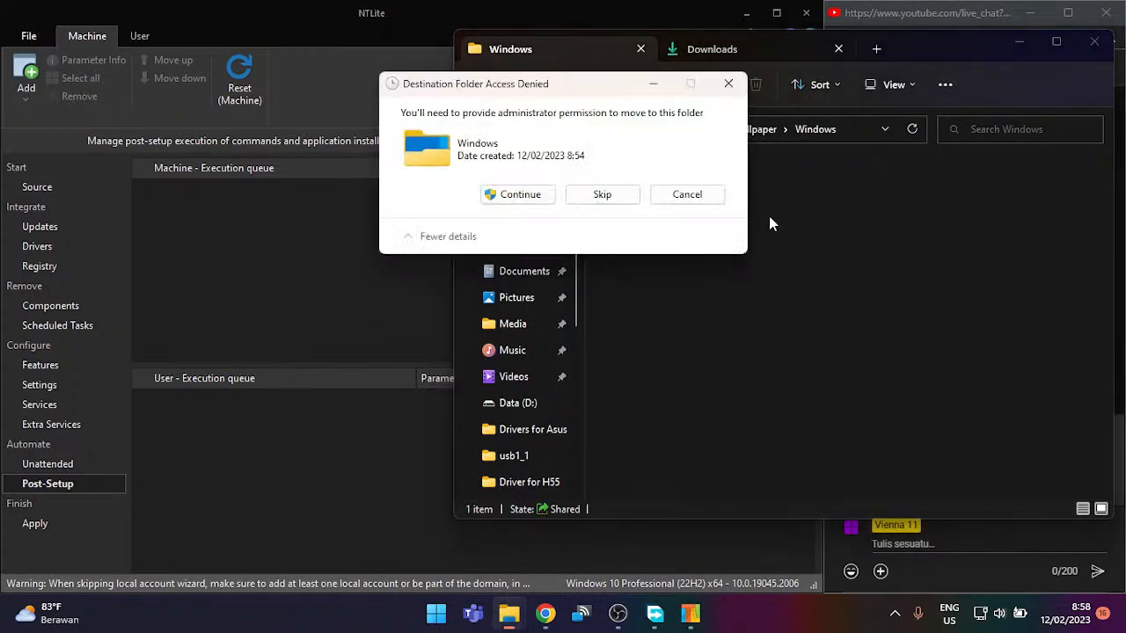
left_click(498, 193)
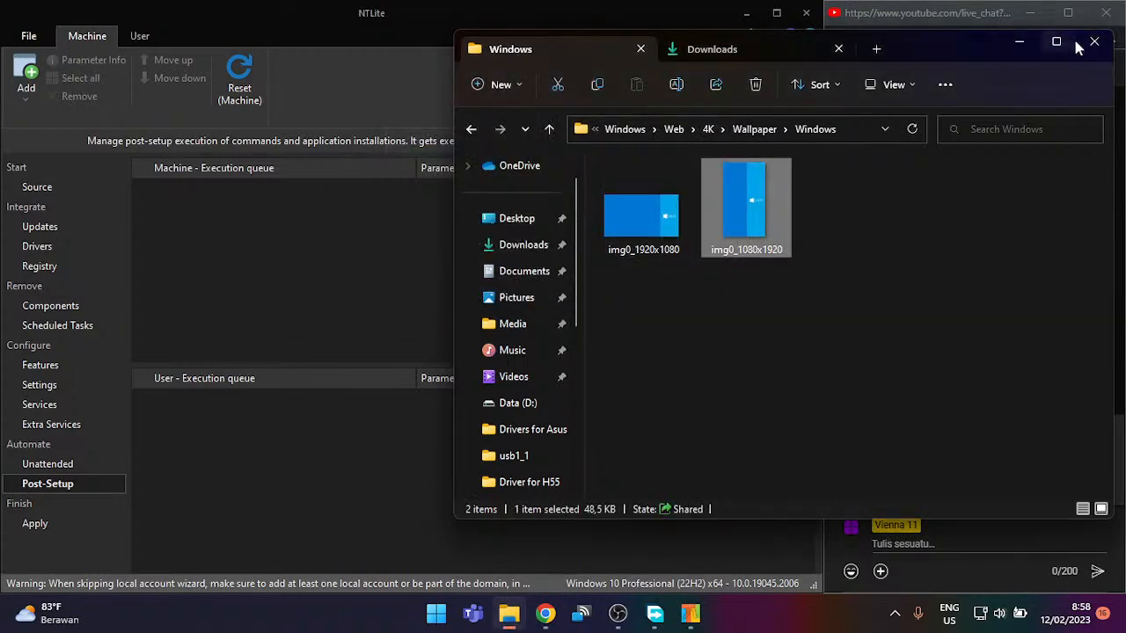
left_click(624, 136)
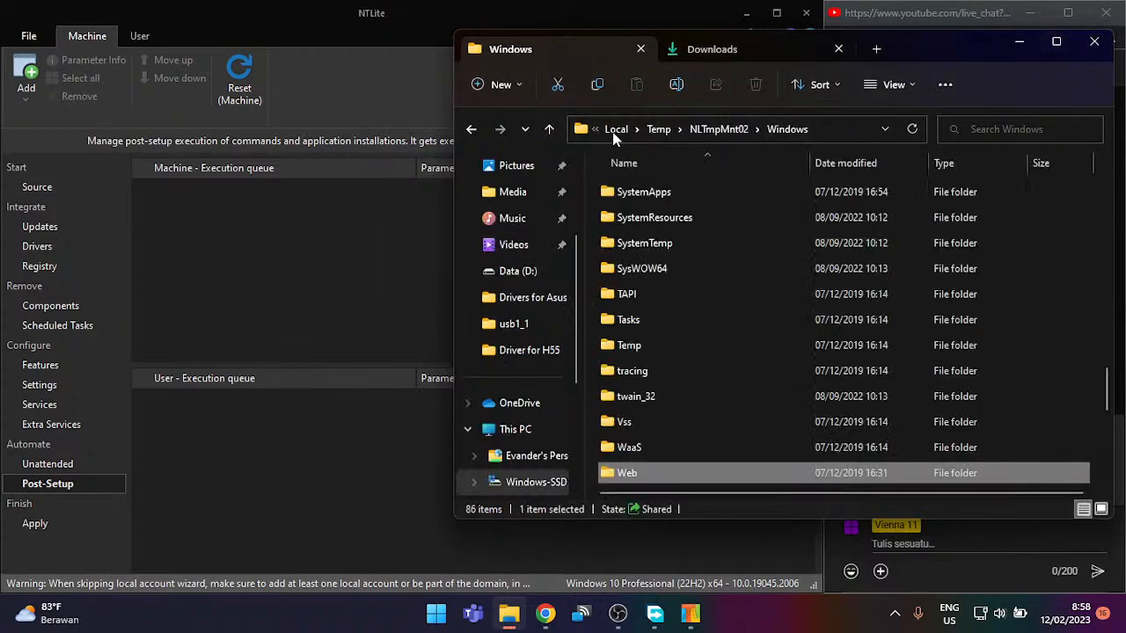
left_click(1090, 40)
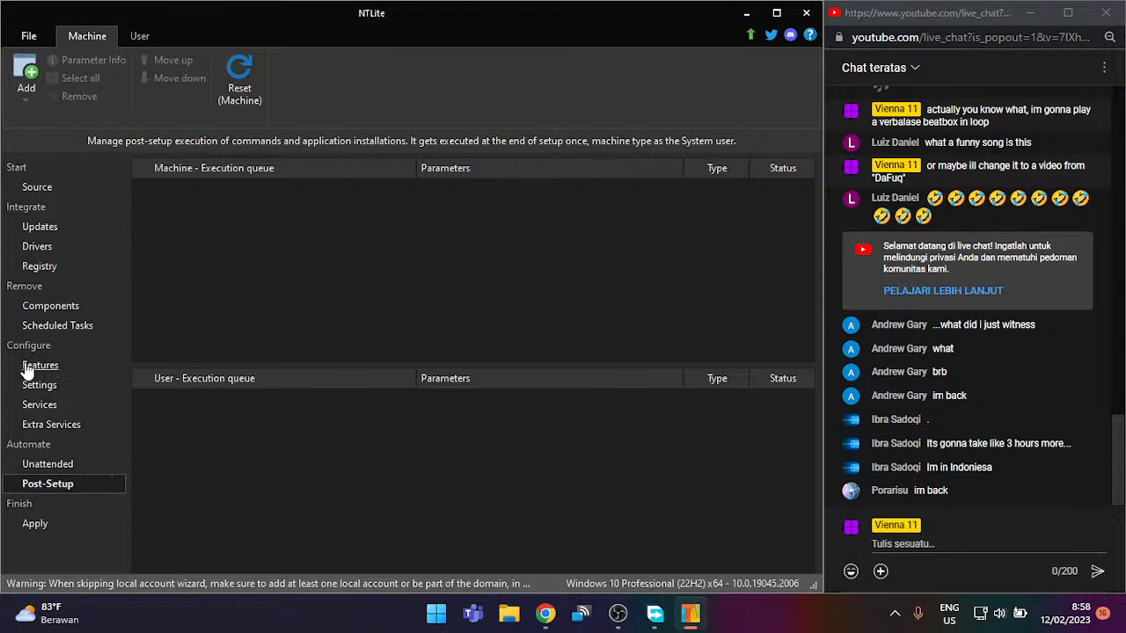
Step: On the Apply page, choose 'Save the image and trim editions' and check which editions get removed
left_click(26, 525)
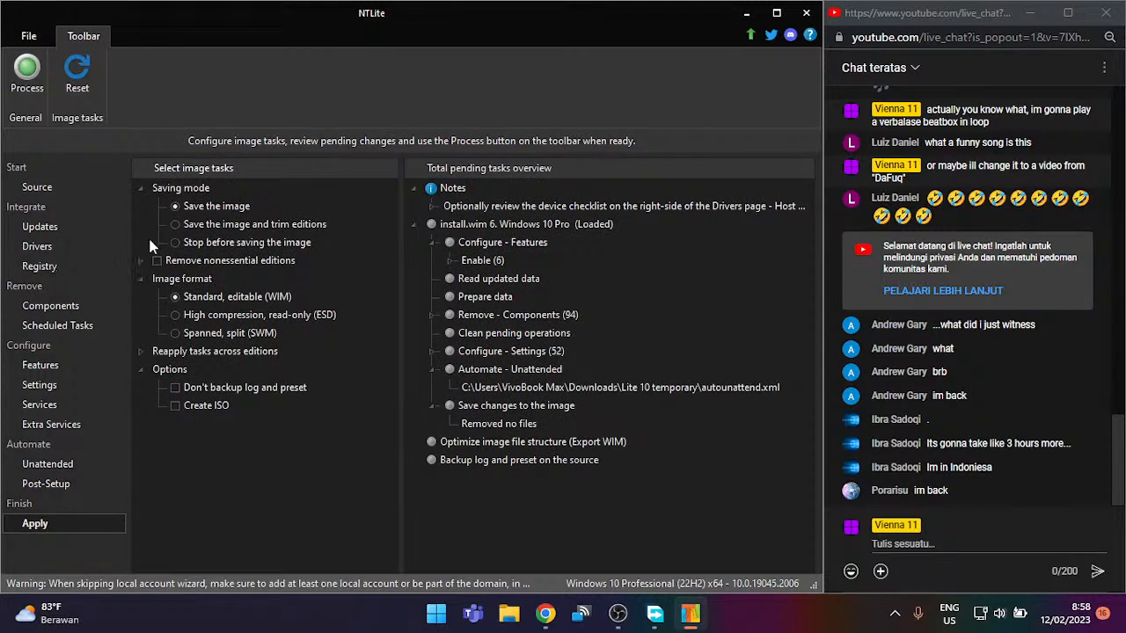
left_click(177, 225)
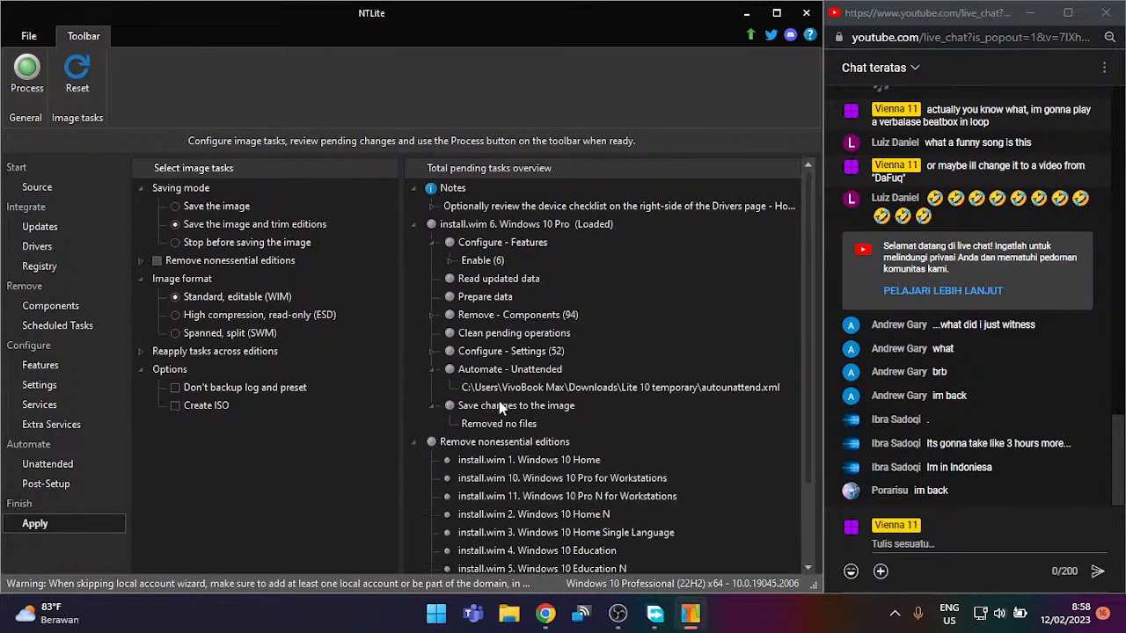
scroll(501, 411, "down", 2)
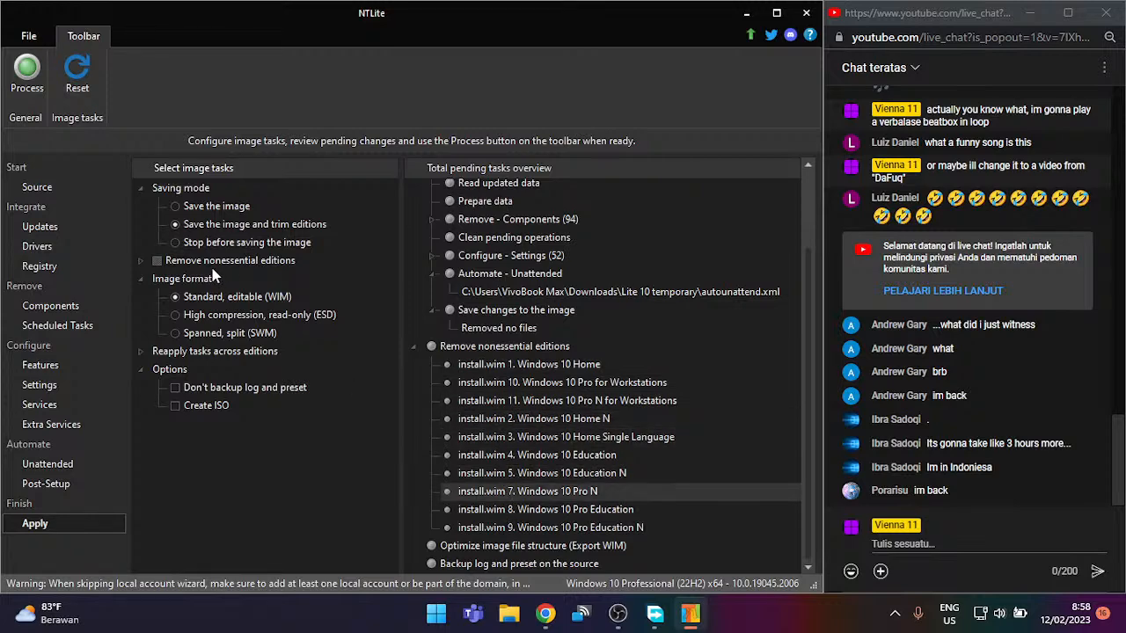
left_click(140, 260)
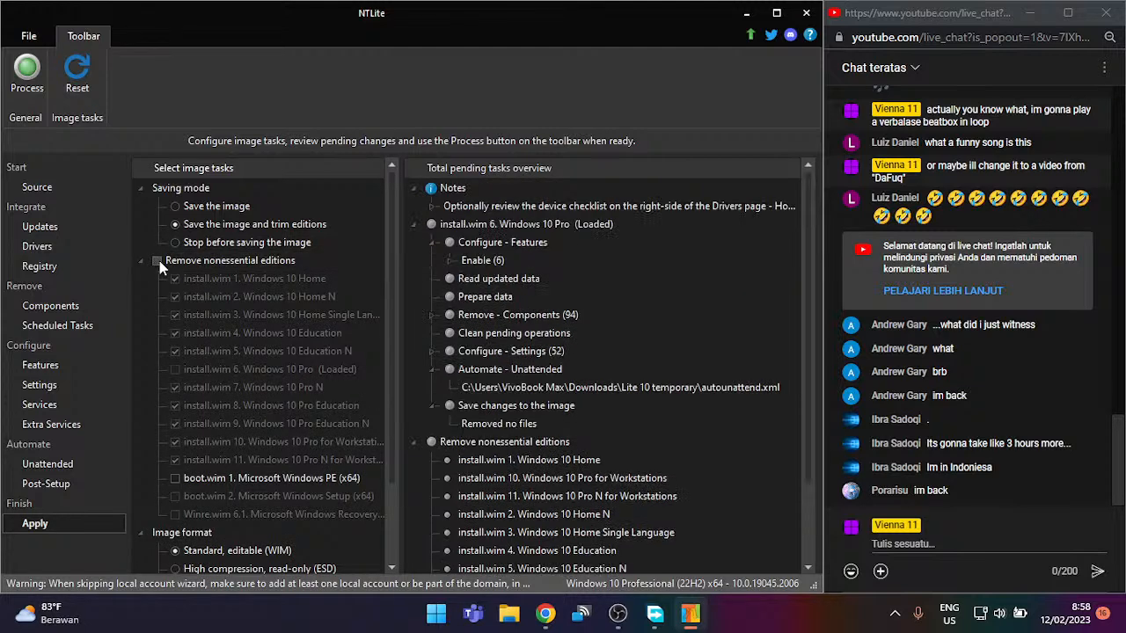
left_click(159, 261)
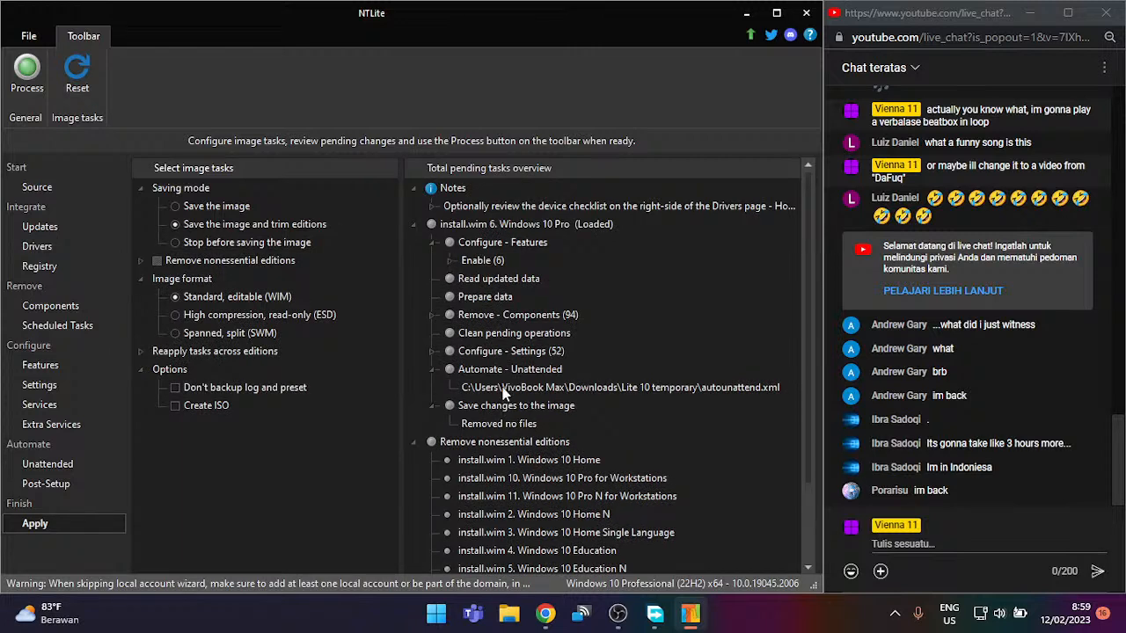
Step: Review the pending tasks: feature enabling, components removal, clean pending operations, and reapplicable tasks
left_click(498, 262)
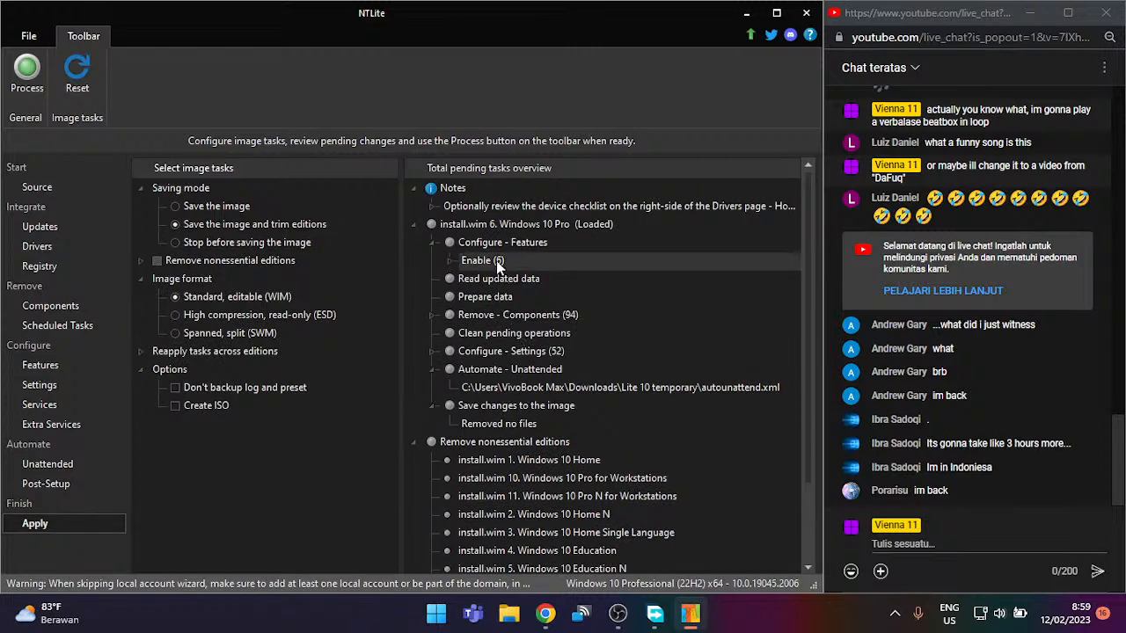
left_click(517, 315)
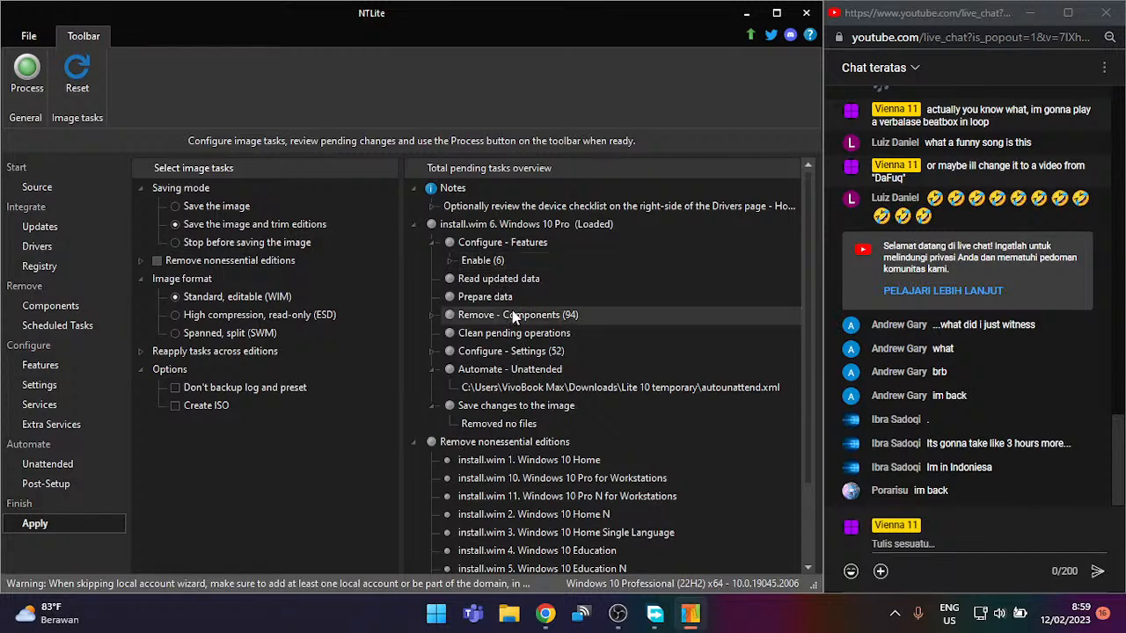
left_click(517, 332)
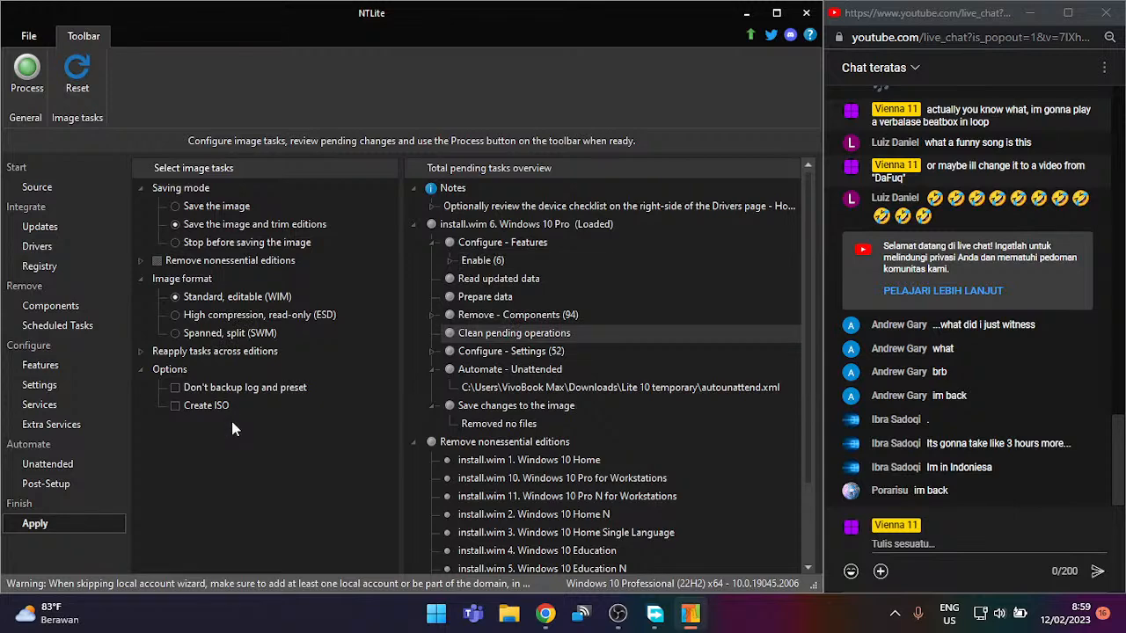
double_click(213, 352)
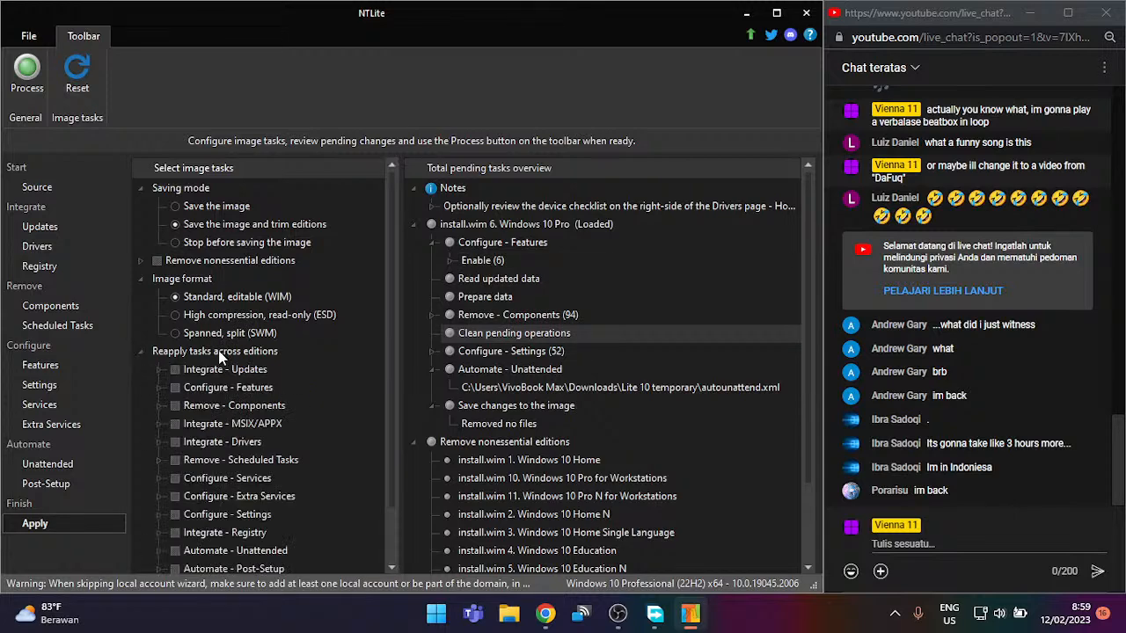
scroll(218, 350, "down", 1)
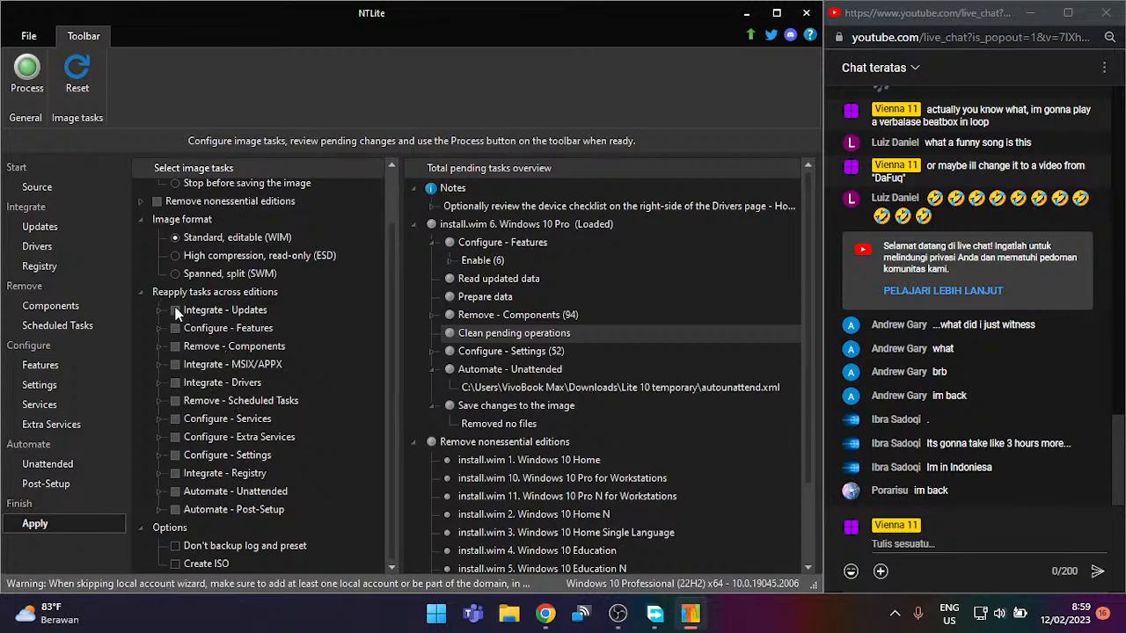
scroll(244, 368, "up", 1)
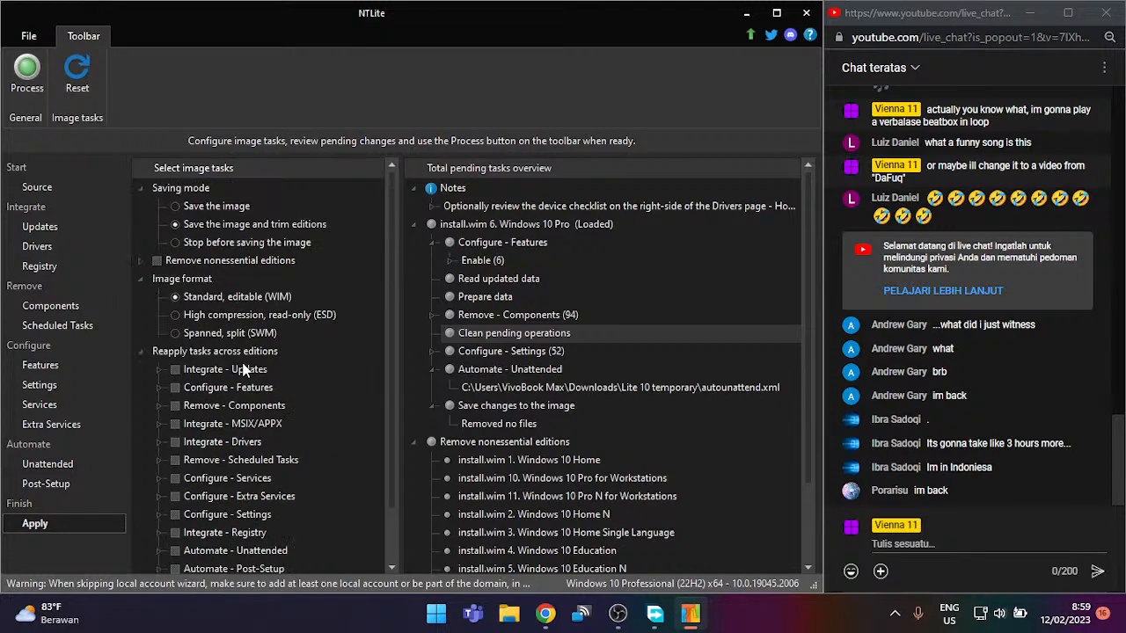
scroll(357, 256, "down", 1)
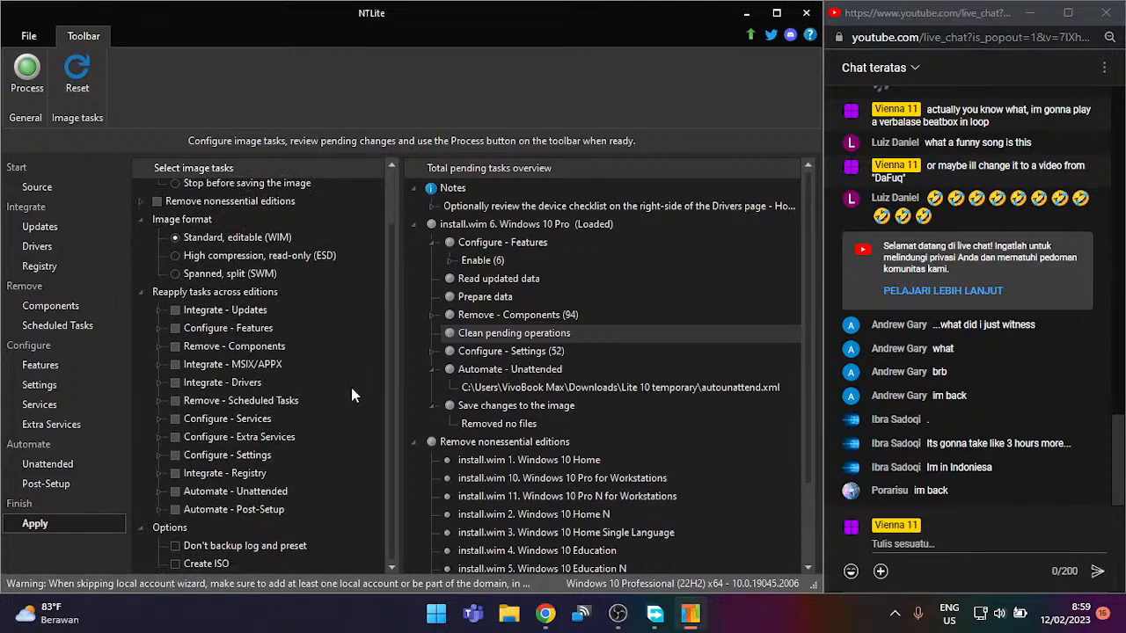
Step: Enable Create ISO as Lite10 on the Desktop labelled 'Lite10 Installer', then start processing
left_click(176, 564)
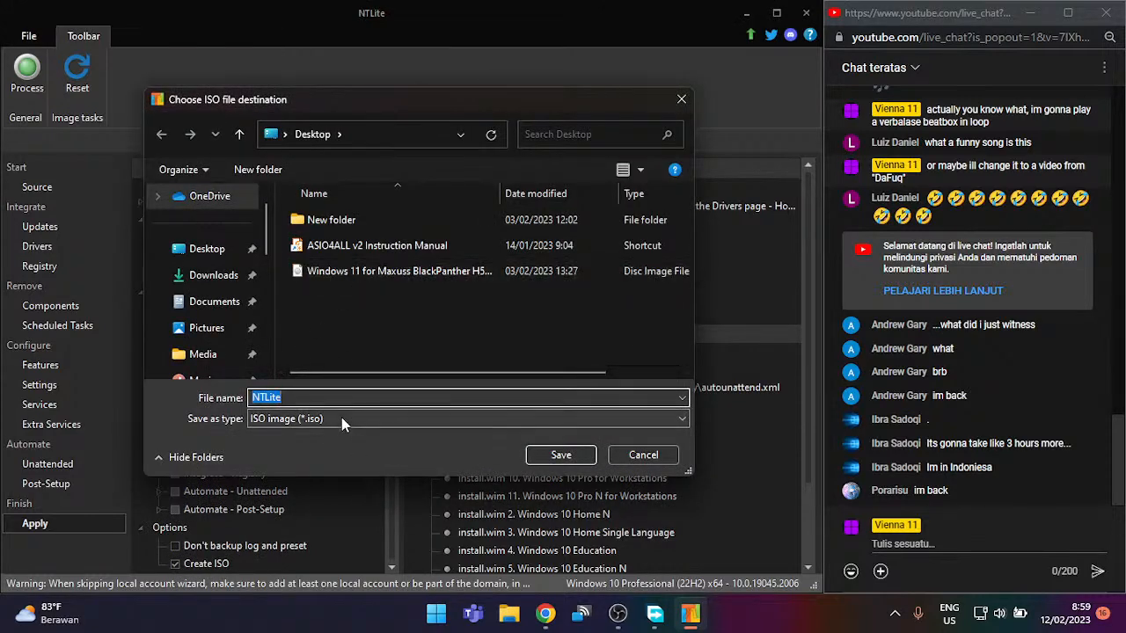
type("Lit")
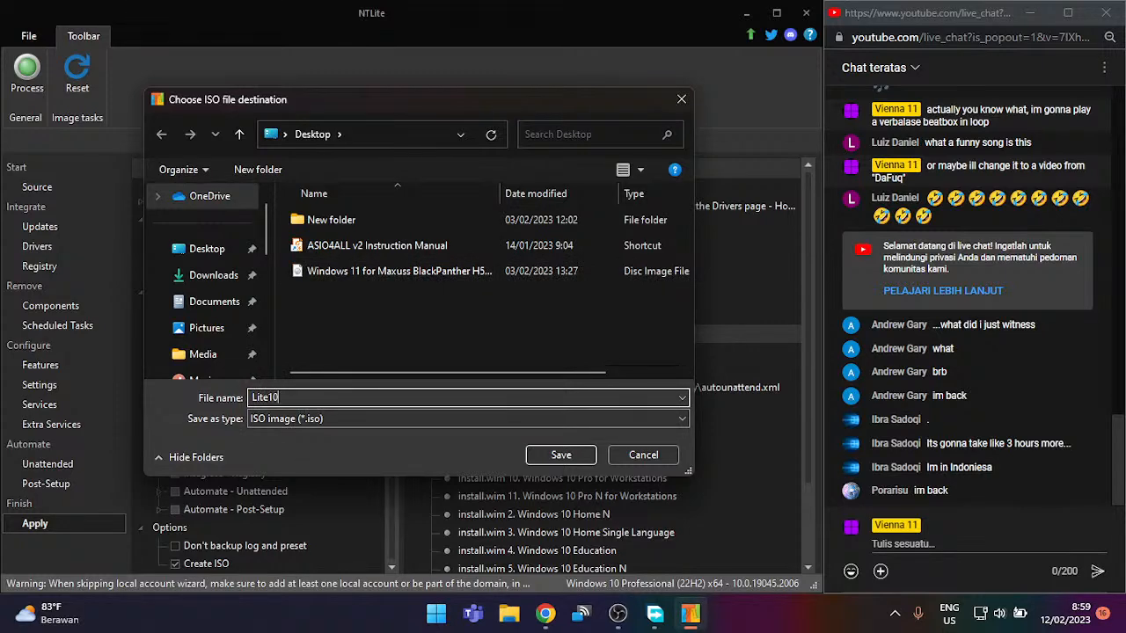
key("Return")
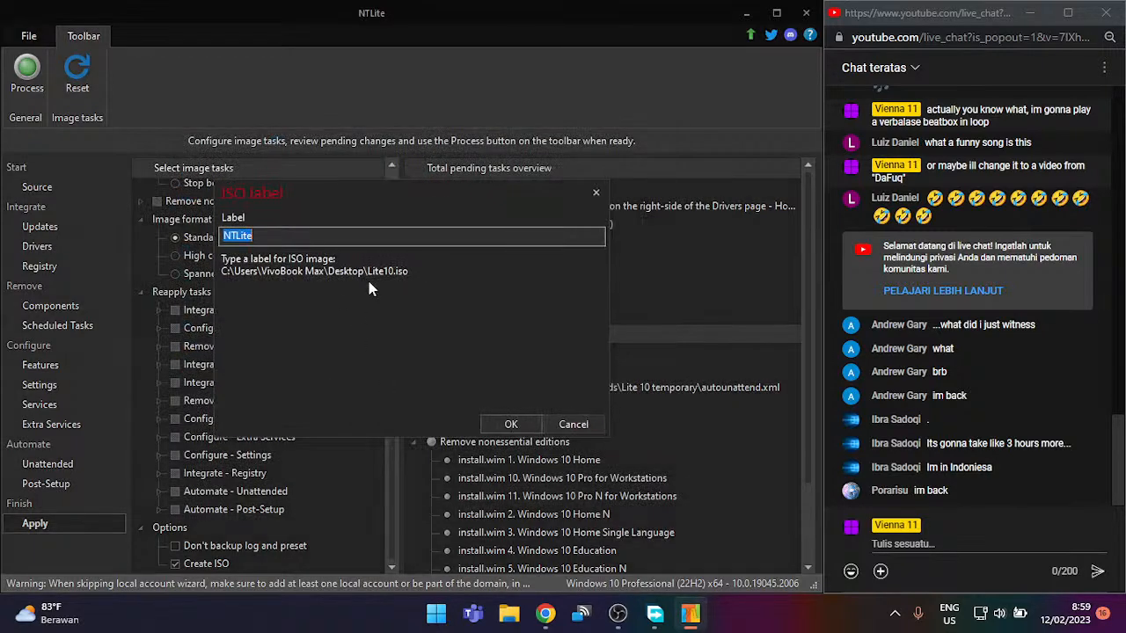
type("Lite")
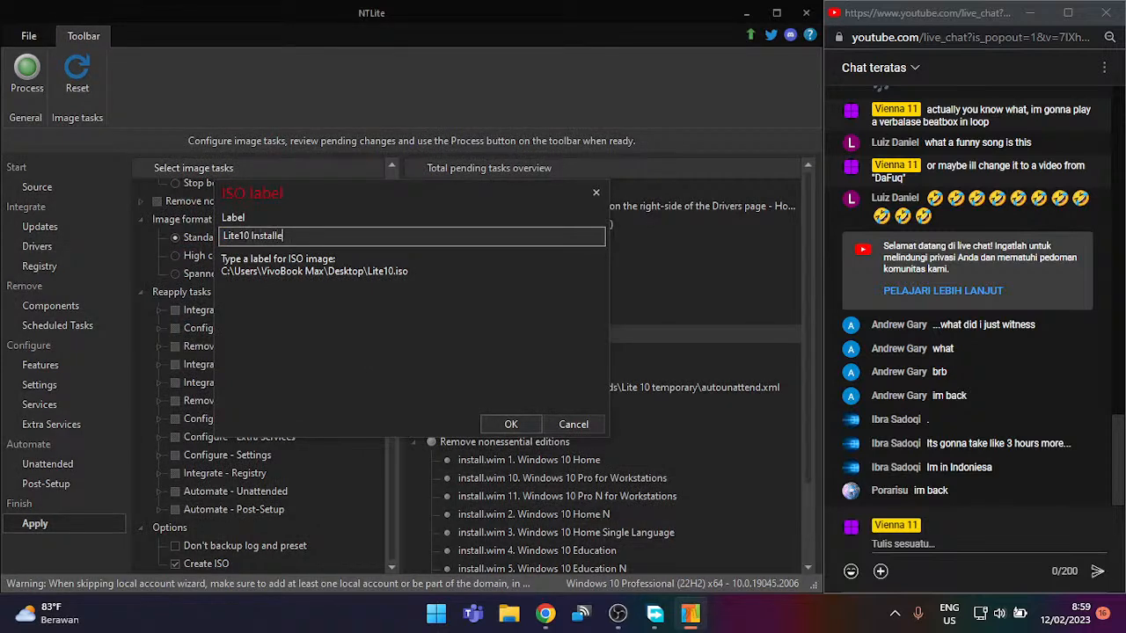
key("Return")
left_click(41, 81)
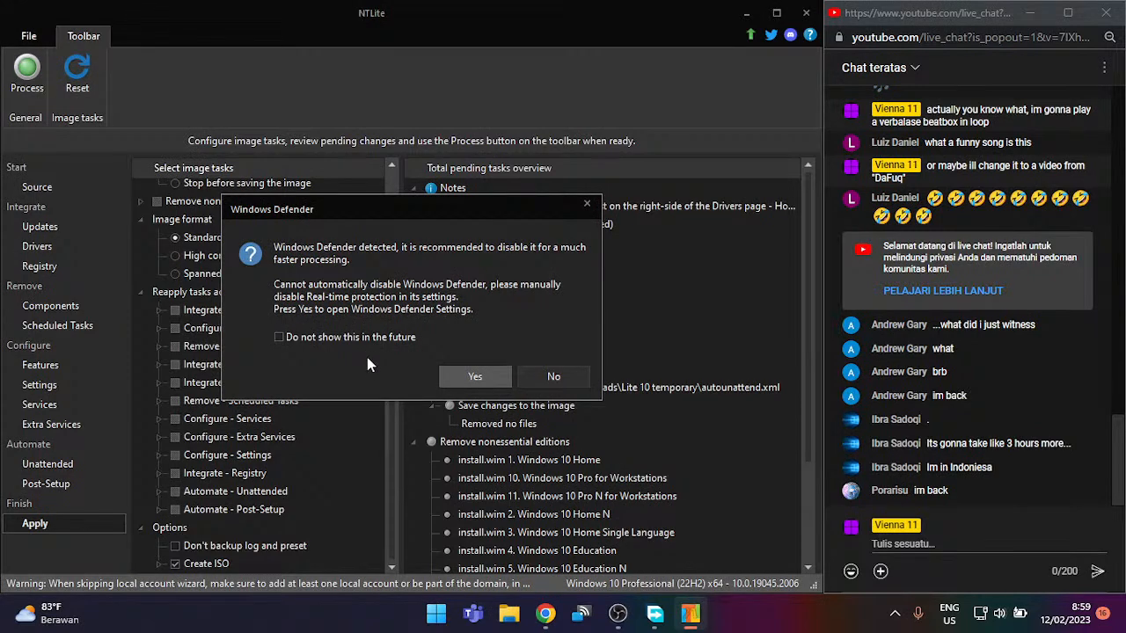
Step: Open Windows Security's Virus & threat protection settings and switch Real-time protection off
left_click(462, 376)
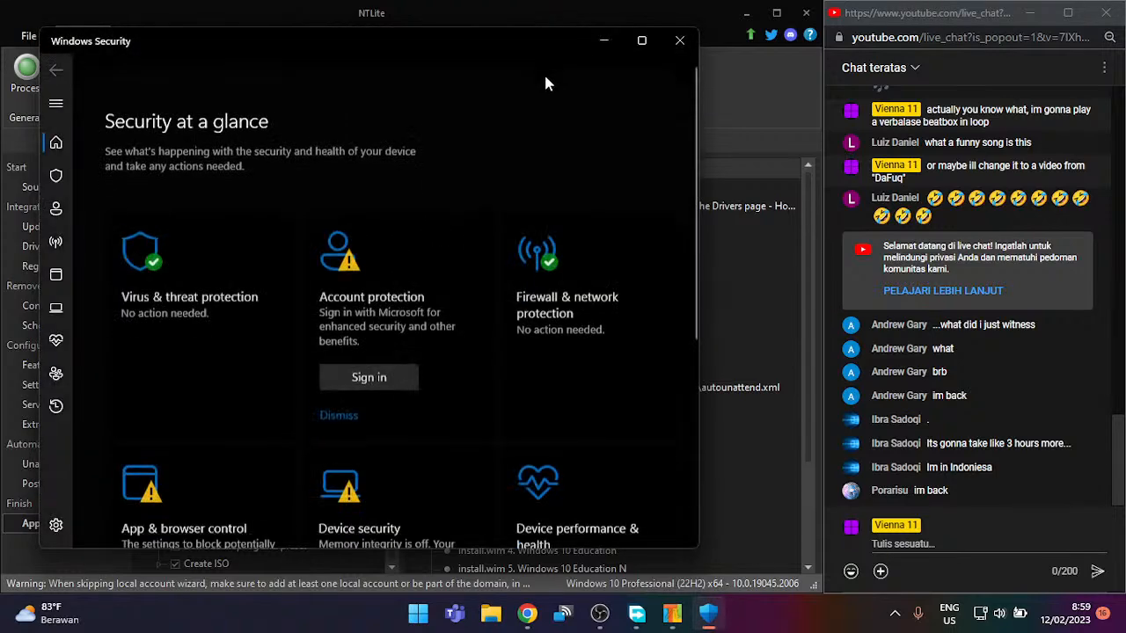
left_click(123, 242)
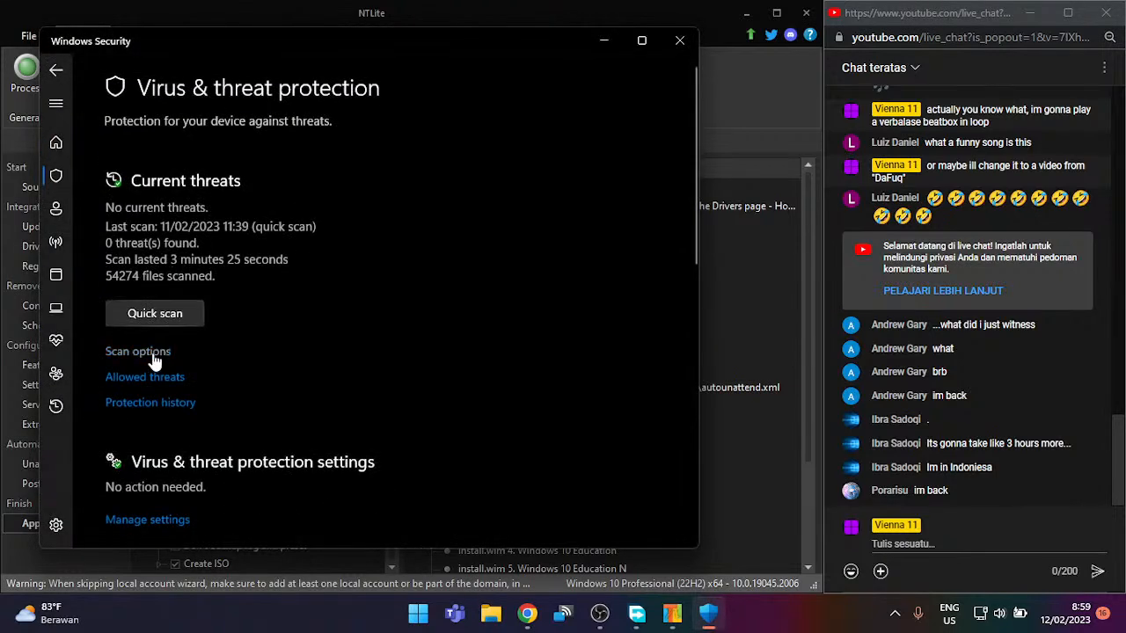
left_click(156, 402)
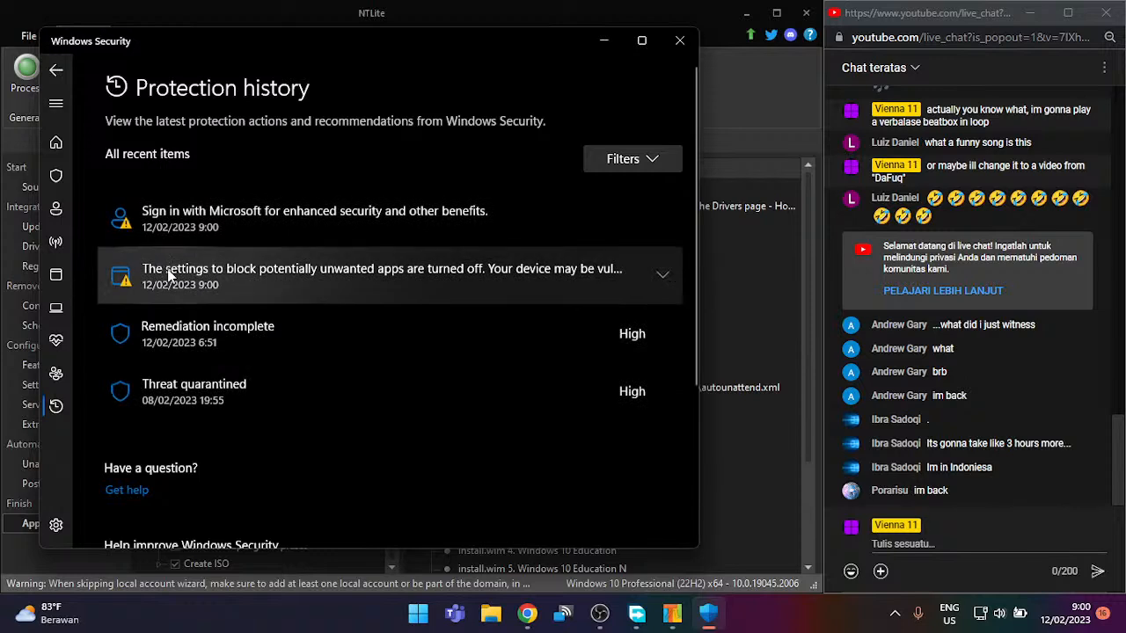
left_click(58, 69)
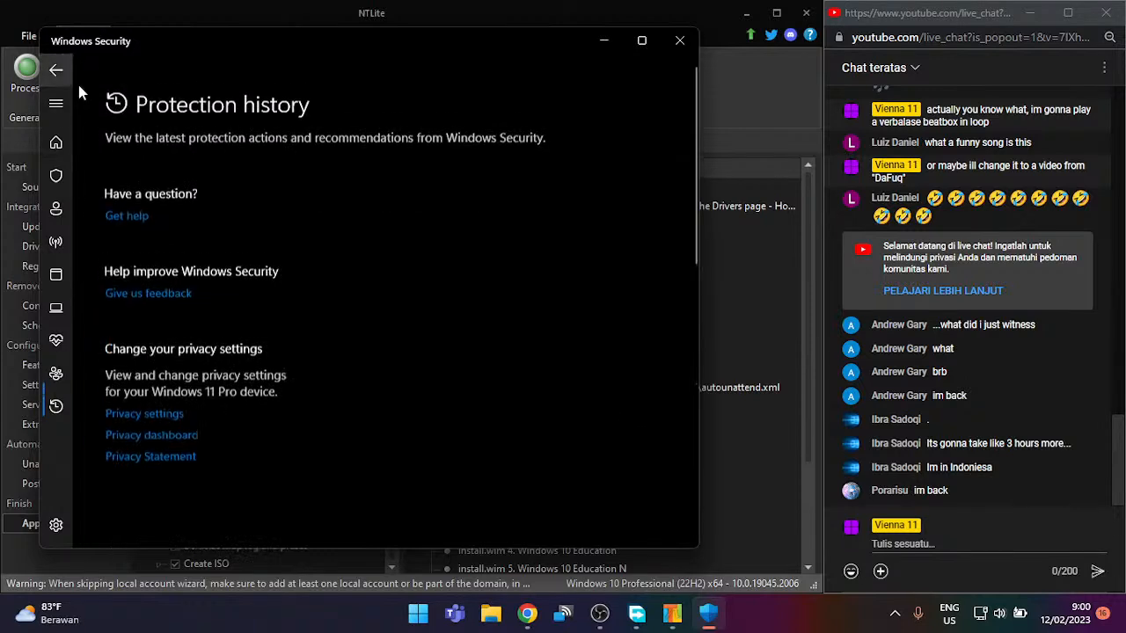
scroll(200, 243, "down", 2)
left_click(180, 372)
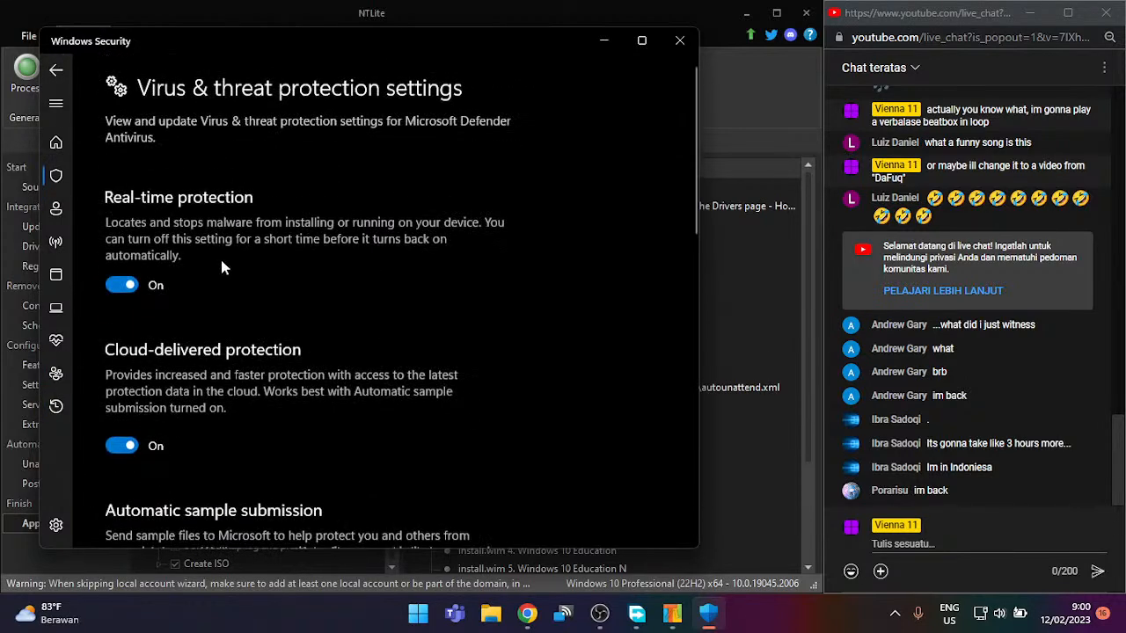
left_click(118, 285)
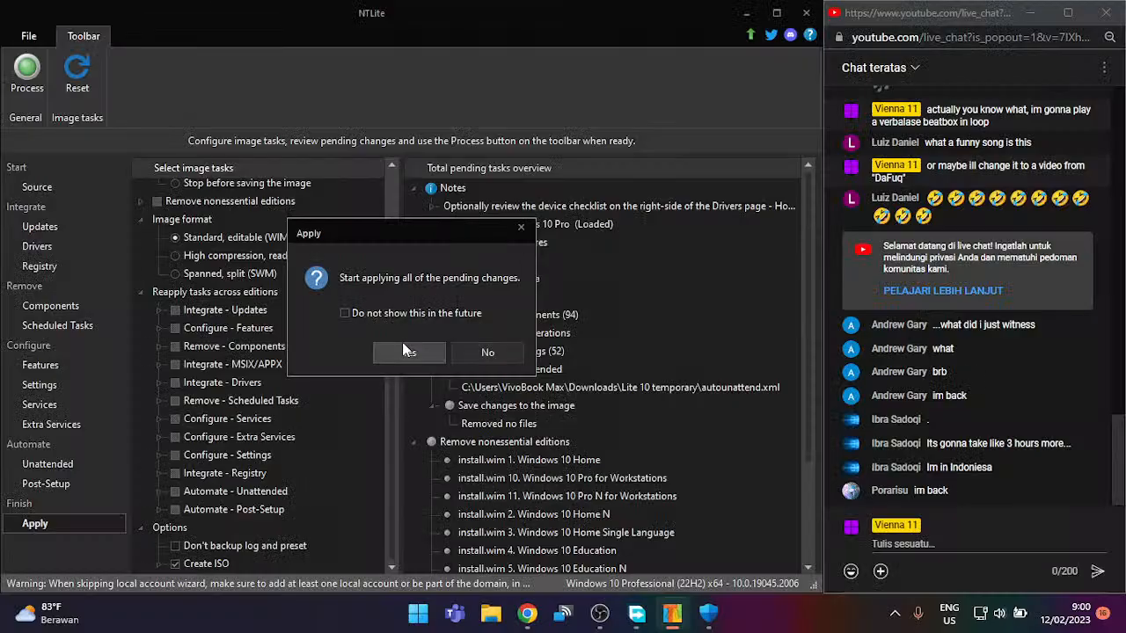
Step: Confirm applying all pending changes to the Windows 10 Pro image
left_click(406, 348)
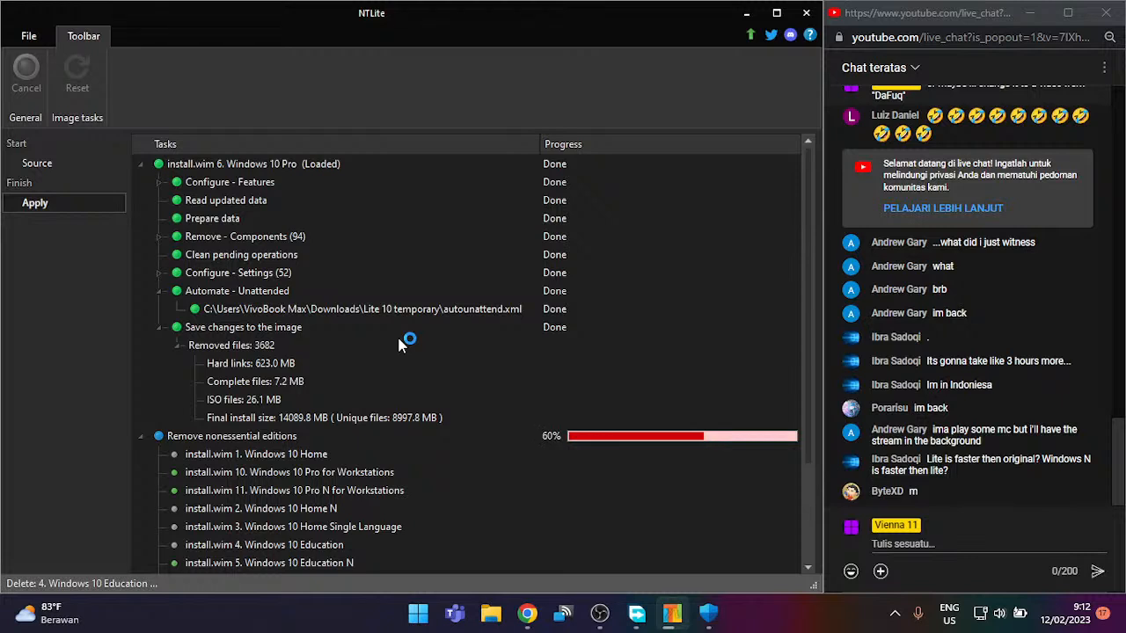
Step: Scroll the task list to follow the build until Create ISO finishes
scroll(398, 344, "down", 3)
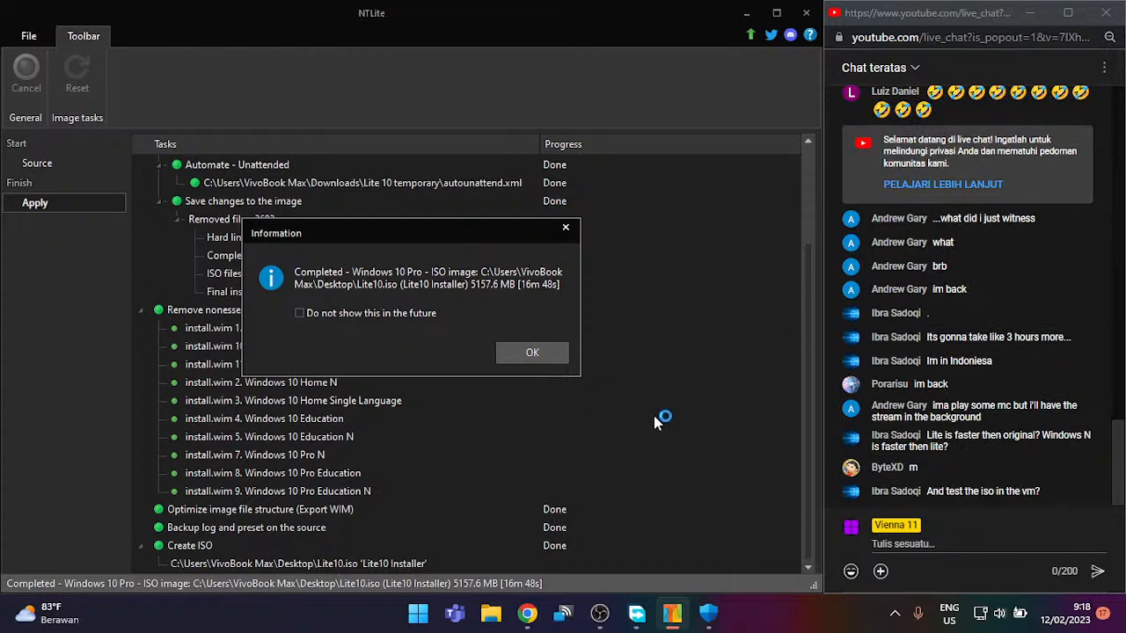
Step: Dismiss the build-complete message, minimize NTLite, the chat and download manager, and close Windows Security
left_click(534, 350)
left_click(747, 13)
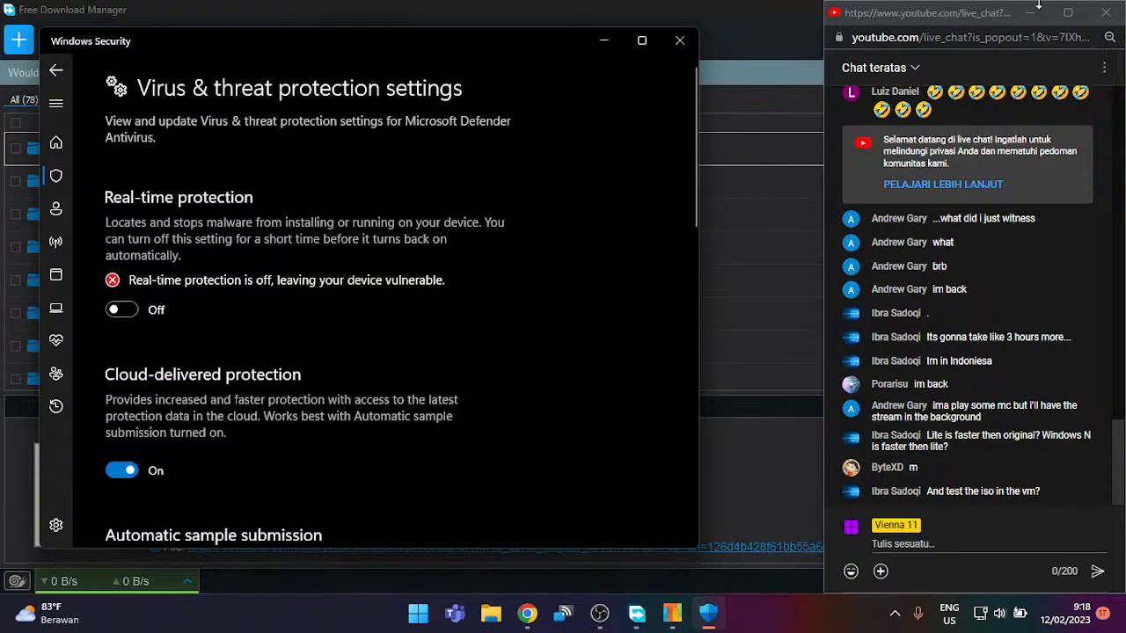
left_click(1036, 14)
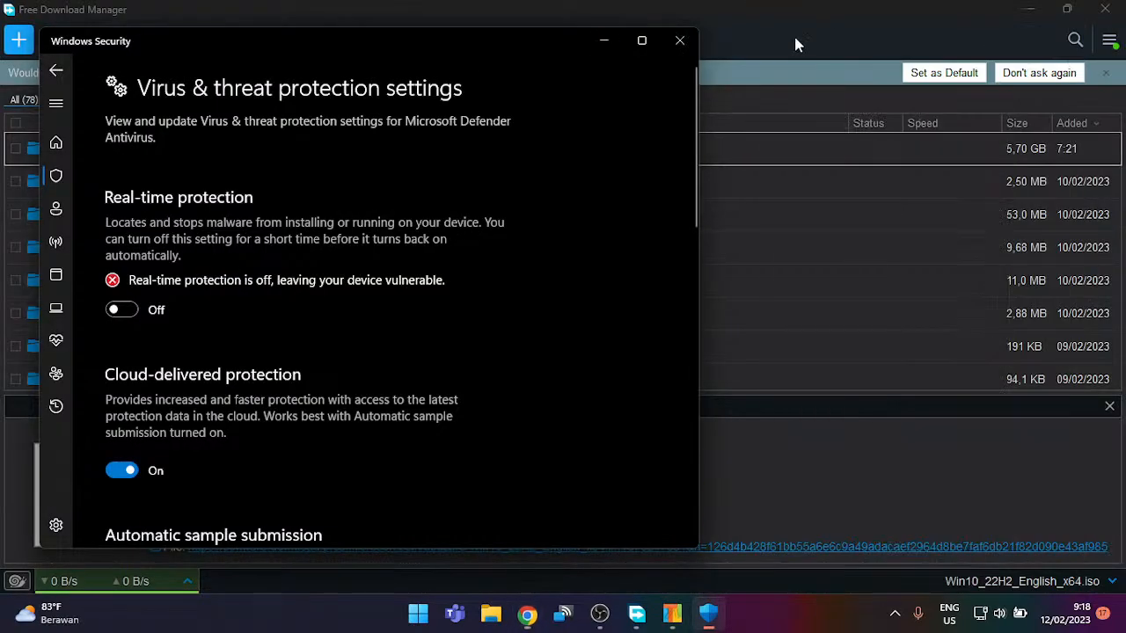
left_click(675, 39)
left_click(1104, 8)
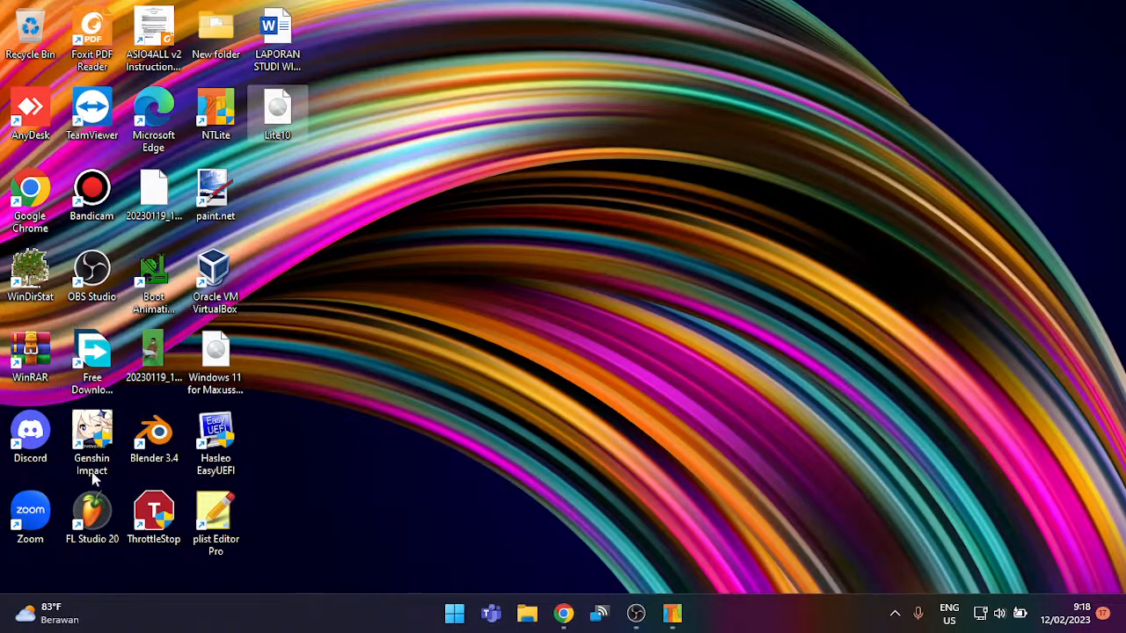
Step: Launch VirtualBox Manager from the desktop shortcut and maximize its window
double_click(222, 273)
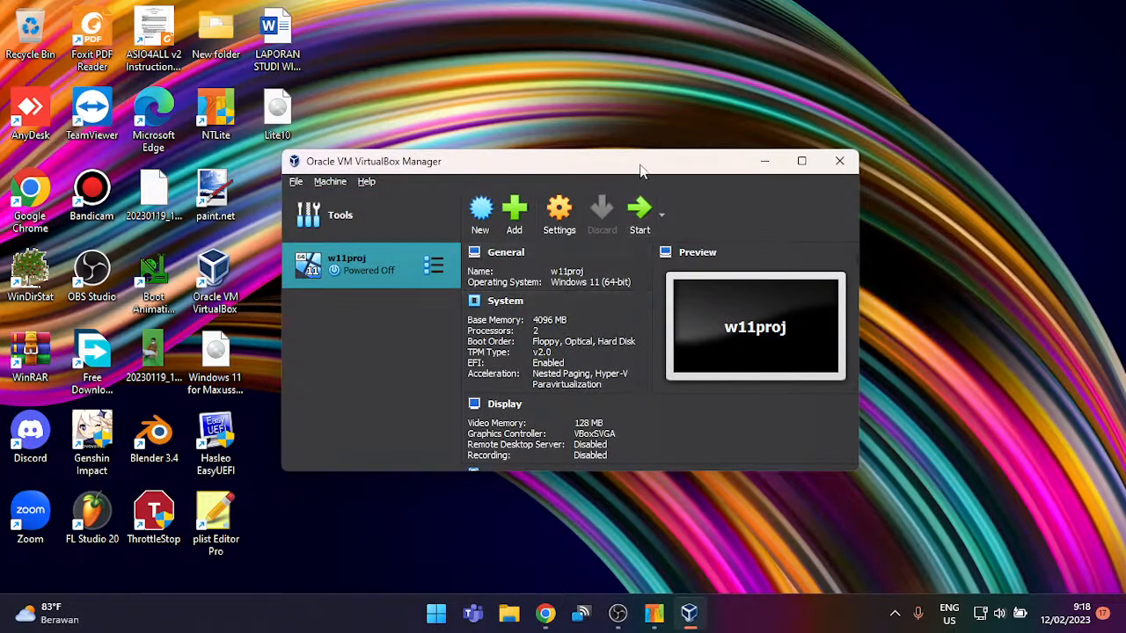
double_click(641, 167)
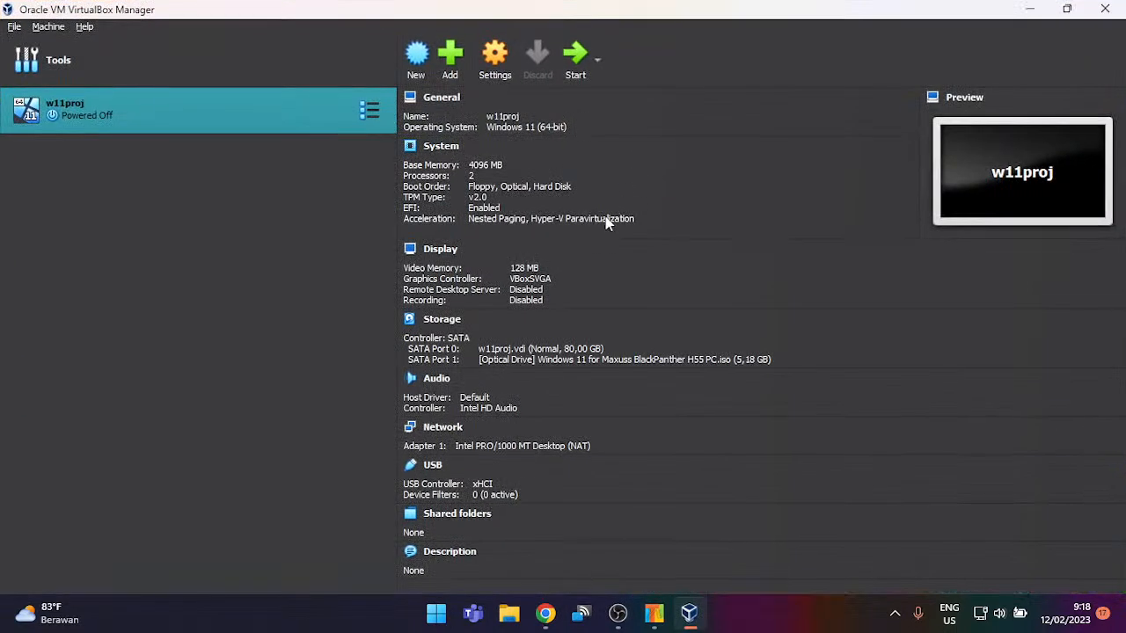
Step: Open Task Manager and show the host's Memory performance: 4.5 GB used of 12.0 GB
key("ctrl+shift+Escape")
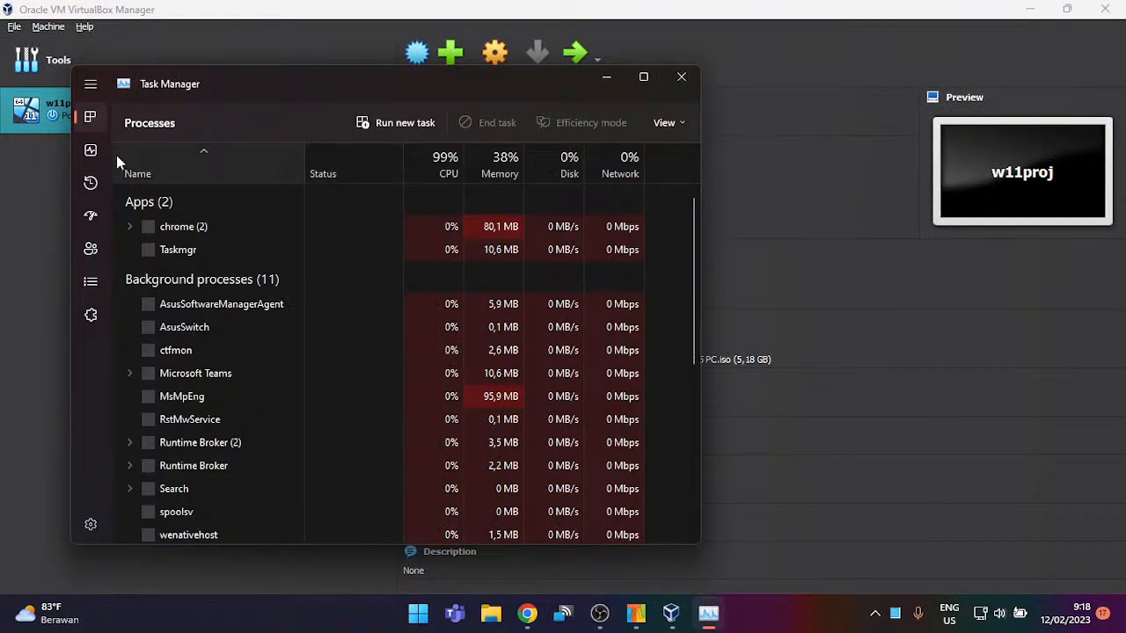
left_click(93, 220)
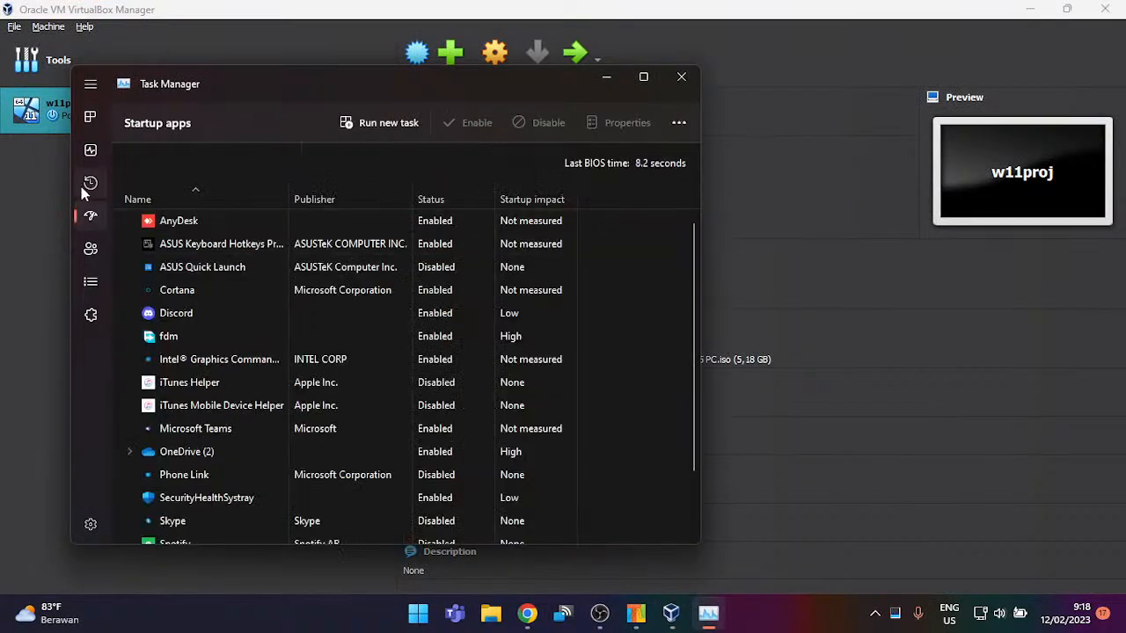
left_click(86, 185)
left_click(93, 153)
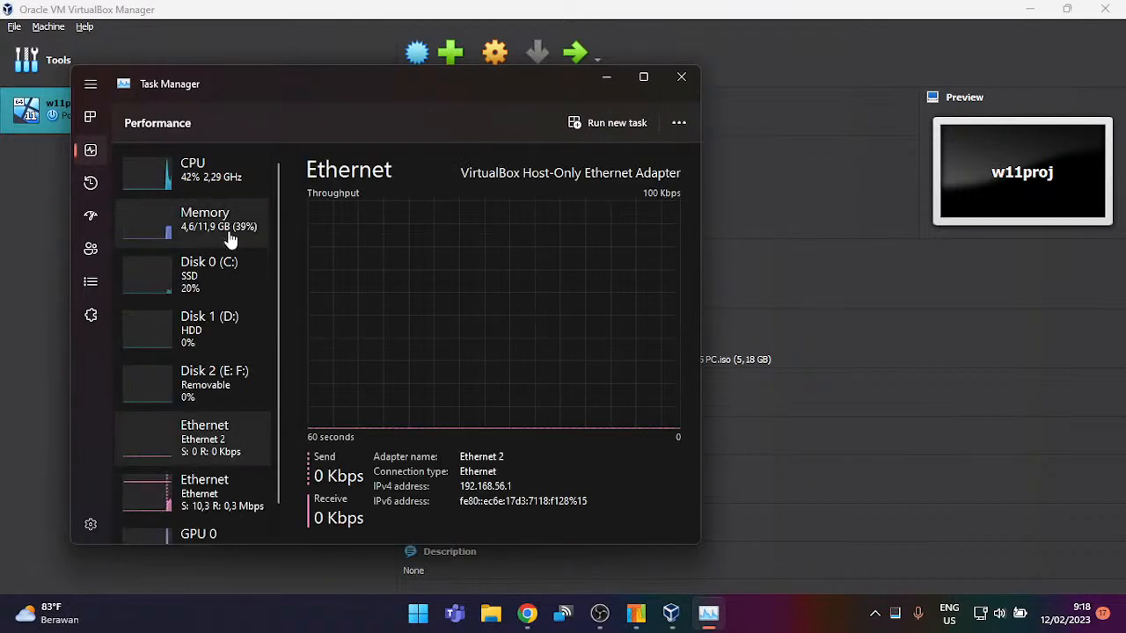
left_click(194, 240)
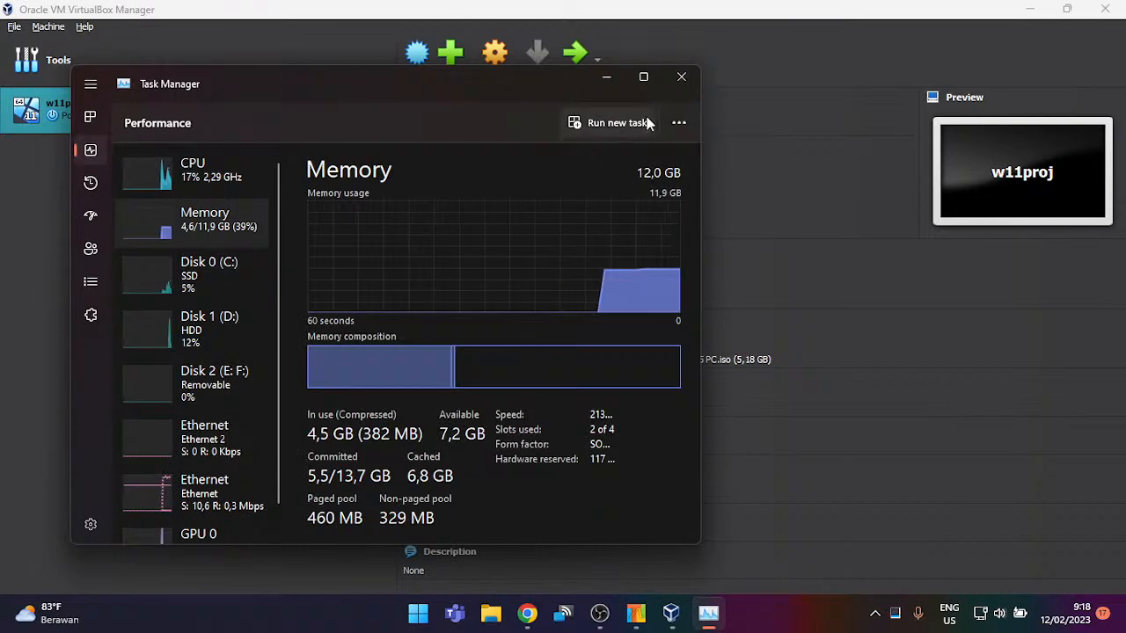
Step: Close Task Manager and check the w11proj boot order, leaving it unchanged
left_click(670, 83)
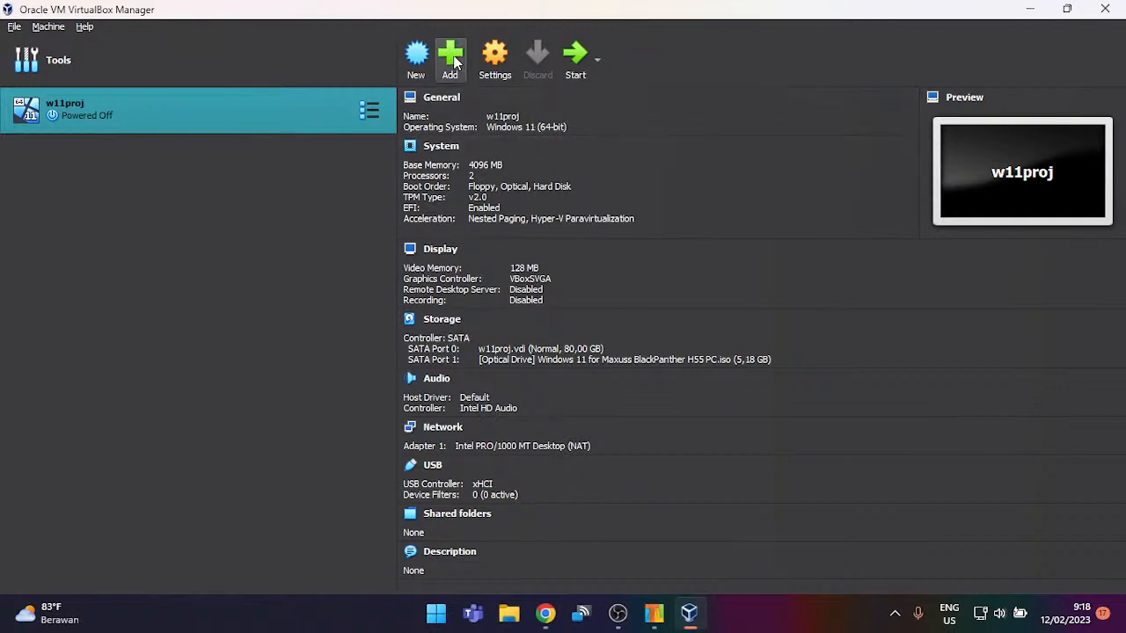
left_click(514, 187)
left_click(613, 246)
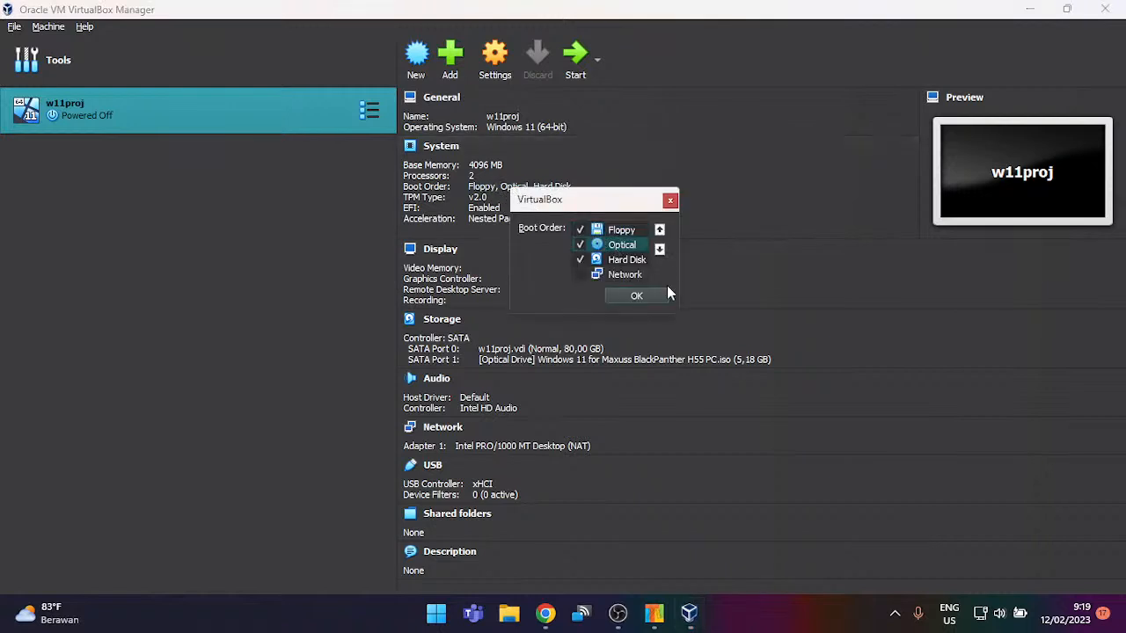
left_click(651, 296)
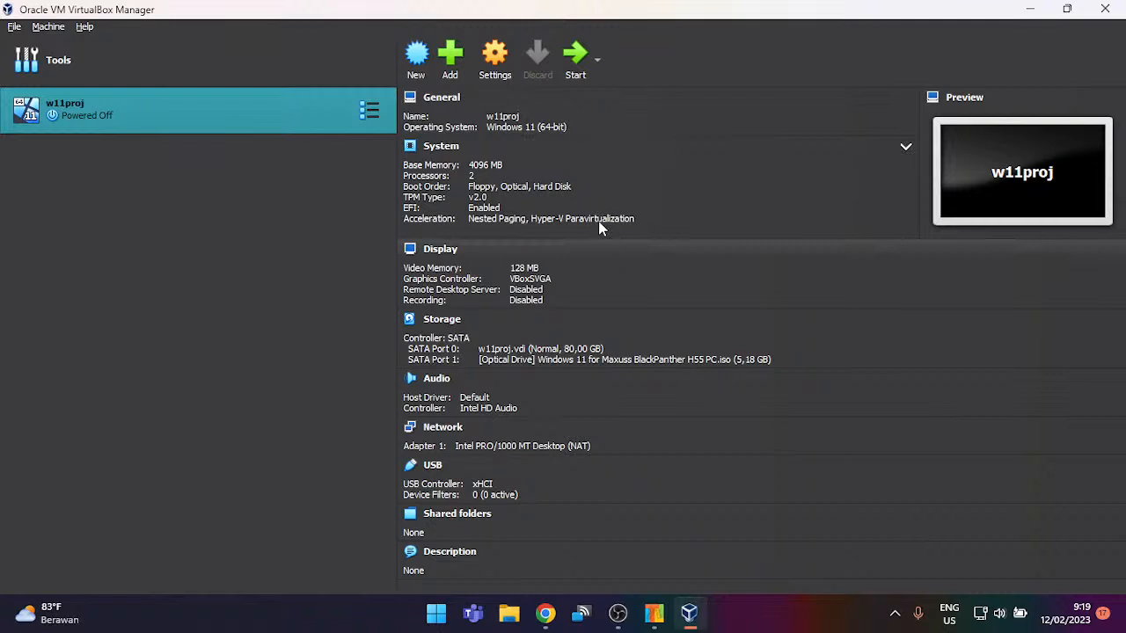
Step: Replace w11proj's Windows 11 optical disk with Lite10.iso from the Desktop, save, and start the VM
left_click(512, 67)
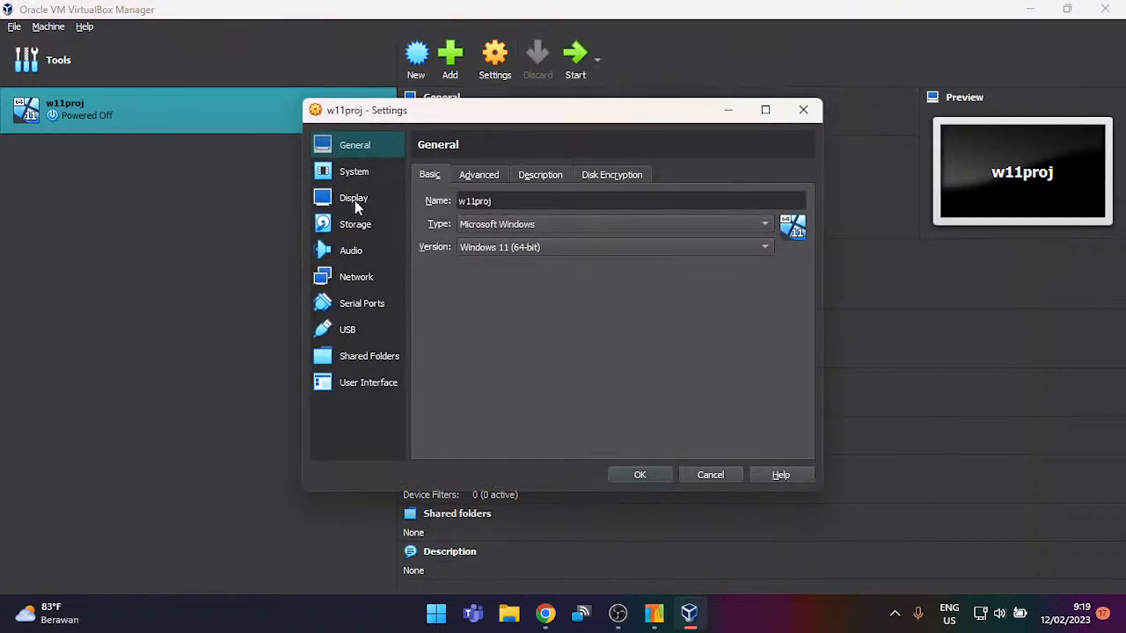
left_click(379, 225)
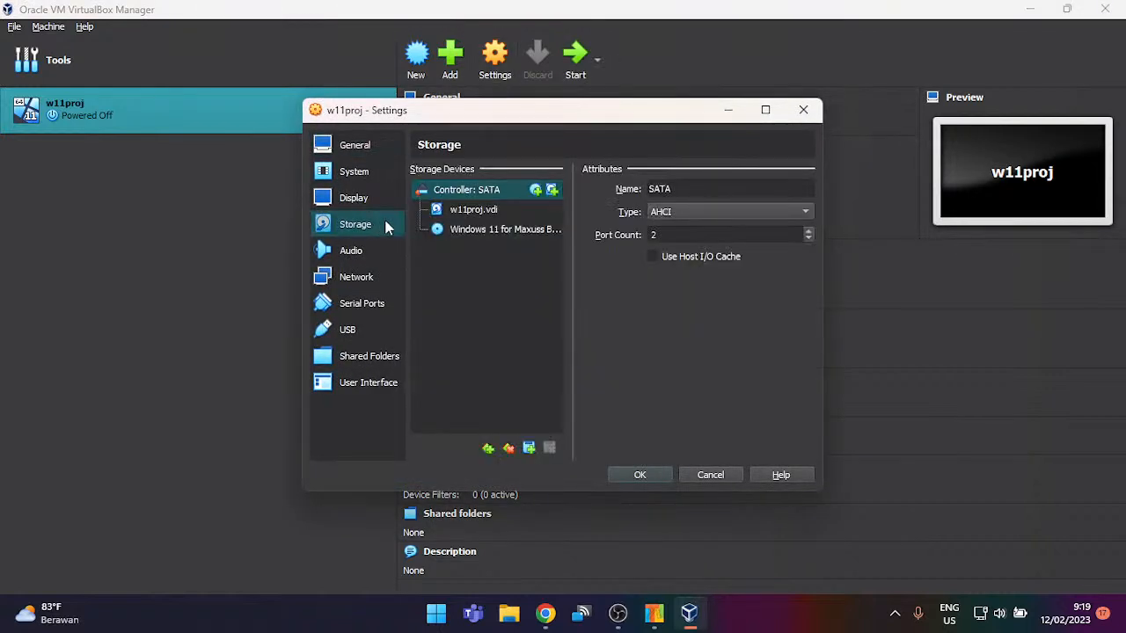
left_click(495, 233)
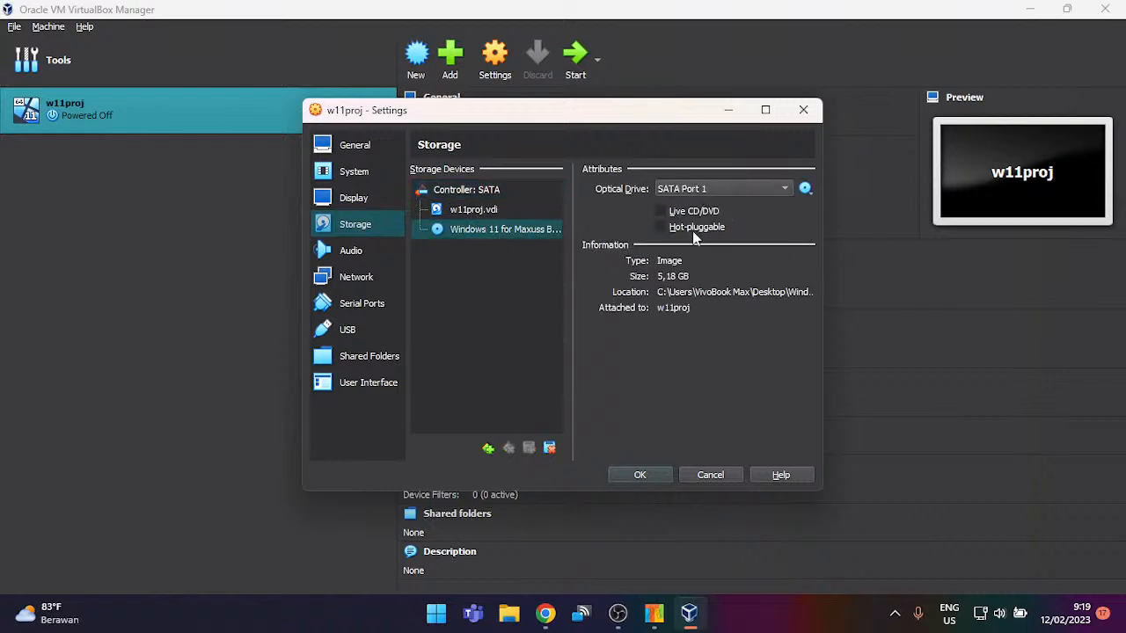
left_click(804, 188)
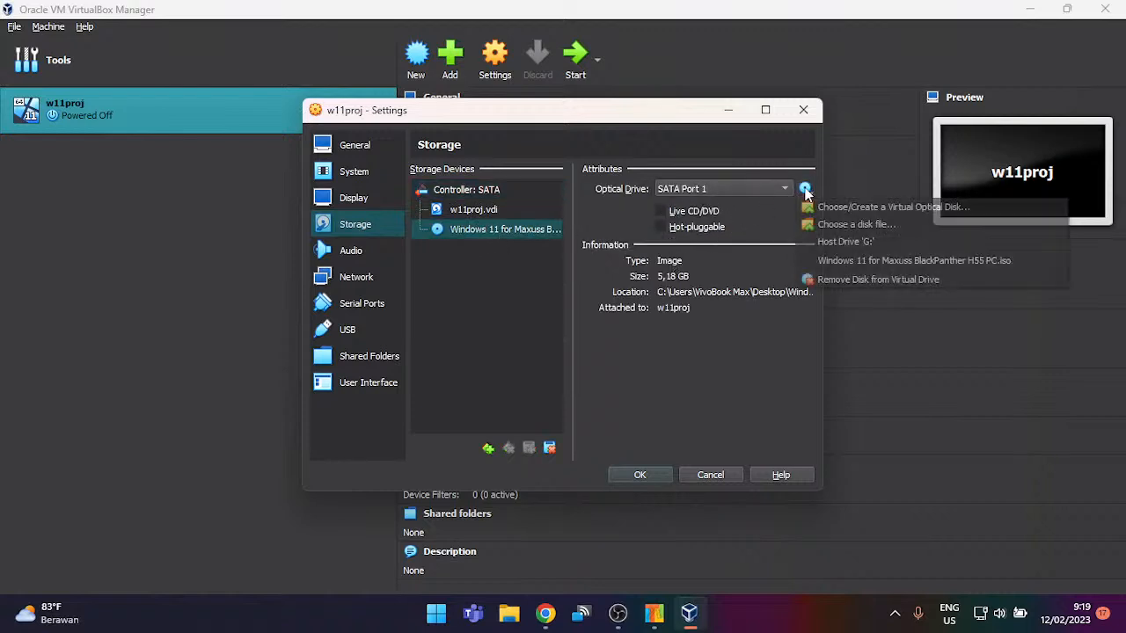
left_click(845, 225)
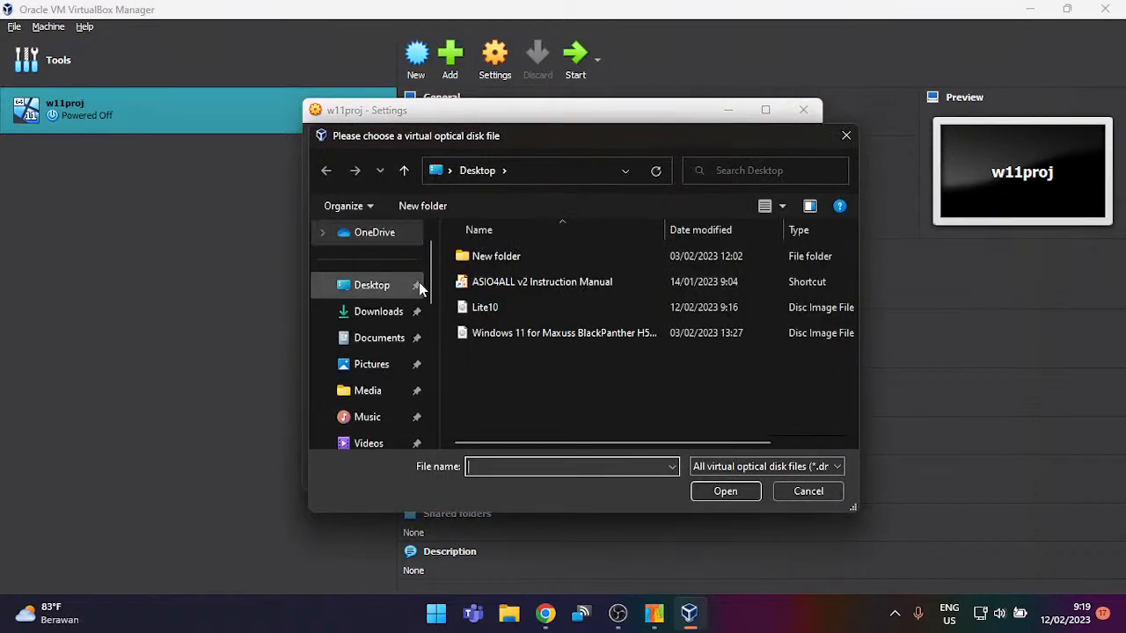
left_click(396, 313)
left_click(372, 285)
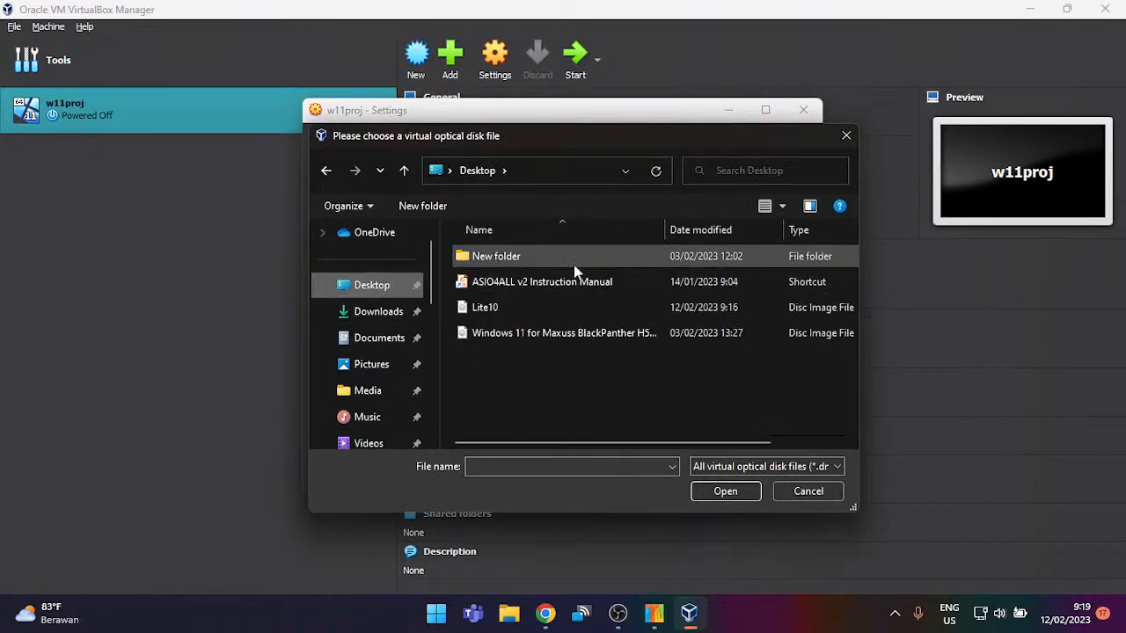
double_click(576, 307)
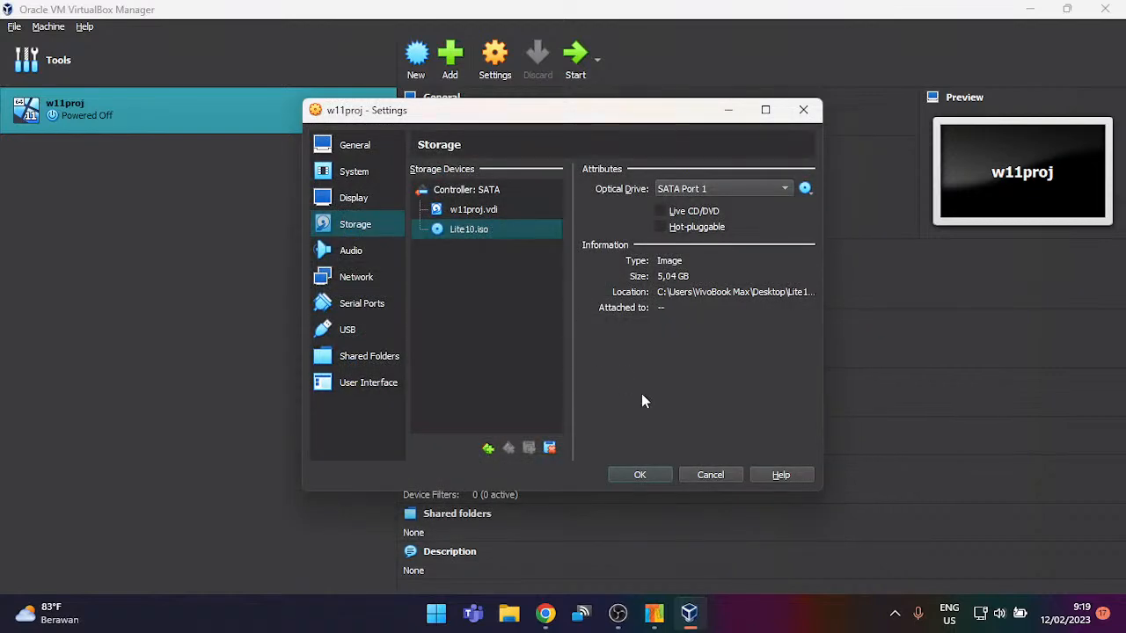
left_click(654, 477)
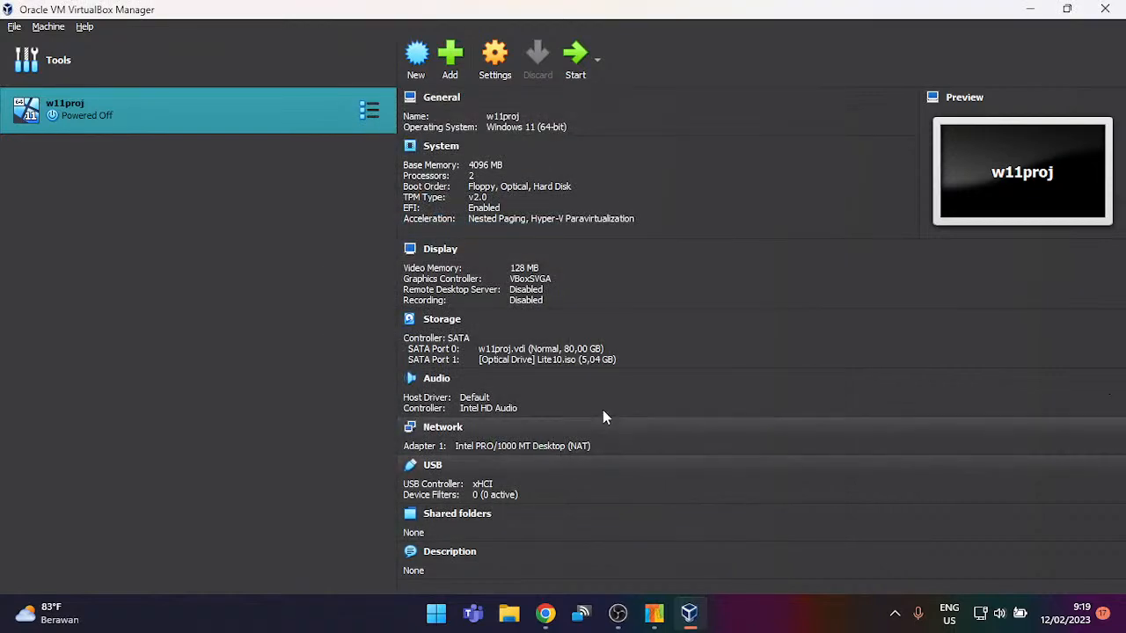
left_click(576, 54)
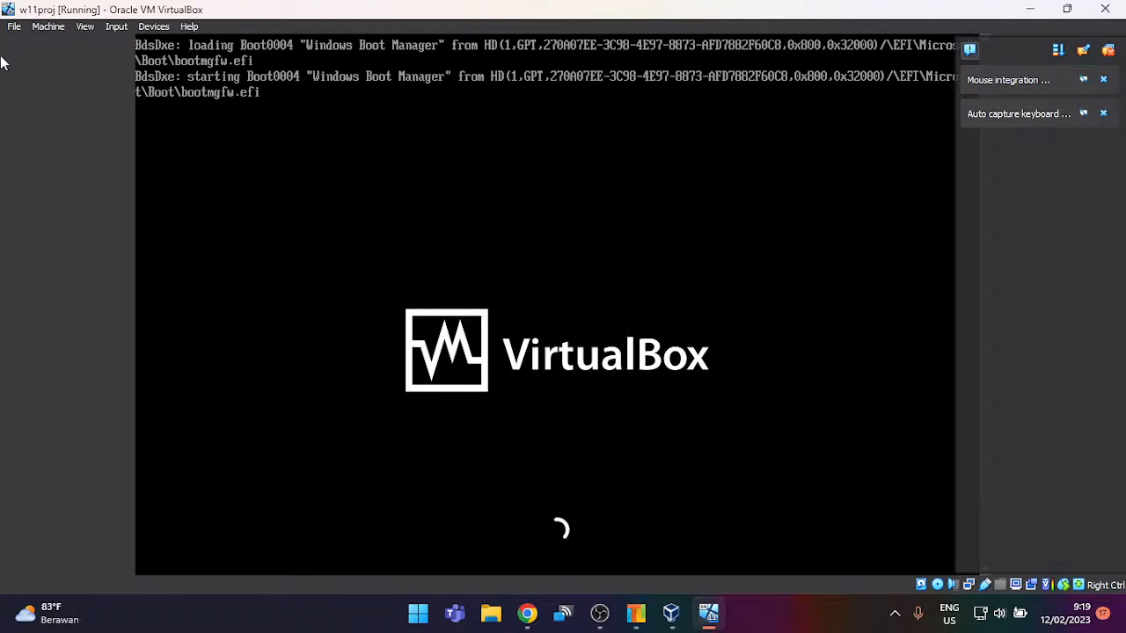
Step: Reset the running w11proj machine and let it capture keyboard and mouse
left_click(48, 27)
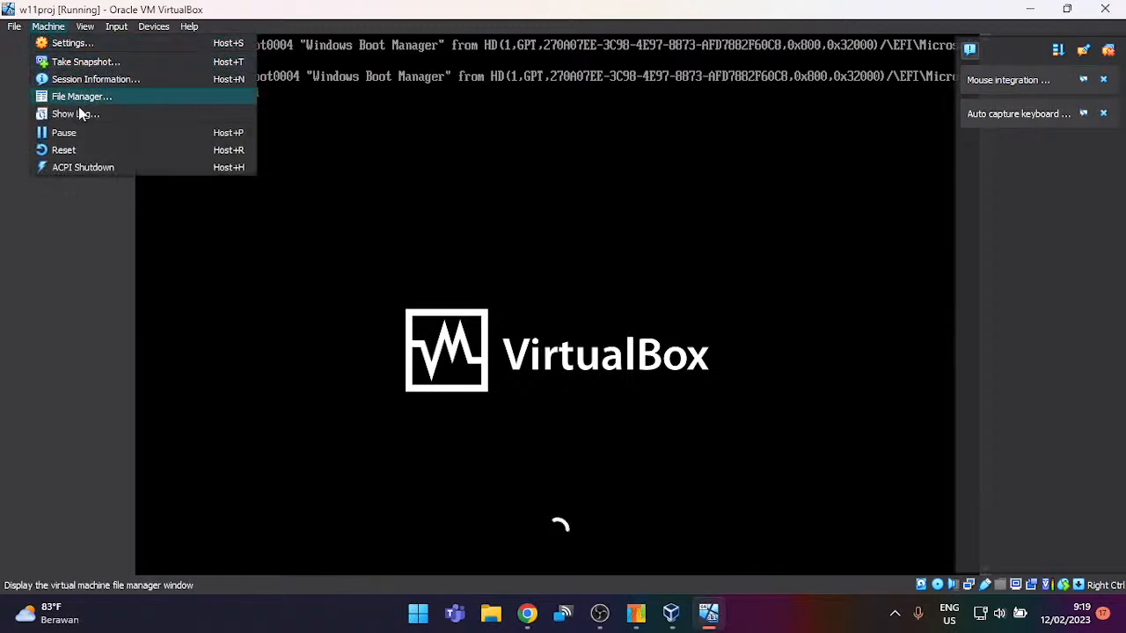
left_click(77, 149)
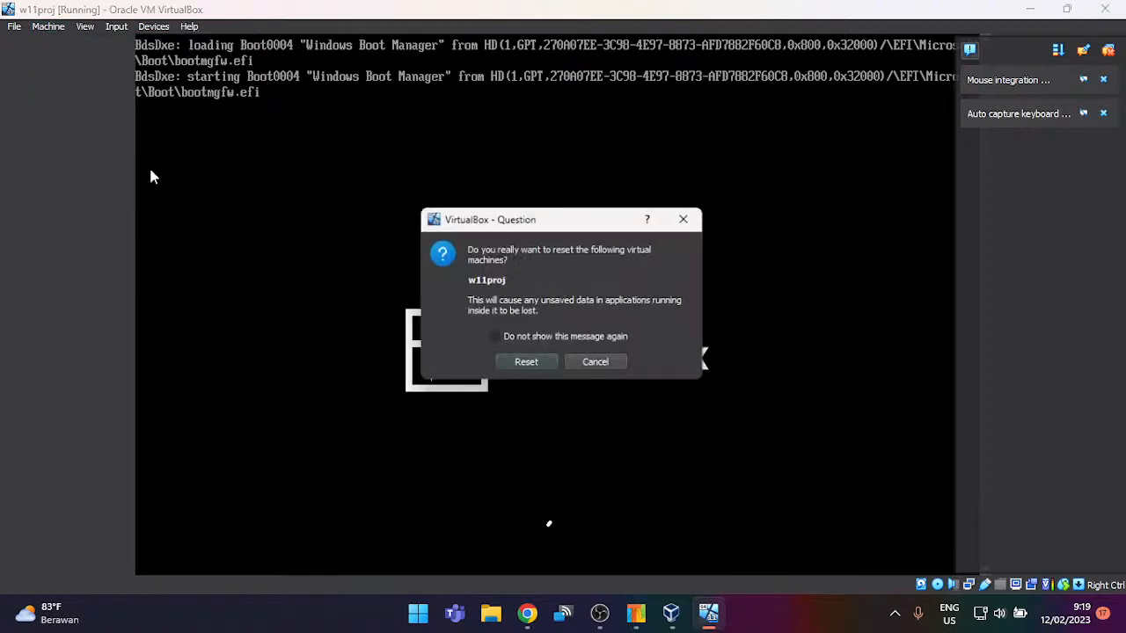
left_click(531, 362)
left_click(528, 360)
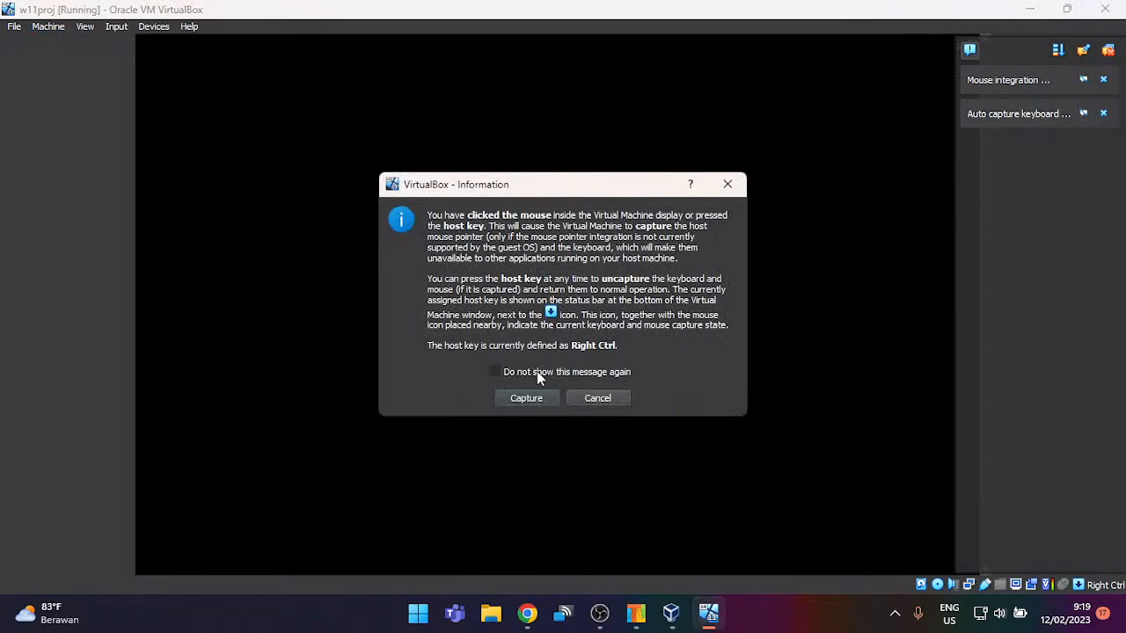
left_click(549, 396)
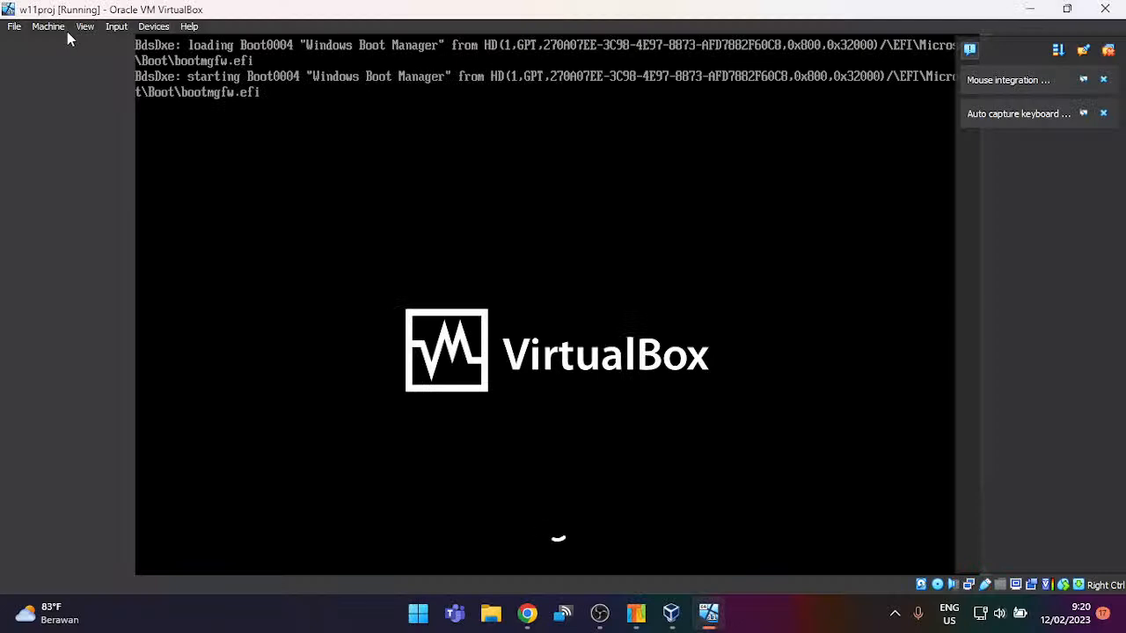
Step: Switch the VM window to full-screen mode and dismiss the VirtualBox notifications
key("ctrl+f")
key("Return")
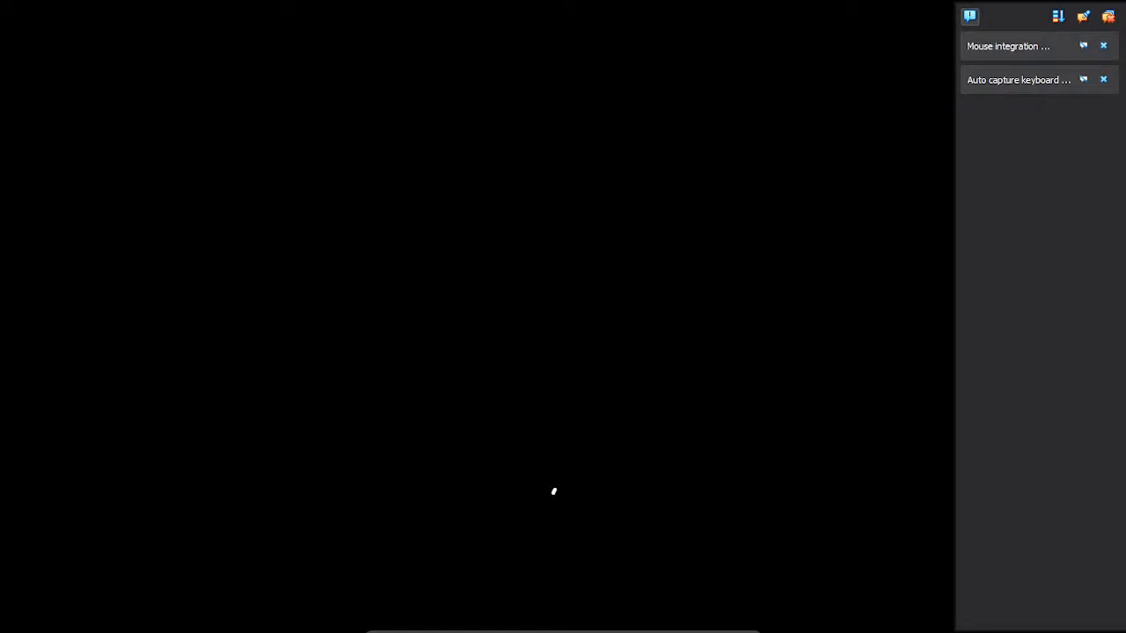
left_click(1106, 16)
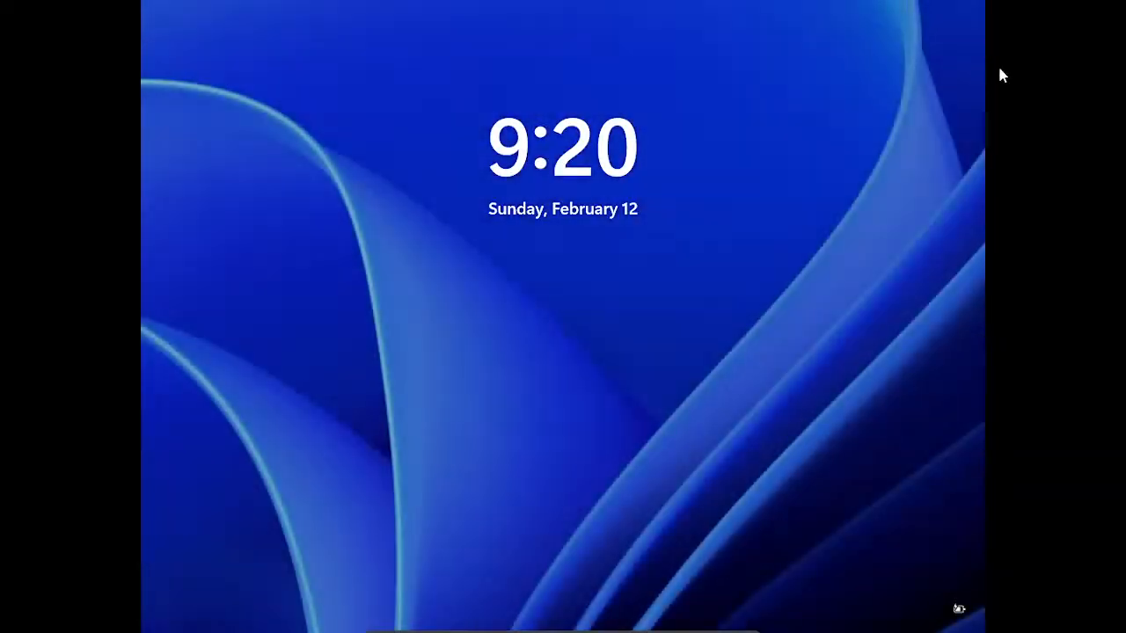
Step: Wake the lock screen and try the account PIN repeatedly, dismissing the incorrect-PIN messages
key("Return")
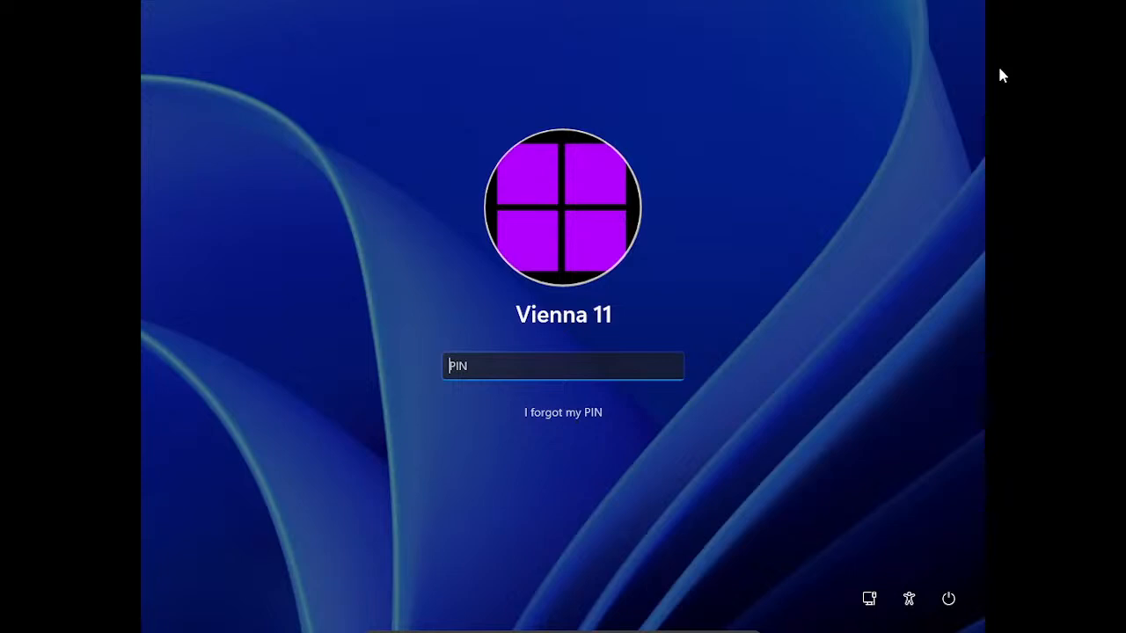
type("1234")
key("Return")
key("Return")
type("1234")
key("Return")
key("Return")
type("1234")
key("Return")
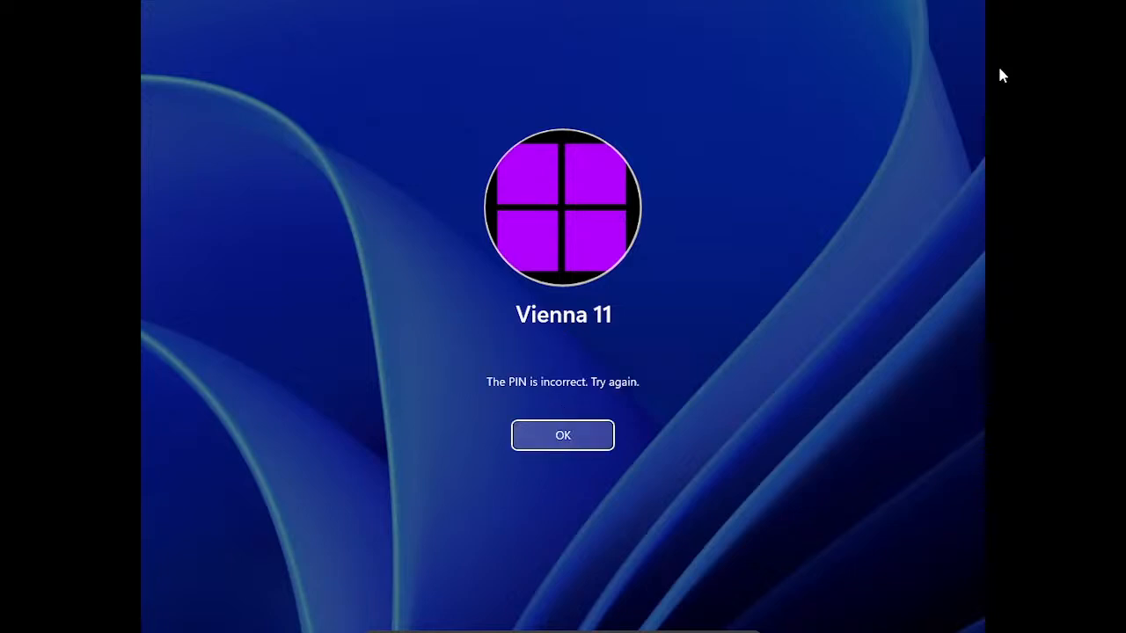
key("Return")
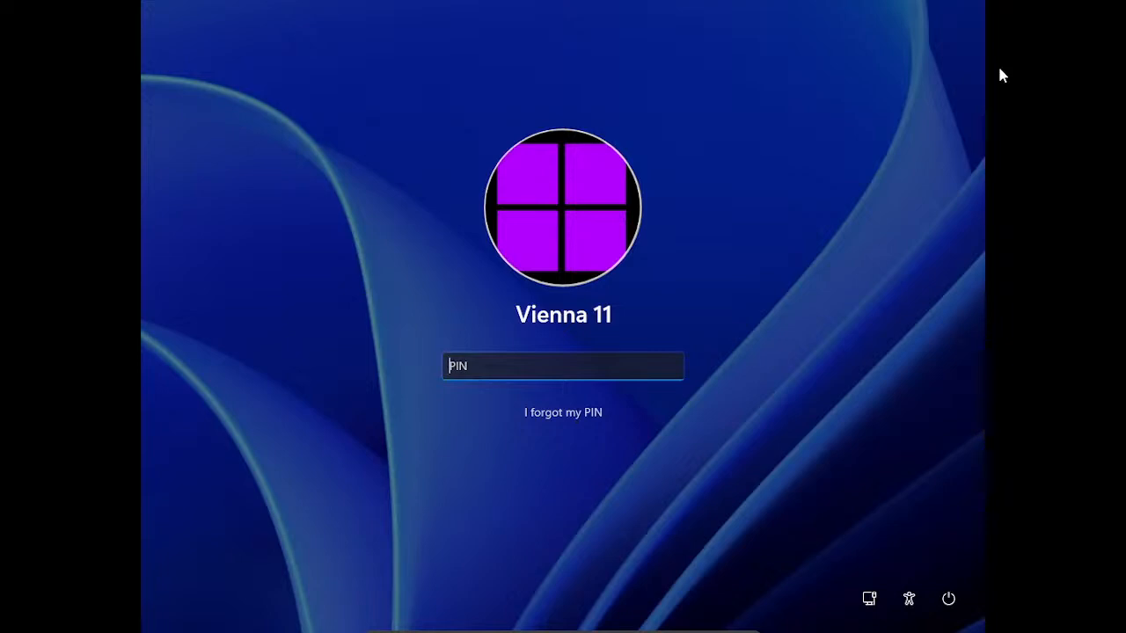
Step: Enter the displayed lockout challenge phrase, then choose 'I forgot my PIN'
type("••••")
key("Return")
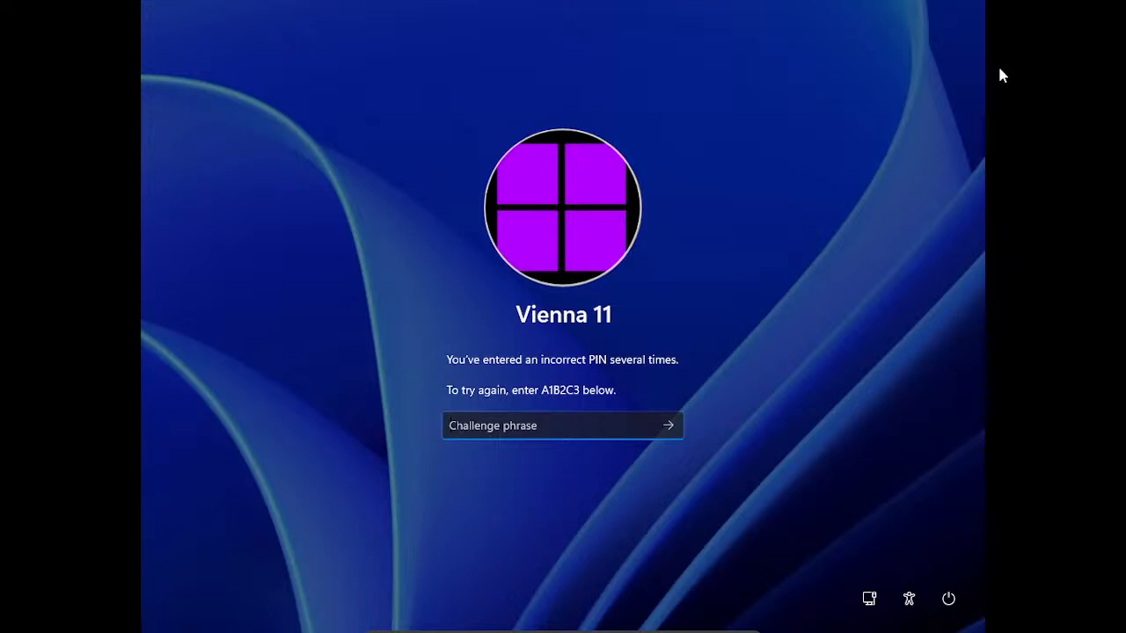
type("A")
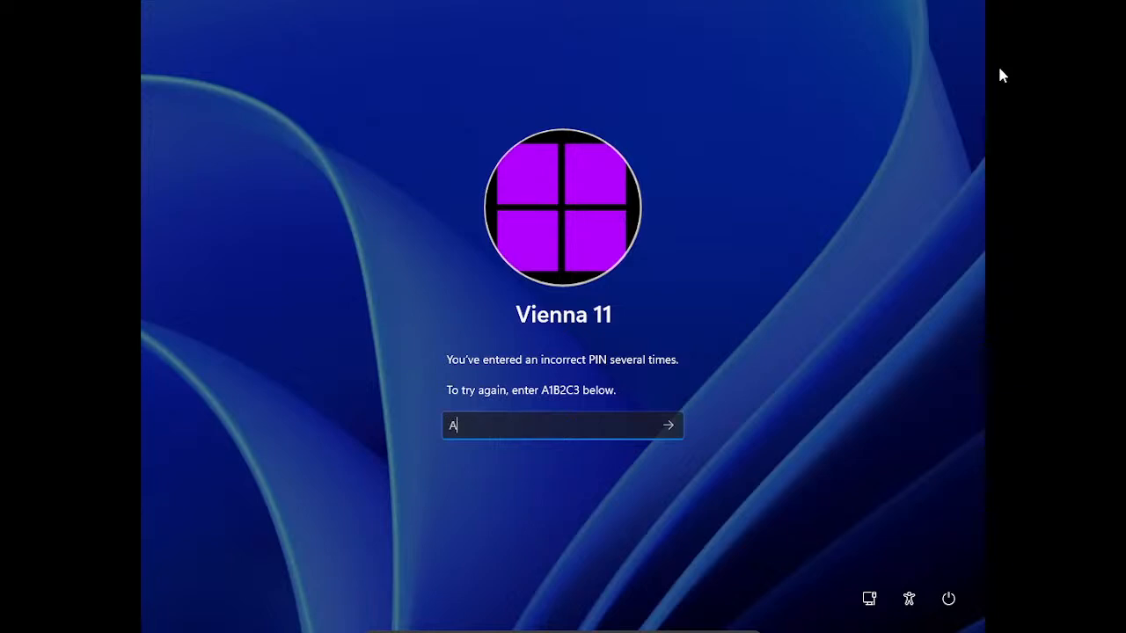
type("1B2C3")
key("Return")
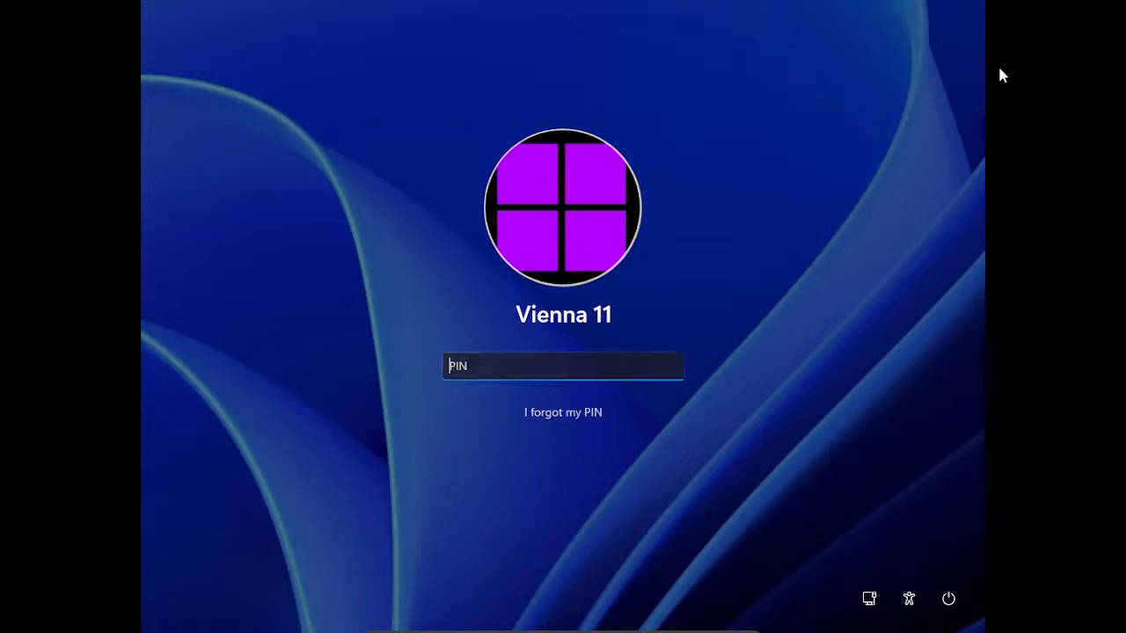
left_click(552, 413)
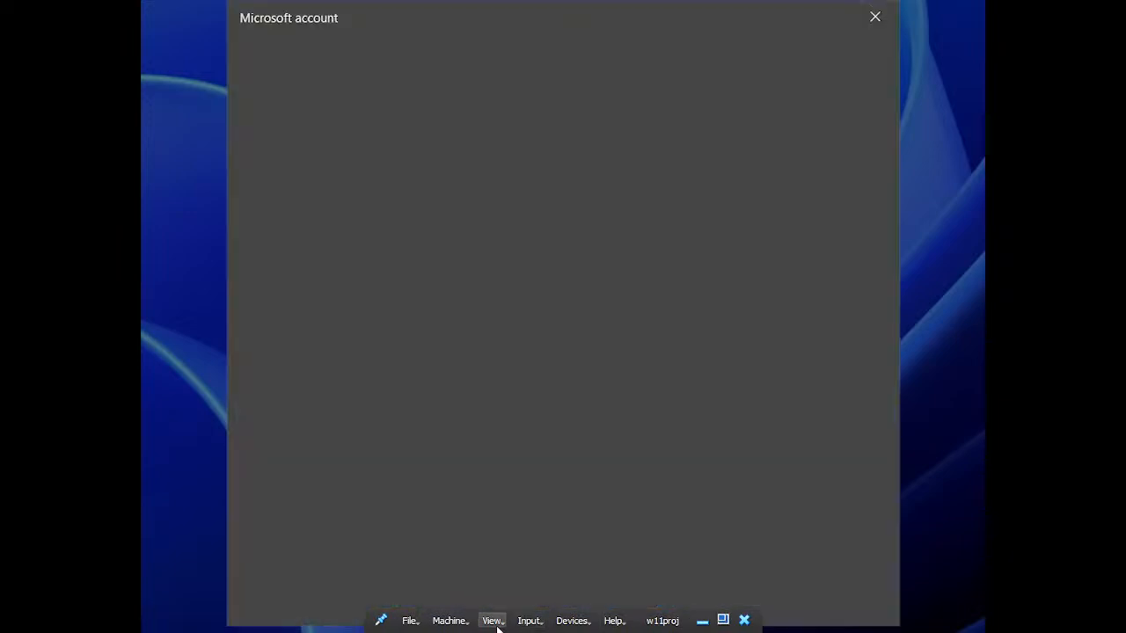
Step: Move the Microsoft account window down, then open and close the mini-toolbar Machine menu
mouse_move(533, 19)
left_mouse_down()
mouse_move(605, 56)
mouse_move(565, 264)
mouse_move(600, 184)
mouse_move(527, 96)
mouse_move(653, 168)
mouse_move(384, 8)
mouse_move(422, 141)
mouse_move(302, 164)
mouse_move(311, 178)
mouse_move(631, 219)
mouse_move(239, 221)
mouse_move(571, 369)
mouse_move(648, 442)
mouse_move(739, 231)
mouse_move(638, 133)
mouse_move(578, 23)
mouse_move(538, 25)
left_mouse_up()
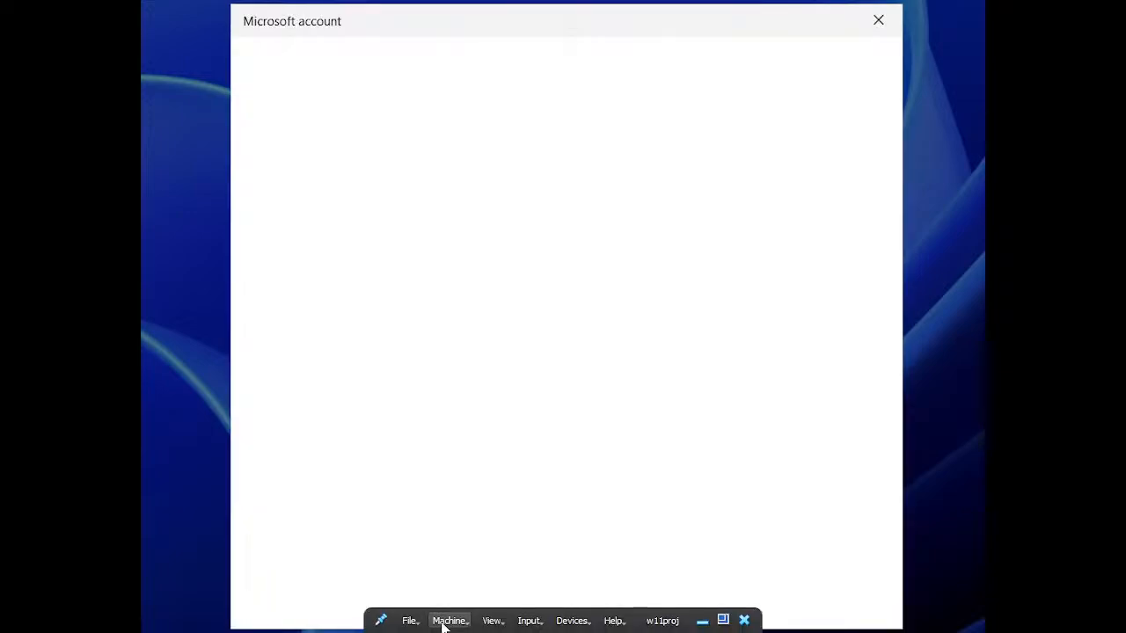
left_click(442, 621)
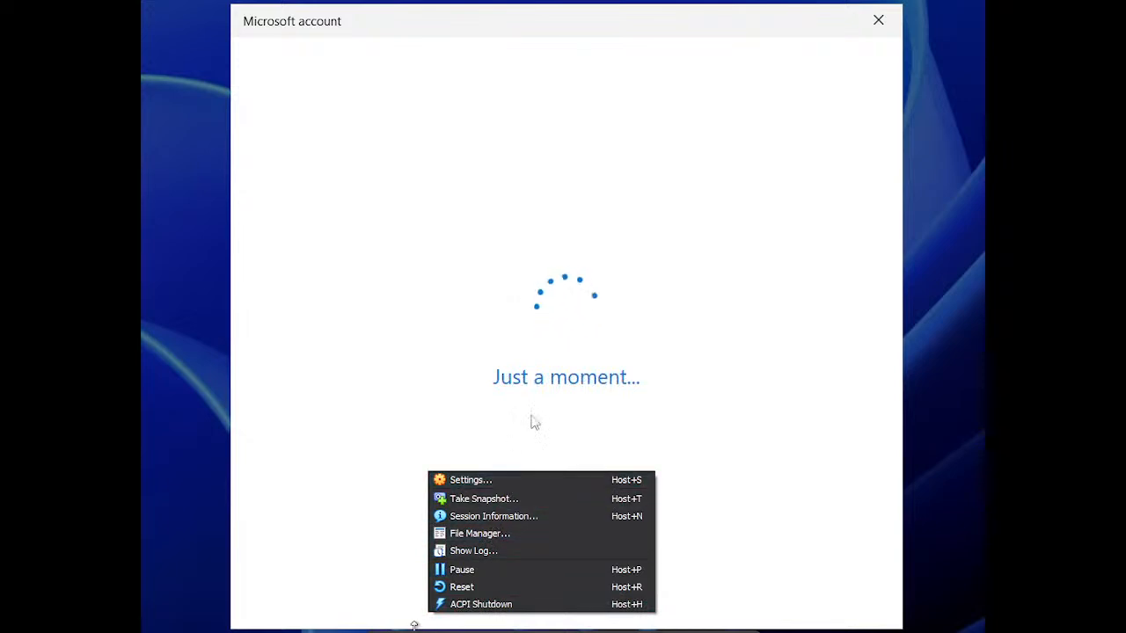
left_click(587, 295)
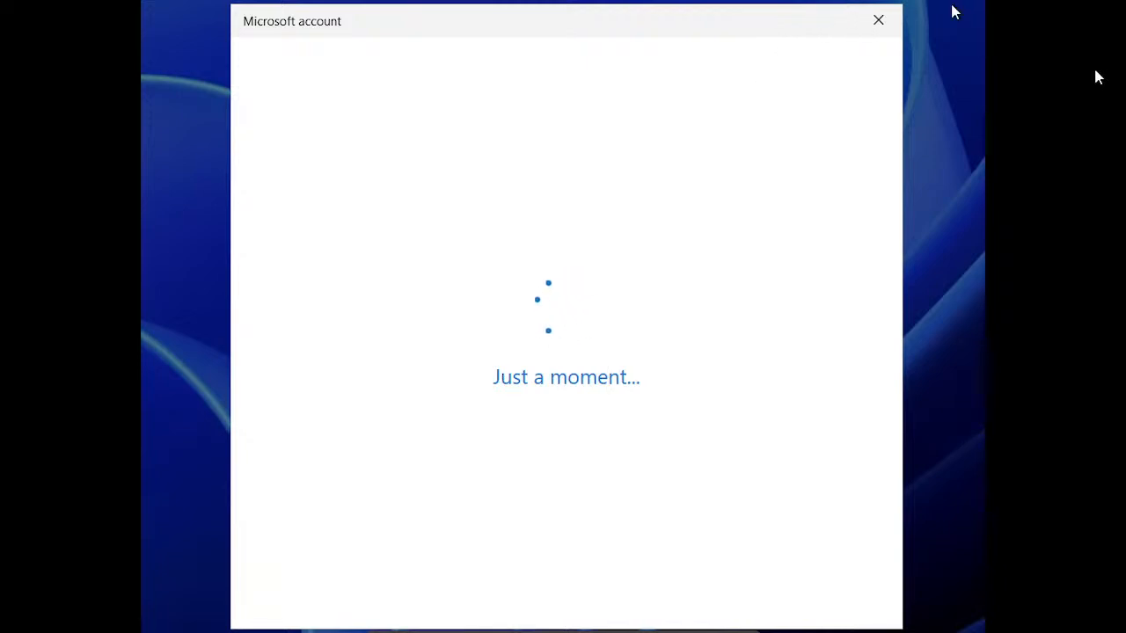
Step: Close the Microsoft account window and restart the Windows guest from the sign-in power menu
left_click(877, 22)
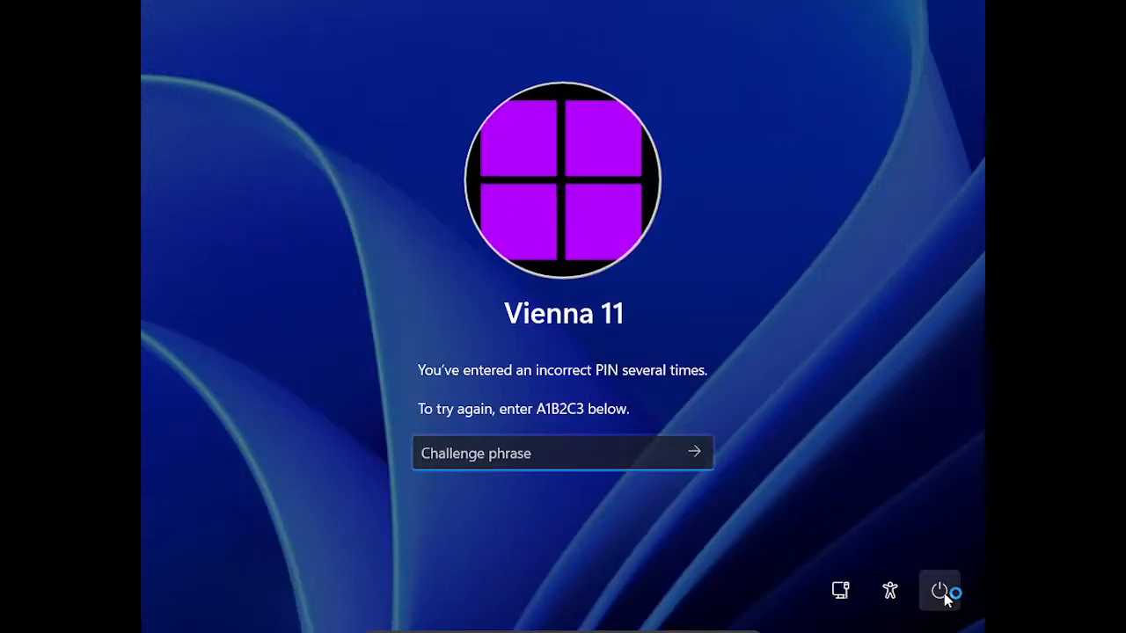
left_click(941, 590)
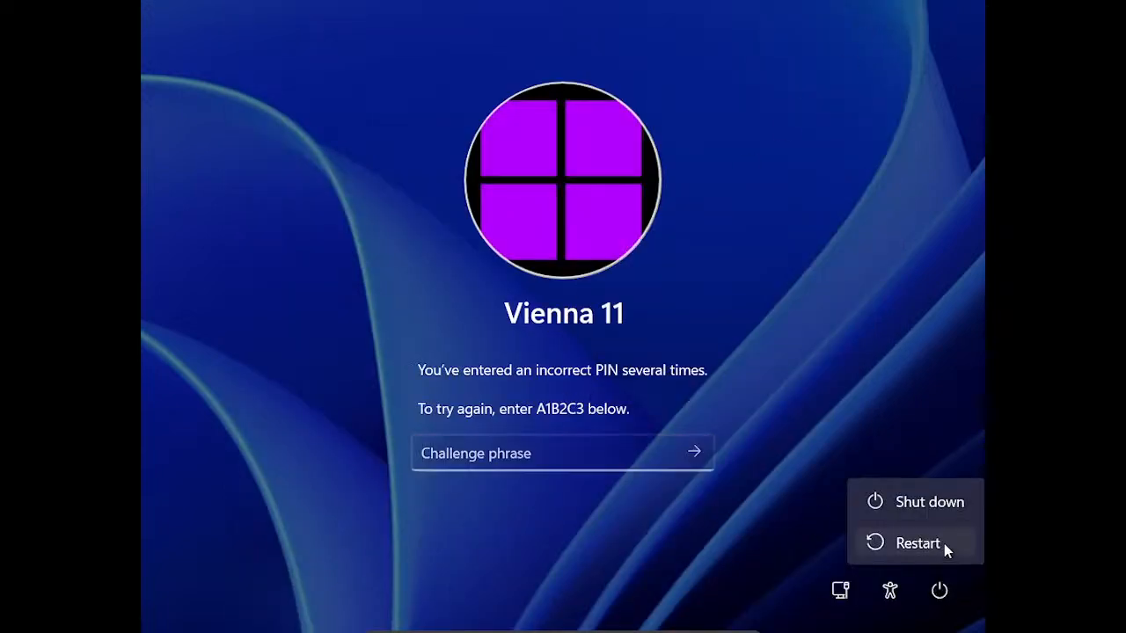
left_click(943, 547)
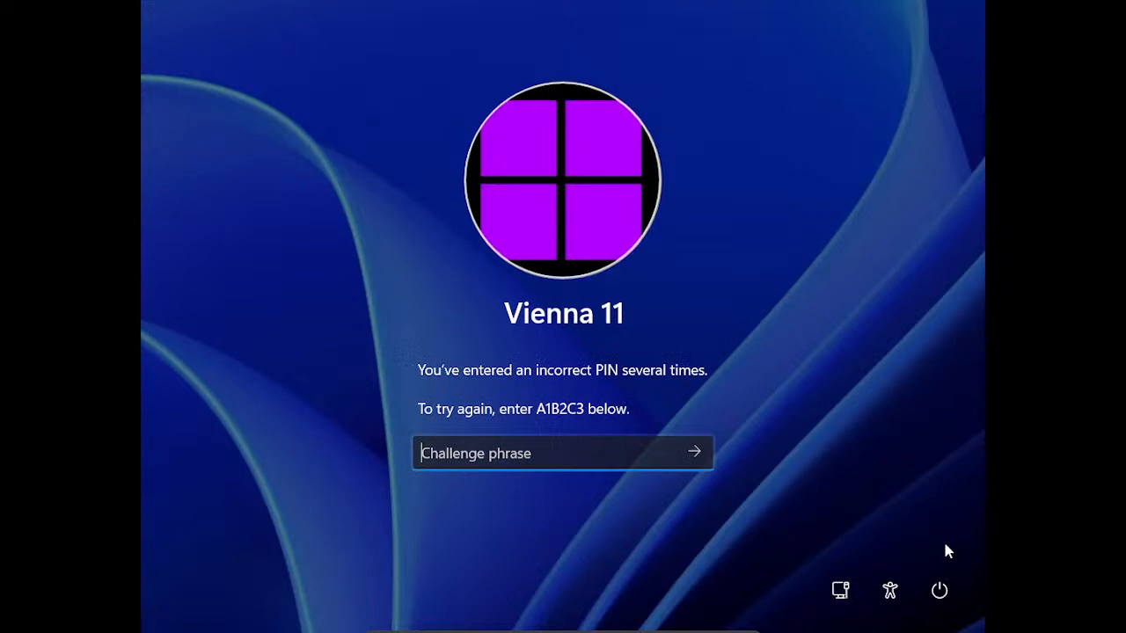
key("Return")
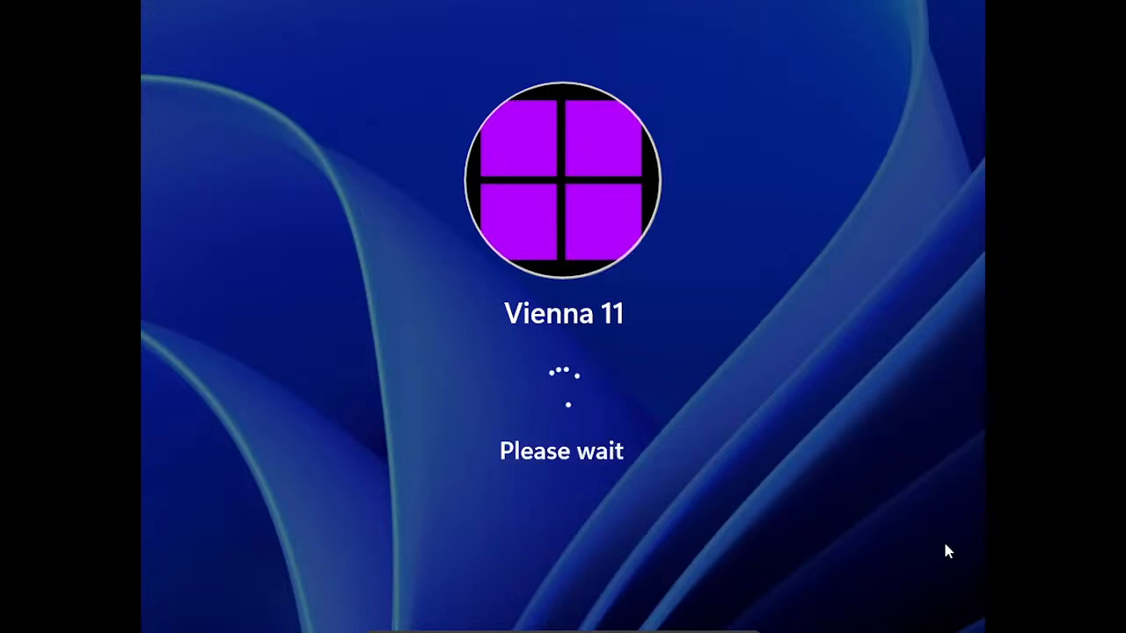
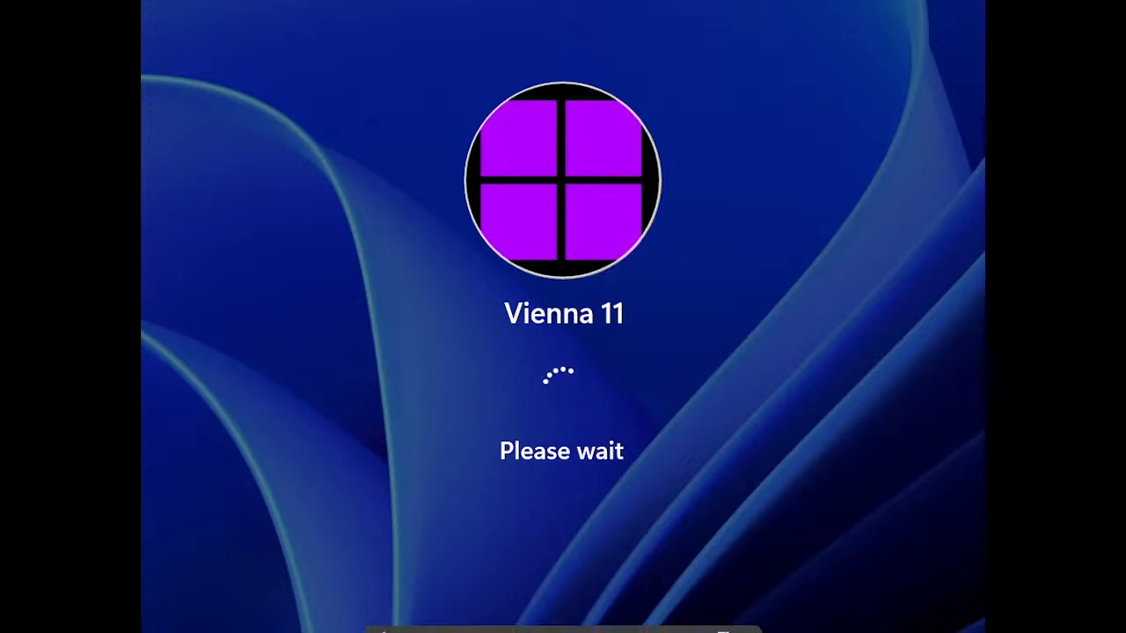
Step: Check the mini-toolbar Input and View menus, closing both without choosing anything
left_click(528, 621)
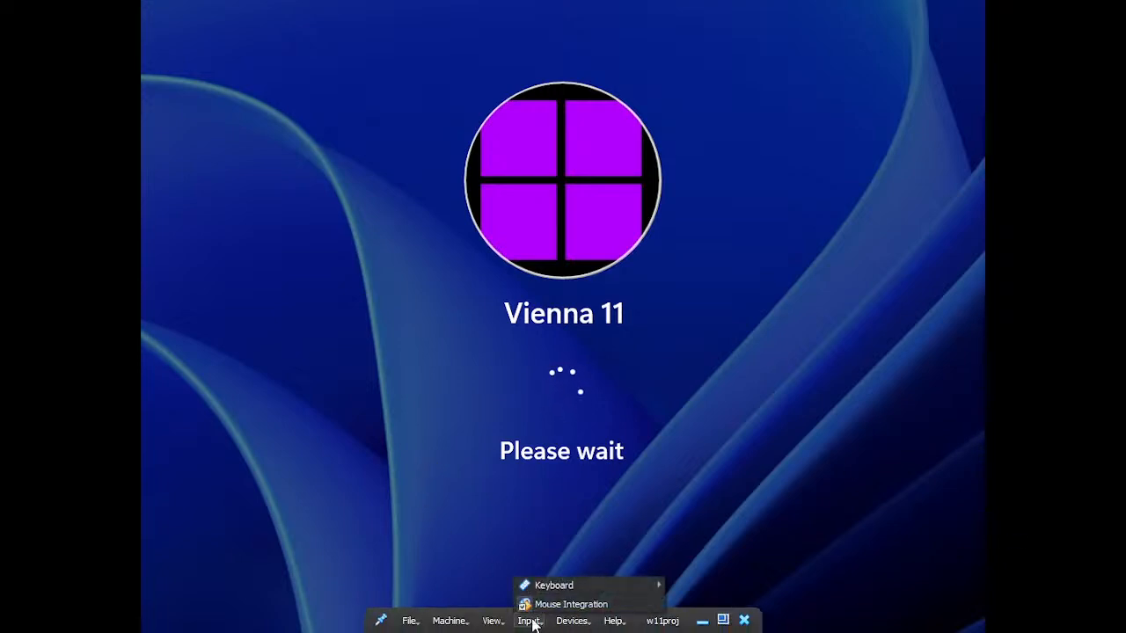
left_click(548, 630)
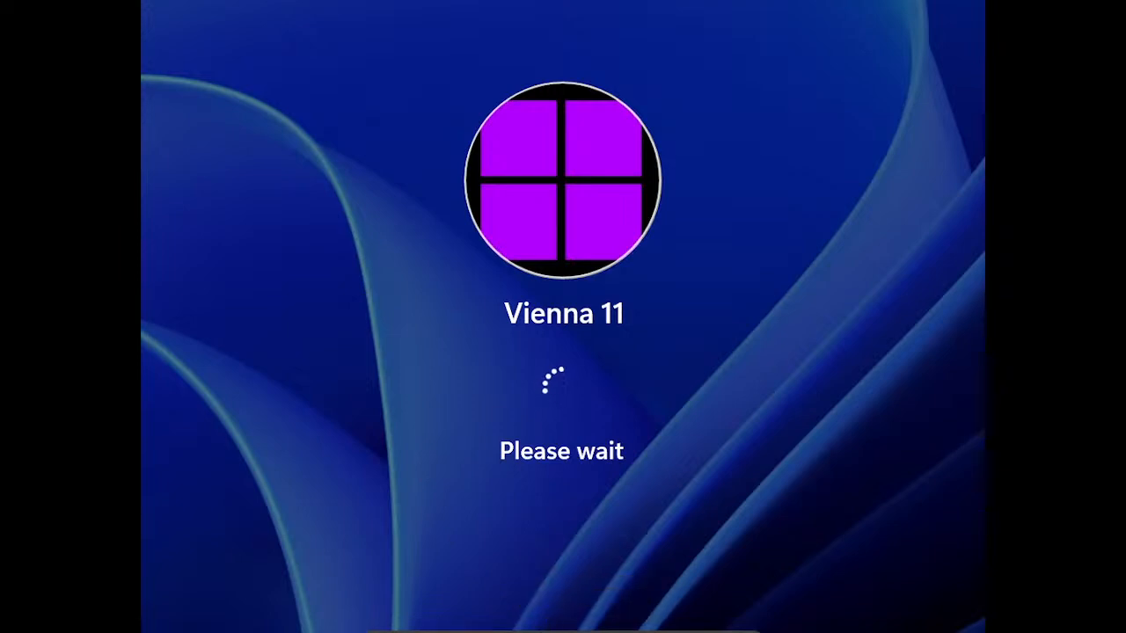
mouse_move(540, 631)
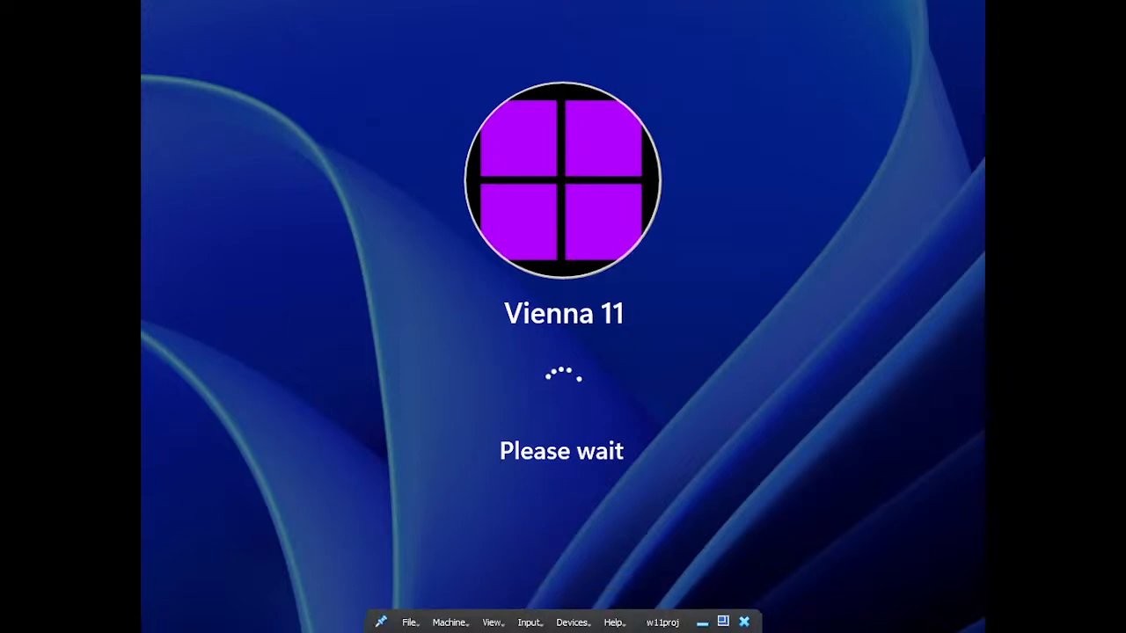
left_click(497, 621)
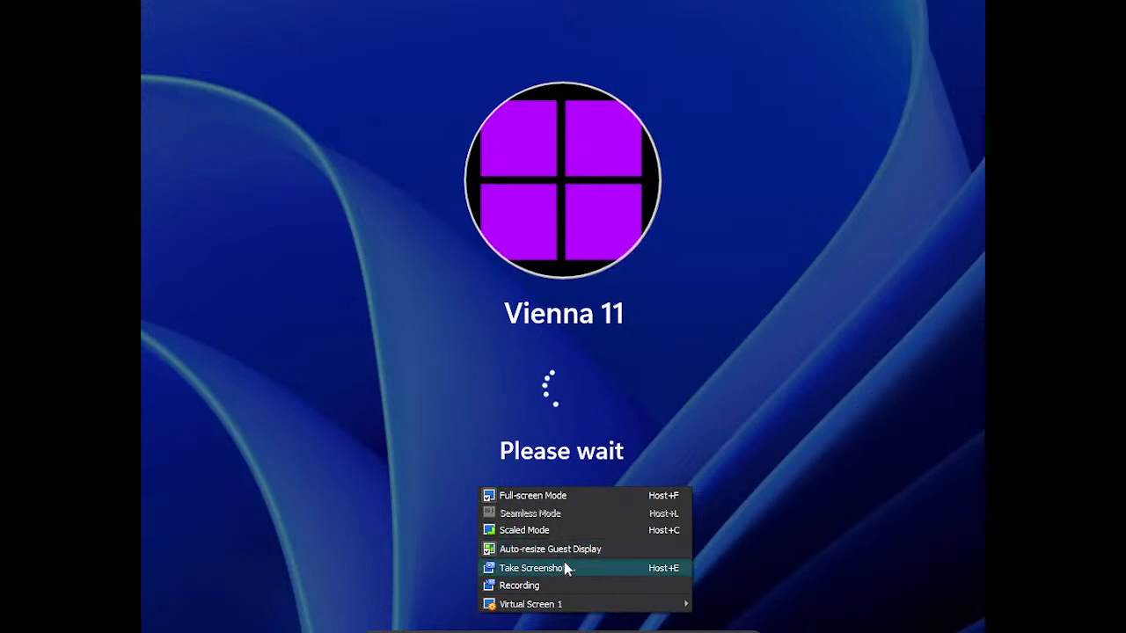
left_click(561, 584)
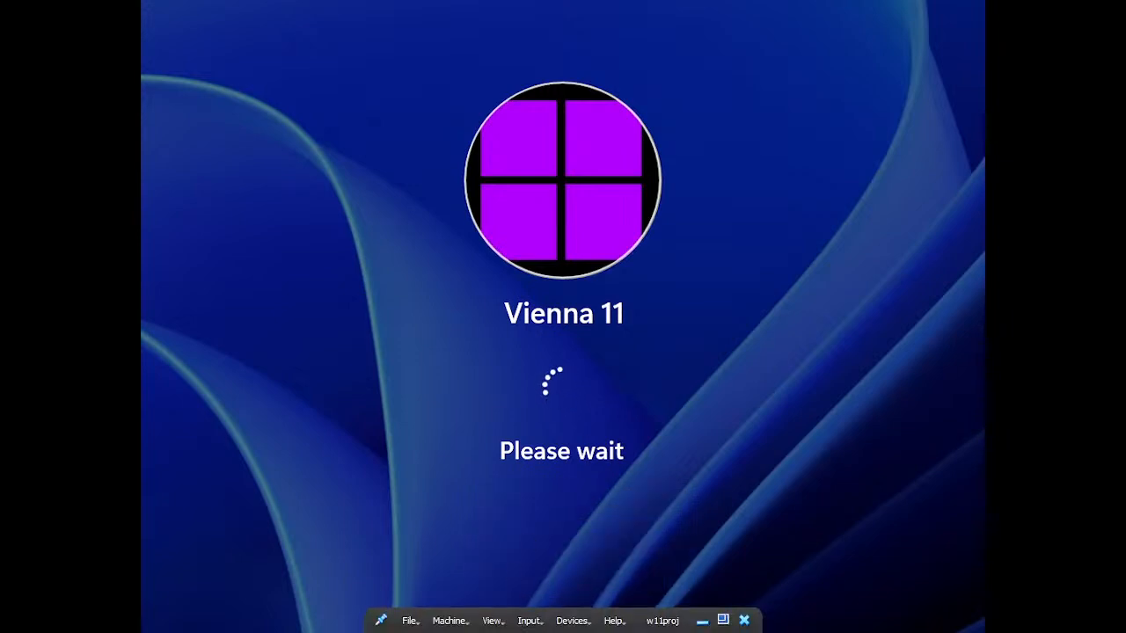
Step: Reset the w11proj virtual machine from the Machine menu and confirm
left_click(458, 621)
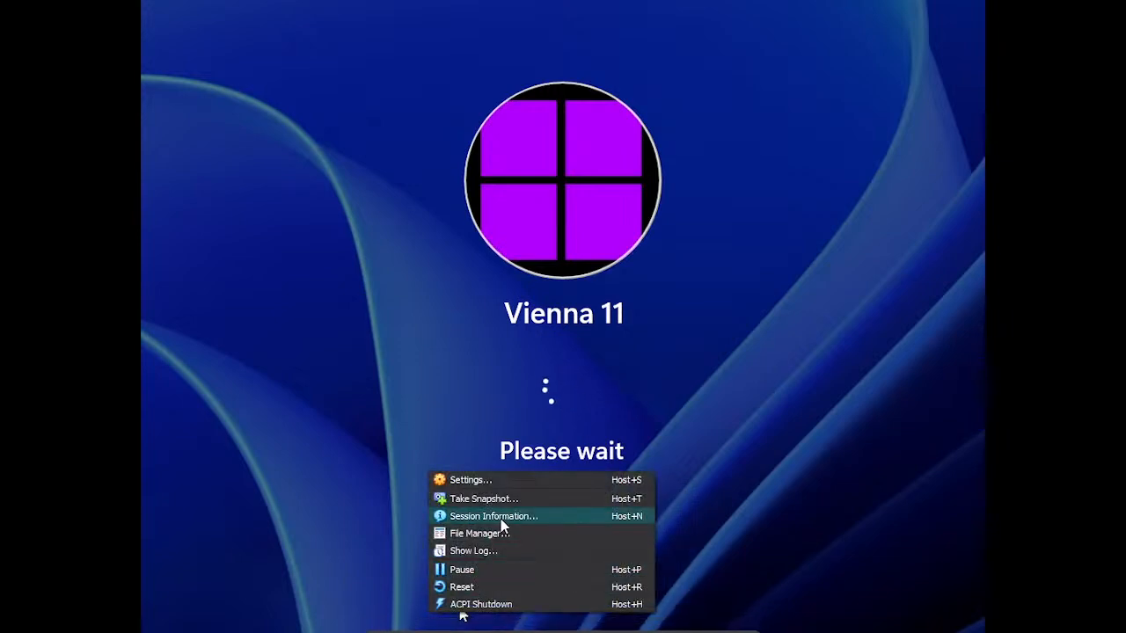
left_click(500, 586)
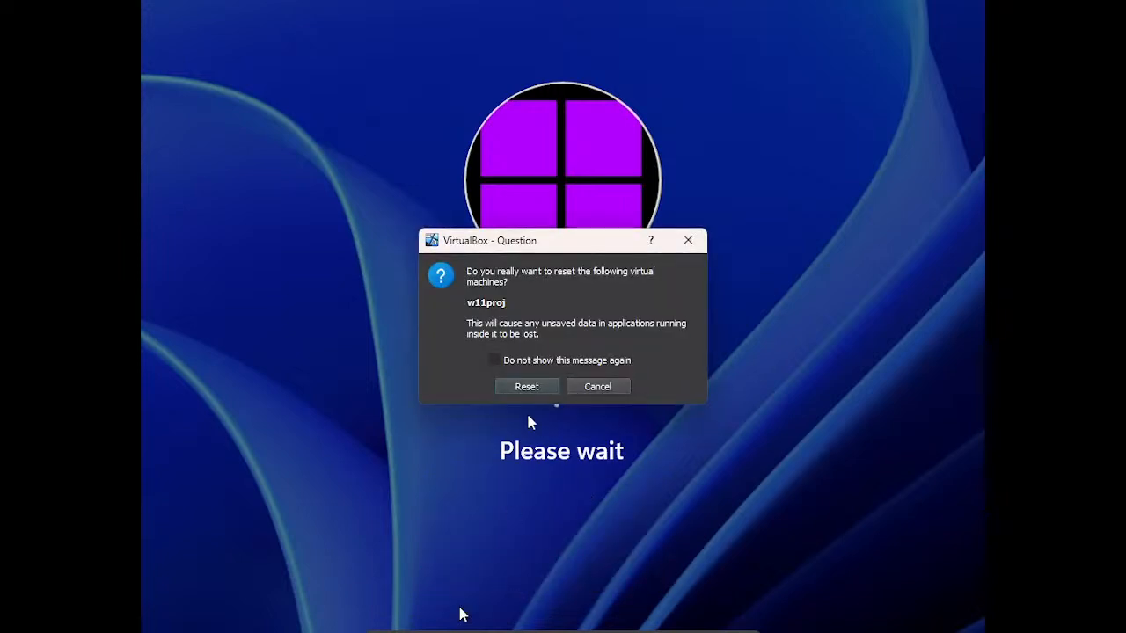
left_click(527, 387)
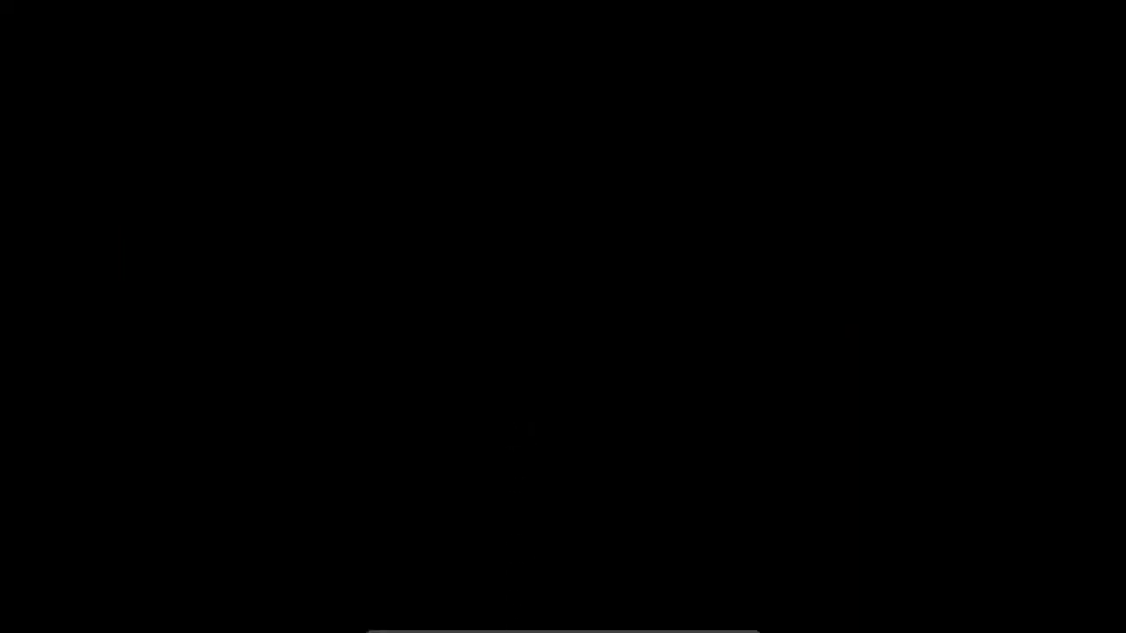
Step: Reset and confirm w11proj twice more until it restarts into Automatic Repair
mouse_move(492, 629)
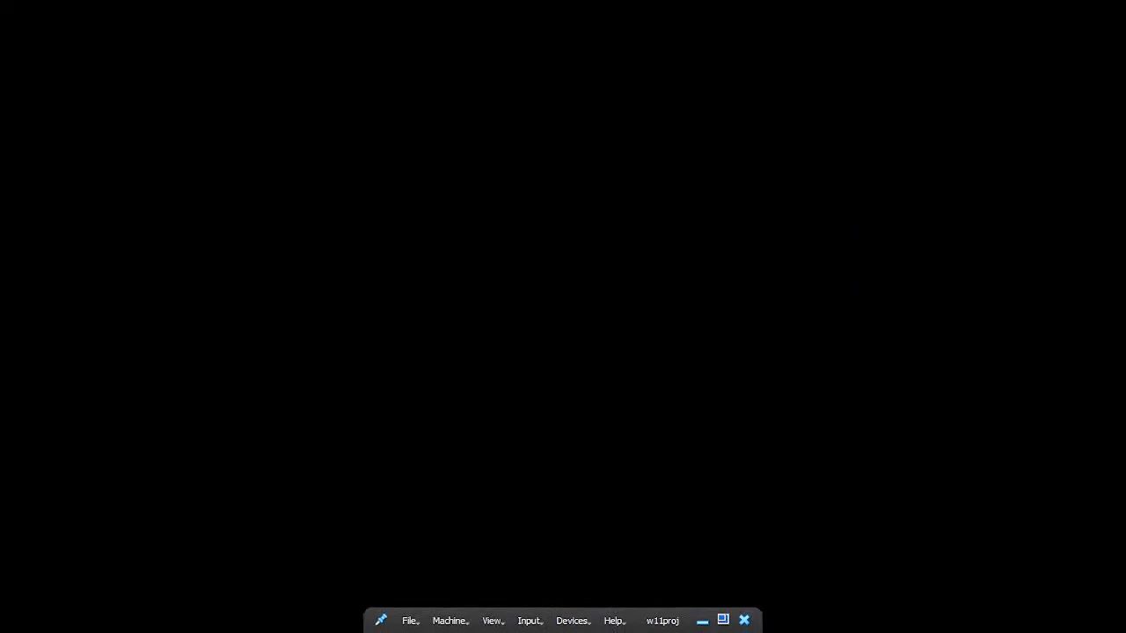
left_click(466, 621)
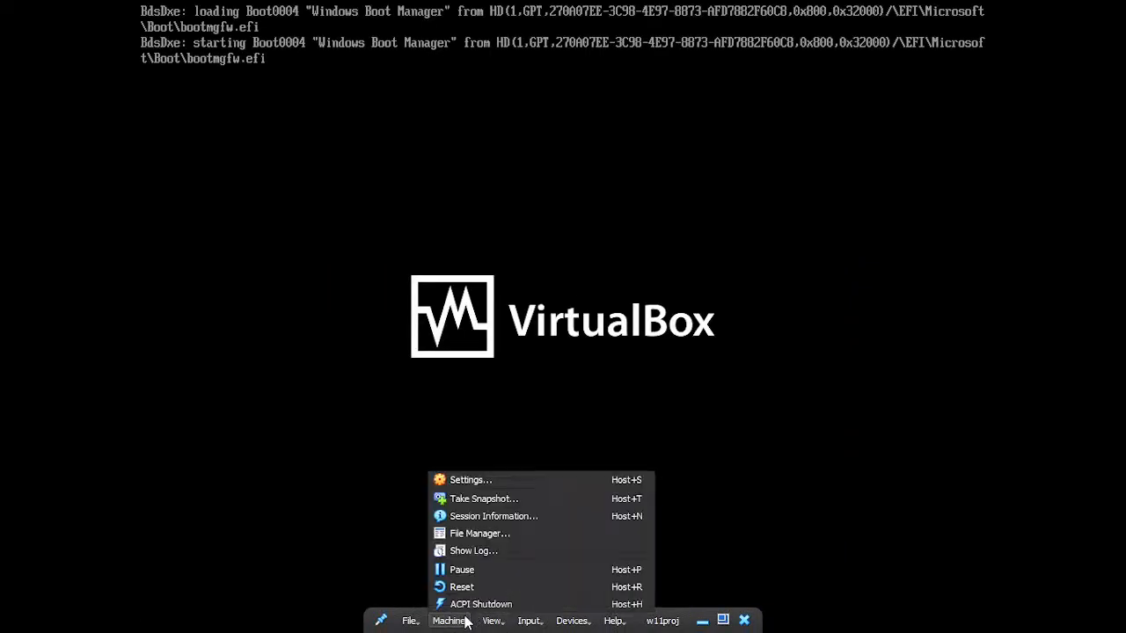
left_click(512, 586)
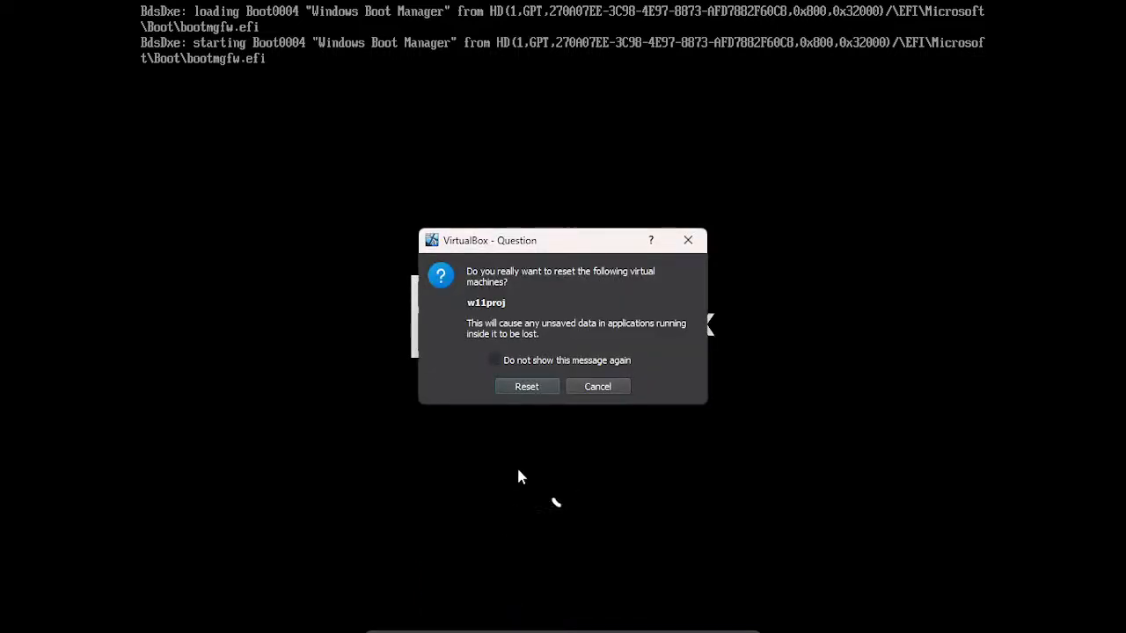
left_click(527, 386)
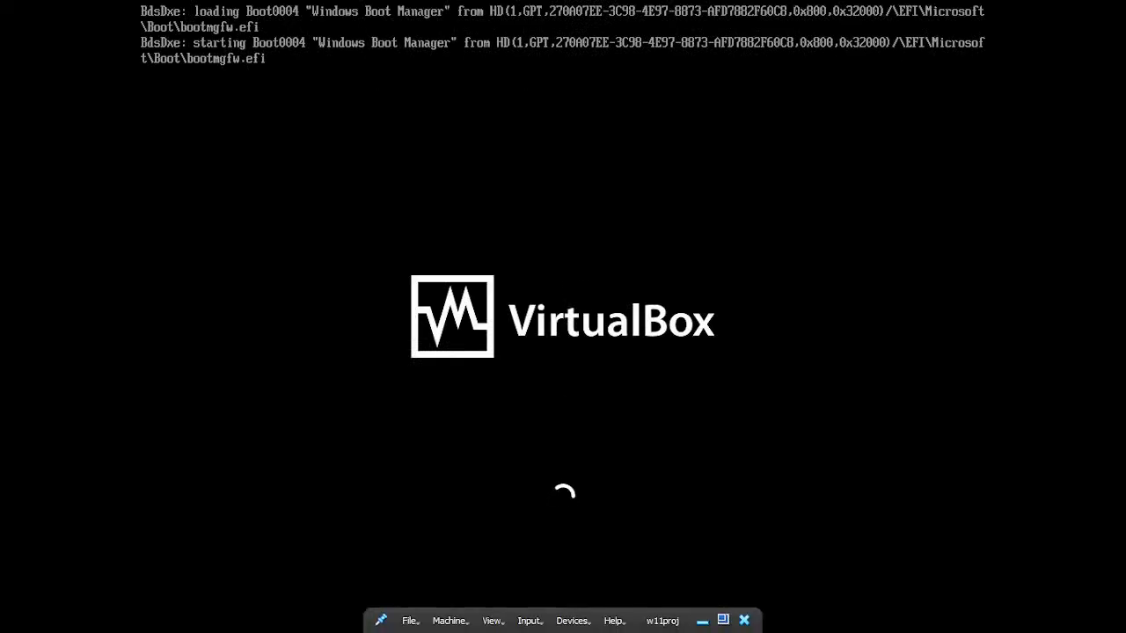
left_click(449, 621)
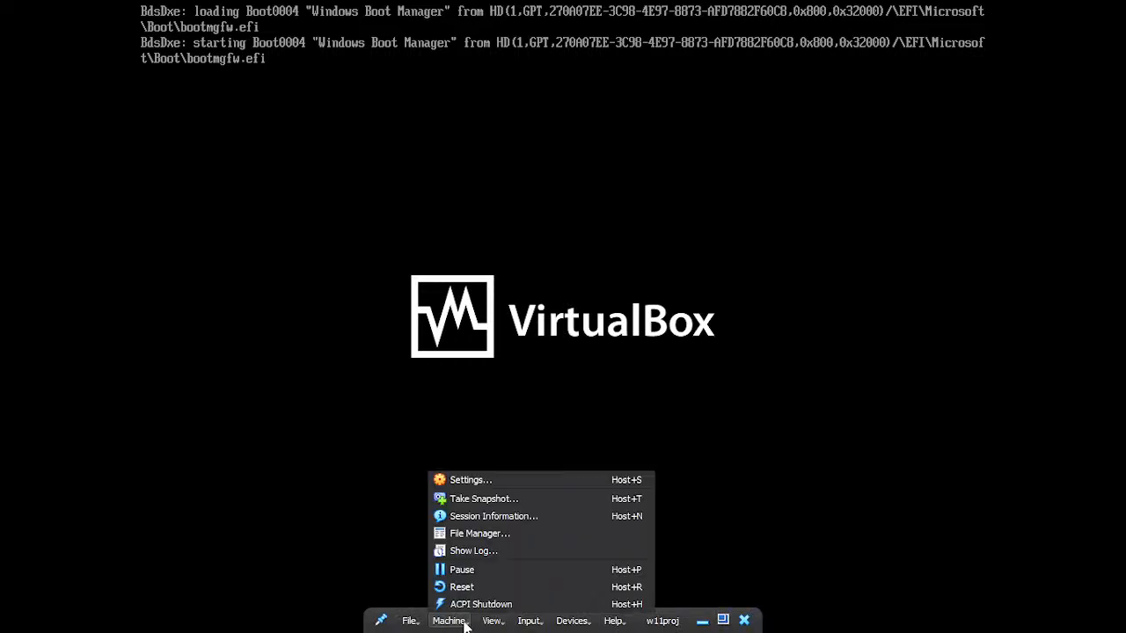
left_click(481, 585)
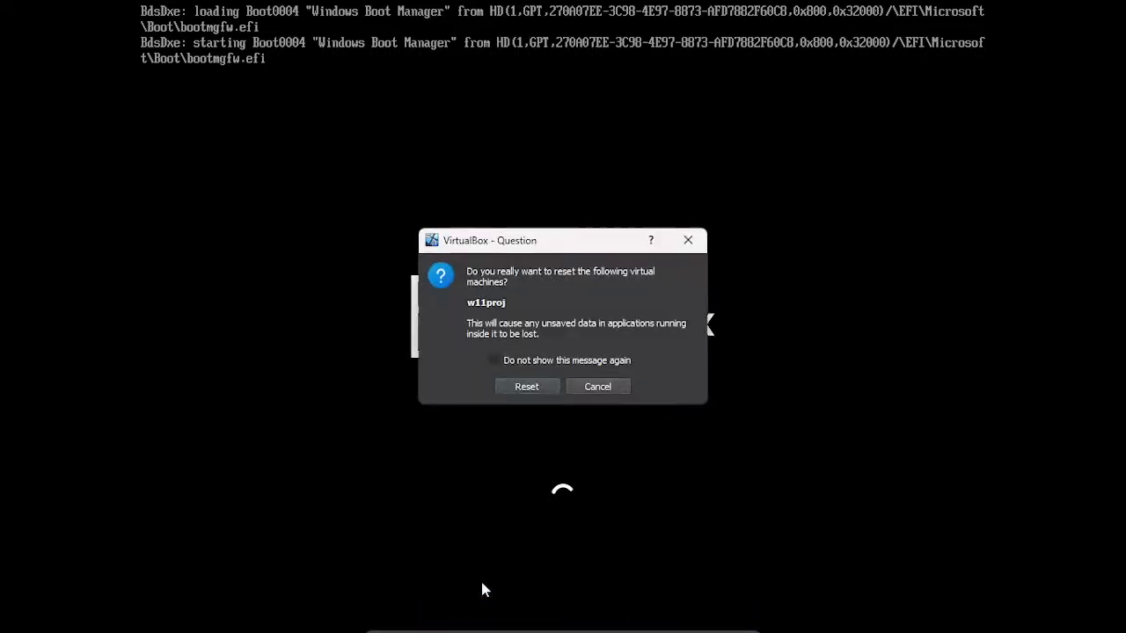
left_click(526, 387)
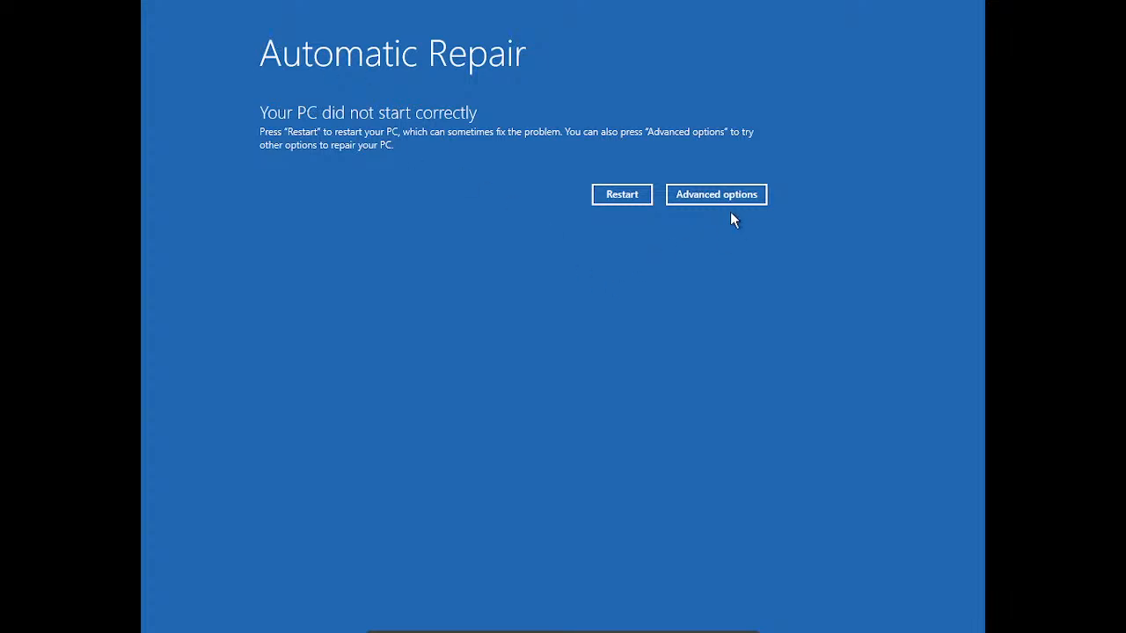
Step: Boot the VM from UEFI VBOX CD-ROM via Advanced options and Use a device
left_click(711, 187)
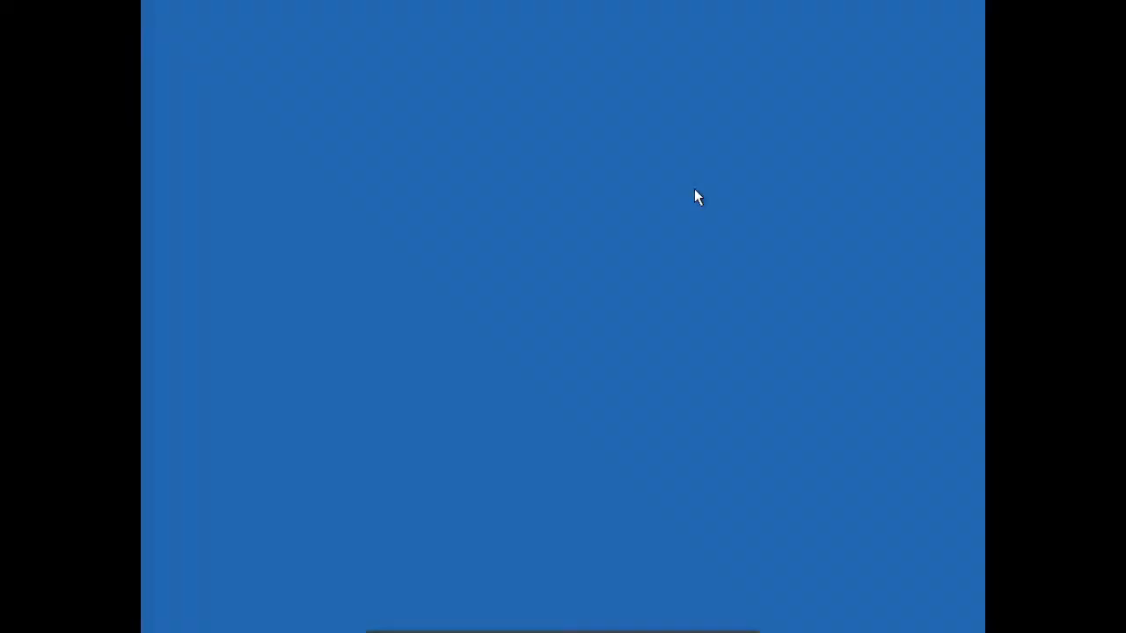
left_click(431, 251)
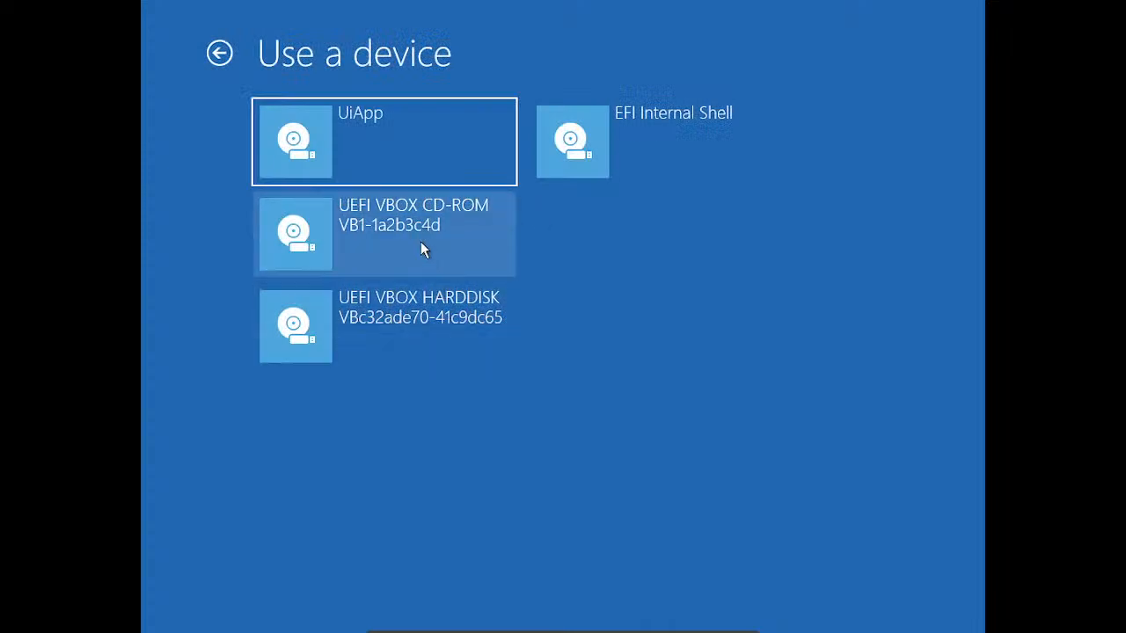
left_click(421, 250)
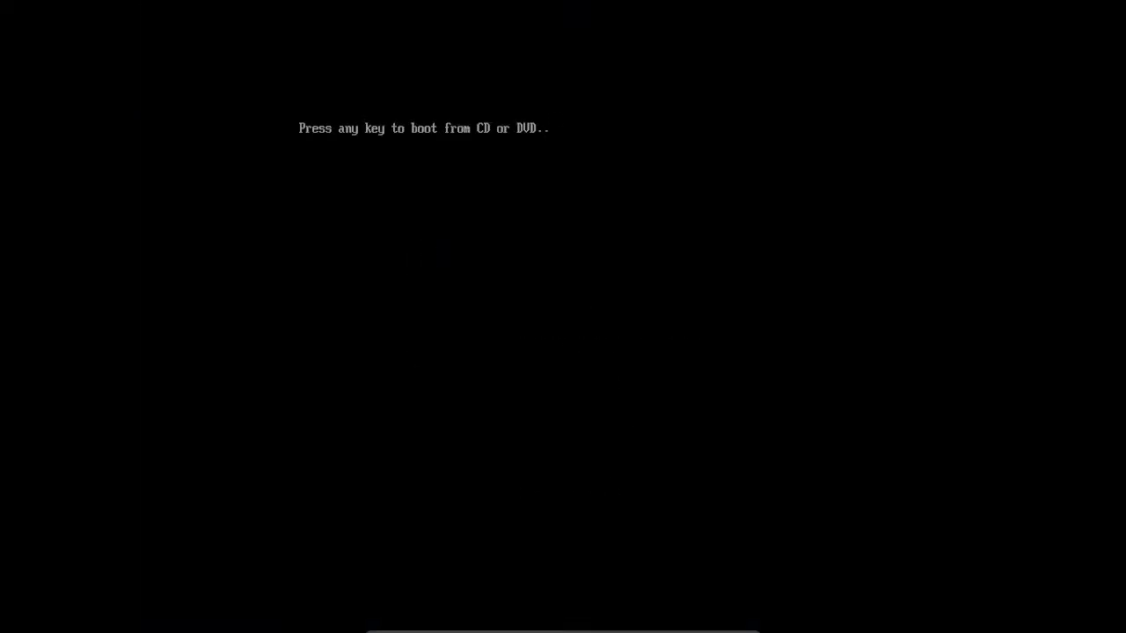
Step: Boot from the CD and set the time and currency format to Indonesian (Indonesia) before continuing
key("Return")
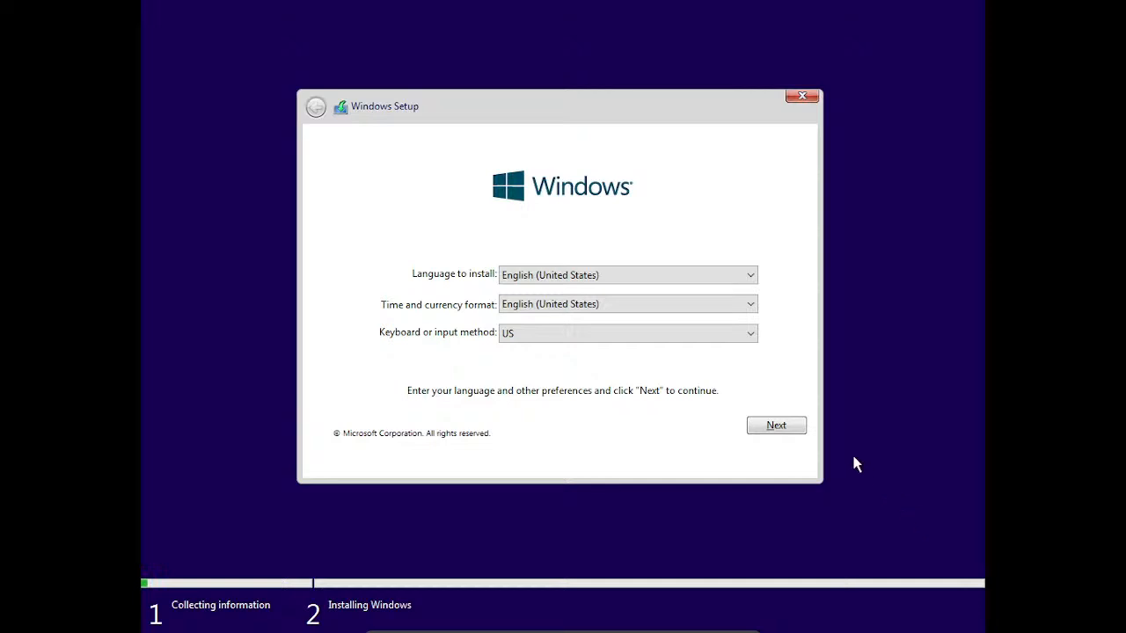
left_click(662, 304)
scroll(704, 313, "down", 4)
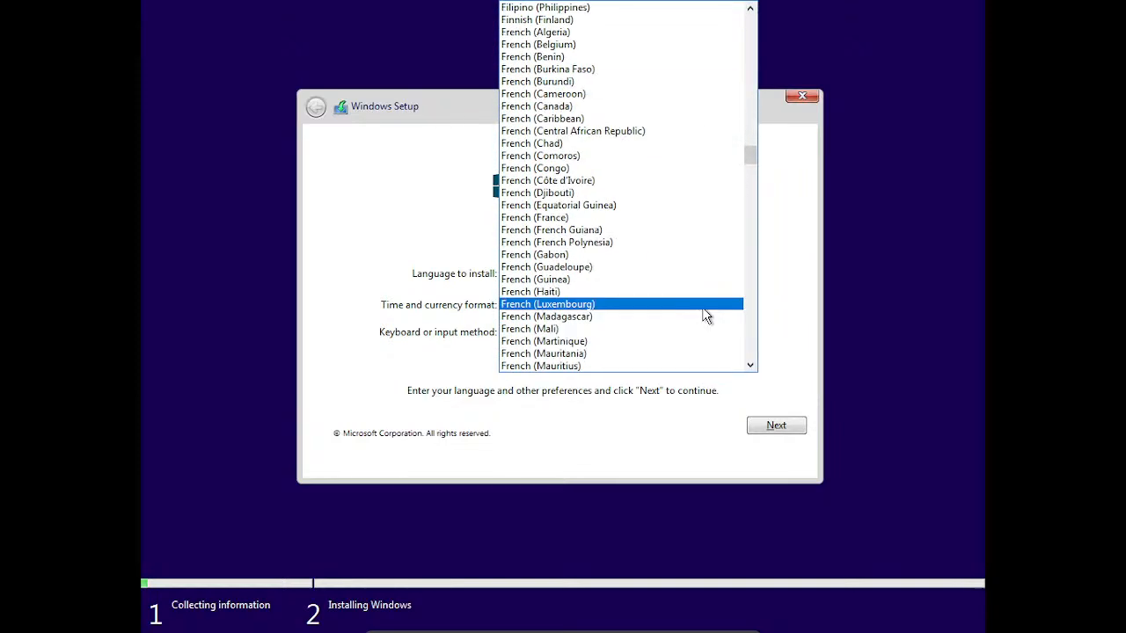
scroll(678, 272, "down", 6)
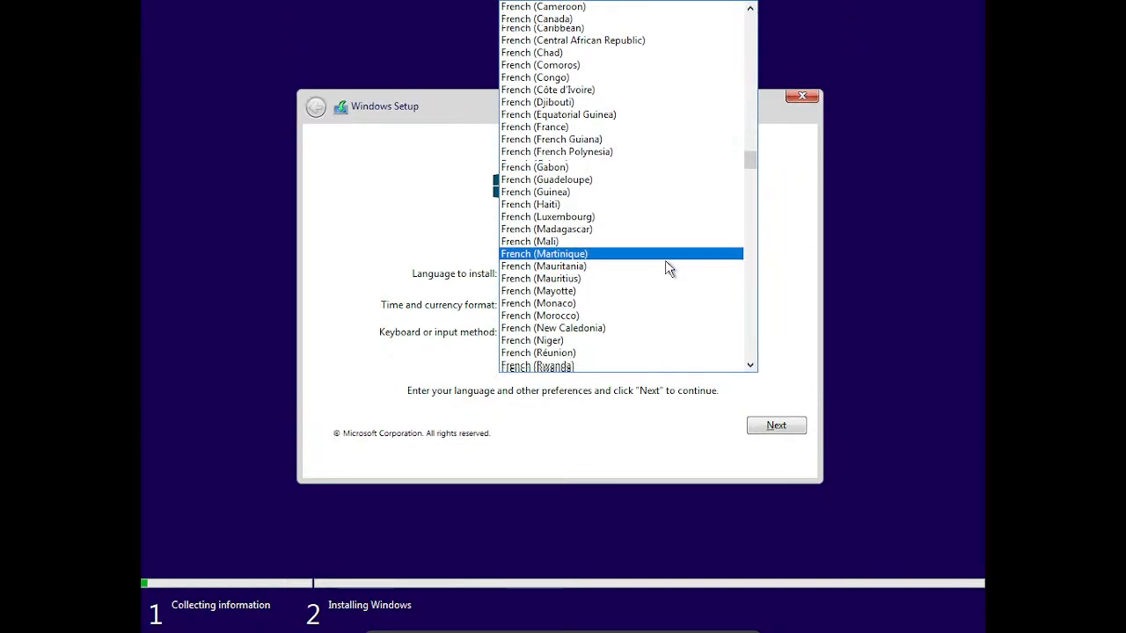
left_click(771, 223)
left_click(703, 304)
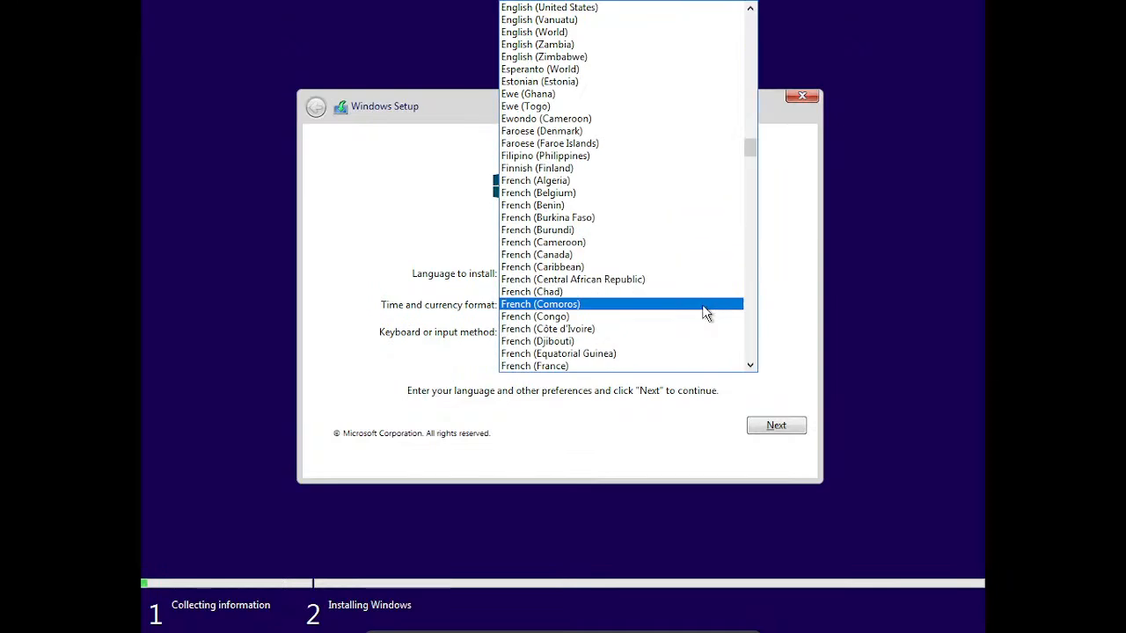
key("i")
key("i")
key("i")
key("i")
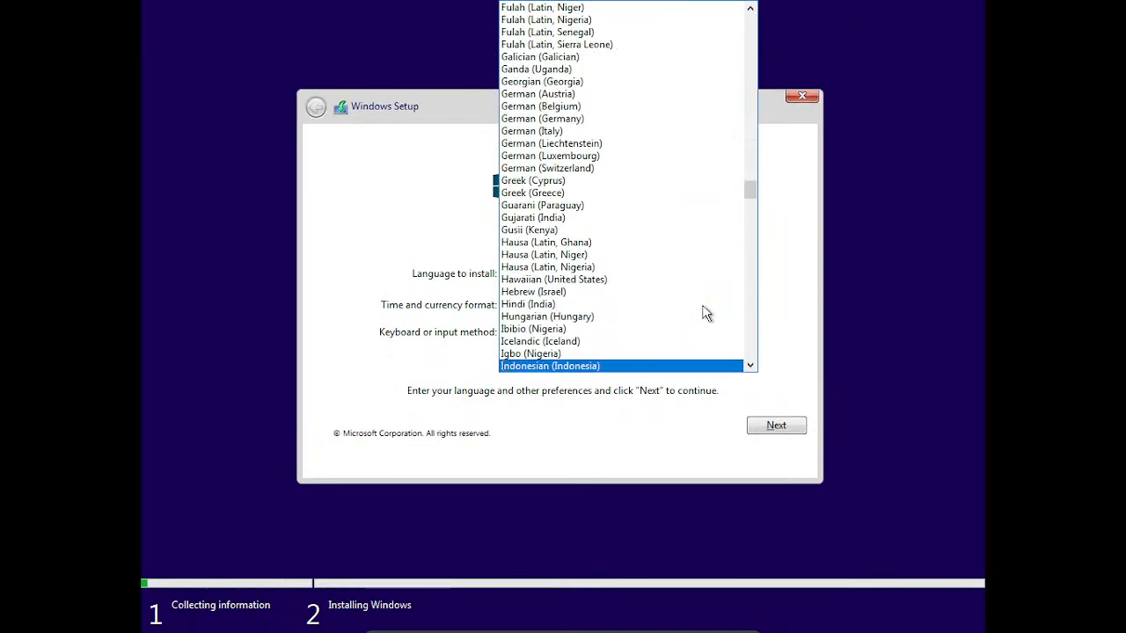
key("Return")
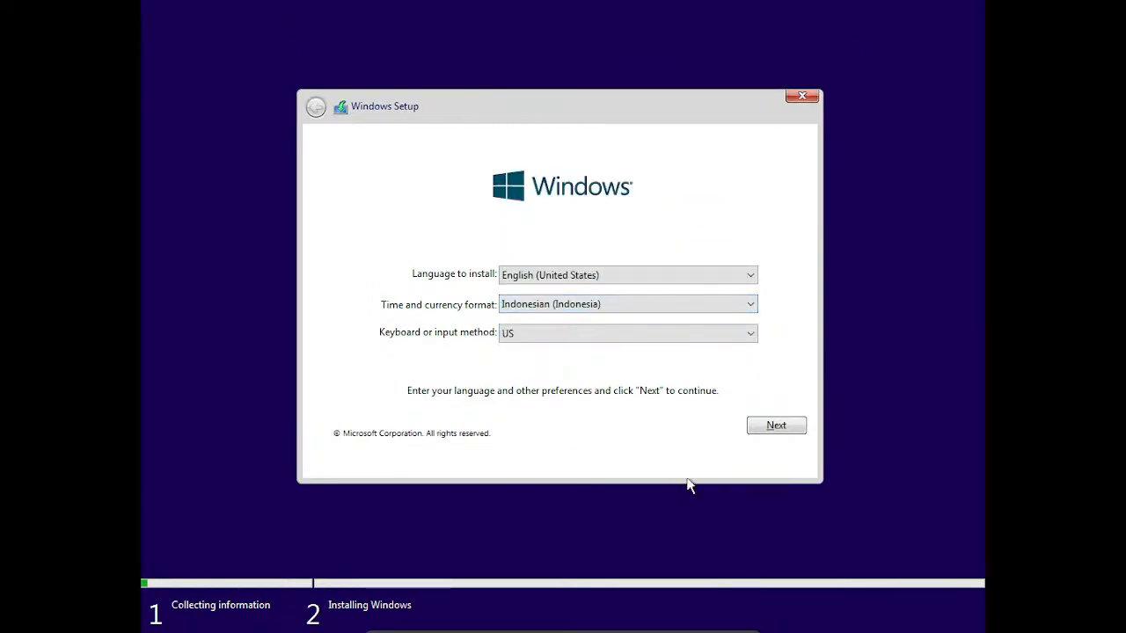
left_click(769, 426)
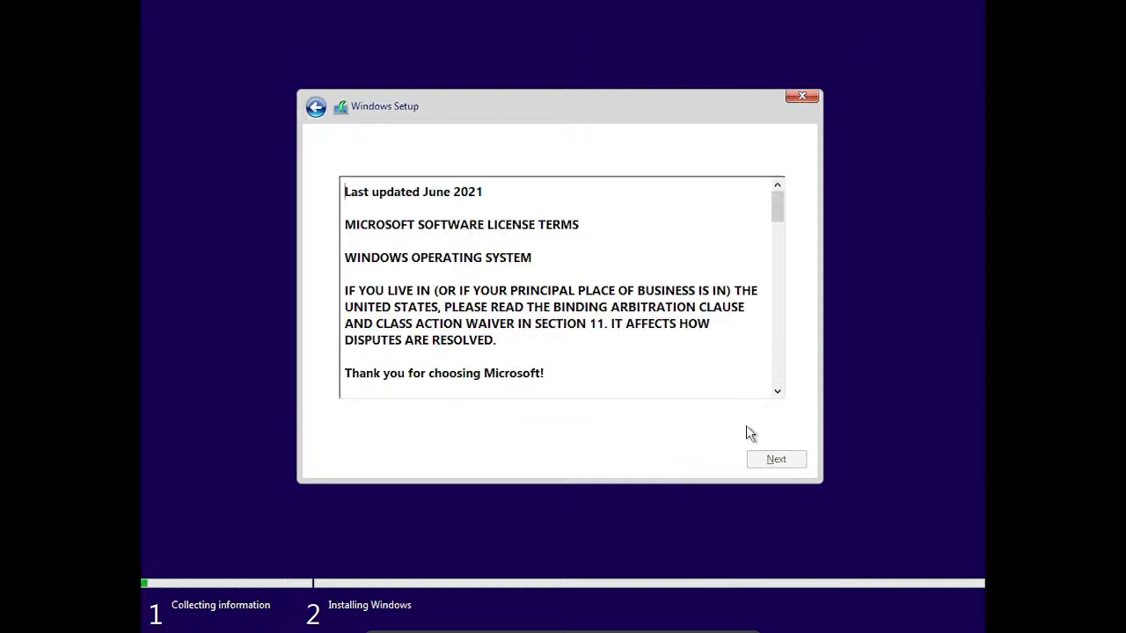
Step: Accept the license terms and delete Recovery Partition 4 and Primary Partition 3
left_click(444, 417)
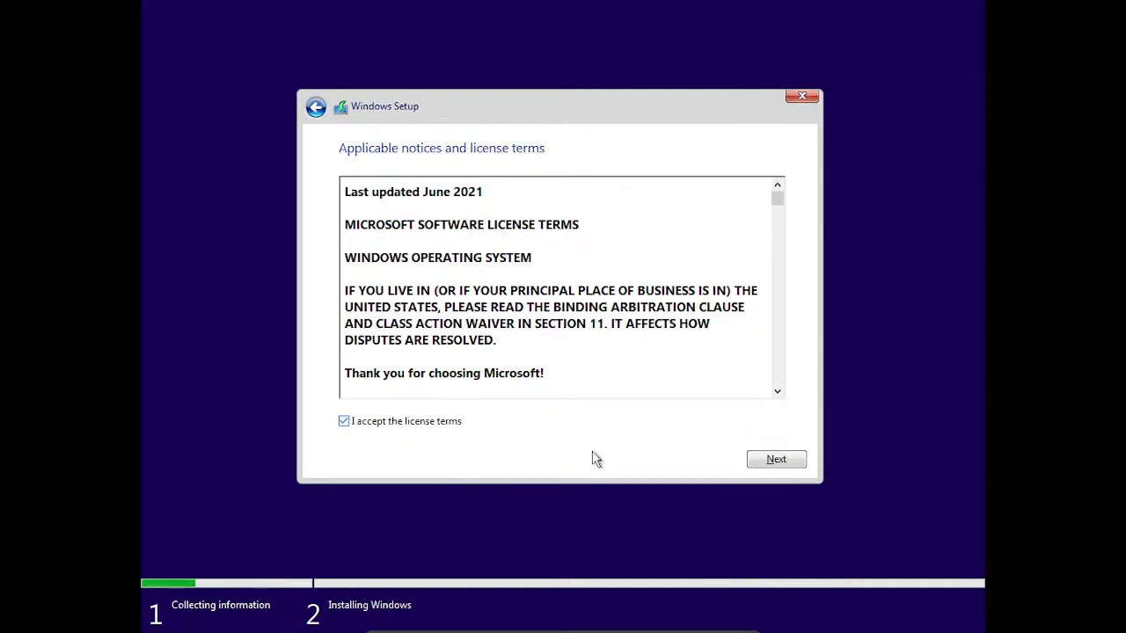
left_click(754, 463)
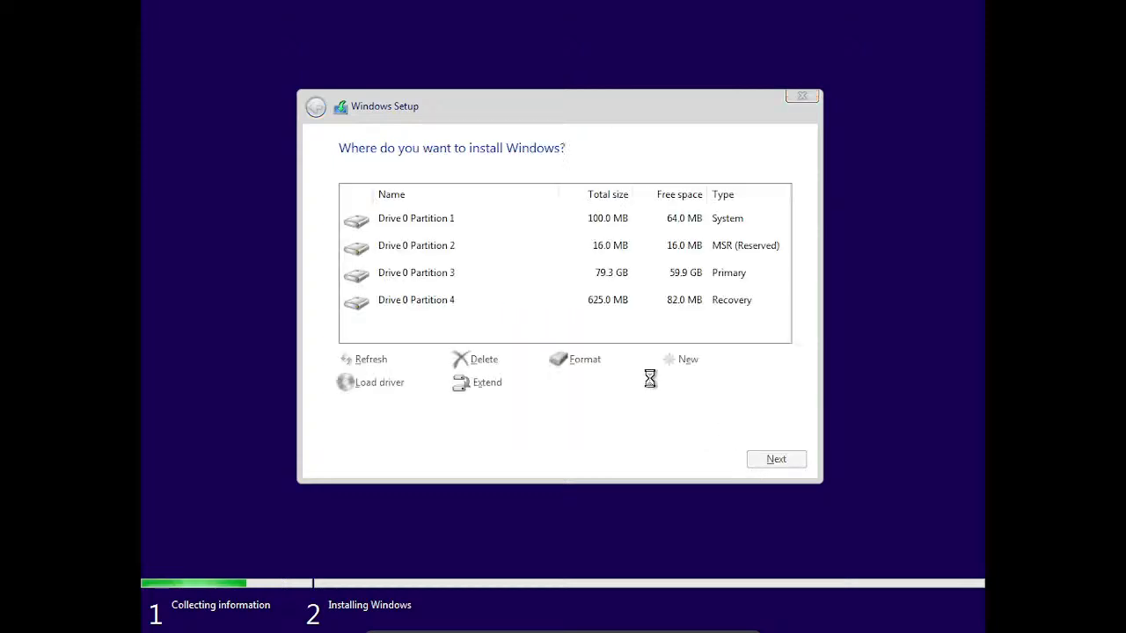
left_click(620, 303)
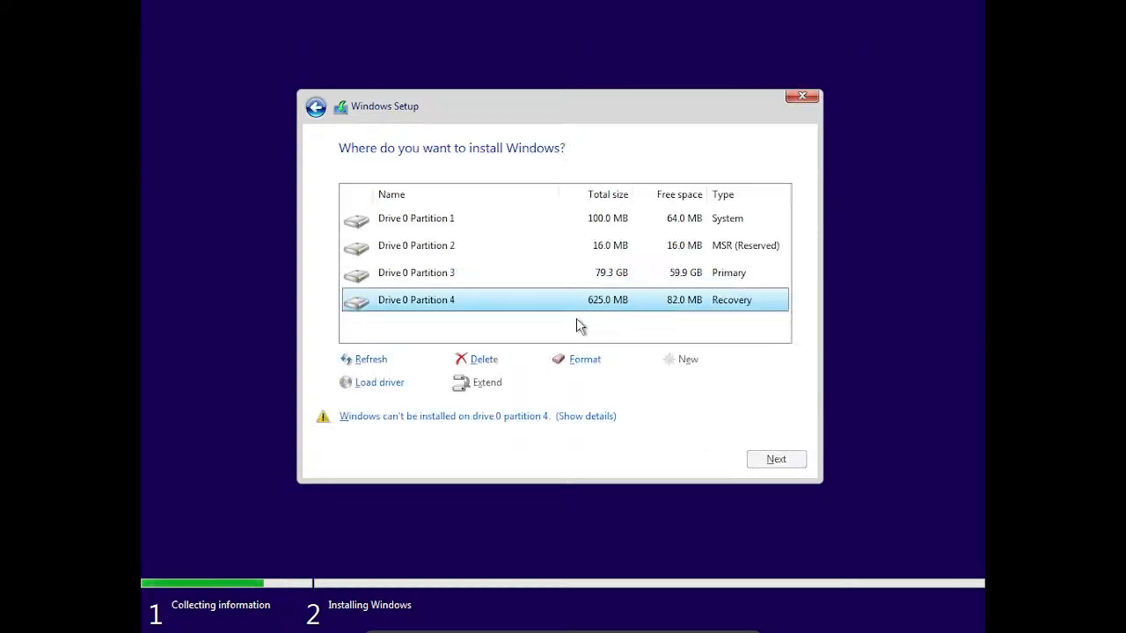
left_click(503, 363)
left_click(682, 384)
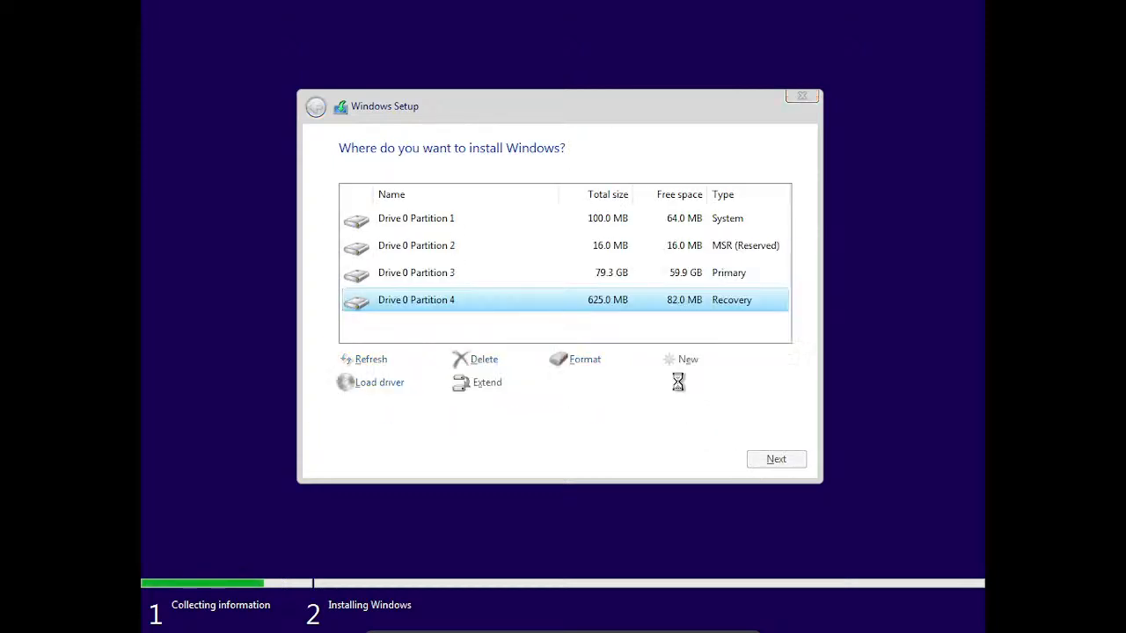
left_click(634, 280)
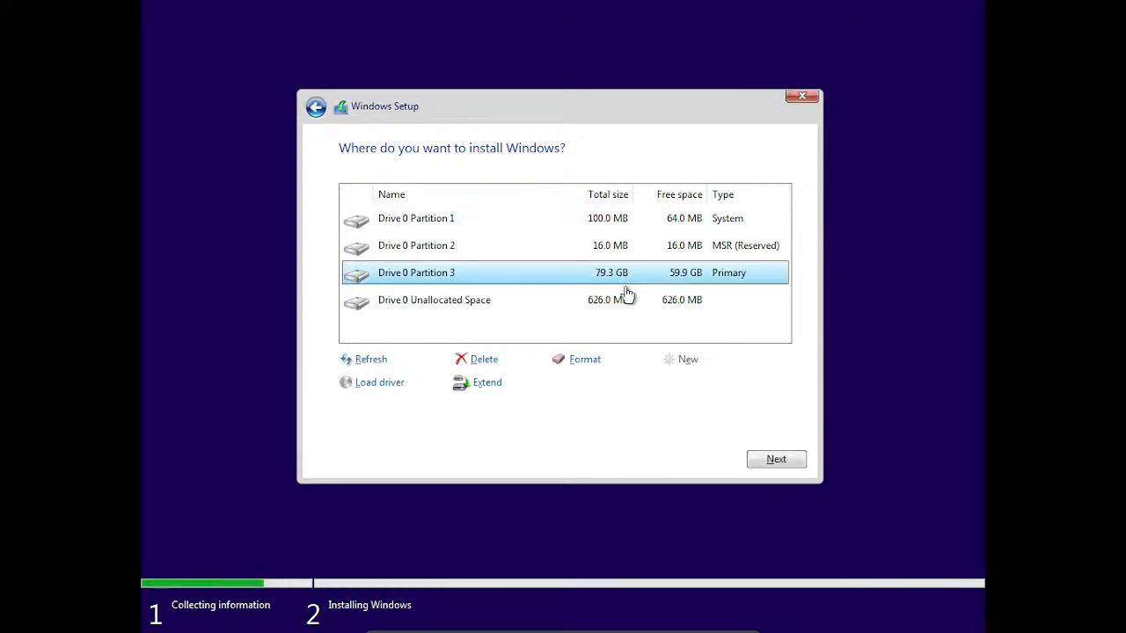
left_click(489, 362)
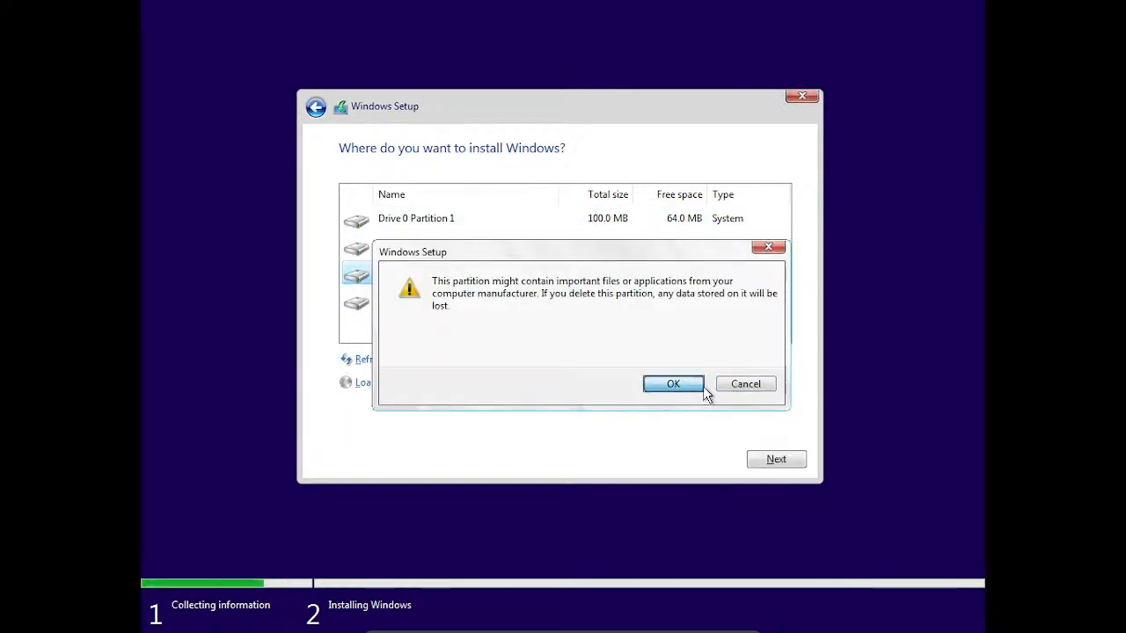
left_click(695, 385)
Step: Delete MSR Partition 2 and System Partition 1, then install onto the 80.0 GB unallocated space
left_click(670, 273)
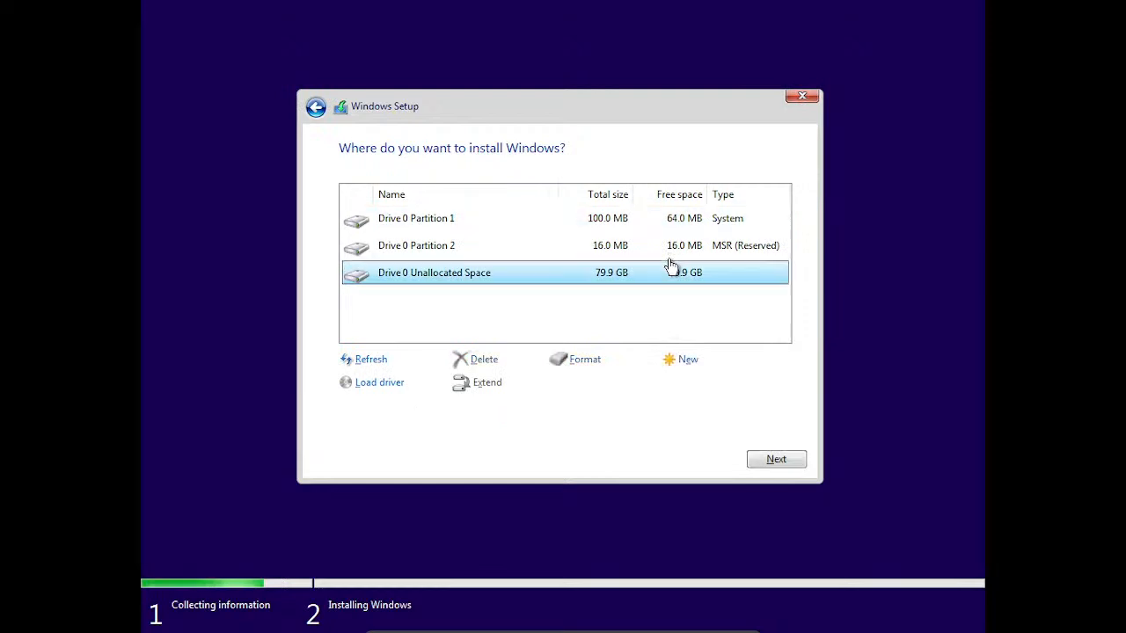
left_click(557, 249)
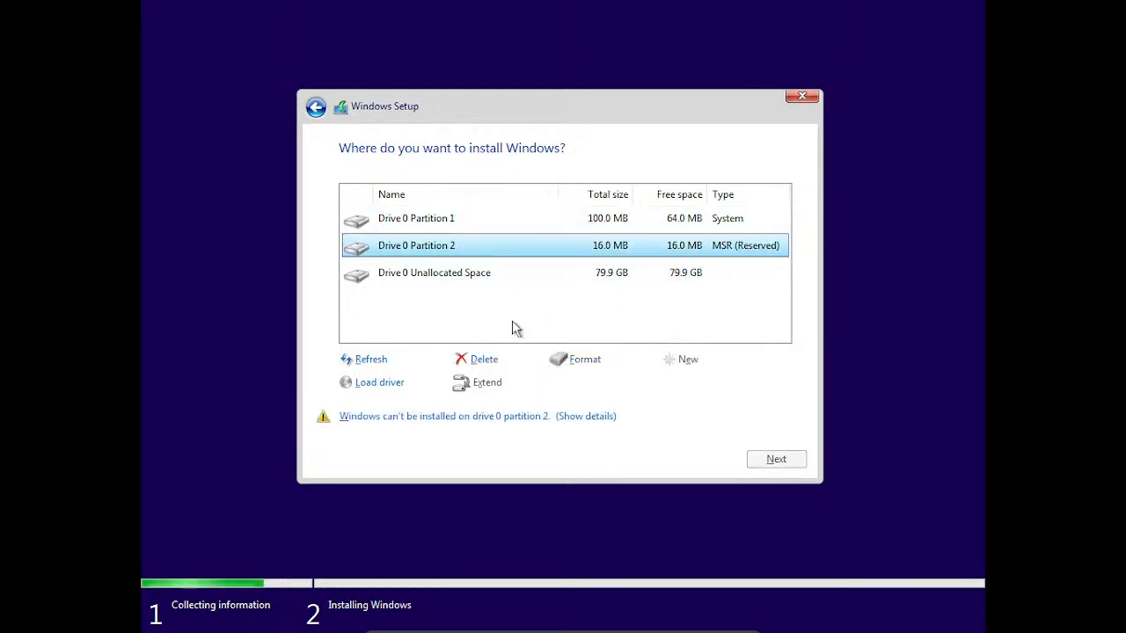
left_click(483, 361)
left_click(671, 382)
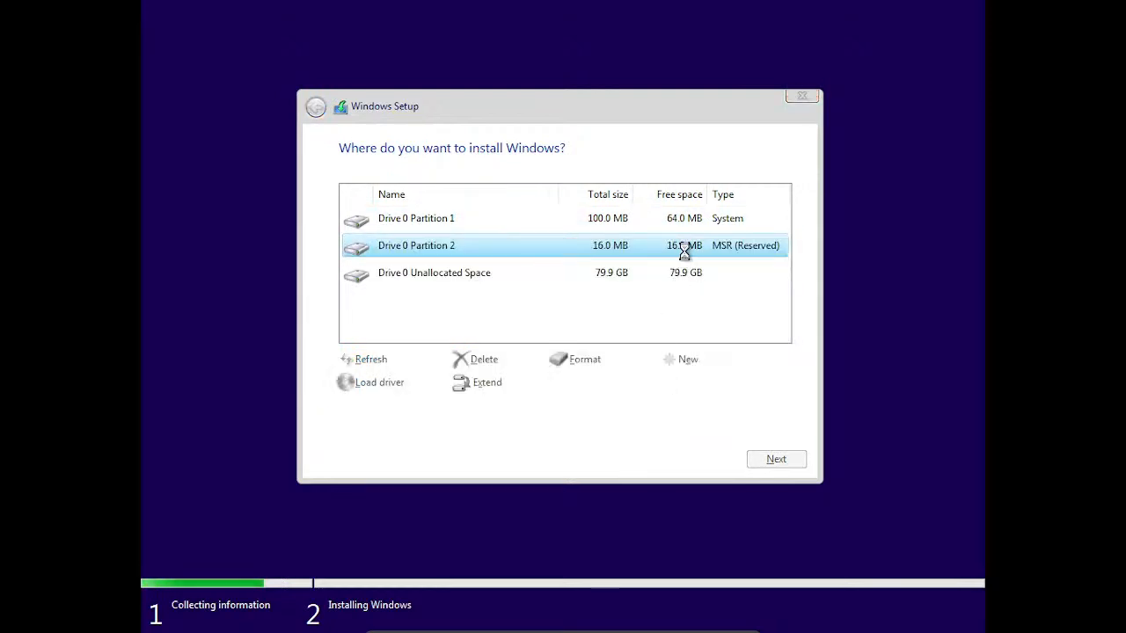
left_click(484, 359)
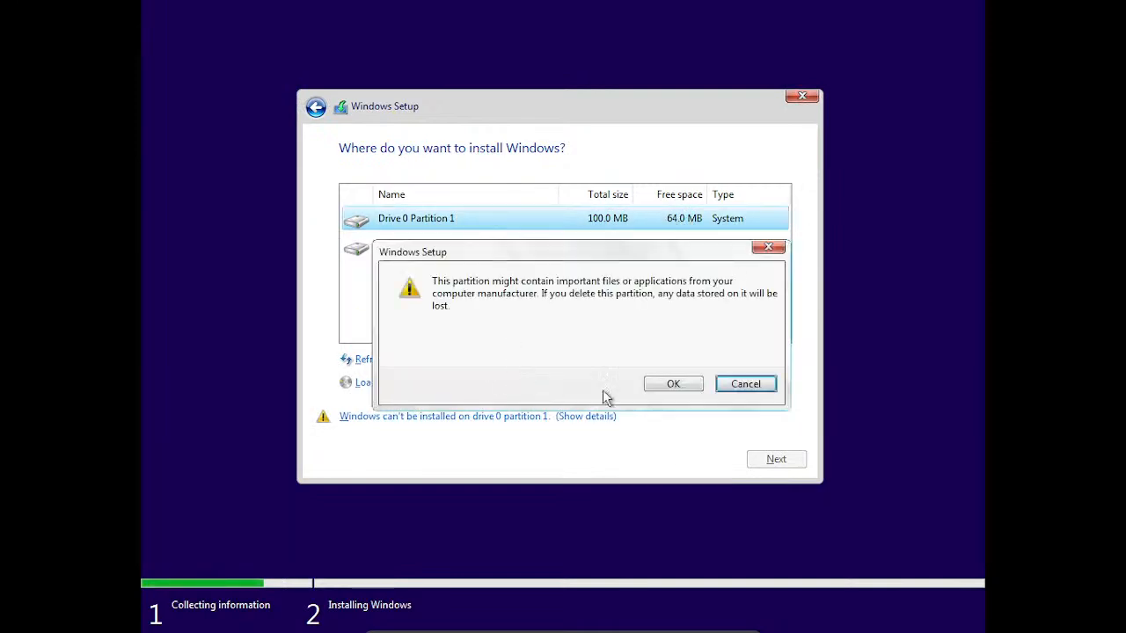
left_click(660, 389)
left_click(774, 459)
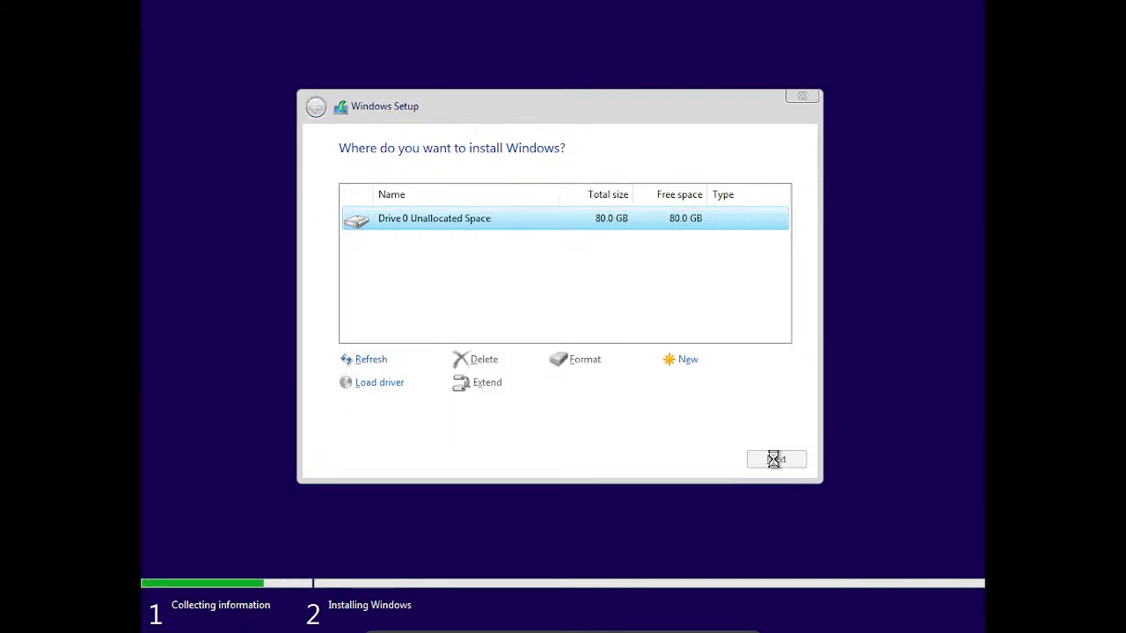
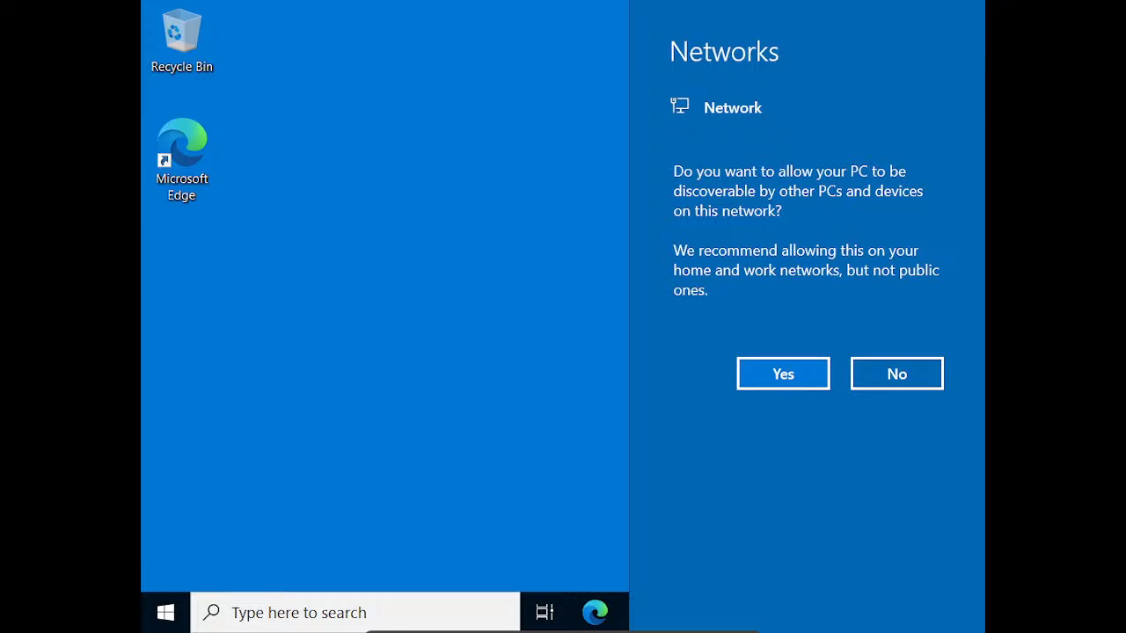
Step: Allow the Windows guest PC to be discoverable on its network
left_click(790, 368)
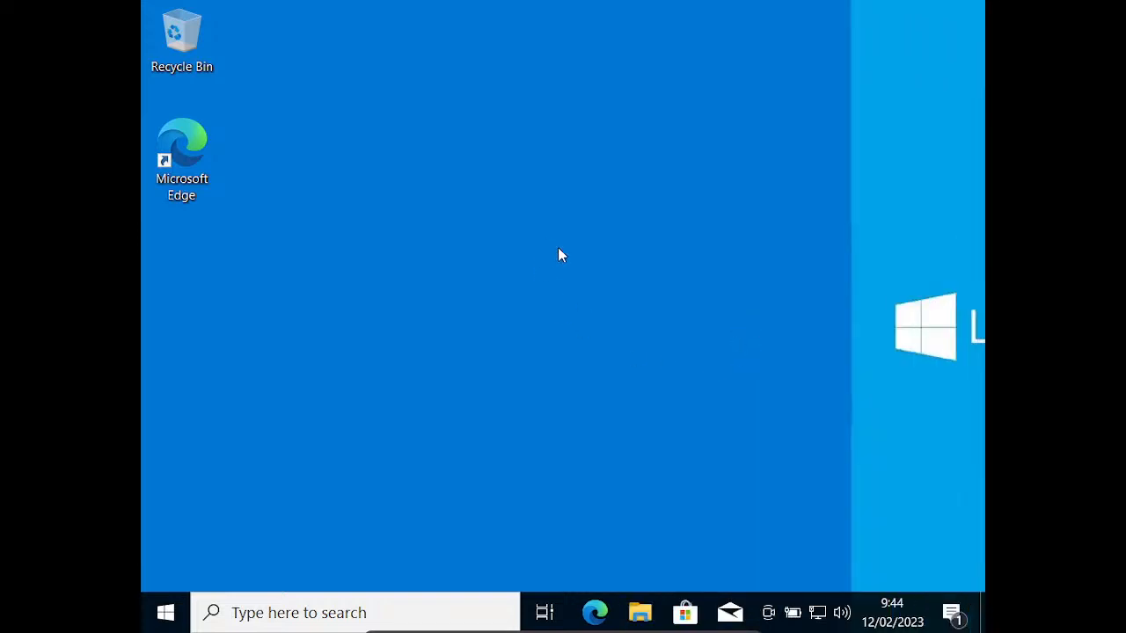
Step: Open the guest's Display settings and browse the Start app list, then close Settings
right_click(797, 207)
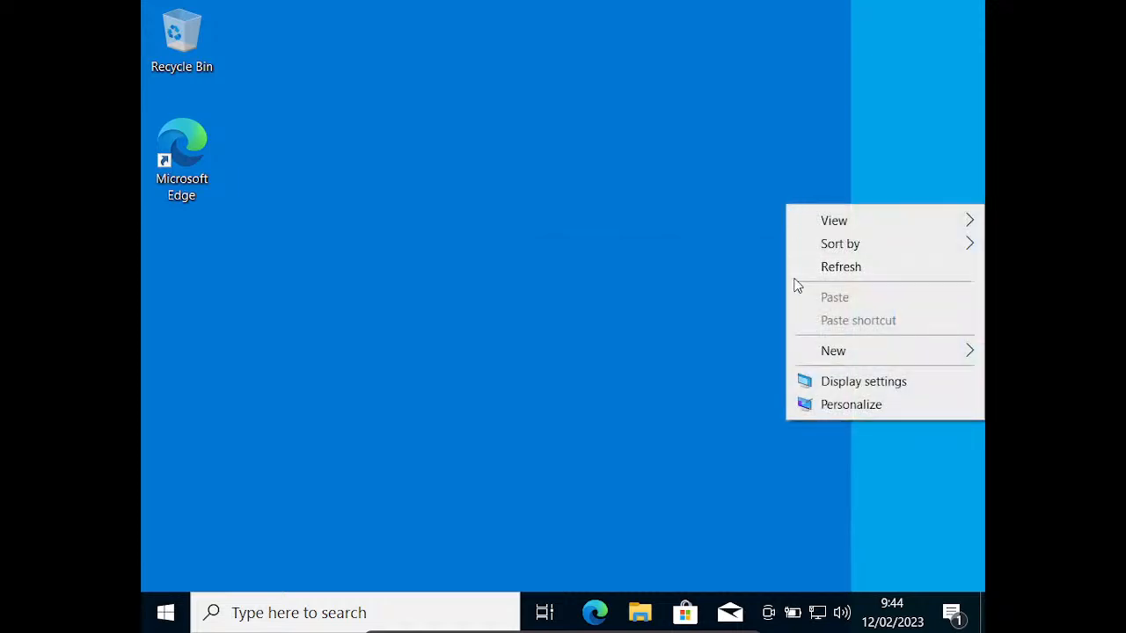
left_click(841, 384)
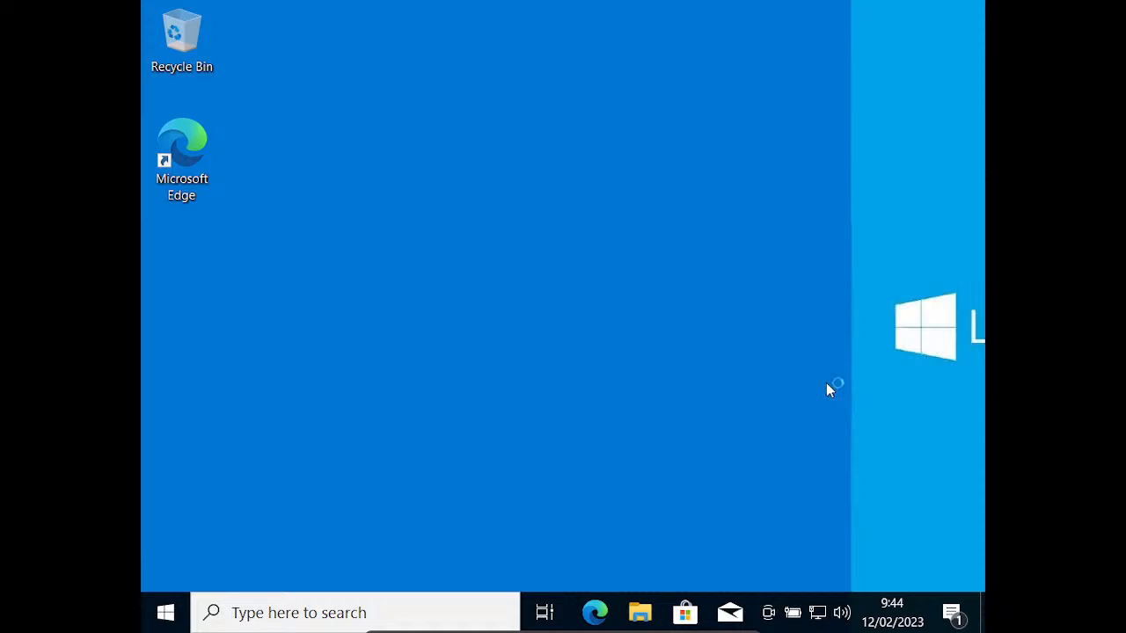
mouse_move(691, 628)
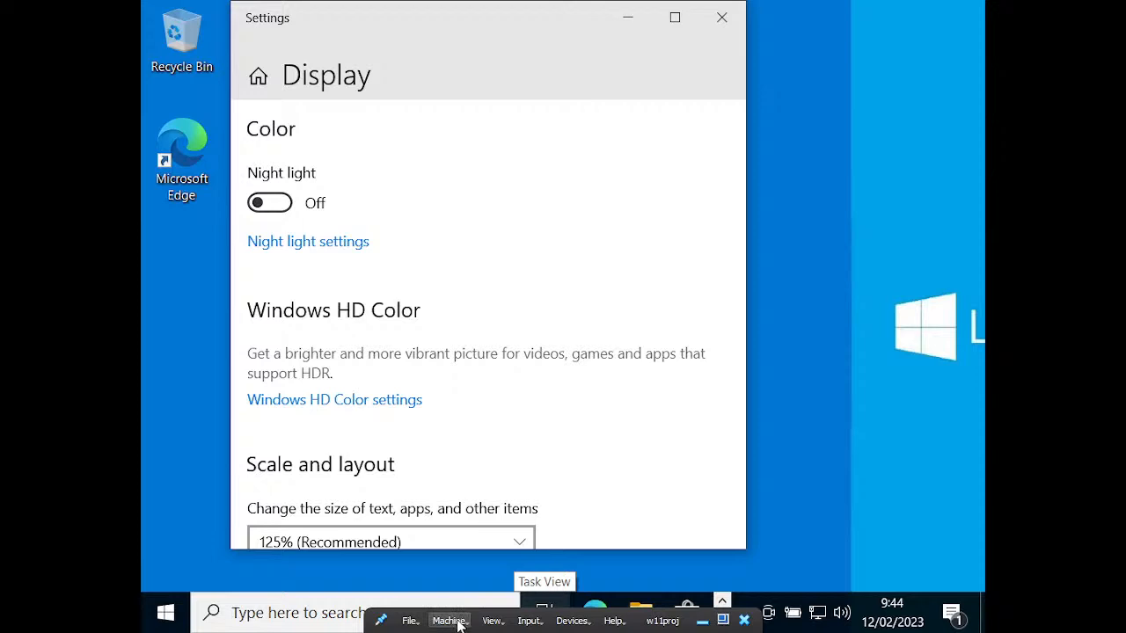
left_click(163, 610)
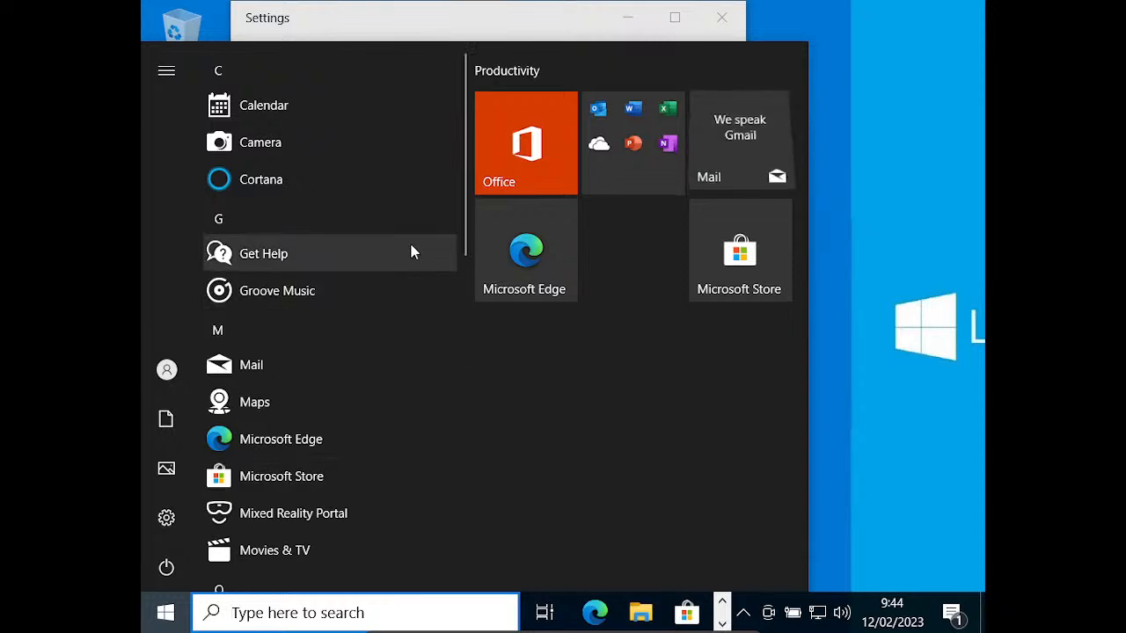
scroll(412, 252, "down", 2)
scroll(412, 253, "down", 5)
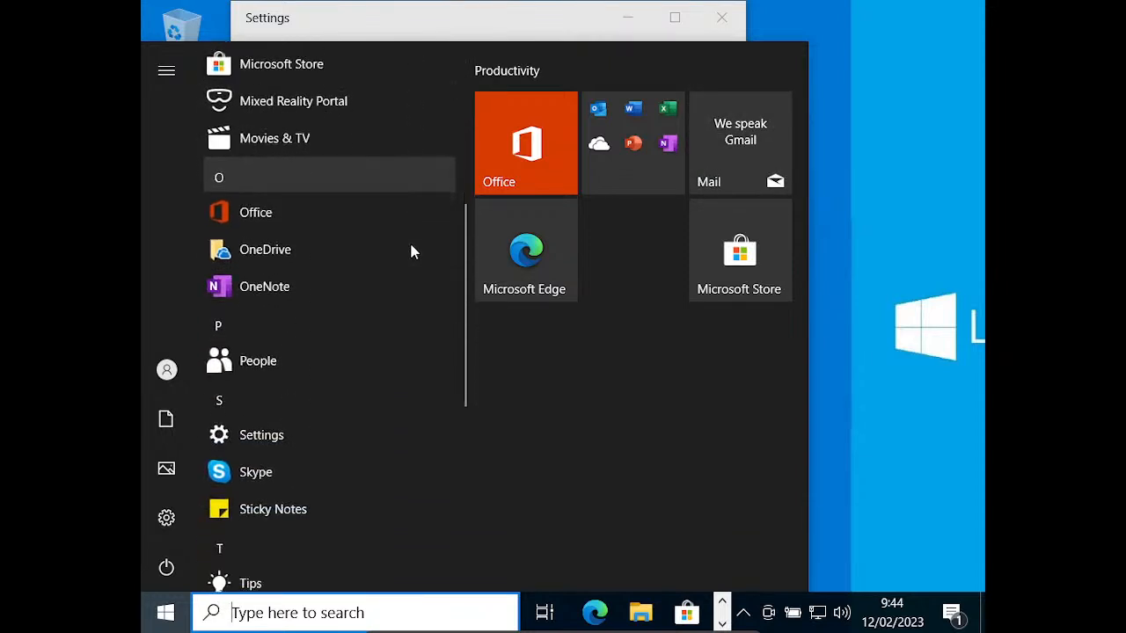
left_click(971, 181)
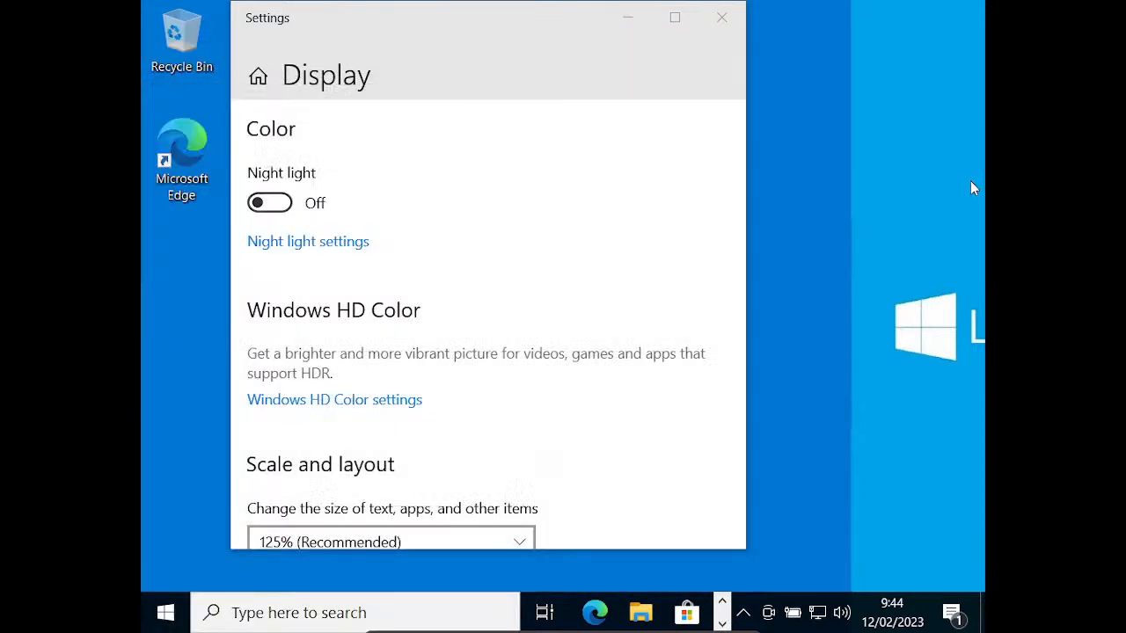
left_click(719, 17)
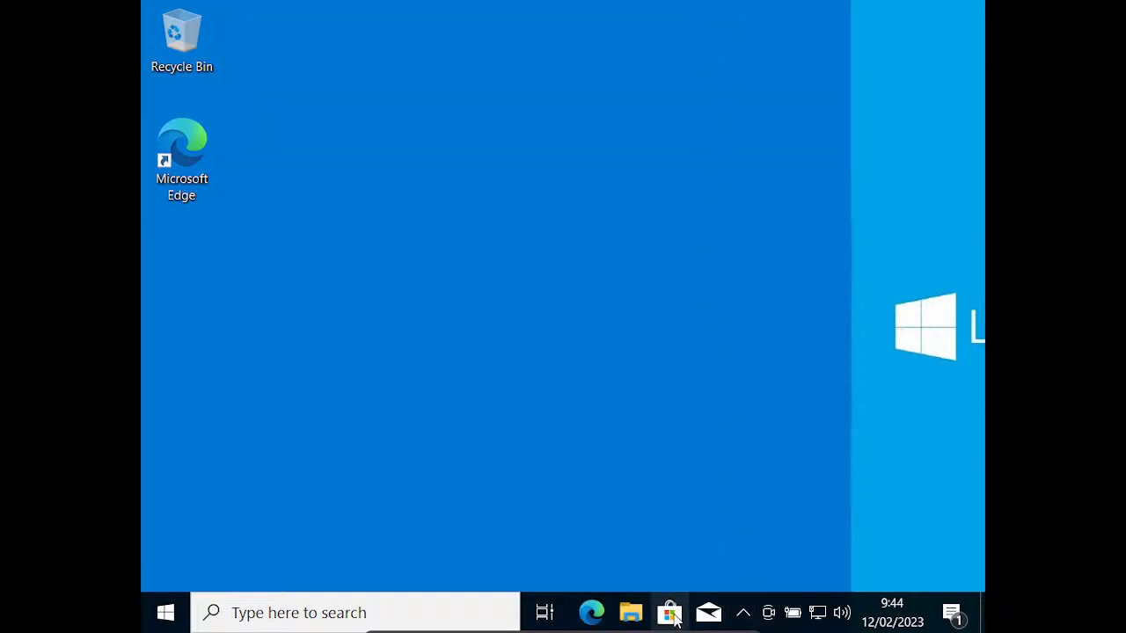
Step: Set the guest display scaling to 100% in Display settings and close the window
right_click(775, 184)
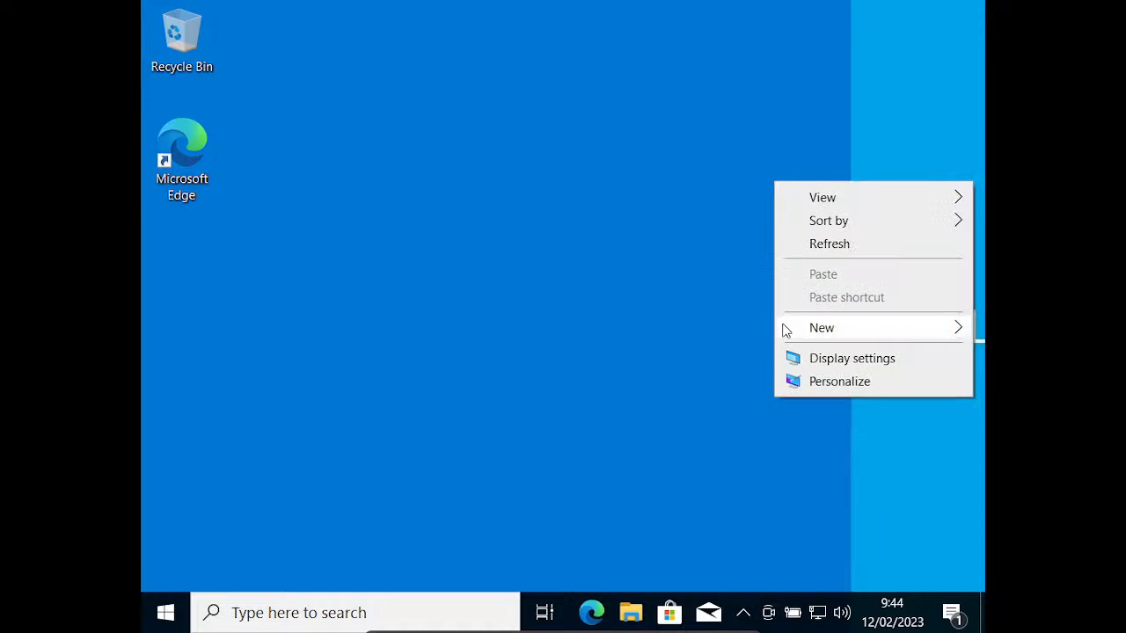
left_click(805, 358)
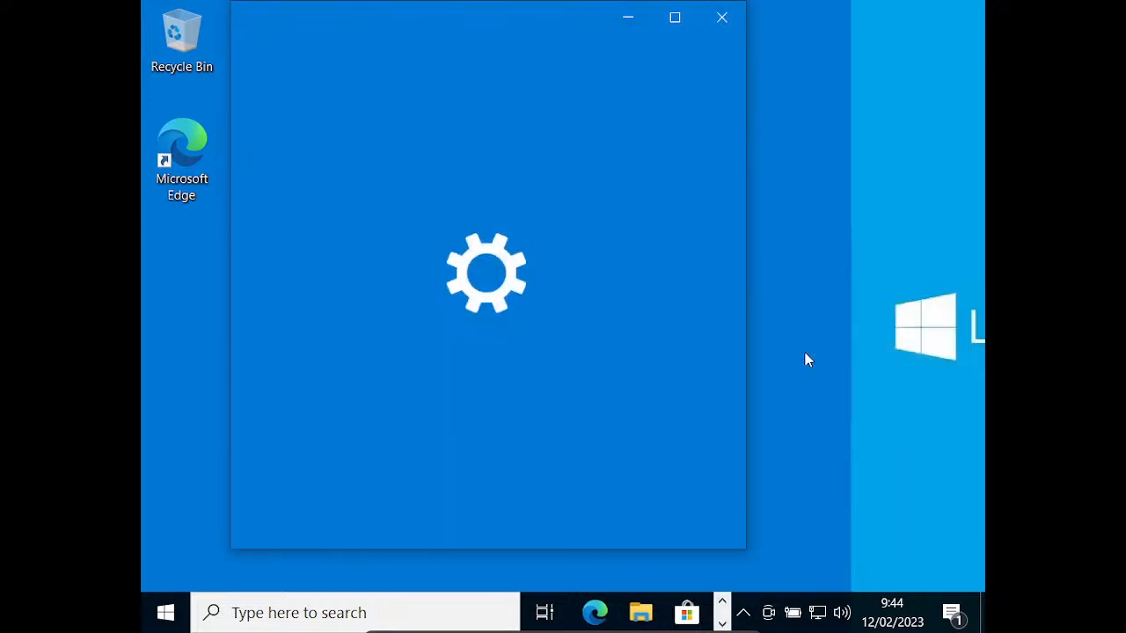
scroll(462, 382, "down", 3)
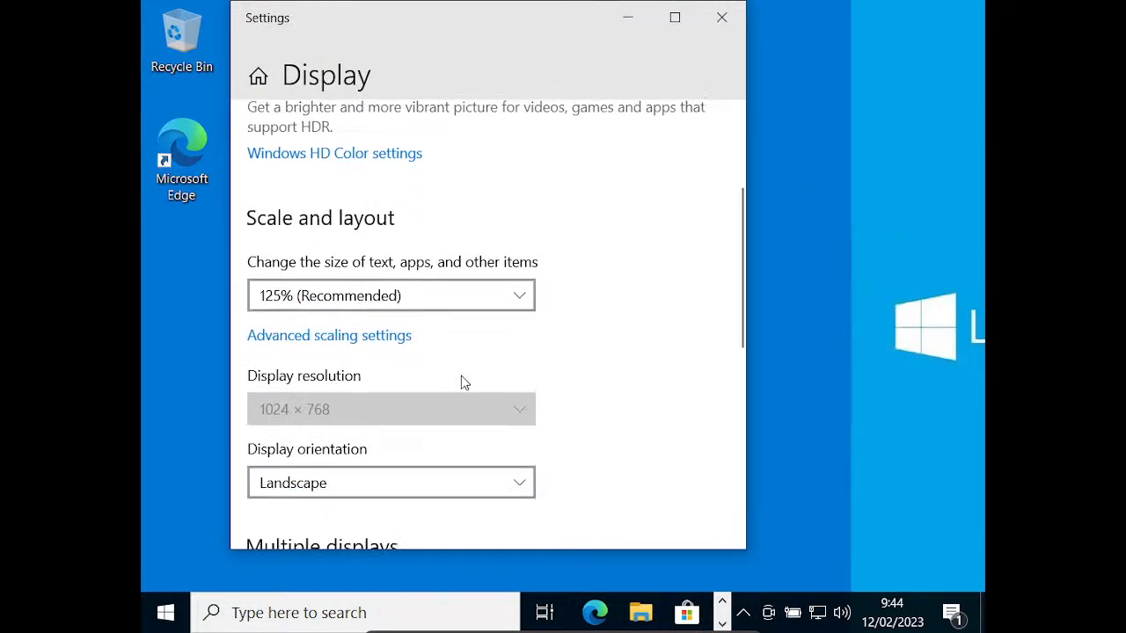
left_click(490, 294)
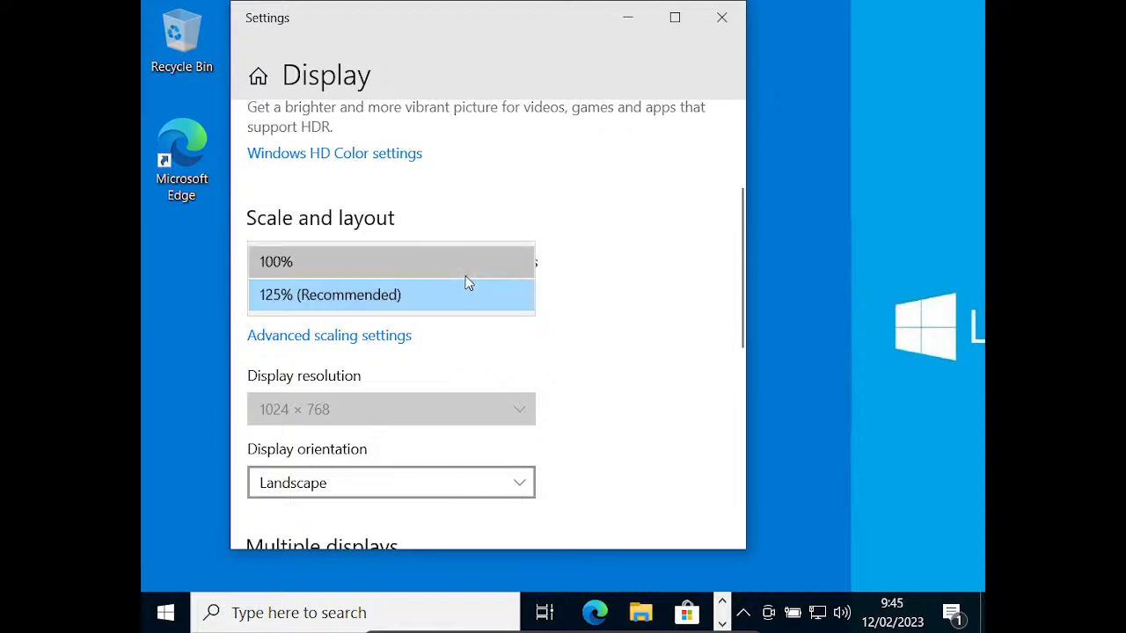
left_click(466, 273)
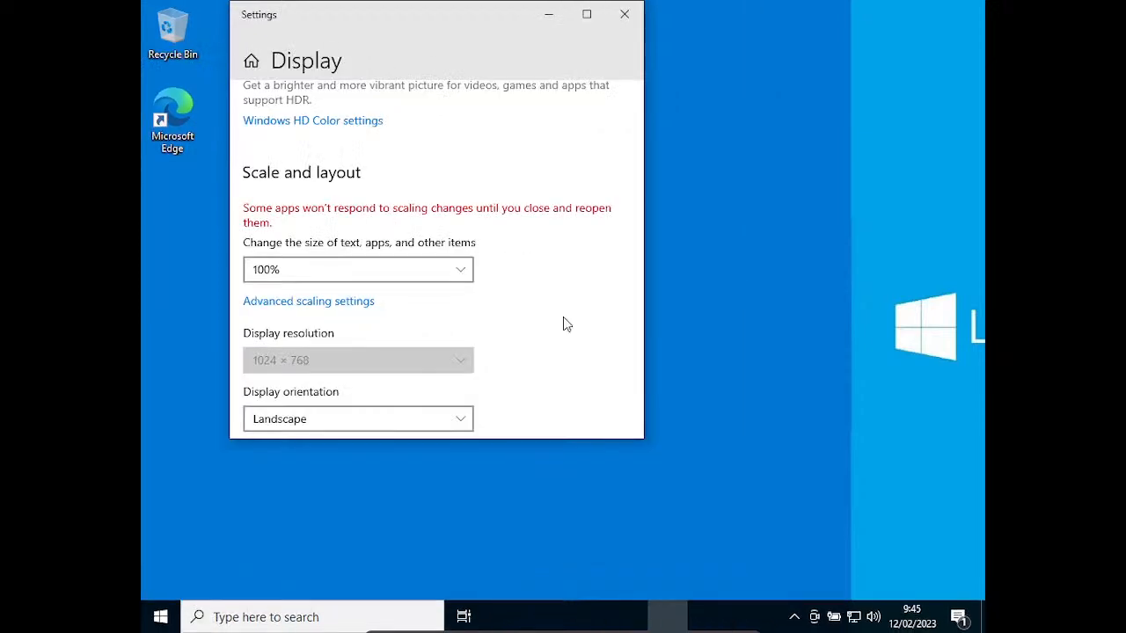
left_click(625, 13)
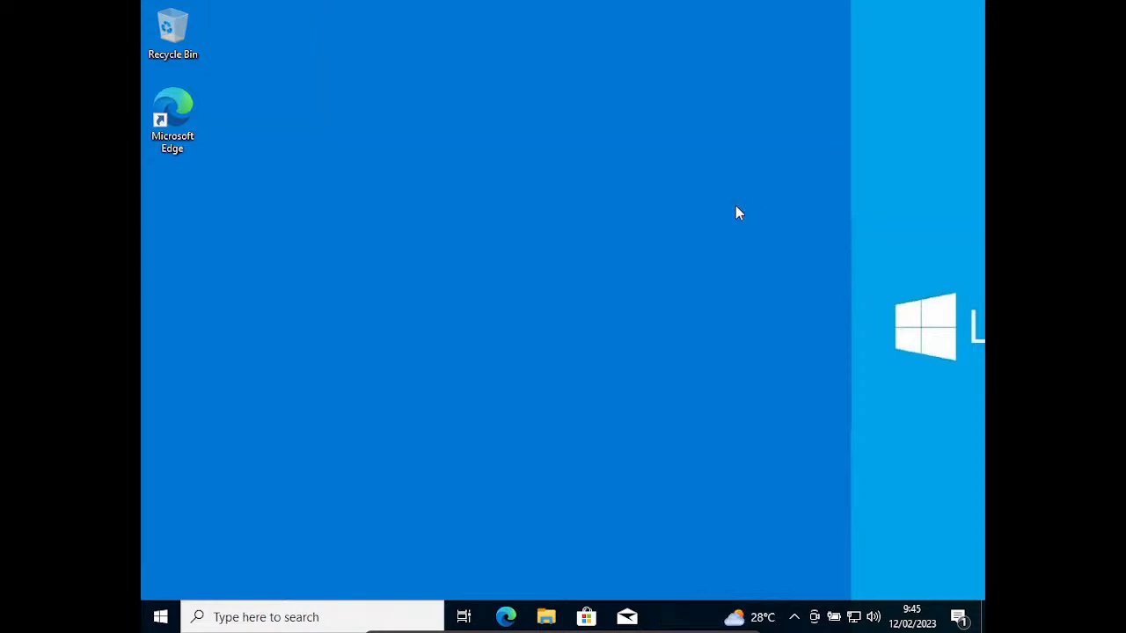
Step: Insert the Guest Additions CD image into the virtual machine
mouse_move(586, 630)
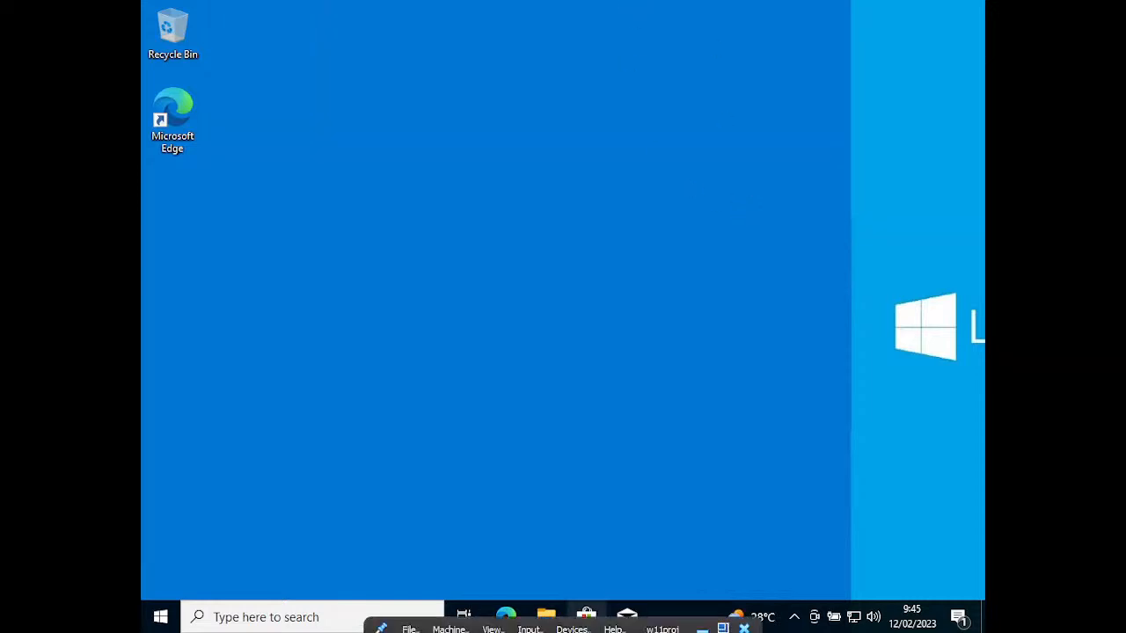
left_click(583, 624)
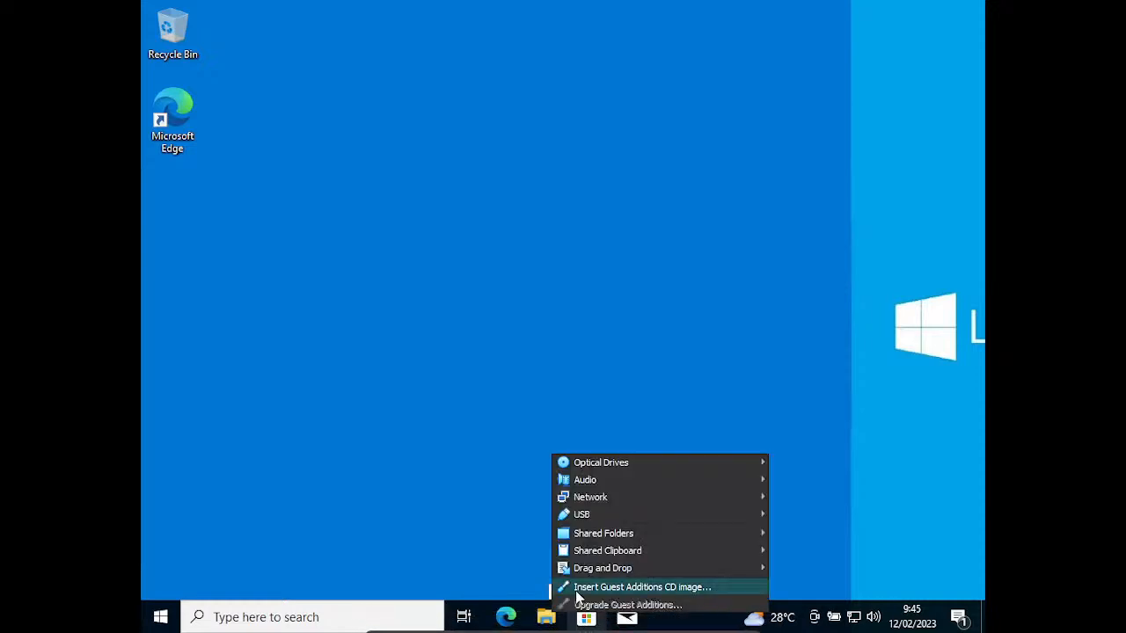
left_click(580, 587)
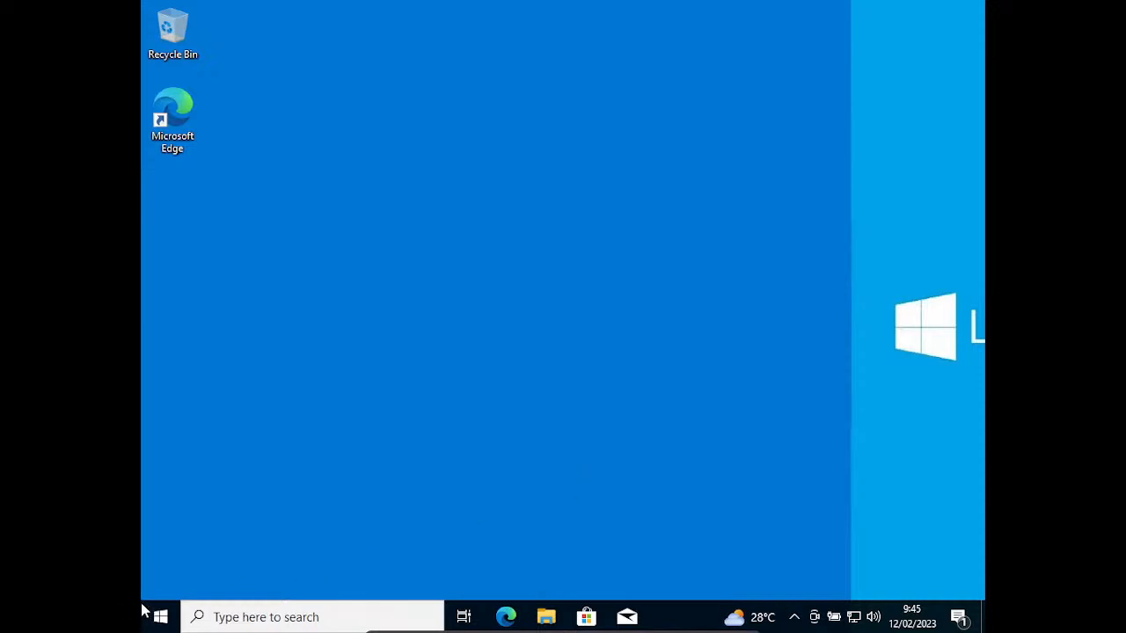
Step: Close the guest's Start app list and bring up the Close Virtual Machine dialog
left_click(167, 618)
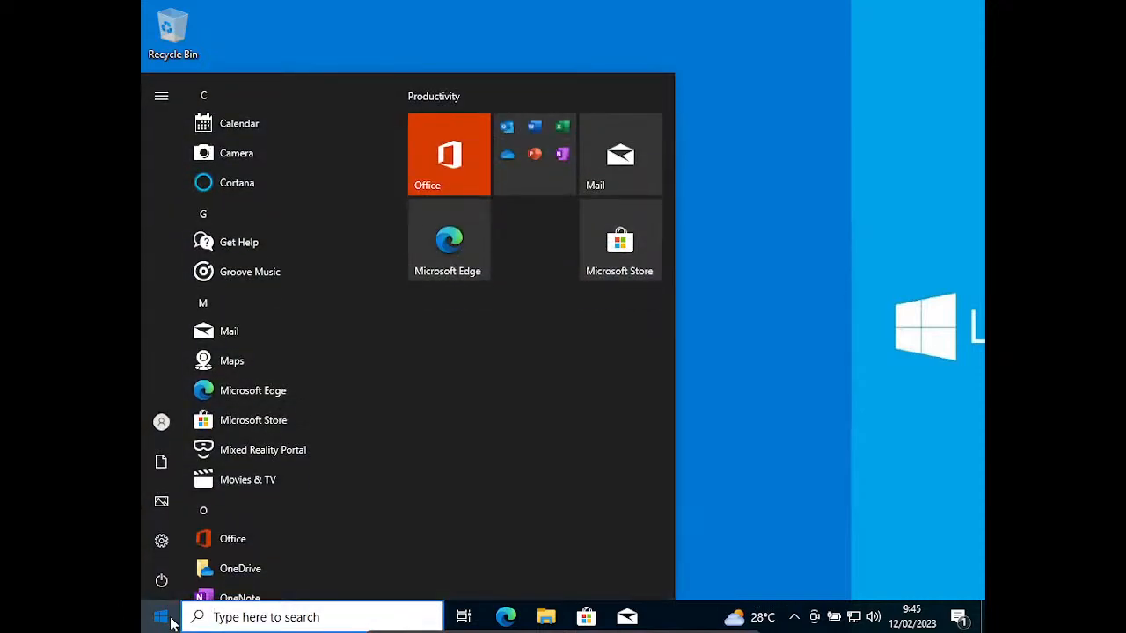
left_click(169, 618)
left_click(169, 619)
left_click(168, 618)
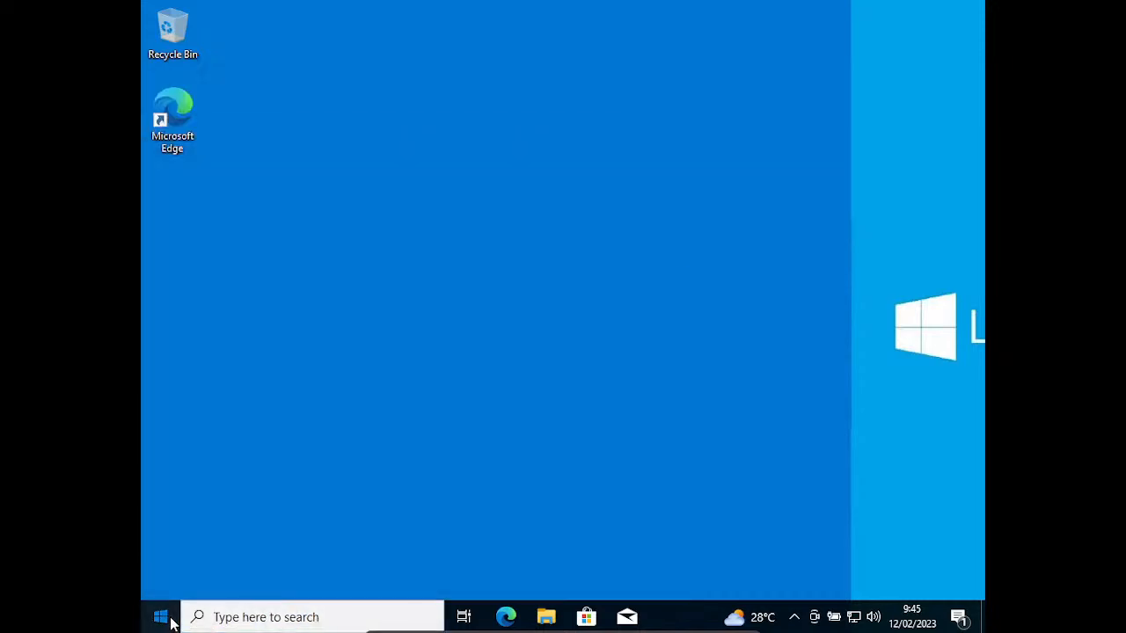
left_click(169, 618)
left_click(169, 619)
left_click(169, 618)
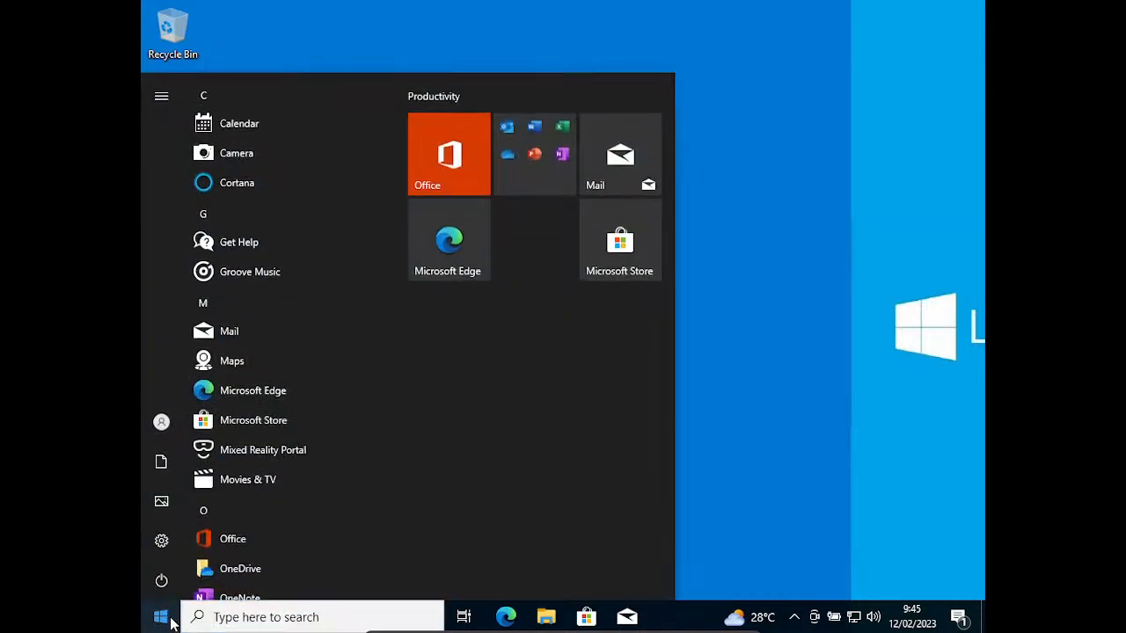
left_click(169, 618)
left_click(169, 618)
left_click(169, 618)
left_click(168, 618)
left_click(169, 618)
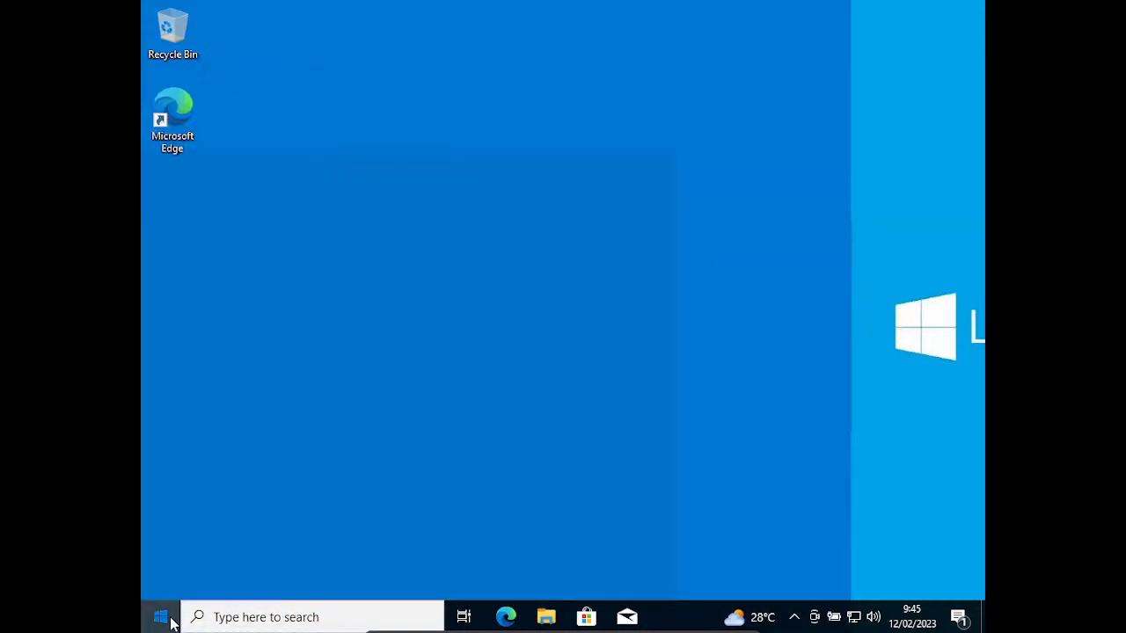
left_click(169, 618)
left_click(169, 618)
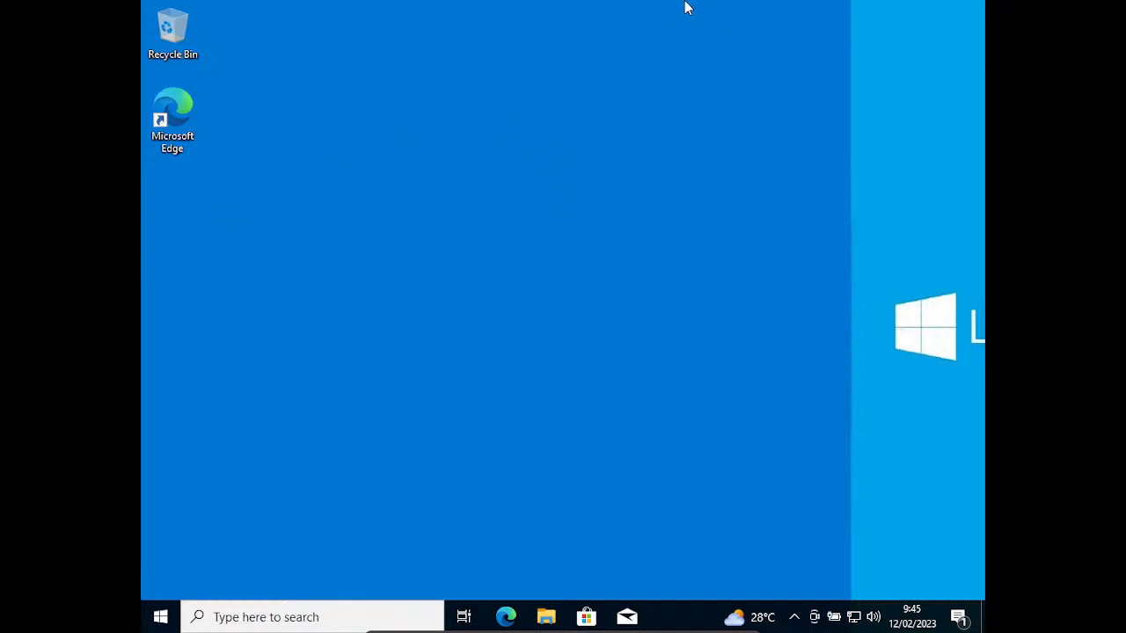
mouse_move(560, 626)
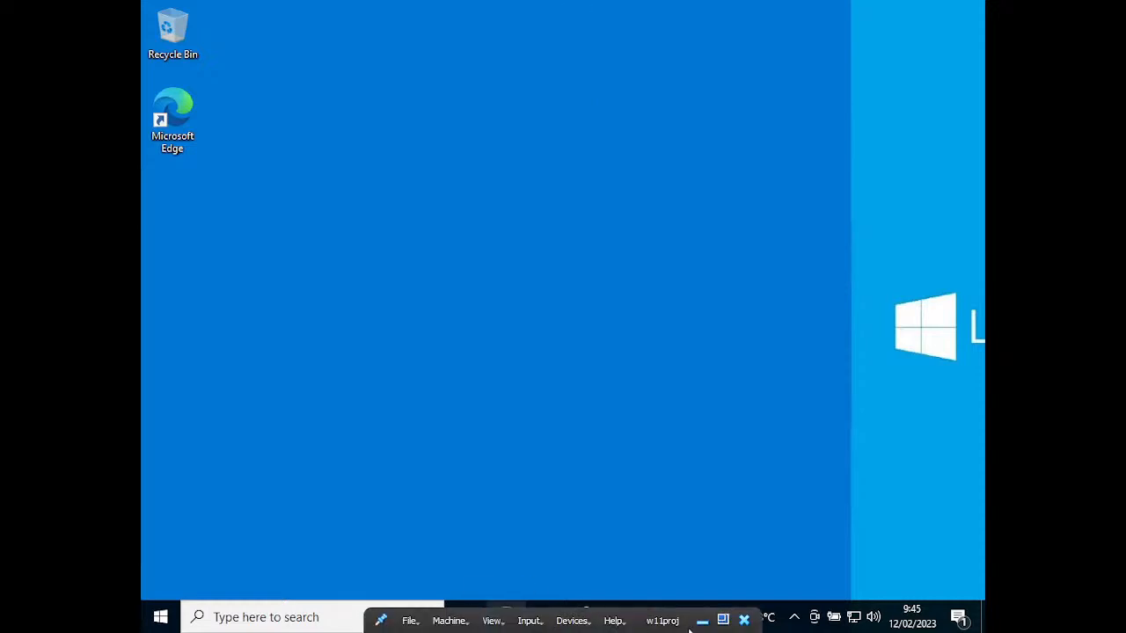
left_click(743, 620)
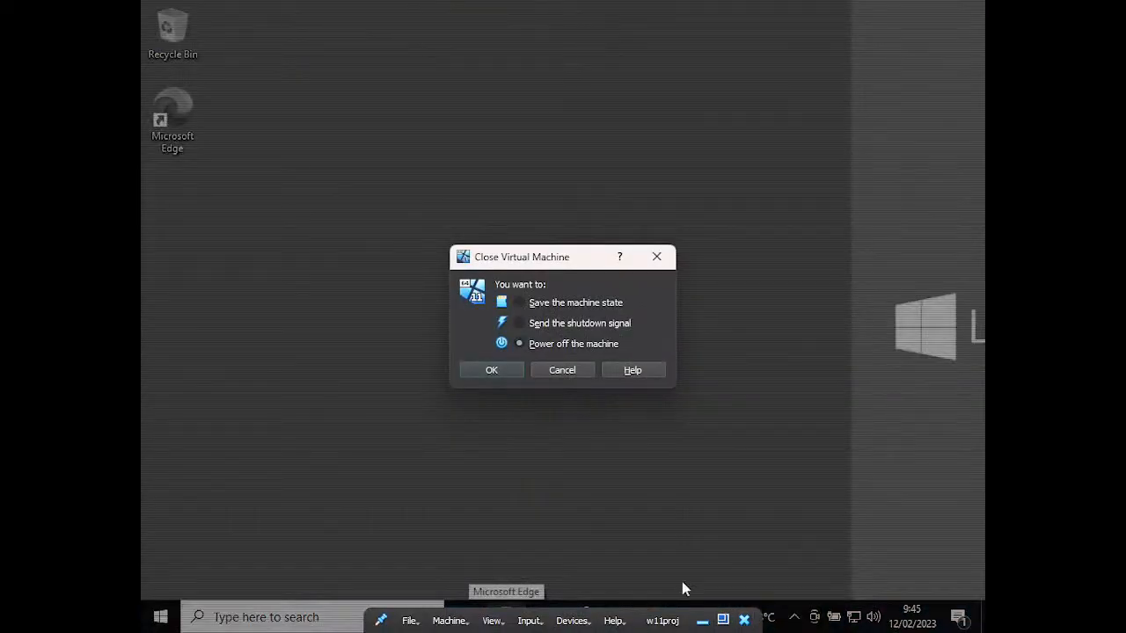
Step: Power off the VM, close VirtualBox, and maximize the NTLite window
left_click(515, 369)
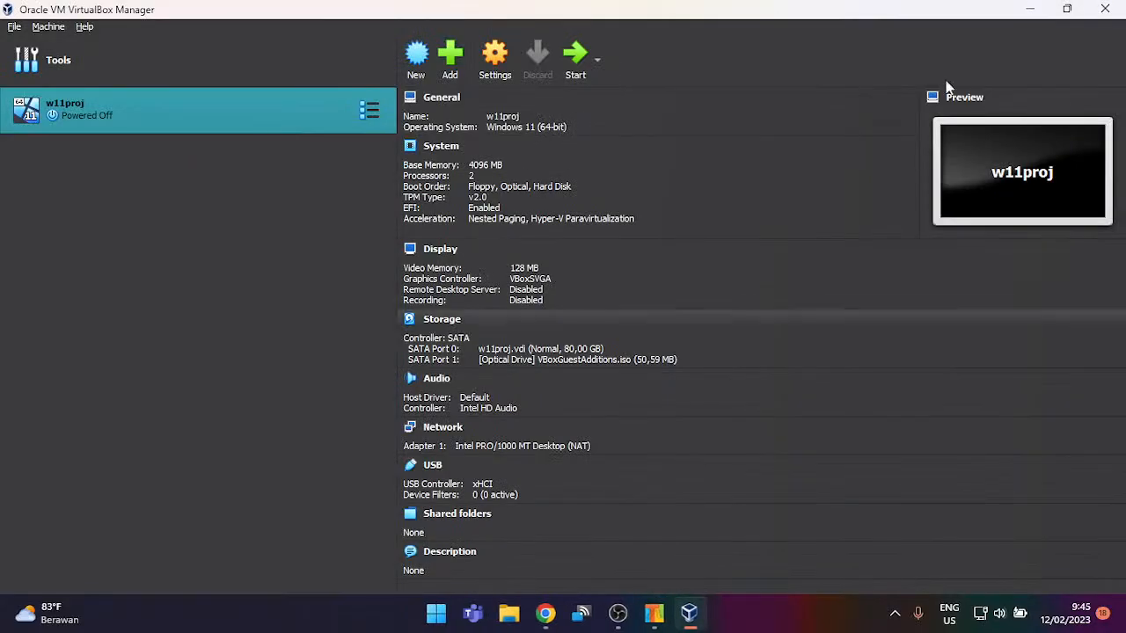
left_click(1109, 8)
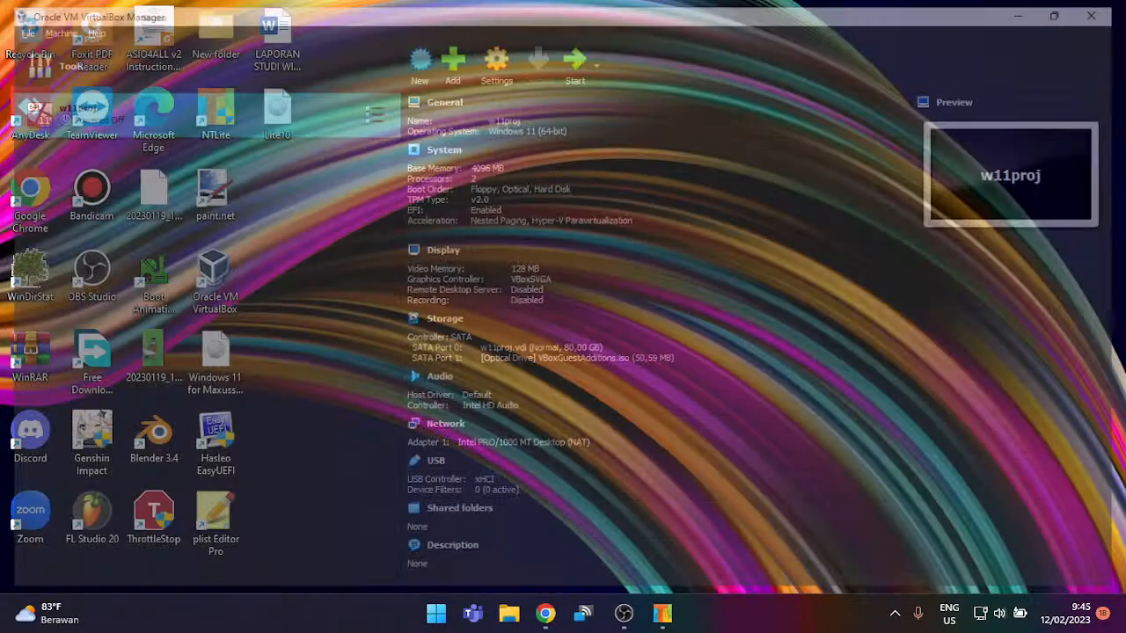
left_click(673, 618)
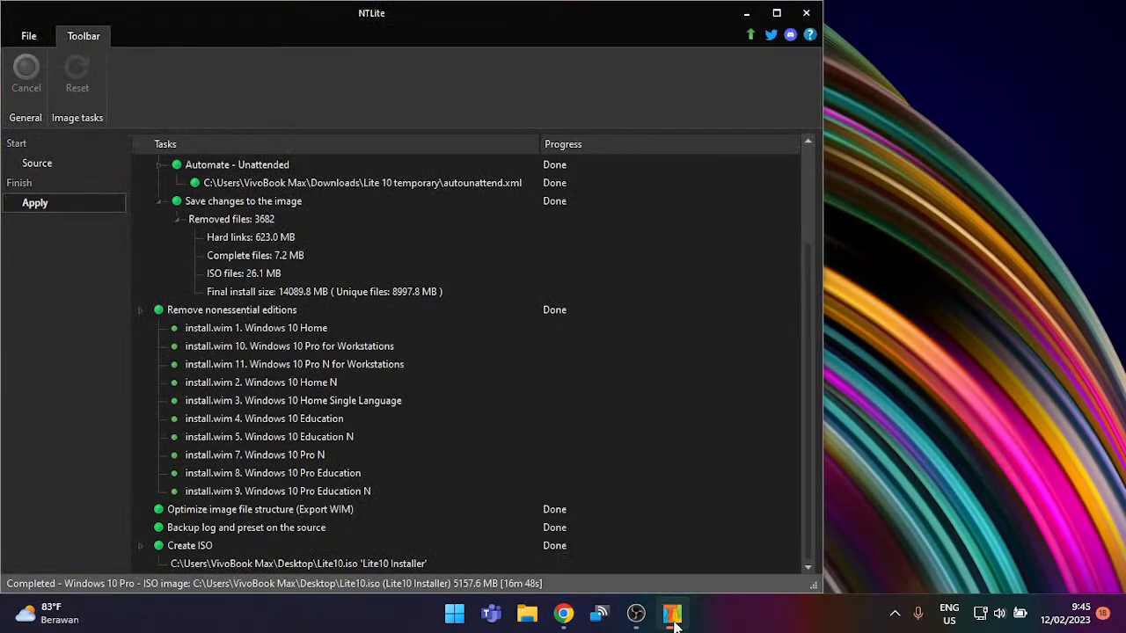
left_click(636, 614)
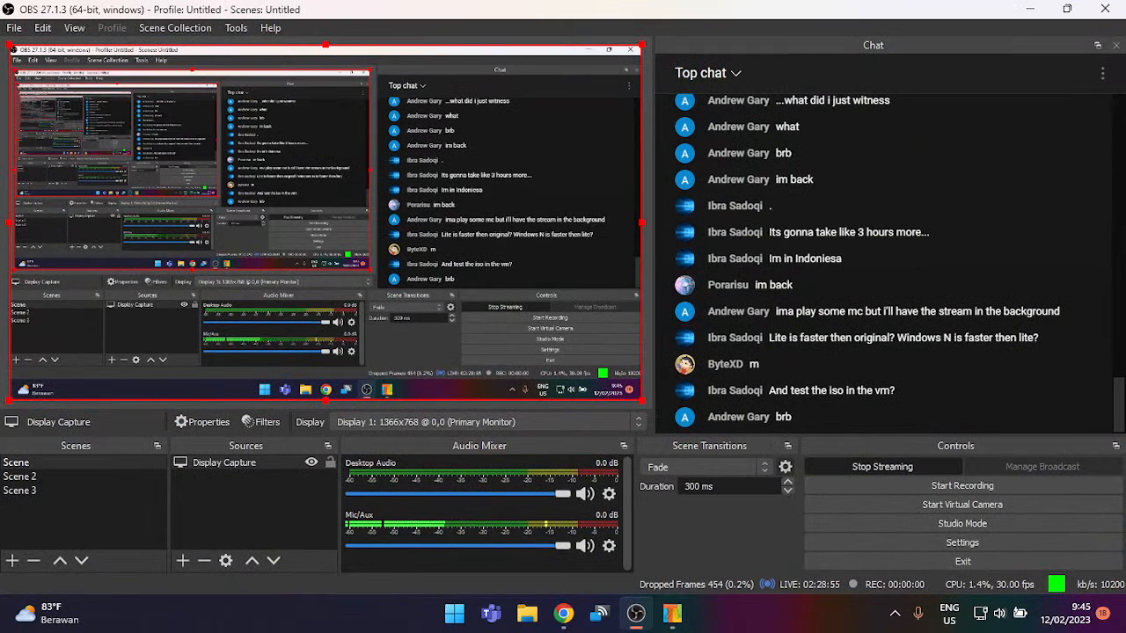
left_click(636, 614)
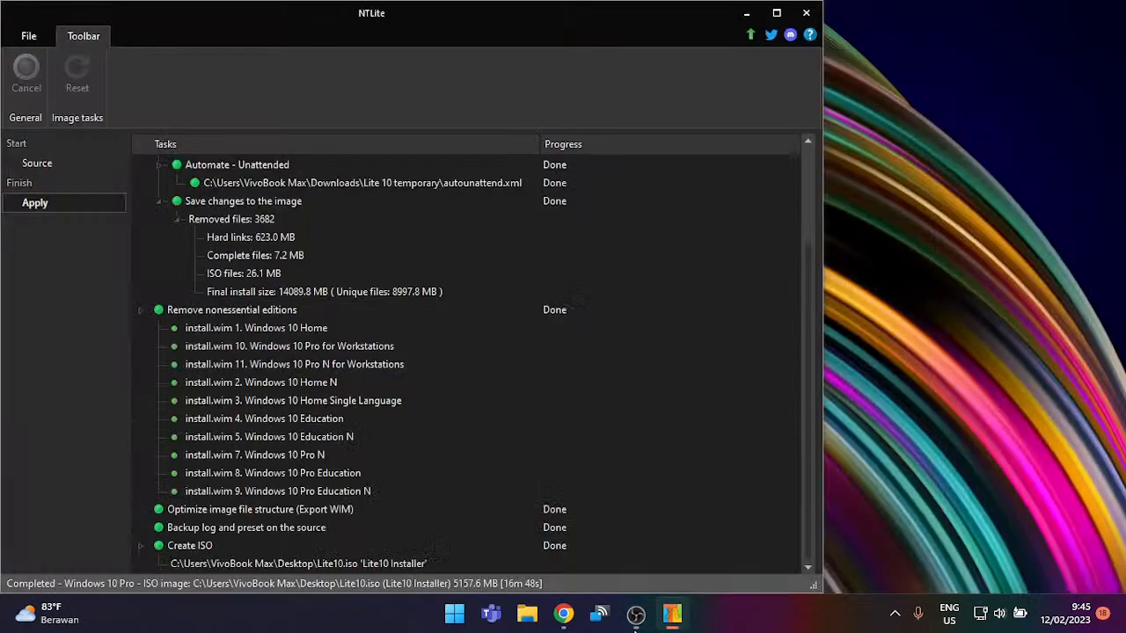
left_click(778, 13)
Step: On the Source page, cancel mounting the Windows 10 Pro image
left_click(65, 163)
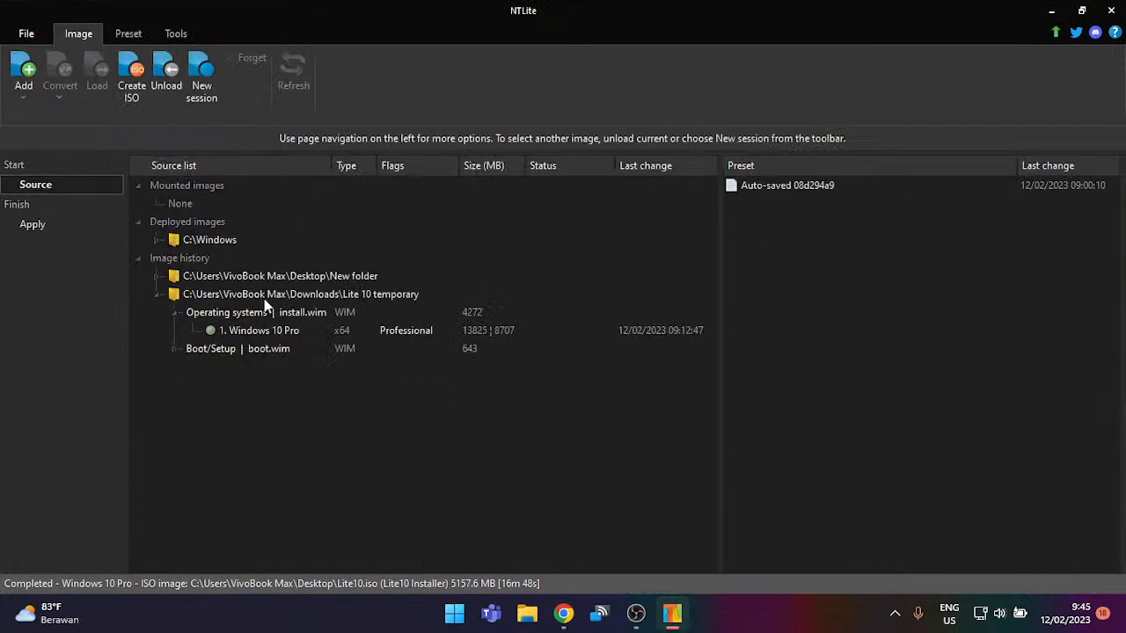
left_click(290, 333)
double_click(290, 332)
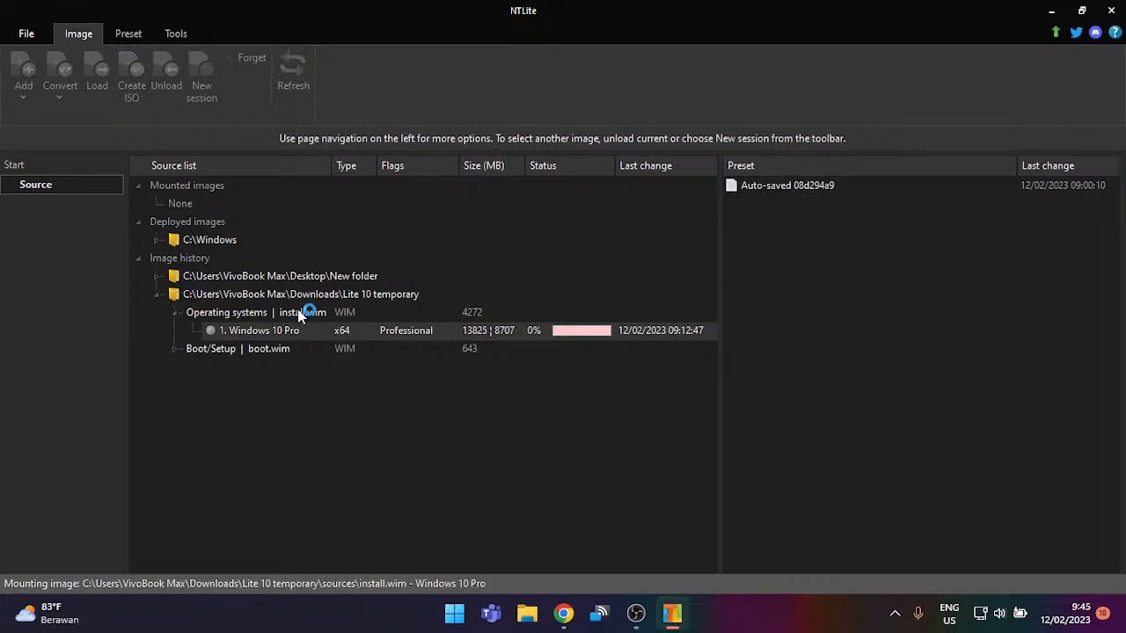
right_click(322, 325)
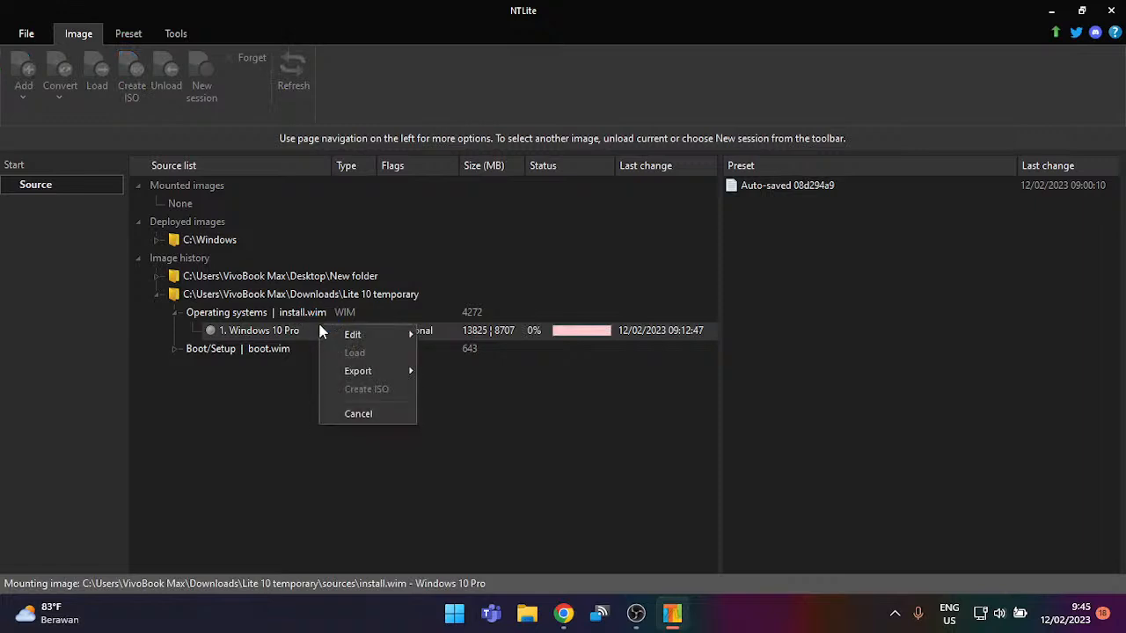
left_click(351, 418)
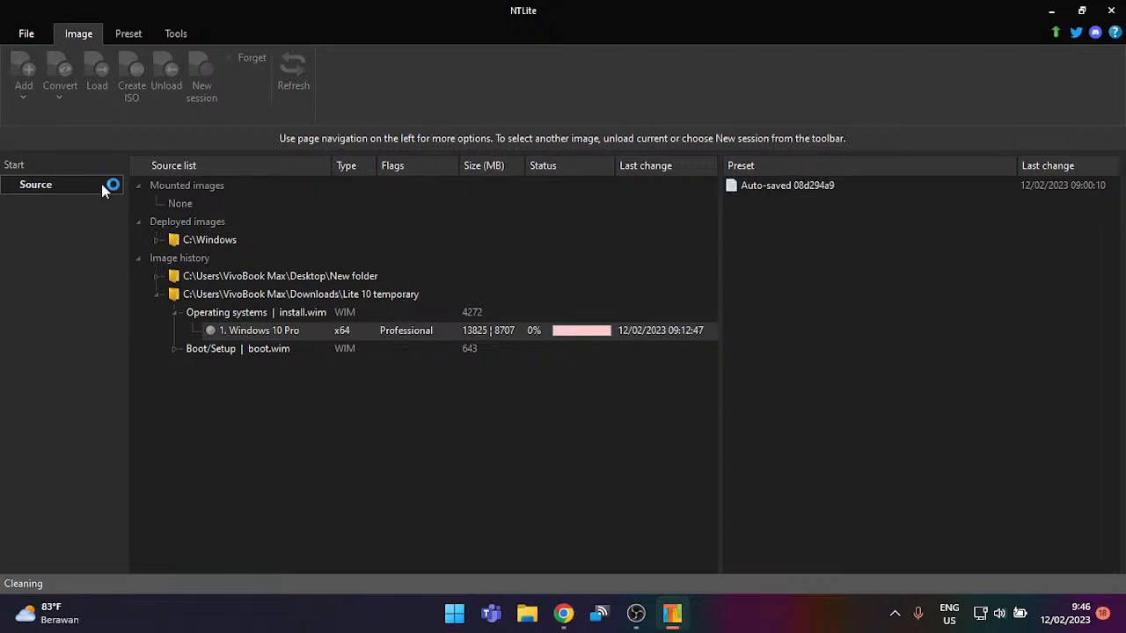
left_click(26, 33)
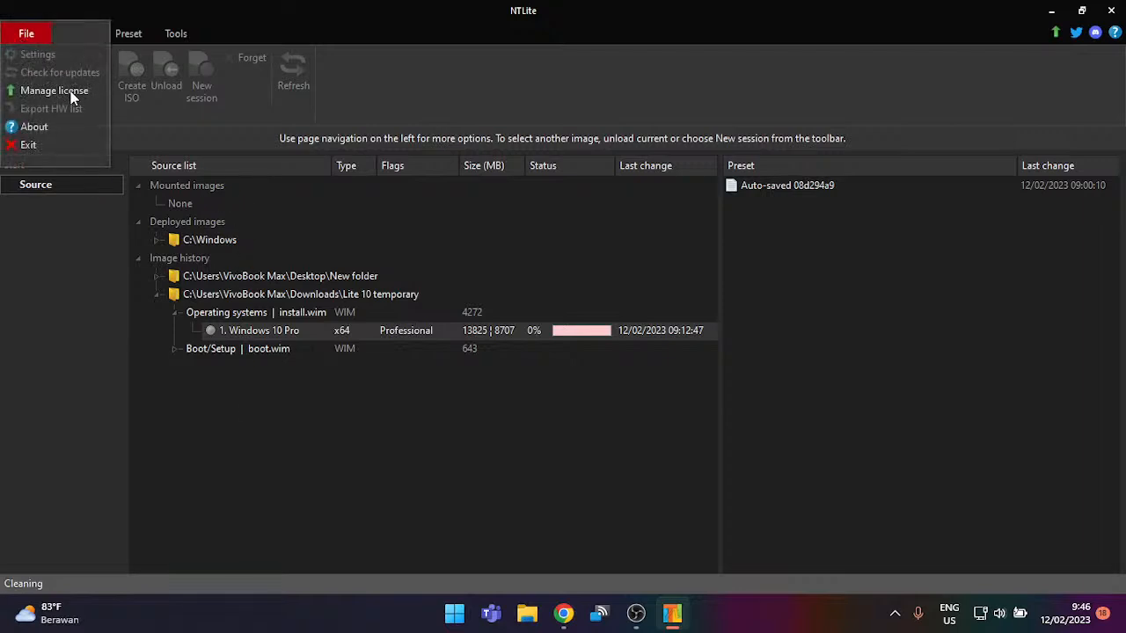
left_click(166, 8)
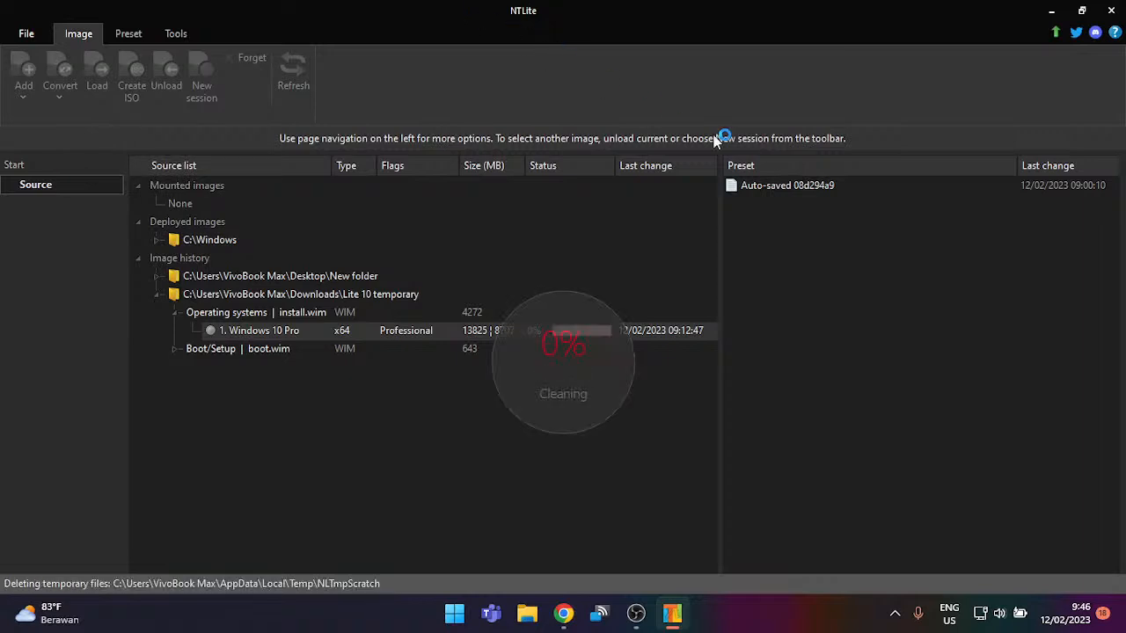
Step: Acknowledge the cancellation, choose Add > Image directory, and bring up File Explorer alongside
left_click(655, 355)
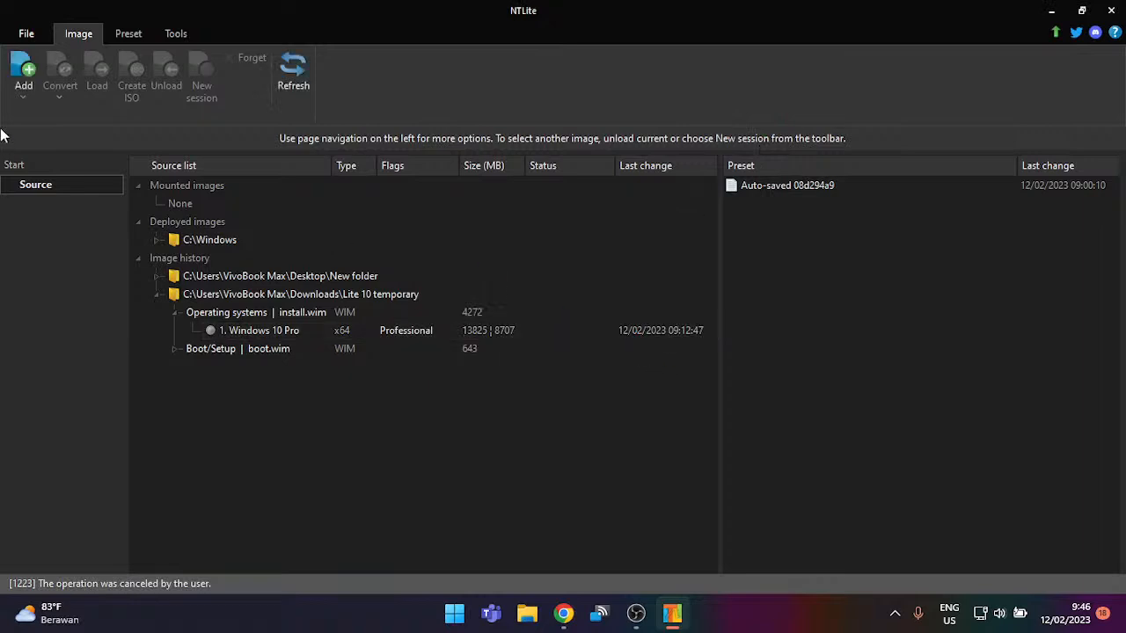
left_click(39, 91)
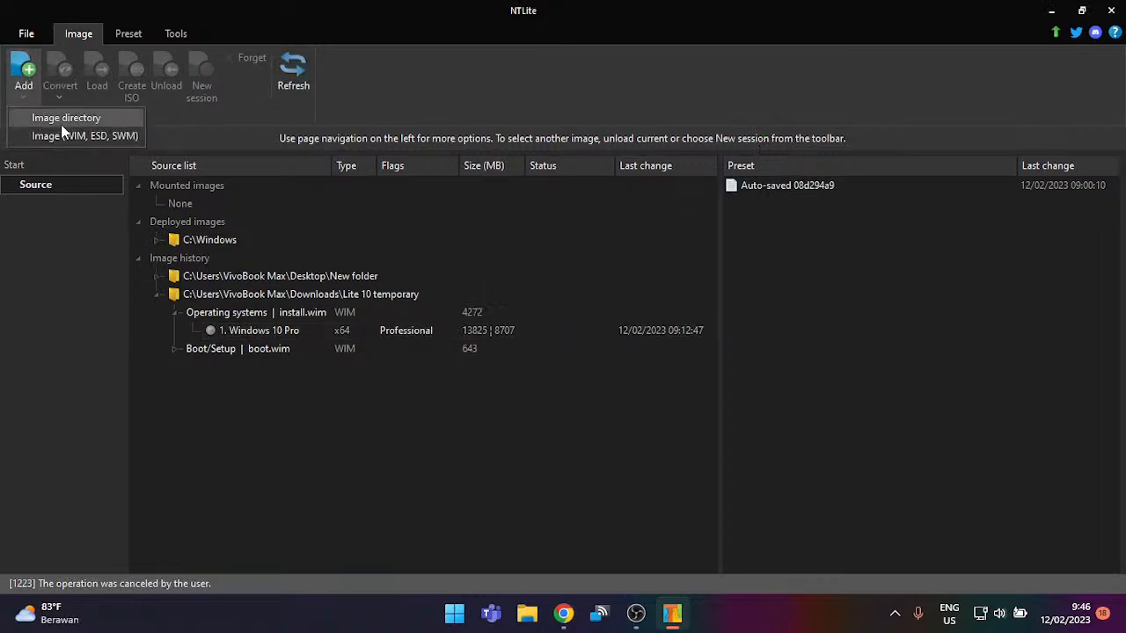
left_click(60, 124)
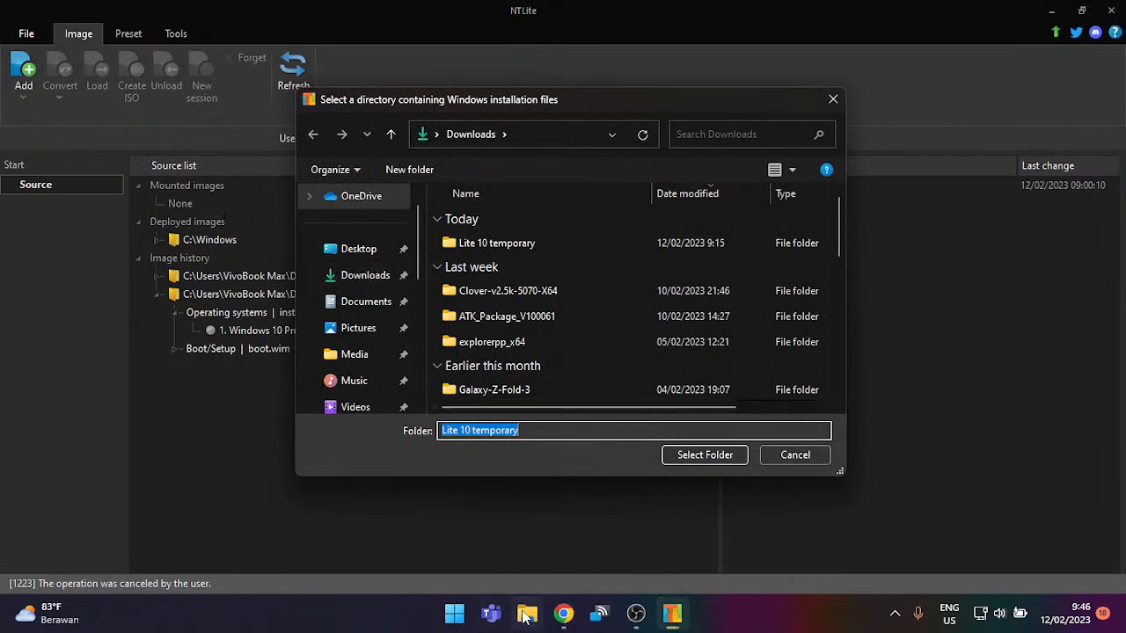
left_click(525, 616)
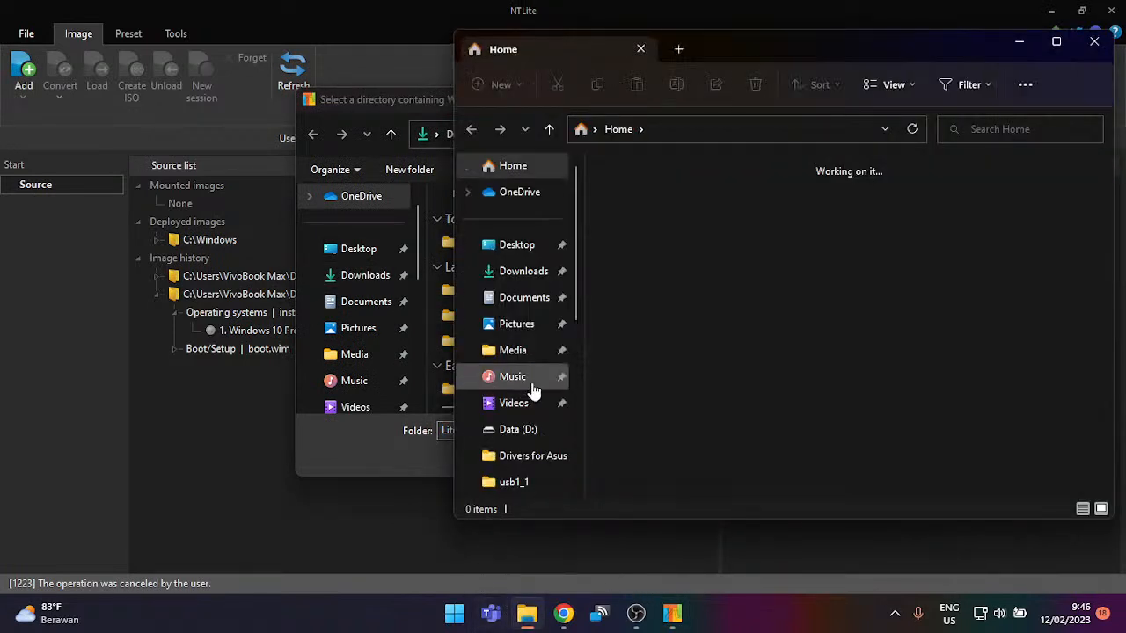
Step: Mount the Lite10 ISO from the Desktop and select all files on the disc
left_click(526, 274)
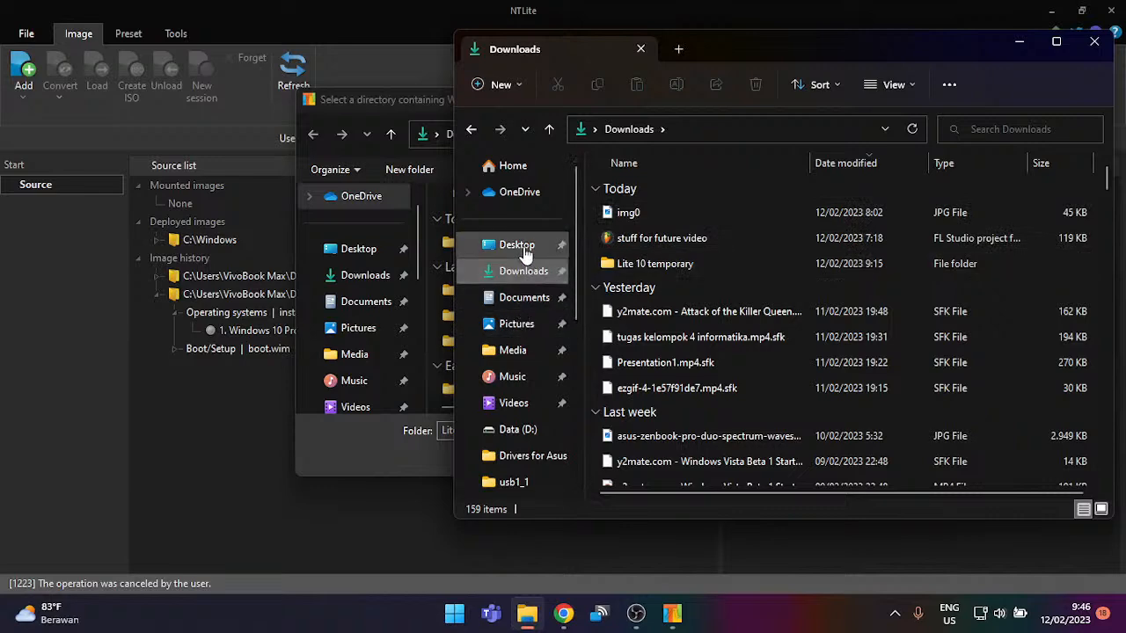
left_click(523, 246)
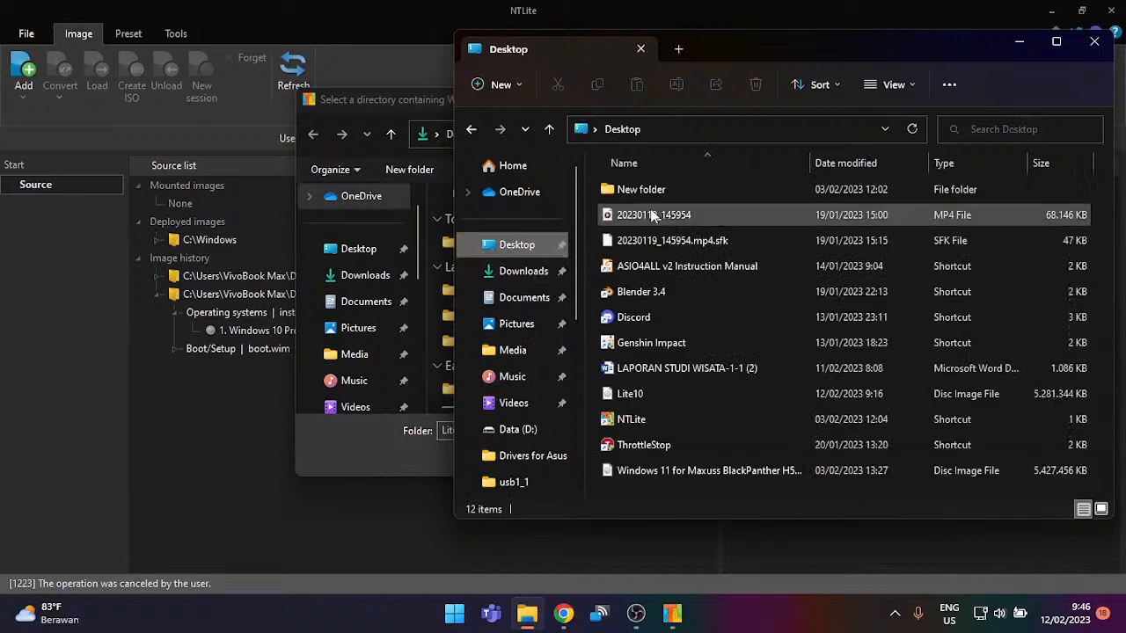
left_click(689, 393)
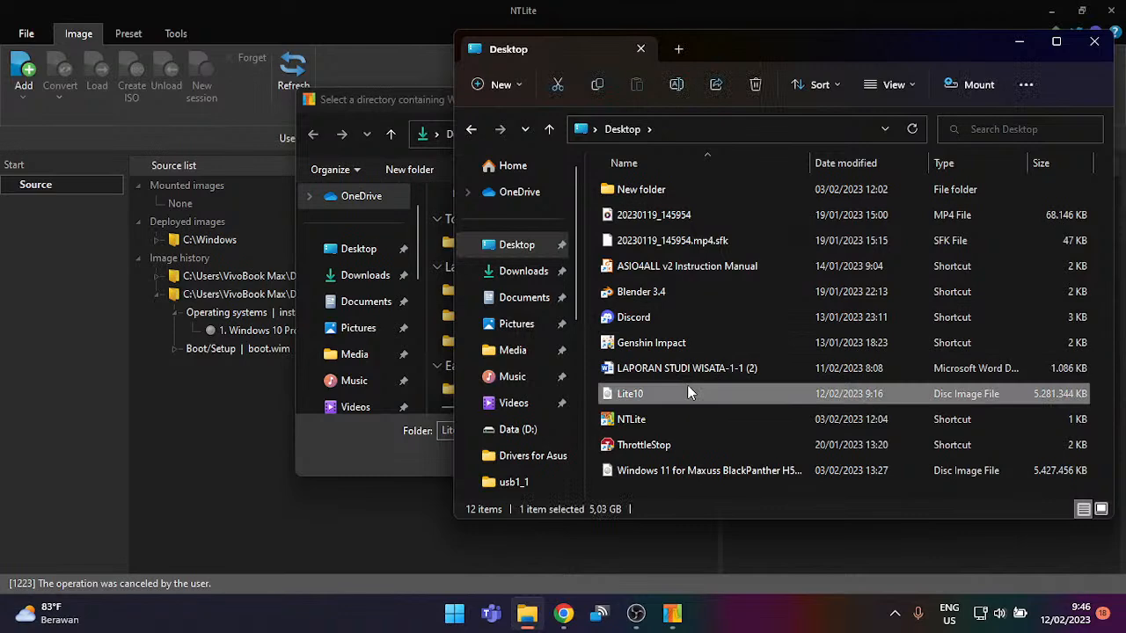
double_click(688, 393)
left_click_drag(643, 488, 897, 185)
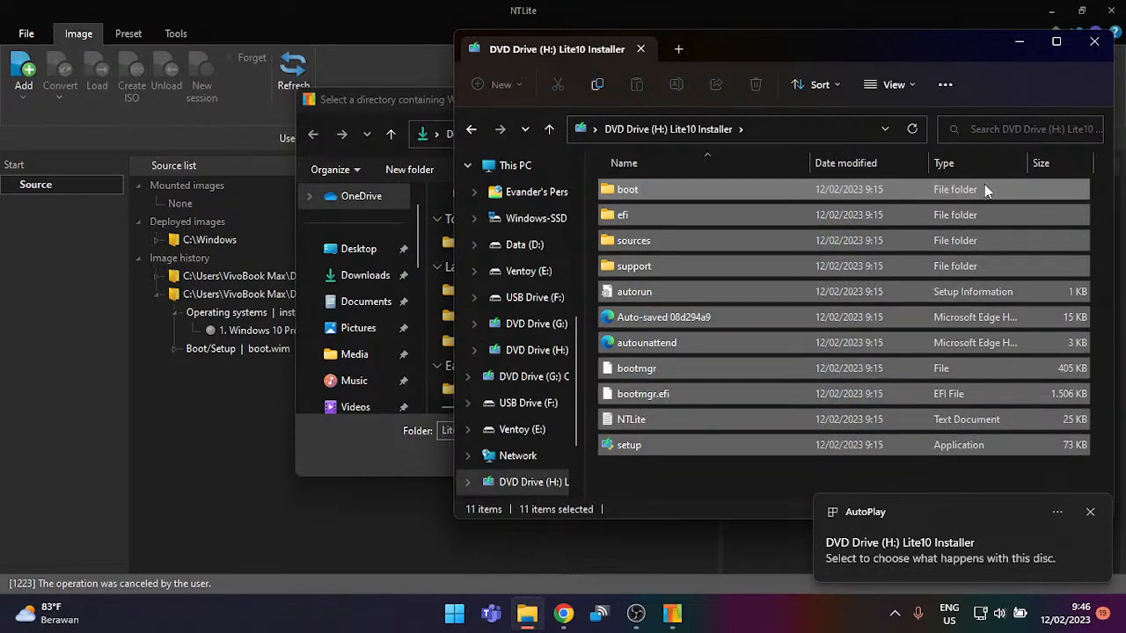
left_click(466, 131)
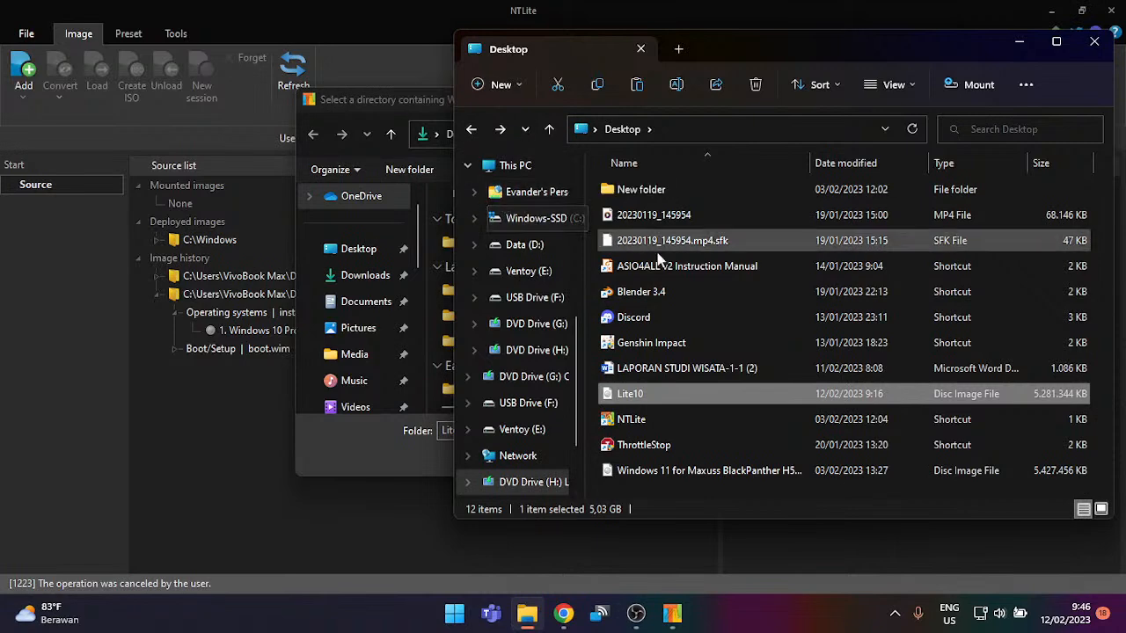
double_click(700, 200)
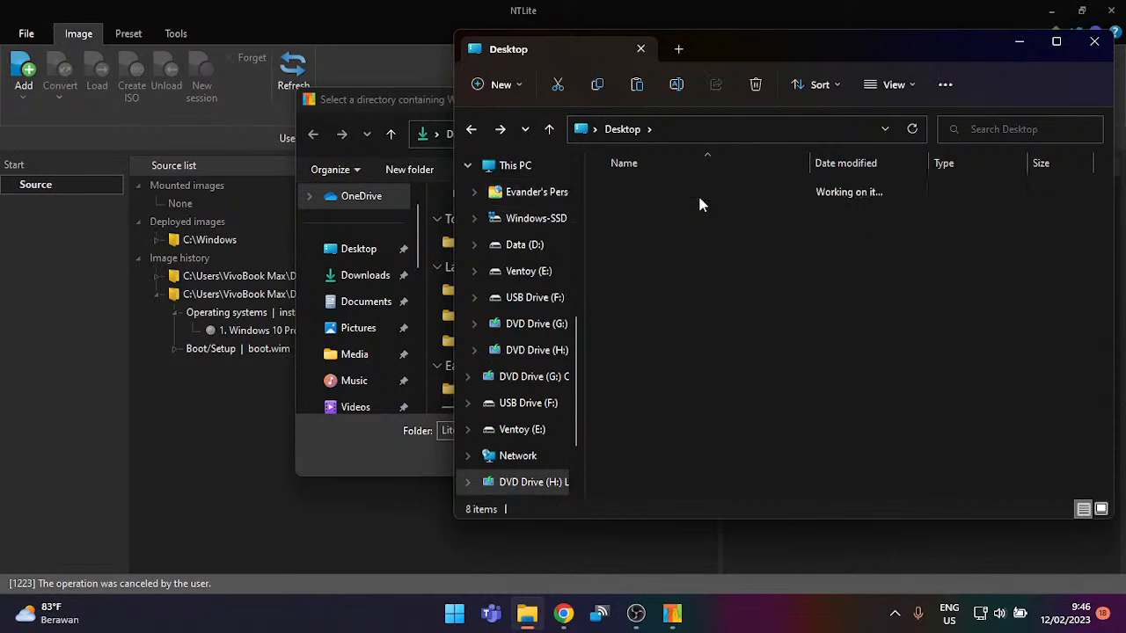
Step: Browse to Downloads and inspect the Lite 10 temporary folder without renaming it
left_click(621, 129)
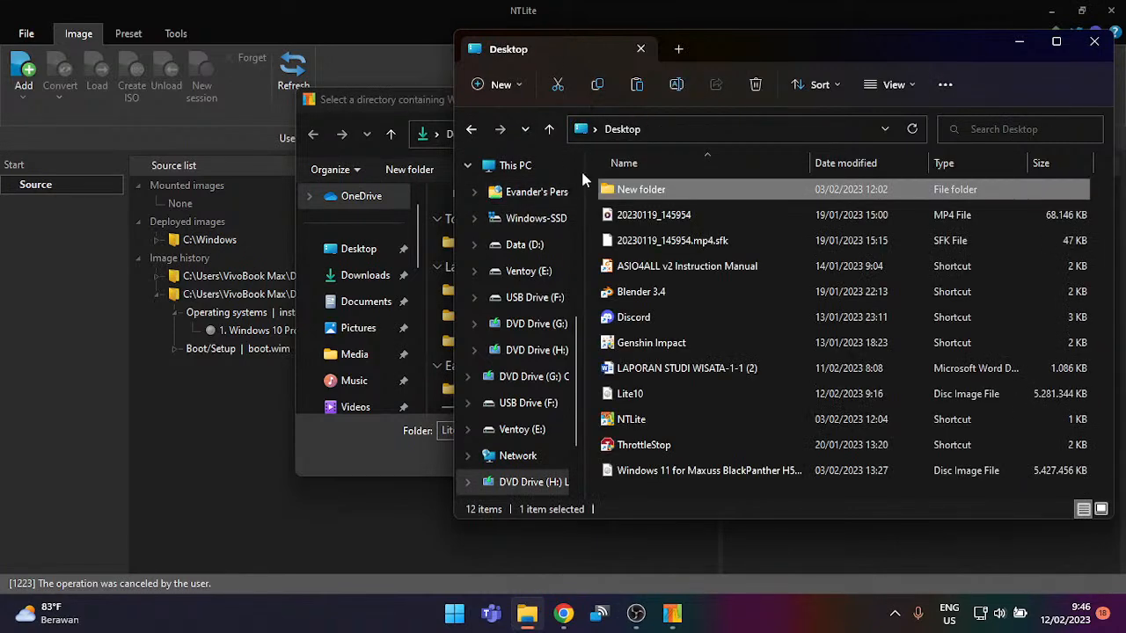
left_click(527, 218)
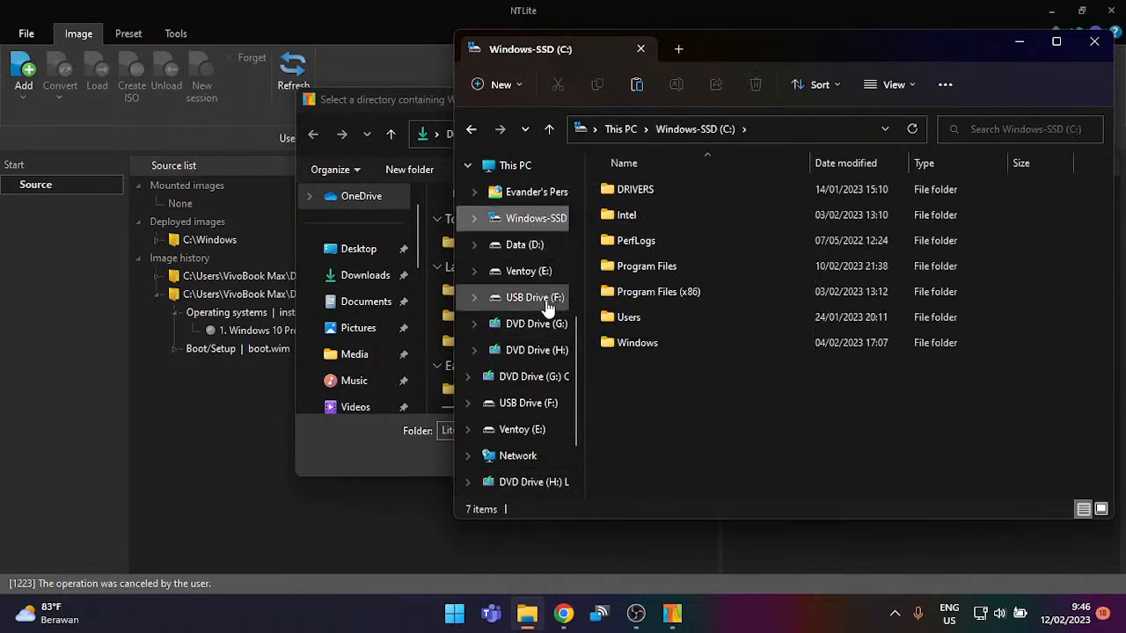
scroll(491, 267, "up", 3)
scroll(510, 211, "up", 3)
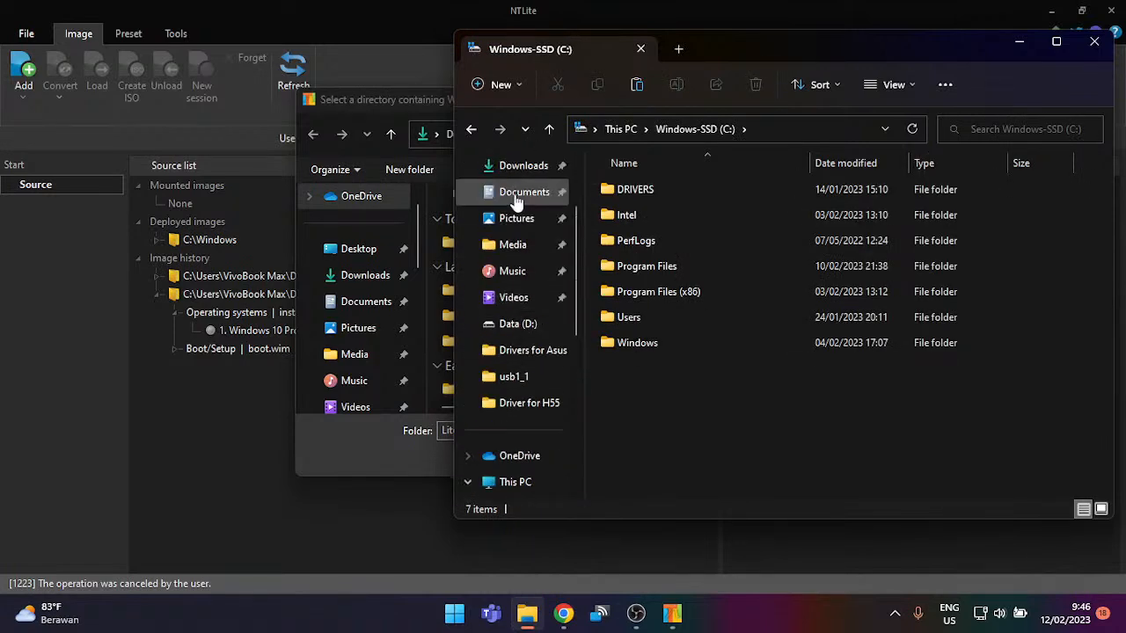
left_click(524, 165)
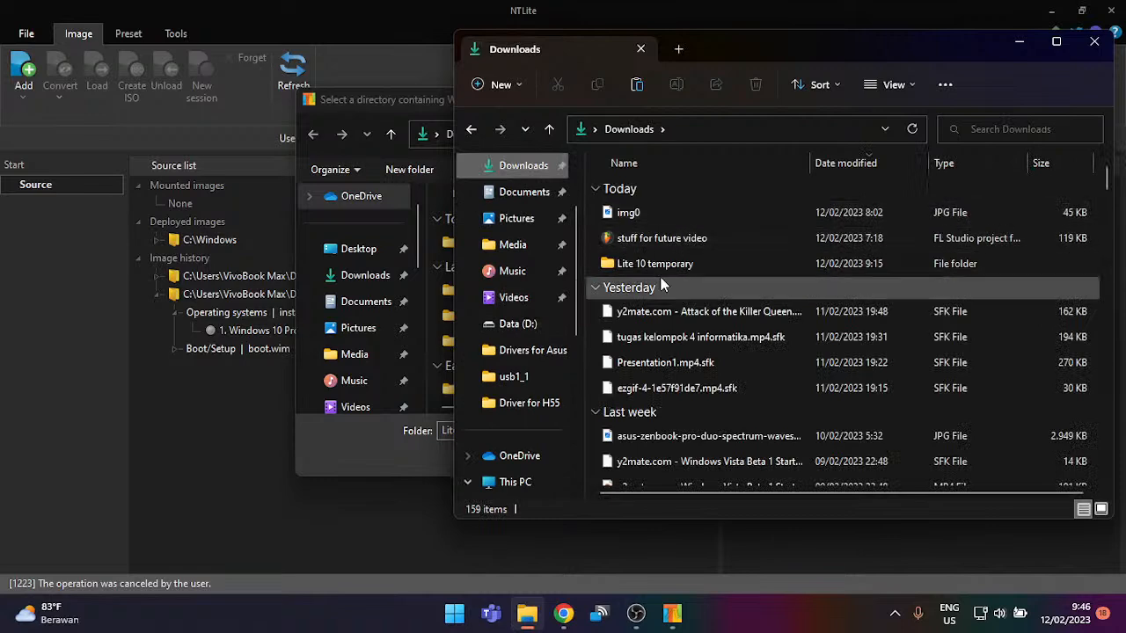
left_click(661, 264)
double_click(661, 263)
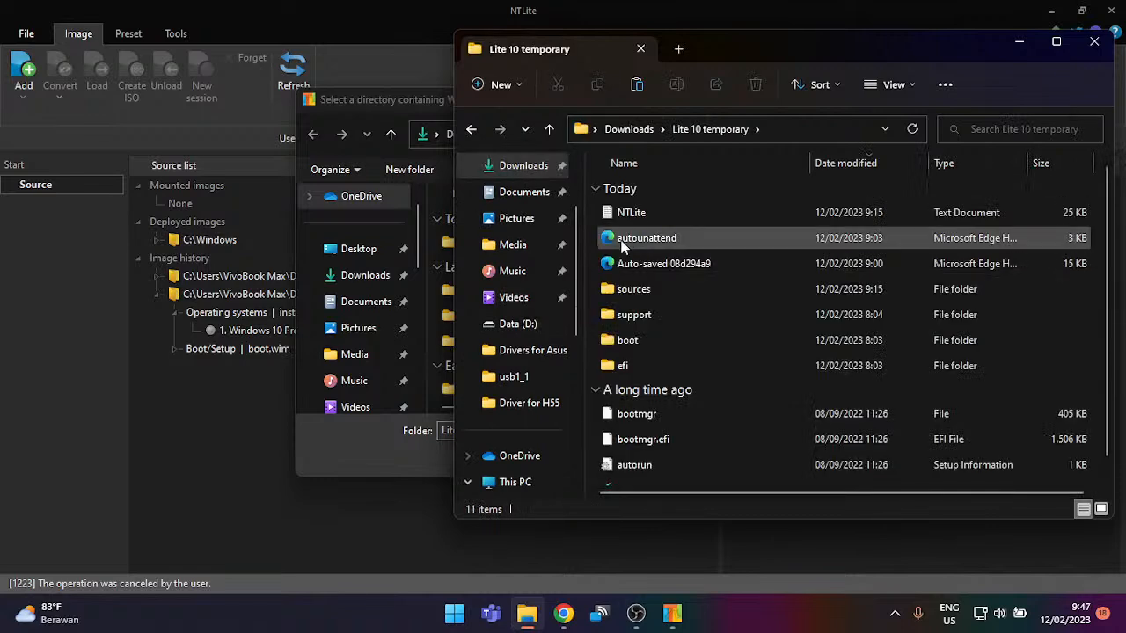
scroll(644, 278, "down", 1)
scroll(644, 278, "up", 1)
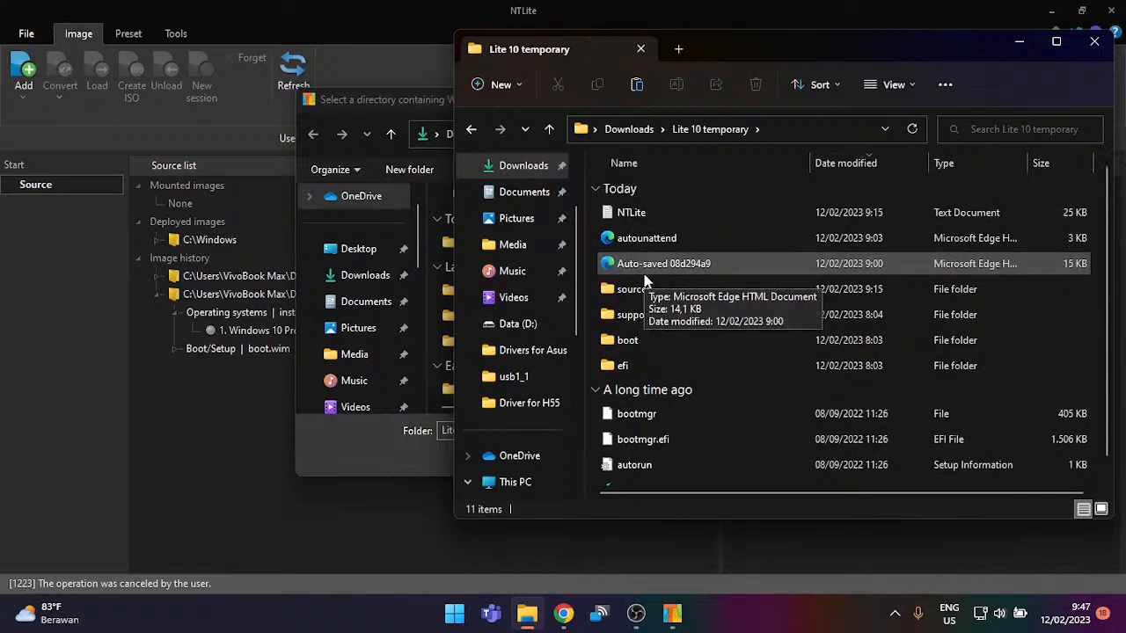
left_click(629, 129)
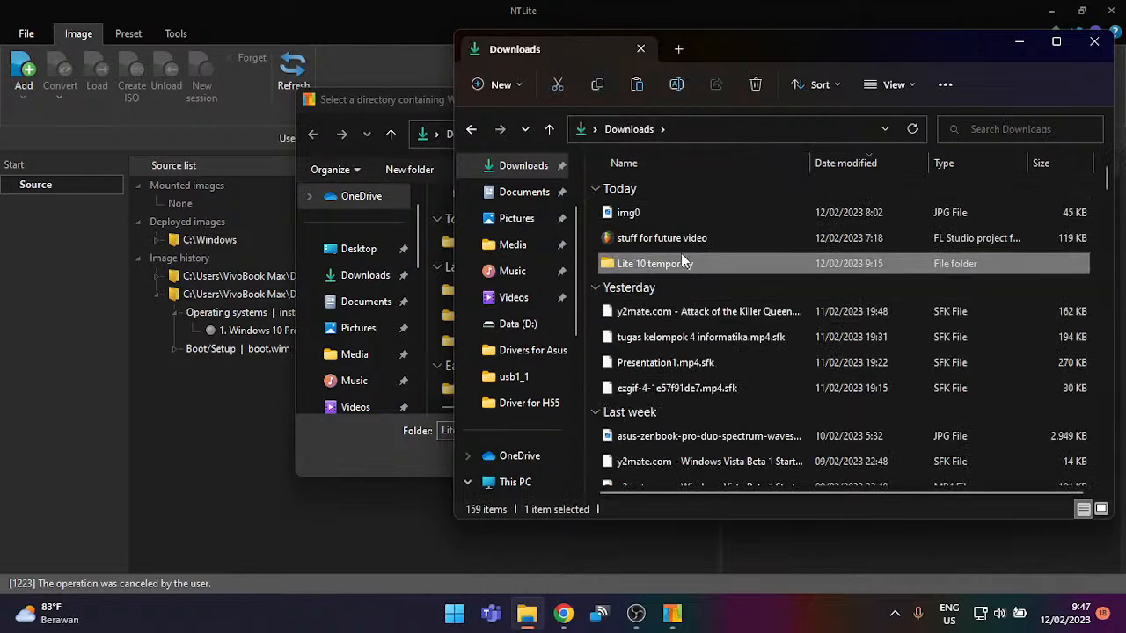
left_click(678, 264)
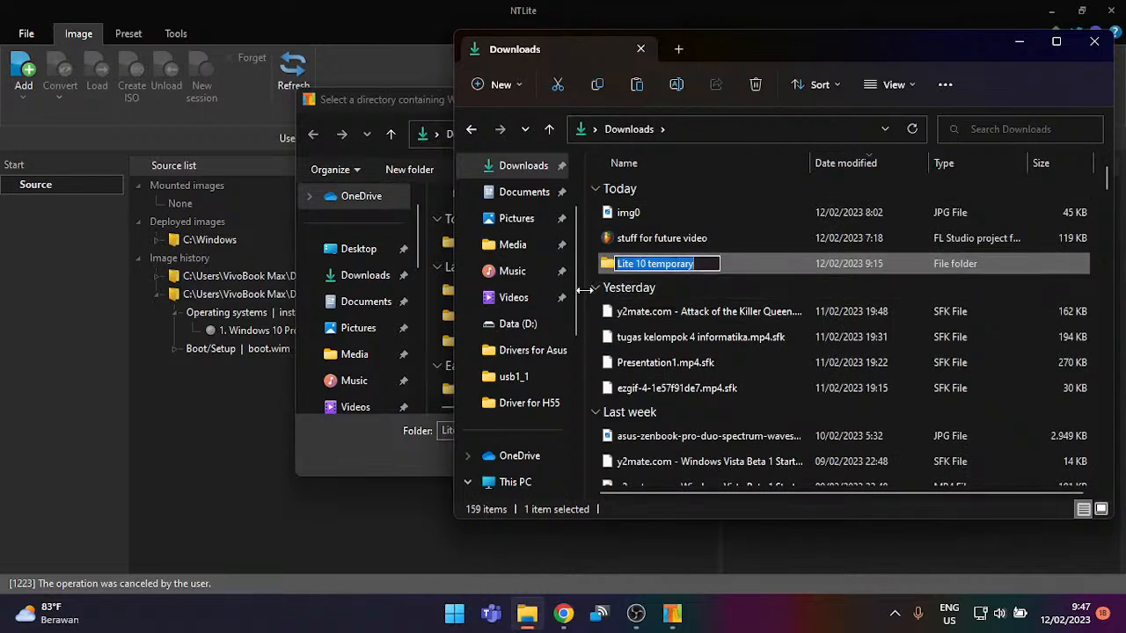
left_click(607, 290)
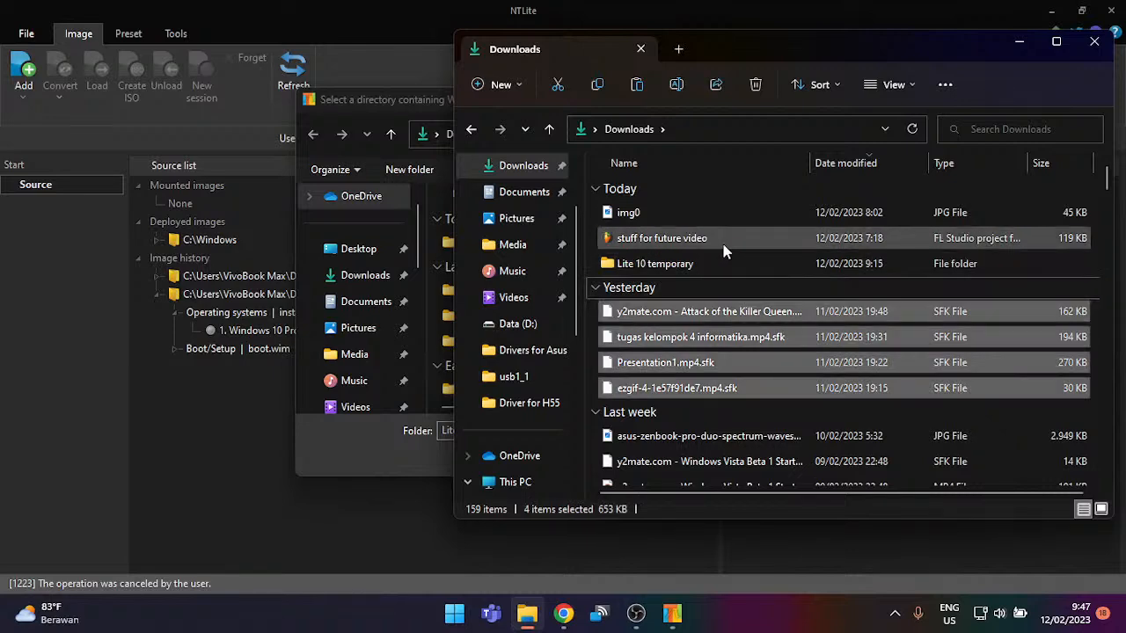
Step: Create a new folder named LITE10REEDIT in Downloads and open it
key("ctrl+shift+n")
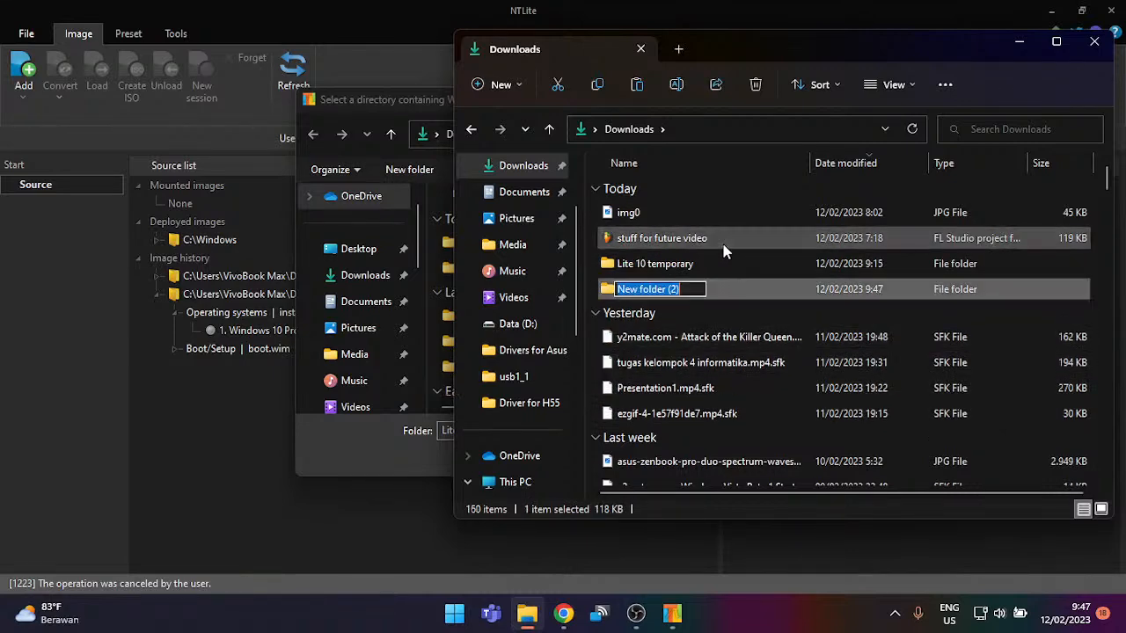
type("LITE10REED")
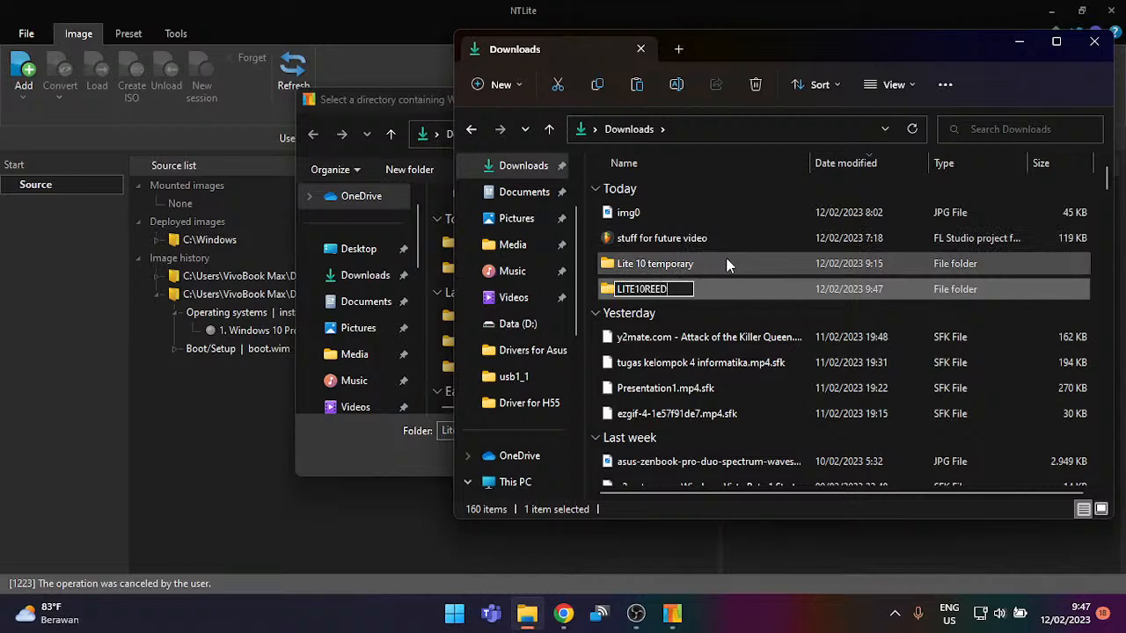
type("IT")
key("Return")
key("Return")
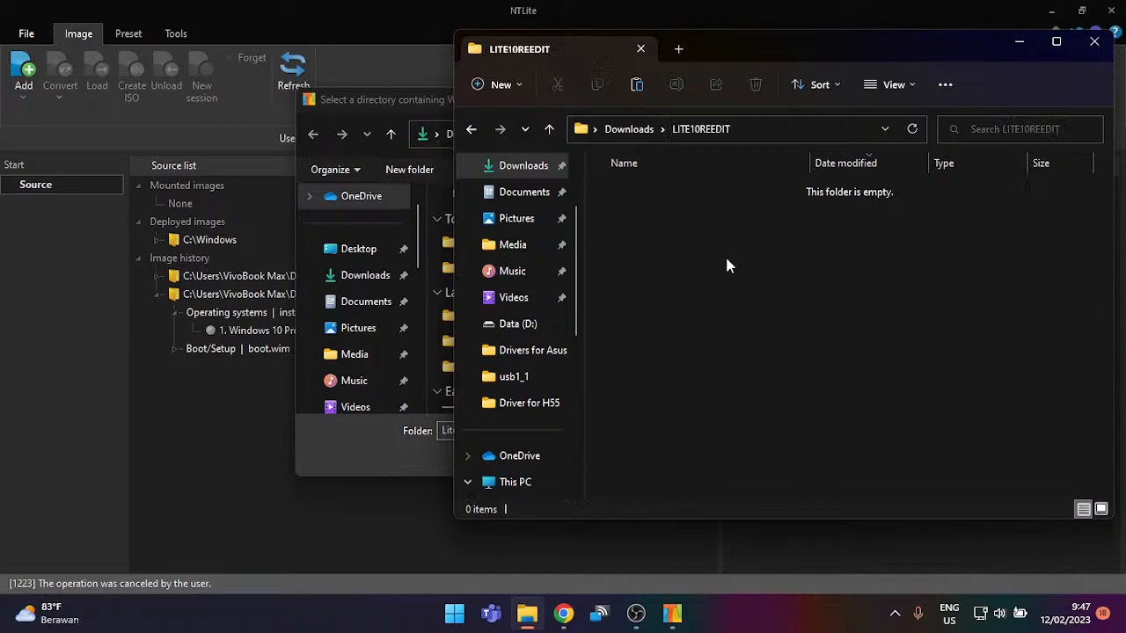
Step: Paste the installer disc files into LITE10REEDIT and pick that folder in NTLite's picker
key("ctrl+v")
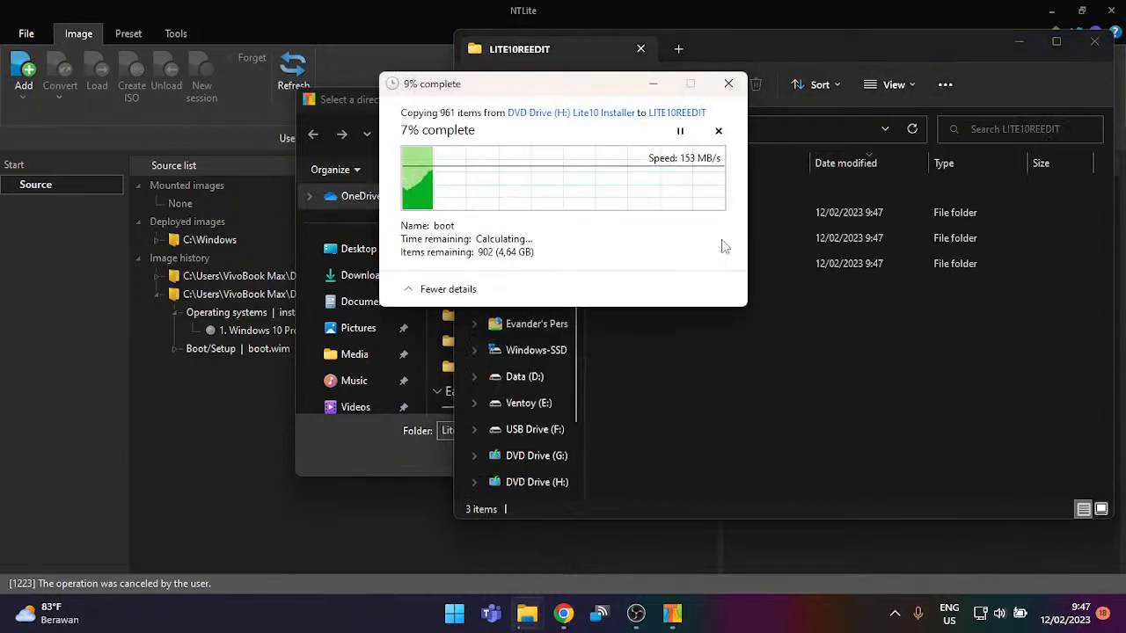
left_click(400, 451)
double_click(629, 244)
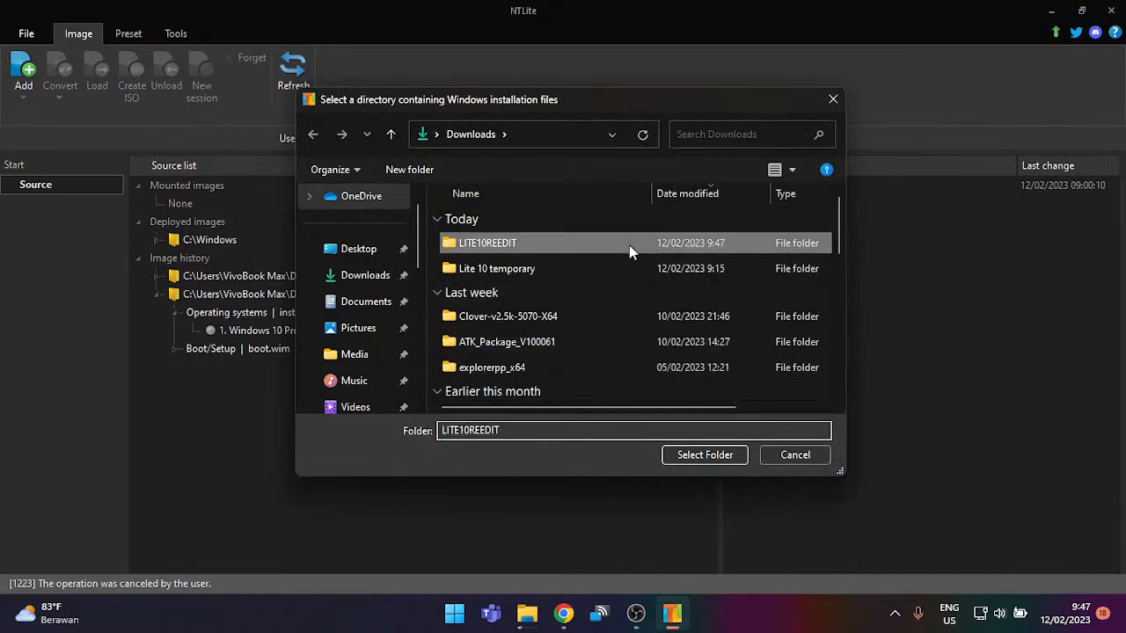
left_click(714, 459)
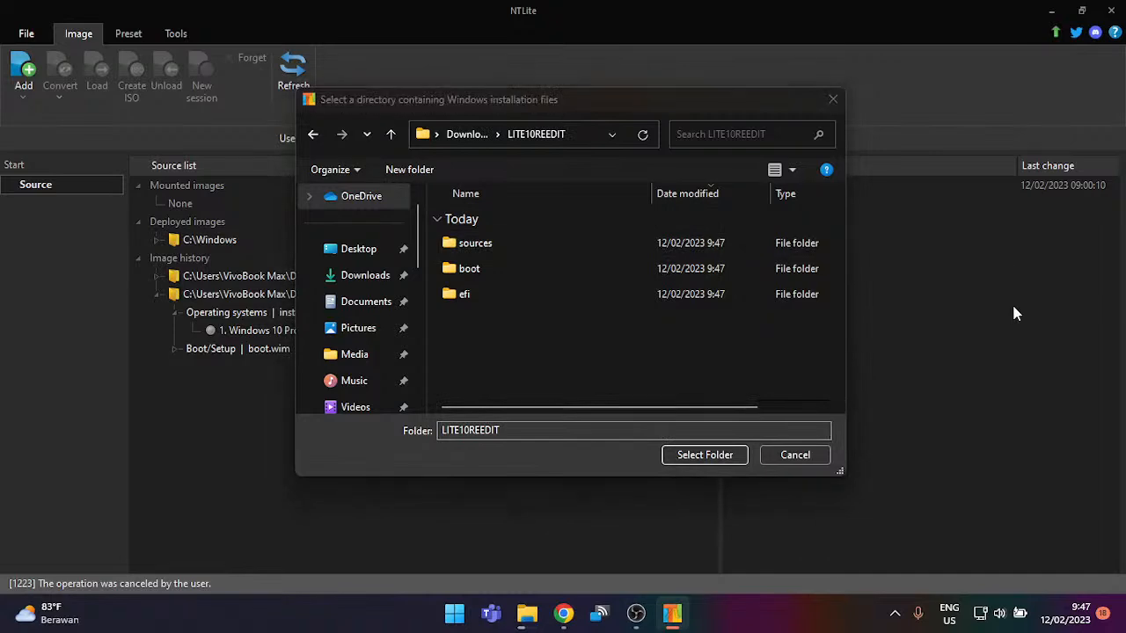
Step: Wait for the copy to finish and select all 11 items in LITE10REEDIT
left_click(636, 615)
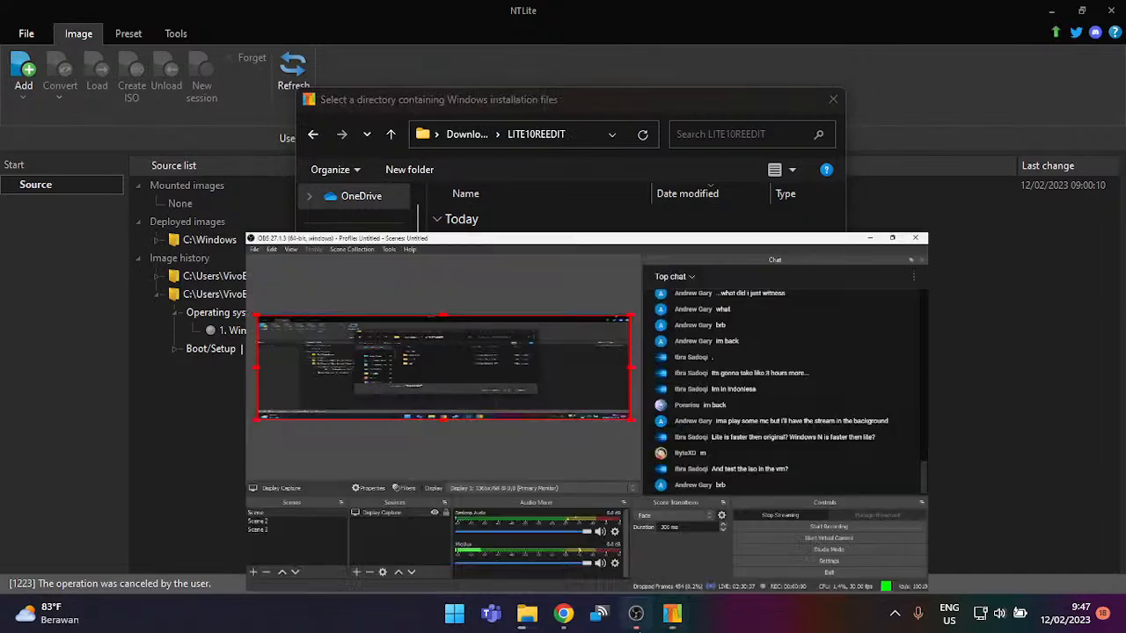
left_click(637, 614)
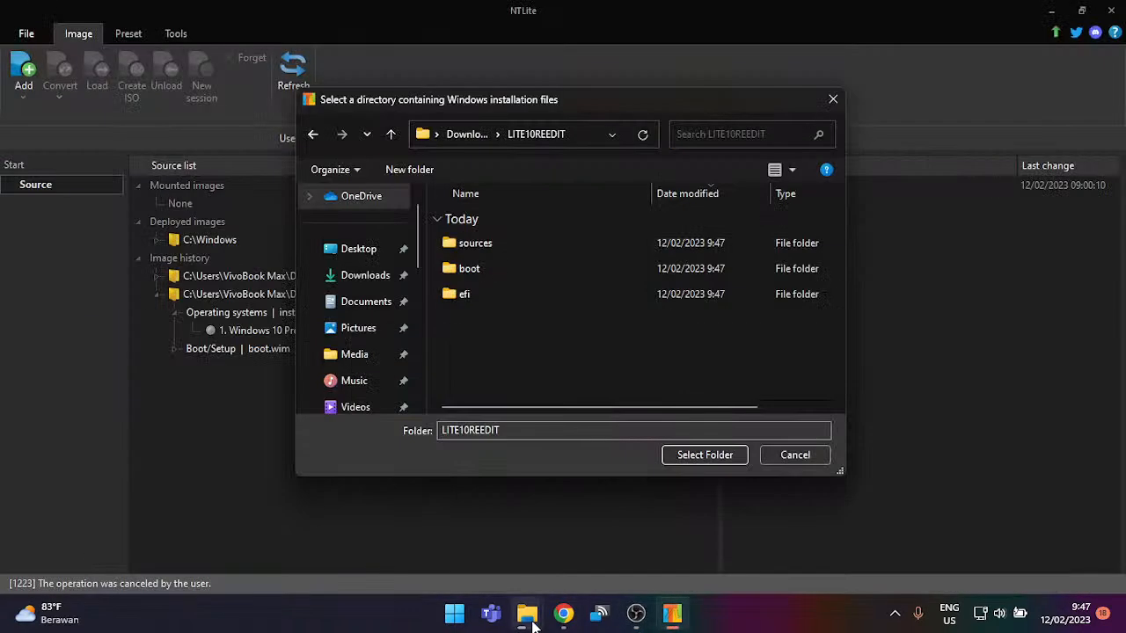
mouse_move(526, 615)
left_click(602, 545)
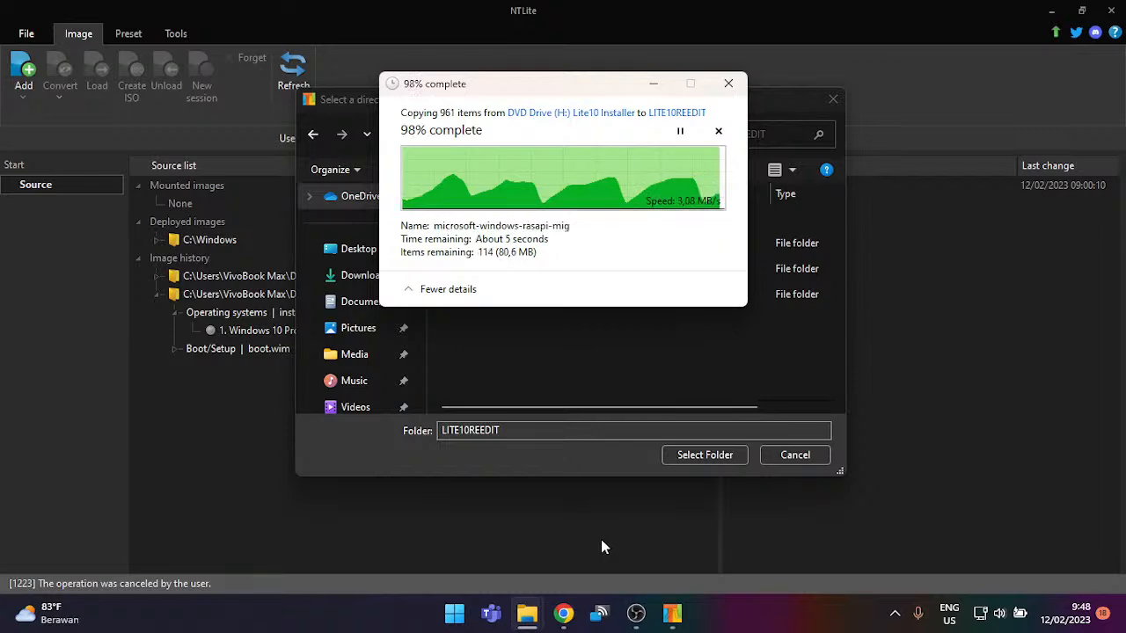
key("ctrl+a")
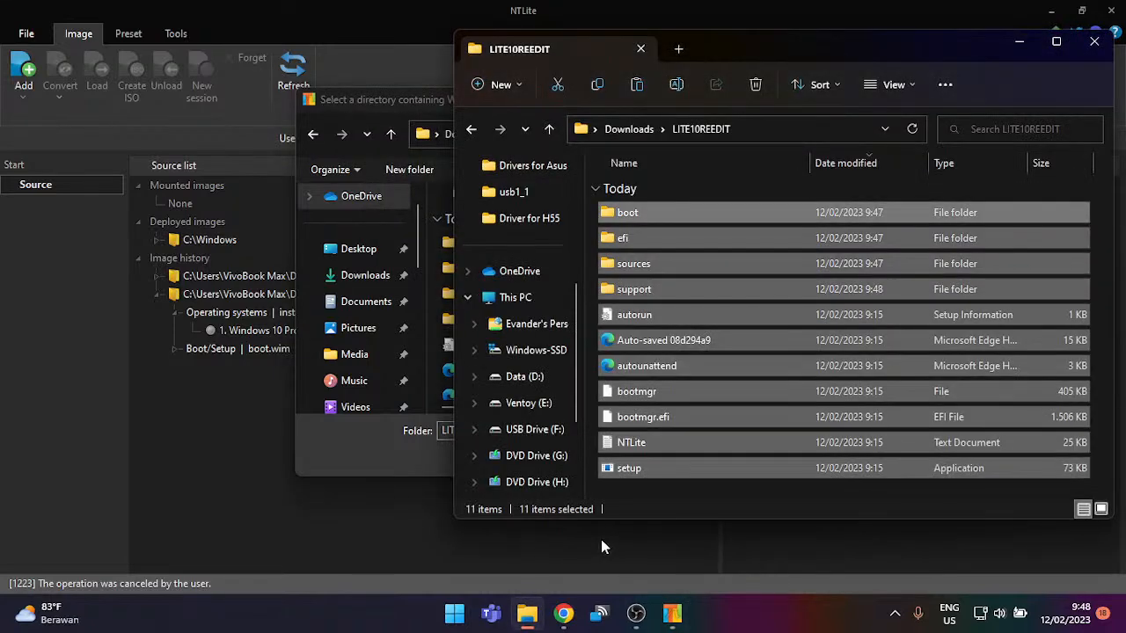
left_click(425, 364)
Step: Load LITE10REEDIT as the source, mount its Windows 10 Pro edition, and show Components
left_click(697, 449)
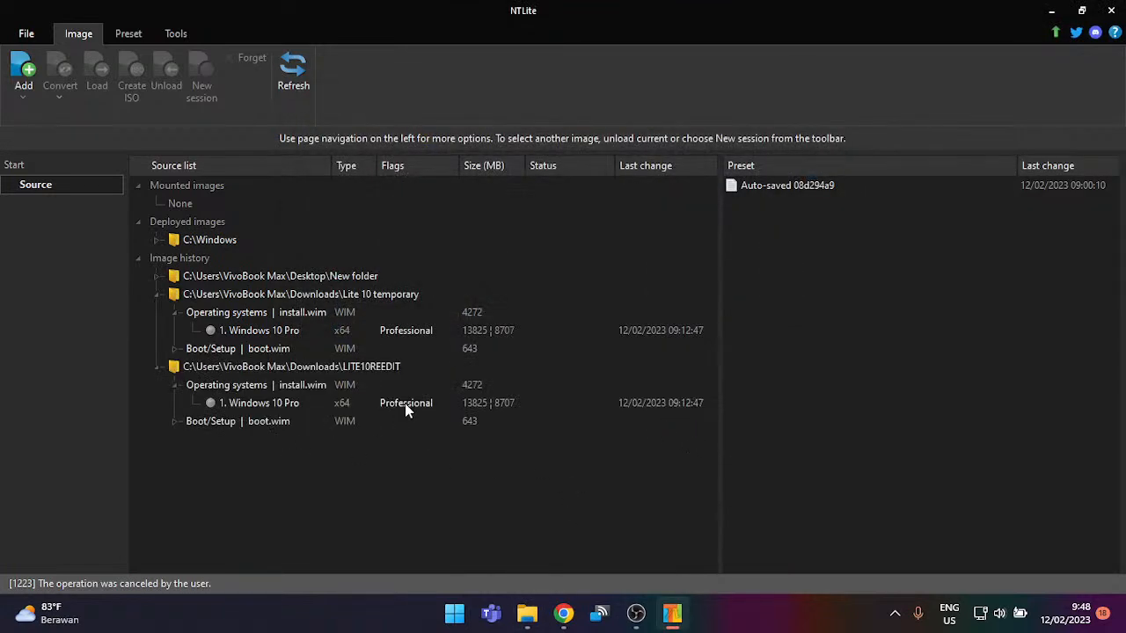
double_click(404, 402)
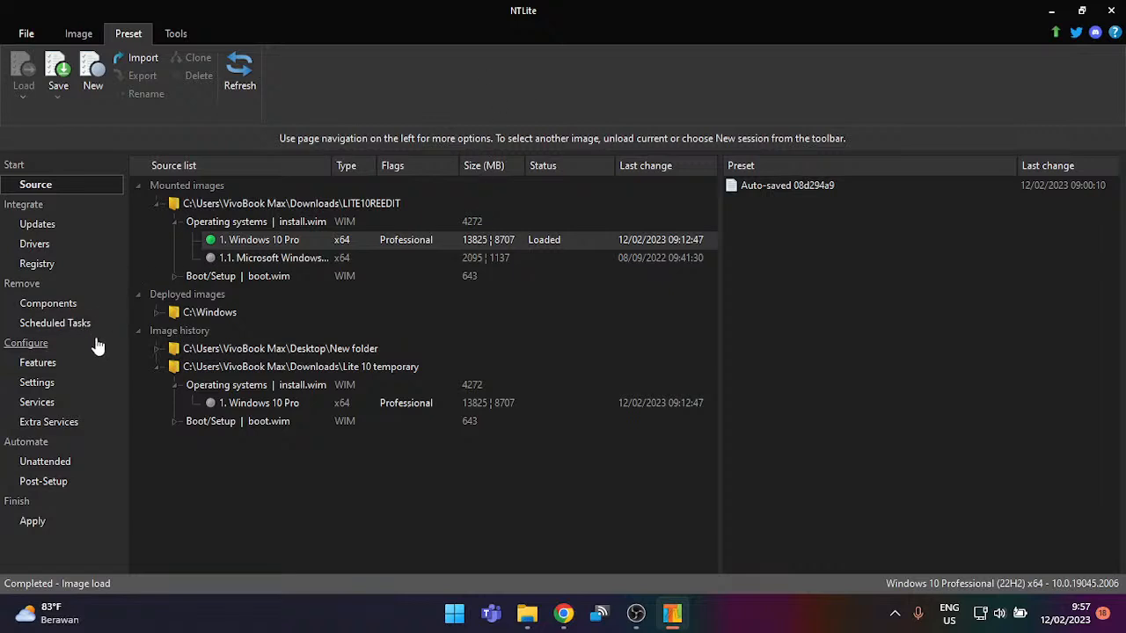
left_click(67, 303)
Step: Uncheck the whole Windows Apps group plus its dependents, then collapse it
left_click(639, 476)
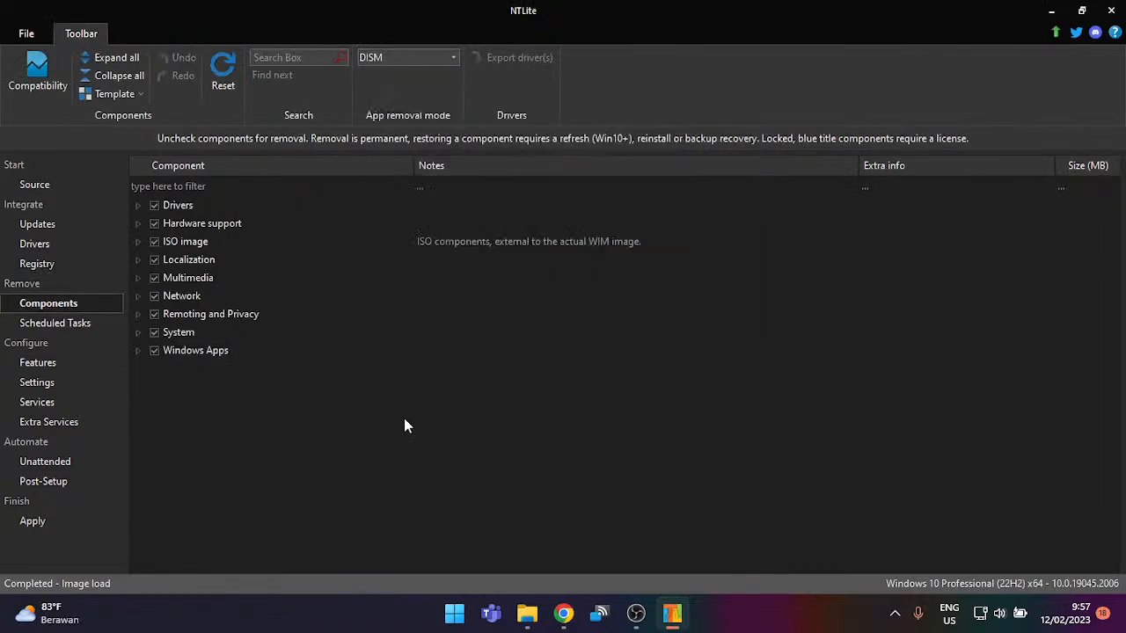
double_click(201, 351)
scroll(211, 343, "down", 1)
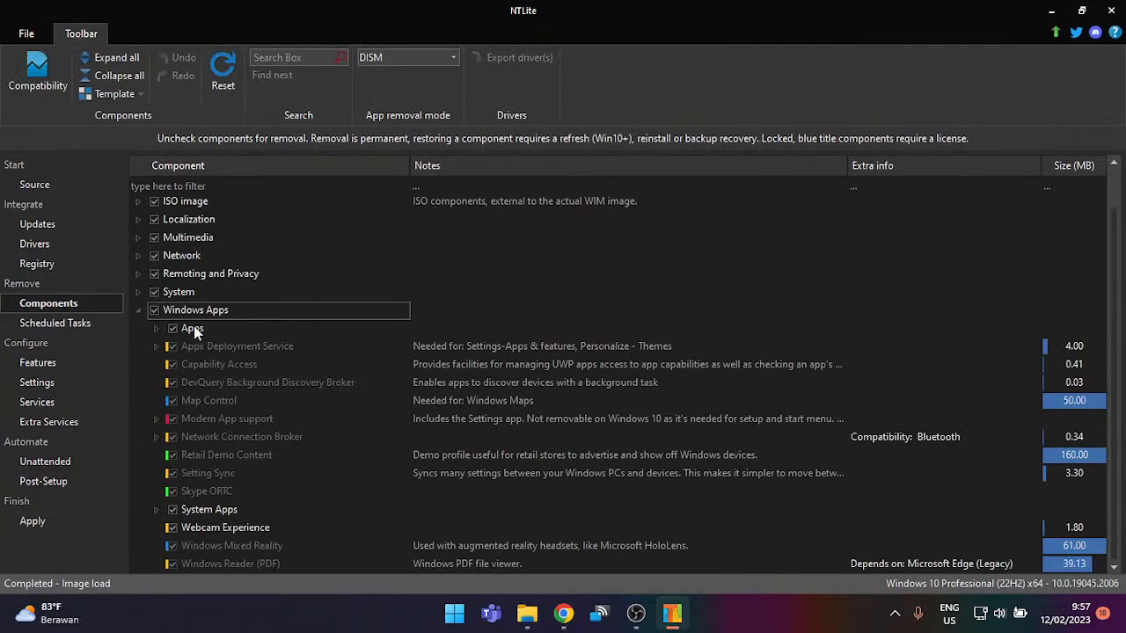
left_click(184, 327)
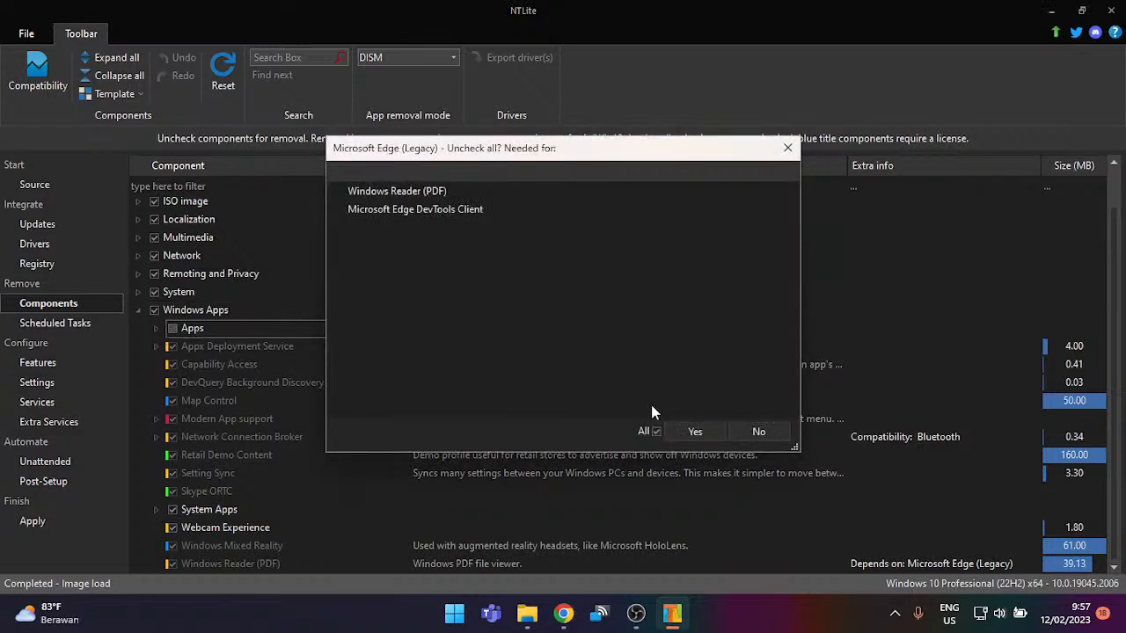
left_click(693, 432)
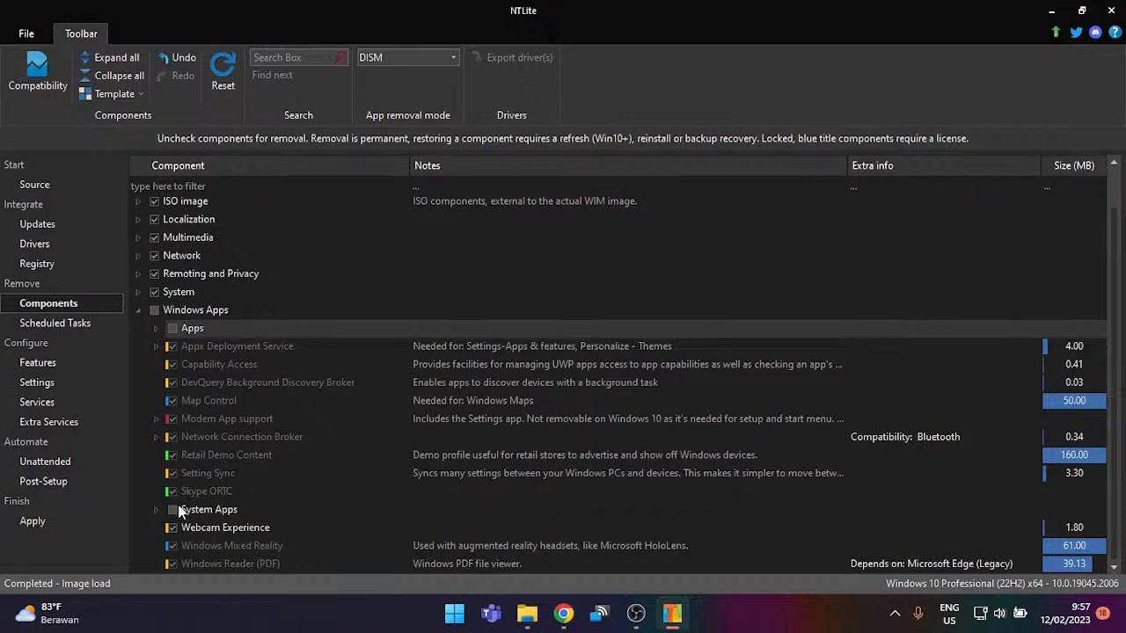
left_click(138, 310)
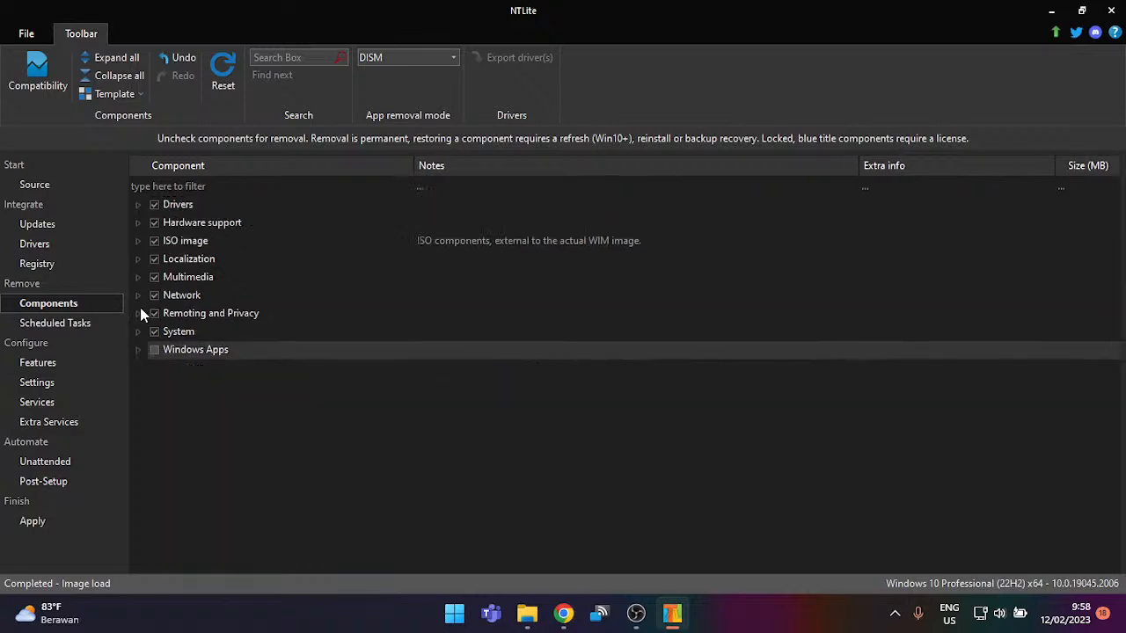
Step: Expand System and scroll through its components to User Experience Virtualization (UE-V)
left_click(137, 332)
scroll(194, 349, "down", 4)
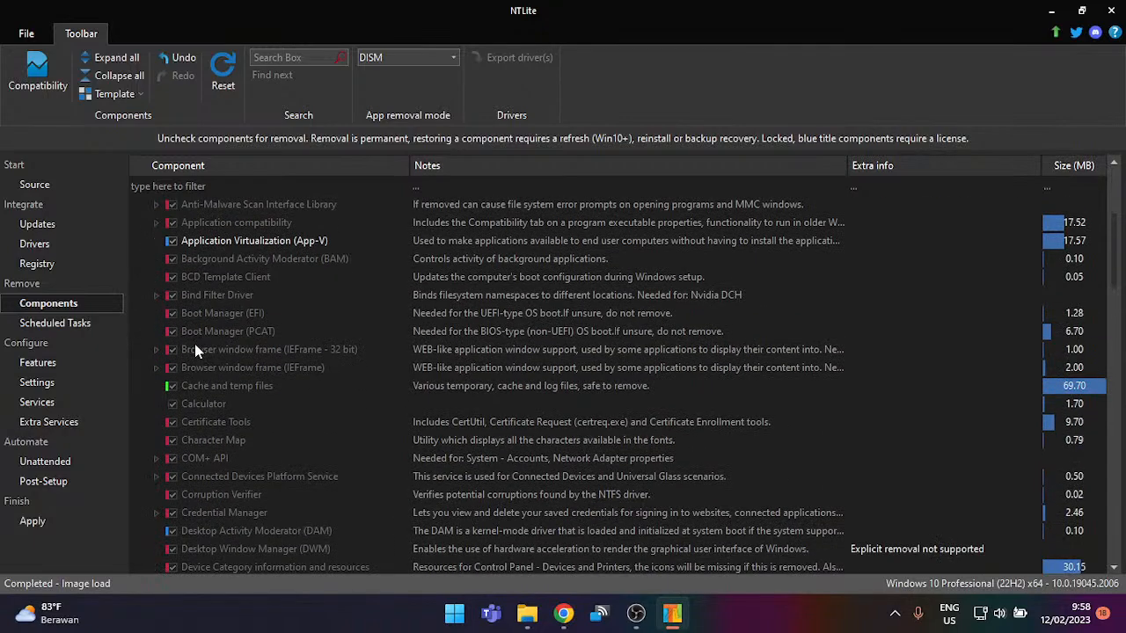
scroll(194, 334, "down", 4)
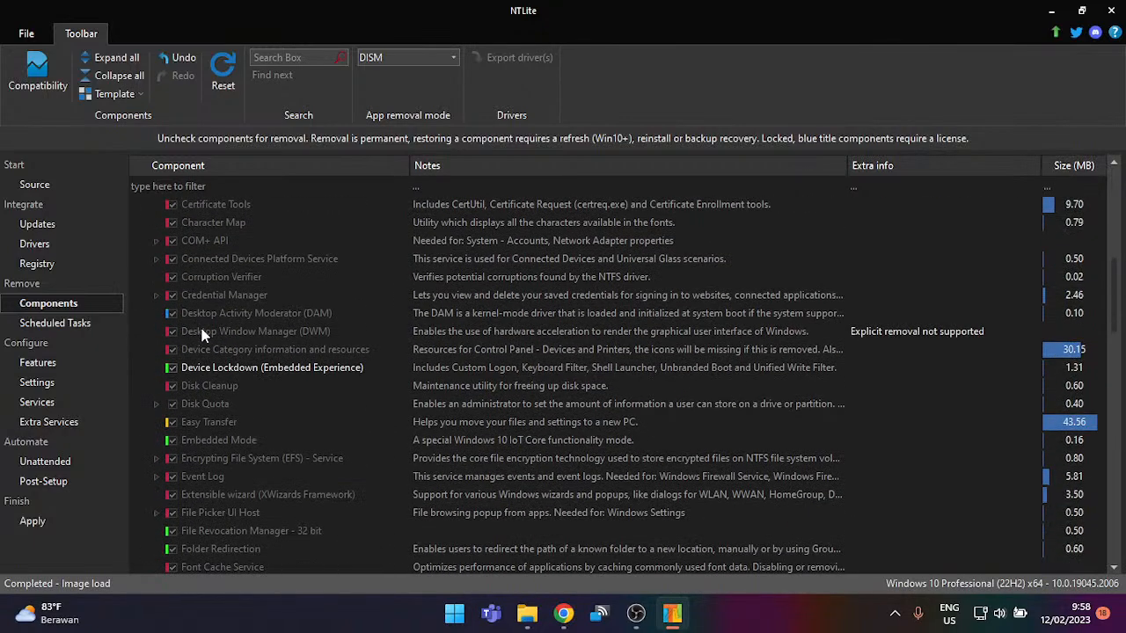
scroll(201, 334, "down", 10)
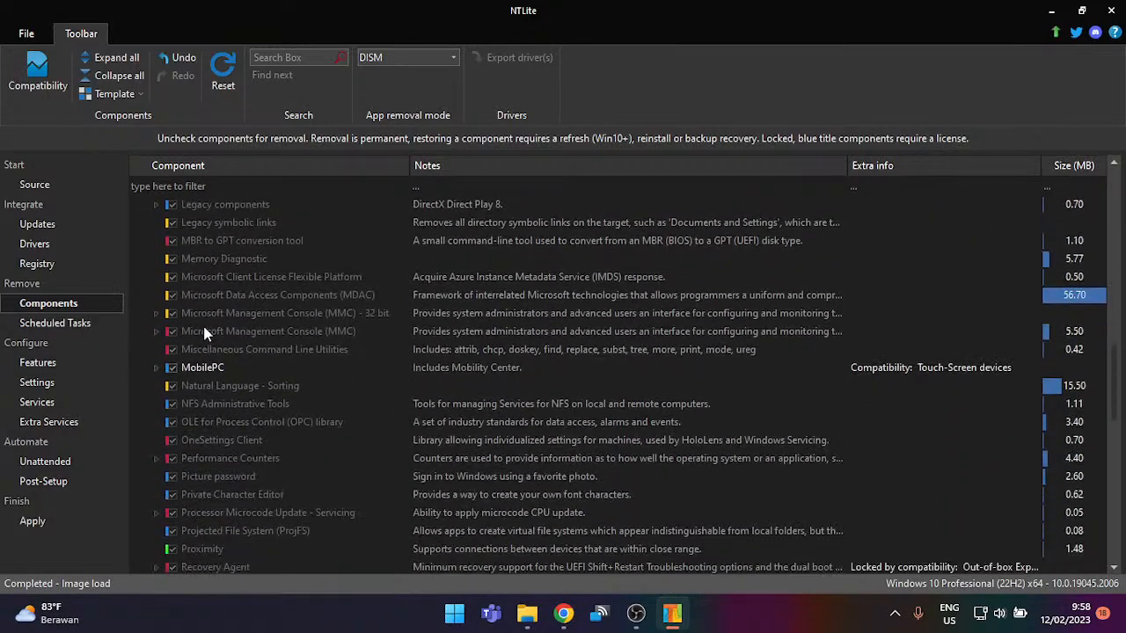
scroll(200, 325, "down", 15)
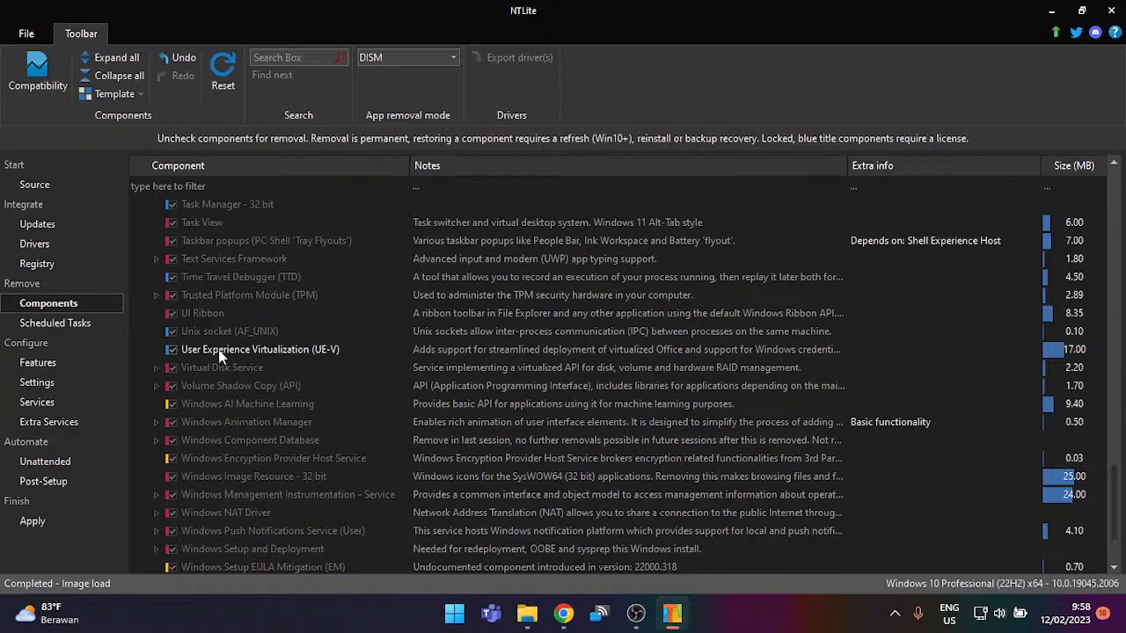
scroll(218, 349, "down", 2)
left_click(245, 261)
scroll(250, 260, "up", 2)
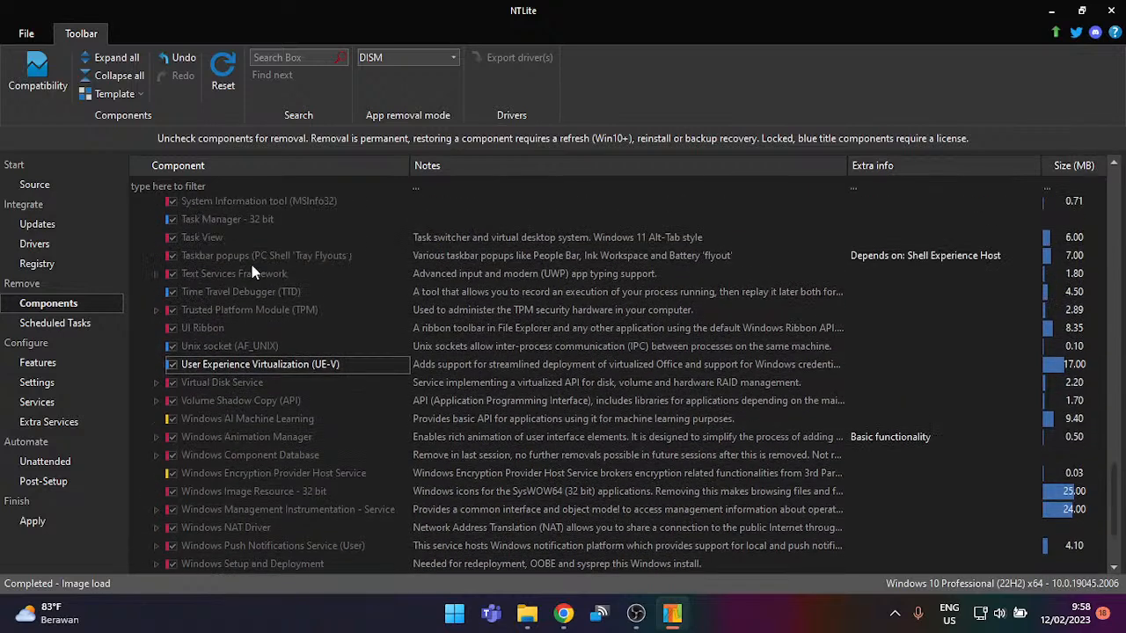
left_click(181, 364)
Step: Uncheck Hyper-V Integration Services and confirm removing its dependent Hyper-V driver files
scroll(229, 333, "up", 8)
scroll(232, 327, "up", 4)
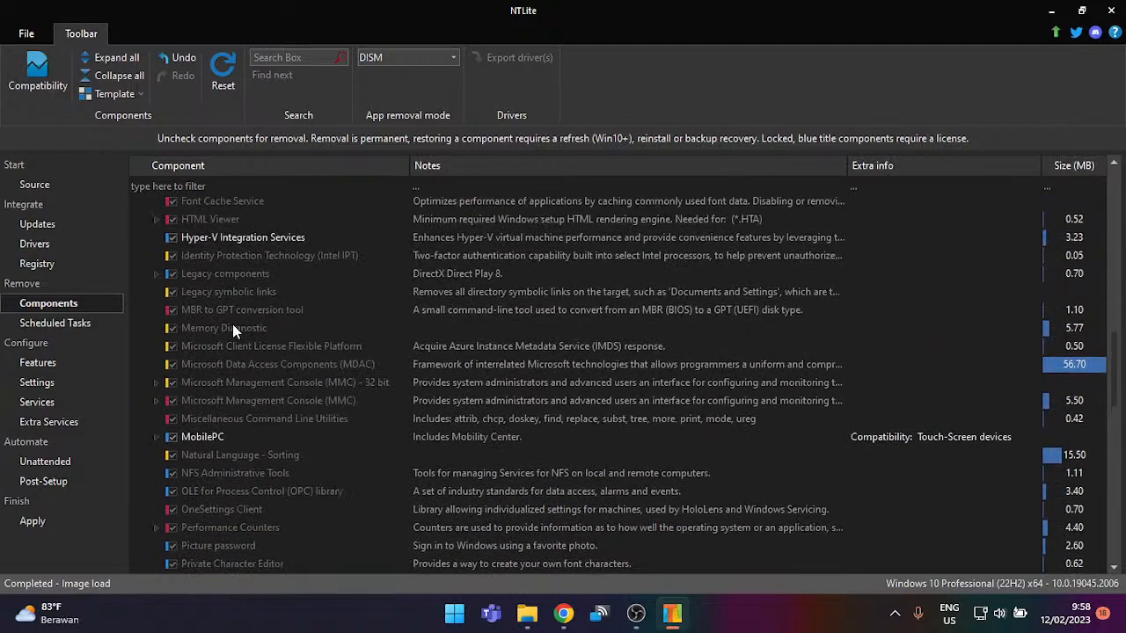
scroll(179, 327, "up", 2)
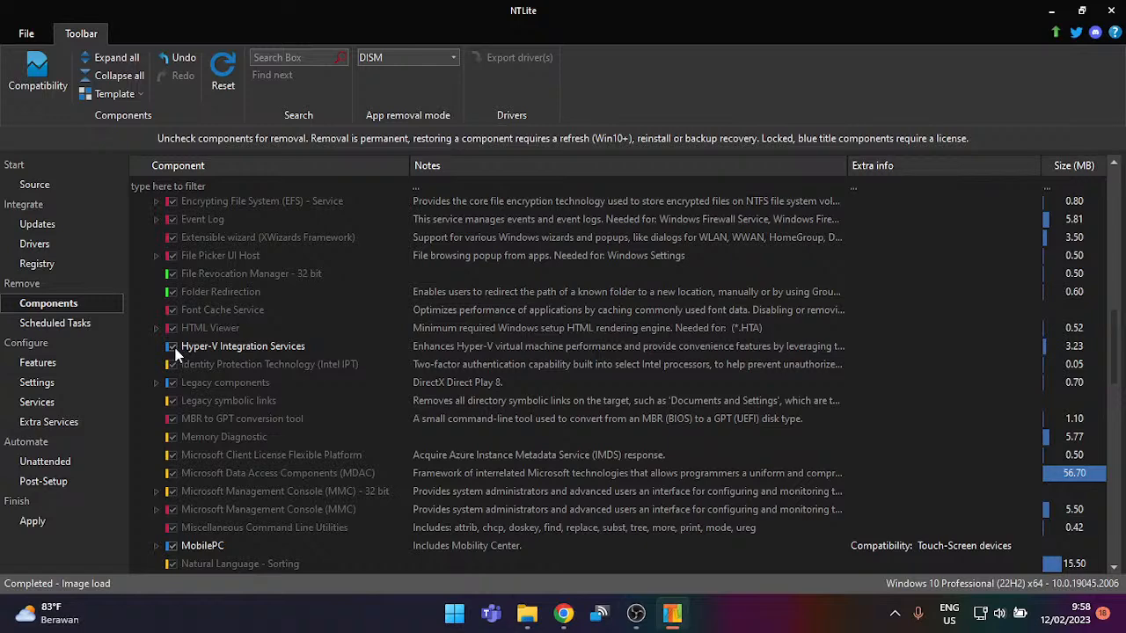
left_click(172, 347)
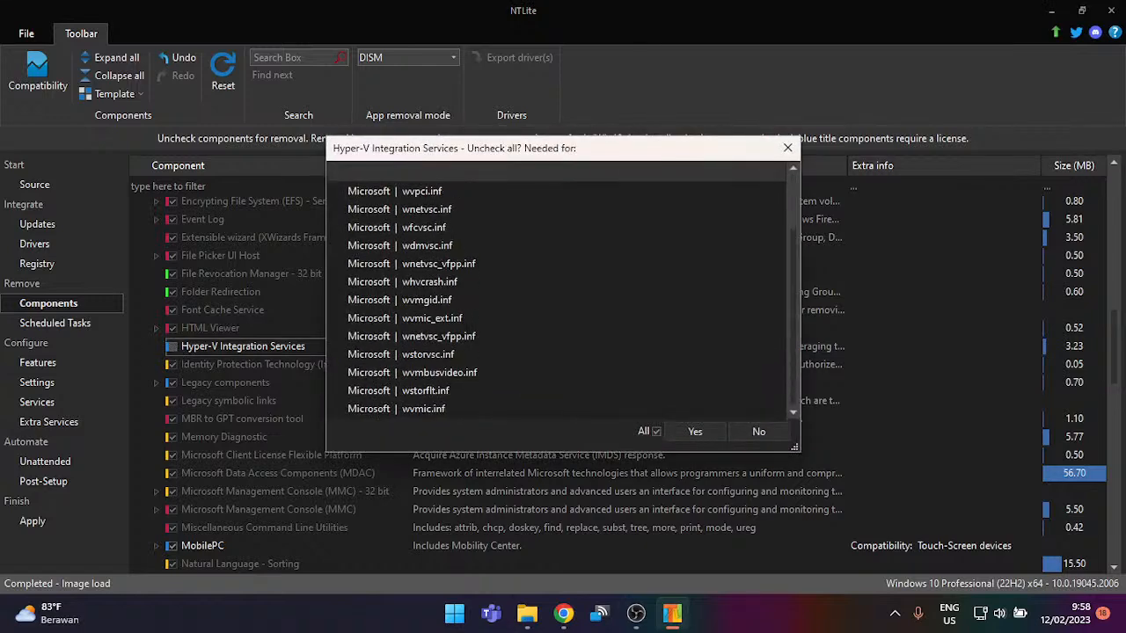
left_click(679, 437)
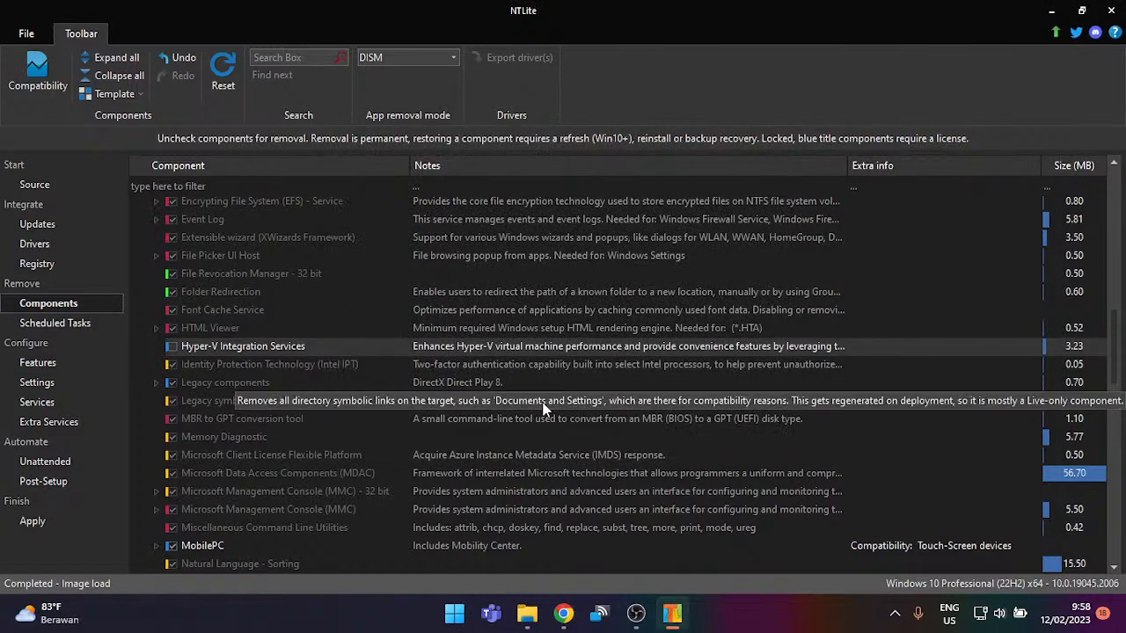
scroll(389, 357, "up", 15)
scroll(387, 355, "up", 1)
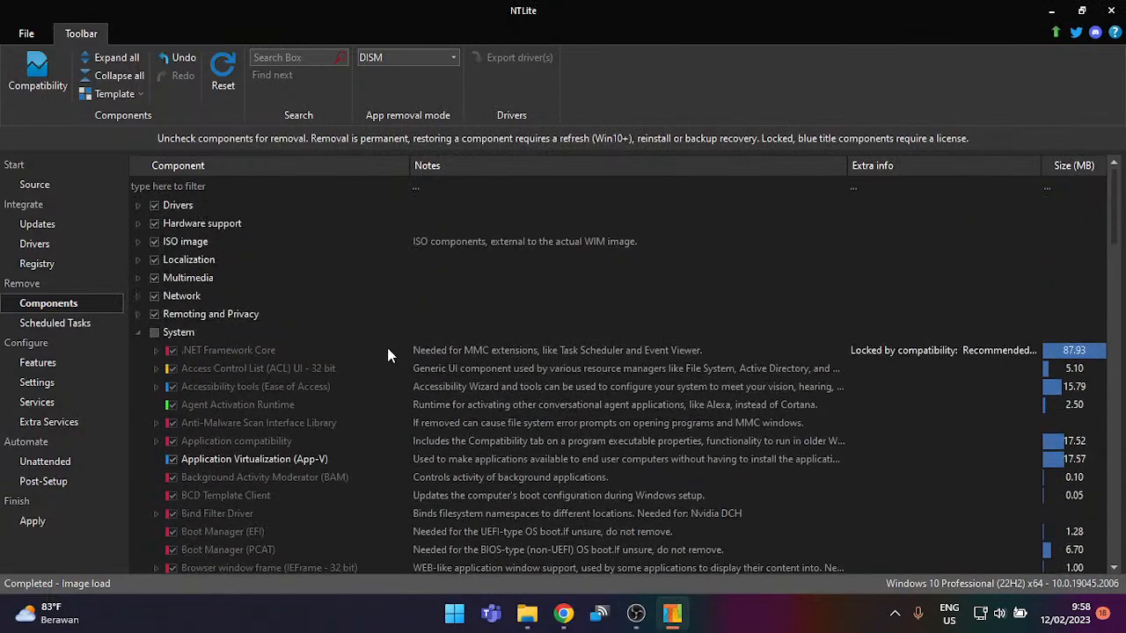
Step: Collapse System, scroll through the Remoting and Privacy components, then fold that group away
left_click(139, 332)
left_click(139, 315)
scroll(241, 387, "down", 7)
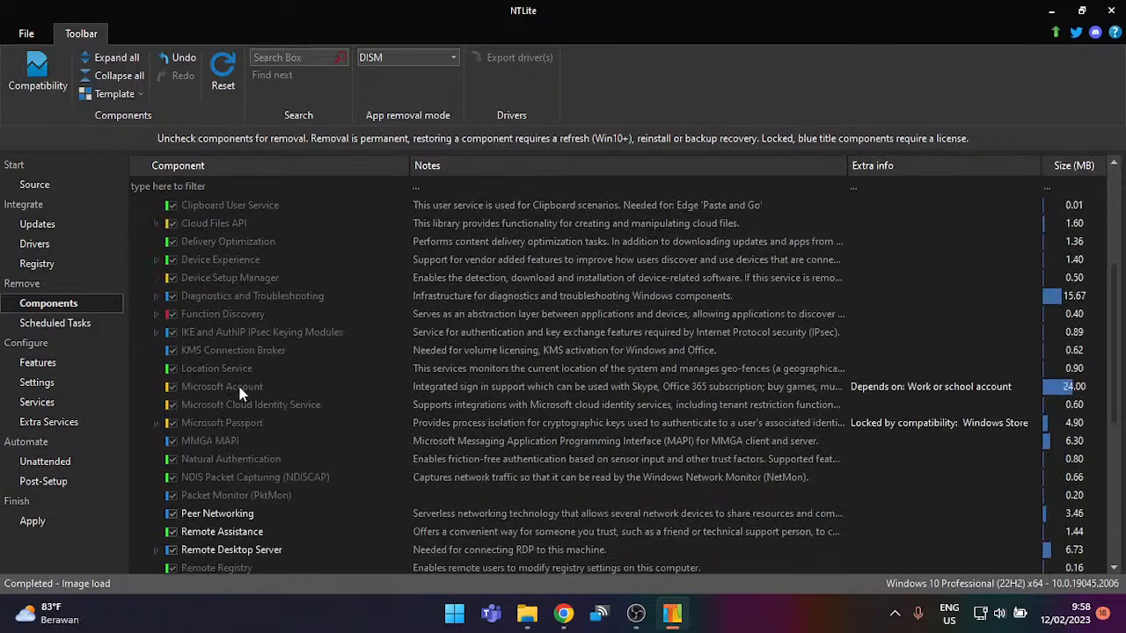
scroll(239, 369, "down", 3)
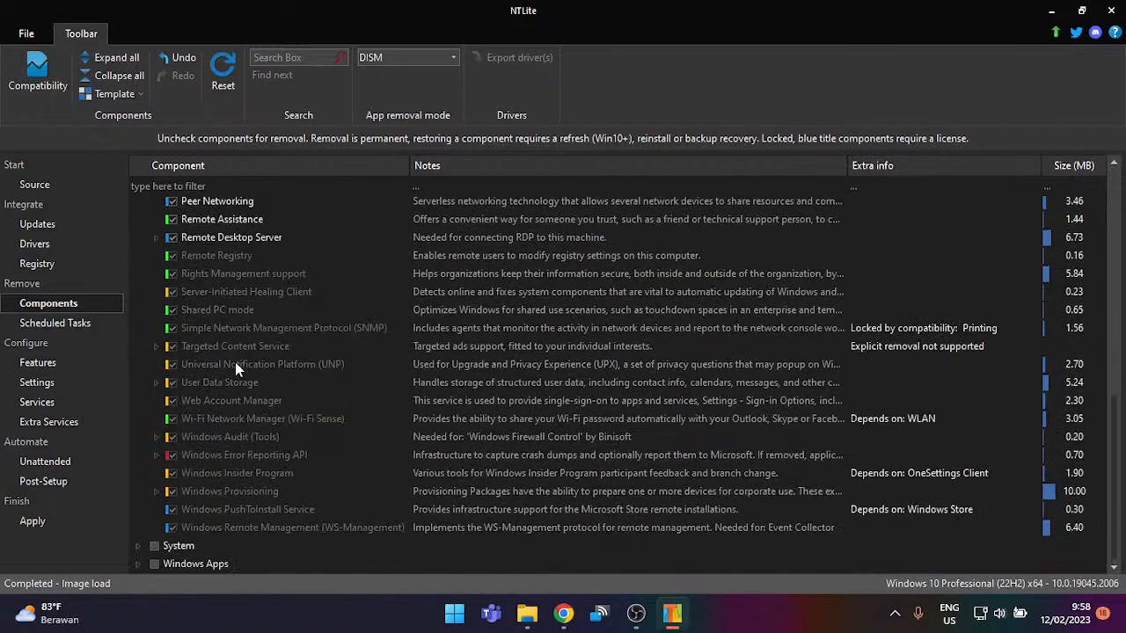
scroll(235, 360, "up", 10)
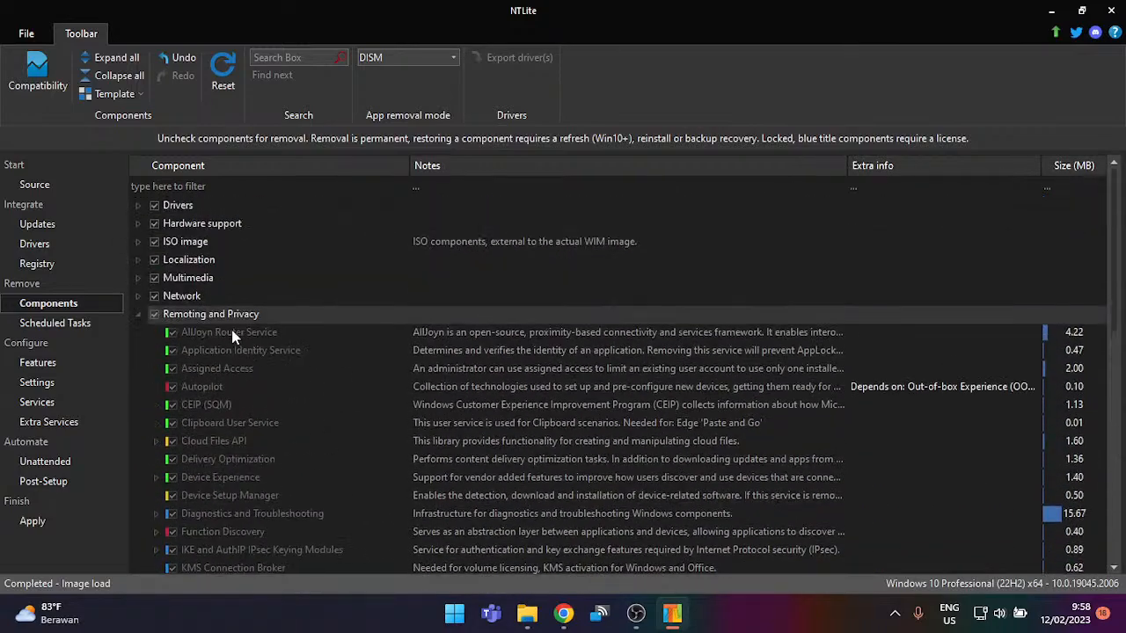
left_click(139, 315)
Step: Browse Network components, select Remote Differential Compression (RDC), collapse Network and expand Multimedia
left_click(139, 296)
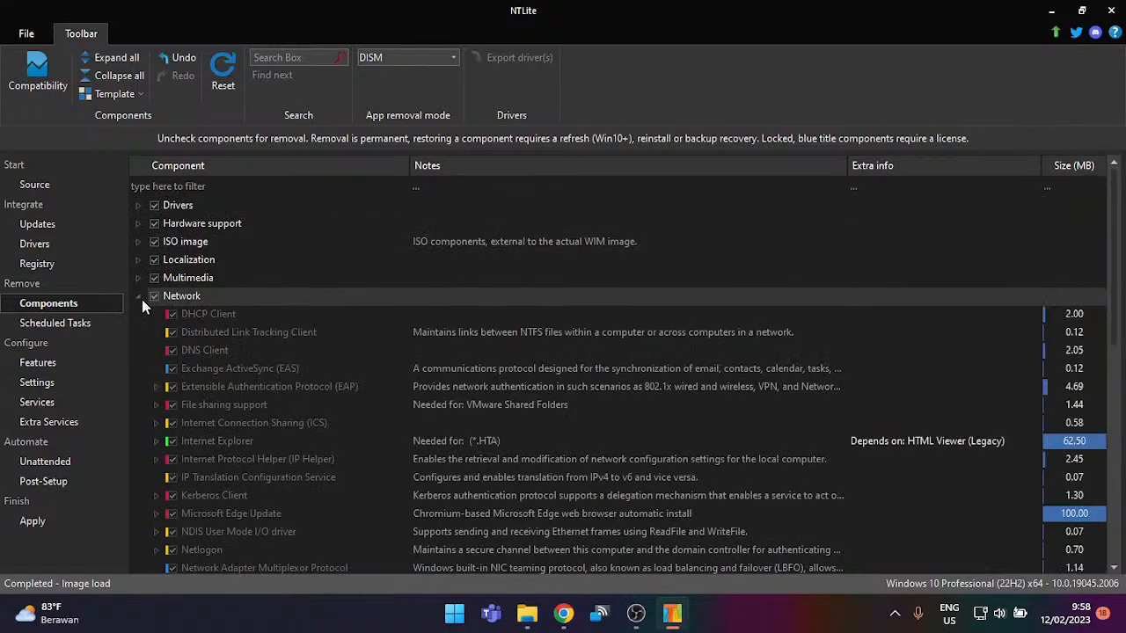
scroll(330, 400, "down", 2)
scroll(329, 400, "down", 6)
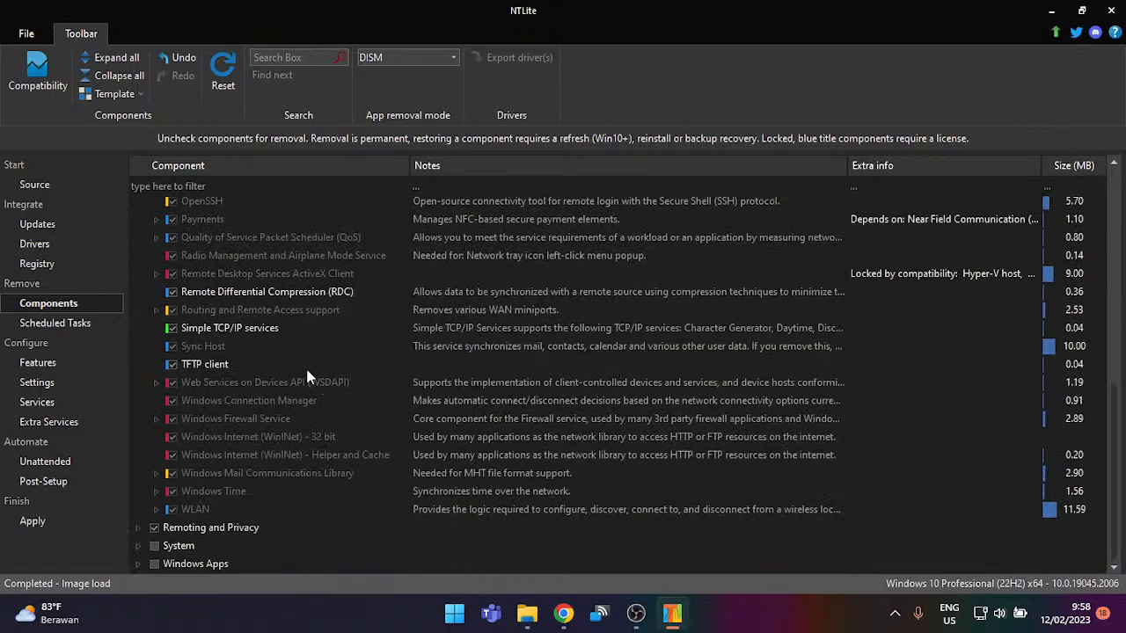
left_click(245, 299)
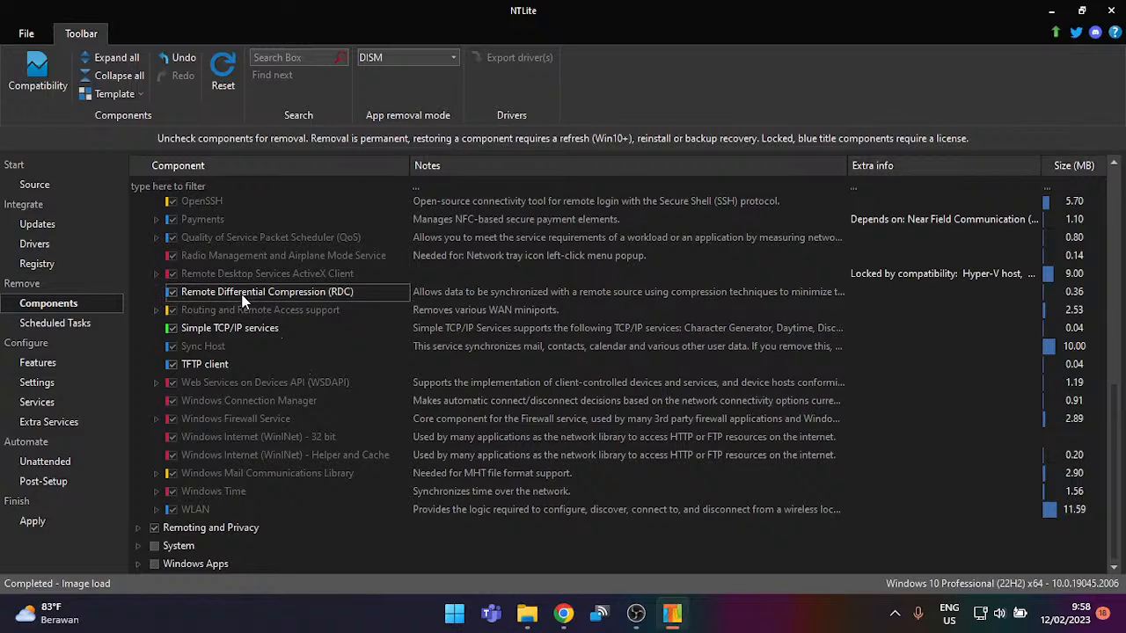
left_click(173, 291)
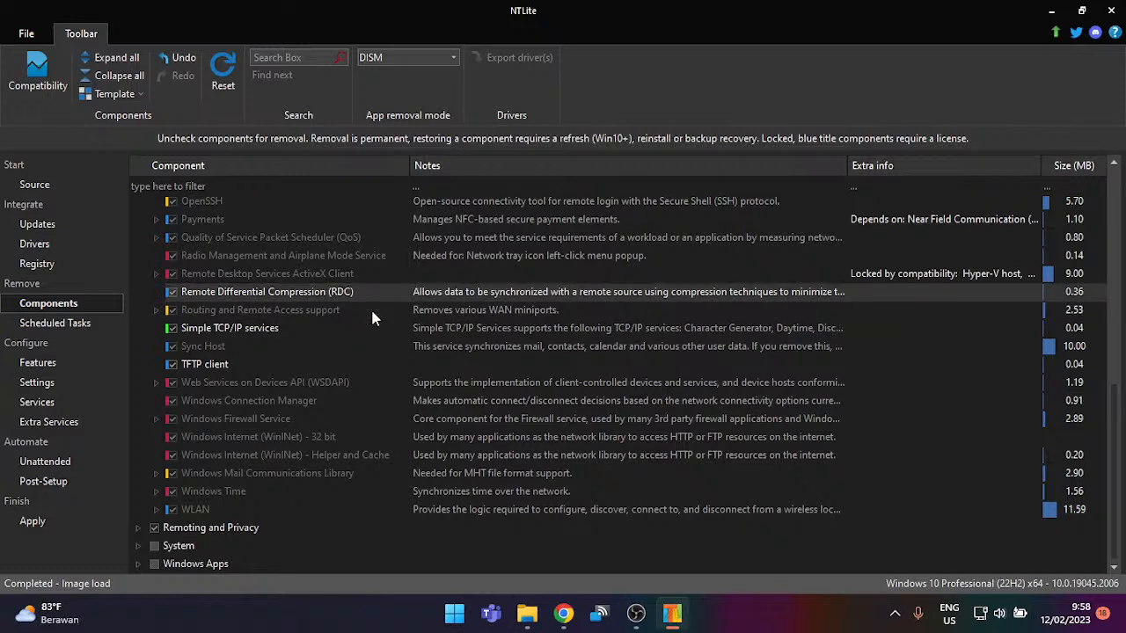
scroll(348, 312, "up", 10)
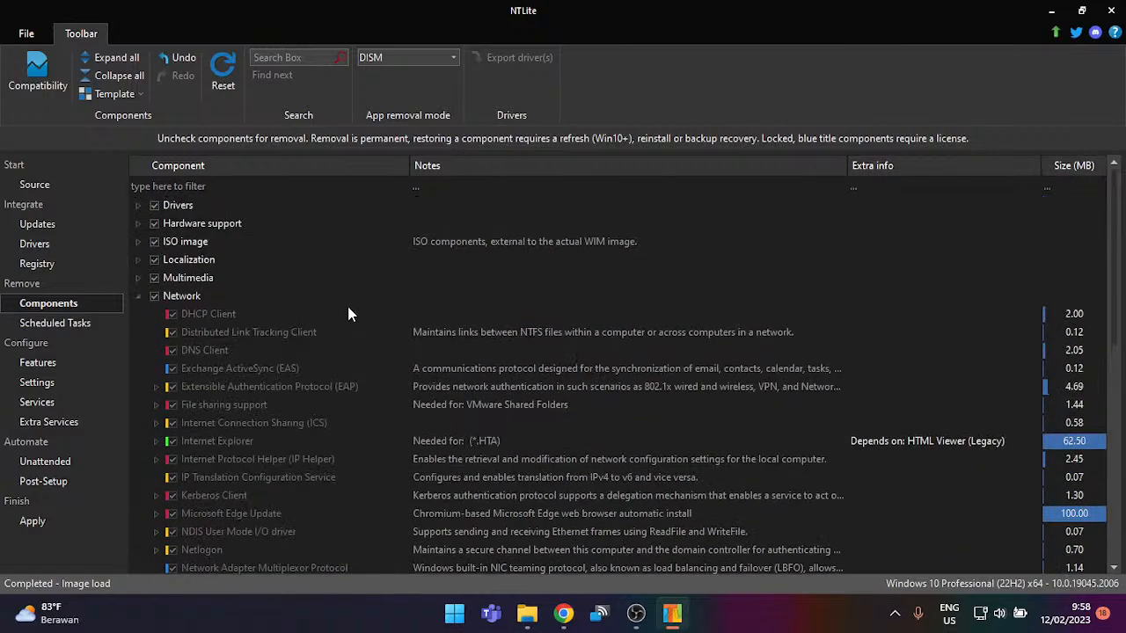
left_click(134, 294)
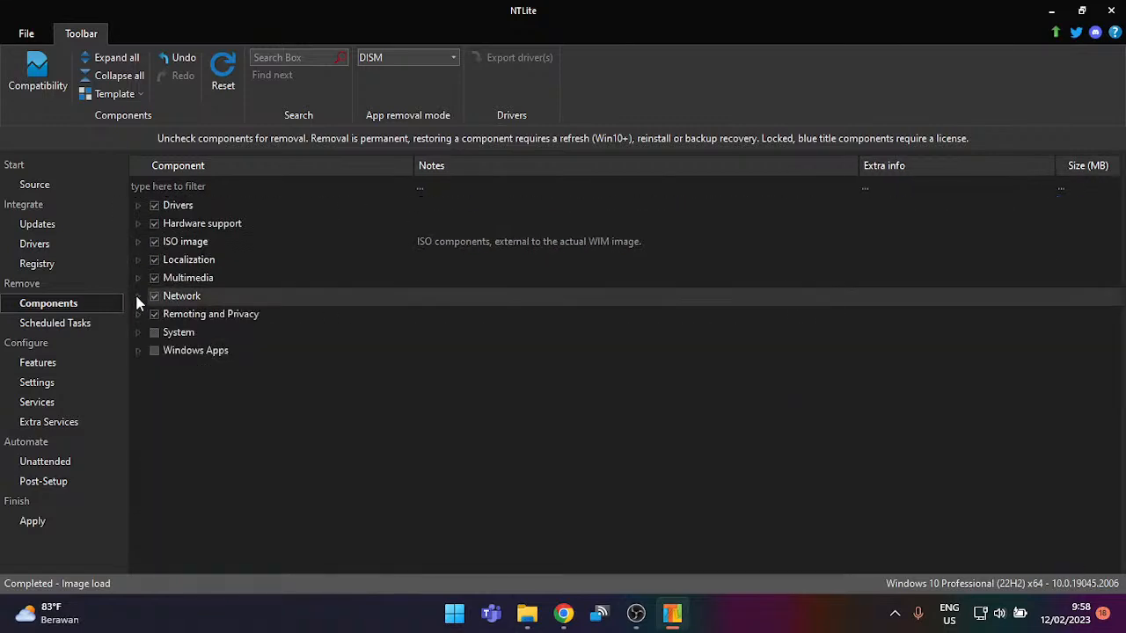
left_click(140, 279)
Step: Fold the Multimedia group away and leave Localization and ISO image expanded in the component tree
scroll(181, 299, "down", 5)
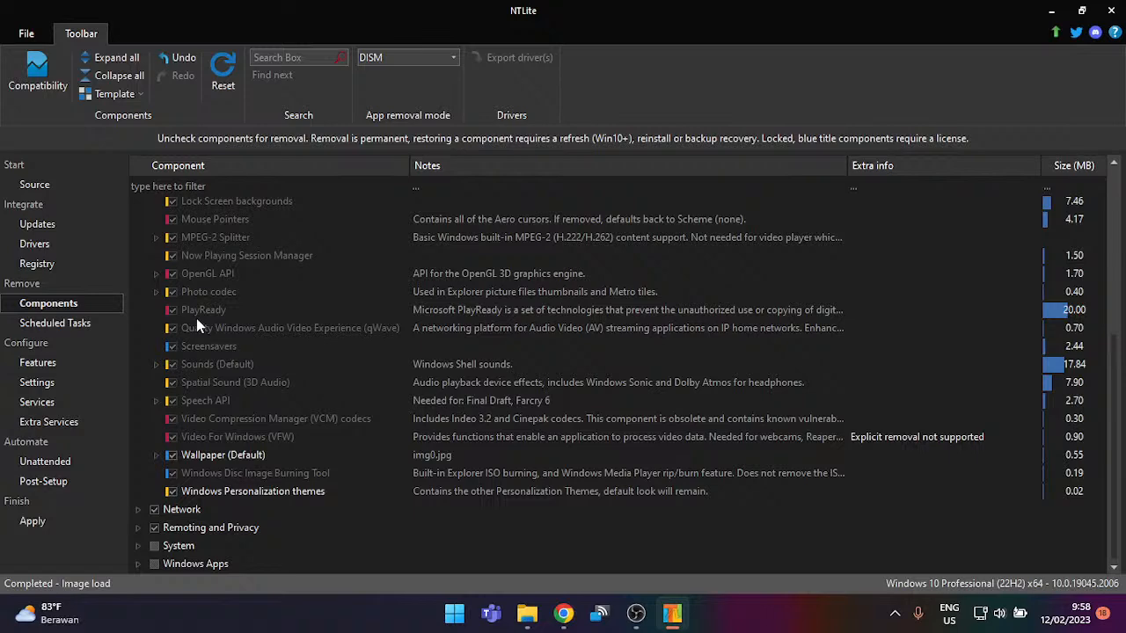
scroll(197, 325, "up", 1)
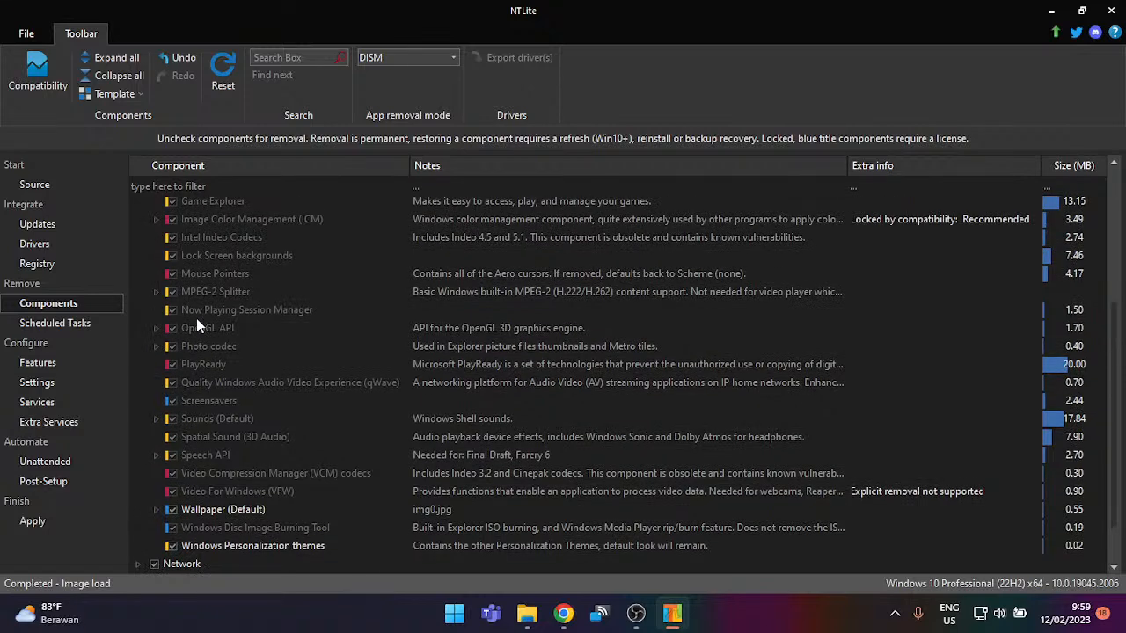
scroll(196, 318, "up", 4)
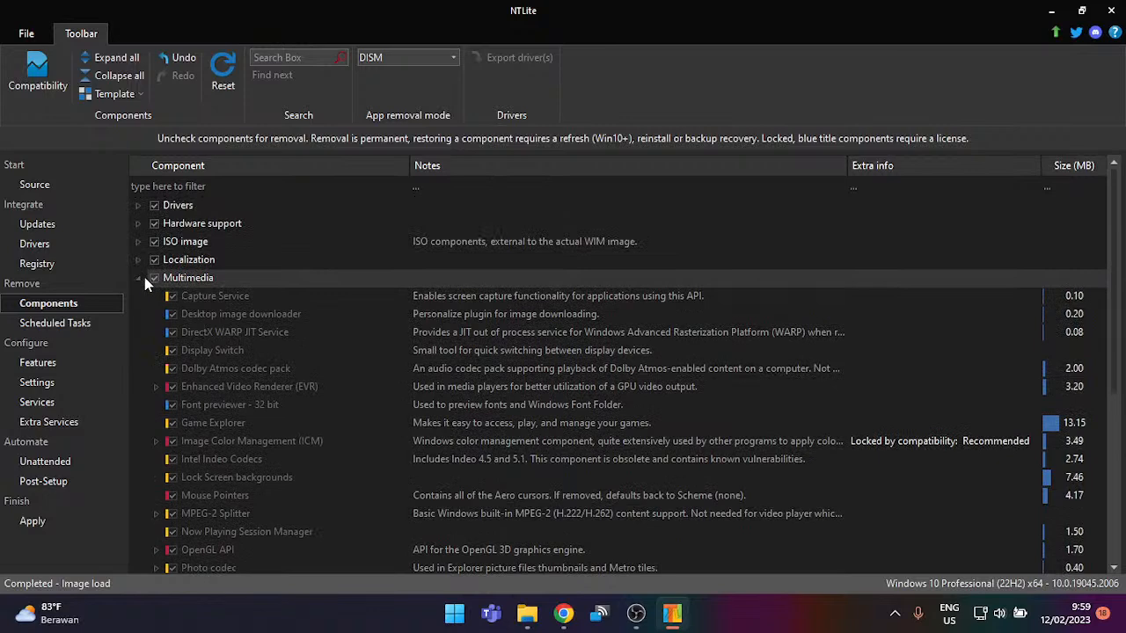
left_click(141, 275)
left_click(140, 260)
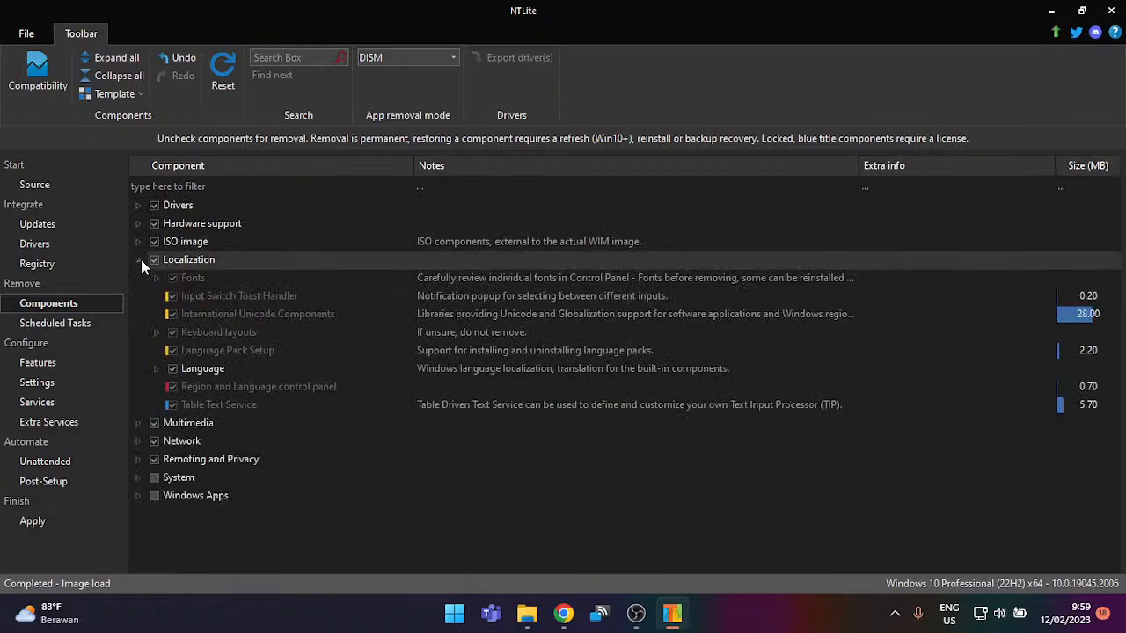
left_click(140, 259)
left_click(141, 259)
left_click(141, 246)
Step: Visit Scheduled Tasks, Features, Settings, Services, Extra Services, Unattended and Post-Setup, then return to Components
left_click(80, 326)
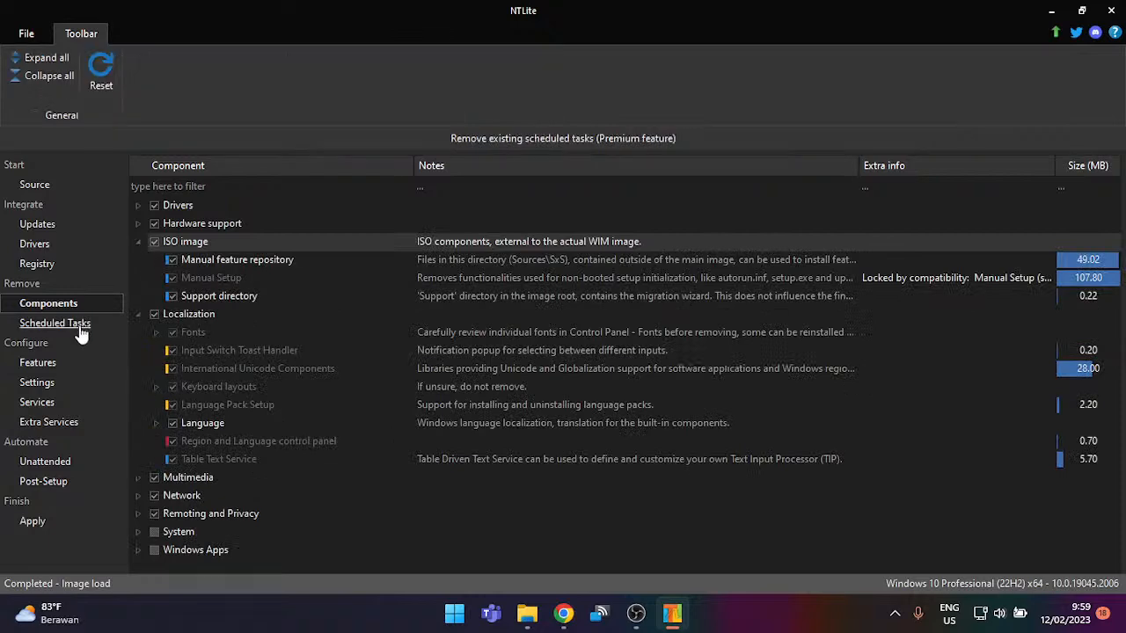
left_click(85, 365)
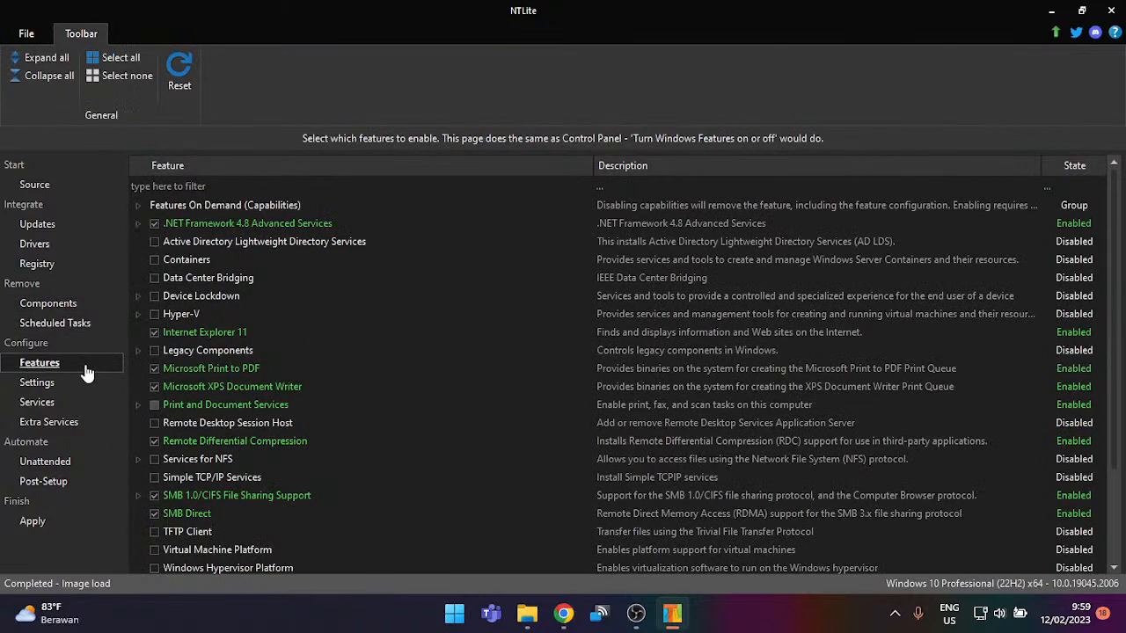
left_click(91, 387)
left_click(89, 403)
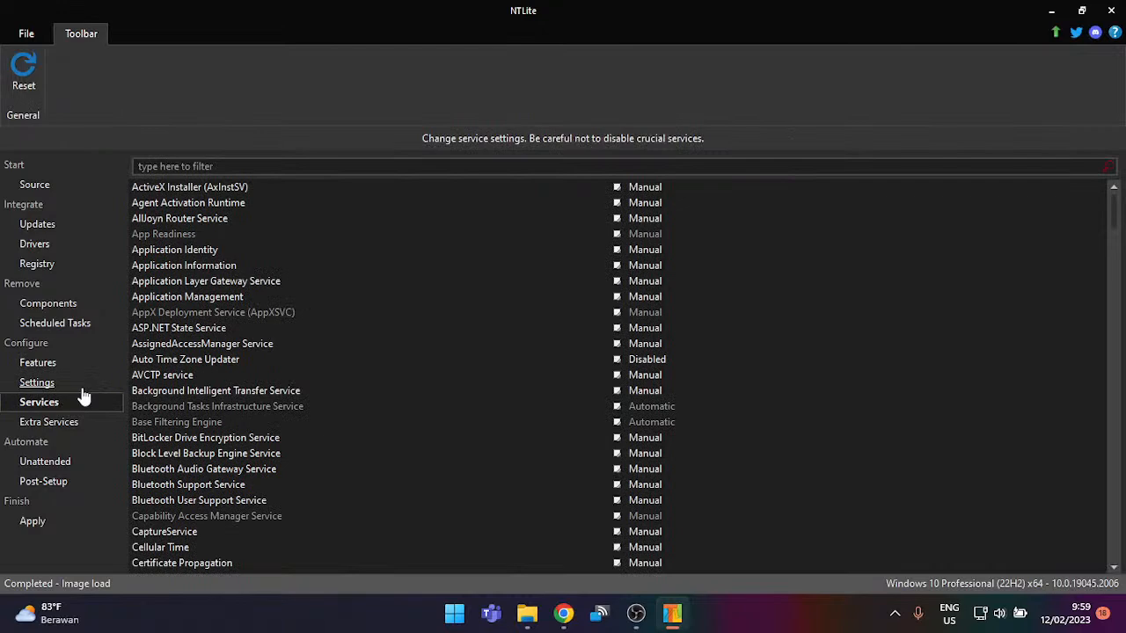
left_click(78, 432)
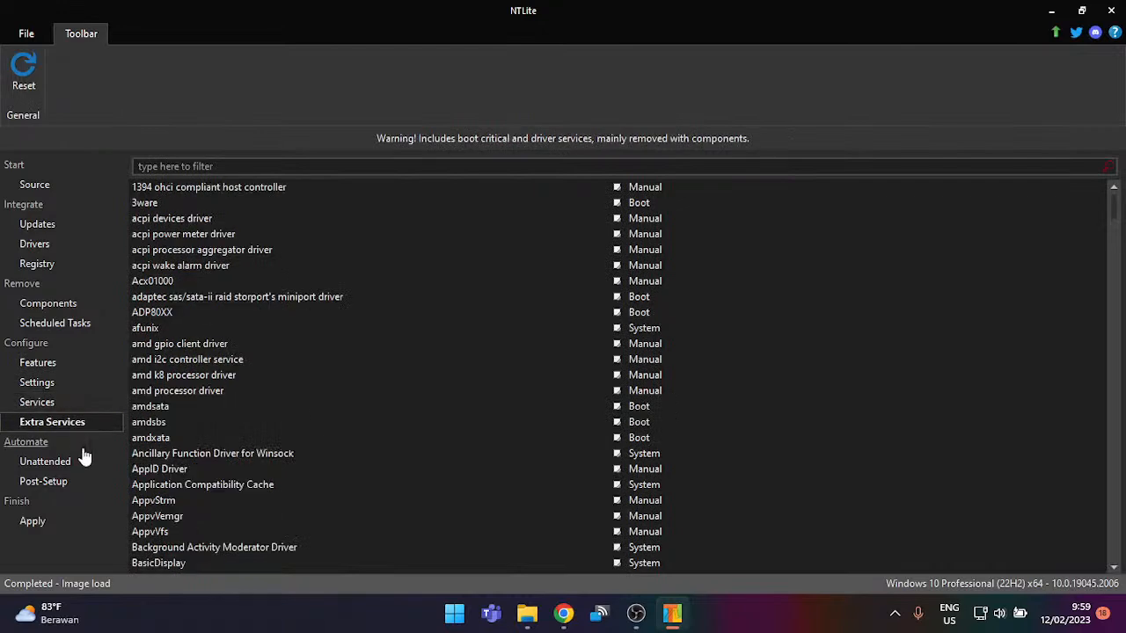
left_click(86, 466)
left_click(86, 483)
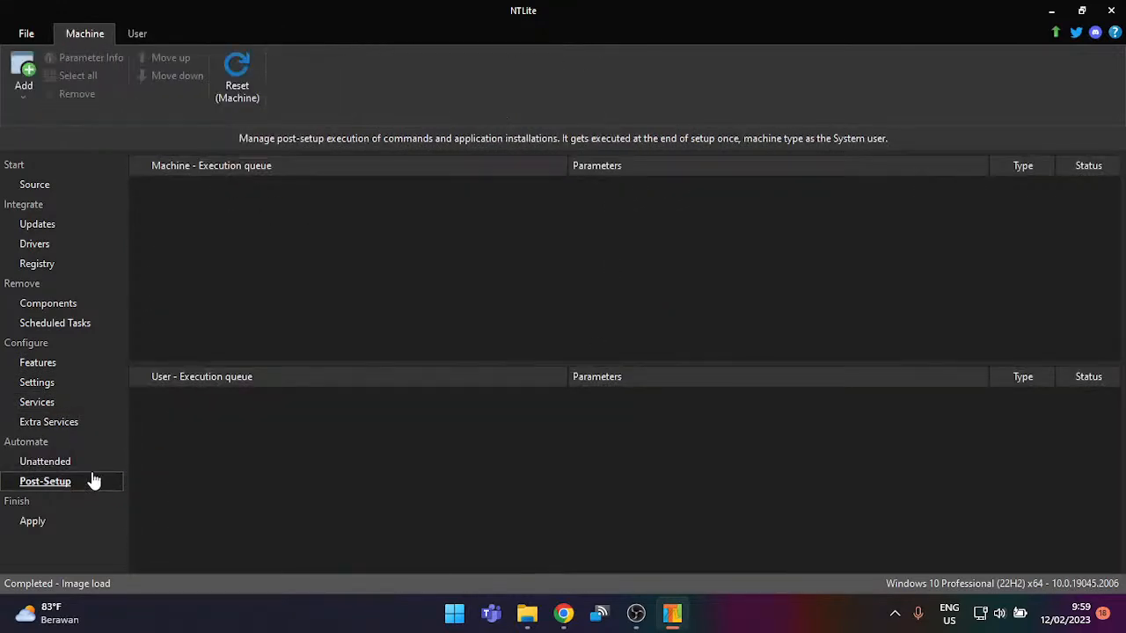
left_click(56, 303)
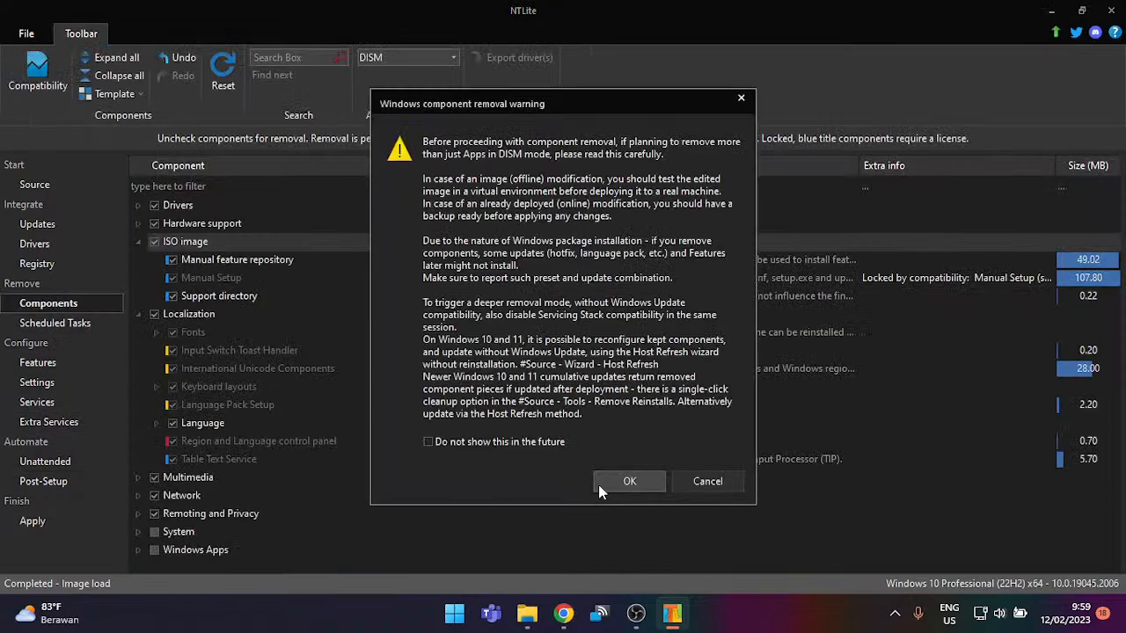
left_click(598, 485)
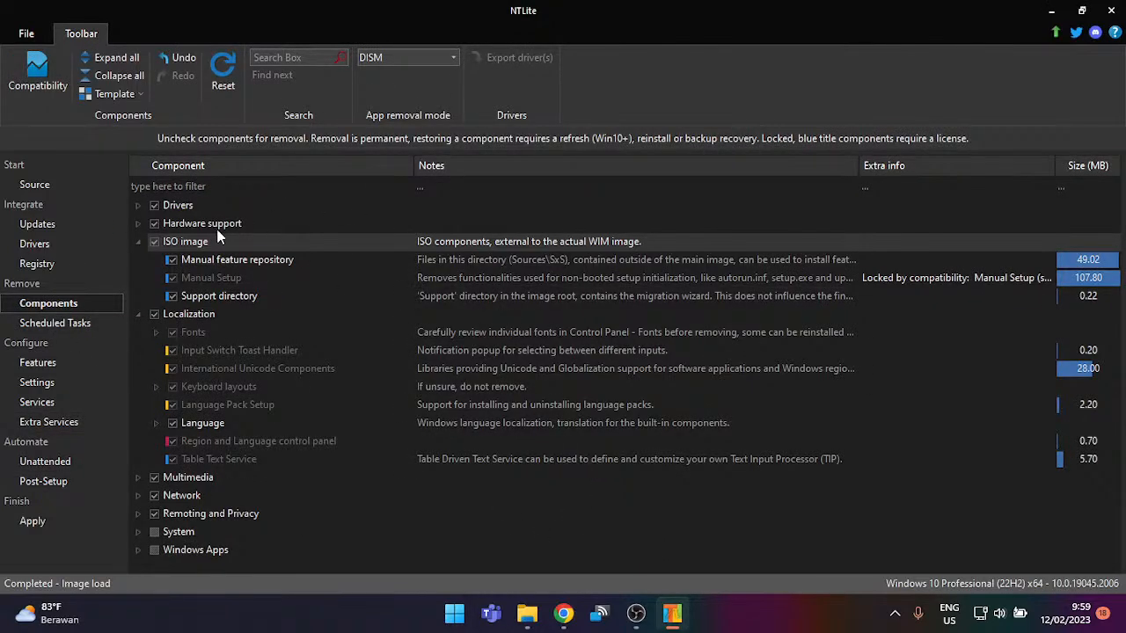
Step: Search the components for 'apps' and step through the matches down to the Windows Apps group
left_click(318, 55)
type("apps")
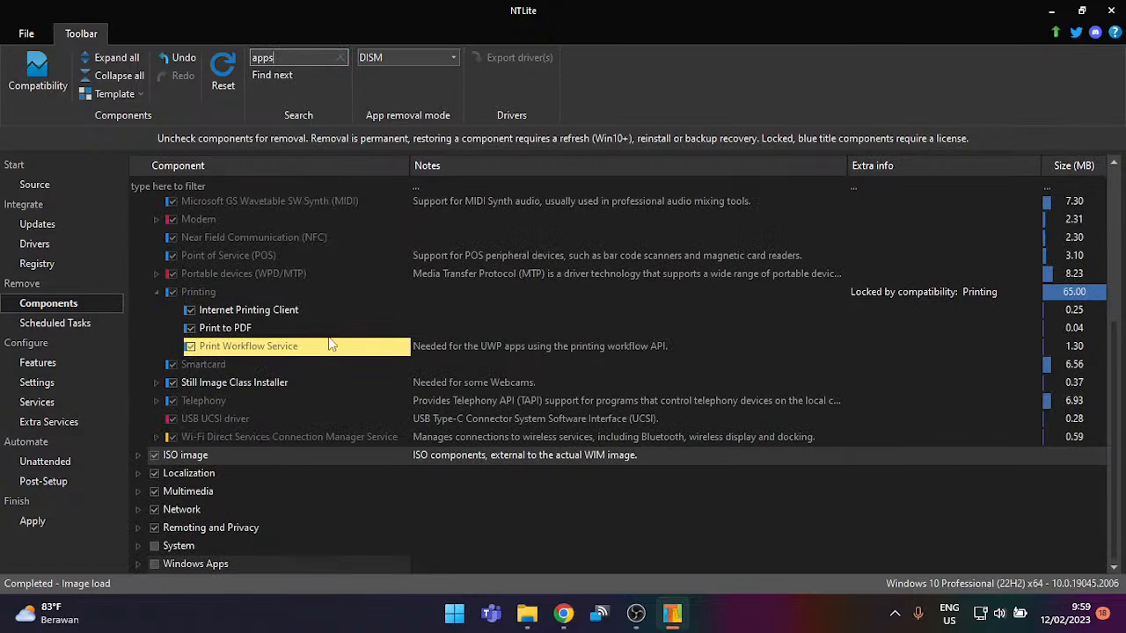
scroll(377, 315, "up", 4)
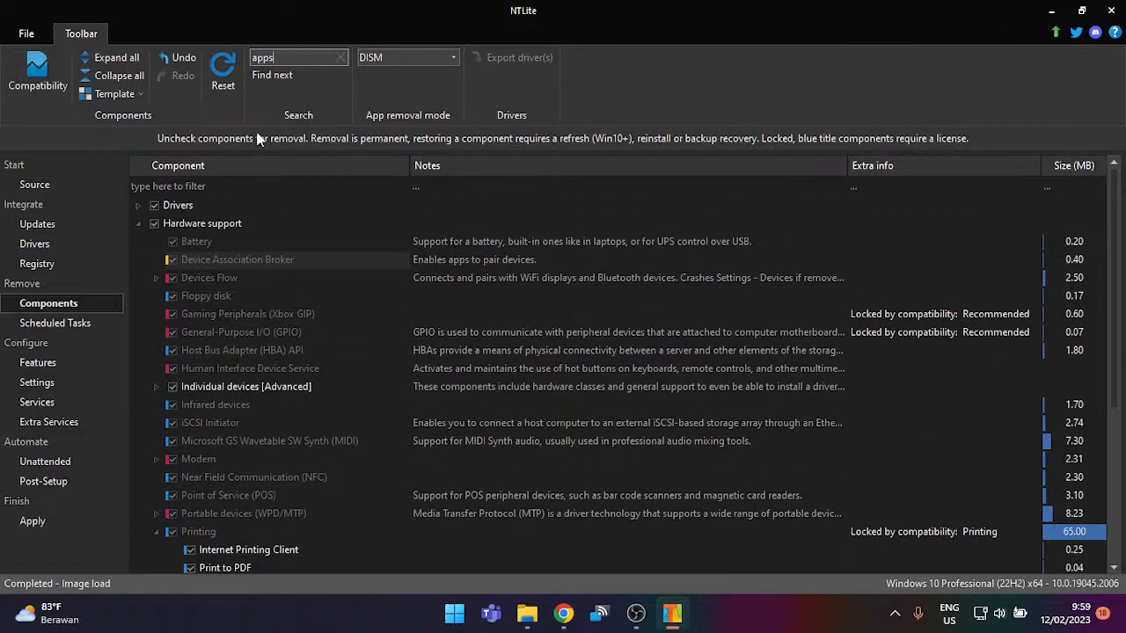
left_click(274, 77)
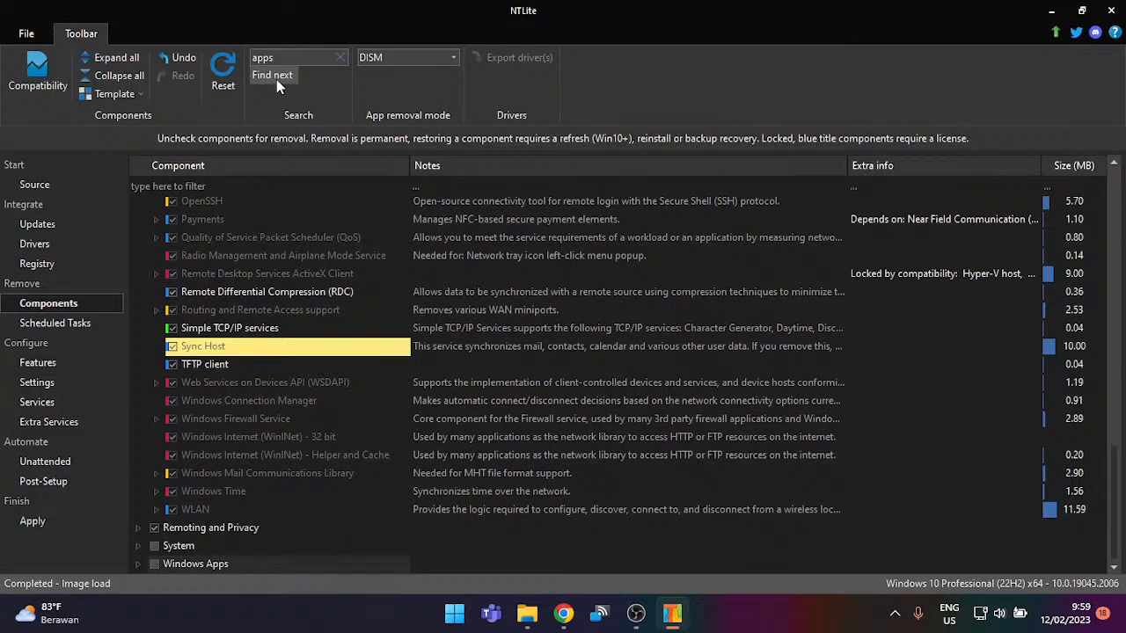
left_click(277, 80)
left_click(276, 80)
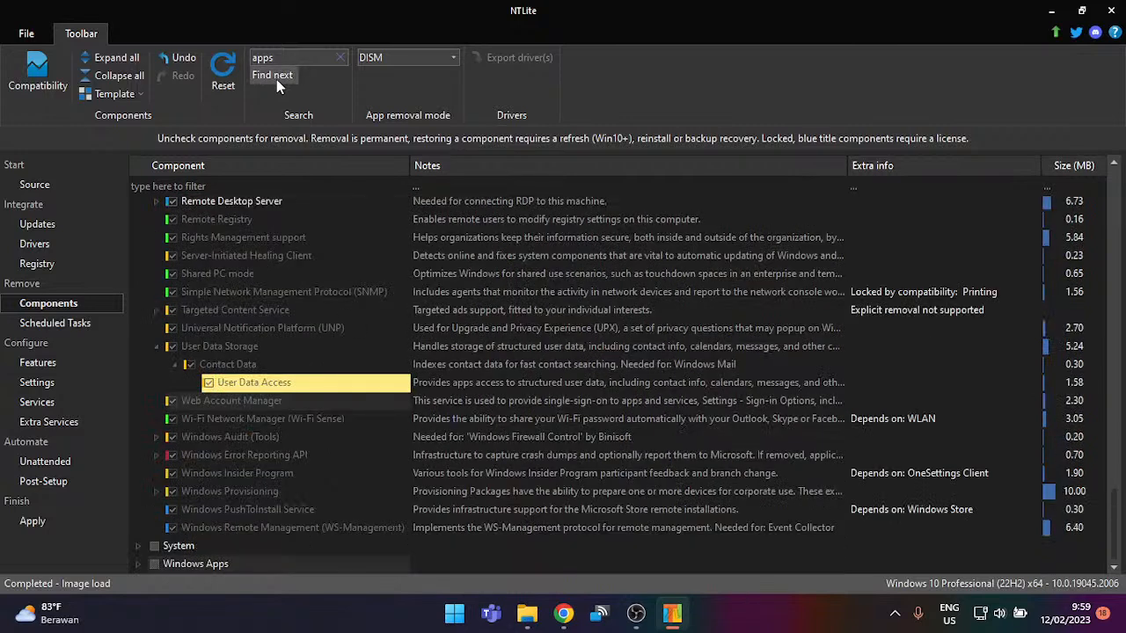
left_click(276, 79)
left_click(276, 79)
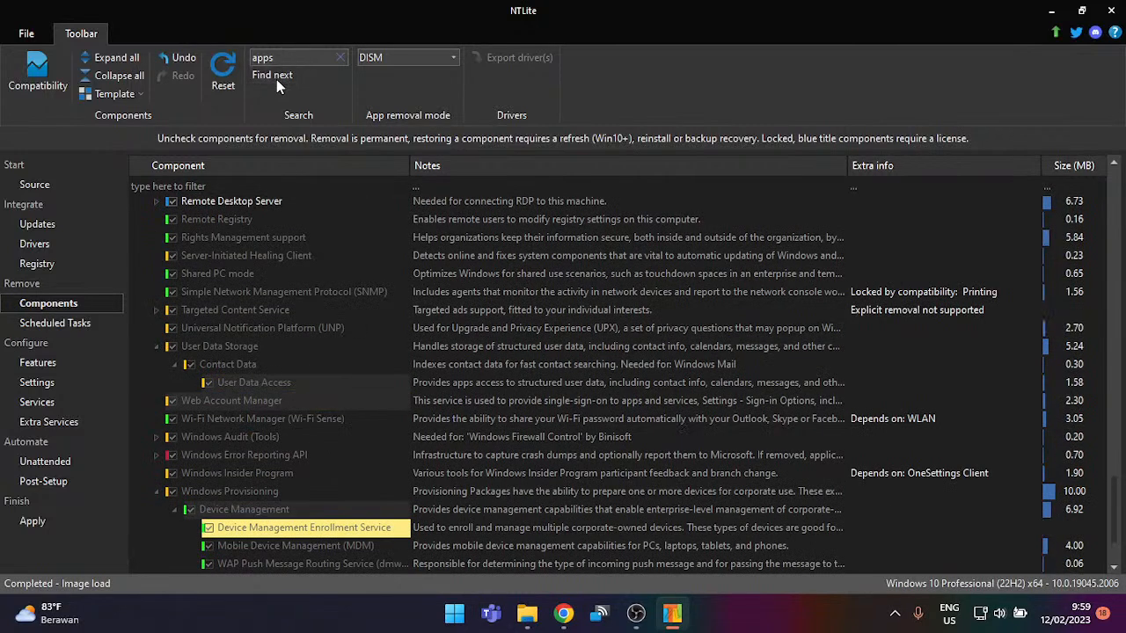
left_click(276, 79)
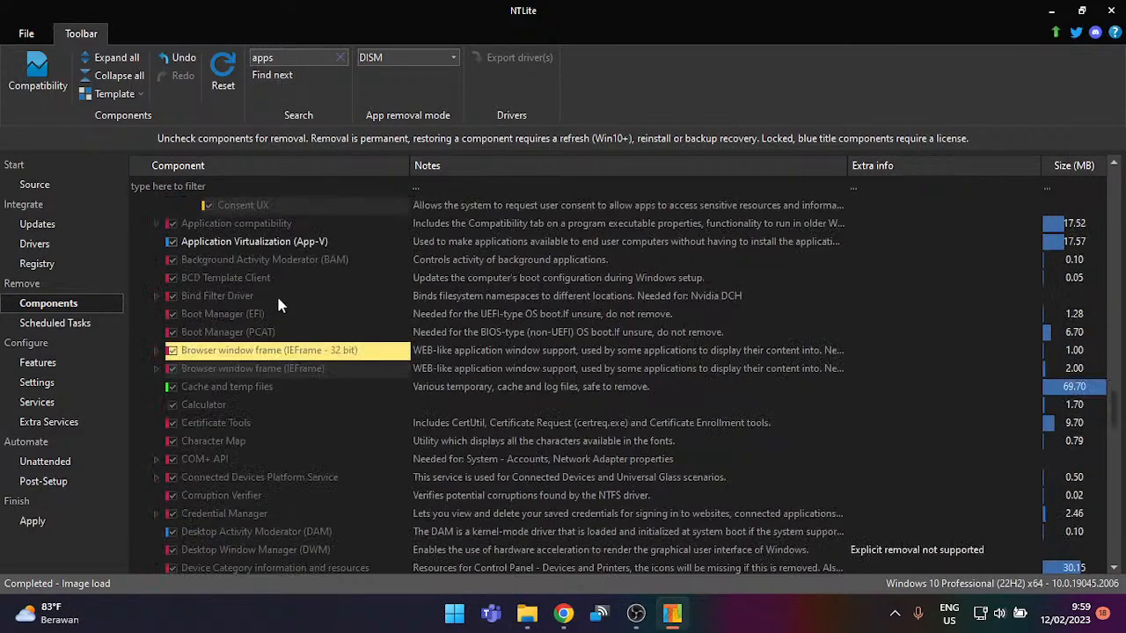
left_click(287, 77)
left_click(286, 77)
left_click(286, 78)
left_click(287, 77)
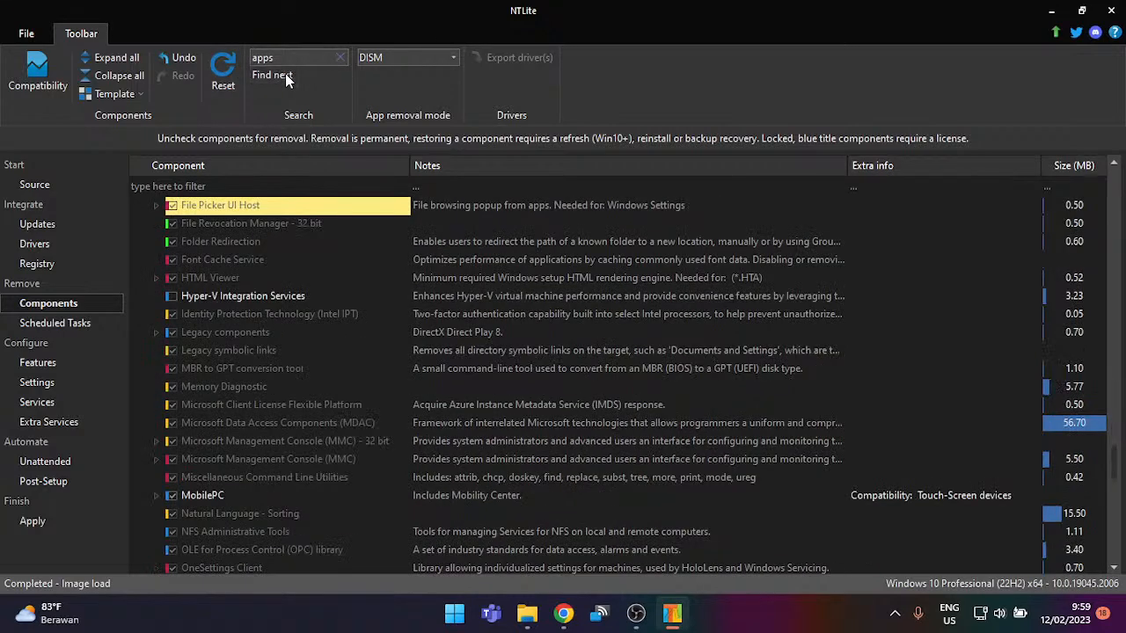
left_click(286, 78)
left_click(287, 77)
left_click(287, 77)
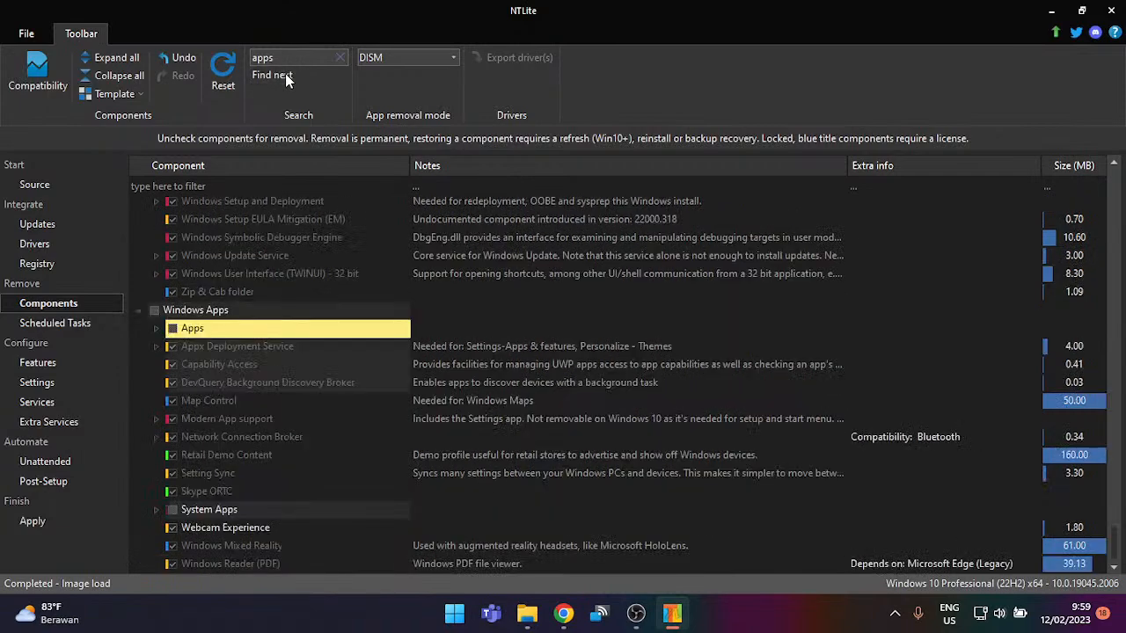
left_click(287, 77)
Step: Collapse the Apps subgroup under Windows Apps and clear the search filter
scroll(261, 398, "down", 5)
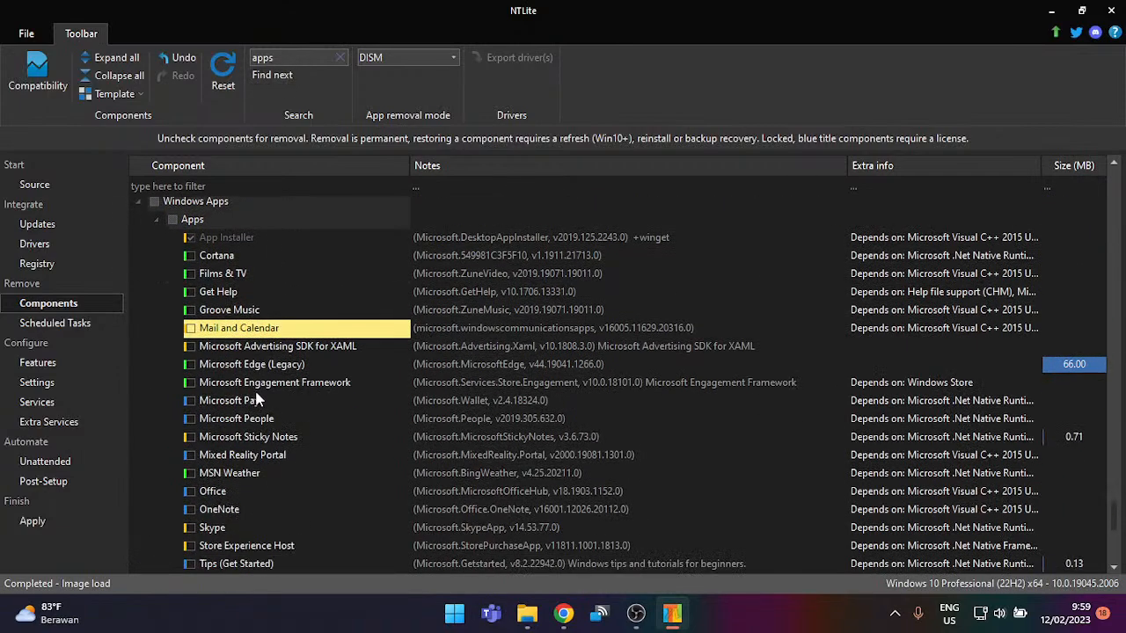
scroll(258, 385, "down", 3)
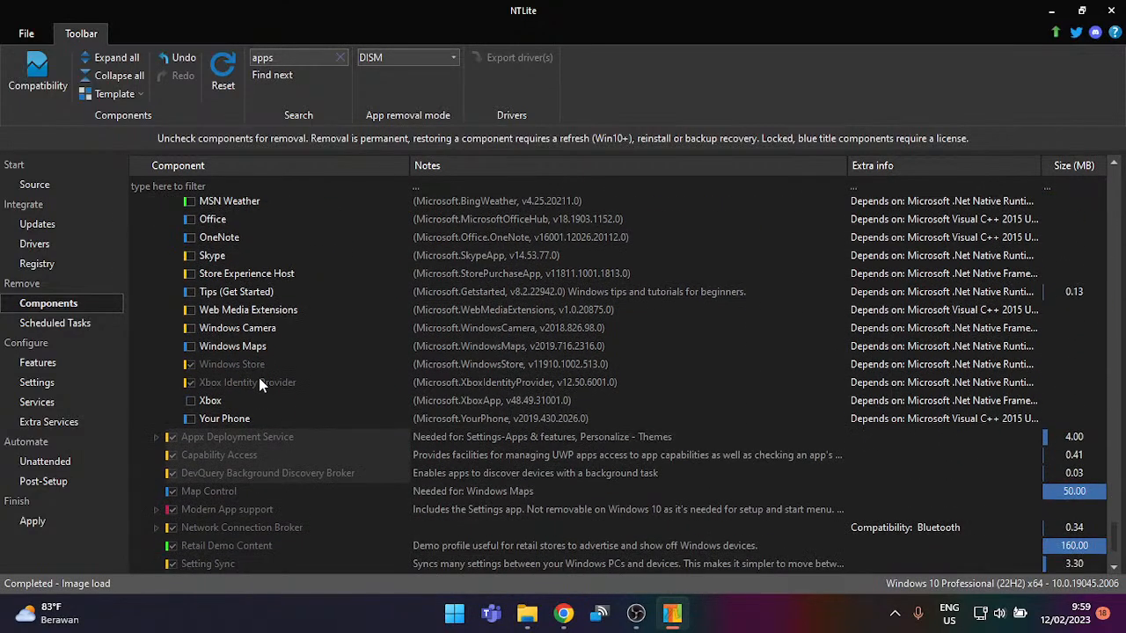
scroll(259, 383, "up", 3)
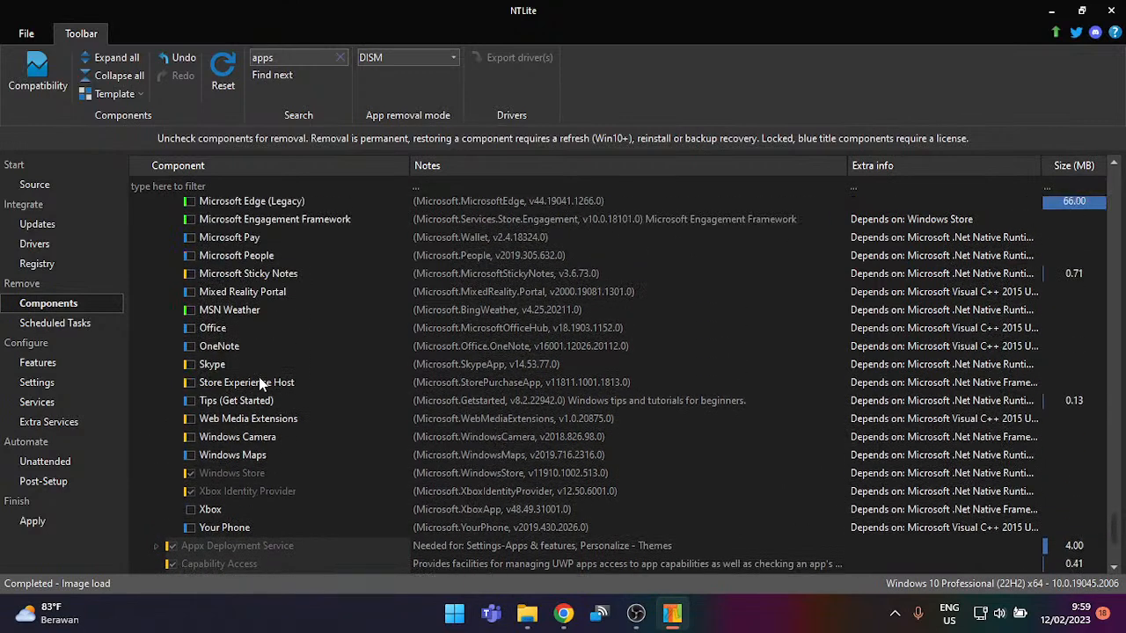
scroll(260, 382, "up", 4)
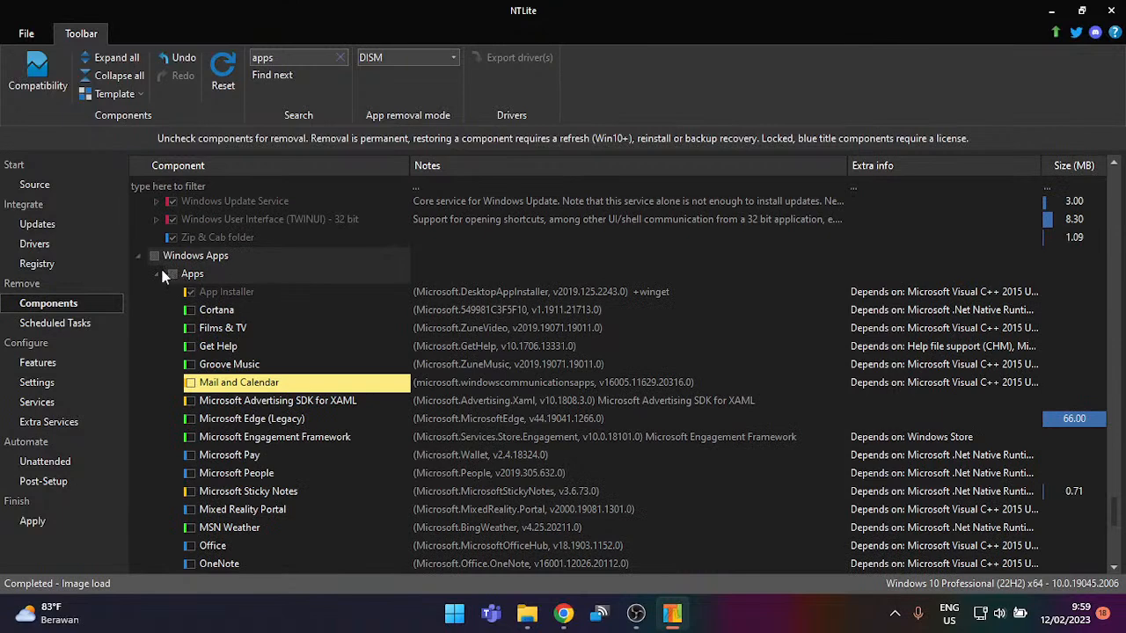
left_click(158, 274)
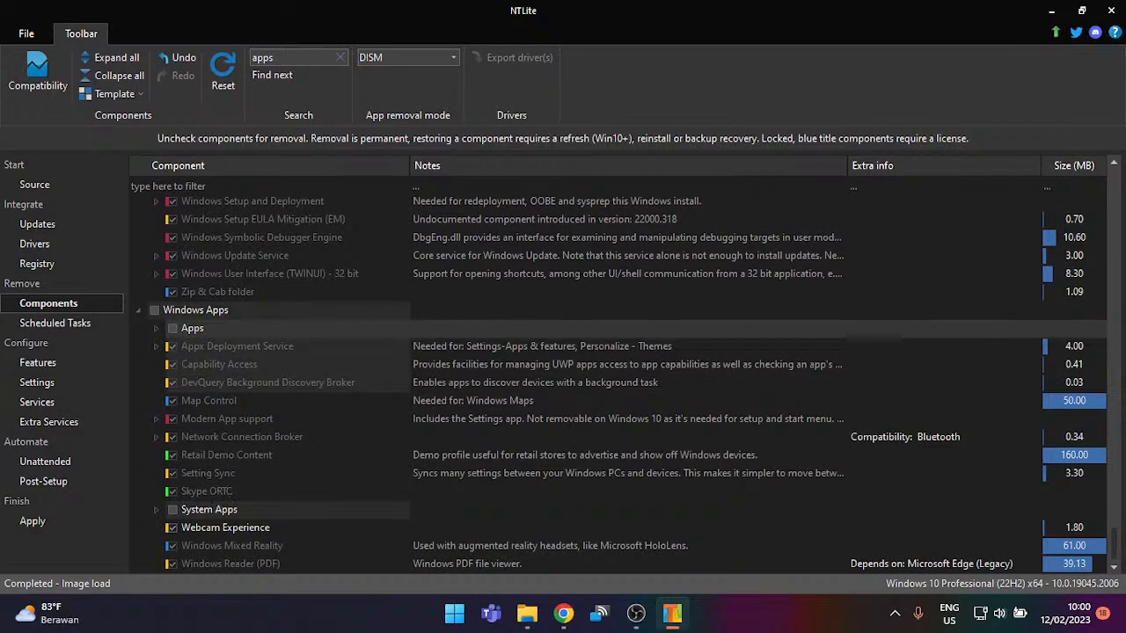
left_click(340, 57)
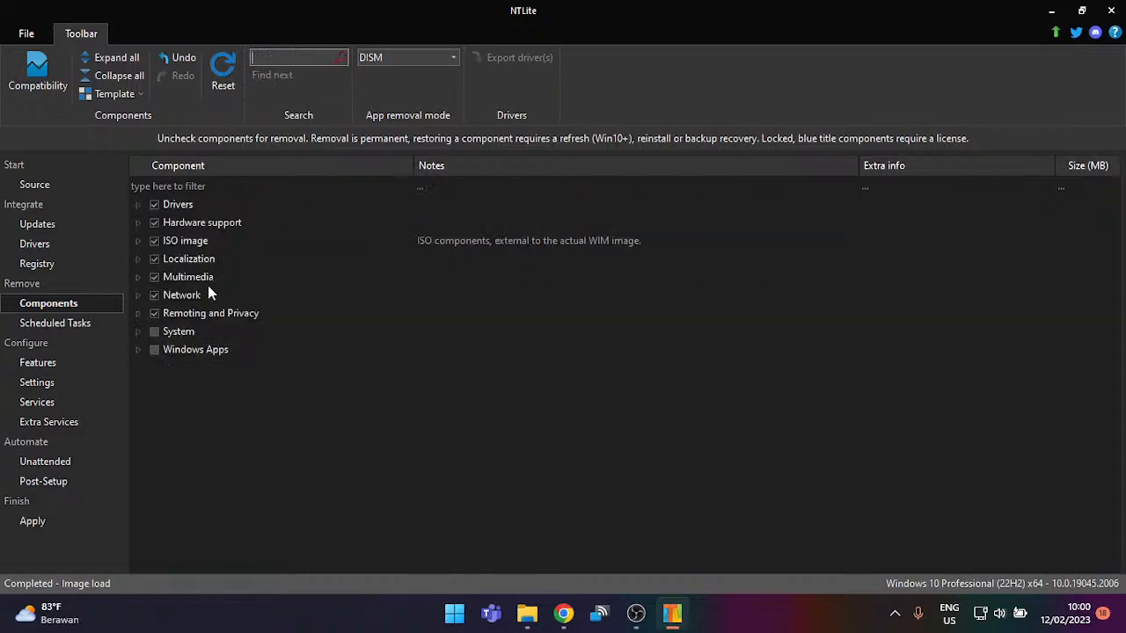
Step: Expand Windows Apps and its Apps list, inspecting the App Installer component
left_click(137, 350)
scroll(205, 371, "down", 1)
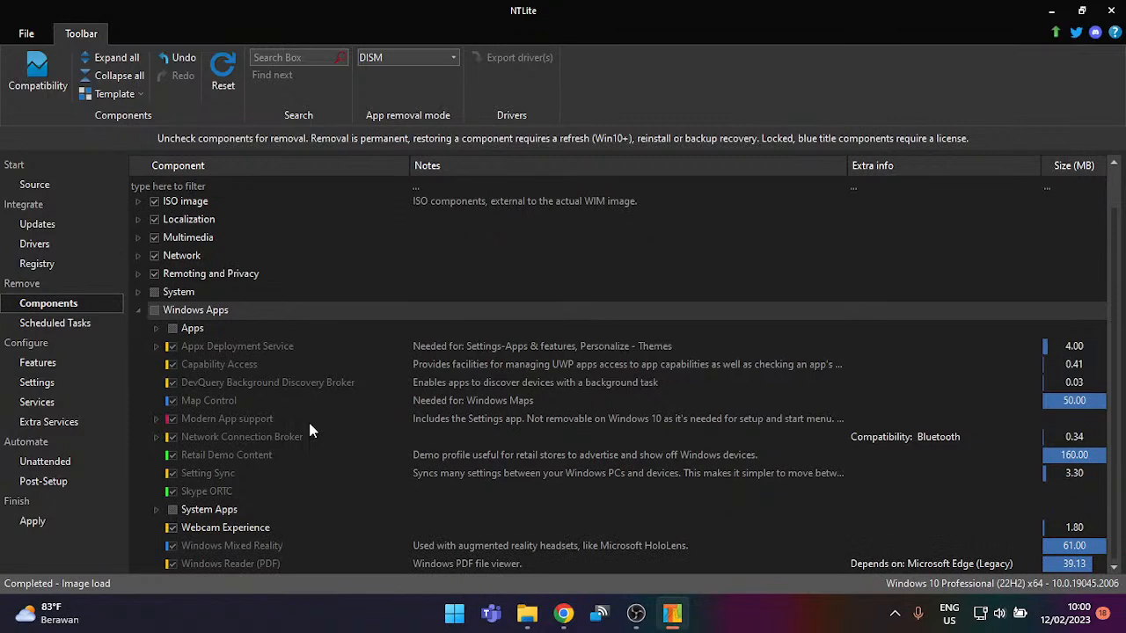
scroll(306, 422, "up", 1)
scroll(295, 425, "down", 1)
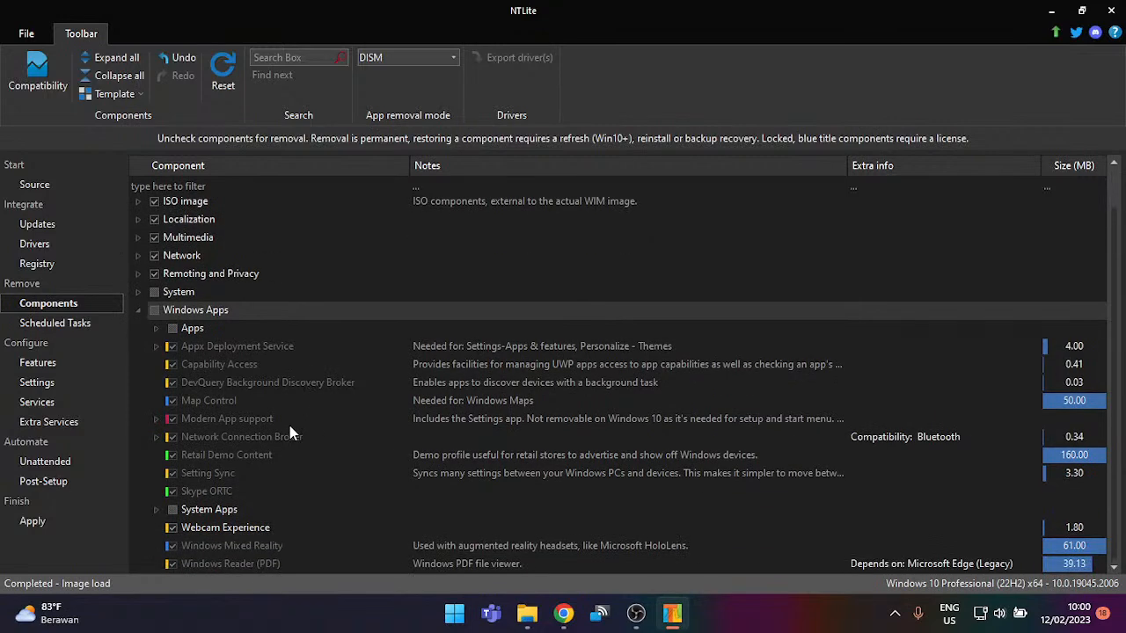
left_click(156, 328)
scroll(255, 423, "down", 6)
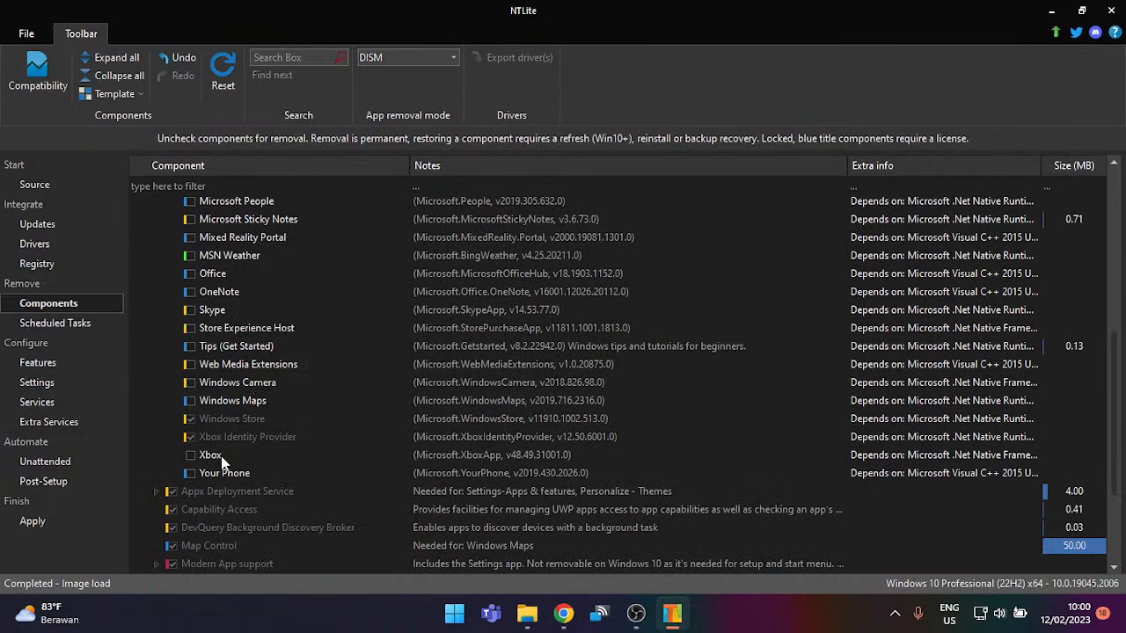
scroll(221, 460, "down", 1)
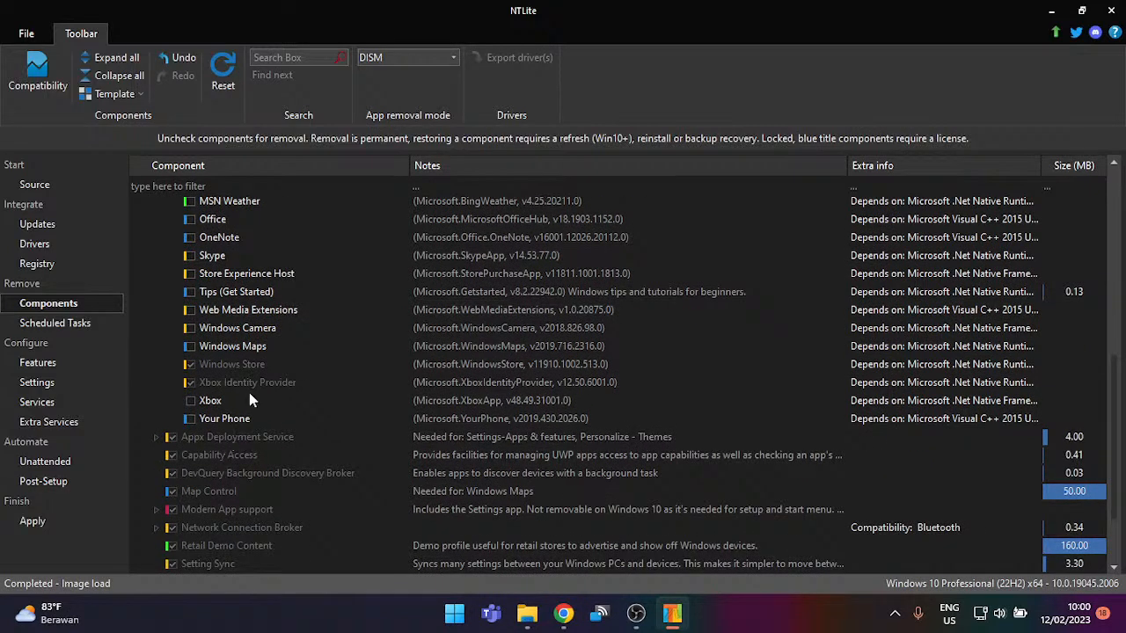
scroll(248, 395, "up", 6)
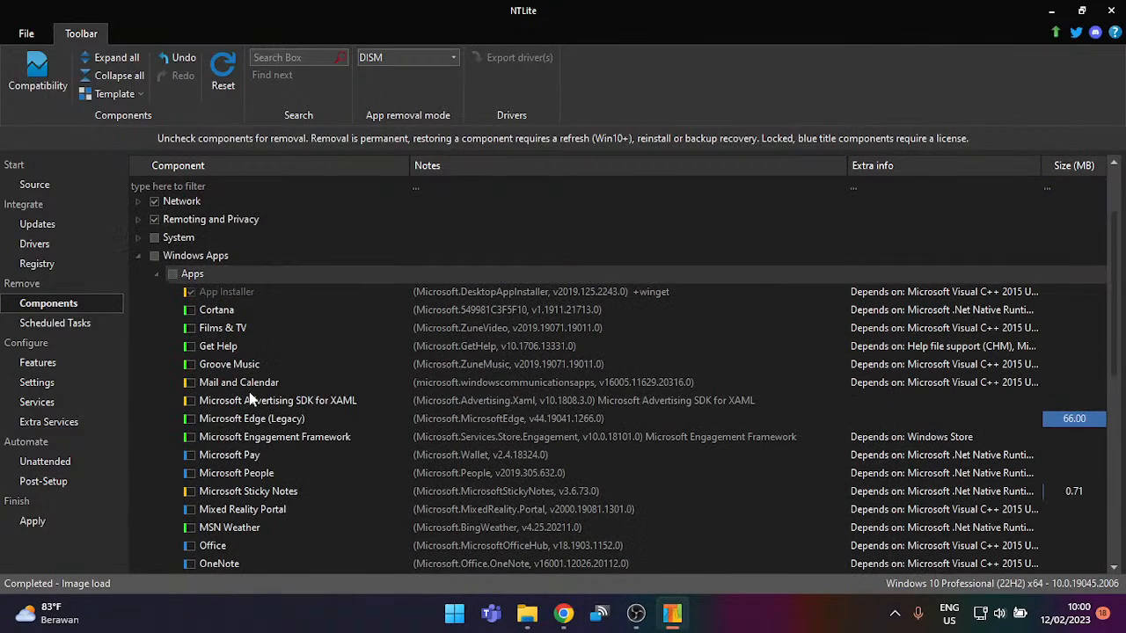
left_click(230, 295)
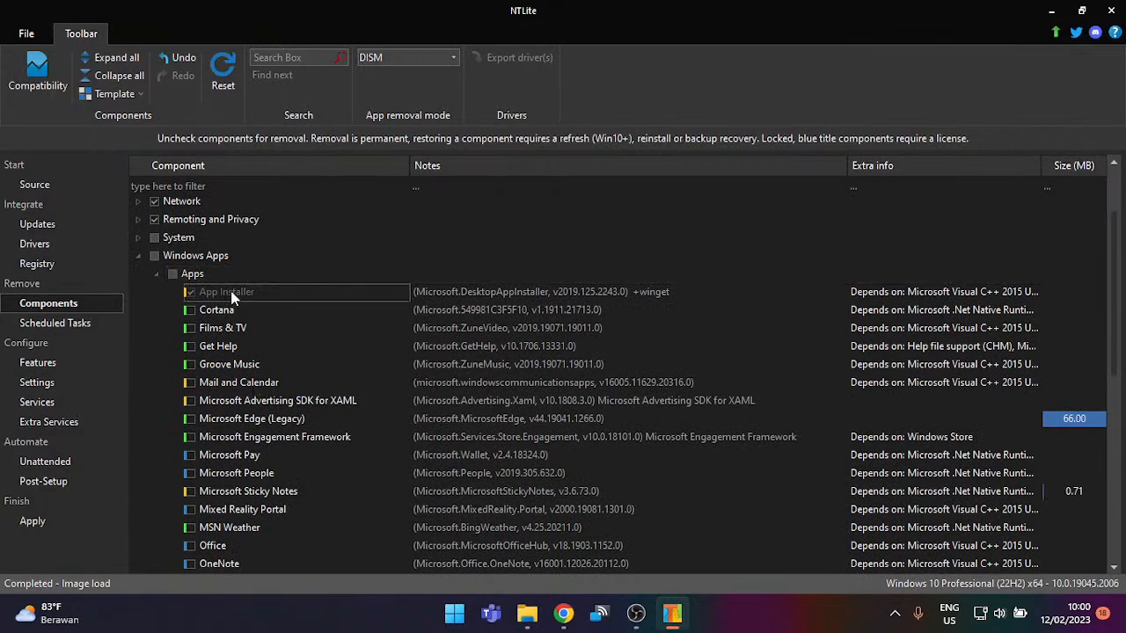
scroll(231, 297, "down", 7)
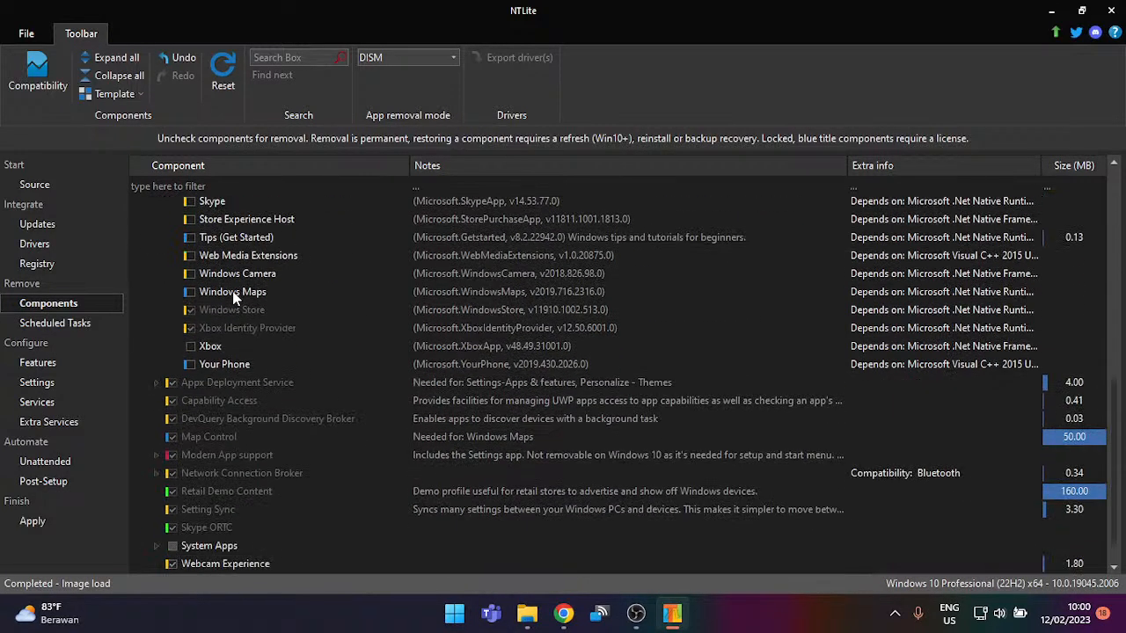
scroll(233, 297, "up", 2)
scroll(233, 299, "down", 3)
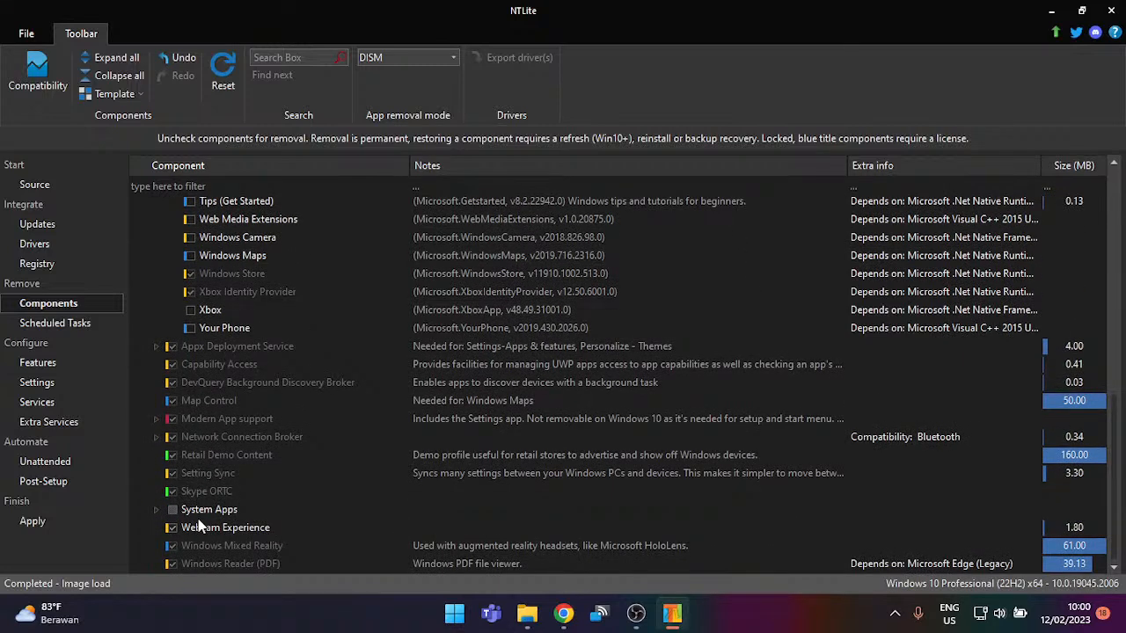
Step: Expand System Apps and scroll through its components
left_click(156, 510)
scroll(190, 467, "down", 6)
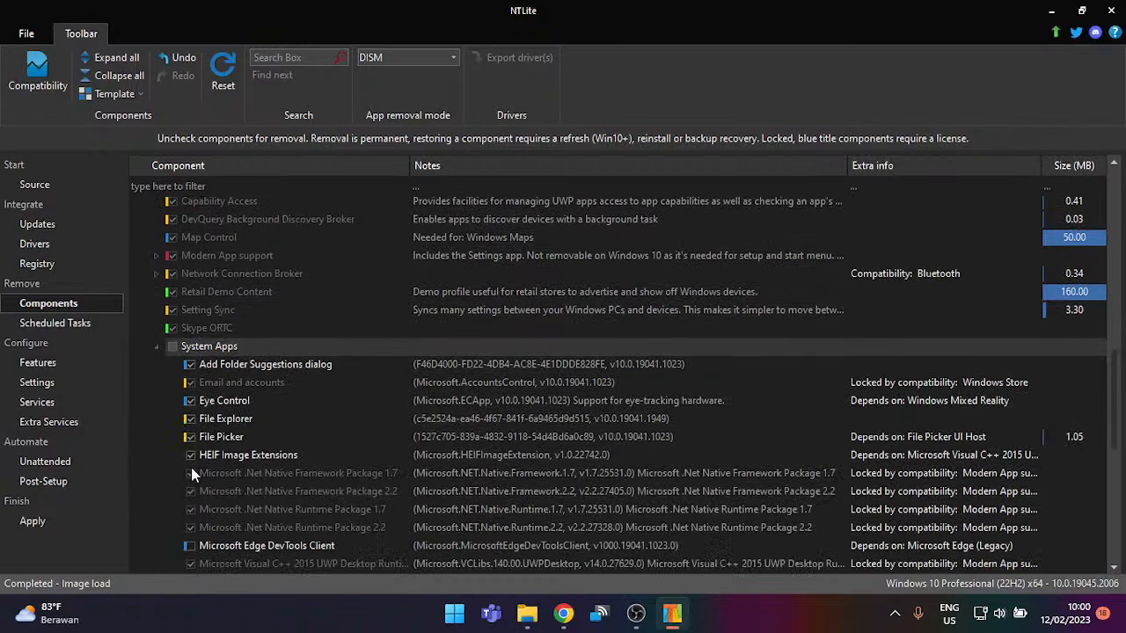
scroll(199, 462, "down", 3)
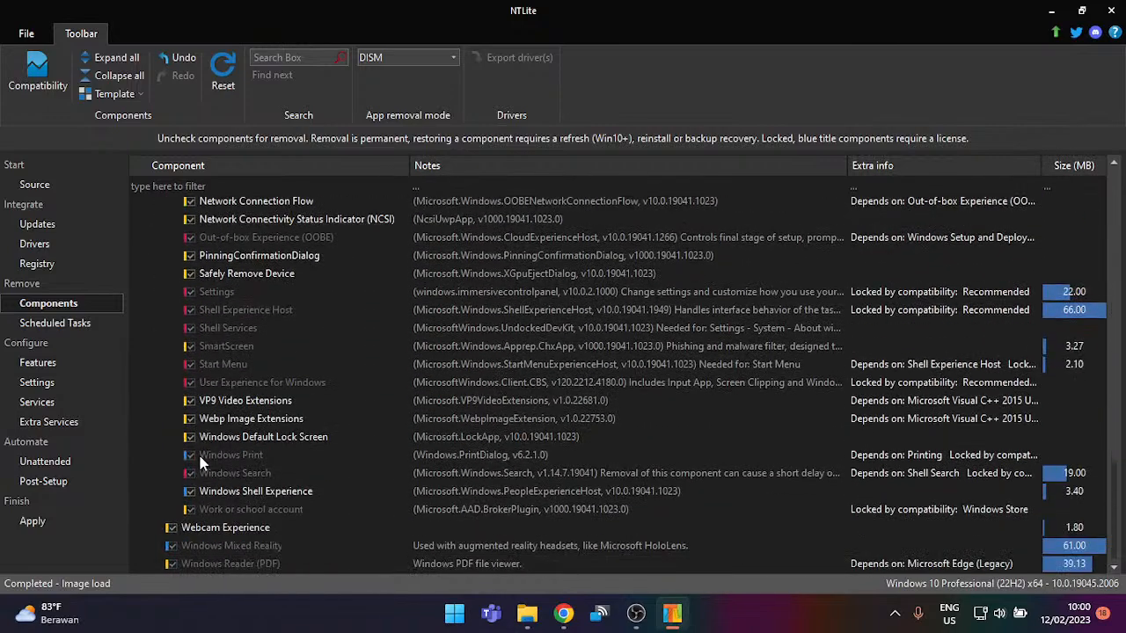
scroll(203, 461, "up", 6)
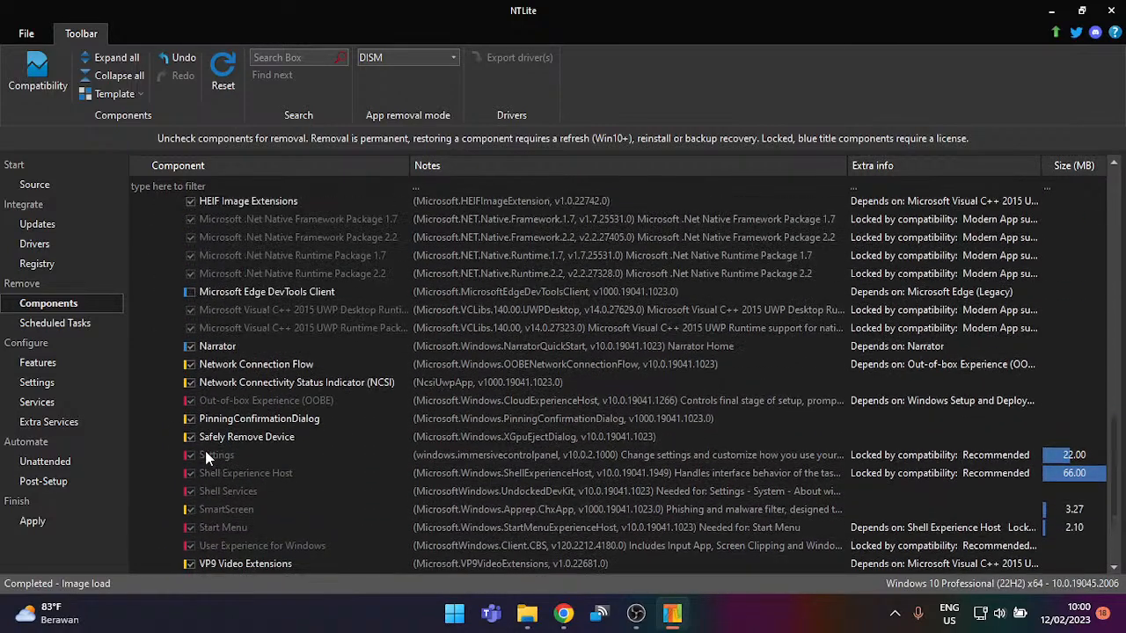
scroll(208, 454, "up", 1)
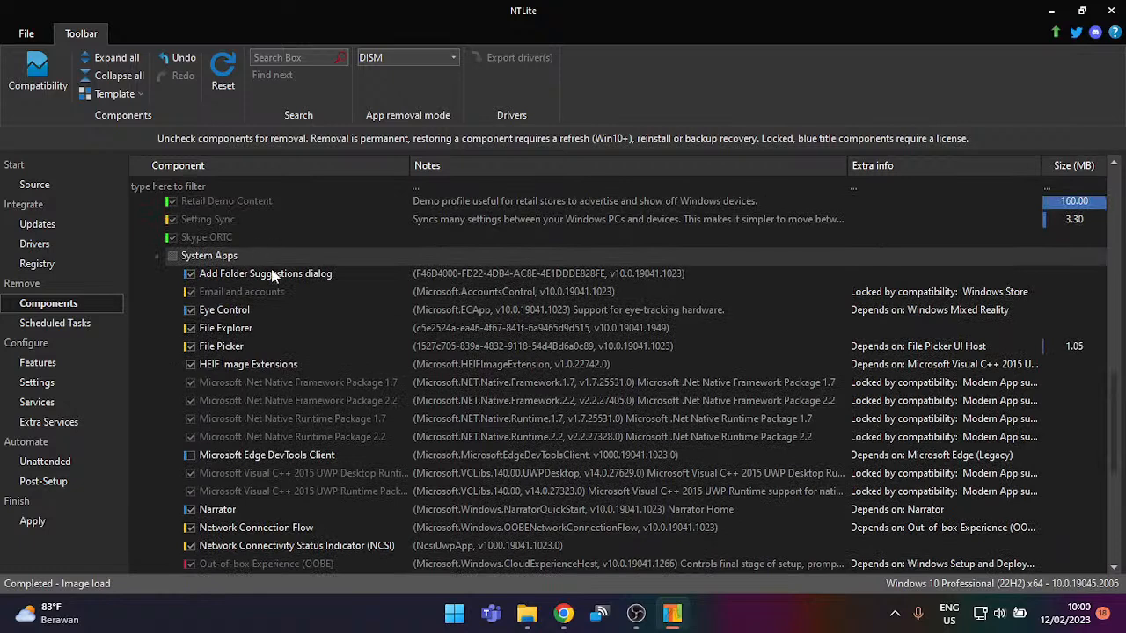
scroll(272, 276, "down", 1)
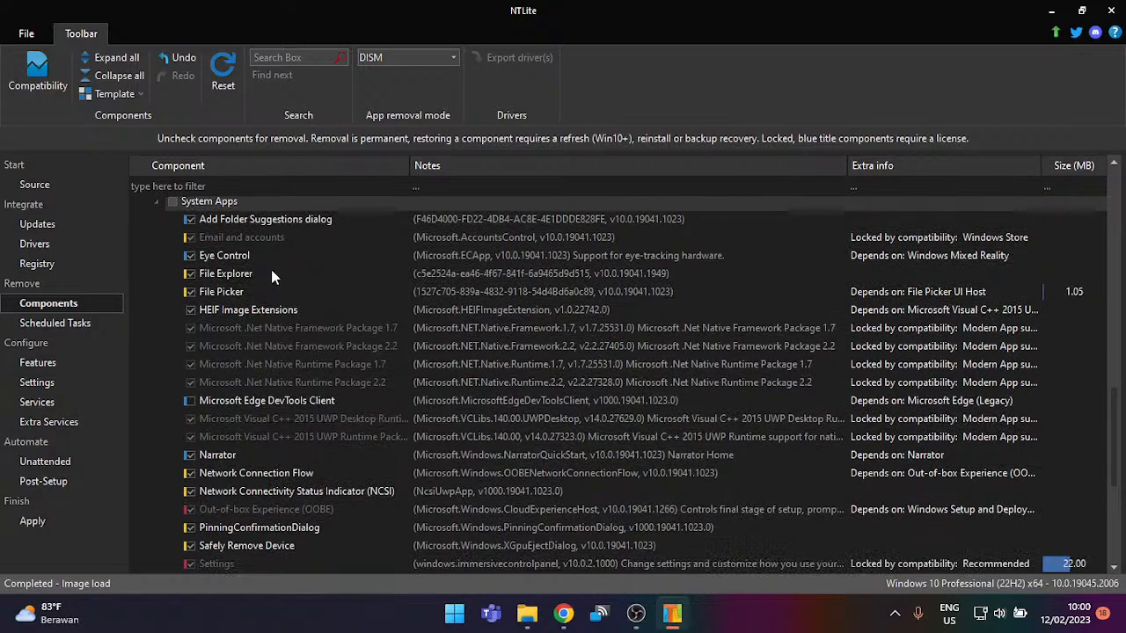
left_click(1111, 11)
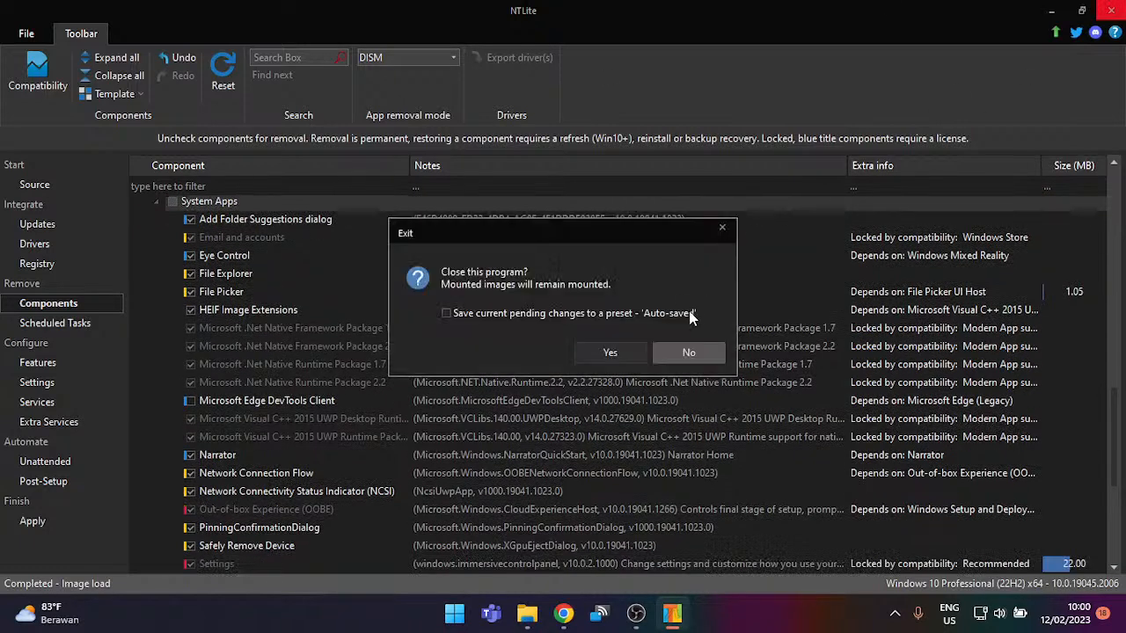
Step: After cancelling the exit prompt twice, confirm closing NTLite without saving pending changes
left_click(675, 355)
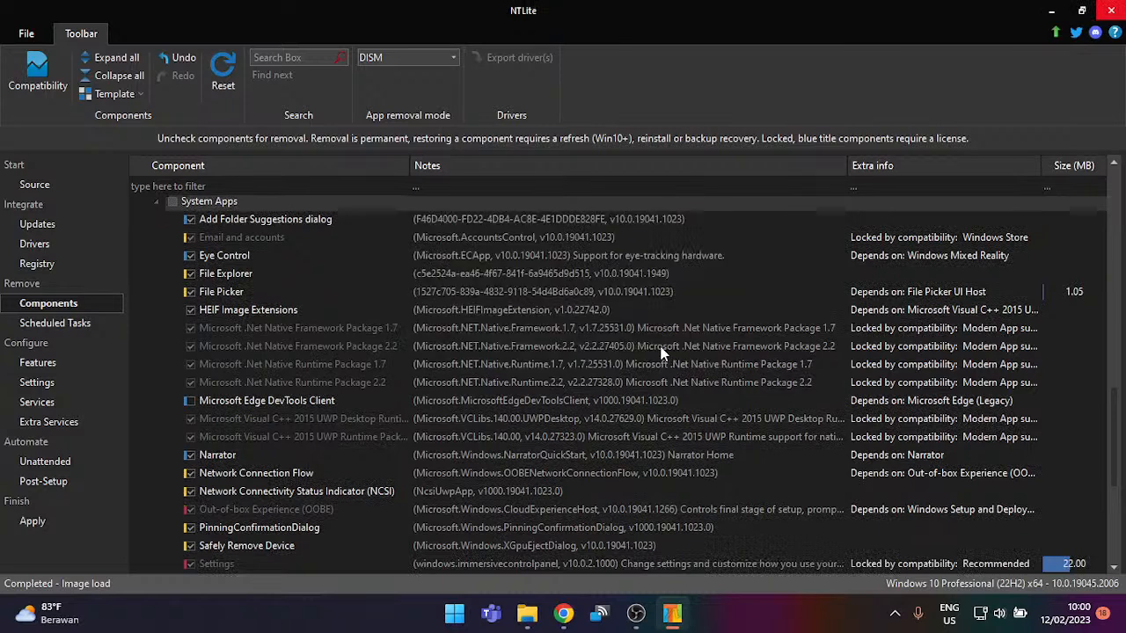
left_click(1111, 10)
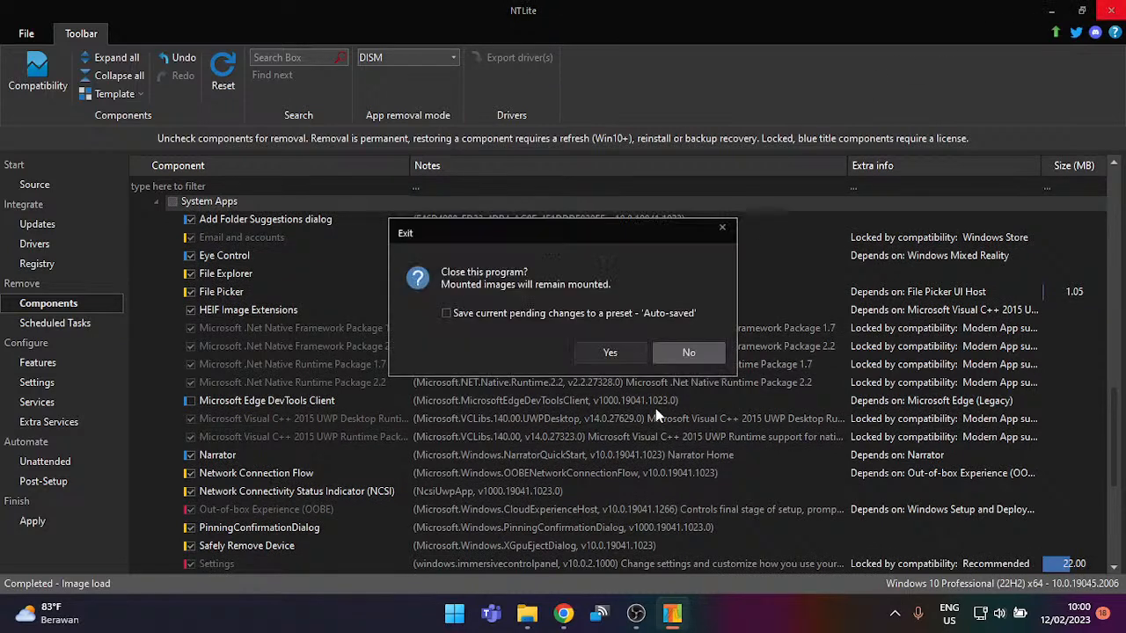
left_click(668, 359)
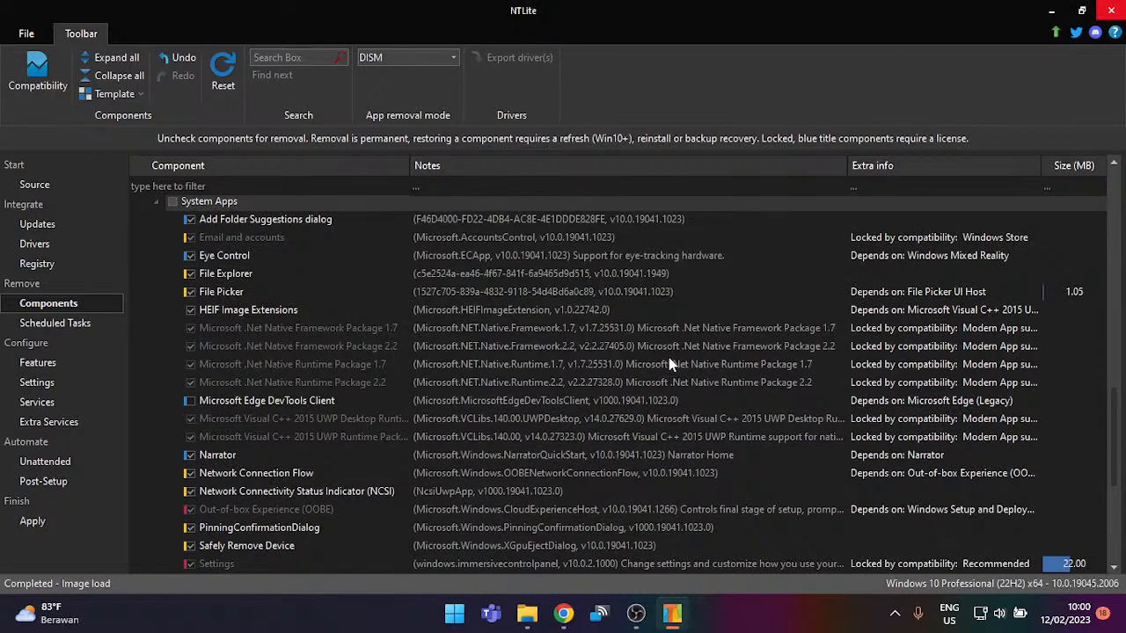
left_click(1120, 9)
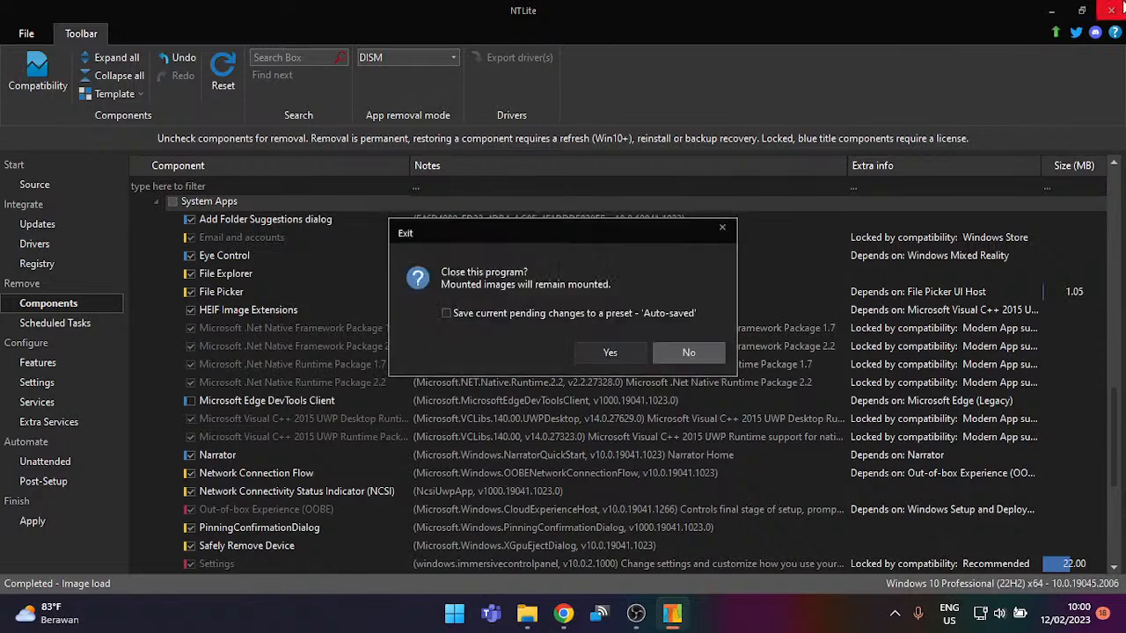
left_click(638, 355)
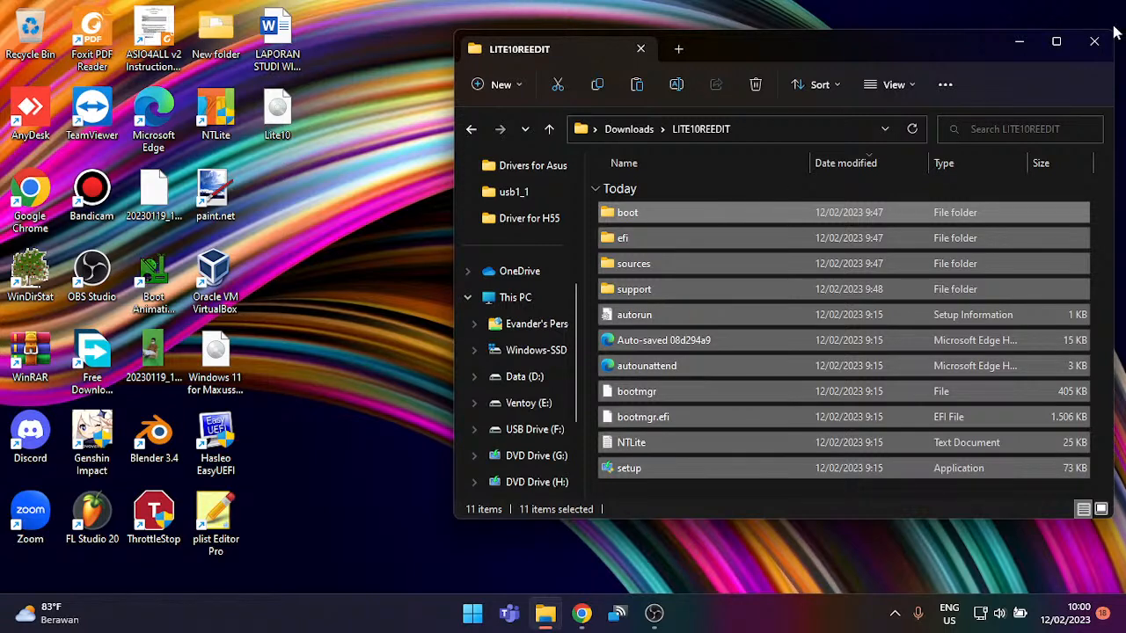
Step: Close the LITE10REEDIT Explorer window and bring OBS Studio to the front
left_click(1094, 41)
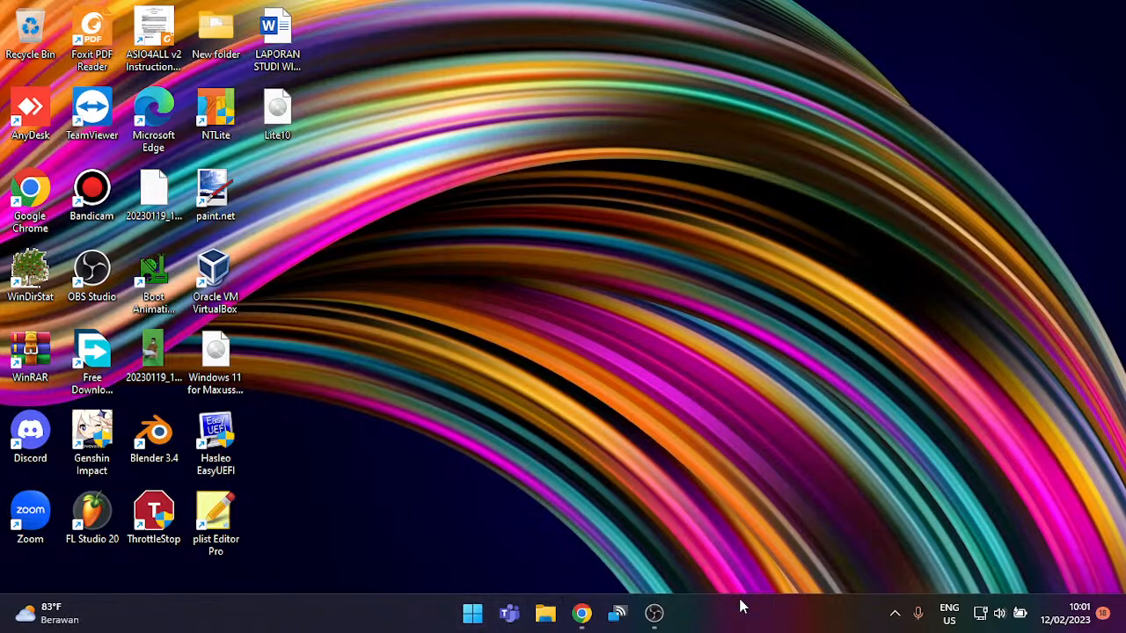
left_click(655, 613)
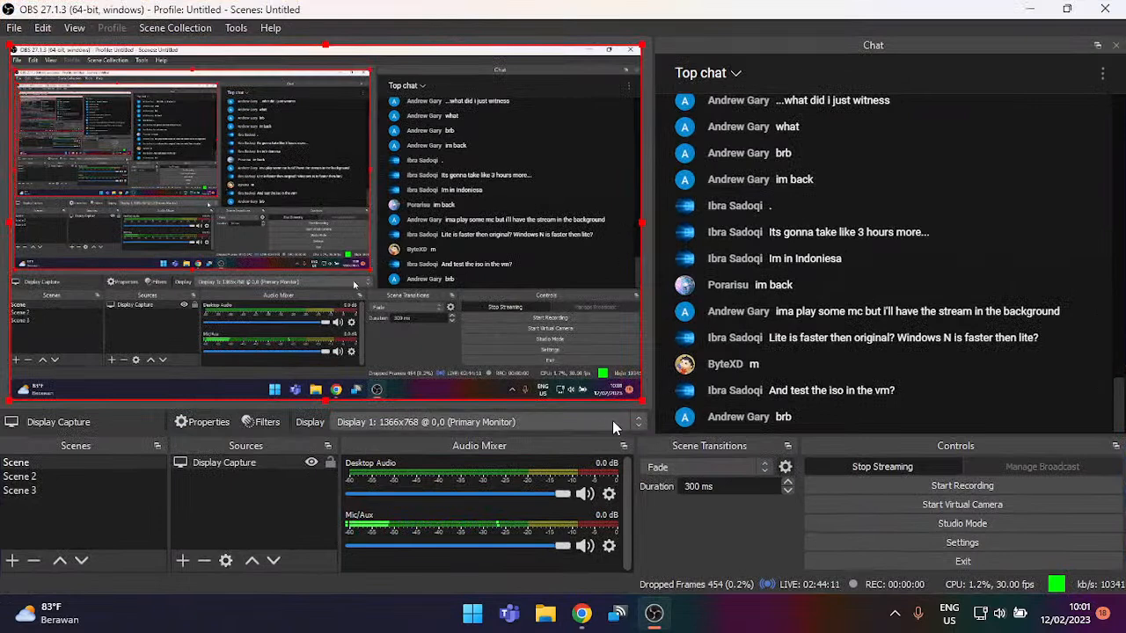
left_click(1100, 74)
left_click(1025, 111)
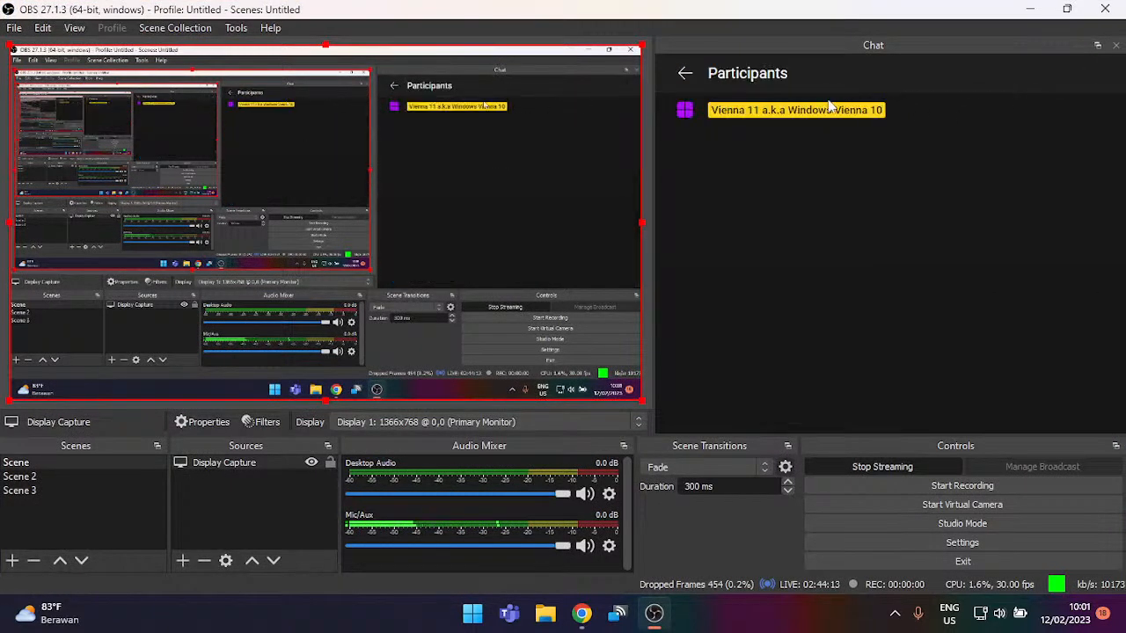
left_click(679, 77)
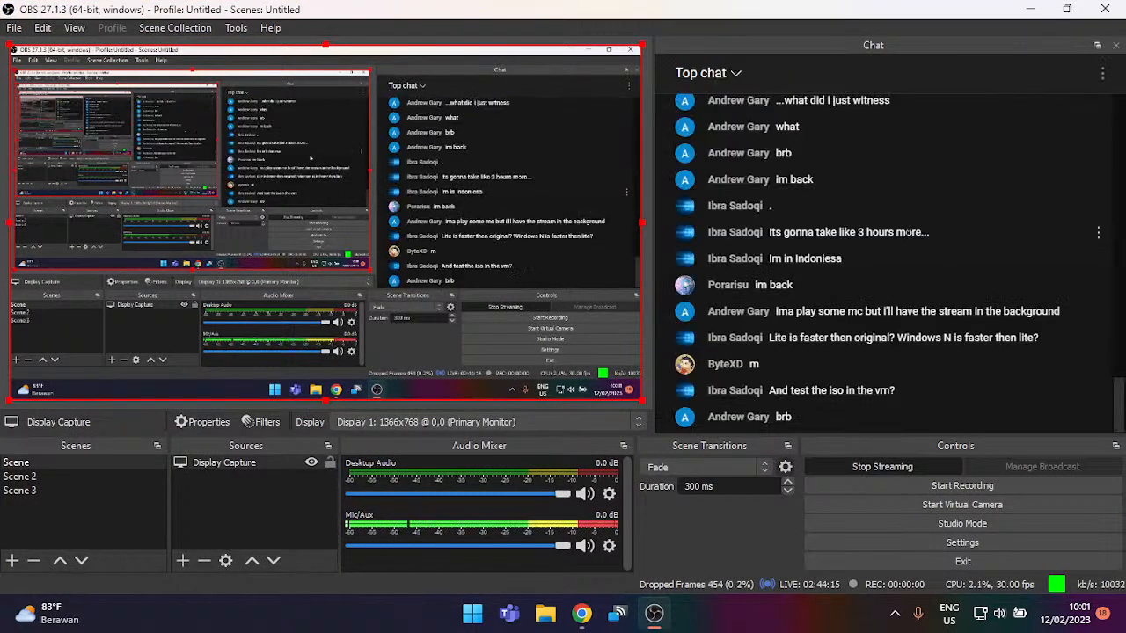